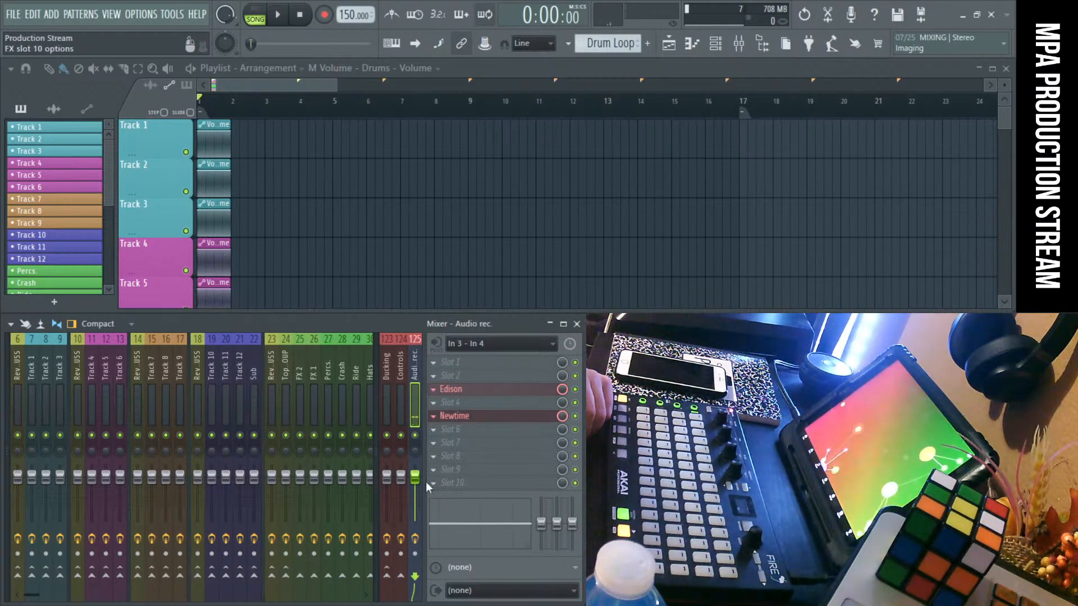
Step: Raise the volume fader of the Audio rec mixer track slightly and reset it to its default level
drag(415, 477, 416, 465)
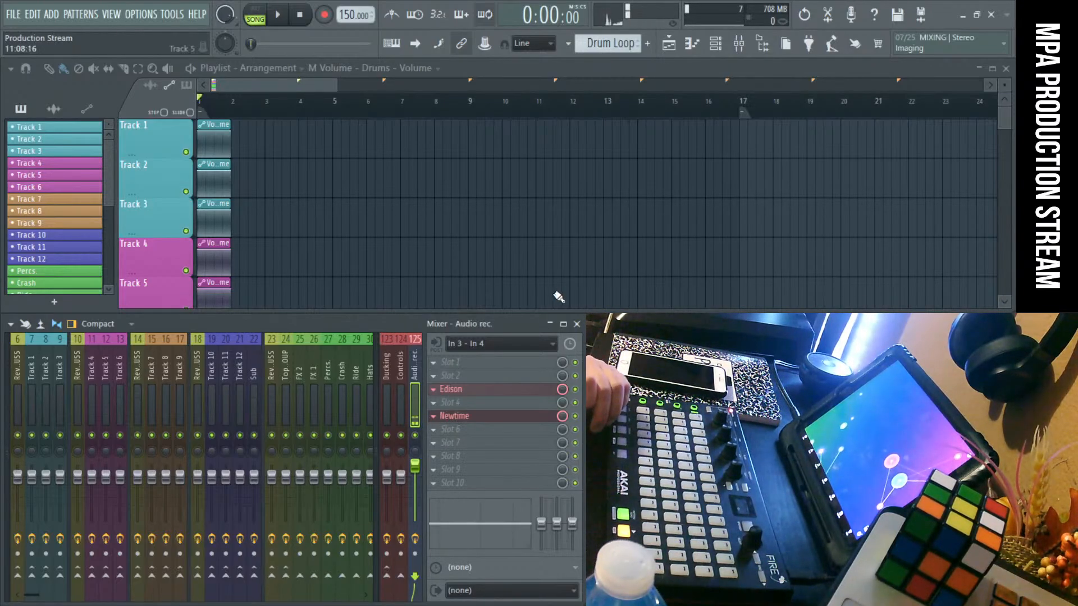
right_click(416, 469)
click(435, 386)
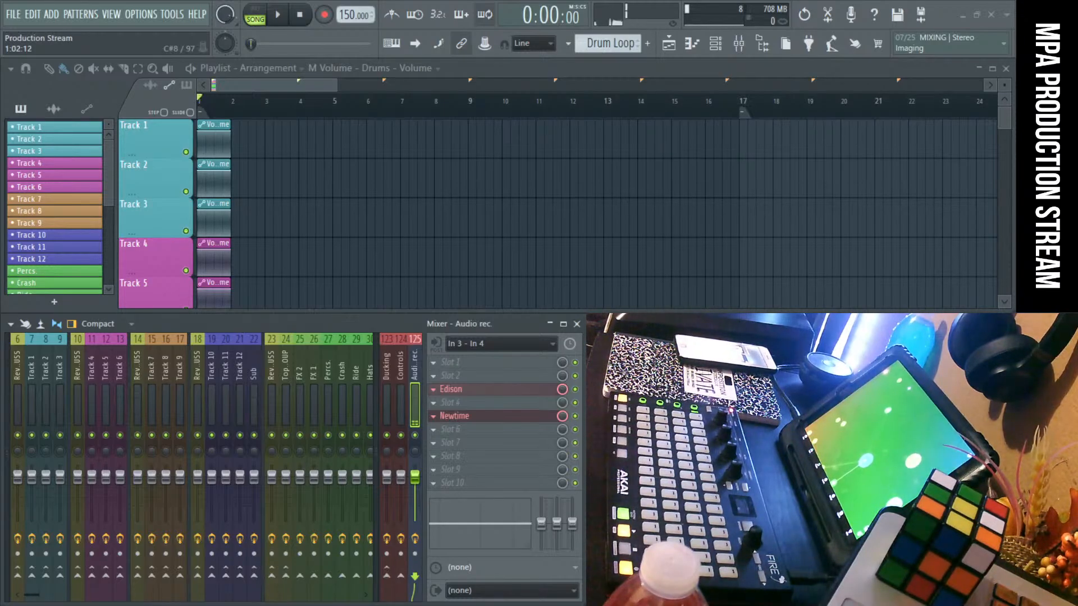
Step: Zoom the playlist out vertically so that more tracks fit in view
drag(1004, 86, 1004, 104)
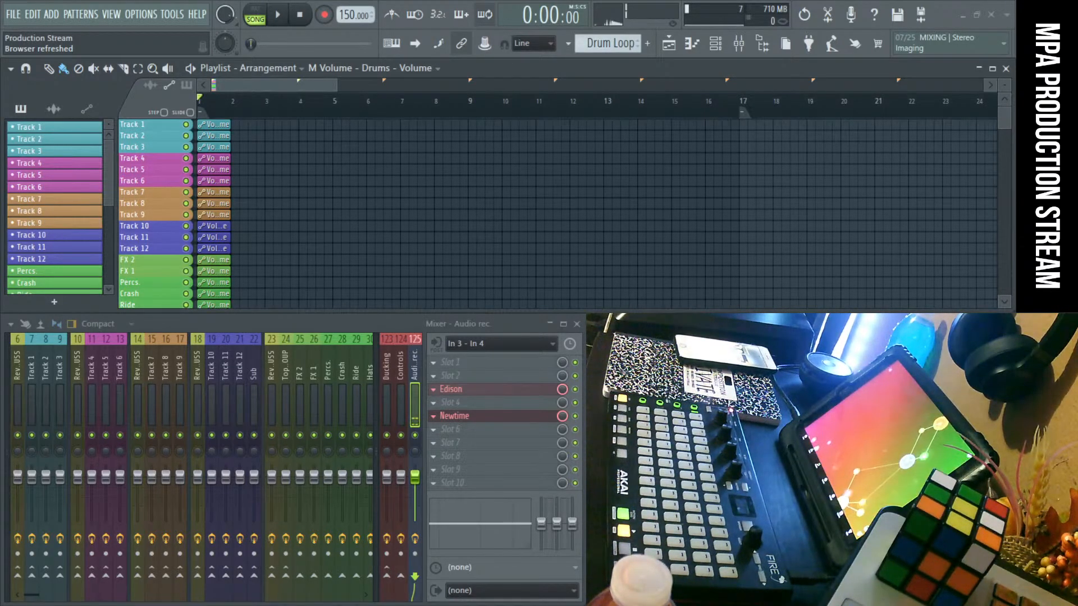
Step: Switch to the MPA Collabs - Season 1 spreadsheet in the browser and review the collab rows down to the contributors list
mouse_move(804, 604)
mouse_down()
mouse_move(811, 460)
mouse_move(811, 605)
mouse_up()
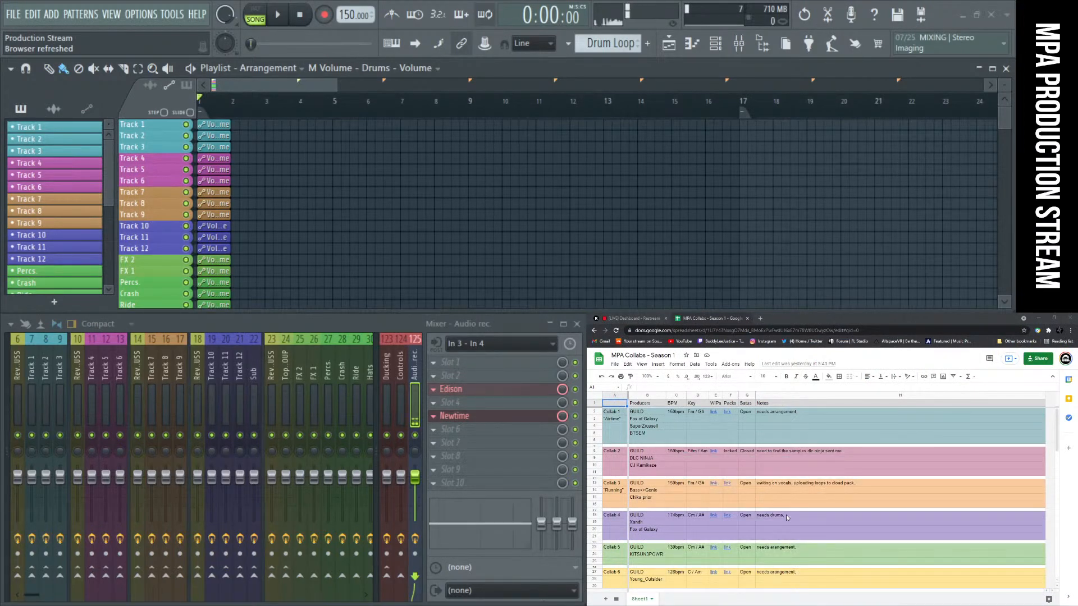
click(805, 421)
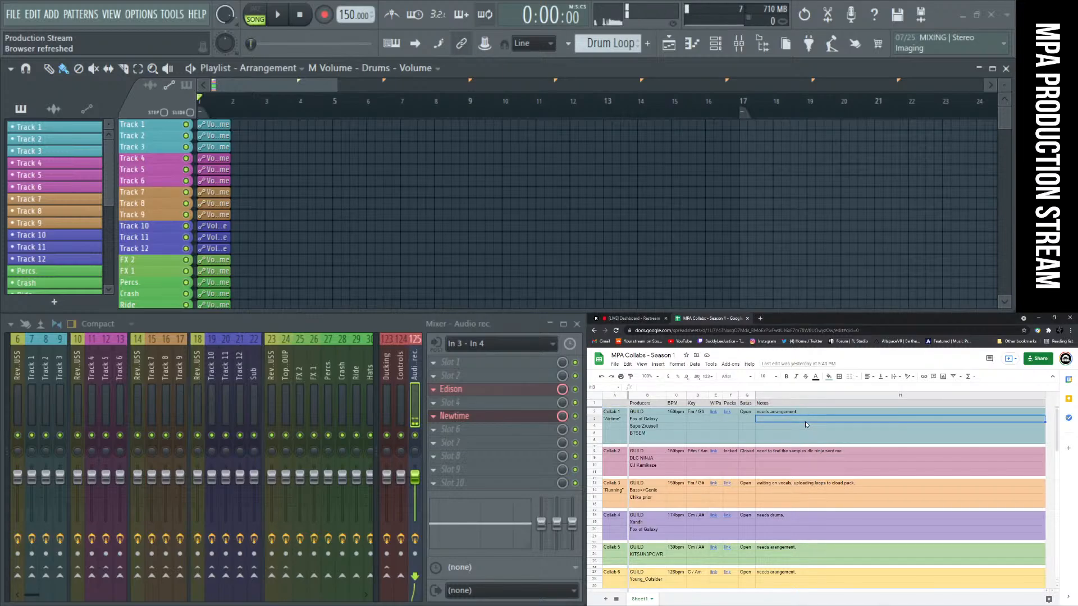
scroll(861, 475, down, 2)
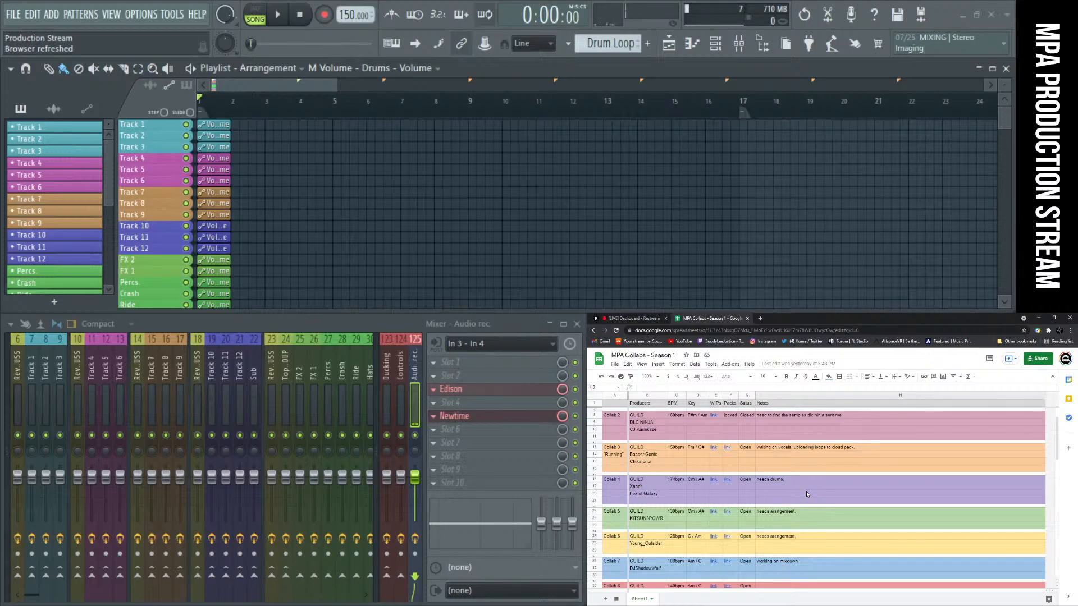
scroll(806, 493, up, 2)
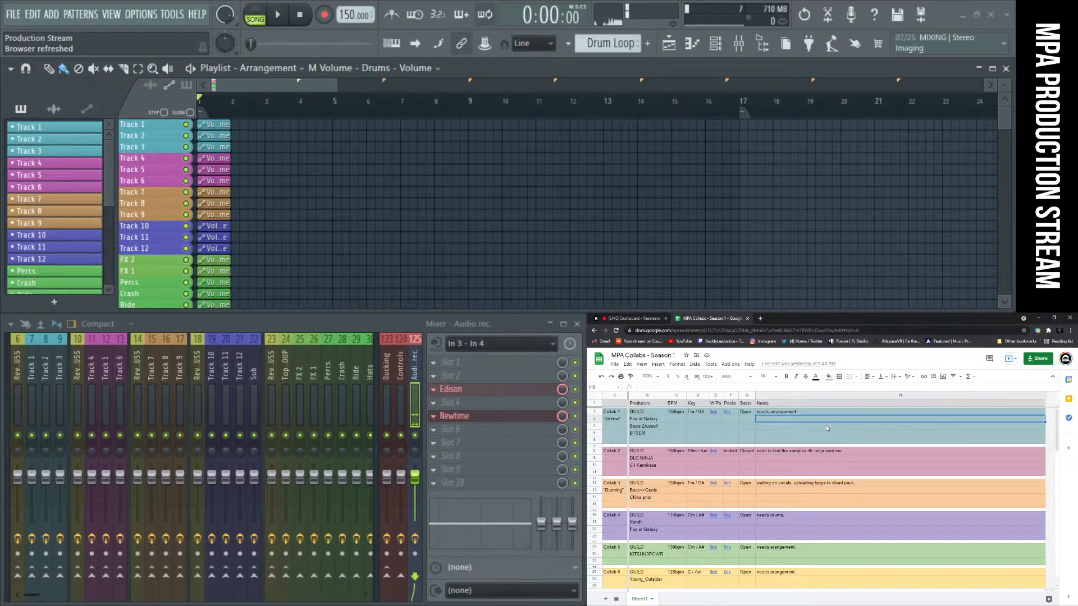
scroll(827, 429, down, 6)
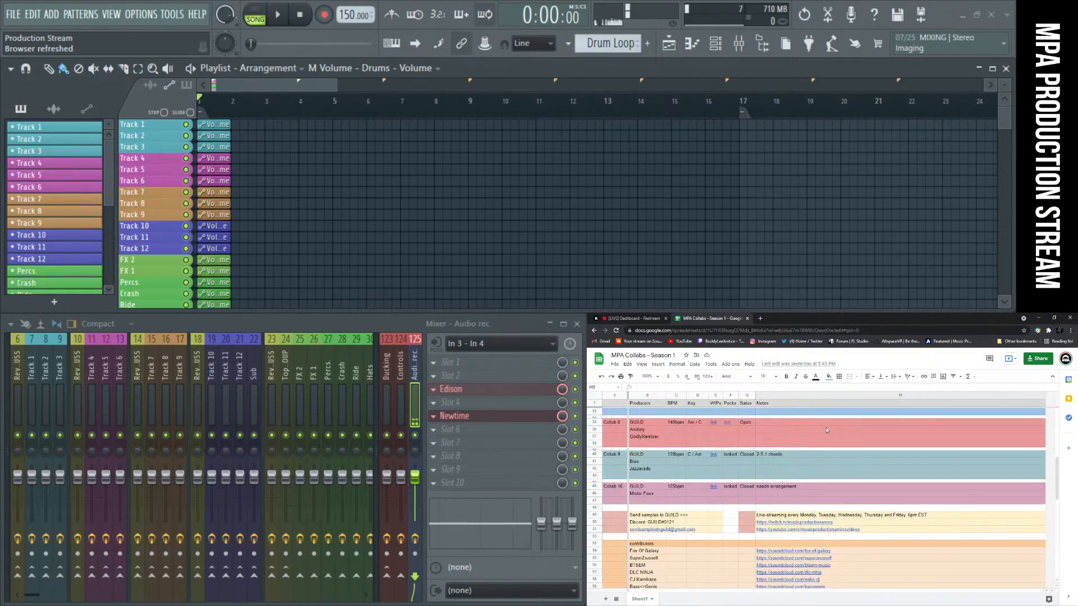
scroll(826, 430, down, 2)
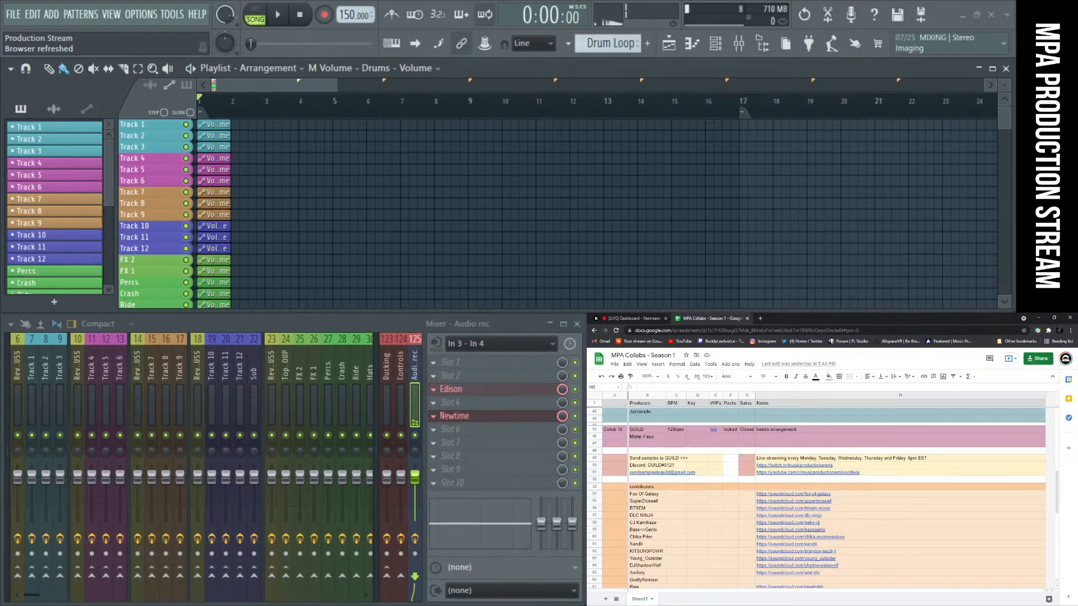
Step: Switch to the live stream links file in Notepad and copy the MPA Collabs - Season 1 heading with its spreadsheet link
key(alt+Tab)
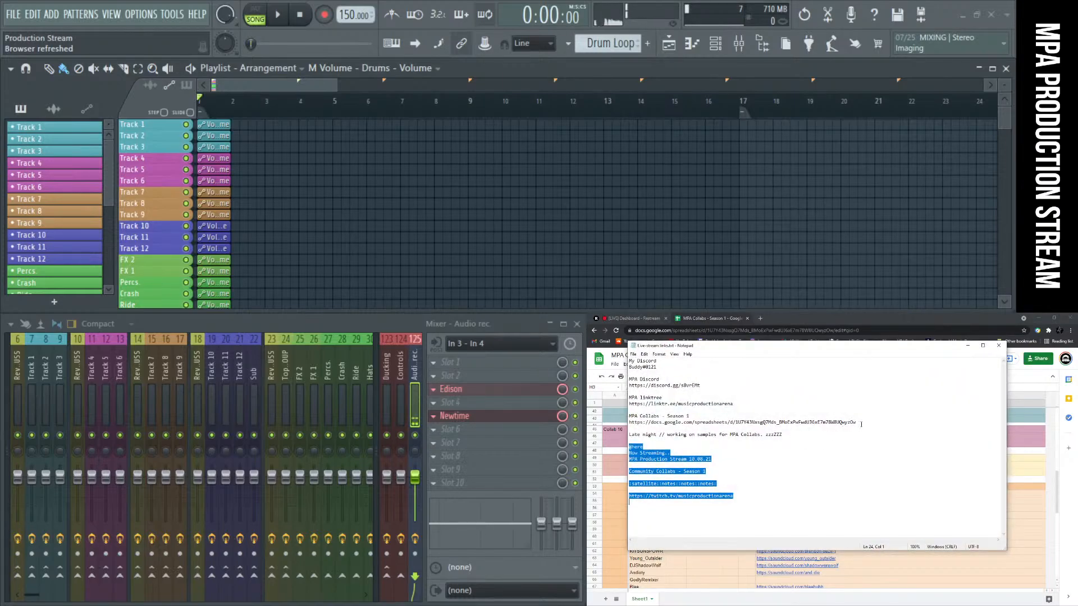
mouse_move(861, 424)
mouse_down()
mouse_move(626, 421)
mouse_move(852, 422)
mouse_up()
right_click(852, 427)
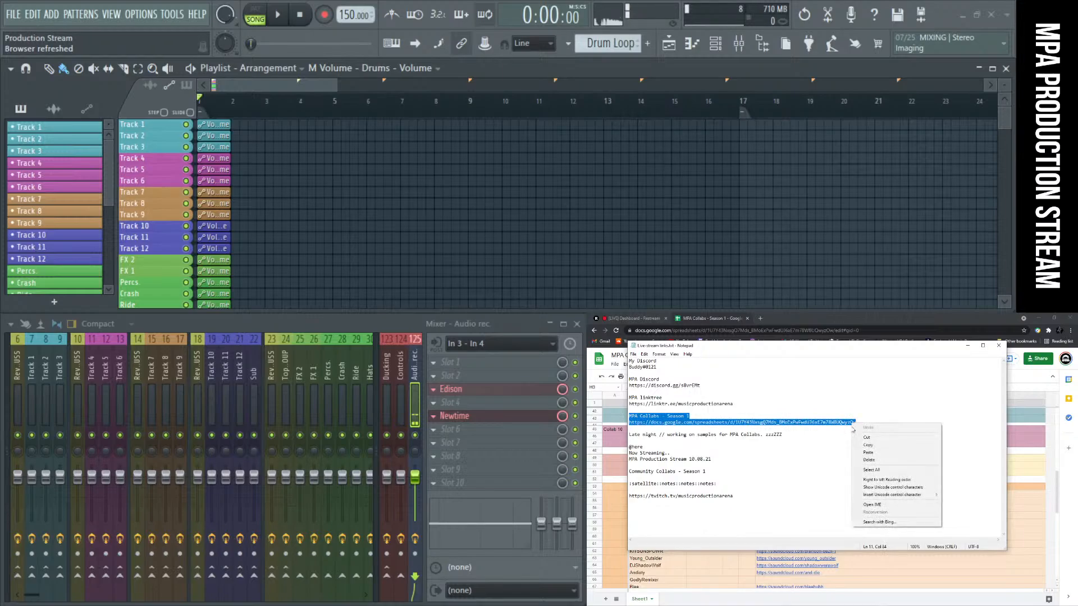
click(868, 444)
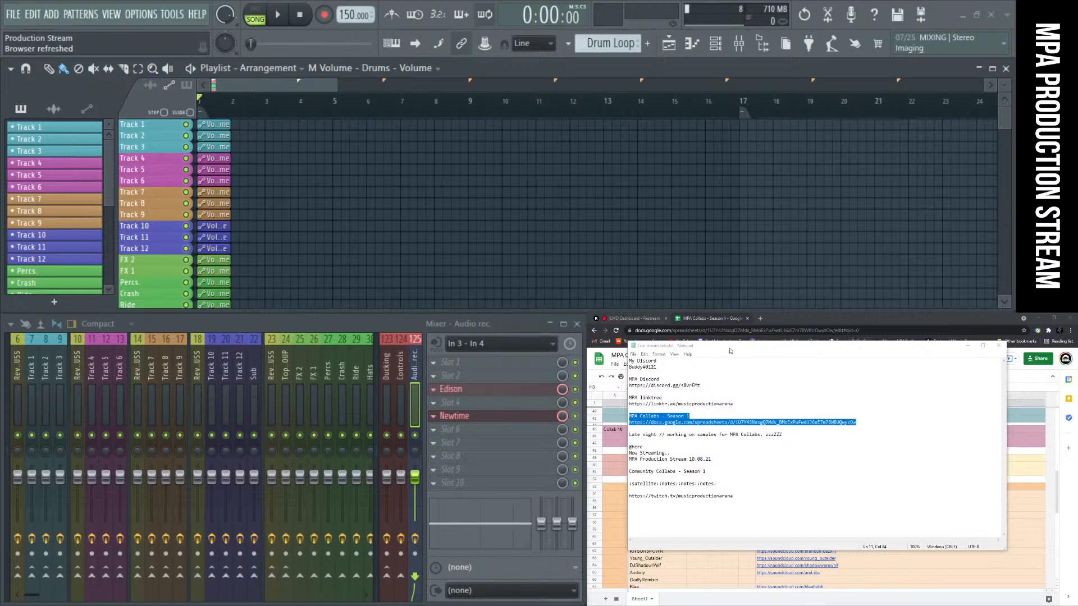
drag(691, 349, 735, 362)
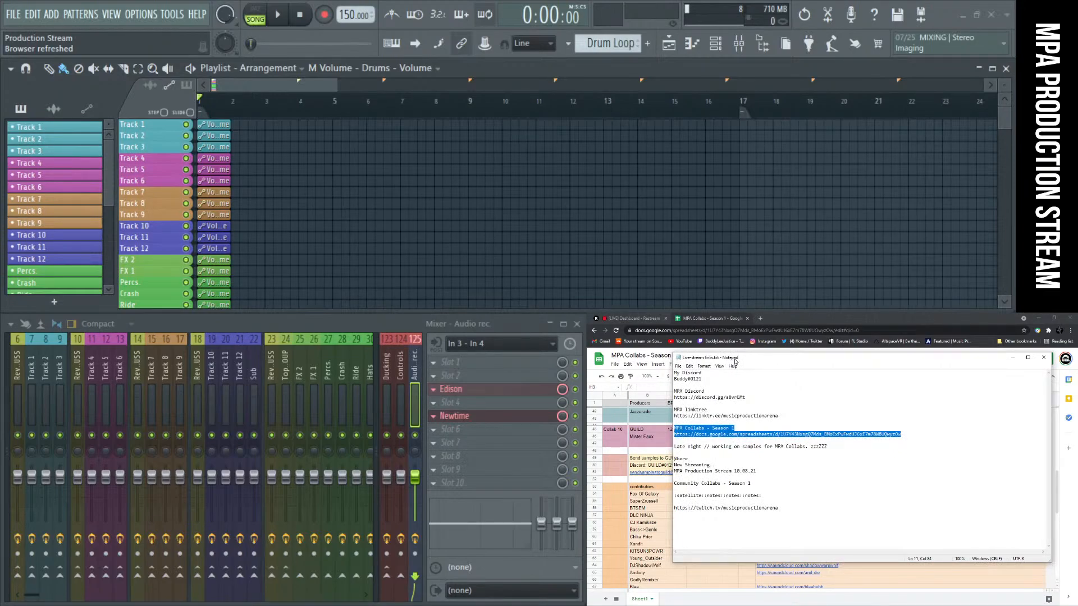
drag(994, 353, 985, 400)
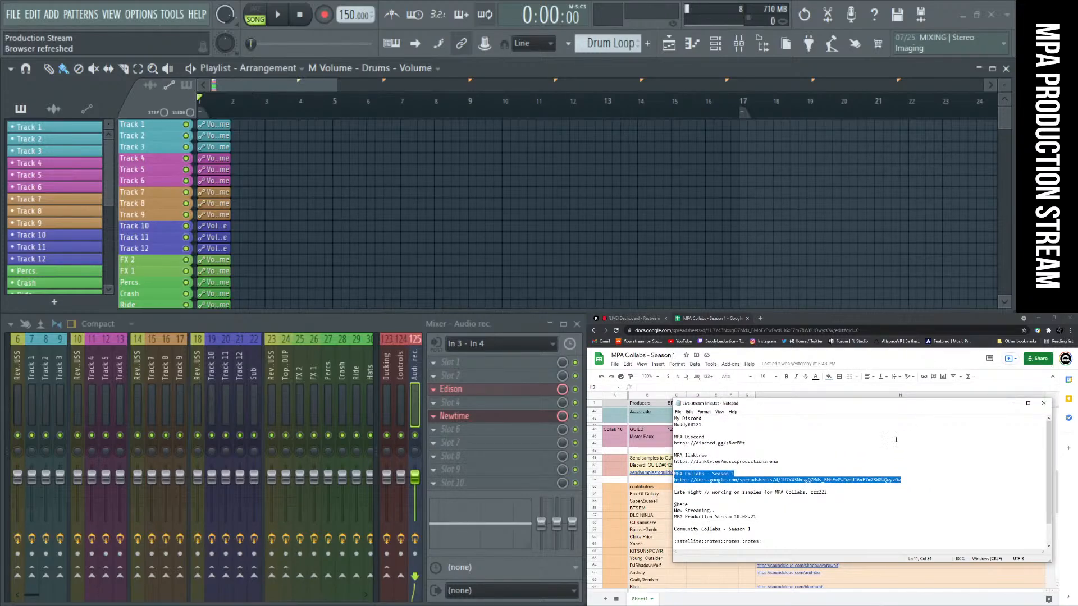
click(845, 485)
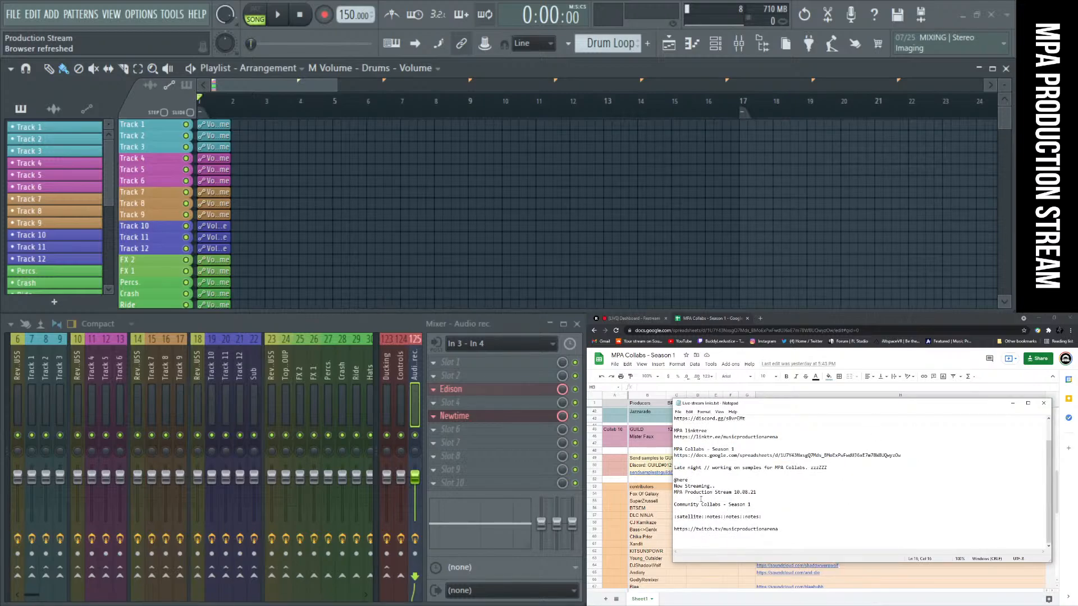
drag(675, 480, 776, 529)
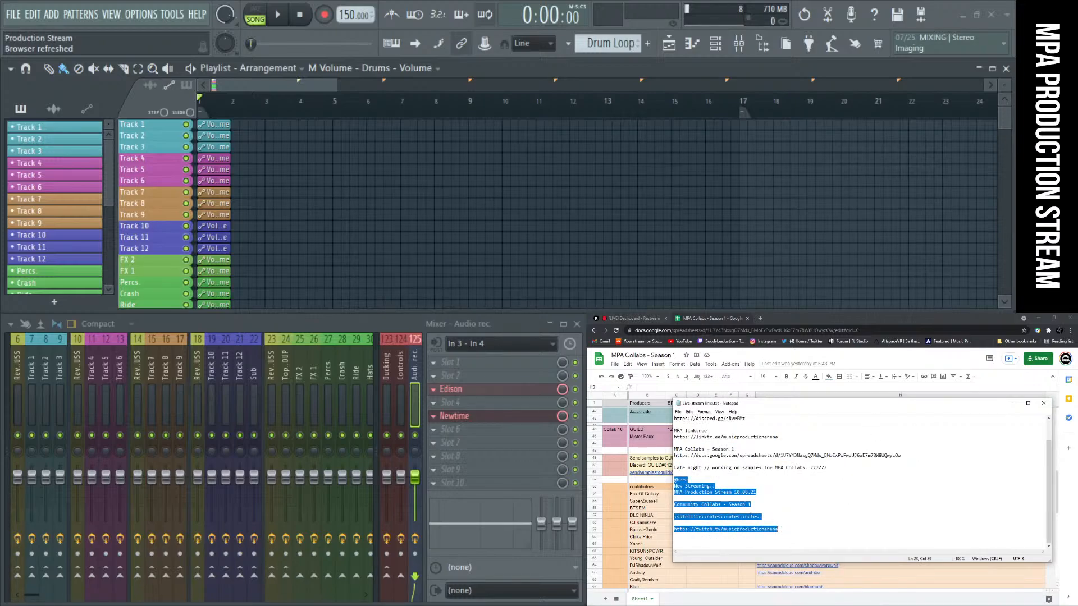
right_click(713, 490)
click(729, 512)
click(1012, 403)
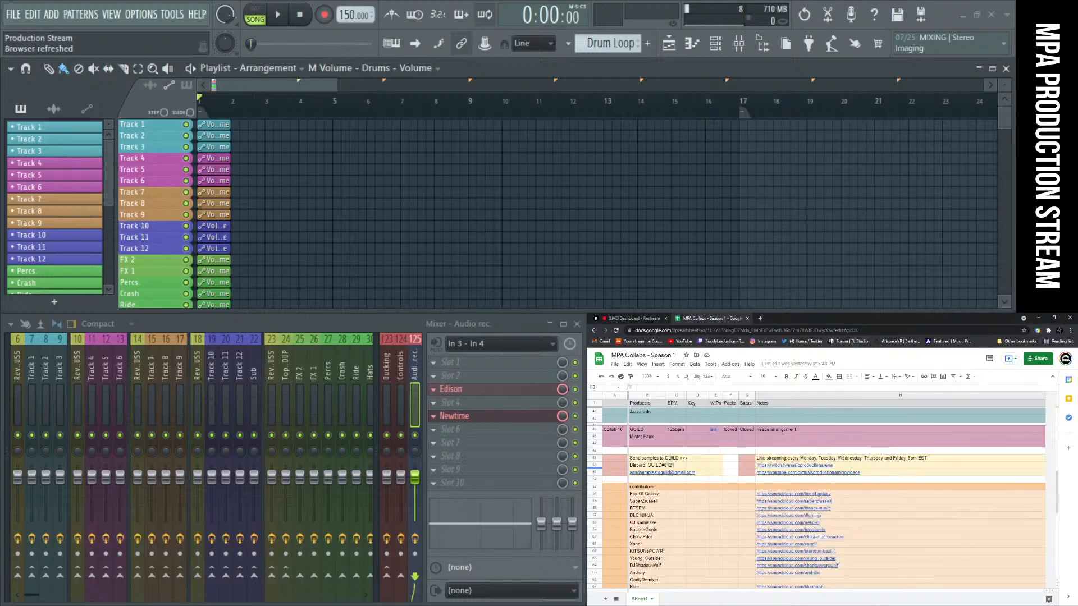
Step: Switch to Discord, post the copied announcement in the MPA Production Stream thread of the Music Production Arena server, and close the window
key(alt+Tab)
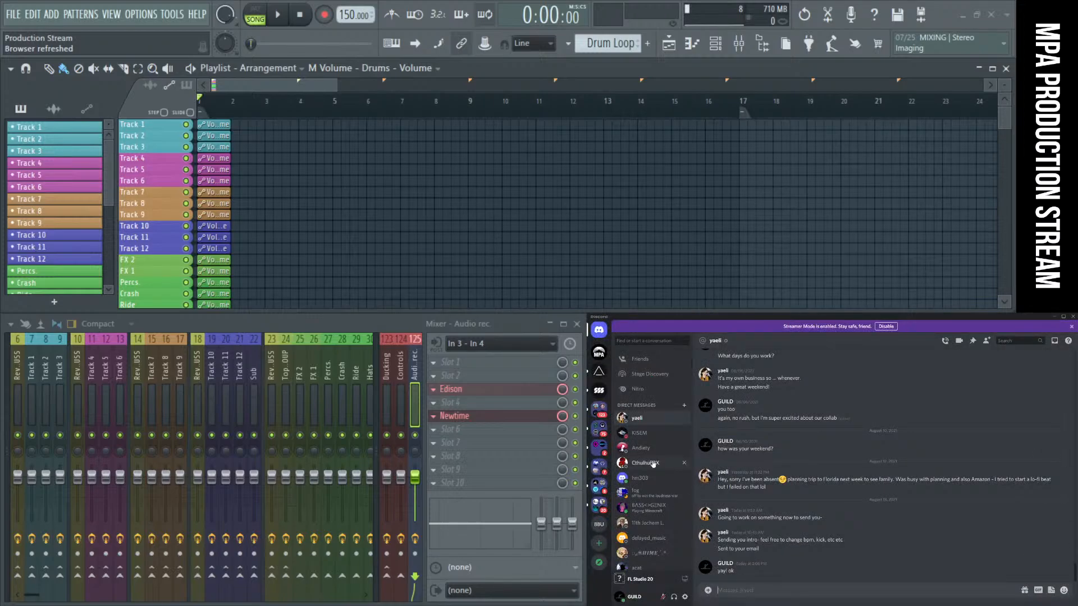
click(598, 356)
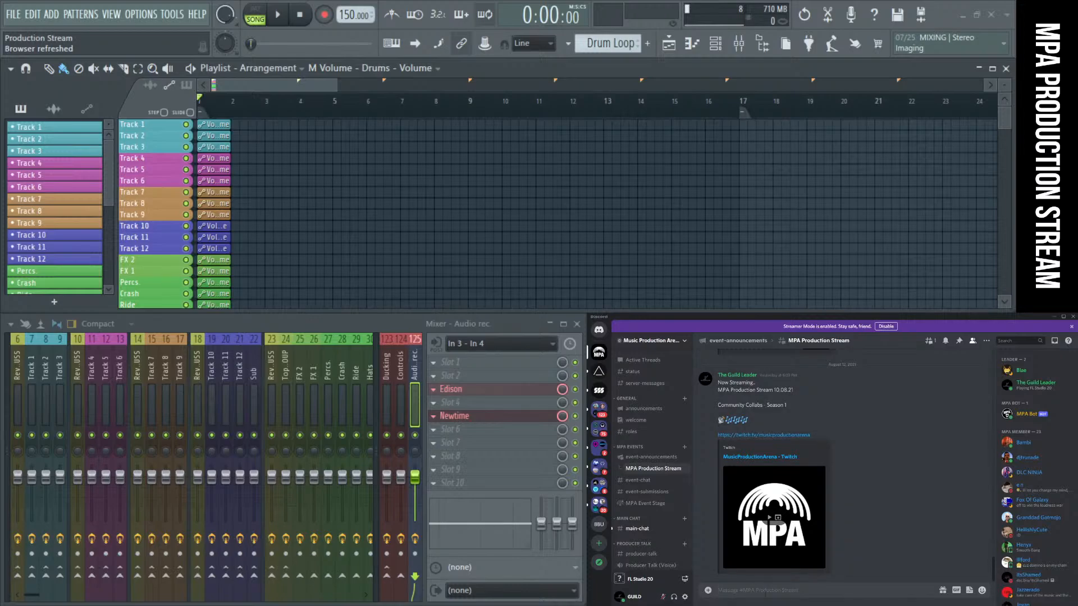
key(ctrl+v)
key(Return)
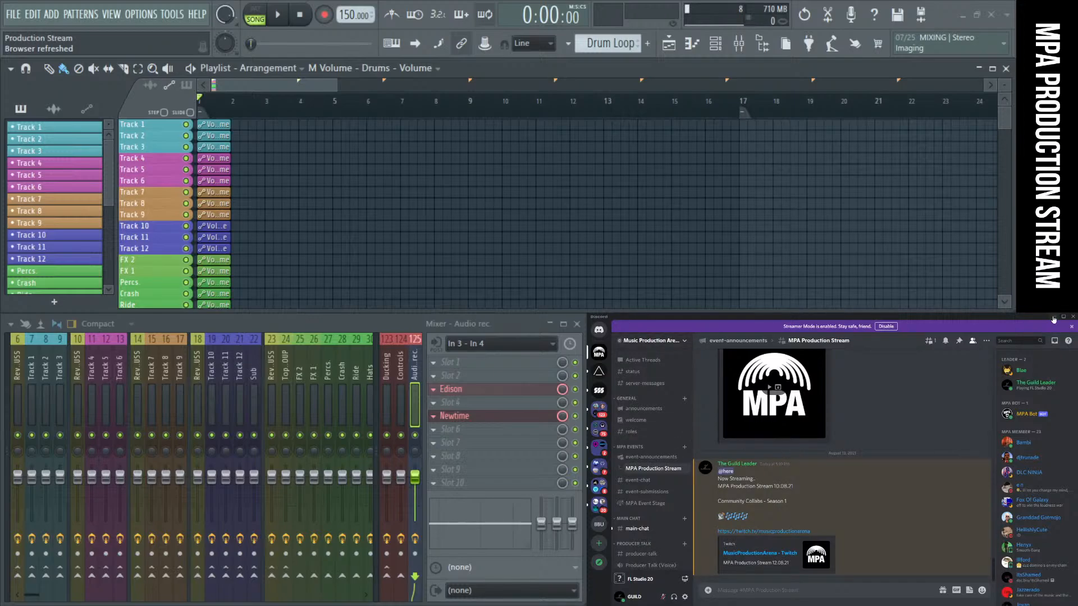
click(1072, 318)
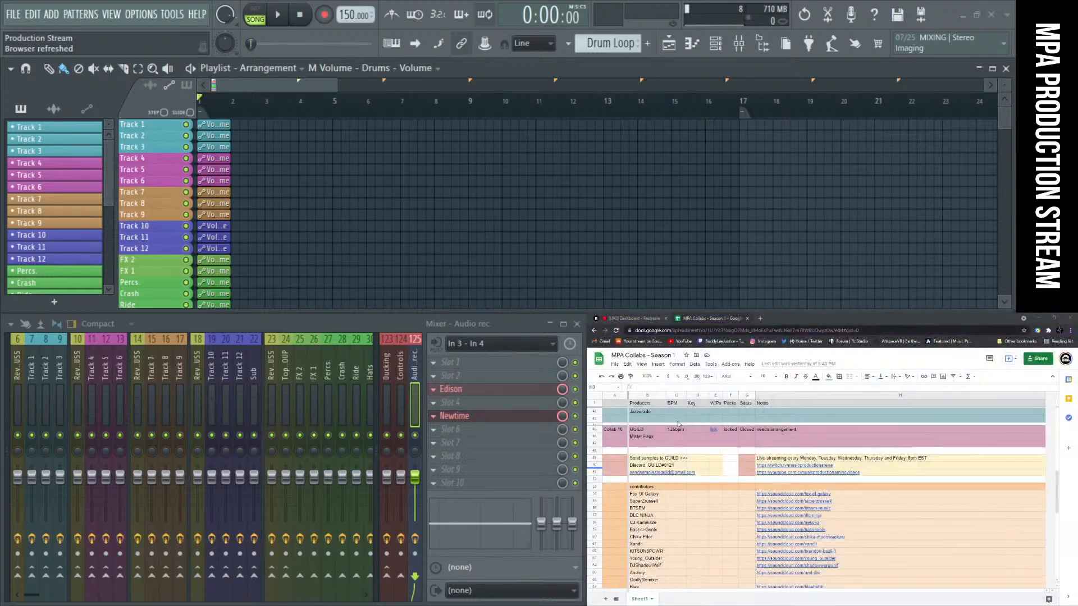
Step: Open the bookmarked Music Production community page on Amino in a new browser tab and sign in with Google
click(760, 318)
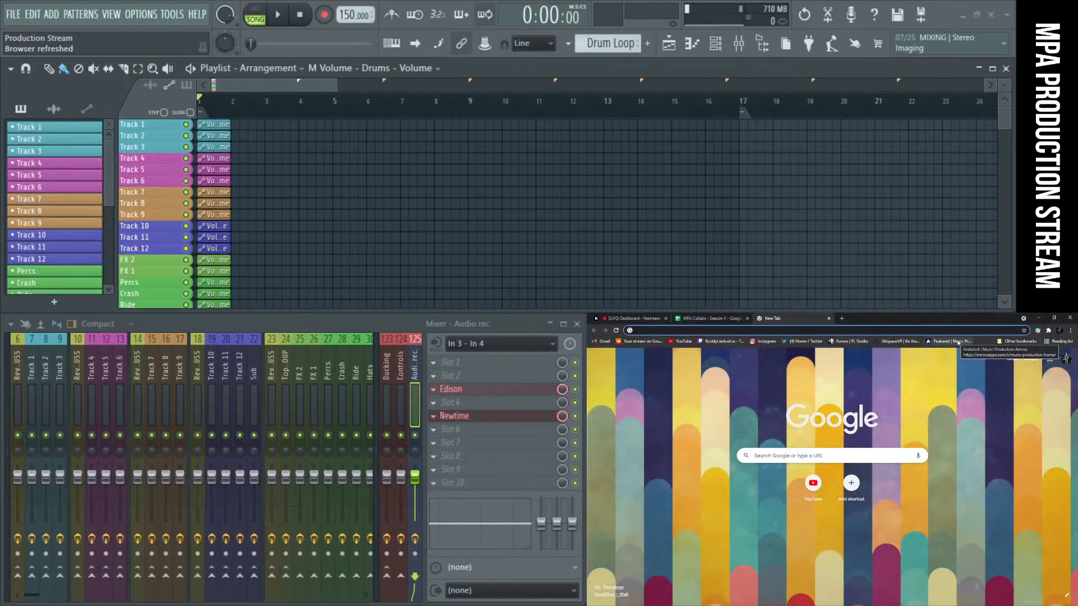
click(957, 343)
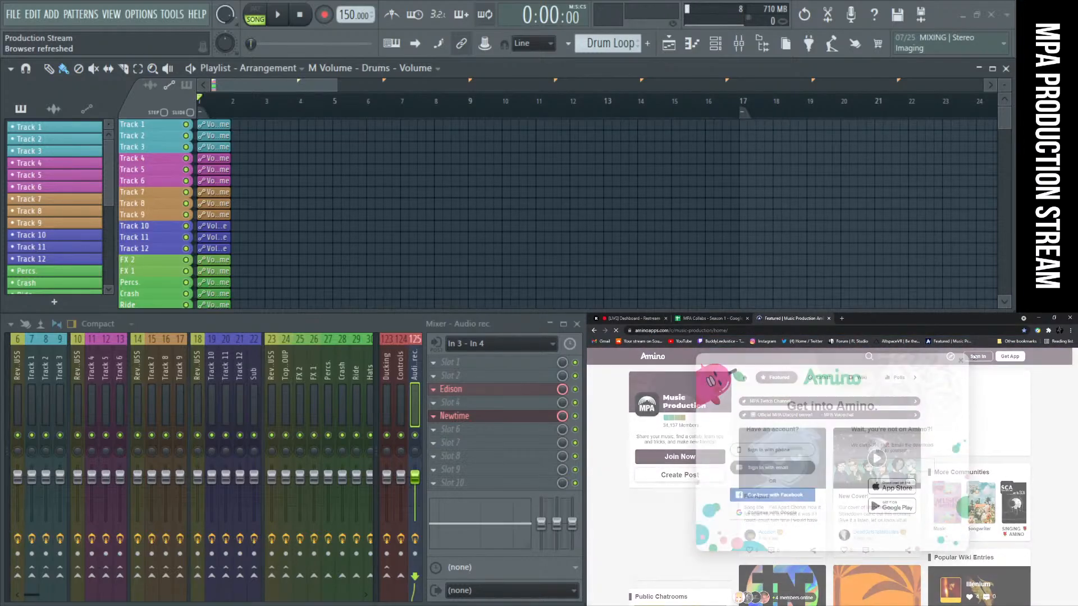
click(780, 497)
click(780, 516)
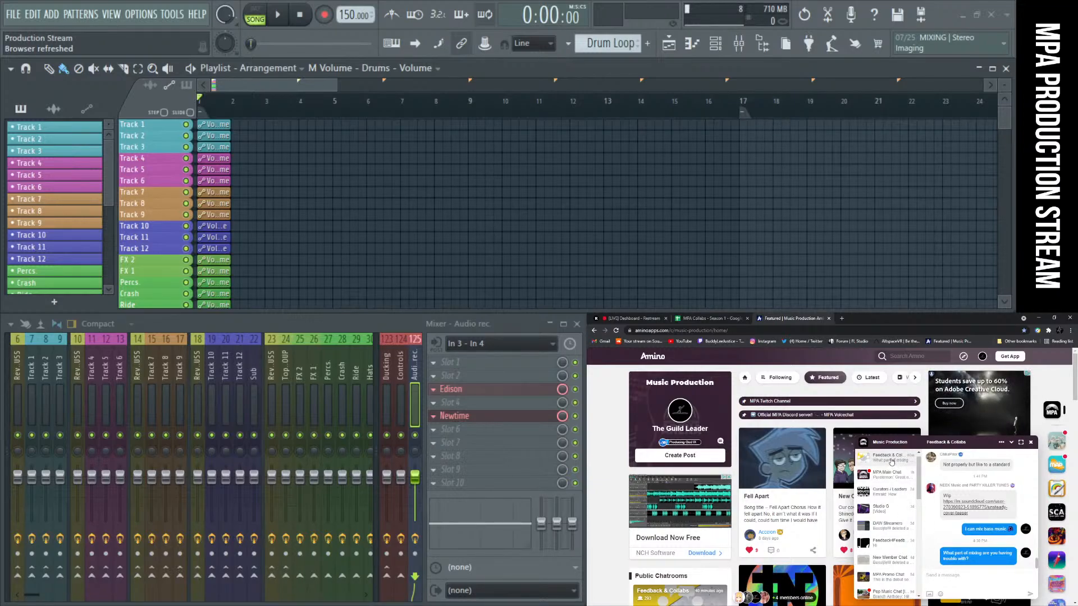
Step: Read back through the recent messages about mixing in the Feedback & Collabs chat and return to the newest one
click(946, 575)
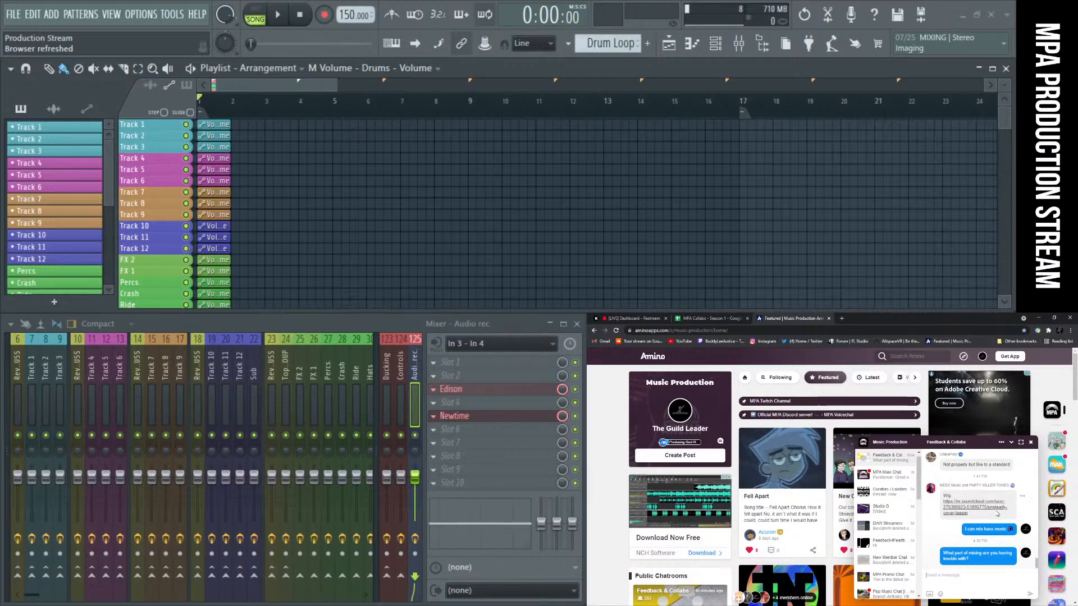
scroll(998, 513, up, 10)
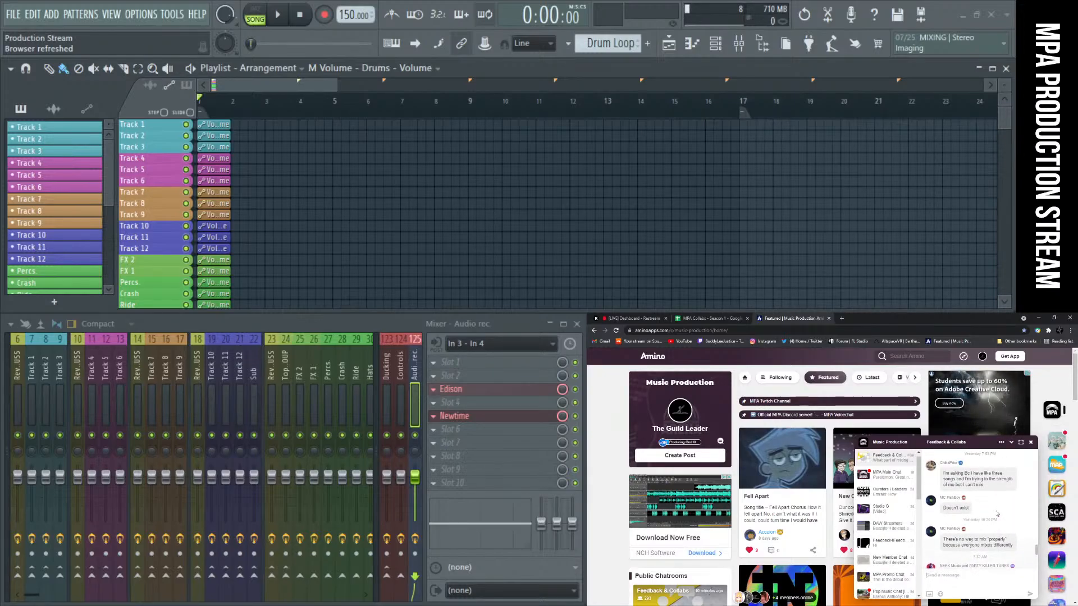
scroll(998, 513, up, 3)
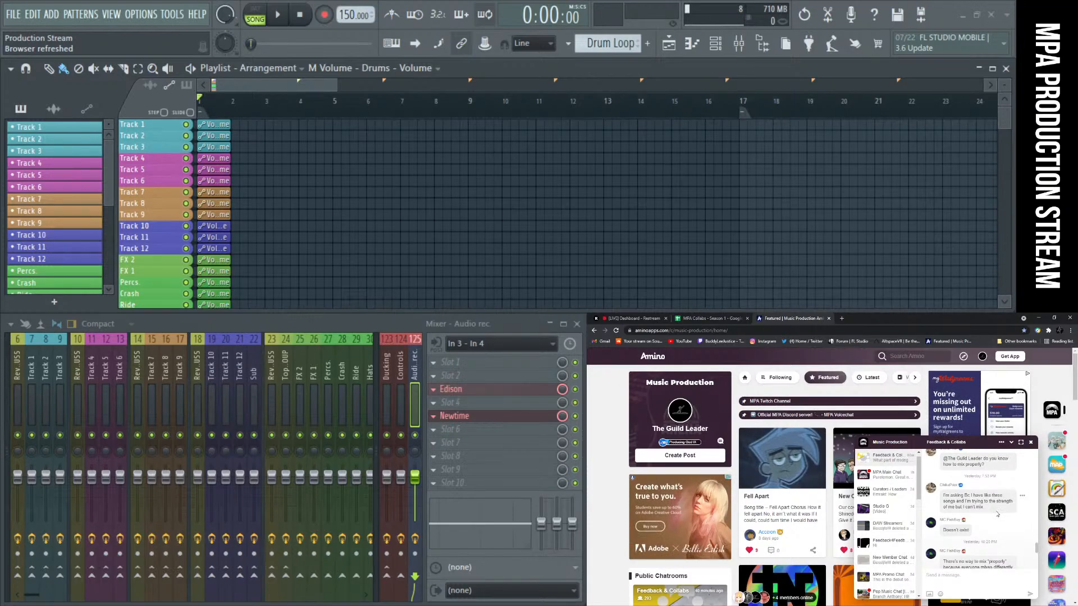
scroll(997, 514, down, 5)
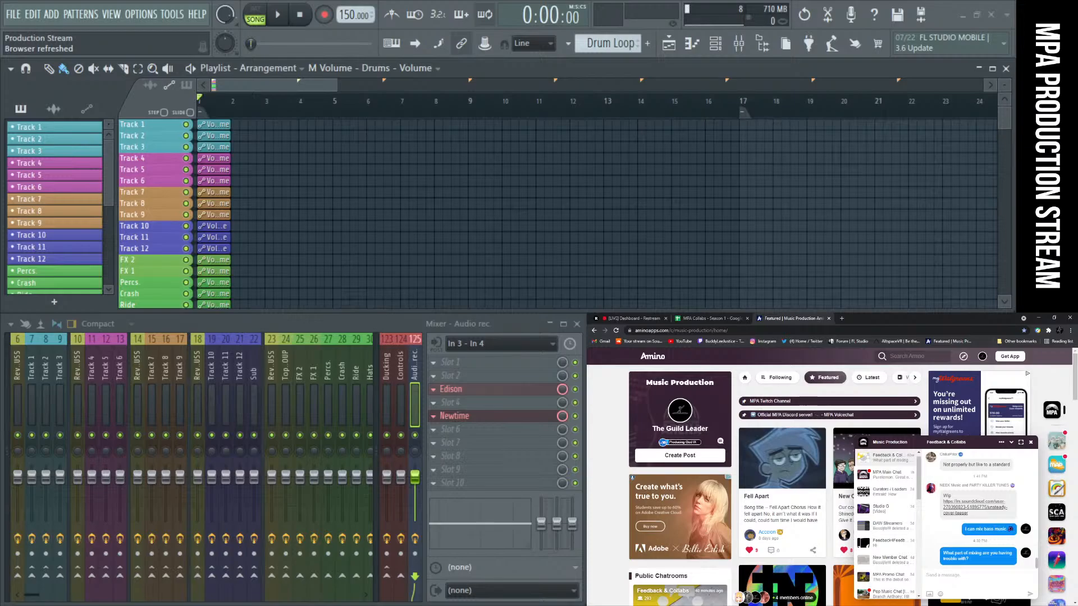
Step: Check the channels on the live Restream dashboard and close its browser tab
click(641, 320)
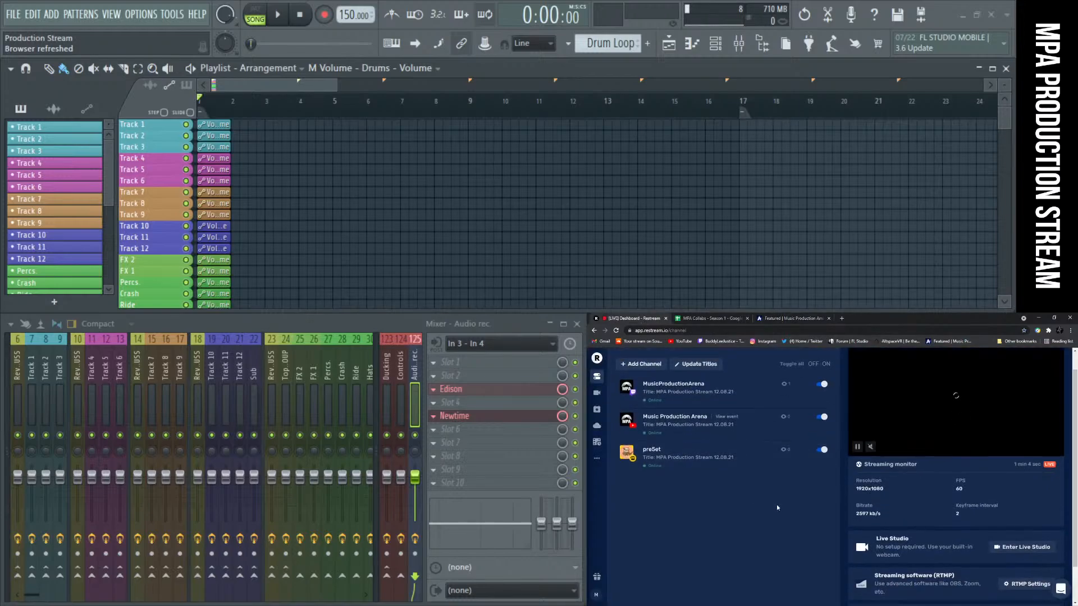
click(666, 319)
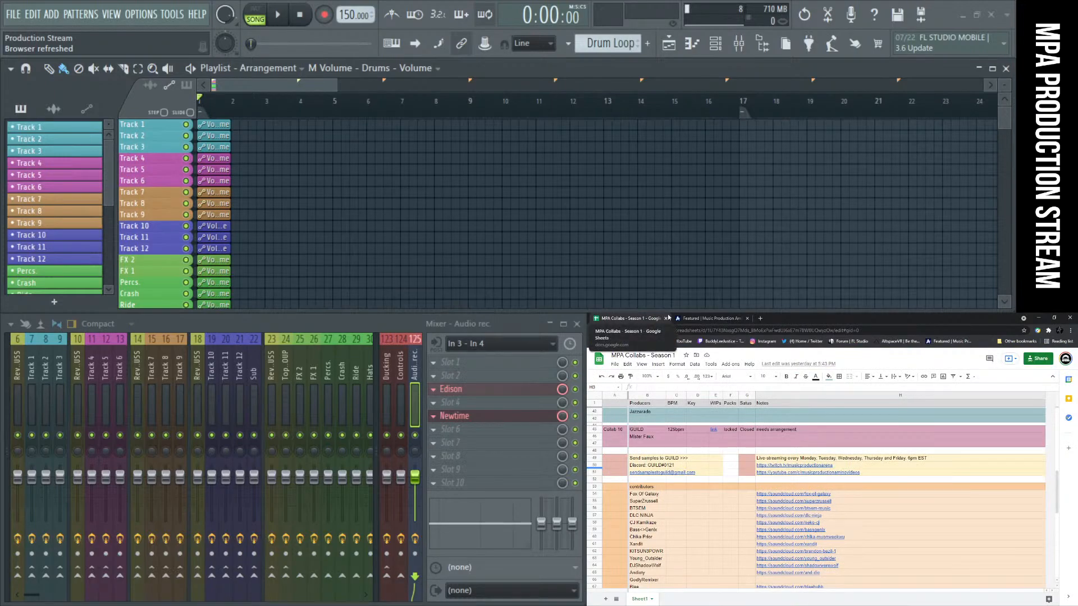
Step: Return to the Amino page and send "live streaming the collabs again" in the Feedback & Collabs chat
click(718, 319)
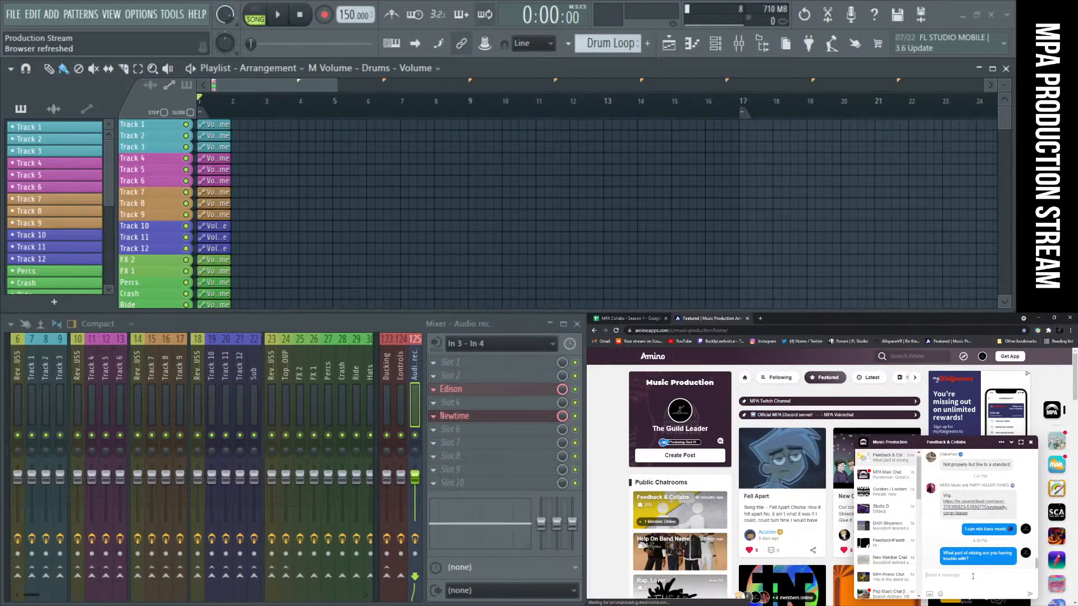
text(live)
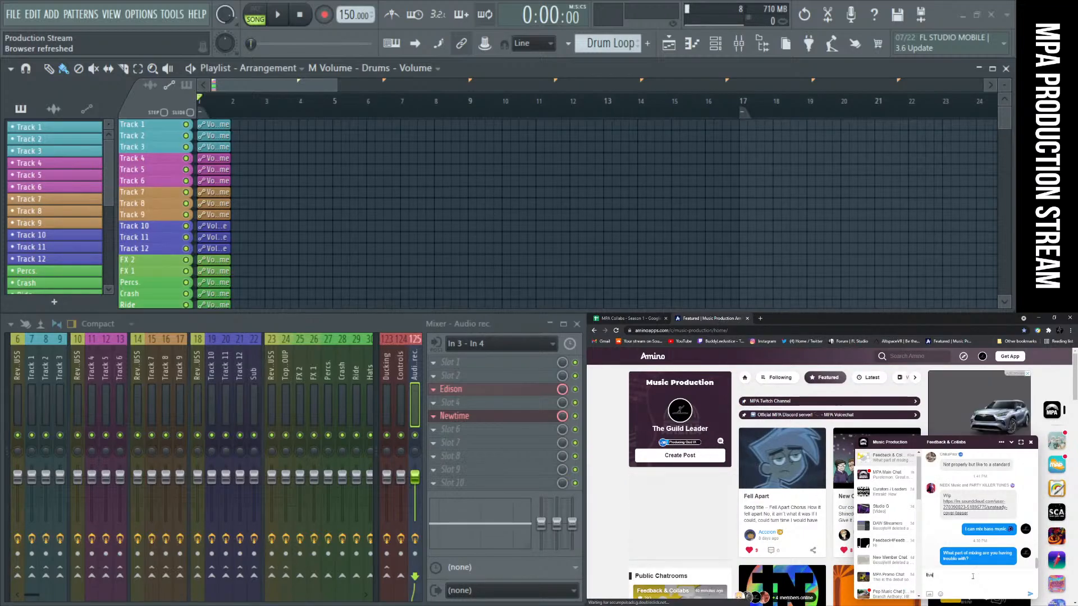
text( streaming this)
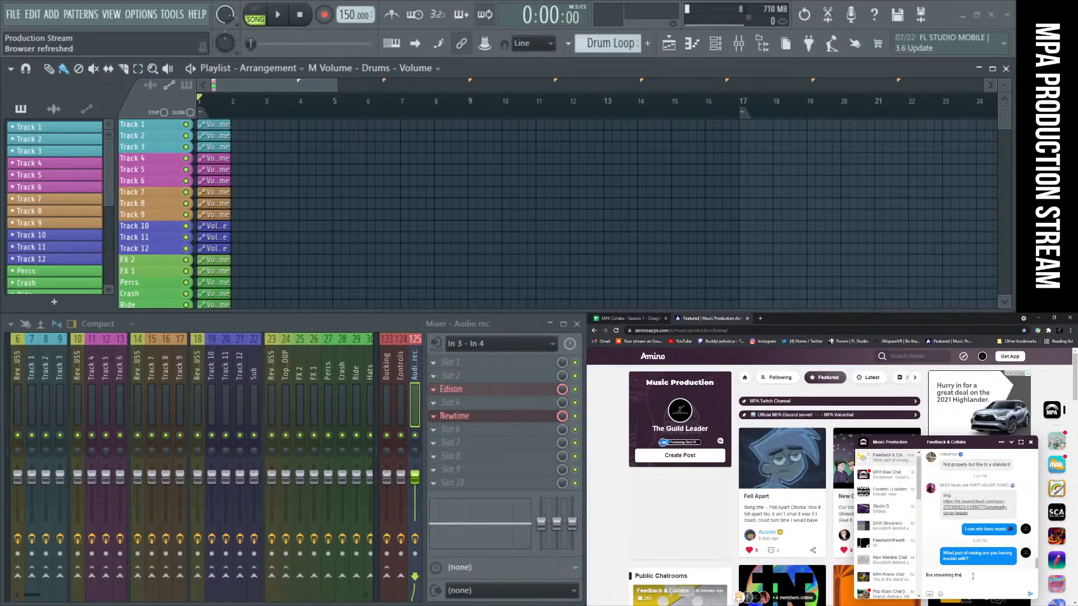
key(BackSpace)
key(BackSpace)
text(e collabs again)
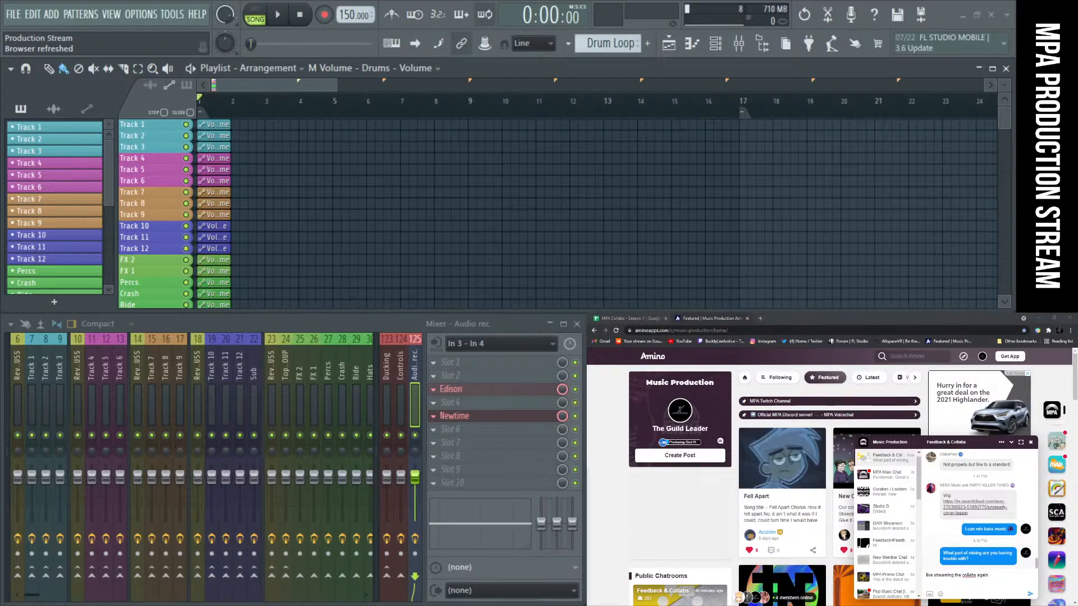
click(1000, 576)
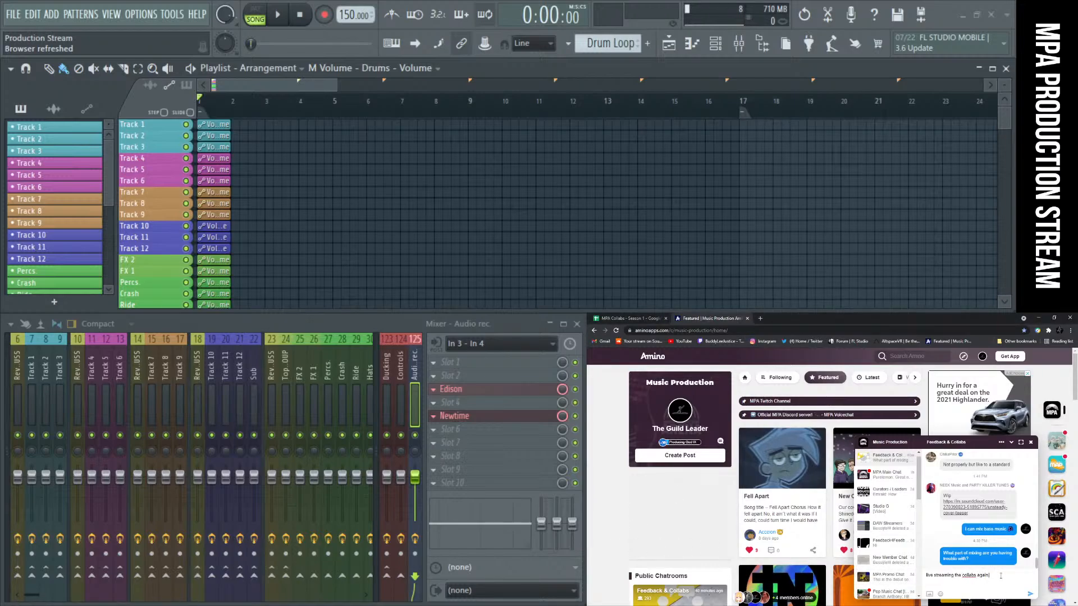
key(Return)
Step: Post the "Now Streaming MPA Production Stream 10.08.21 Community Collabs - Season 1" announcement with its stream link in the chat and close the Amino page
text(@here Now Streaming MPA Production Stream 10.08.21 Community Collabs - Season 1 :satellite::notes::notes::notes: https://twitch.tv/musicproductionarena)
key(Return)
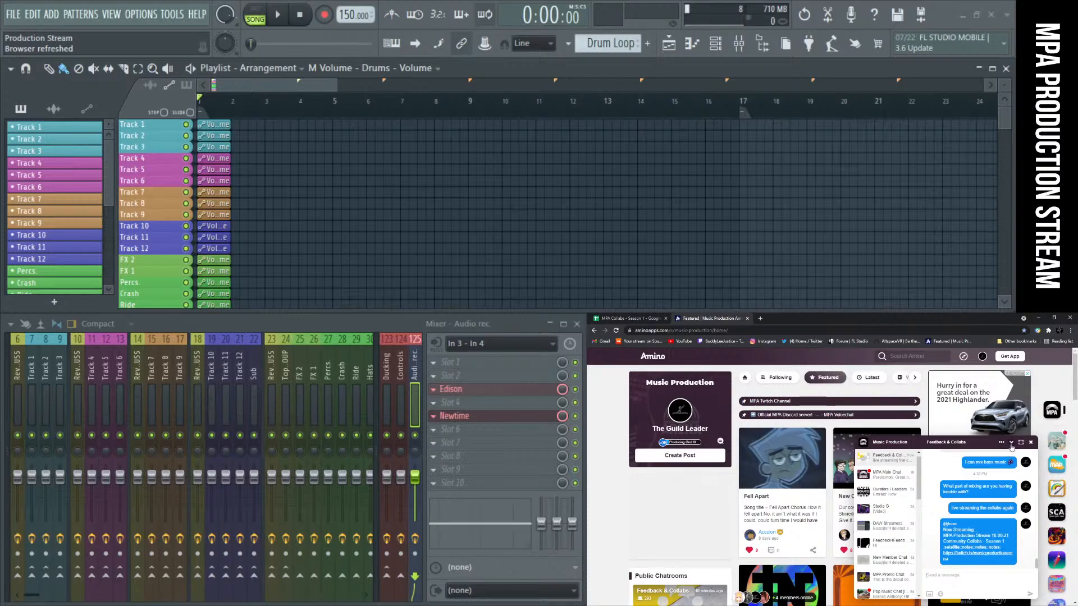
click(747, 319)
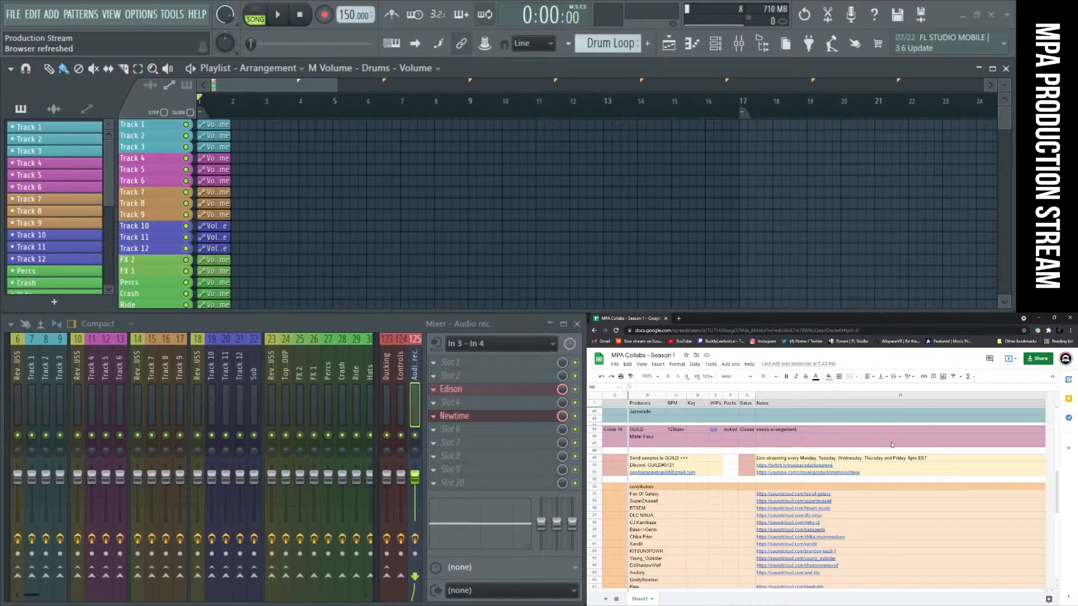
Step: Look through the MPA Collabs - Season 1 sheet for the producers, status and notes of each collab
scroll(864, 486, up, 10)
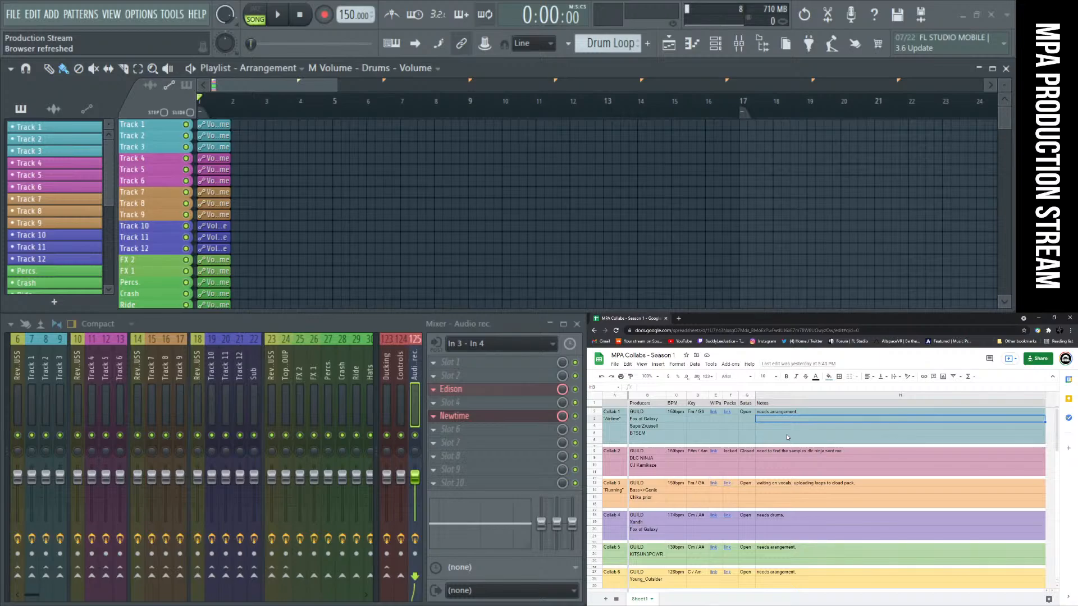
click(1004, 85)
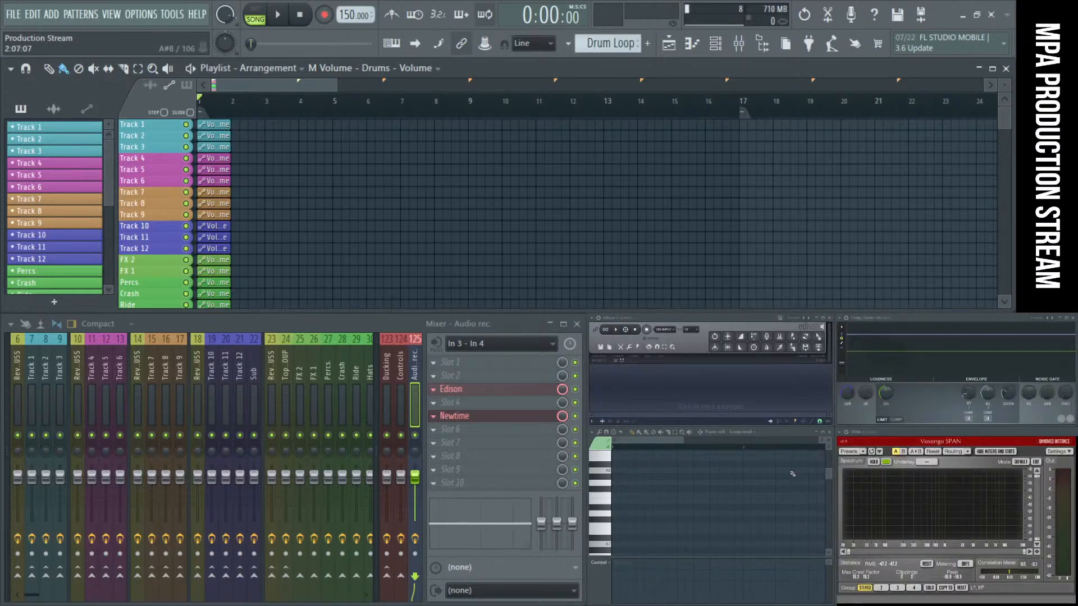
key(alt+Tab)
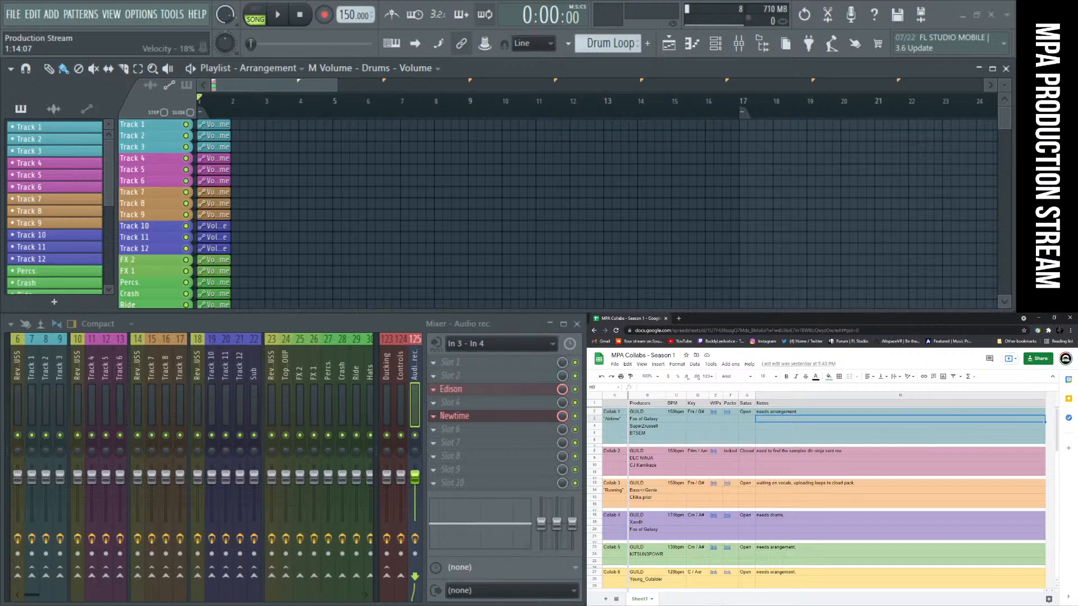
scroll(752, 502, down, 3)
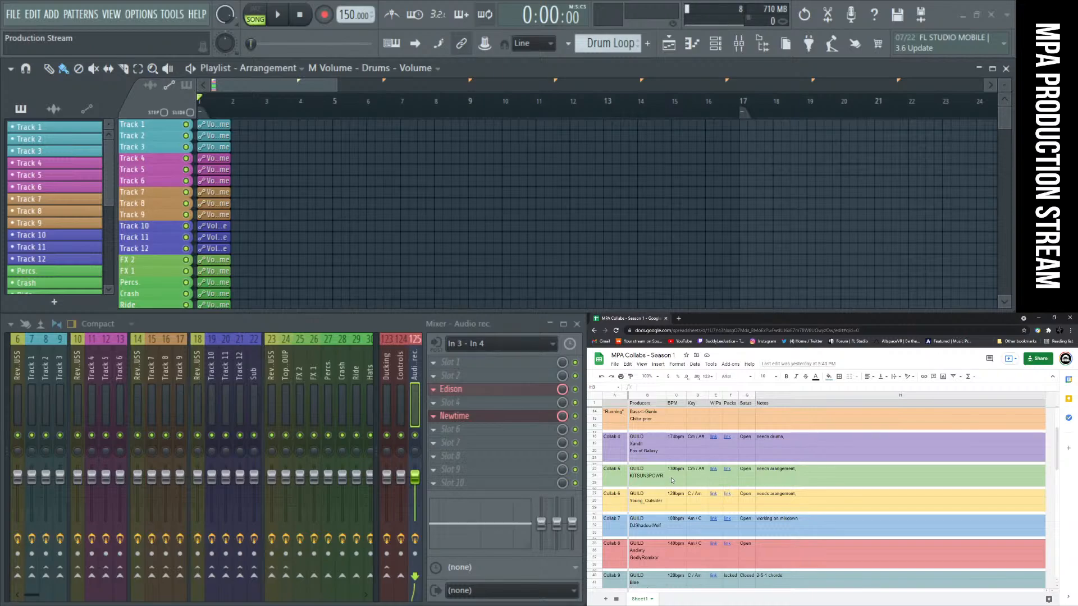
scroll(777, 489, down, 3)
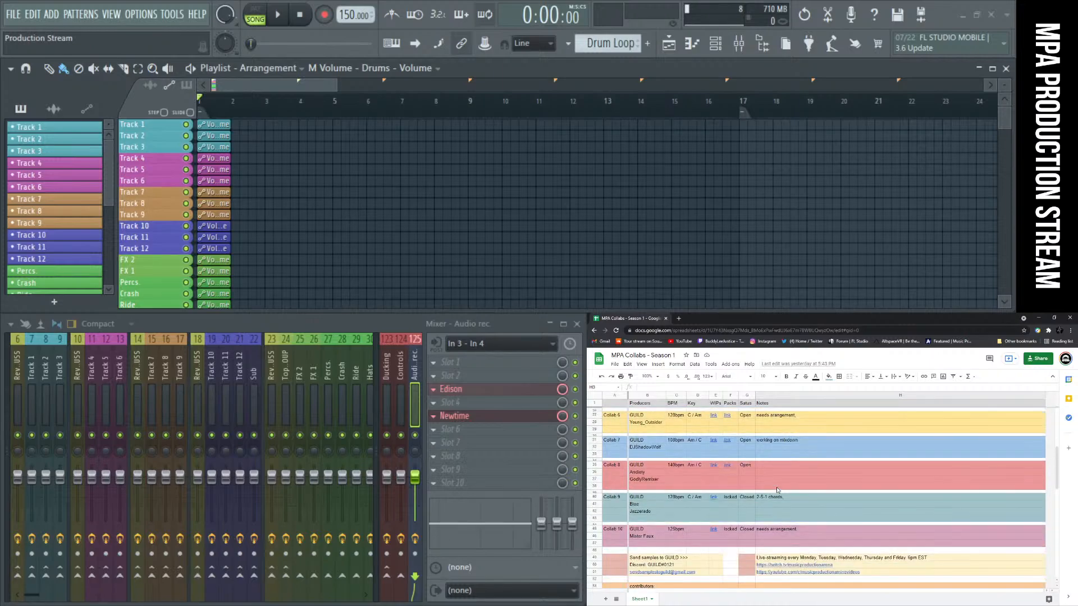
scroll(778, 489, up, 6)
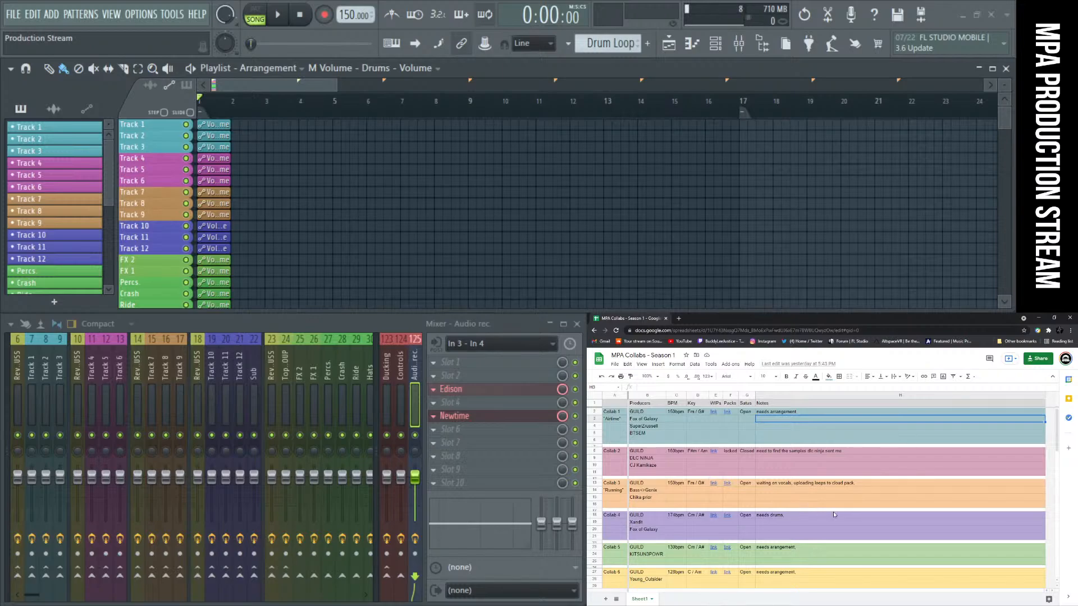
scroll(833, 512, down, 5)
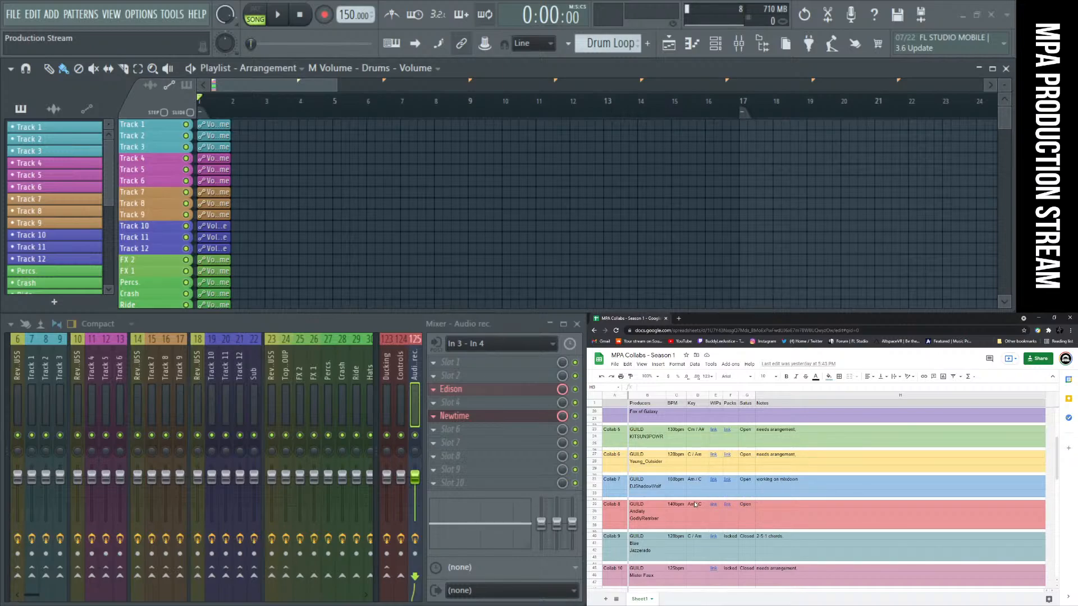
scroll(734, 528, up, 3)
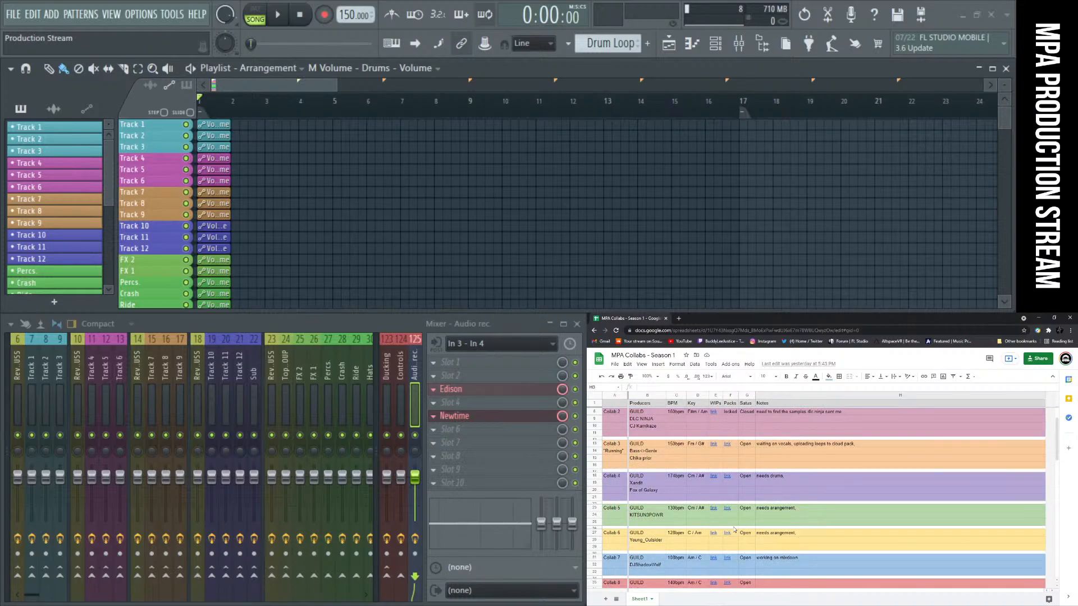
scroll(734, 528, up, 2)
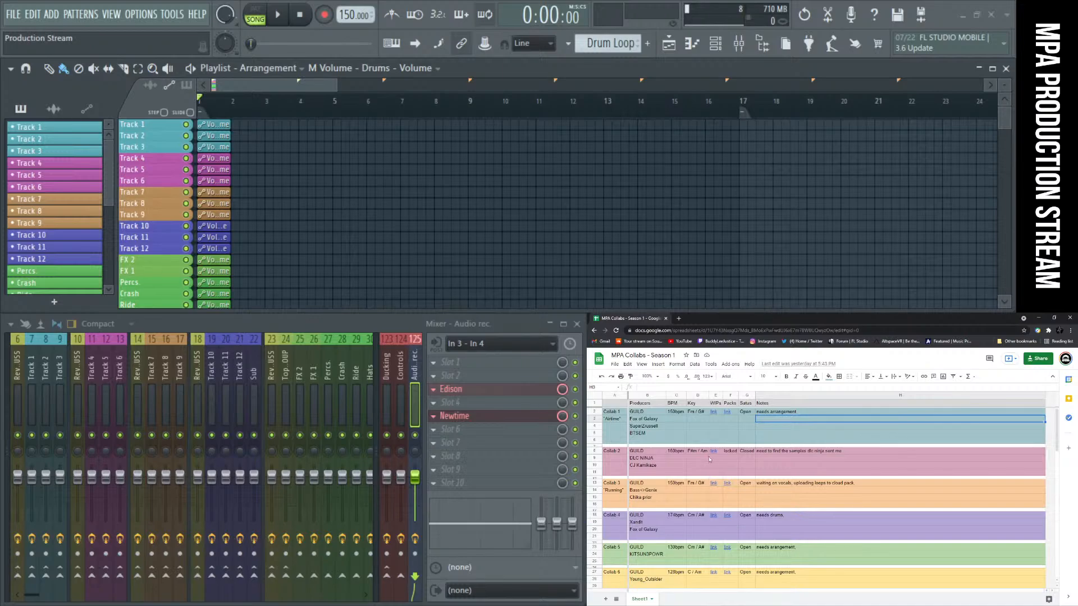
Step: Compare the notes from Collab 4 onward, check the sample submission details and contributors list, and return to the start of the sheet
scroll(712, 461, down, 2)
click(830, 475)
scroll(829, 478, down, 1)
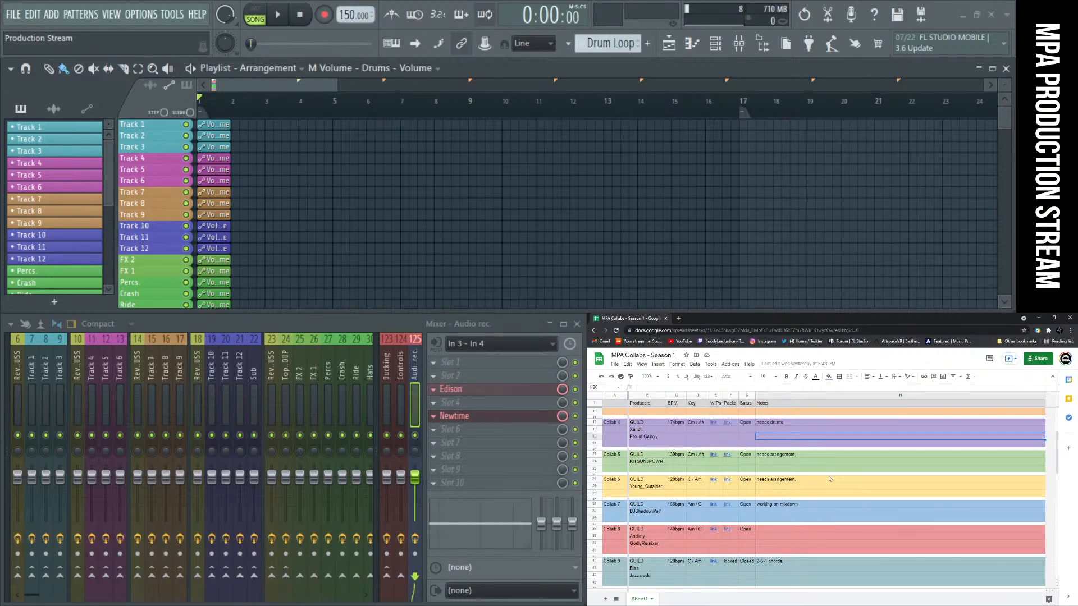
click(837, 463)
scroll(841, 439, up, 3)
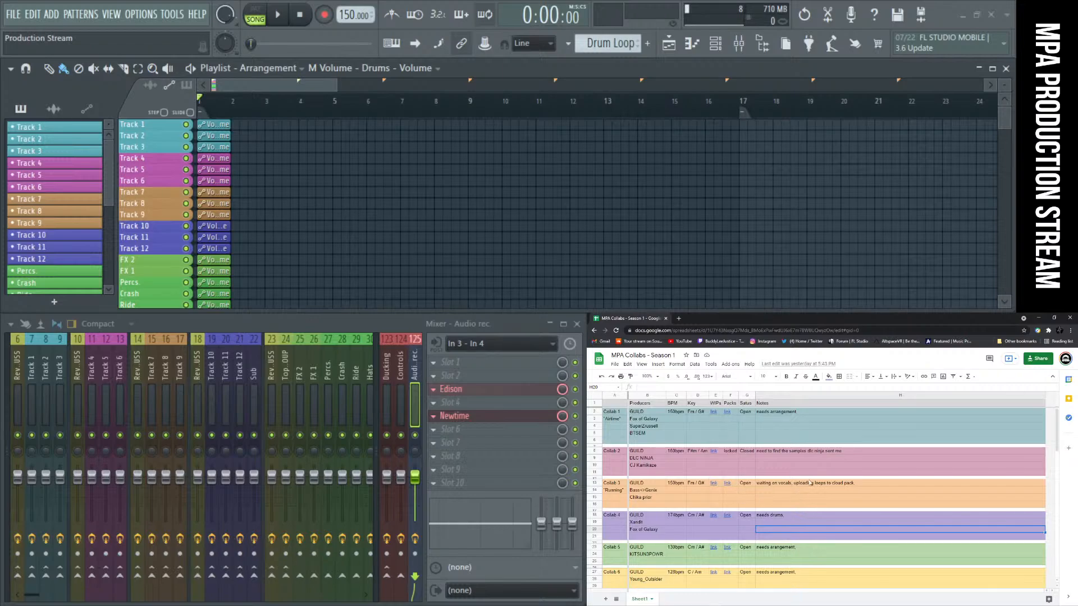
scroll(804, 490, down, 1)
scroll(804, 489, down, 2)
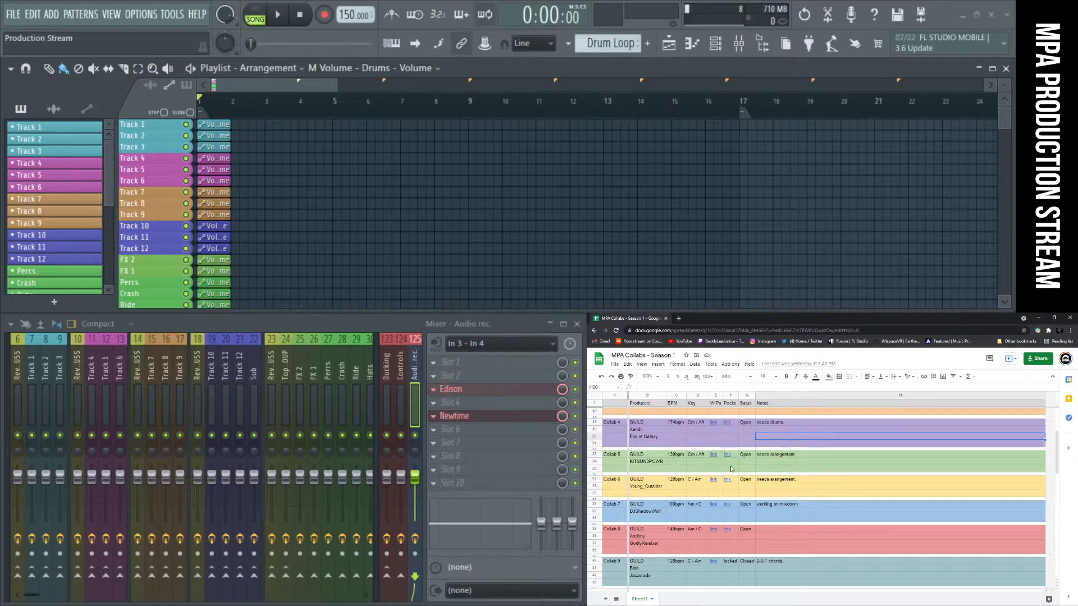
scroll(780, 458, down, 3)
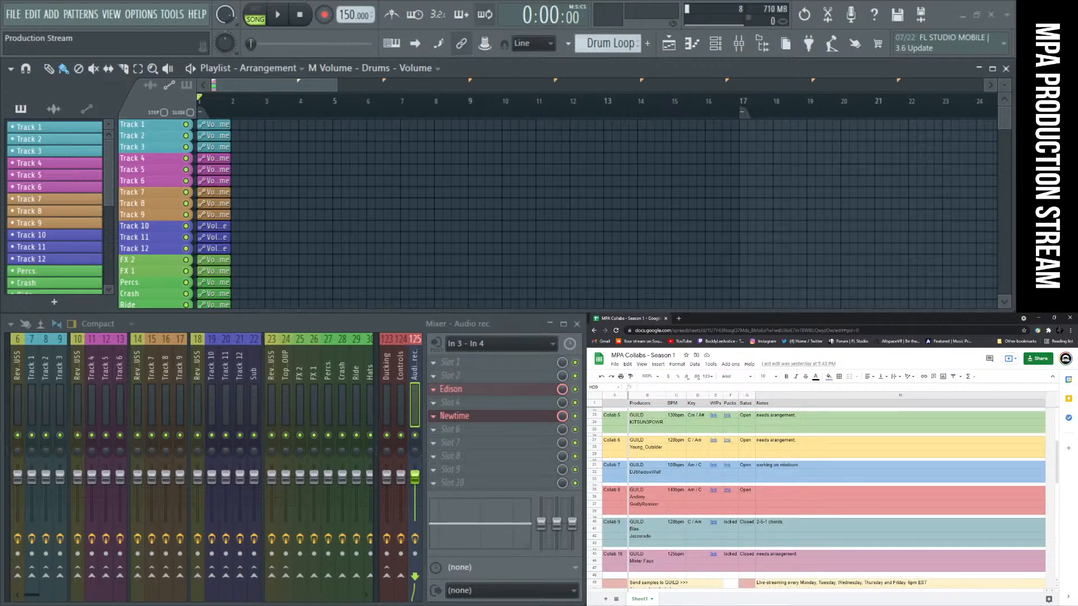
scroll(904, 481, down, 5)
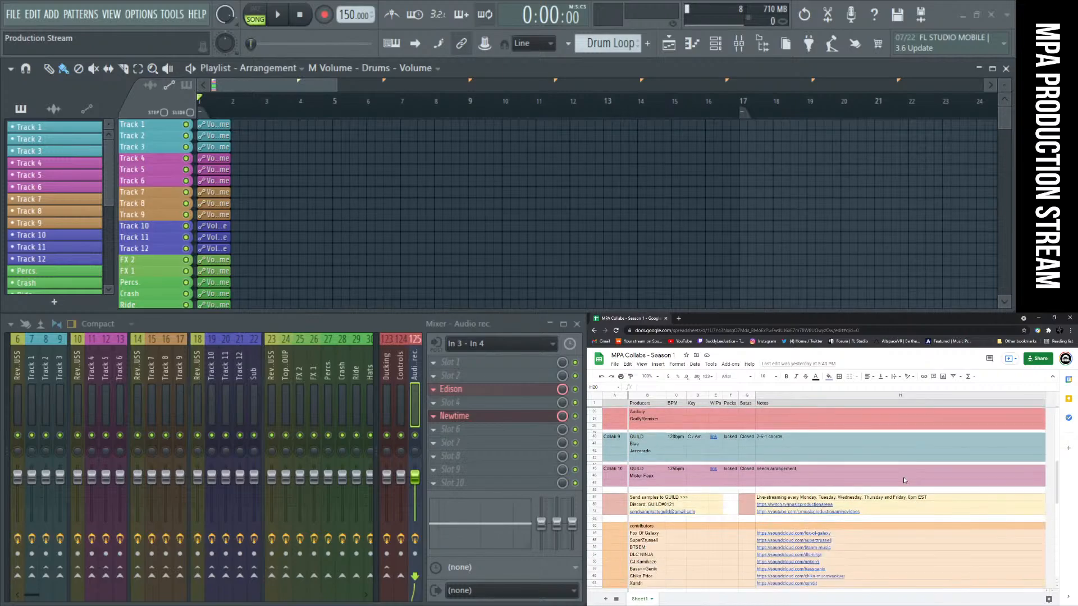
scroll(903, 480, down, 1)
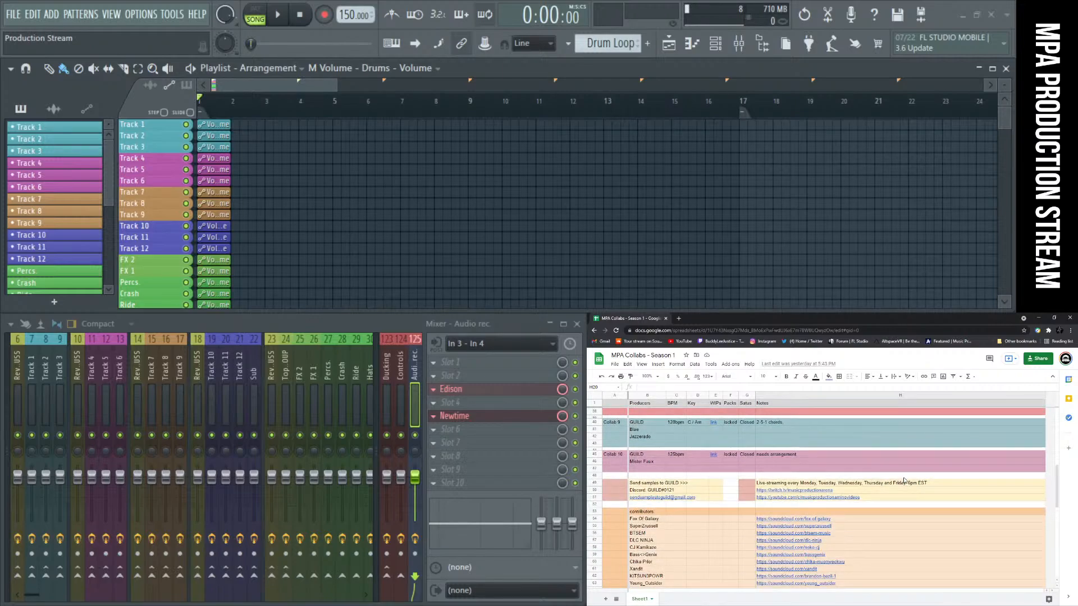
scroll(904, 480, up, 10)
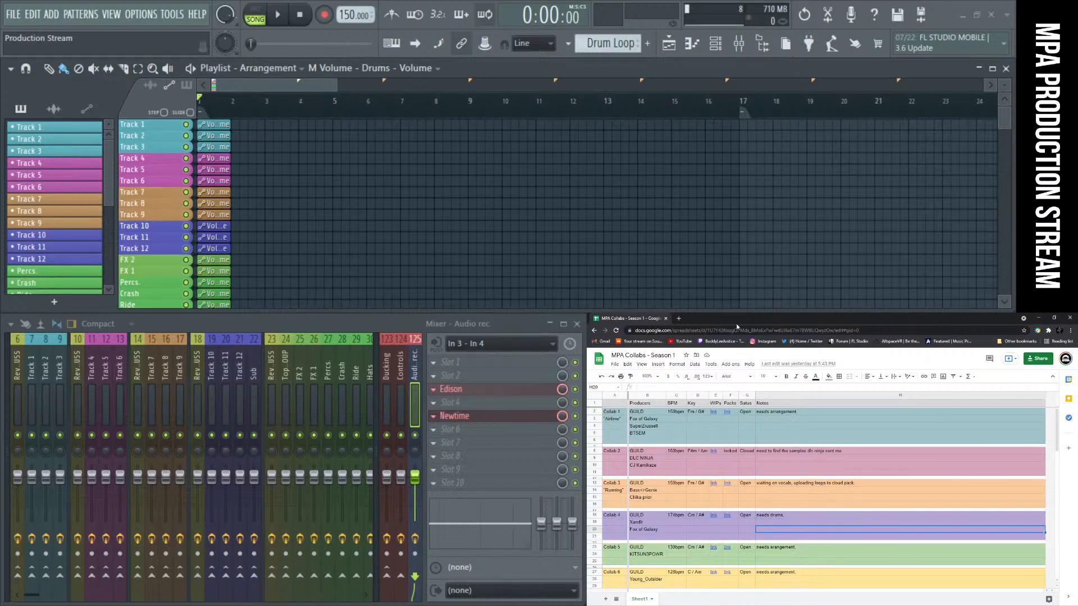
Step: Minimize the browser to return to FL Studio and zoom the playlist out to show about 129 bars
click(1038, 318)
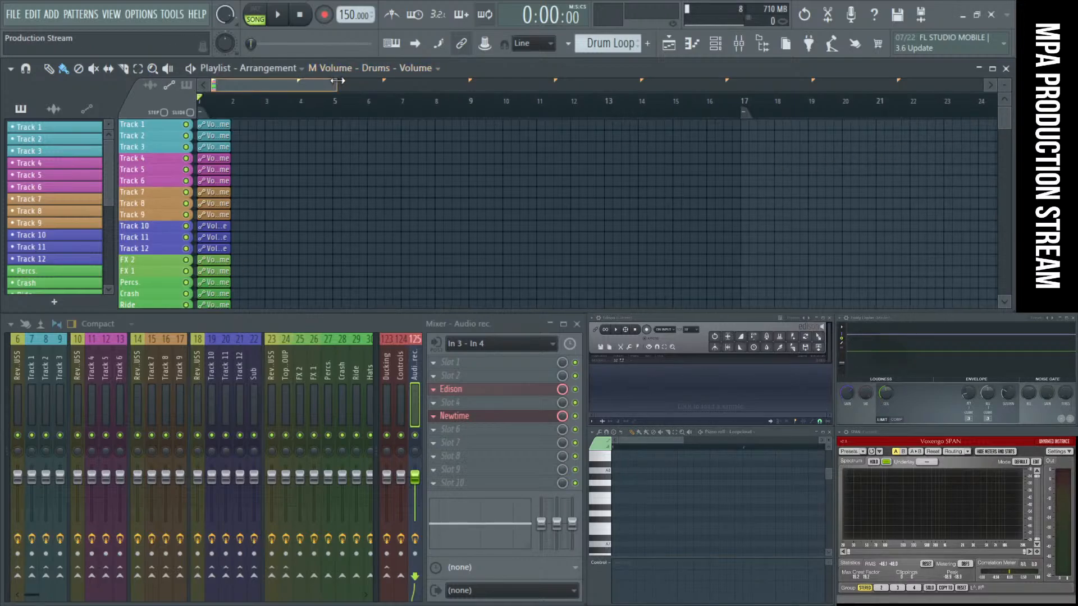
drag(337, 84, 541, 84)
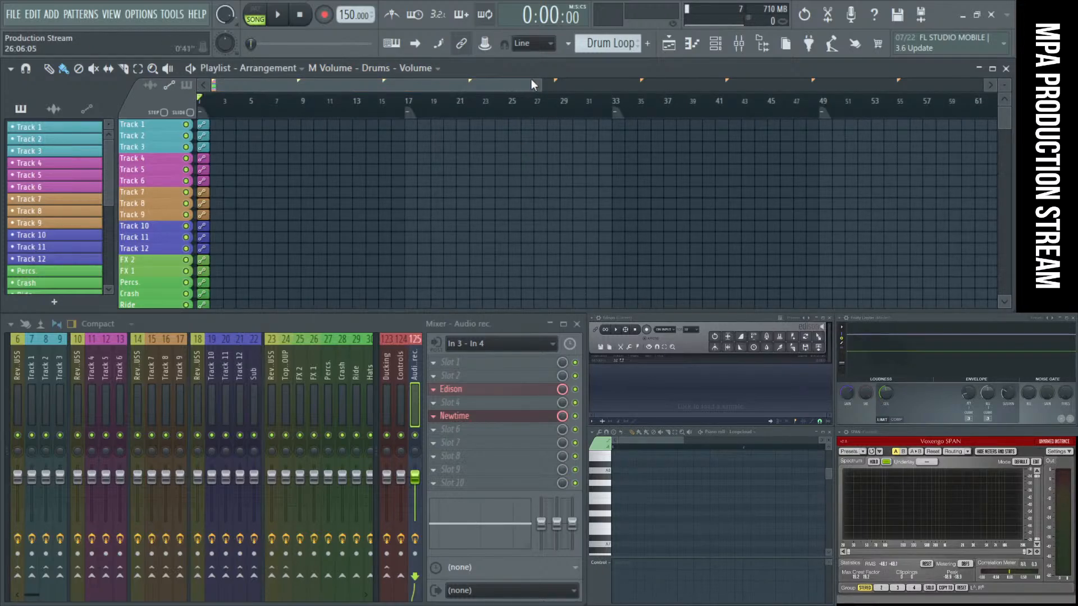
drag(542, 85, 915, 102)
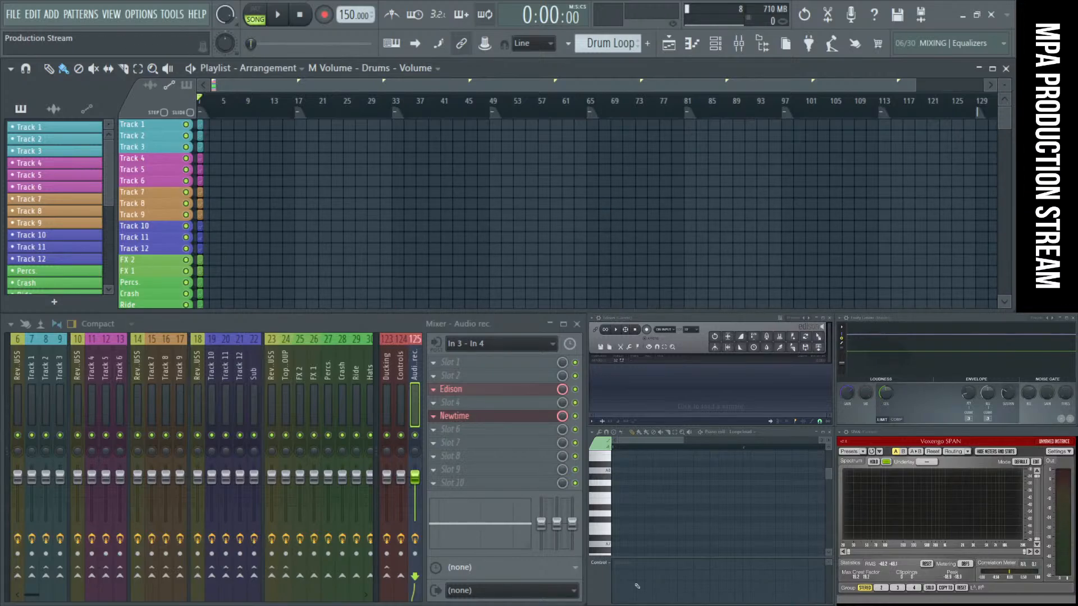
click(765, 46)
click(768, 48)
Step: Start opening a project file and browse from MPA Collabs up to Production Streams and into the Community Collab 2 folder
click(14, 14)
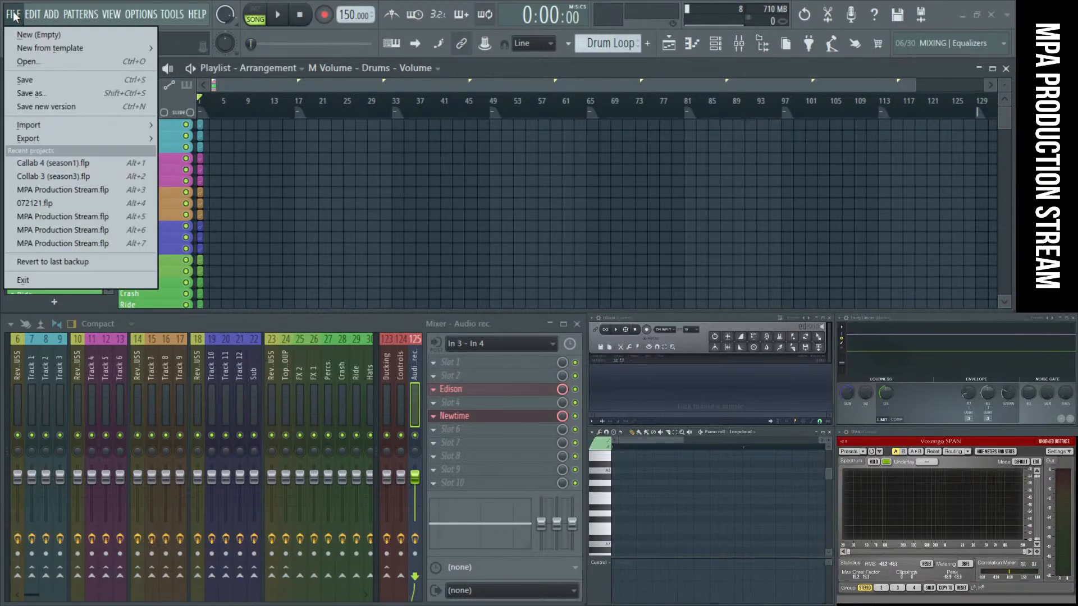
click(48, 62)
click(540, 345)
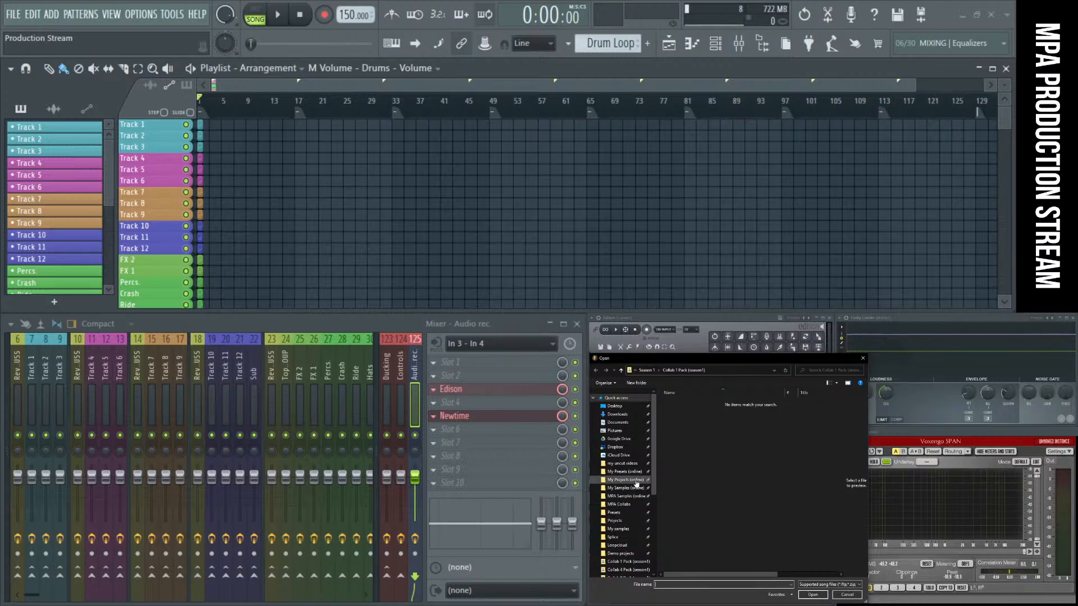
click(626, 504)
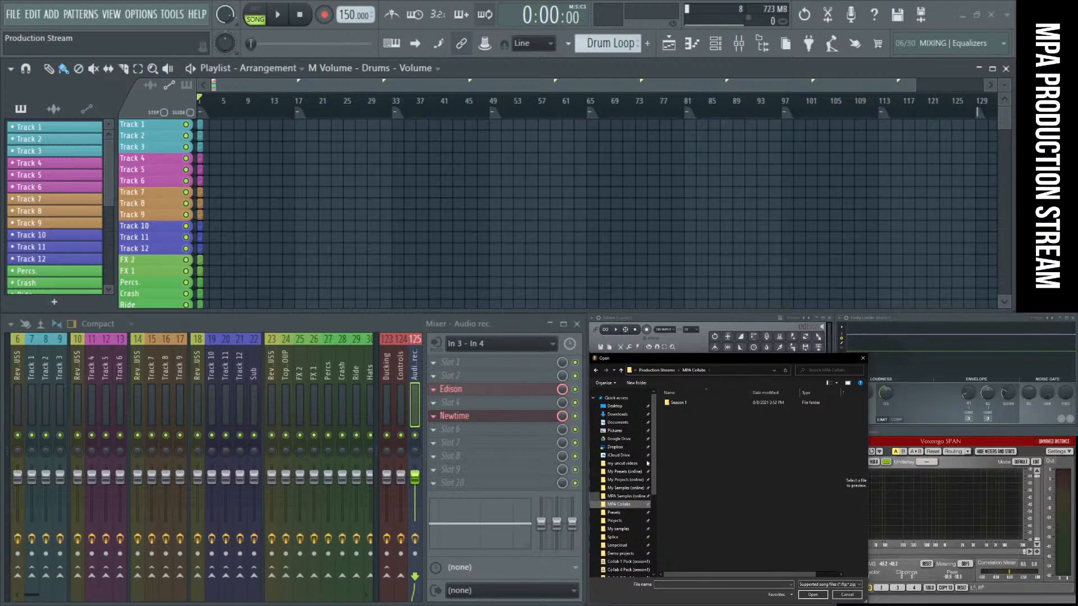
click(657, 370)
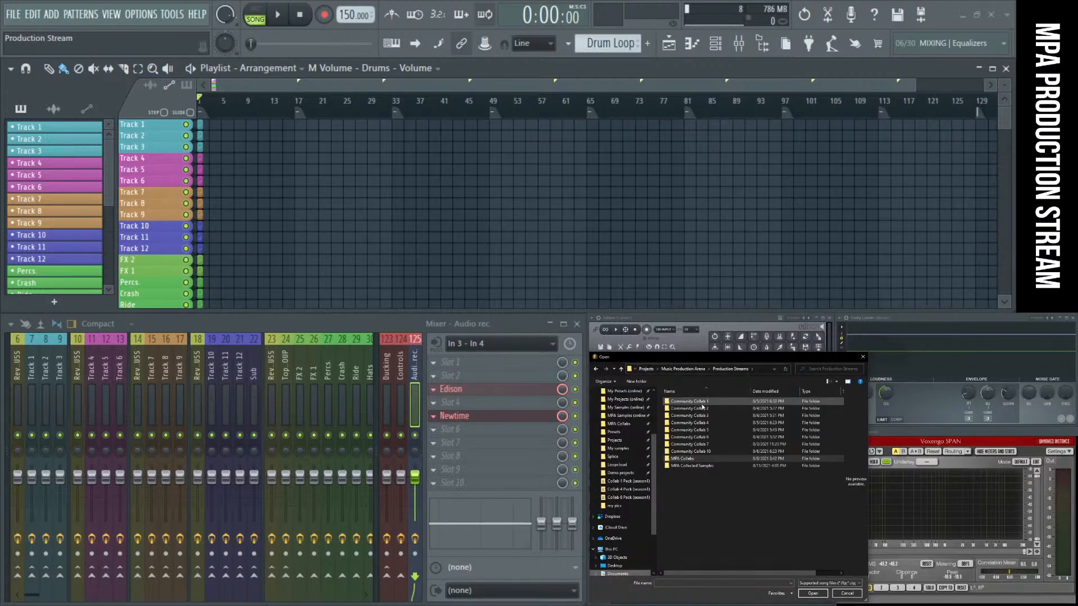
double_click(703, 408)
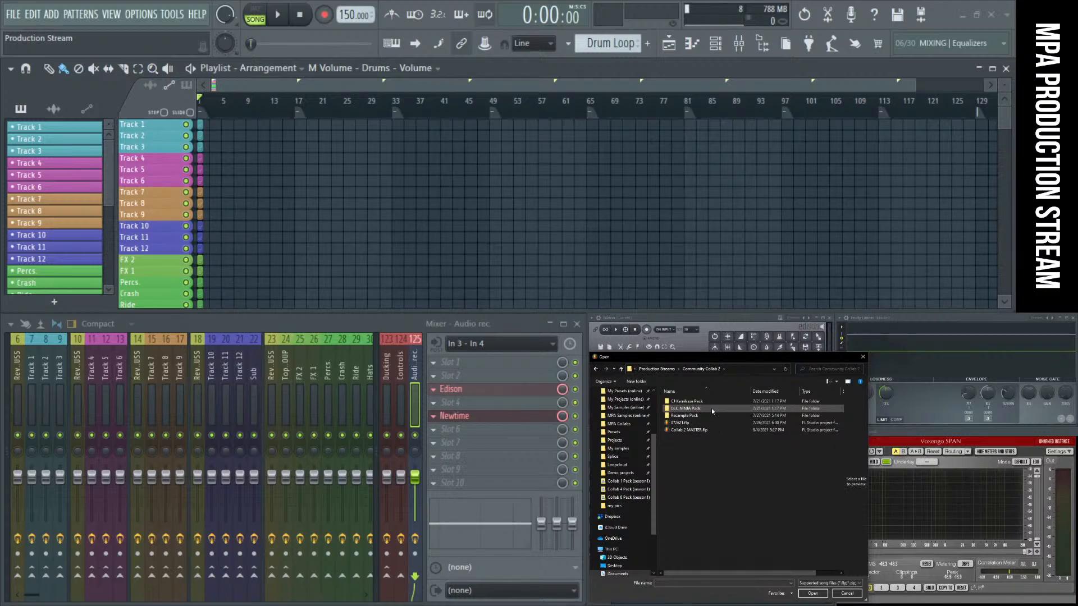
Step: Look through the contents of the Community Collab 3 folder and return to Production Streams
click(621, 369)
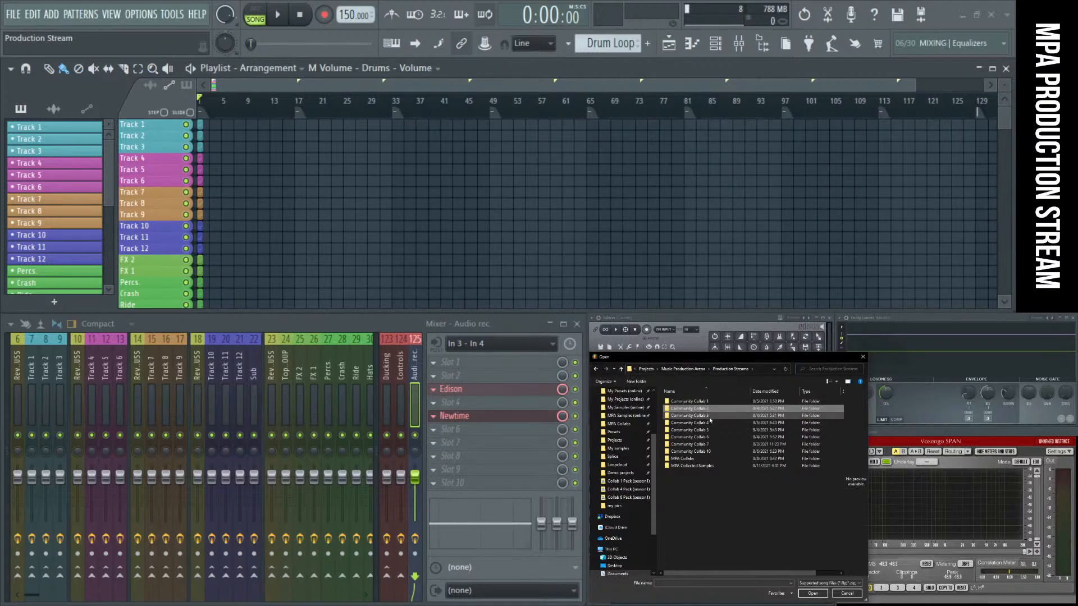
double_click(708, 416)
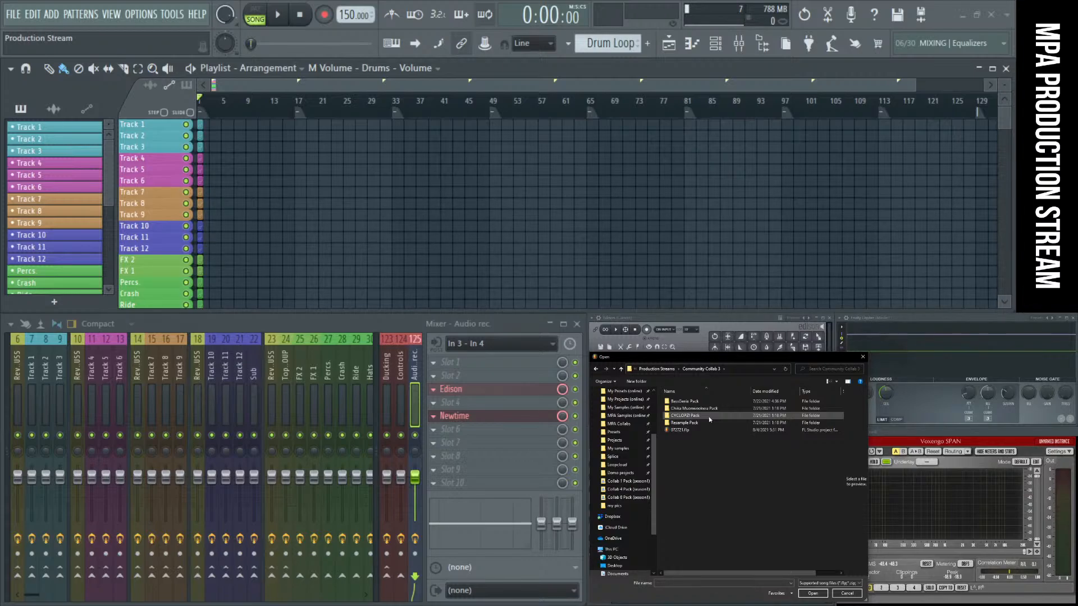
click(708, 416)
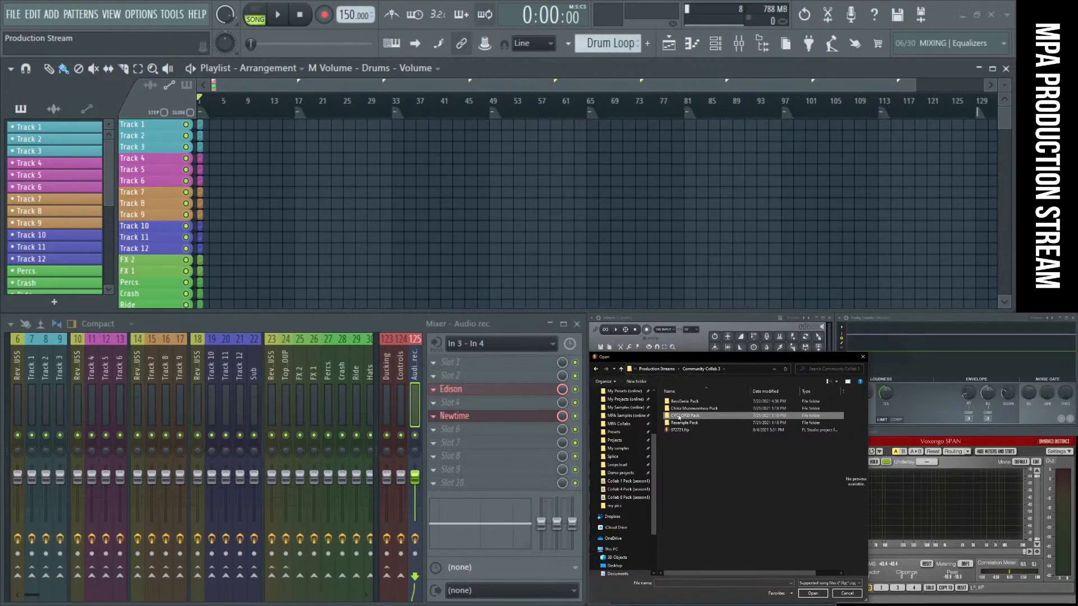
right_click(678, 414)
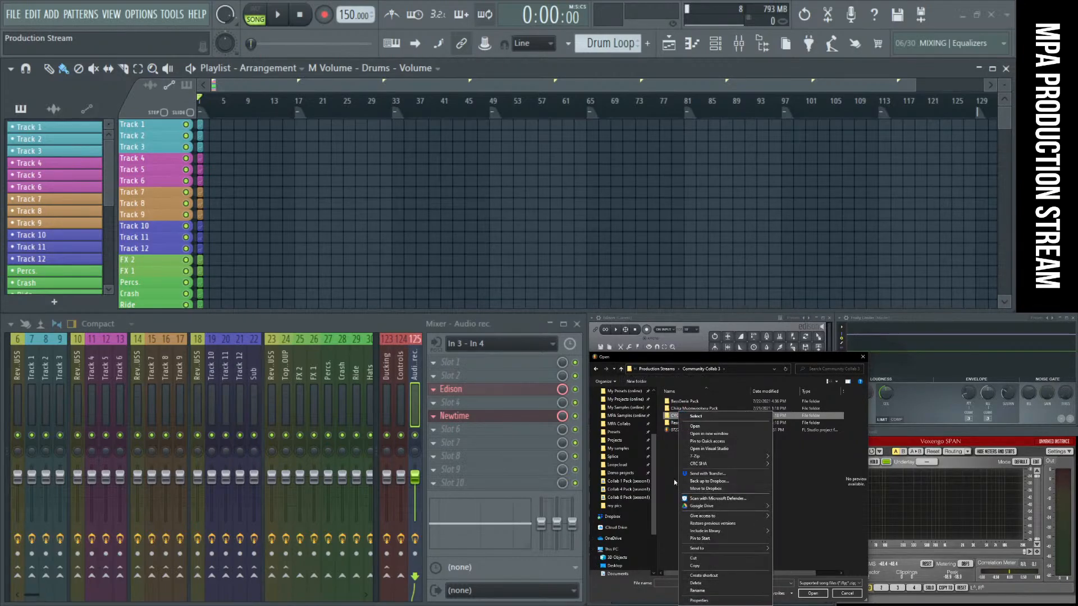
click(673, 479)
click(618, 369)
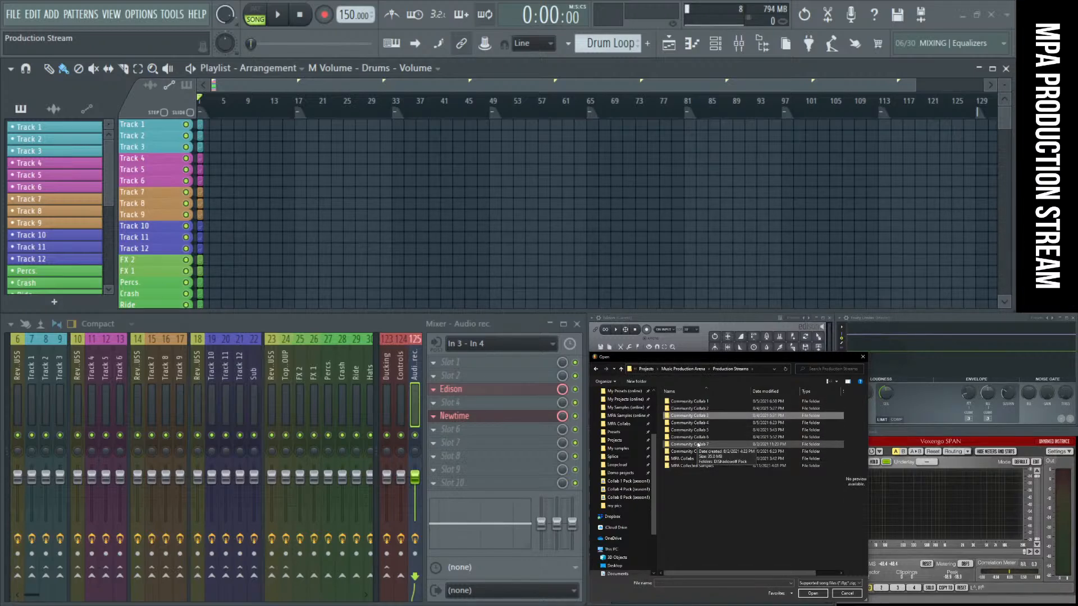
Step: Check the Community Collab 4 folder and the second pack folder inside it, and return to Production Streams
double_click(696, 423)
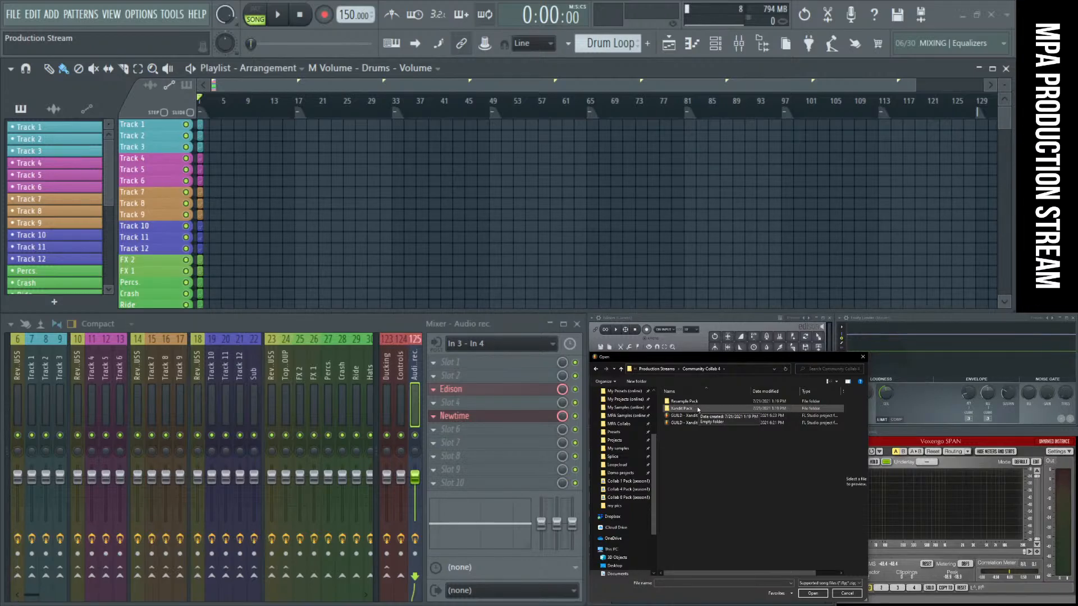
double_click(696, 408)
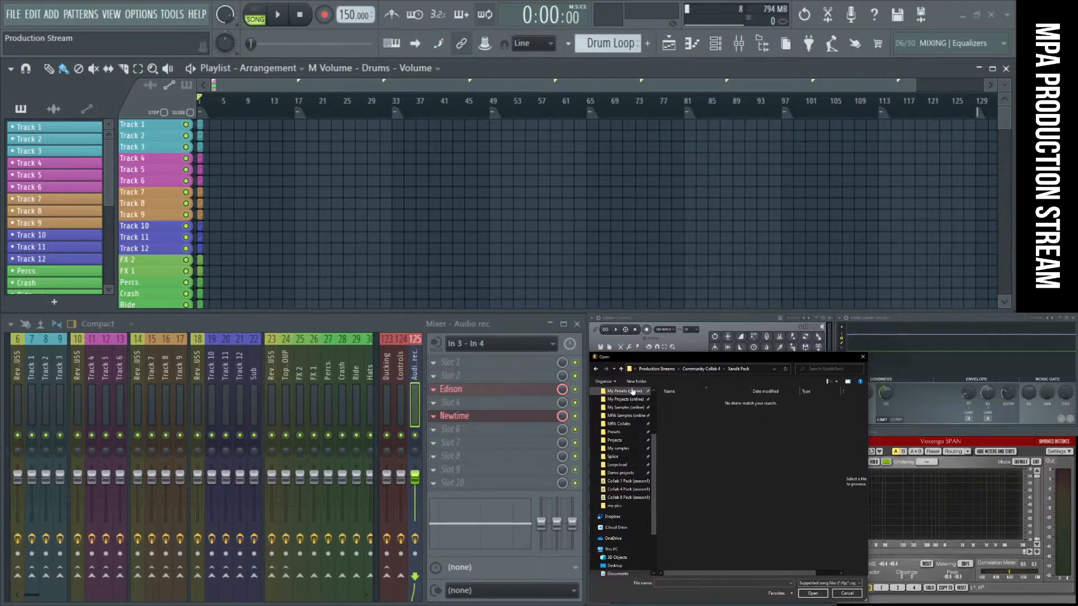
click(620, 368)
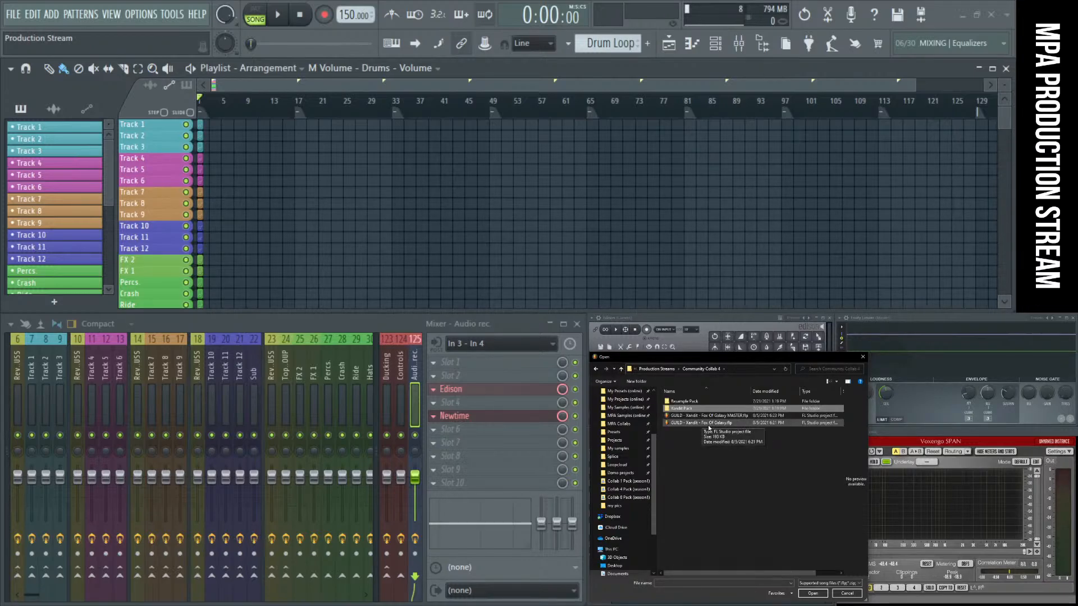
click(621, 369)
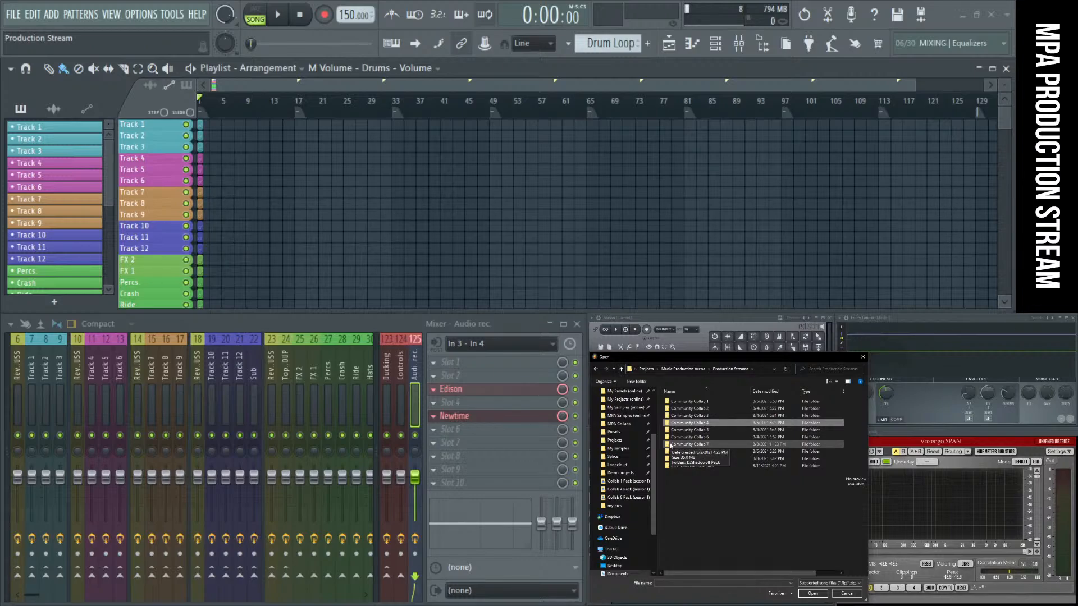
Step: Browse between Music Production Arena, Production Streams and Community Collab 5 to check which project files the collab folder holds
click(621, 369)
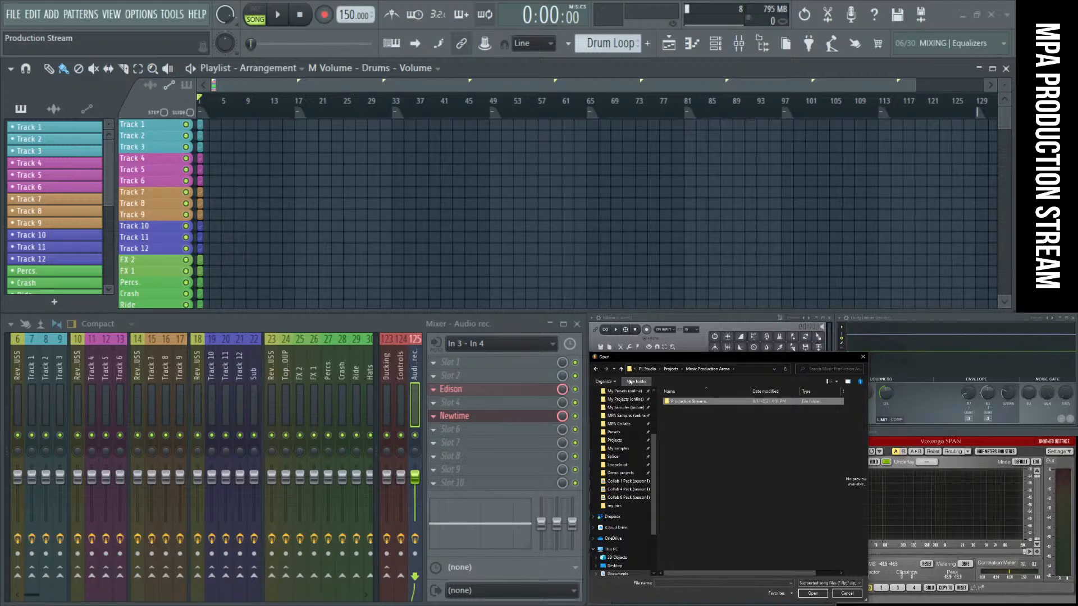
click(684, 398)
double_click(684, 400)
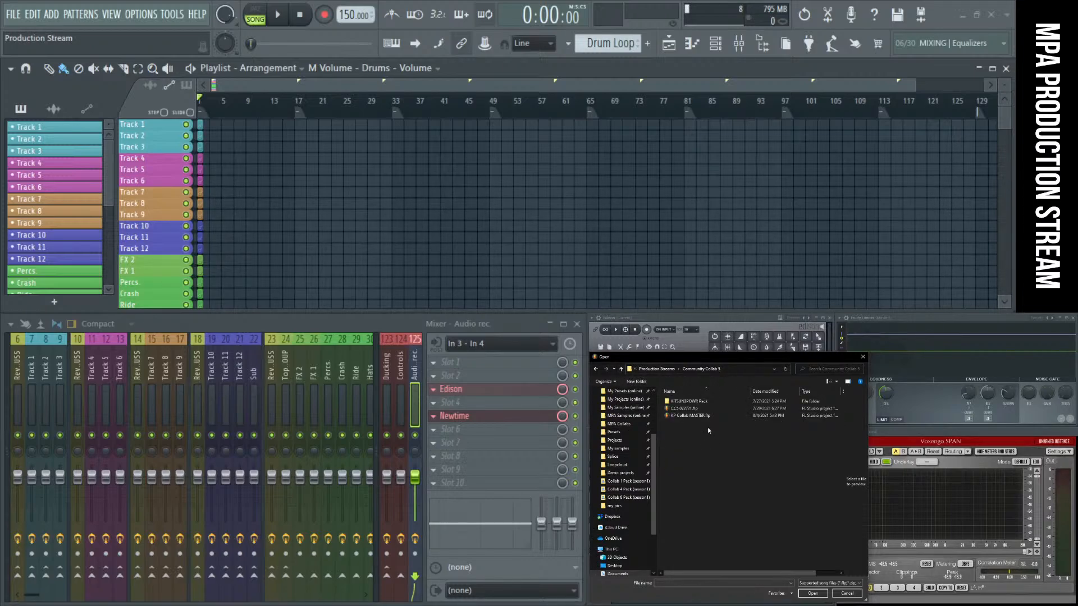
click(621, 369)
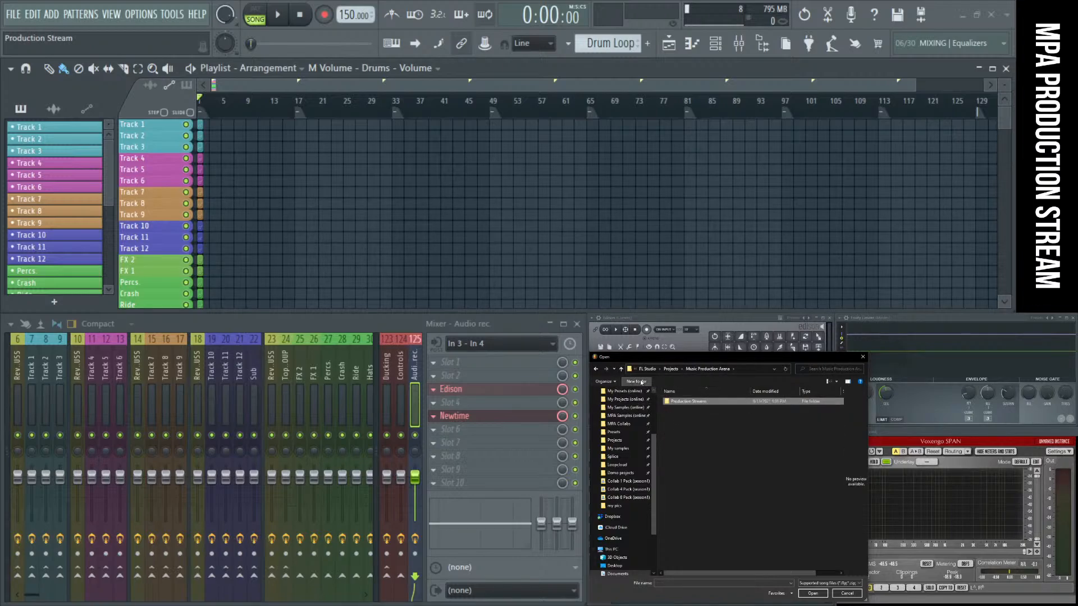
click(687, 401)
double_click(689, 401)
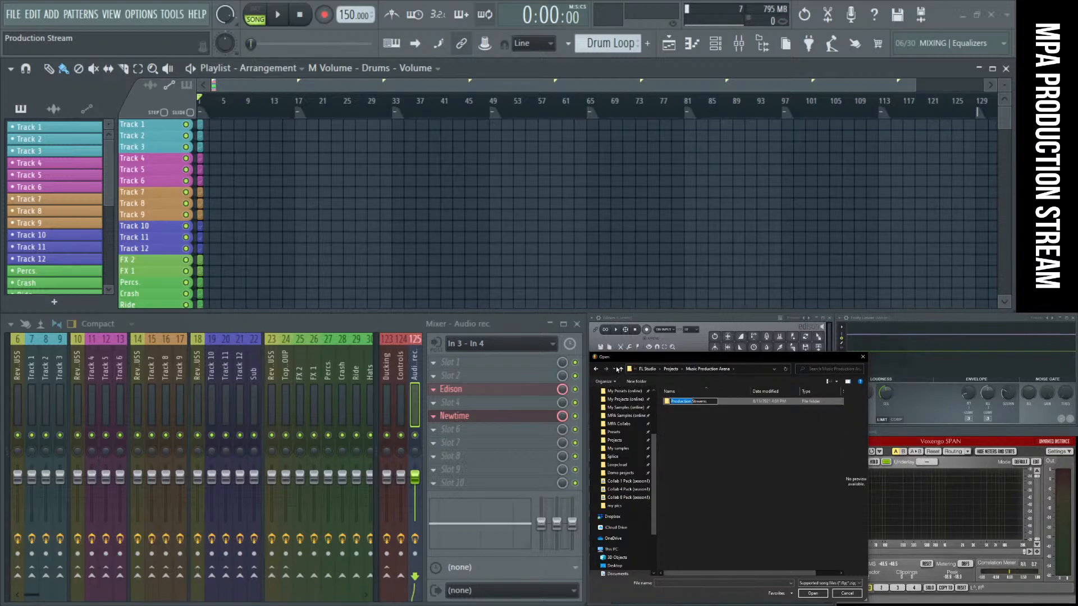
click(621, 368)
double_click(698, 418)
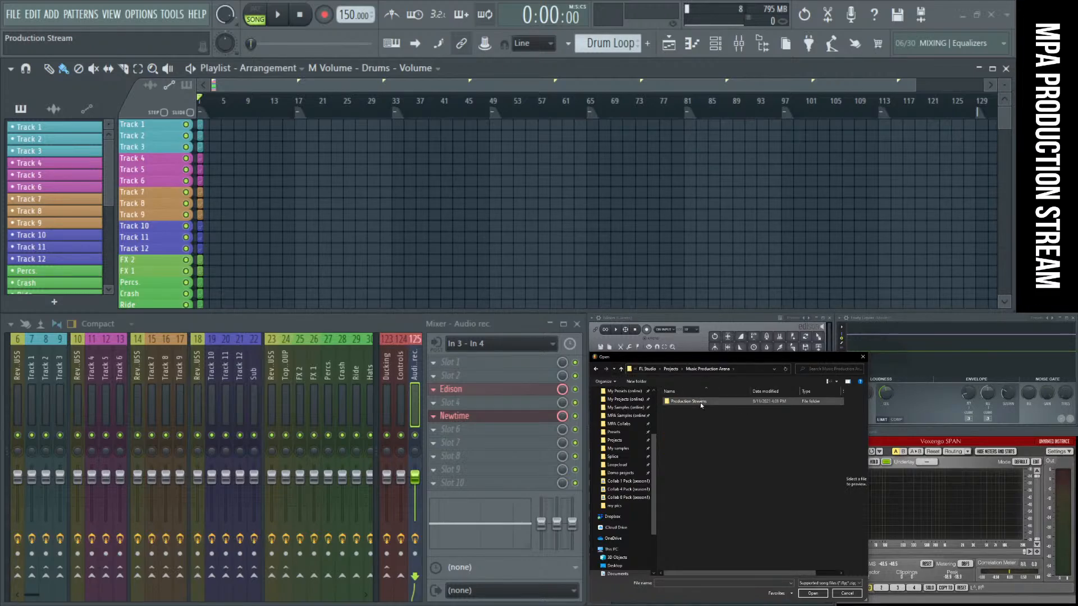
double_click(687, 401)
double_click(708, 434)
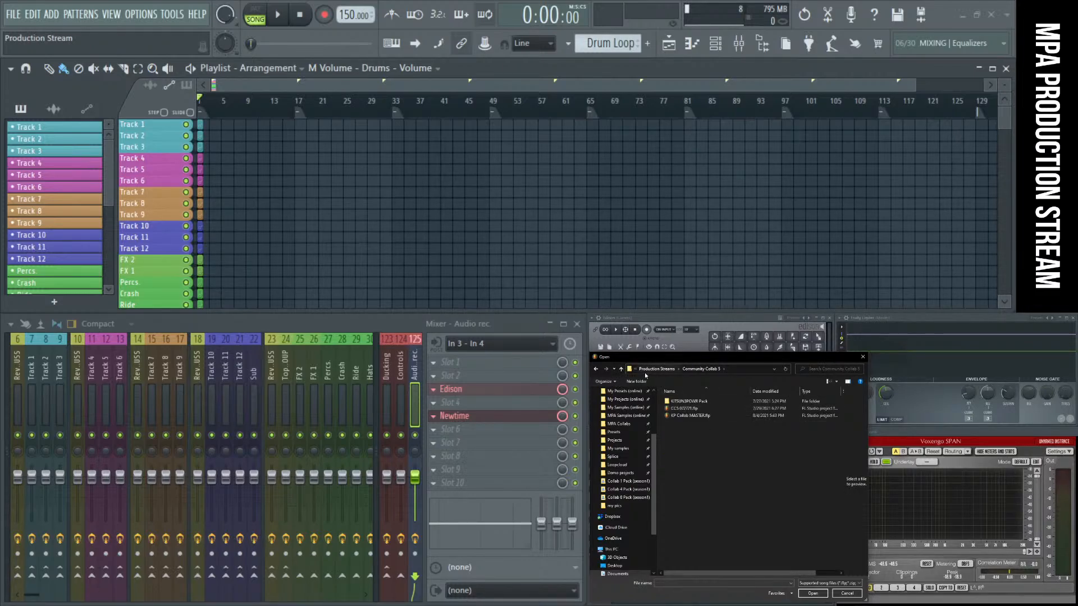
click(620, 369)
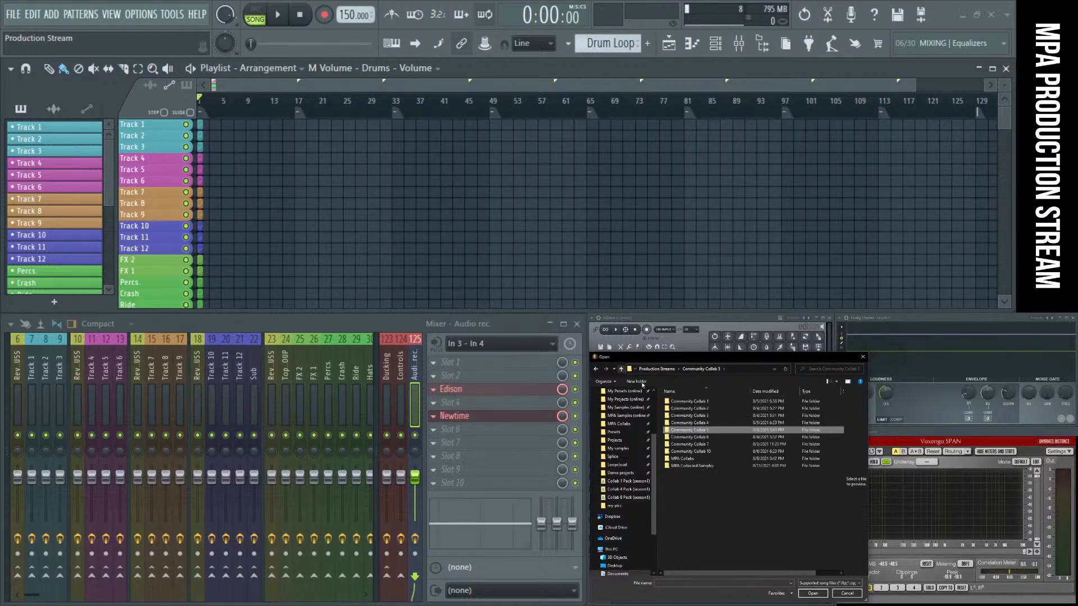
Step: Open KP Collab MASTER.flp from the Community Collab 5 folder and zoom the playlist out to show the whole arrangement
double_click(691, 430)
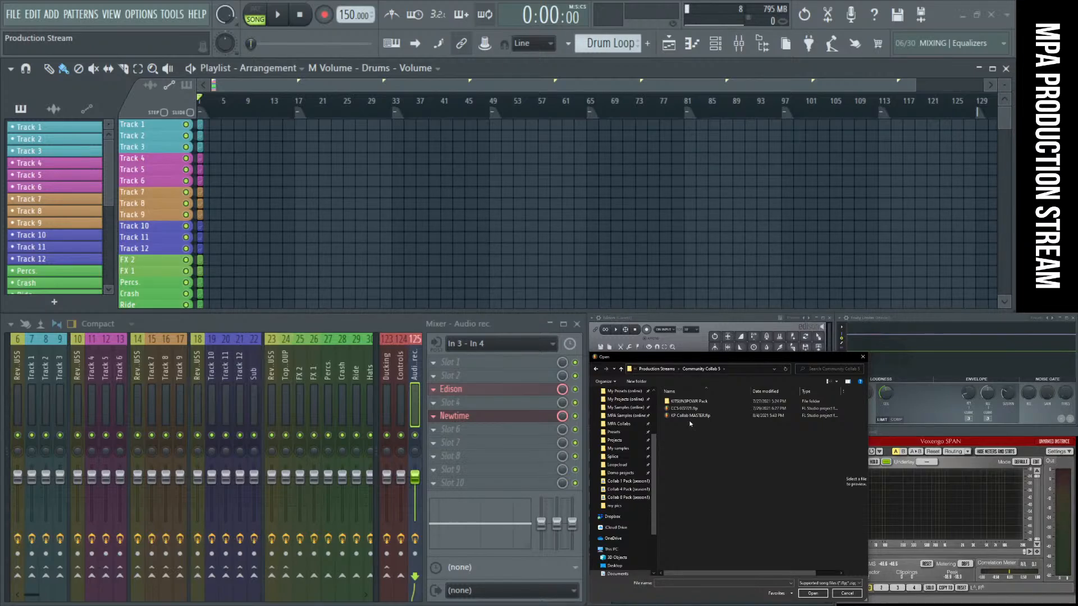
double_click(690, 416)
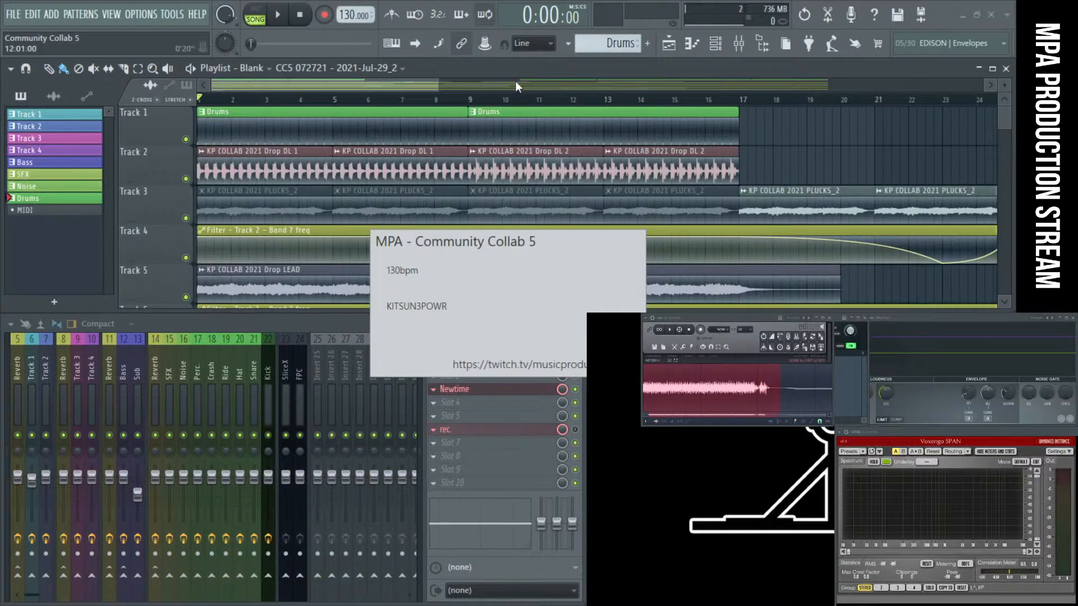
drag(442, 85, 869, 82)
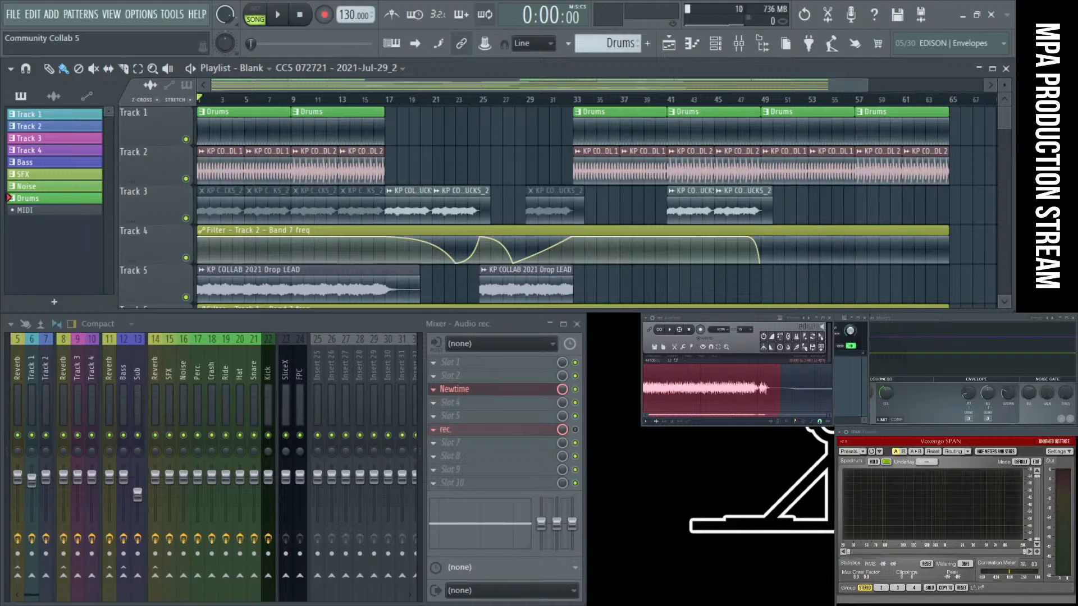
Step: Glance at the MPA Collabs - Season 1 sheet and return to FL Studio
key(alt+Tab)
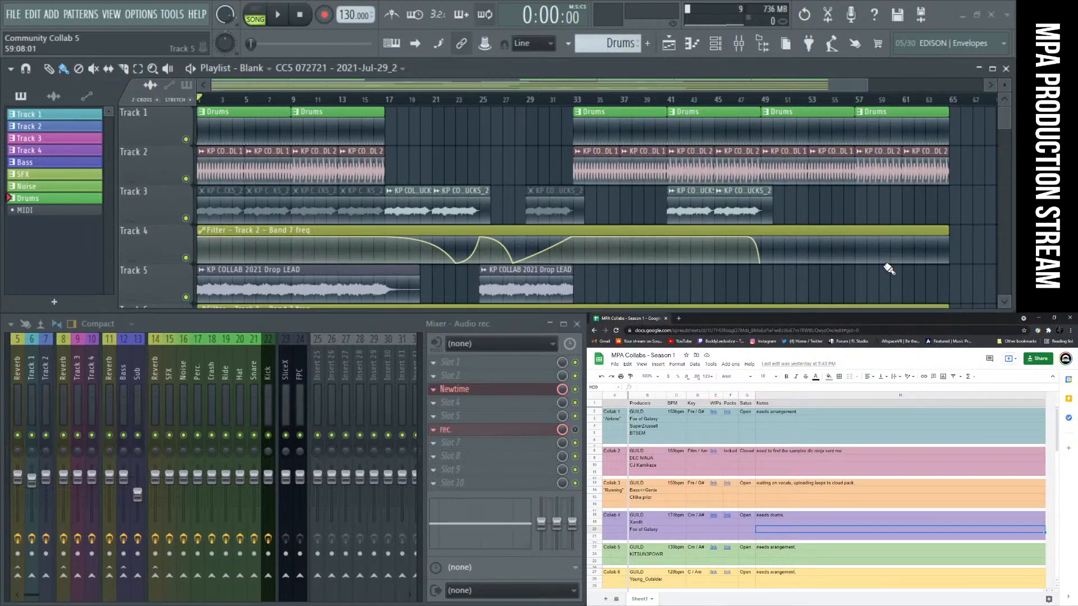
key(alt+Tab)
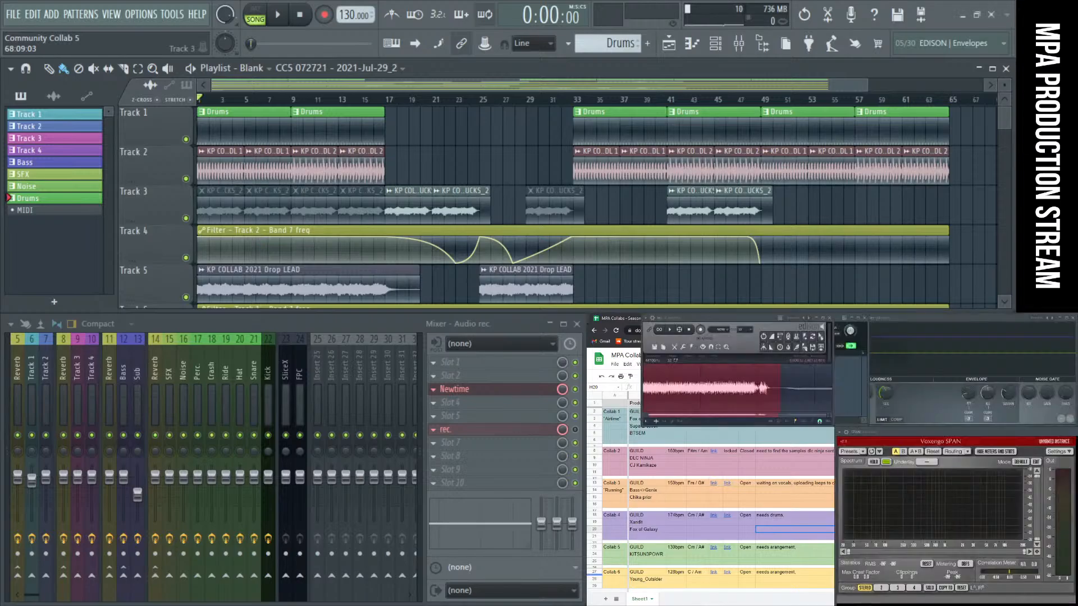
Step: Show the file browser and collapse the expanded bass, synth and tonal sample folders under Community Collab 1
click(769, 45)
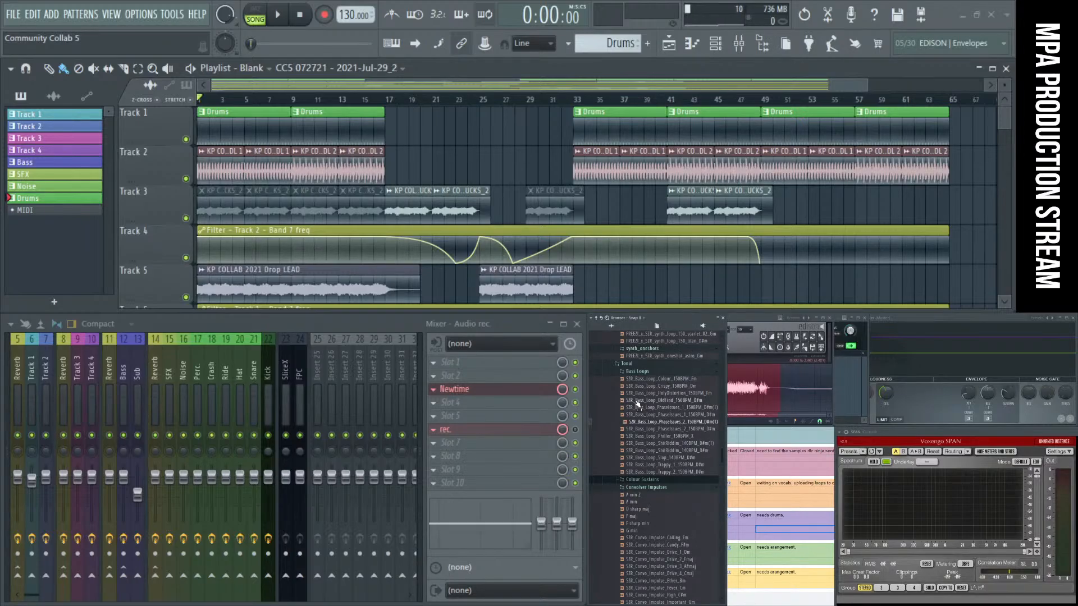
scroll(654, 427, up, 15)
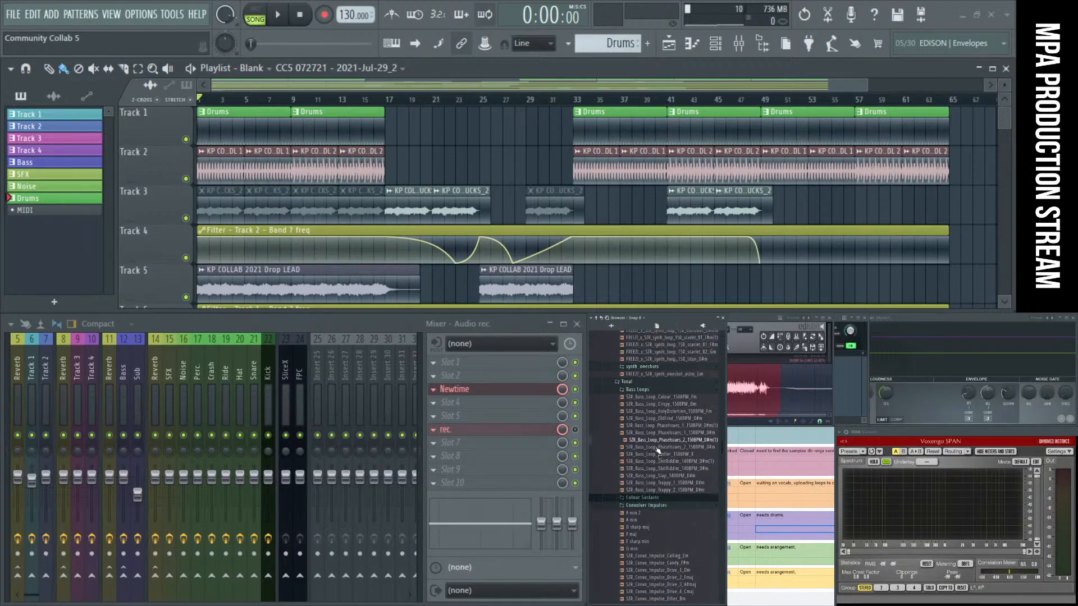
scroll(656, 451, down, 3)
click(634, 416)
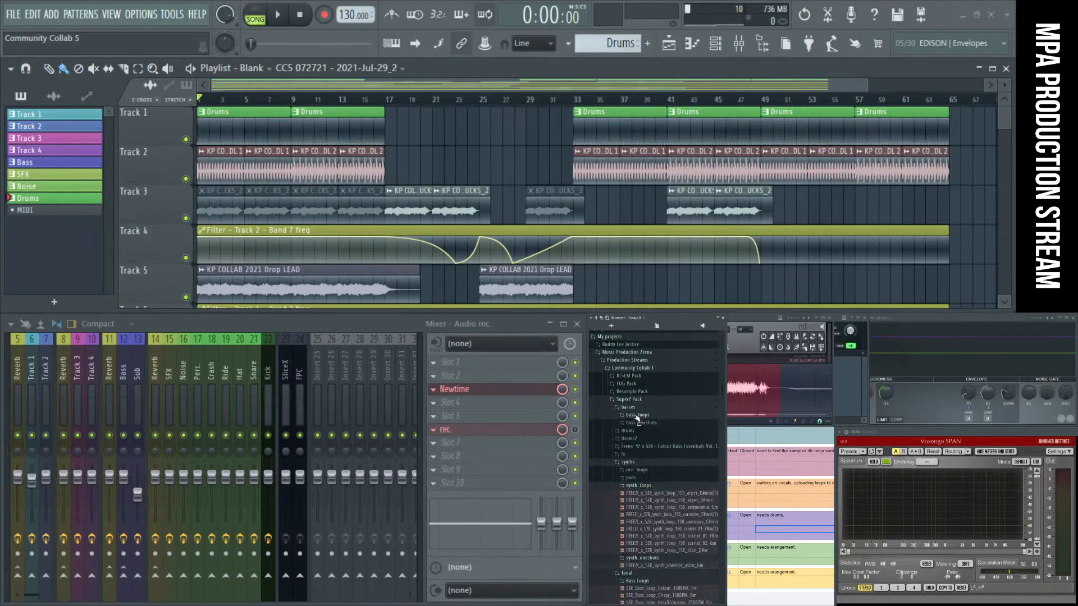
click(645, 487)
click(645, 493)
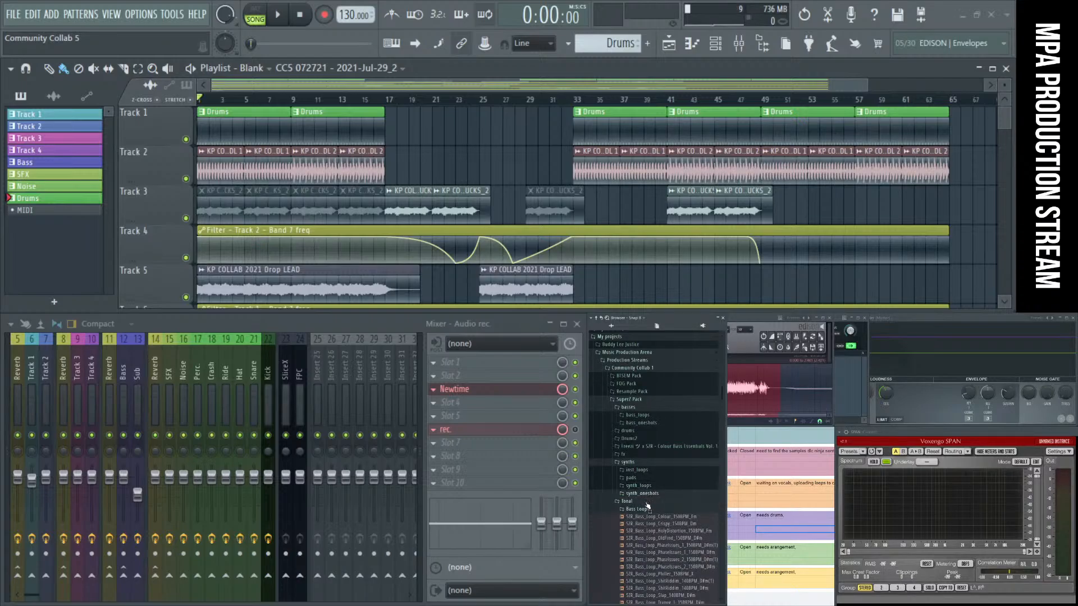
click(648, 508)
click(649, 524)
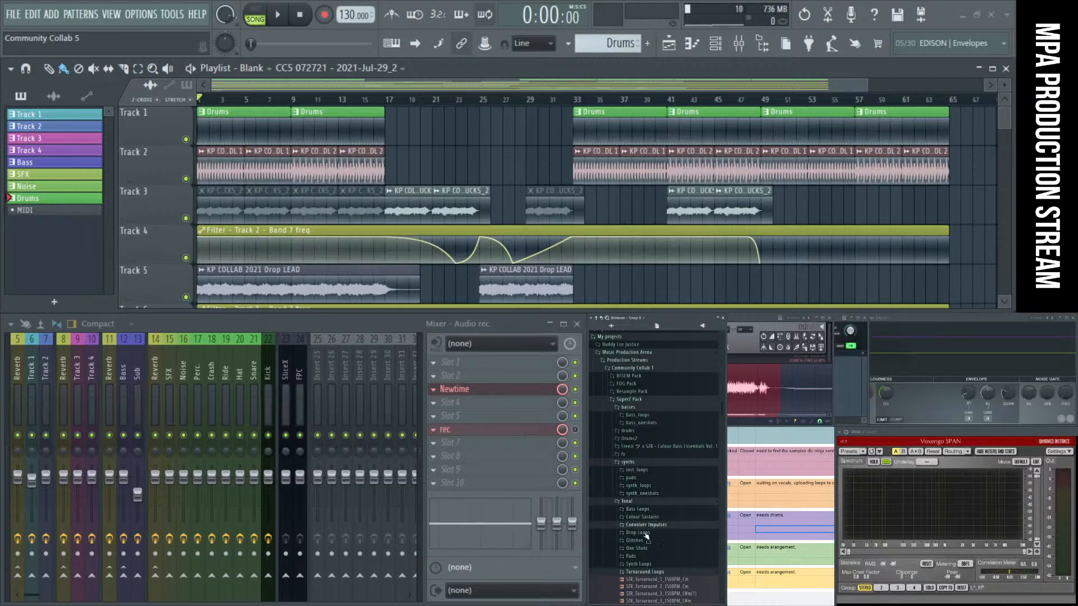
Step: Expand the Vocals sample folder to check its subfolders, and collapse the whole Community Collab 1 folder
scroll(659, 499, down, 4)
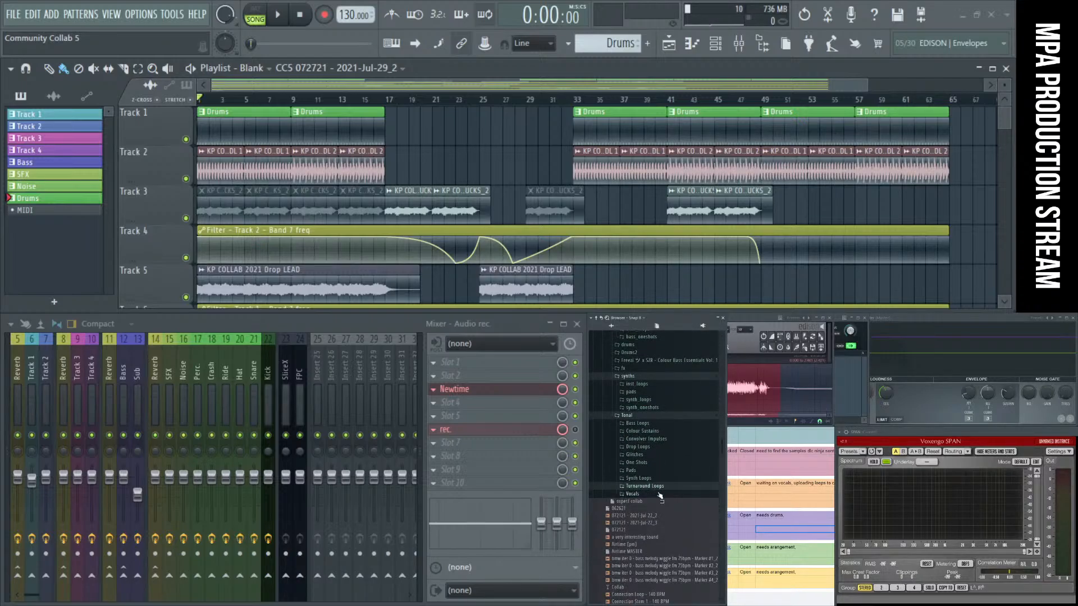
click(662, 495)
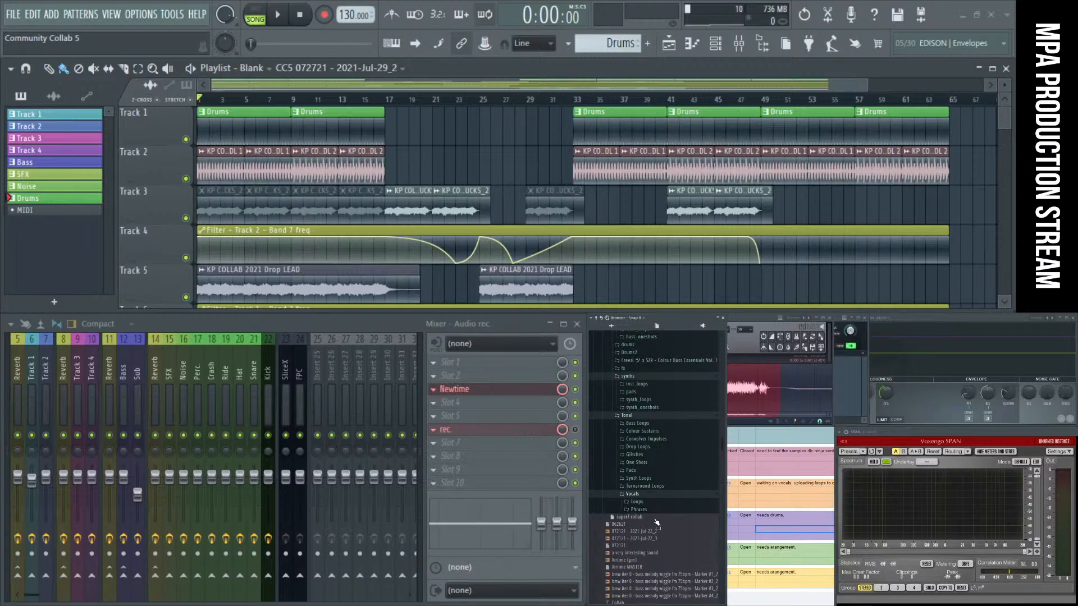
scroll(655, 521, up, 4)
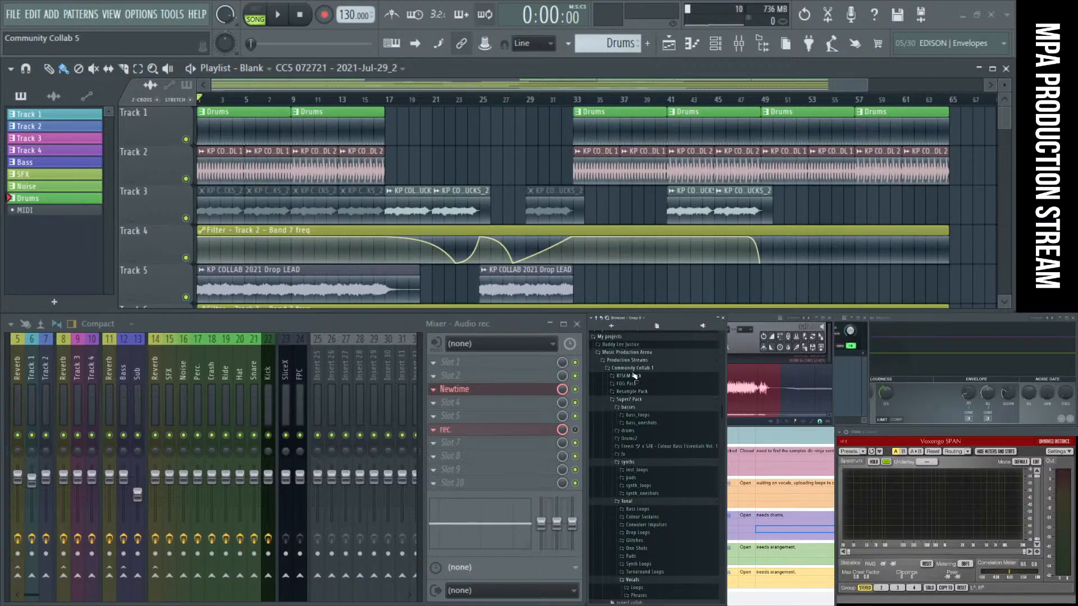
click(634, 373)
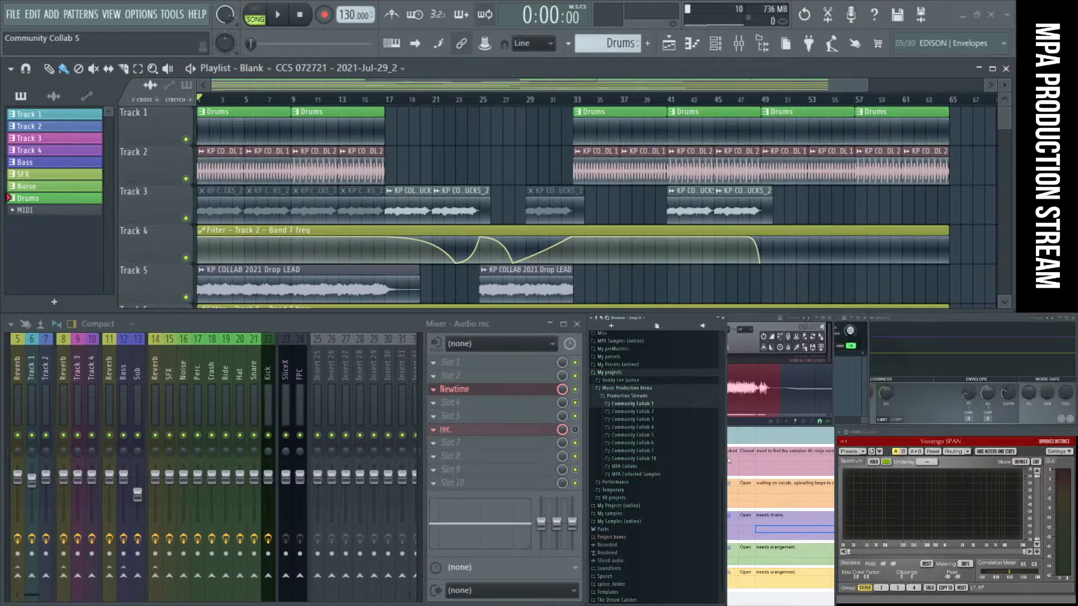
Step: Show the piano roll and move the Restream chat window off the playlist
click(691, 44)
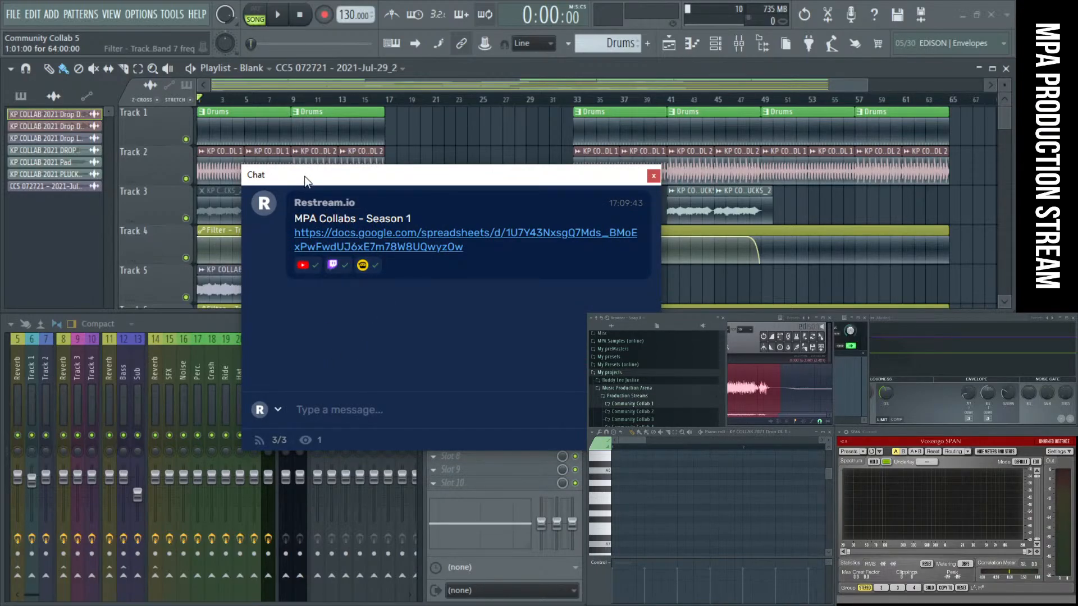
drag(304, 176, 667, 360)
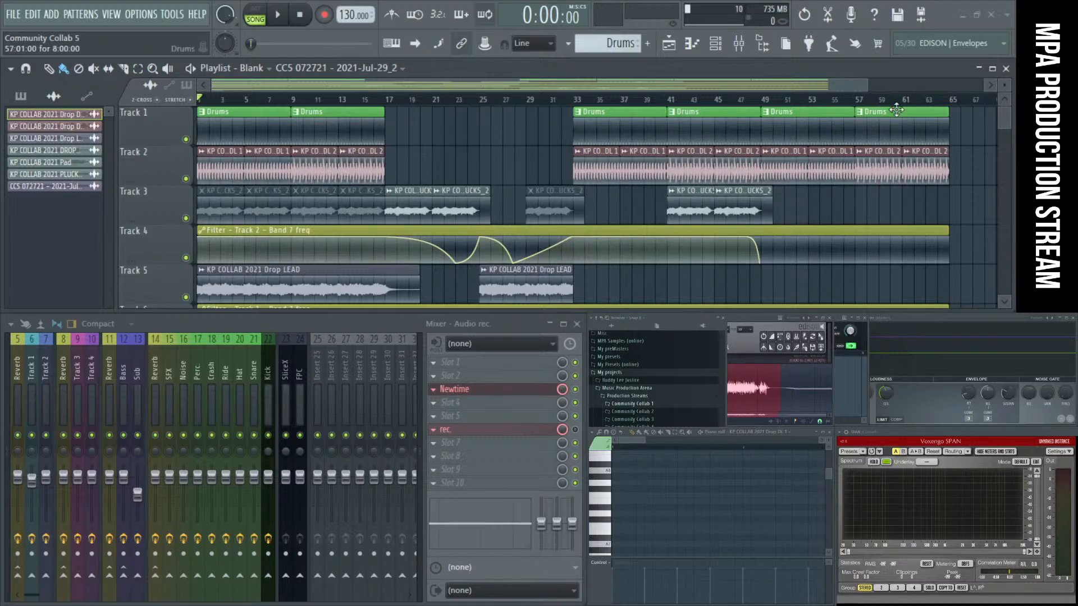
Step: Review the clips and filter automation on the Community Collab 5 playlist tracks at different track heights
scroll(525, 185, down, 3)
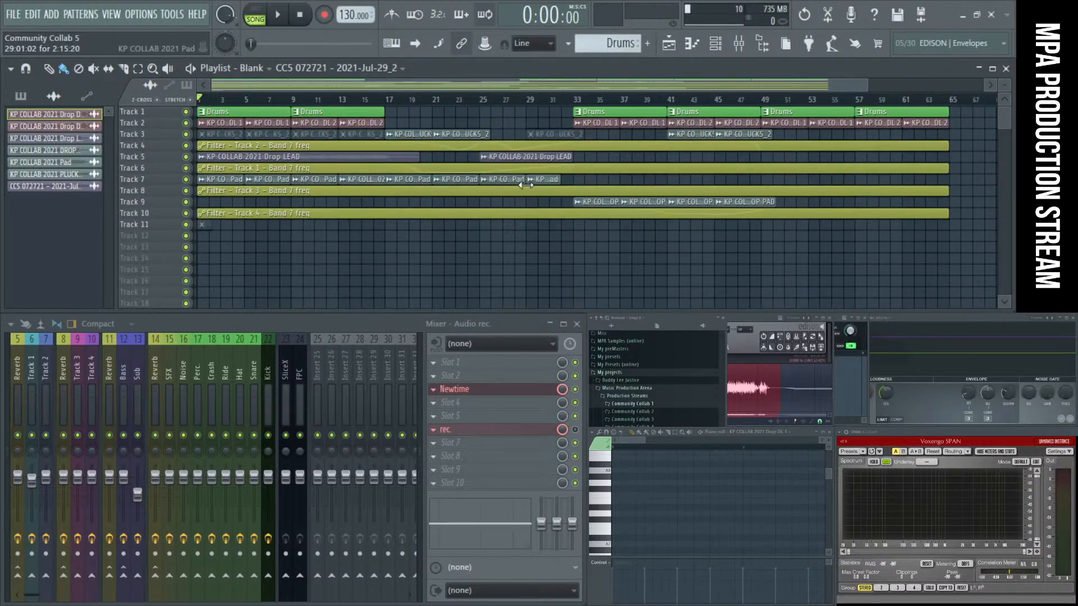
scroll(525, 185, up, 3)
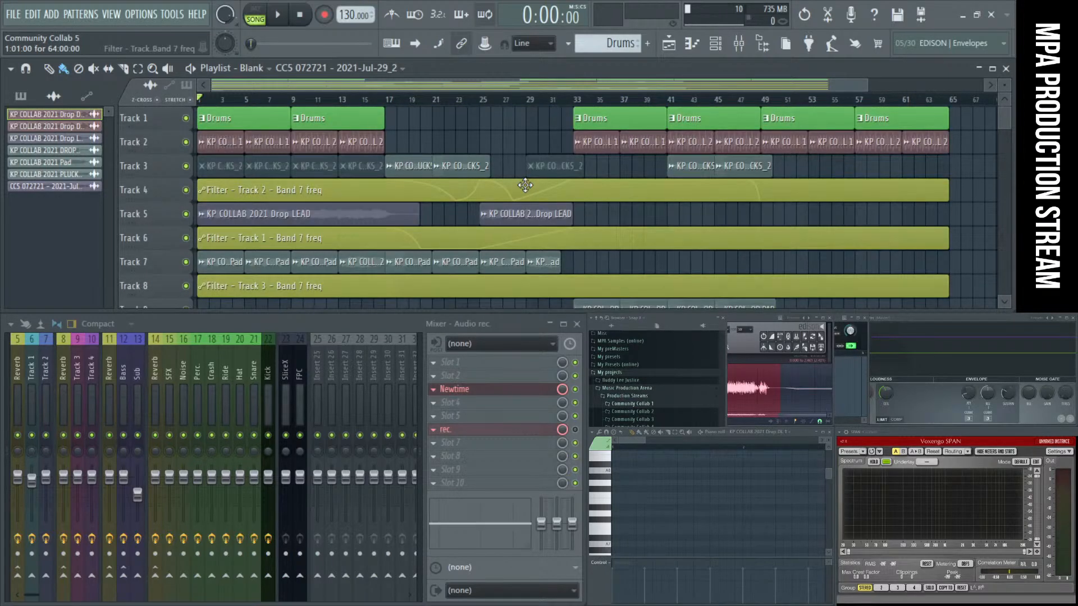
scroll(525, 185, up, 2)
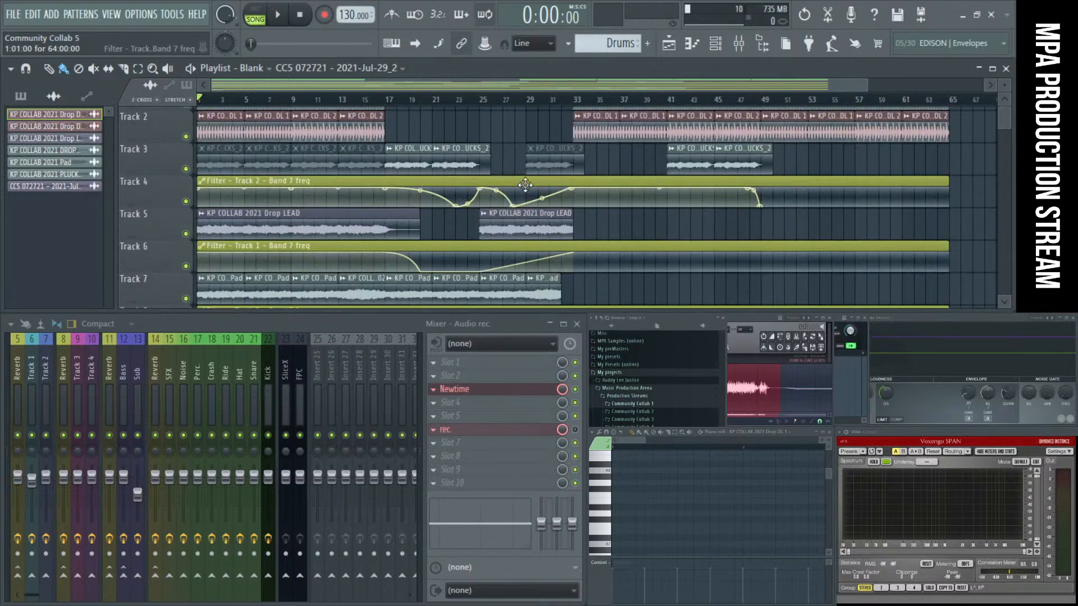
Step: Show the file browser and expand the Community Collab 2 folder to check its contents, then collapse it
click(659, 316)
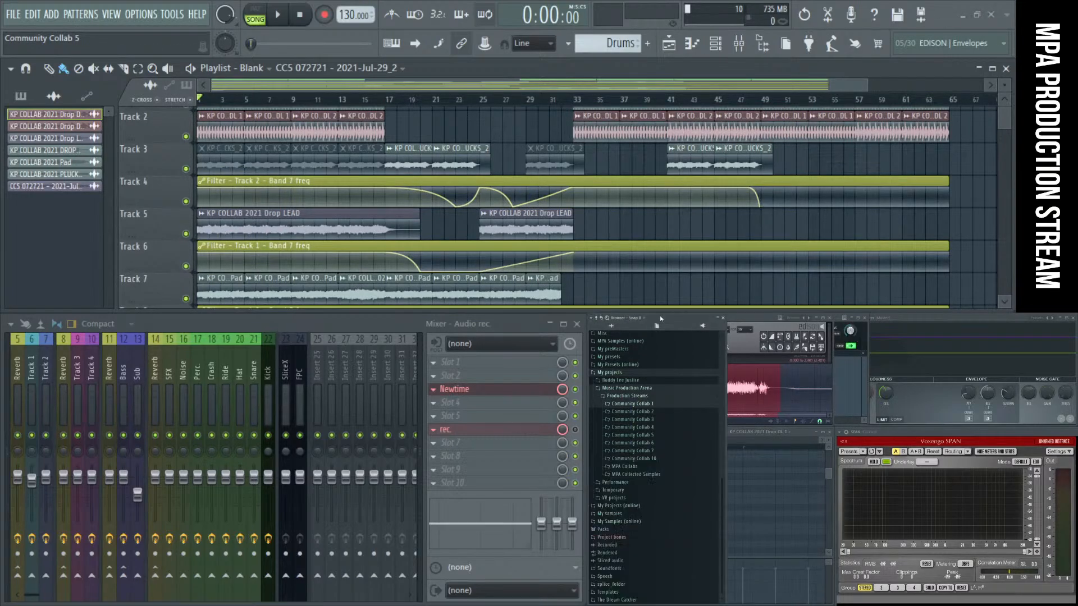
click(658, 415)
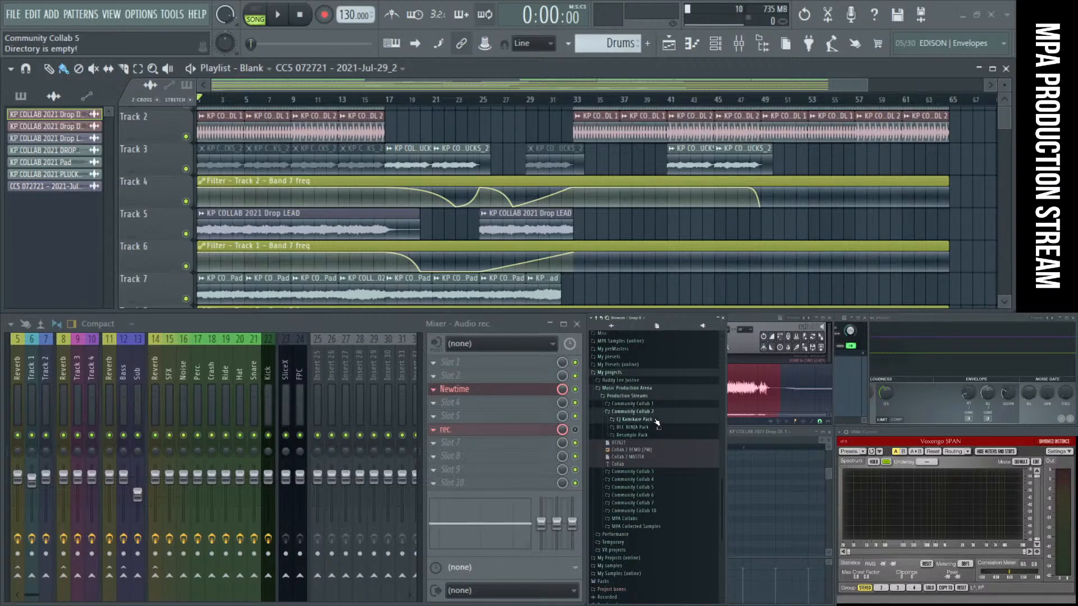
click(655, 414)
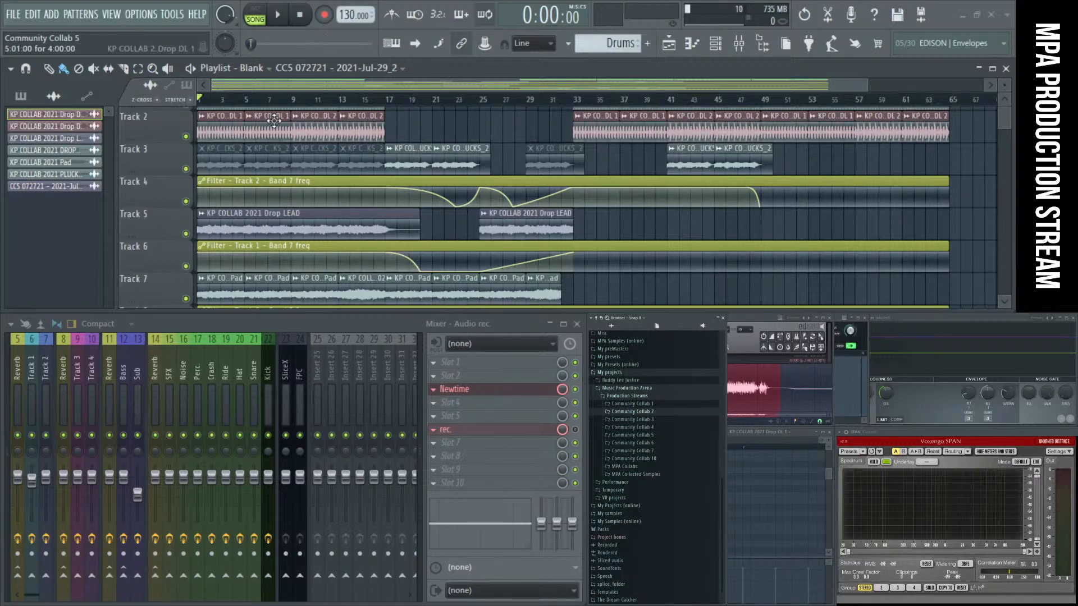
Step: Move the last Drop DL 2 clip of the first section on Track 2 from bar 13 to bar 17
alt+scroll(328, 168, down, 2)
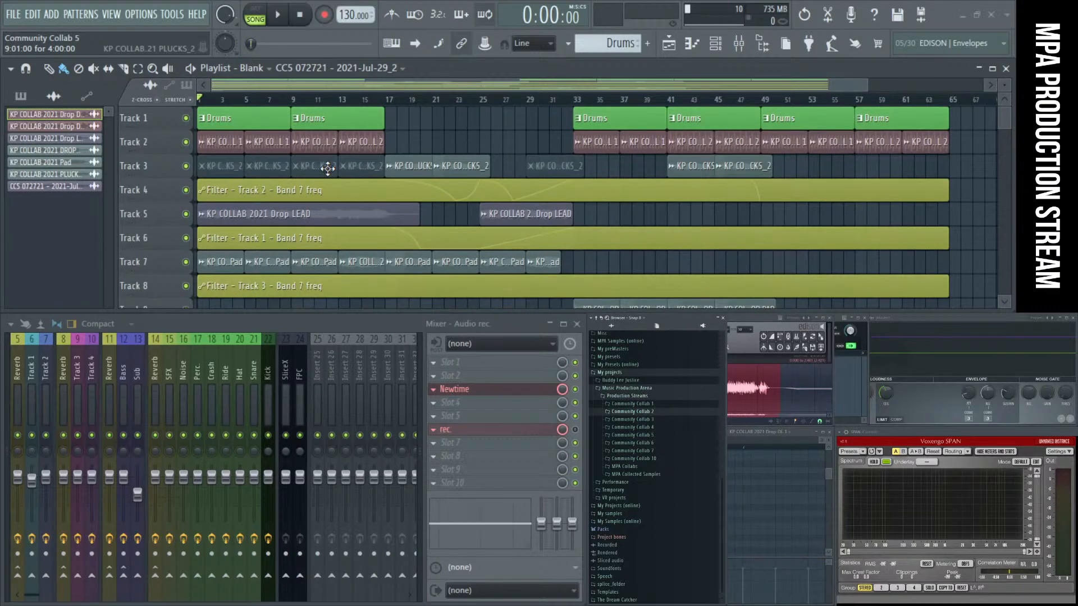
alt+scroll(328, 168, up, 2)
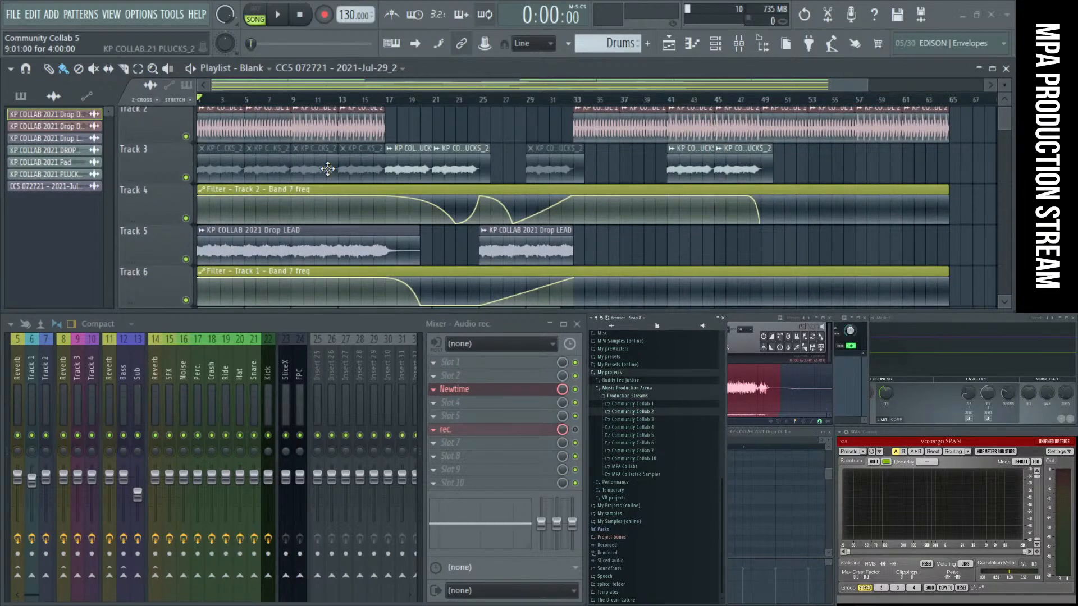
scroll(328, 169, up, 1)
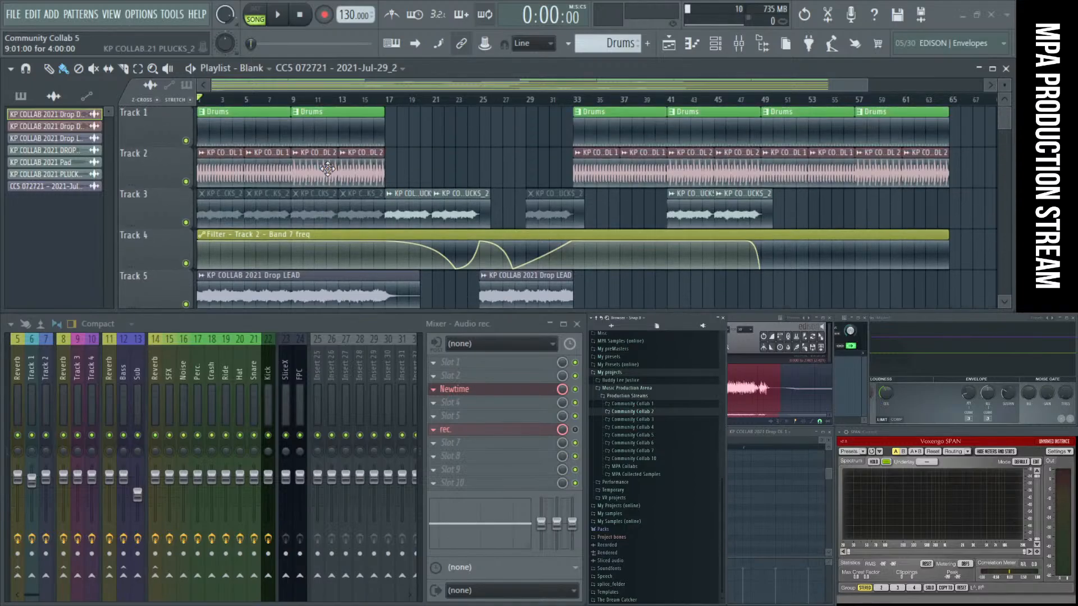
ctrl+scroll(328, 169, up, 4)
drag(458, 159, 594, 157)
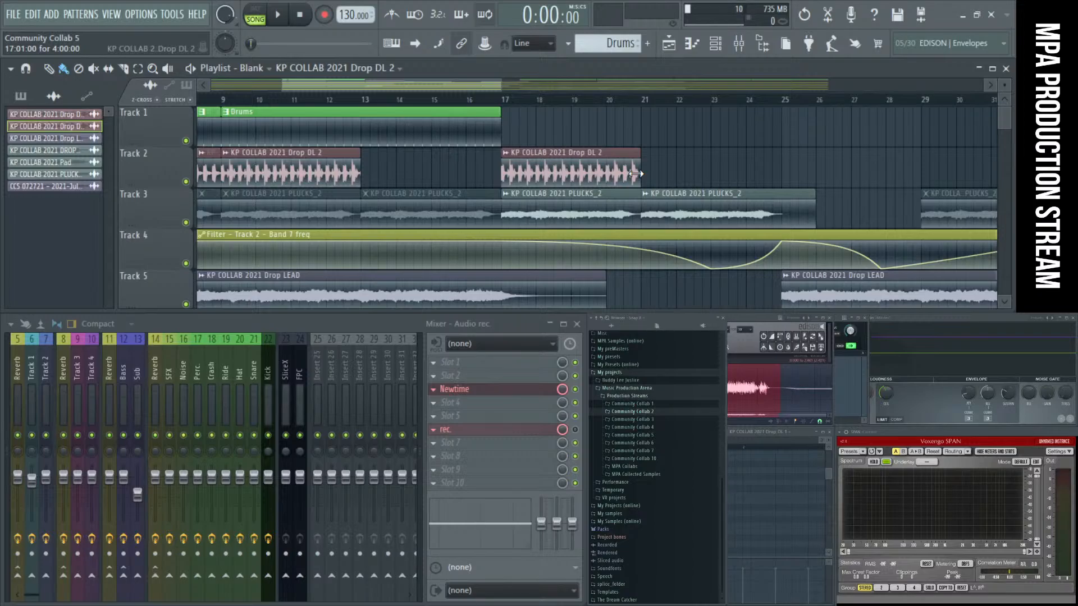
Step: Delete all the Drums pattern clips from Track 1 of the playlist
scroll(594, 171, down, 3)
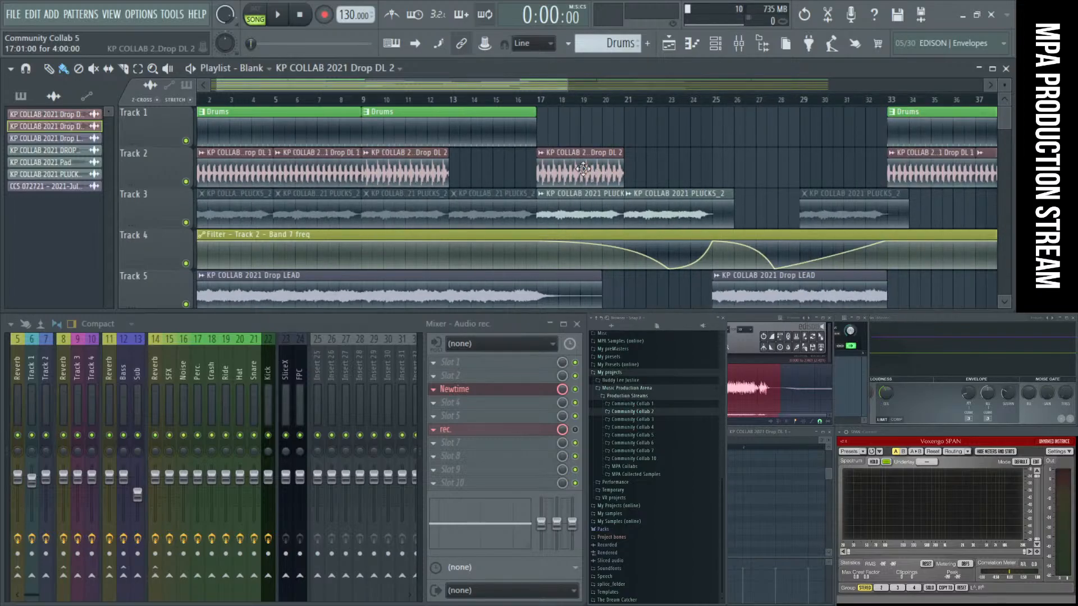
scroll(583, 168, down, 2)
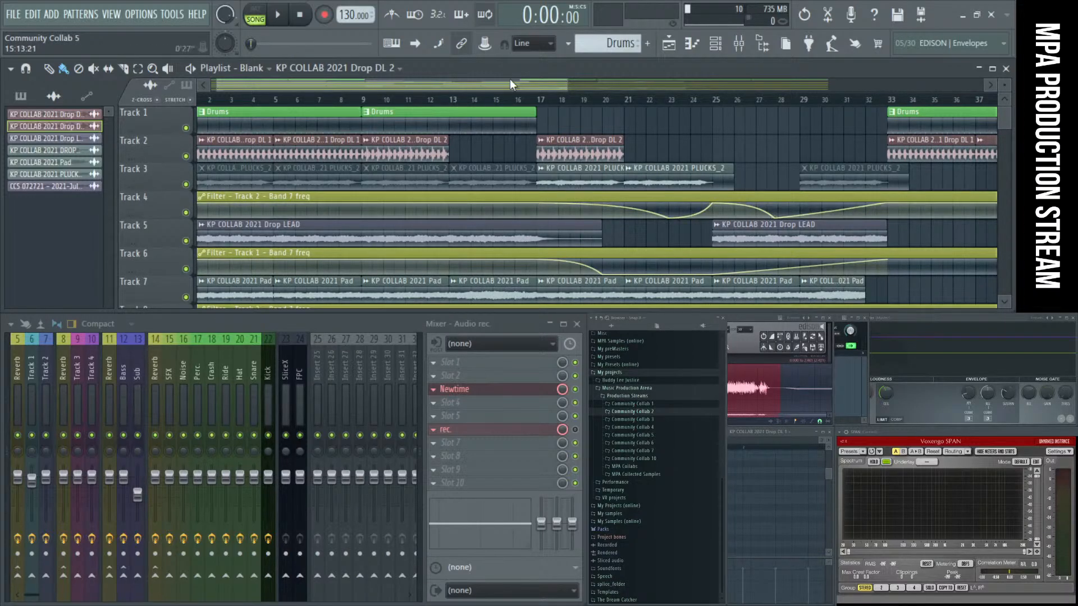
right_click(496, 118)
right_click(344, 126)
scroll(602, 134, down, 3)
right_click(668, 124)
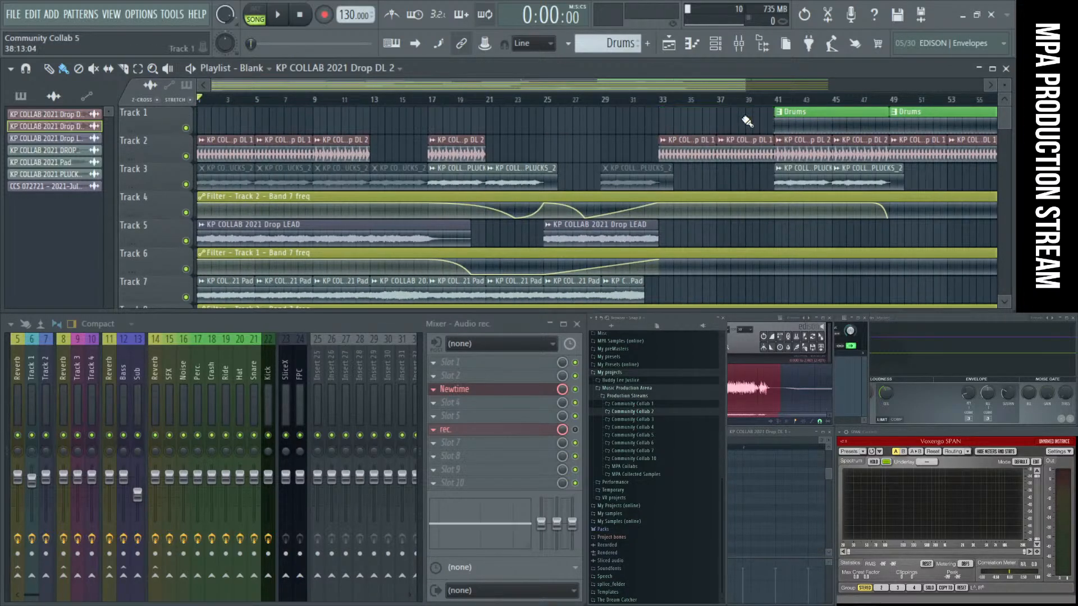
scroll(667, 124, down, 2)
right_click(668, 120)
right_click(735, 119)
scroll(471, 151, down, 1)
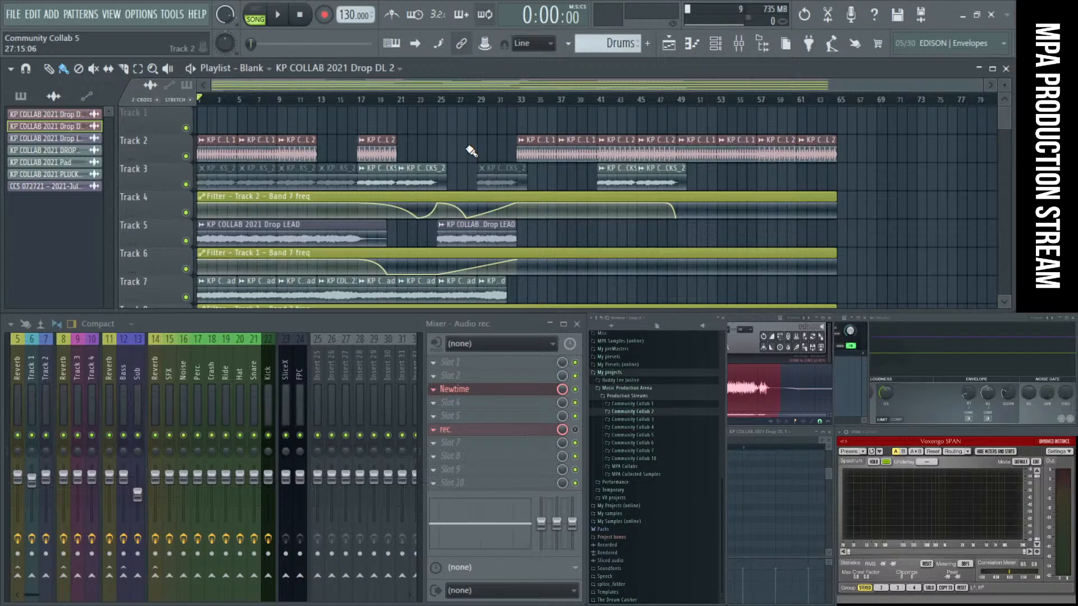
Step: Review the remaining clips and filter automation across Tracks 1 to 11, from close up to the full arrangement
scroll(573, 193, down, 5)
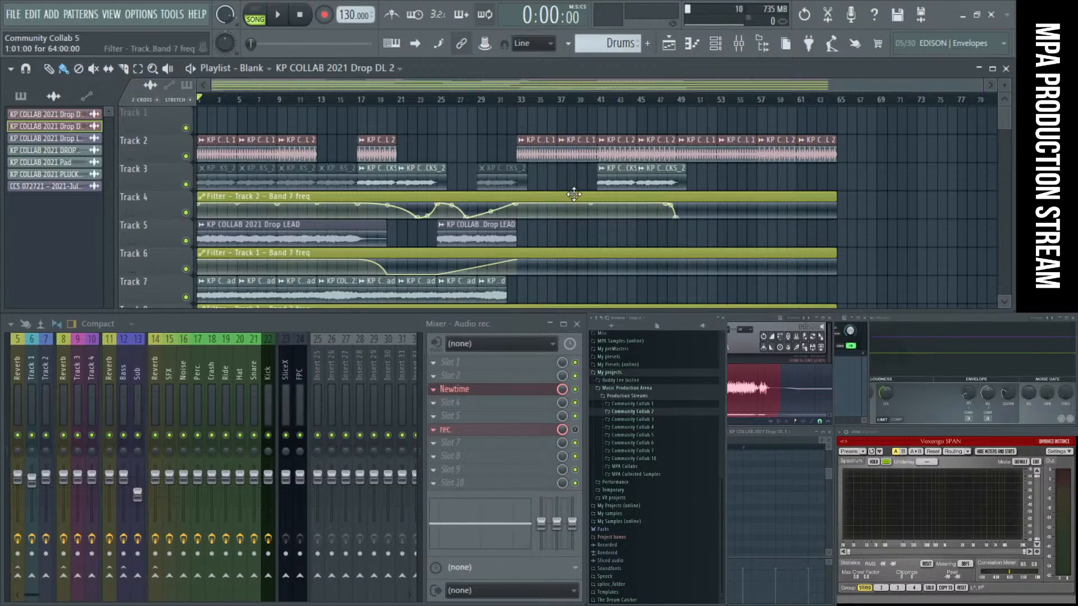
scroll(573, 194, up, 2)
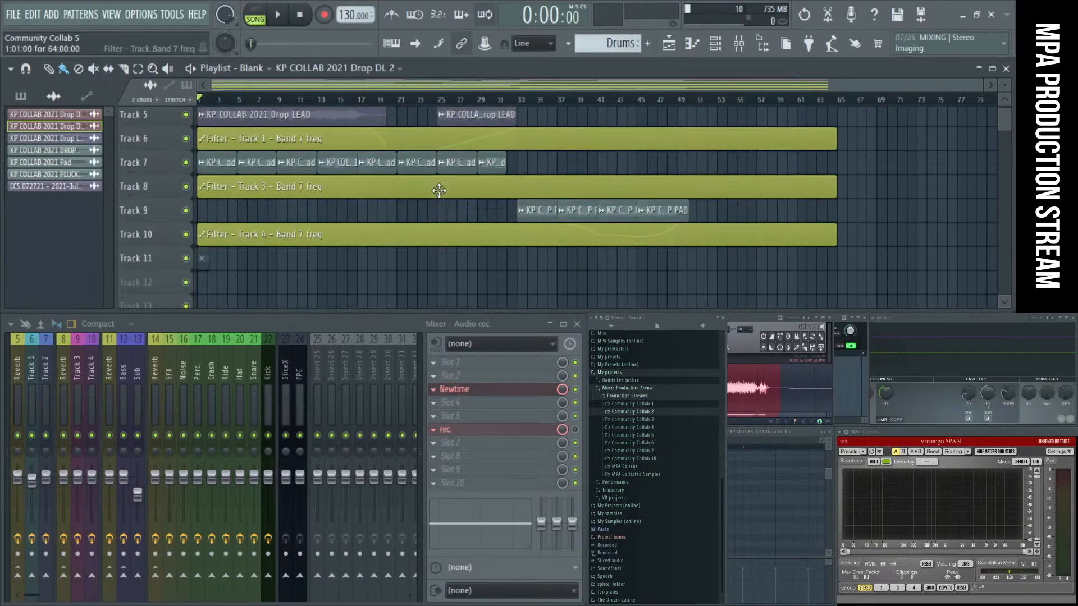
scroll(438, 190, up, 3)
drag(290, 177, 199, 109)
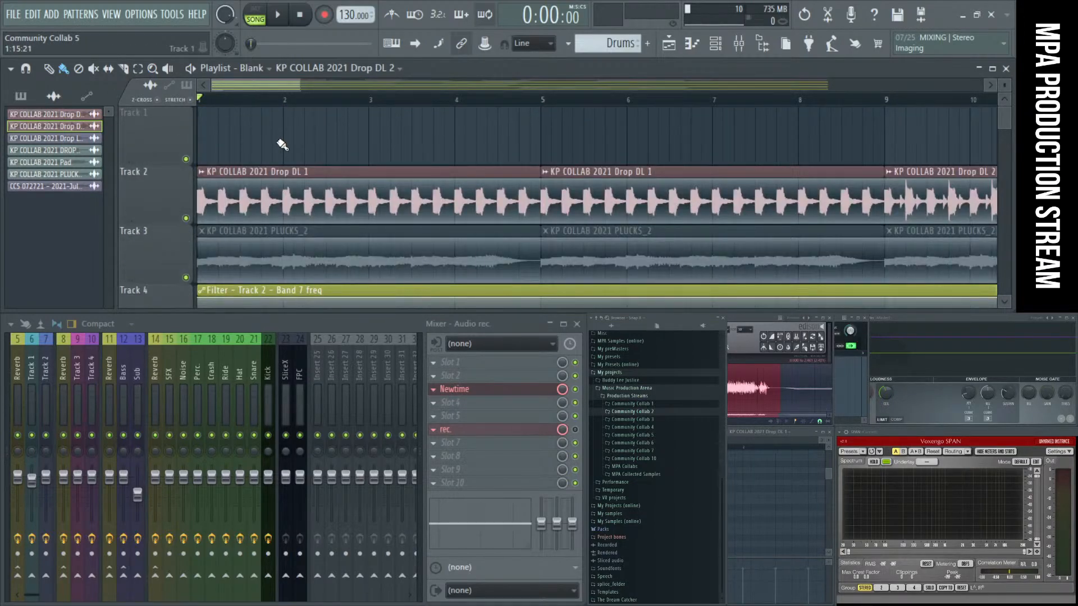
scroll(281, 145, down, 1)
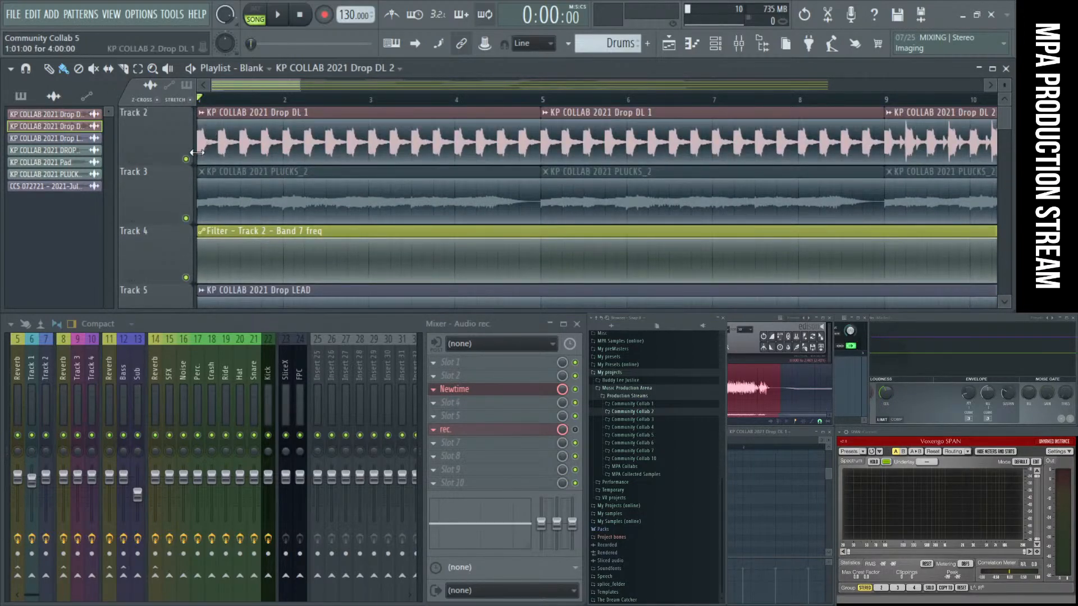
scroll(366, 160, down, 4)
scroll(366, 157, down, 2)
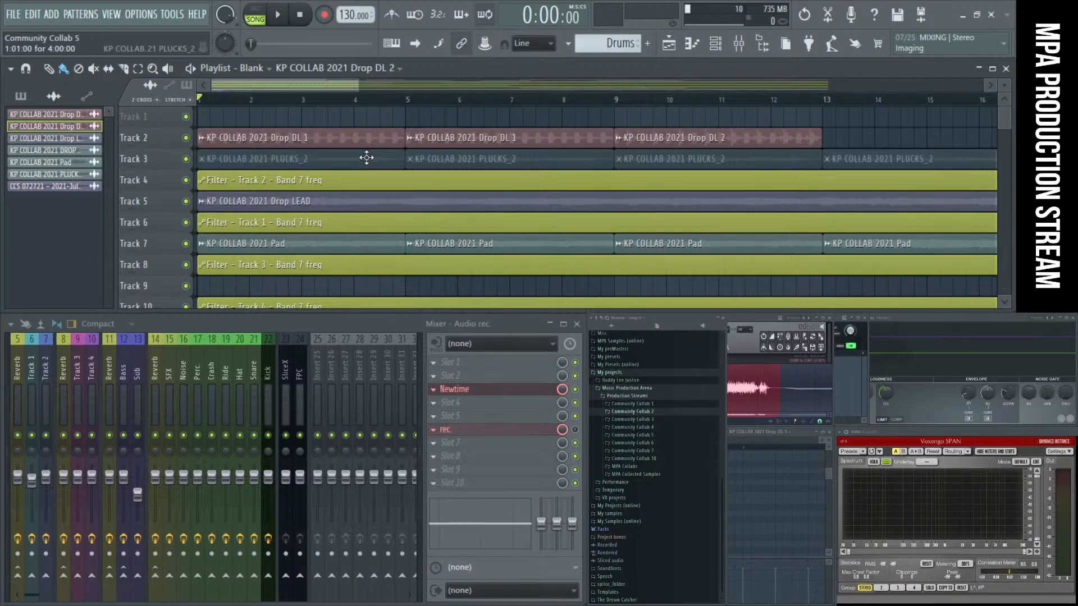
scroll(366, 159, down, 6)
scroll(368, 160, down, 3)
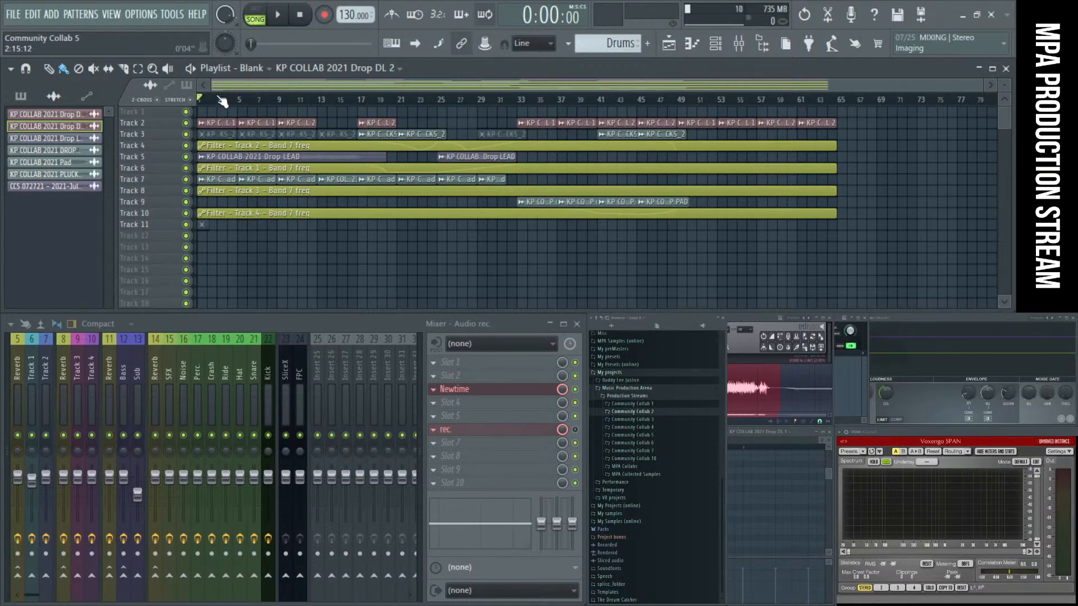
Step: Play the song from the start and bring up the SPAN spectrum analyzer of the Current mixer track
key(space)
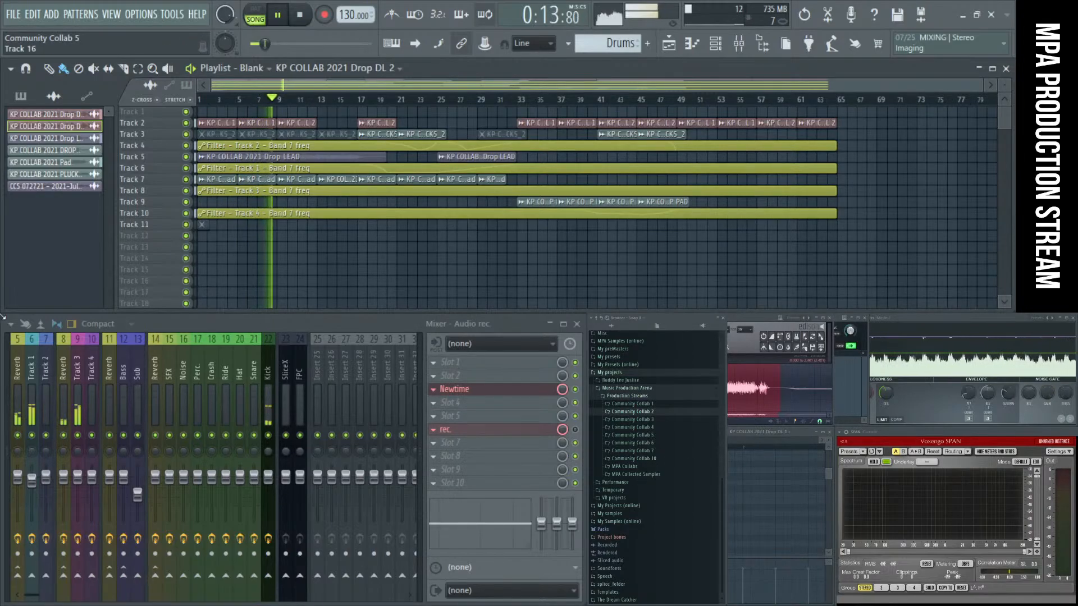
scroll(7, 368, left, 3)
click(19, 367)
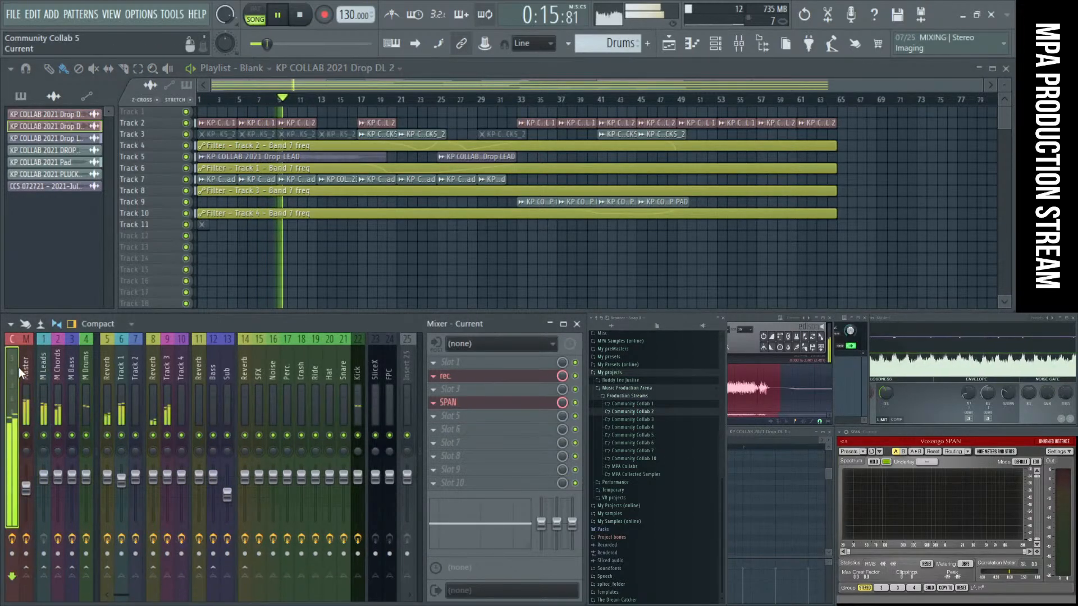
click(472, 389)
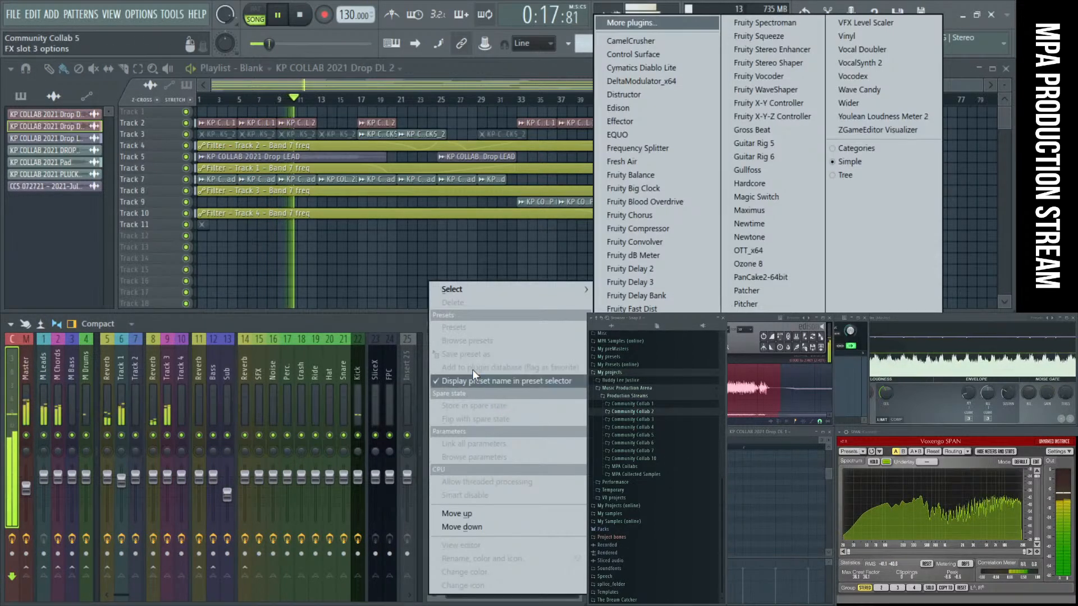
click(418, 393)
click(515, 408)
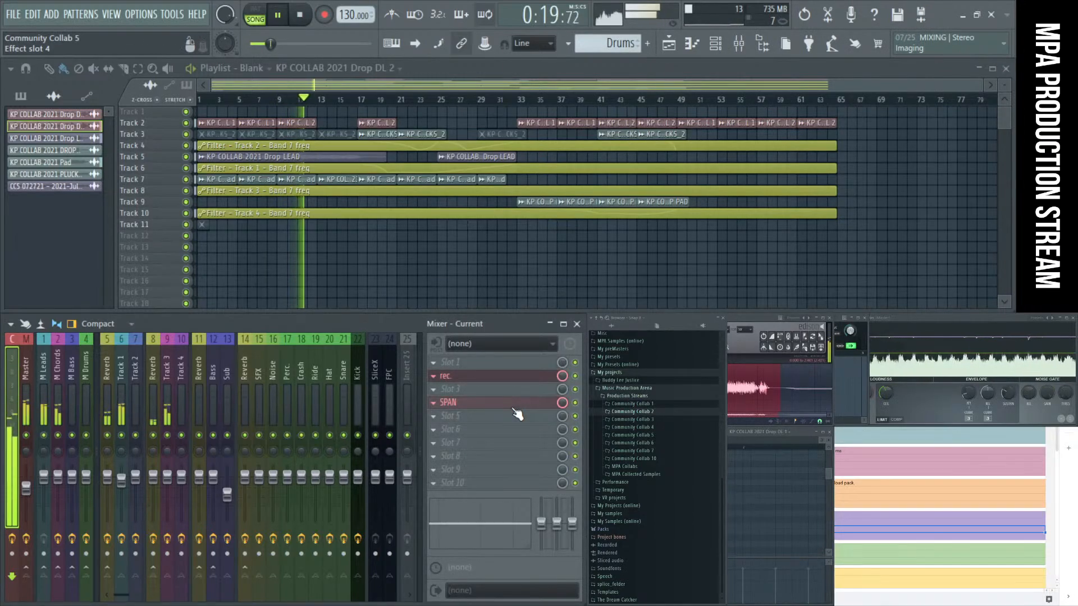
click(513, 404)
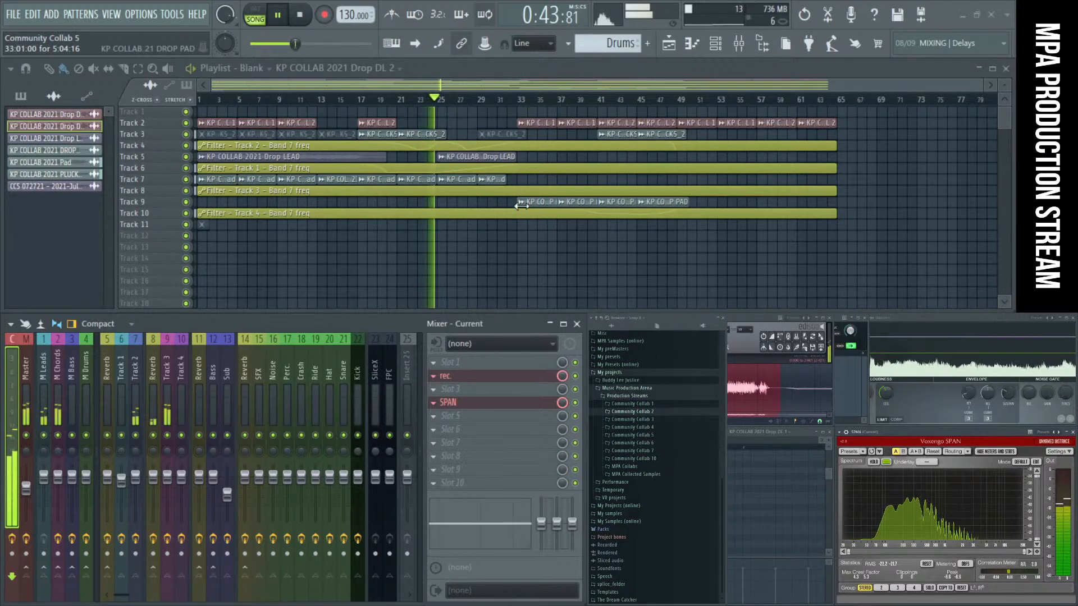
Step: Open Fruity Parametric EQ 2 on the Track 3 mixer insert and set band 1 to a high pass at about 84 Hz
ctrl+scroll(519, 206, up, 2)
alt+scroll(519, 206, up, 3)
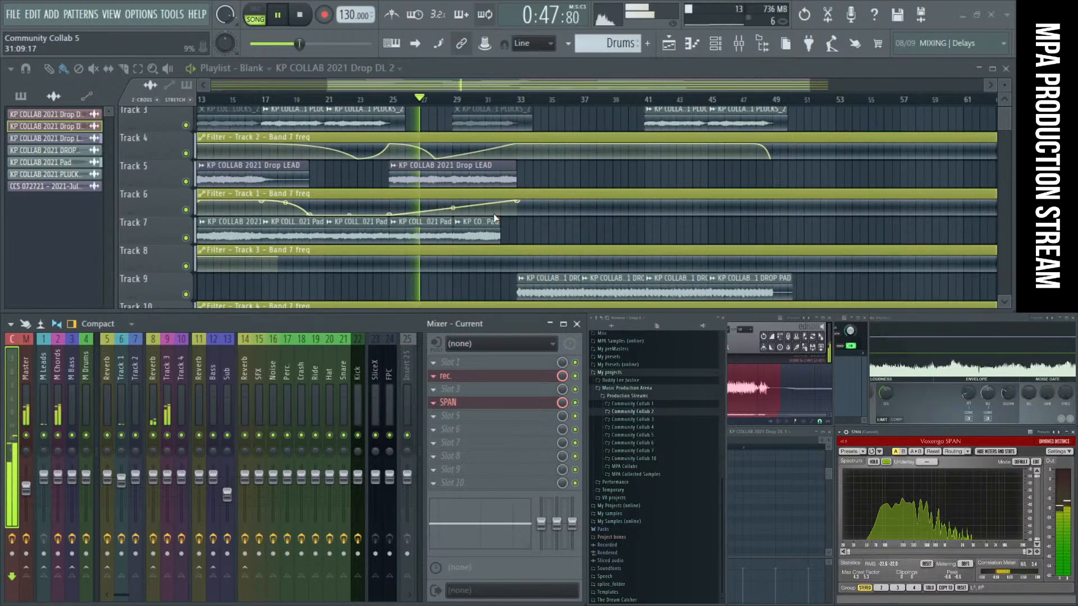
click(166, 379)
click(477, 389)
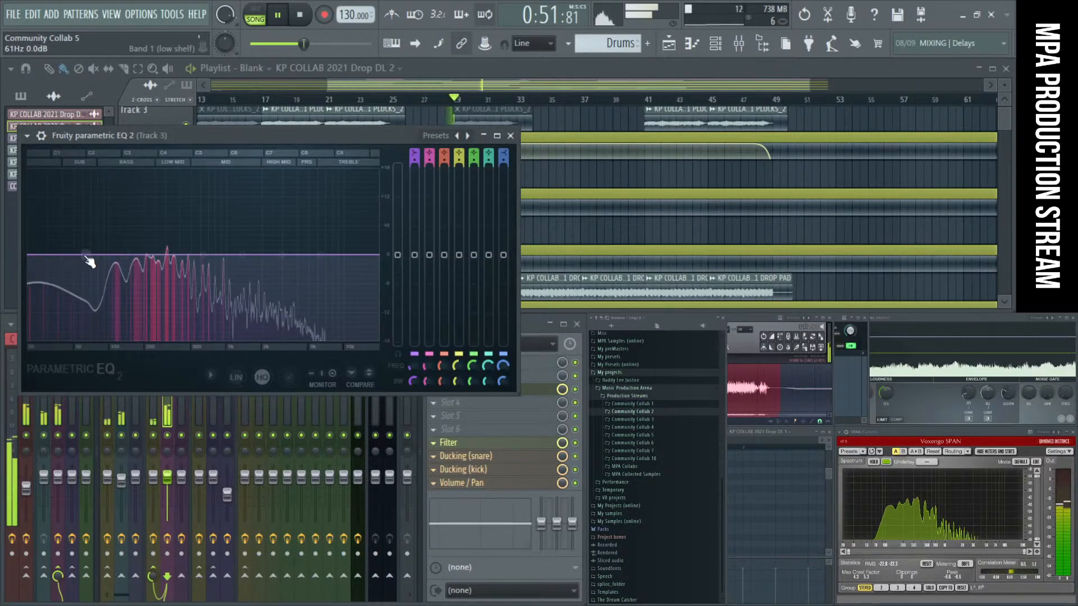
right_click(93, 267)
mouse_move(103, 289)
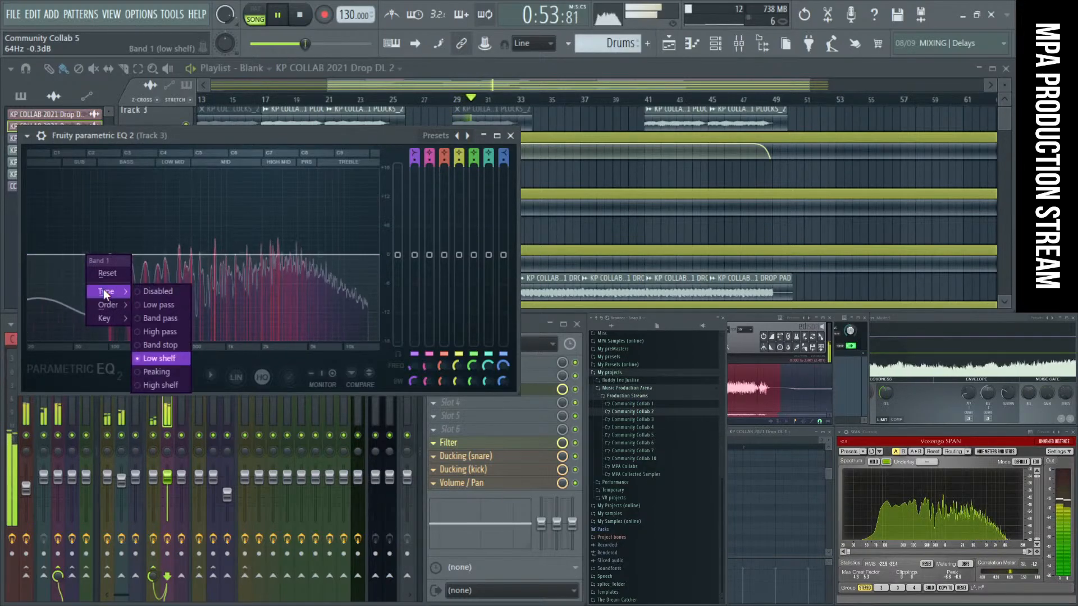
click(160, 336)
drag(86, 254, 103, 255)
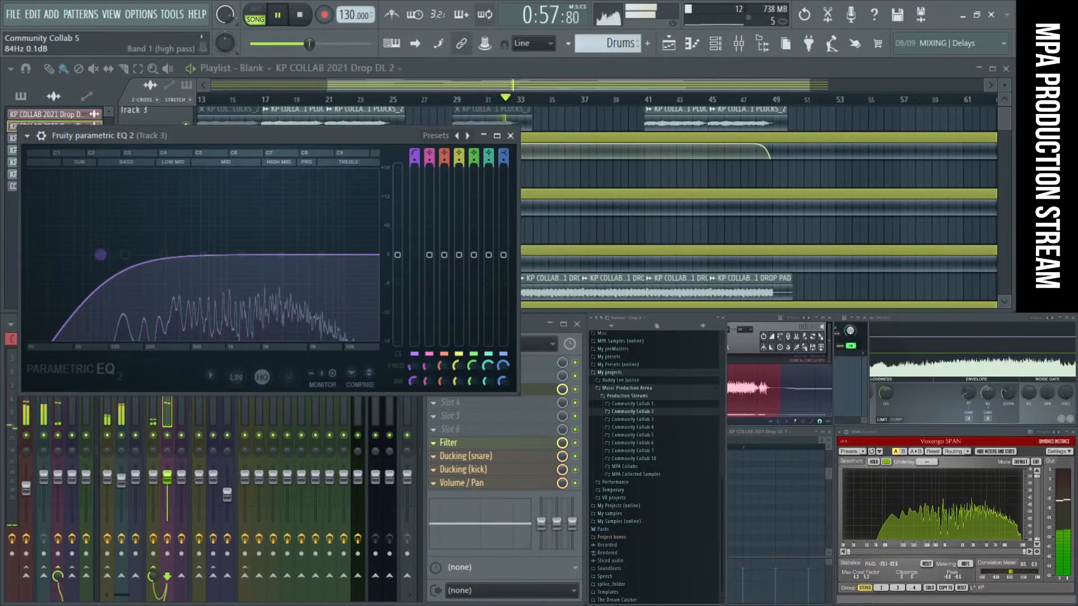
Step: Change band 2 of the Track 3 EQ to a low shelf, lower it to cut the lows, and pause and resume playback
right_click(121, 255)
mouse_move(162, 293)
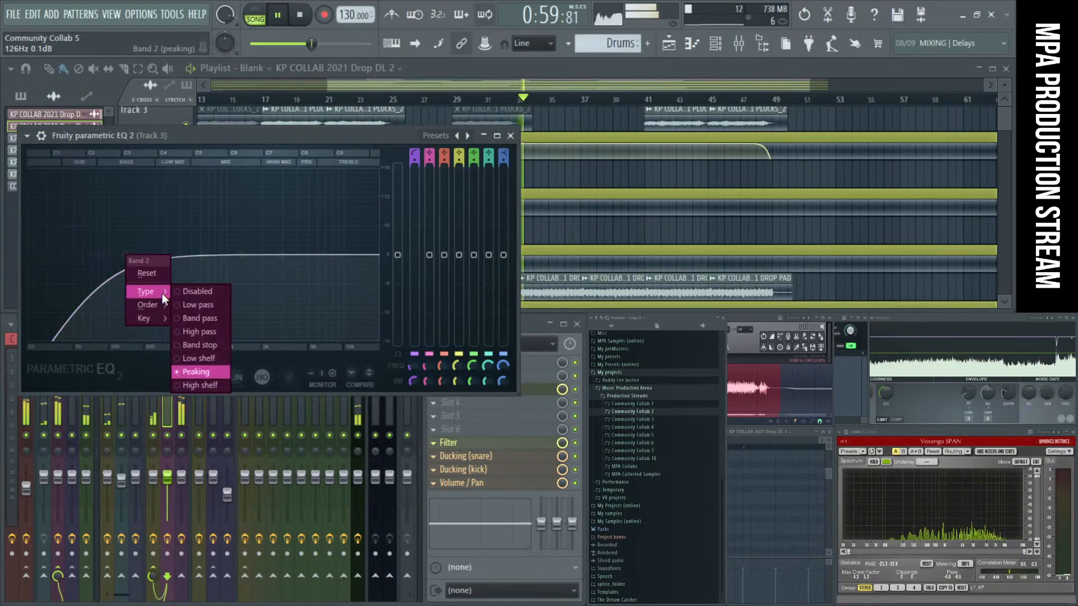
click(214, 358)
drag(125, 256, 93, 326)
key(space)
key(space)
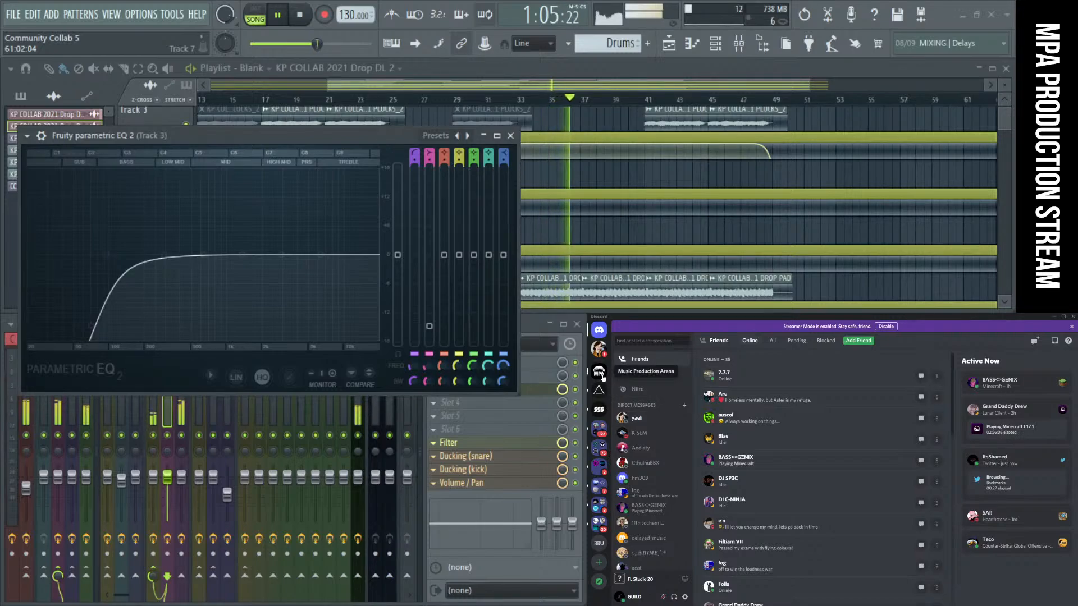
Step: Message the collaborator directly in Discord with "hi, you free to watch the live stream? im working on your samples?" and close Discord
scroll(644, 504, down, 4)
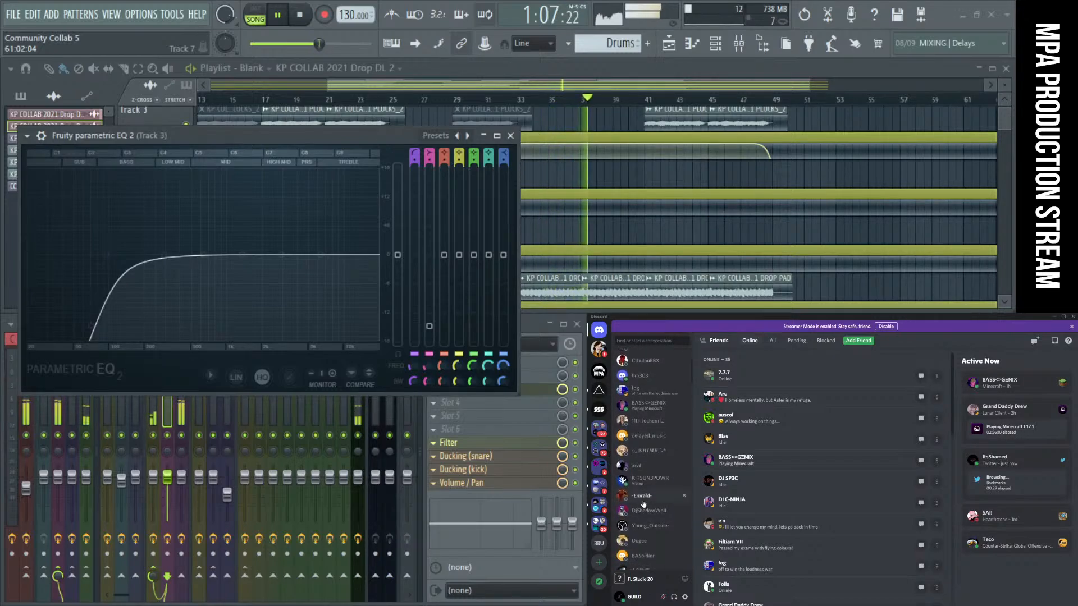
click(650, 481)
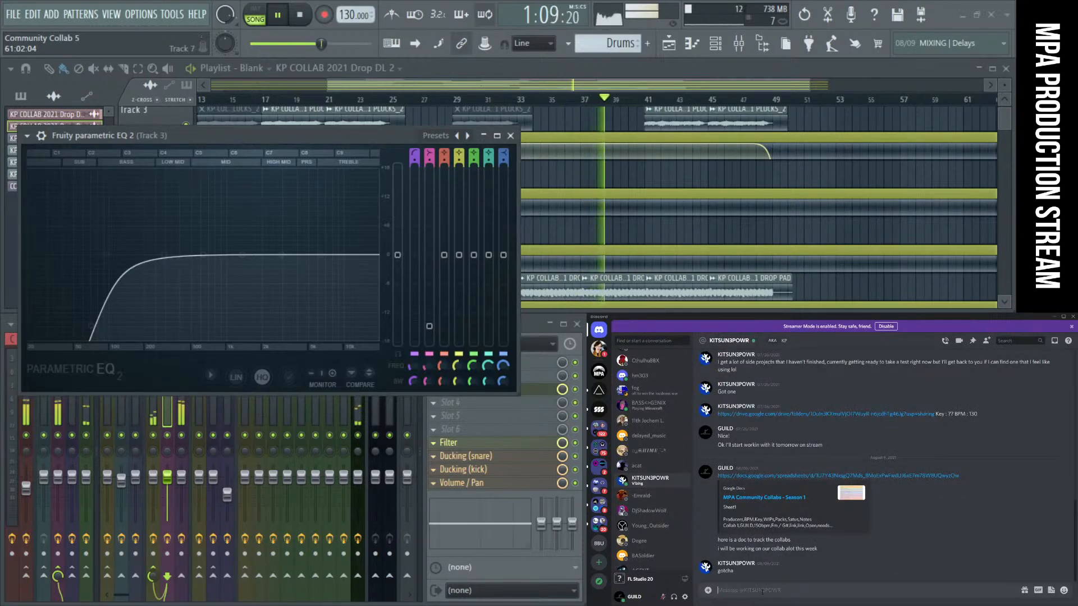
text(hi)
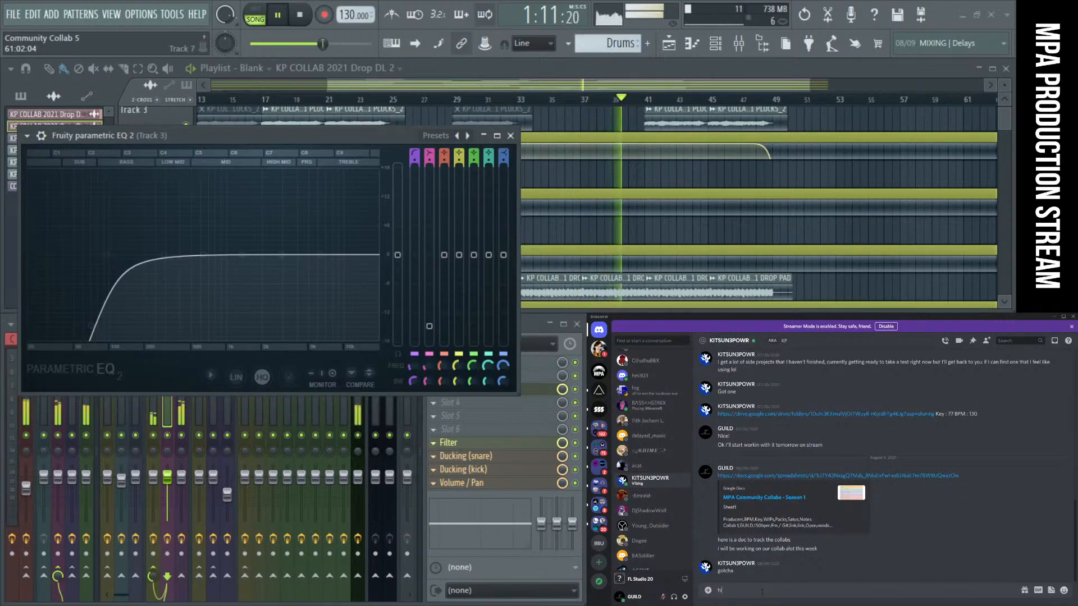
text(,)
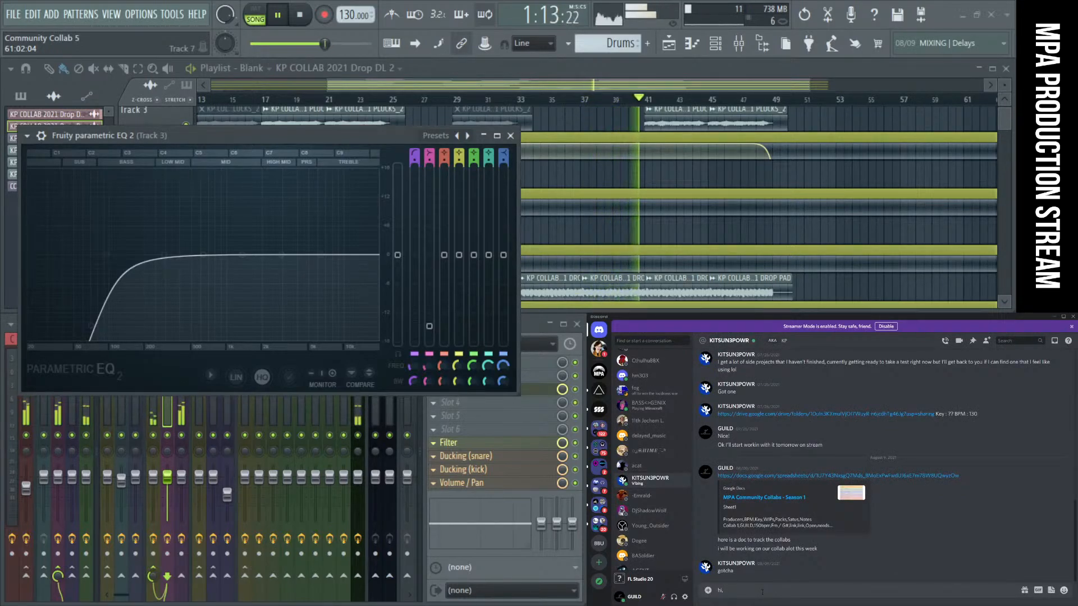
text( you want)
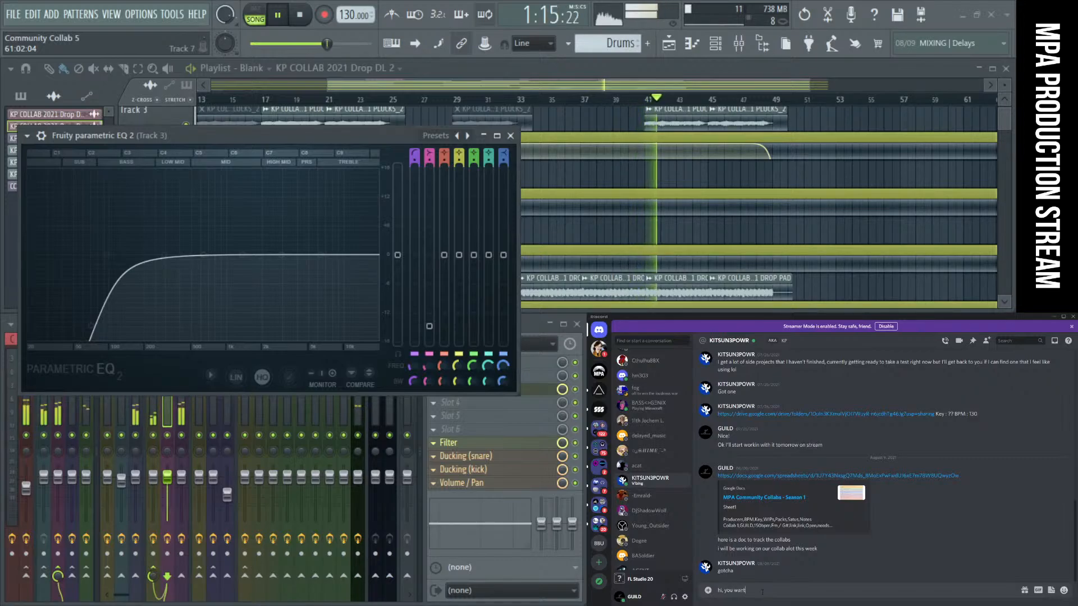
text( to)
key(BackSpace)
key(BackSpace)
key(BackSpace)
key(BackSpace)
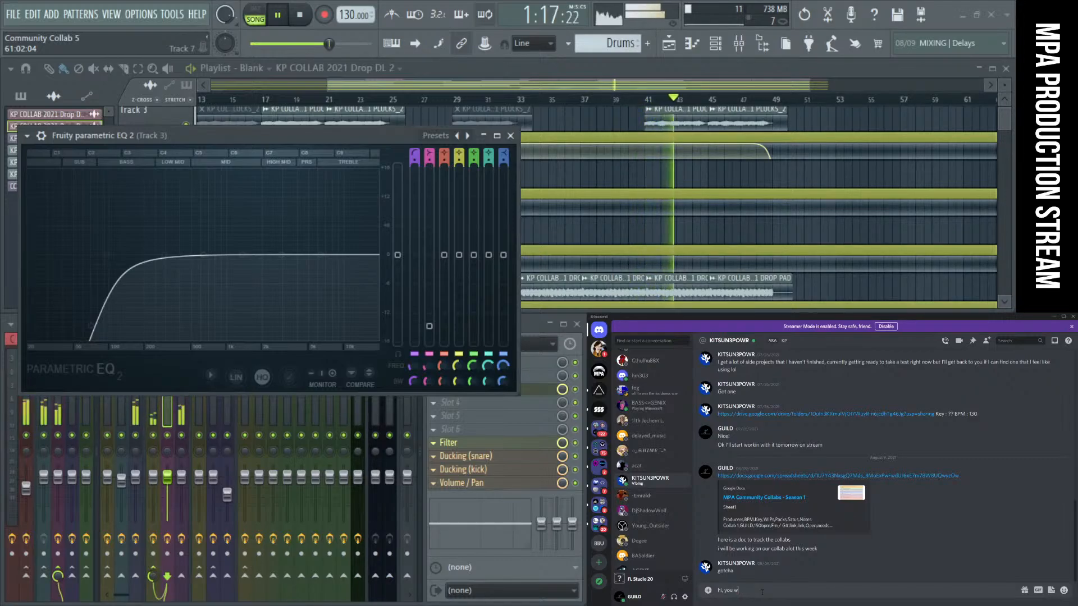
text(free to)
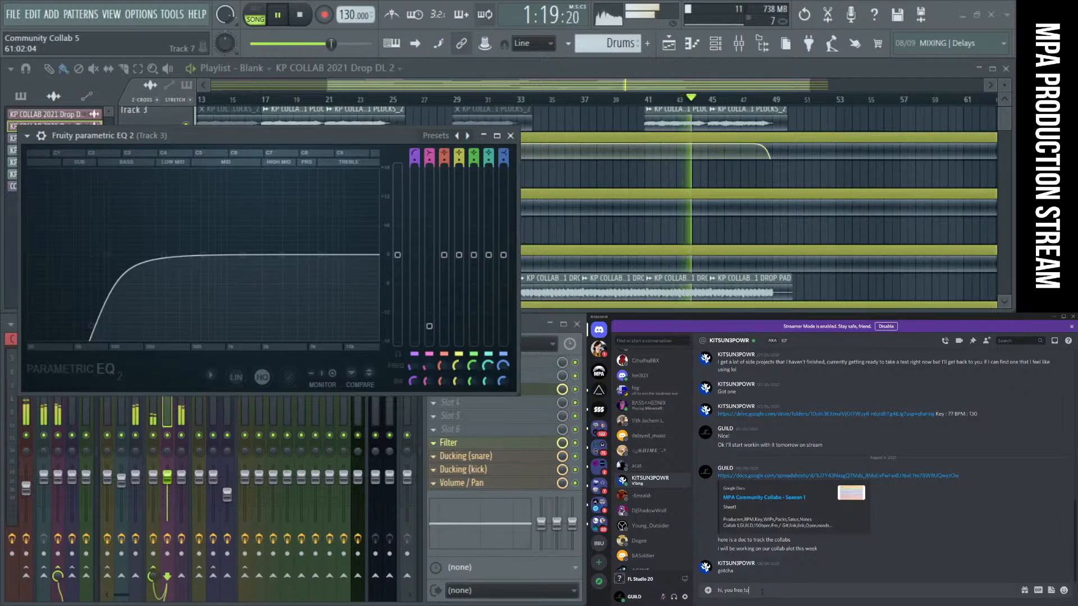
text( watch ihe liv)
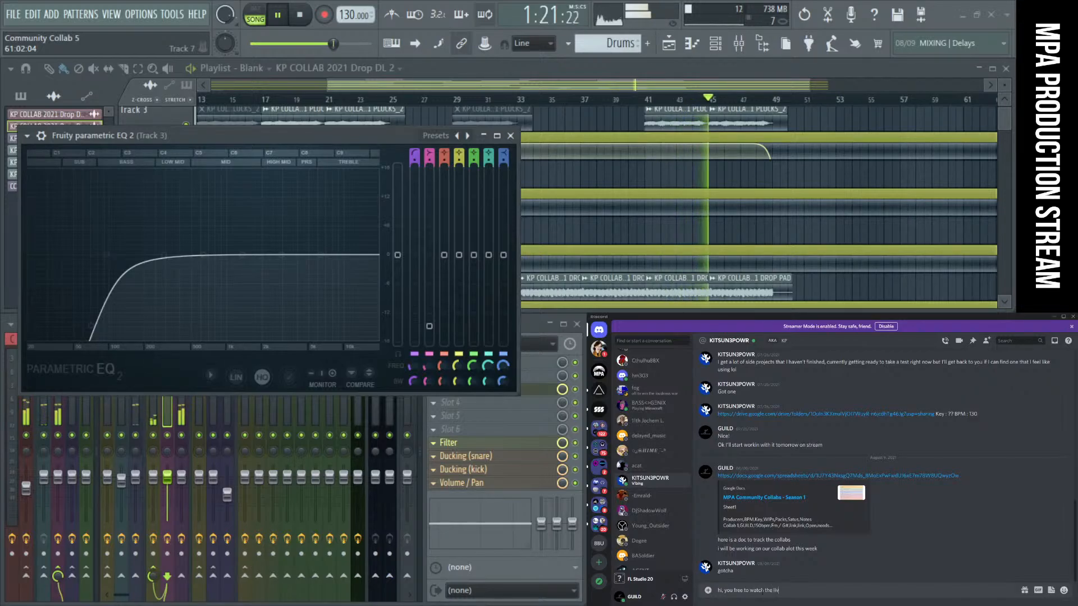
text(e stream? )
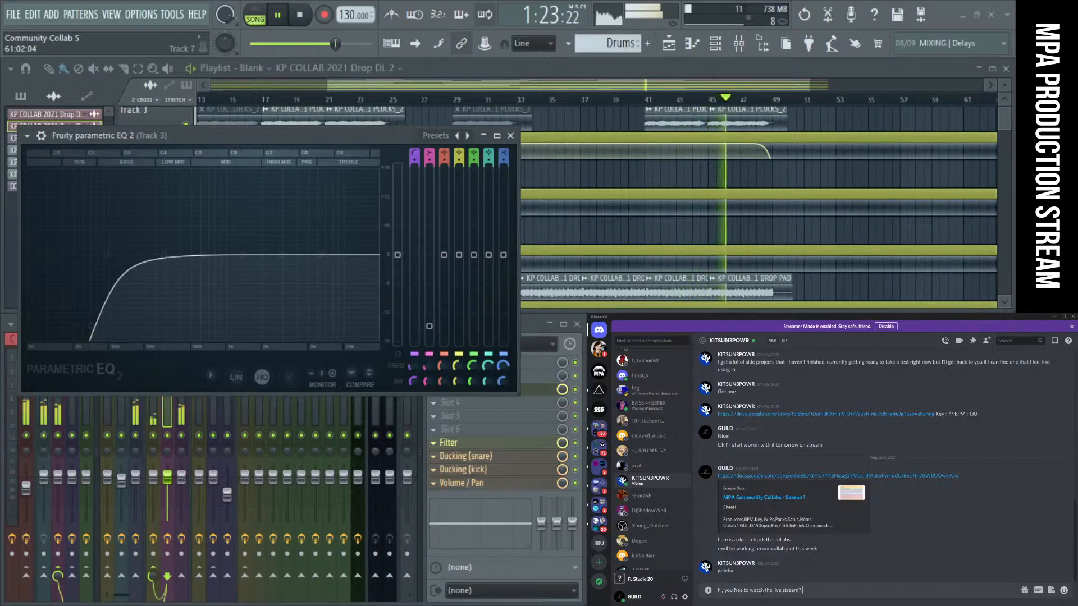
text(im workin)
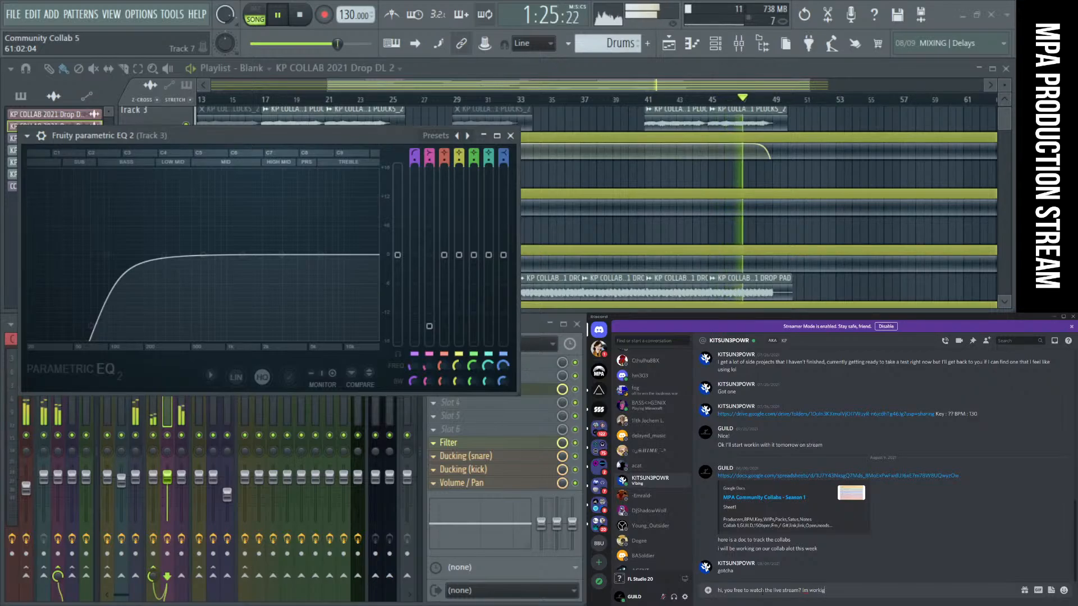
text(g on you)
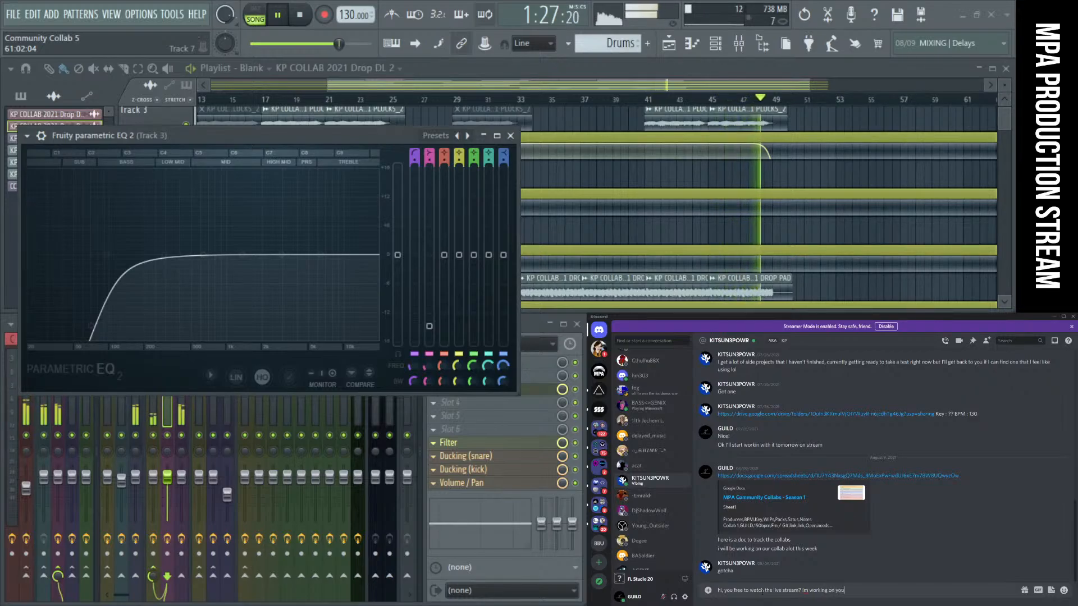
text( samples?)
key(Return)
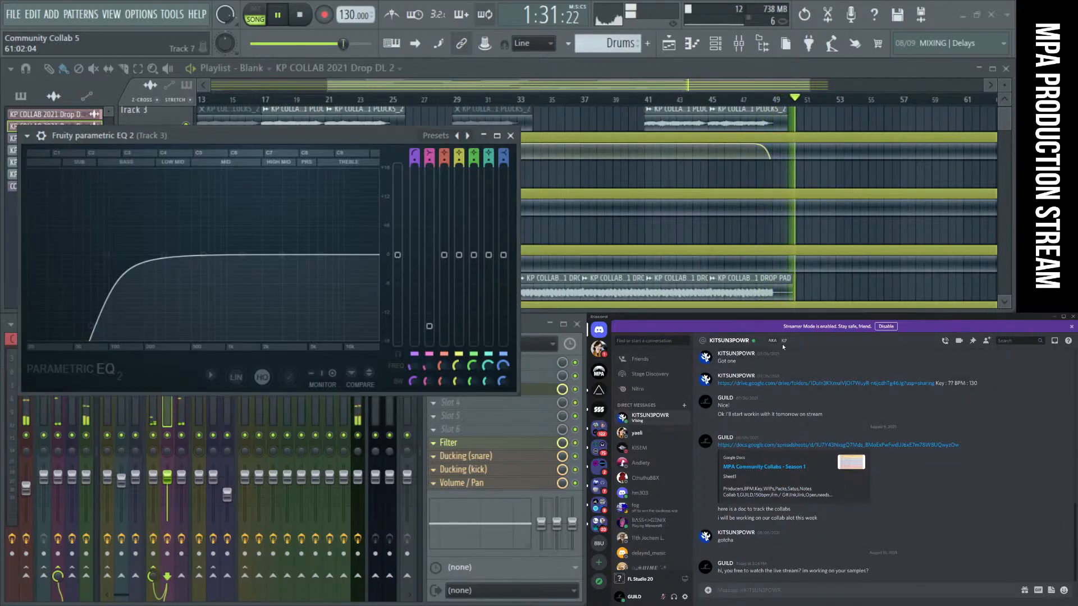
click(1072, 317)
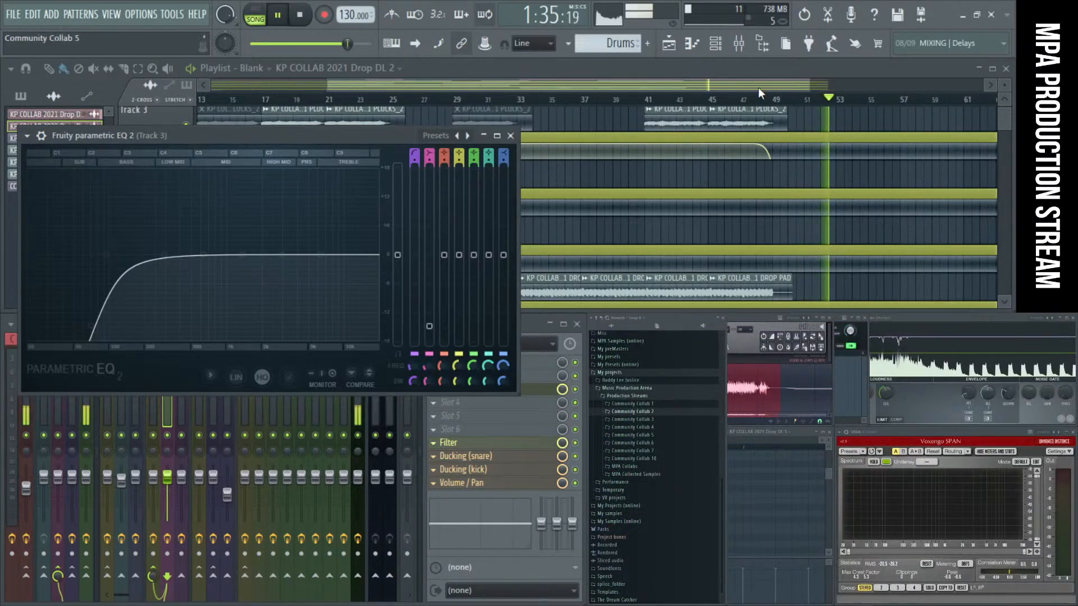
Step: Stop the song playback and close the Track 3 Fruity Parametric EQ 2 window
drag(362, 134, 389, 136)
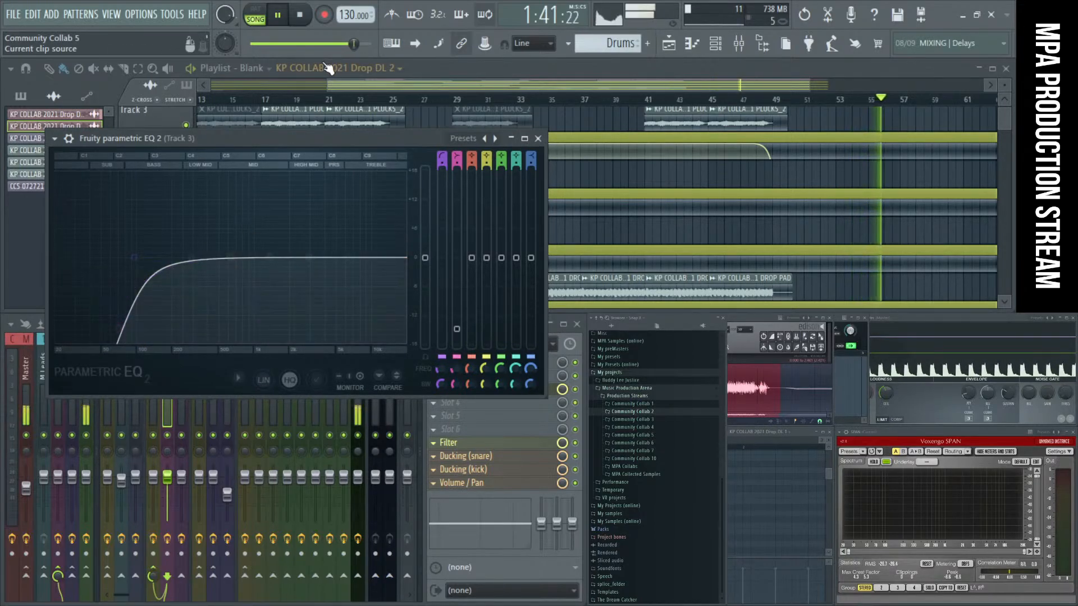
click(301, 17)
drag(360, 139, 450, 301)
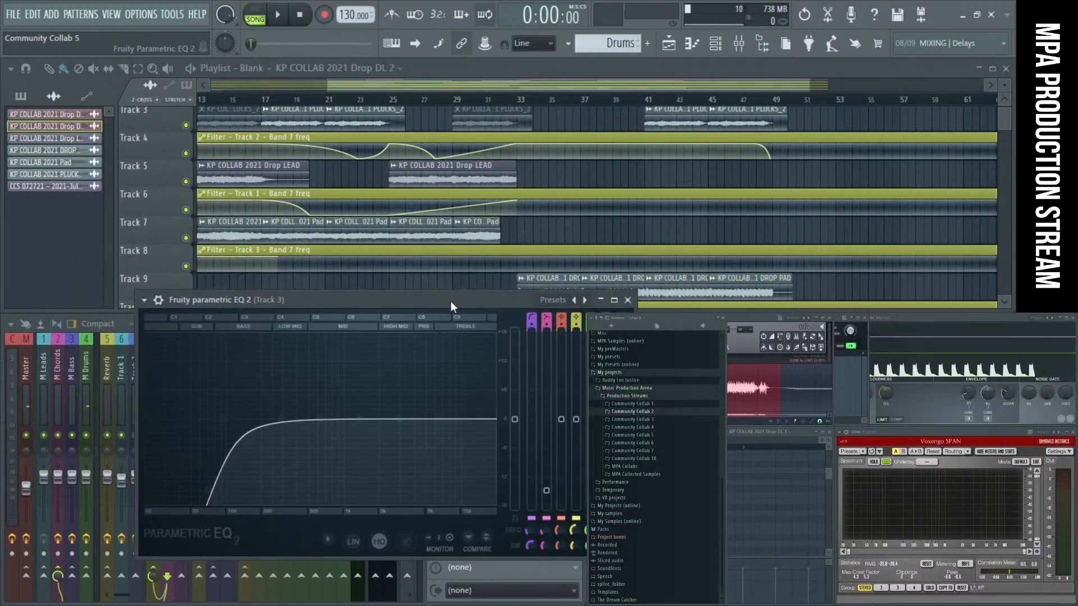
click(614, 300)
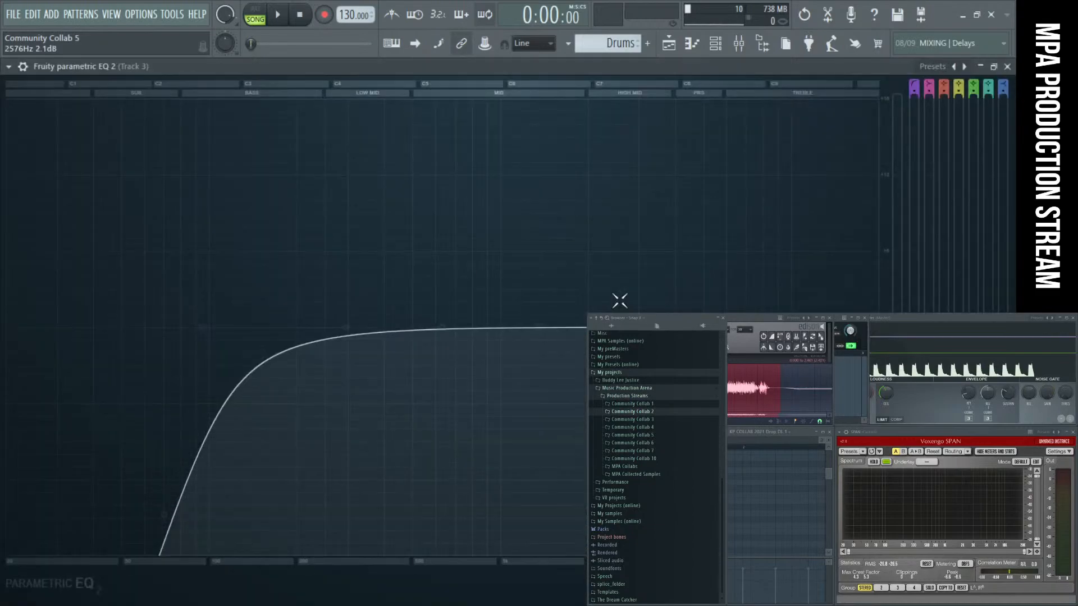
click(1006, 68)
click(628, 300)
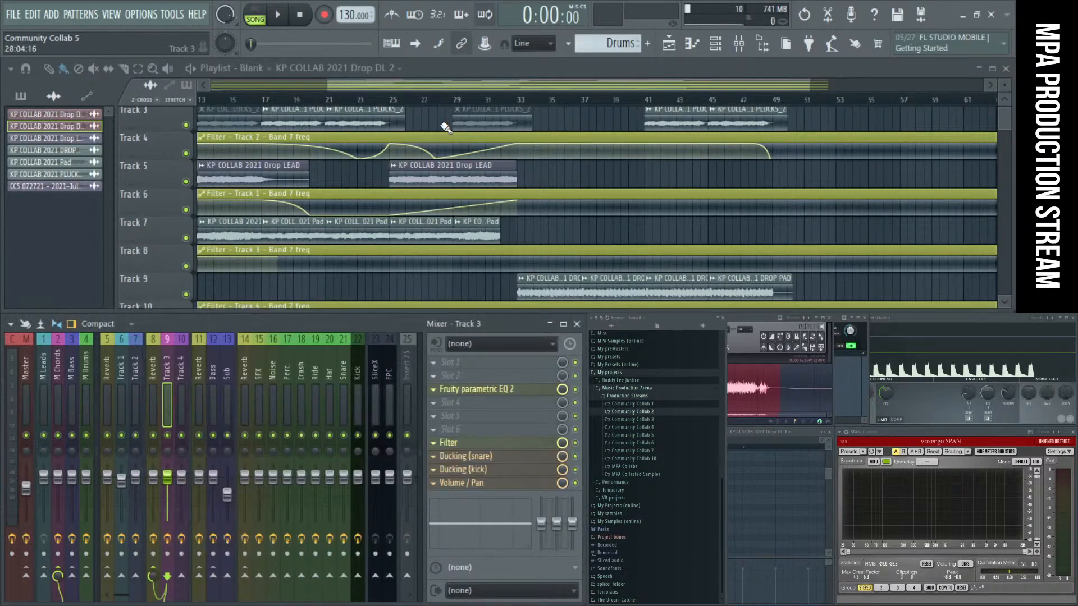
Step: Select bars 1 to 4 on the playlist timeline as the loop range
ctrl+scroll(401, 182, down, 3)
scroll(402, 181, up, 2)
right_click(330, 171)
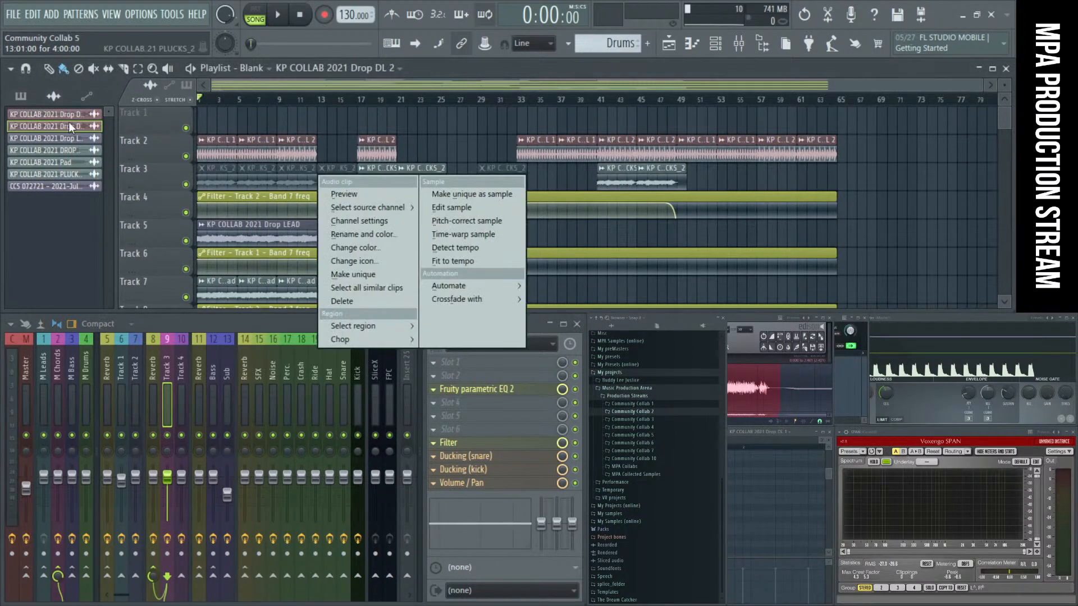
click(432, 63)
drag(279, 217, 182, 137)
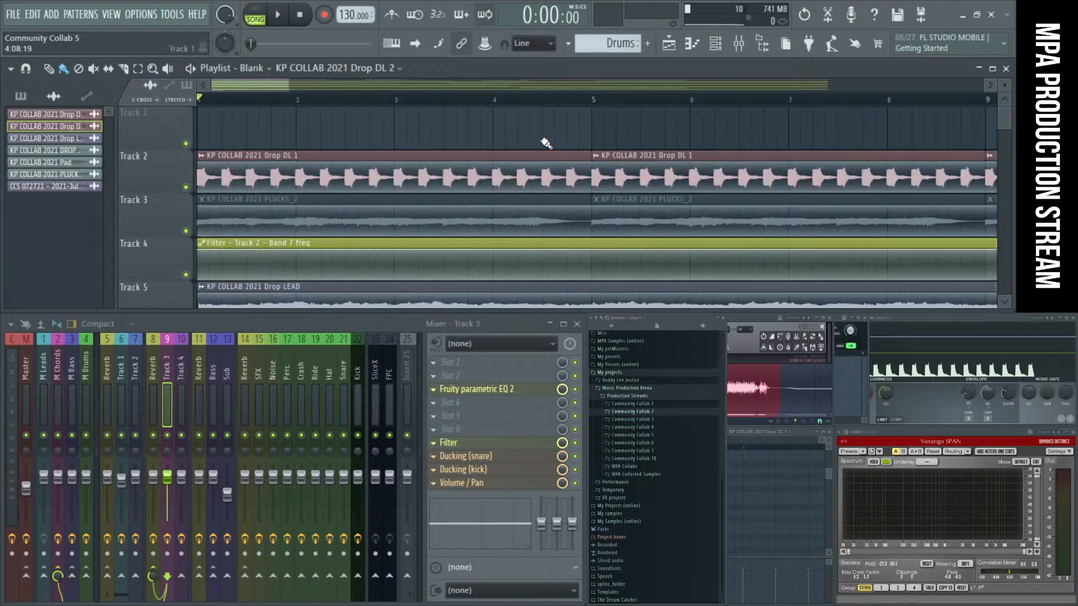
scroll(506, 102, down, 2)
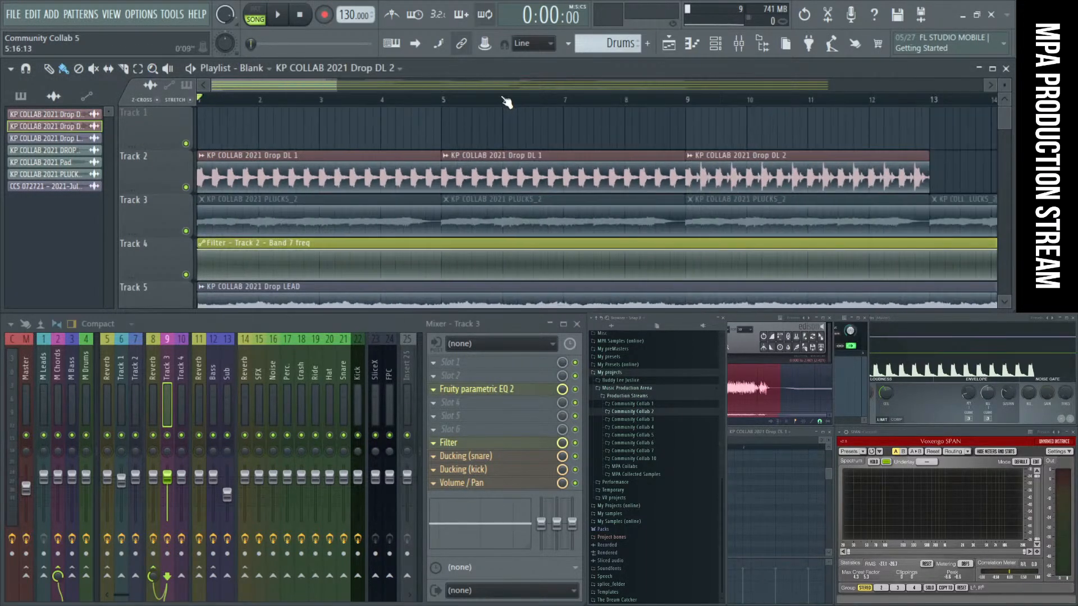
drag(444, 101, 200, 101)
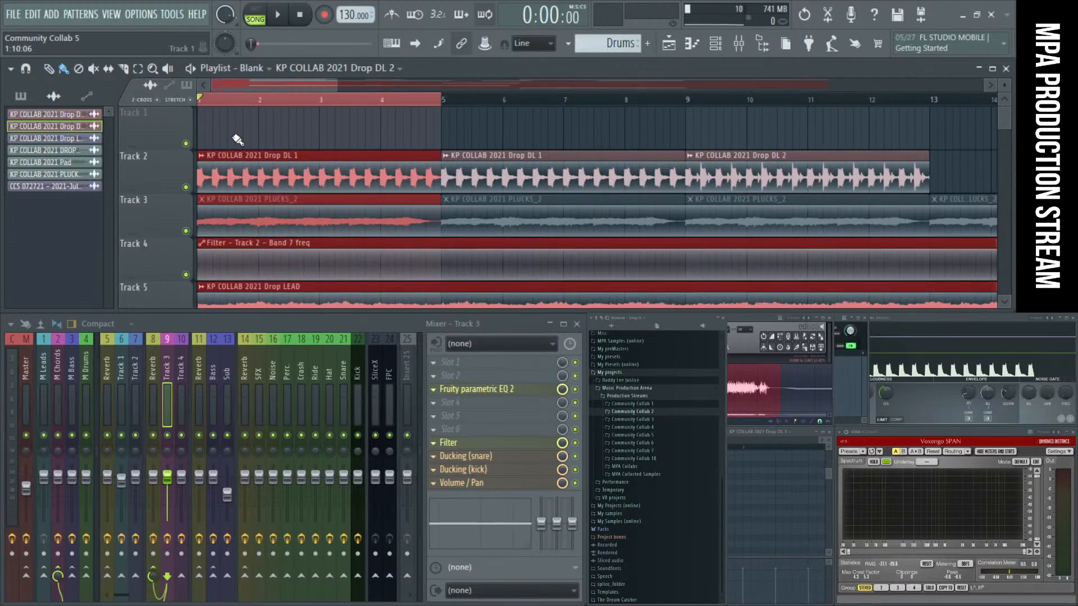
Step: Check the Drop DL 1 channel settings, solo the Kick mixer track and loop the opening Drop DL 1 clip
double_click(365, 173)
click(598, 219)
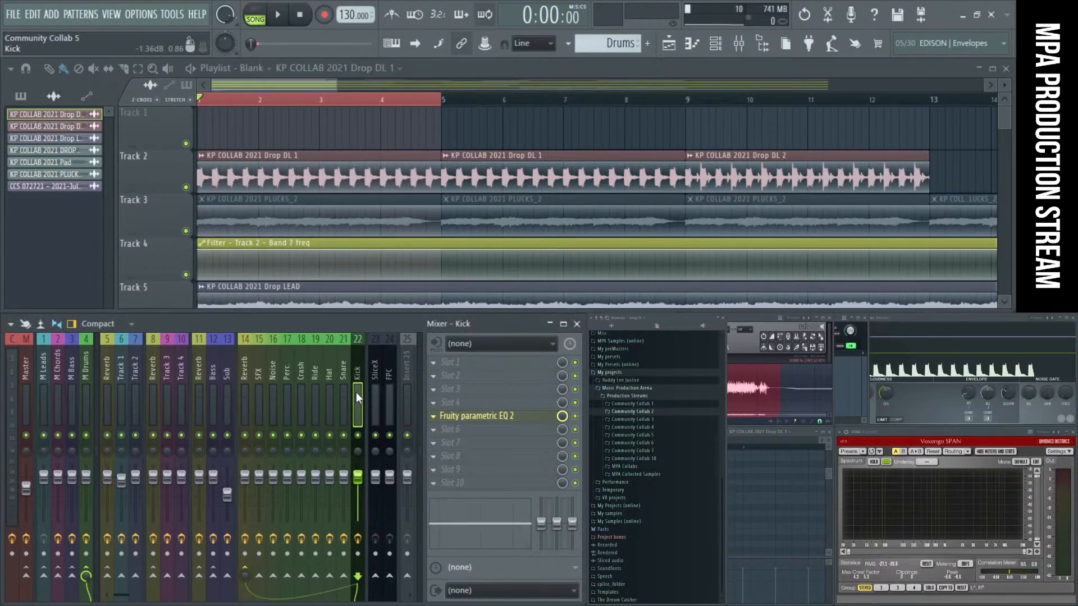
right_click(358, 436)
key(space)
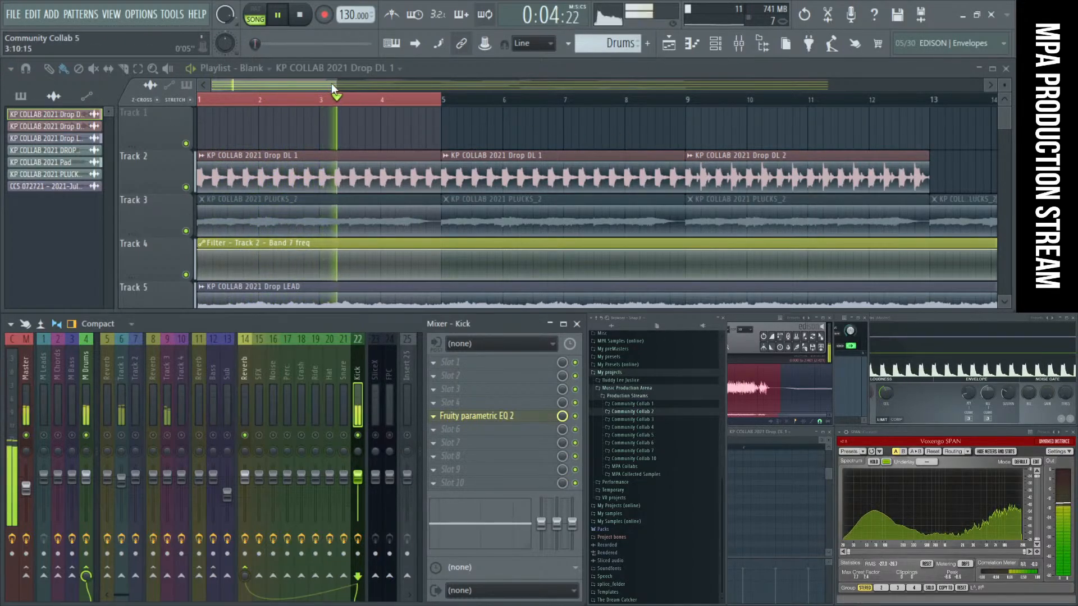
key(space)
drag(337, 84, 527, 88)
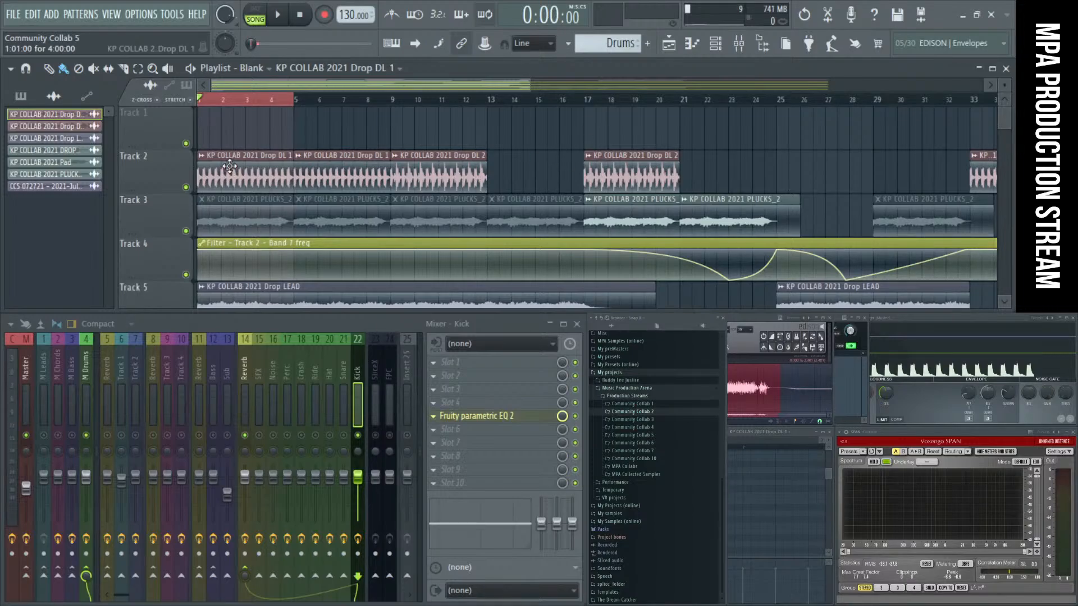
key(space)
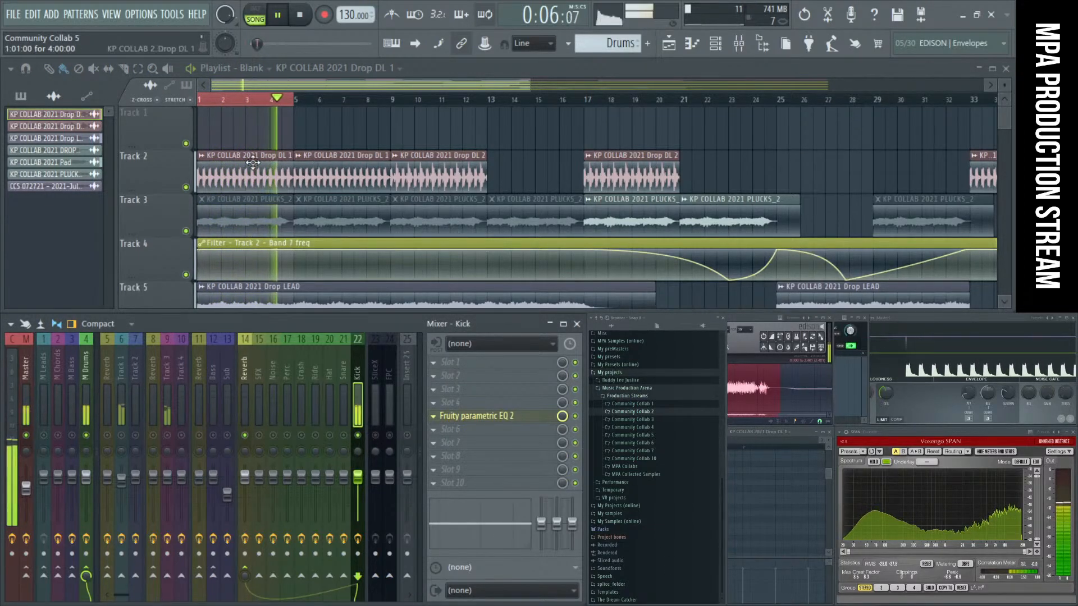
Step: Try boosting a band in the Kick track's Fruity Parametric EQ 2, reset that band and close the EQ
double_click(275, 178)
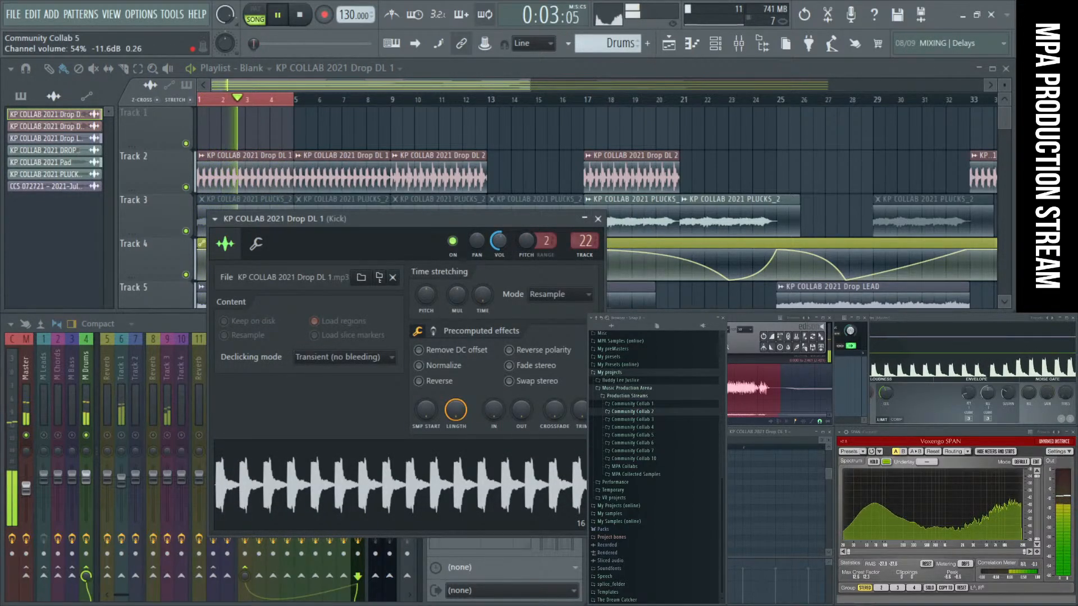
click(598, 219)
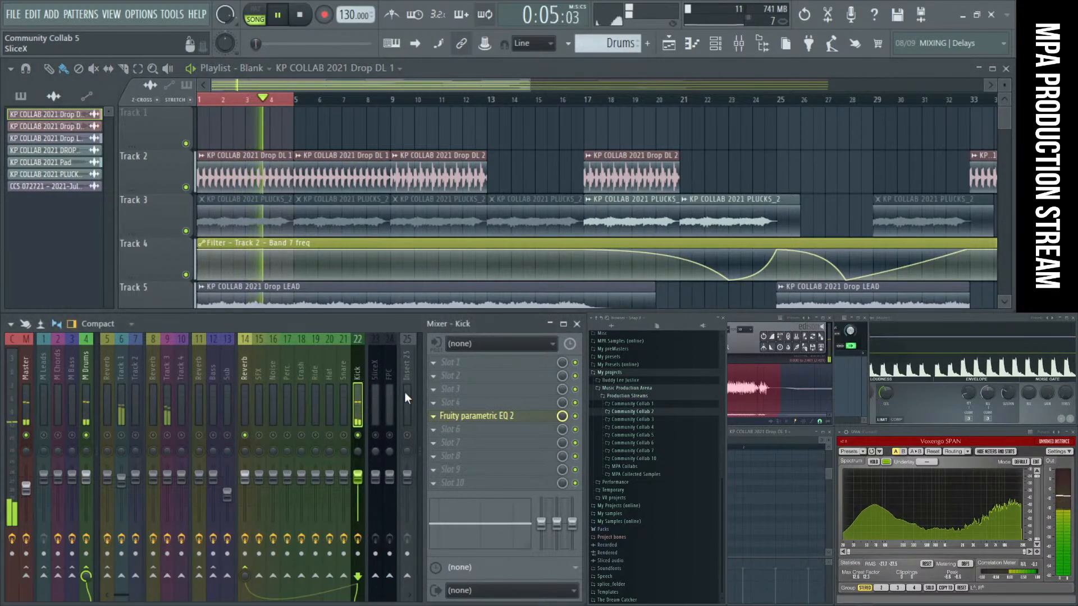
click(457, 417)
drag(395, 297, 401, 238)
right_click(402, 238)
click(428, 258)
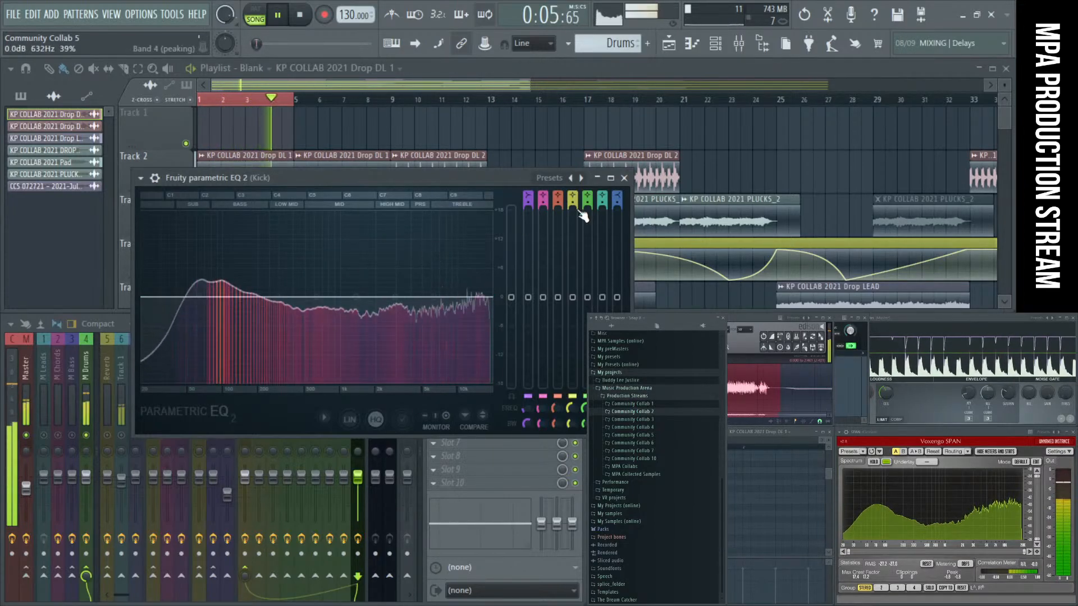
click(624, 179)
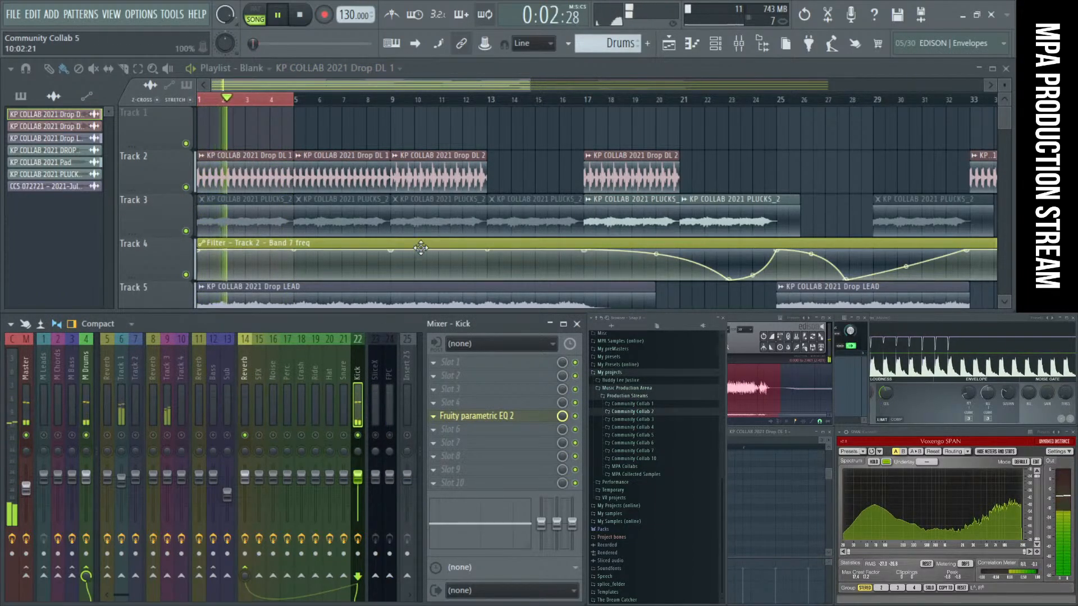
Step: Rearrange the opening drum clips to leave one Drop DL 1 at bar 5 on Track 1 and Drop DL 2 at bar 1 on Track 2
key(space)
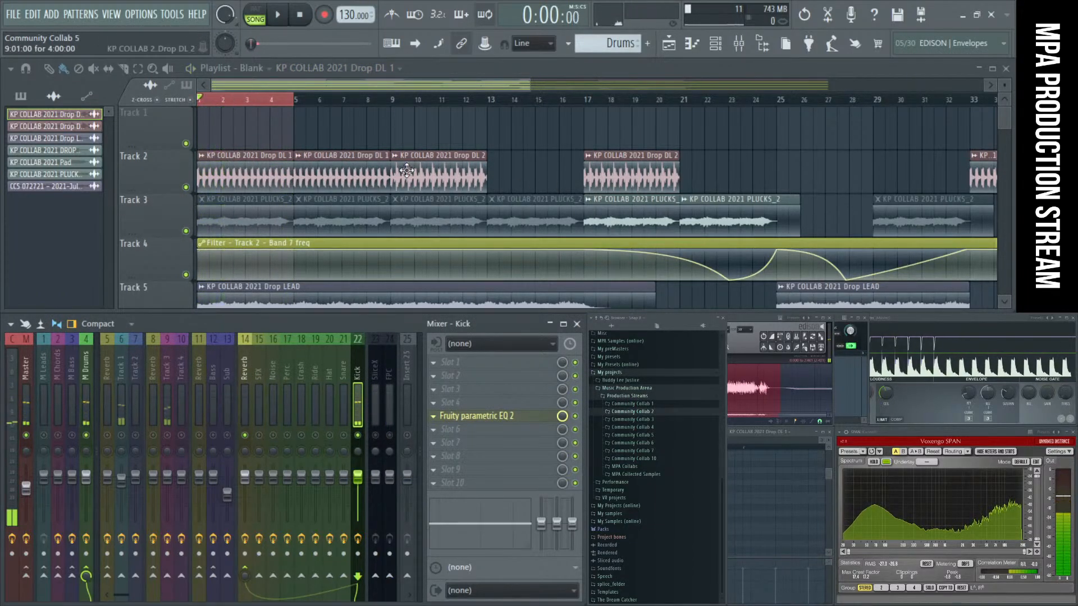
right_click(313, 169)
drag(281, 166, 377, 130)
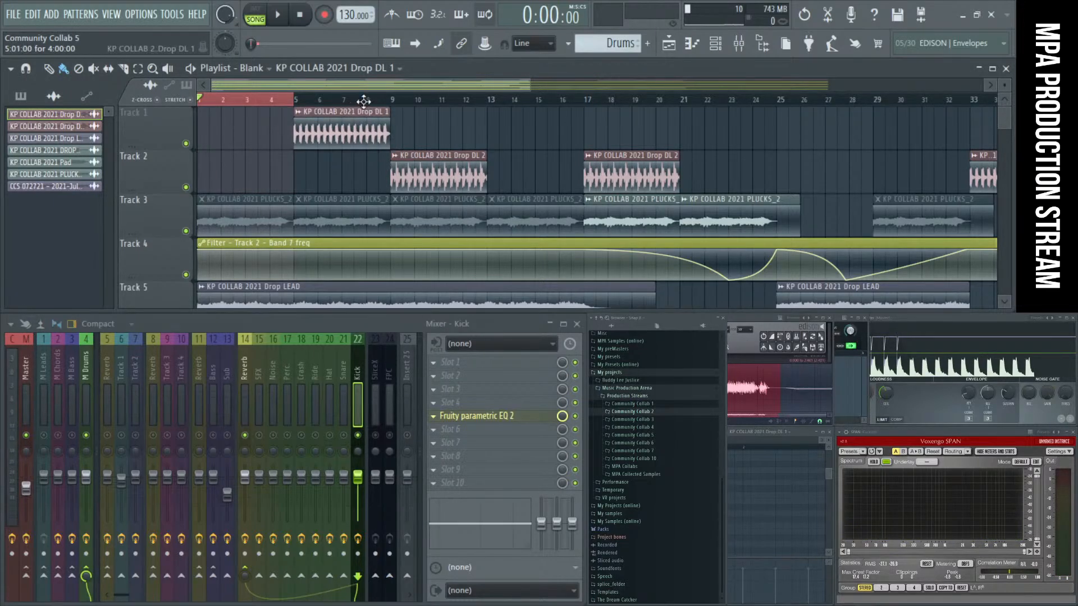
drag(443, 169, 230, 165)
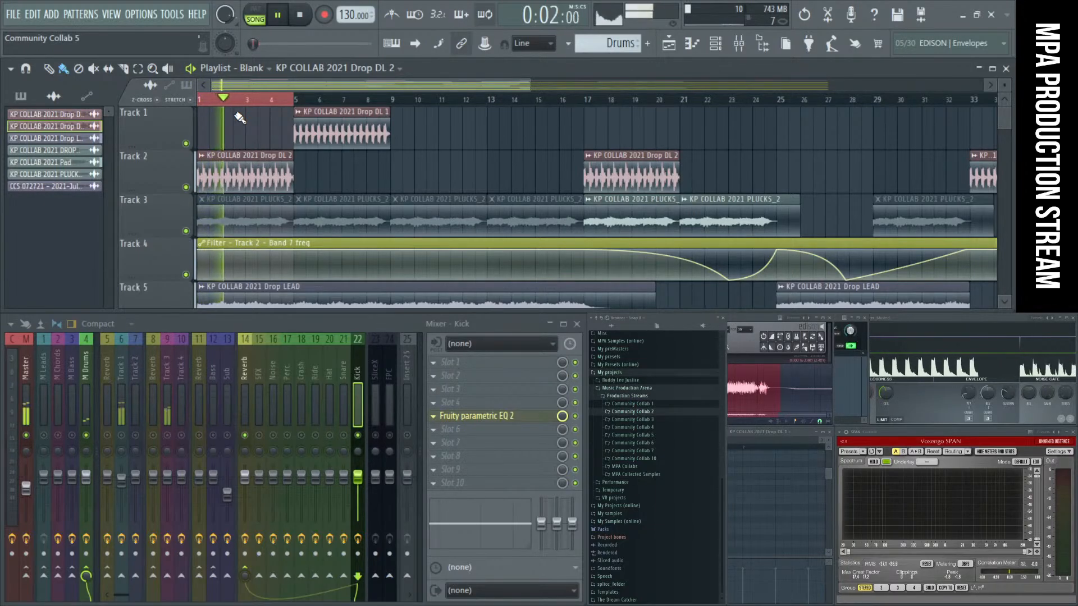
key(space)
Step: Copy the channel volume of Drop DL 1 and paste it onto the channel volume of Drop DL 2
double_click(318, 134)
right_click(508, 237)
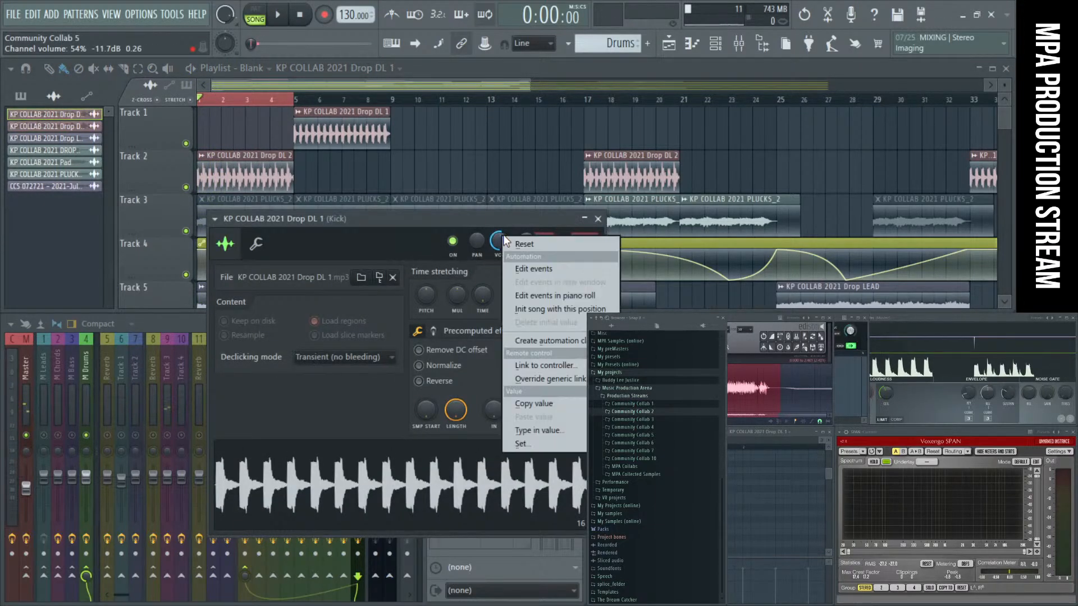
click(536, 401)
double_click(264, 174)
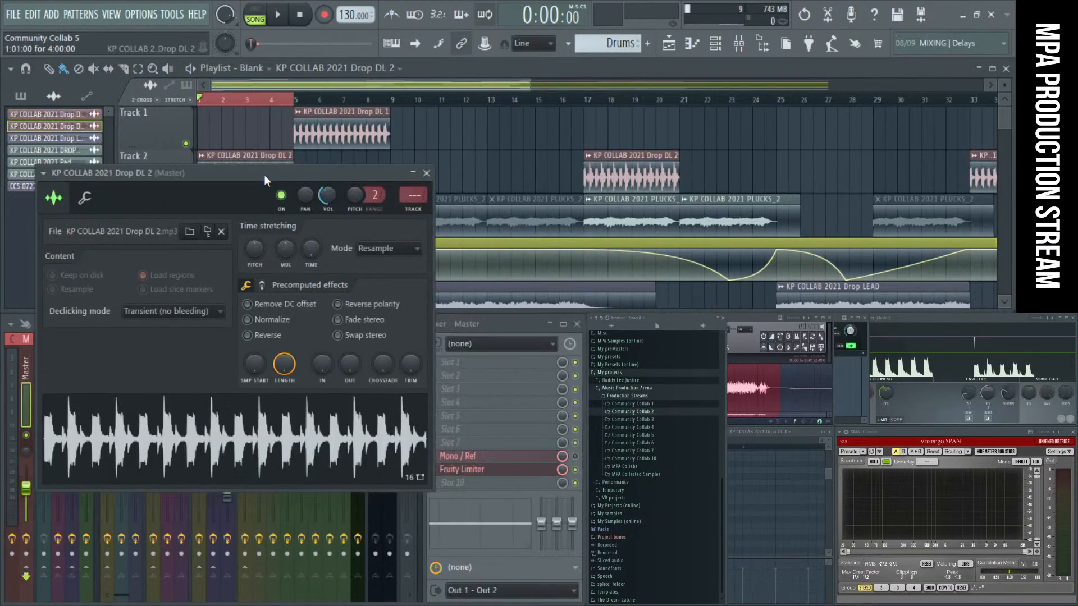
right_click(335, 190)
click(390, 375)
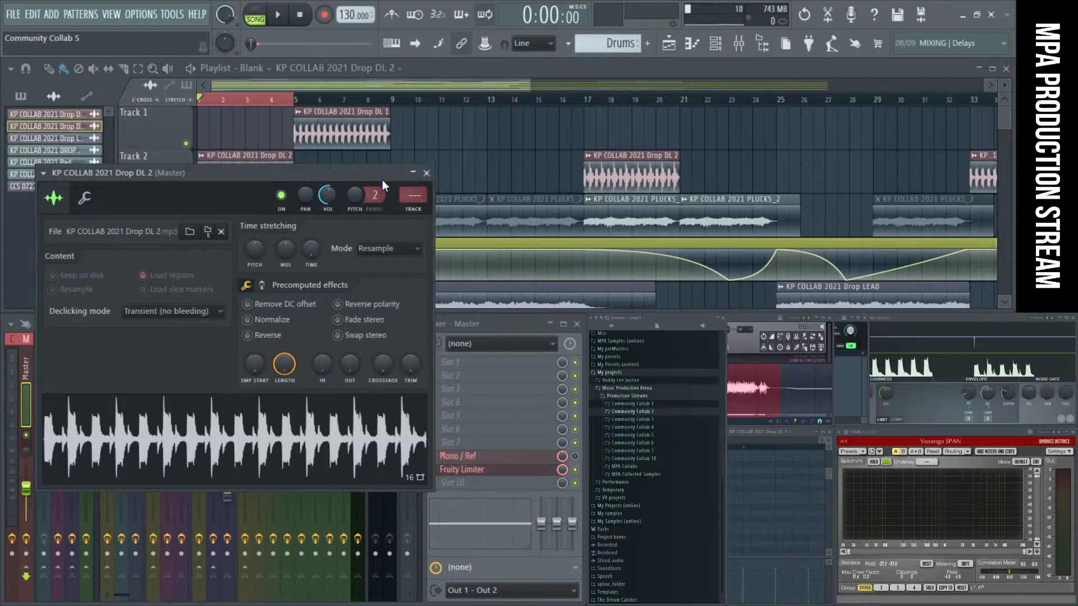
Step: Audition the two opening drum loops and leave Drop DL 2 at bar 1 and Drop DL 1 at bar 5 on Track 2
click(426, 173)
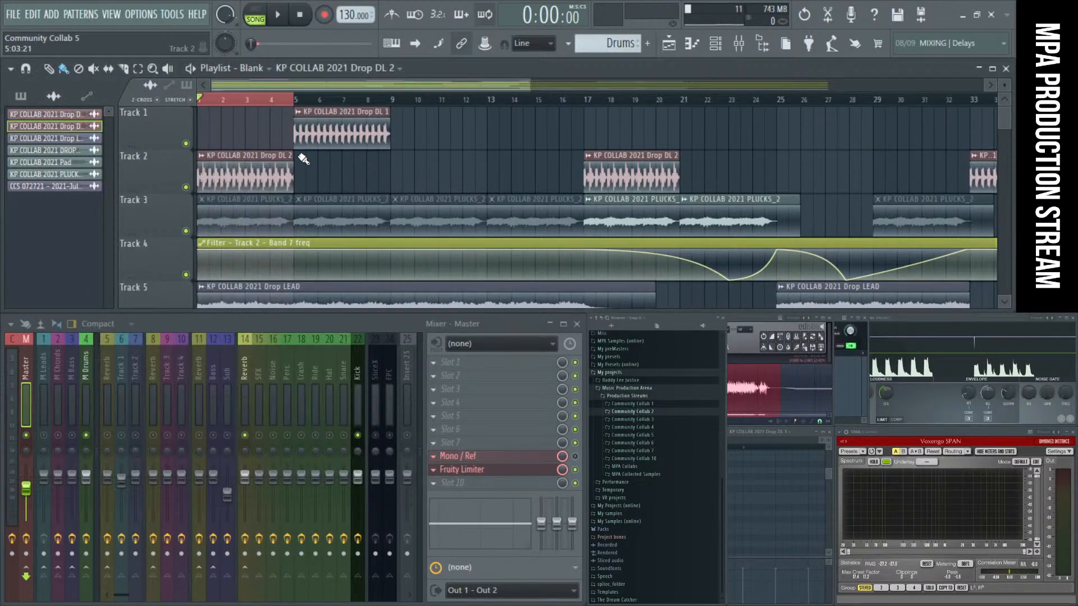
key(space)
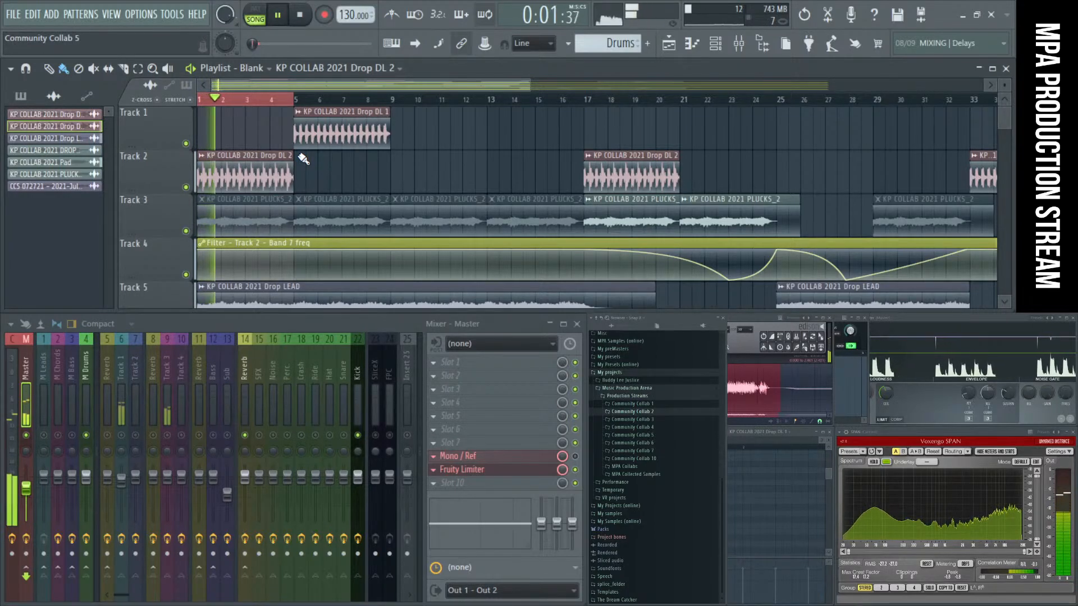
key(space)
mouse_move(234, 172)
mouse_down()
mouse_move(342, 169)
mouse_move(244, 178)
mouse_up()
key(space)
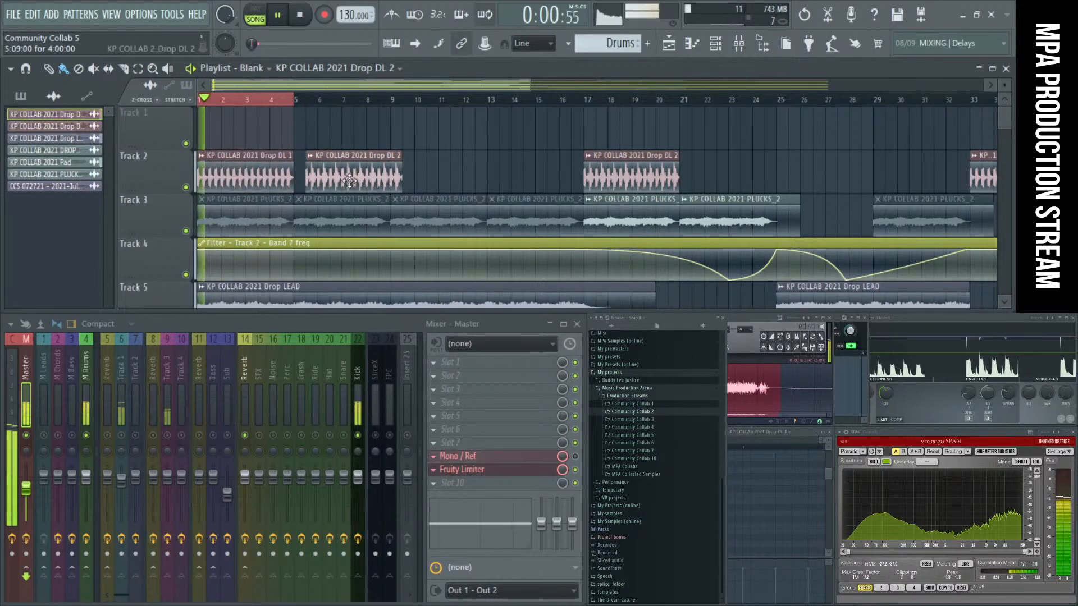
drag(355, 182, 343, 183)
drag(257, 174, 498, 171)
key(space)
drag(384, 172, 288, 172)
drag(471, 175, 327, 177)
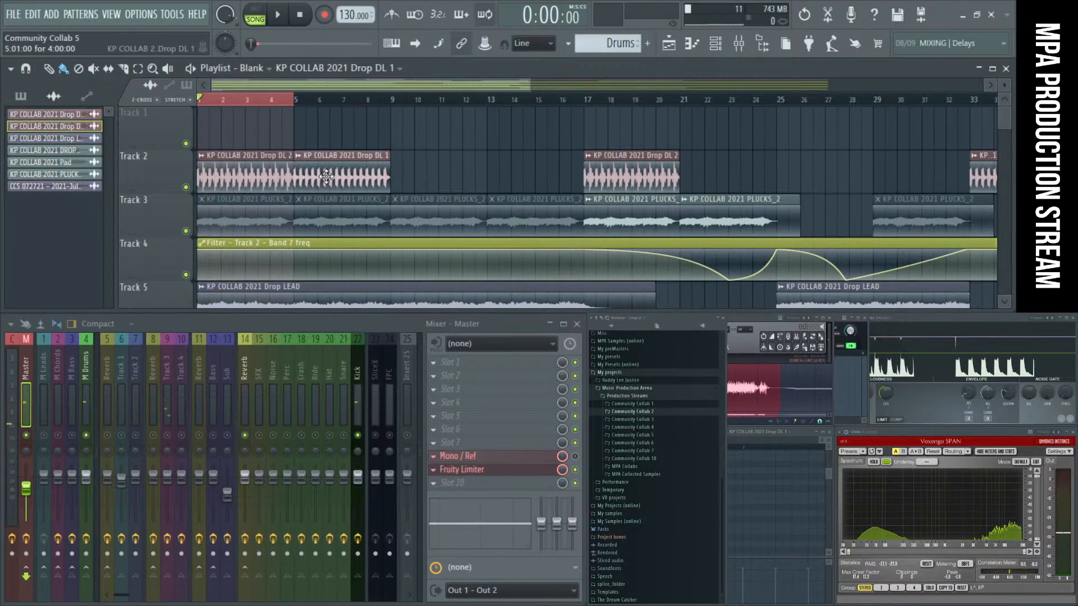
Step: Add a Fruity Limiter to slot 7 of the Kick mixer track in compressor mode, with a lowered threshold and raised ratio
click(357, 382)
click(517, 448)
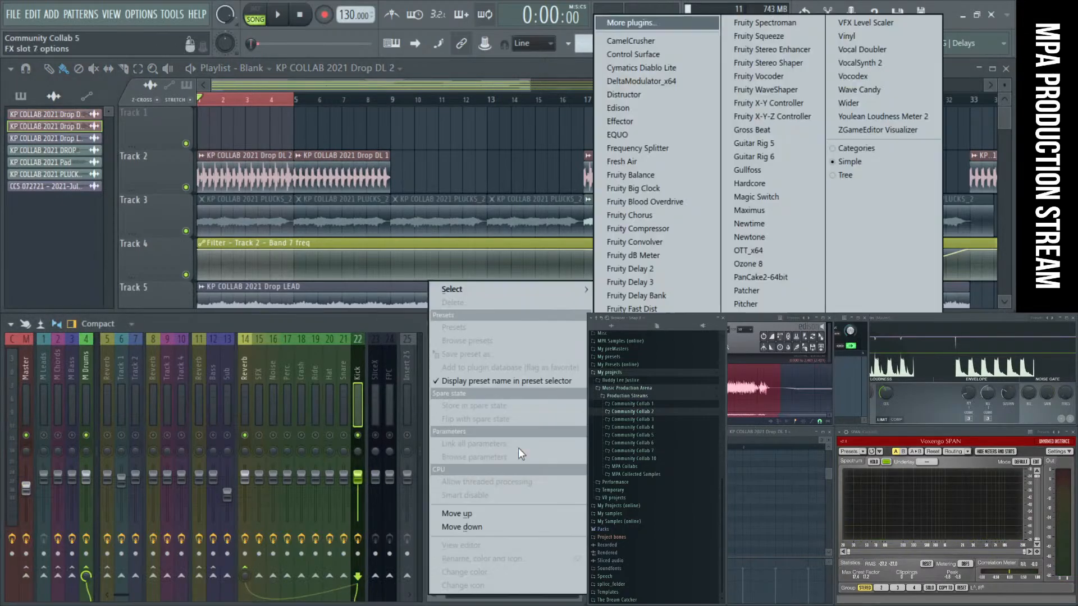
click(632, 416)
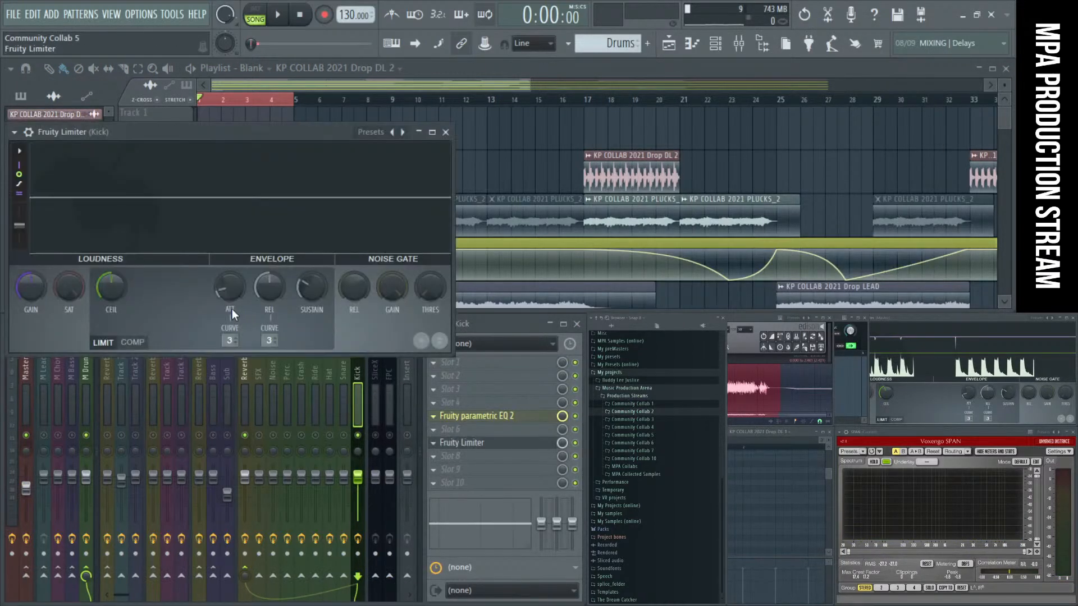
click(138, 344)
key(space)
drag(112, 285, 112, 331)
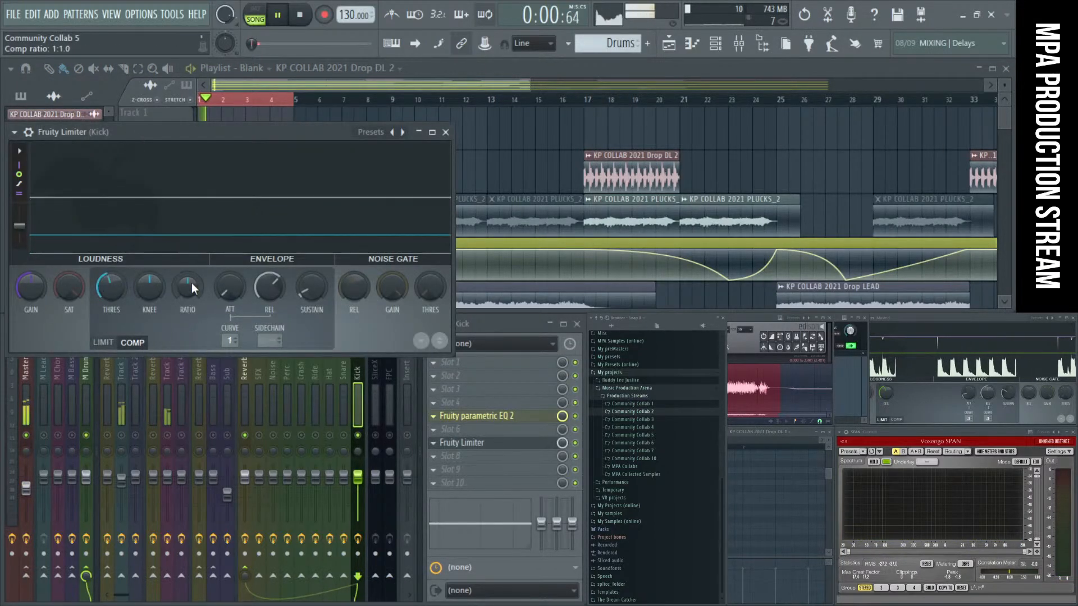
drag(191, 283, 190, 225)
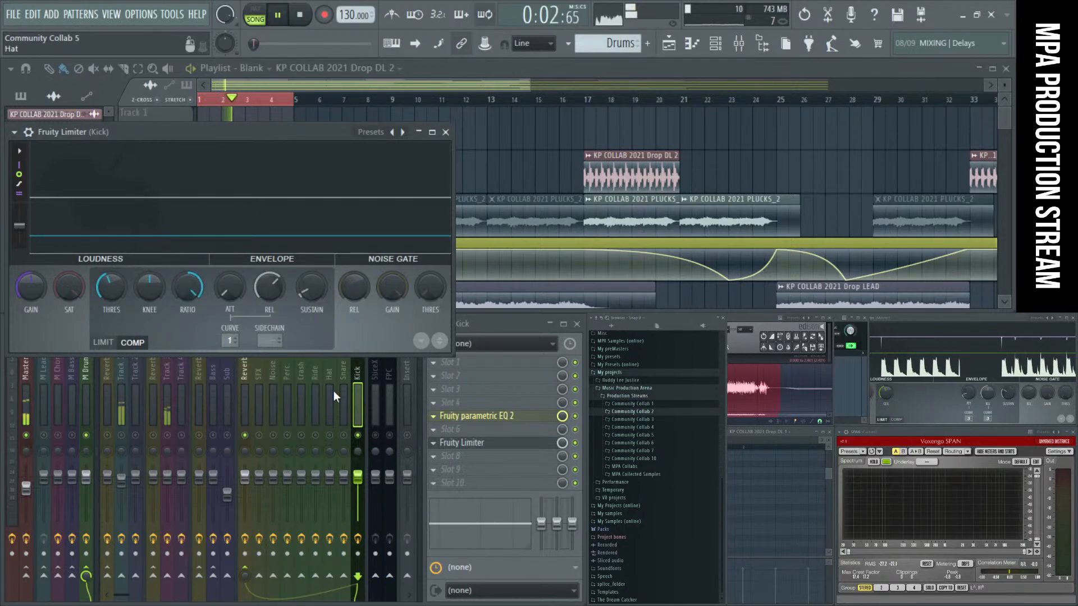
click(358, 398)
key(space)
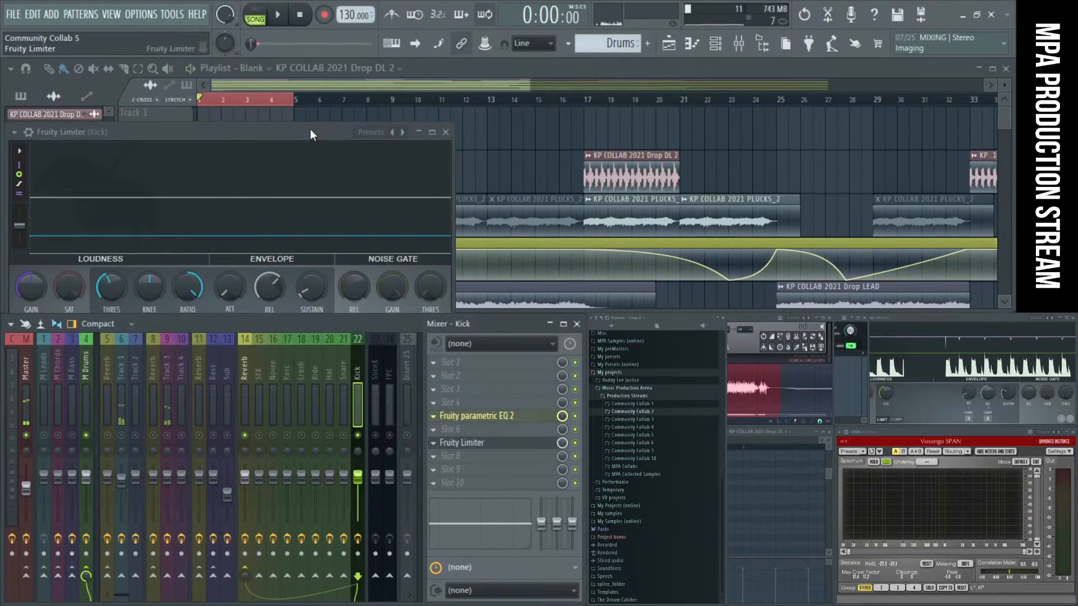
Step: Move the limiter window aside and route the Drop DL 2 channel to mixer track 22 (Kick), matching Drop DL 1
drag(310, 130, 796, 181)
key(space)
key(space)
double_click(276, 175)
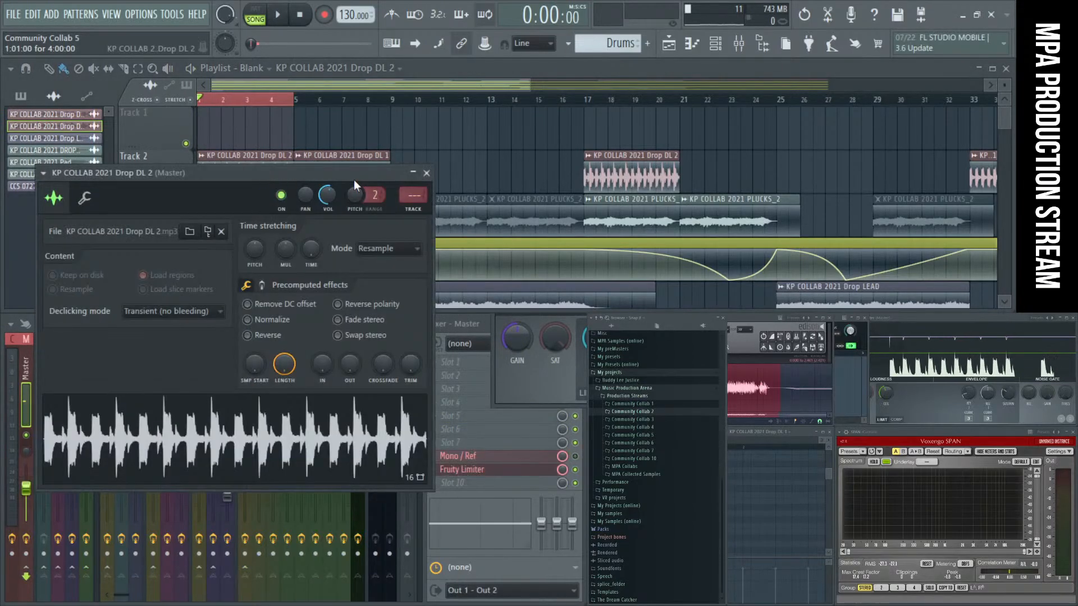
drag(312, 177, 392, 216)
double_click(375, 176)
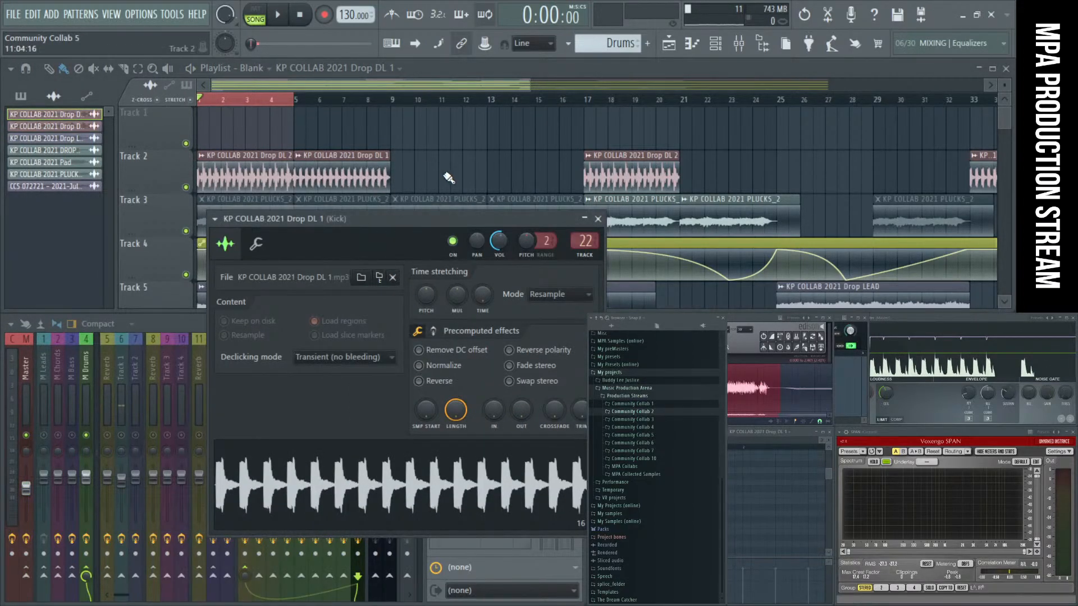
double_click(251, 178)
drag(494, 236, 494, 205)
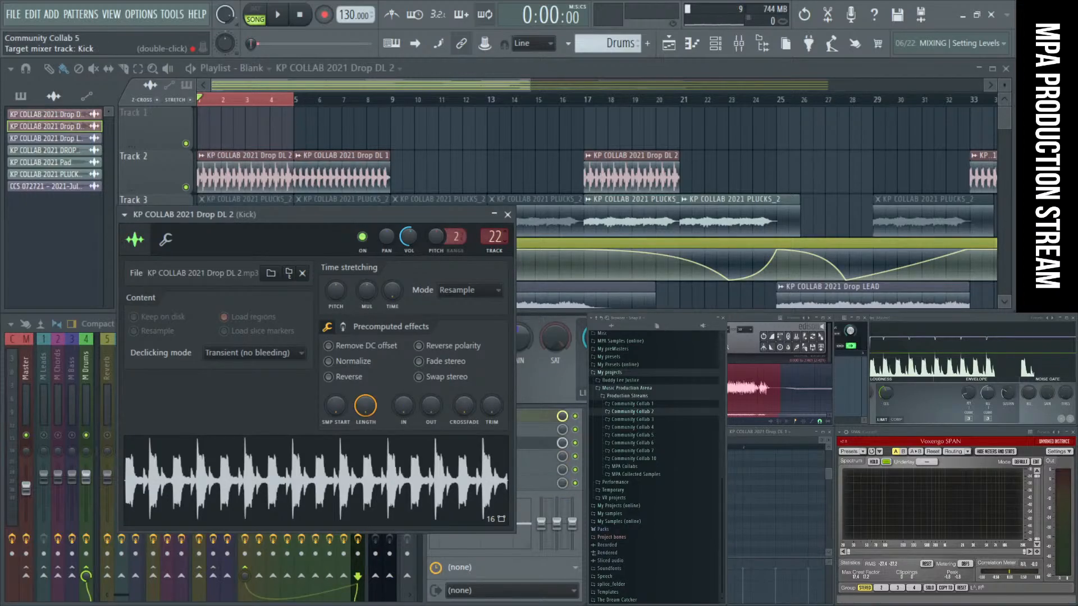
click(507, 215)
Step: While the loop plays, set the Kick limiter's compressor threshold to about -18 dB and raise its gain
key(space)
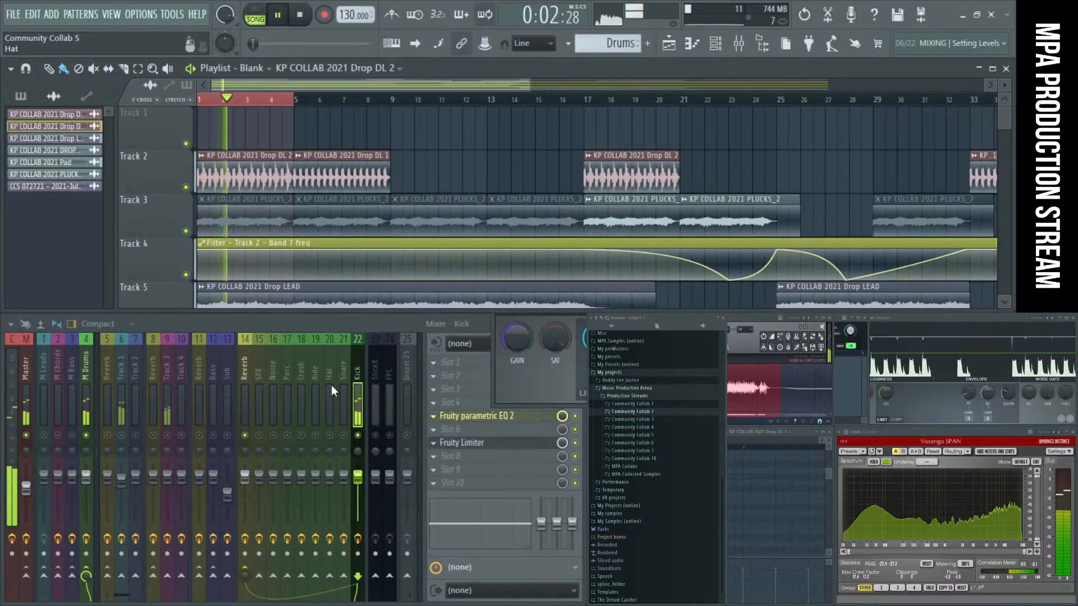
click(356, 388)
click(462, 443)
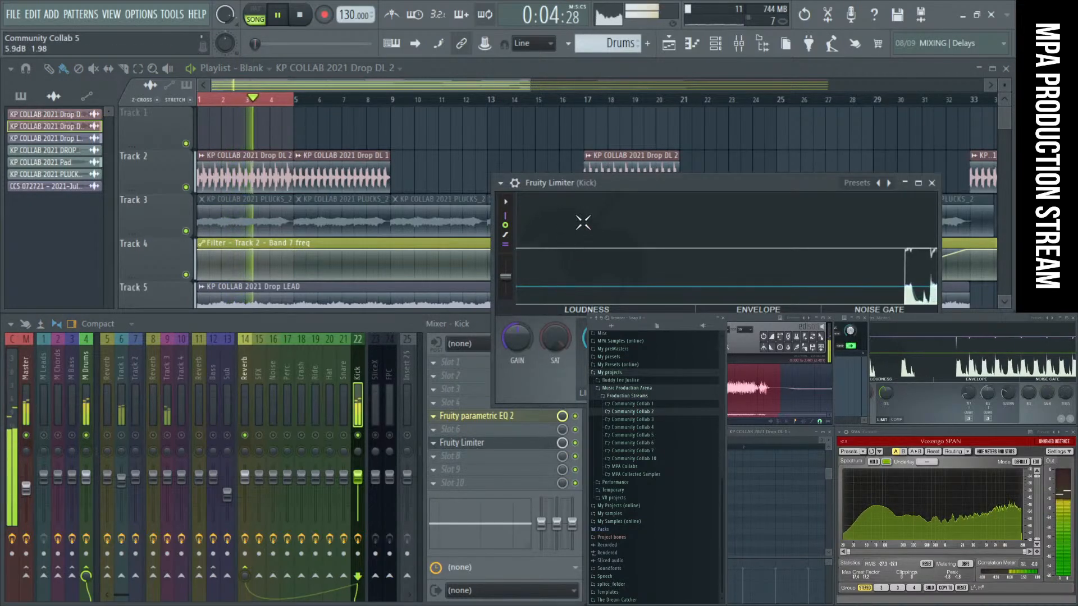
drag(659, 178, 312, 182)
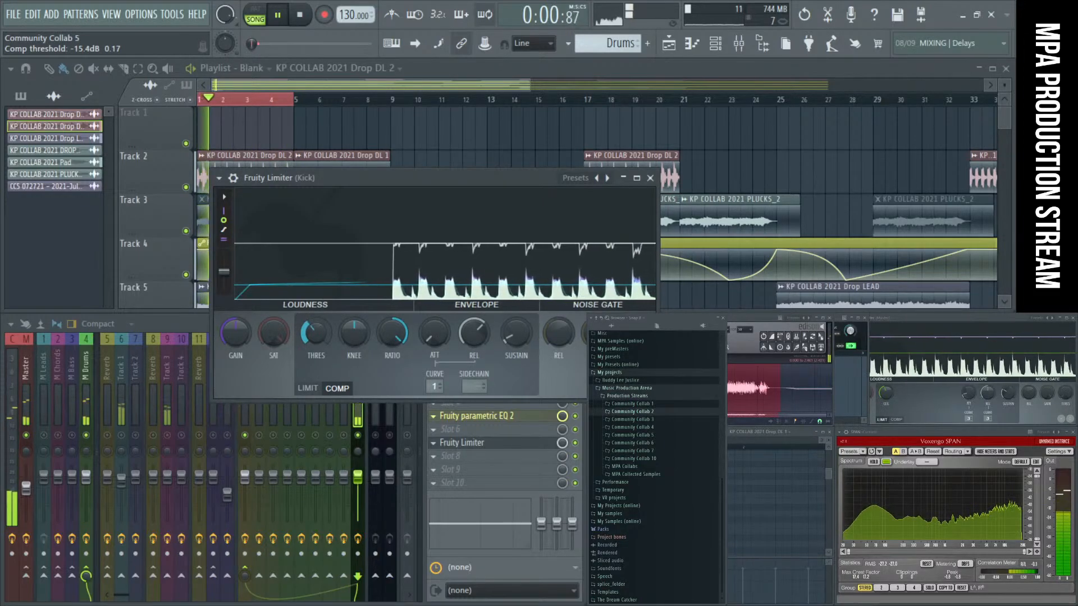
drag(316, 332, 316, 339)
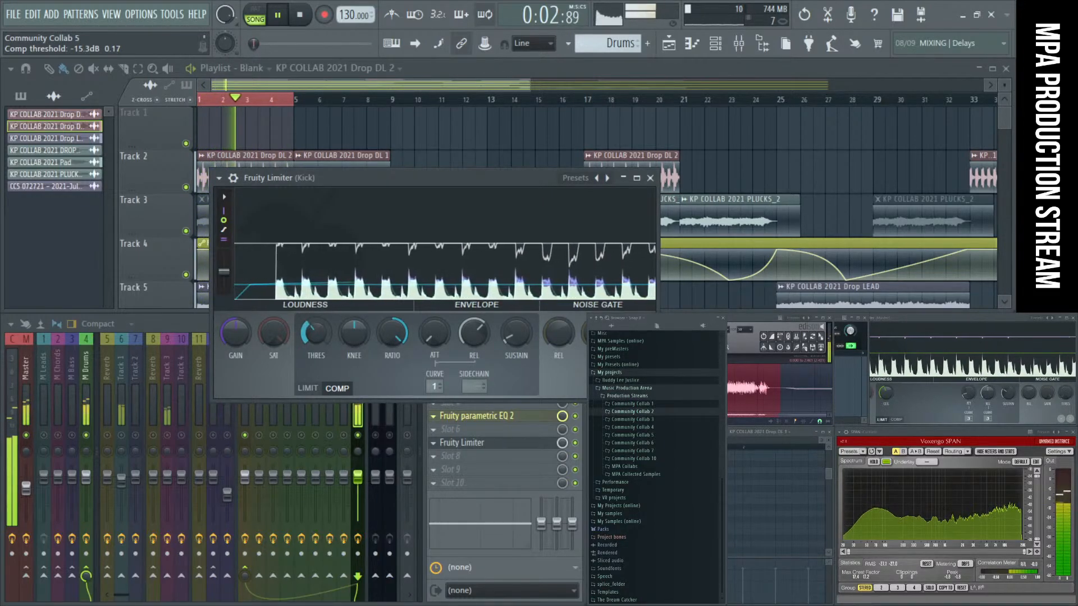
drag(235, 332, 236, 318)
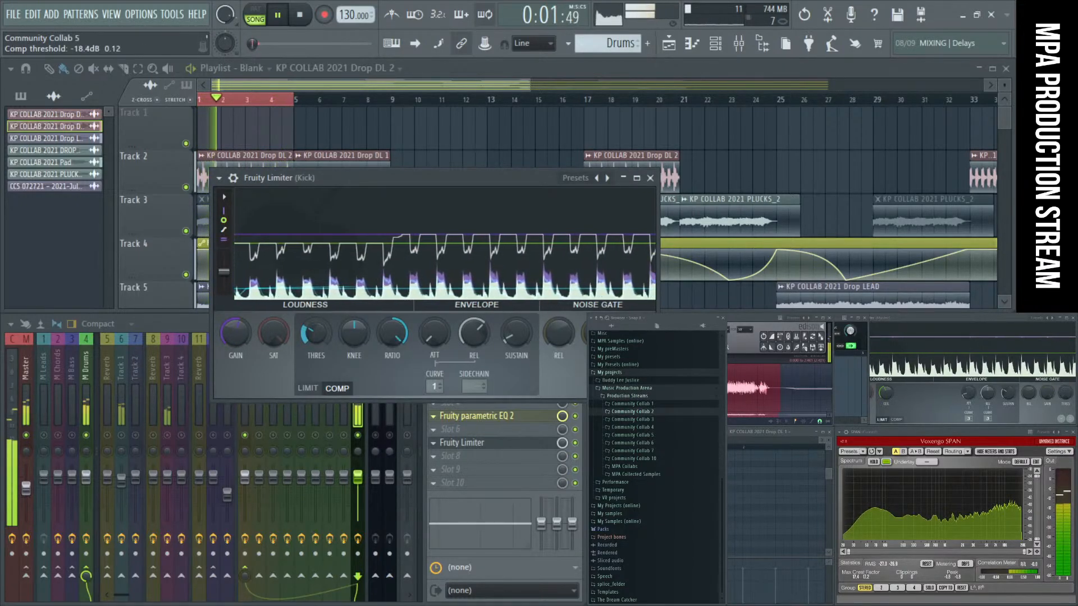
key(space)
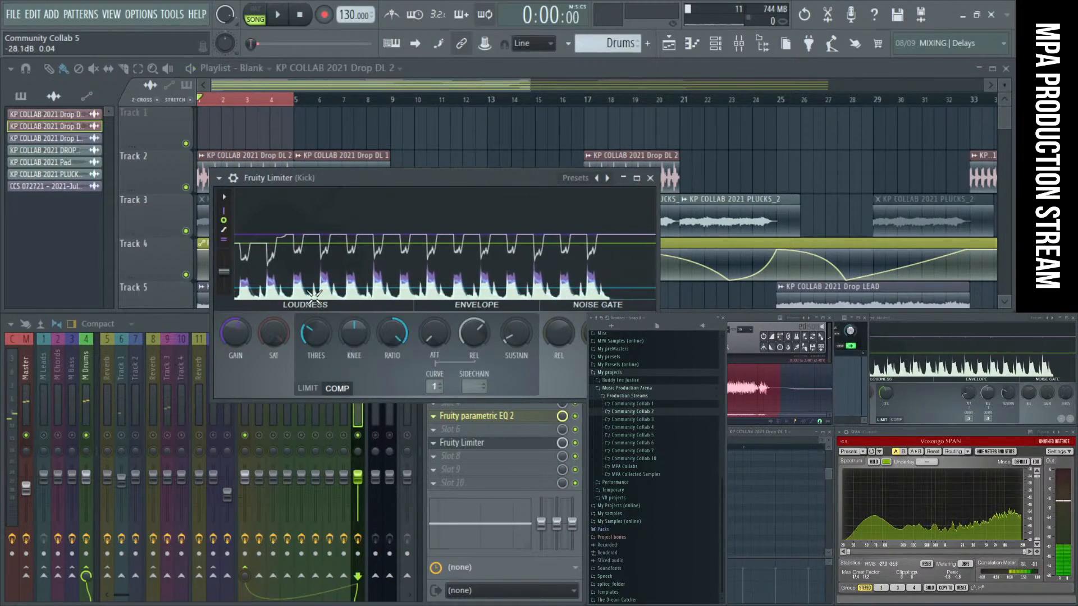
key(space)
mouse_move(316, 332)
mouse_down()
mouse_move(316, 359)
mouse_move(316, 336)
mouse_up()
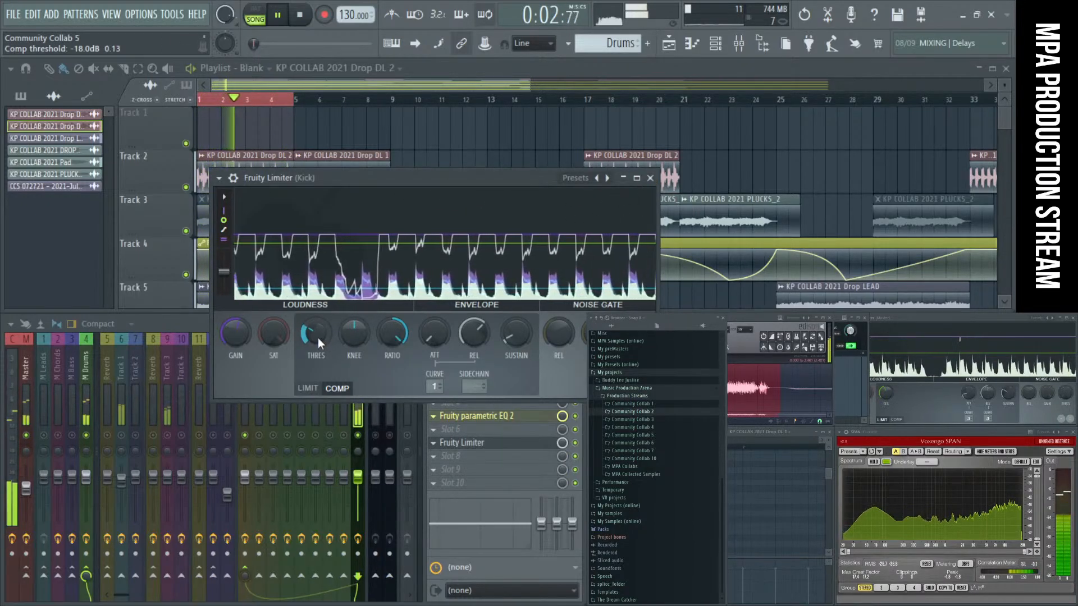
Step: Close the limiter, swap the opening clips so Drop DL 1 is at bar 1 and Drop DL 2 at bar 5, and audition the loop
click(650, 178)
key(space)
drag(235, 168, 397, 167)
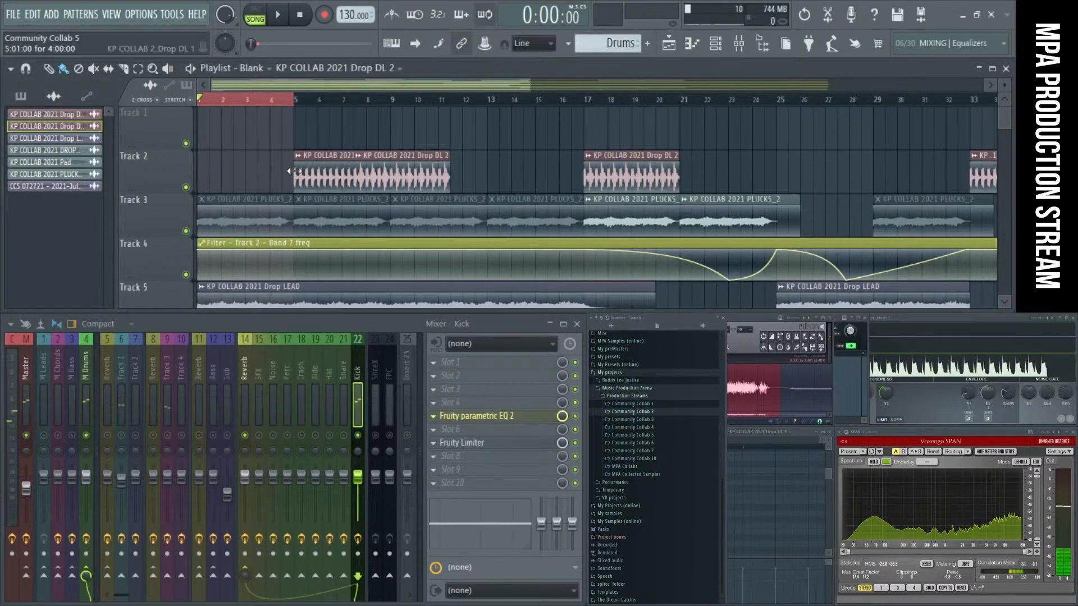
drag(306, 173, 146, 157)
drag(419, 184, 359, 185)
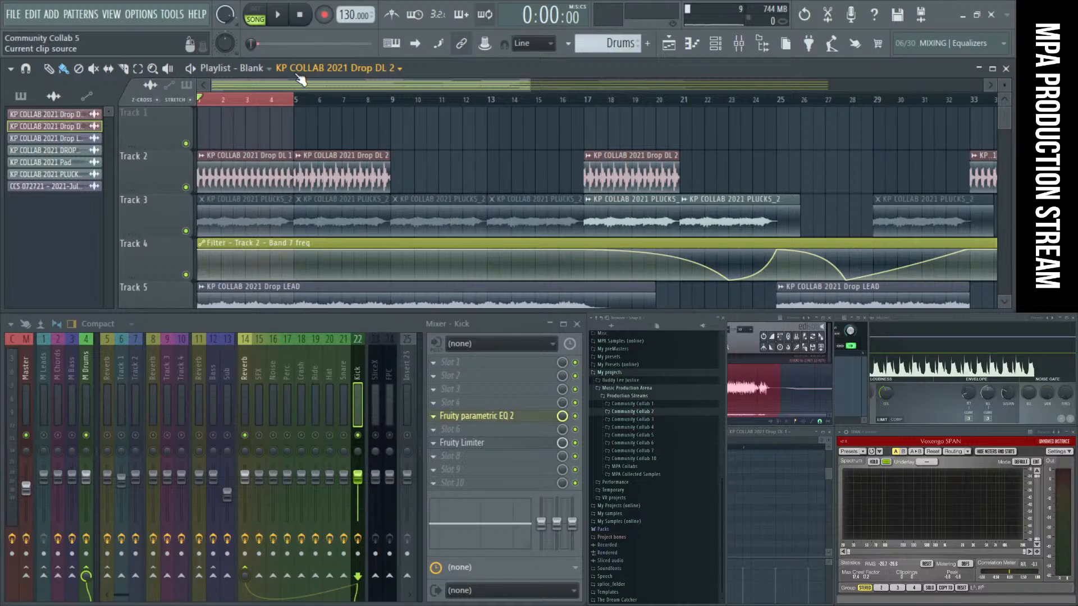
click(283, 16)
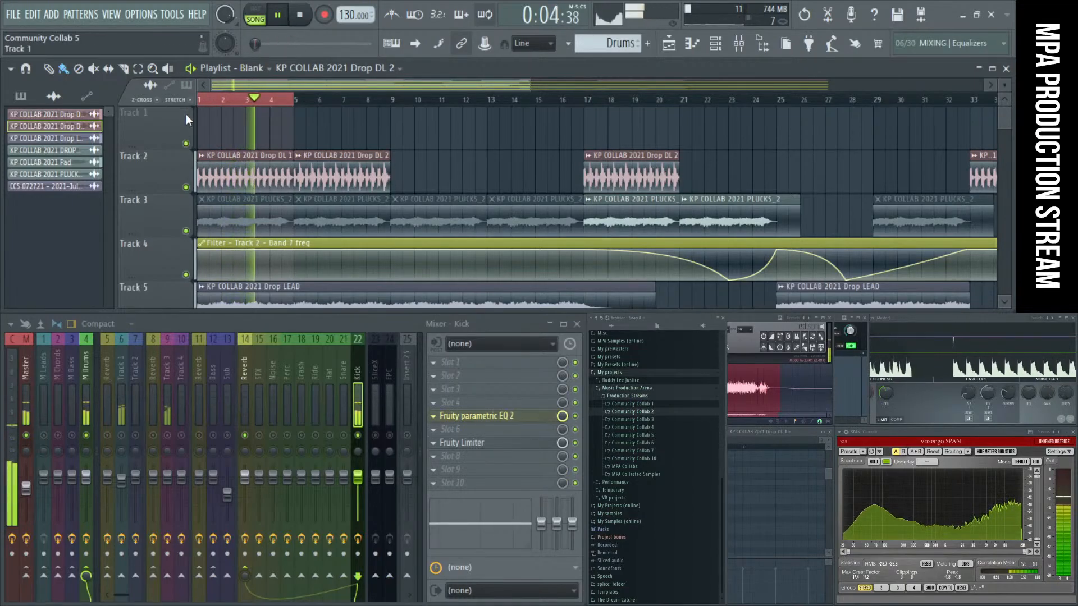
key(space)
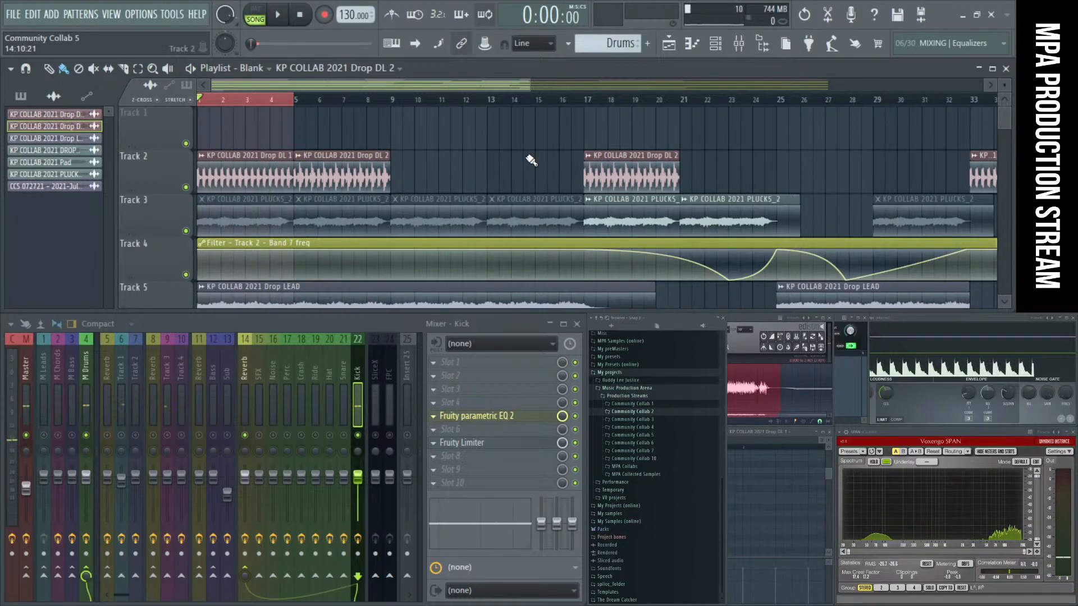
Step: Copy the channel name of the Drop DL 1 clip at bar 1 without renaming it
click(240, 161)
key(F2)
key(ctrl+c)
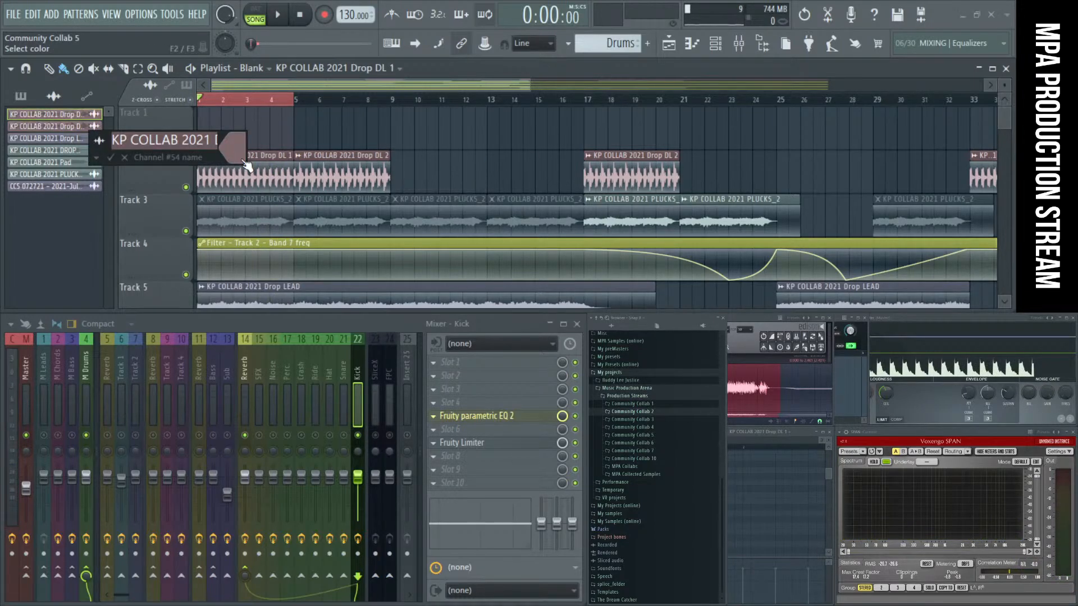
key(Escape)
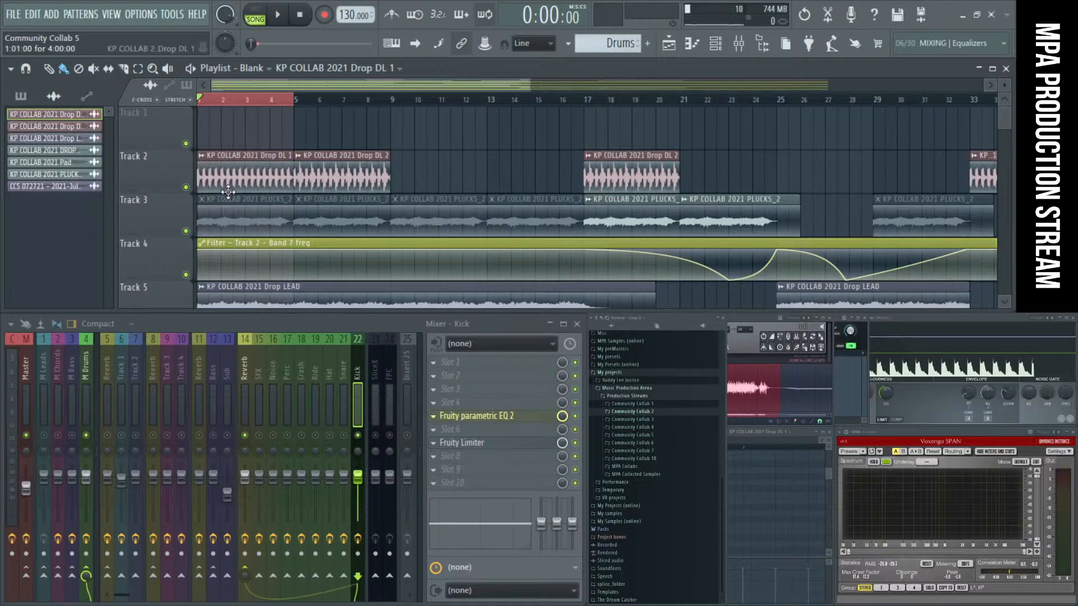
Step: Start a WAV export and choose MPA Samples (online) > Community Collab Packs > Season 1 > Collab 5 Pack (season1) as its folder
key(ctrl+r)
scroll(87, 205, up, 3)
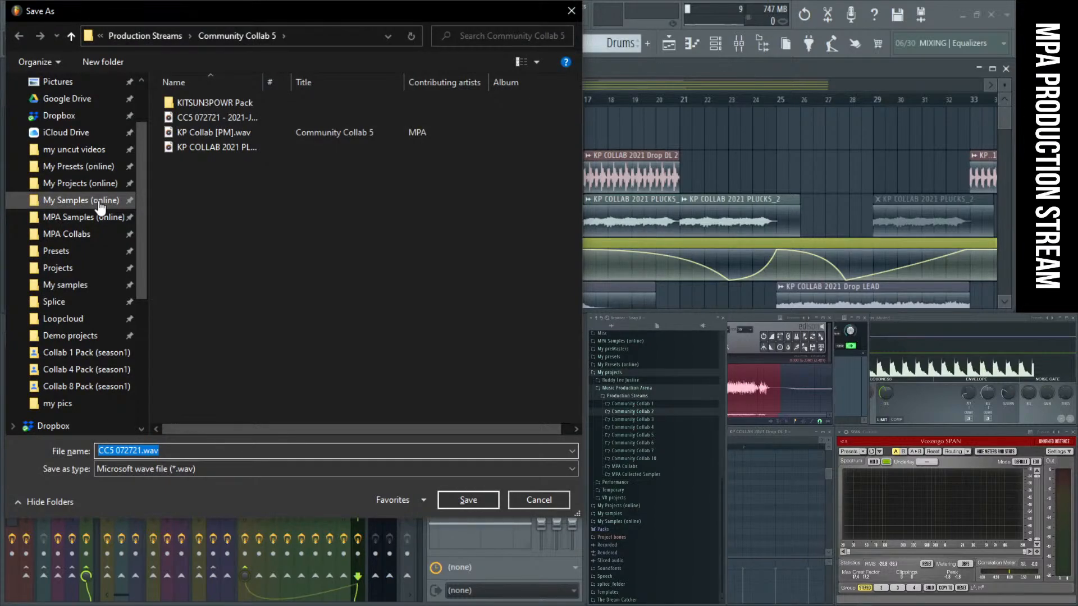
click(98, 218)
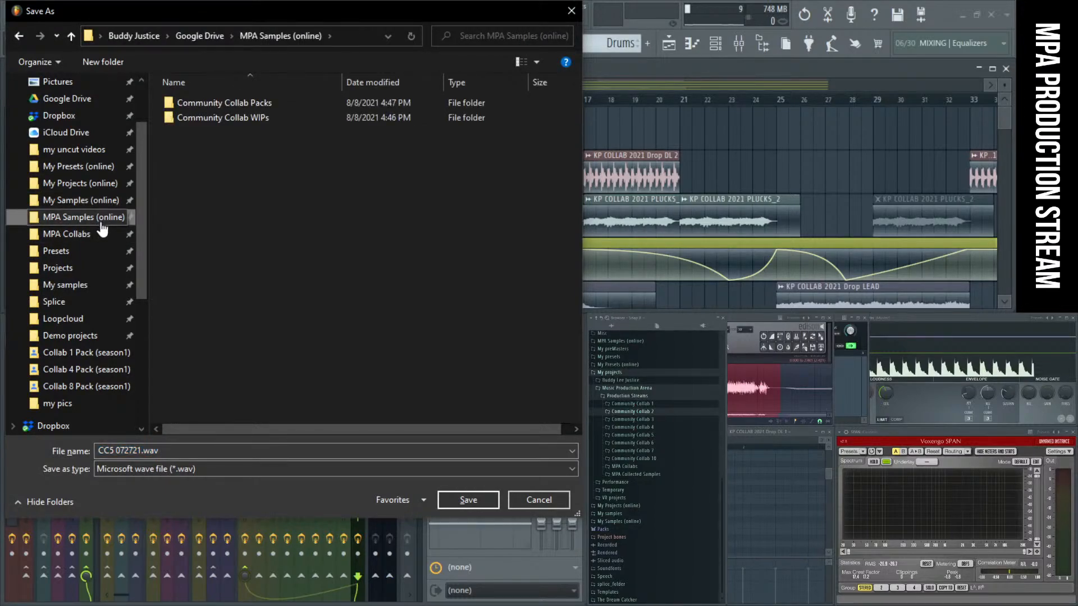
double_click(221, 105)
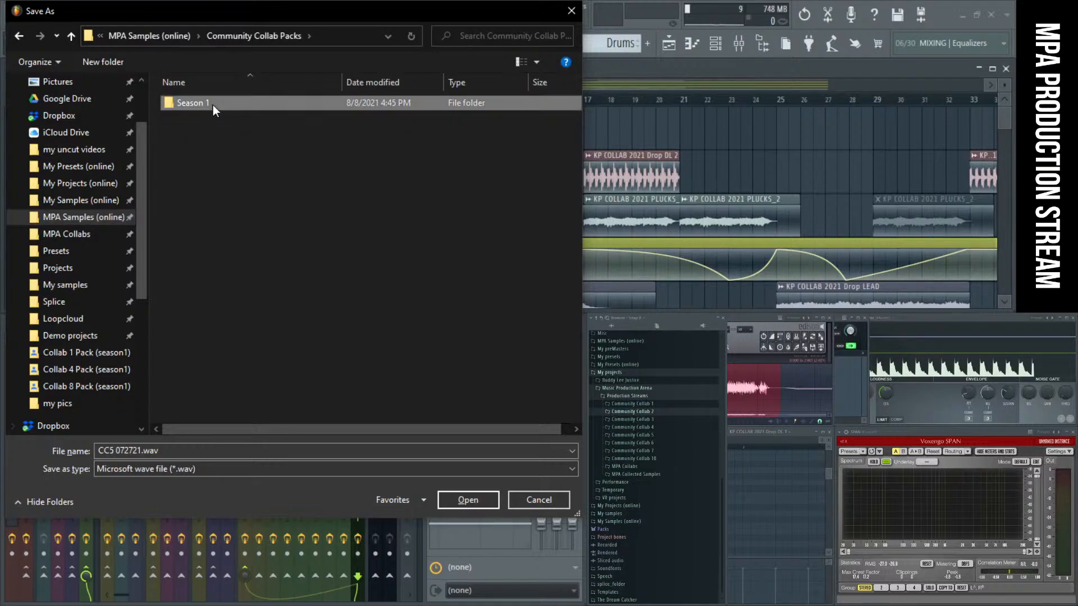
double_click(213, 105)
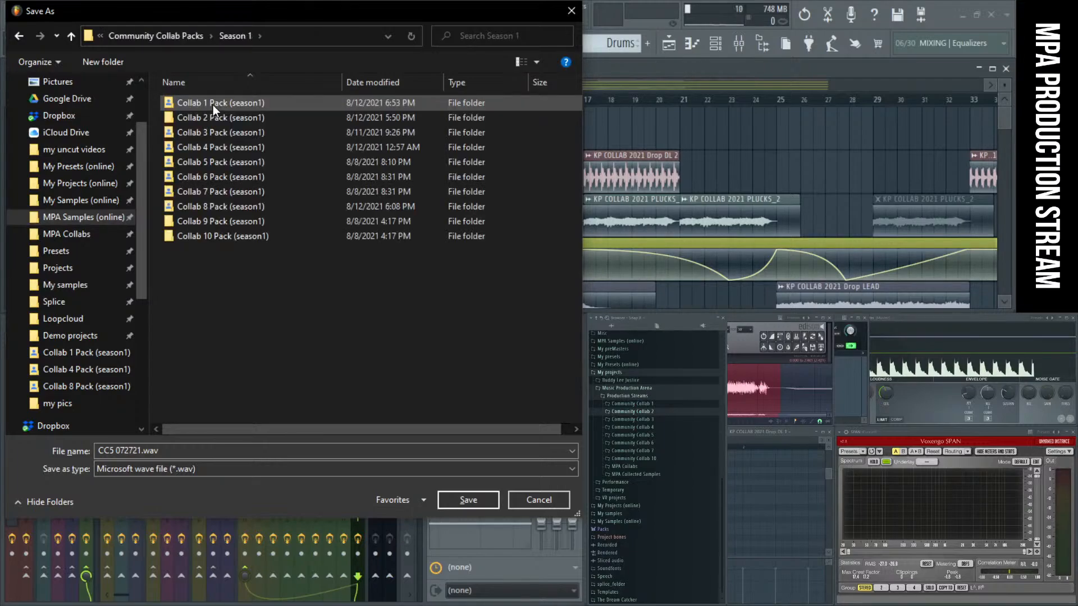
double_click(237, 163)
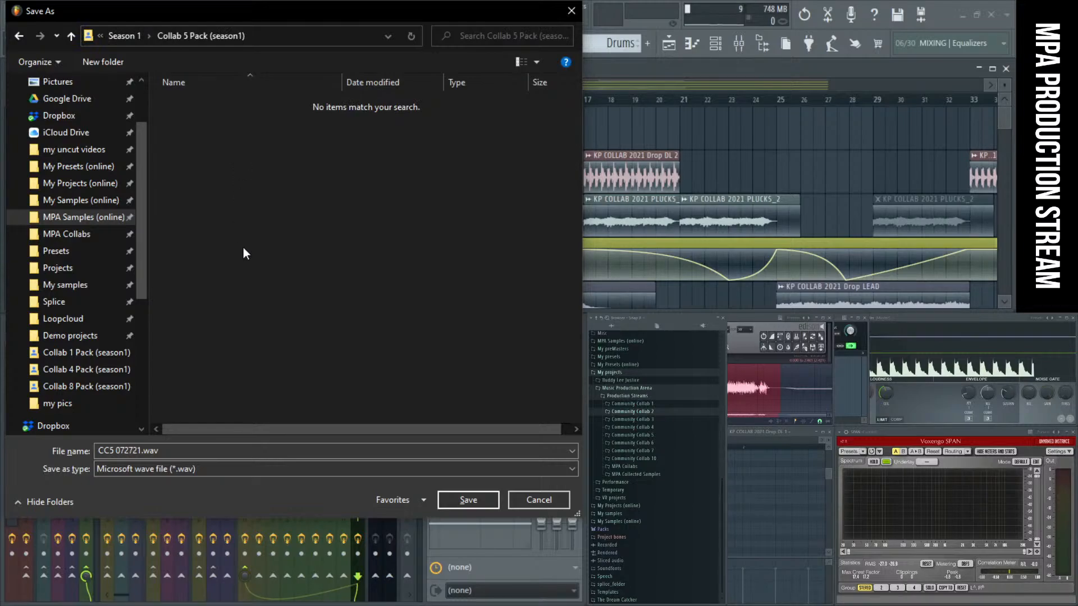
Step: Name the export file KITSUN3POWR COLLAB 2021 Drop DL 1 G130821, using the copied channel name
click(213, 449)
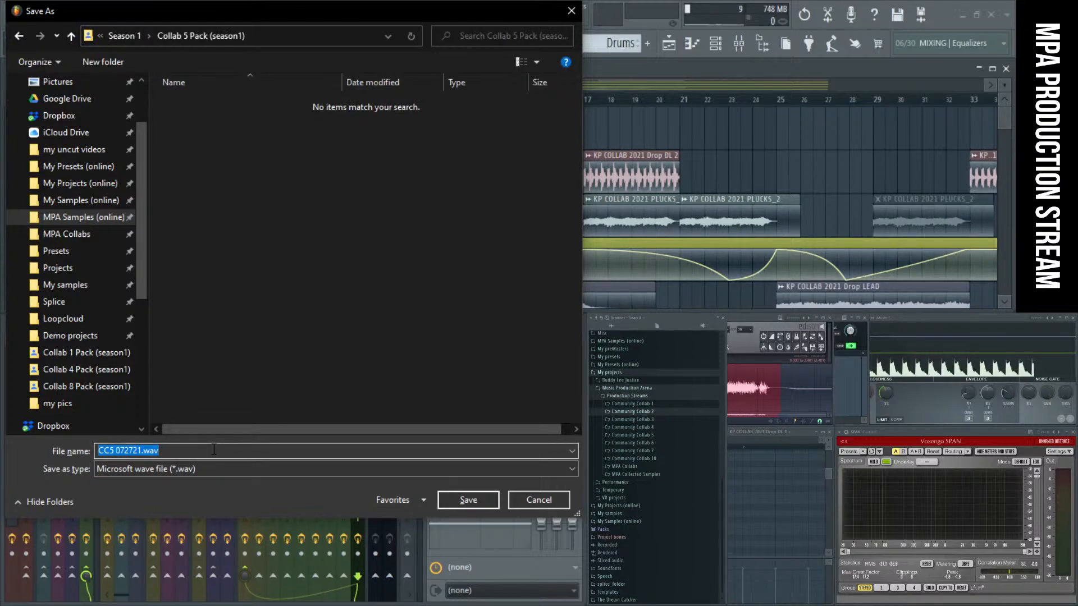
key(BackSpace)
key(ctrl+v)
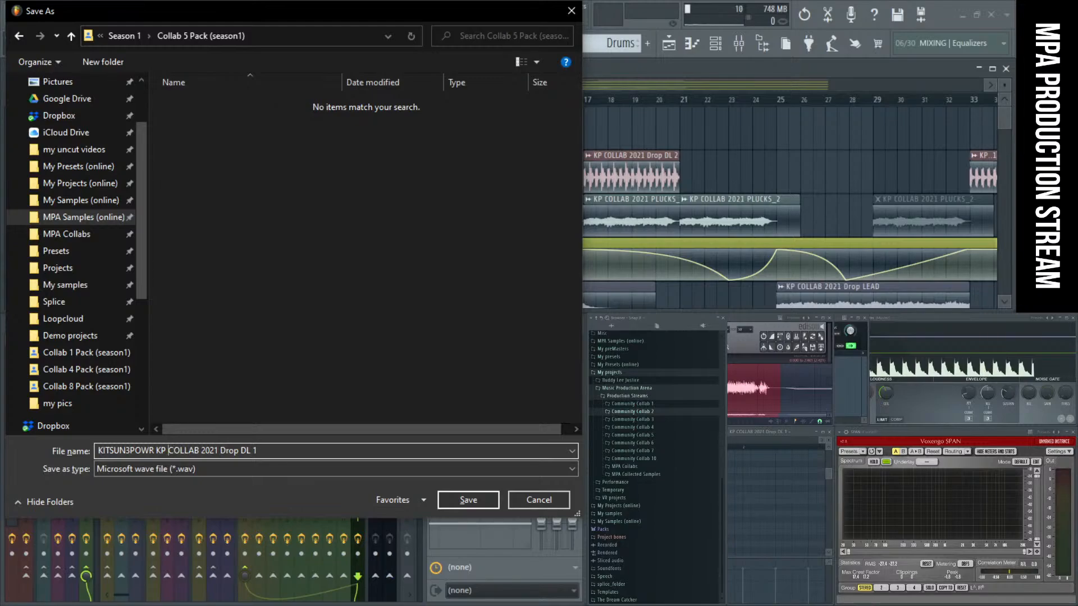
key(BackSpace)
key(BackSpace)
key(BackSpace)
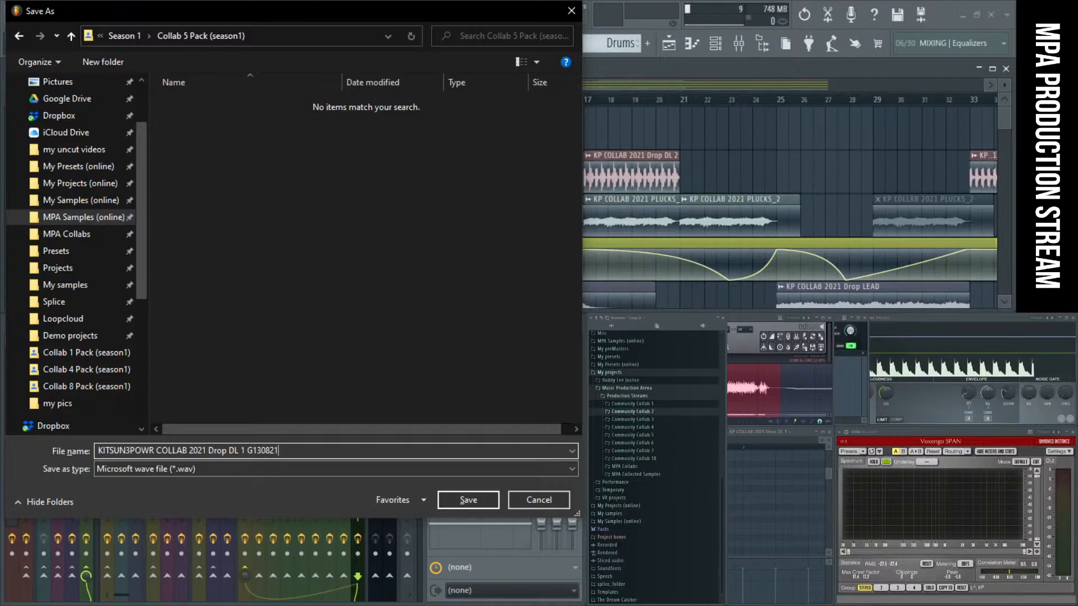
Step: Confirm the file name and render the four-bar song selection as a 16Bit int stereo WAV
key(Return)
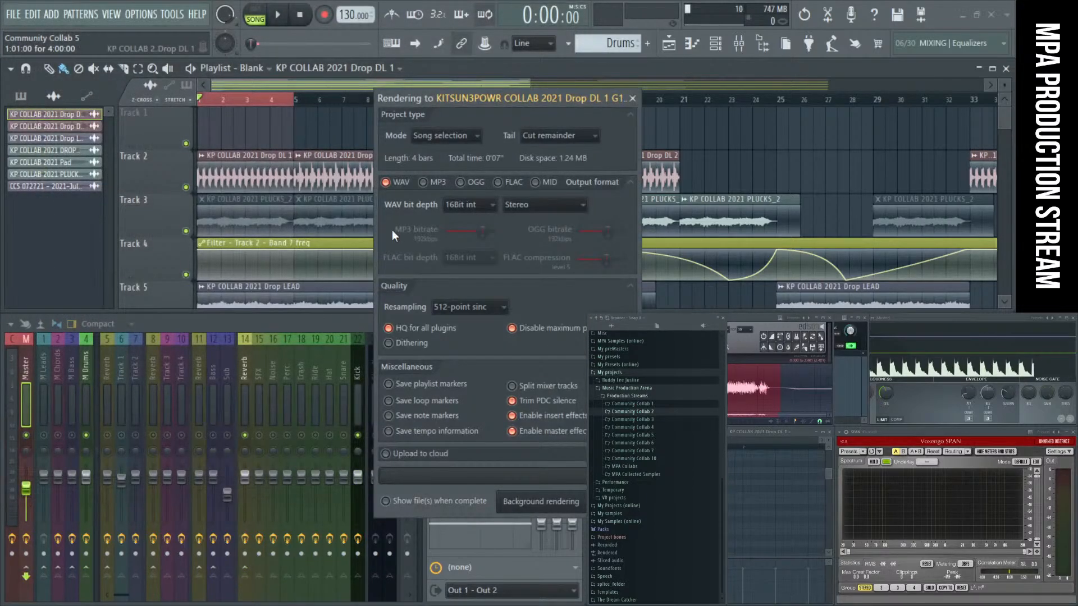
drag(486, 99, 430, 95)
click(559, 496)
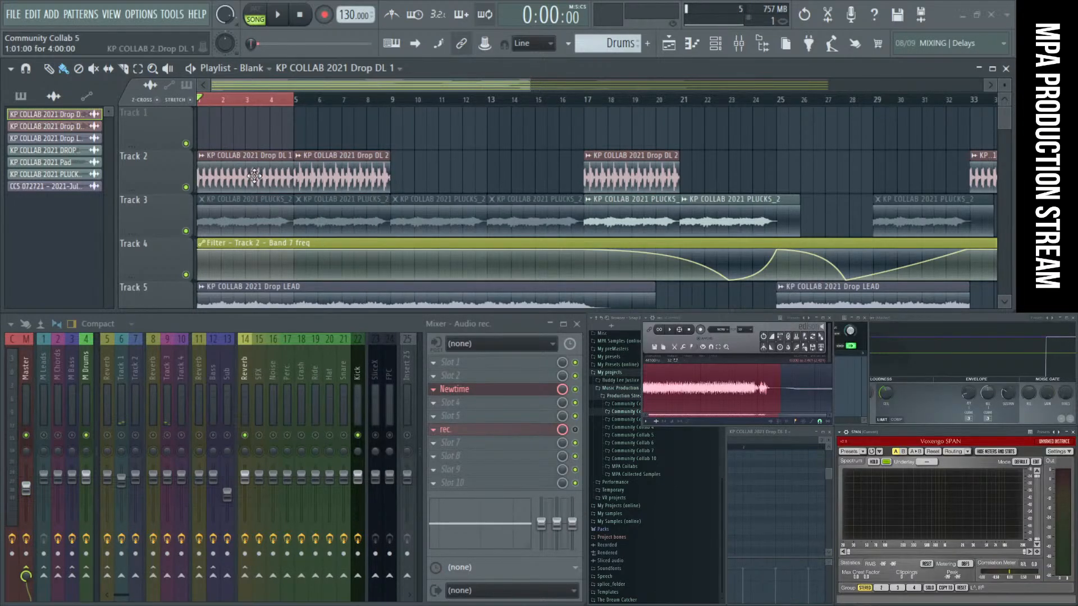
Step: Move the Track 2 Drop DL 1 clip to about bar 9 and Drop DL 2 to bar 1, and play the four-bar loop
drag(251, 166, 455, 167)
drag(370, 165, 273, 166)
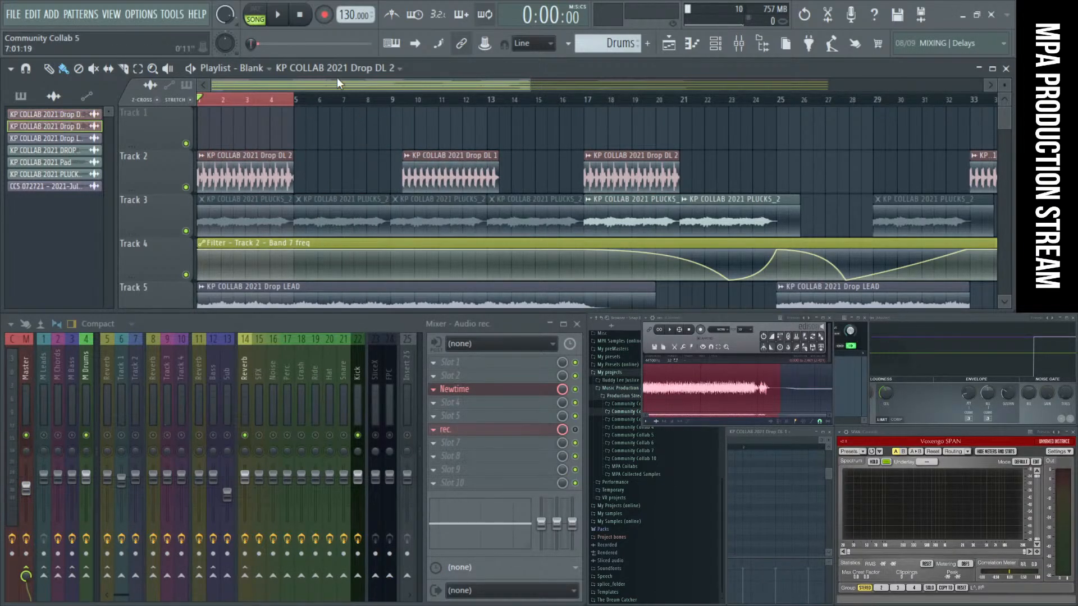
key(space)
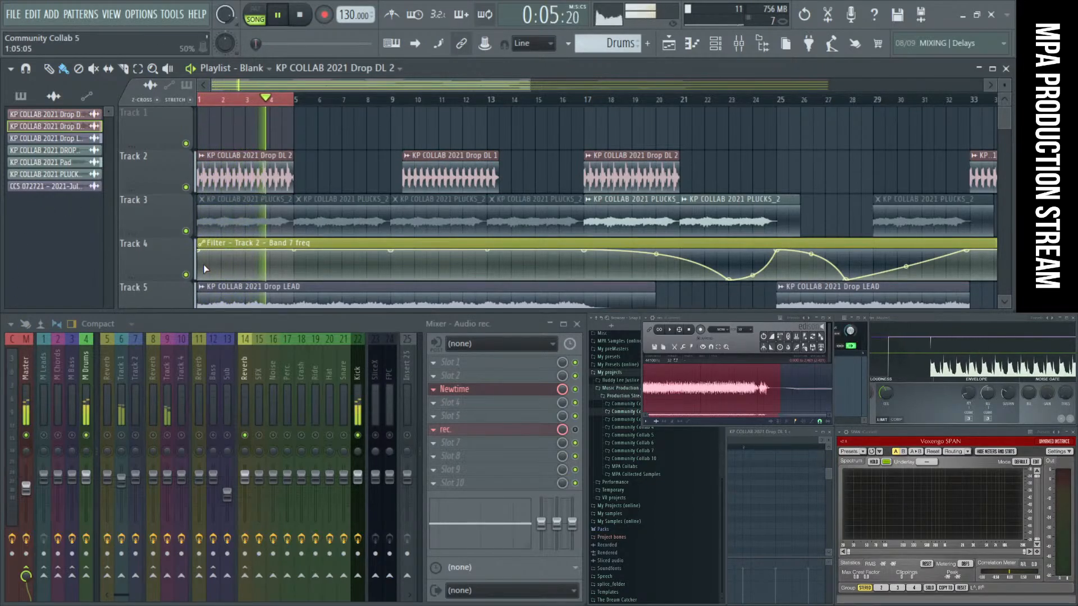
key(space)
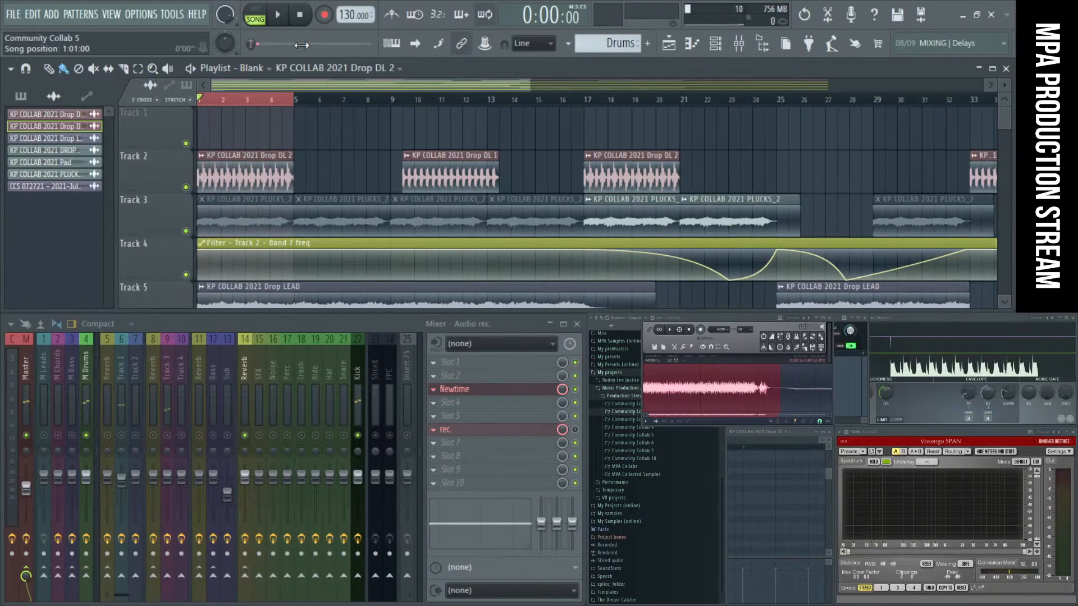
Step: Start a WAV export and choose MPA Samples (online) > Community Collab Packs > Season 1 > Collab 5 Pack (season1) as its folder
key(ctrl+r)
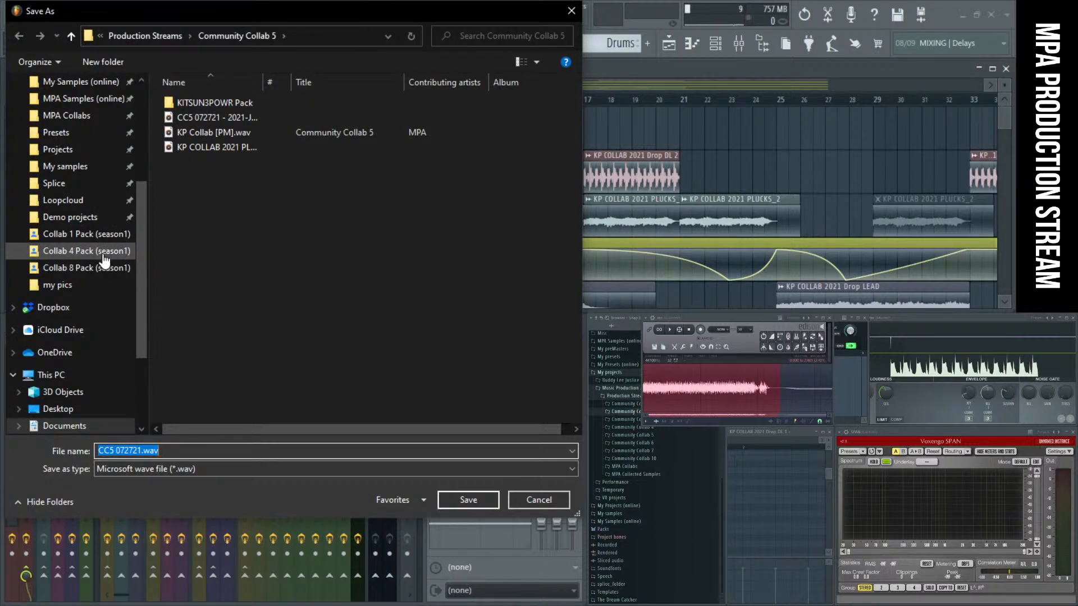
scroll(100, 258, up, 2)
click(101, 168)
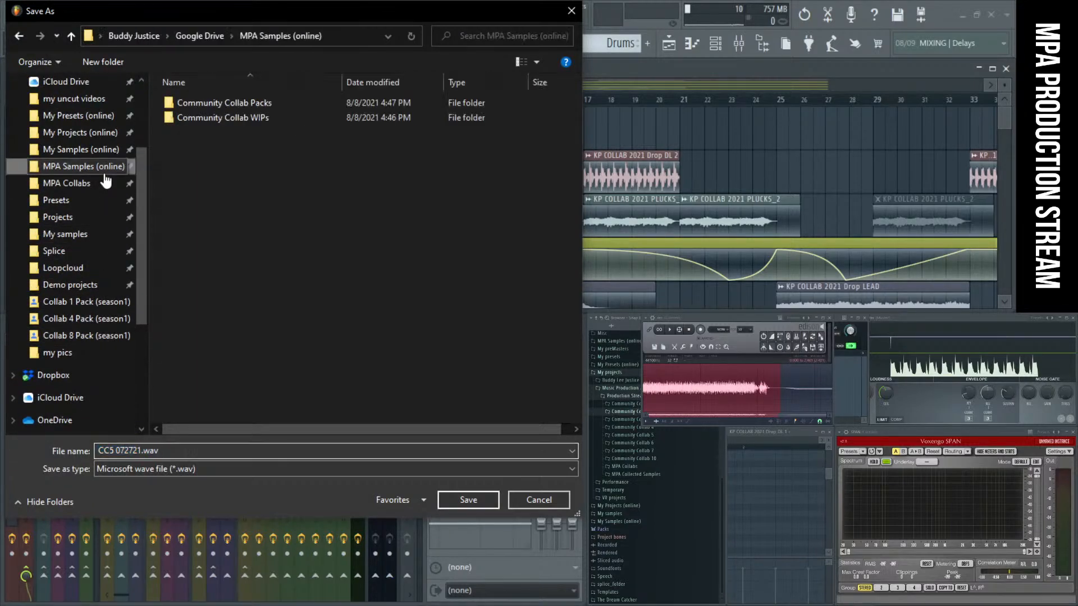
double_click(227, 102)
double_click(199, 103)
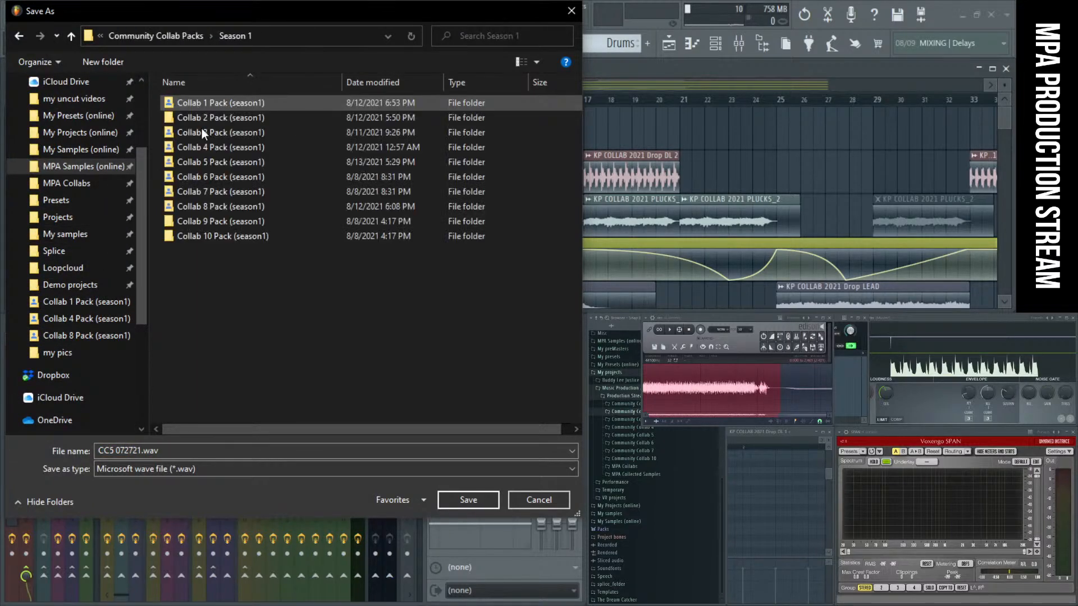
double_click(230, 164)
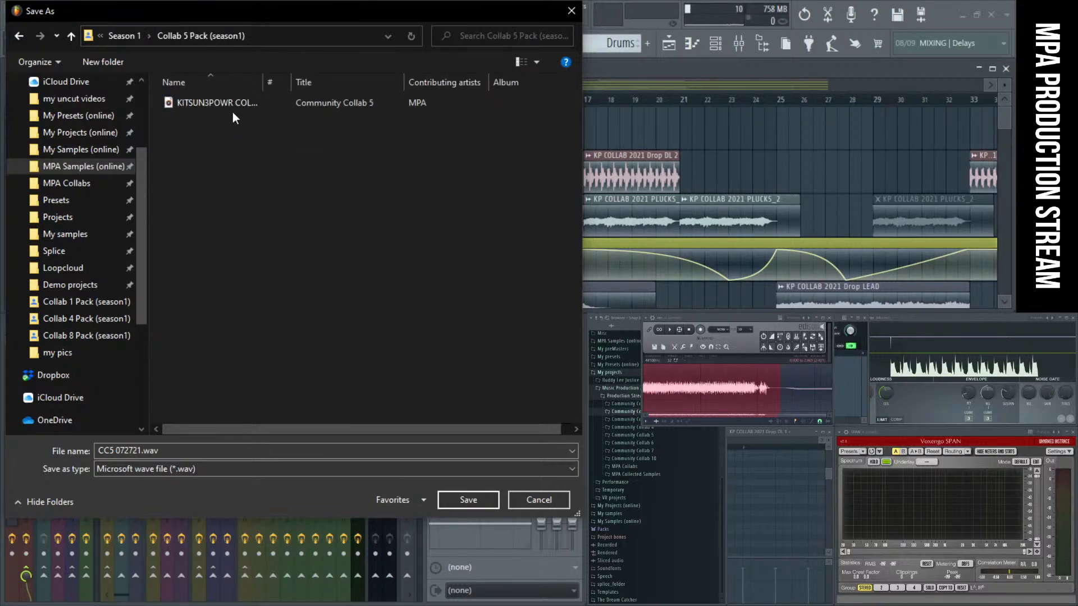
Step: Name the export KITSUN3POWR COLLAB 2021 Drop DL 2 G130821, based on the existing Drop DL 1 file's name, and render it
drag(260, 83, 393, 94)
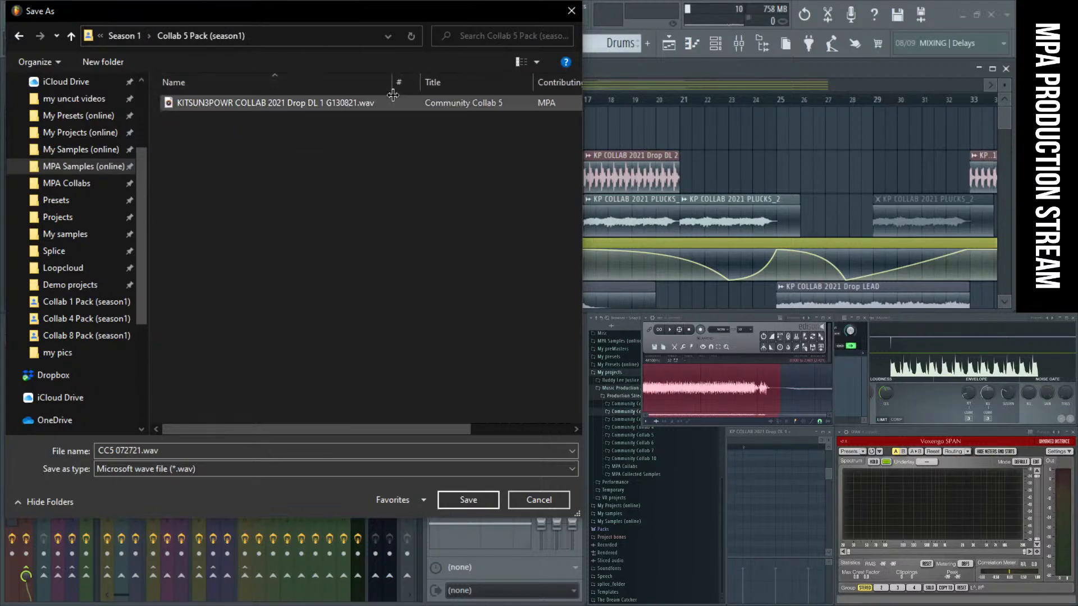
click(291, 104)
click(244, 450)
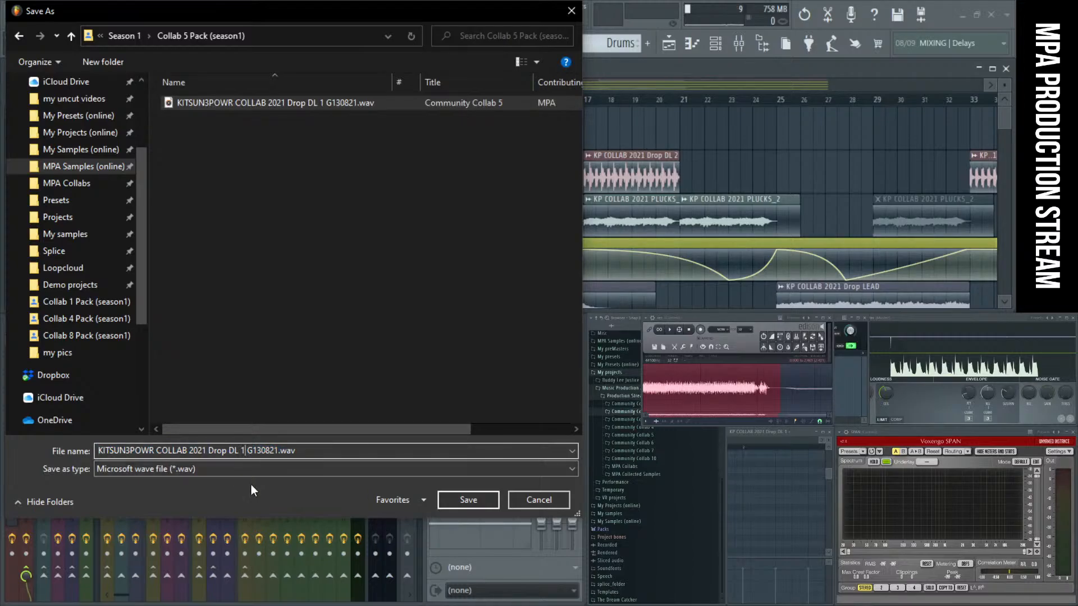
key(BackSpace)
text(2)
key(Return)
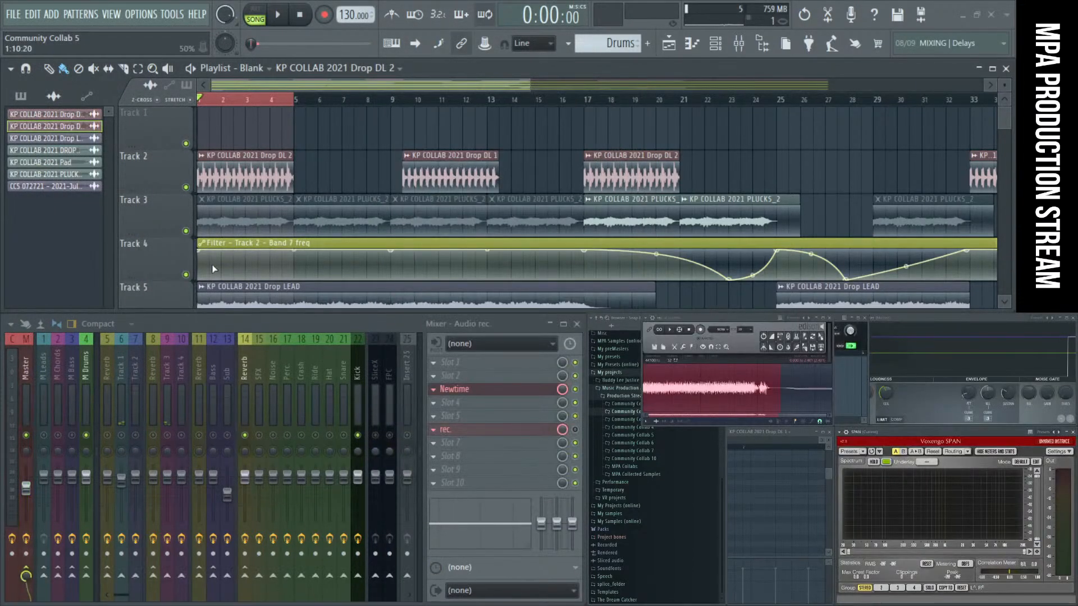
Step: Audition the Drop DL 1 and Drop DL 2 clips along Track 2 in solo to check for further drum loop variations
scroll(331, 187, down, 3)
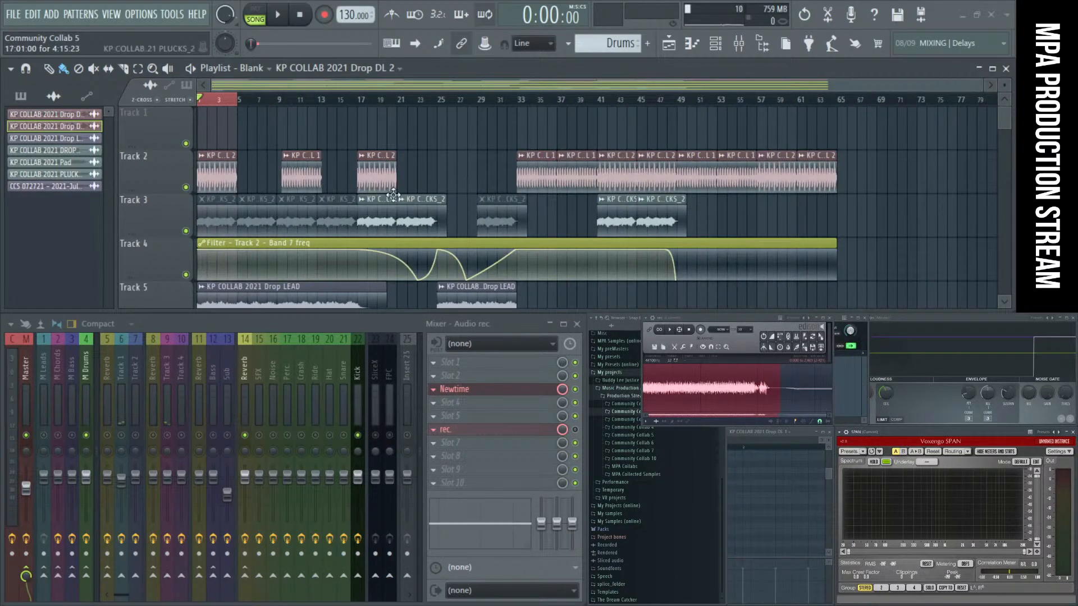
scroll(603, 194, up, 3)
alt+right_click(632, 178)
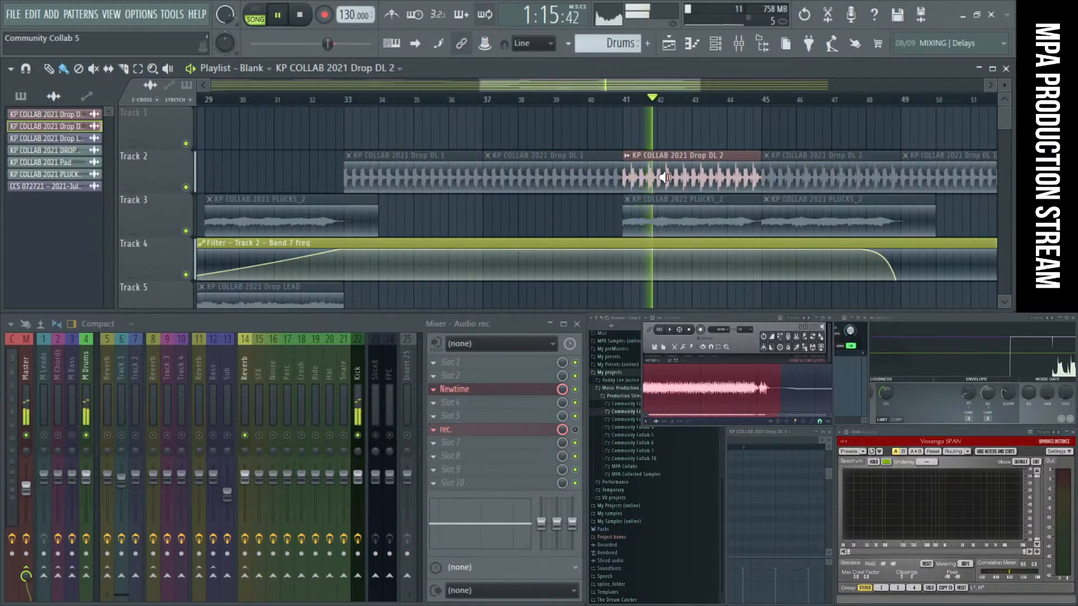
alt+right_click(542, 175)
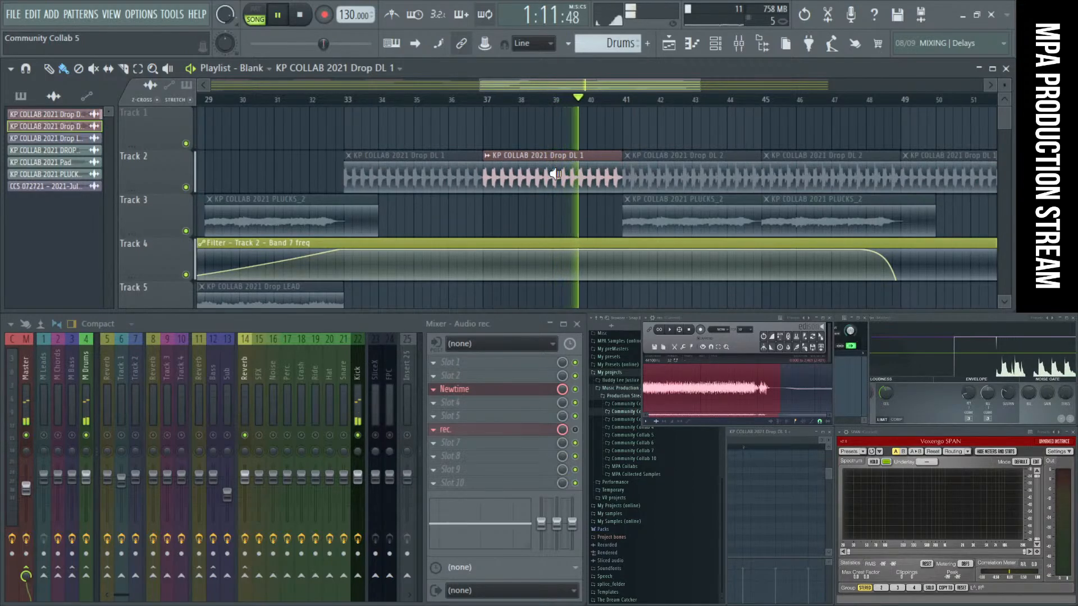
alt+right_click(406, 178)
scroll(414, 180, down, 3)
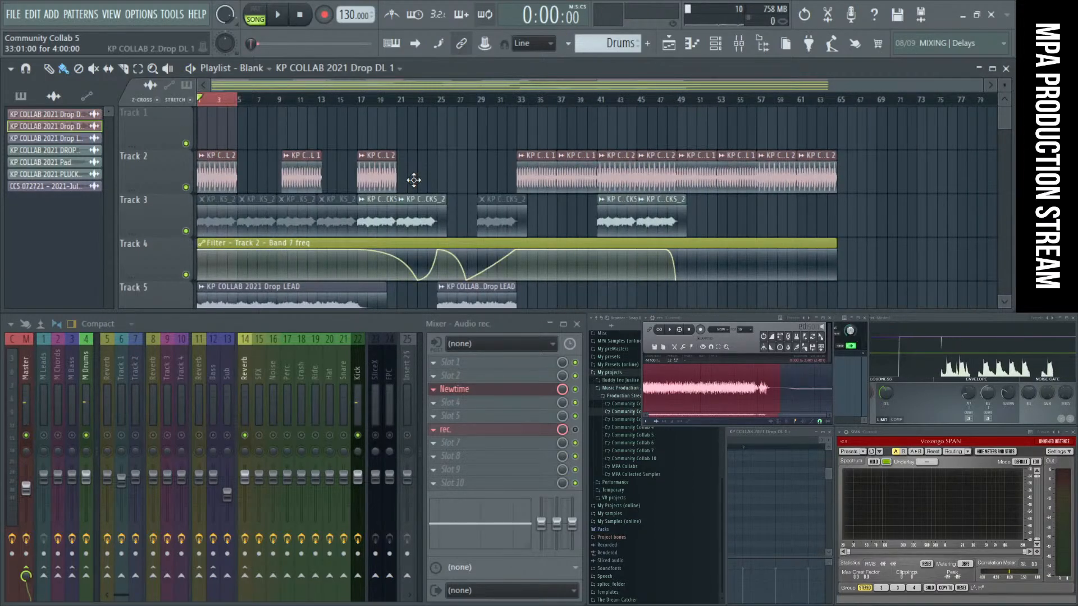
alt+right_click(208, 172)
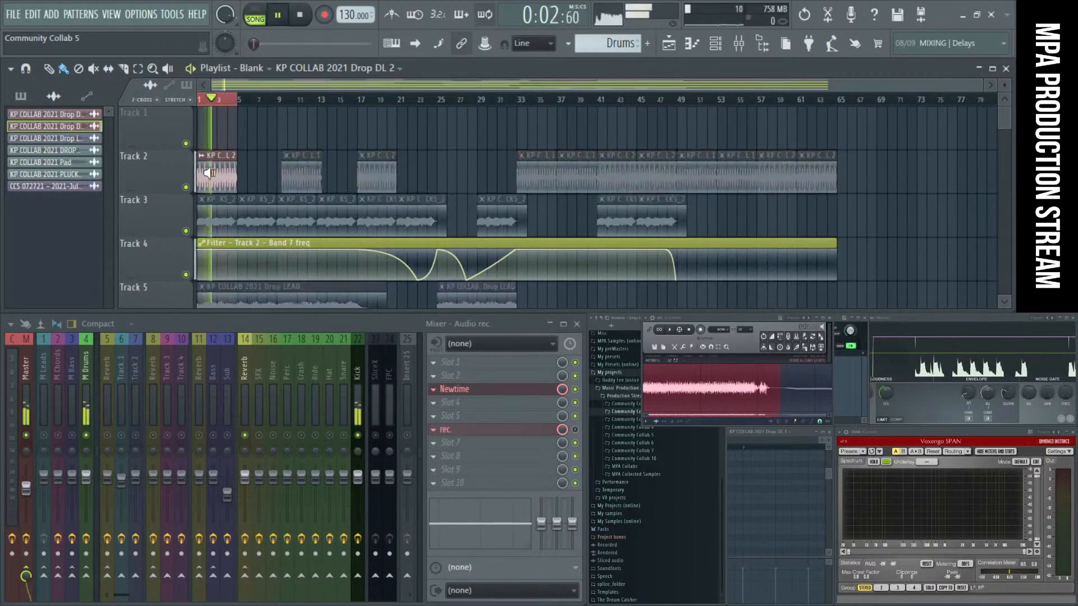
alt+right_click(281, 178)
alt+right_click(381, 173)
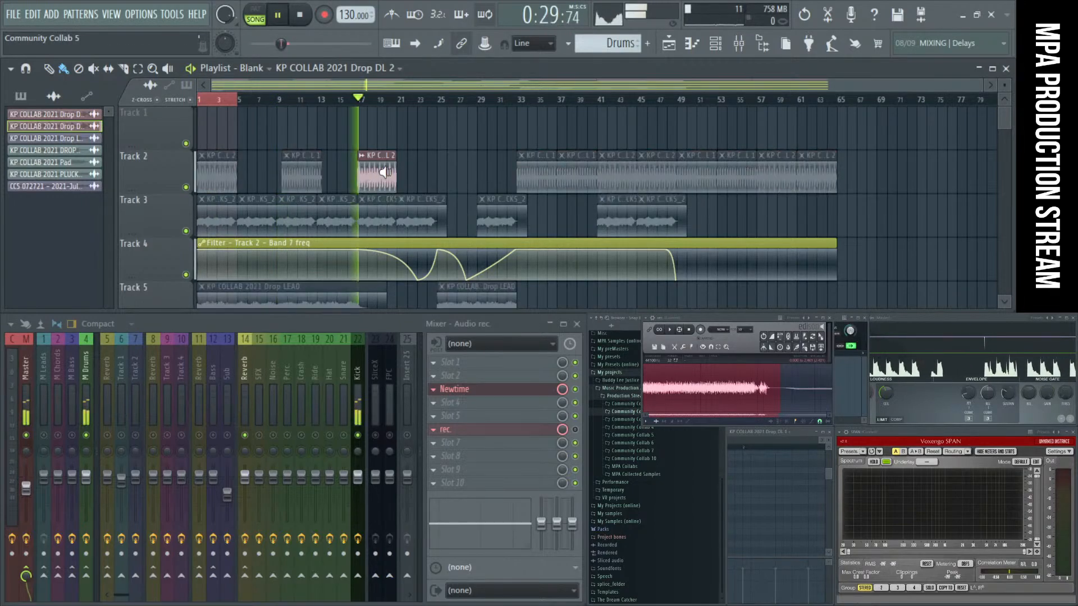
alt+right_click(536, 172)
alt+right_click(769, 173)
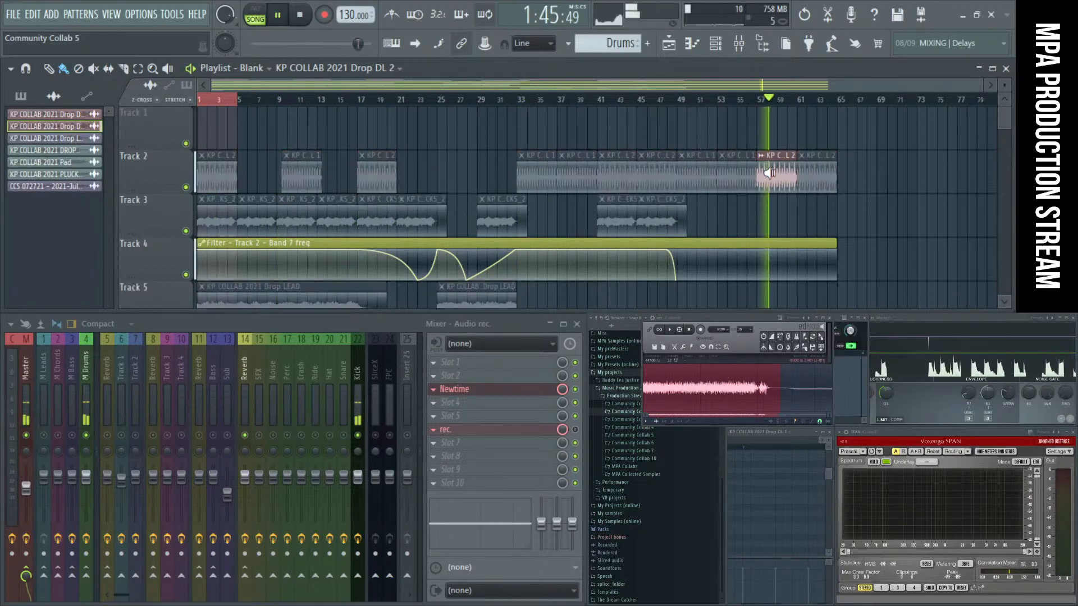
Step: Delete all drum loop clips from Track 2 and unmute the PLUCKS_2 clip at bar 1 on Track 3
drag(816, 174, 203, 181)
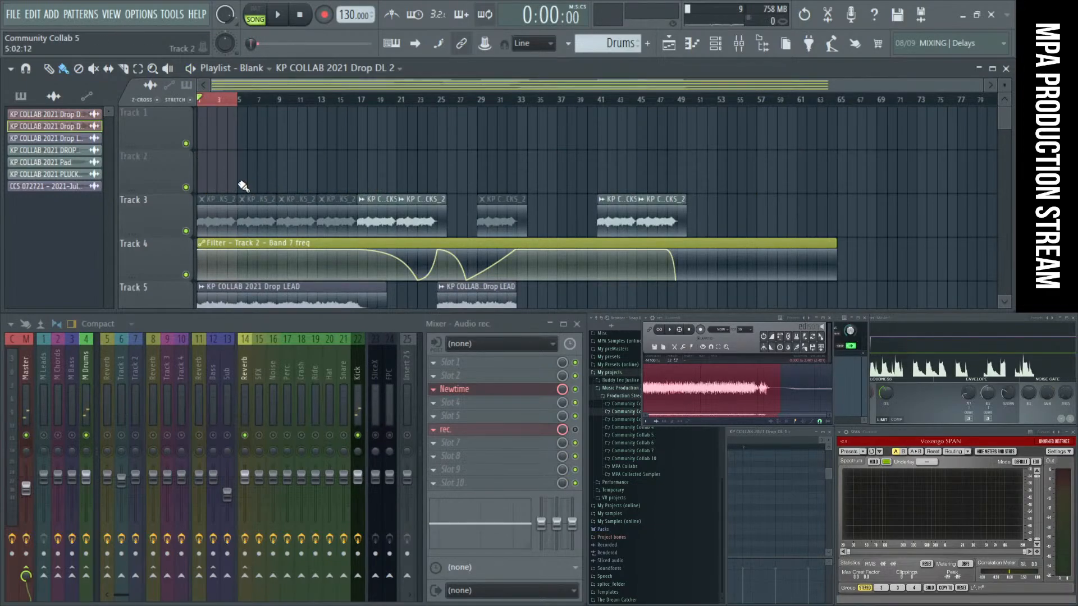
scroll(219, 212, up, 3)
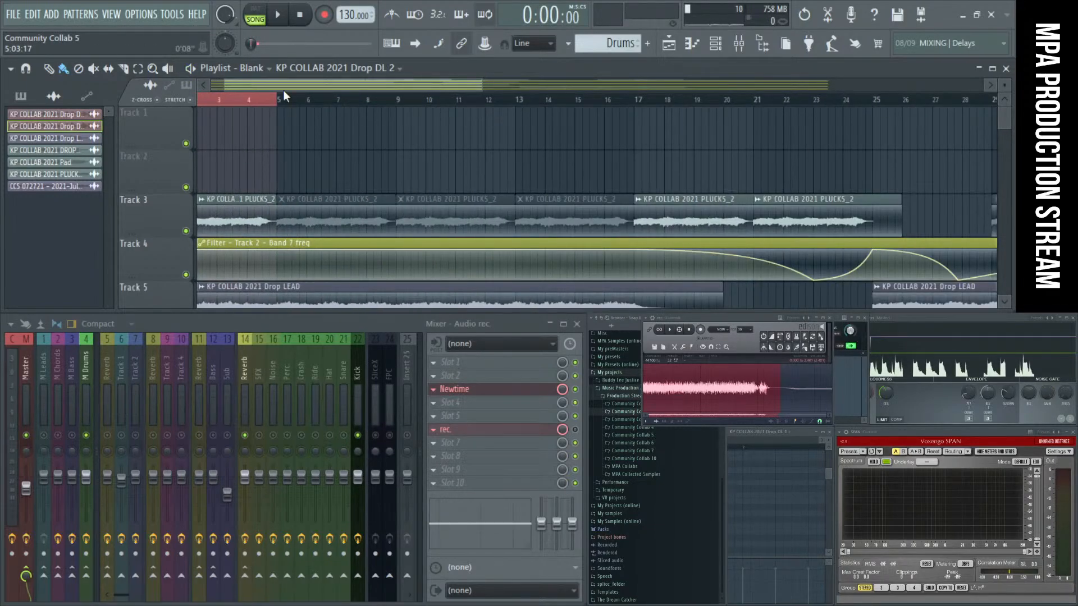
drag(281, 87, 241, 89)
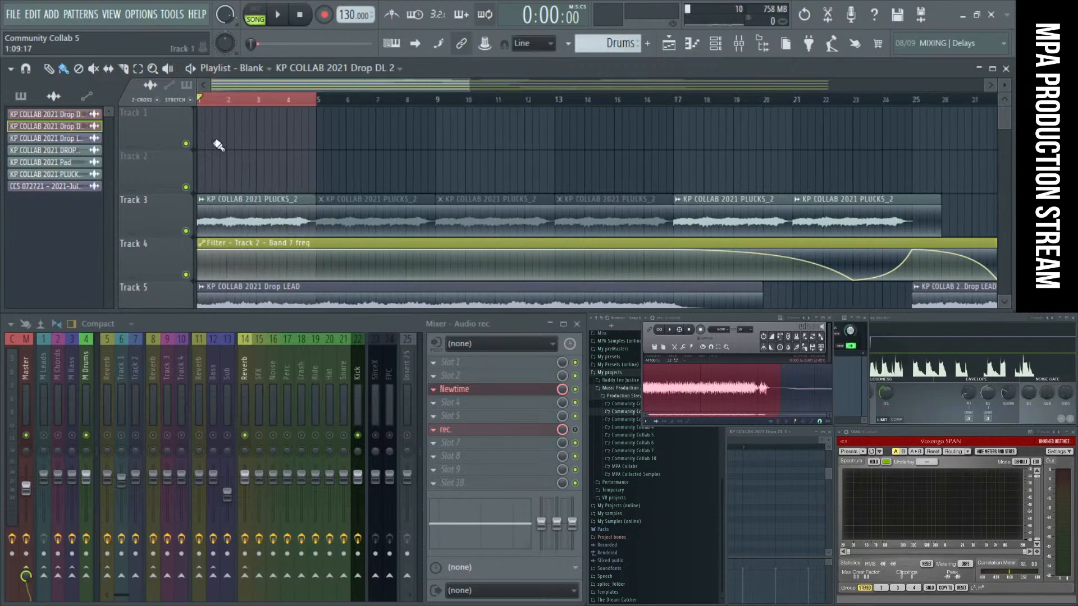
Step: Check the channel settings of the bar 1 PLUCKS_2 clip and listen to its four-bar loop
double_click(239, 230)
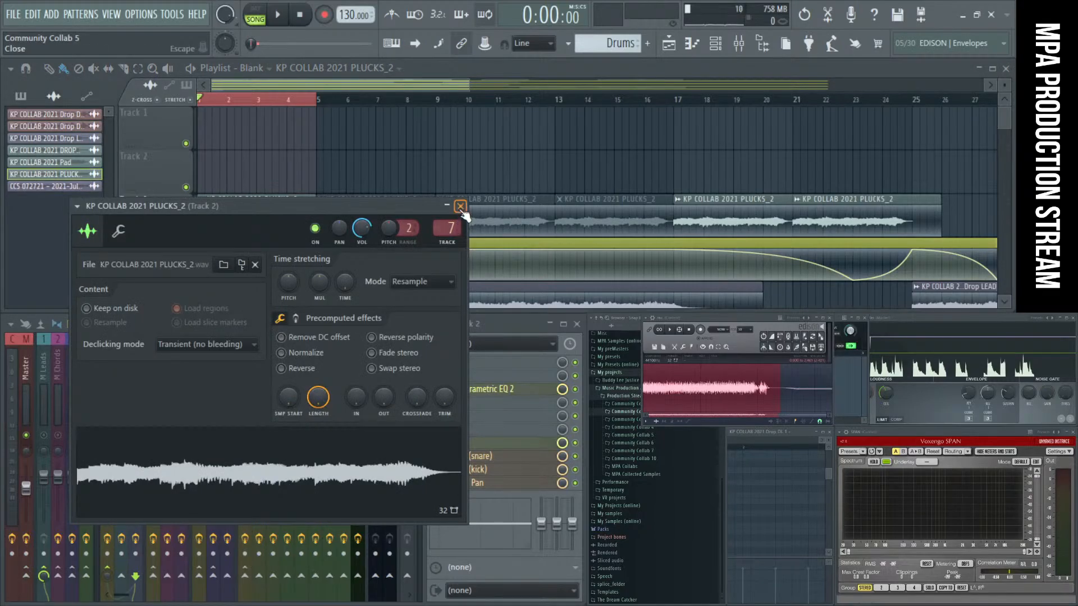
click(462, 207)
key(space)
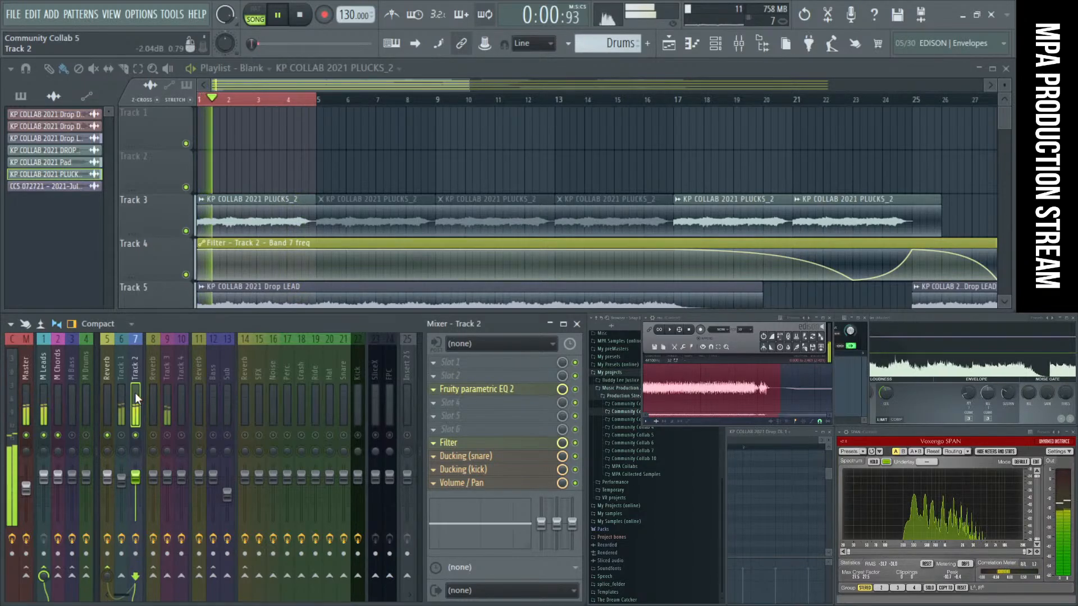
double_click(282, 224)
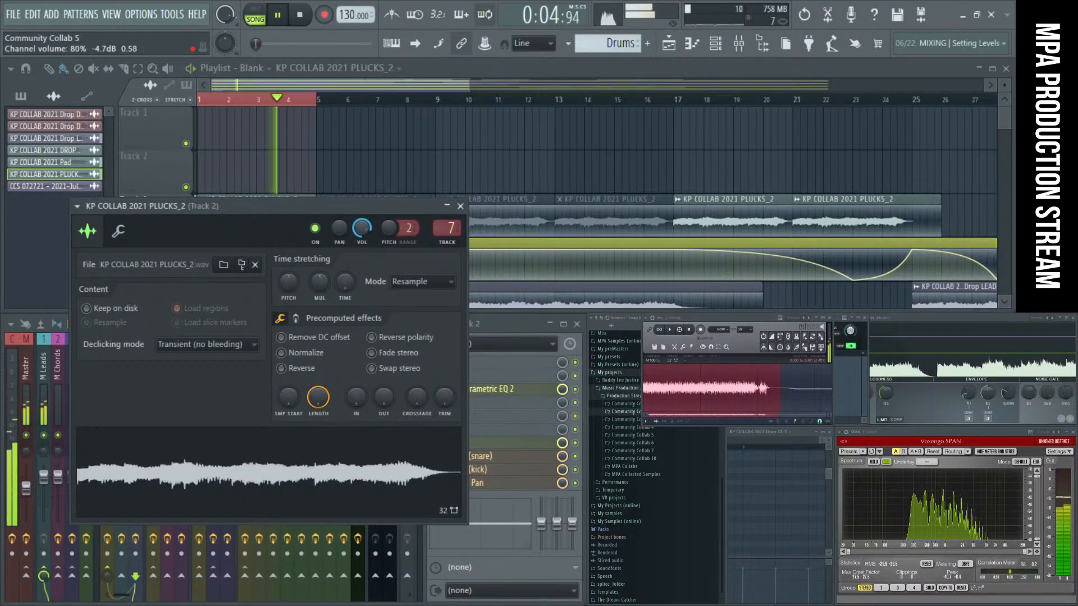
click(460, 206)
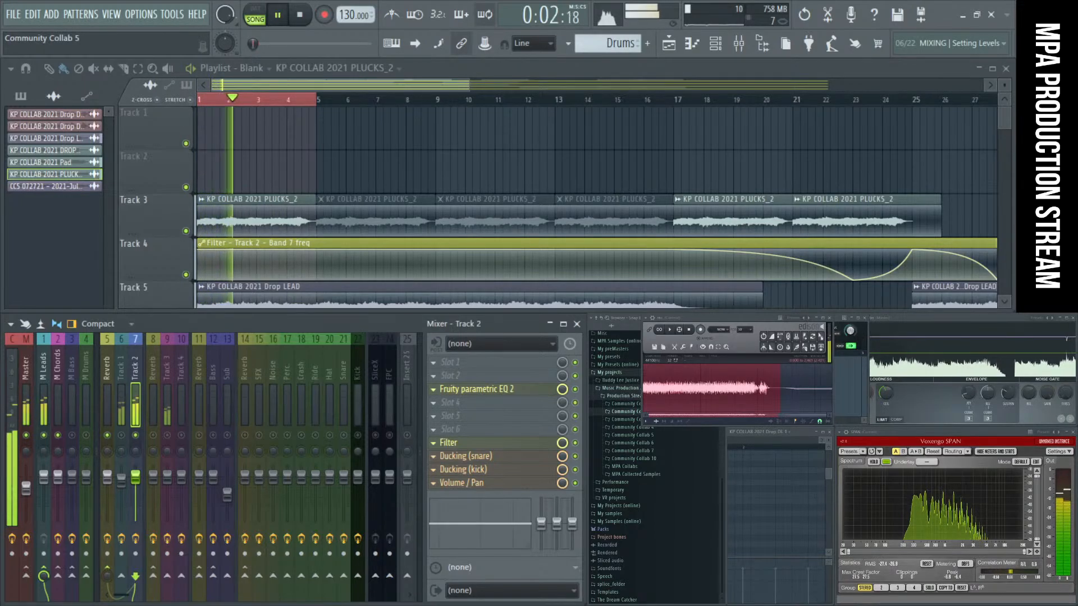
key(space)
Step: Add a Fruity Limiter to slot 5 of mixer Track 2 and switch it to compressor mode
click(490, 418)
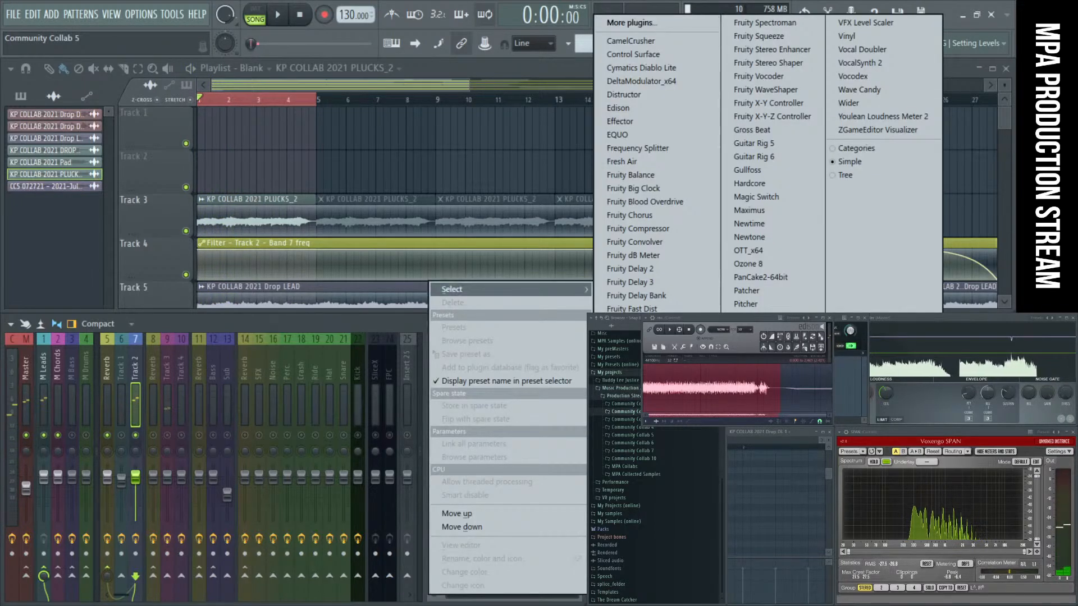
click(628, 403)
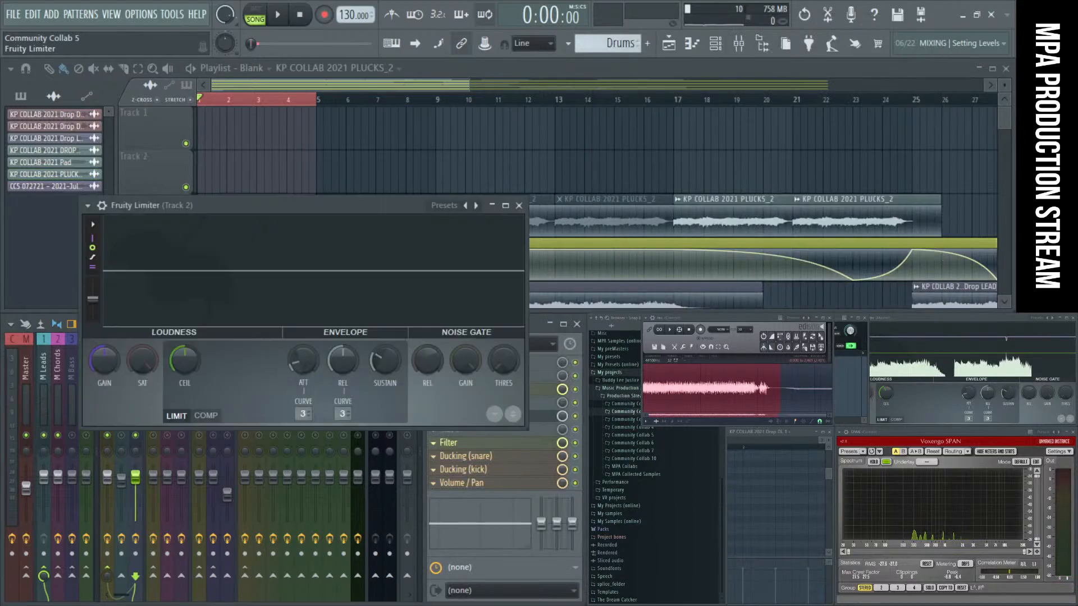
click(215, 416)
Step: Raise the compressor's ratio and lower its threshold while the plucks loop plays, and close the limiter
key(space)
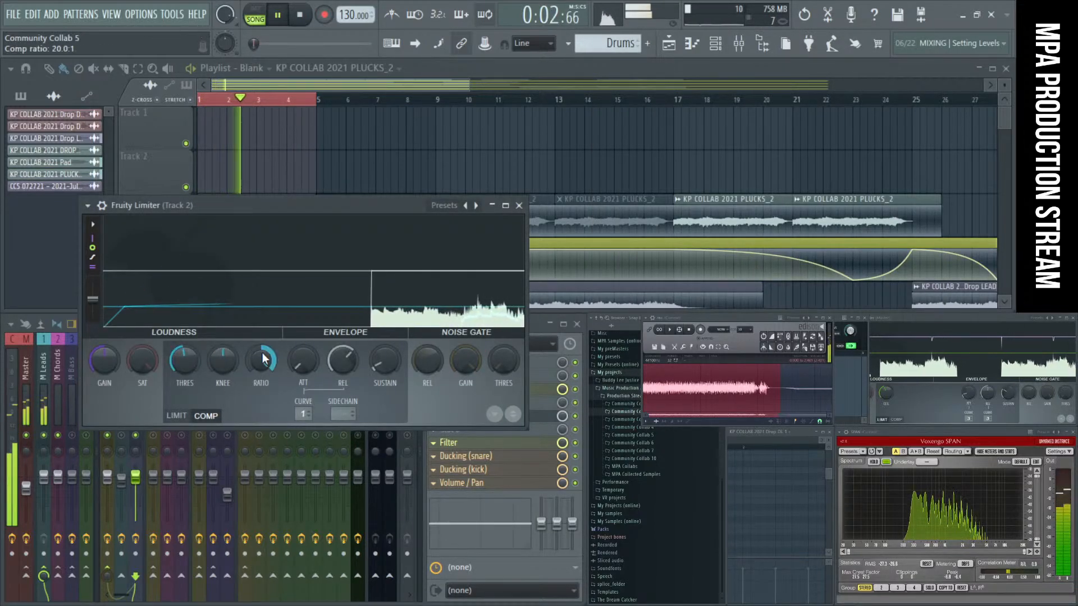
drag(263, 360, 263, 334)
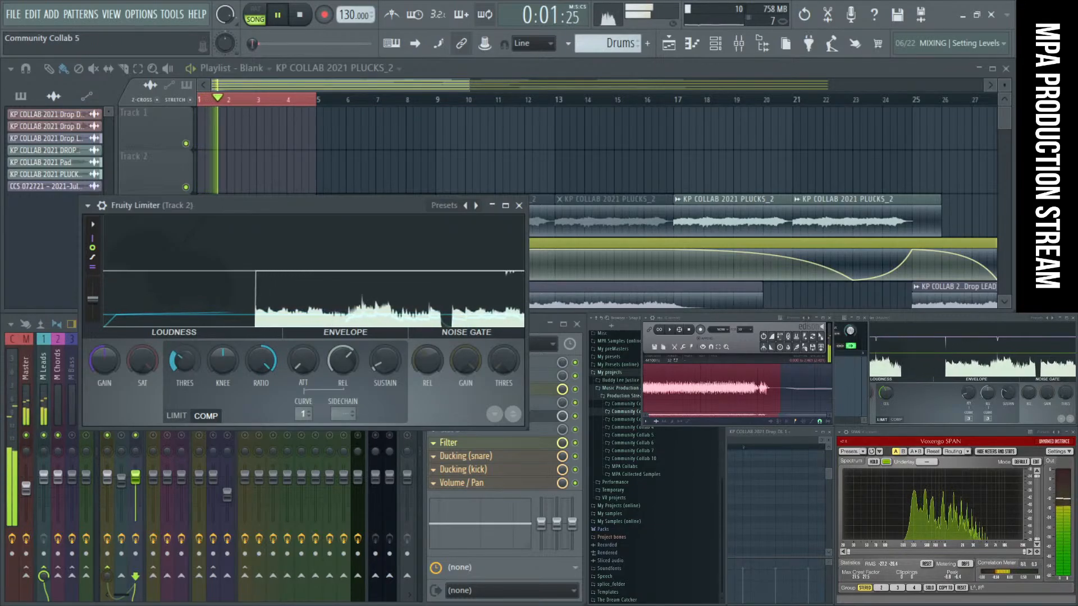
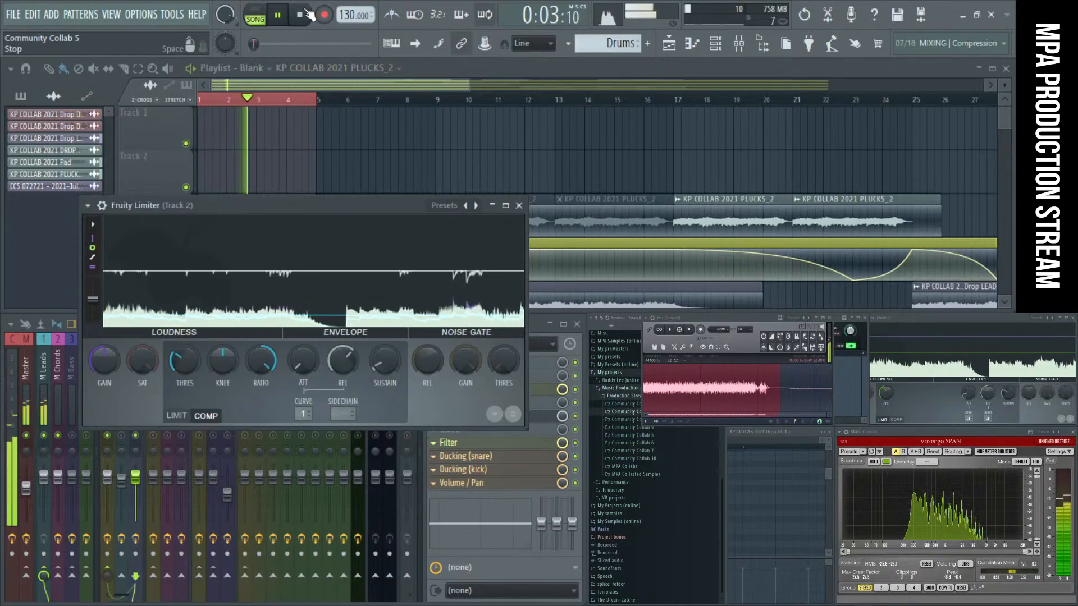
click(518, 205)
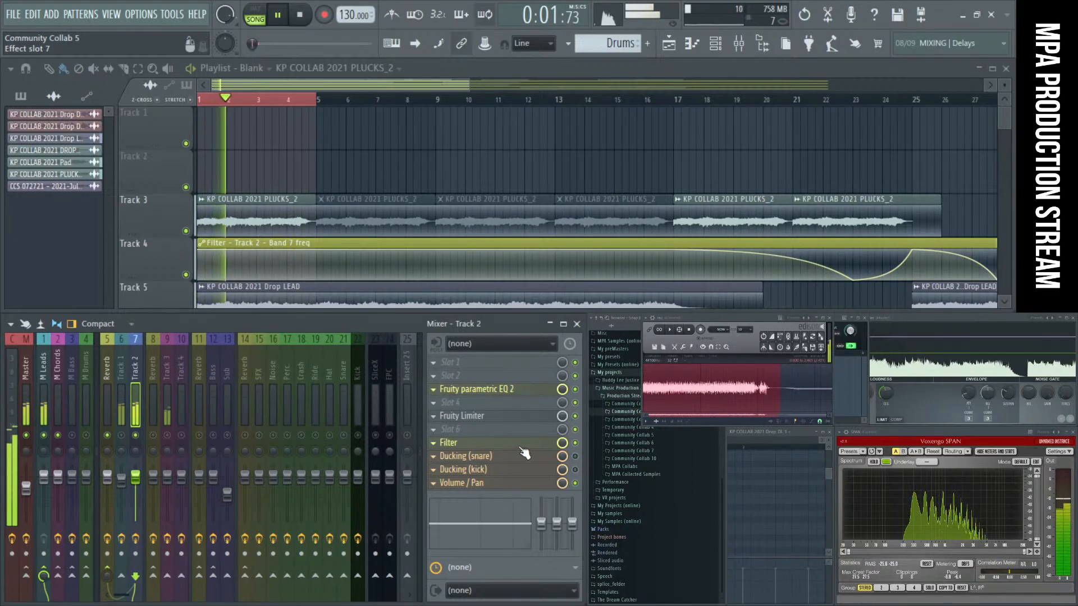
Step: Inspect the Filter effect's EQ curve on mixer Track 2 and switch that effect slot off
click(464, 443)
click(580, 449)
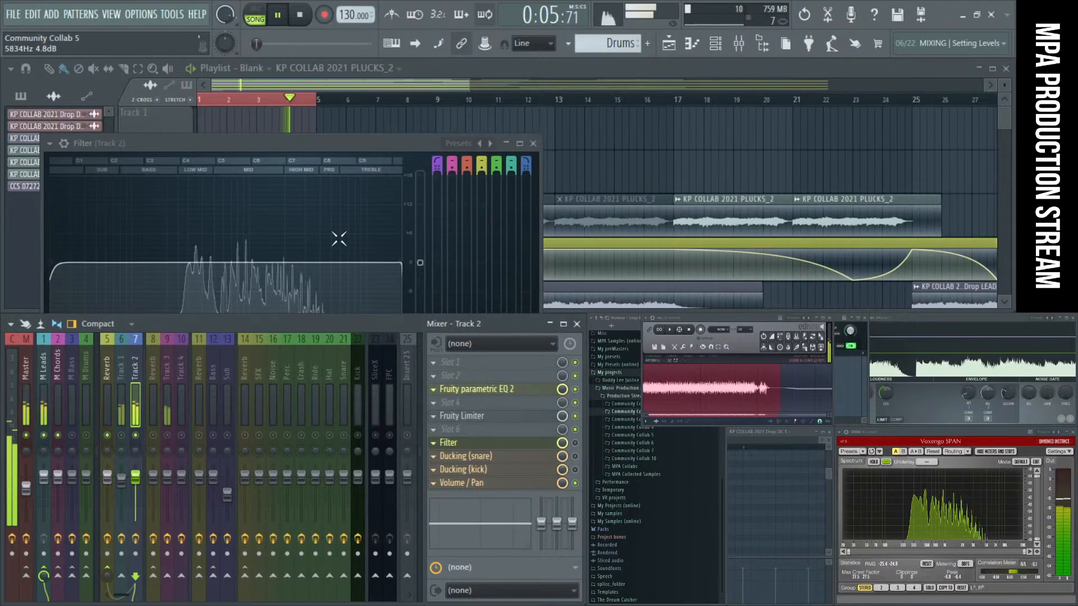
click(324, 145)
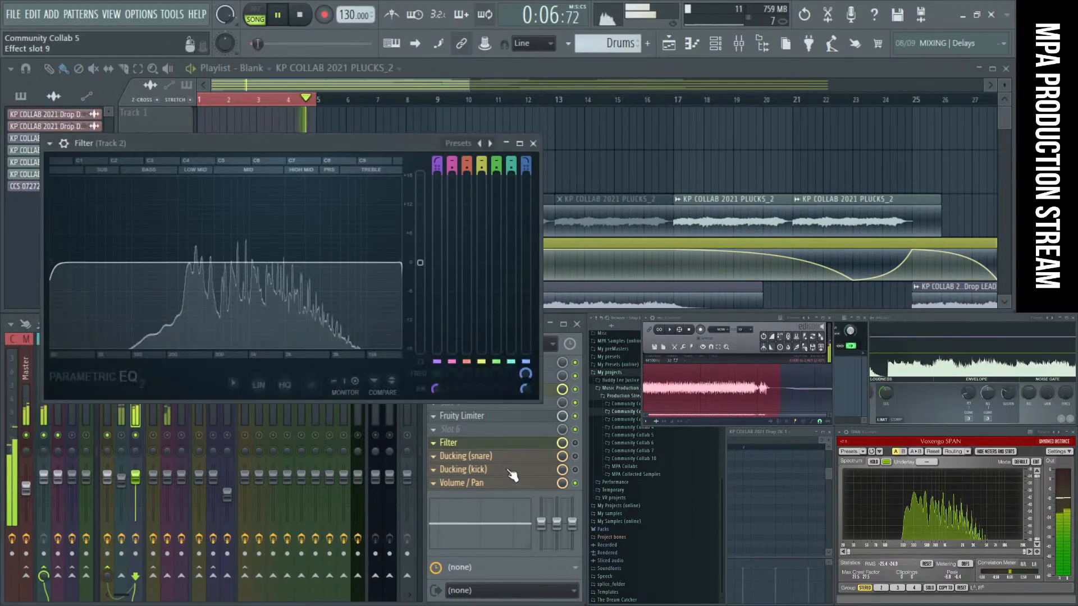
click(534, 143)
Step: Change band 2 of Track 2's Fruity parametric EQ 2 to a low shelf and pull it well down to cut the lows
click(476, 388)
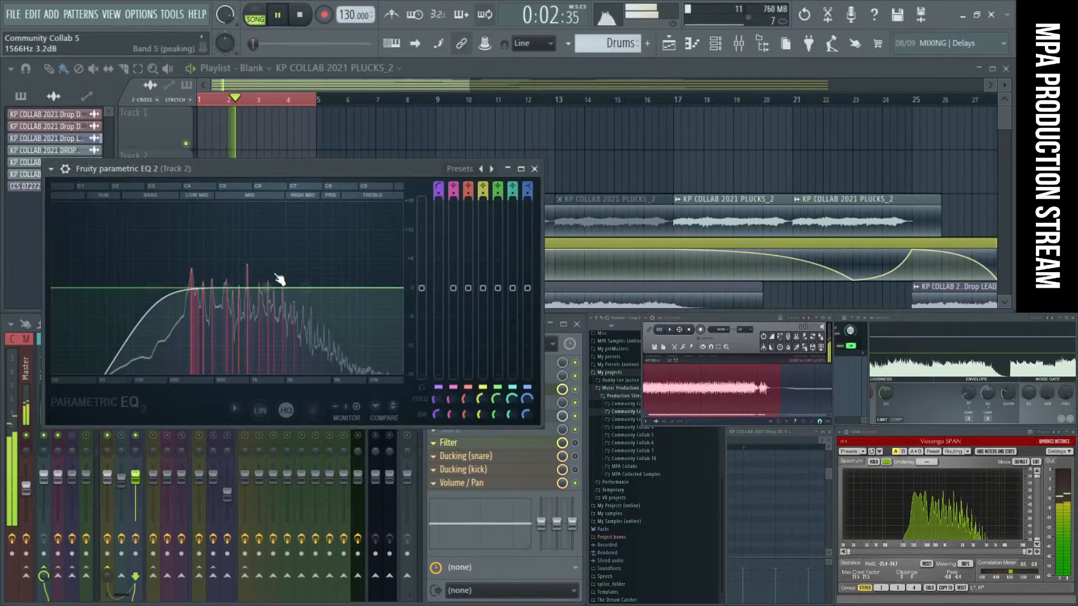
right_click(148, 289)
mouse_move(163, 324)
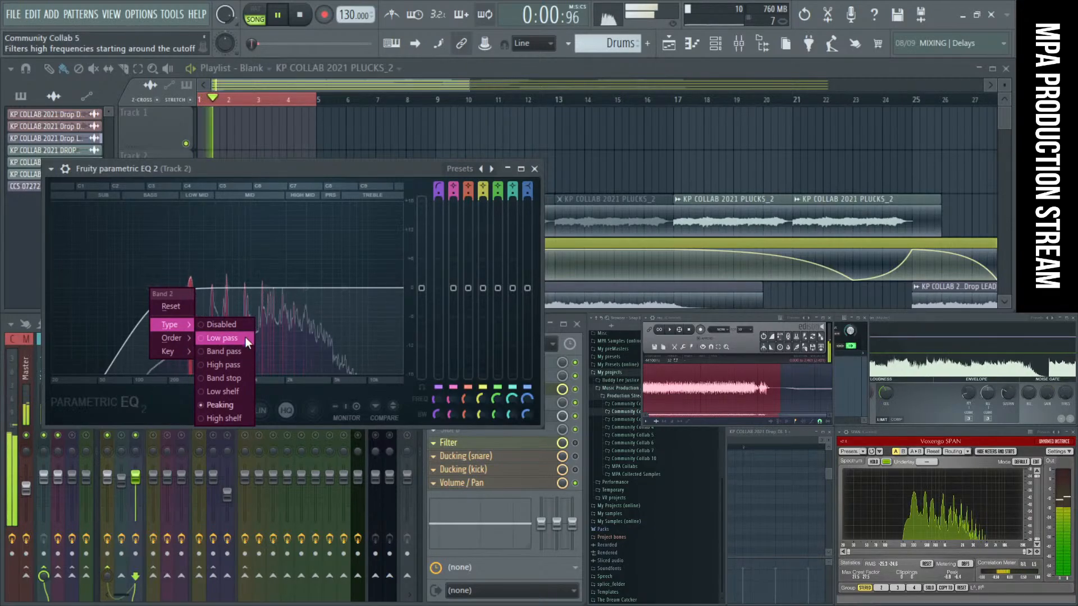
click(239, 389)
drag(149, 289, 167, 355)
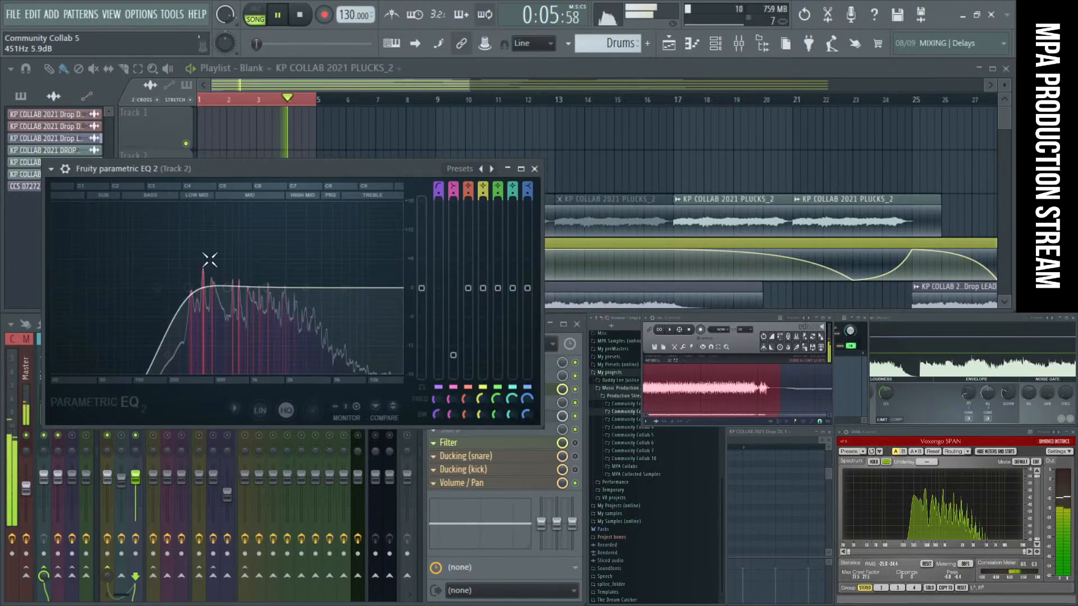
Step: Close Track 2's EQ, stop playback and copy the name of the first PLUCKS_2 clip on playlist Track 3
click(534, 168)
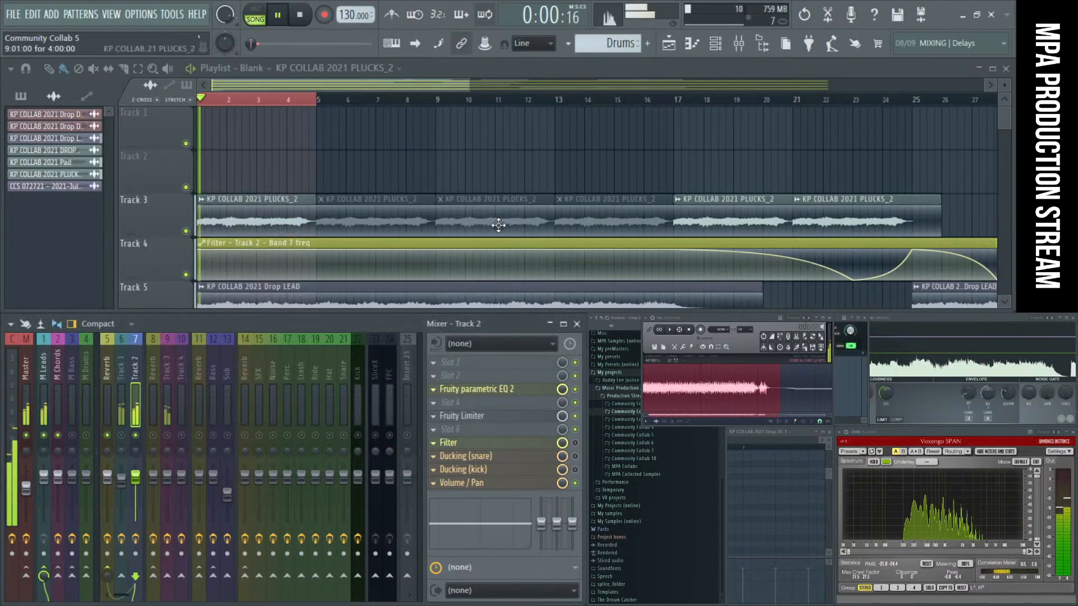
key(space)
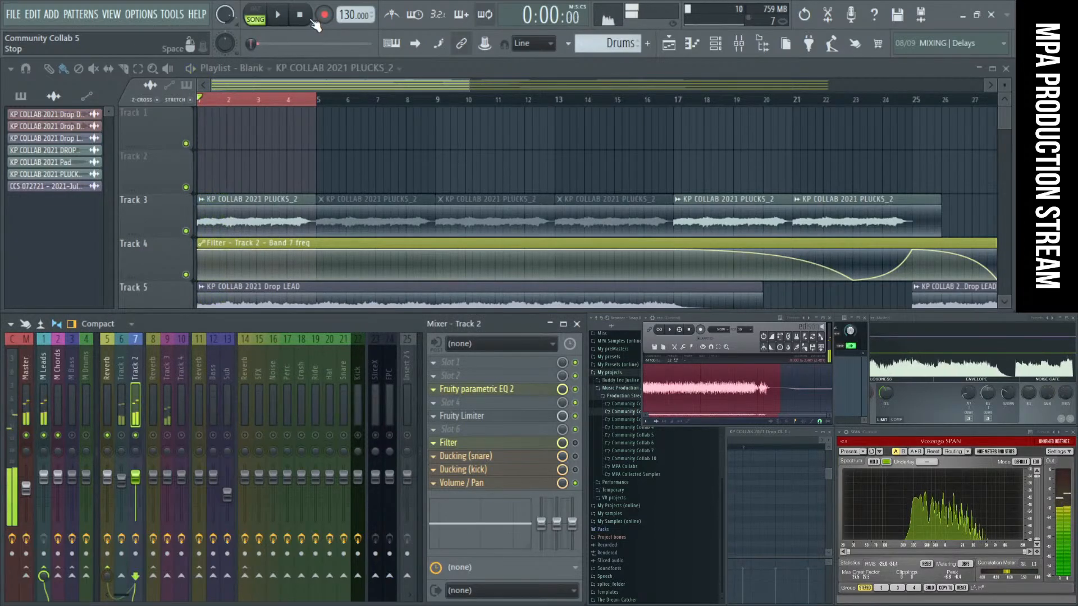
click(260, 207)
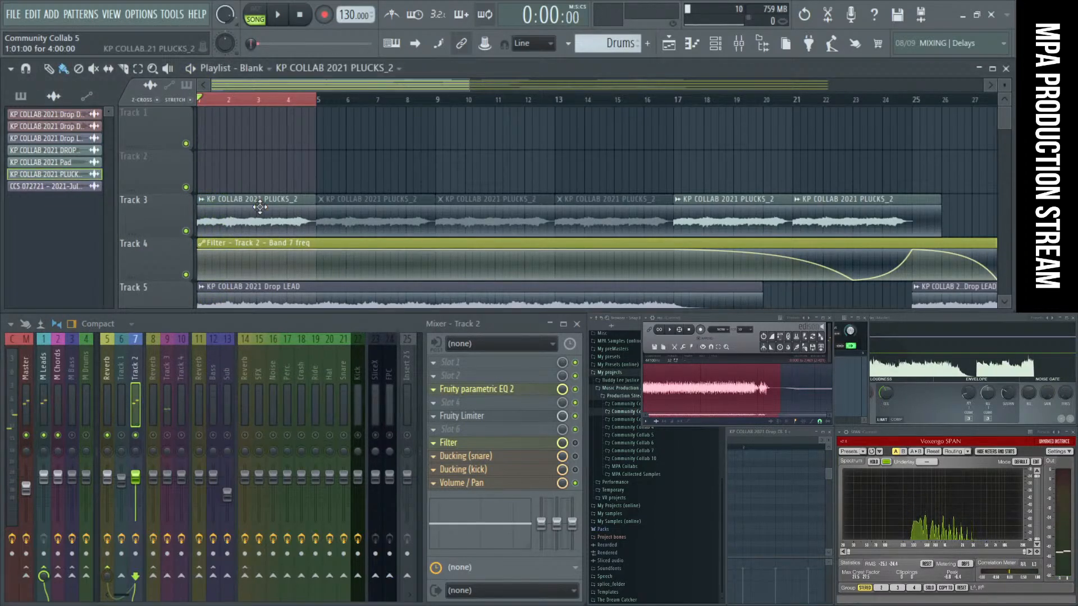
key(F2)
key(Escape)
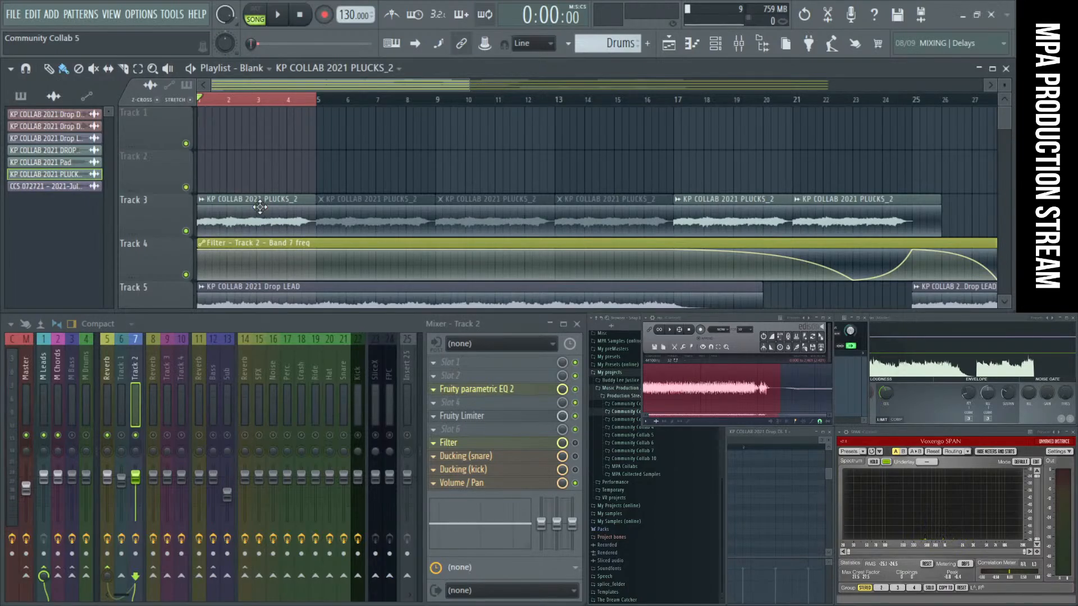
Step: Start a WAV export and browse to the Collab 5 Pack (season1) folder under MPA Samples (online), Community Collab Packs
key(ctrl+r)
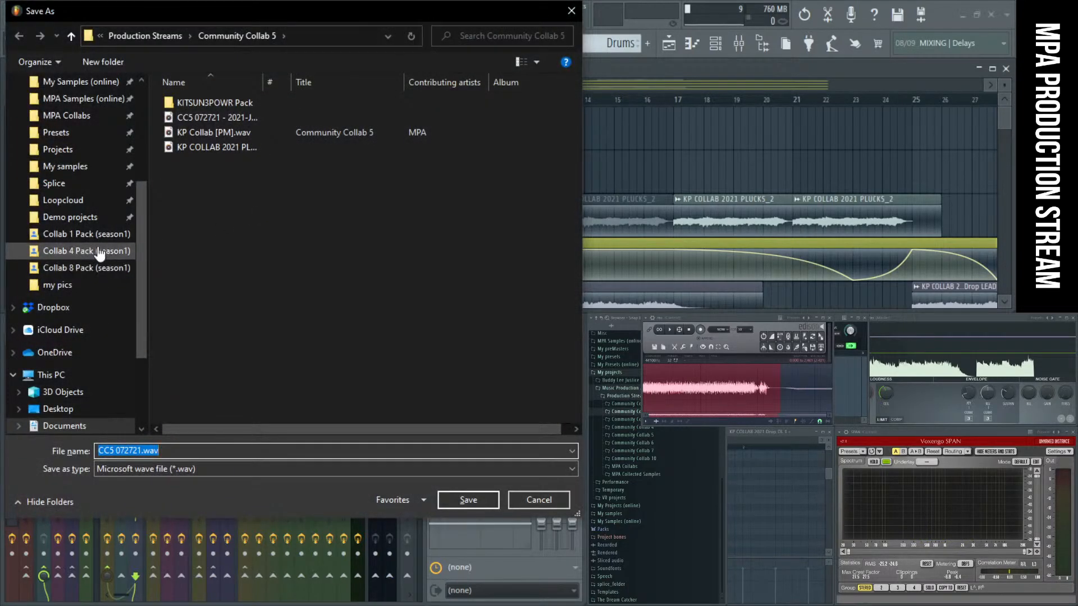
scroll(95, 224, up, 1)
click(84, 149)
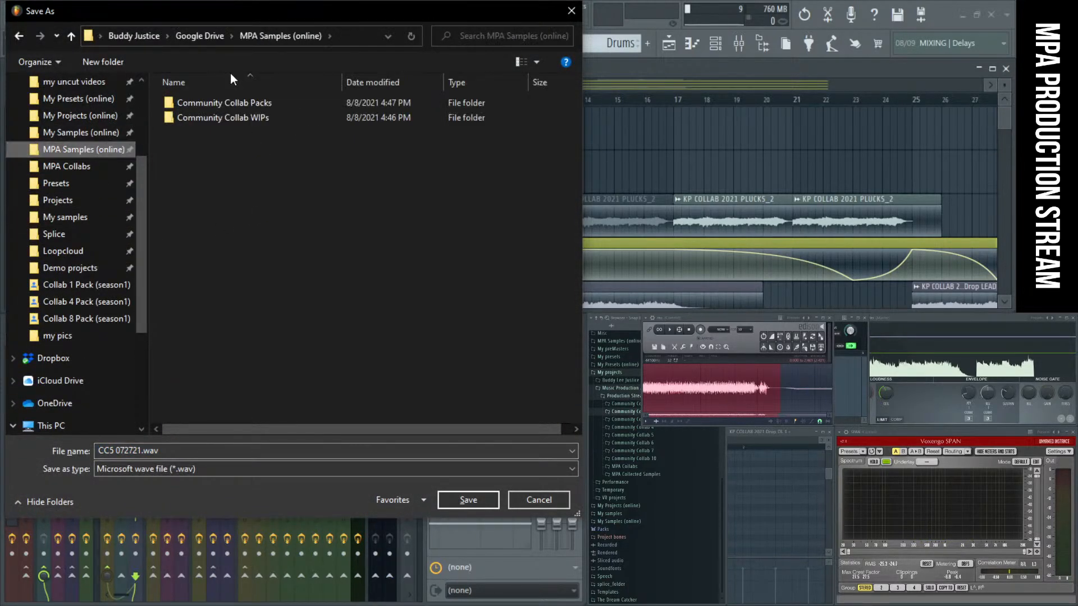
double_click(229, 103)
double_click(200, 106)
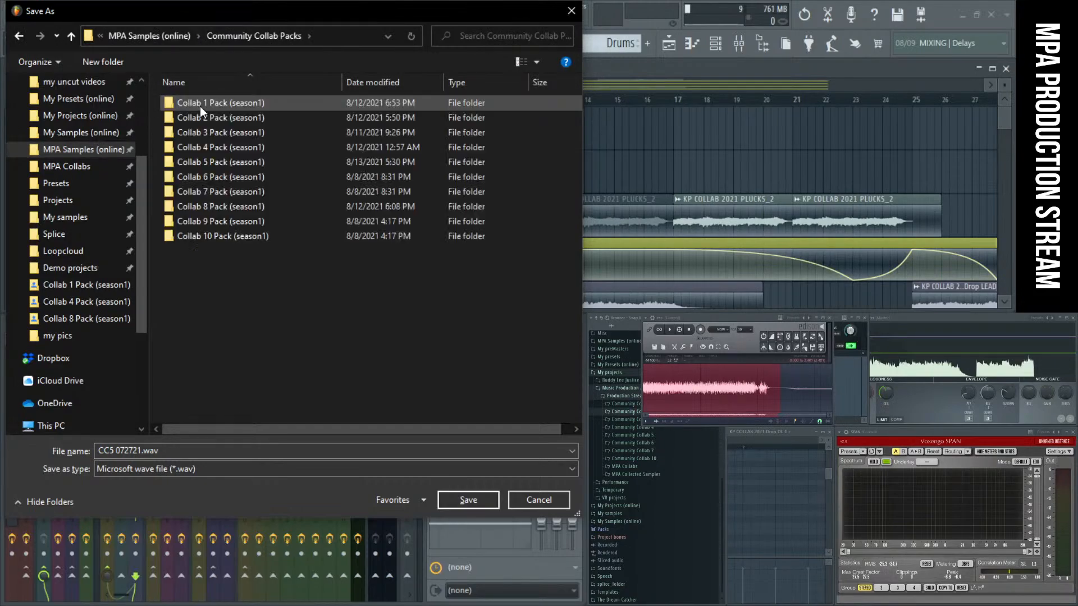
double_click(211, 158)
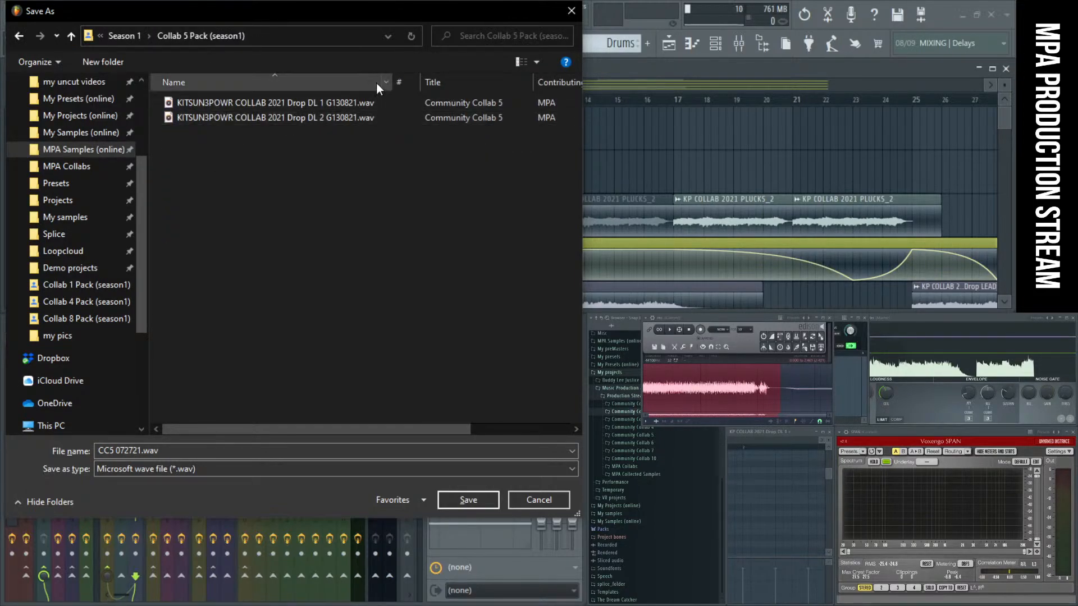
Step: Name the export KITSUN3POWR COLLAB 2021 PLUCKS_2 G130821.wav, reusing the existing Drop DL 2 file's name as the template
click(230, 120)
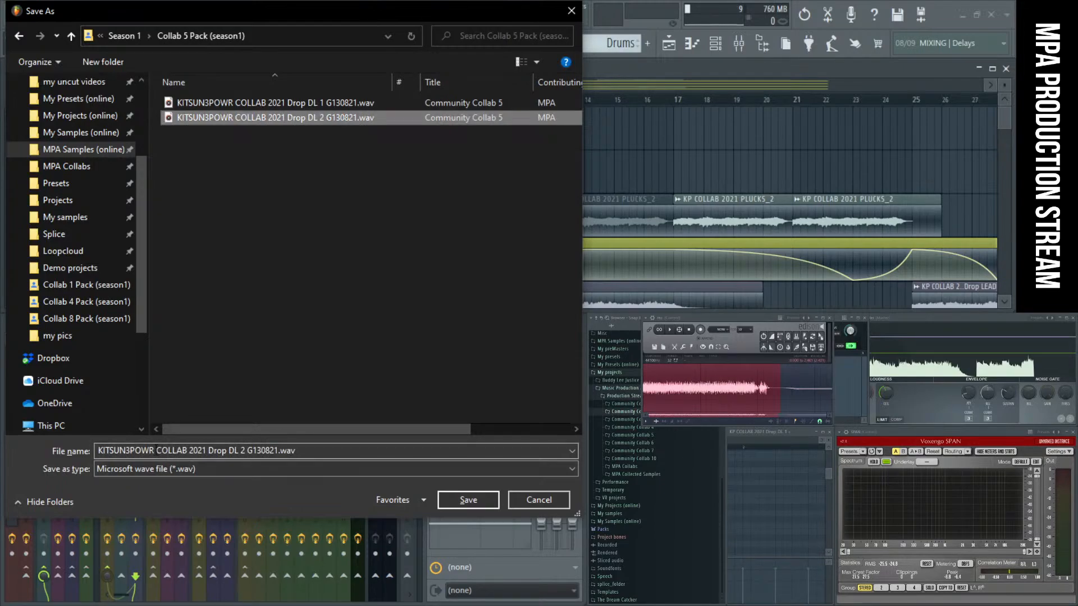
click(159, 450)
click(159, 450)
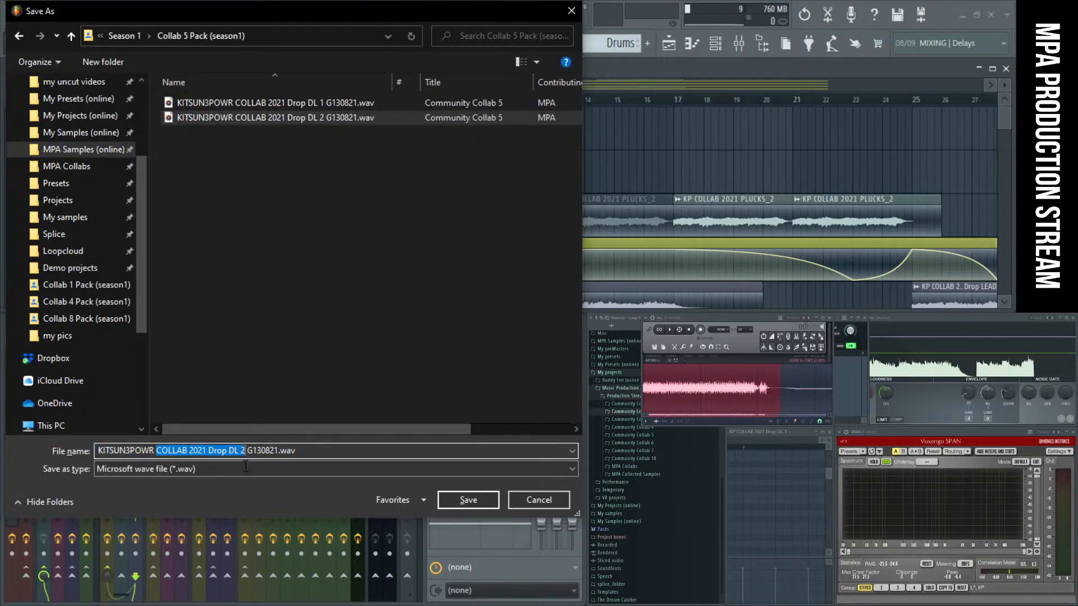
text(KP COLLAB 2021 PLUCKS_2)
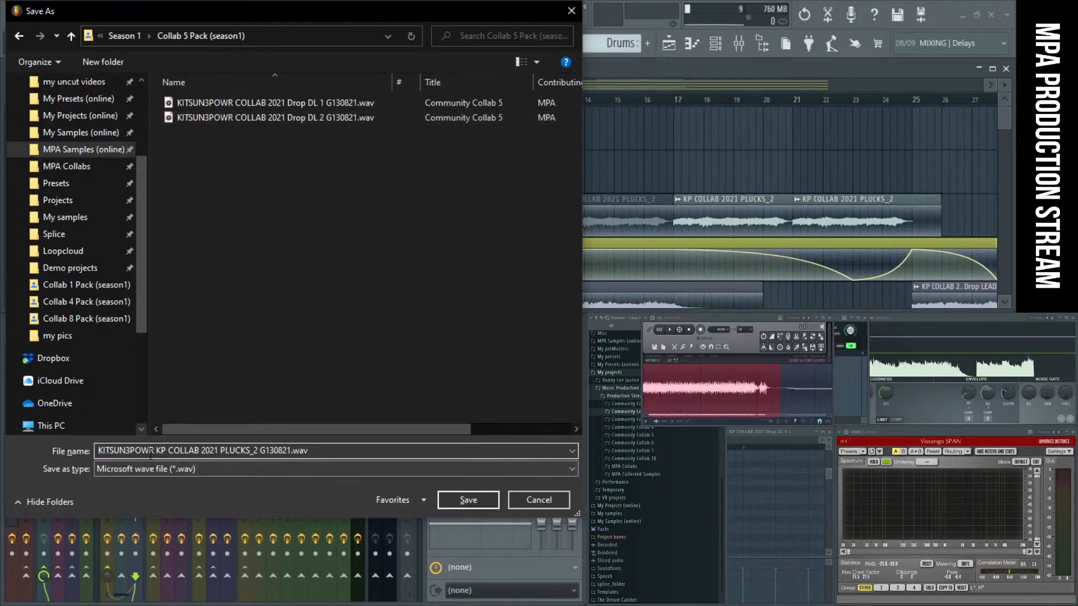
key(BackSpace)
key(BackSpace)
key(BackSpace)
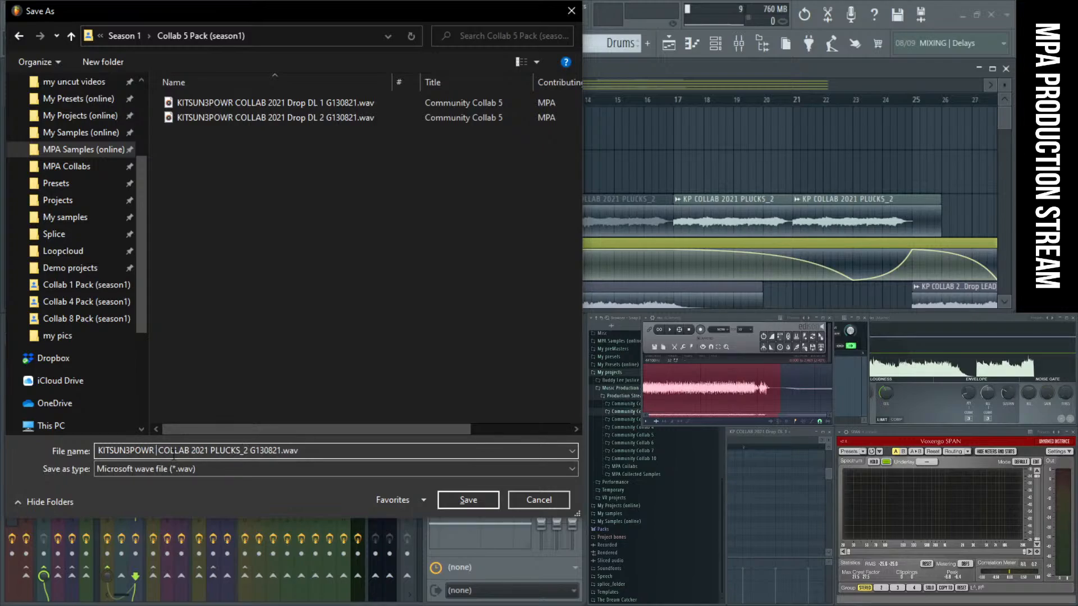
click(208, 454)
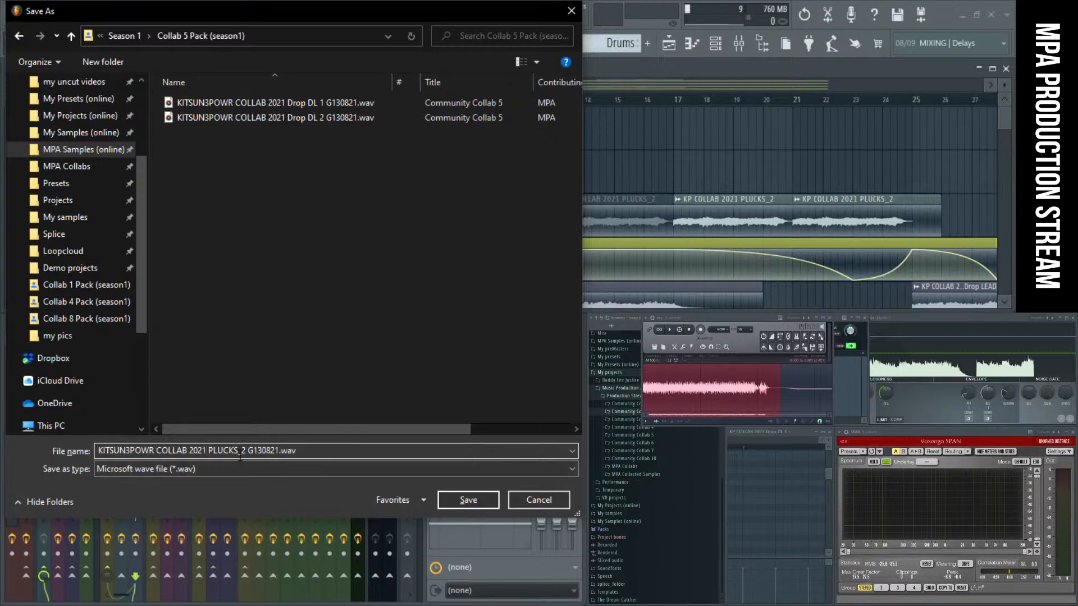
Step: Save the file name and render the song selection as a 16-bit stereo WAV with the remainder cut
click(460, 504)
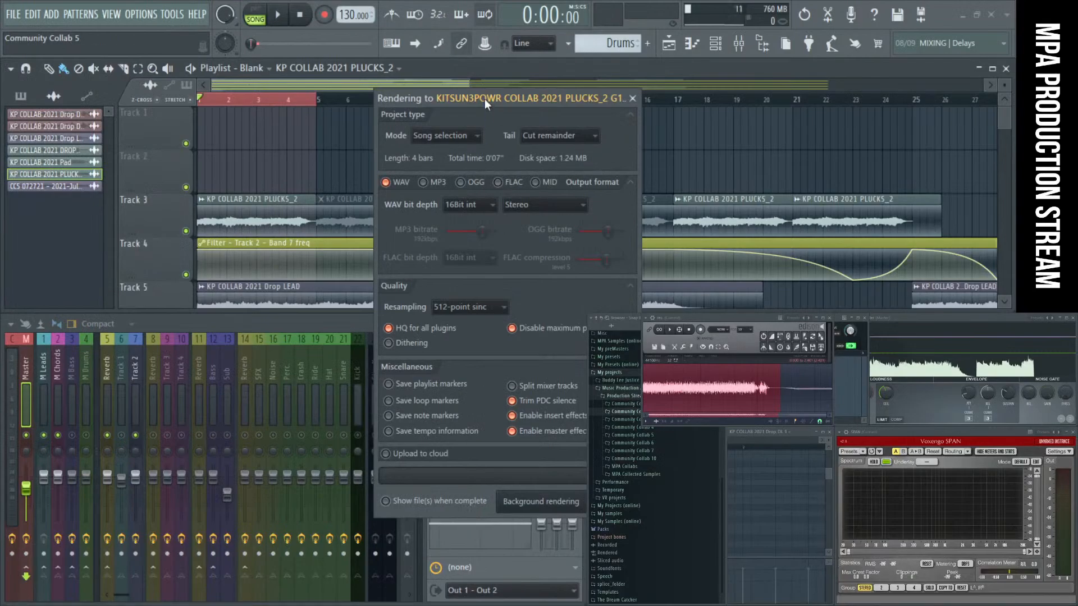
drag(484, 99, 371, 114)
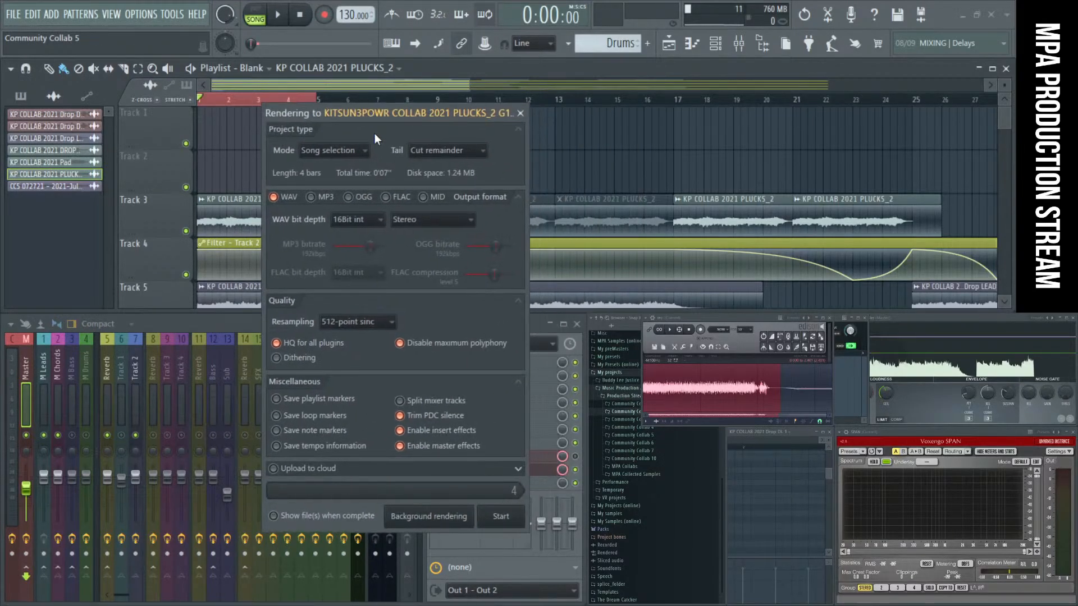
click(501, 516)
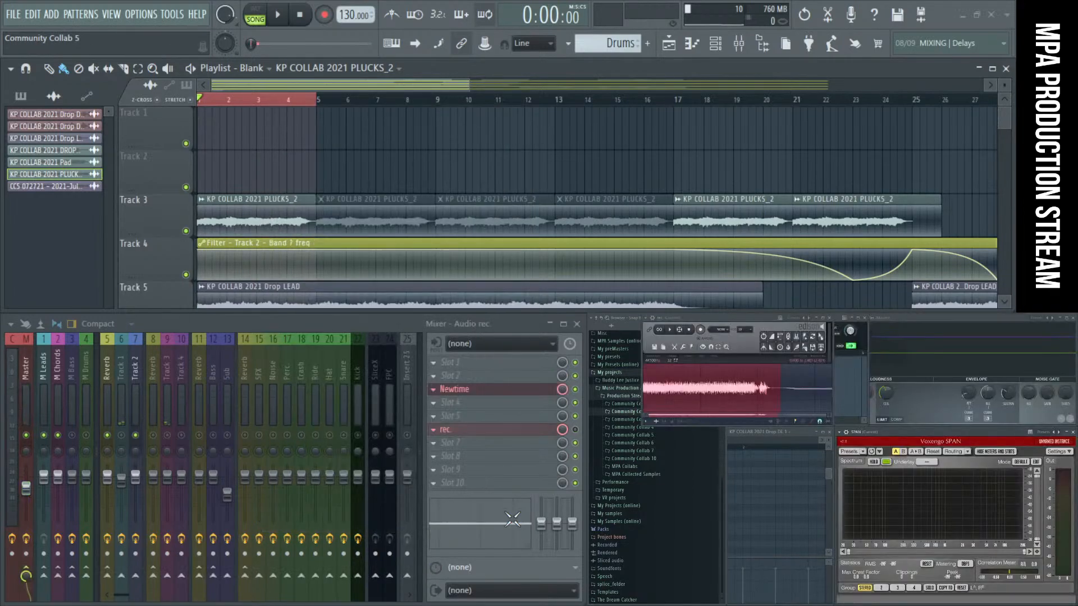
Step: Delete all plucks clips from playlist Track 3 and move the first Drop LEAD clip to Track 1, with the time selection covering it
scroll(380, 211, down, 3)
scroll(384, 190, down, 1)
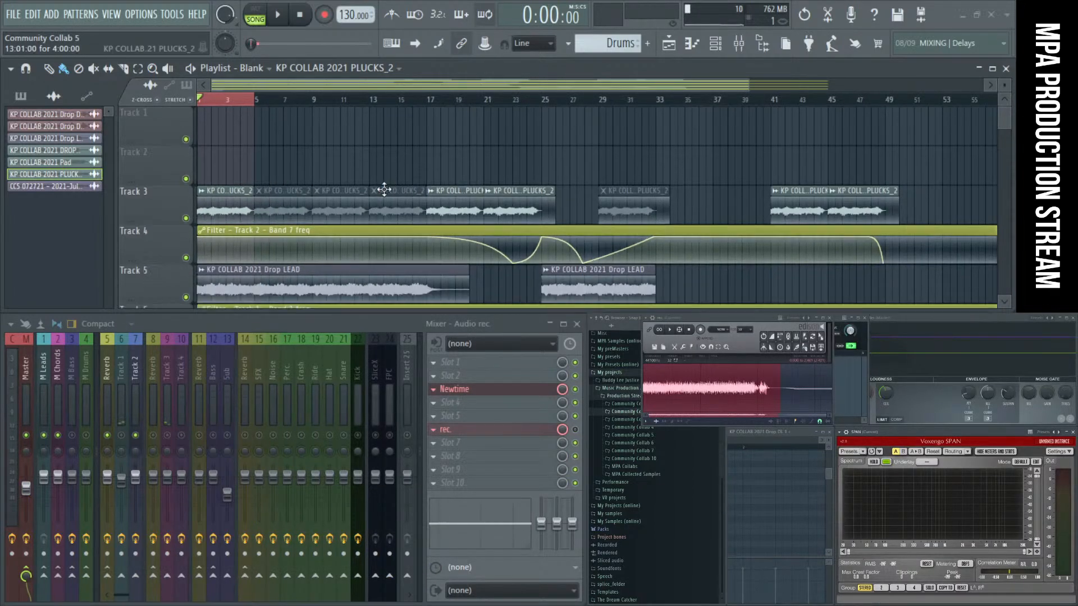
scroll(375, 191, down, 1)
mouse_move(275, 193)
mouse_down()
mouse_move(259, 198)
mouse_move(742, 192)
mouse_up()
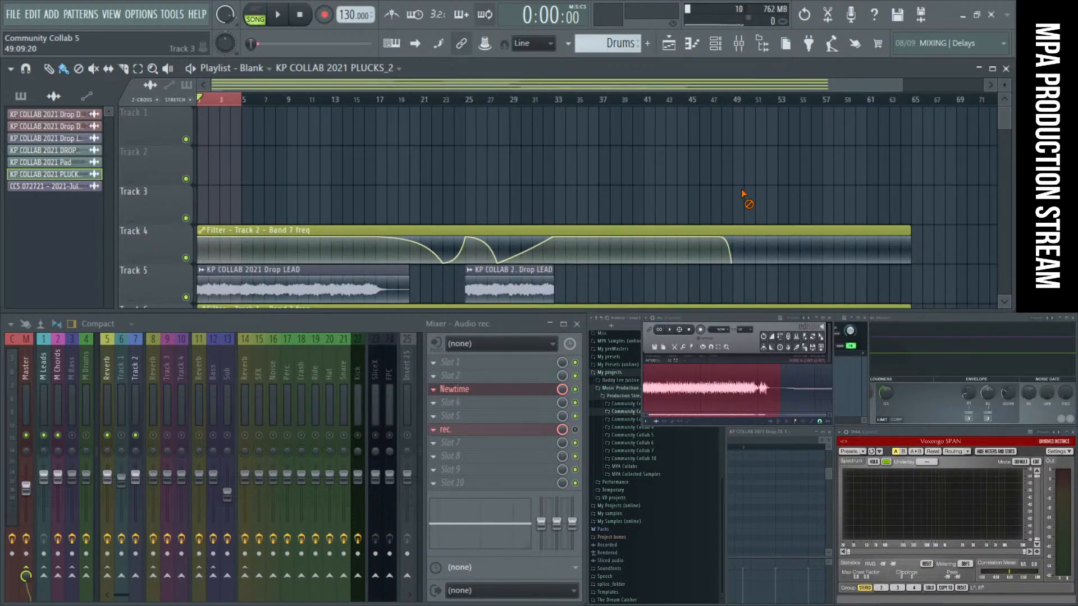
drag(359, 278, 435, 101)
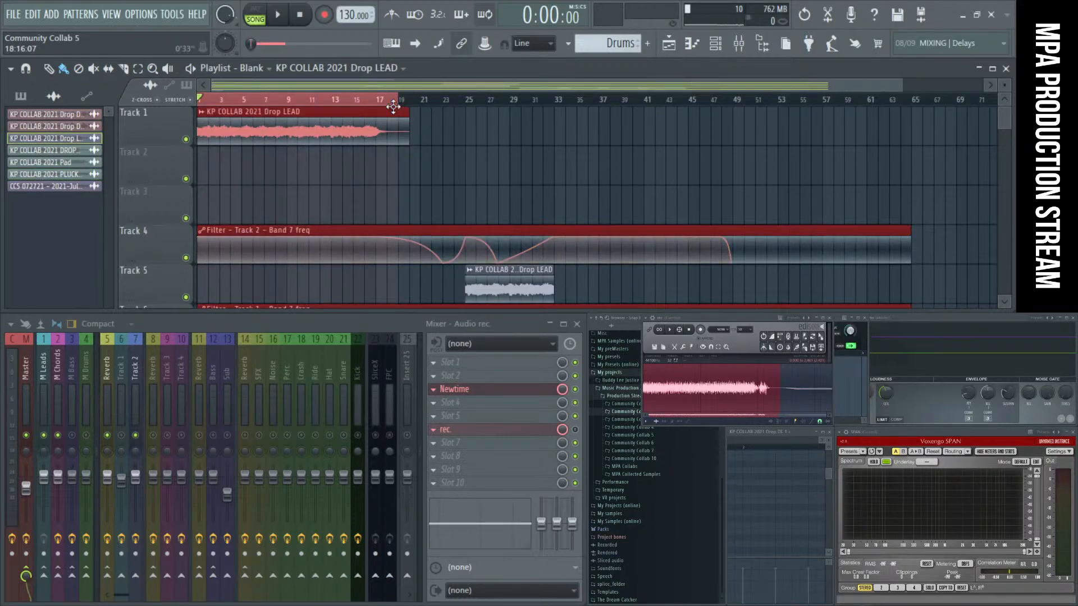
Step: Play the Drop LEAD clip and turn mixer Track 1's send to the Reverb track down to 0%
double_click(282, 119)
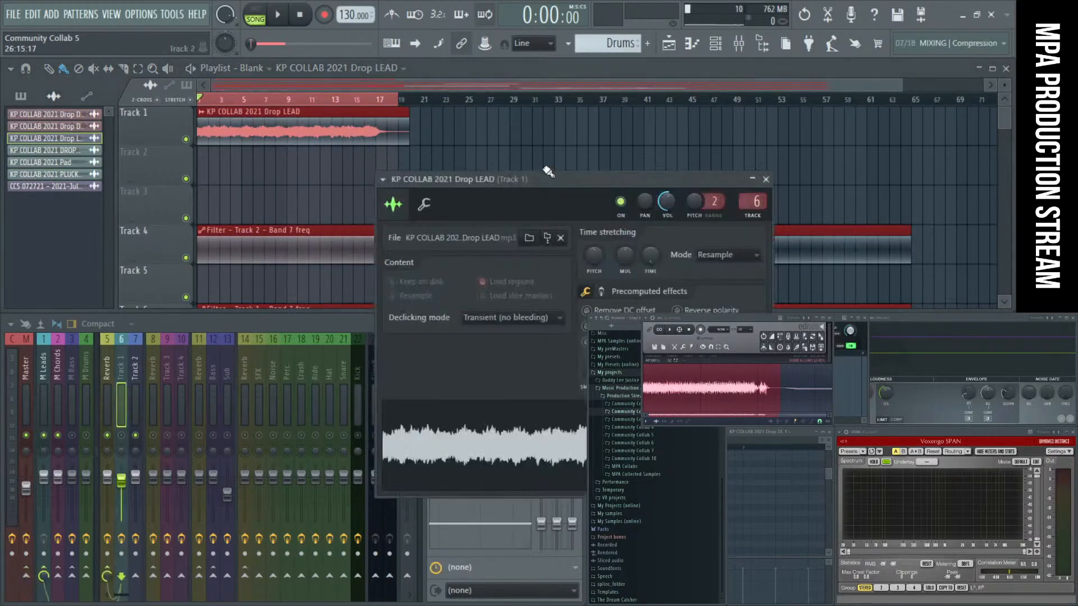
click(122, 418)
key(space)
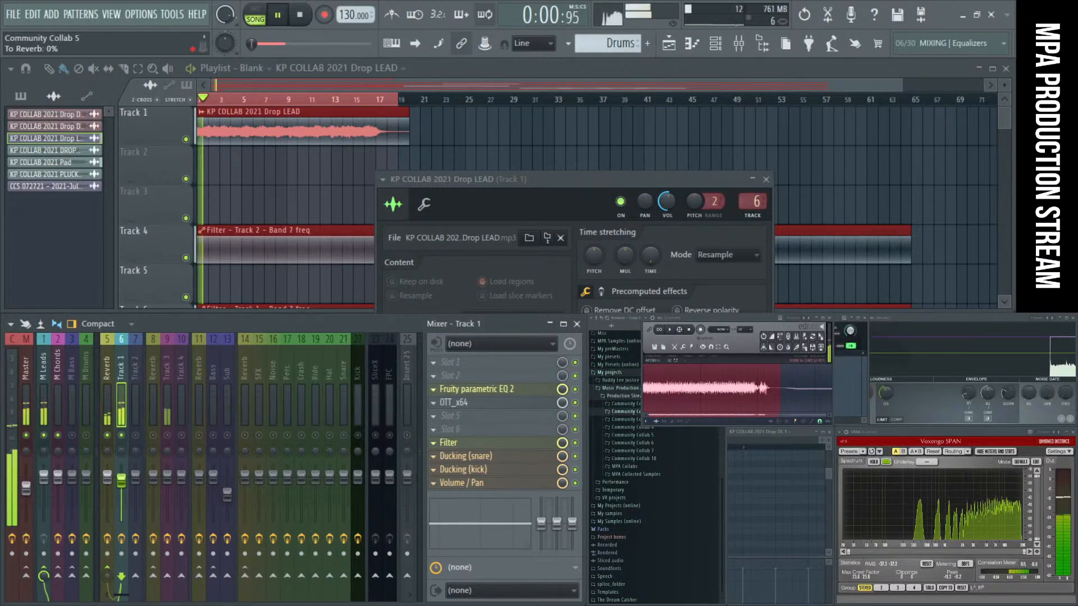
right_click(122, 481)
click(147, 386)
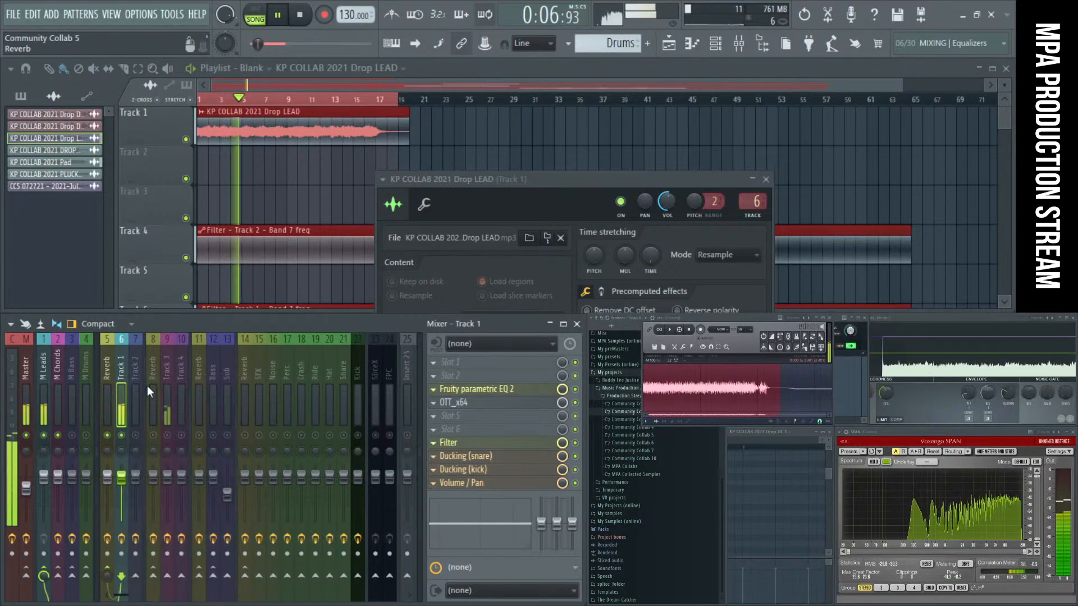
Step: Raise peaking band 6 slightly in Track 1's Fruity parametric EQ 2 while the lead plays, close the lead's channel window and stop playback
click(486, 391)
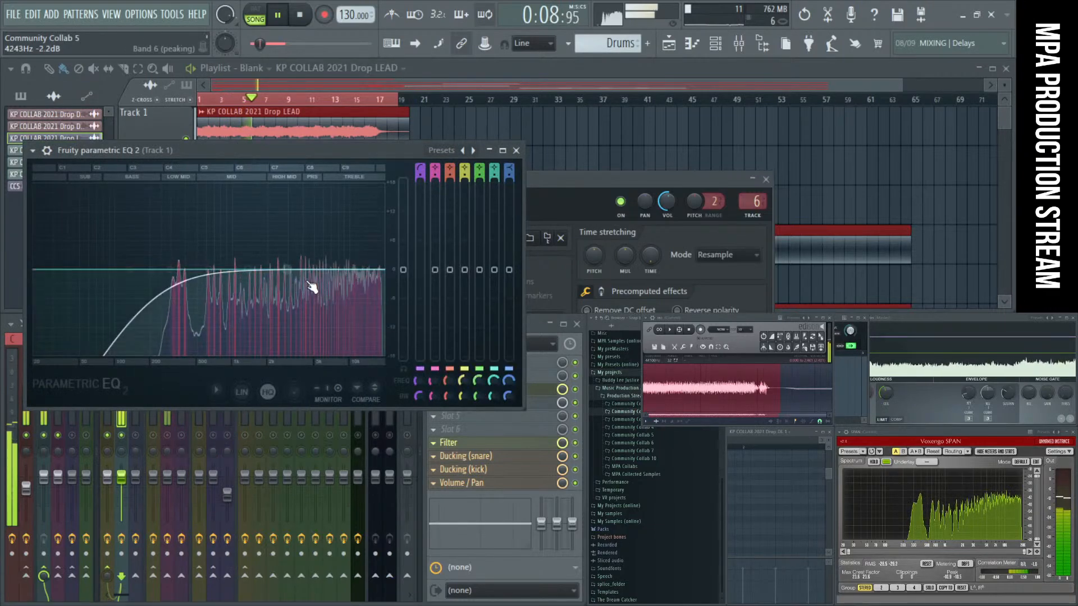
mouse_move(313, 275)
mouse_down()
mouse_move(188, 257)
mouse_move(189, 245)
mouse_move(309, 264)
mouse_up()
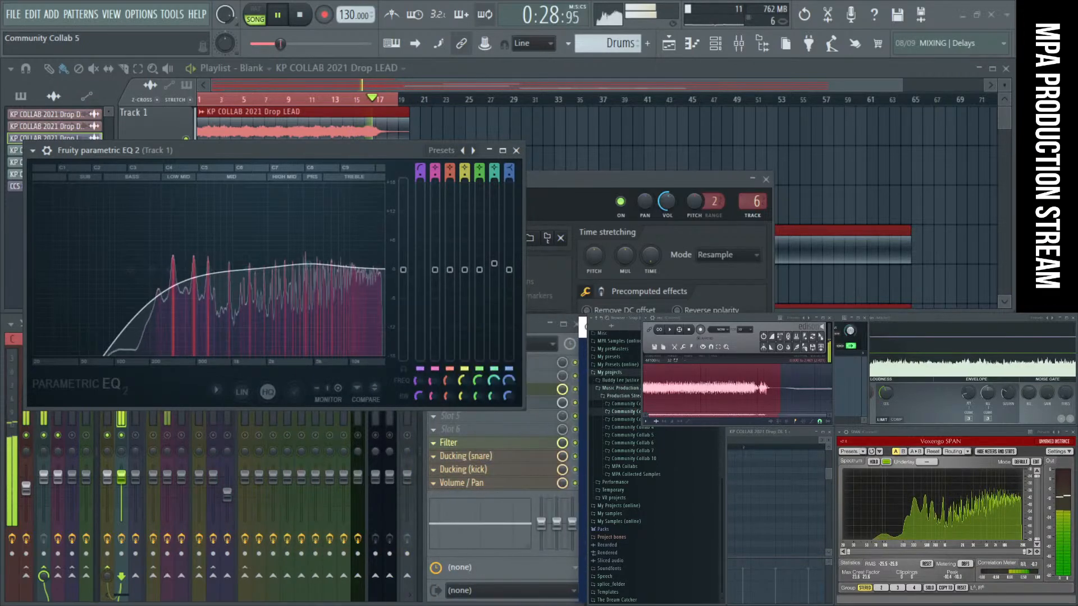
drag(540, 179, 589, 166)
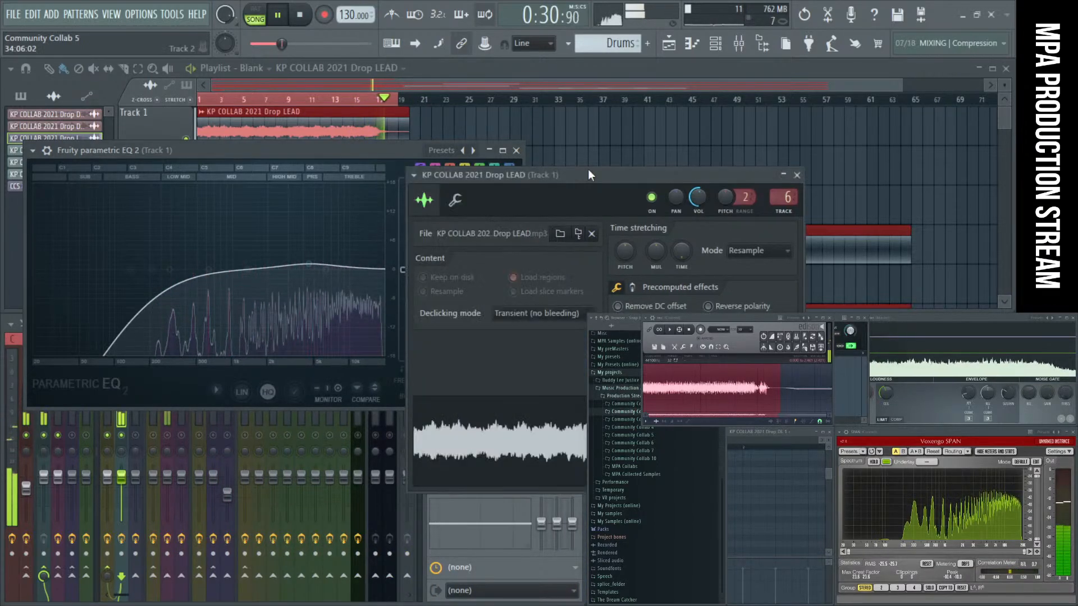
click(815, 166)
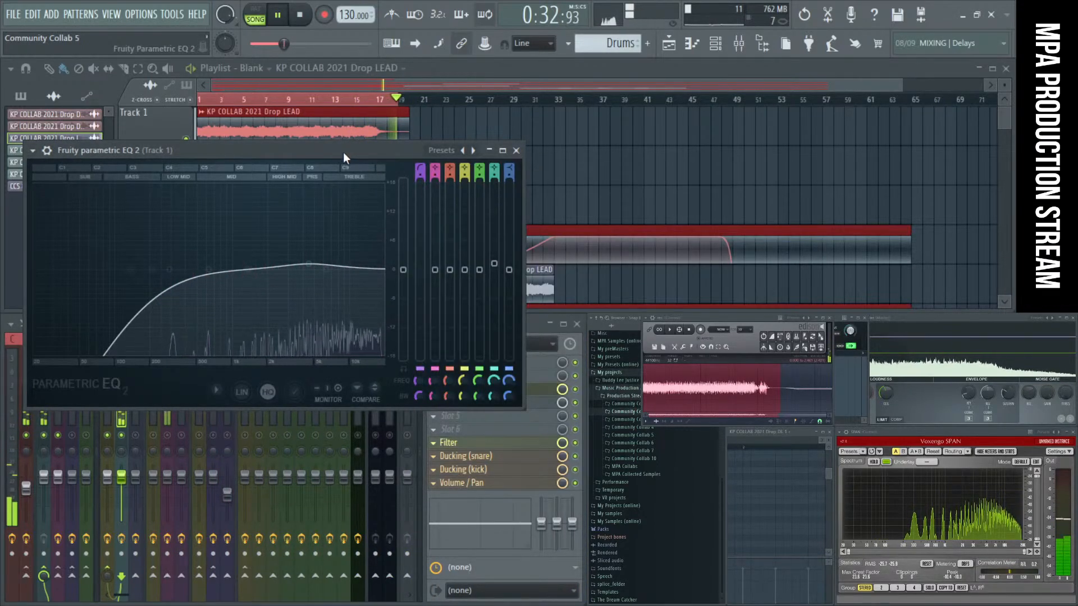
drag(343, 152, 350, 172)
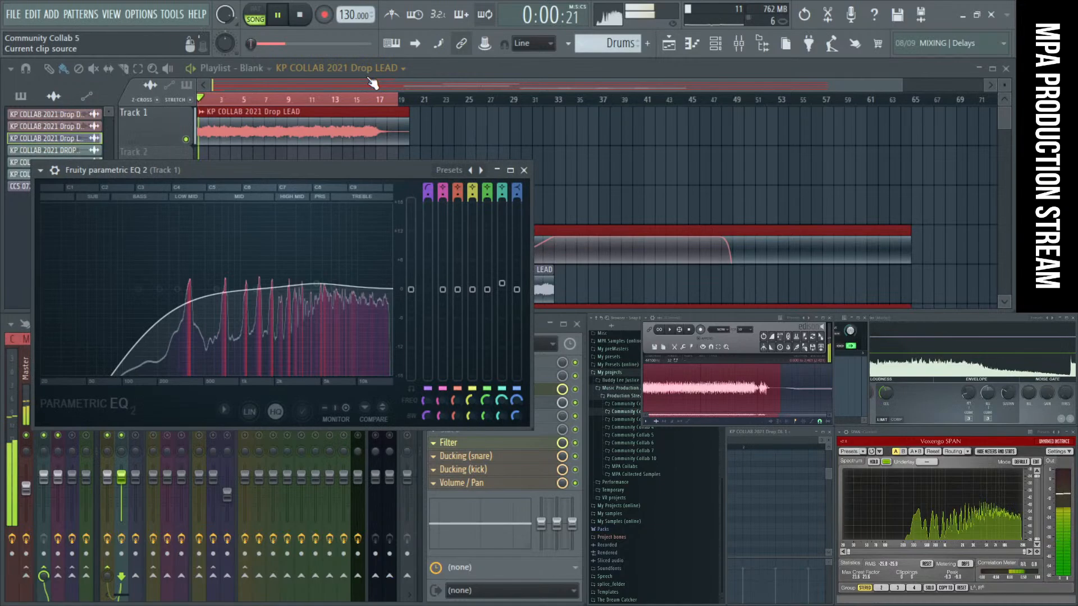
click(299, 17)
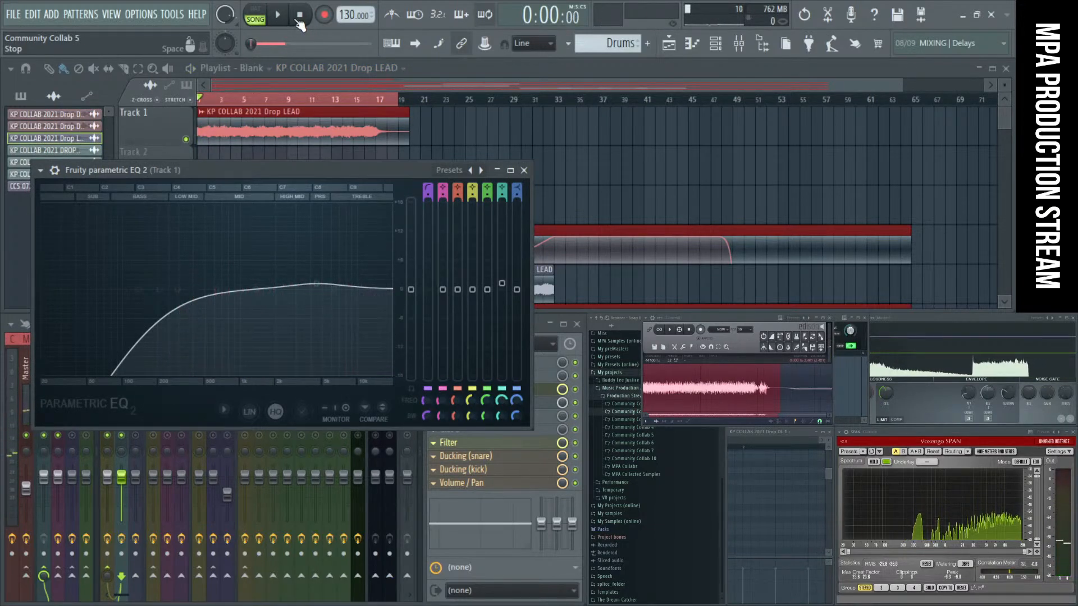
drag(287, 176, 512, 197)
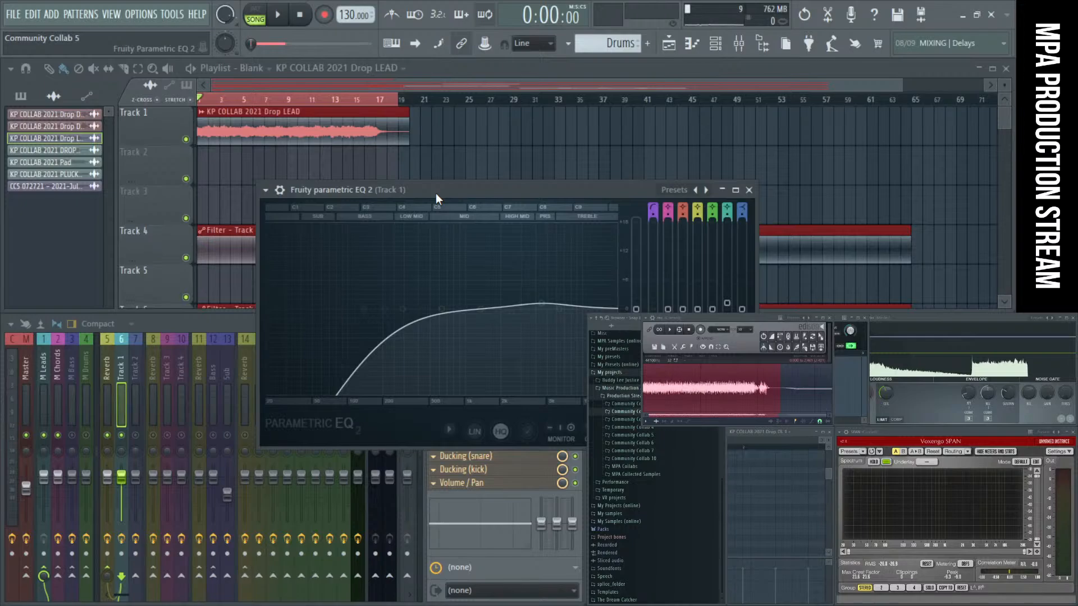
drag(436, 193, 420, 183)
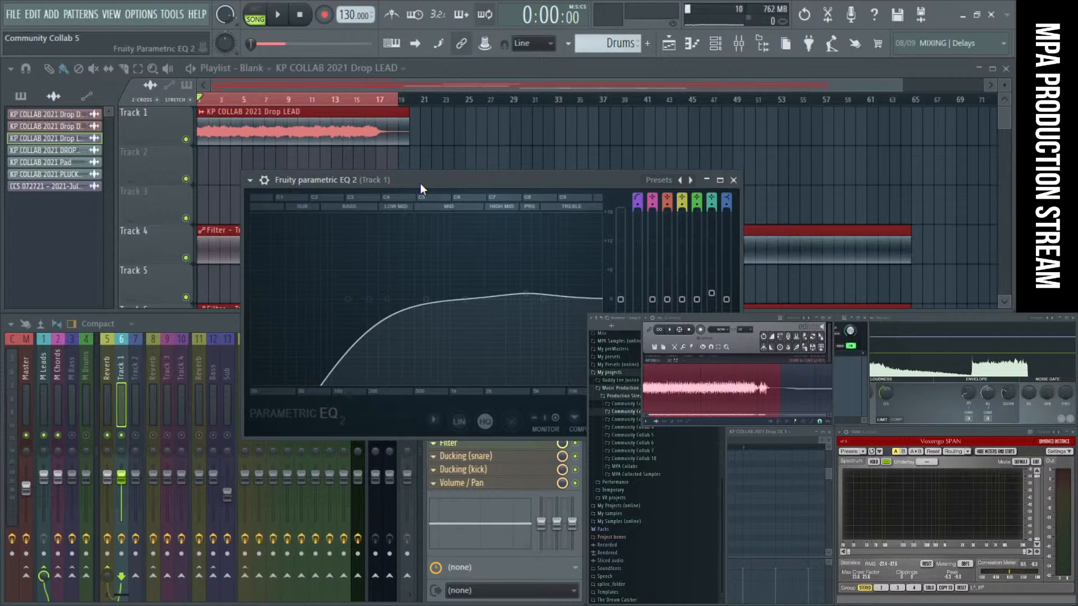
drag(446, 187, 452, 225)
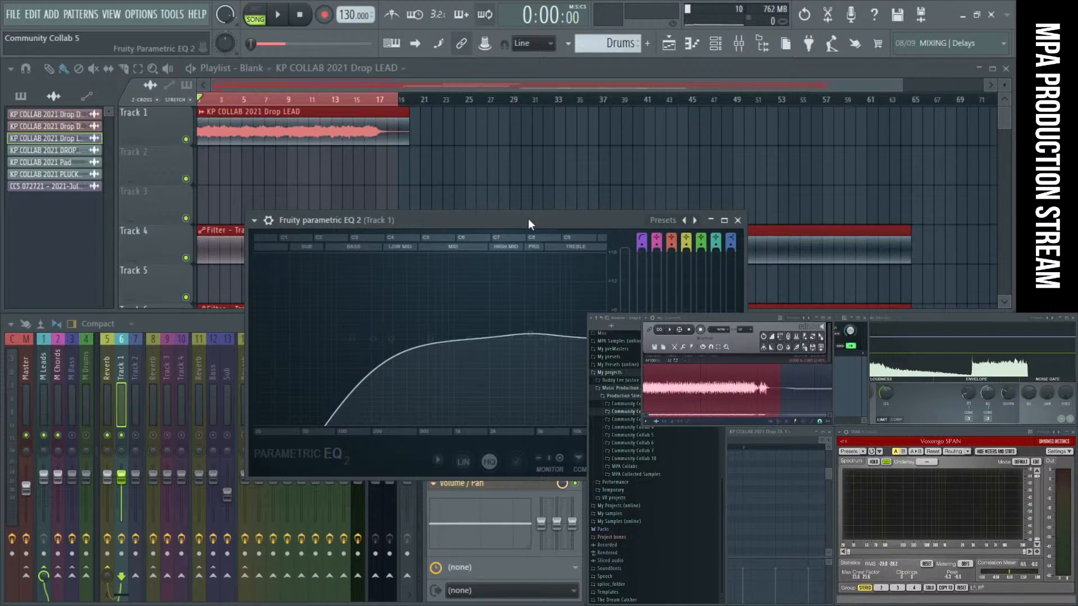
drag(528, 217, 806, 204)
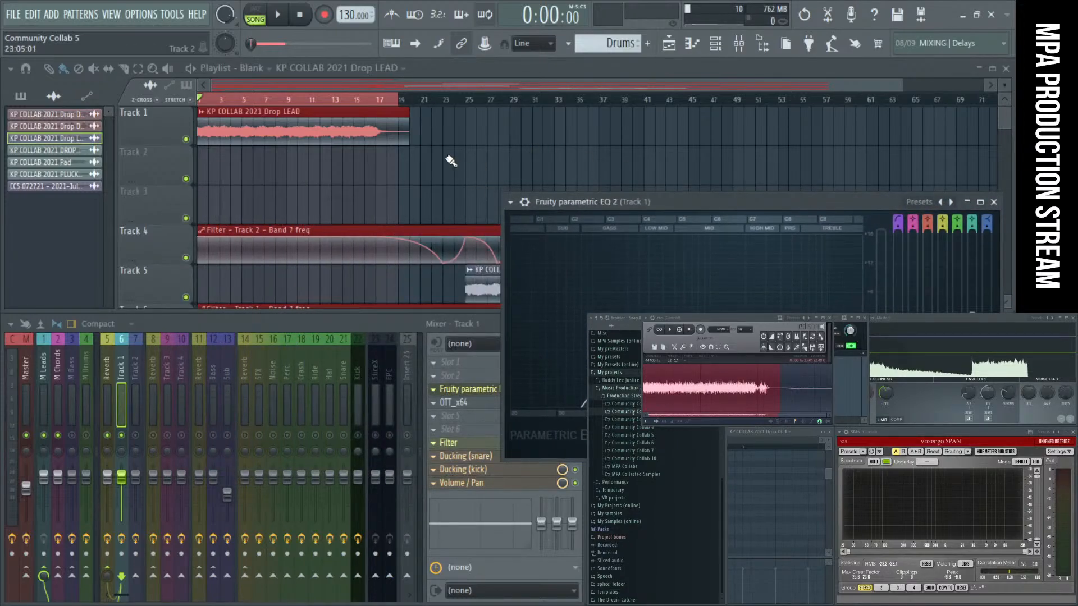
drag(447, 158, 200, 136)
scroll(391, 201, down, 6)
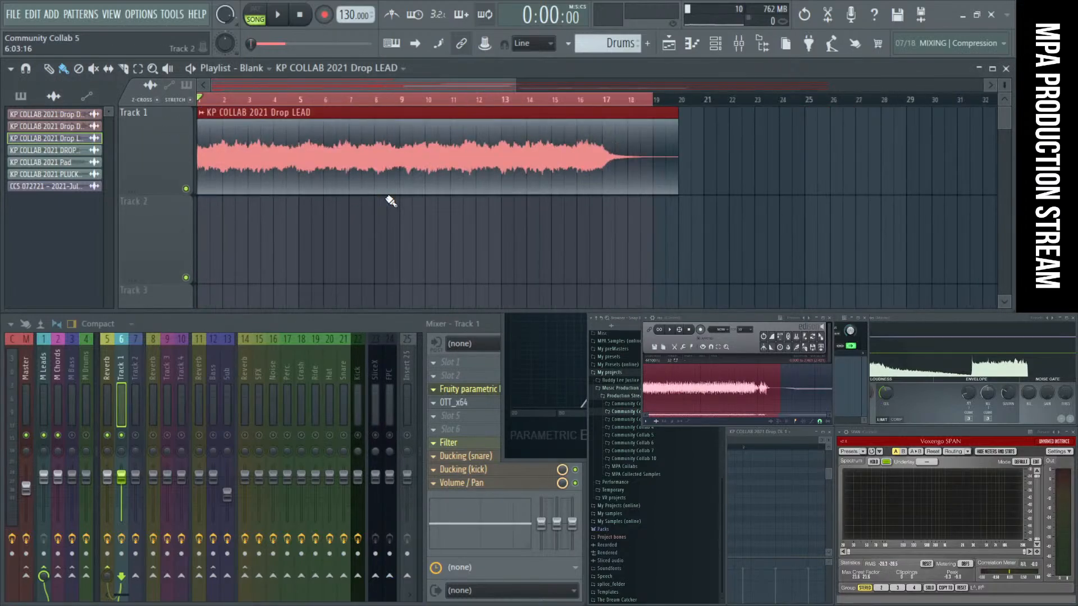
right_click(426, 188)
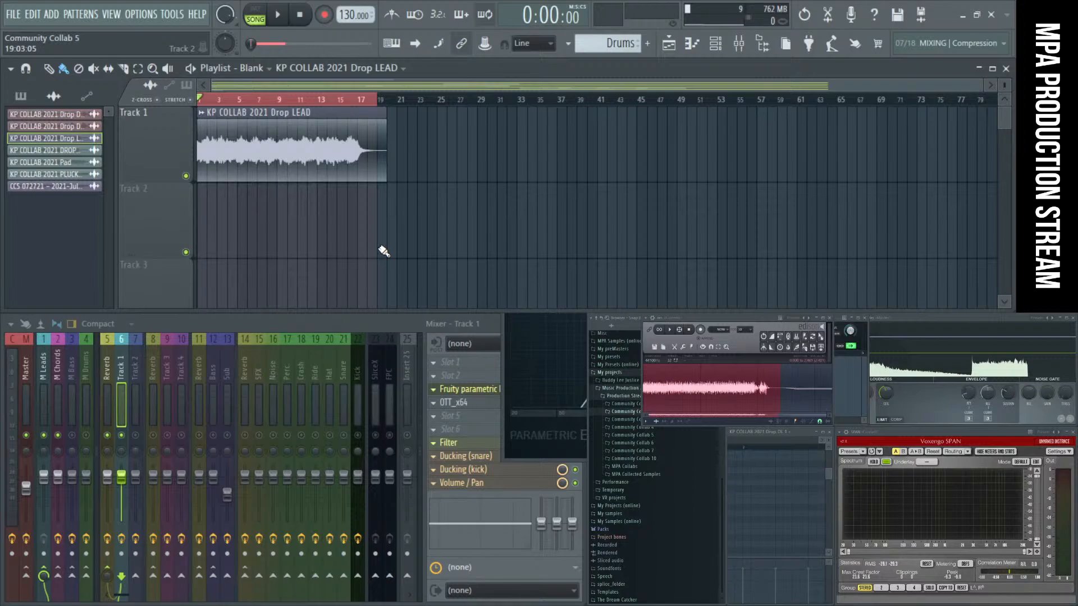
ctrl+right_click(450, 190)
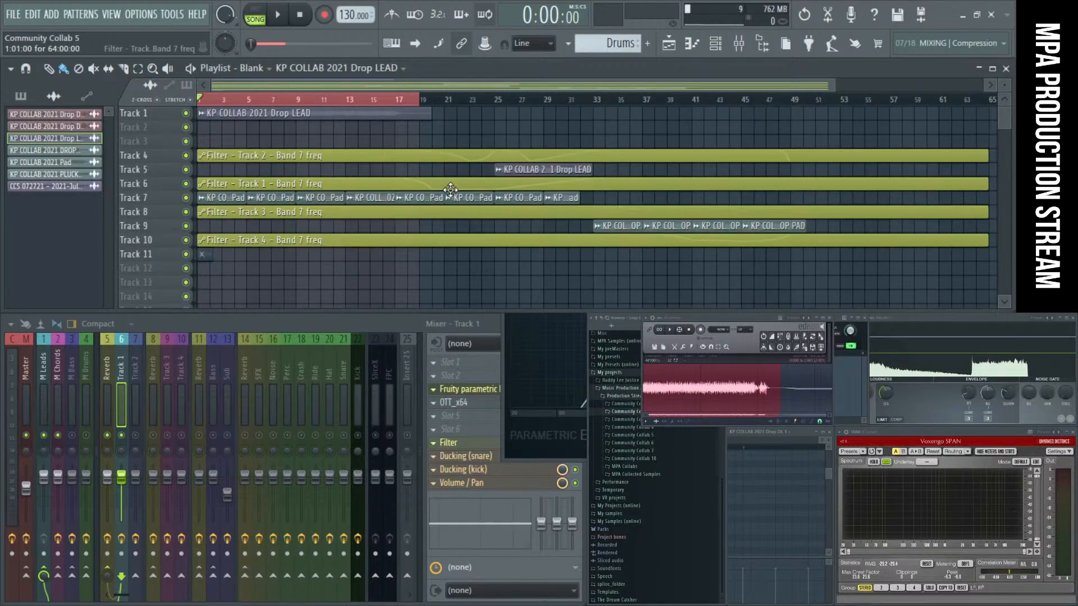
Step: Play the Drop LEAD clip, readjust mixer Track 1's send level to the Reverb track, and stop playback
scroll(450, 189, up, 2)
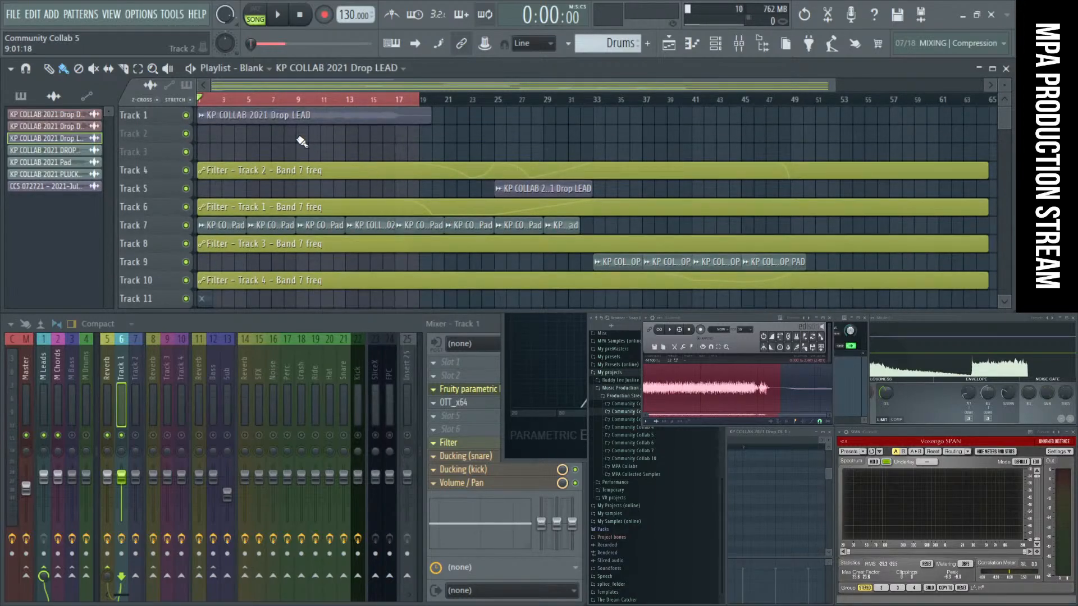
key(space)
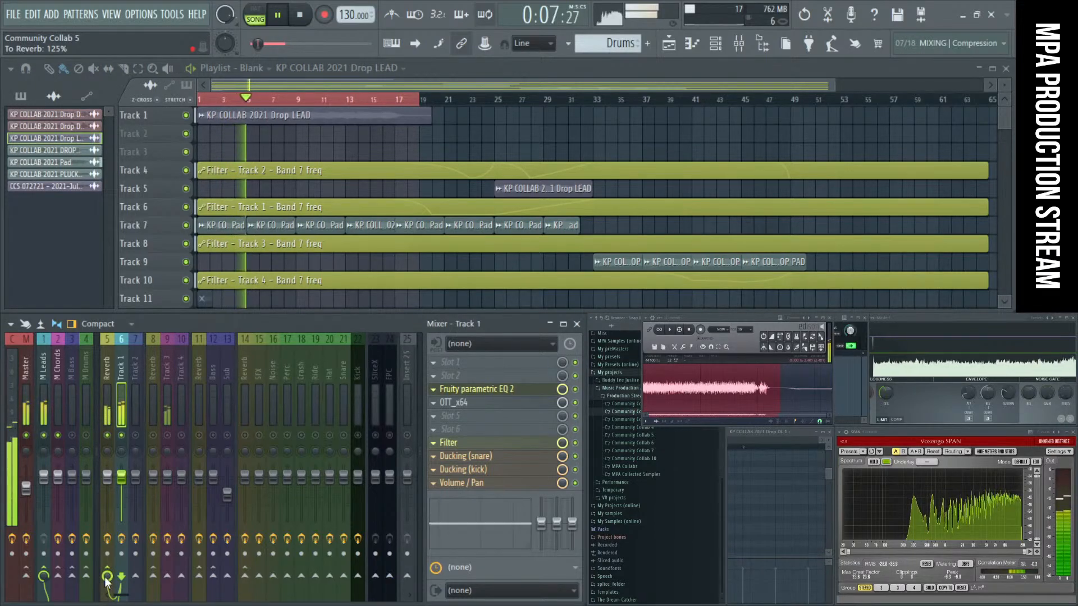
mouse_move(110, 577)
mouse_down()
mouse_move(109, 598)
mouse_move(110, 579)
mouse_up()
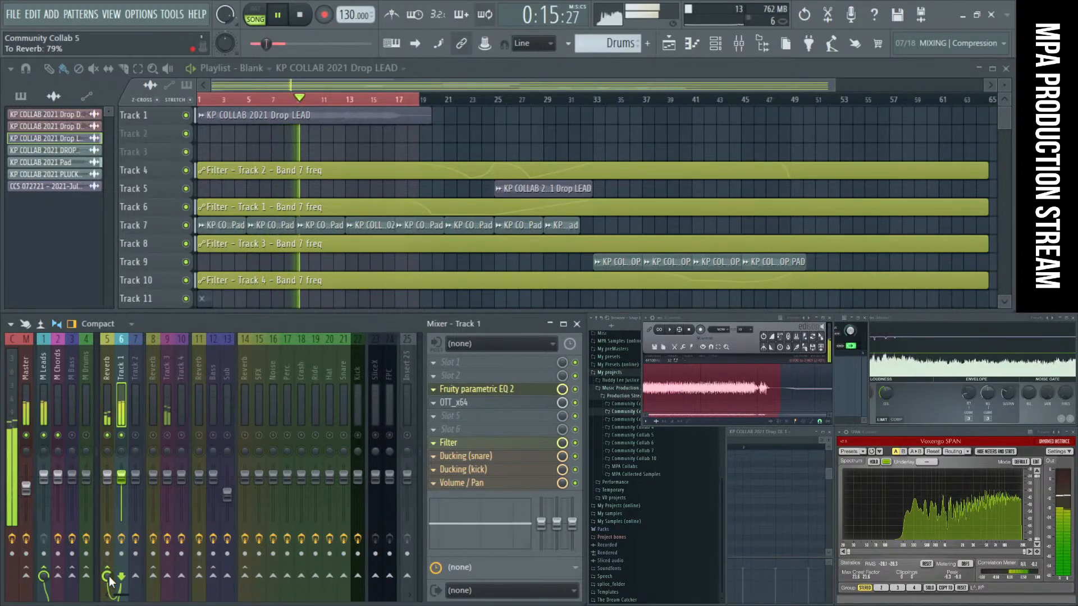
drag(109, 577, 109, 575)
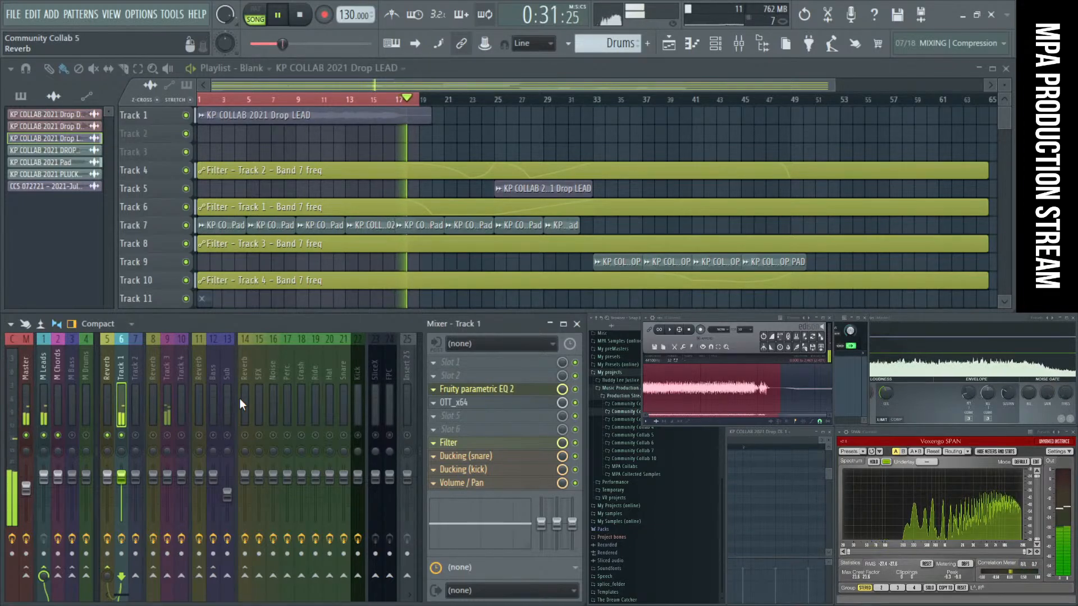
key(space)
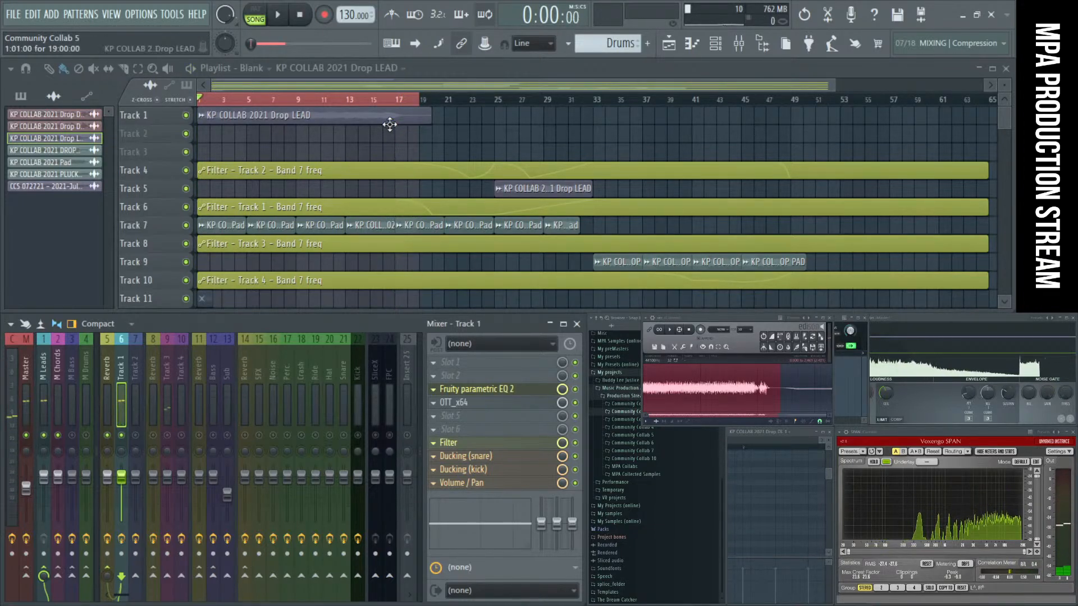
Step: Copy the channel name of the Drop LEAD clip on playlist Track 1, leaving the name as it is
click(366, 121)
key(F2)
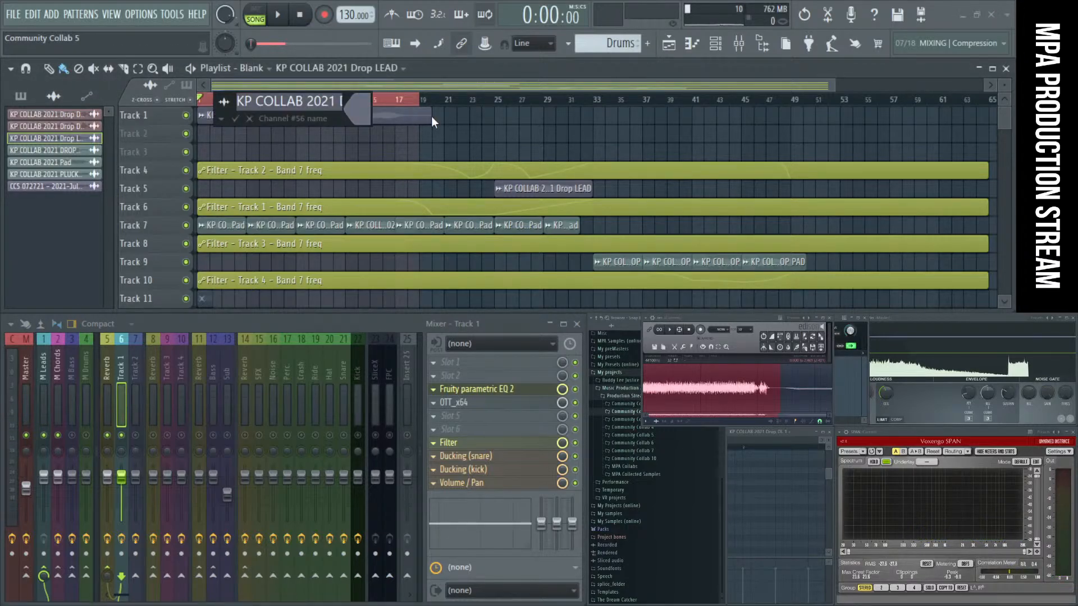
key(Return)
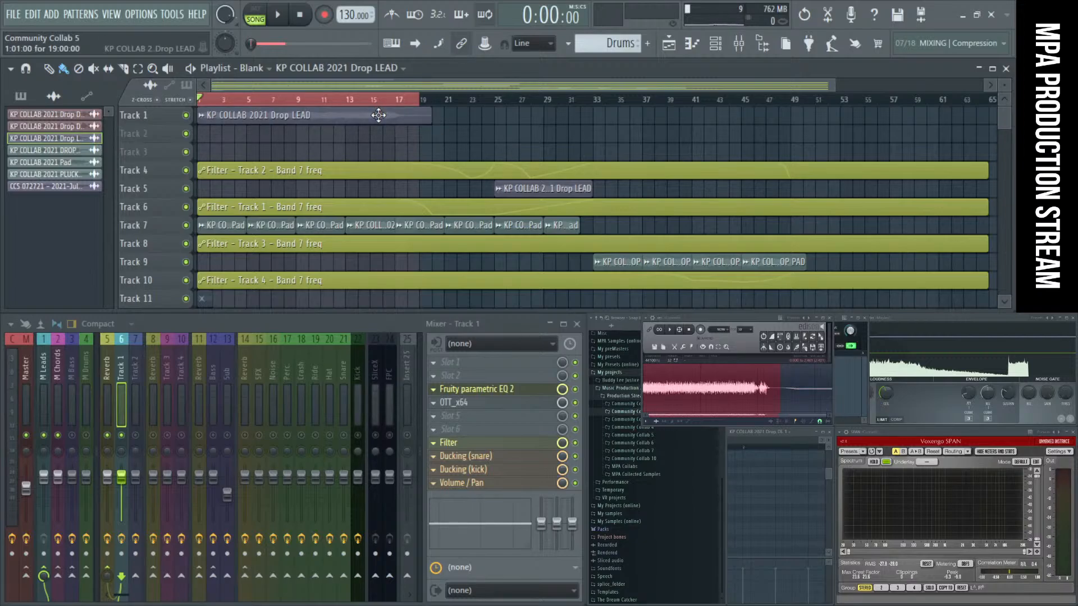
key(F2)
key(ctrl+c)
key(Return)
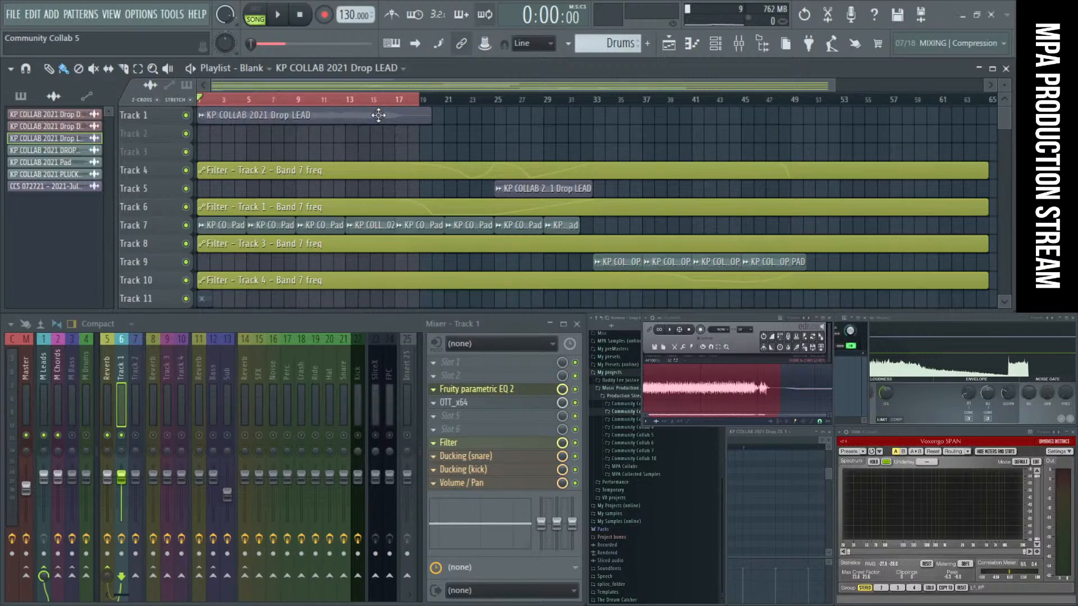
Step: Start a WAV export into the Collab 5 Pack (season1) folder, using the existing Drop DL 1 file's name as the basis
key(ctrl+r)
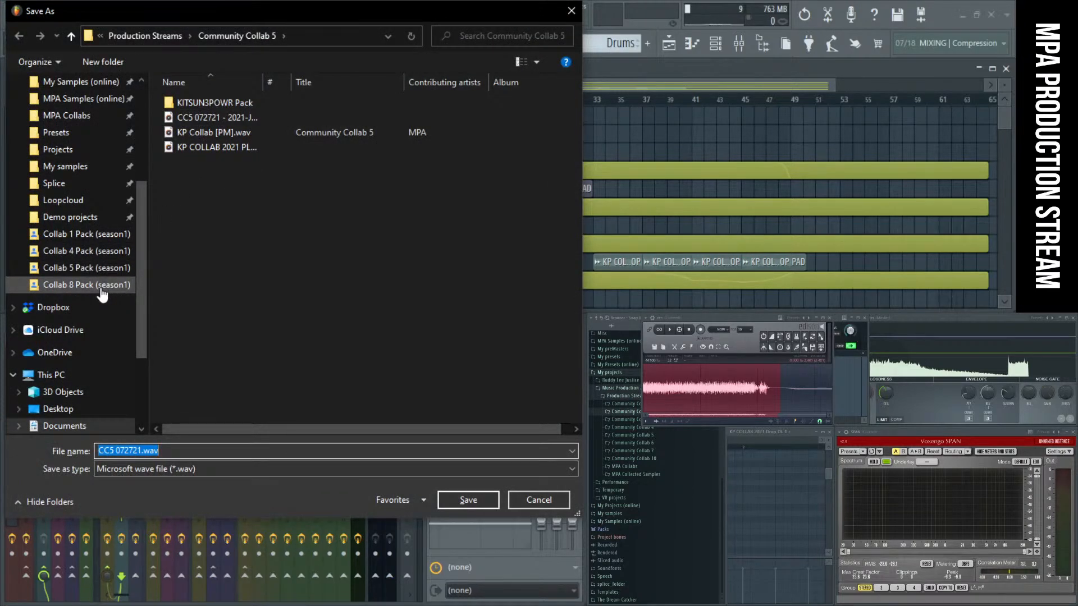
click(87, 268)
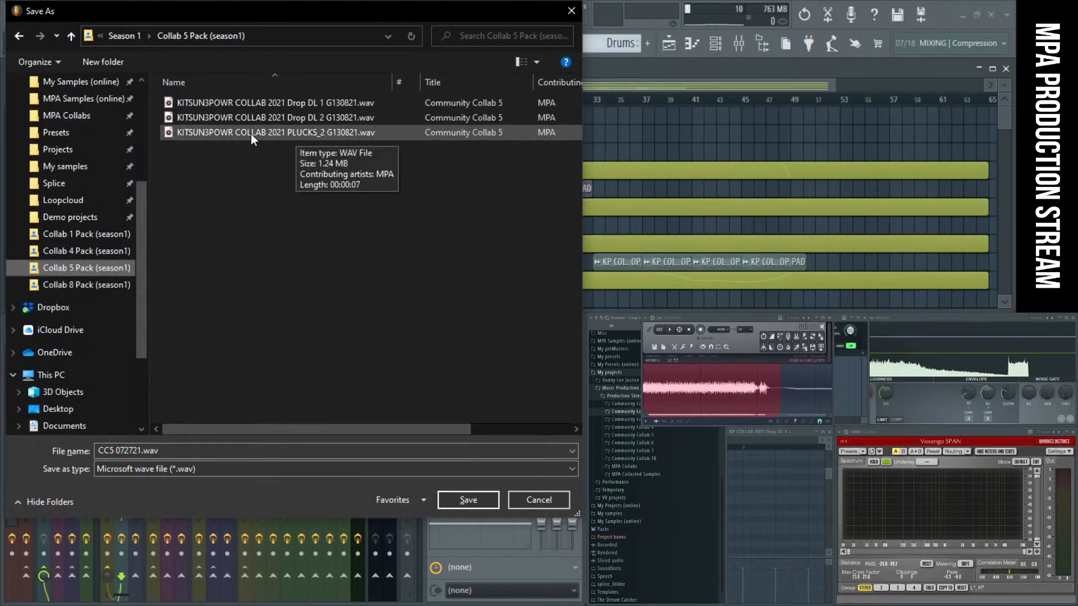
click(201, 107)
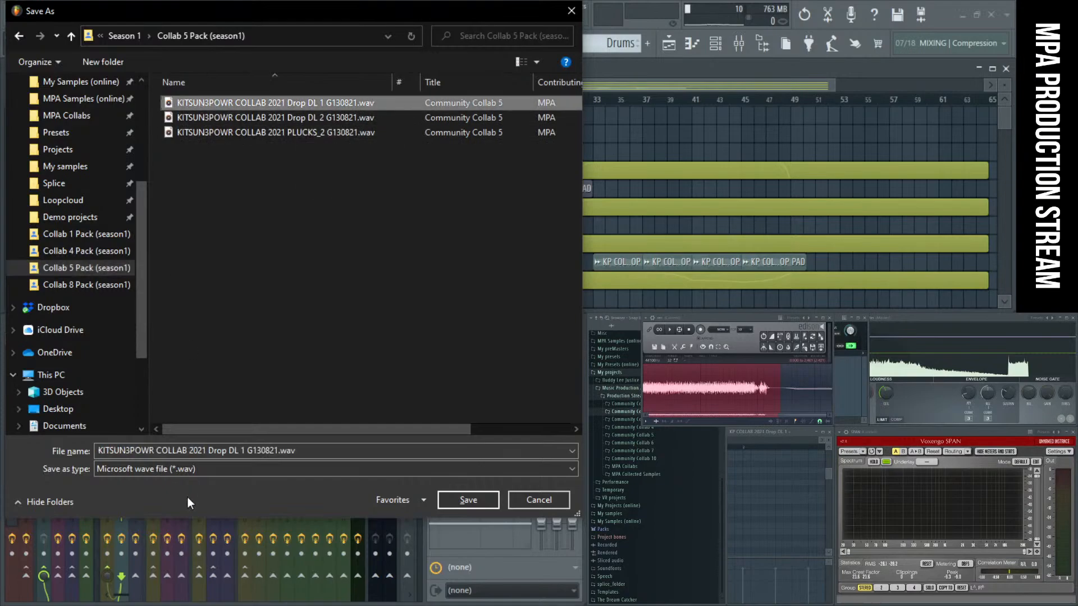
Step: Change the export file name to KITSUN3POWR COLLAB 2021 Drop LEAD 1 G130821.wav using the copied channel name
click(151, 451)
drag(156, 450, 245, 452)
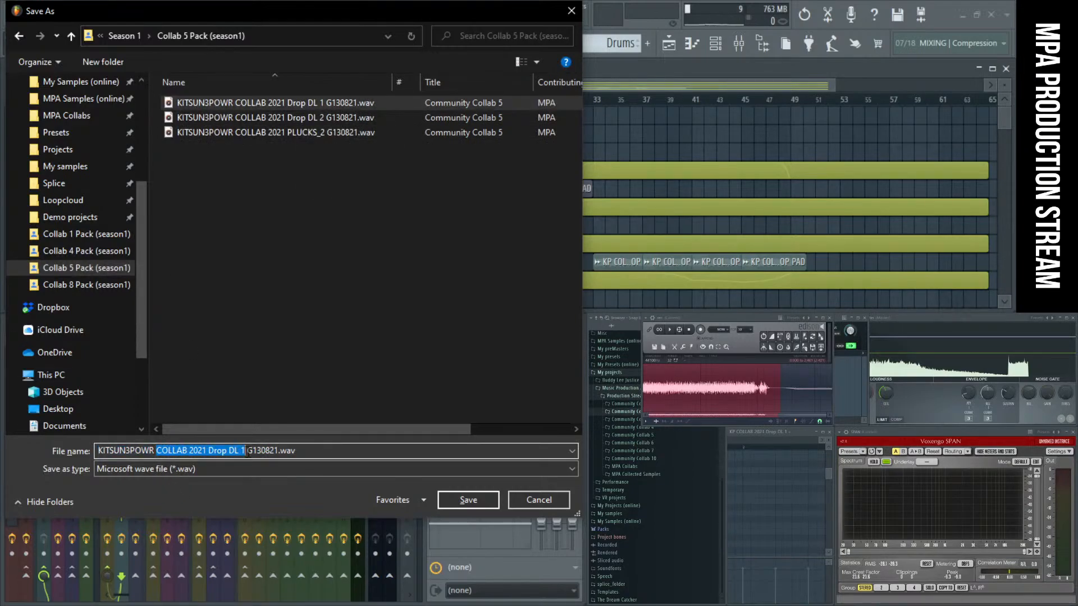
key(ctrl+v)
drag(156, 451, 169, 455)
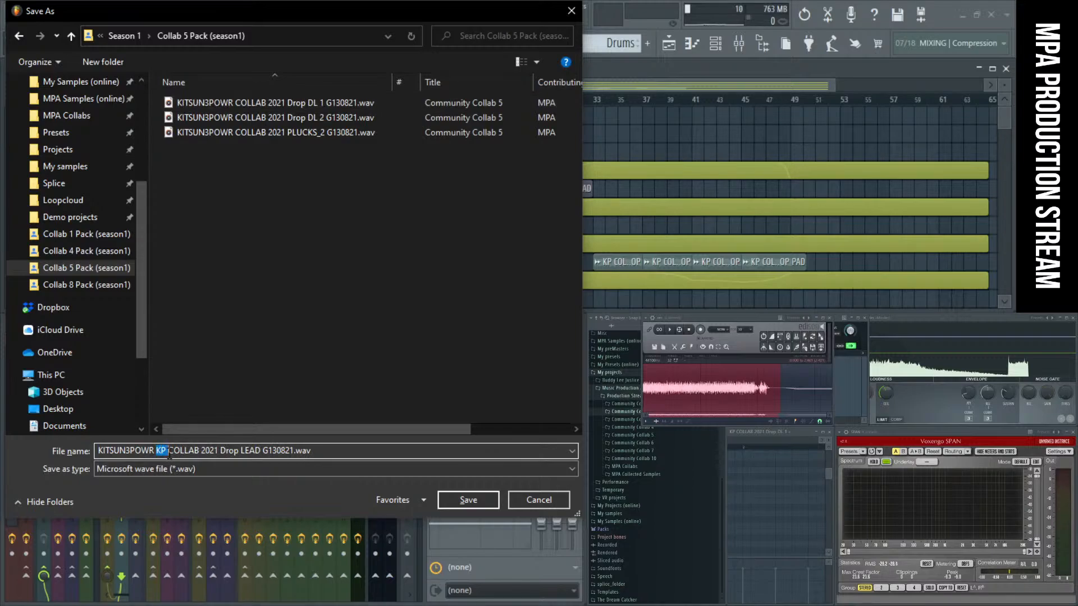
key(BackSpace)
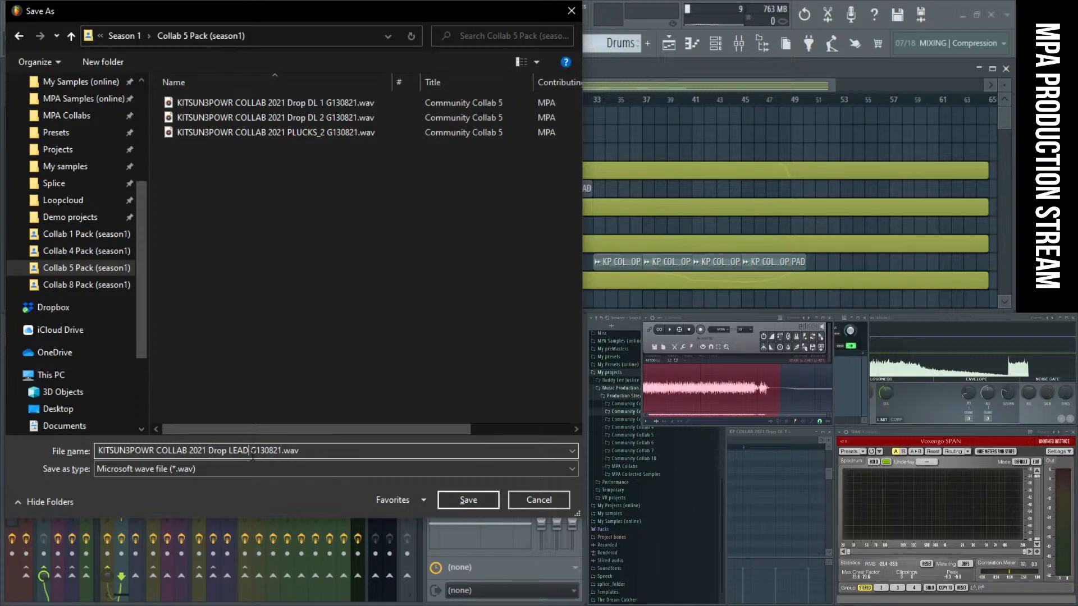
text(1)
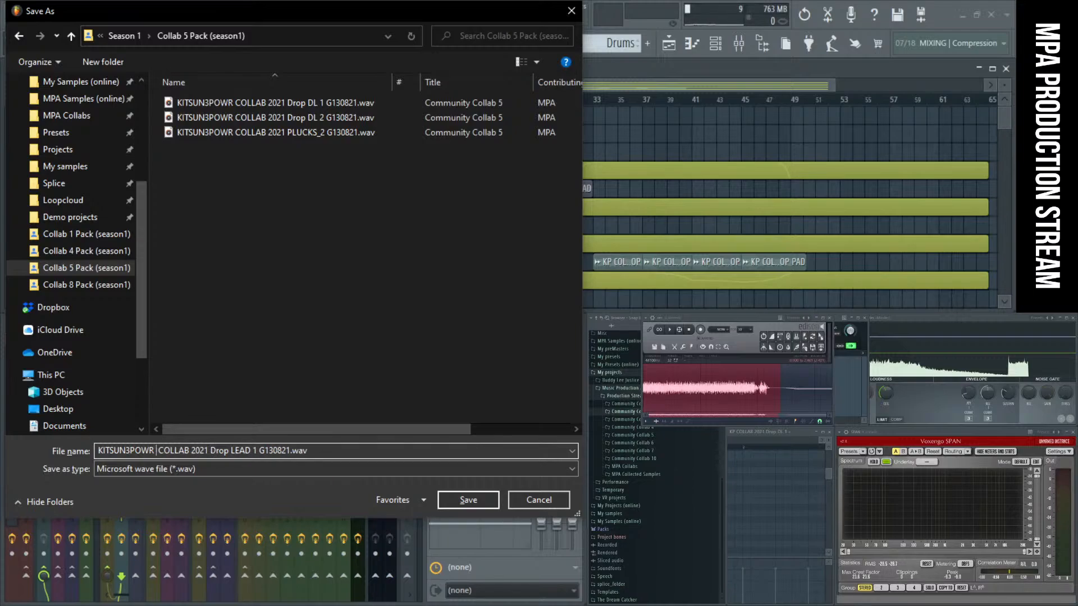
Step: Insert 130_Cm after KITSUN3POWR in the export file name, checking Collab 5's key in the MPA Collabs - Season 1 spreadsheet
text( 130)
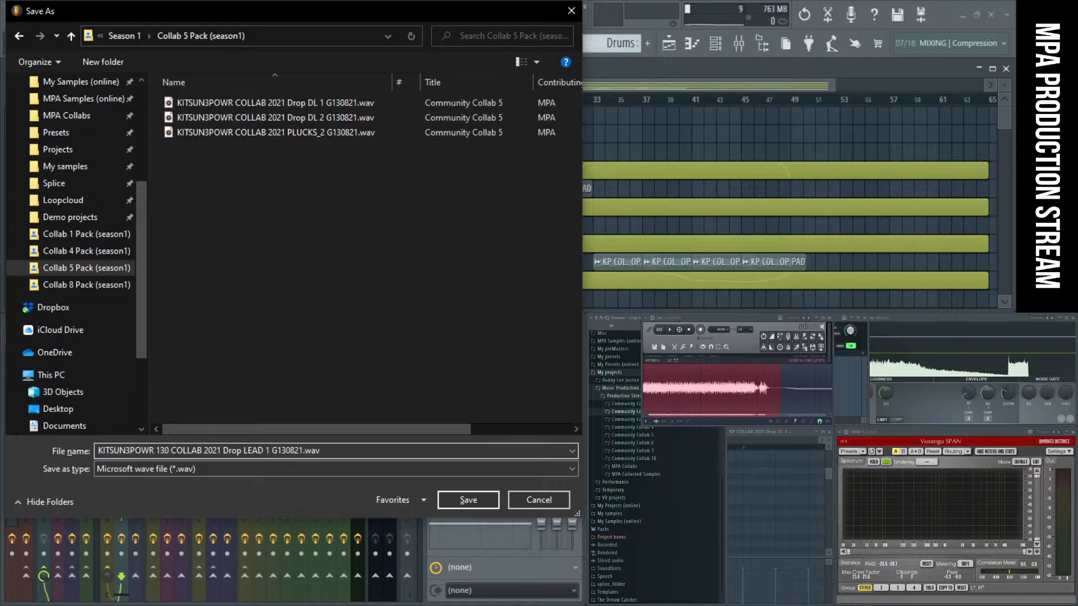
text(_)
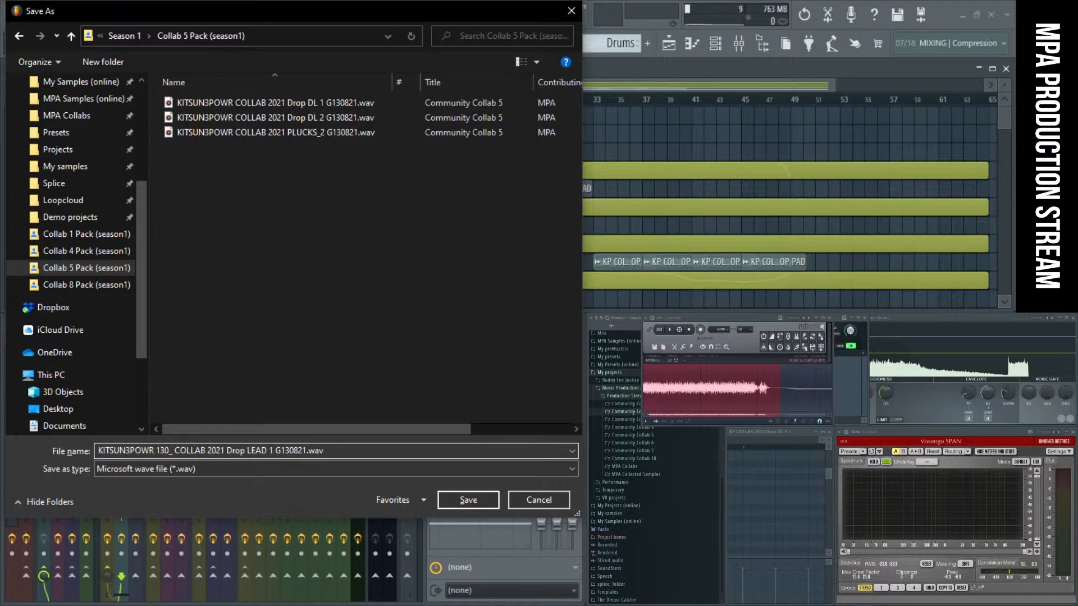
mouse_move(467, 604)
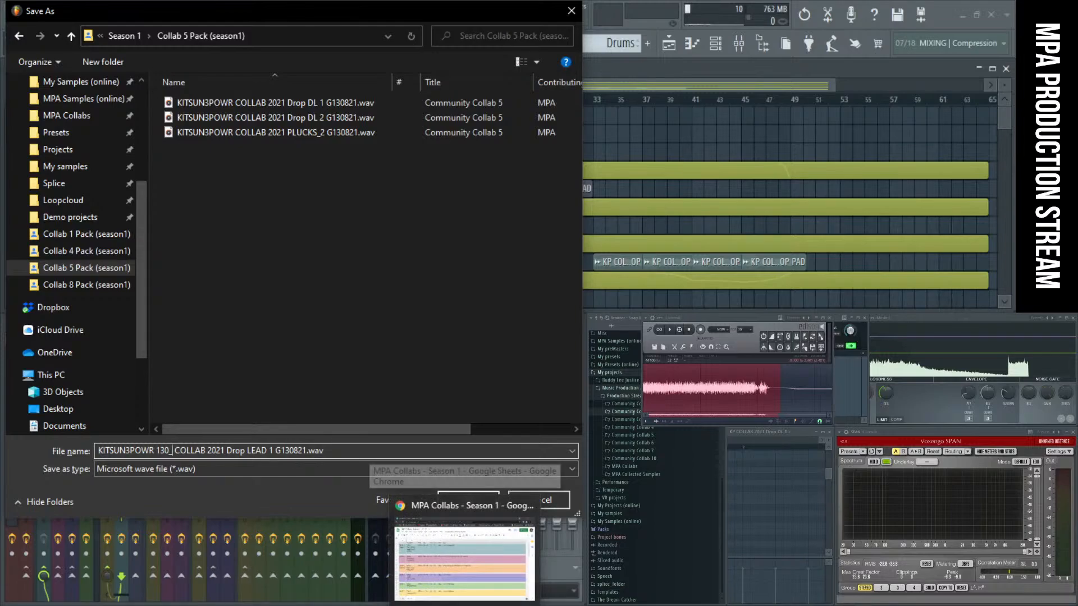
click(466, 552)
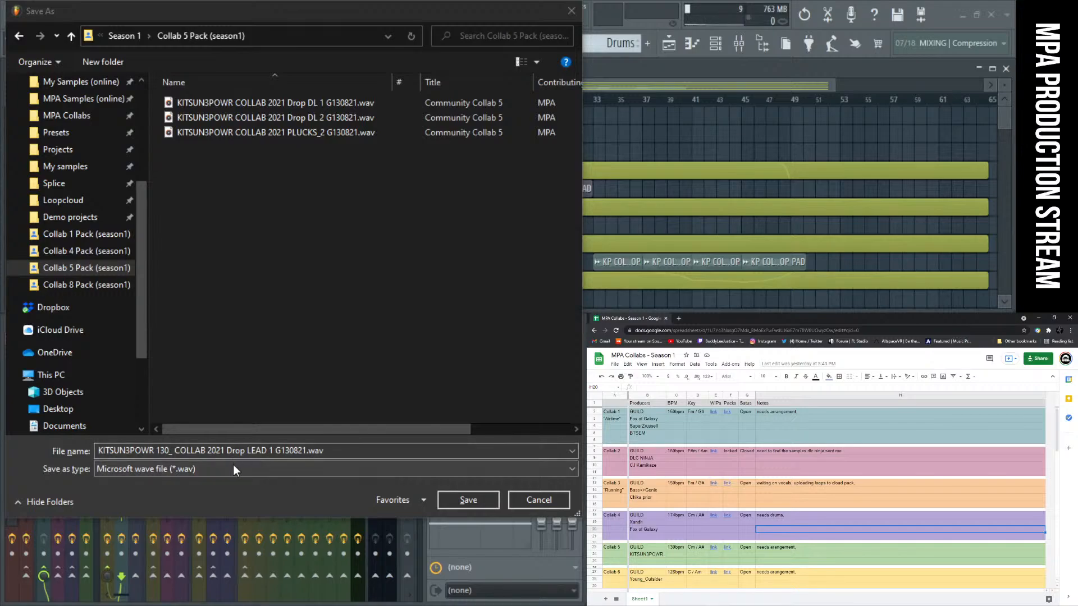
click(181, 451)
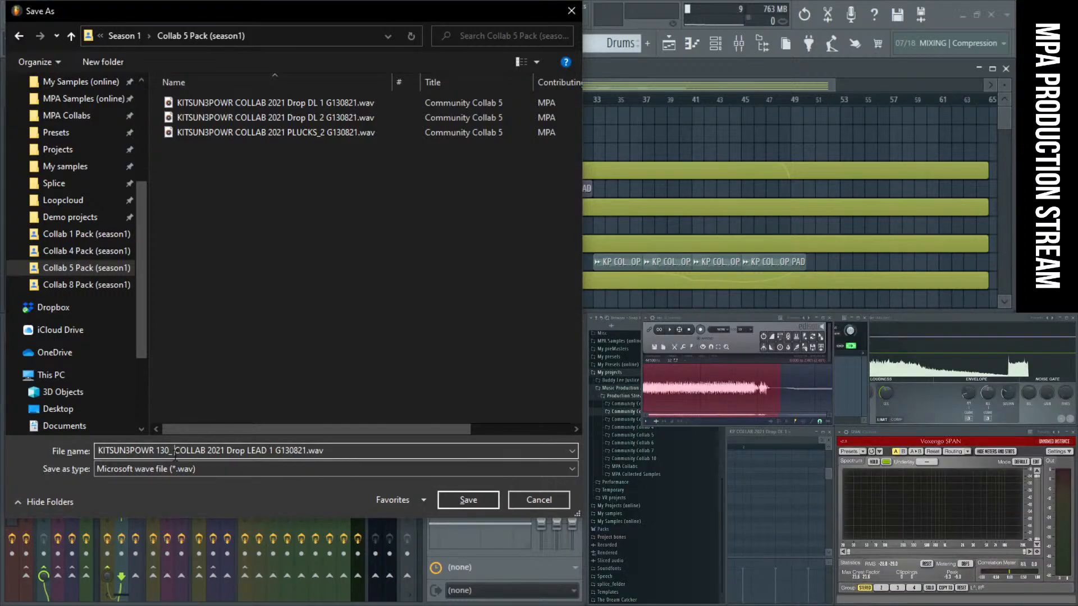
text(Cm)
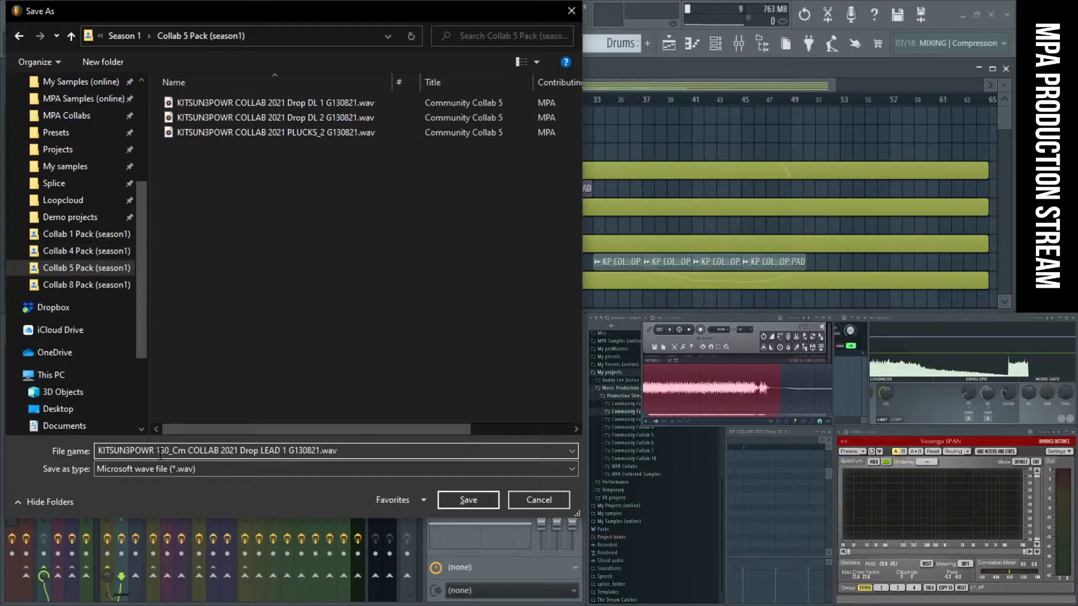
mouse_move(163, 454)
mouse_down()
mouse_move(179, 453)
mouse_move(161, 454)
mouse_up()
Step: Rename the existing PLUCKS_2 file in the pack folder to KITSUN3POWR 130_Cm COLLAB 2021 PLUCKS_2 G130821.wav
right_click(321, 210)
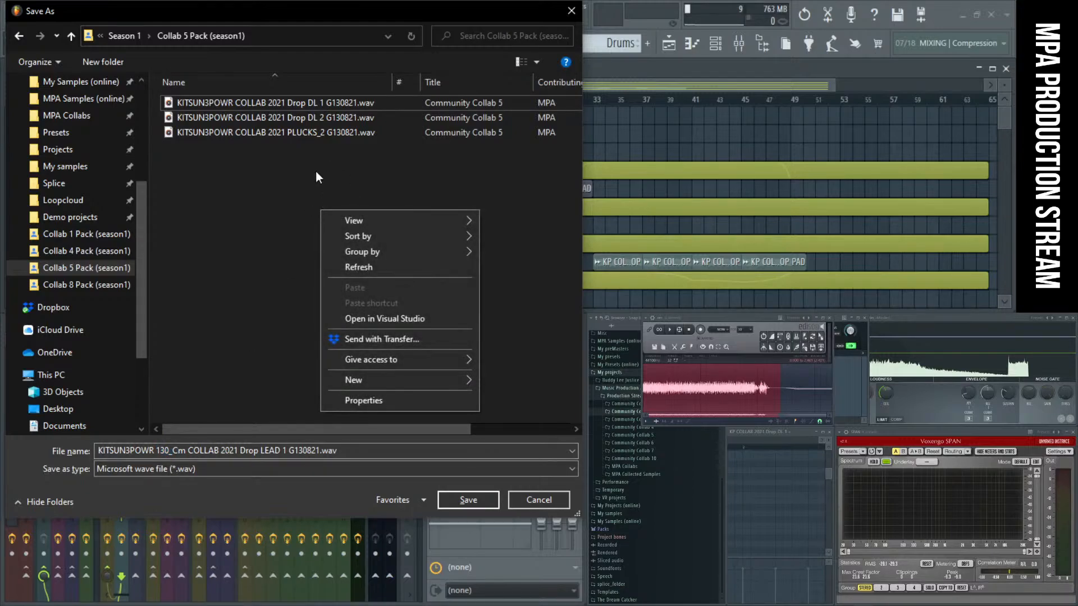
right_click(254, 104)
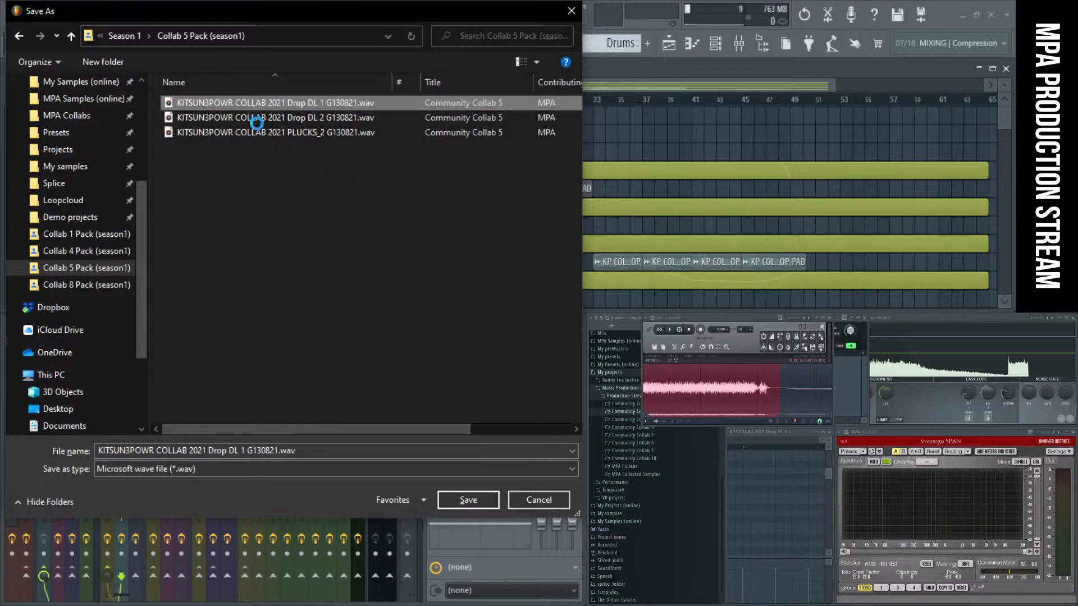
right_click(234, 136)
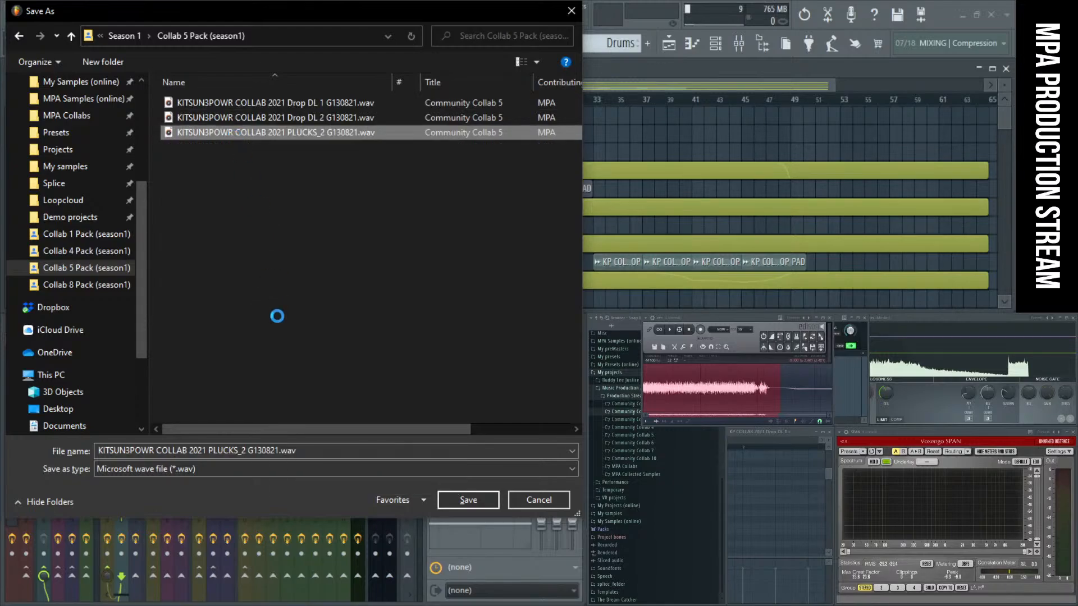
click(270, 496)
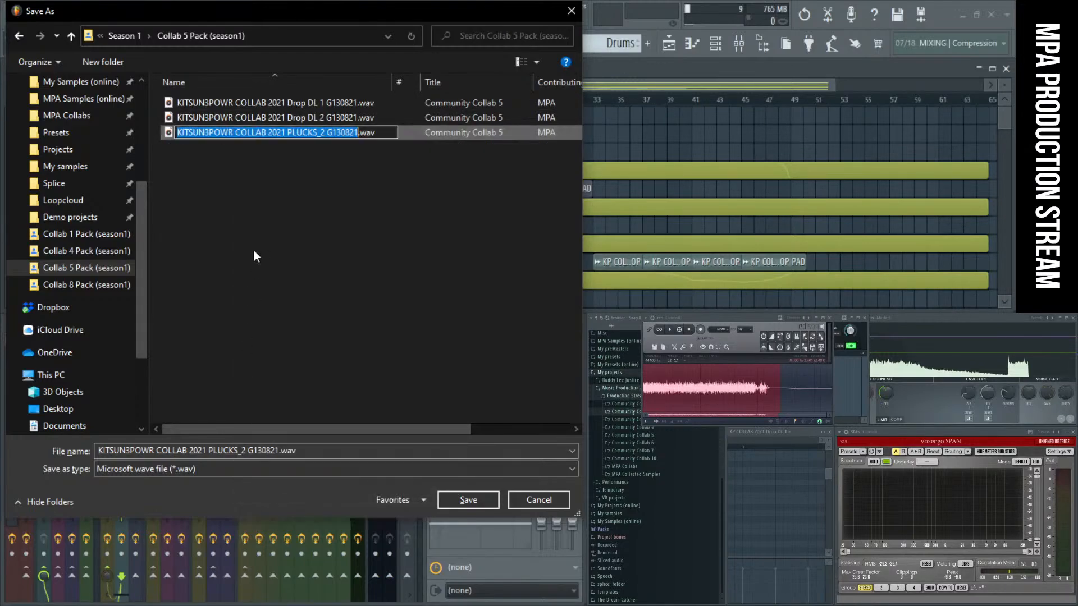
click(233, 132)
text(130_Cm)
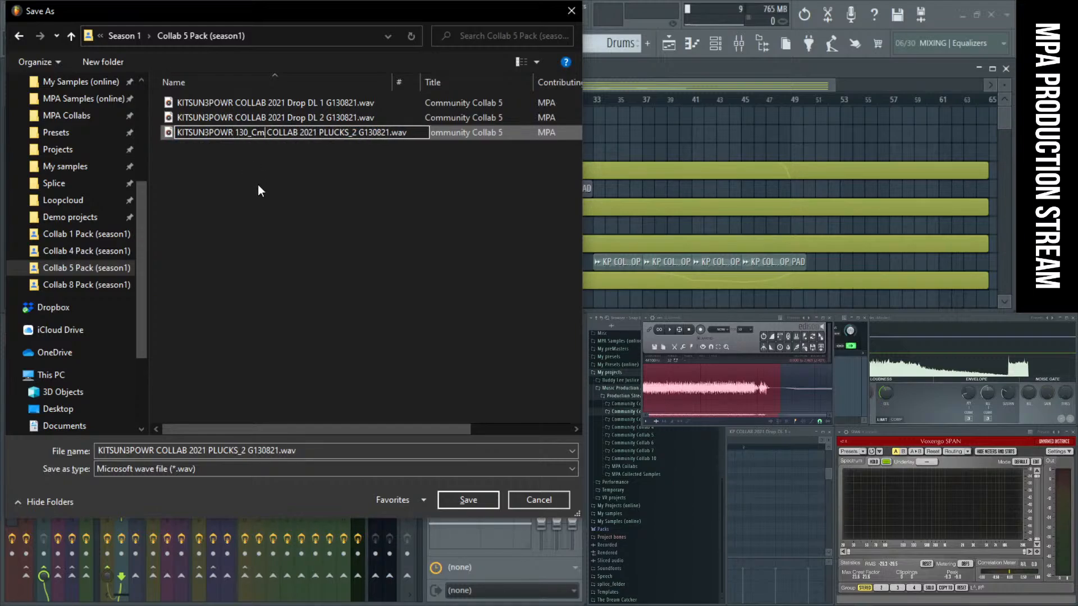
click(264, 120)
Step: Rename the existing Drop DL 1 file to KITSUN3POWR 130bpm COLLAB 2021 Drop DL 1 G130821.wav
click(264, 119)
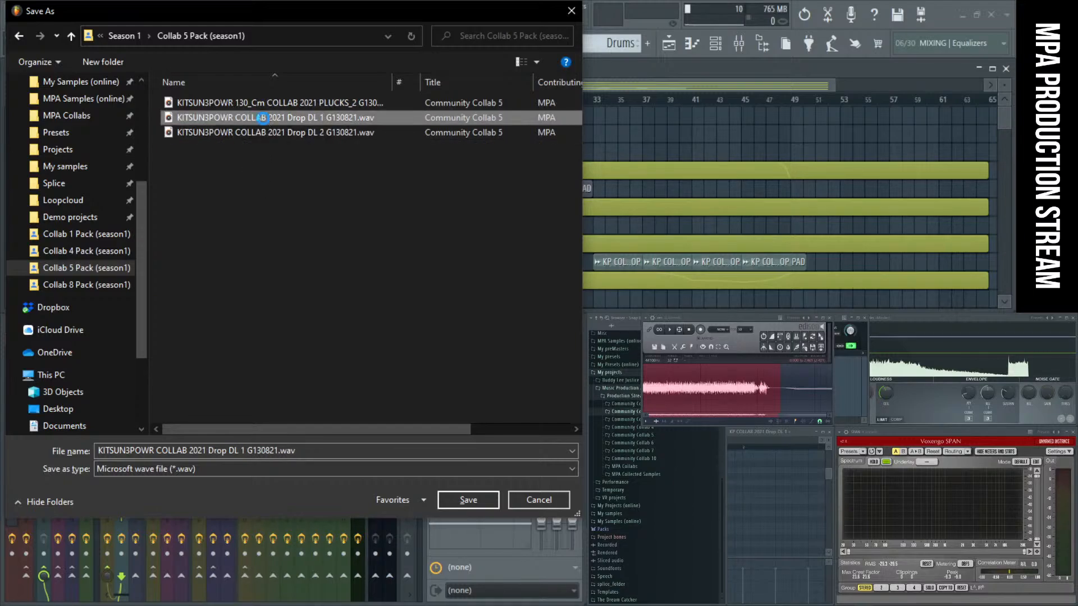
right_click(264, 118)
click(320, 475)
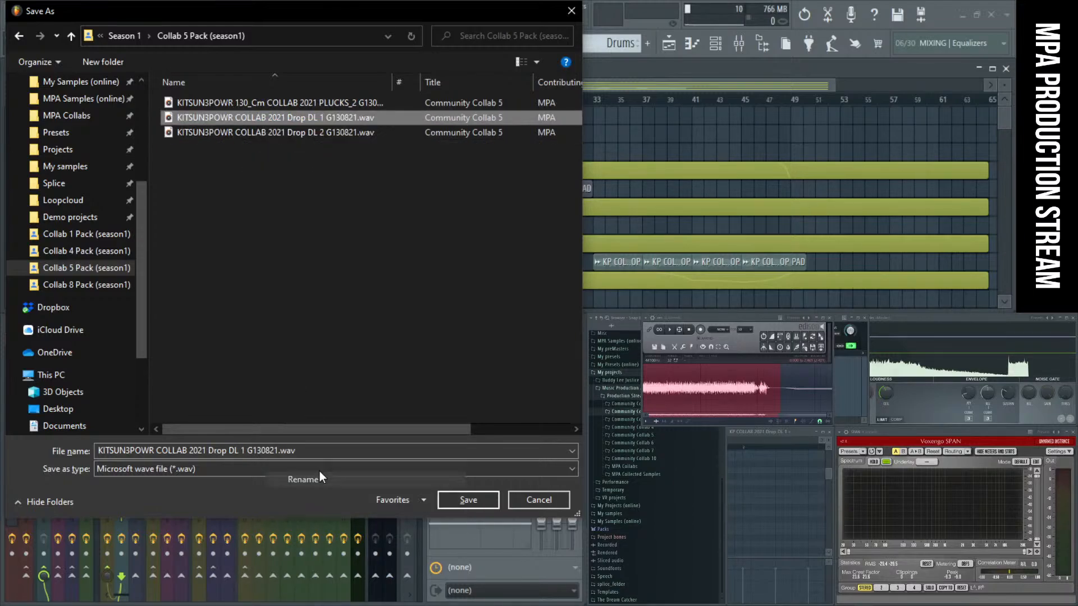
click(266, 117)
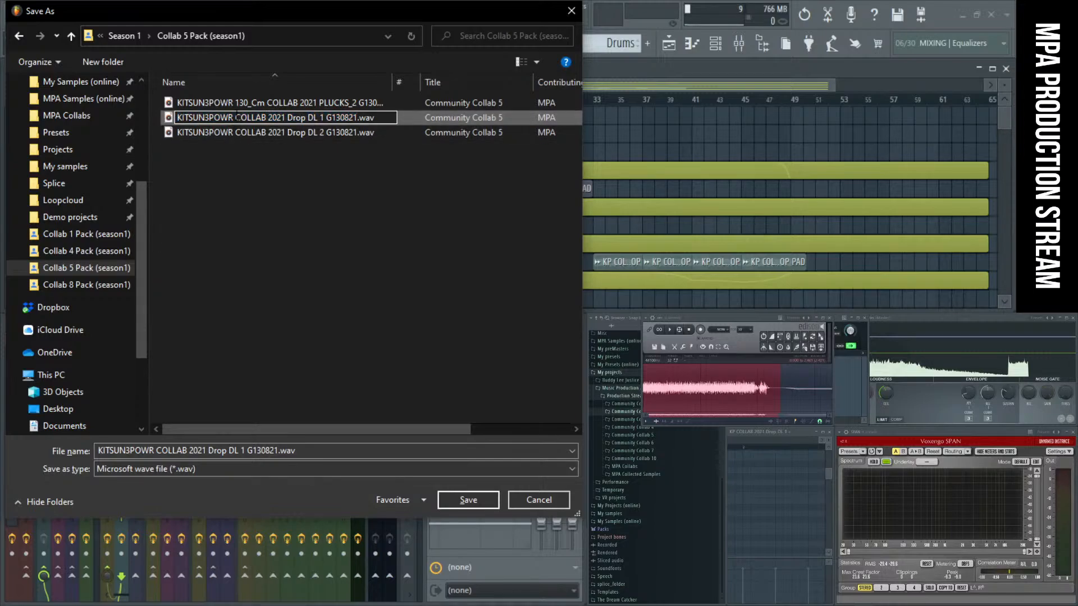
text(130b)
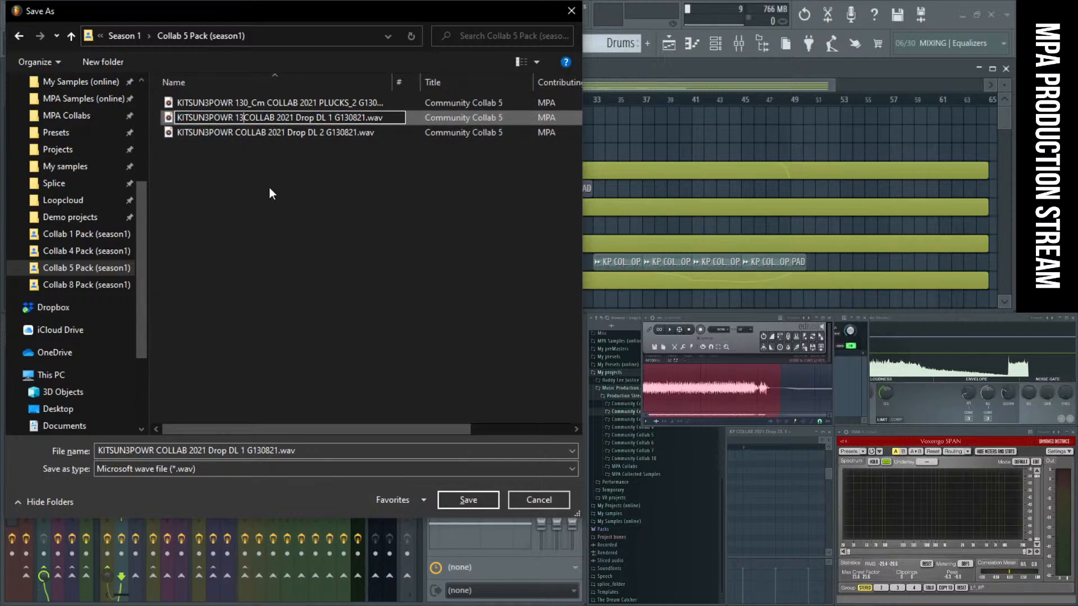
text(pm)
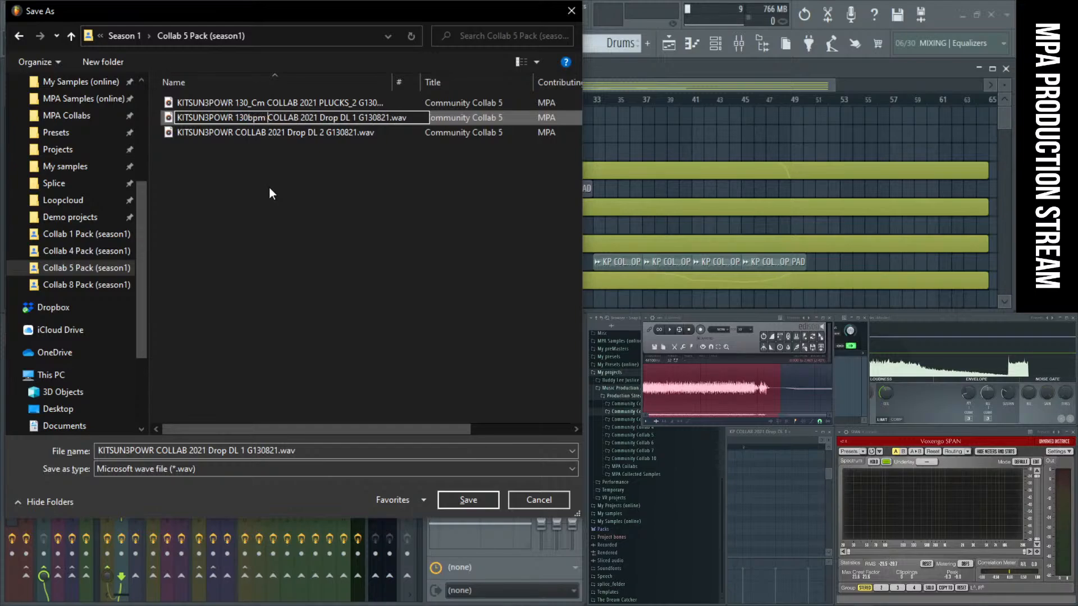
Step: Rename the existing Drop DL 2 file to KITSUN3POWR 130bpm COLLAB 2021 Drop DL 2 G130821.wav
right_click(259, 134)
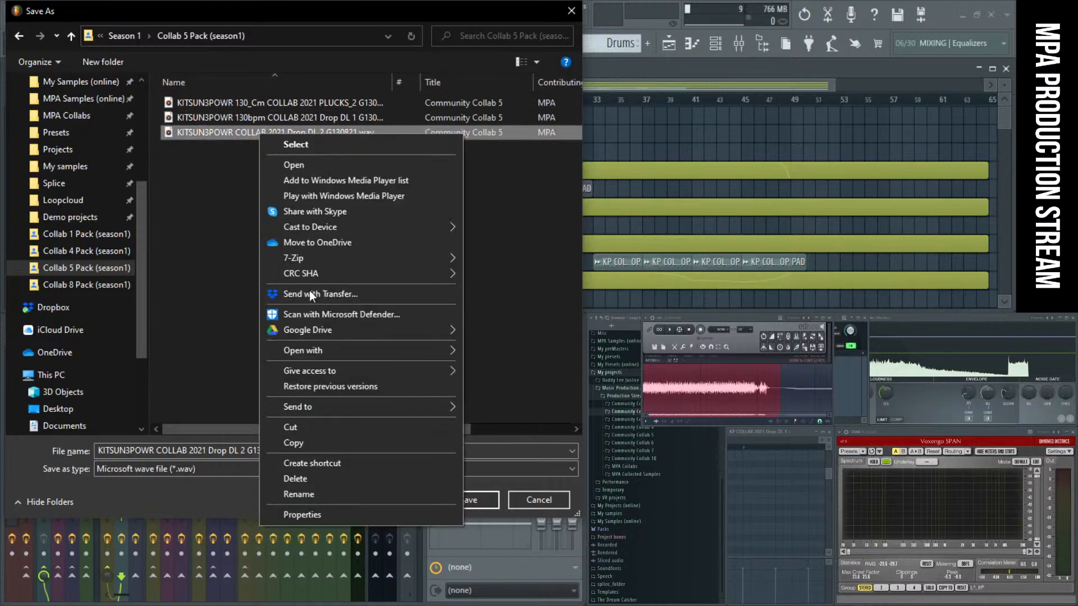
click(315, 490)
click(278, 133)
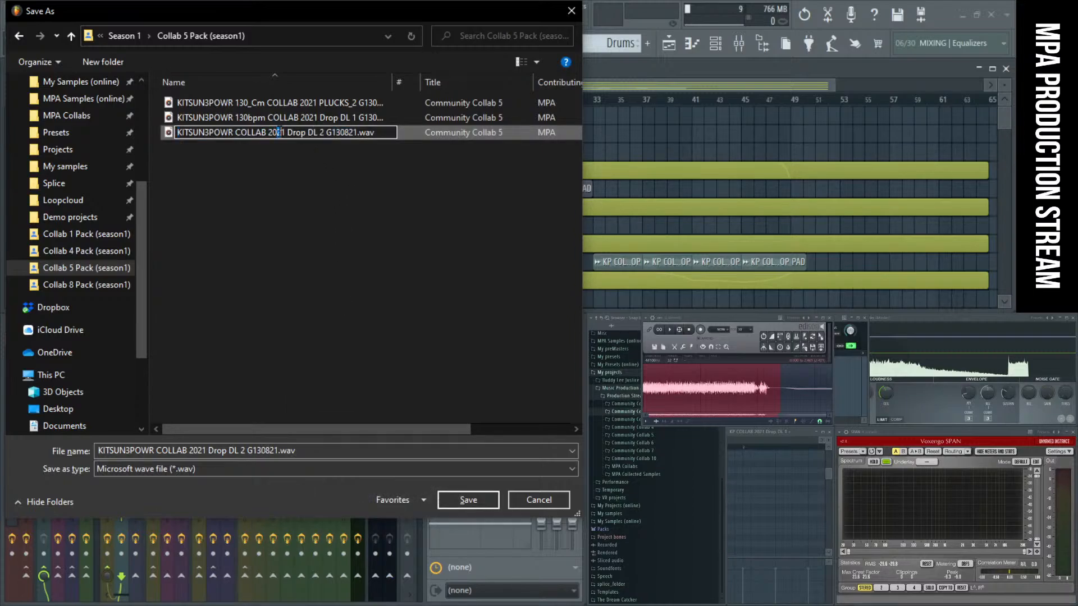
click(236, 133)
text(130bpm)
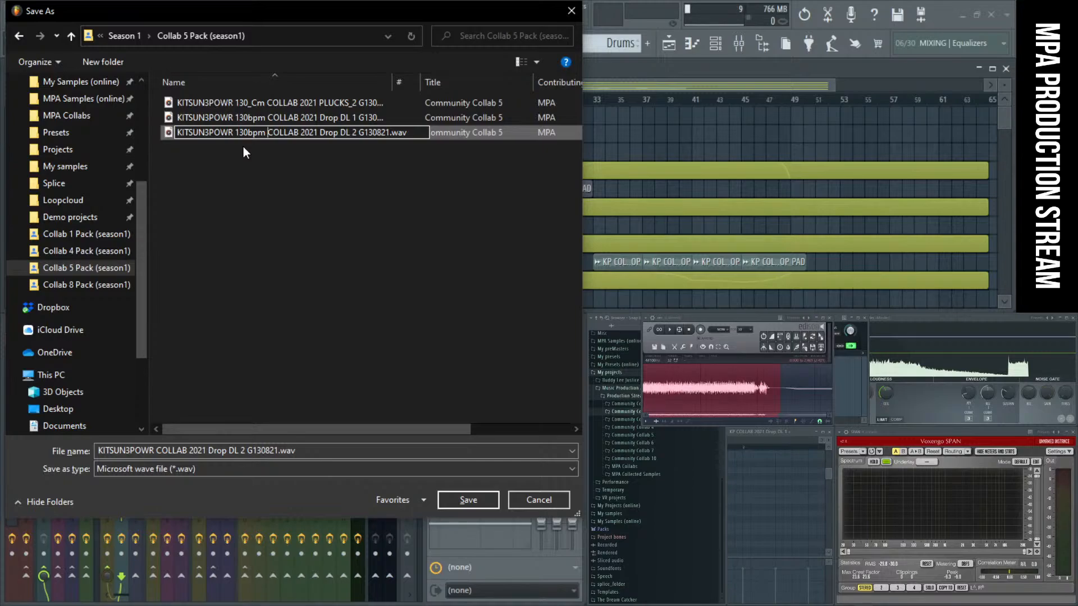
click(244, 146)
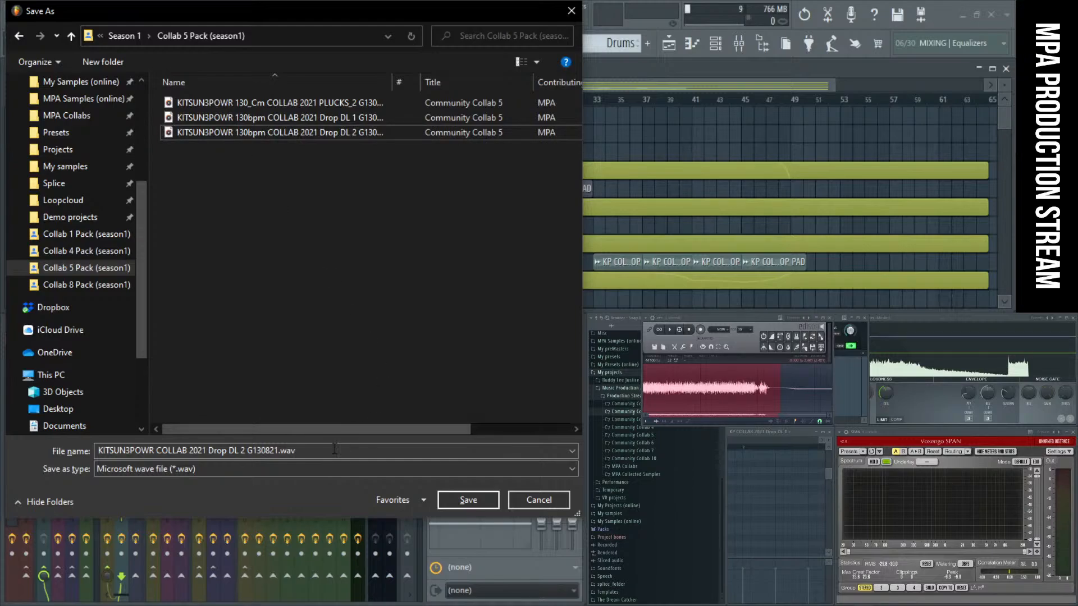
Step: Clear the text between KITSUN3POWR and G130821 in the export file name
click(159, 451)
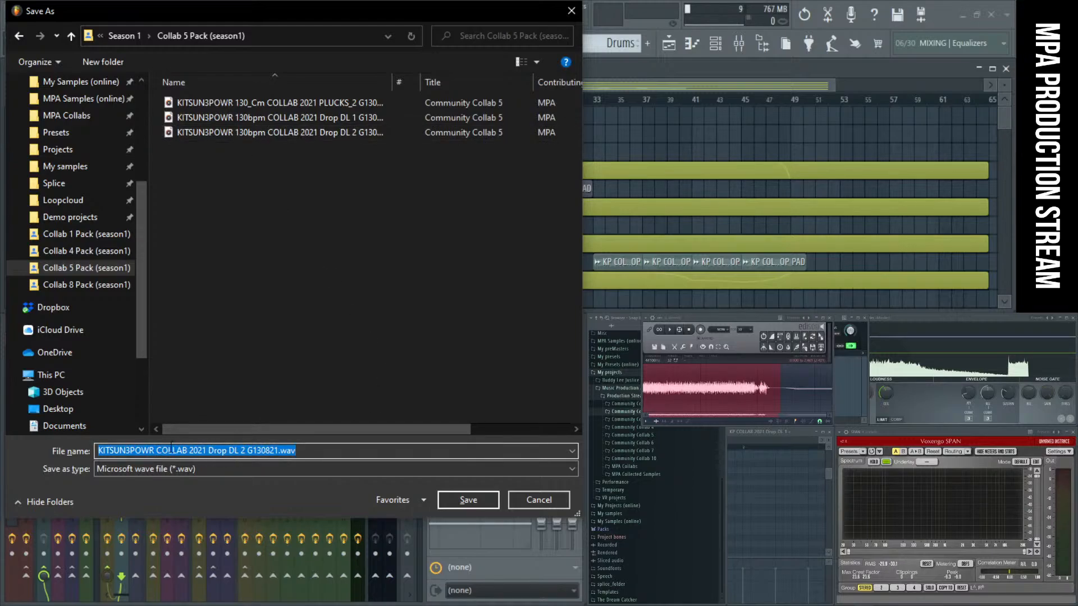
click(159, 450)
drag(155, 451, 246, 459)
key(ctrl+v)
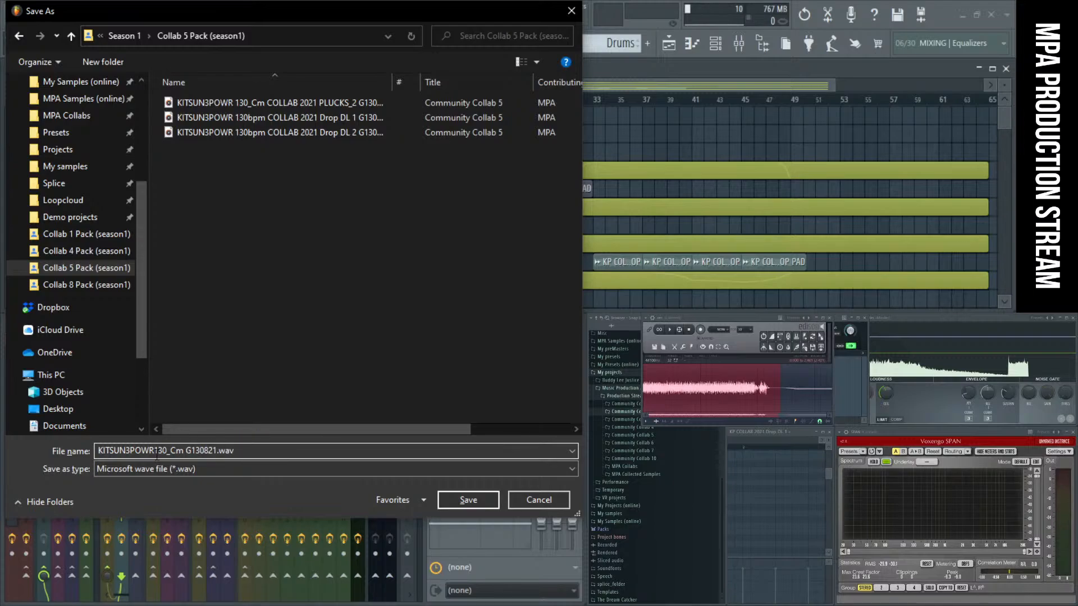
drag(154, 452, 183, 451)
key(BackSpace)
Step: Complete the export file name as KITSUN3POWR COLLAB Lead syanth 1 G130821.wav and render the song selection to WAV
text(COLLAB)
text( Leas syanth )
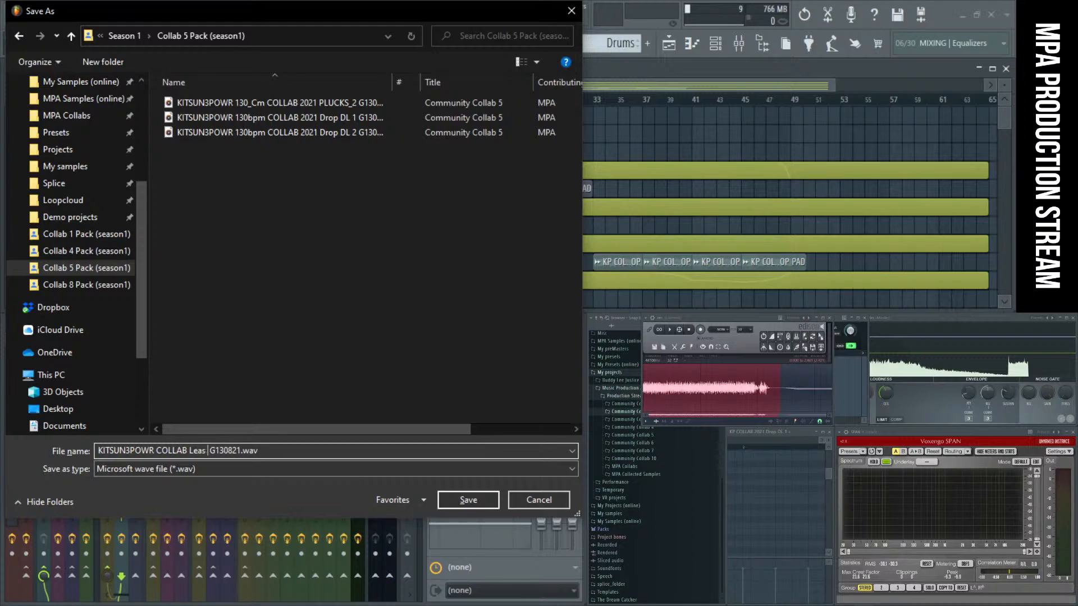
text(1)
key(BackSpace)
text(d synanth 1)
key(Return)
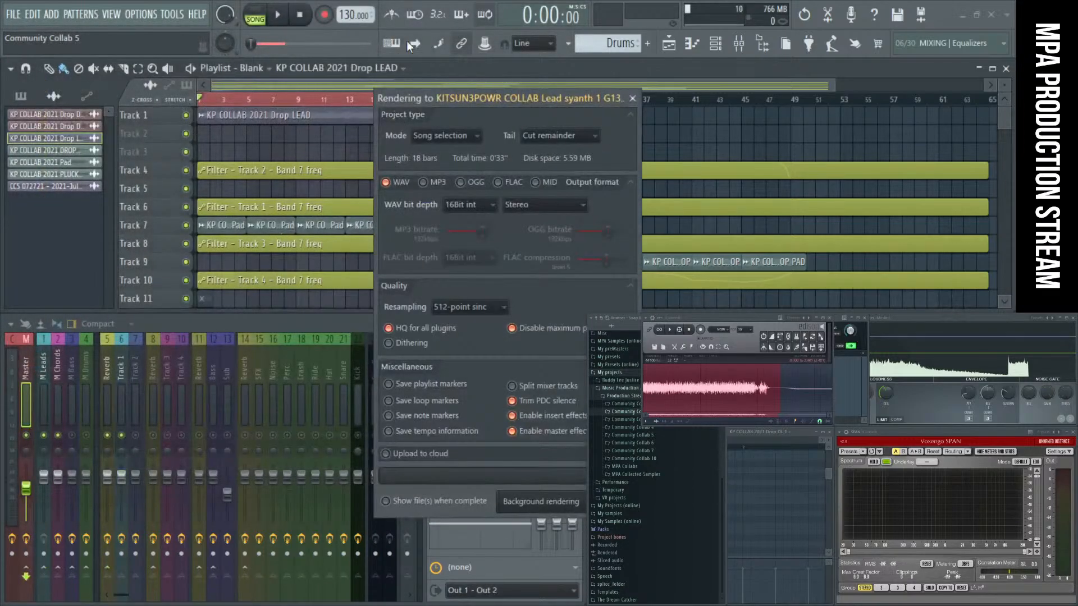
drag(518, 99, 383, 103)
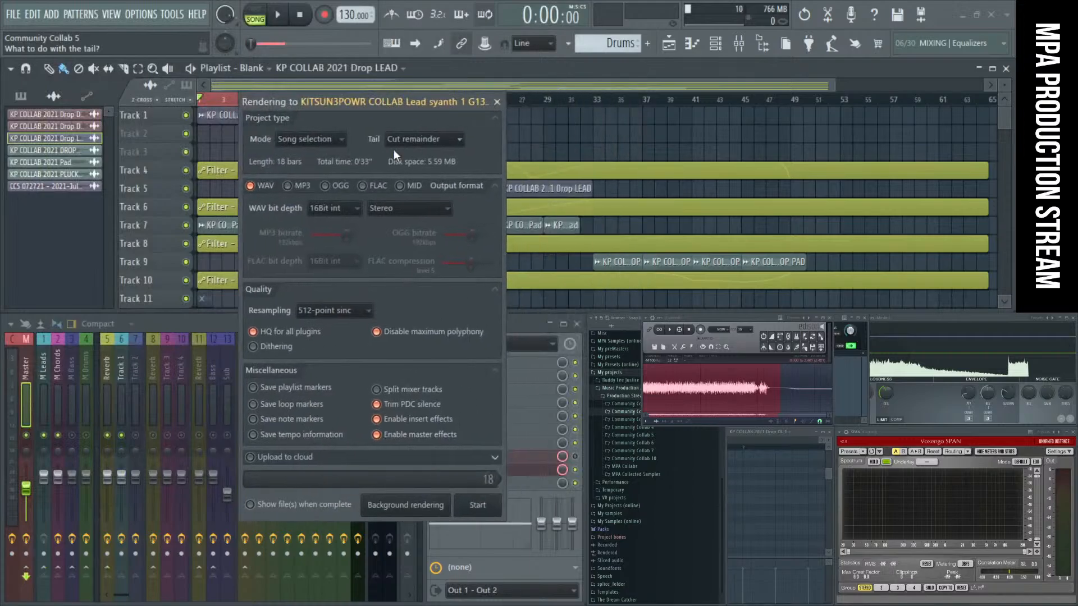
click(480, 505)
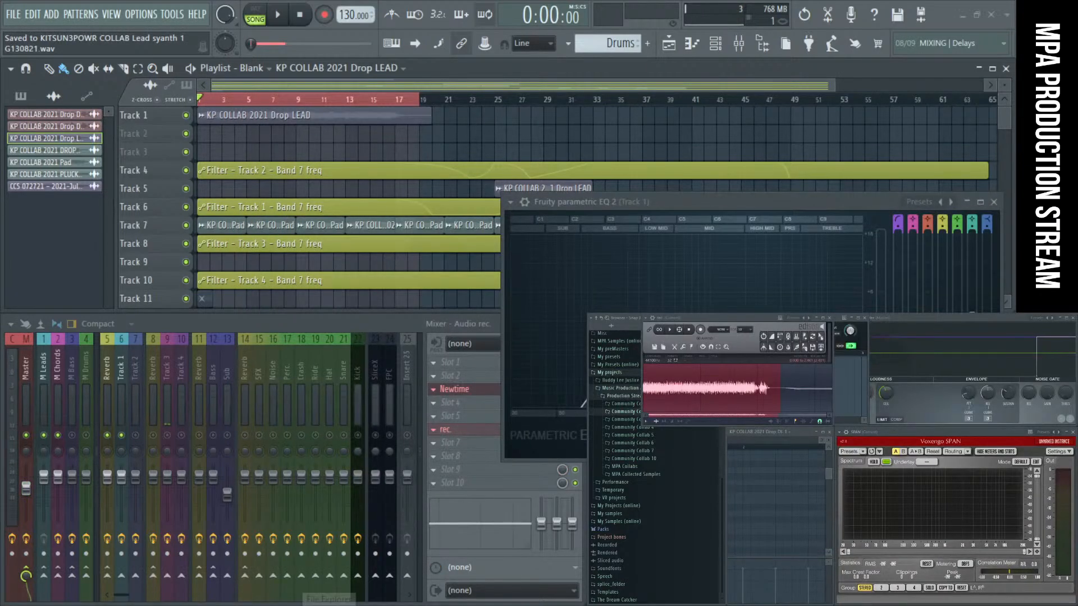
Step: Switch to File Explorer and open the Collab 5 Pack (season1) folder under MPA Samples (online), Community Collab Packs, Season 1
click(328, 605)
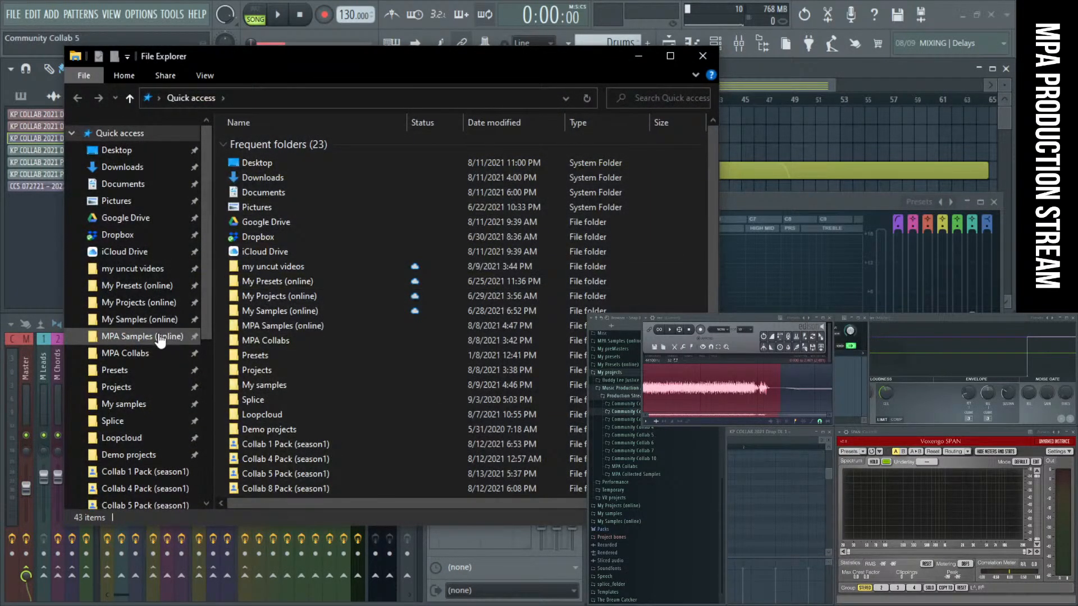
click(173, 337)
click(312, 145)
double_click(312, 145)
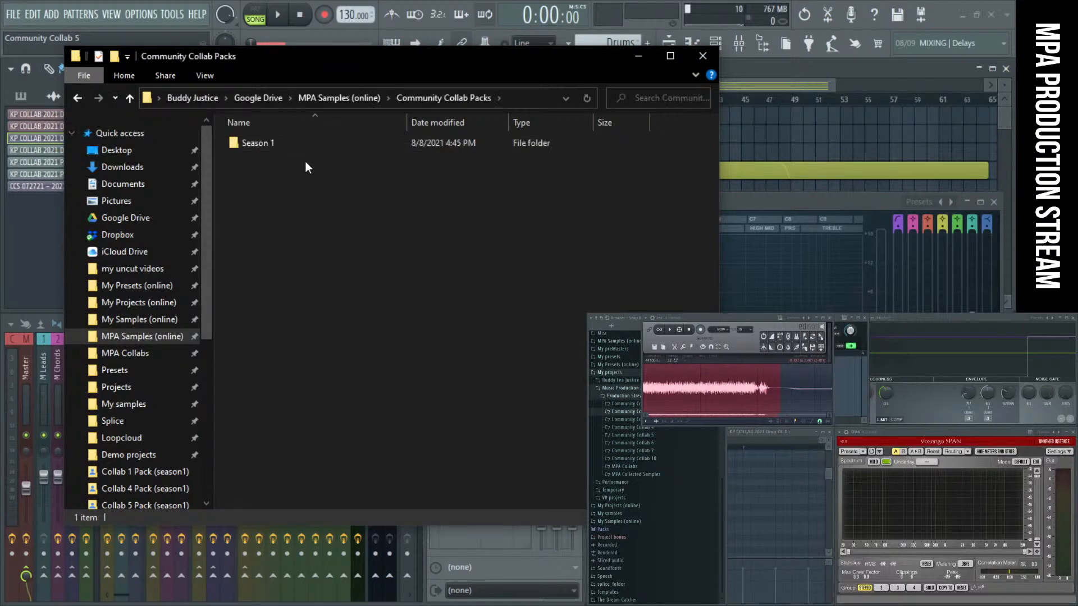
double_click(274, 142)
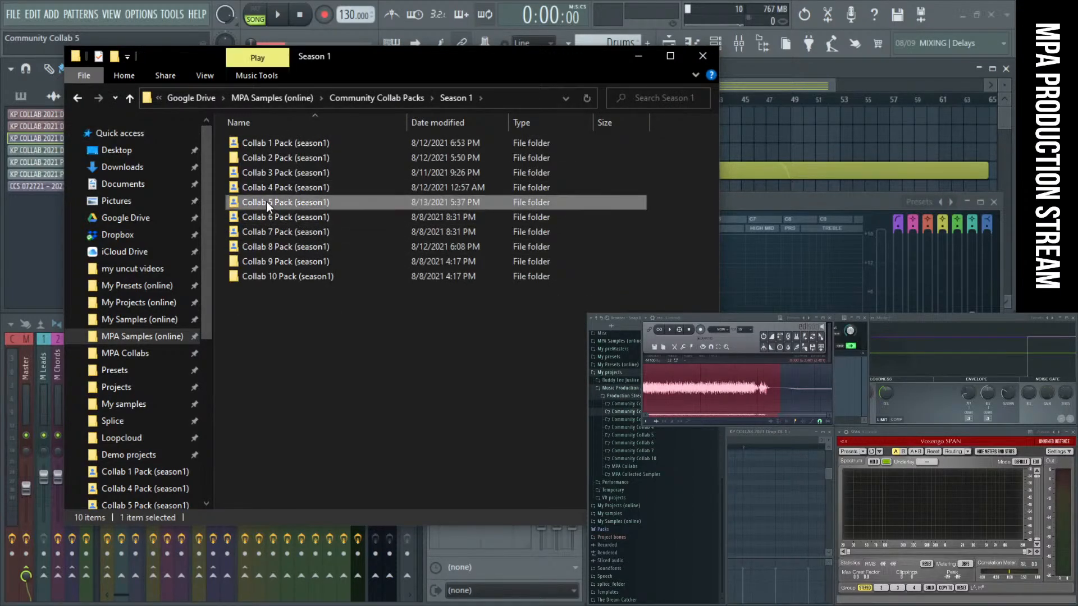
double_click(266, 202)
click(326, 123)
drag(327, 120, 411, 120)
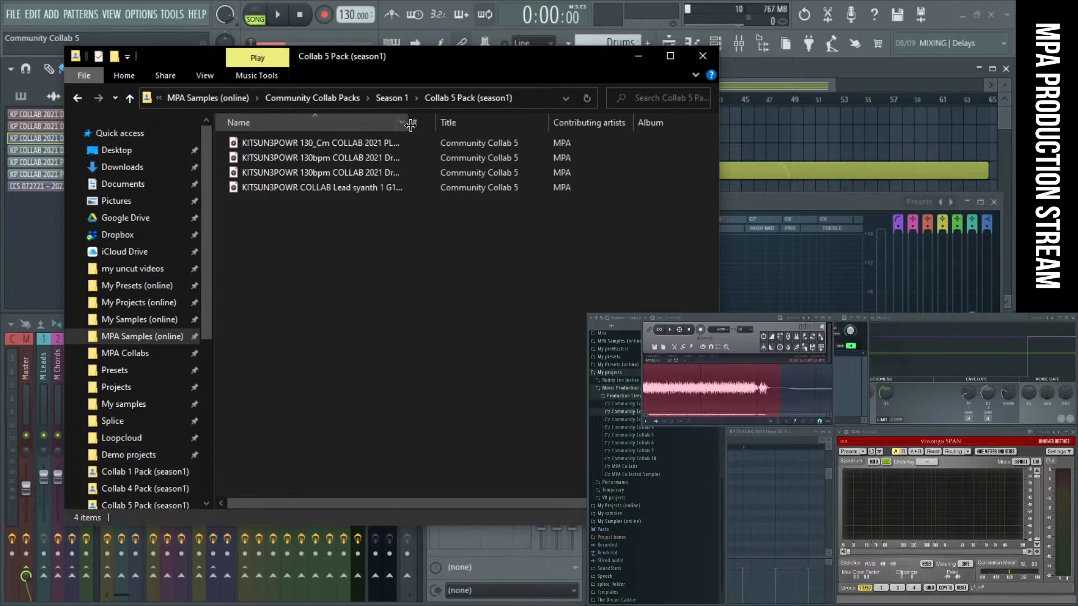
Step: Rename the Lead syanth 1 file to KITSUN3POWR 130_Cm COLLAB Lead syanth 1 G130821.wav and review the full file names
click(304, 190)
click(303, 190)
click(302, 188)
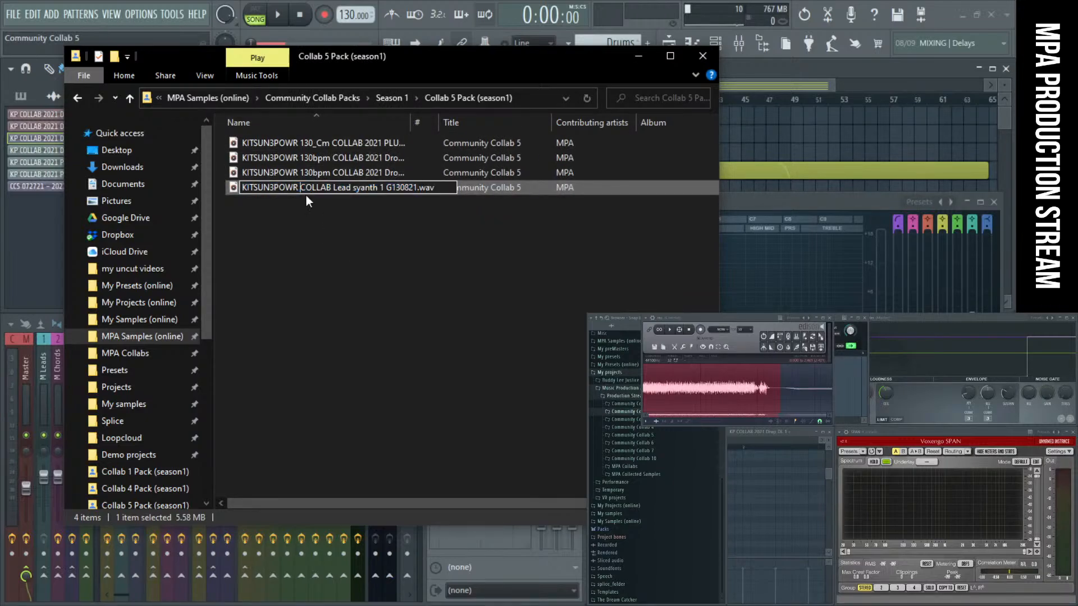
text(130_)
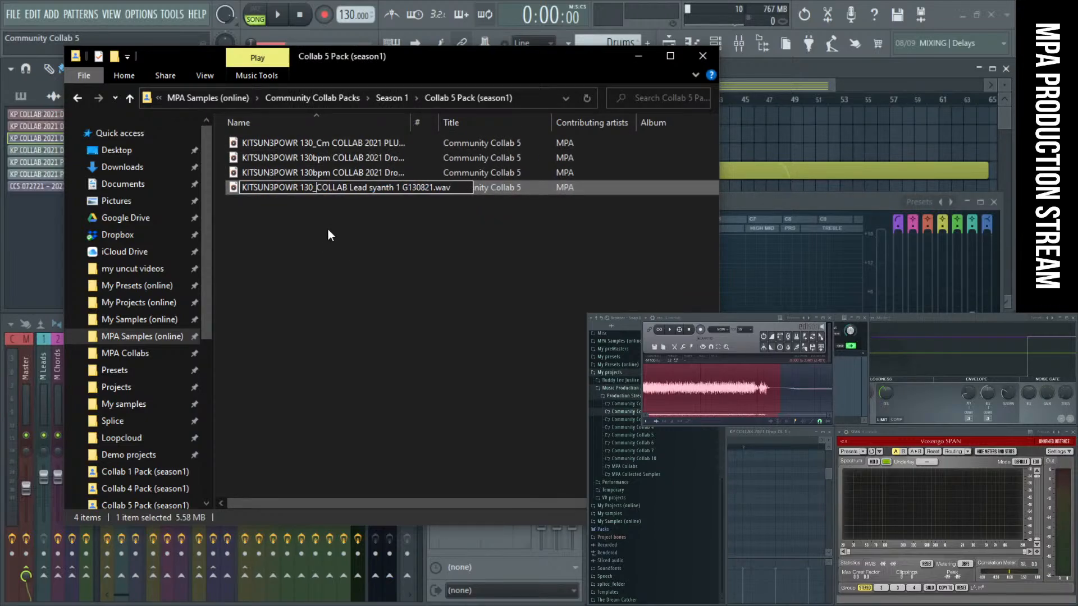
text(Cm)
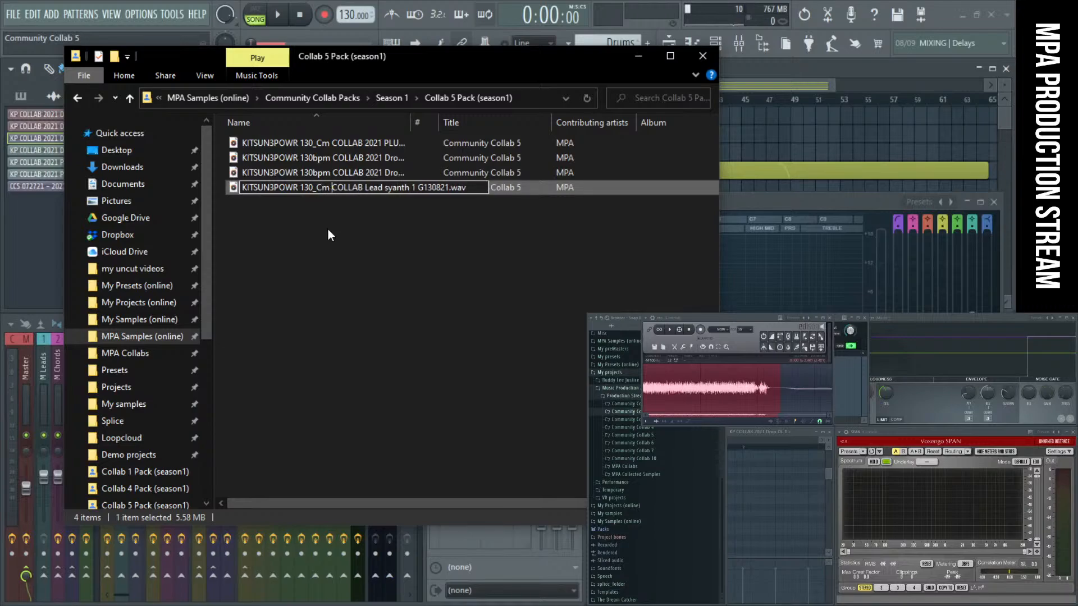
key(Return)
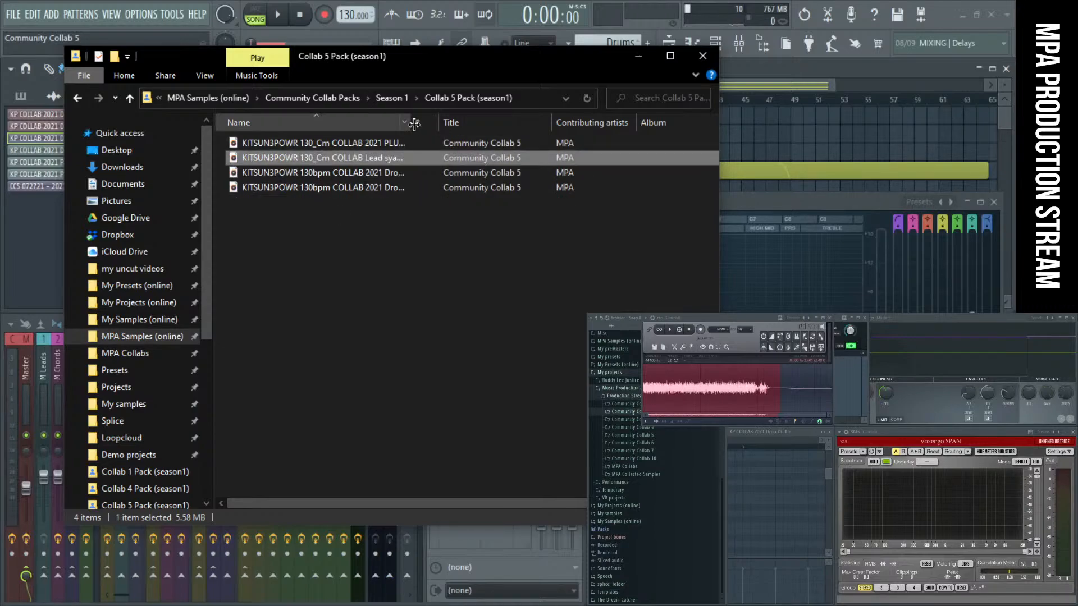
drag(411, 124, 523, 130)
click(428, 244)
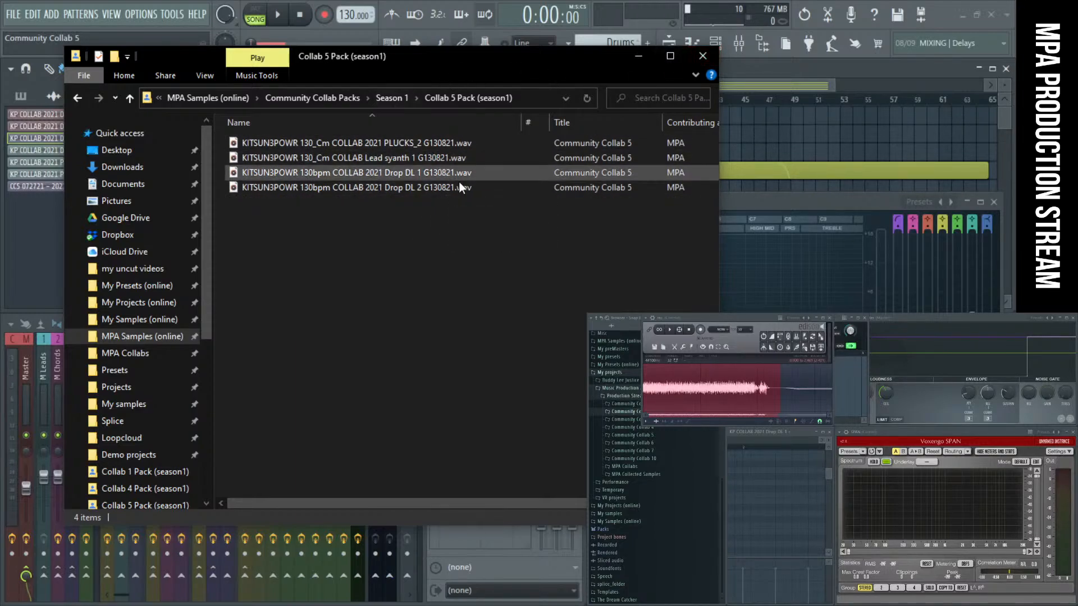
click(702, 56)
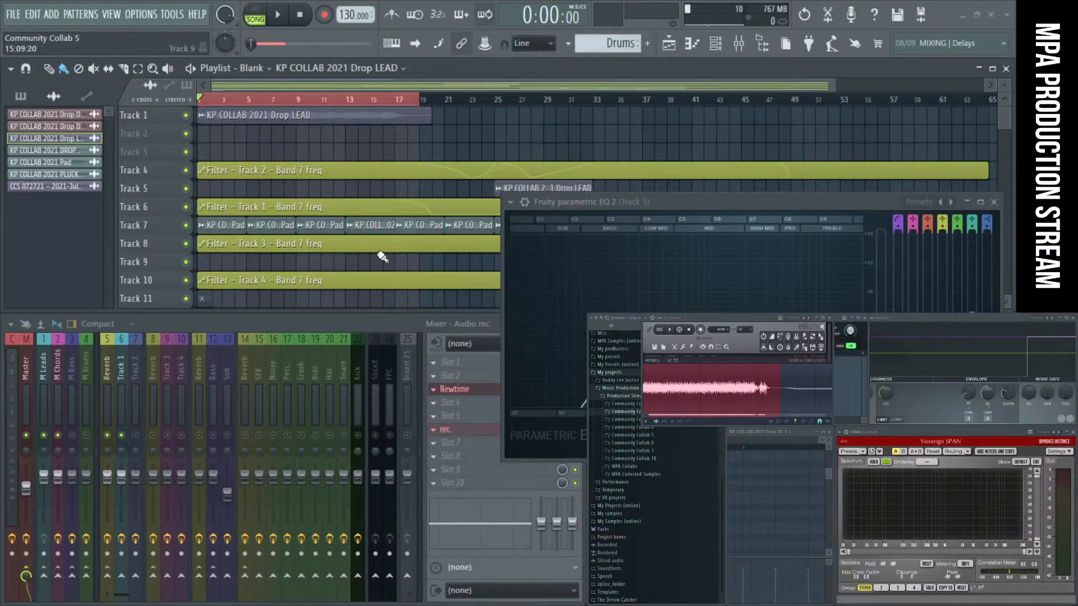
Step: Reopen the Collab 5 Pack (season1) folder in File Explorer through MPA Samples (online)
key(super+e)
click(160, 336)
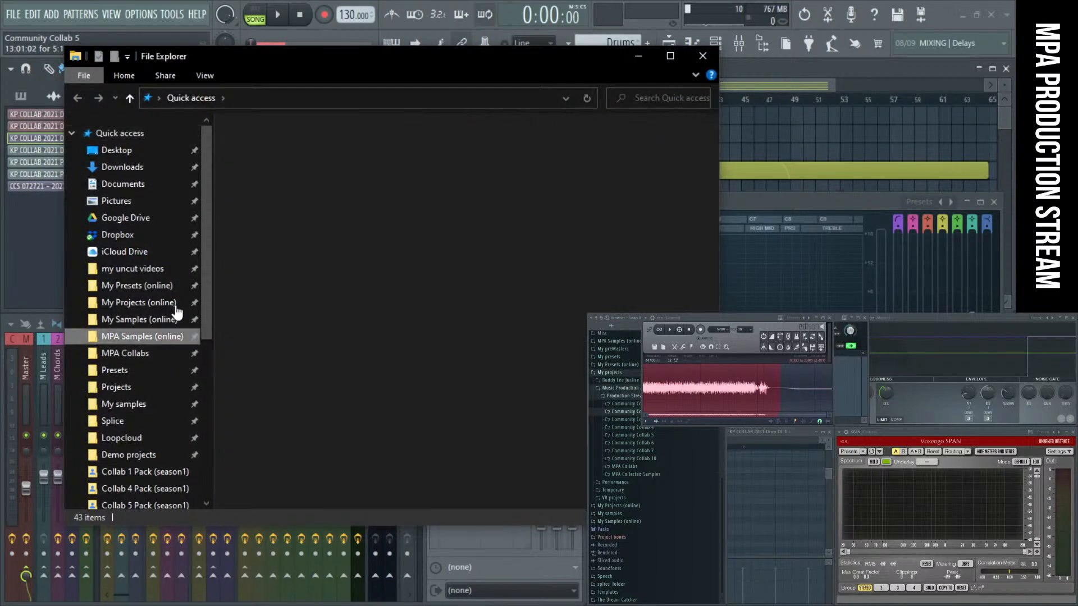
double_click(307, 147)
double_click(287, 141)
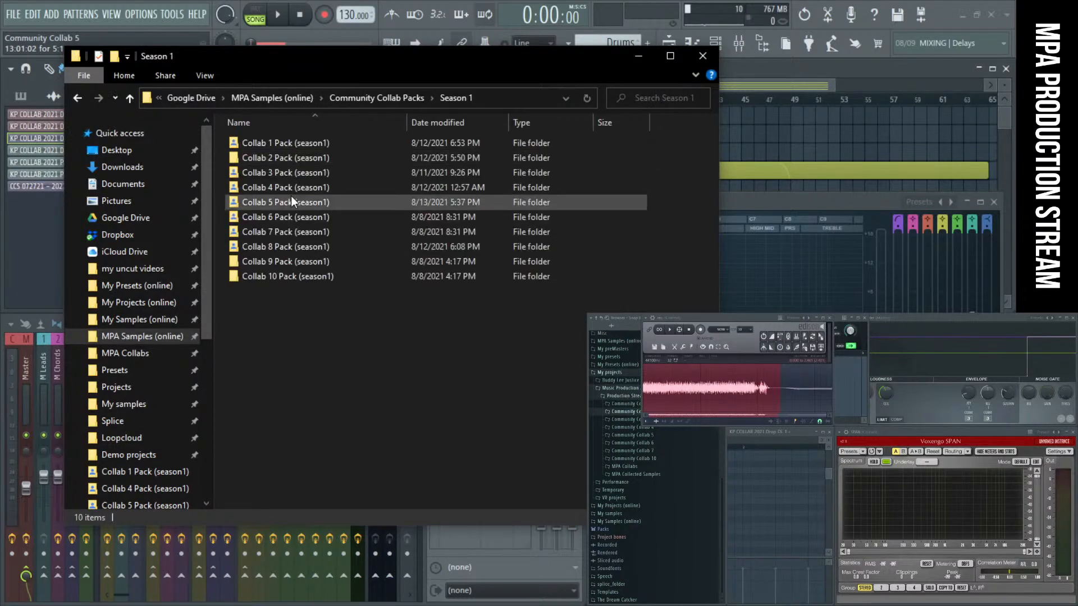
double_click(301, 202)
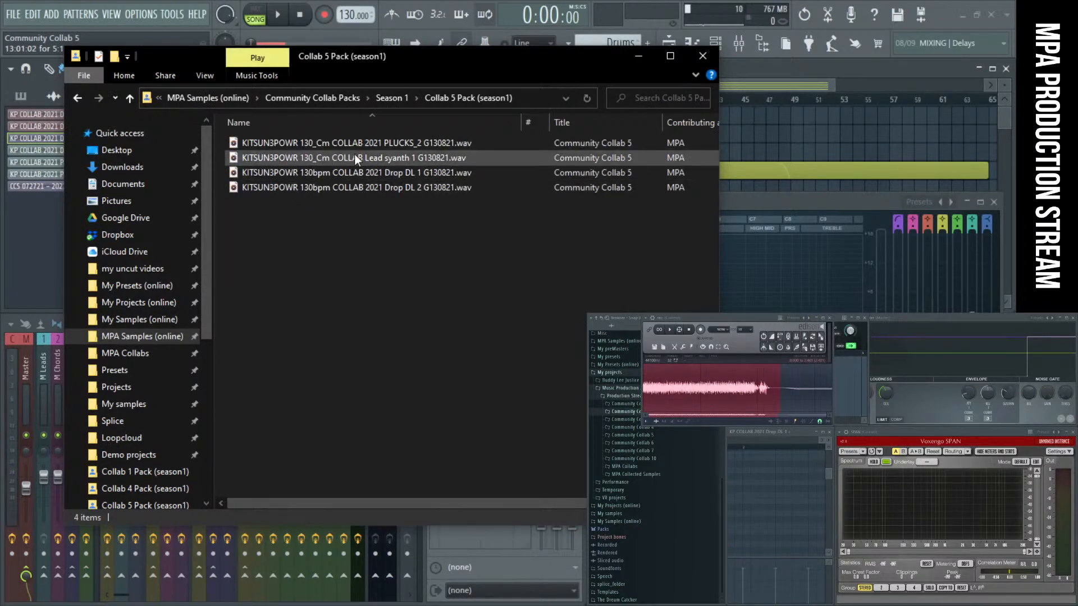
Step: Rename the lead file to KITSUN3POWR 130_Cm COLLAB Lead syanth 1 (one-shot) G130821.wav and close the folder window
click(413, 159)
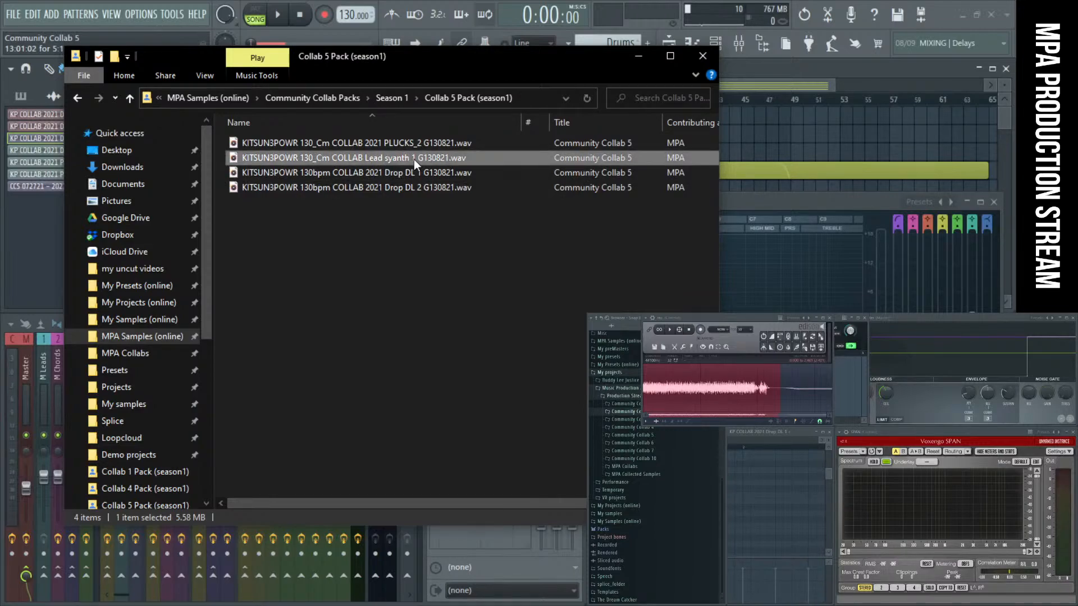
click(416, 157)
click(416, 157)
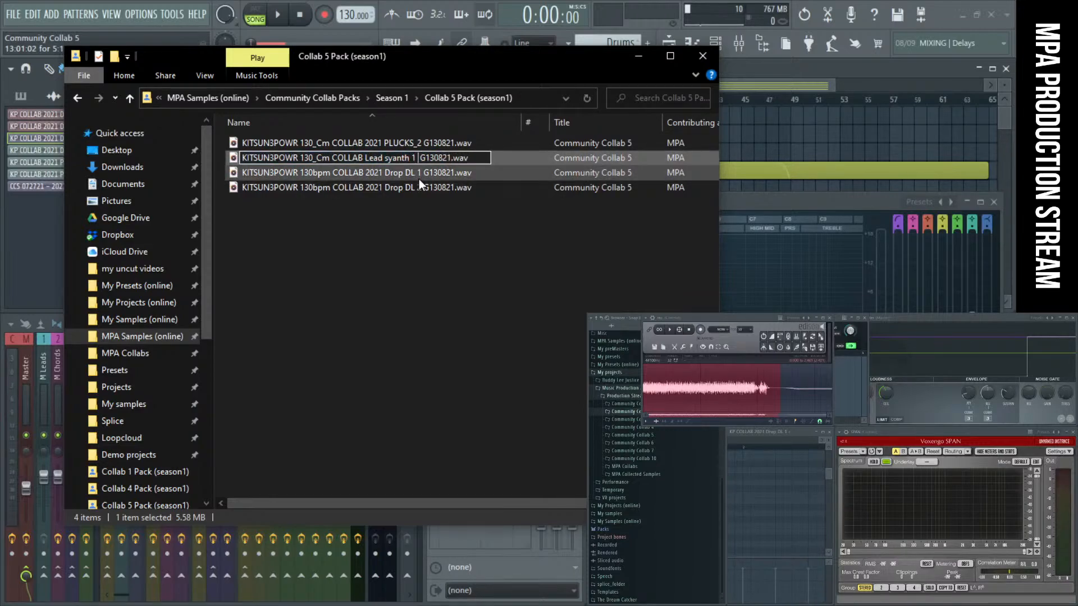
text((one-)
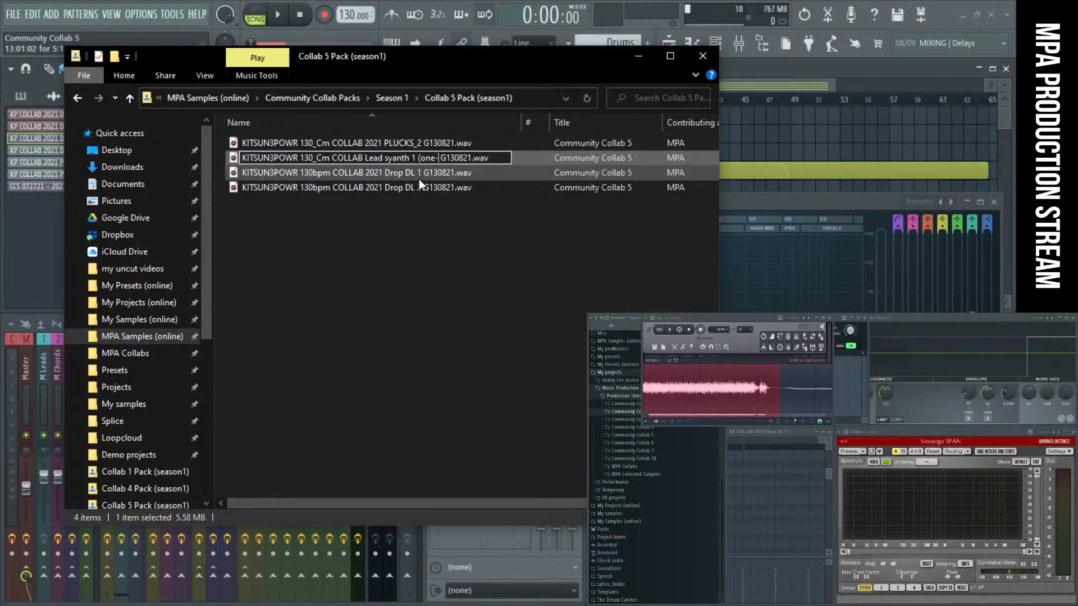
text(shot))
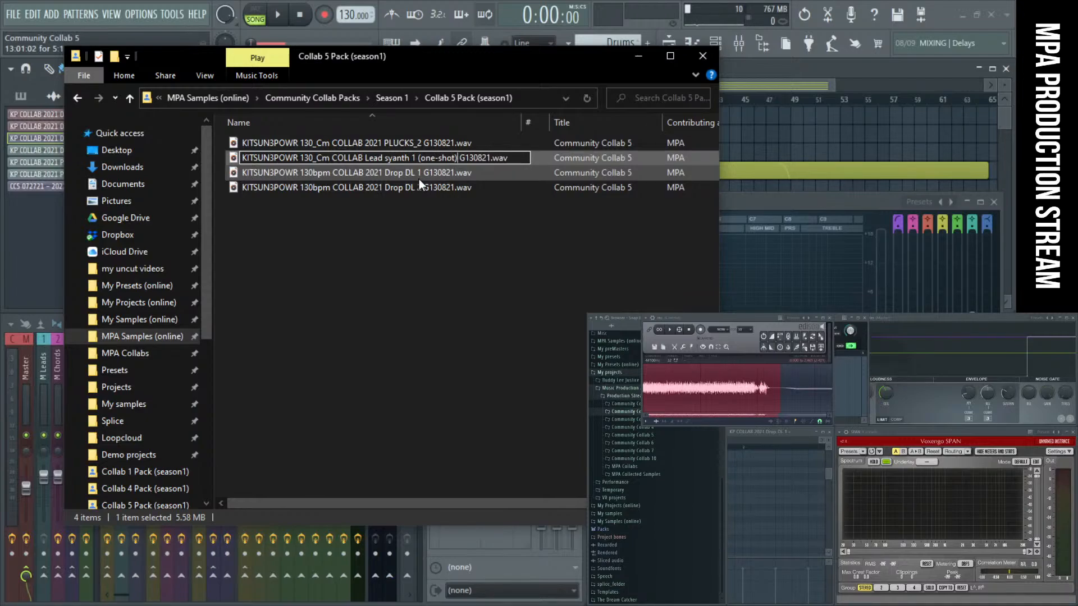
key(Return)
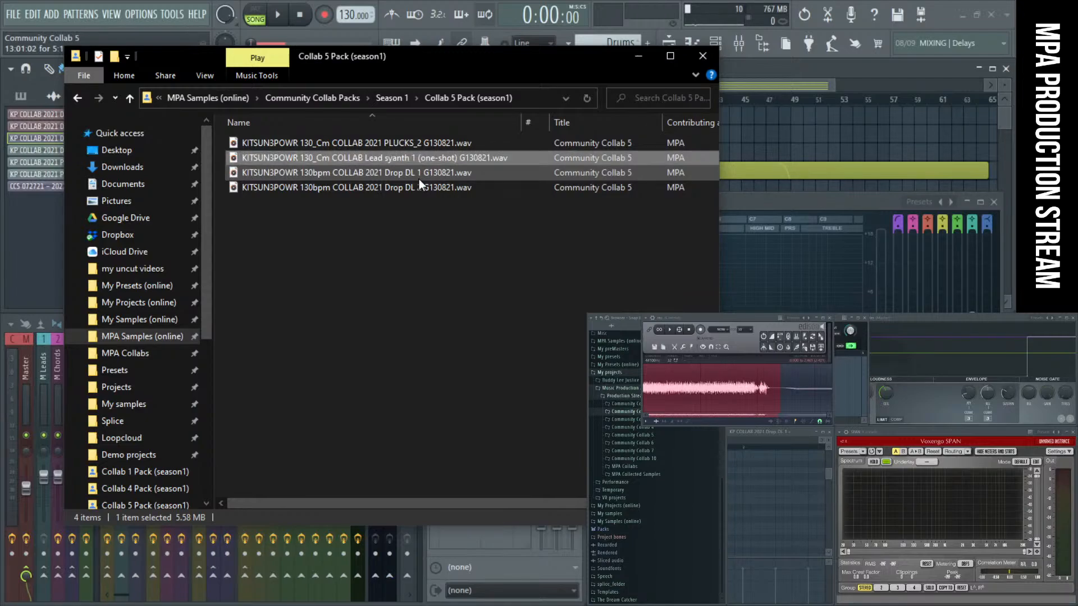
click(483, 339)
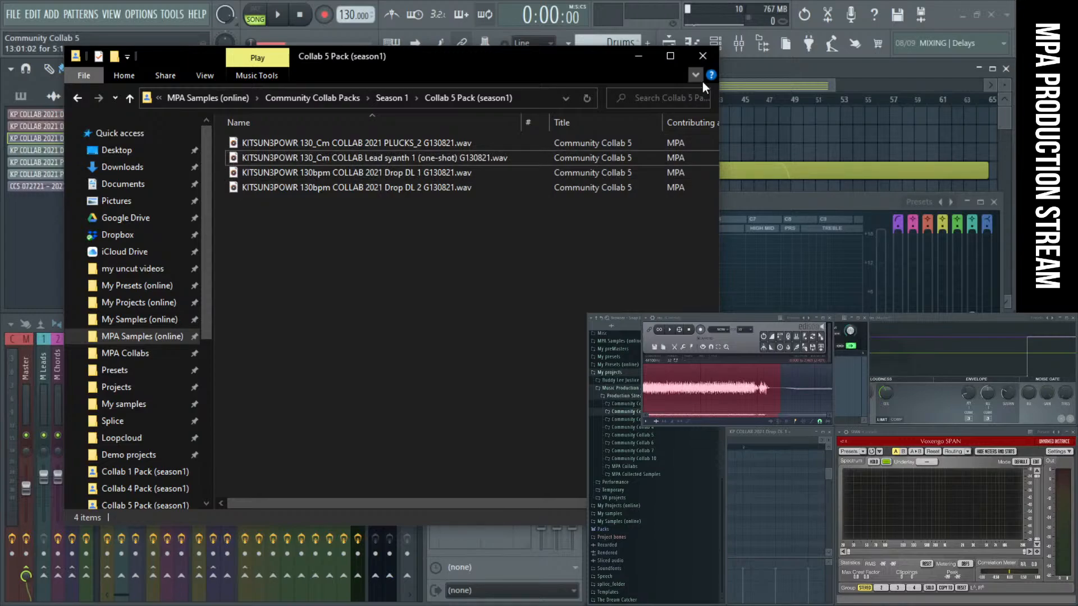
click(712, 57)
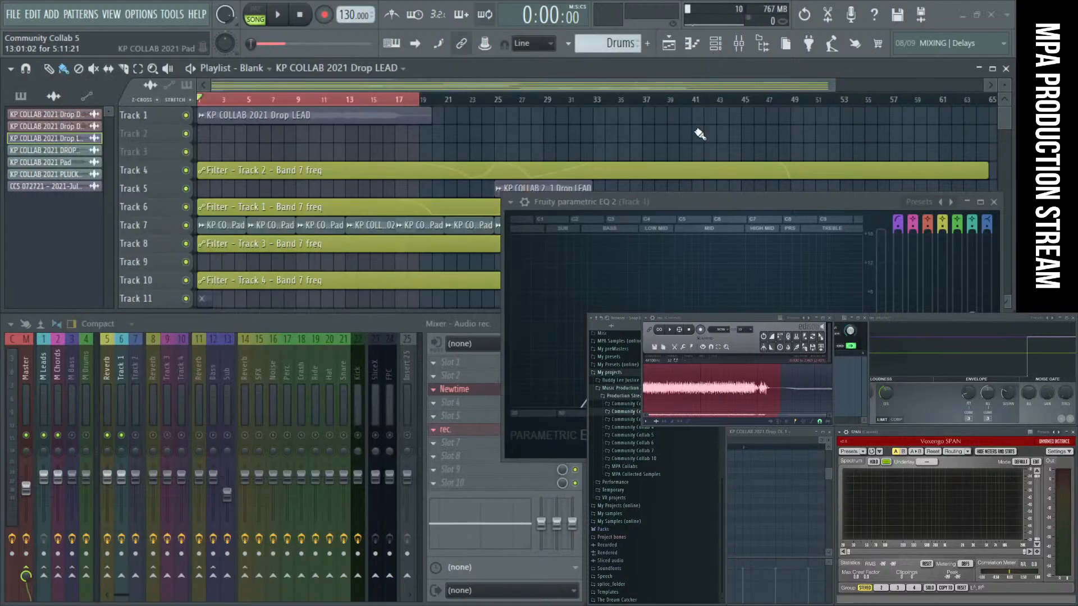
Step: Delete the Drop LEAD clip on Track 1 and move the short Drop LEAD clip from Track 5 to its start
right_click(429, 119)
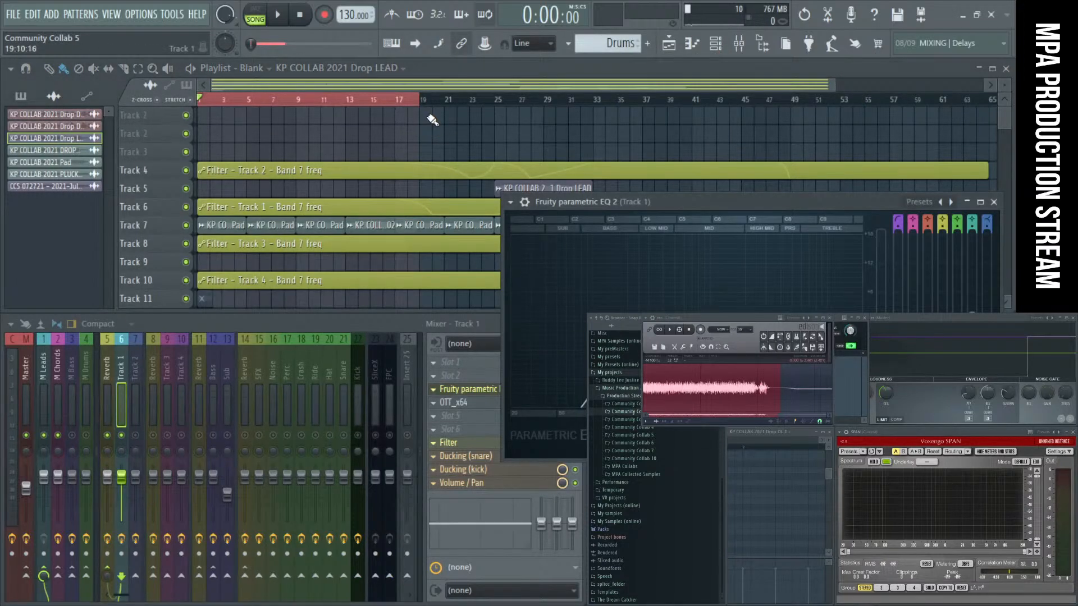
scroll(440, 138, down, 1)
scroll(440, 138, up, 3)
scroll(440, 137, down, 2)
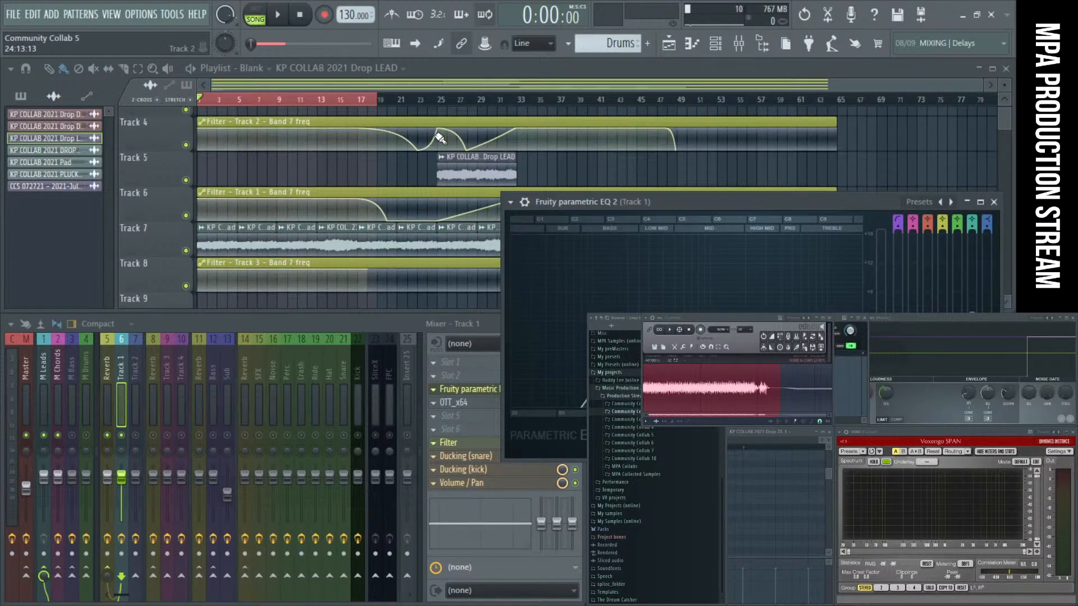
drag(447, 157, 160, 108)
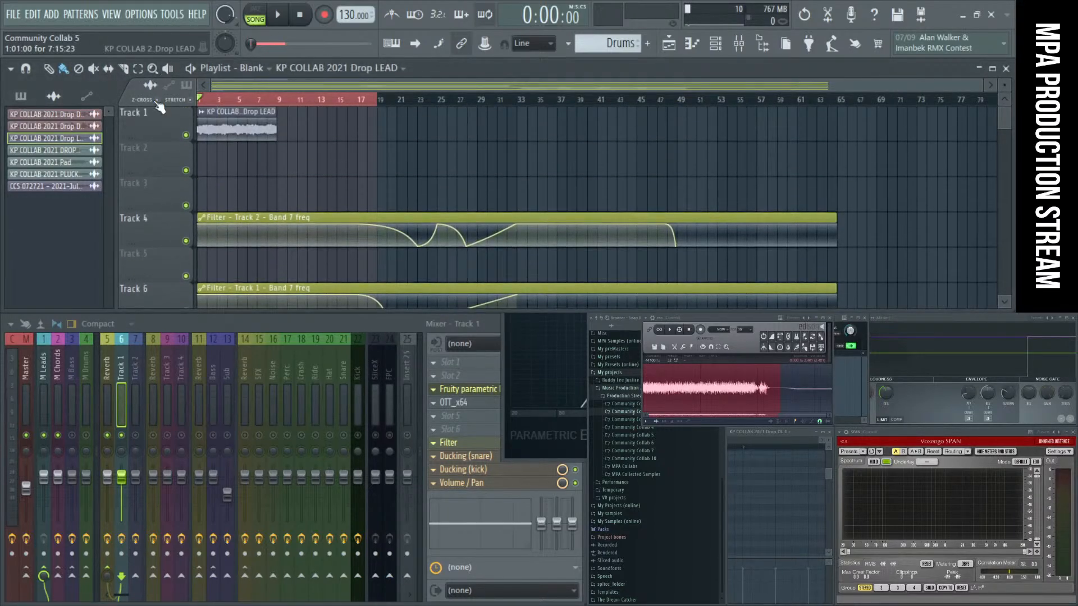
Step: Play the short Drop LEAD clip from the start of Track 1 and undo its move
key(space)
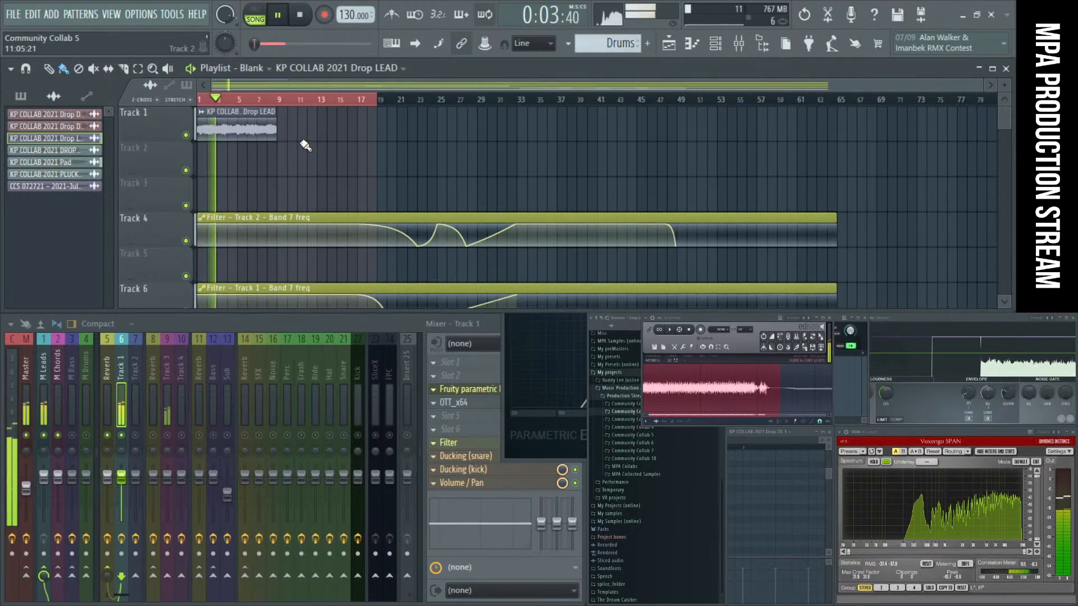
scroll(306, 146, down, 2)
scroll(306, 145, down, 2)
scroll(307, 143, up, 2)
key(space)
key(ctrl+z)
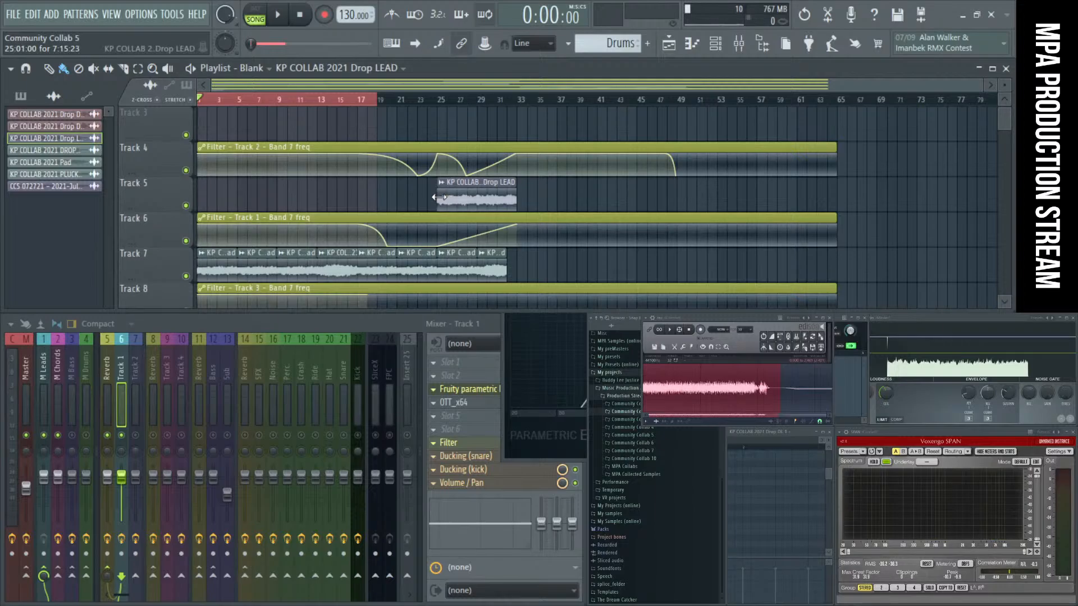
key(ctrl+z)
key(ctrl+z)
Step: Extend the Track 5 Drop LEAD clip to span bars 17 to 41 and move it to the start of Track 1
drag(419, 202, 360, 203)
drag(516, 196, 596, 197)
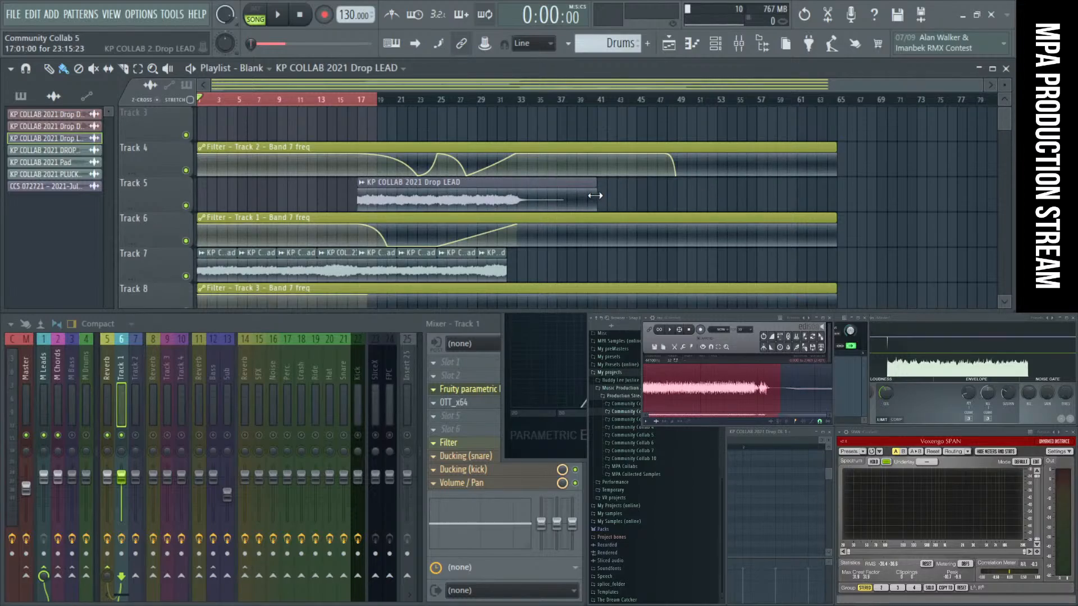
drag(477, 197, 317, 135)
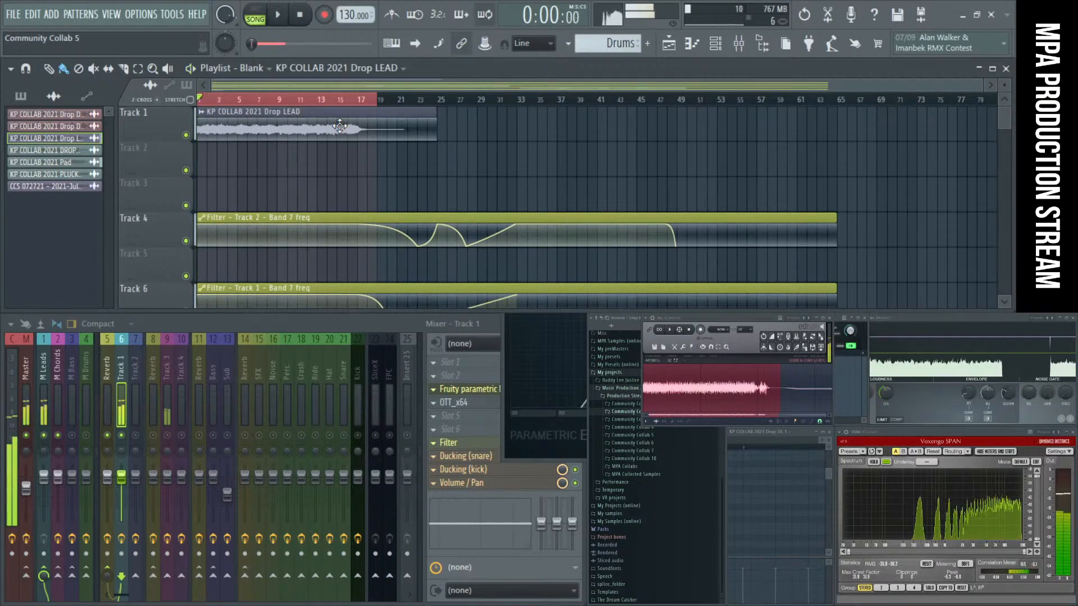
Step: Replace the lead clip on Track 1 with the first Pad clip from Track 7 and play it
scroll(365, 134, down, 4)
scroll(406, 150, up, 4)
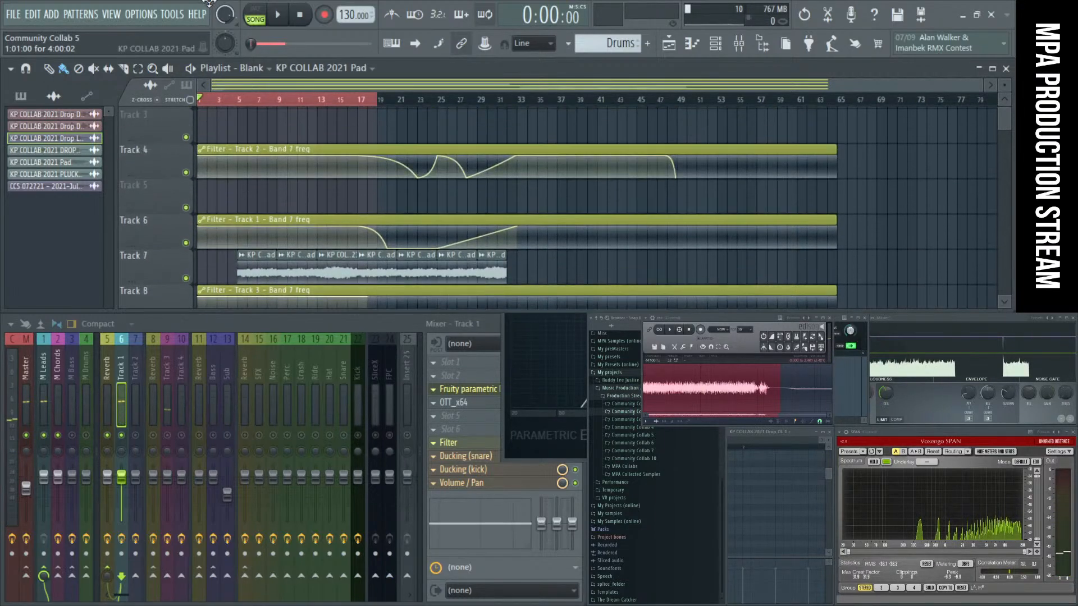
click(219, 116)
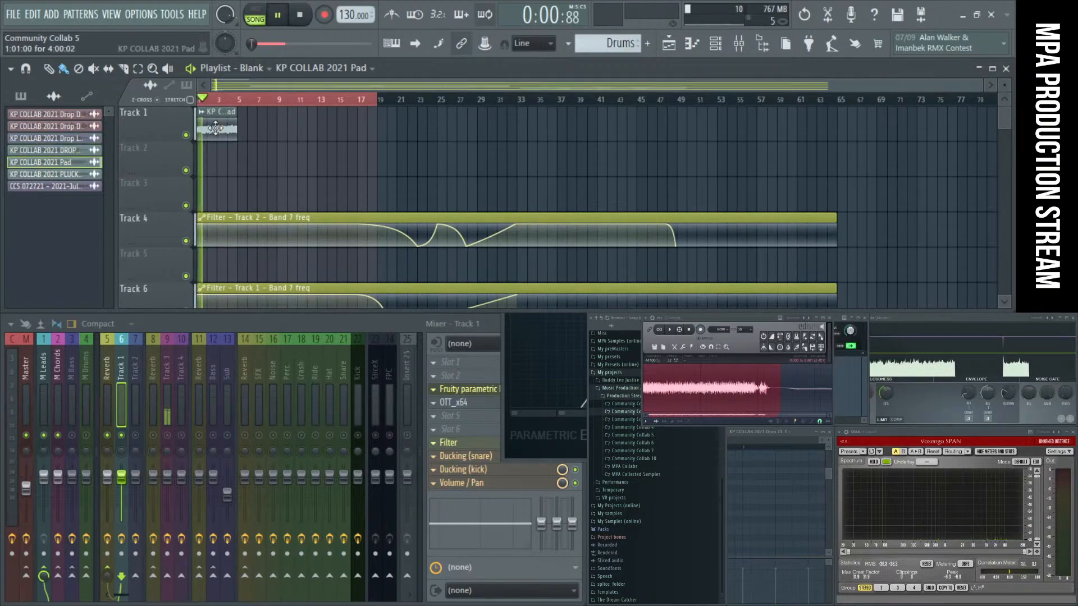
Step: Open the Pad clip's channel settings to find its mixer routing, unmute mixer Track 3 and play the pad
double_click(218, 116)
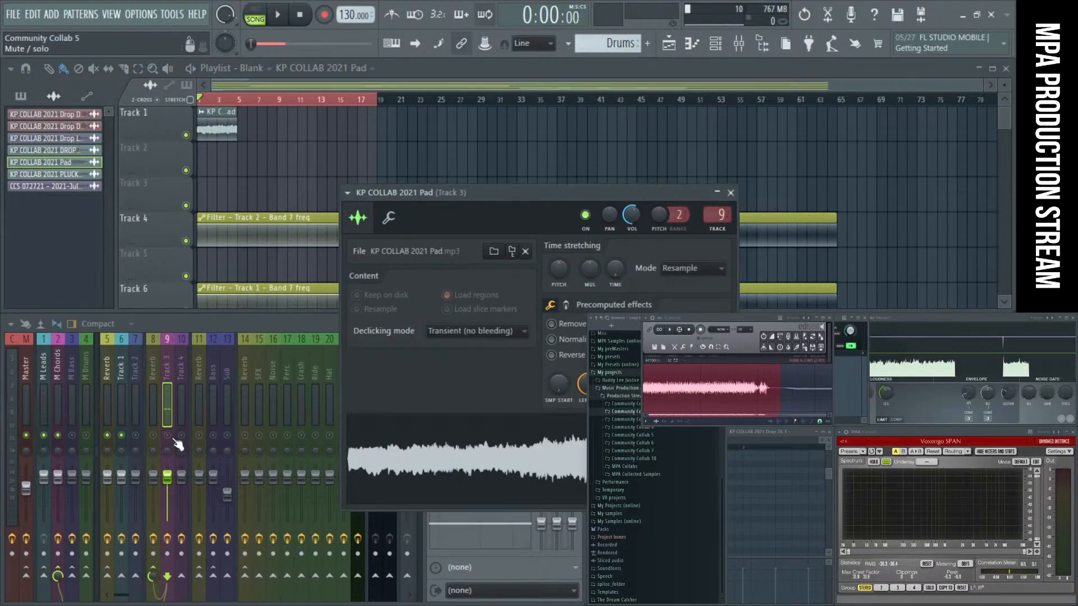
click(178, 444)
key(space)
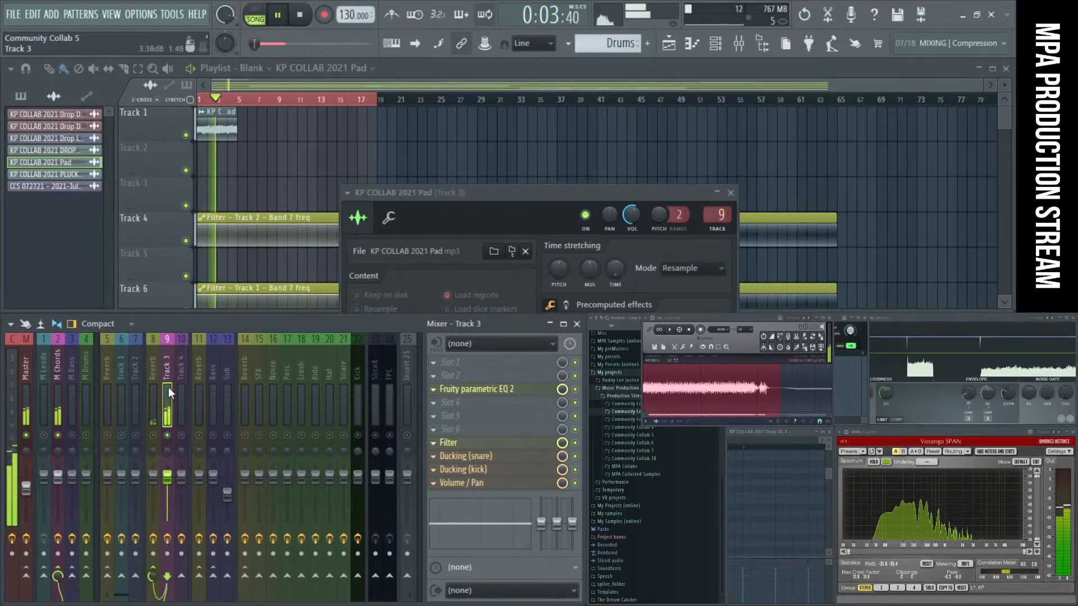
key(space)
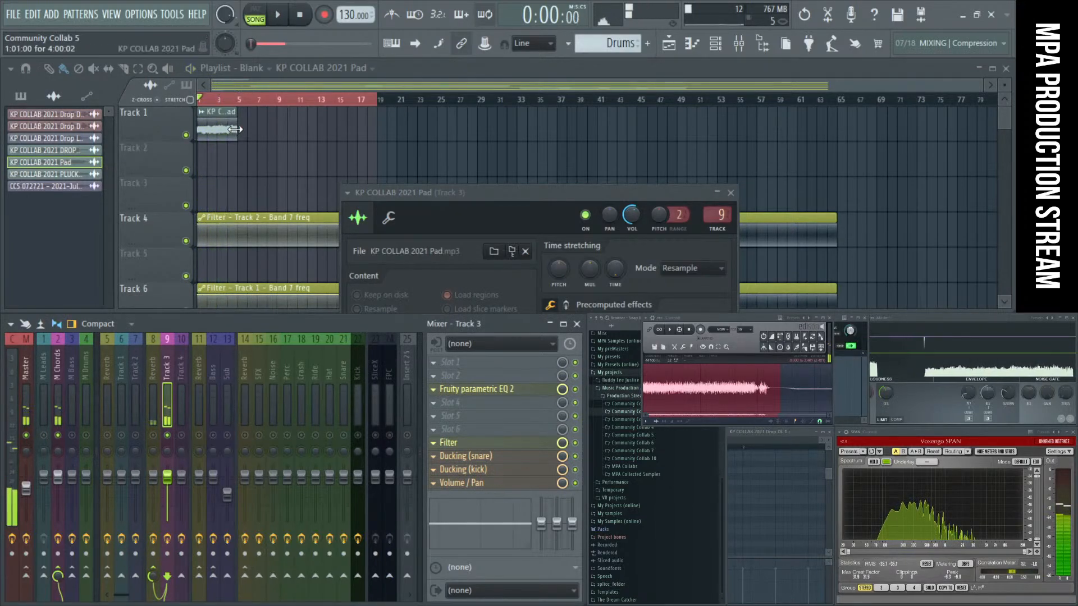
Step: Extend the Pad clip on Track 1 to about 19 bars and play it through the end of its audio
drag(235, 129, 385, 129)
key(space)
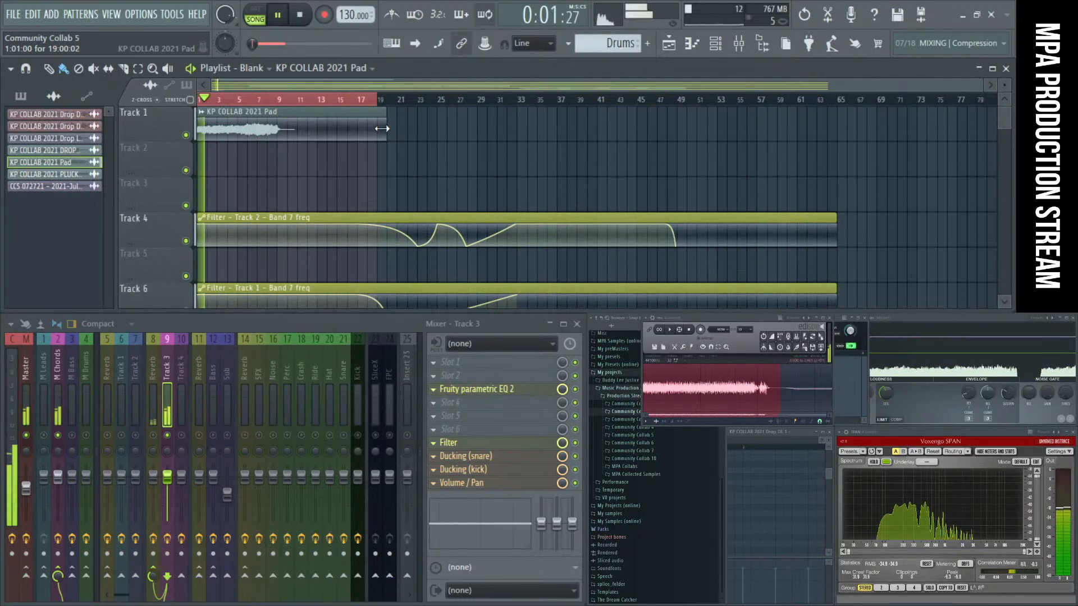
drag(1010, 323, 278, 305)
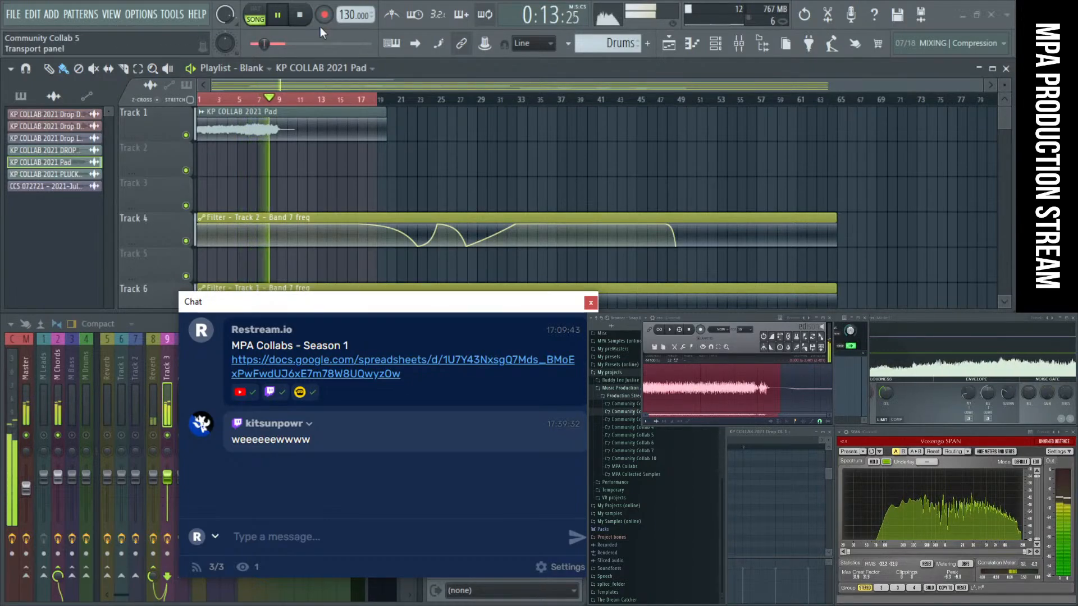
click(299, 15)
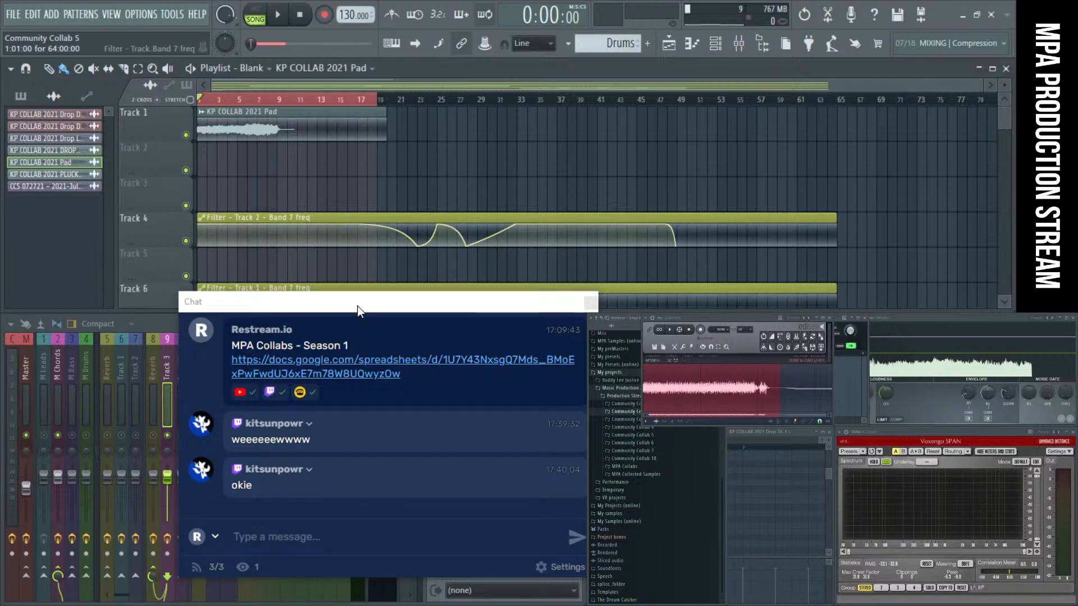
drag(359, 310, 772, 342)
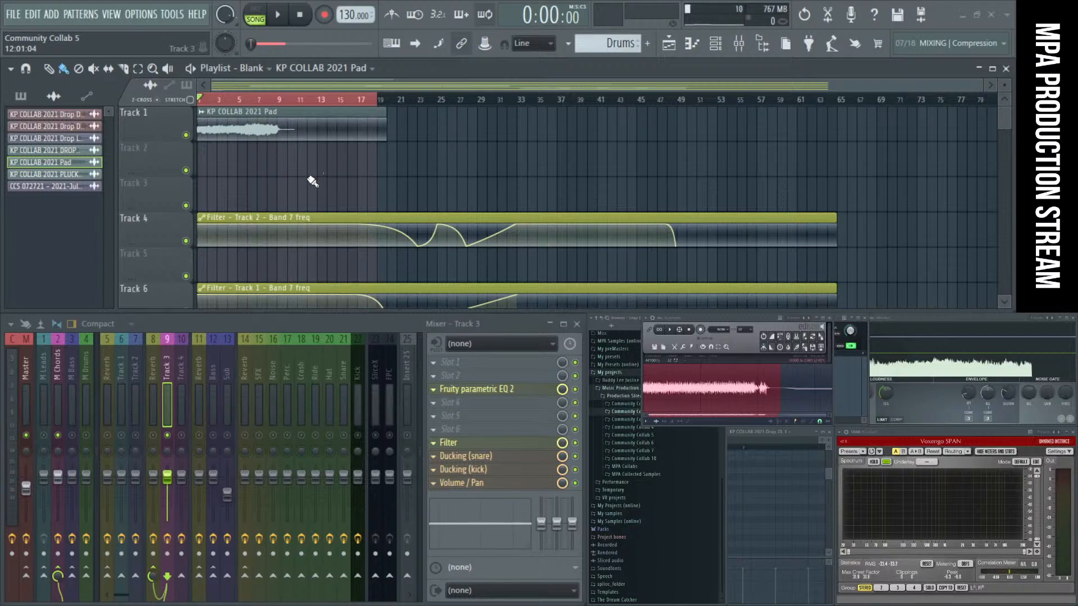
Step: Play the extended Pad clip and trim its end to bar 9
drag(318, 177, 150, 113)
key(space)
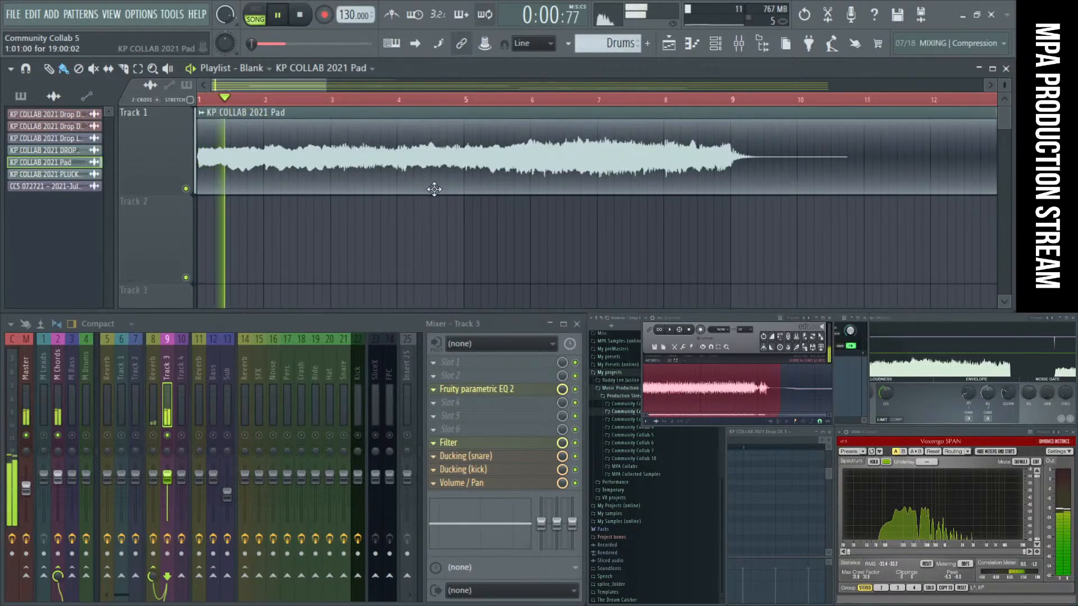
scroll(434, 189, down, 2)
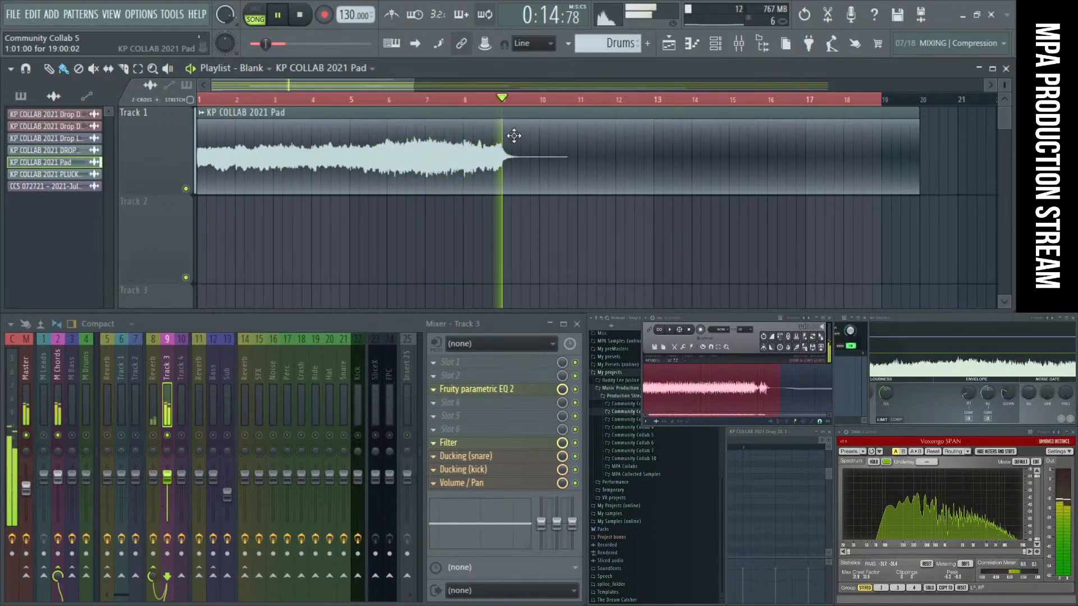
key(space)
drag(504, 186, 501, 187)
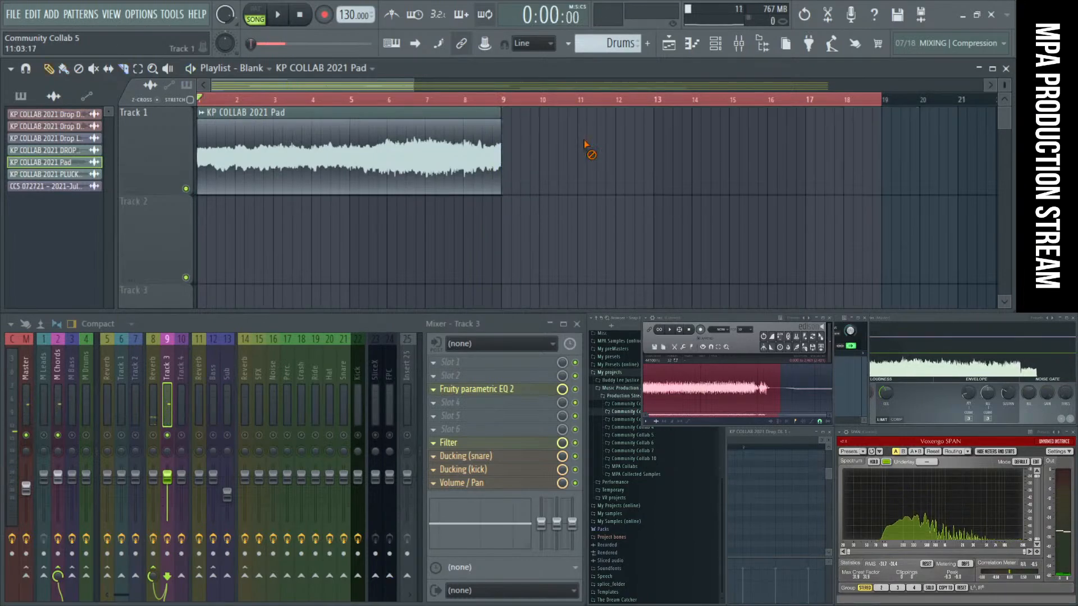
Step: Shorten the playlist time selection to span bars 1 to 9 and audition the Pad loop
drag(865, 103, 508, 97)
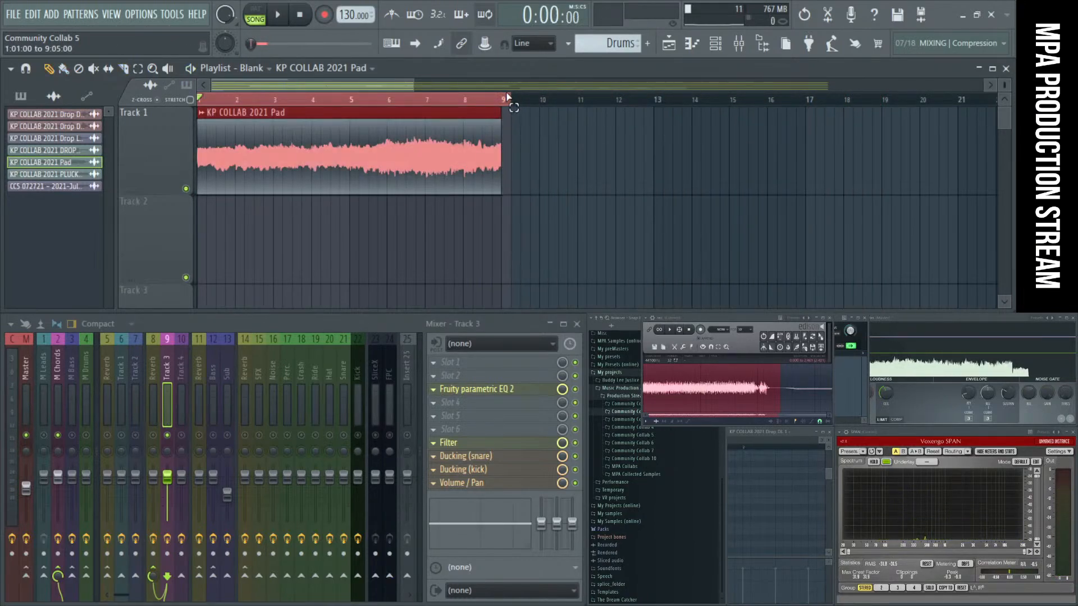
key(space)
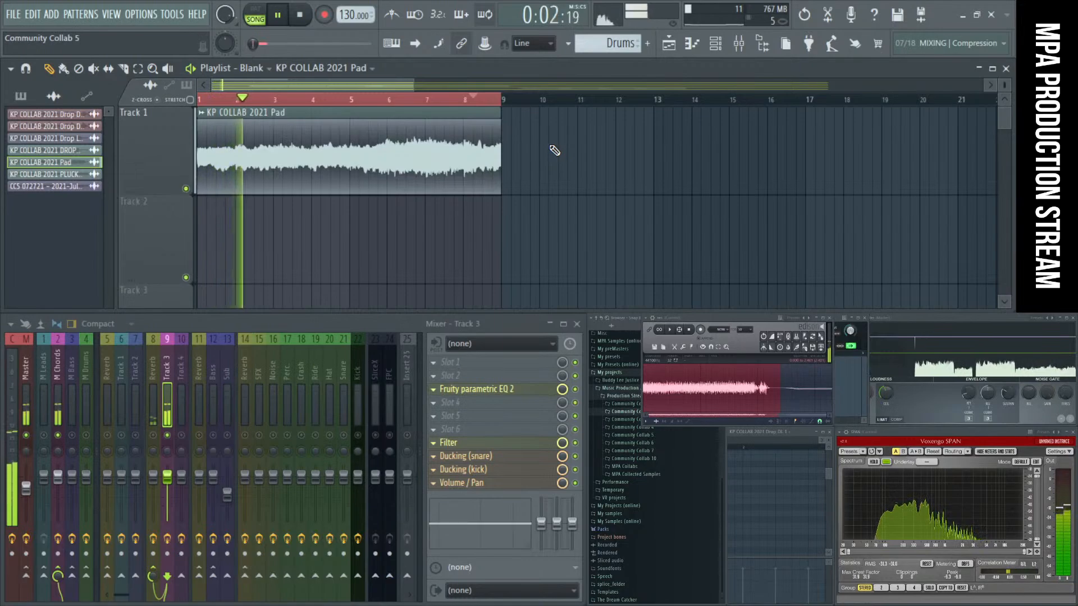
key(space)
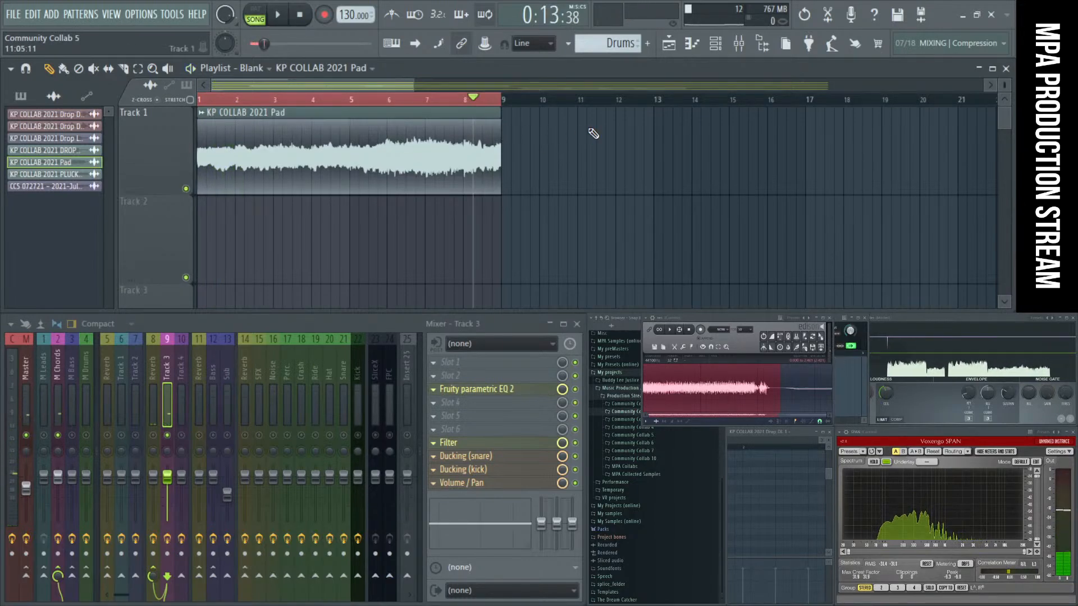
click(302, 17)
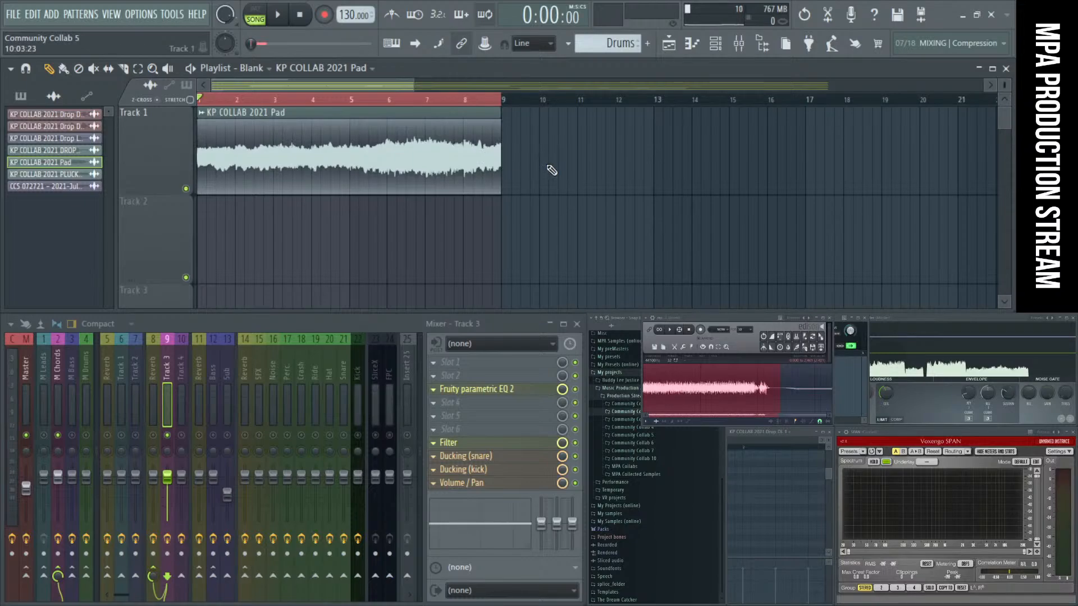
Step: Clear the previous recording from Edison with a new empty sample while the Pad loop plays, and stop playback
key(space)
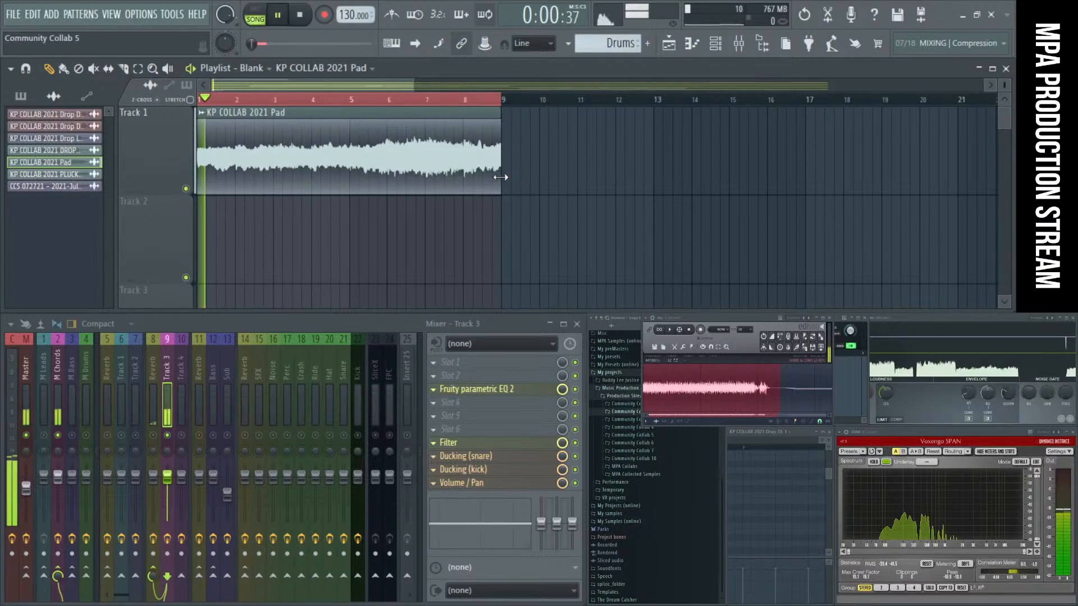
click(655, 347)
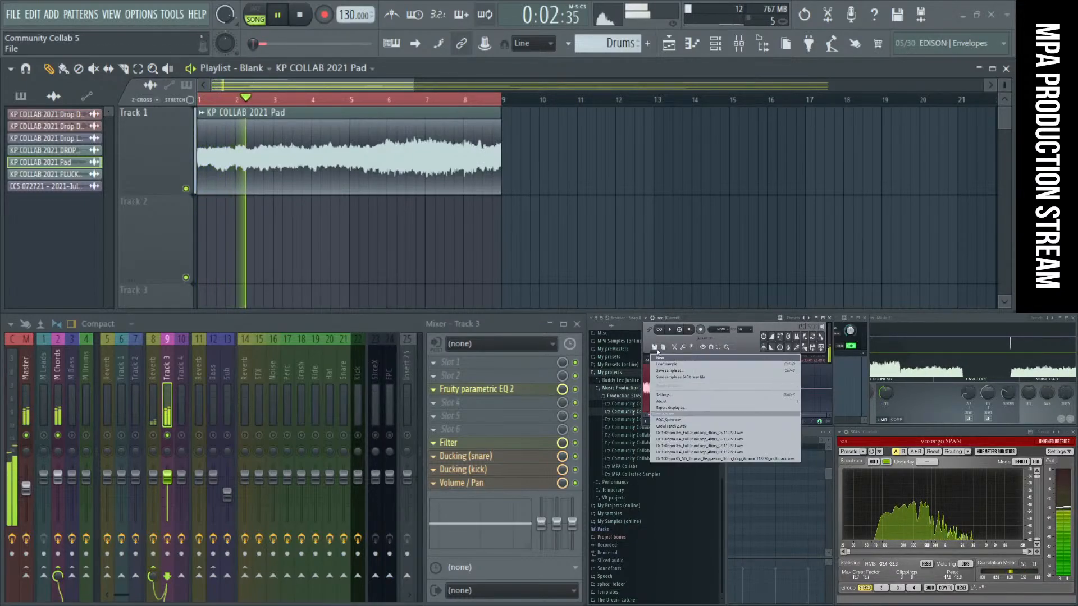
click(645, 360)
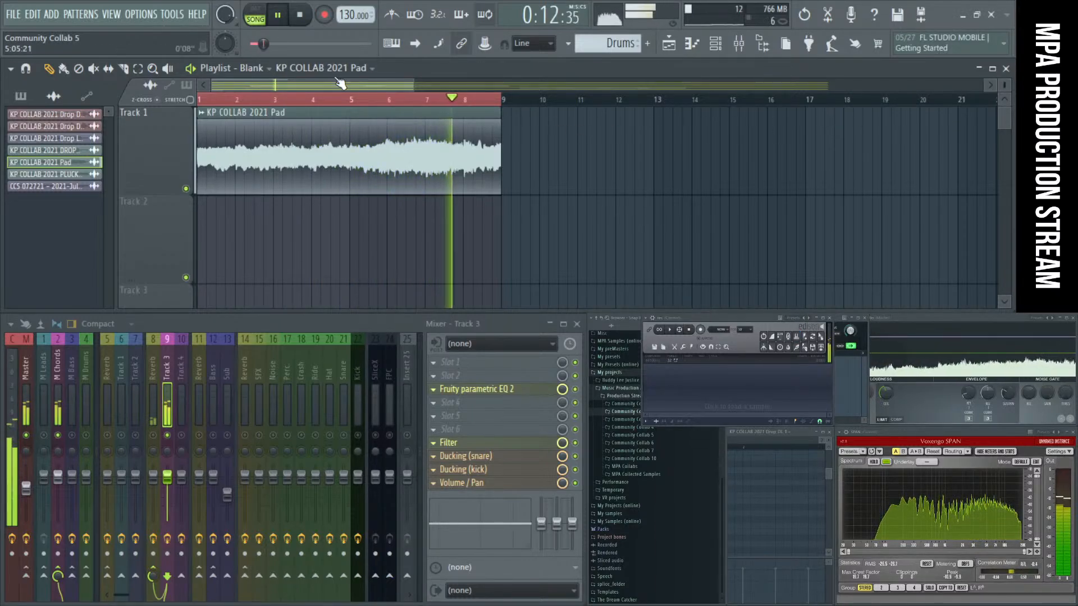
click(306, 17)
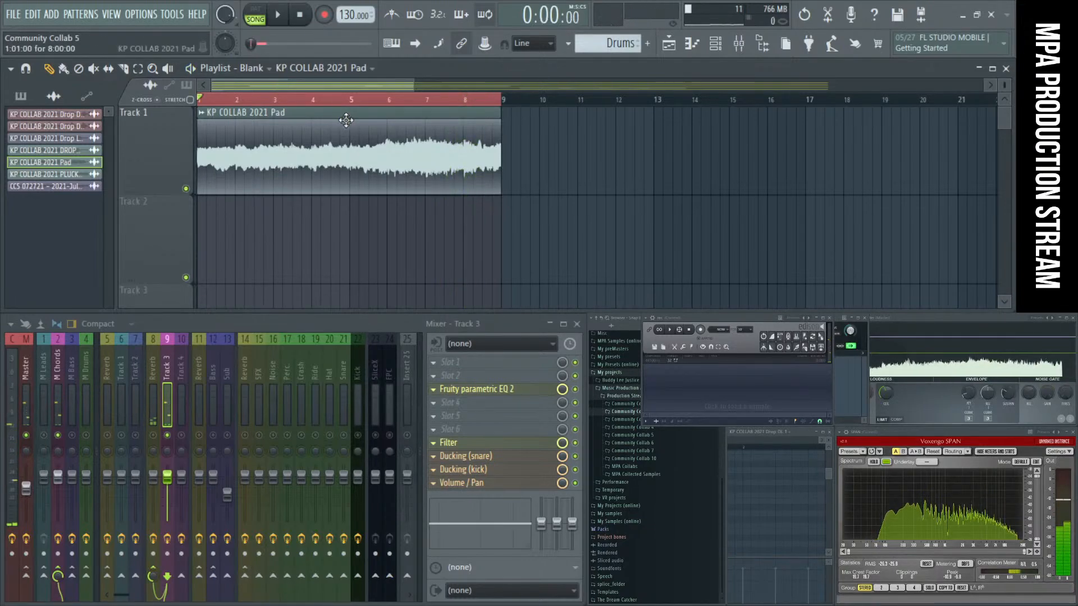
Step: Start saving the KP COLLAB 2021 Pad clip on Track 1 as a new unique sample
click(202, 112)
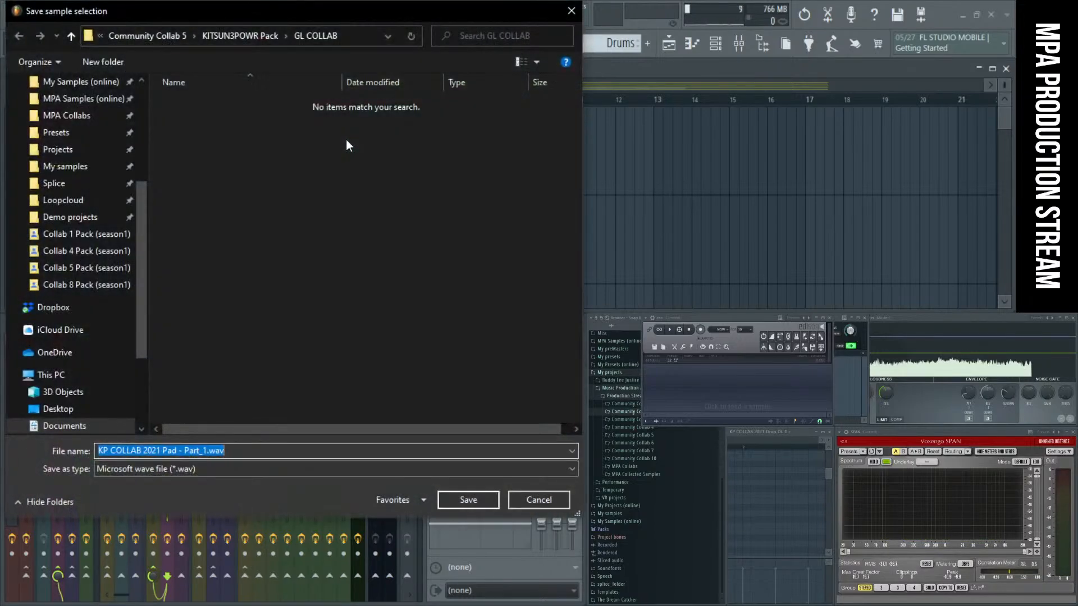
scroll(85, 283, up, 1)
scroll(85, 286, up, 1)
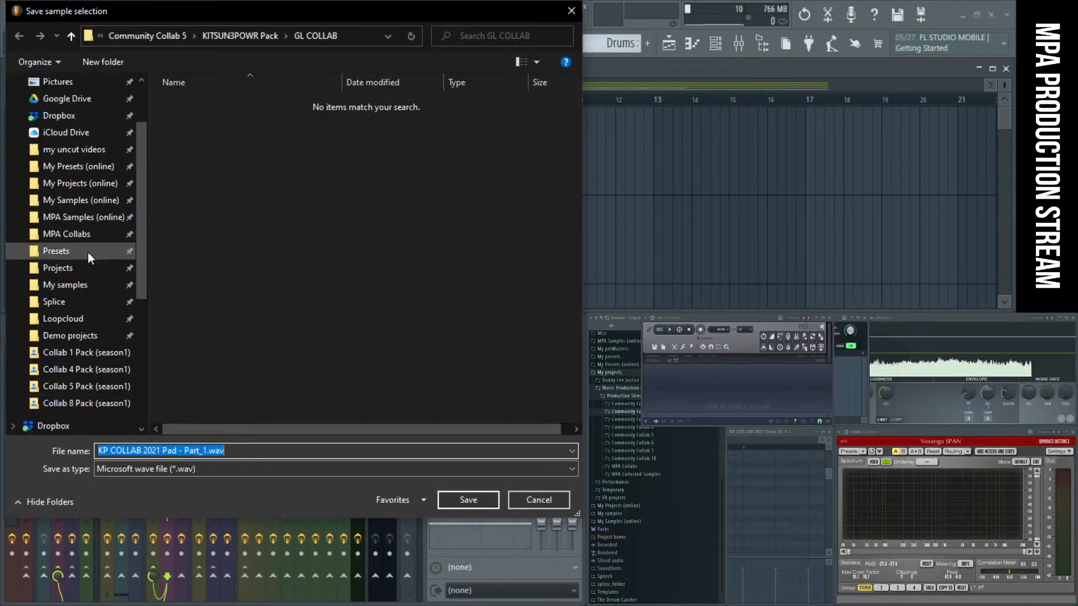
Step: Try the Collab 5 (season1) folder inside MPA Collabs > Season 1 as the save location
click(86, 235)
double_click(211, 106)
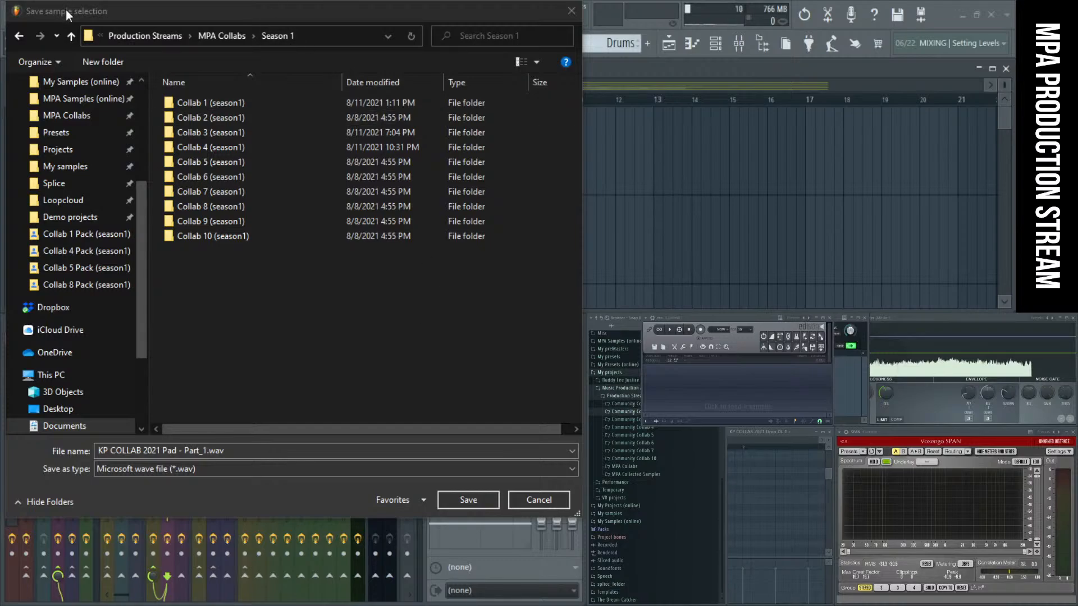
drag(66, 9, 65, 15)
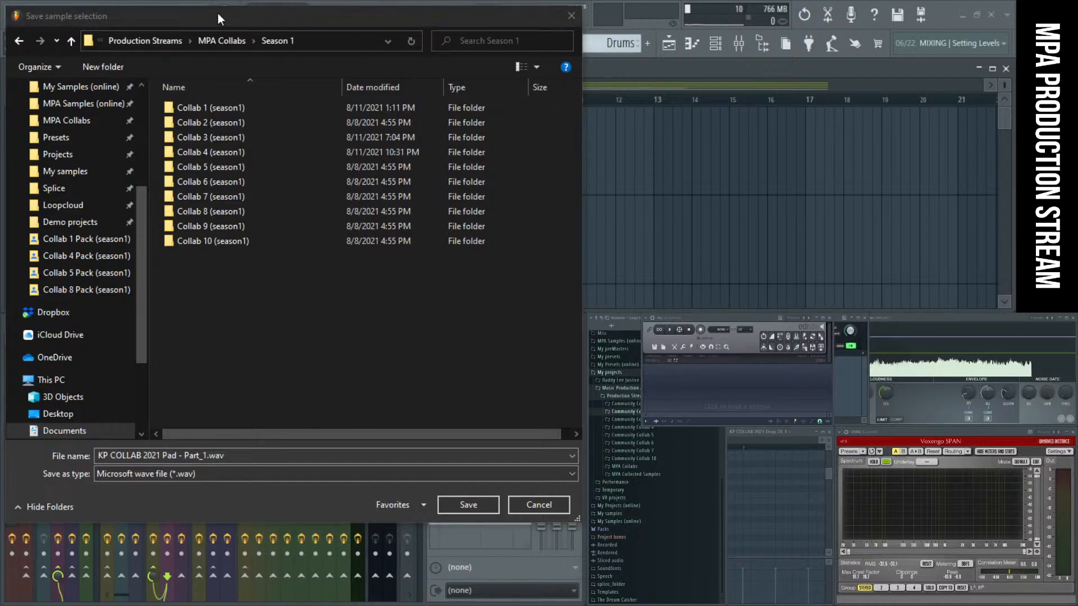
drag(218, 16, 227, 19)
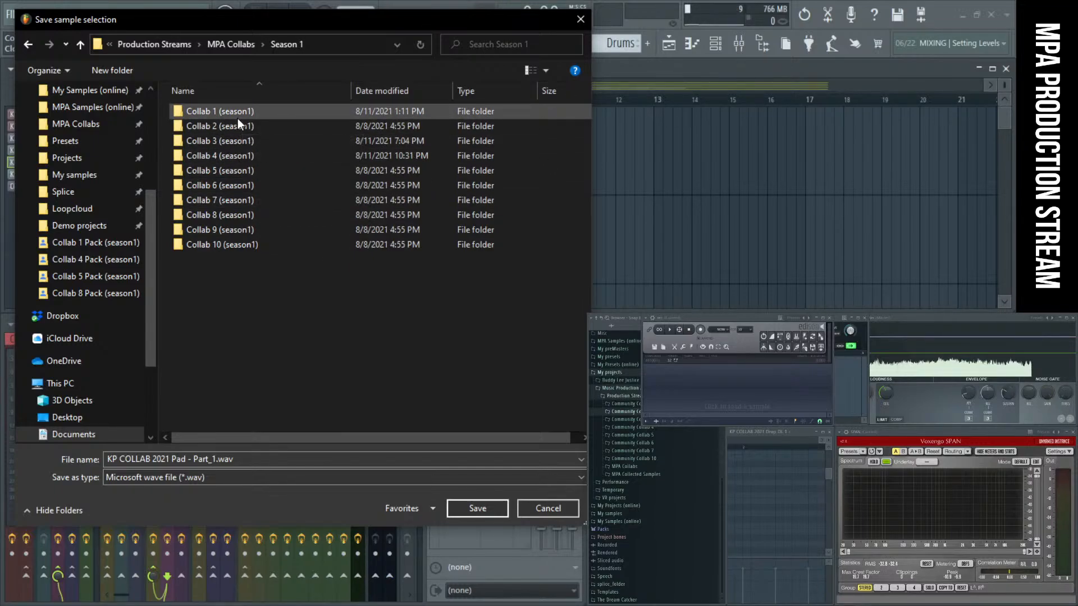
drag(235, 30, 244, 34)
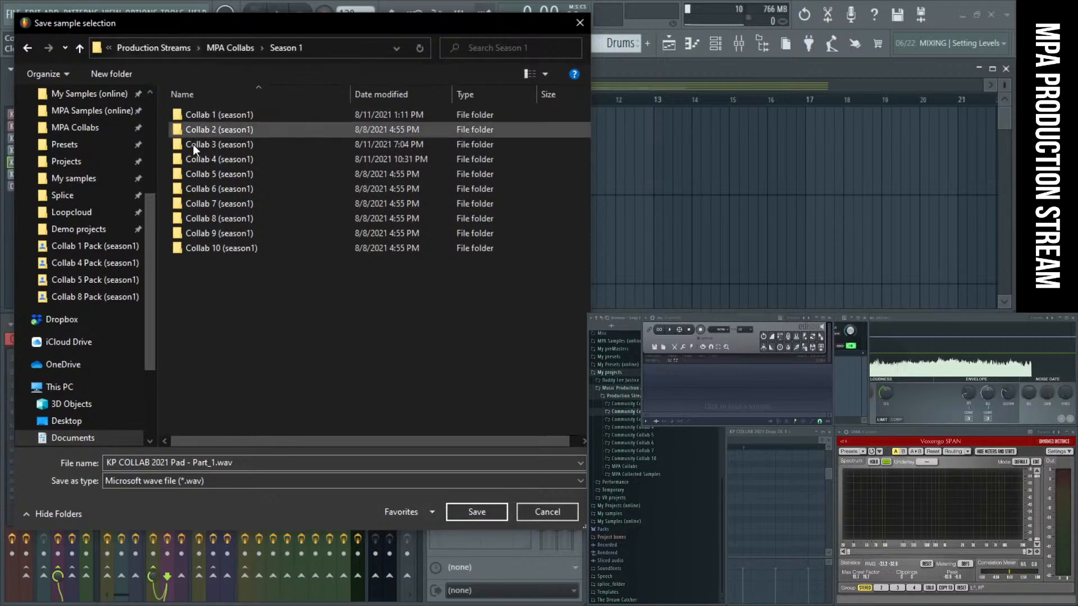
double_click(211, 174)
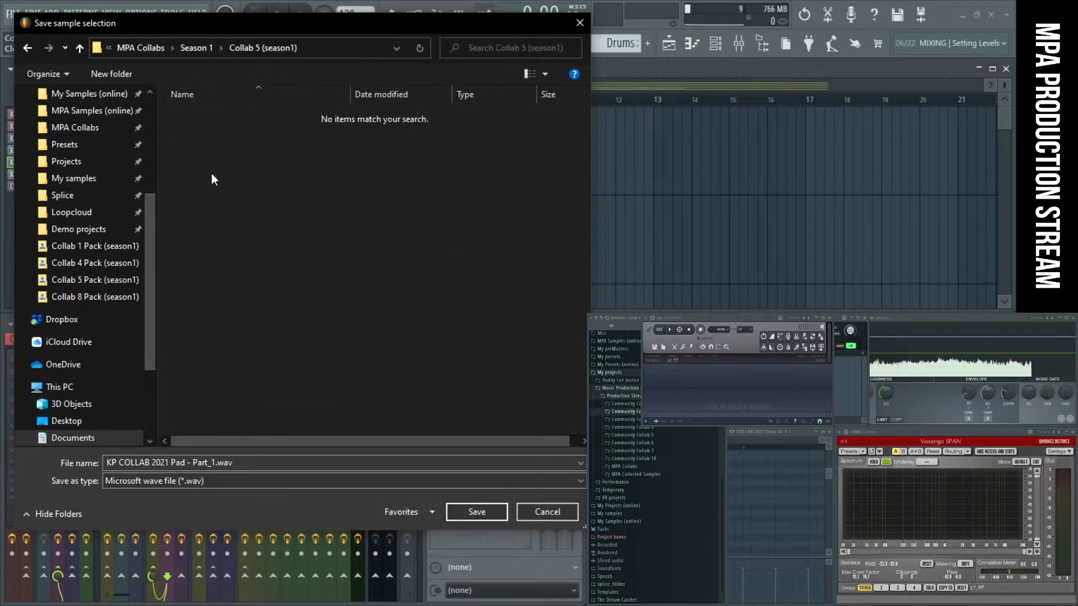
click(82, 47)
drag(141, 19, 226, 83)
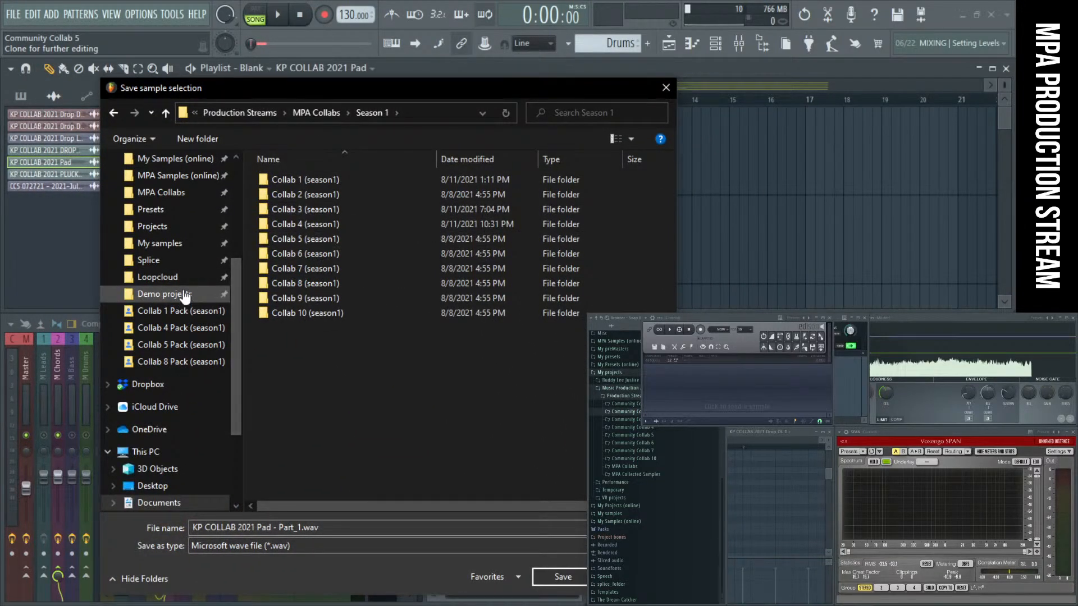
Step: Browse to the MPA Collected Samples folder inside Production Streams as the save location
scroll(183, 295, up, 1)
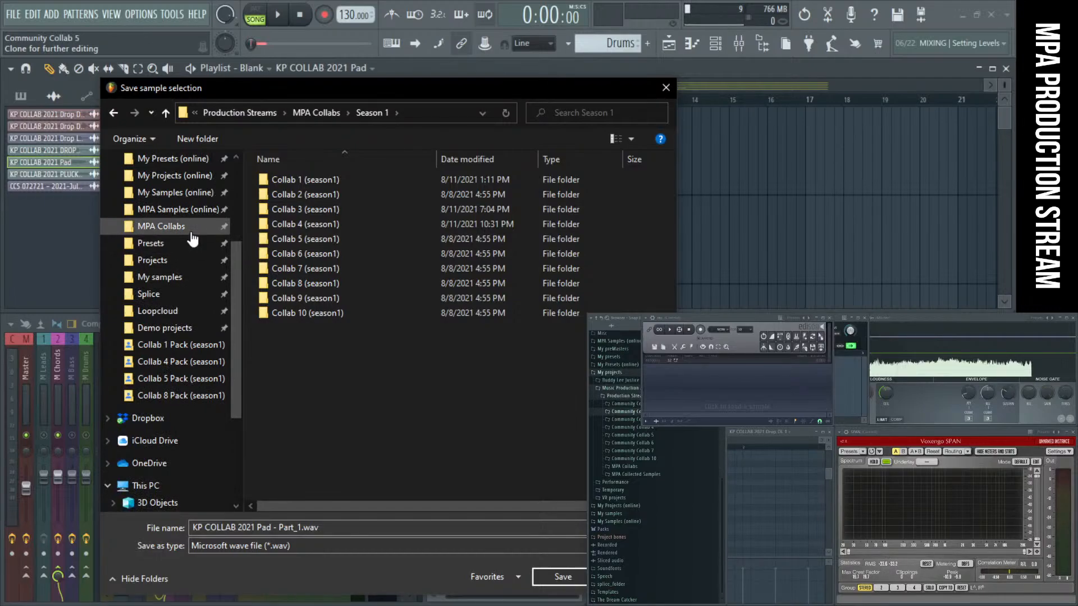
click(191, 231)
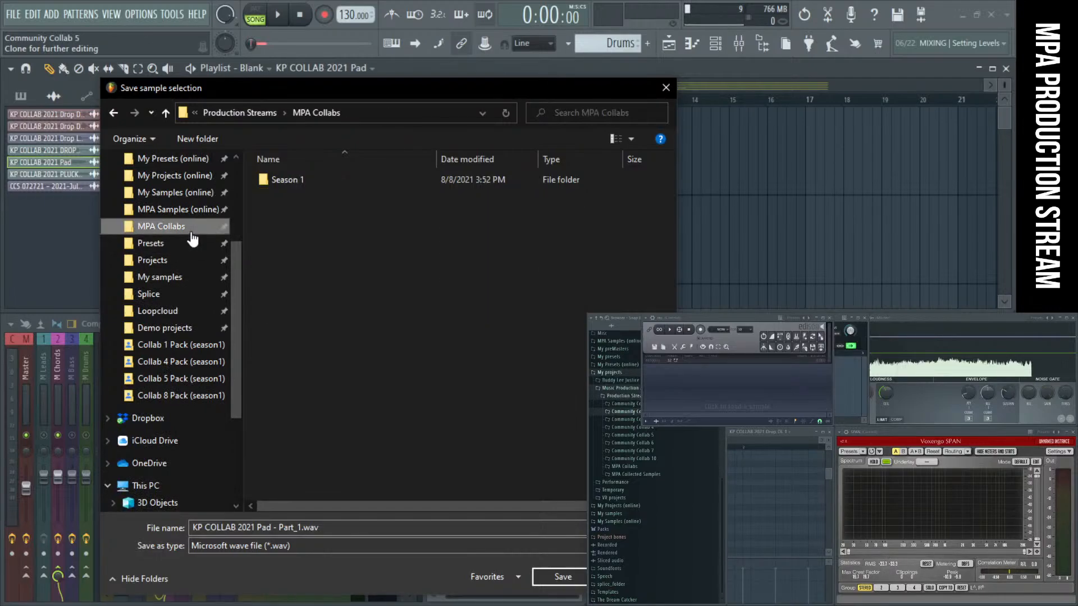
click(248, 111)
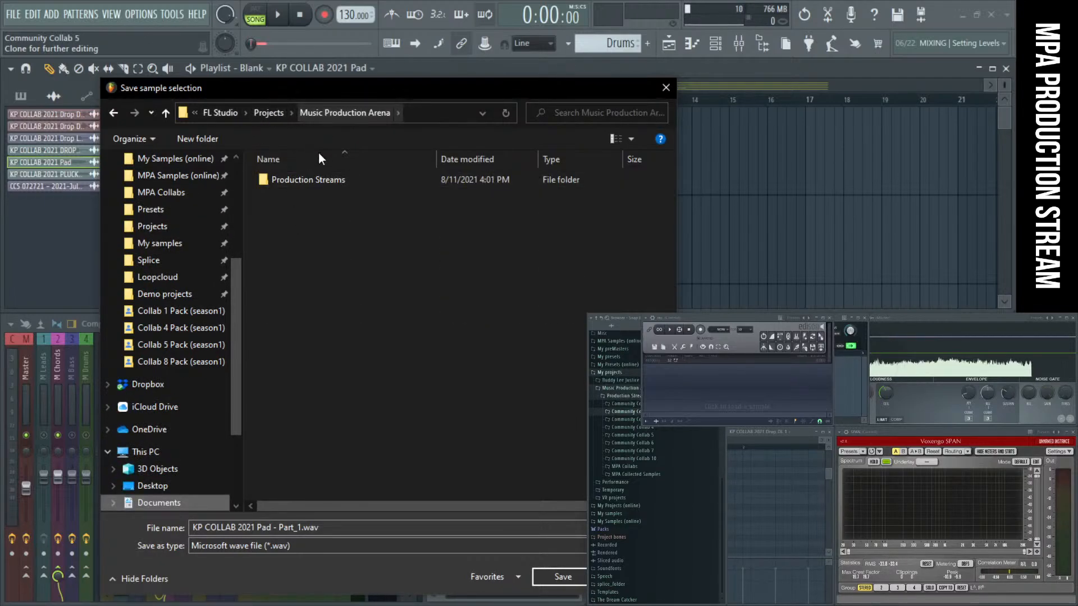
click(312, 180)
double_click(312, 180)
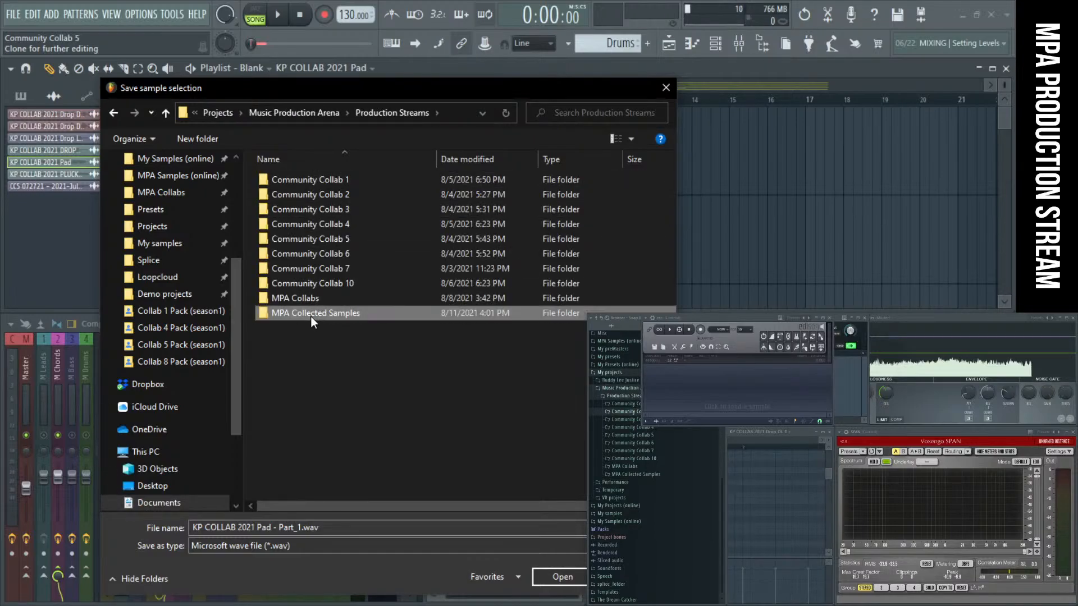
double_click(311, 315)
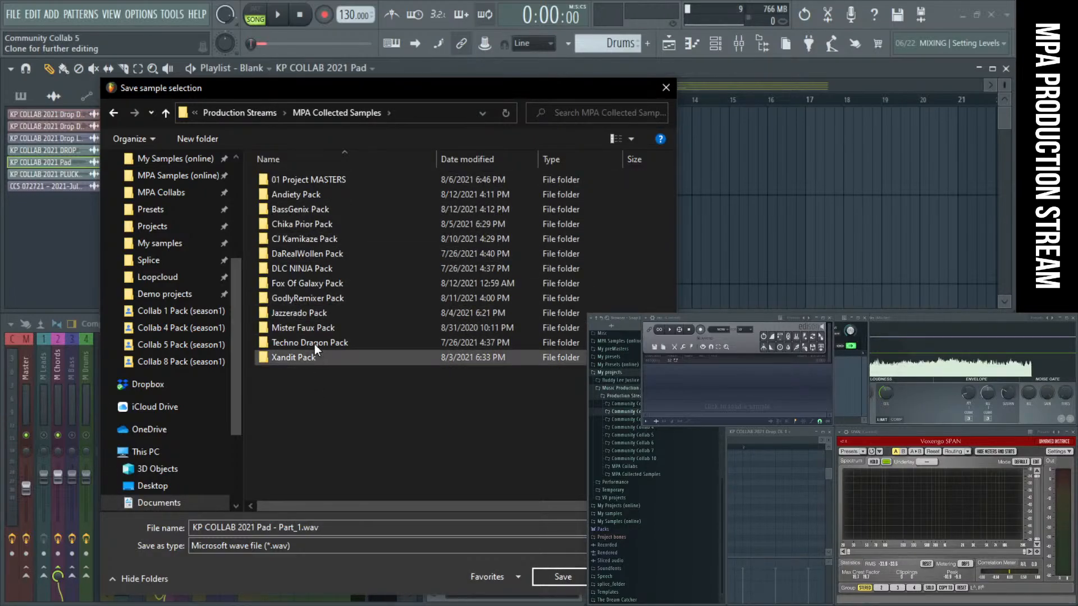
Step: Create a folder named KP Pack in MPA Collected Samples and save the sample in it as KP COLLAB 2021 Pad - Part_1.wav
right_click(300, 410)
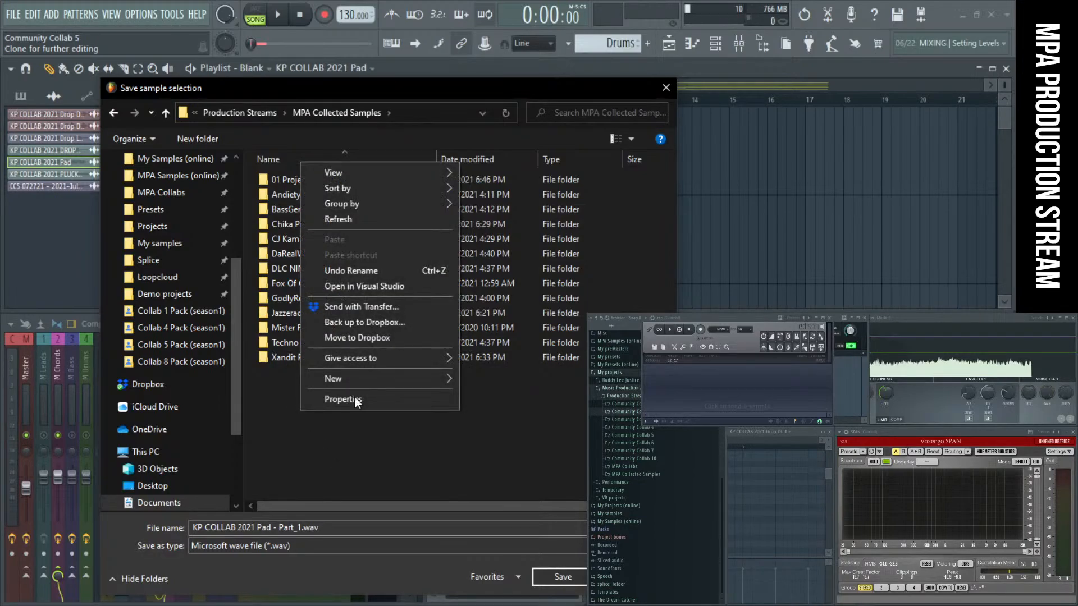
mouse_move(357, 382)
click(463, 379)
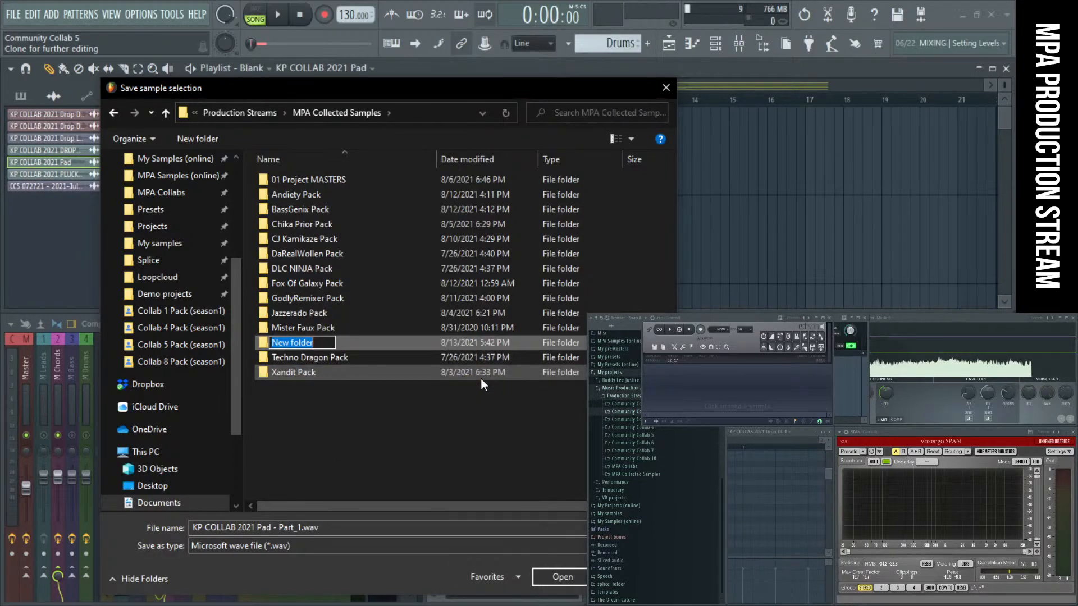
text(JK)
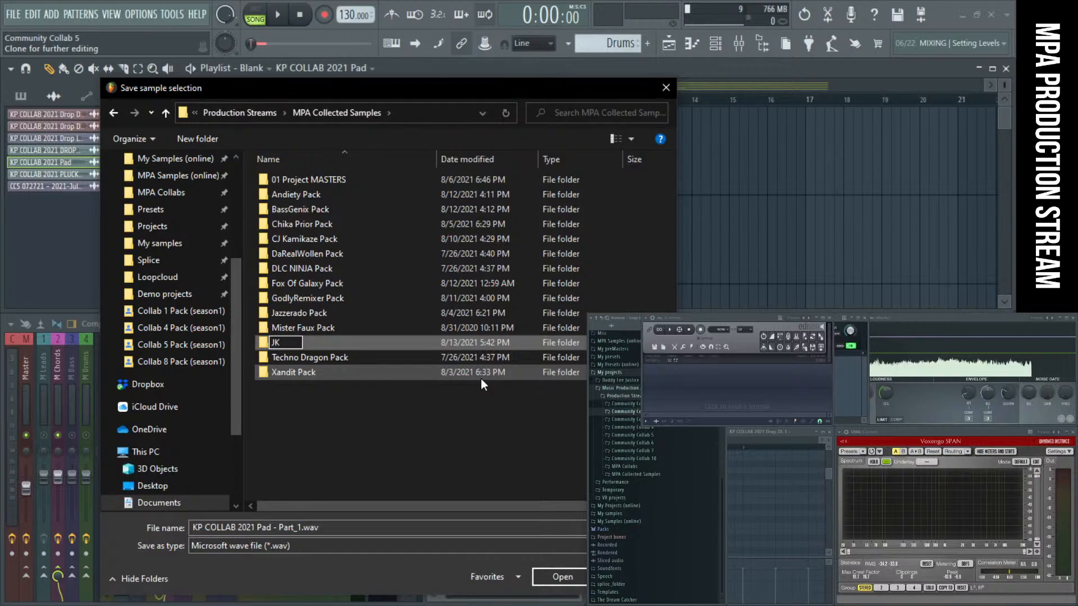
key(BackSpace)
key(BackSpace)
text(KP Pack)
key(Return)
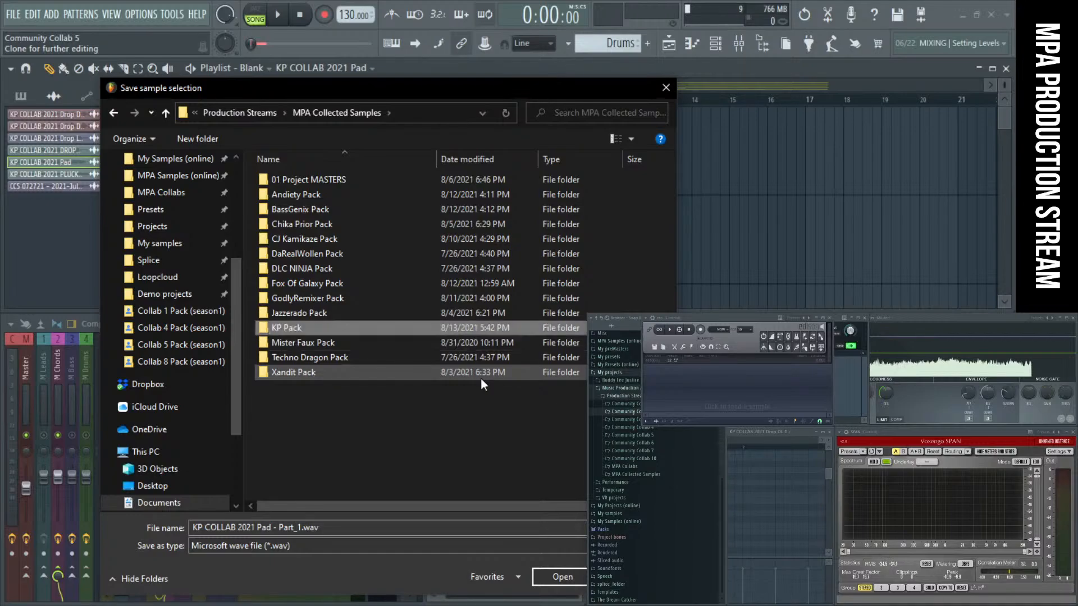
double_click(287, 329)
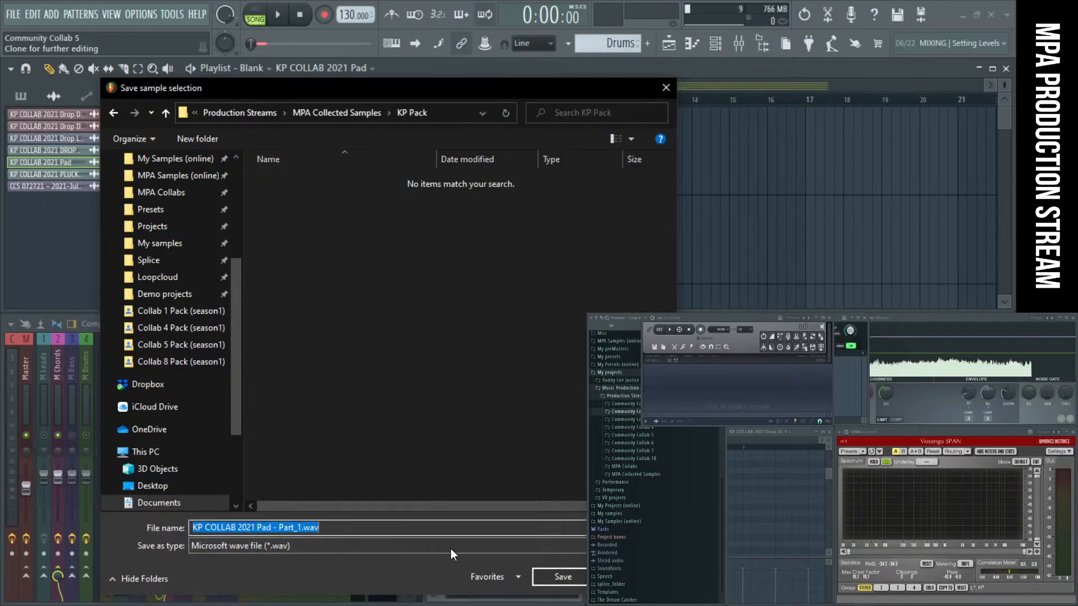
click(553, 573)
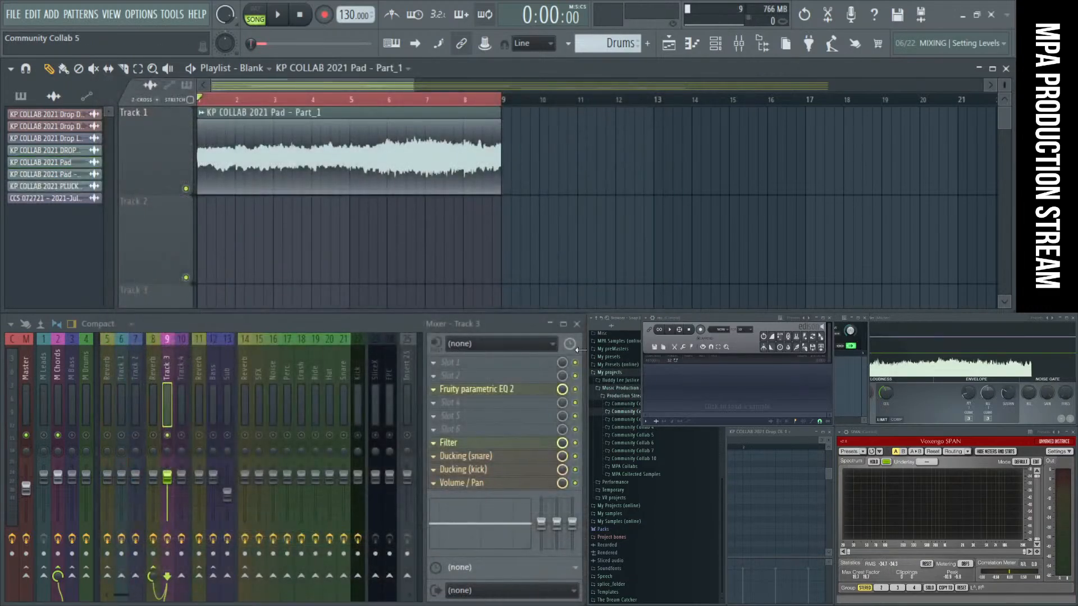
click(663, 347)
click(655, 348)
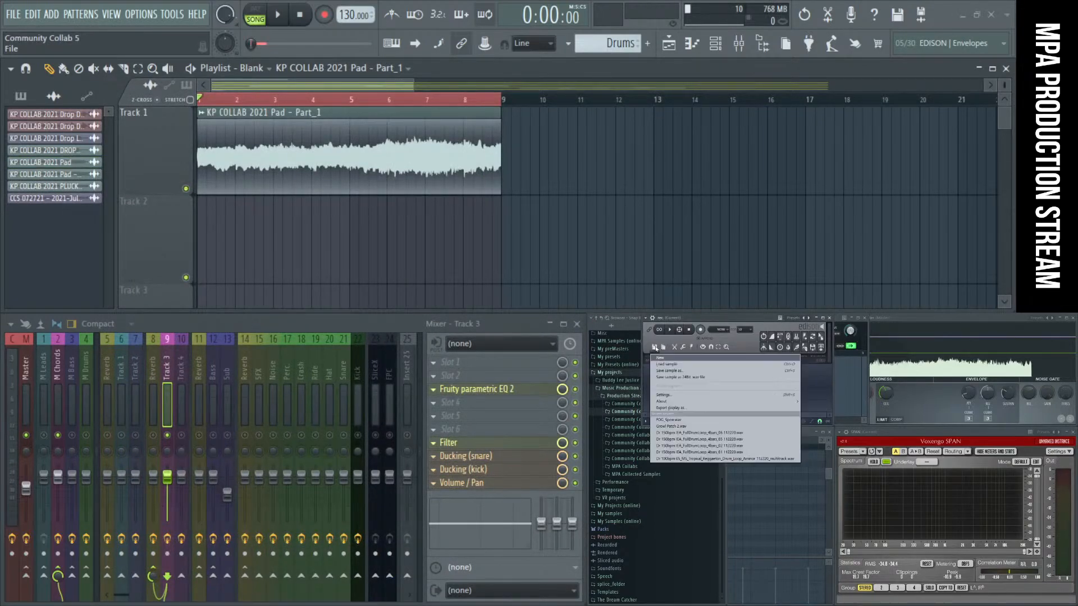
click(663, 347)
click(655, 348)
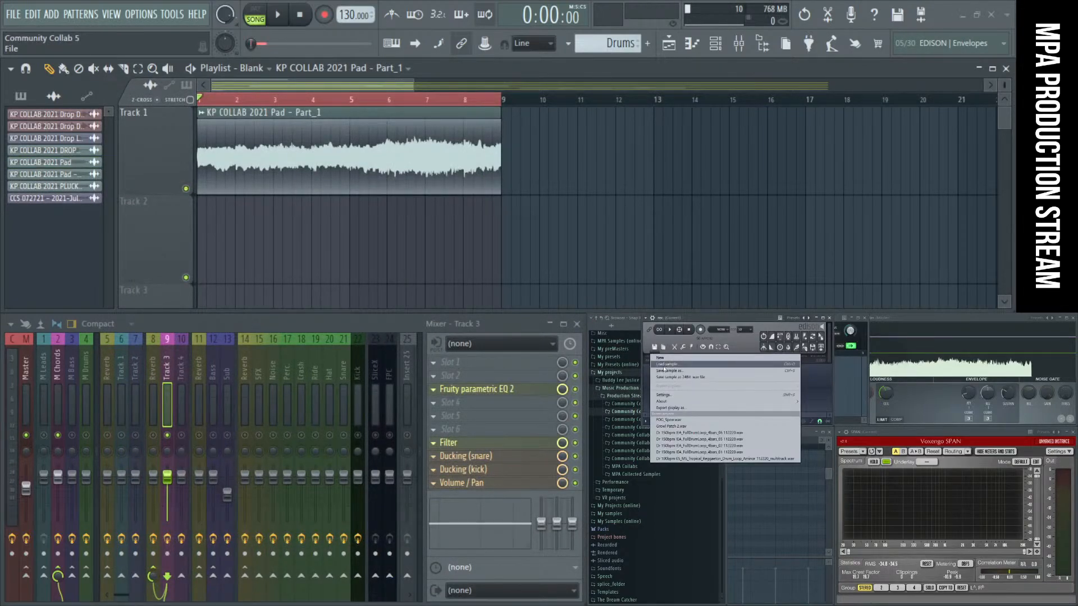
click(663, 347)
click(663, 347)
click(663, 348)
click(663, 347)
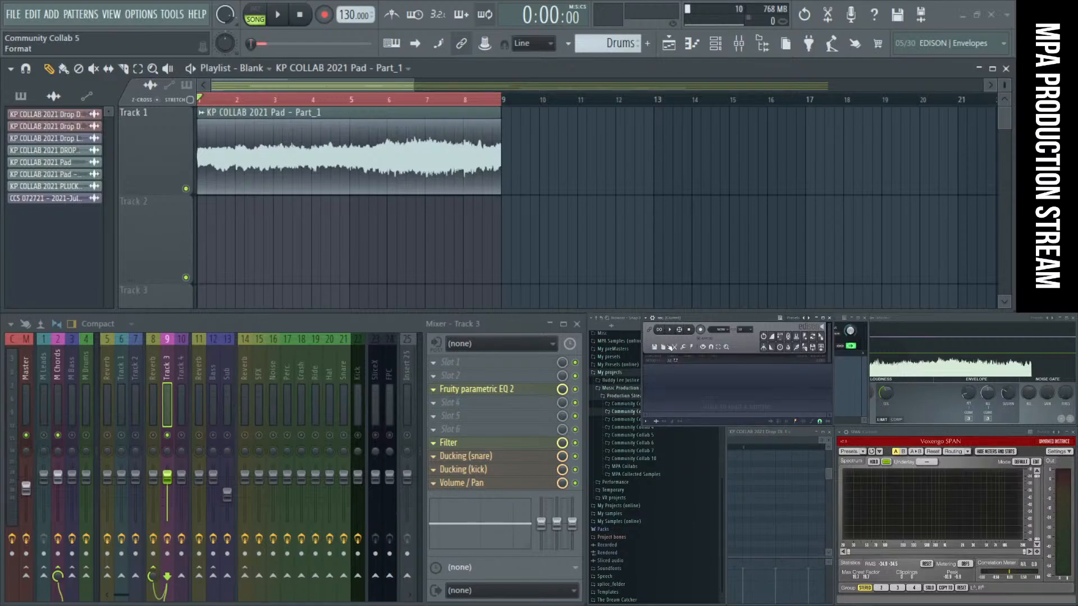
Step: Load KP COLLAB 2021 Pad - Part_1.wav into Edison from the KP Pack folder in MPA Collected Samples
click(655, 348)
click(667, 363)
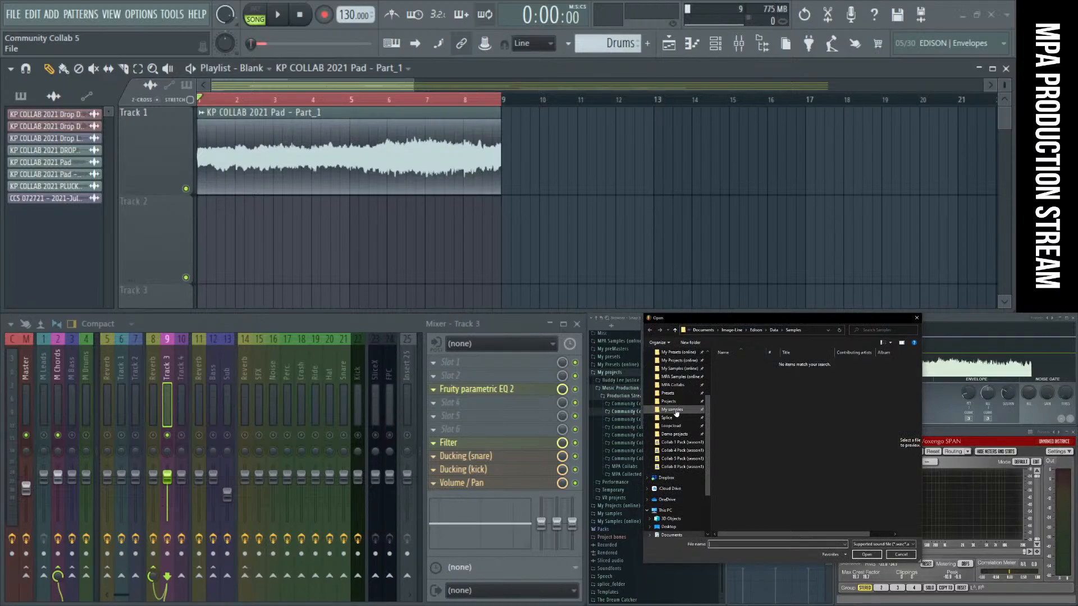
click(672, 385)
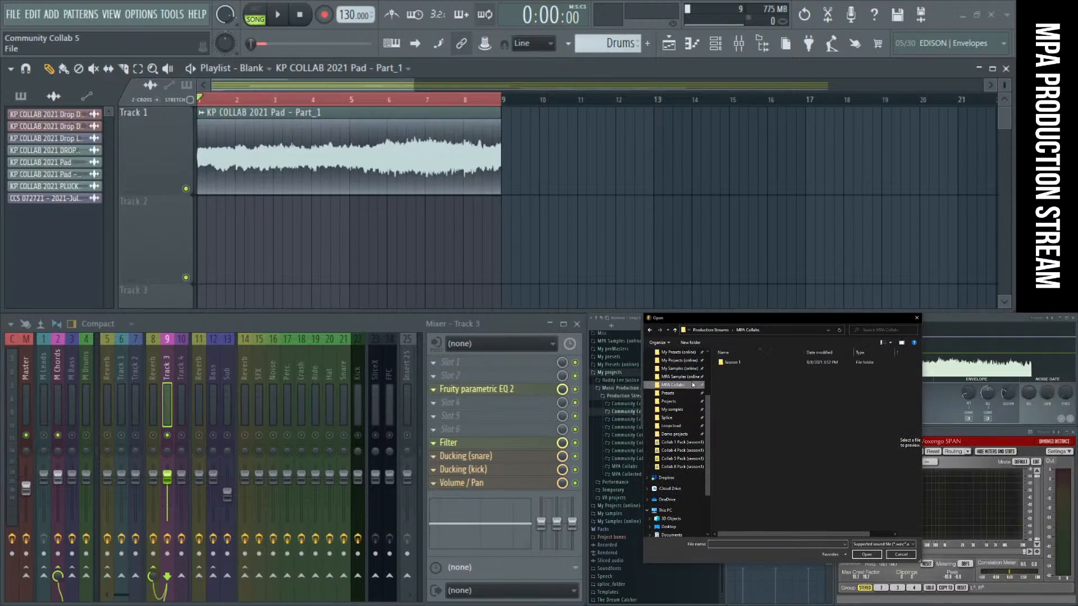
click(711, 329)
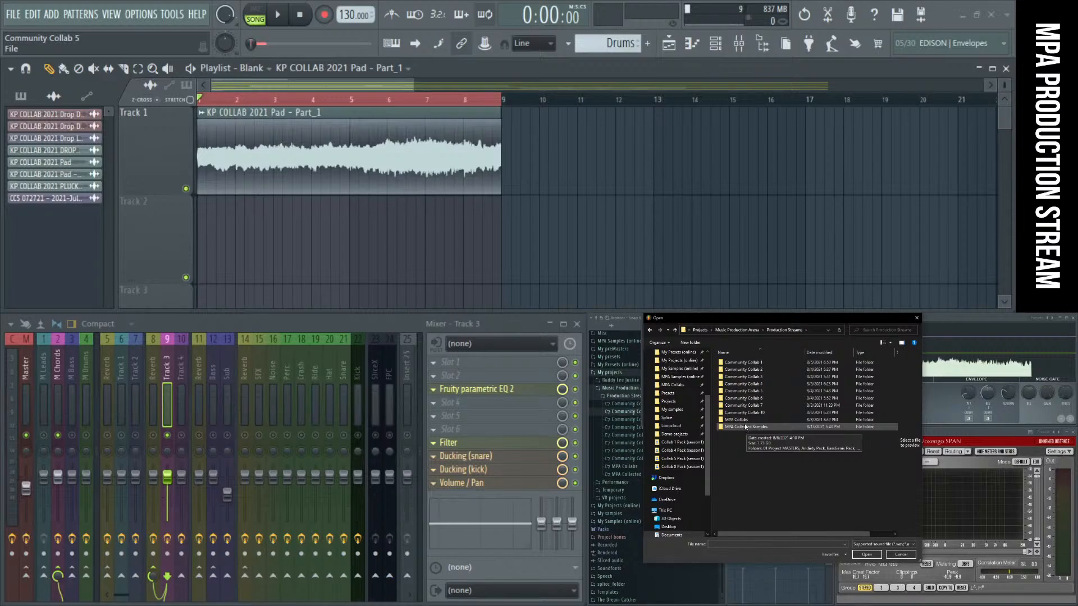
click(744, 420)
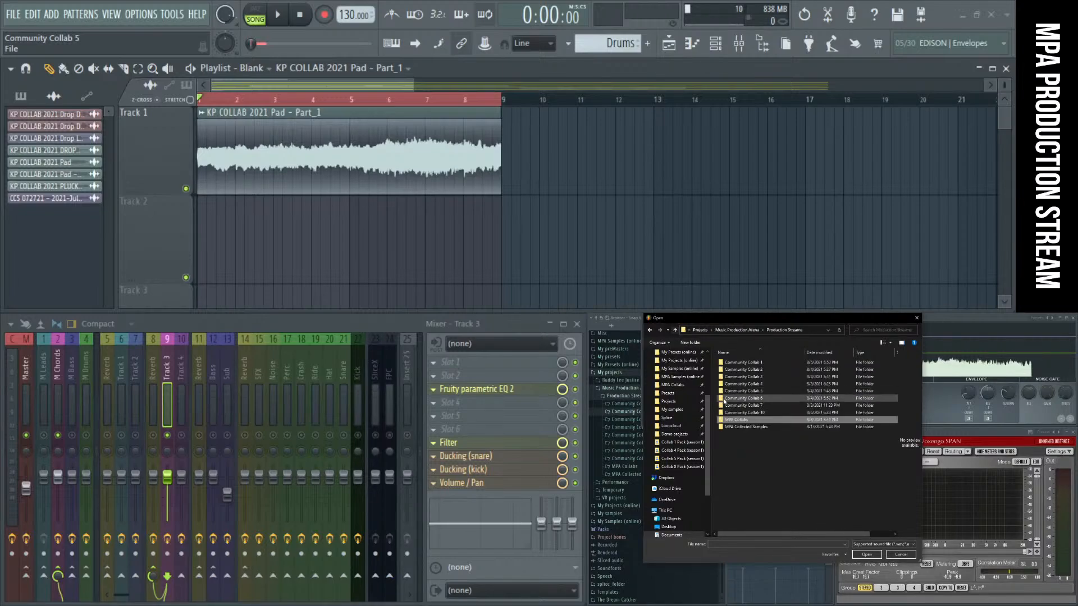
double_click(745, 427)
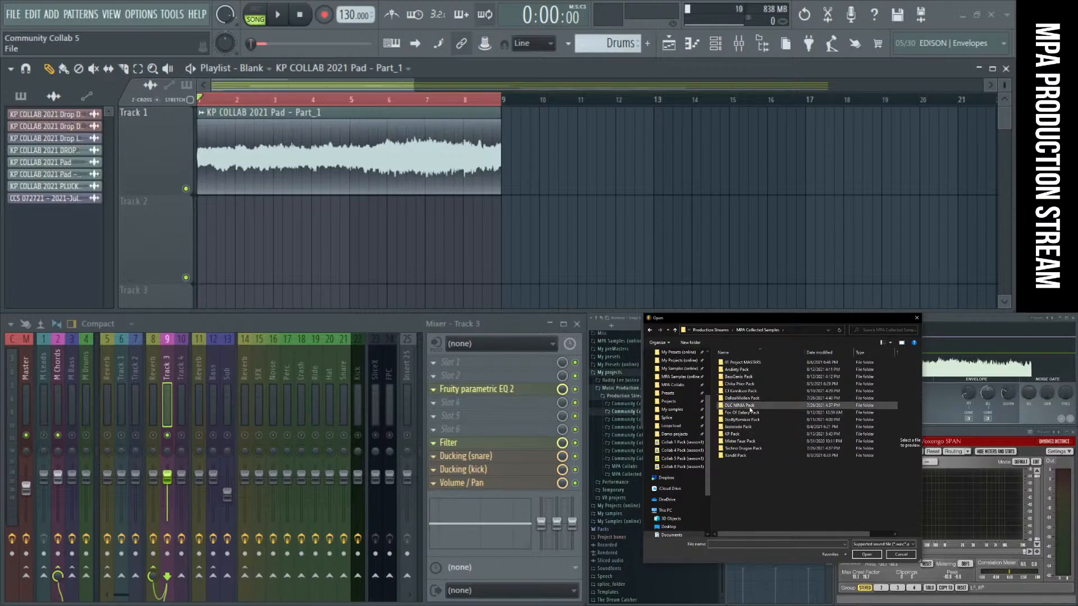
double_click(743, 434)
click(732, 363)
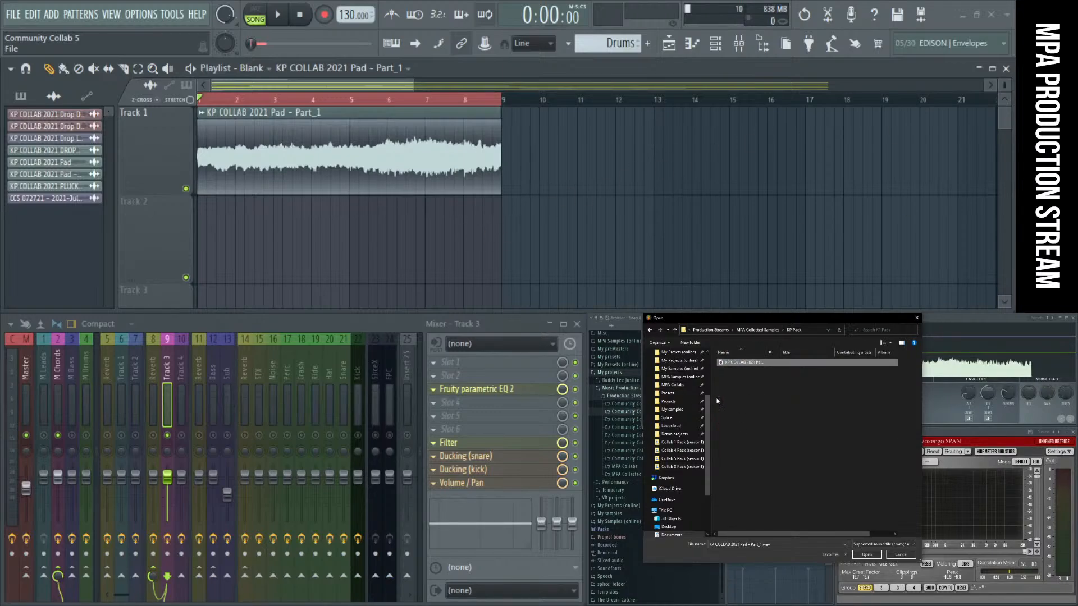
click(868, 555)
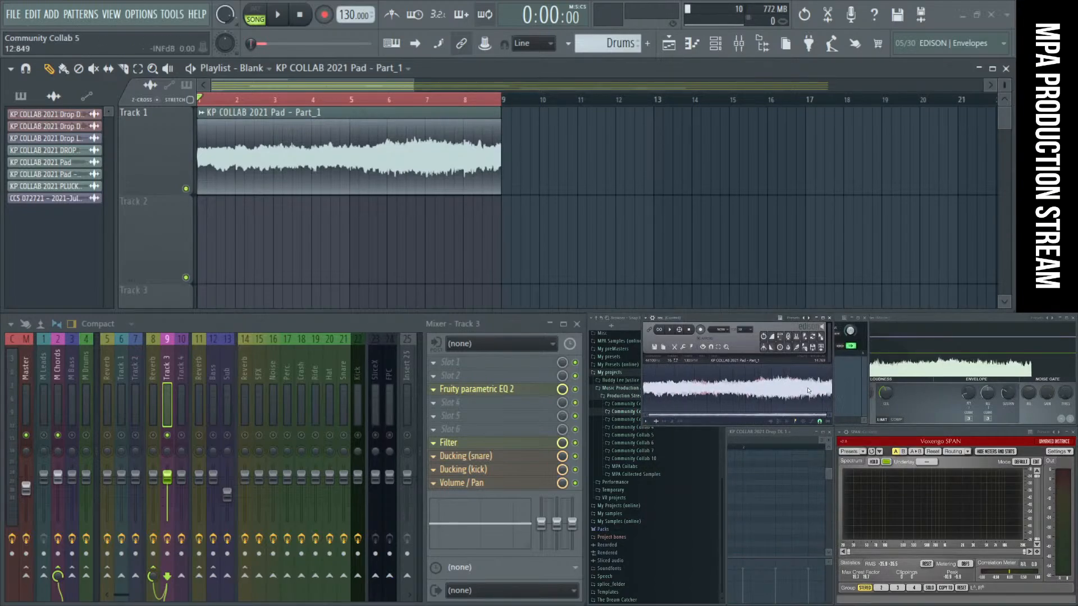
Step: Audition the loaded pad sample in Edison with looped playback, and close the Edison window
key(space)
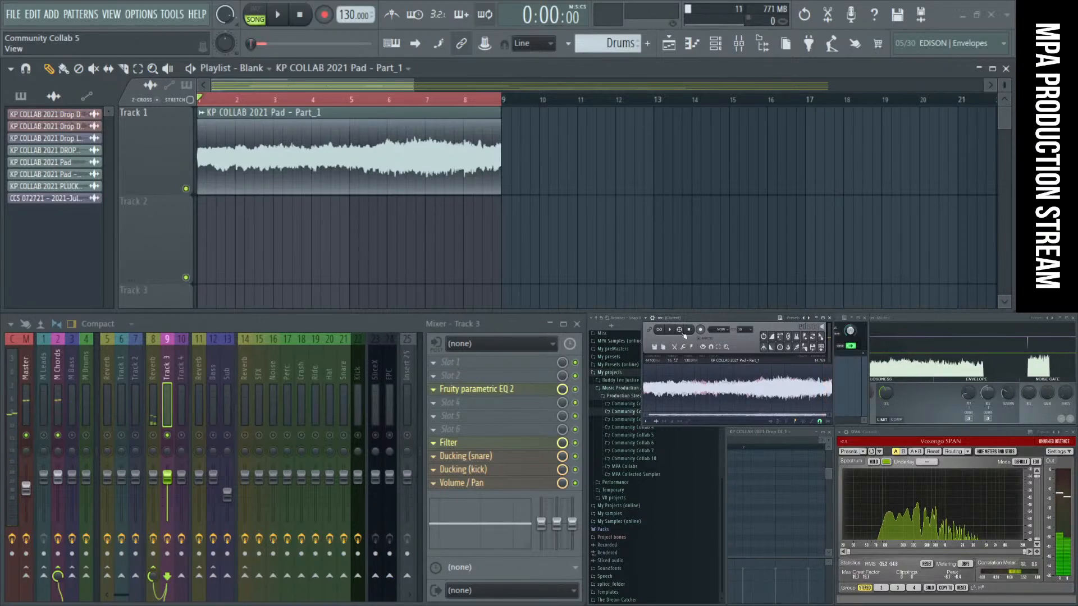
click(669, 329)
click(795, 381)
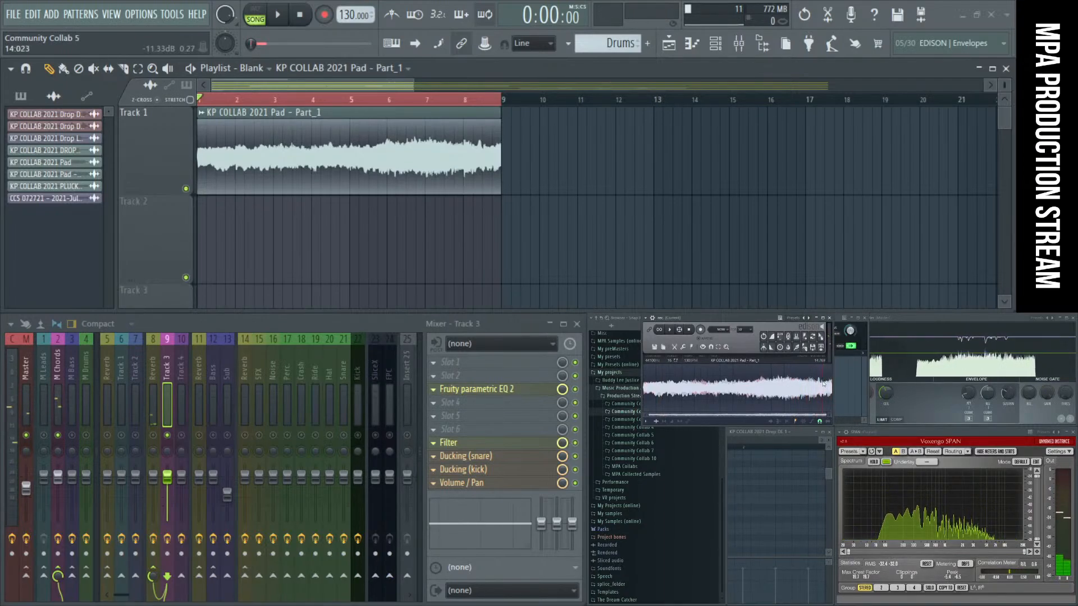
click(668, 330)
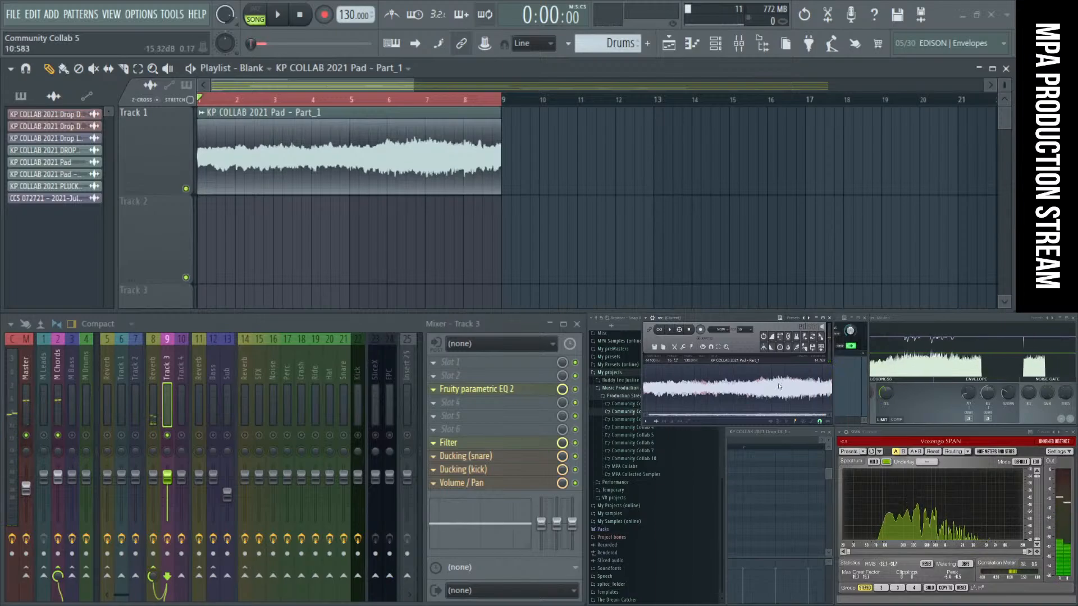
click(669, 330)
click(660, 332)
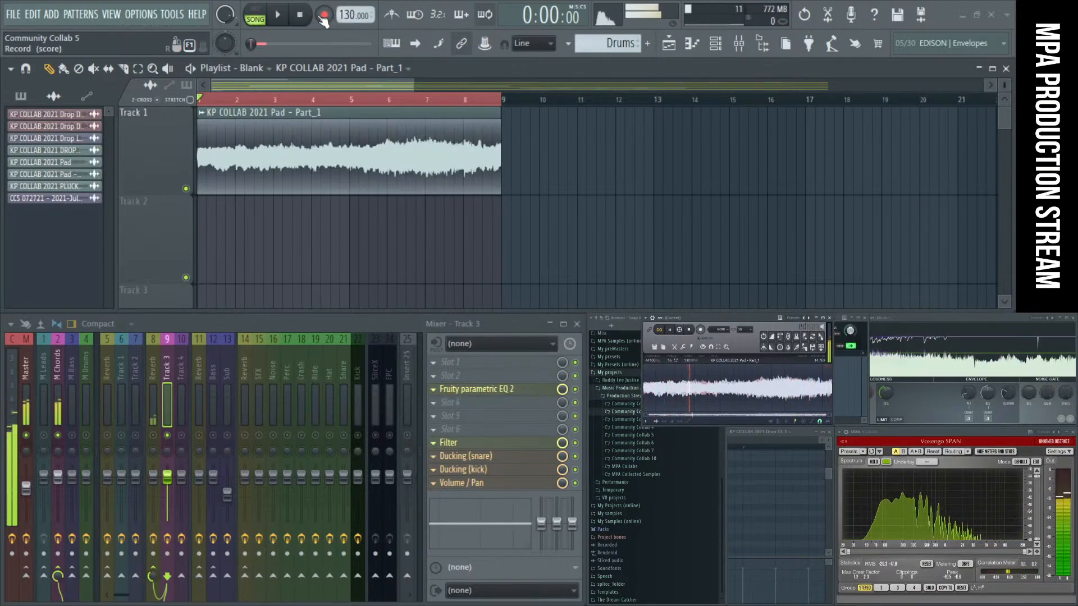
click(689, 330)
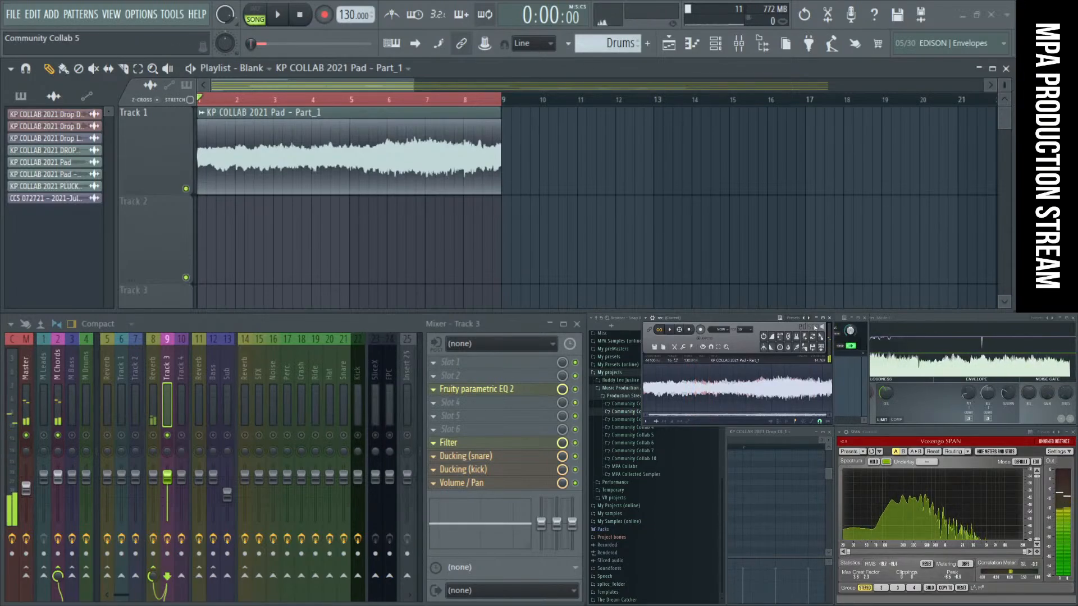
click(829, 318)
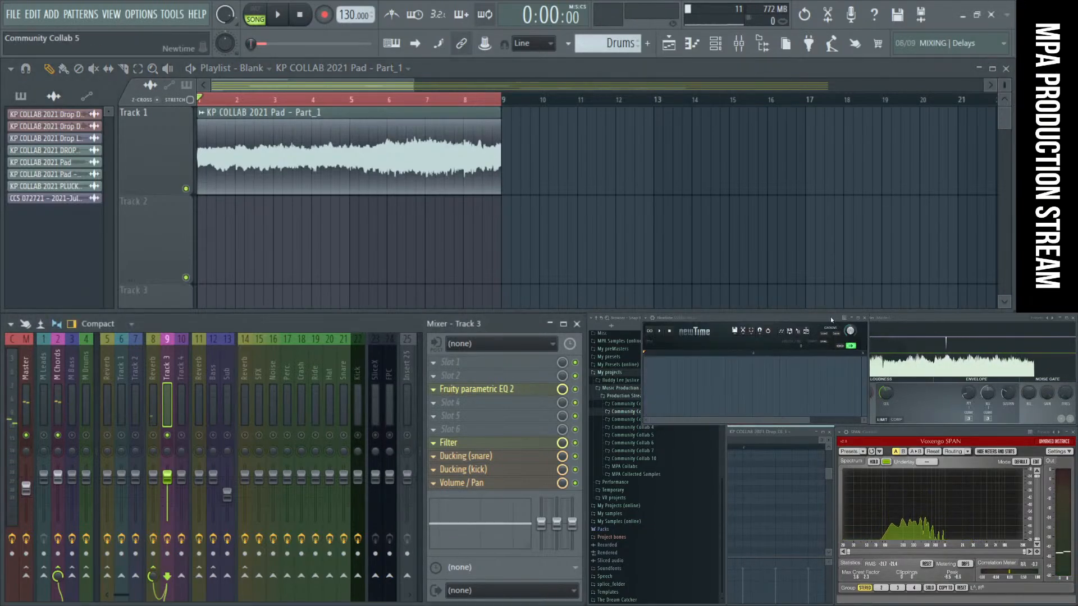
Step: In File Explorer, copy the pad sample from the KP Pack folder inside Production Streams > MPA Collected Samples
click(866, 318)
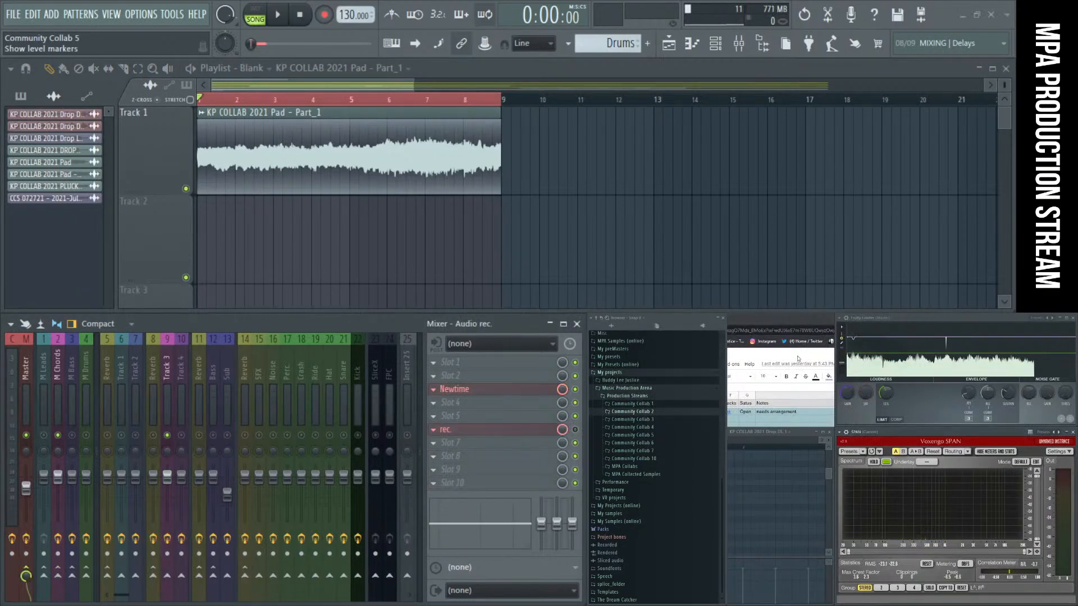
key(super+e)
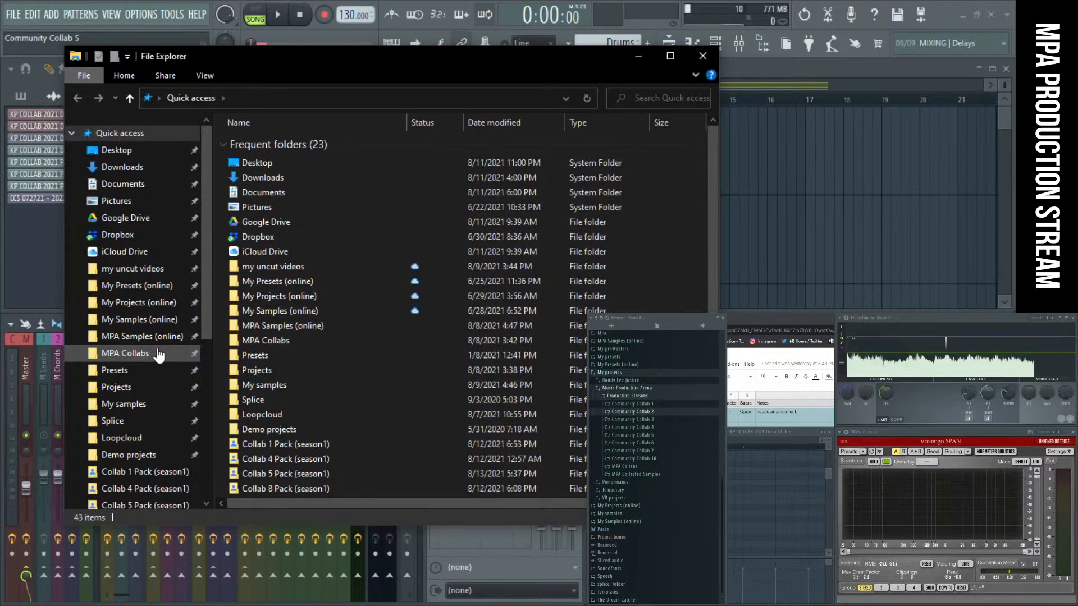
click(159, 353)
click(391, 103)
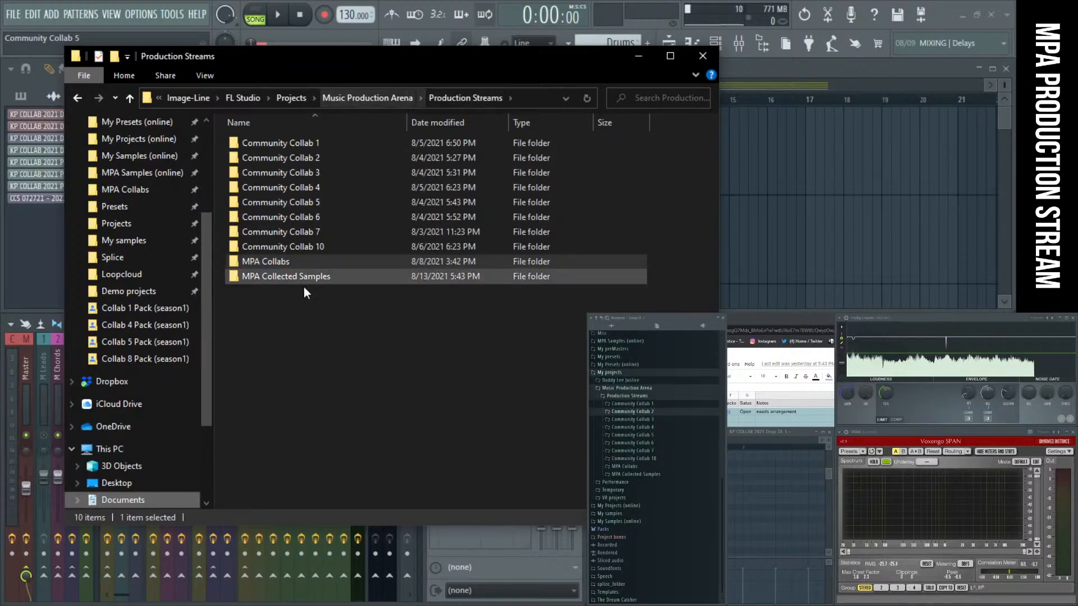
double_click(288, 274)
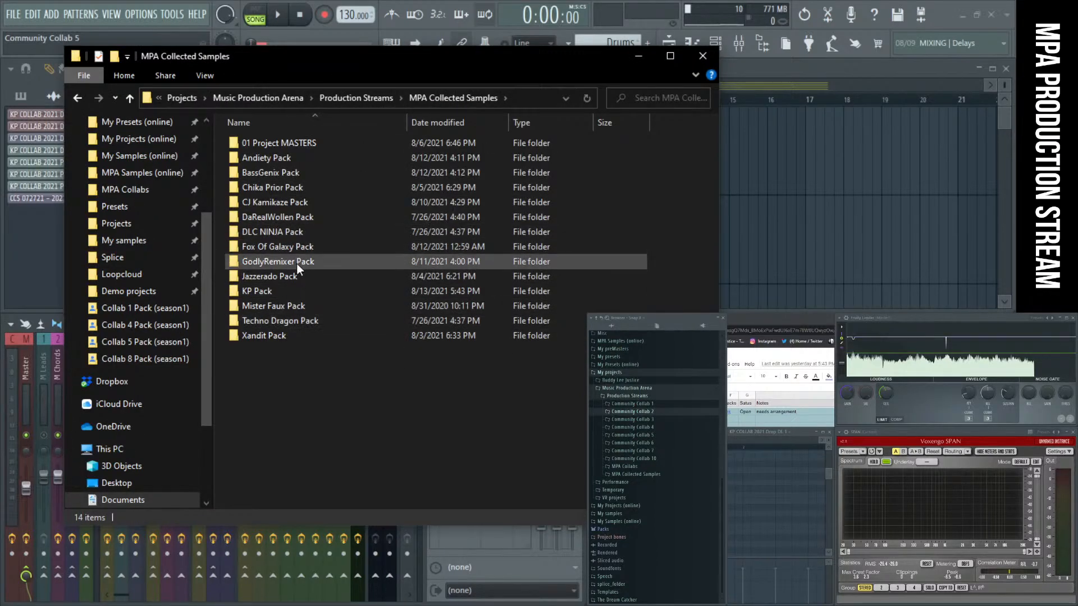
click(279, 292)
double_click(278, 292)
click(275, 141)
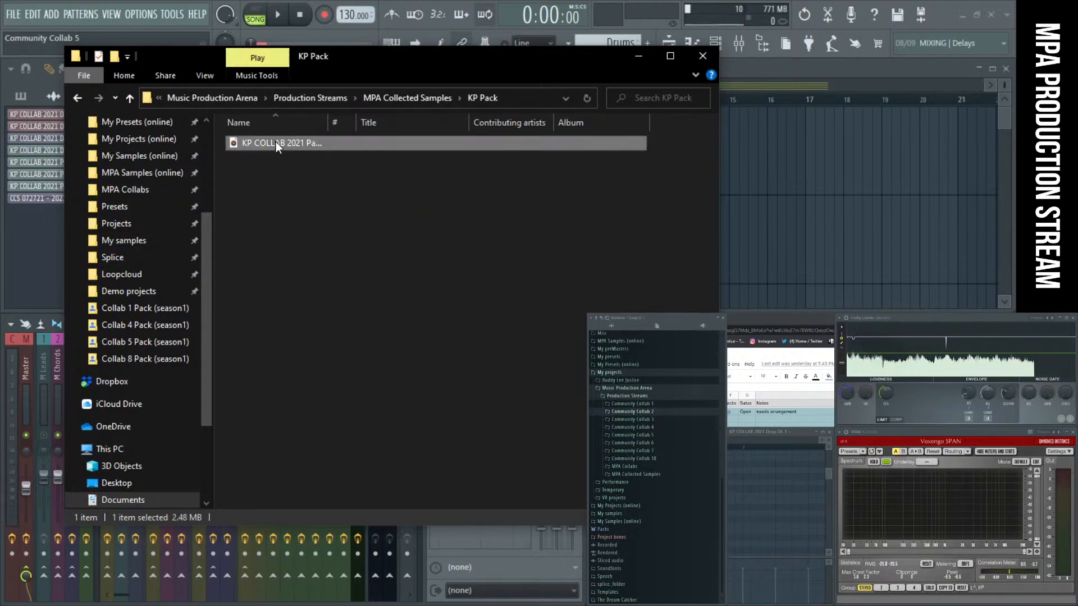
right_click(275, 143)
click(315, 441)
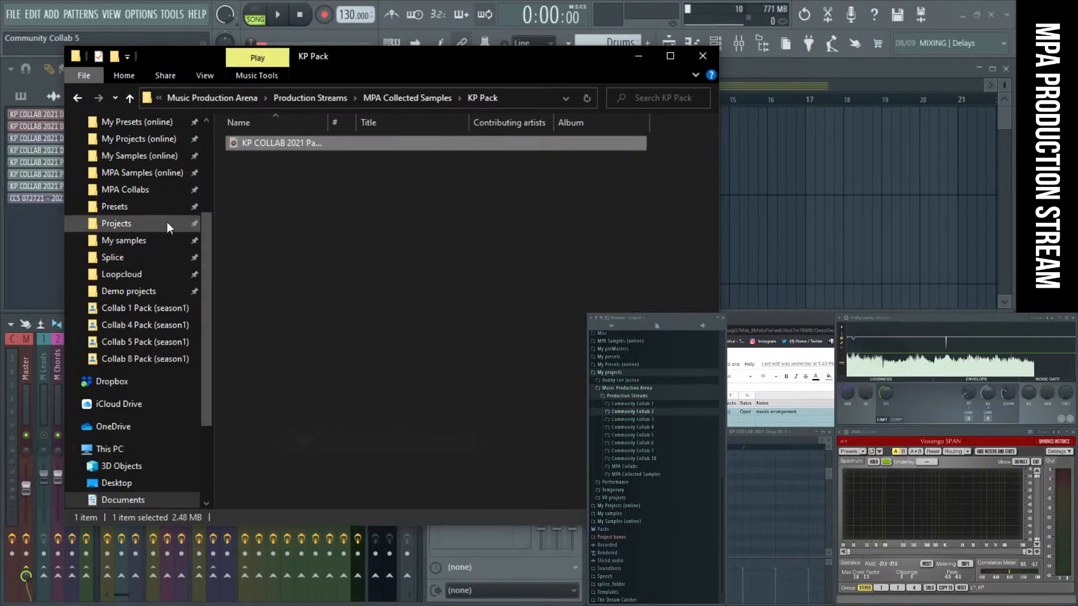
Step: Paste the pad sample into MPA Samples (online) > Community Collab Packs > Season 1 > Collab 5 Pack (season1)
scroll(166, 218, up, 2)
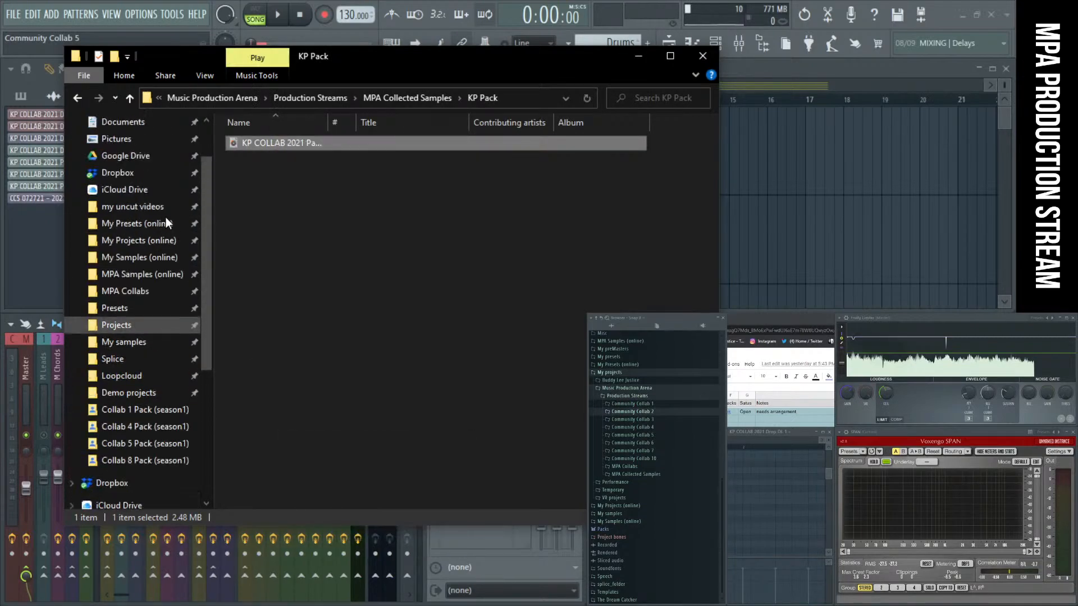
click(154, 278)
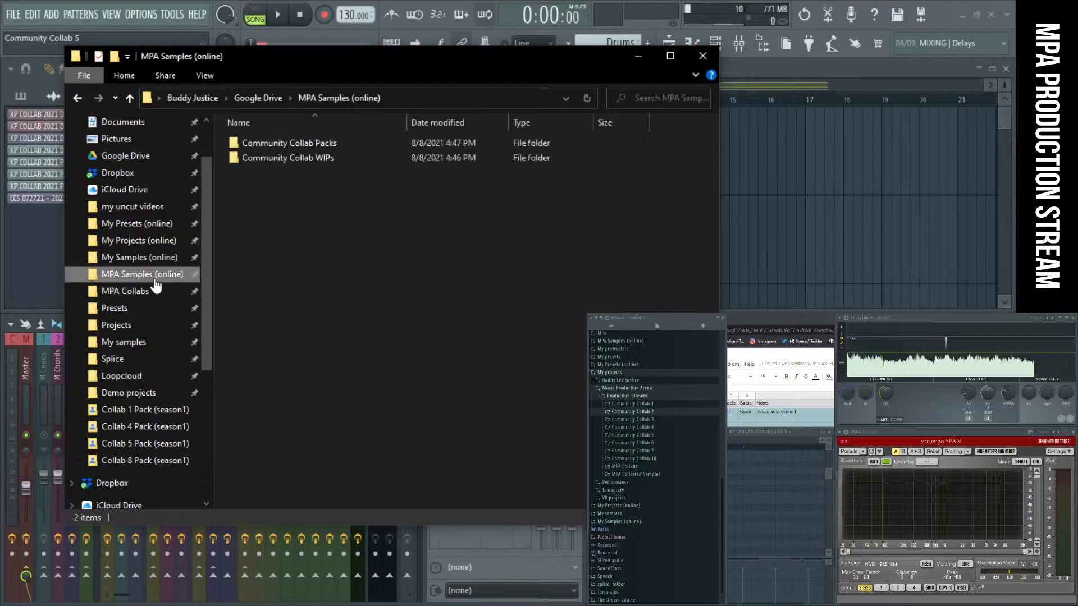
double_click(296, 144)
double_click(296, 144)
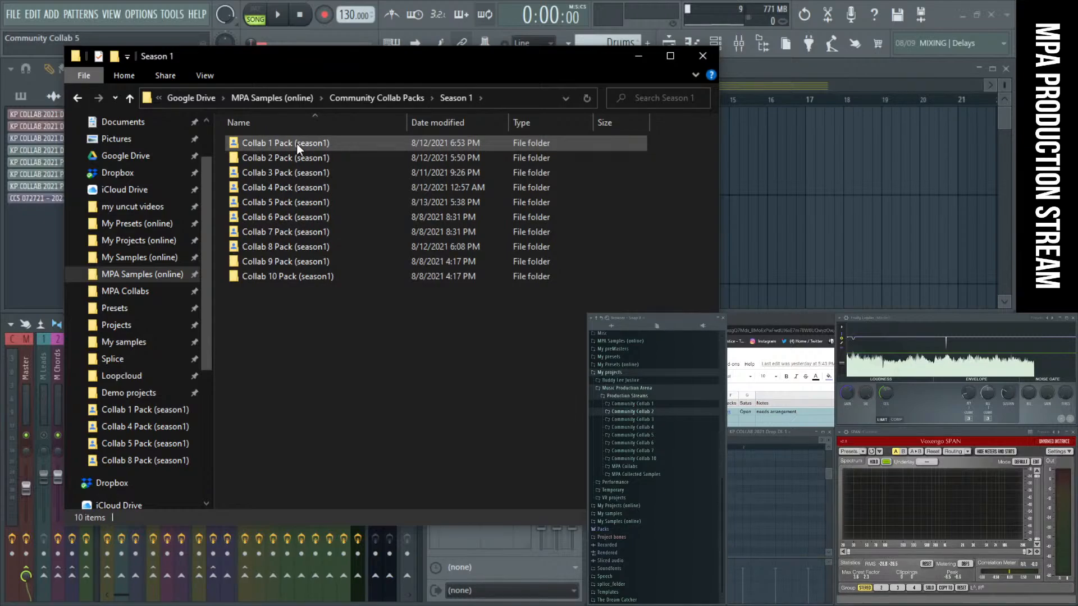
double_click(298, 204)
click(292, 191)
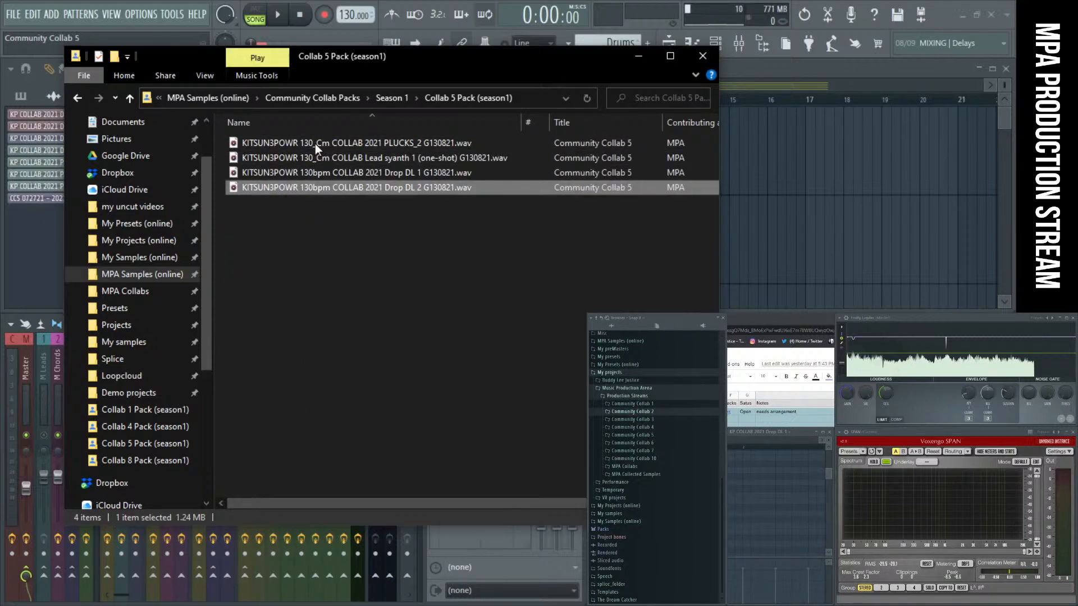
right_click(296, 215)
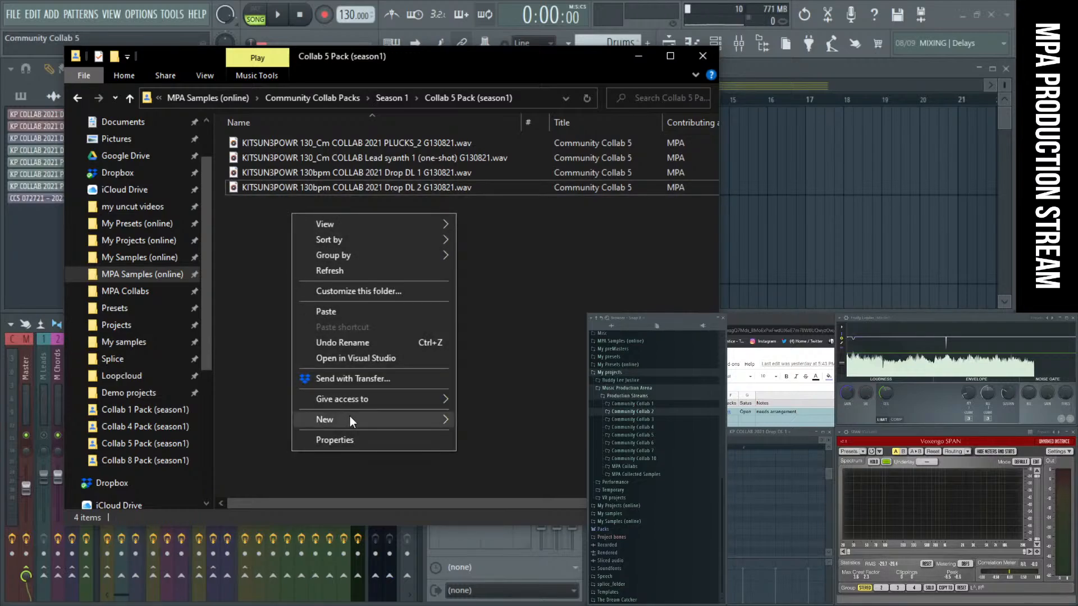
click(371, 313)
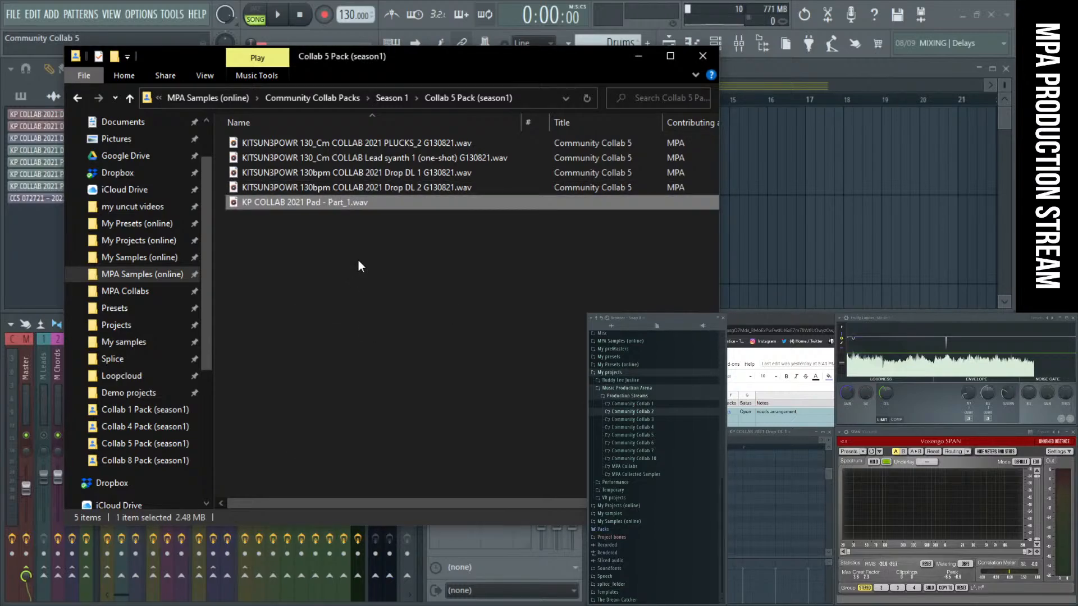
Step: Rename the pasted pad sample as KITSUN3POWR 130_Cm COLLAB 2021 ssPad 1 G130821.wav
click(295, 205)
click(302, 203)
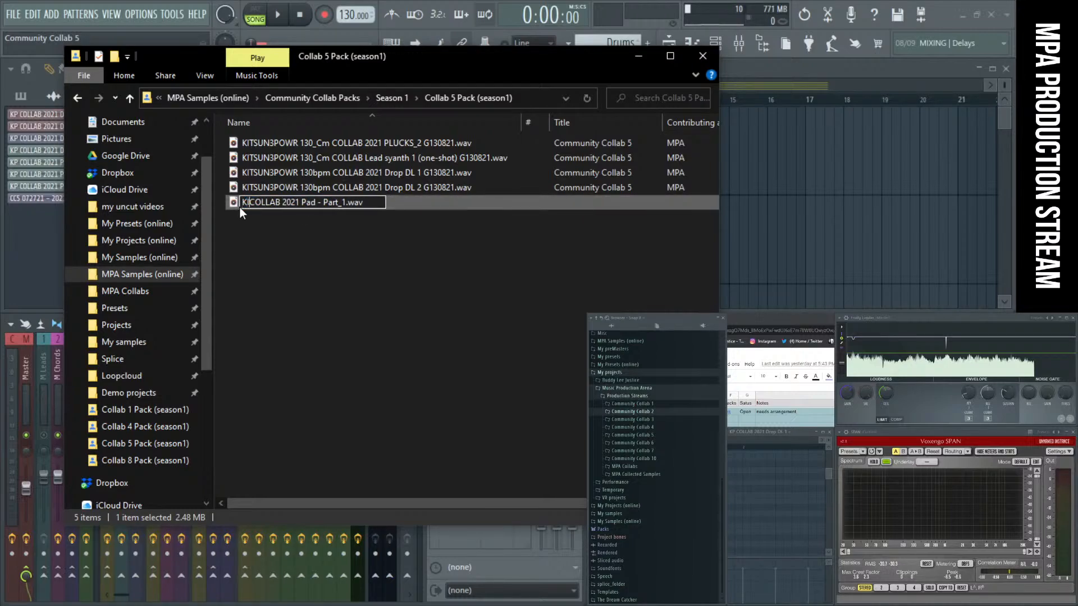
text(KITSUN3)
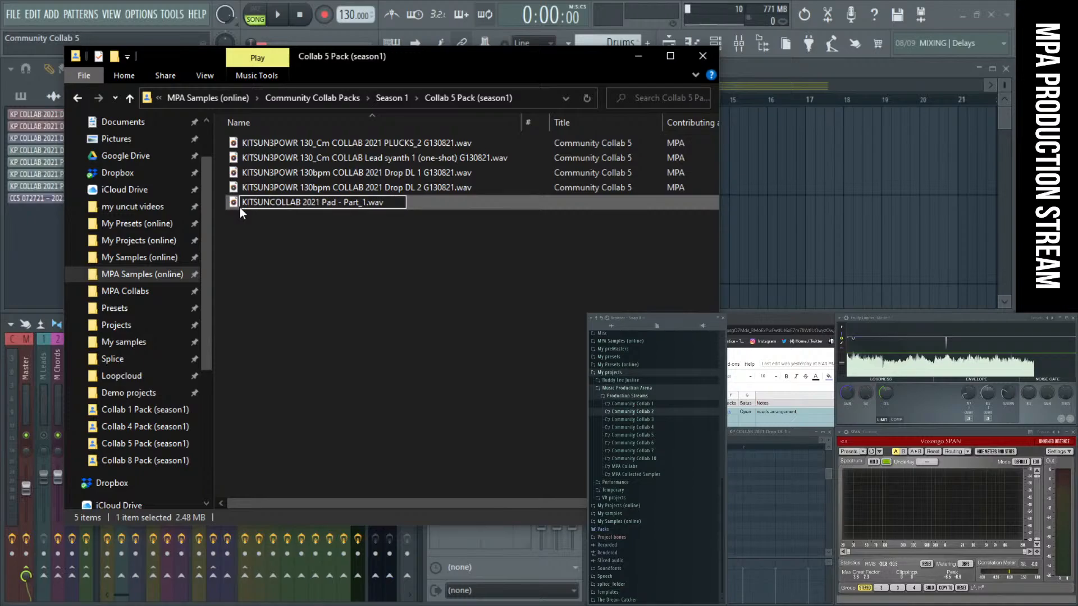
text(POWR)
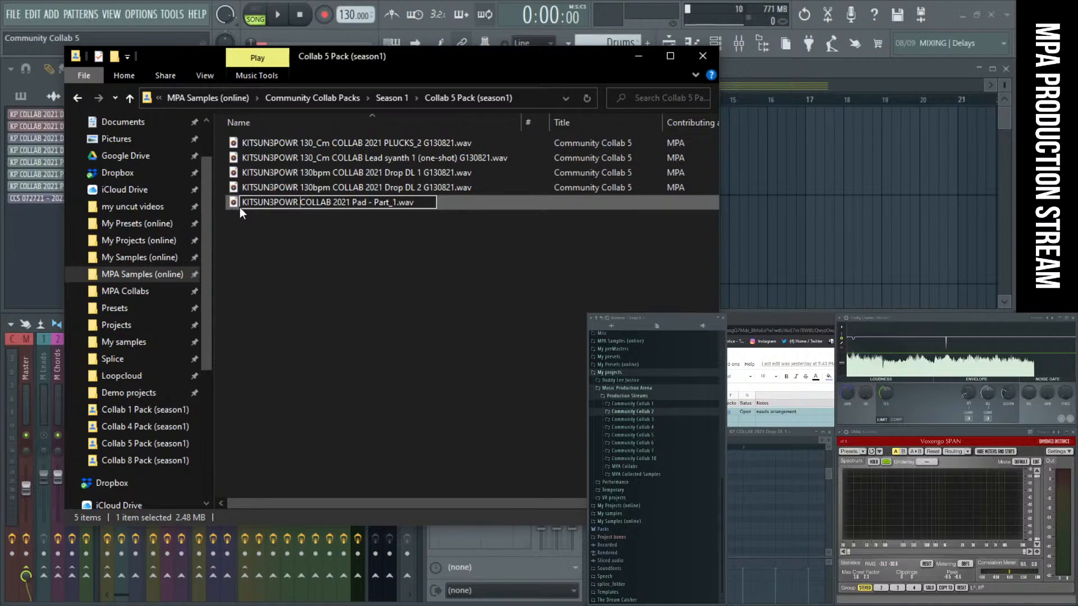
text( 130)
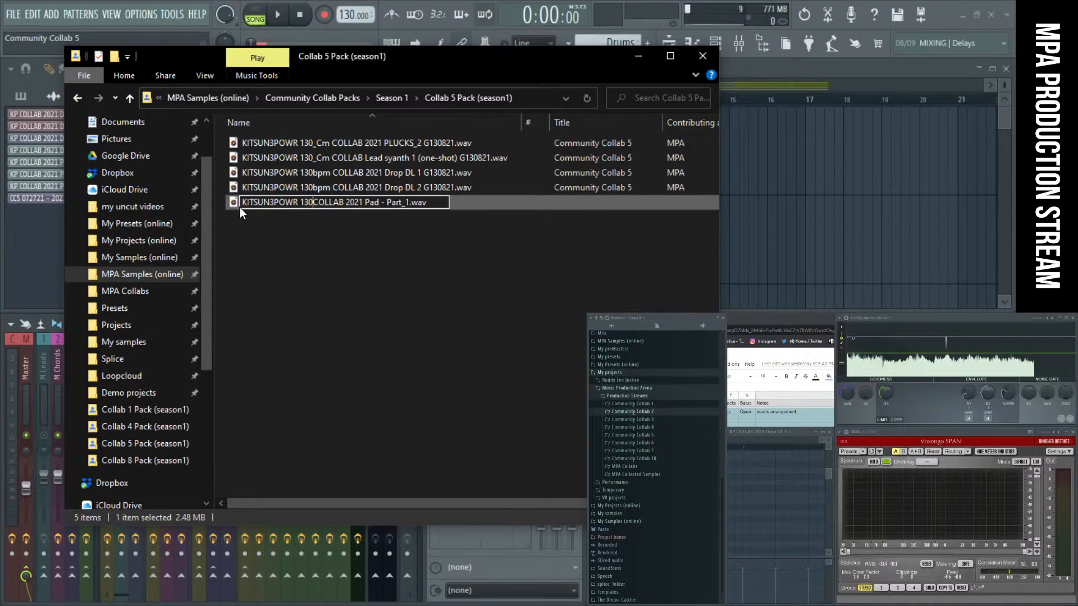
text(_Cm)
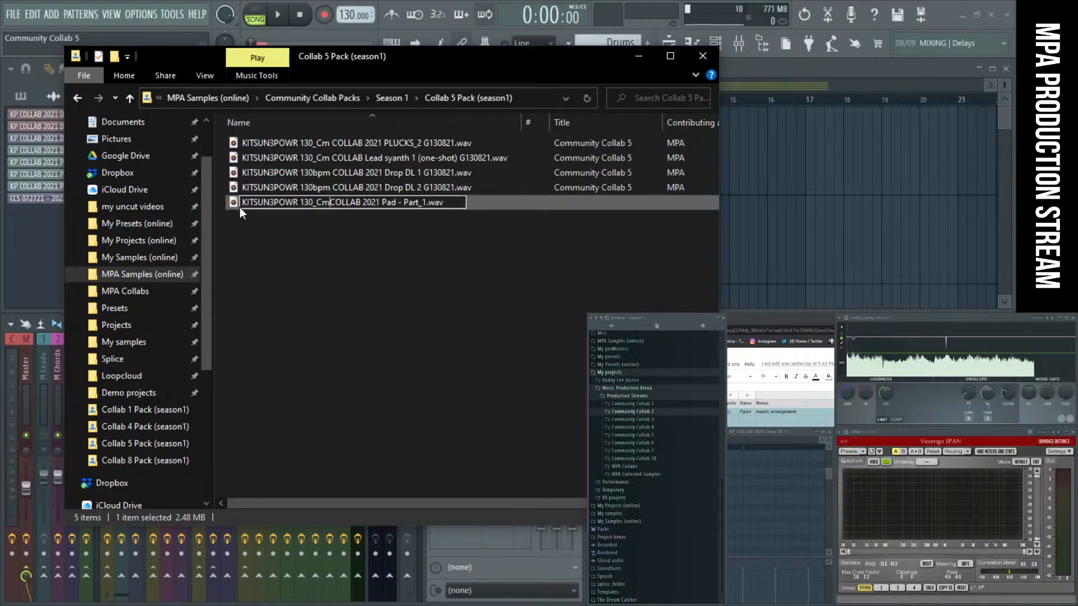
key(Right)
key(Right)
key(Right)
key(Right)
key(Right)
key(Right)
key(Right)
key(Right)
key(Right)
key(Right)
key(Right)
key(Right)
key(Right)
key(Right)
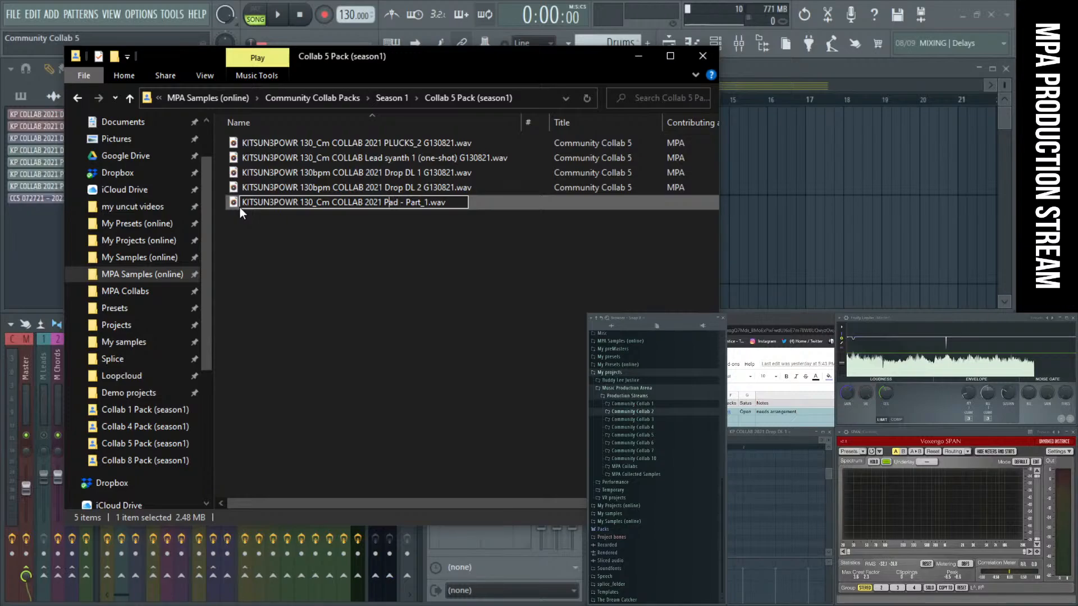
key(Left)
text(ss)
key(BackSpace)
key(BackSpace)
key(BackSpace)
text(1 G130821)
key(Return)
key(Return)
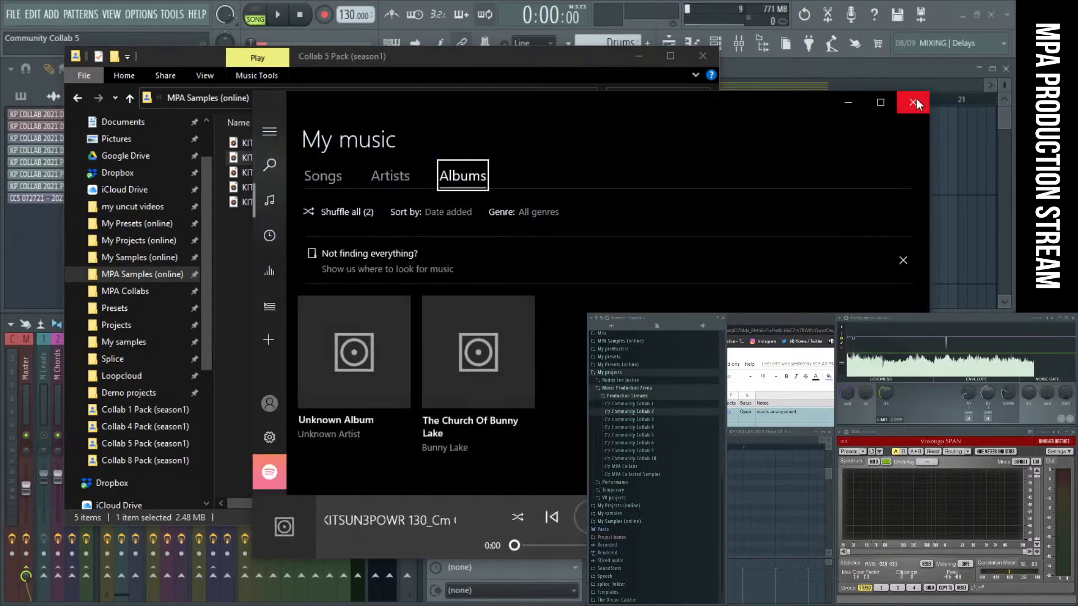
Step: Close the music player and the File Explorer window to return to the FL Studio project
click(914, 102)
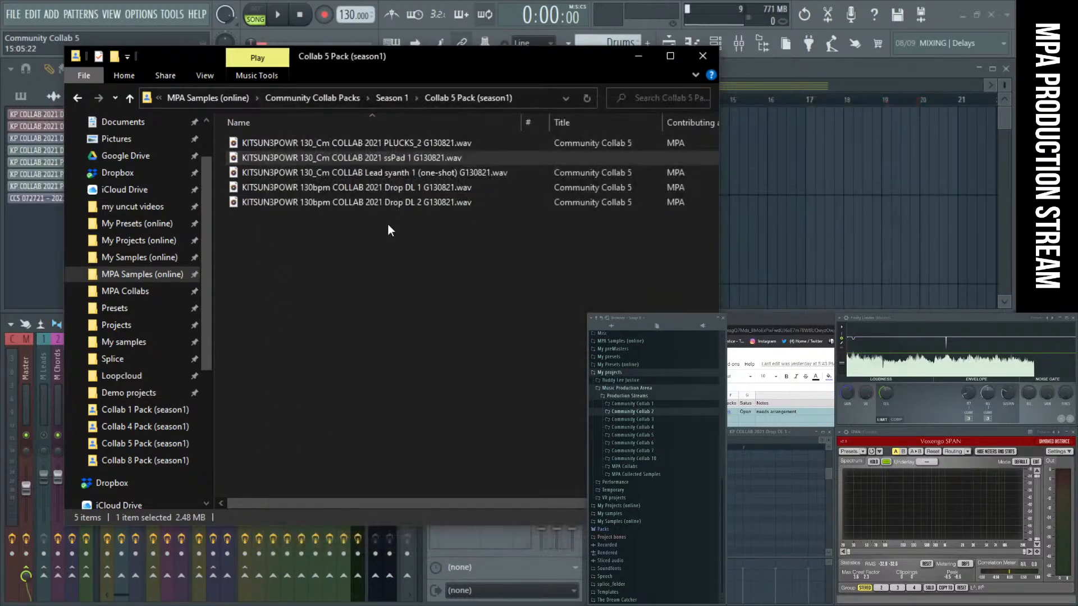
click(308, 214)
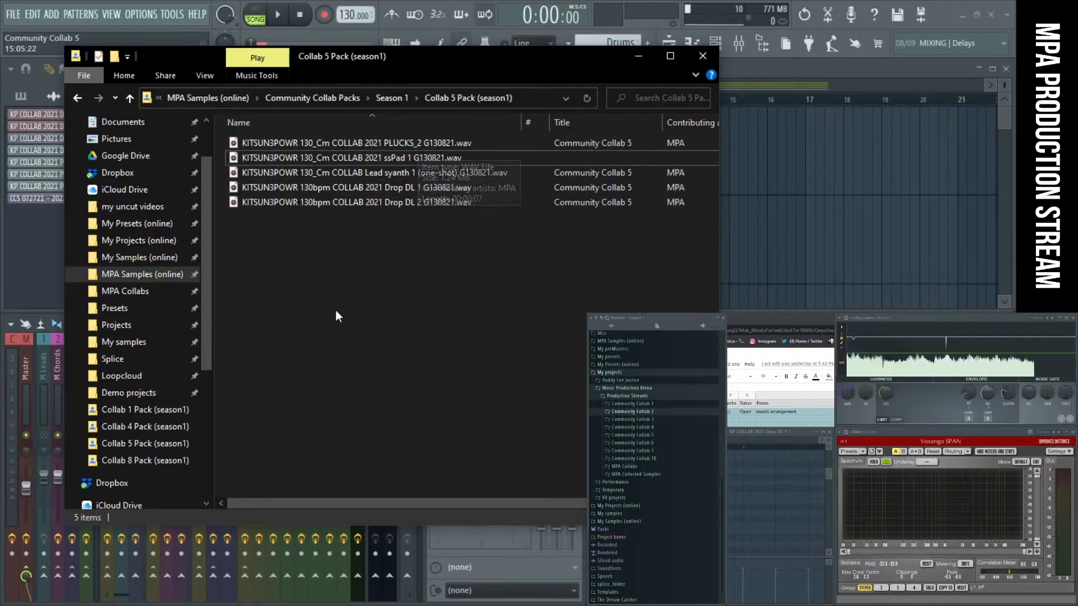
click(701, 56)
Step: Audition the KP COLLAB 2021 Pad clips on playlist Track 7 and delete all of them
scroll(379, 157, up, 2)
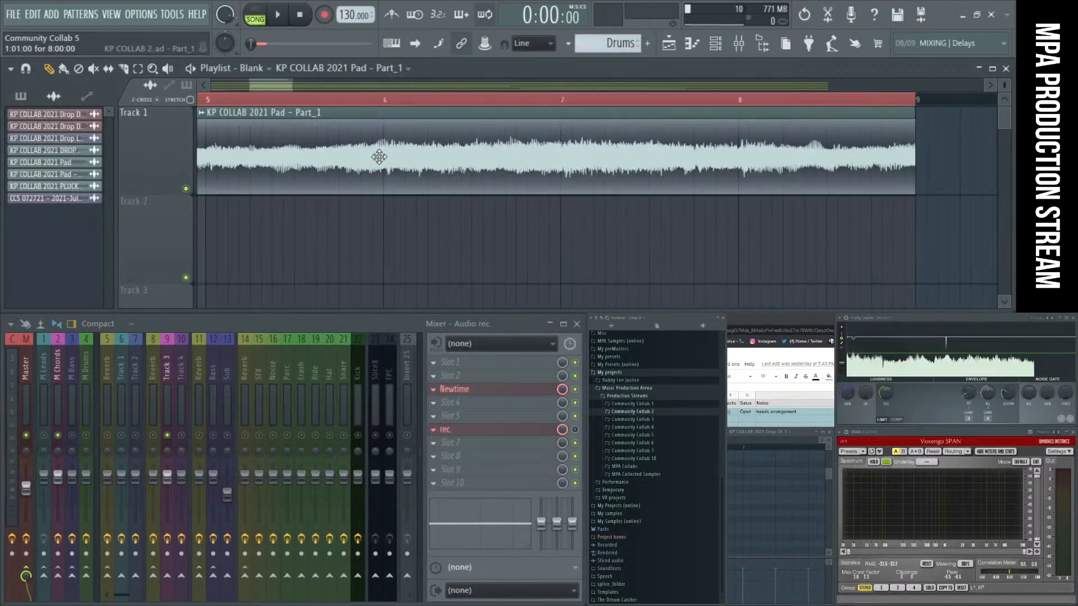
scroll(378, 157, down, 3)
scroll(430, 212, down, 3)
scroll(430, 212, down, 3)
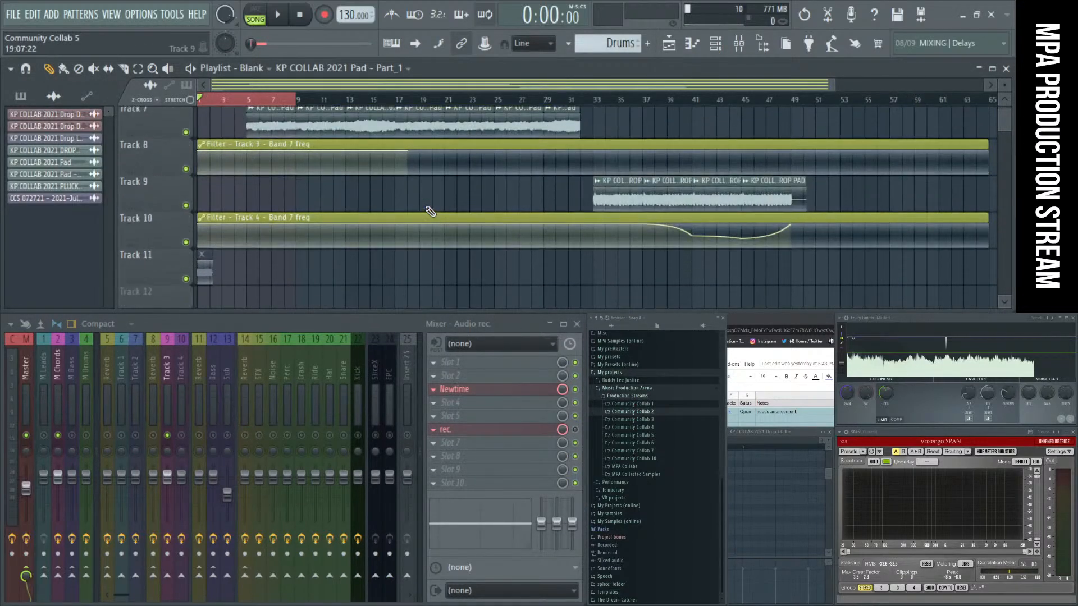
scroll(332, 200, up, 1)
alt+right_click(323, 152)
alt+right_click(355, 161)
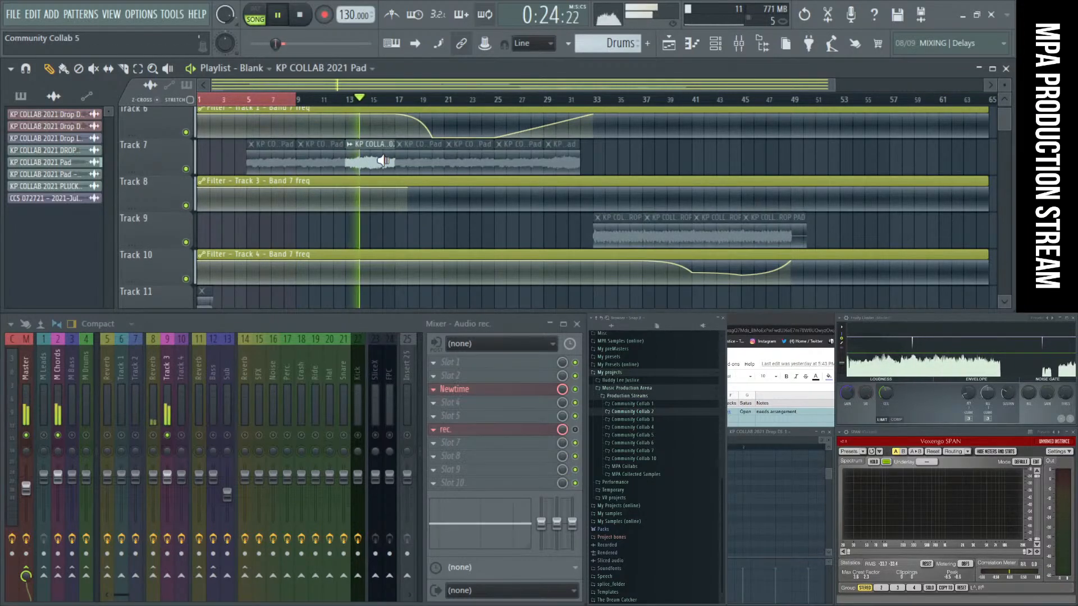
right_click(270, 163)
right_click(314, 163)
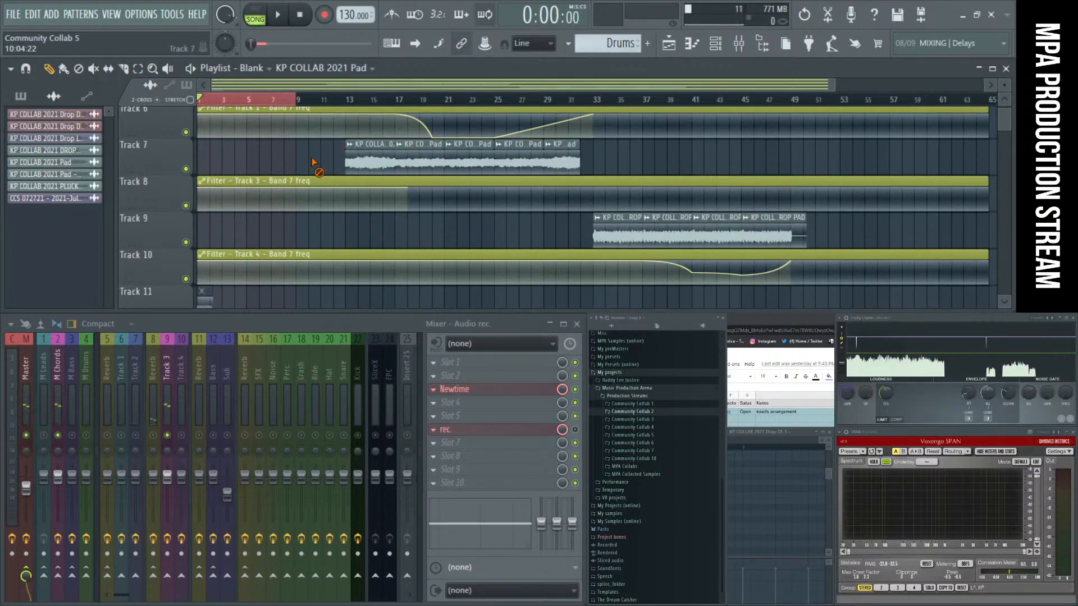
drag(349, 161, 604, 160)
Step: Replace the pad clip on Track 1 with the first KP COLLAB 2021 DROP PAD clip from Track 9, starting at bar 1
click(607, 234)
scroll(426, 186, up, 5)
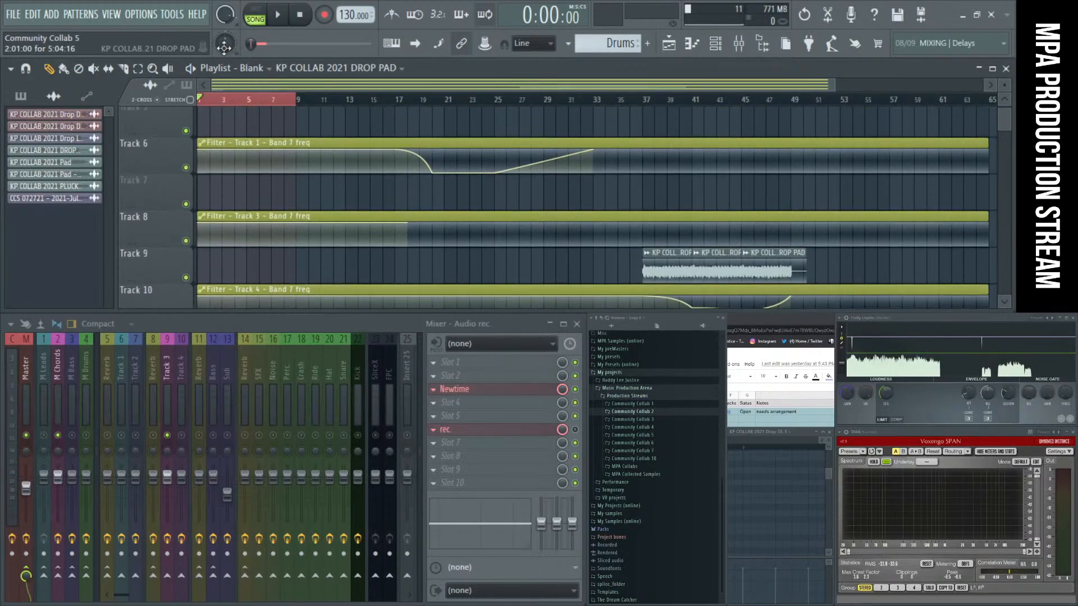
click(206, 125)
key(space)
key(space)
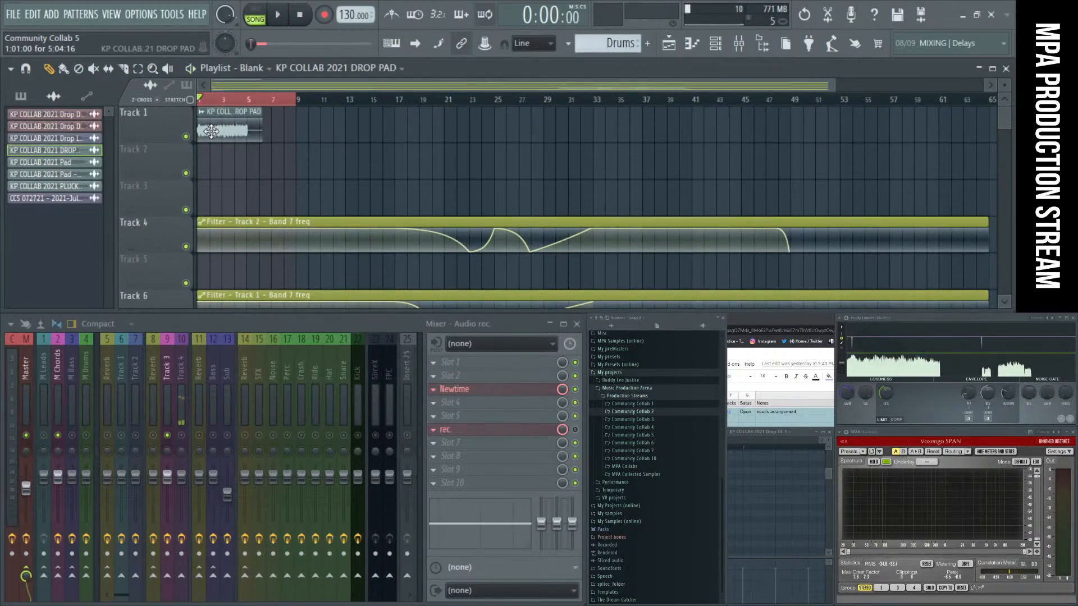
Step: Enable the drop pad's mixer channel, Track 4, together with its Reverb channel, and audition the clip
double_click(228, 125)
click(434, 169)
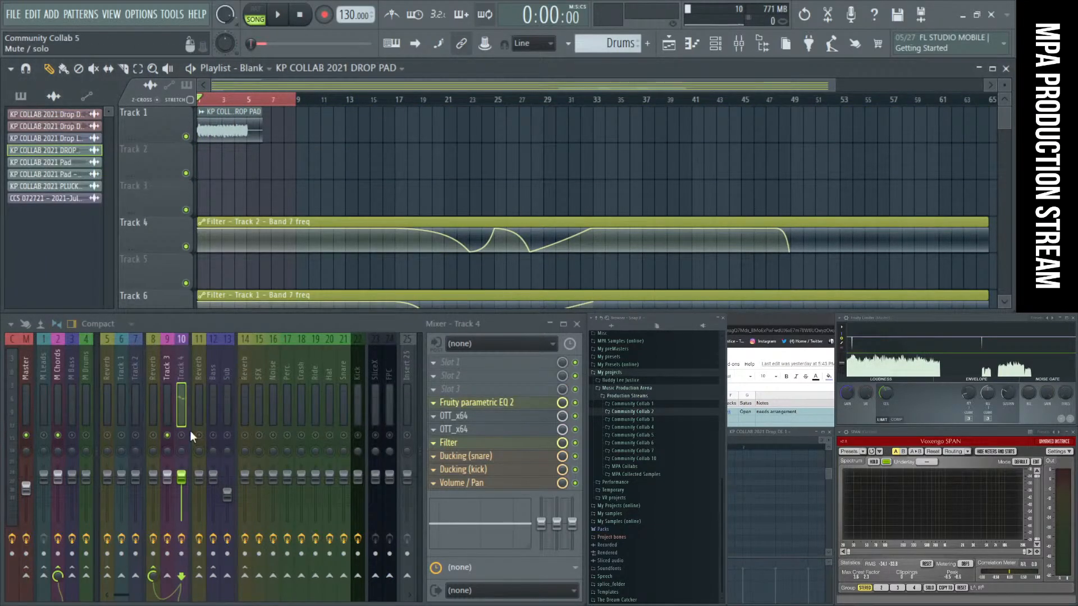
key(space)
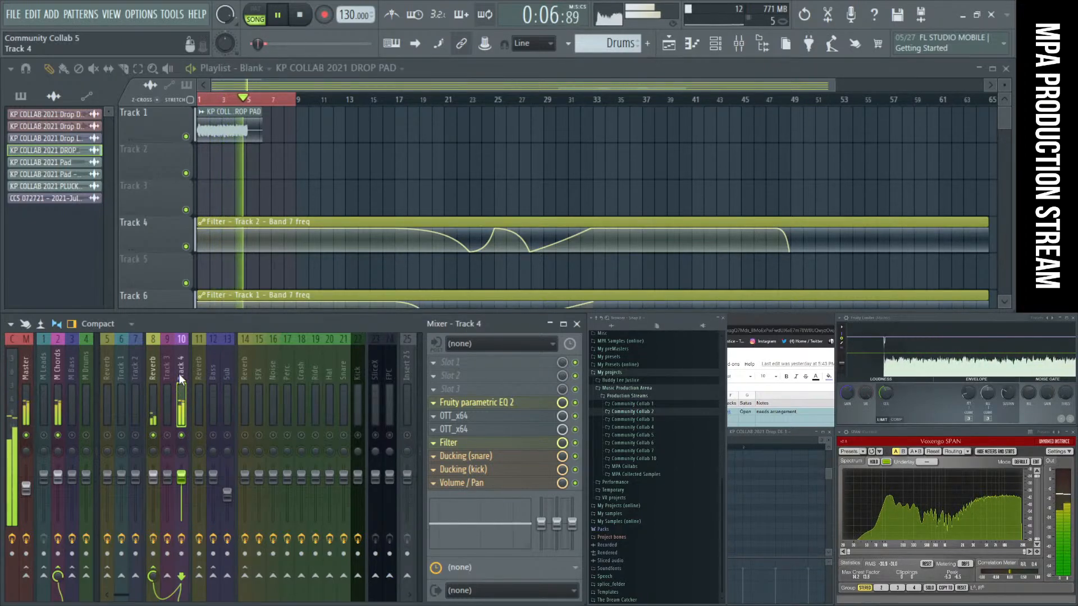
key(space)
Step: Fill Track 1 with two back-to-back 4-bar KP COLLAB 2021 DROP PAD clips starting at bars 1 and 5
scroll(340, 203, down, 7)
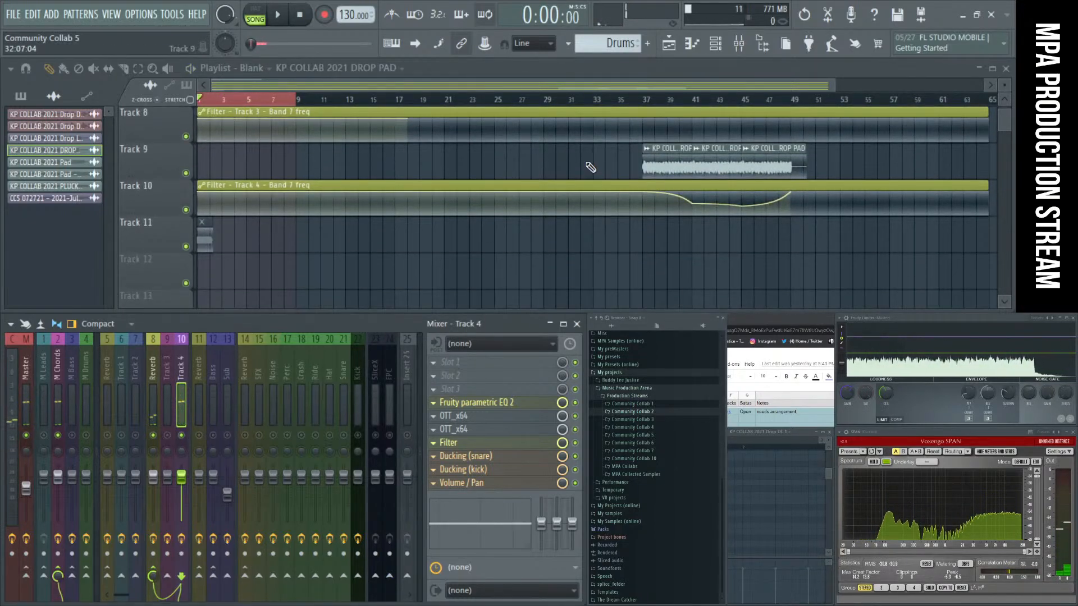
scroll(404, 158, up, 7)
drag(231, 132, 150, 129)
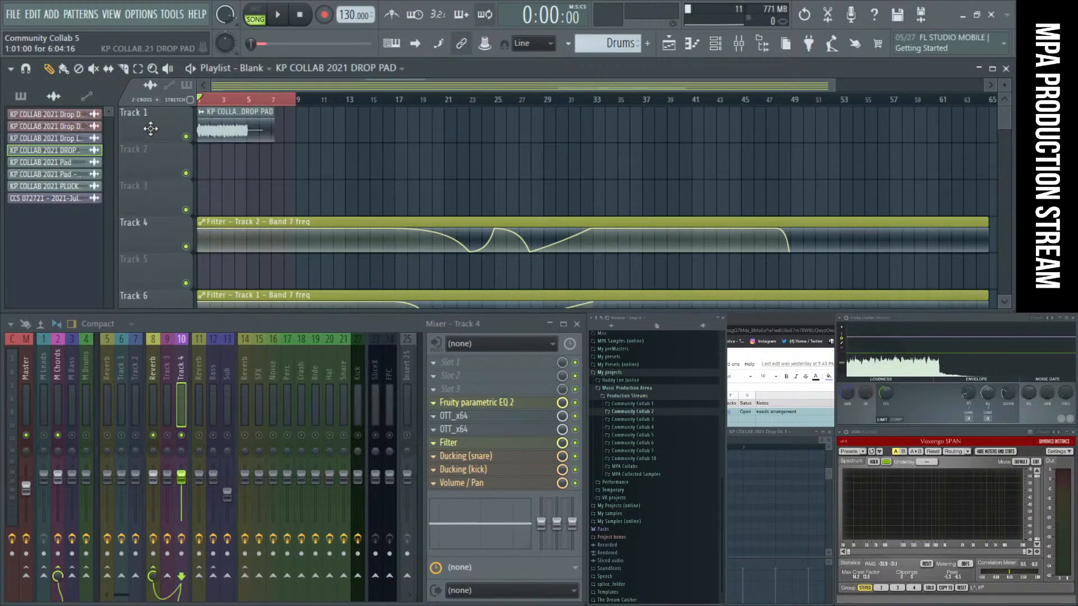
right_click(264, 132)
click(217, 132)
click(255, 133)
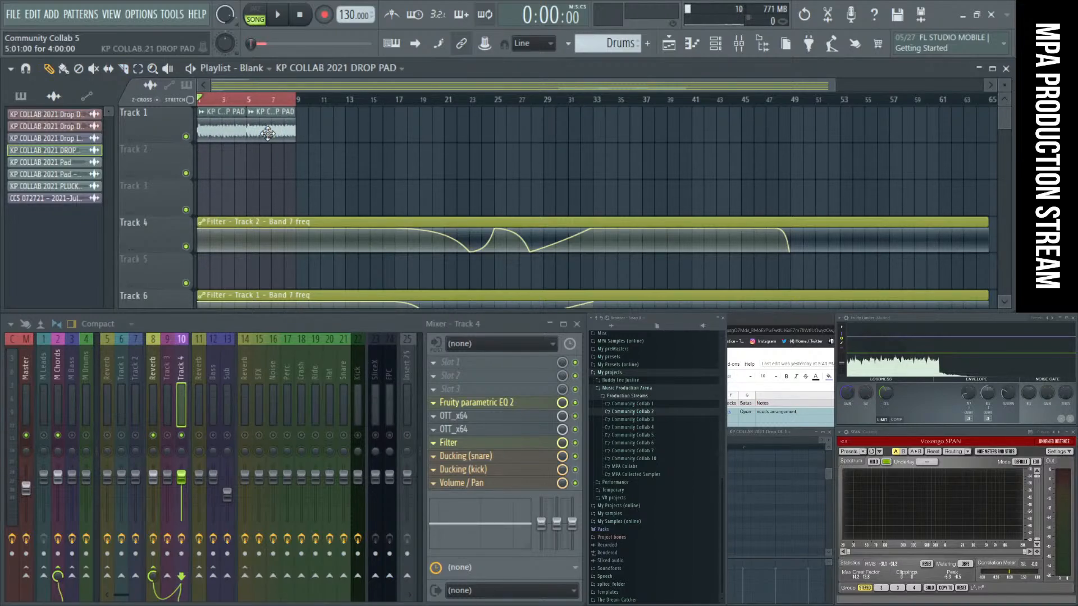
Step: Play the two looped drop pad clips and open Fruity parametric EQ 2 on mixer Track 4
ctrl+right_click(288, 130)
key(space)
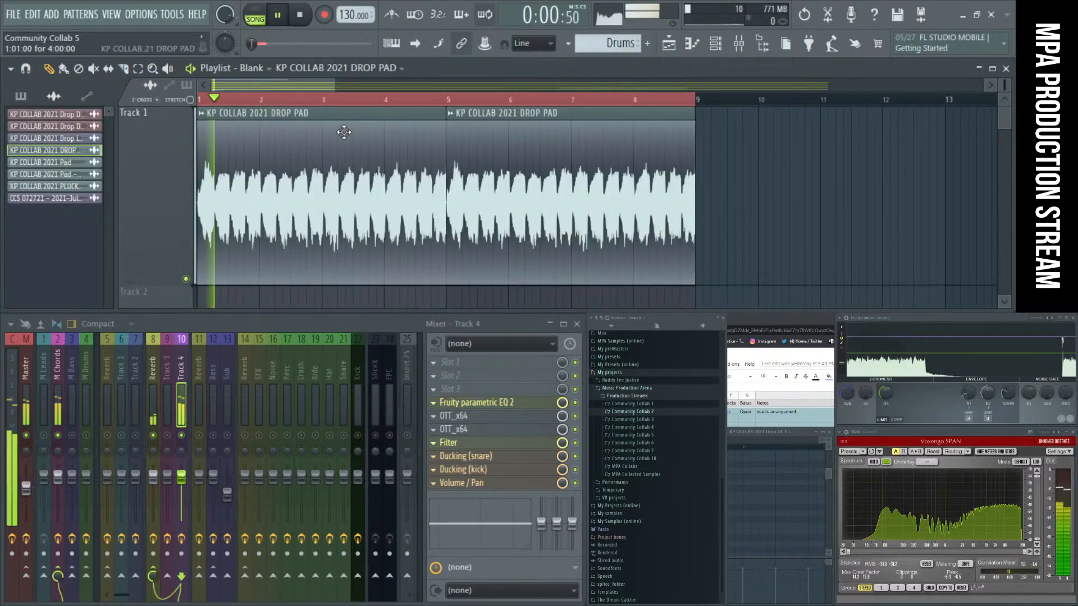
scroll(343, 135, down, 2)
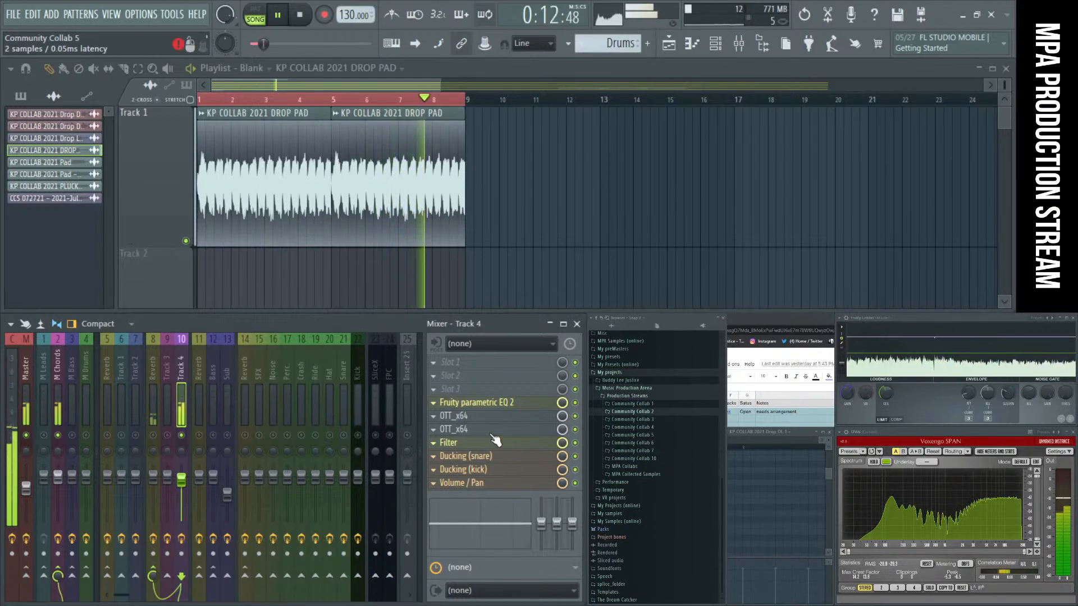
click(481, 403)
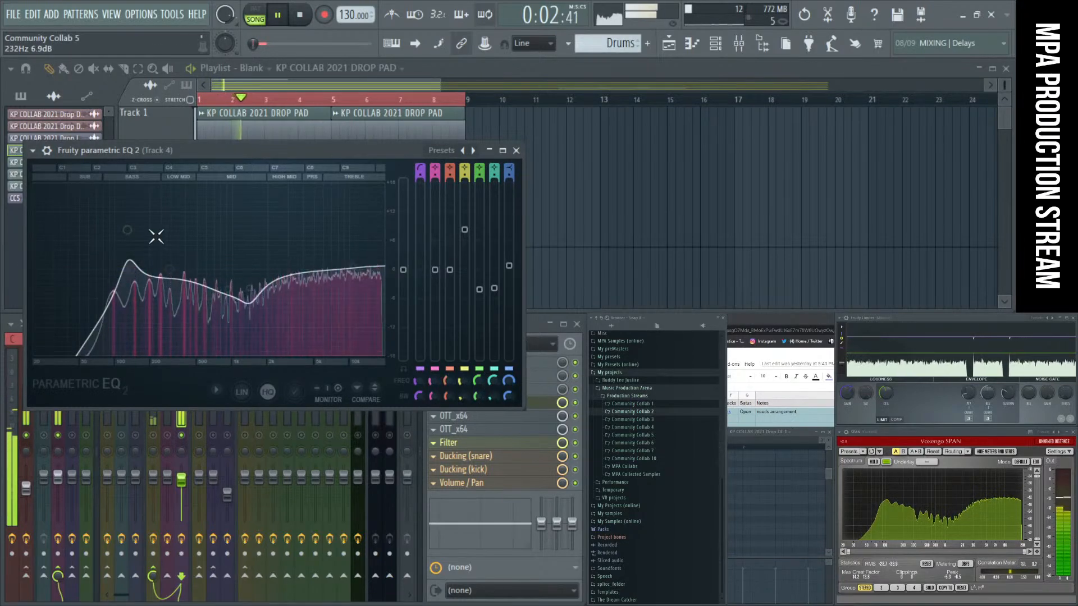
Step: Slightly adjust the boosted low-frequency band in Track 4's parametric EQ, stop playback and close the EQ
drag(132, 233, 133, 235)
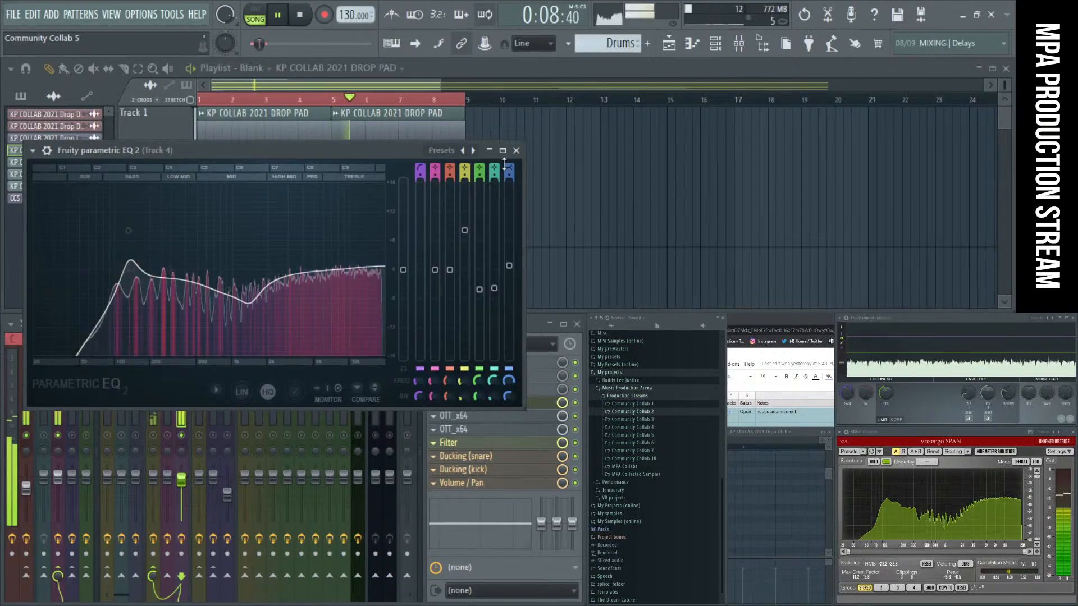
key(space)
click(516, 150)
Step: Move the second drop pad clip away from the first to bar 6.5 and slice off the silence at its start
drag(387, 213, 433, 224)
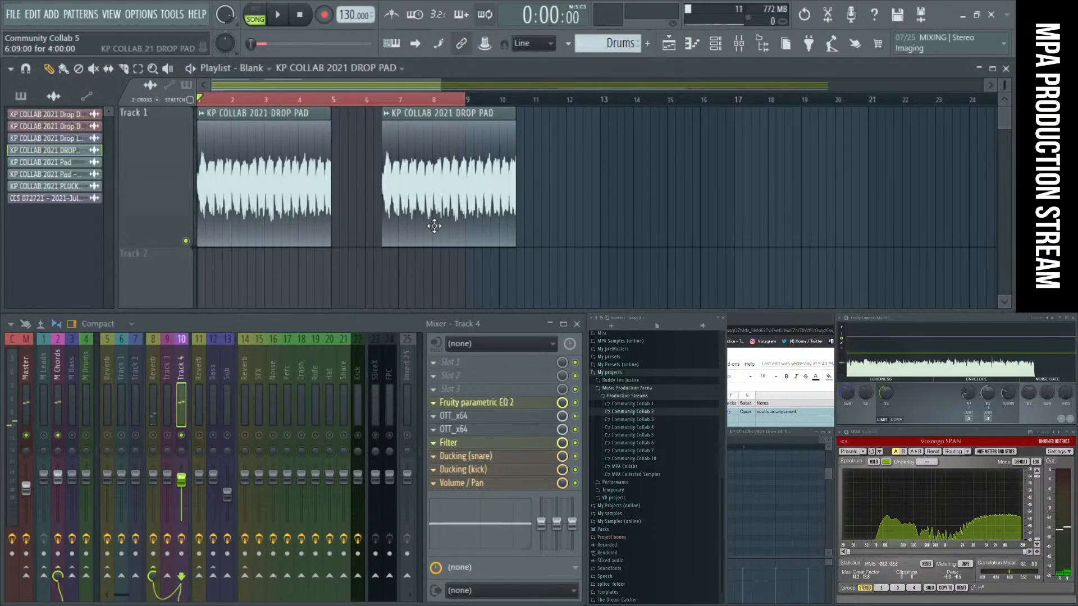
scroll(381, 214, up, 8)
alt+right_click(494, 188)
scroll(489, 193, up, 4)
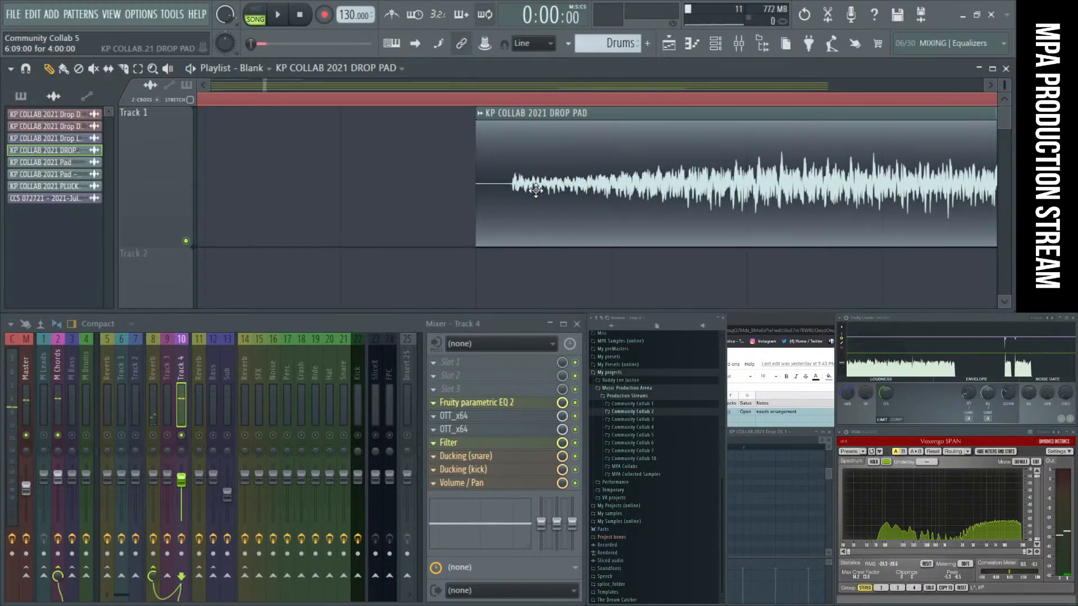
drag(533, 196, 498, 197)
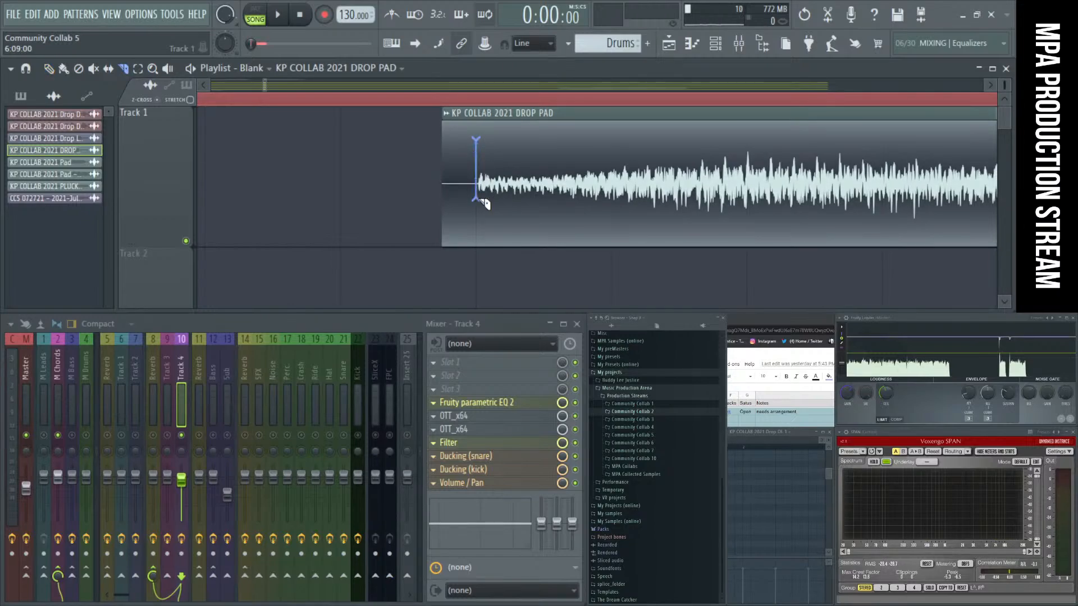
key(p)
right_click(457, 191)
scroll(455, 193, down, 3)
key(super)
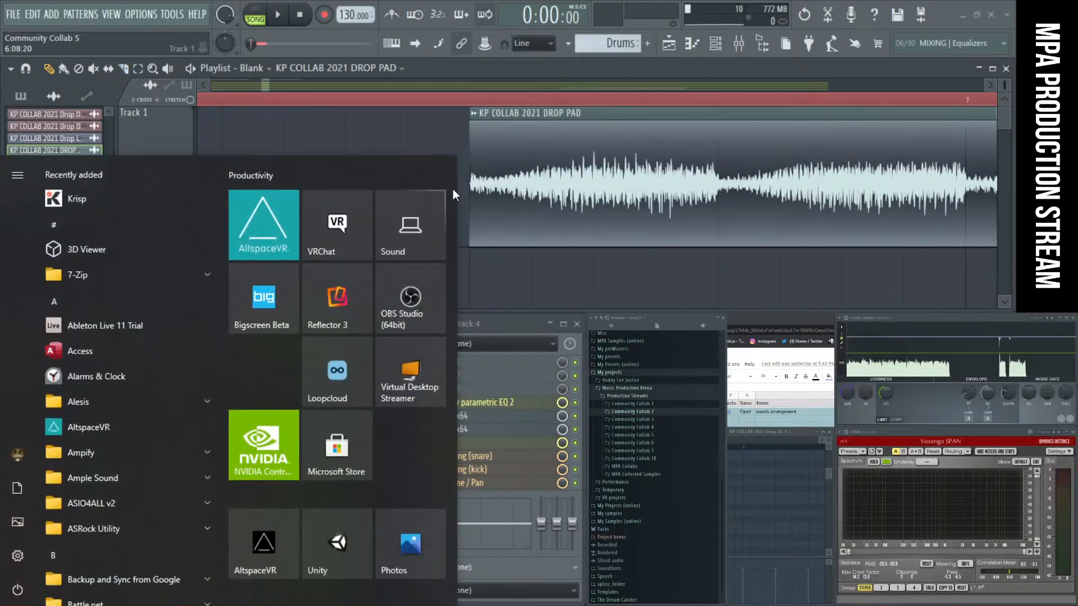
key(super)
Step: Slice off the silence at the start of the first drop pad clip and align its audible start with bar 1
scroll(445, 179, down, 6)
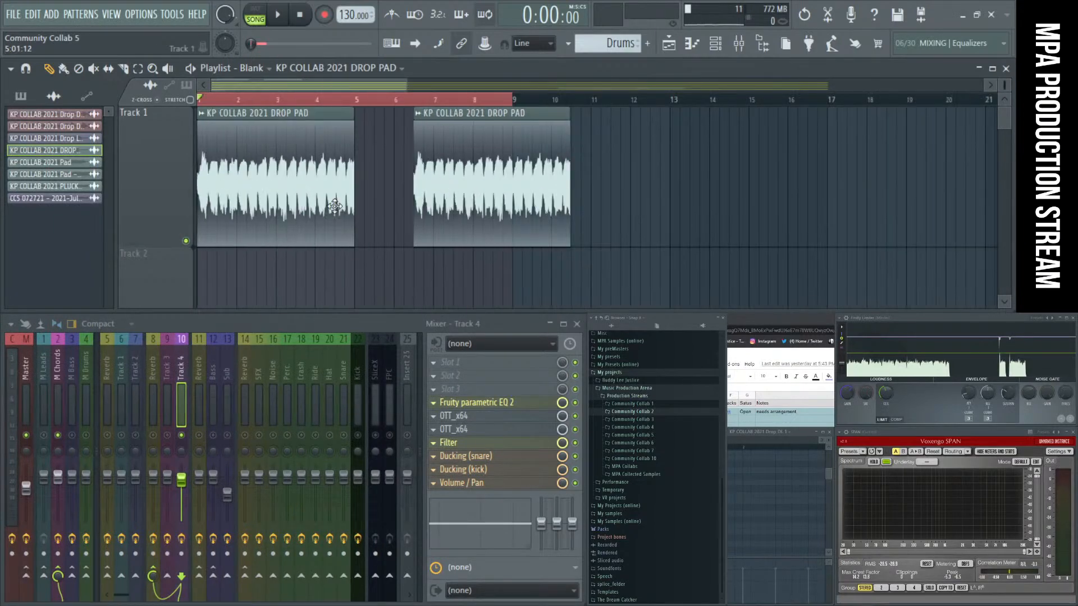
scroll(206, 191, up, 6)
drag(173, 193, 175, 194)
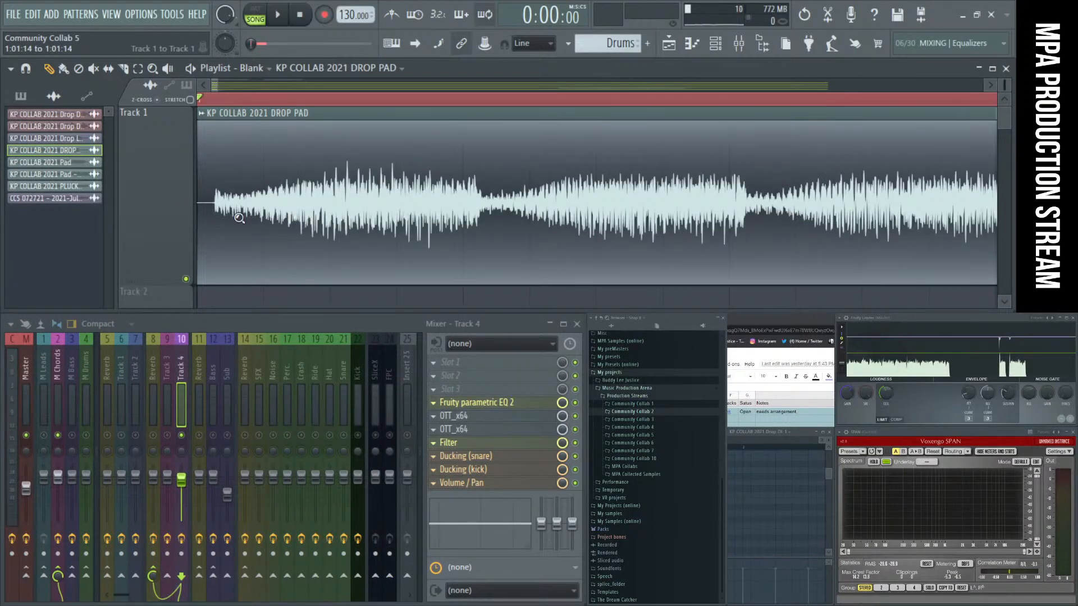
drag(239, 218, 165, 185)
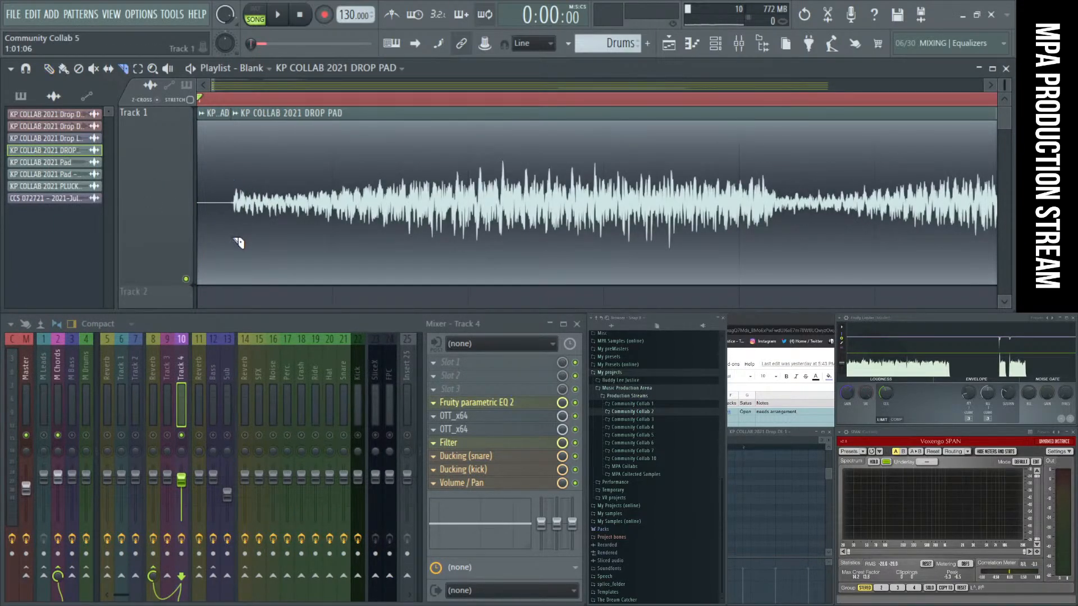
scroll(303, 177, down, 4)
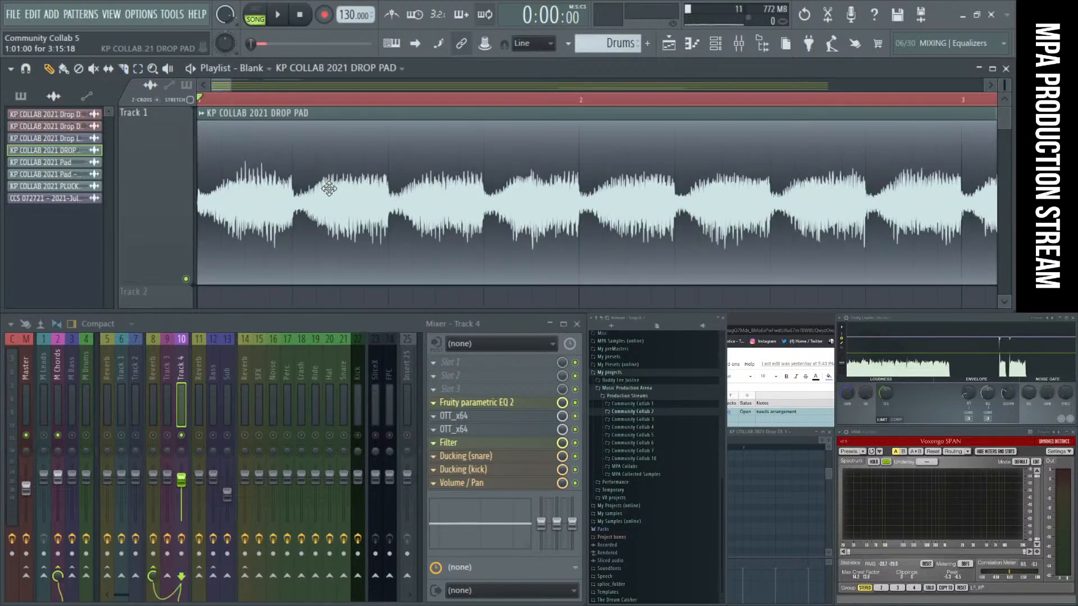
Step: Move the trimmed second drop pad clip back to bar 5 and play the loop
scroll(329, 188, down, 2)
scroll(329, 189, down, 3)
drag(591, 181, 483, 183)
key(space)
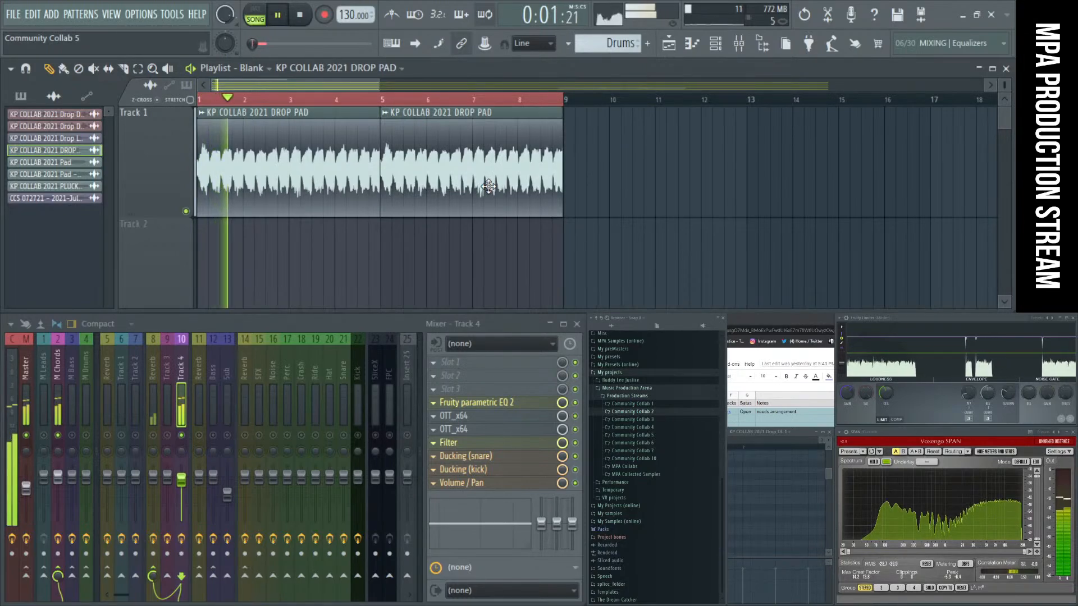
Step: Extend the end of the second drop pad clip and slice off the overhang at bar 9
scroll(561, 171, up, 2)
scroll(561, 170, up, 4)
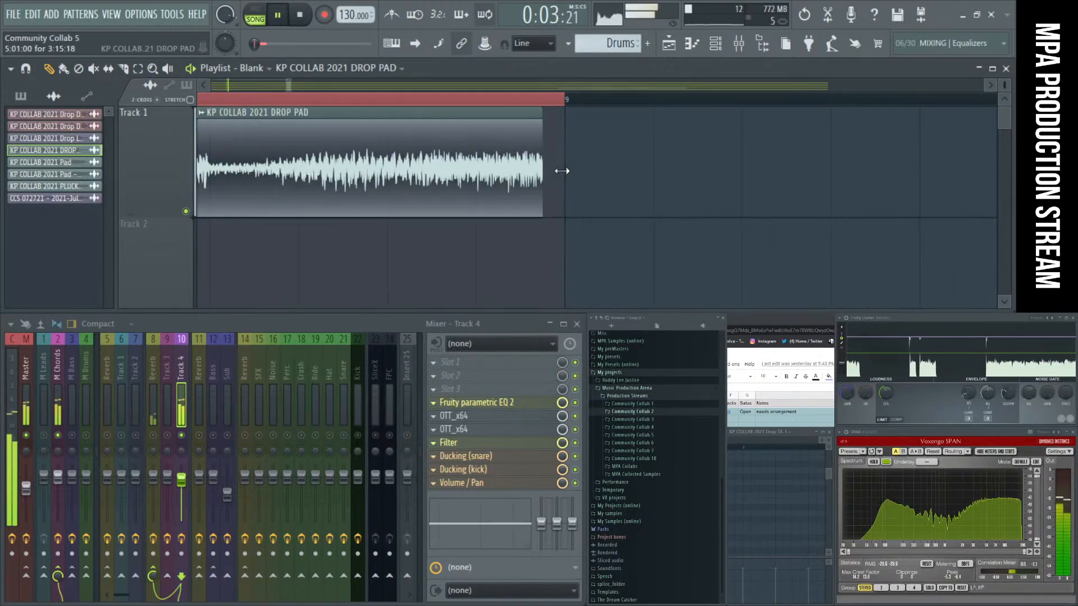
drag(531, 142, 572, 150)
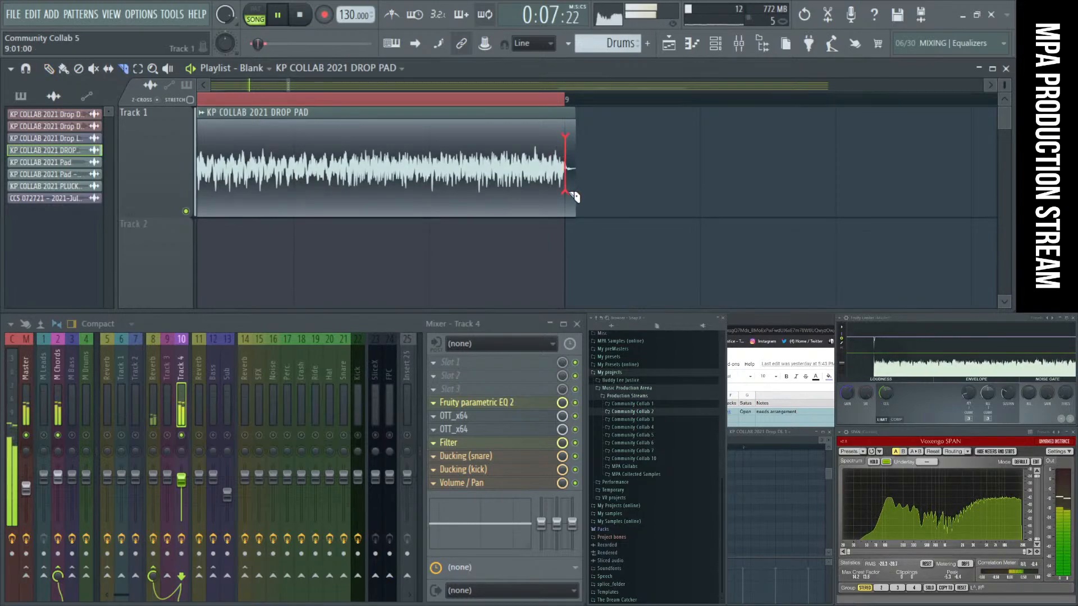
Step: Extend the first drop pad clip to meet the second at bar 5 and listen to the join
scroll(576, 202, down, 6)
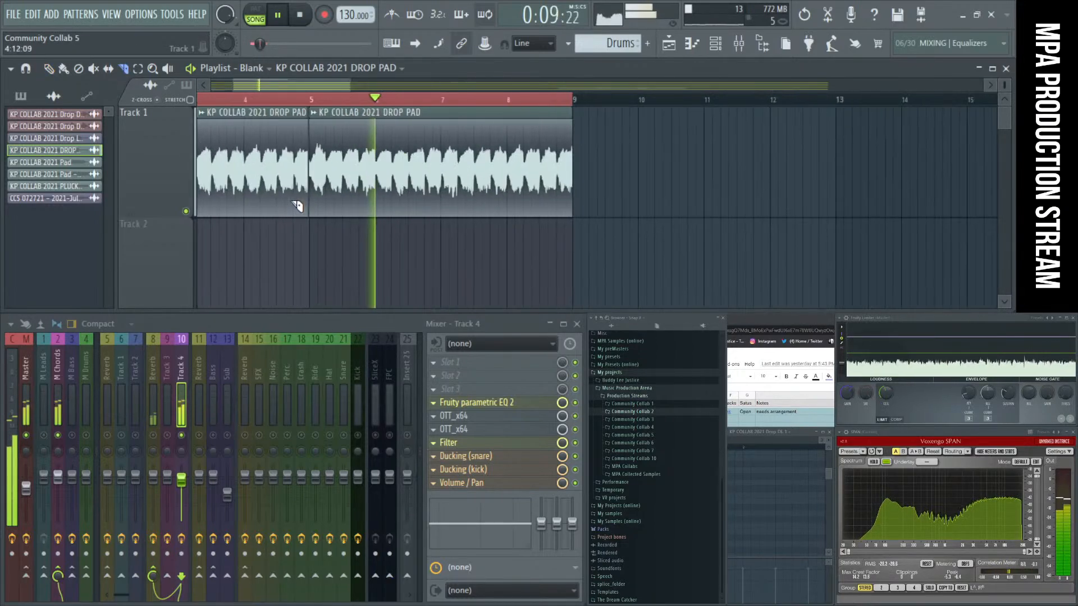
scroll(297, 206, up, 6)
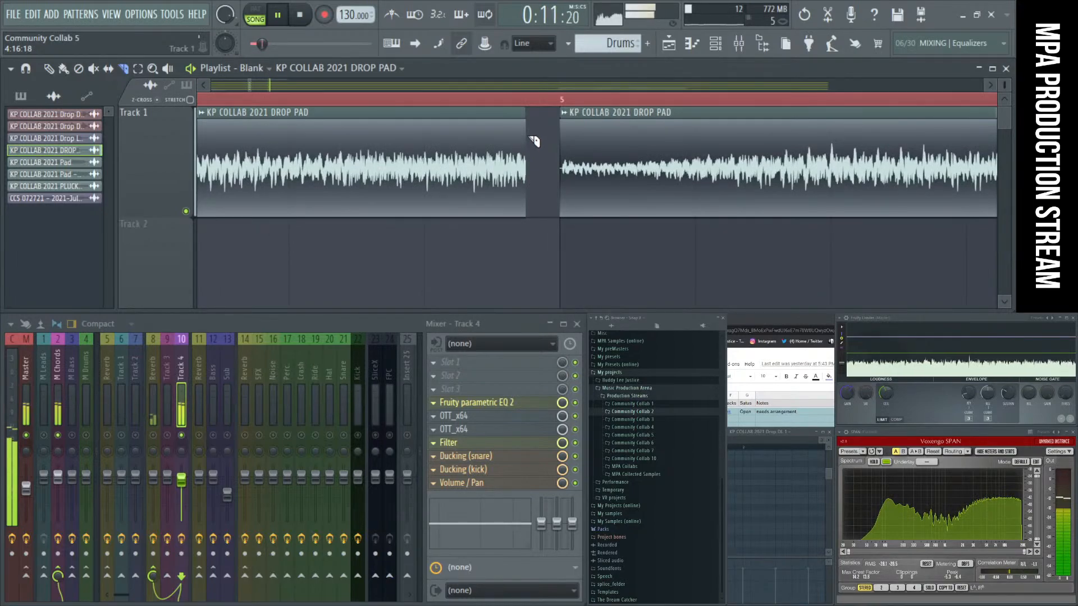
drag(524, 125, 546, 130)
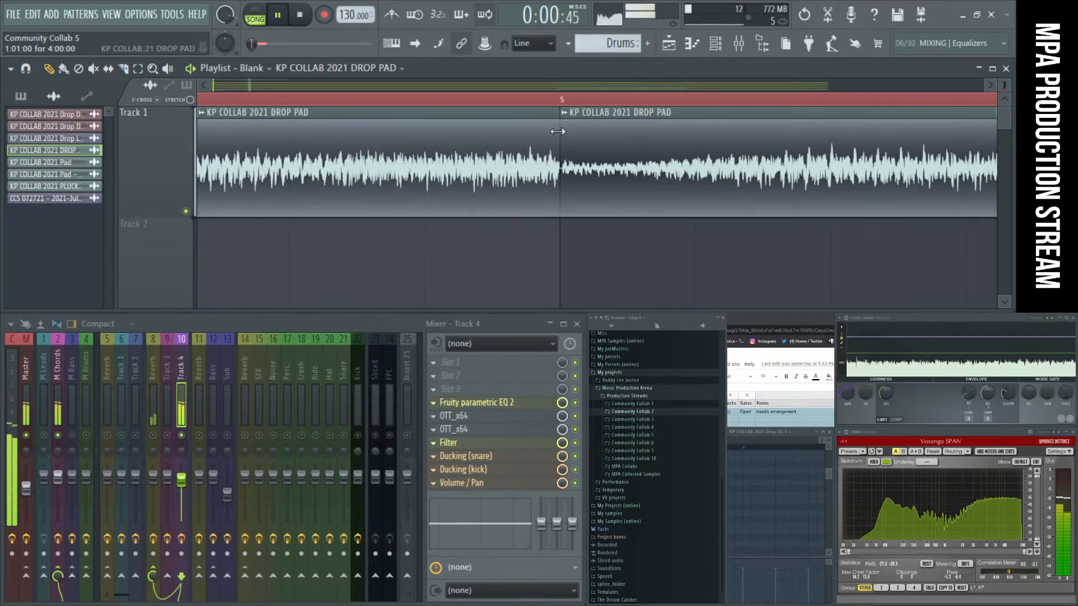
scroll(558, 159, down, 4)
scroll(557, 160, down, 2)
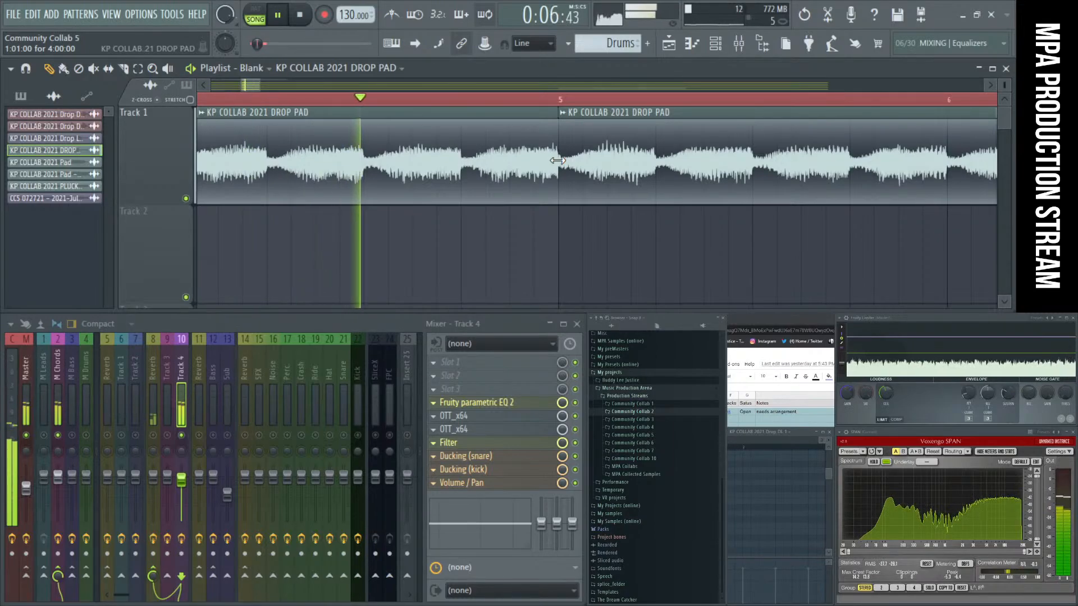
scroll(601, 230, down, 5)
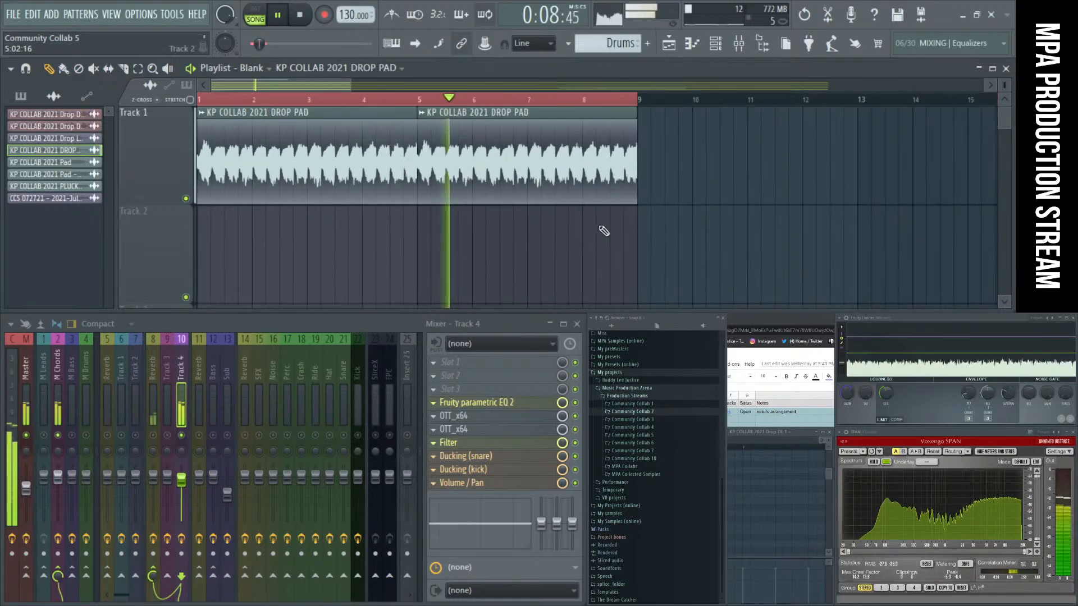
scroll(709, 231, down, 2)
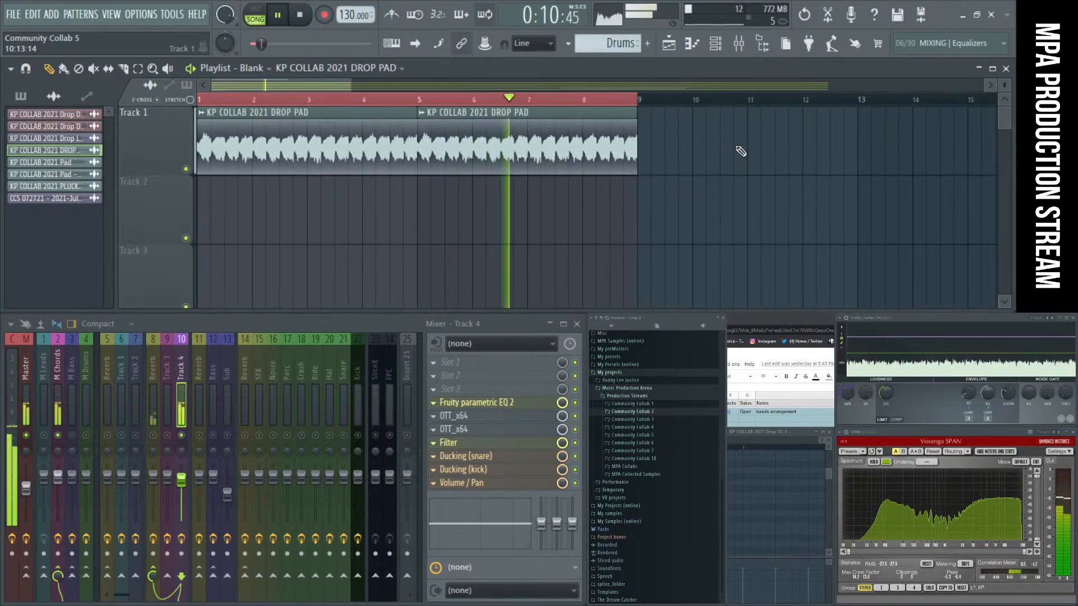
key(space)
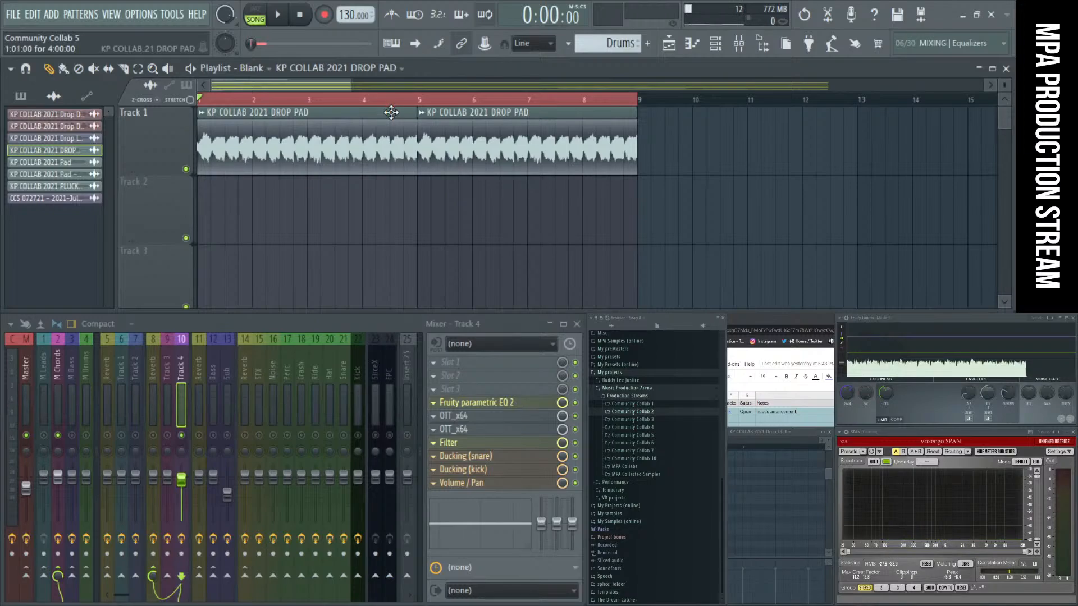
Step: Play the drop pad loop again and examine the waveform at the start of the first clip
click(847, 392)
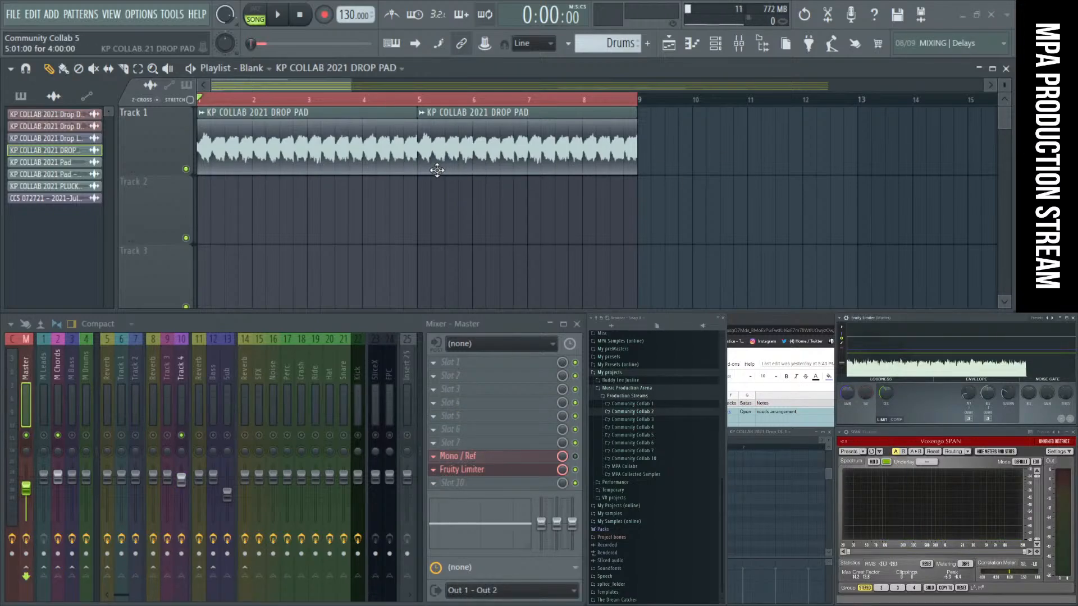
key(space)
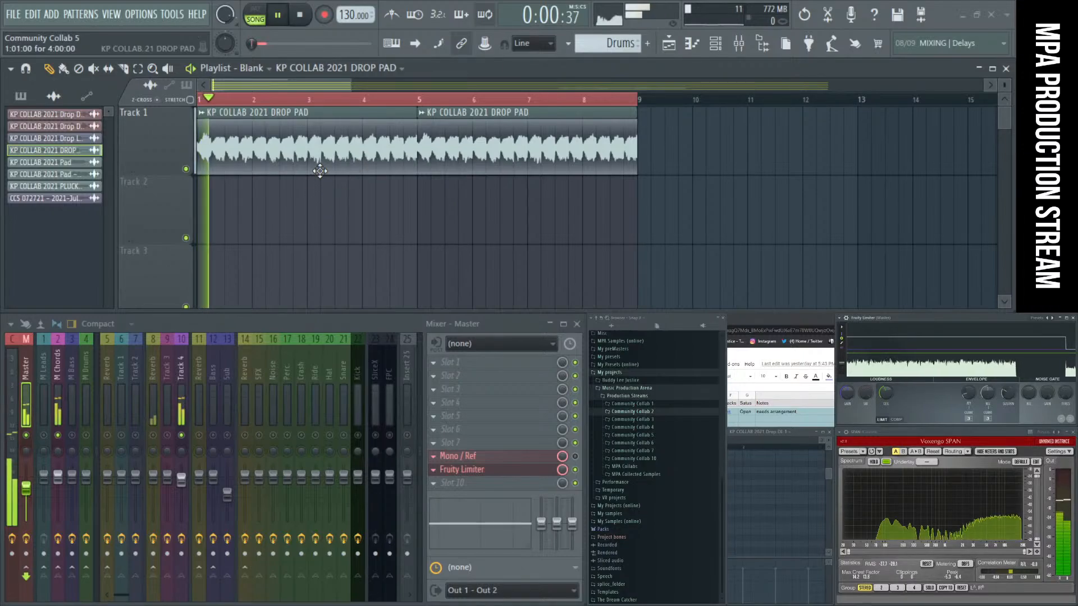
key(space)
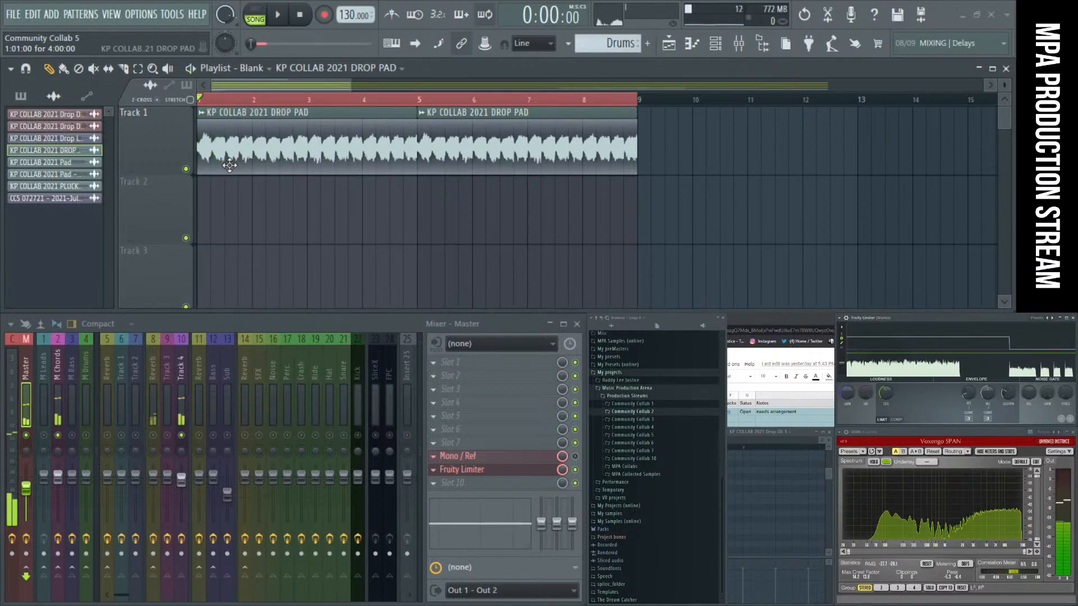
drag(230, 163, 166, 138)
drag(204, 201, 212, 193)
scroll(212, 193, down, 5)
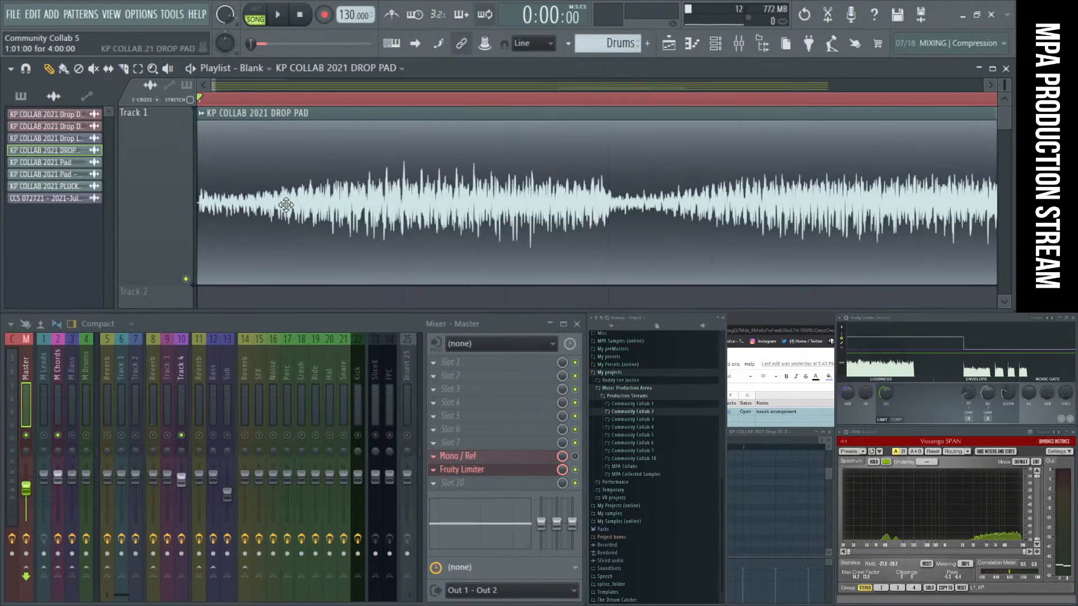
key(space)
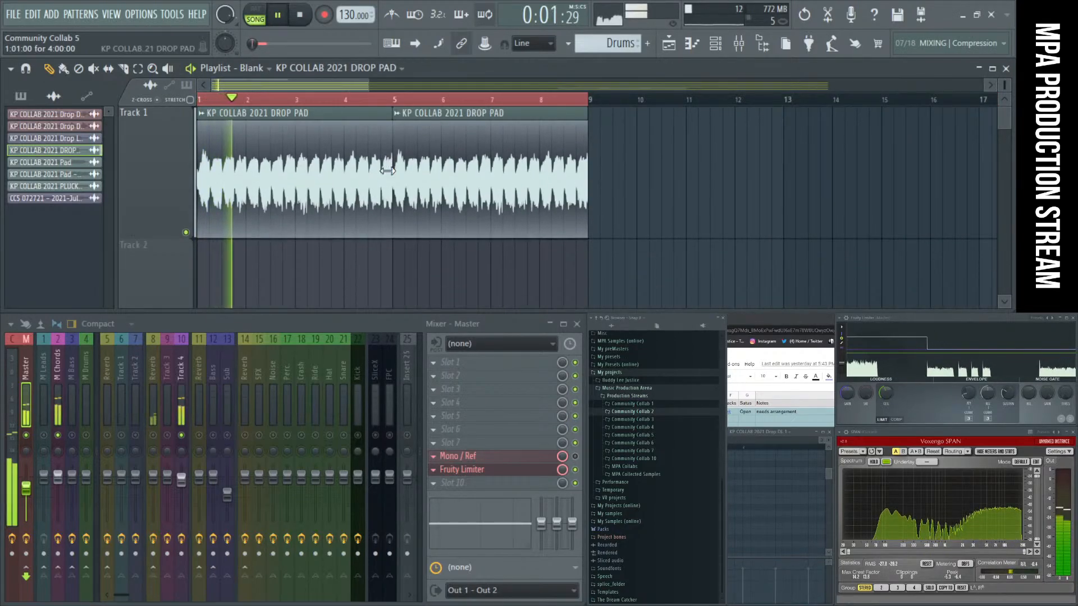
scroll(390, 174, down, 1)
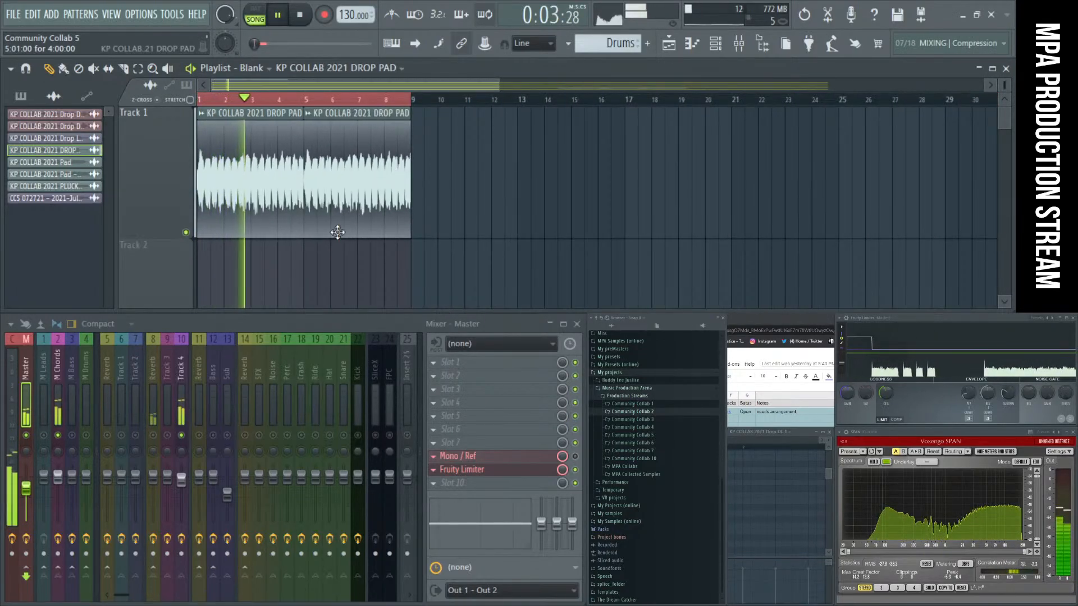
Step: Raise the channel volume in the drop pad clip's channel settings during playback and close the settings
right_click(181, 407)
click(204, 386)
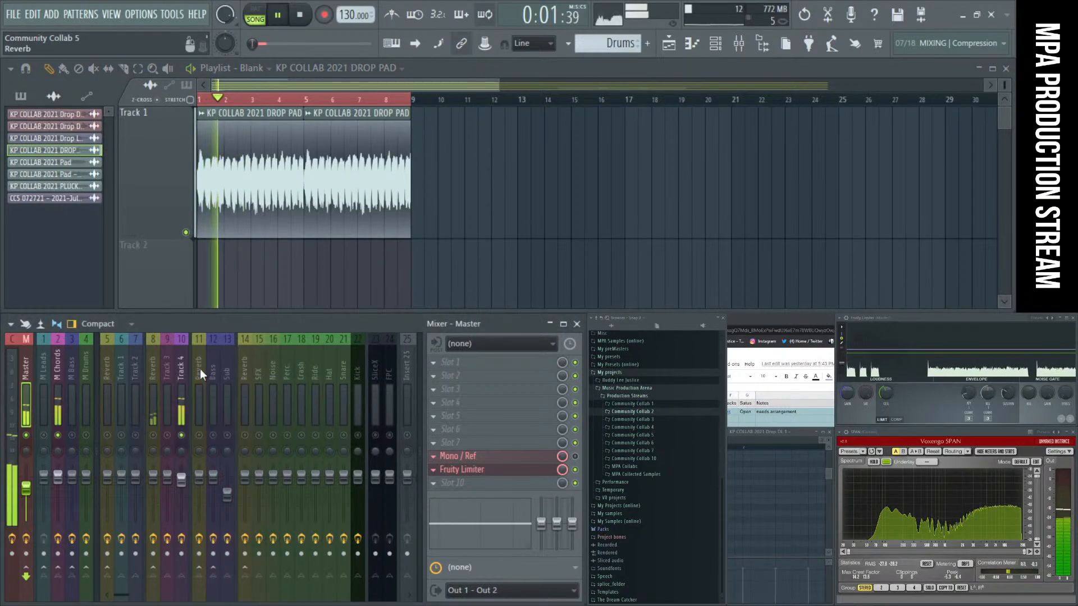
key(space)
double_click(229, 193)
key(space)
drag(339, 195, 340, 181)
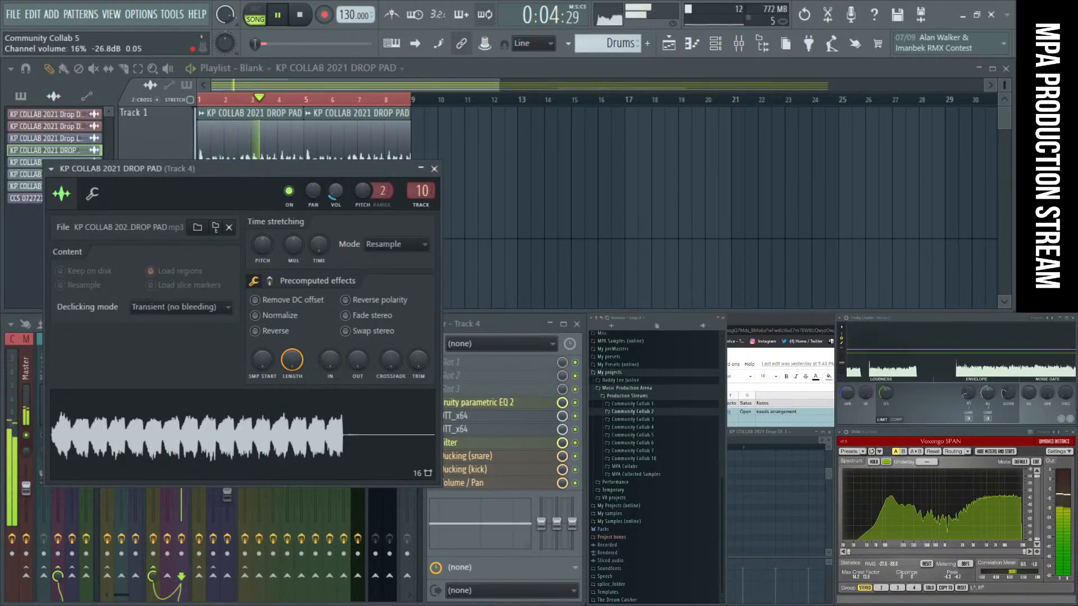
drag(336, 191, 335, 179)
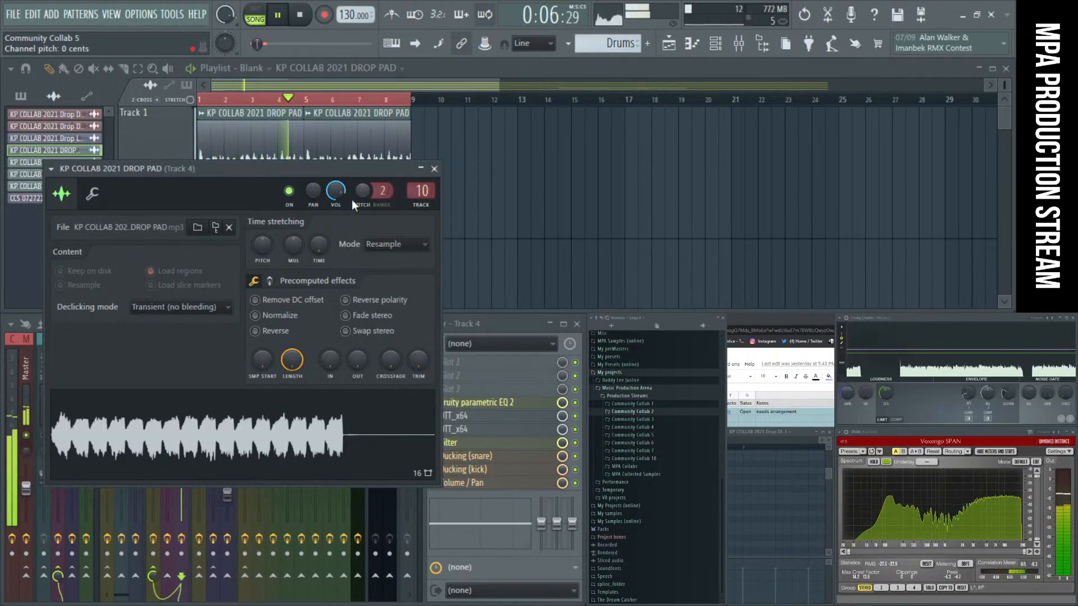
click(434, 169)
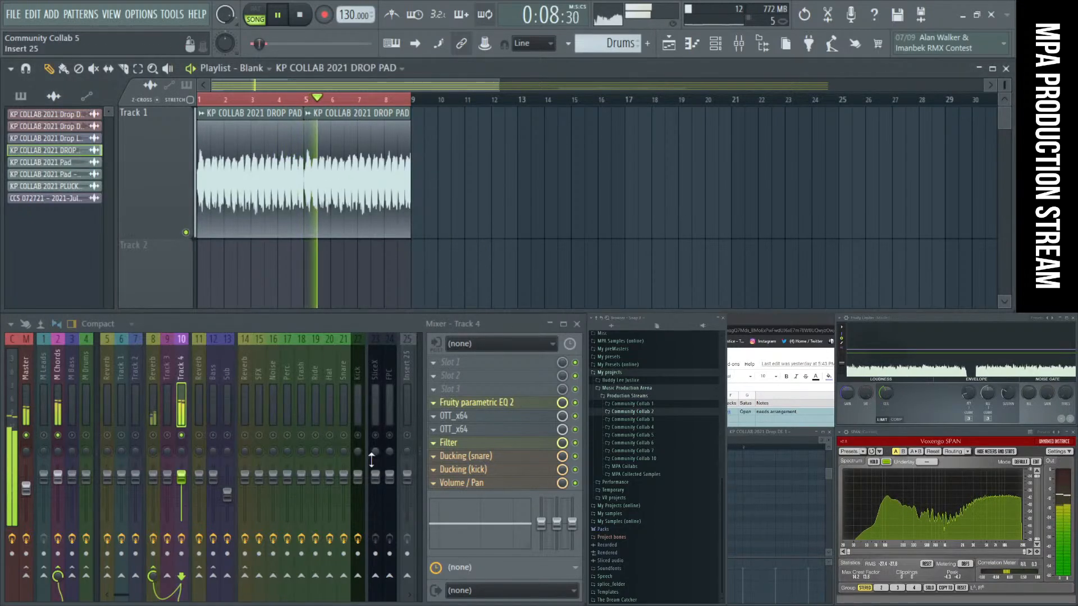
Step: Raise the Track 4 mixer fader to 121% (4.7 dB) and play the loop to check the level
mouse_move(187, 466)
mouse_down()
mouse_move(187, 456)
mouse_move(181, 467)
mouse_up()
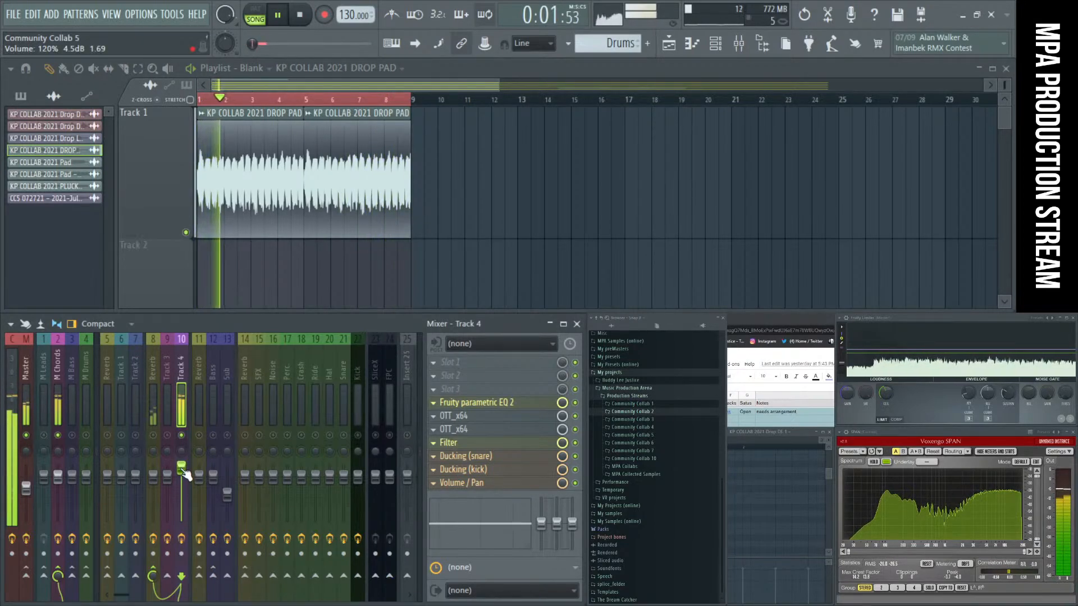
drag(182, 469, 182, 468)
key(space)
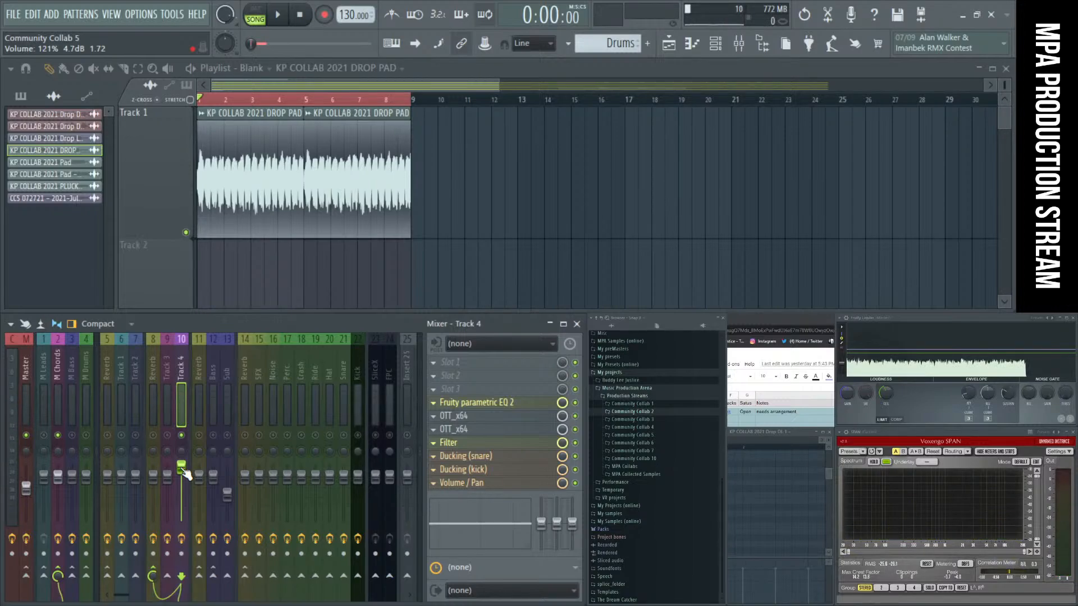
key(space)
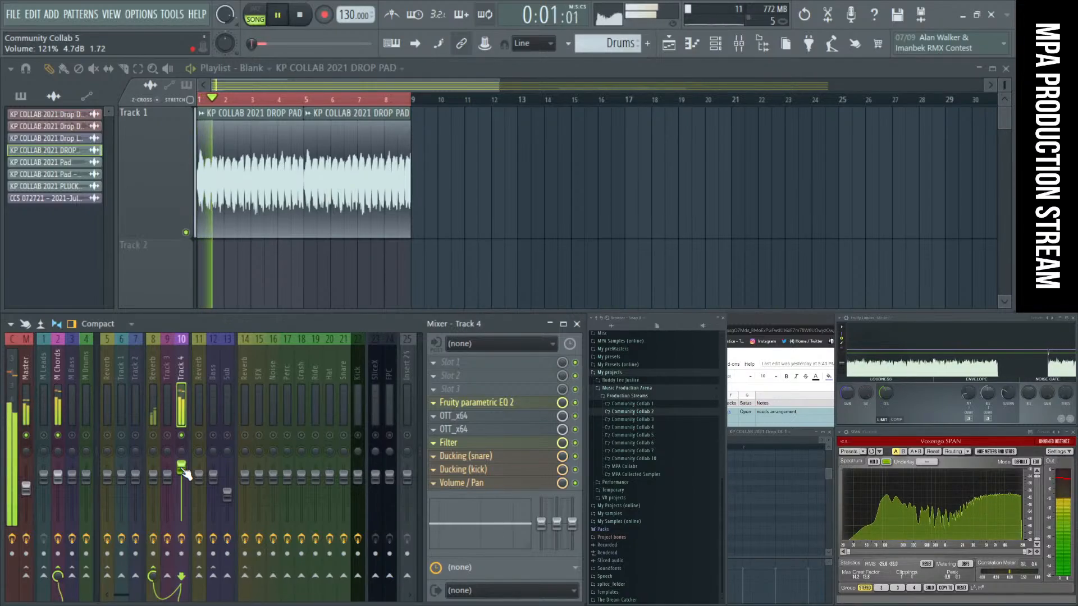
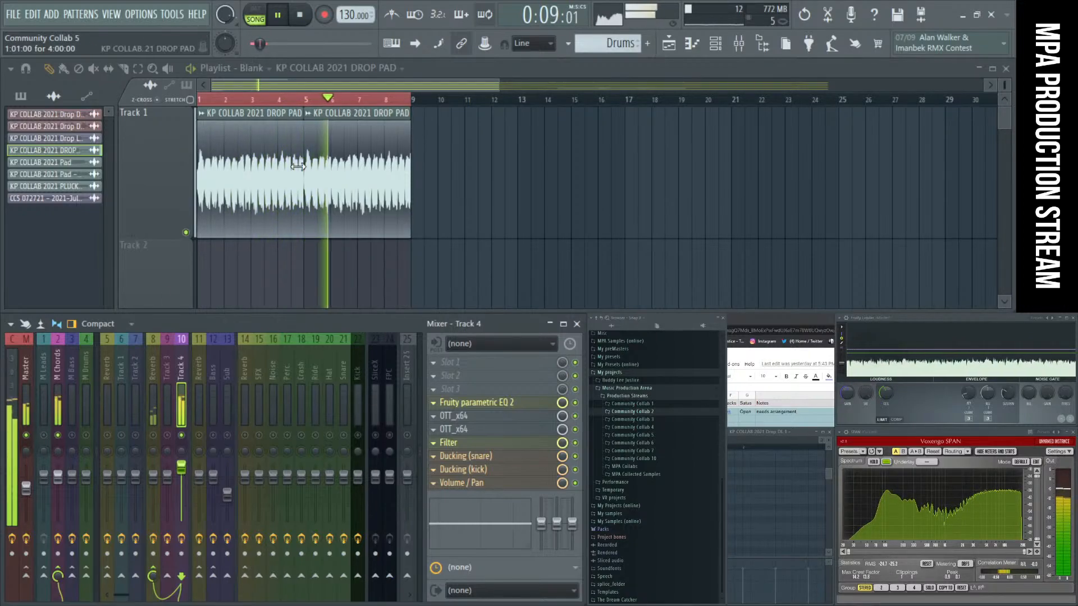
key(space)
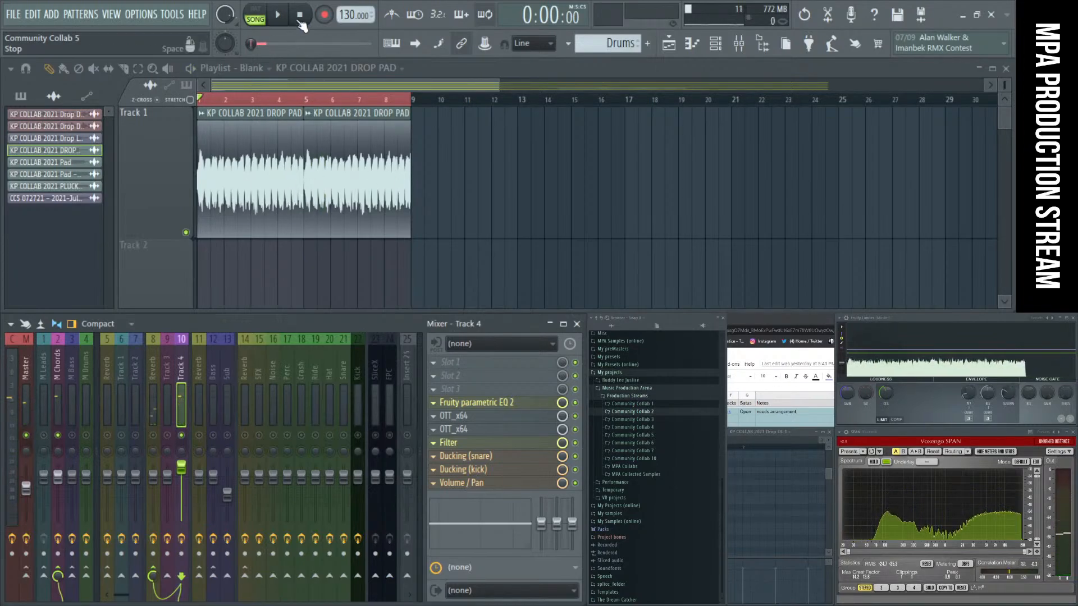
Step: Copy the drop pad clip's name and start a WAV export into the Collab 5 Pack (season1) folder
key(F2)
key(ctrl+c)
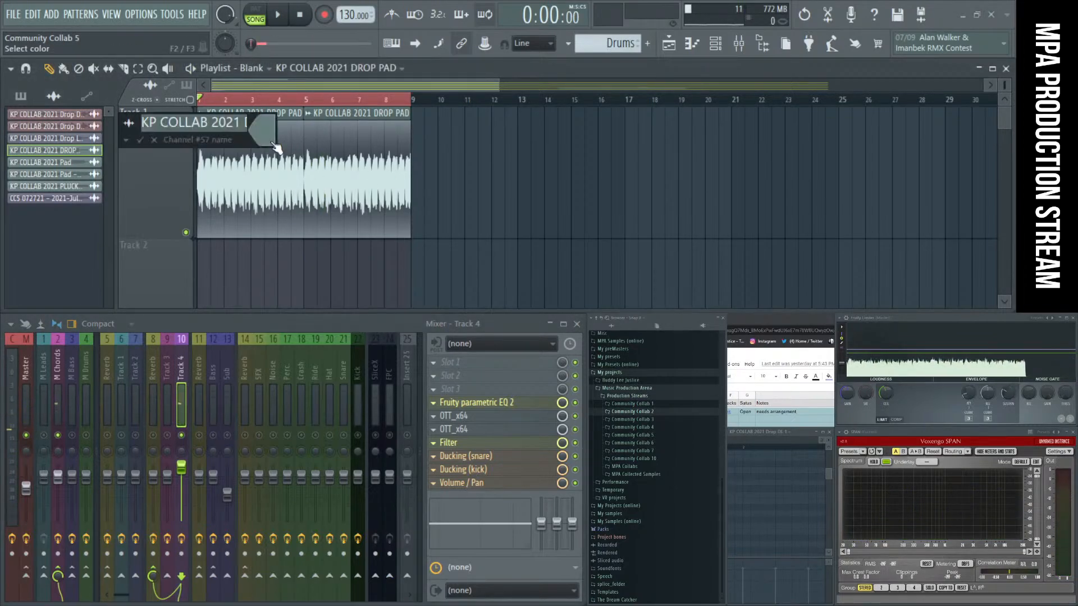
key(Escape)
key(ctrl+r)
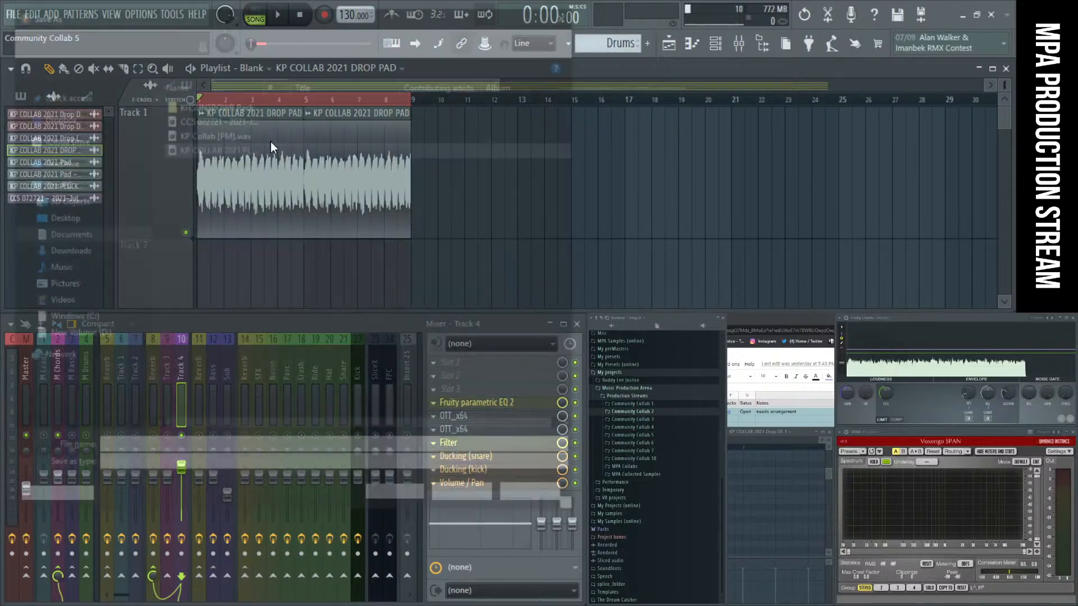
click(106, 269)
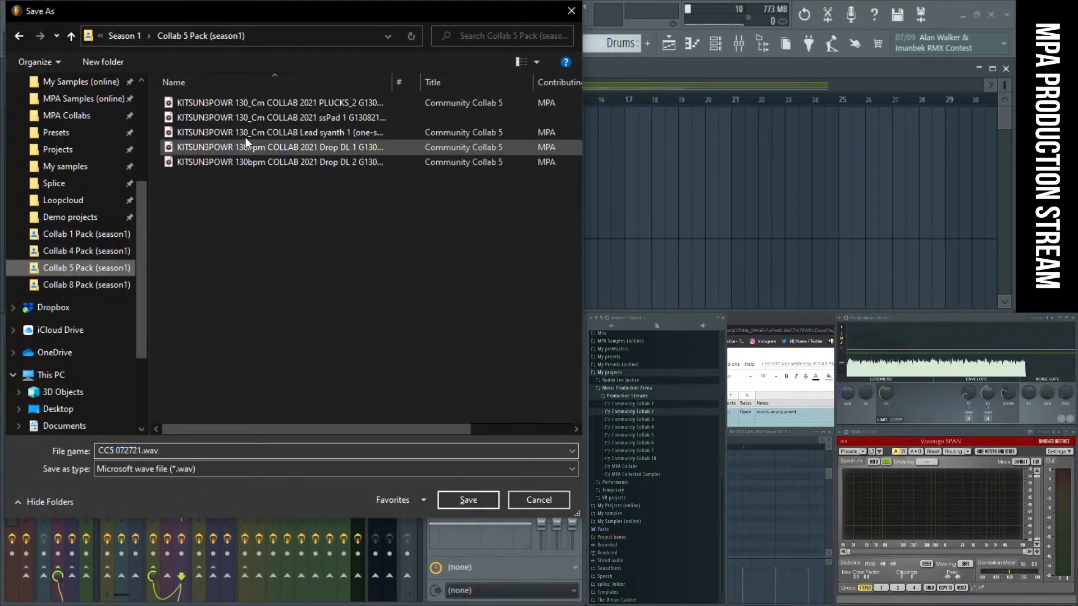
Step: Base the export file name on the existing Lead syanth 1 sample and replace its description with the copied KP COLLAB 2021 DROP PAD
click(208, 162)
click(160, 447)
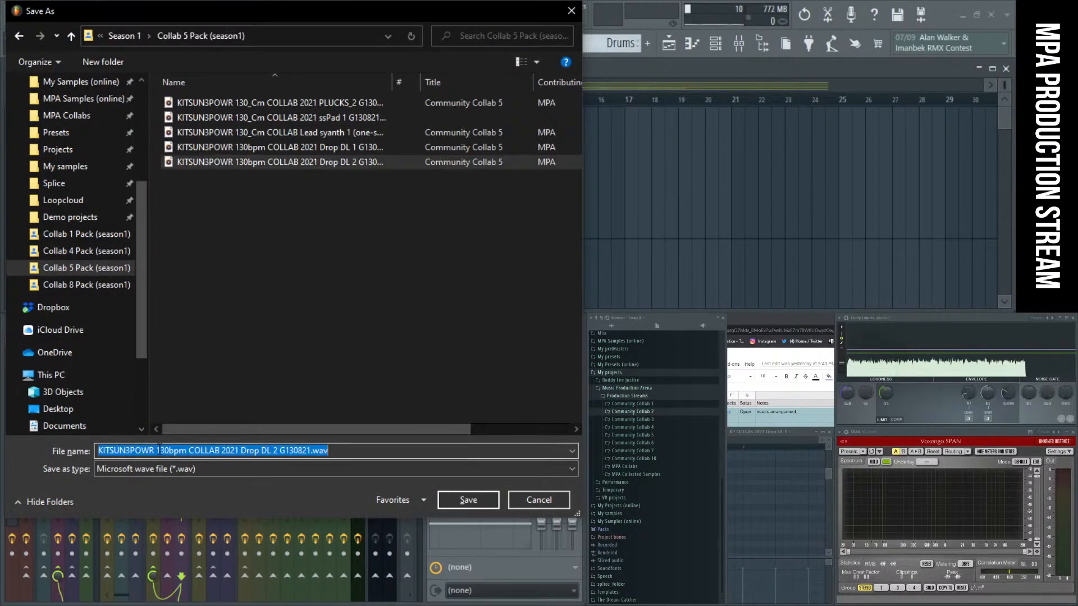
click(187, 451)
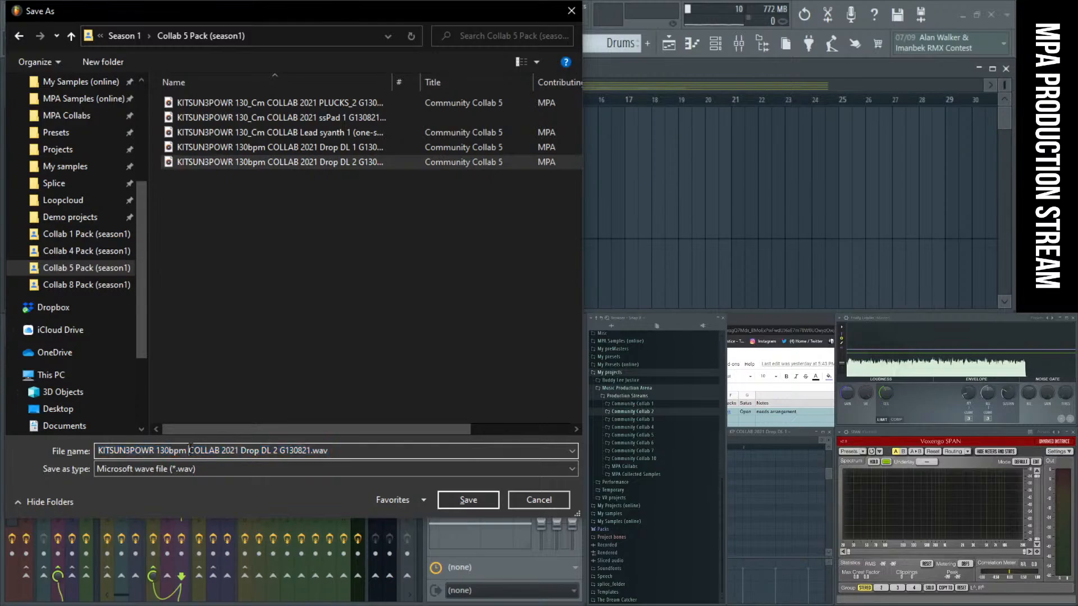
click(248, 135)
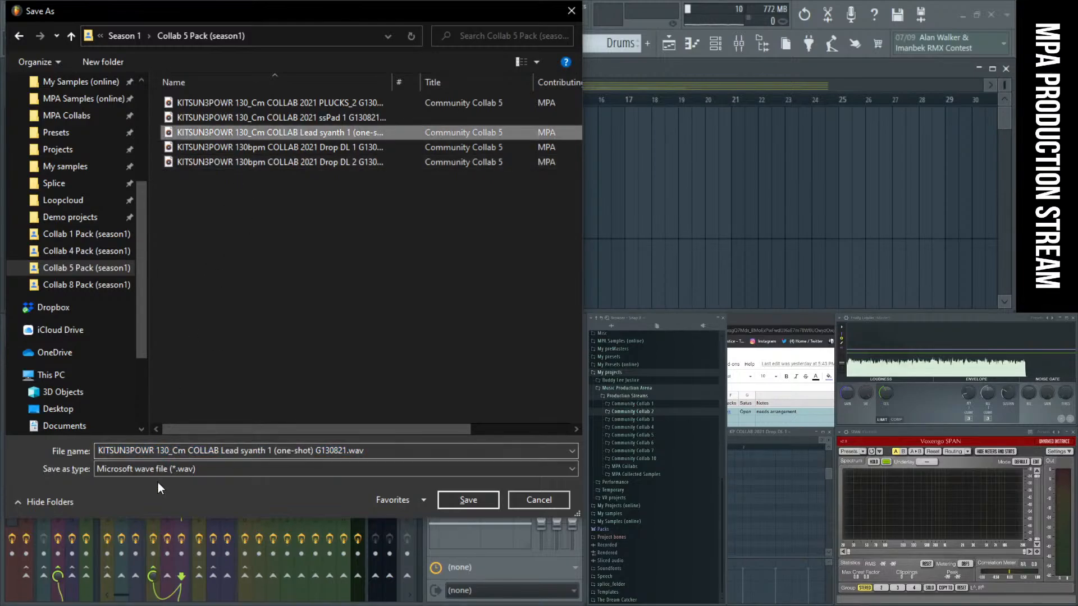
click(187, 450)
click(191, 451)
drag(194, 453, 291, 462)
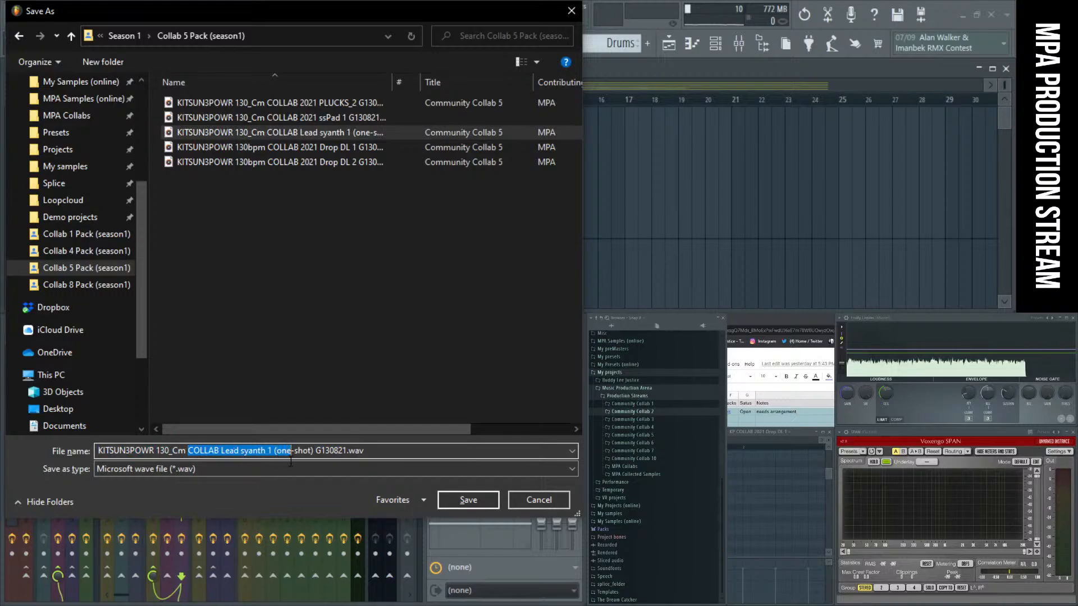
key(ctrl+v)
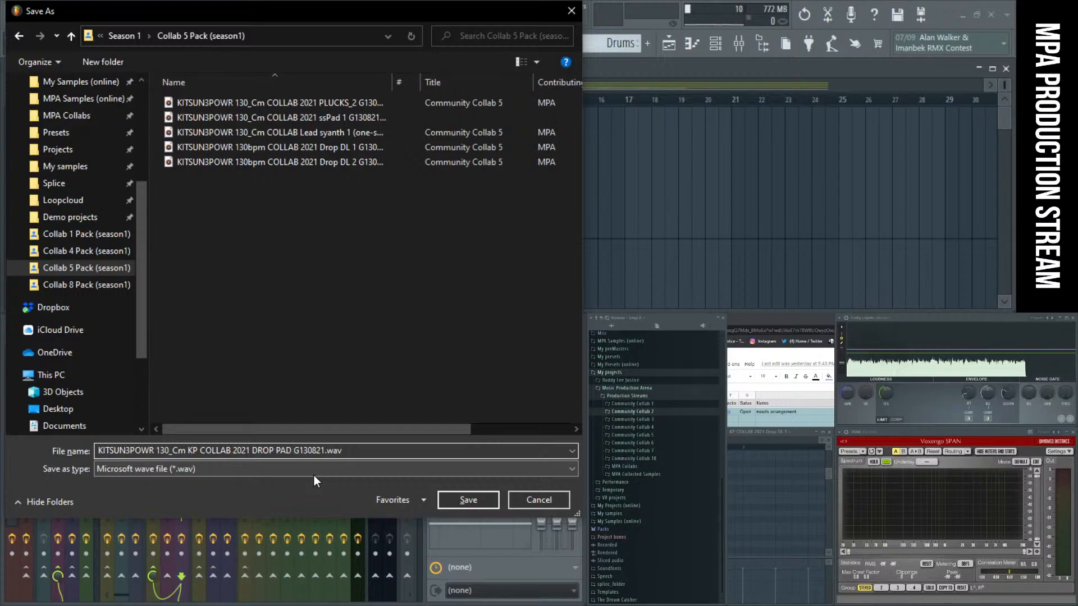
Step: Change the name's description to COLLAB 2021 DROP ssPAD 1, removing KP, and save the WAV export
text(sws)
key(BackSpace)
key(BackSpace)
text(ss)
key(BackSpace)
key(BackSpace)
key(BackSpace)
key(BackSpace)
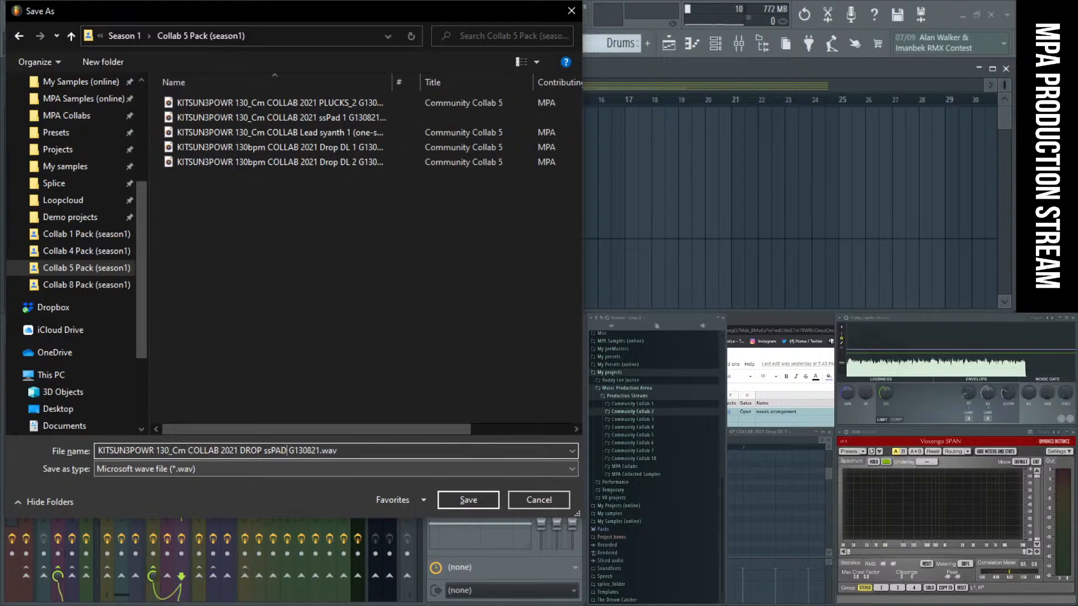
text(1)
key(BackSpace)
text(1)
key(Return)
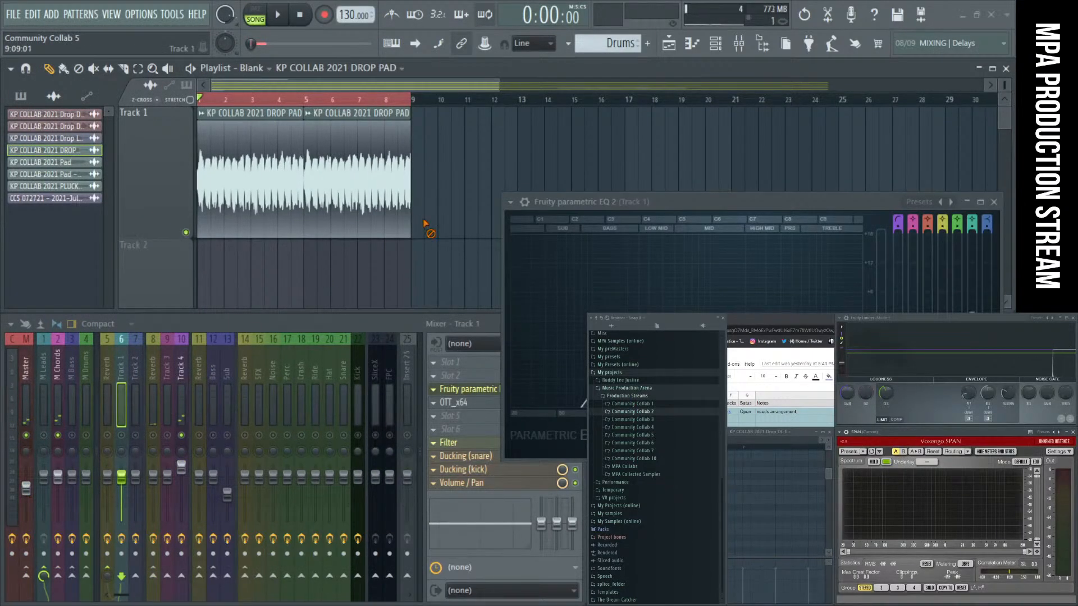
Step: Audition the three muted drop pad clips on Track 9 between bars 37 and 49
scroll(419, 162, down, 10)
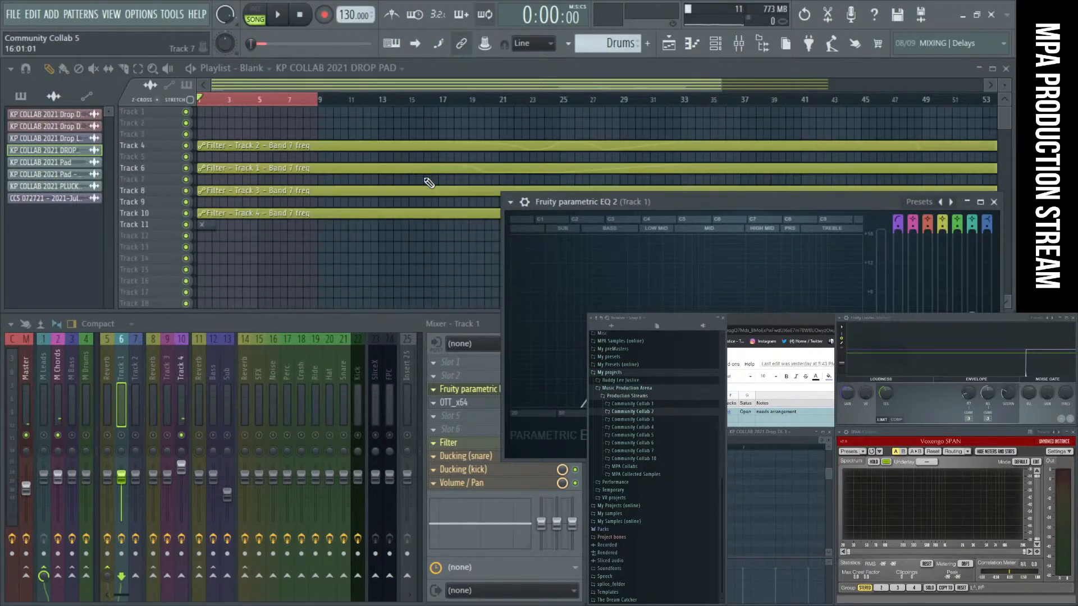
scroll(425, 179, down, 2)
scroll(429, 183, up, 4)
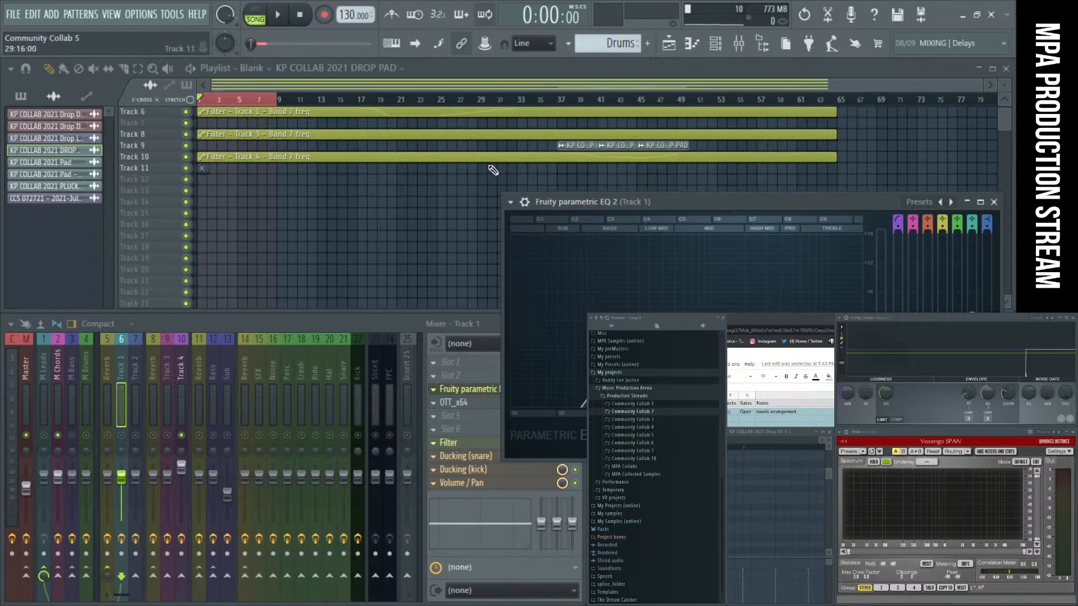
scroll(565, 133, up, 3)
scroll(553, 151, up, 1)
scroll(553, 150, up, 1)
alt+right_click(554, 147)
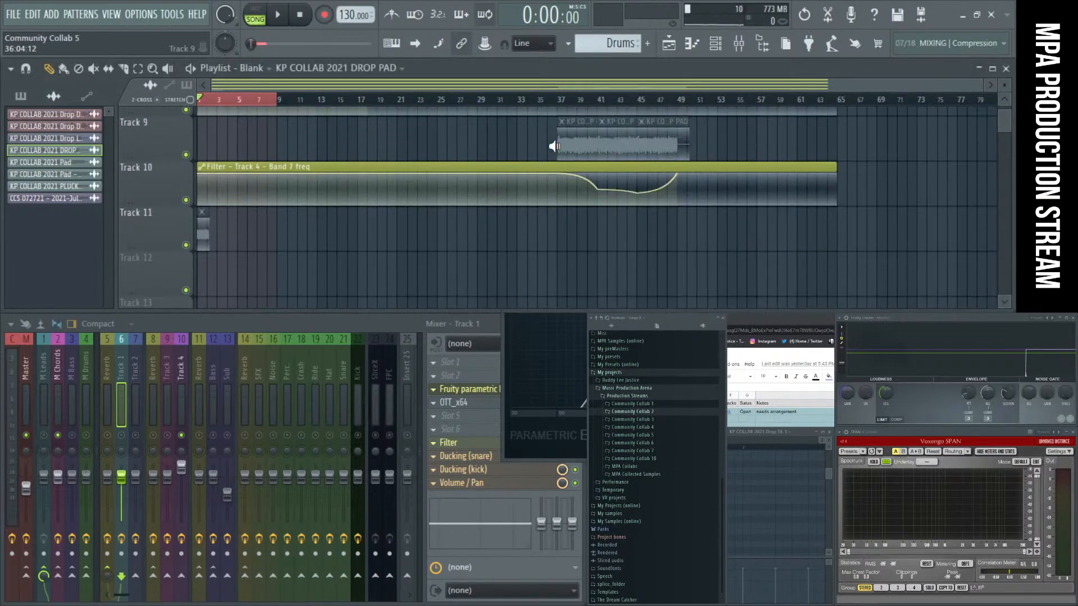
alt+right_click(597, 142)
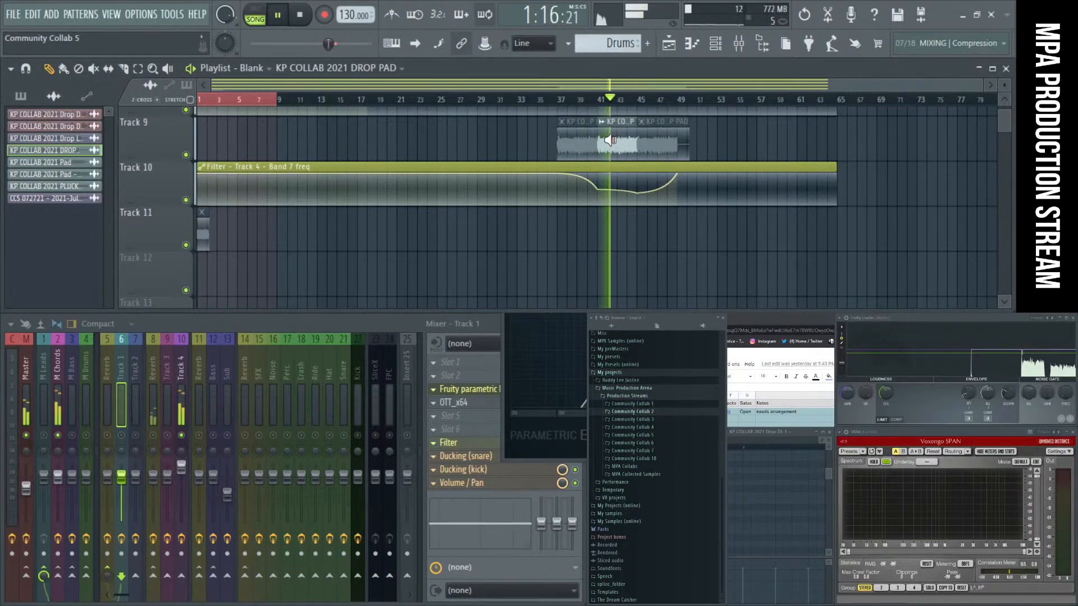
alt+right_click(630, 140)
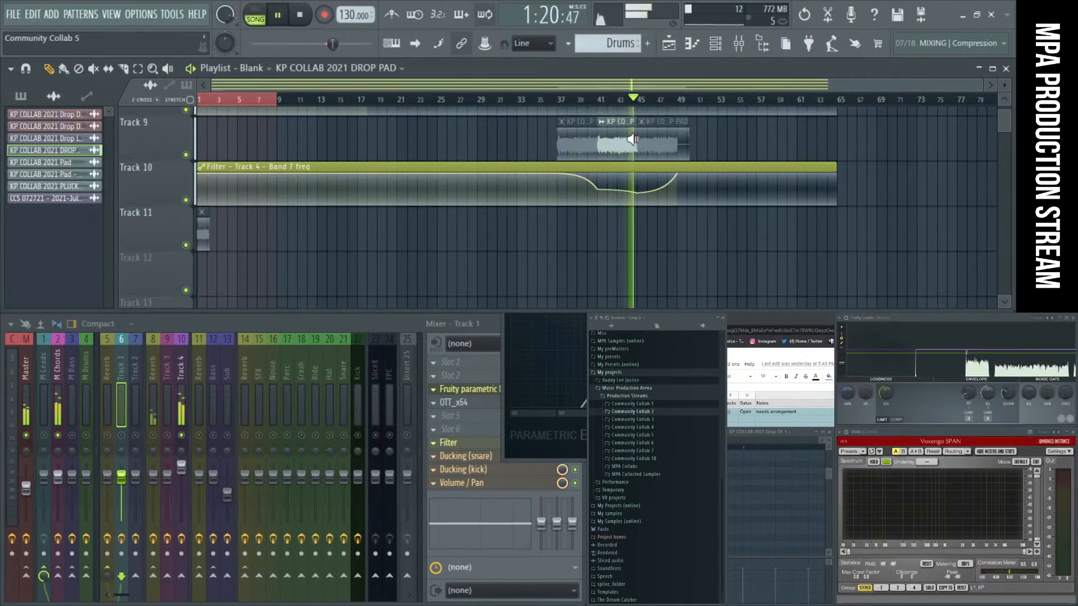
alt+right_click(640, 141)
Step: Delete the three drop pad clips from Track 9
right_click(675, 144)
right_click(617, 144)
right_click(577, 144)
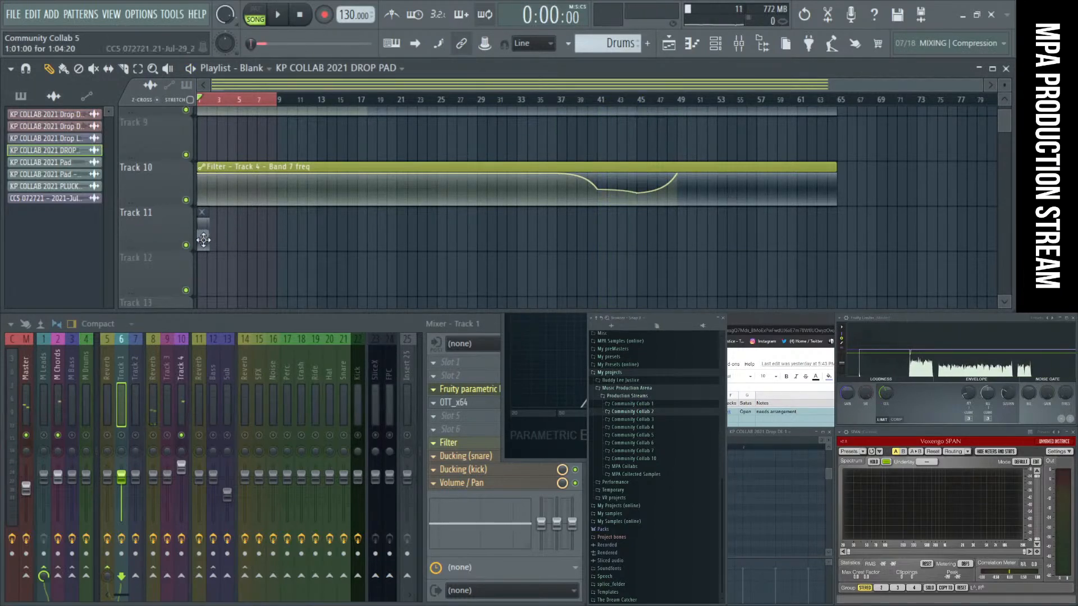
Step: Move the CC5 072721 audio clip from Track 11 to the start of Track 1 and listen to it
drag(203, 233, 204, 138)
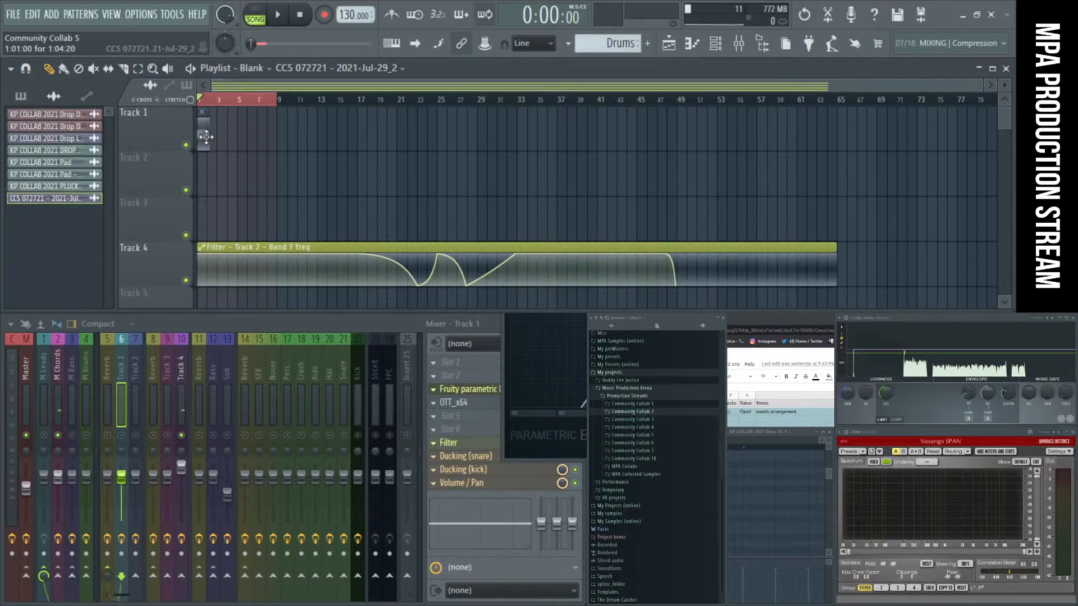
drag(264, 163, 201, 112)
key(space)
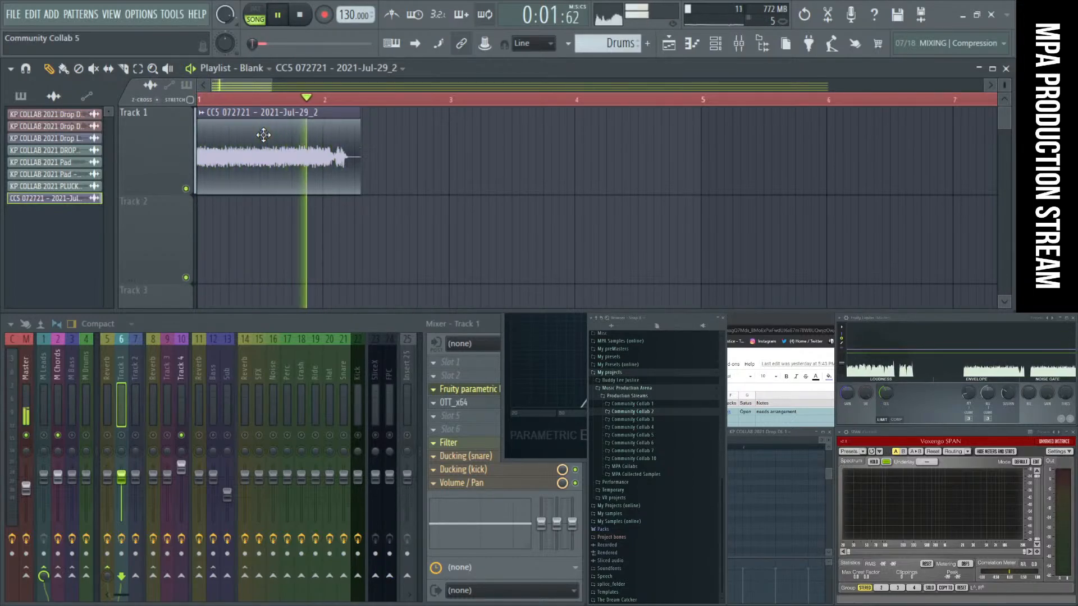
key(space)
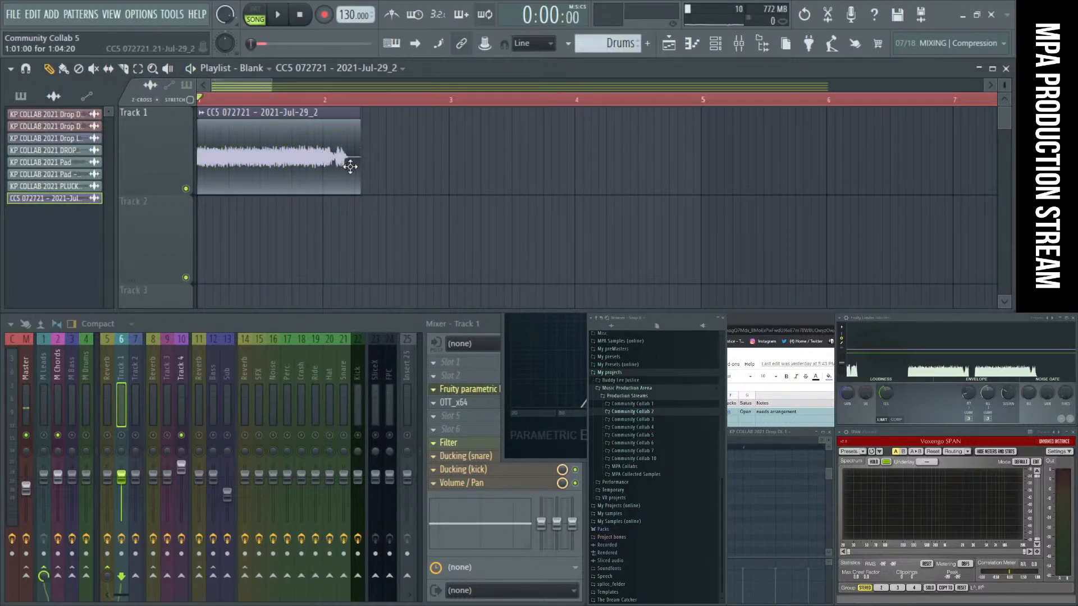
Step: Extend the CC5 072721 clip to a length of about 1:09:20, play it, and delete it from Track 1
drag(360, 160, 389, 168)
key(space)
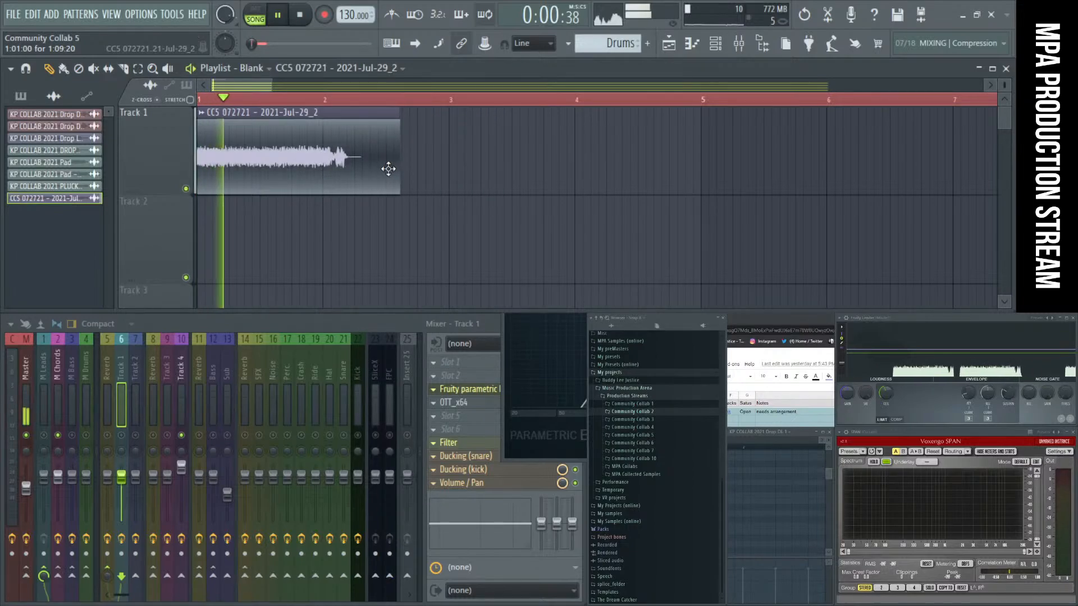
key(space)
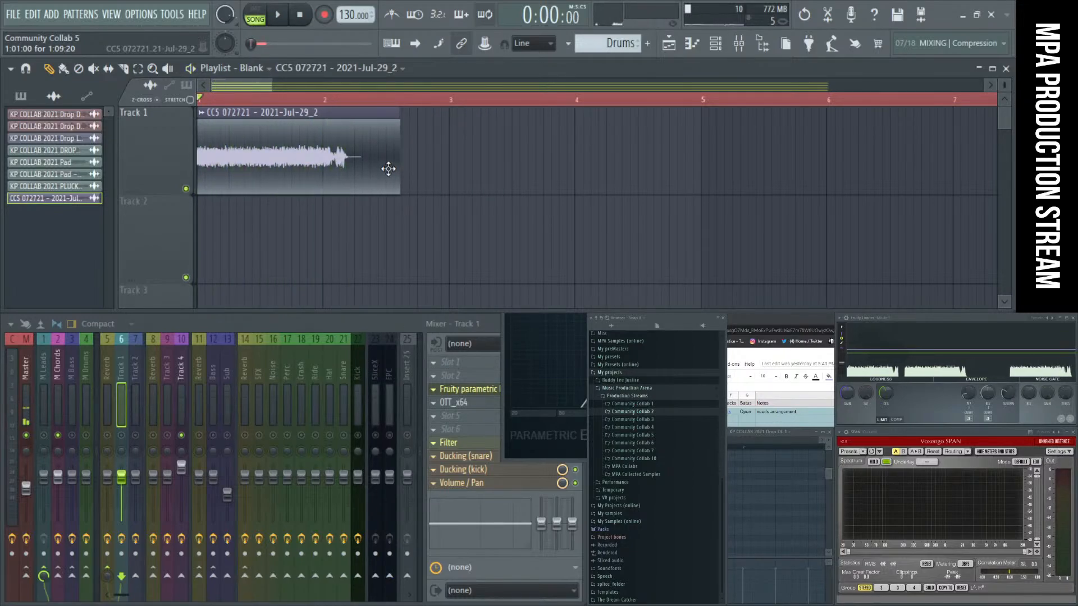
right_click(388, 169)
Step: Delete the four Filter Band 7 freq automation clips on Tracks 10, 8, 6 and 4
ctrl+right_click(474, 177)
scroll(470, 173, down, 3)
scroll(469, 173, up, 3)
scroll(470, 173, up, 5)
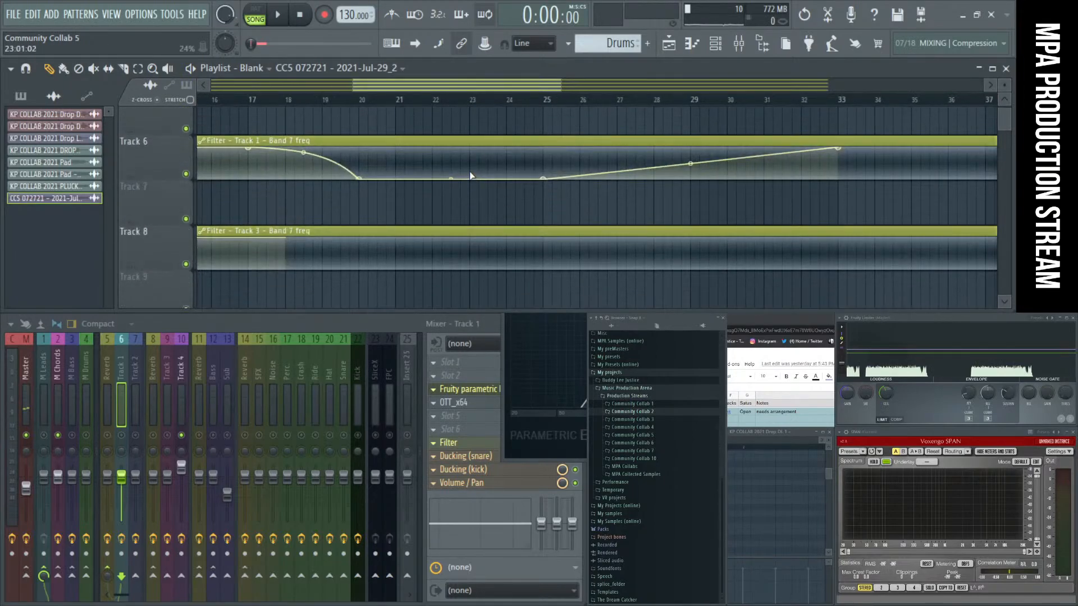
scroll(469, 173, down, 3)
scroll(469, 172, down, 5)
scroll(470, 173, down, 2)
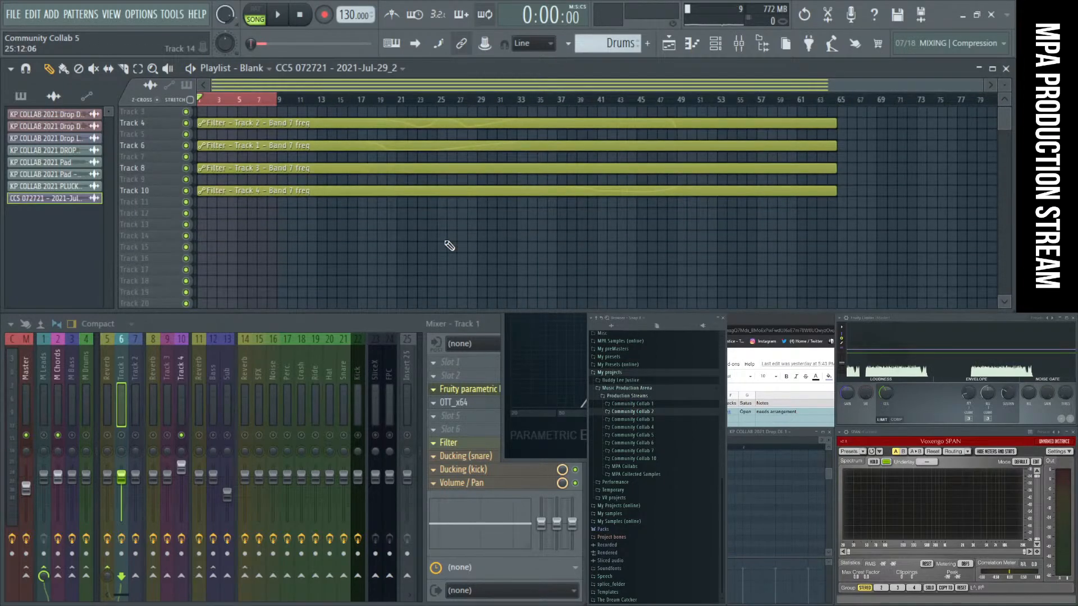
right_click(428, 190)
right_click(419, 169)
right_click(410, 146)
right_click(400, 123)
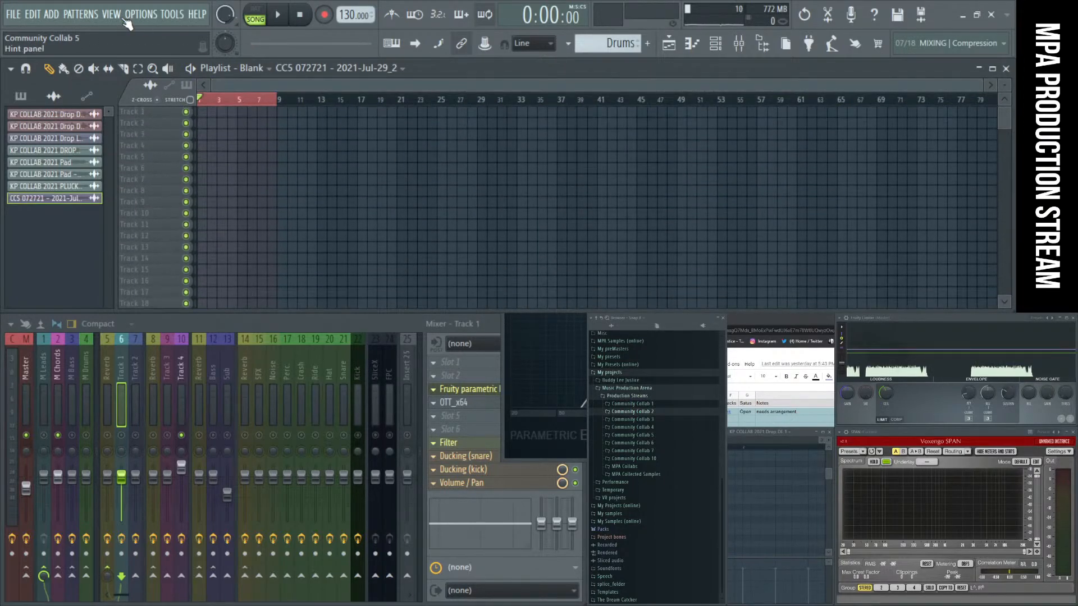
Step: Create a new project from the MPA Production Stream template
click(16, 17)
mouse_move(16, 49)
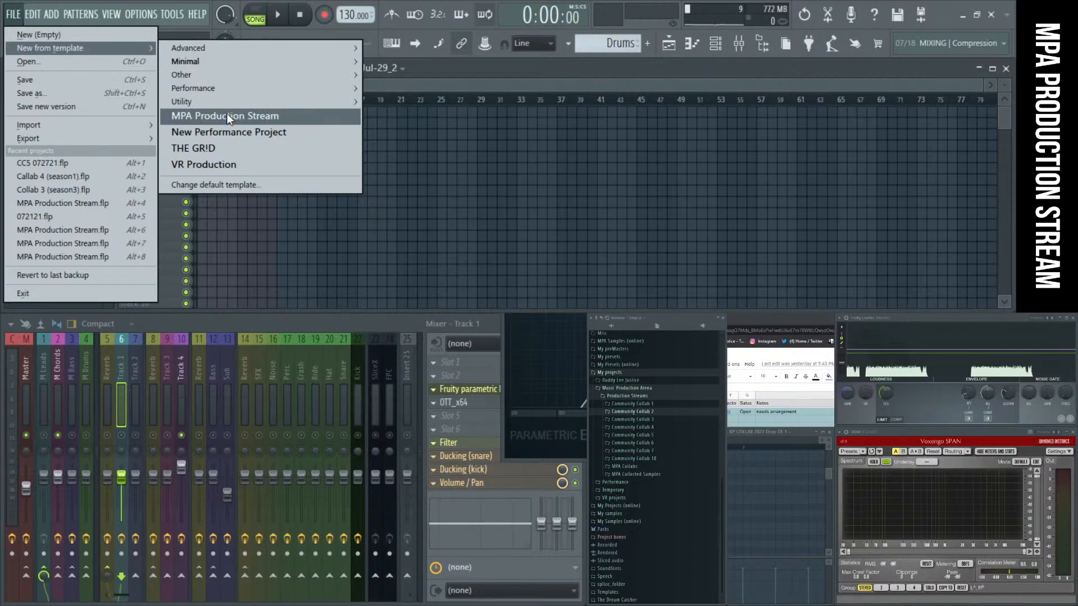
click(227, 116)
click(538, 348)
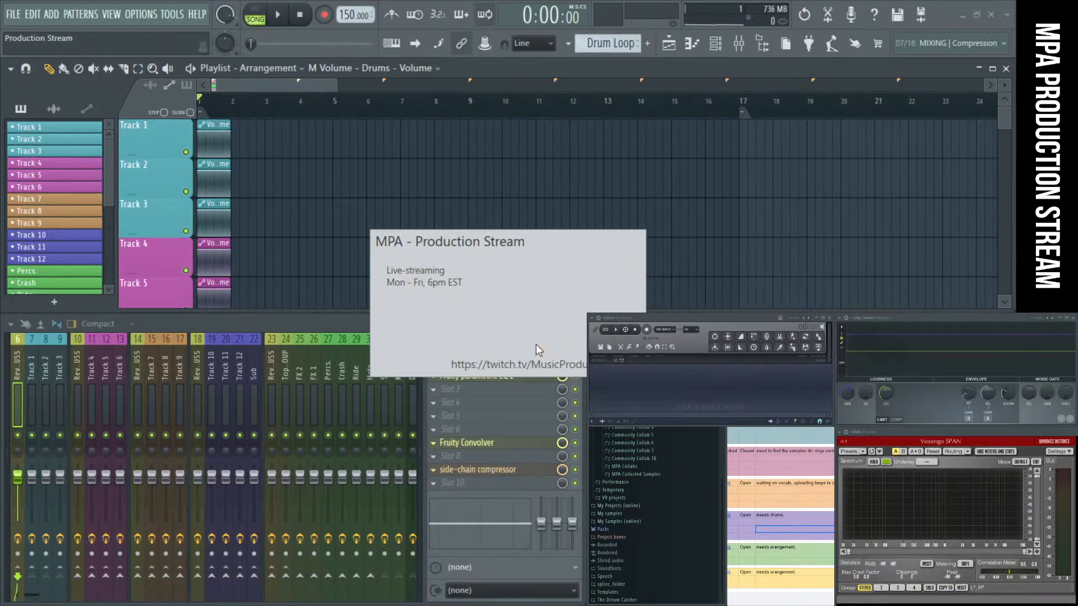
Step: Close the project info window, show the piano roll, and fit the whole arrangement in the playlist
click(692, 47)
click(693, 47)
click(694, 48)
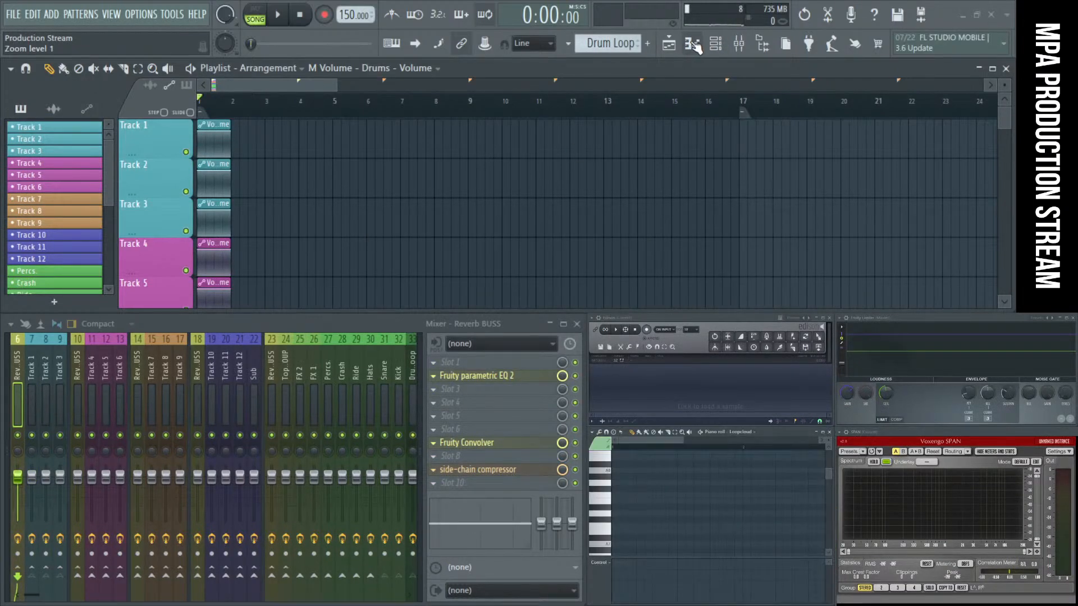
key(shift+1)
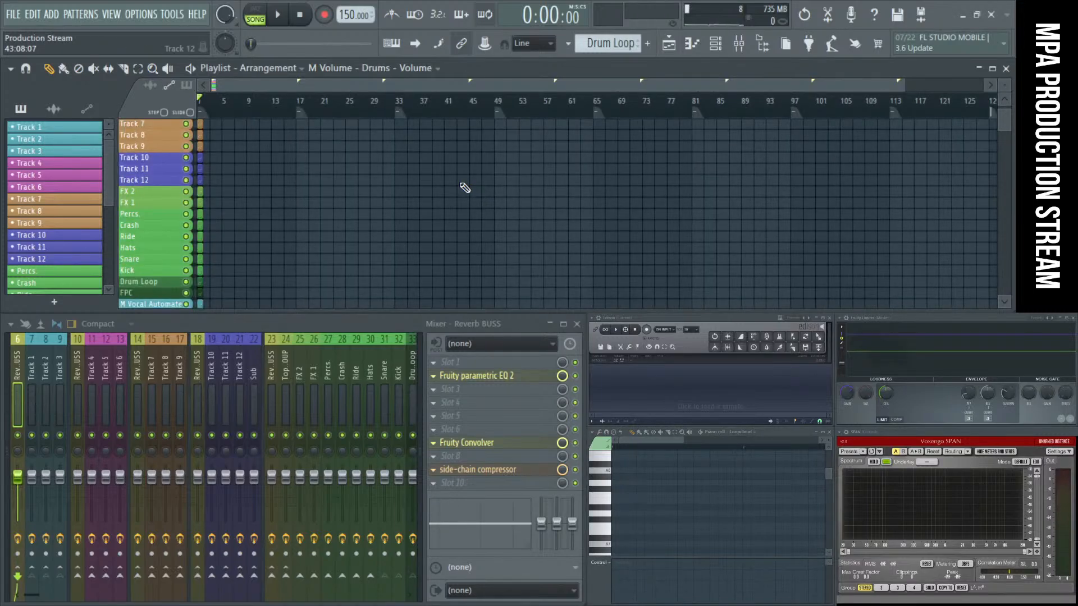
scroll(465, 187, up, 3)
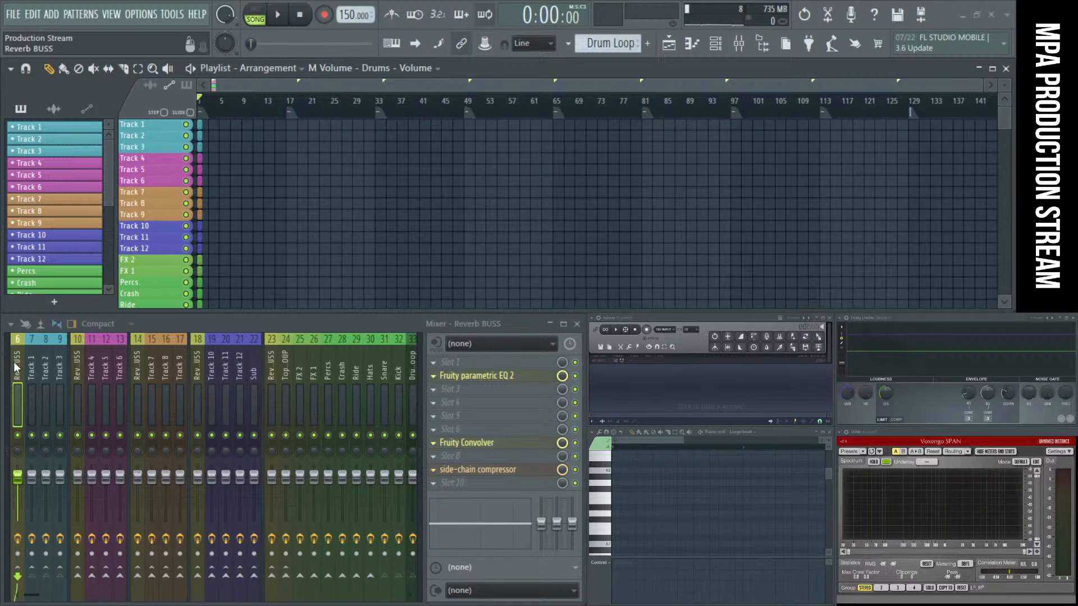
Step: Examine the effect chains of the Master and Current mixer tracks and the template's track layout
click(7, 379)
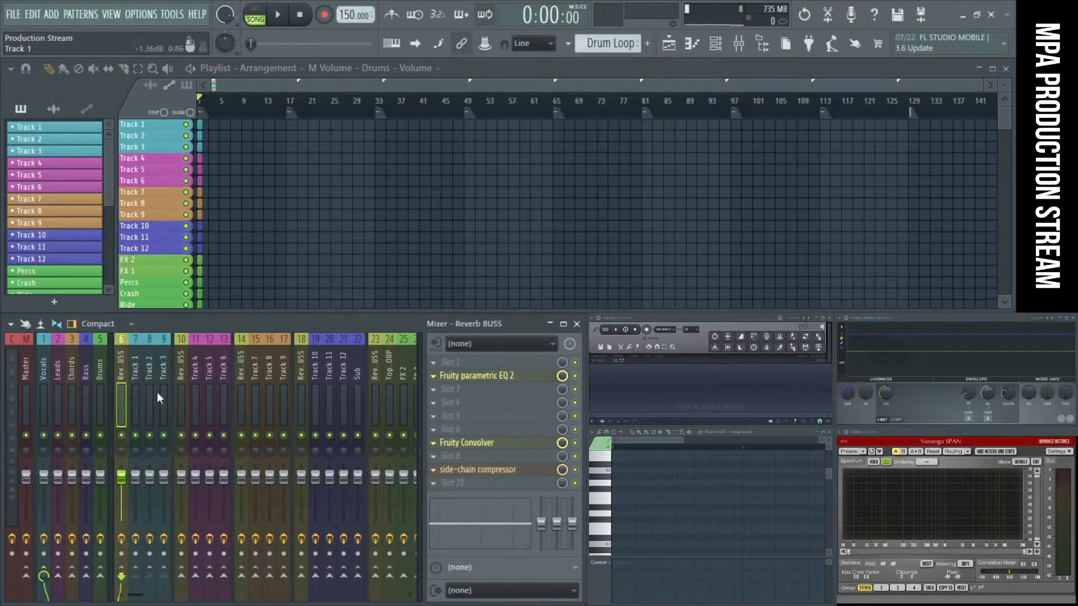
click(28, 365)
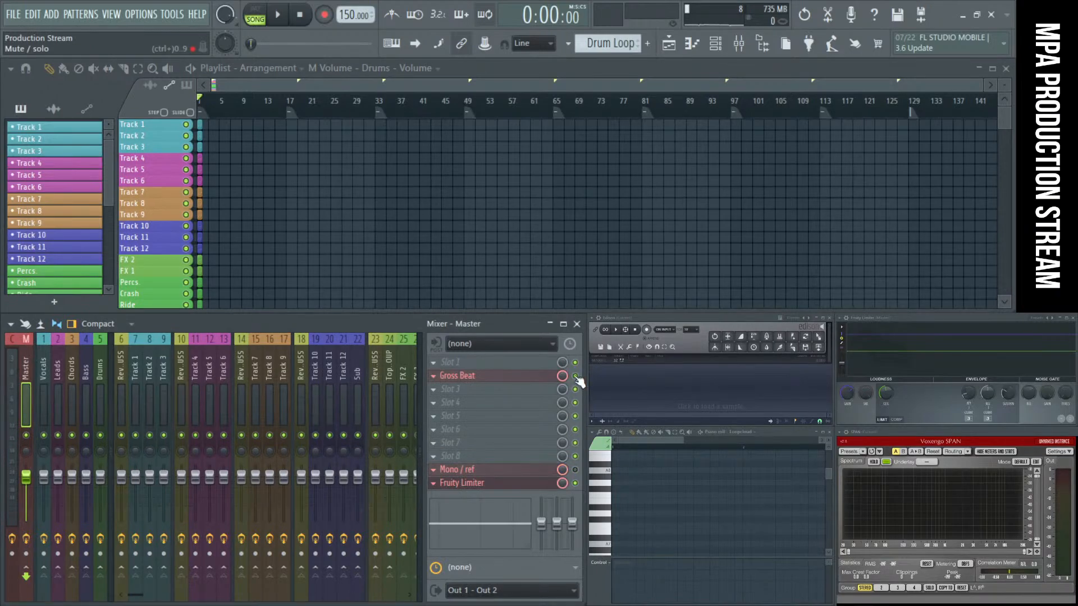
click(12, 379)
click(509, 475)
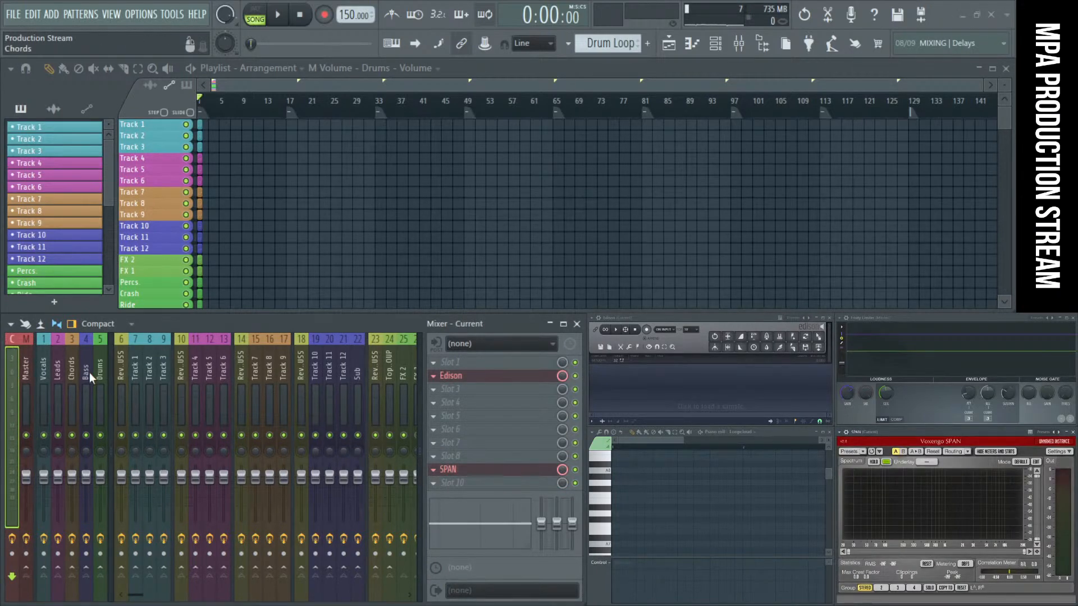
scroll(90, 377, right, 3)
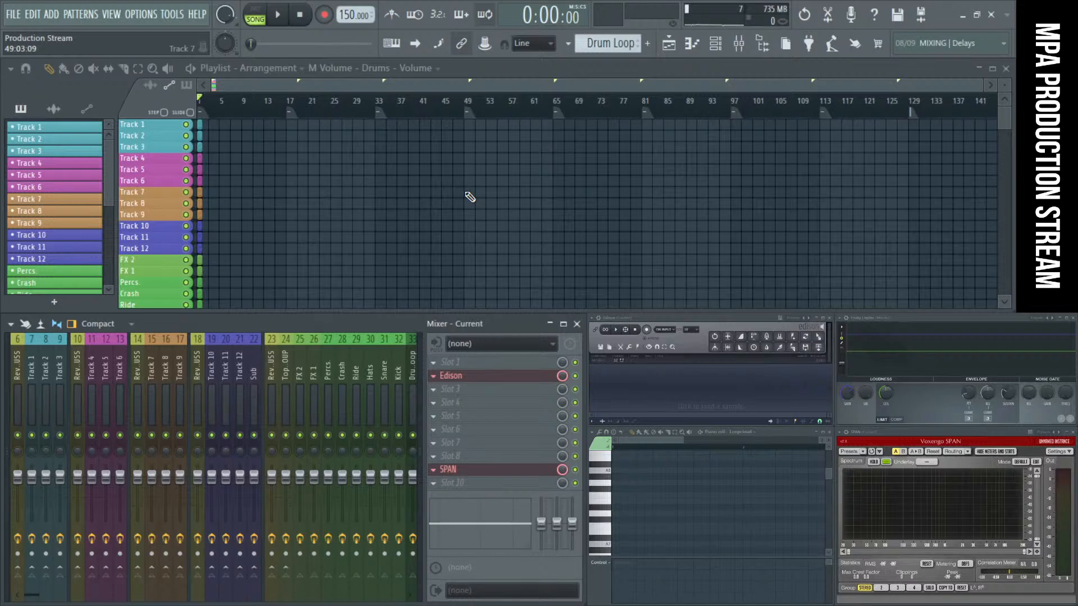
Step: Check the contents of the Community Collab 5 project folder under Production Streams in the file browser
click(762, 45)
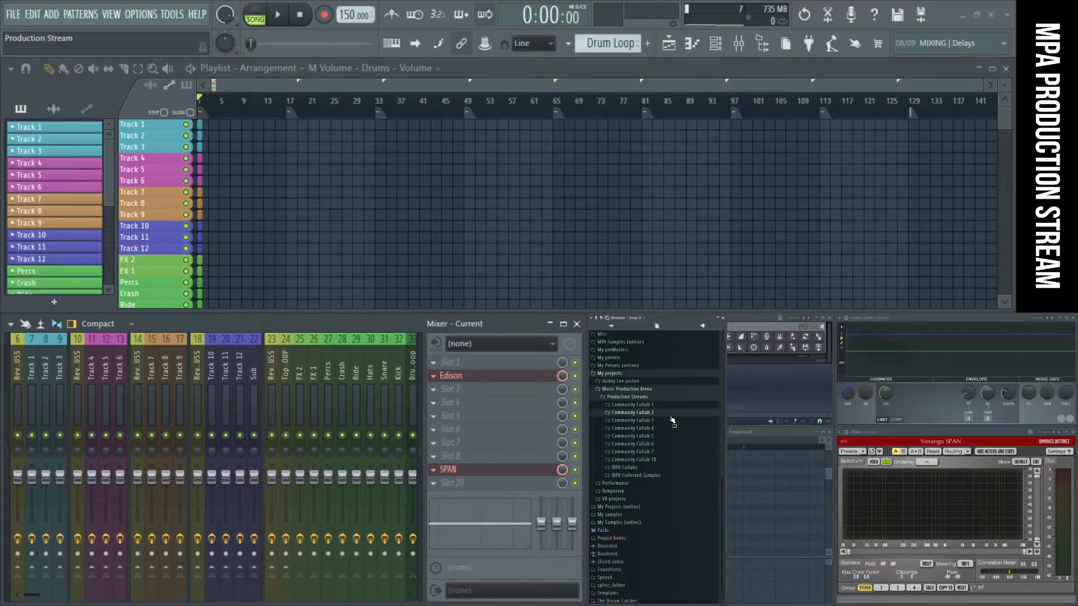
scroll(672, 419, up, 3)
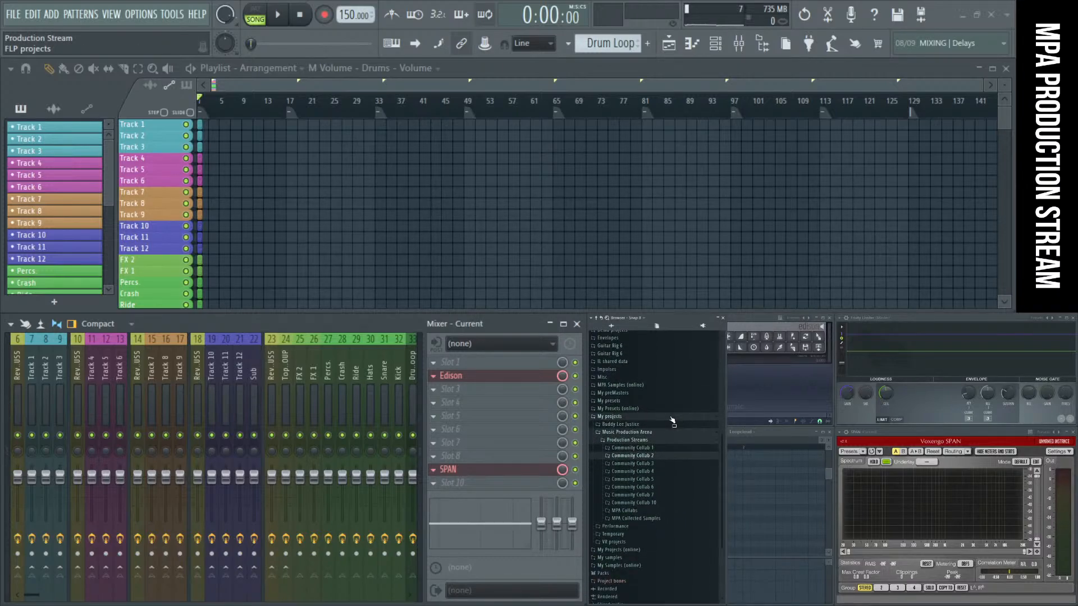
scroll(671, 420, down, 3)
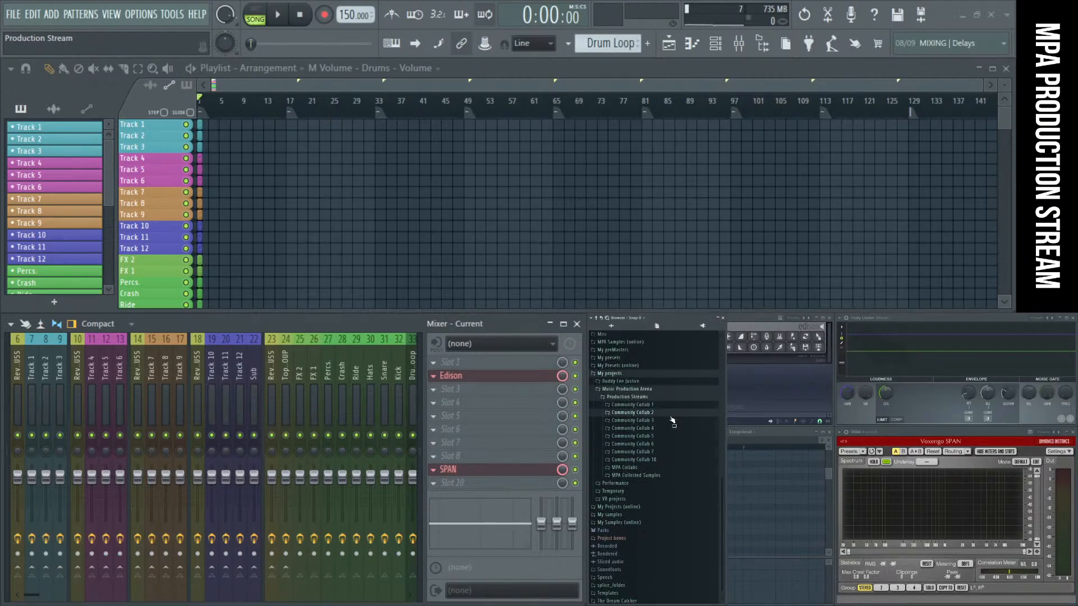
click(671, 435)
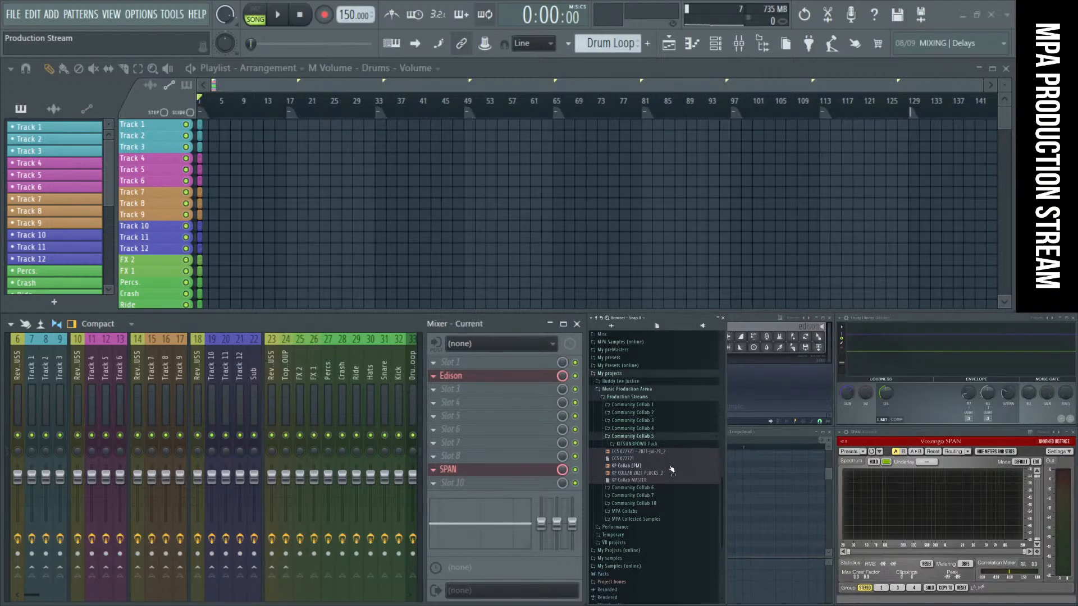
click(669, 437)
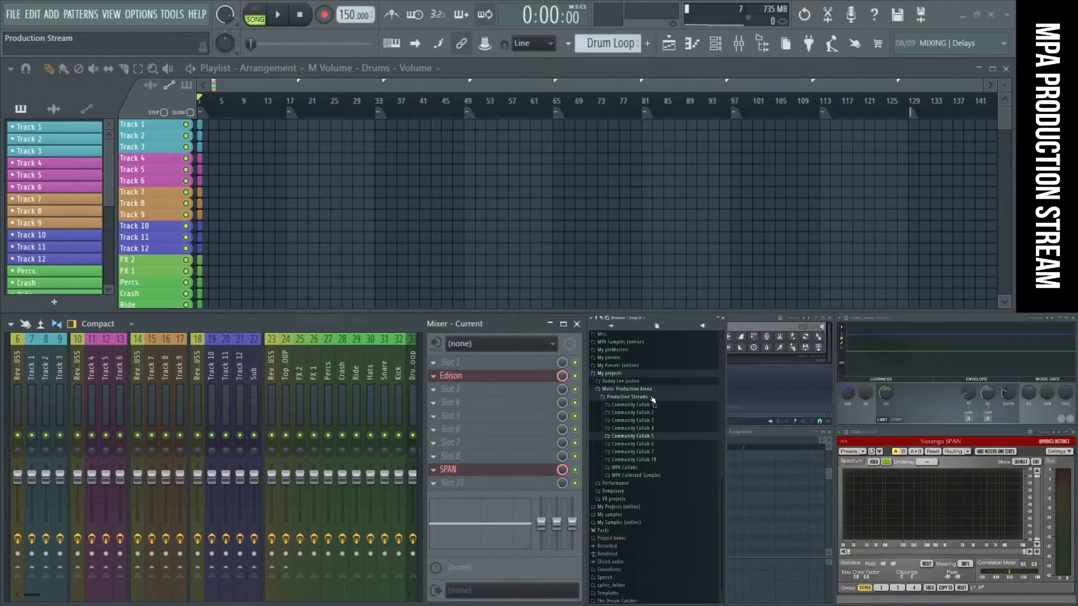
Step: Collapse the browser tree and open the Collab 5 Pack (season1) folder under MPA Samples (online), Community Collab Packs, Season 1
drag(651, 325, 391, 260)
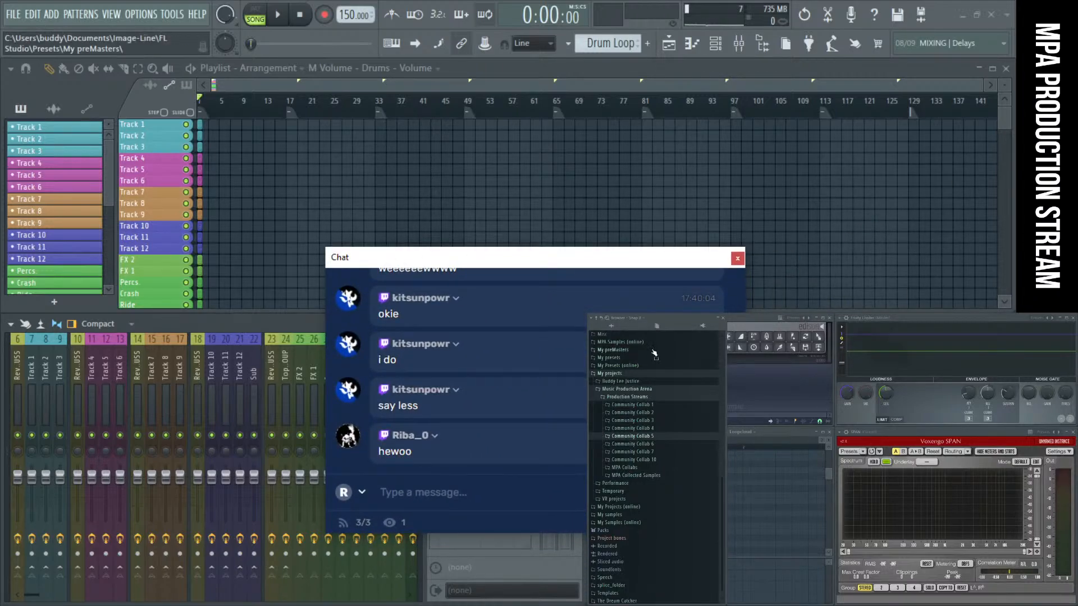
click(656, 323)
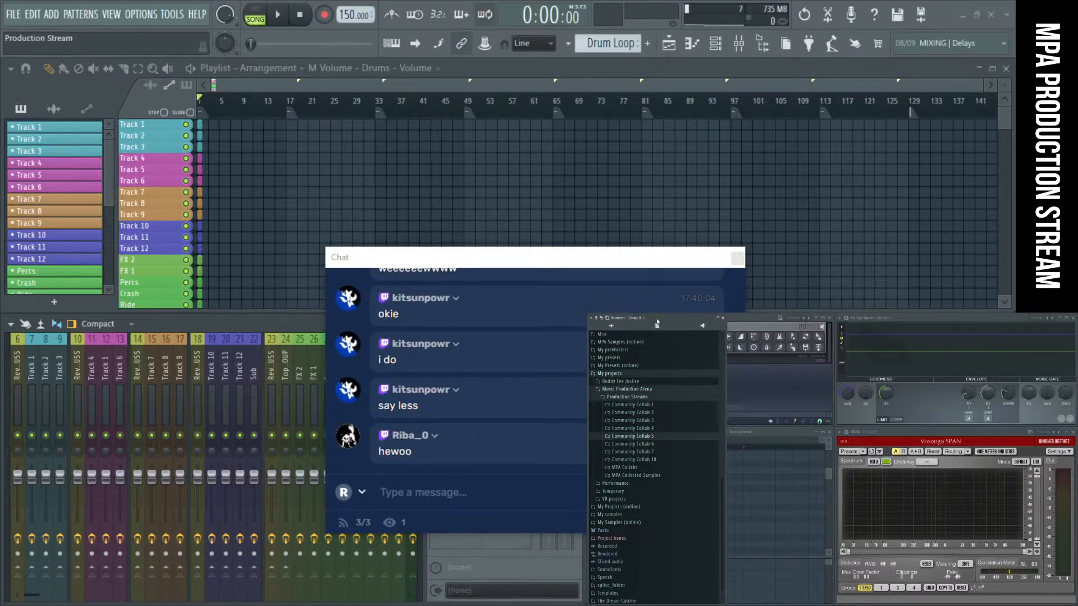
scroll(656, 322, down, 1)
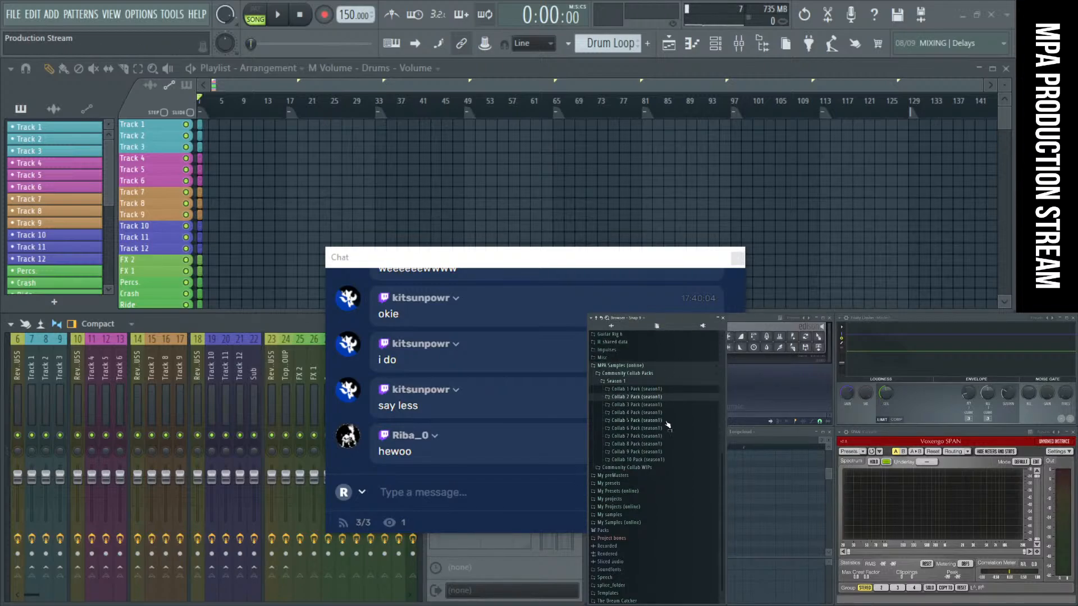
click(655, 421)
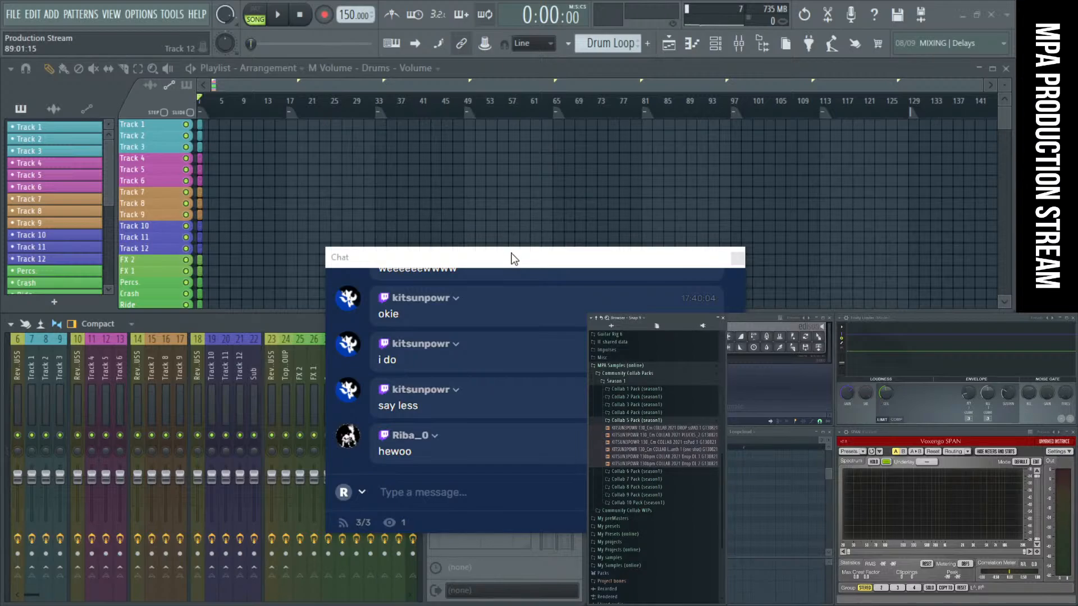
drag(512, 254, 774, 332)
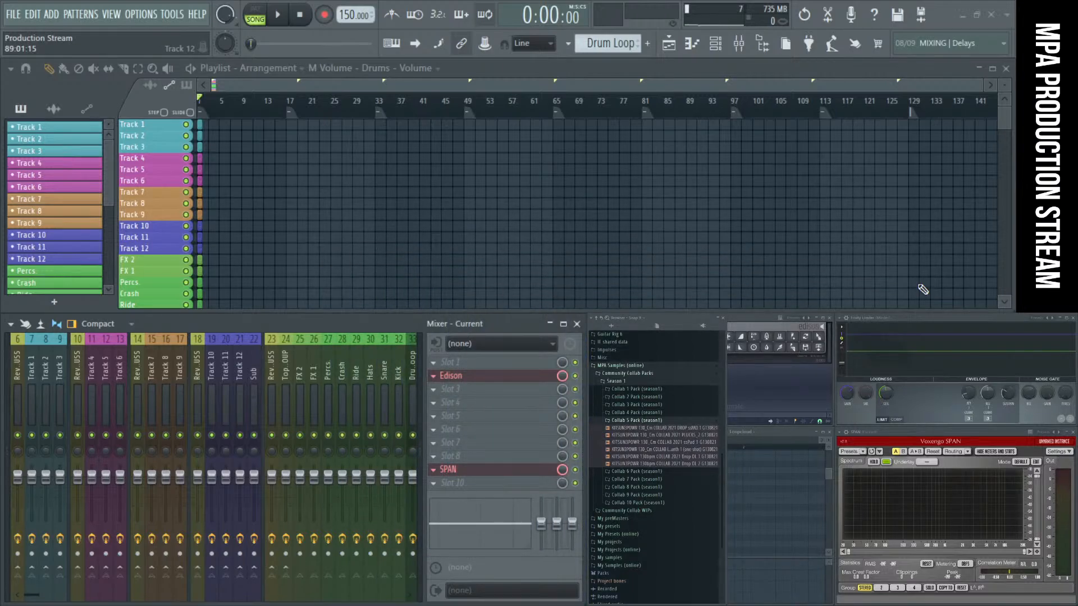
Step: Preview each exported COLLAB 2021 sample in the Collab 5 Pack folder, from the first pad through Drop DL 2
click(667, 428)
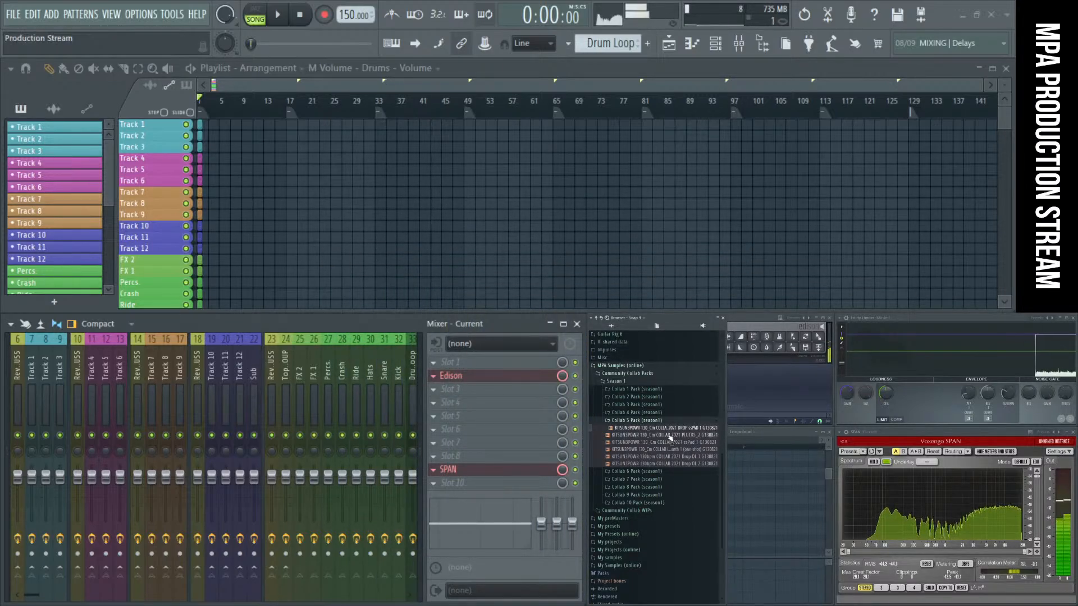
click(669, 435)
click(671, 442)
click(672, 450)
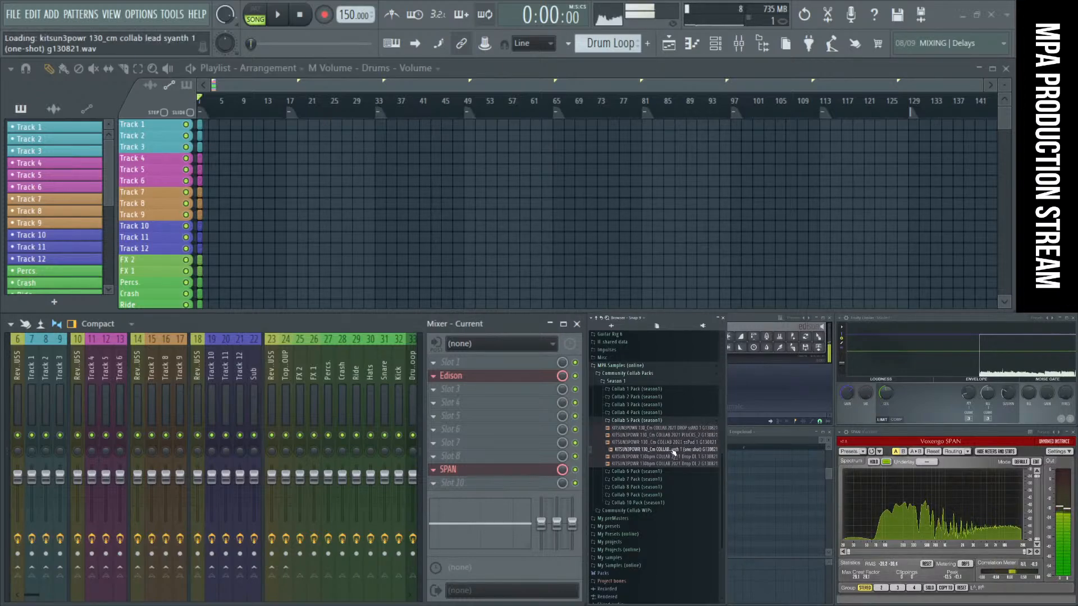
click(674, 456)
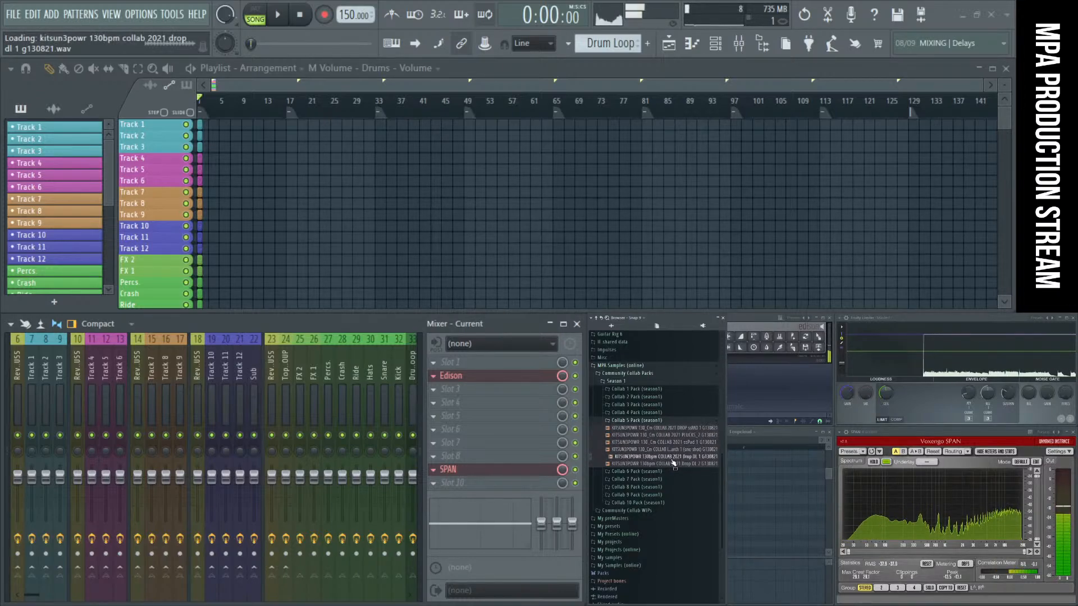
click(673, 463)
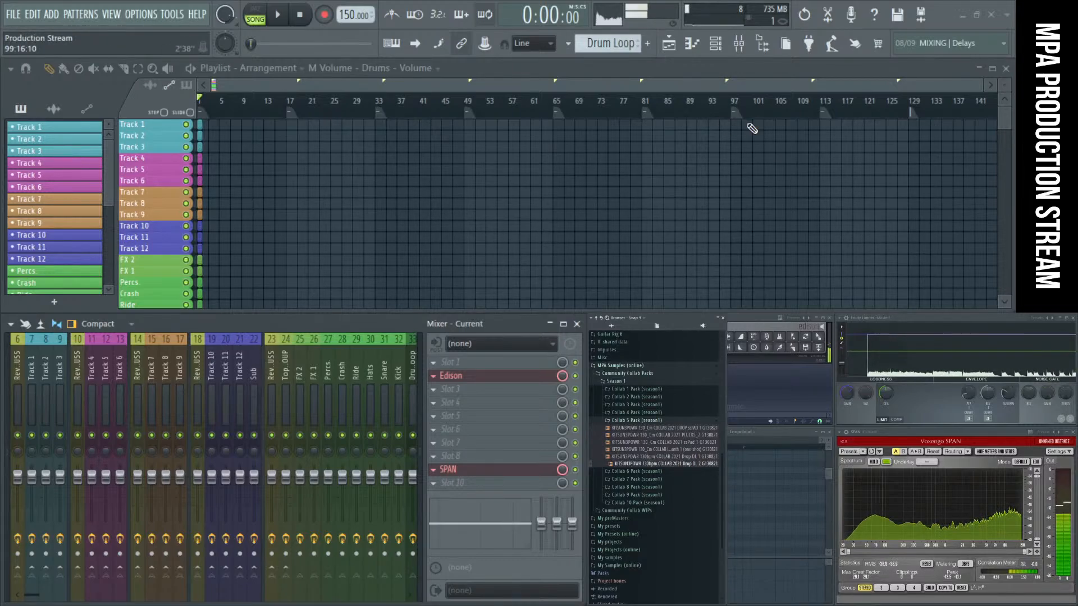
scroll(382, 168, down, 3)
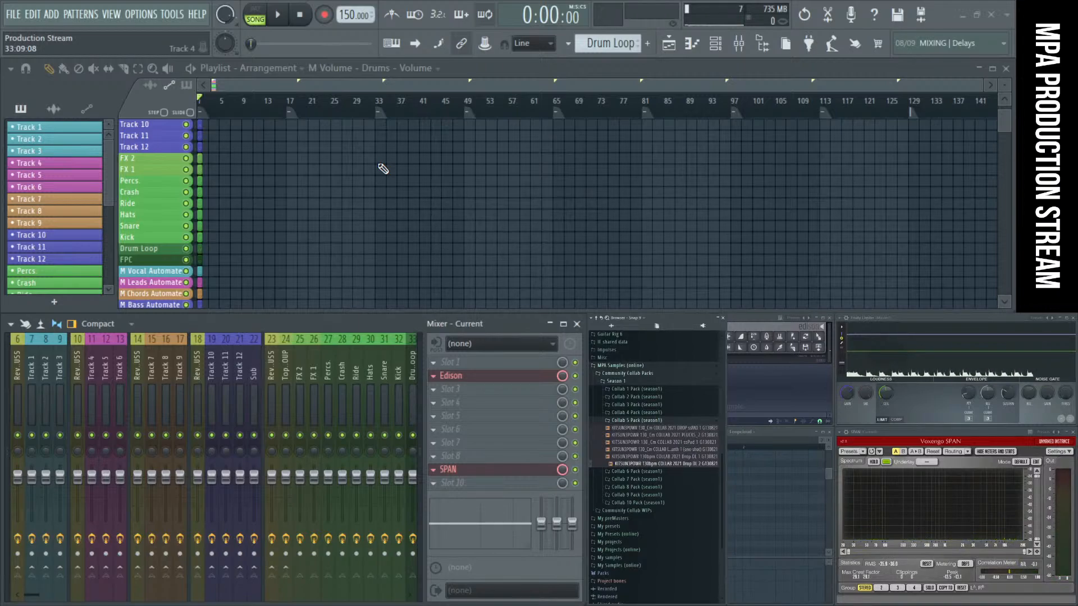
drag(752, 331, 424, 256)
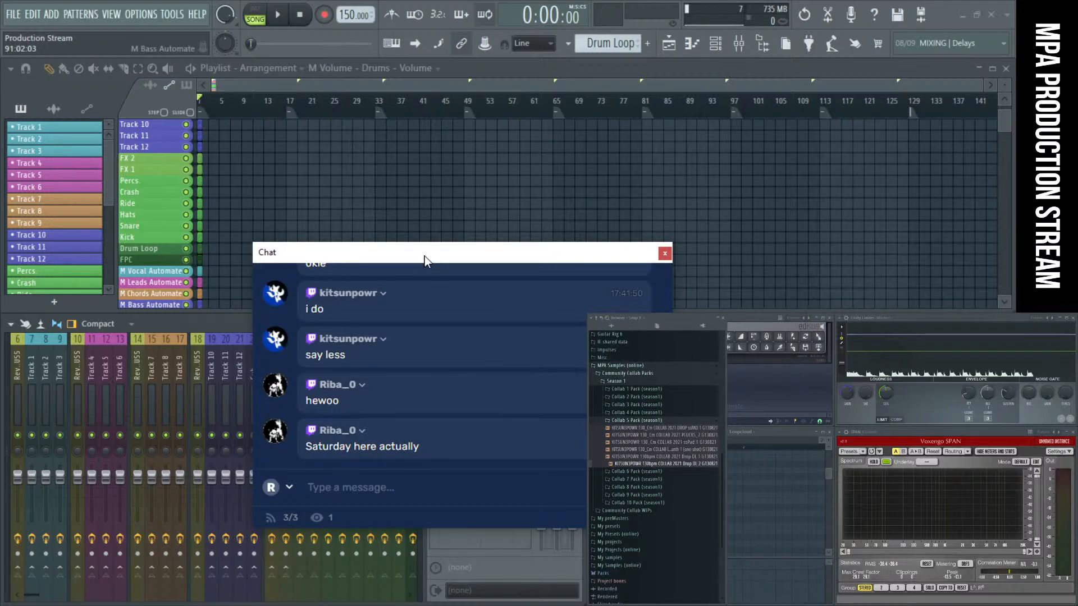
drag(424, 256, 760, 331)
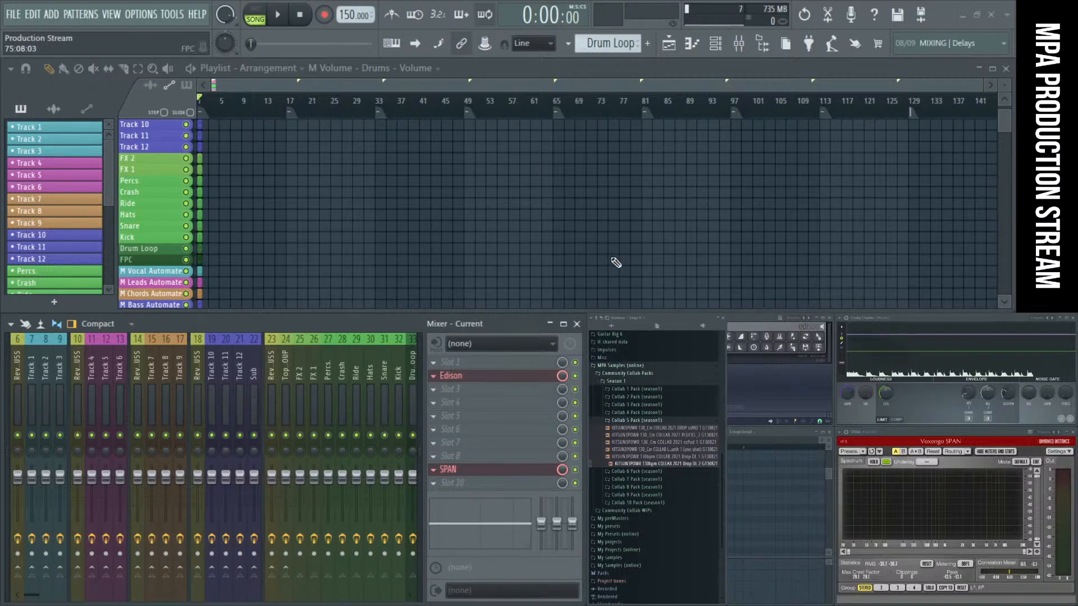
scroll(523, 240, up, 3)
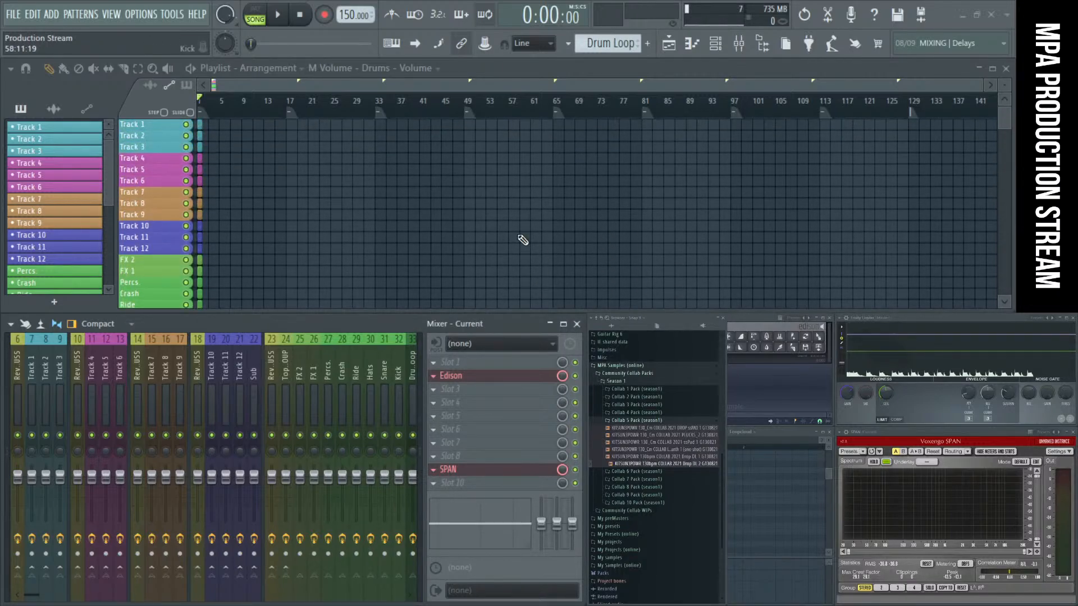
scroll(522, 240, down, 3)
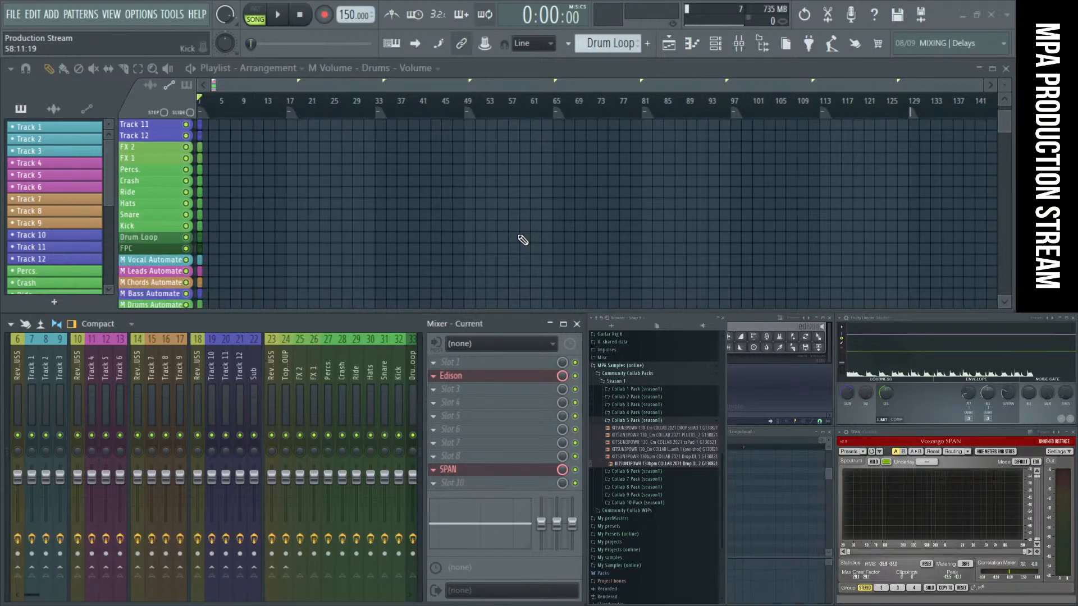
Step: Preview the Drop DL 1 and Drop DL 2 samples, then show the channel rack and select the Drum Loop channel
click(659, 456)
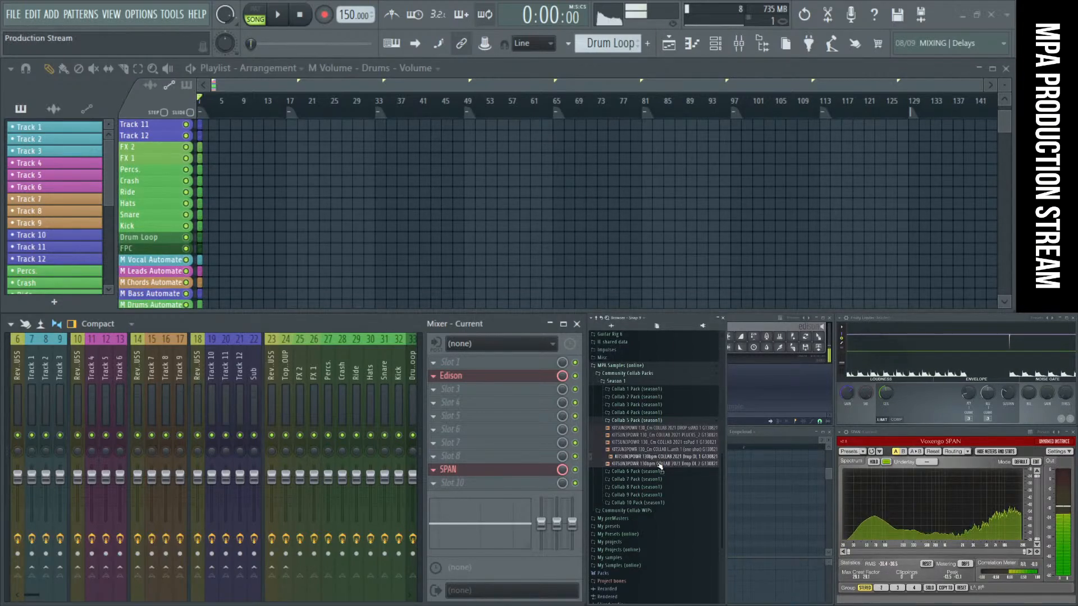
click(660, 463)
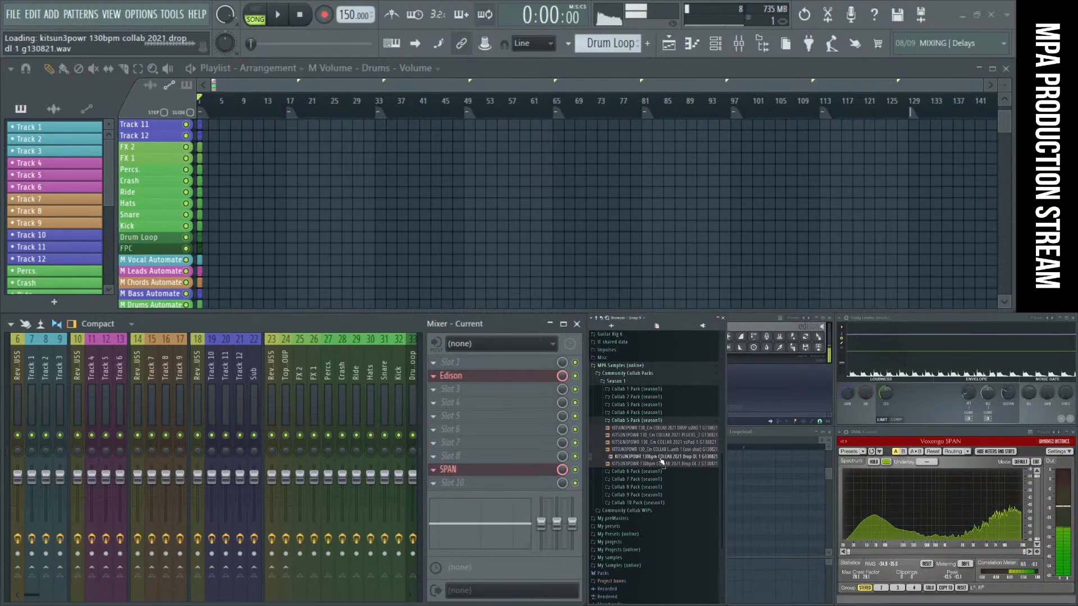
click(716, 43)
drag(803, 369, 863, 430)
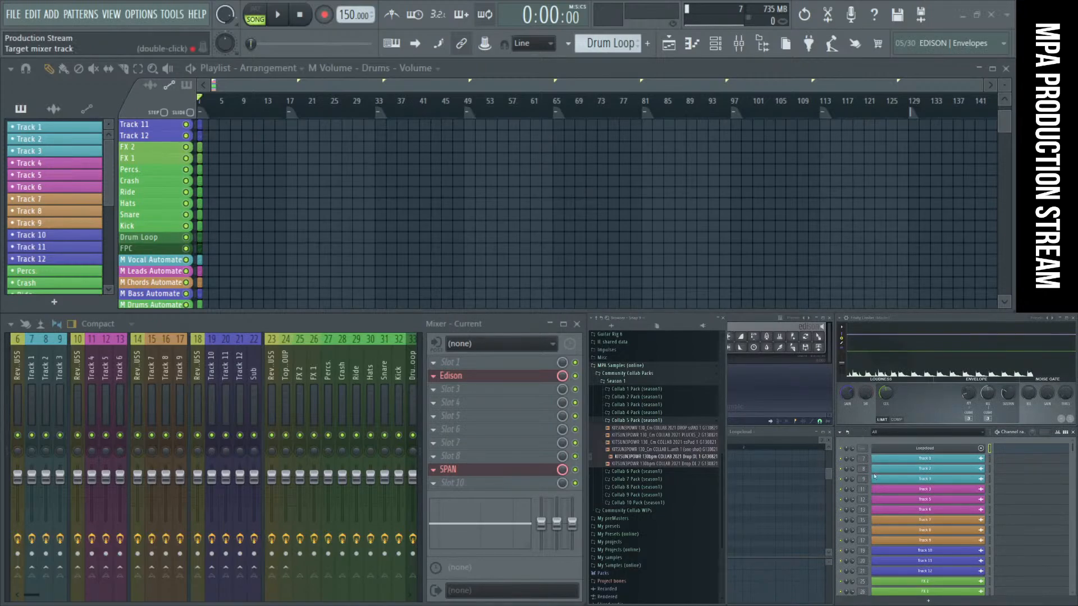
scroll(876, 482, down, 10)
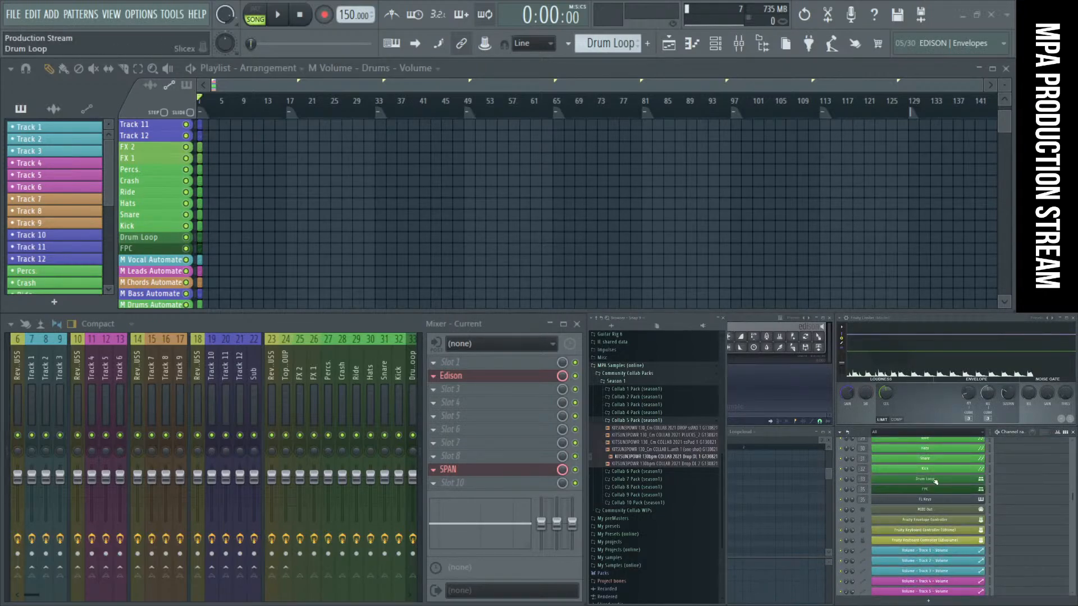
click(935, 479)
click(935, 479)
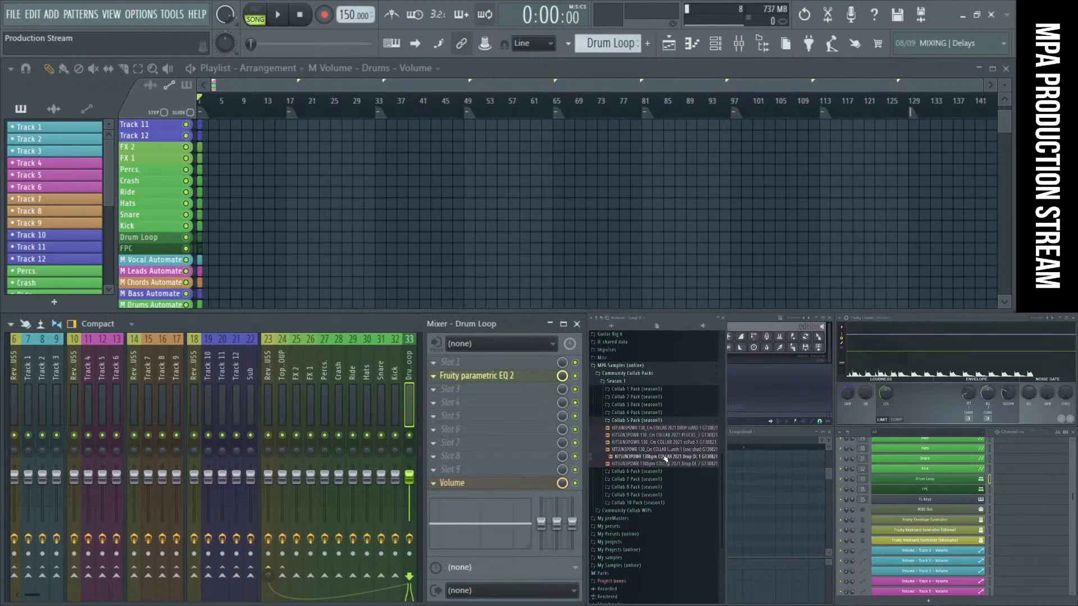
Step: Place the Drop DL 1 and Drop DL 2 samples on the Drum Loop playlist track, at bar 17 and around bar 33 respectively
drag(665, 458, 958, 297)
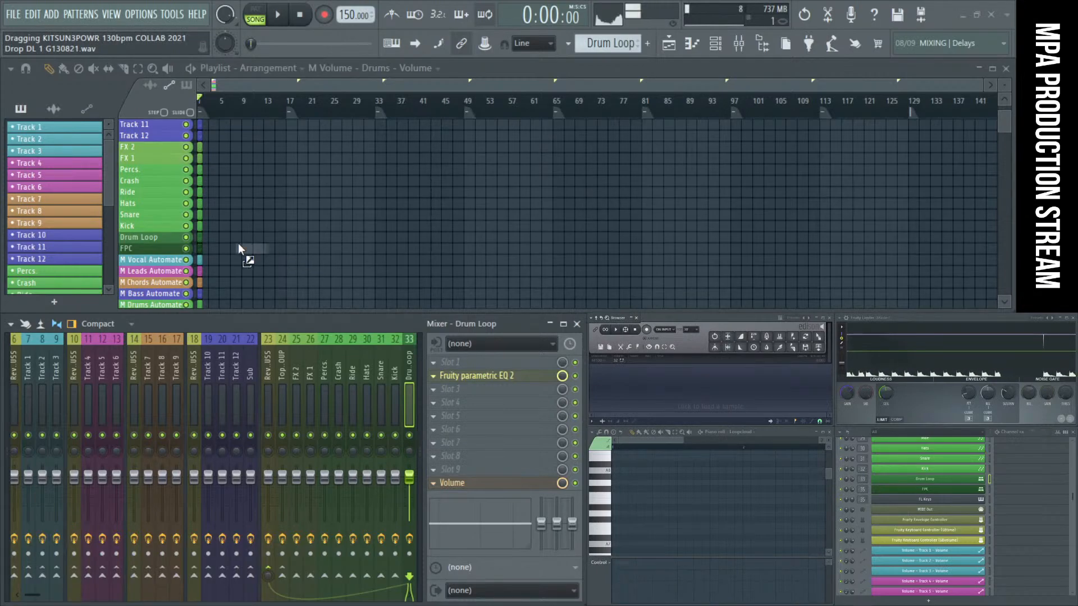
drag(238, 244, 236, 237)
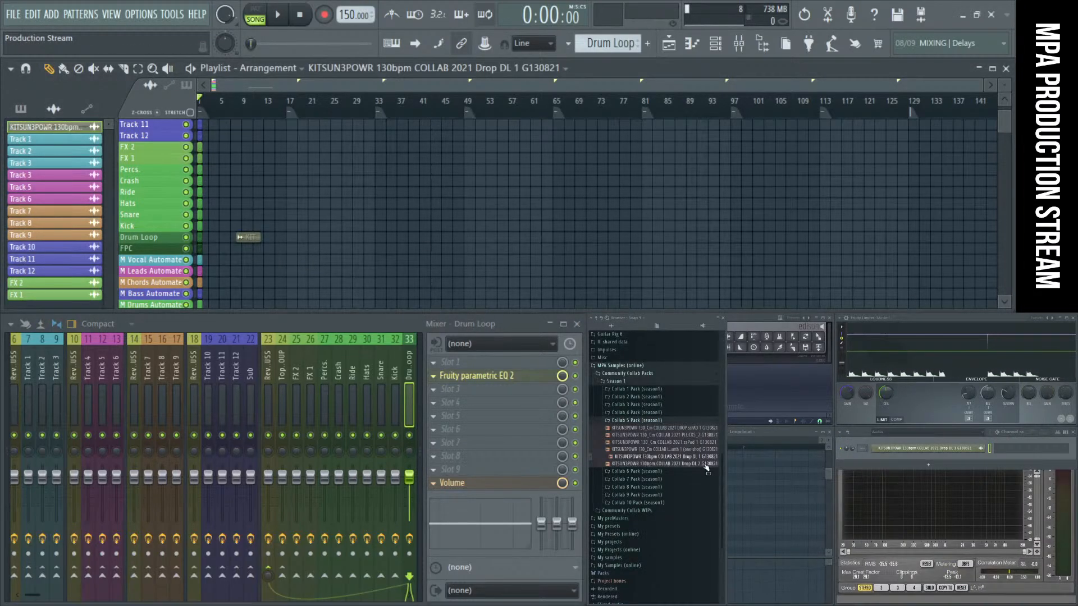
drag(705, 464, 276, 240)
drag(354, 265, 197, 188)
scroll(508, 260, down, 2)
drag(494, 240, 794, 236)
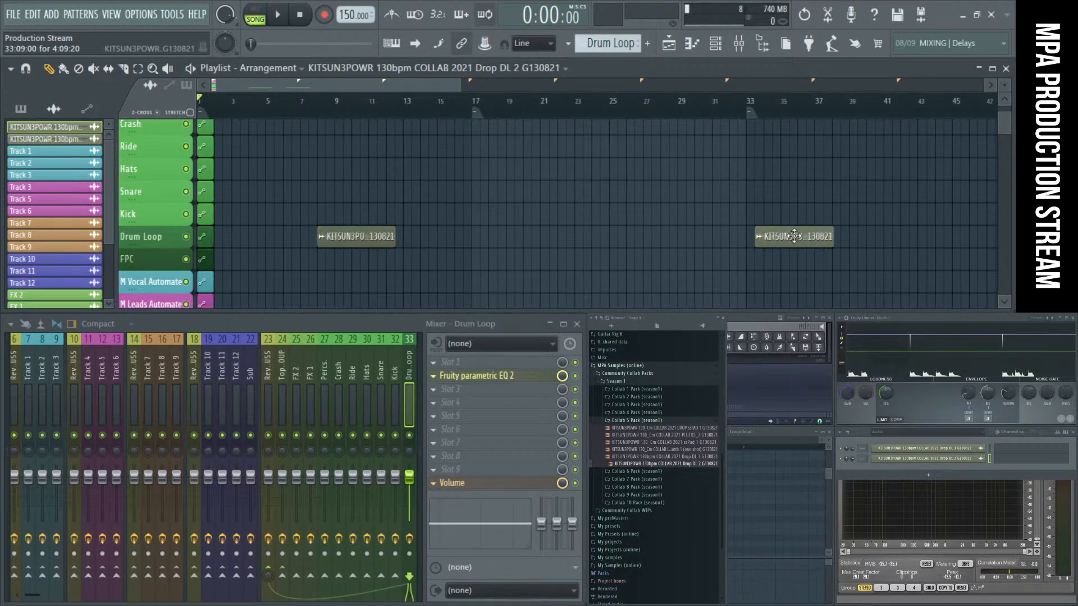
drag(319, 247, 473, 244)
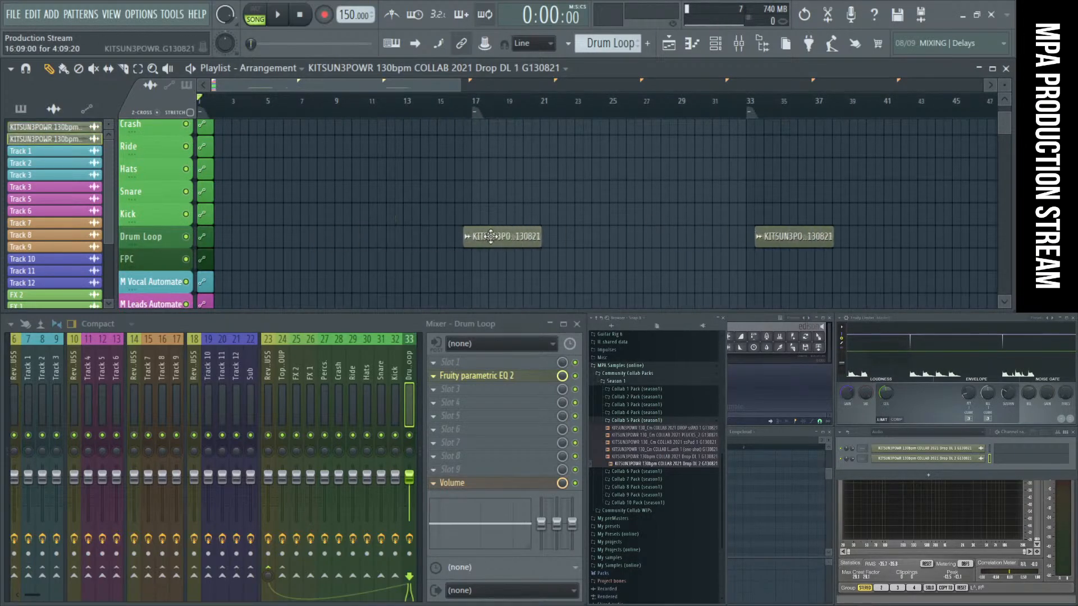
Step: Play the song briefly from bar 17 to hear the Drop DL 1 clip
click(477, 103)
key(space)
key(space)
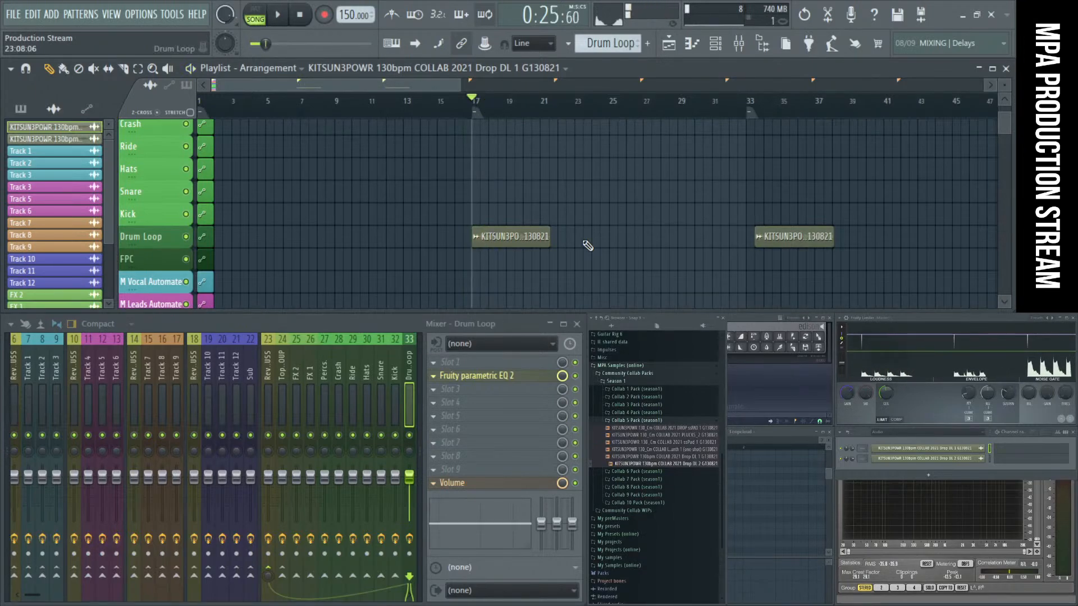
Step: Route both the Drop DL 1 and Drop DL 2 clips to mixer track 33 (Drum Loop) and start playback
double_click(516, 240)
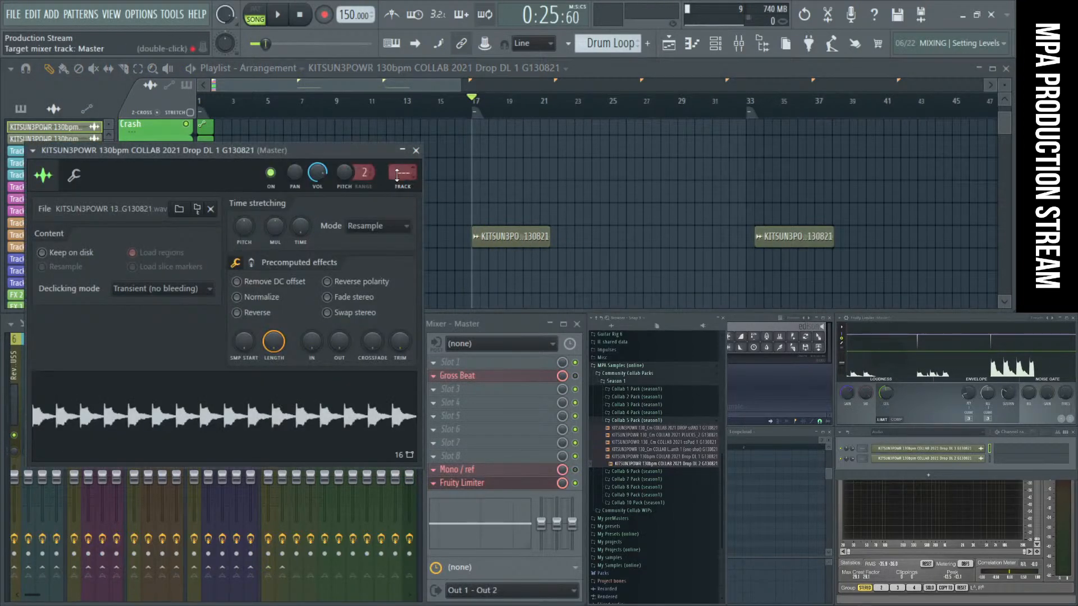
mouse_move(397, 174)
mouse_down()
mouse_move(396, 143)
mouse_move(400, 167)
mouse_up()
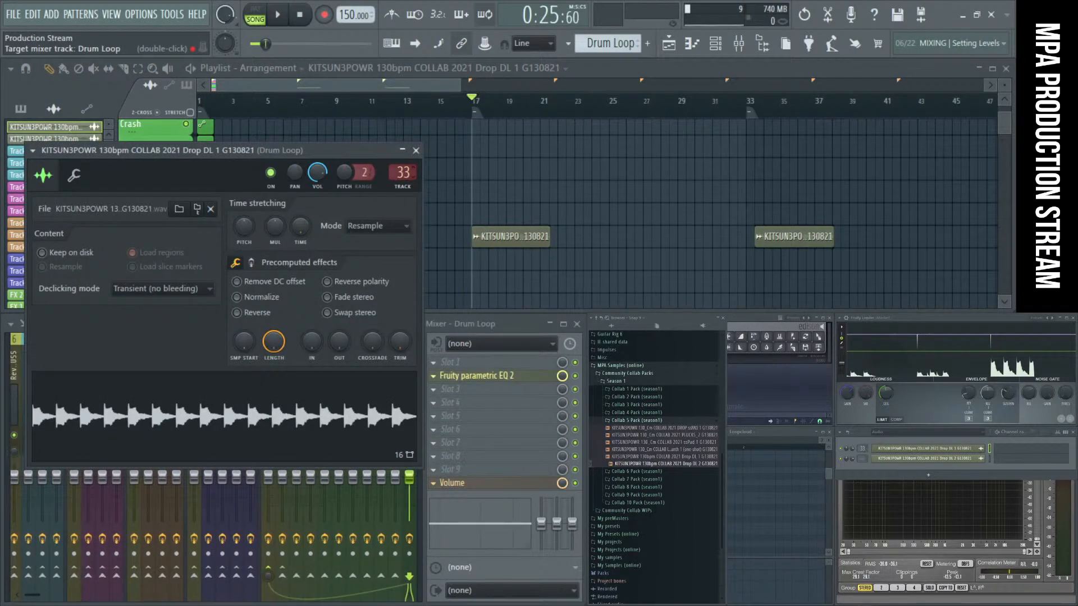
click(416, 151)
double_click(789, 238)
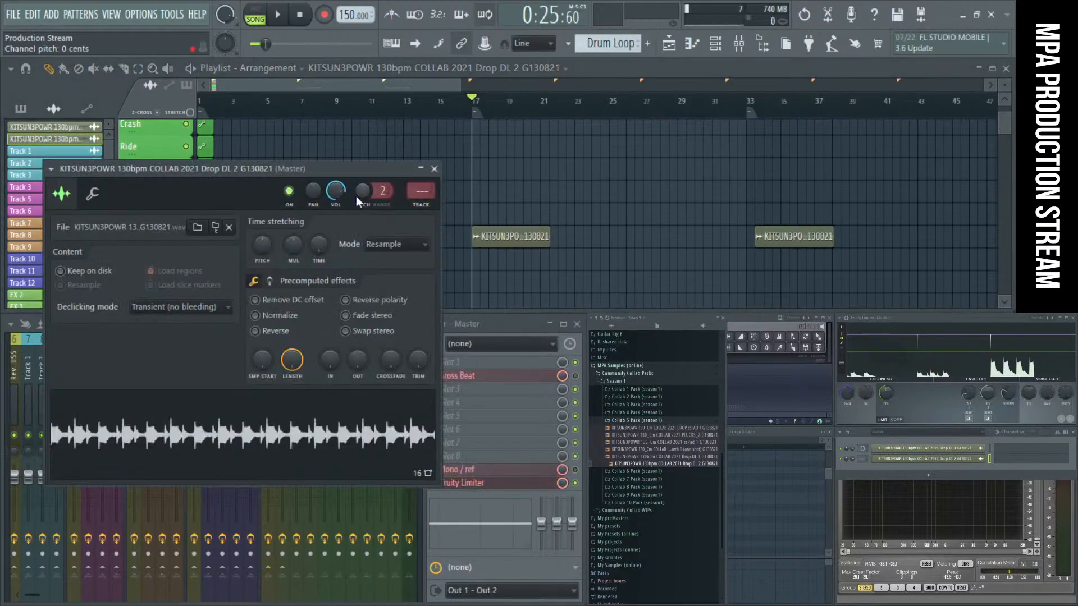
mouse_move(411, 193)
mouse_down()
mouse_move(410, 167)
mouse_move(419, 179)
mouse_up()
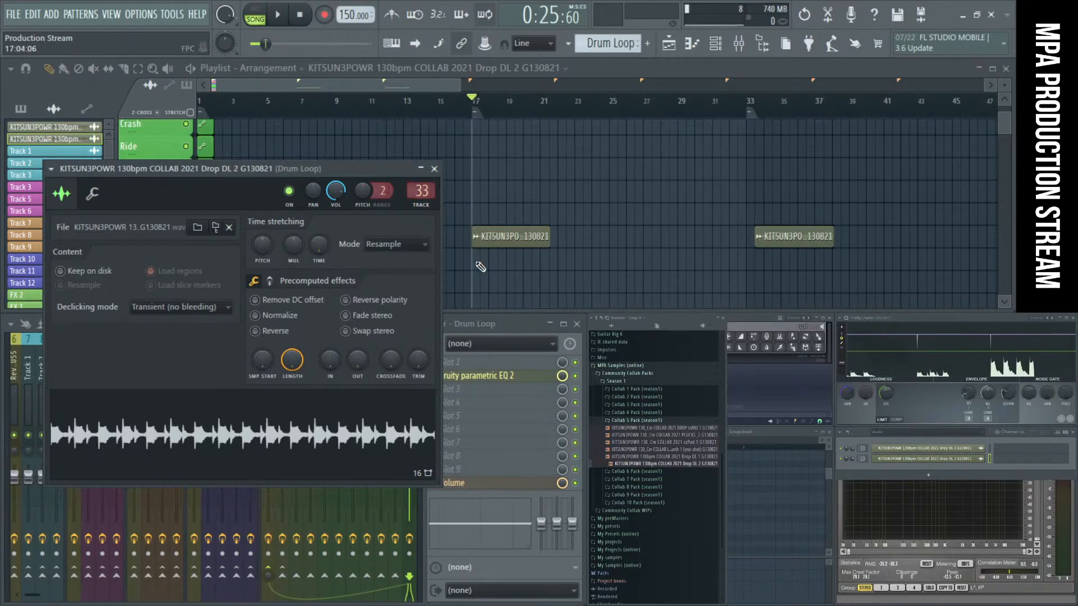
key(space)
click(434, 168)
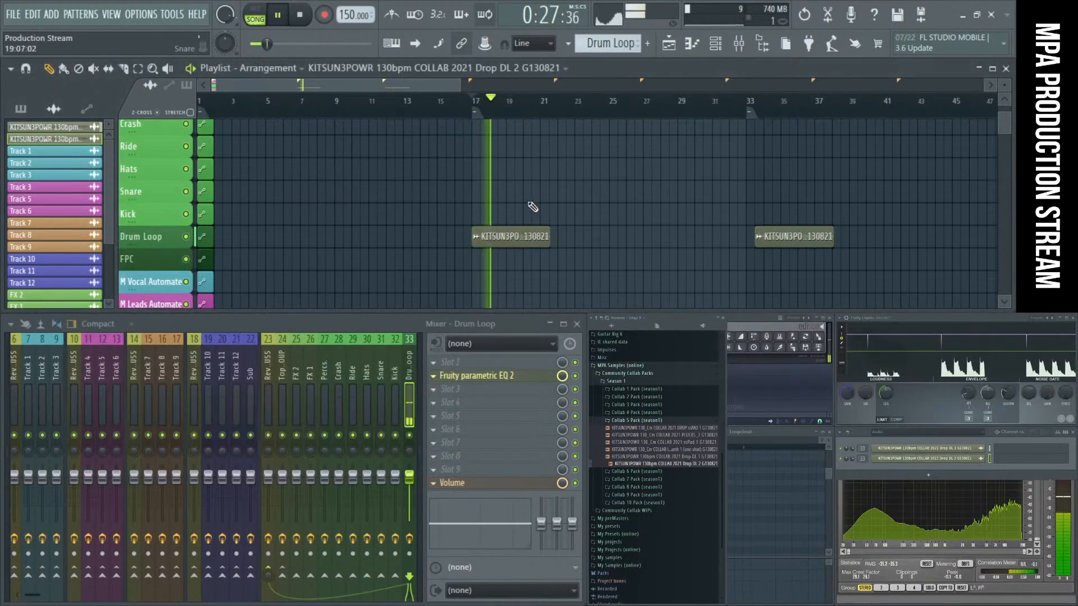
Step: Copy the Drop DL 1 clip to bar 25 on the Drum Loop track and set the project tempo to 130 BPM
drag(527, 236, 663, 231)
scroll(586, 255, up, 6)
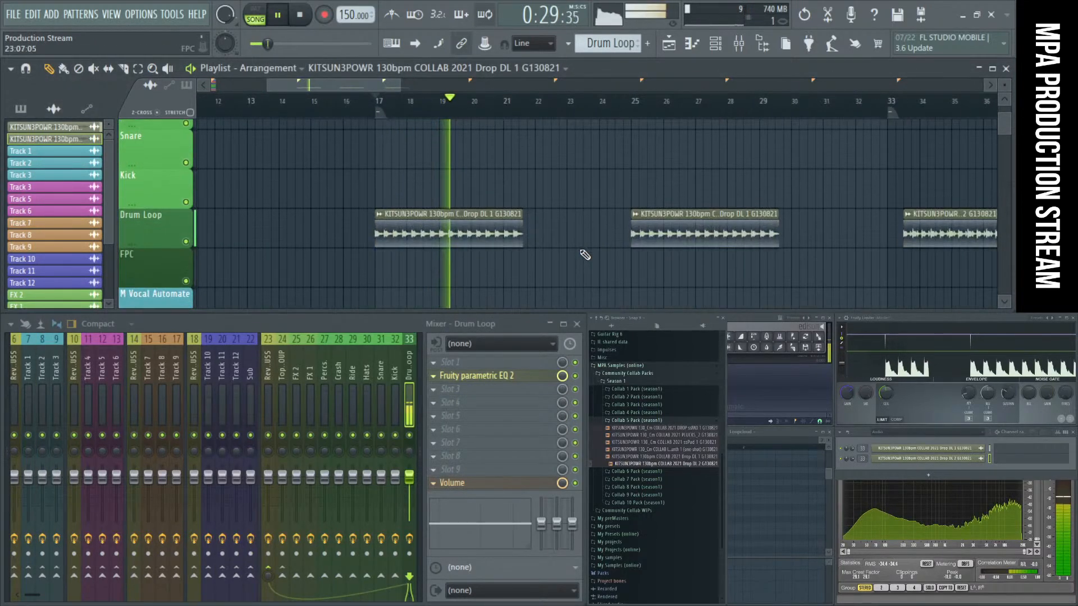
key(space)
drag(348, 12, 348, 2)
key(space)
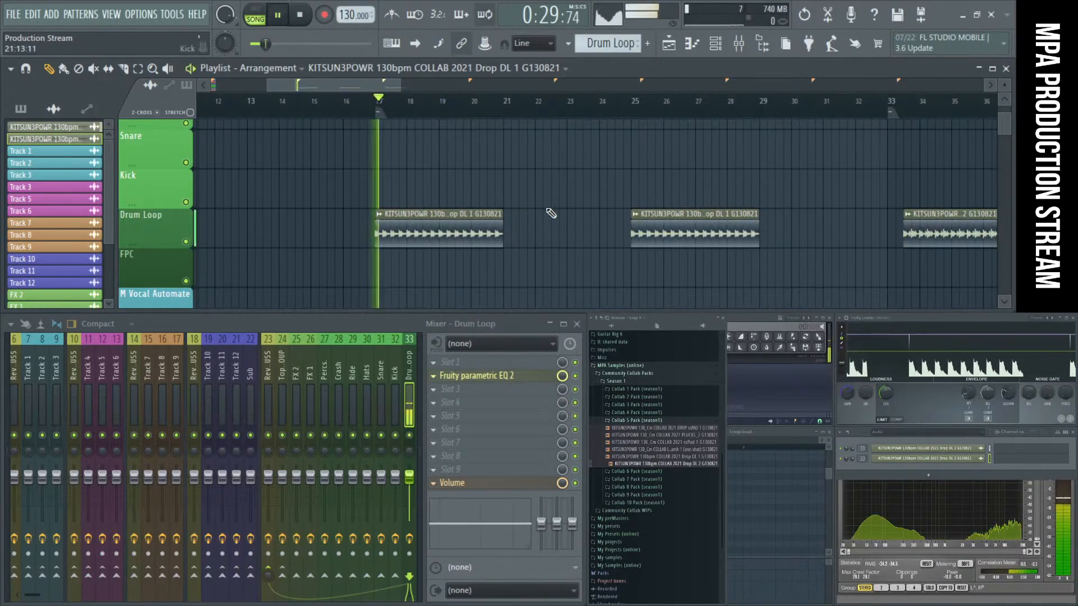
Step: Move the second Drop DL 1 clip to bar 21, directly behind the first, and shift the Drop DL 2 clip to about bar 26
drag(711, 235, 470, 215)
scroll(584, 239, down, 3)
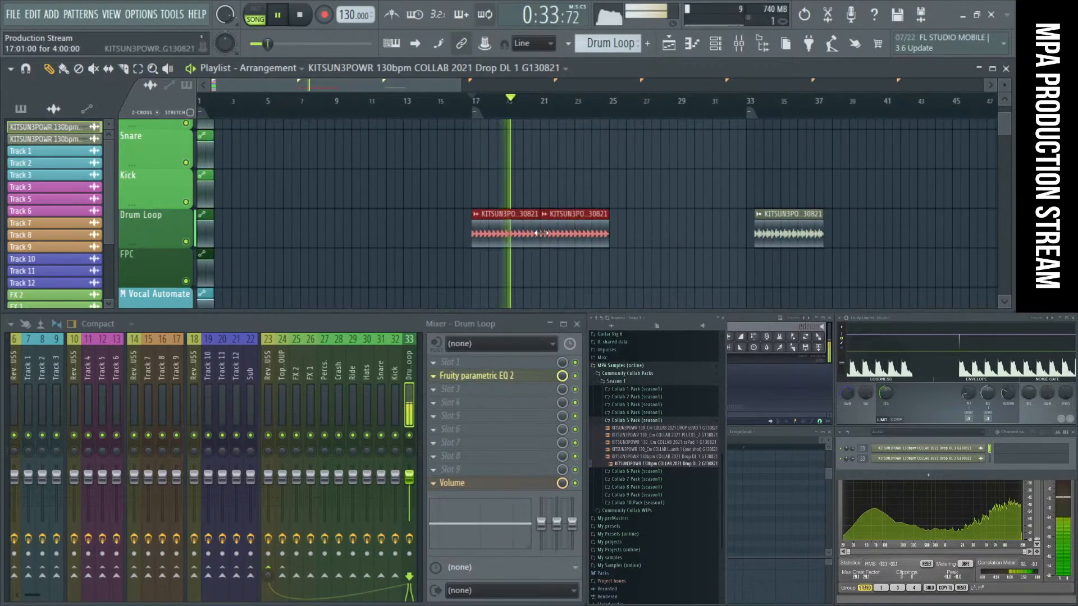
click(664, 230)
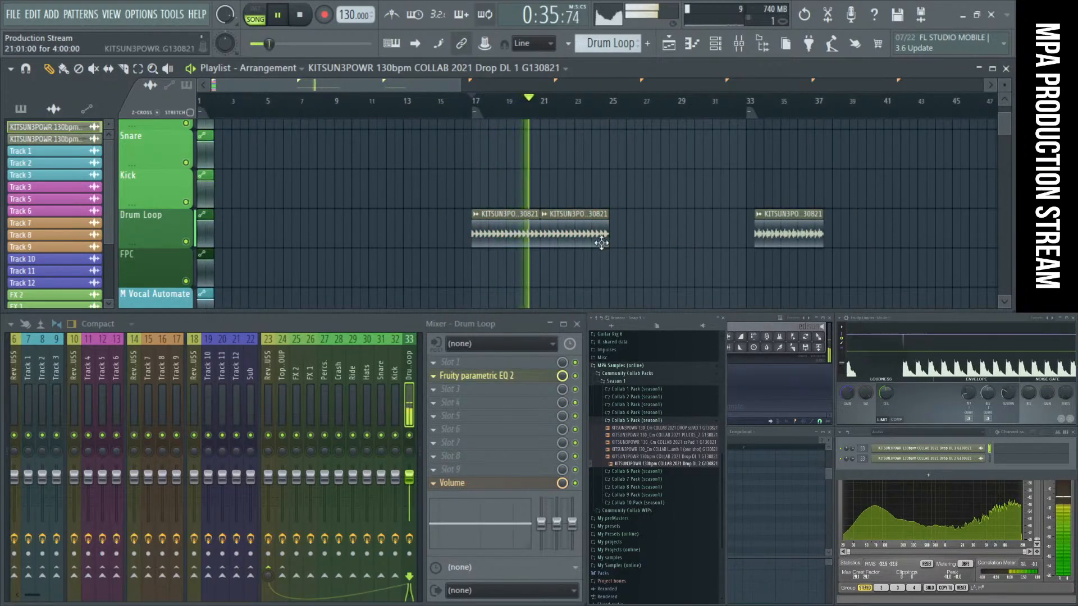
drag(790, 241, 669, 240)
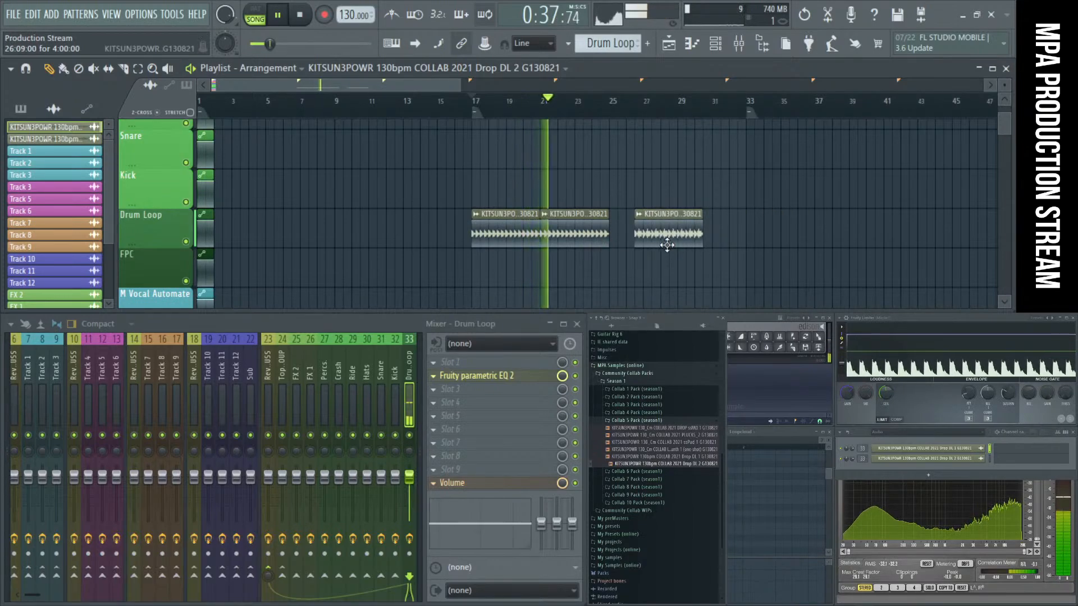
Step: Play repeatedly across the join between the two Drop DL 1 clips at bar 21 and examine the waveform there
scroll(568, 246, up, 5)
scroll(596, 233, up, 3)
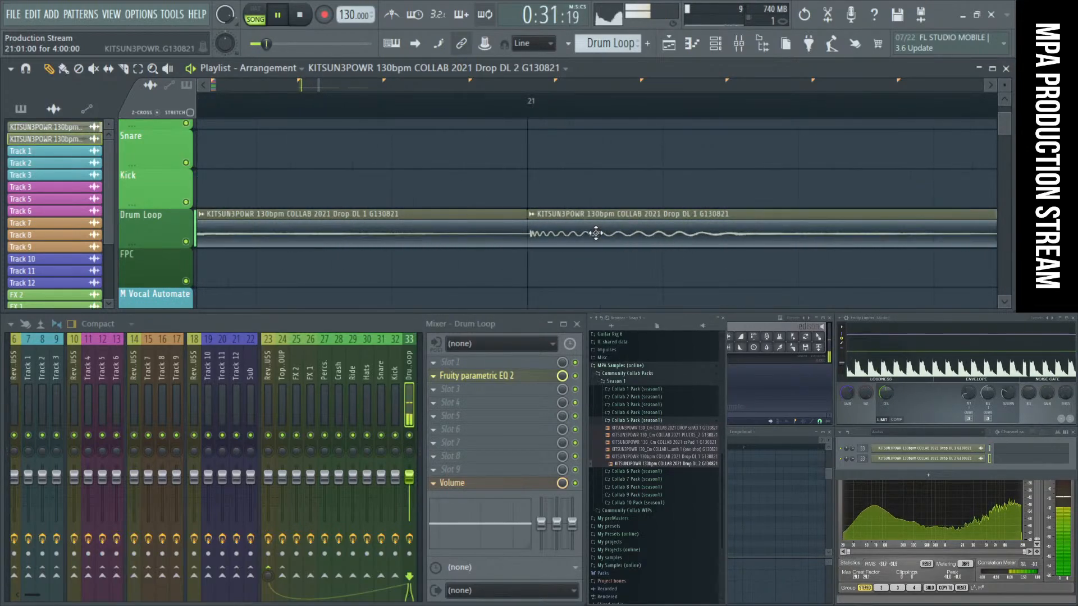
click(572, 241)
key(space)
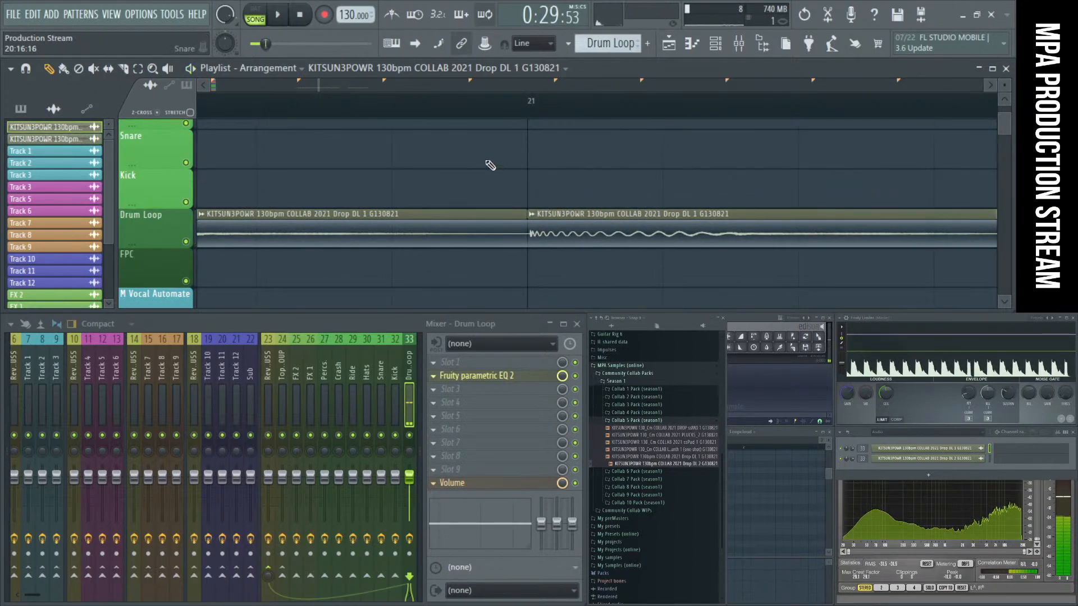
key(space)
scroll(469, 171, down, 4)
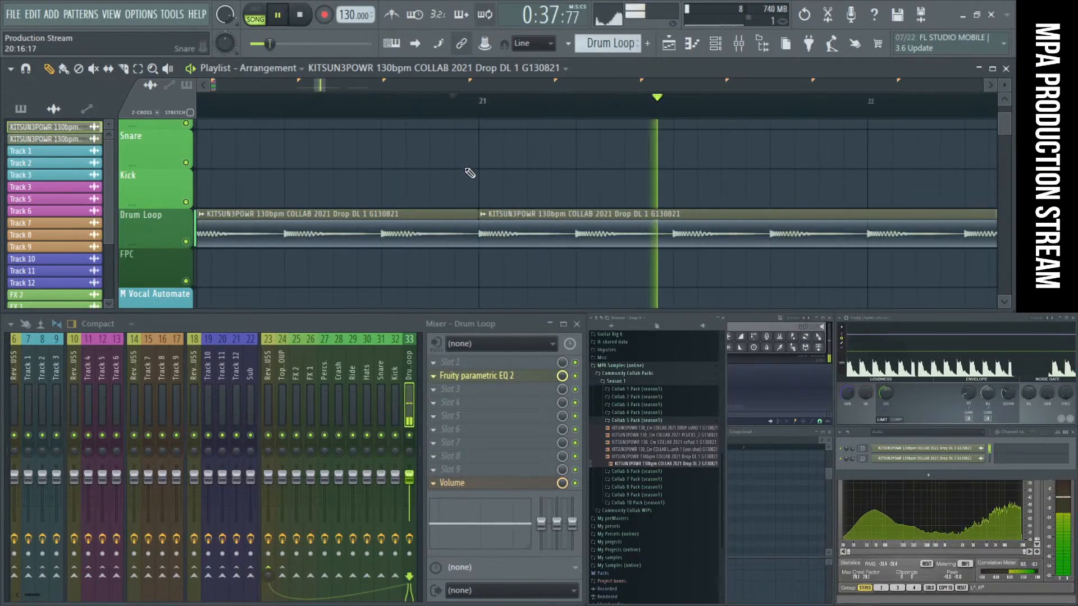
key(space)
click(348, 116)
key(space)
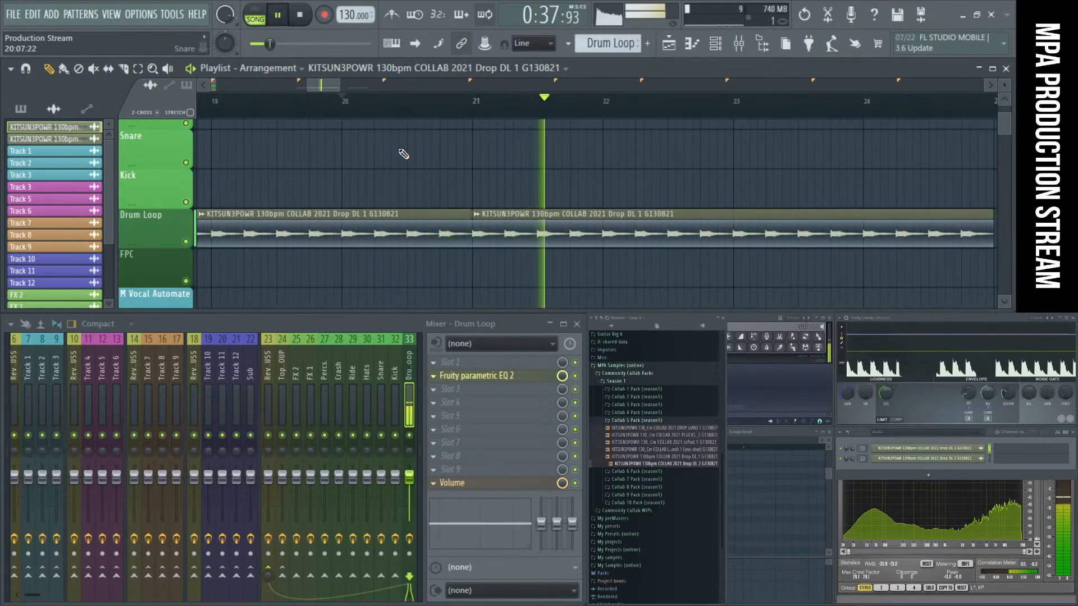
key(space)
key(space)
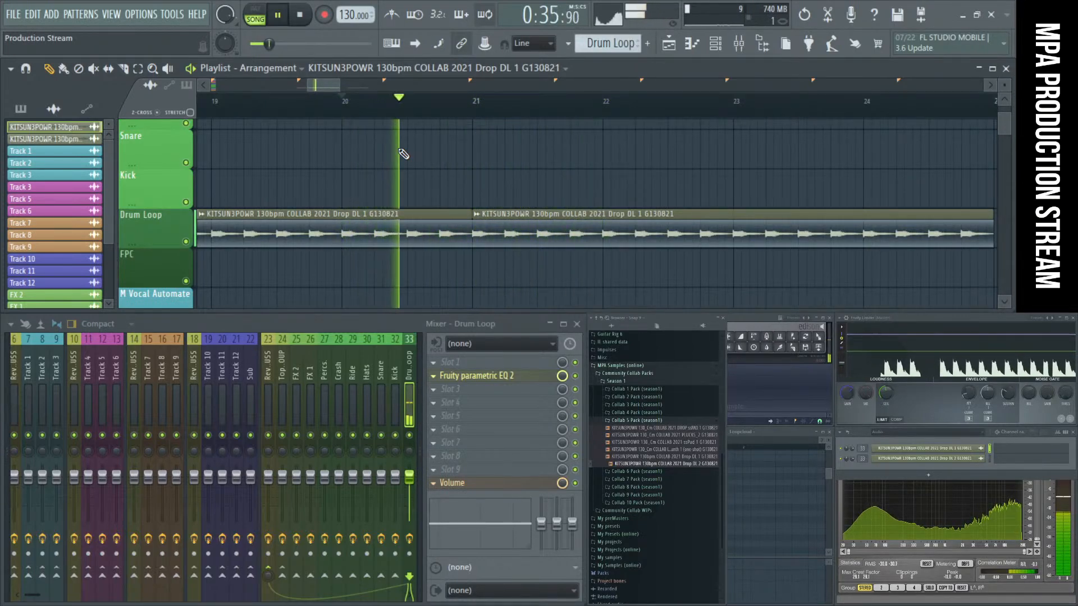
key(space)
scroll(483, 222, down, 5)
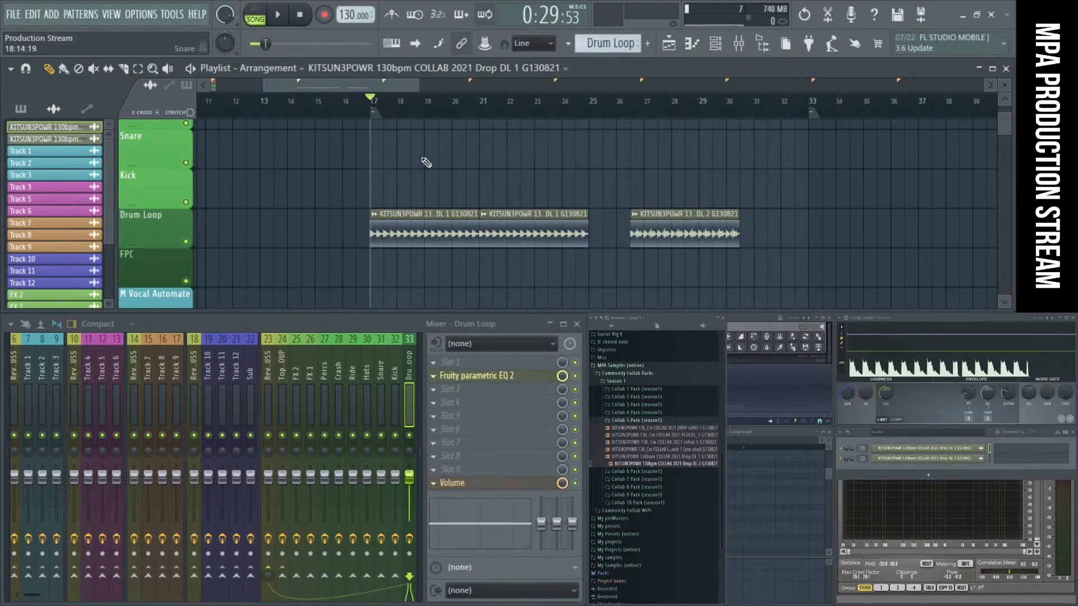
Step: Play the drum loop from bar 17 and examine the waveform at the start of the first Drop DL 1 clip
key(space)
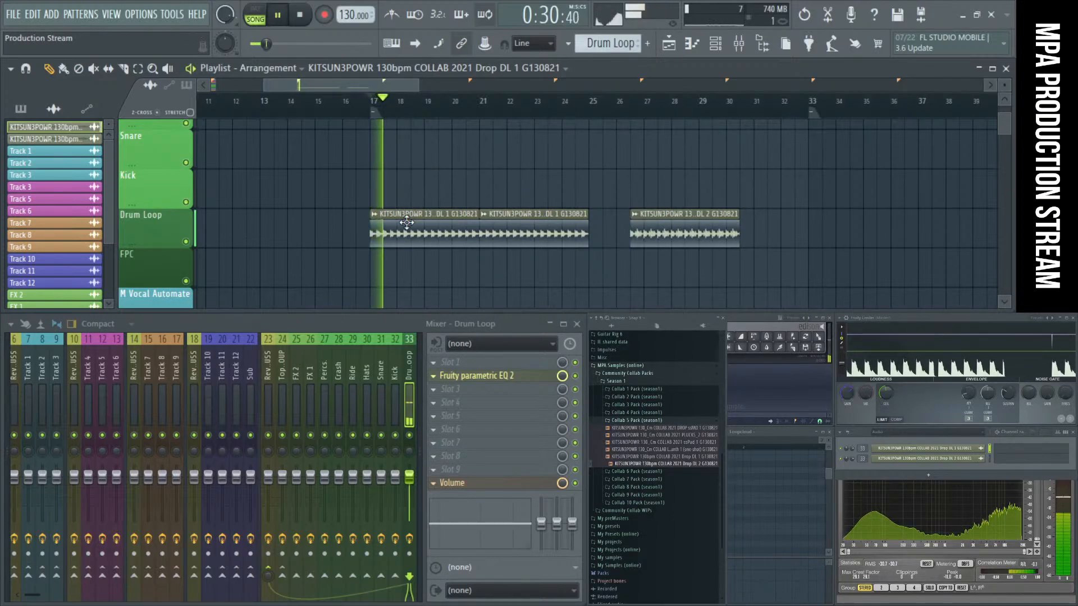
scroll(387, 257, up, 3)
scroll(387, 257, up, 2)
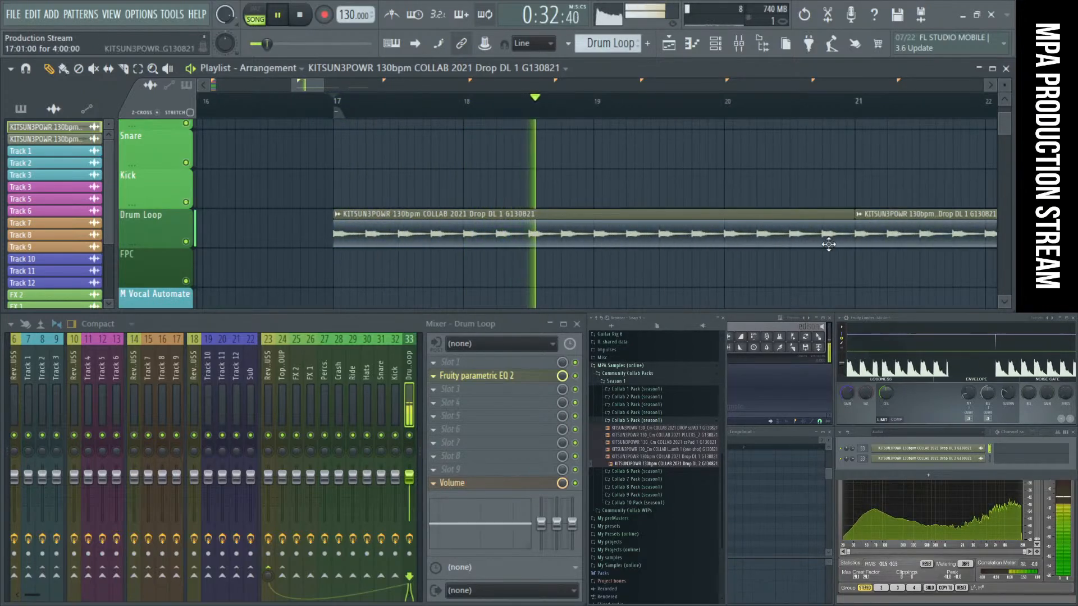
key(space)
key(space)
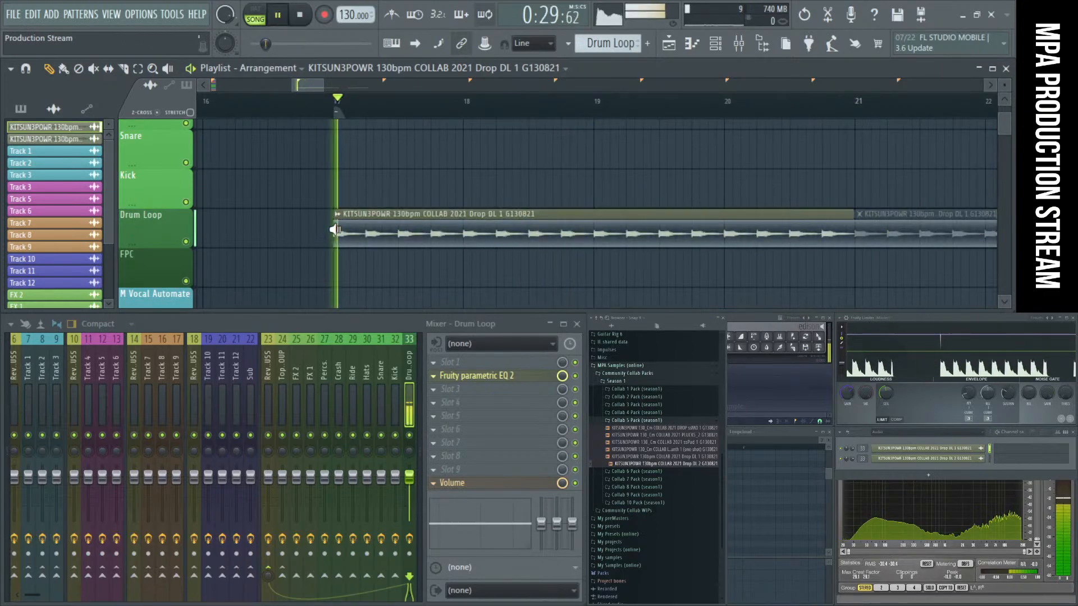
key(space)
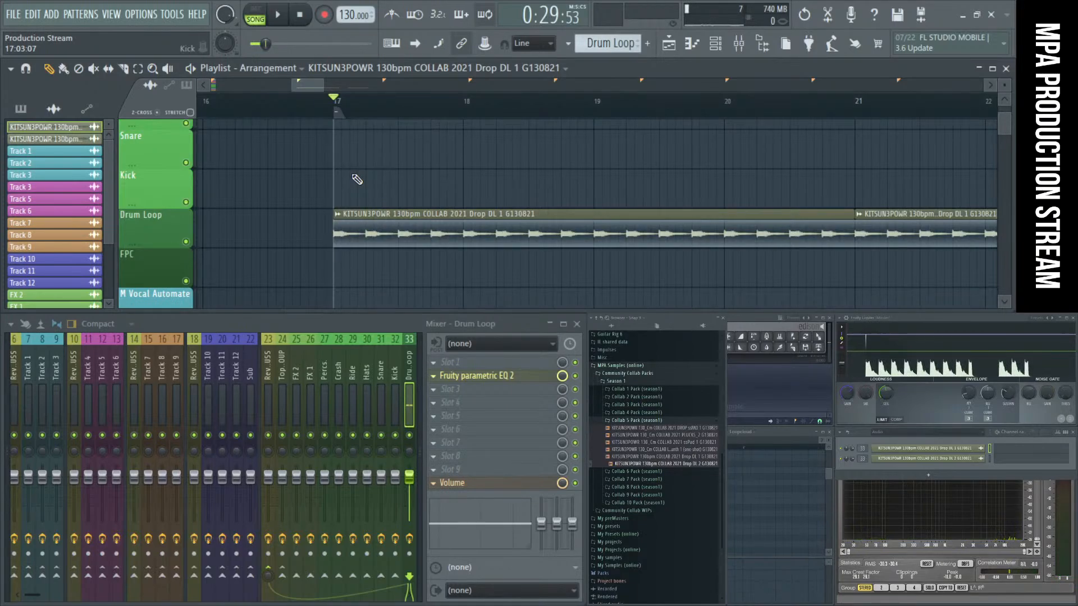
key(space)
scroll(320, 262, up, 4)
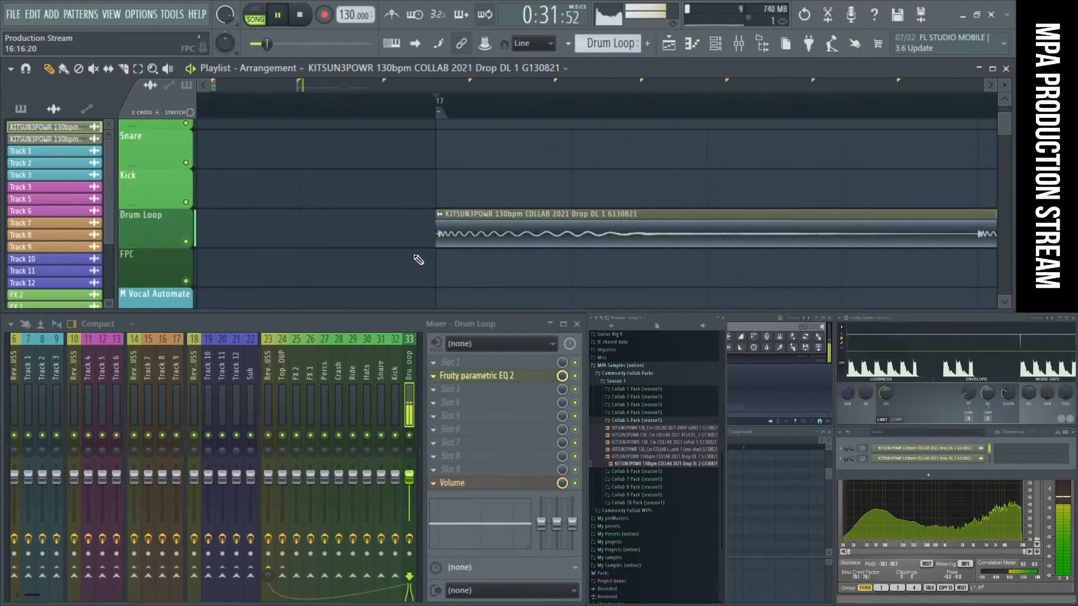
scroll(418, 259, down, 6)
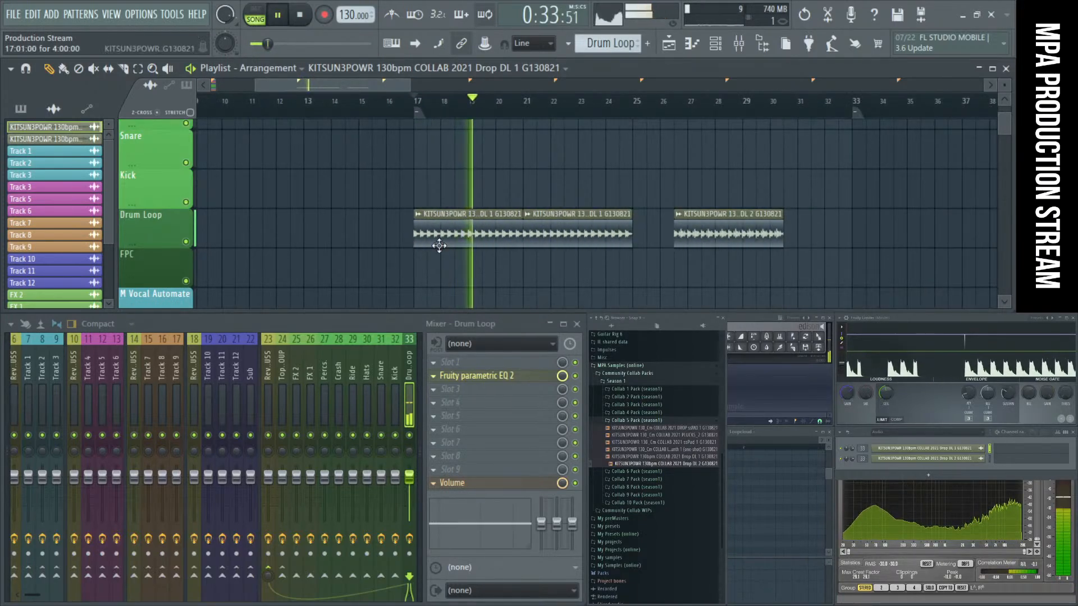
Step: Move the Drop DL 2 clip to bar 33 and duplicate the two Drop DL 1 clips to bar 25, then stop playback
scroll(702, 246, up, 1)
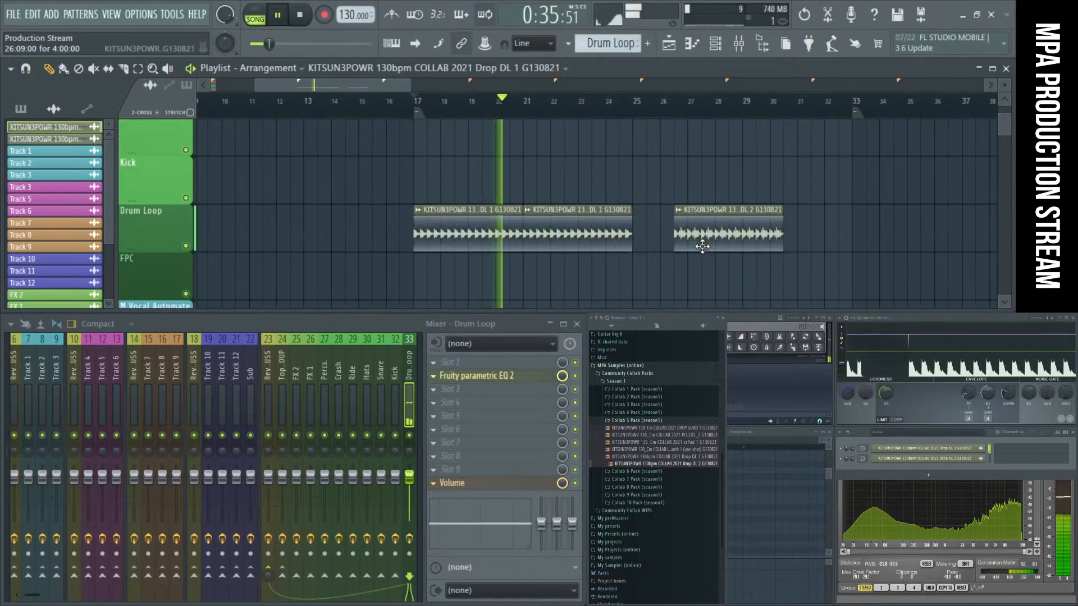
scroll(702, 246, up, 3)
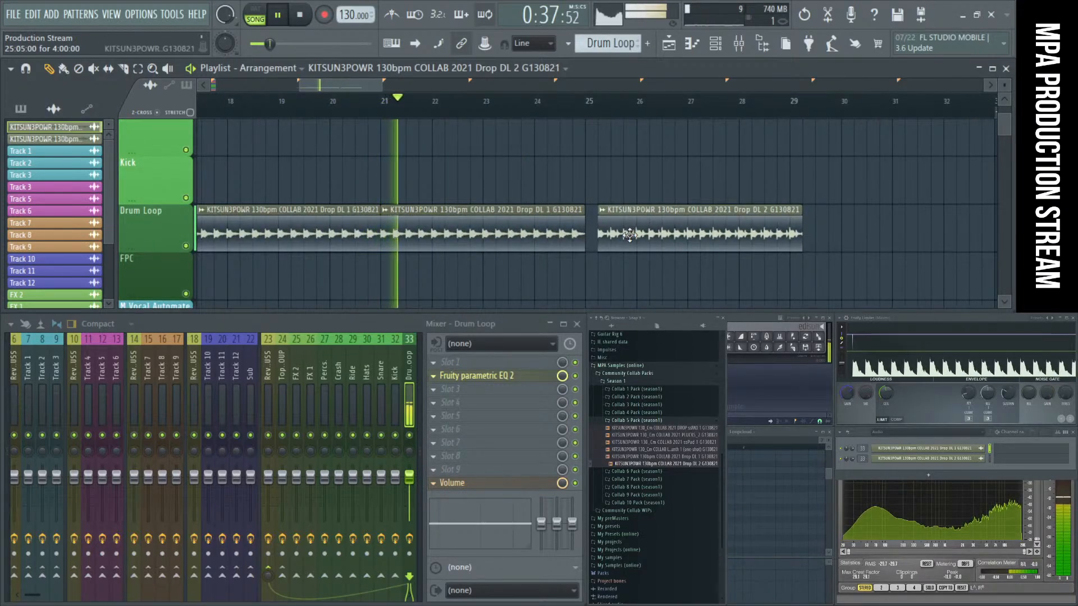
scroll(655, 239, down, 4)
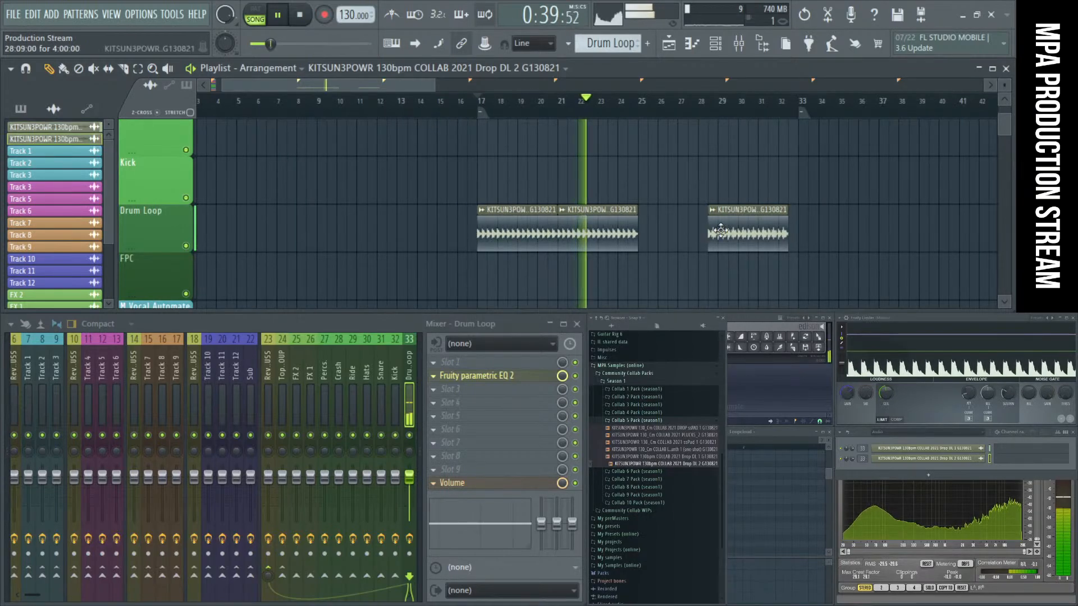
drag(721, 230, 813, 247)
mouse_move(680, 246)
mouse_down()
mouse_move(533, 222)
mouse_move(713, 236)
mouse_move(666, 246)
mouse_up()
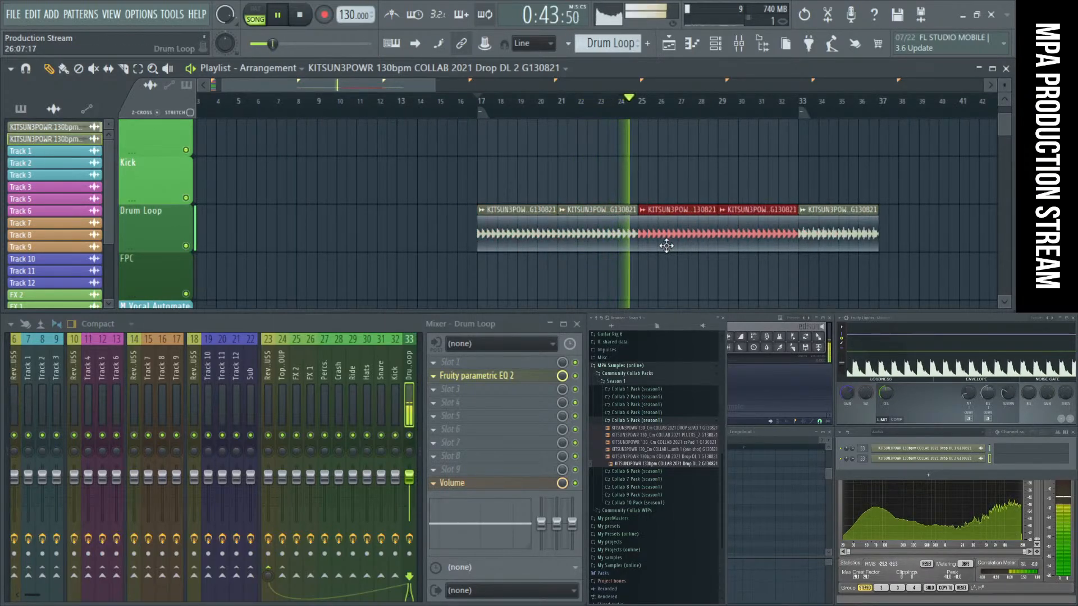
click(703, 175)
key(space)
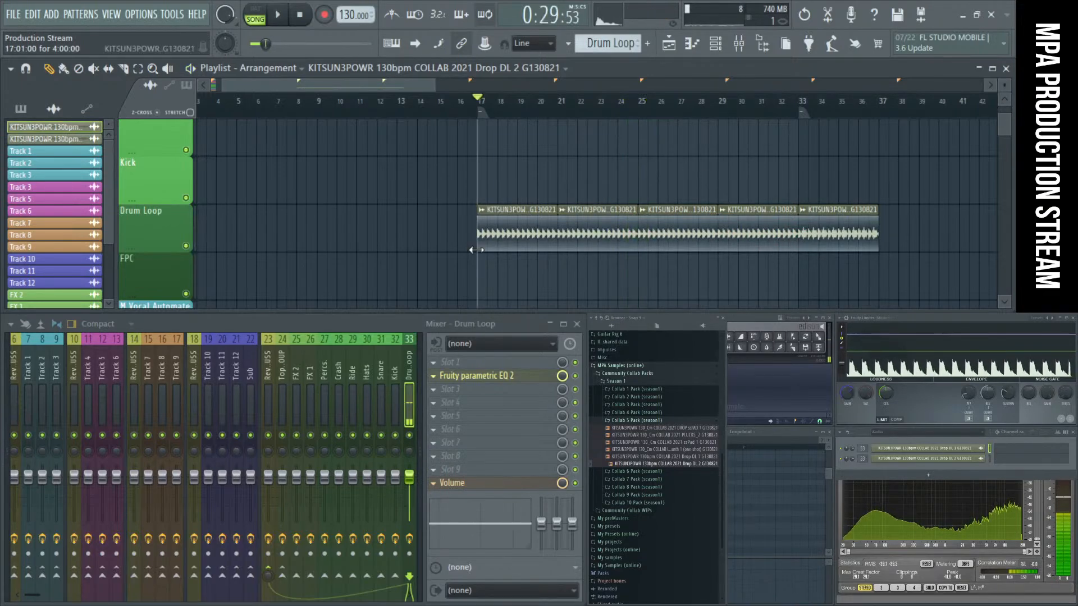
Step: Slice the first Drop DL 1 clip into beats, replace its first beat with the second-beat slice, and extend the remainder back to beat 2
scroll(477, 258, up, 5)
scroll(549, 247, up, 4)
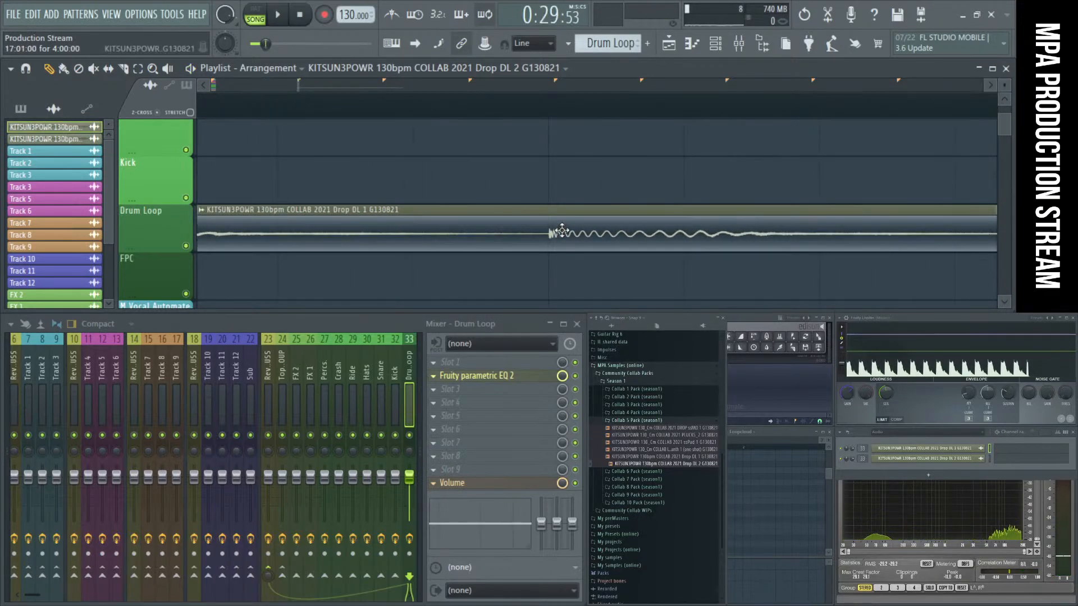
scroll(557, 269, down, 3)
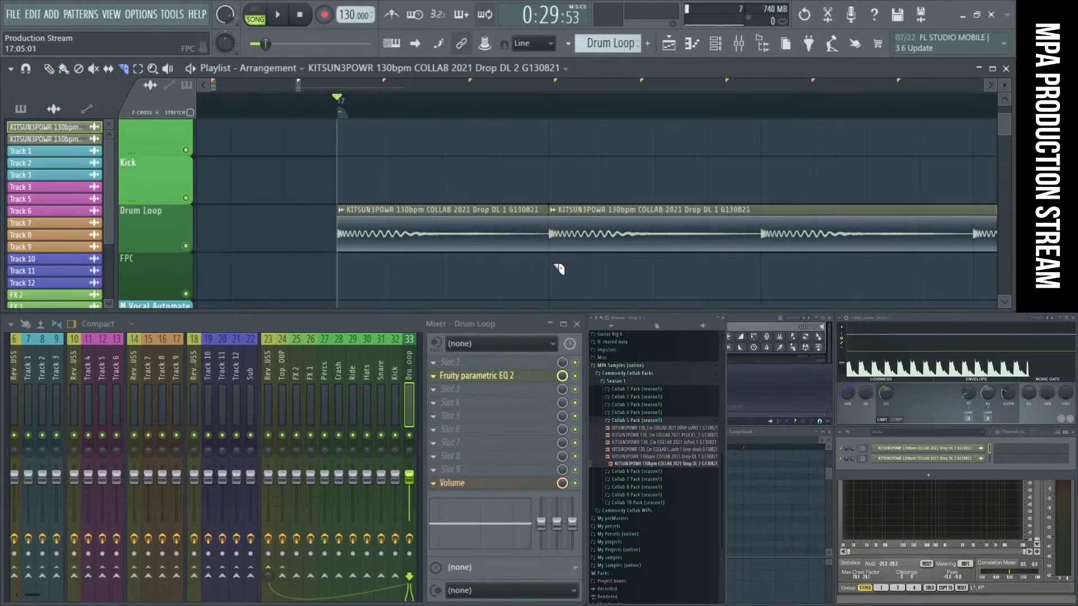
right_click(506, 213)
drag(646, 237, 434, 238)
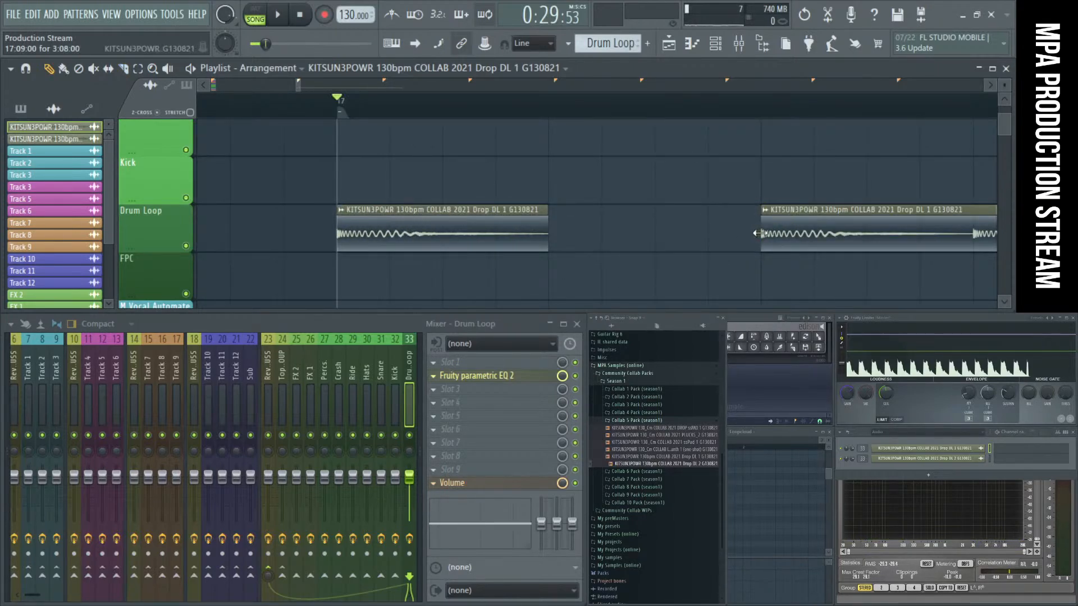
drag(759, 234, 549, 244)
Step: Replace the unedited Drop DL 1 clips from bar 21 to bar 33 with one copy of the edited loop placed at bar 21
key(space)
scroll(549, 244, down, 3)
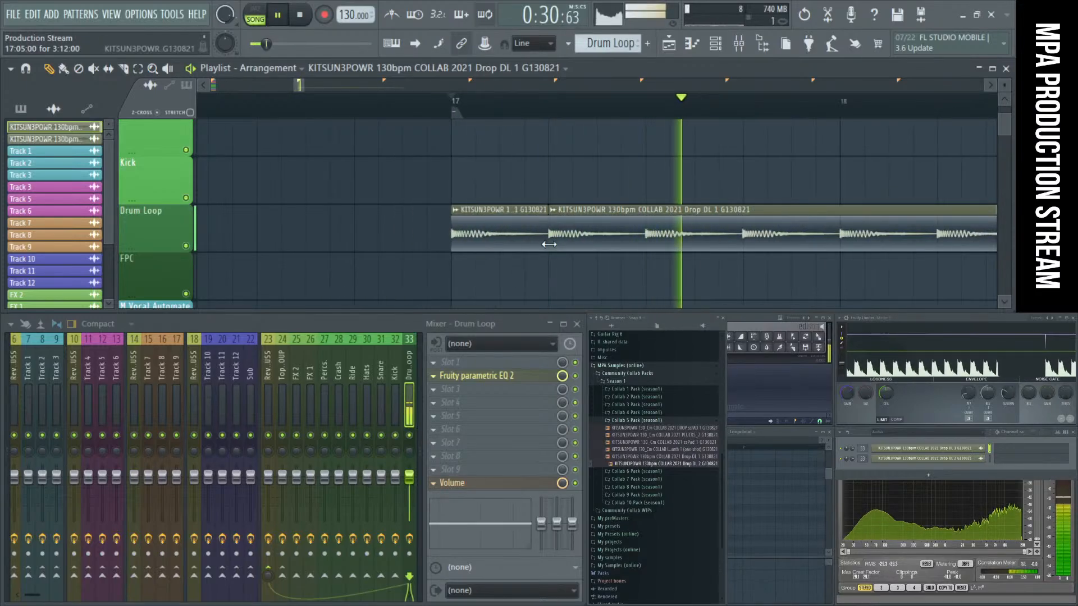
scroll(549, 245, down, 6)
right_click(633, 225)
key(ctrl+z)
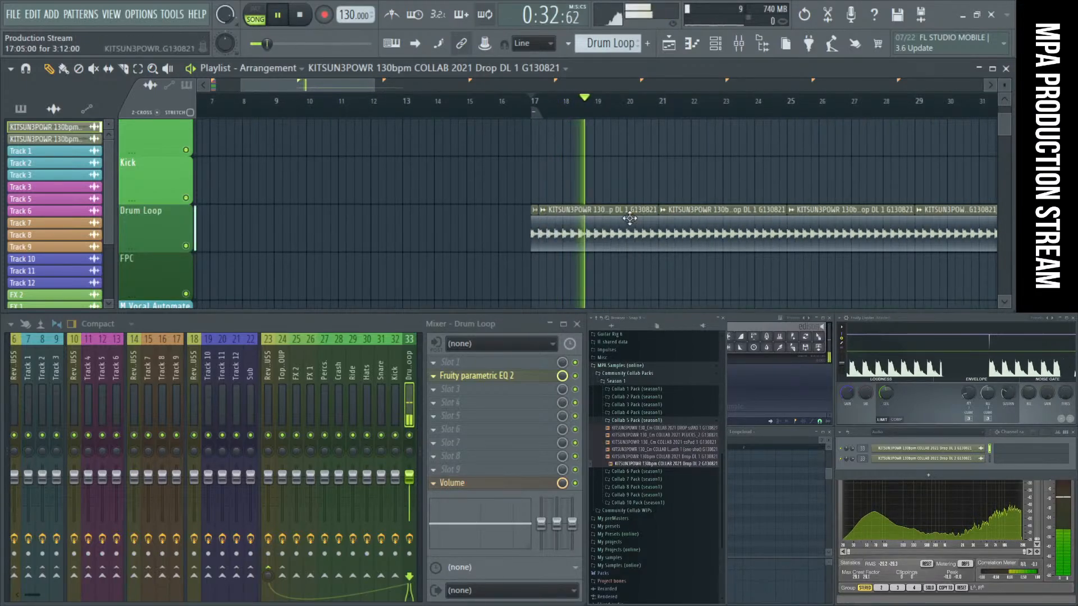
right_click(729, 241)
right_click(808, 242)
drag(677, 247, 516, 229)
drag(609, 226, 727, 231)
scroll(724, 231, down, 3)
right_click(714, 231)
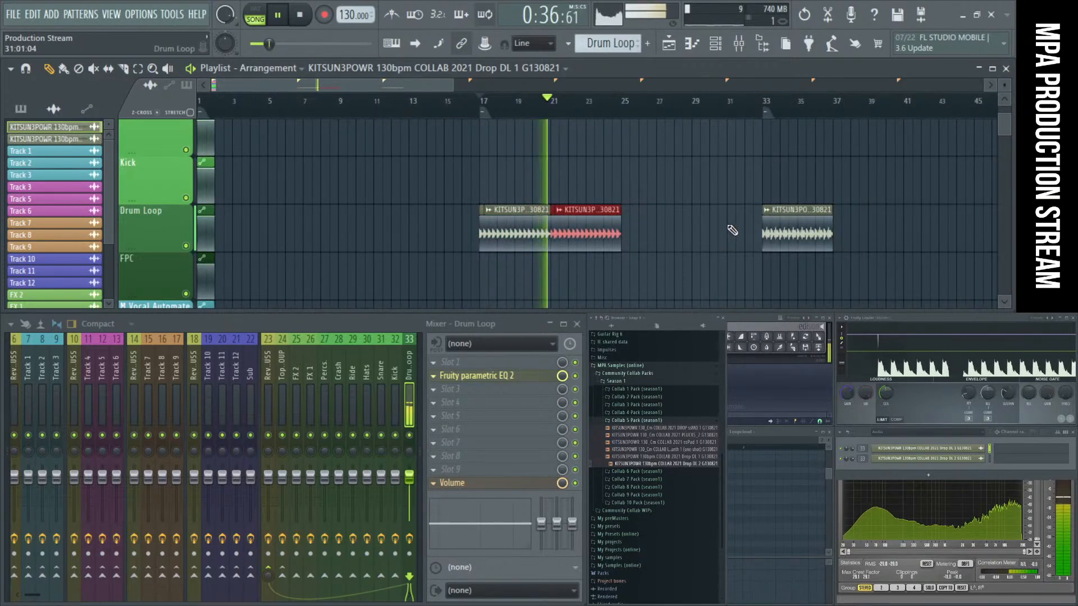
Step: Select all edited Drop DL 1 clips from bar 17 to bar 25 and duplicate them to fill up to bar 33
drag(658, 229, 477, 249)
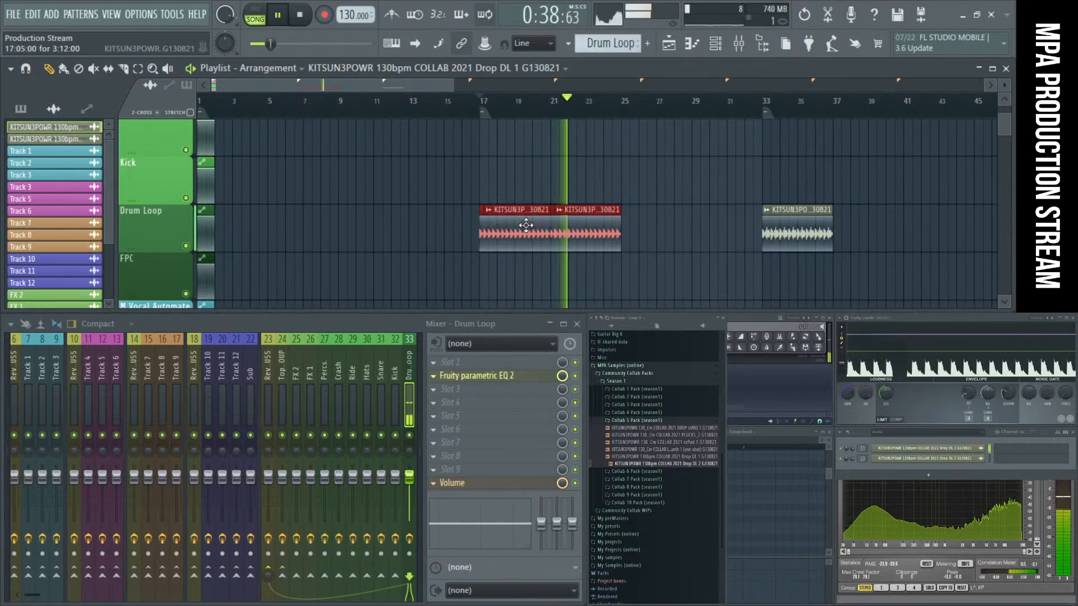
key(ctrl+b)
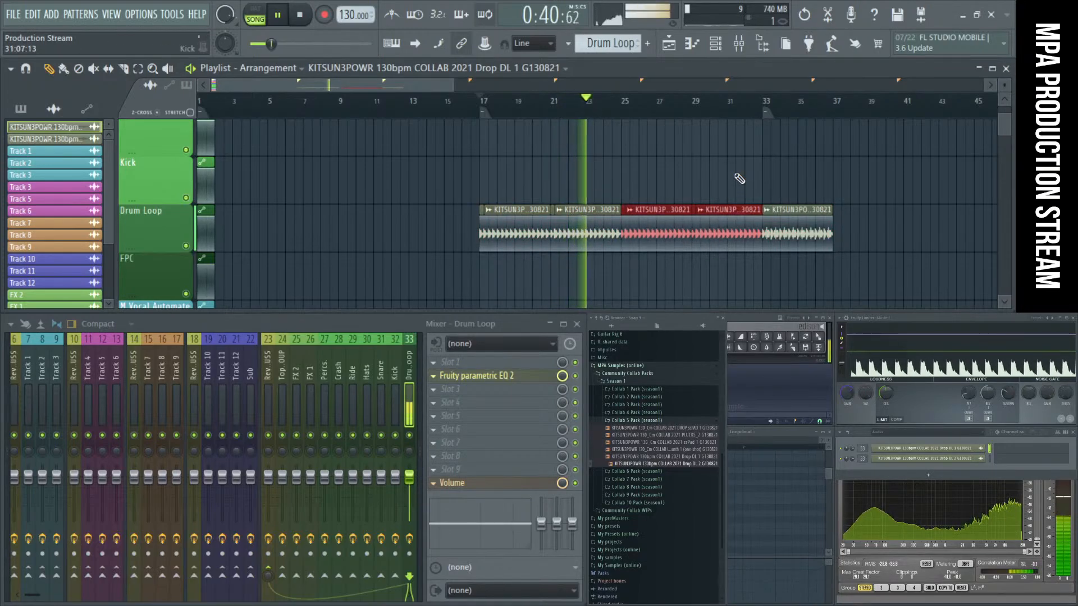
ctrl+click(765, 180)
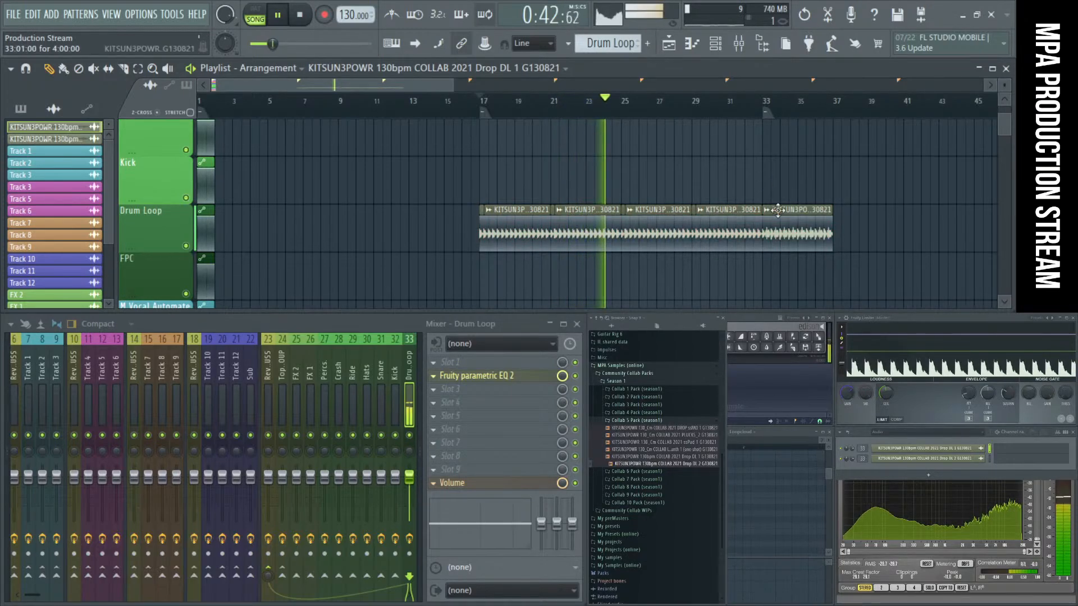
Step: Duplicate the Drop DL 2 clip until it fills the Drum Loop track from bar 33 to bar 49
scroll(755, 223, down, 1)
mouse_move(721, 226)
mouse_down()
mouse_move(792, 243)
mouse_move(720, 230)
mouse_up()
drag(716, 230, 830, 229)
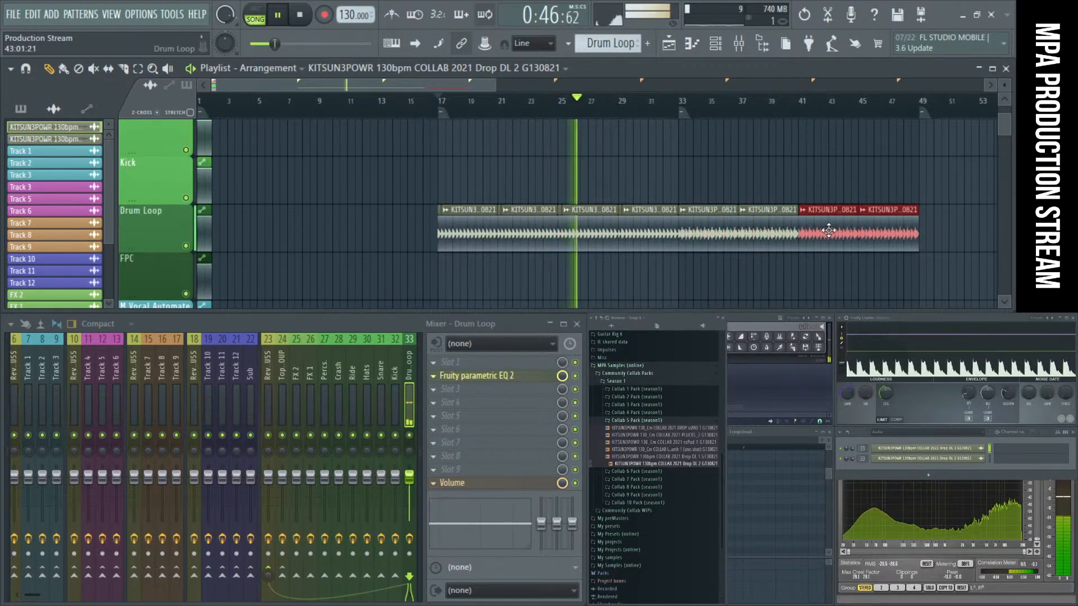
right_click(792, 168)
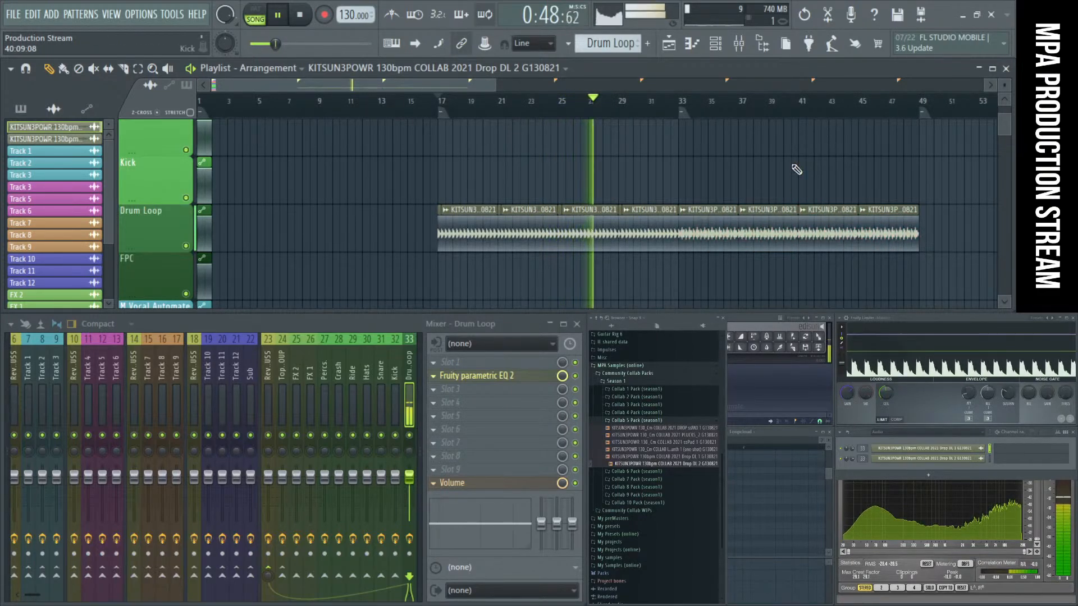
Step: Colour the Drop DL 1 clips from bar 17 to bar 33 on the Drum Loop track green
click(458, 208)
click(475, 299)
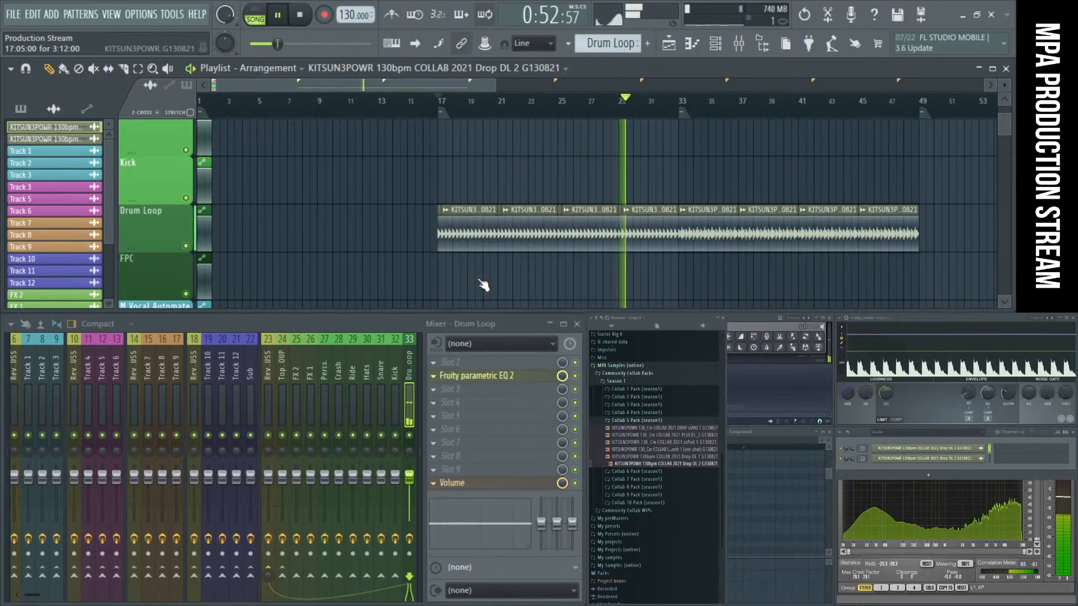
click(533, 283)
drag(575, 241, 361, 217)
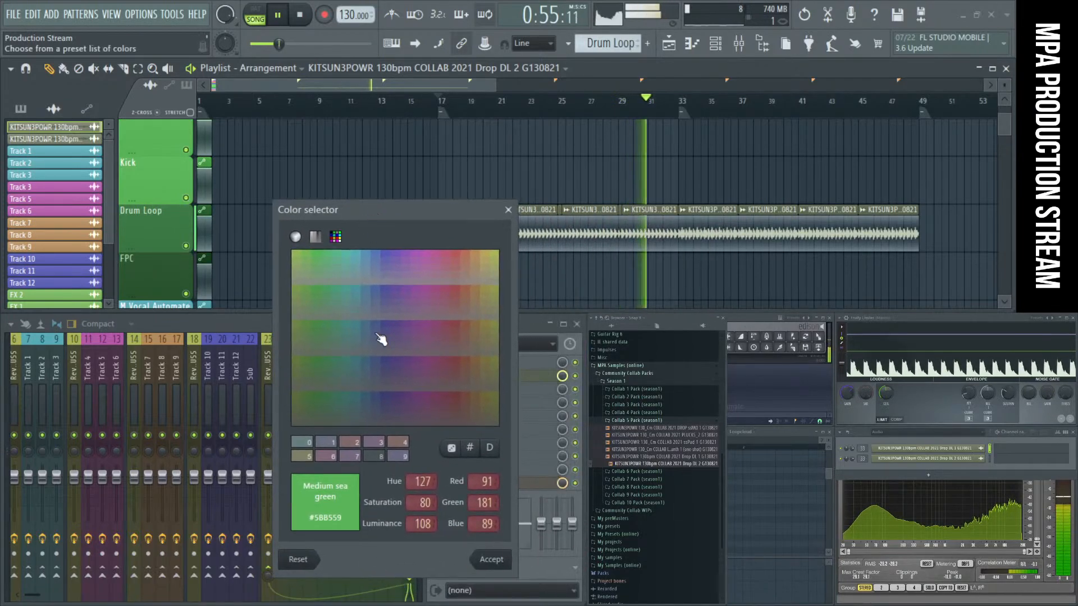
click(316, 252)
key(Return)
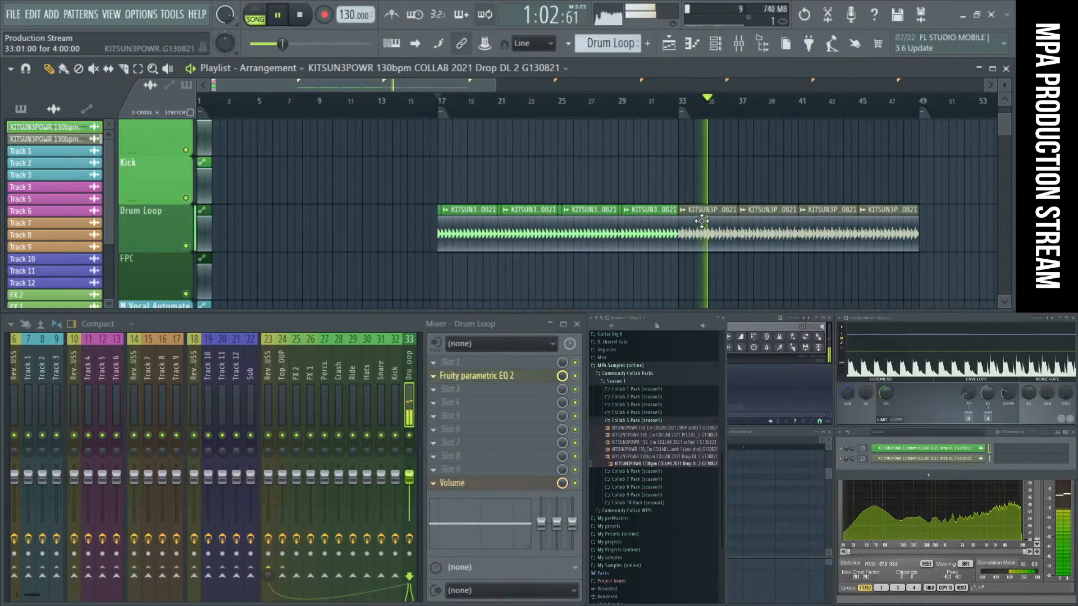
Step: Apply the same green to the Drop DL 2 clips from bar 33 to bar 49
click(683, 210)
click(699, 273)
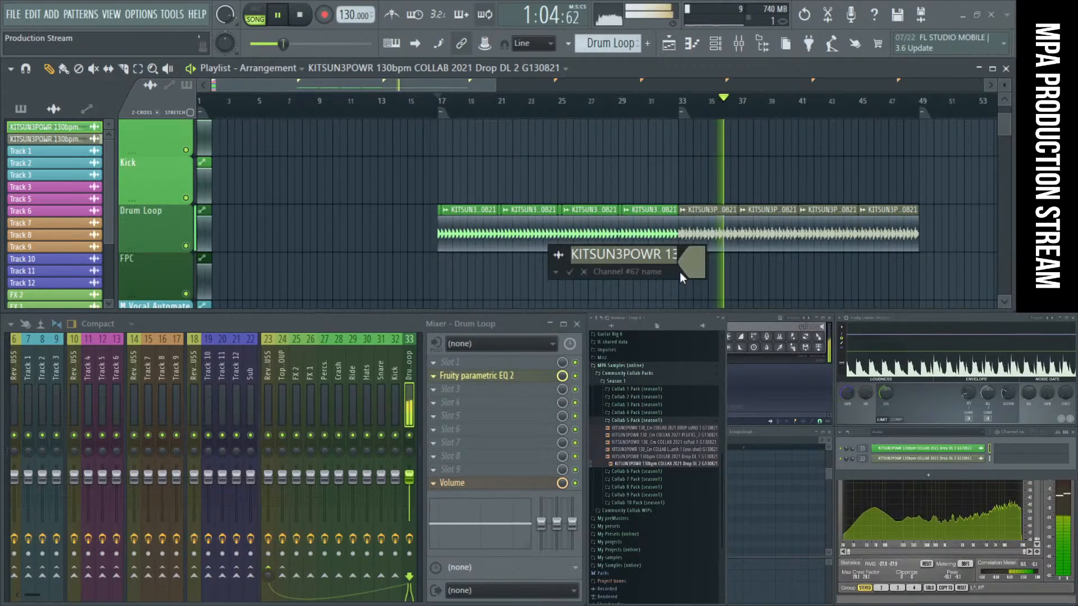
click(700, 267)
click(756, 281)
key(Return)
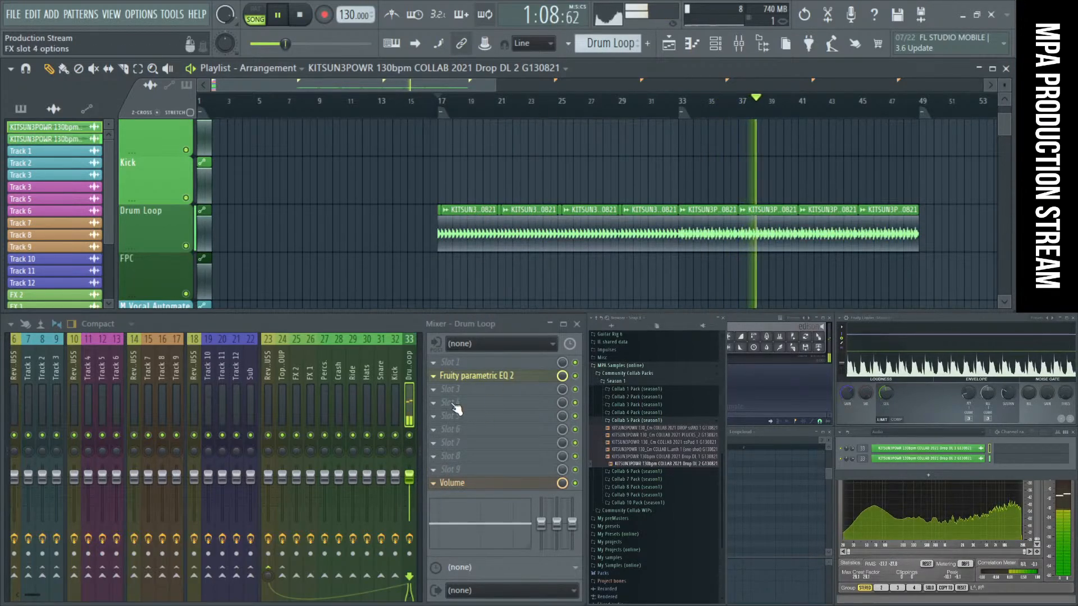
Step: Cut a shallow treble dip with band 6 in the Drum Loop's Fruity parametric EQ 2 and stop playback
click(476, 383)
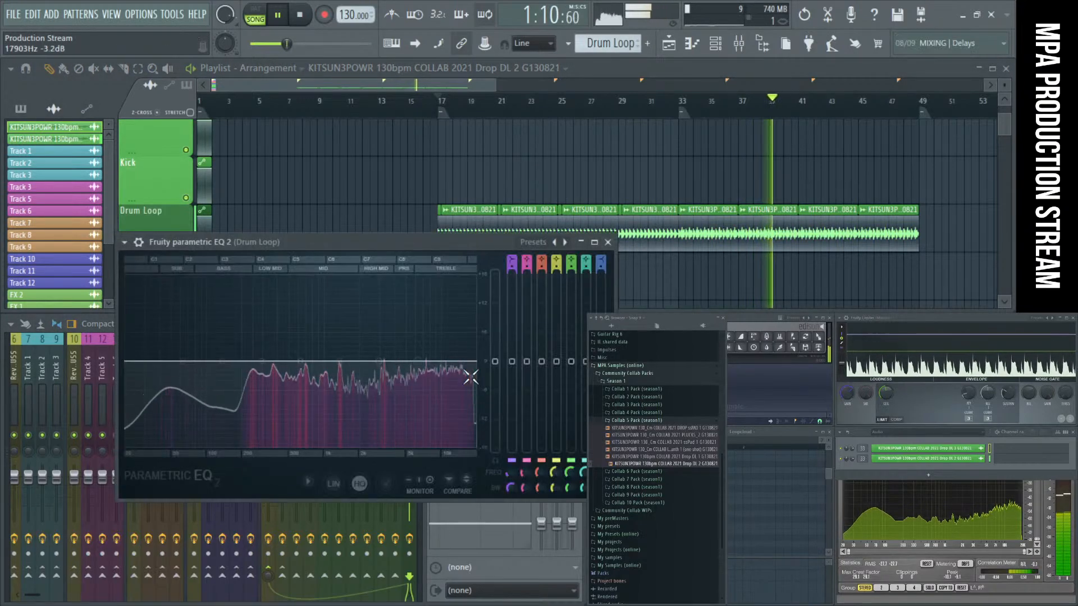
drag(421, 361, 463, 378)
right_click(405, 339)
click(424, 358)
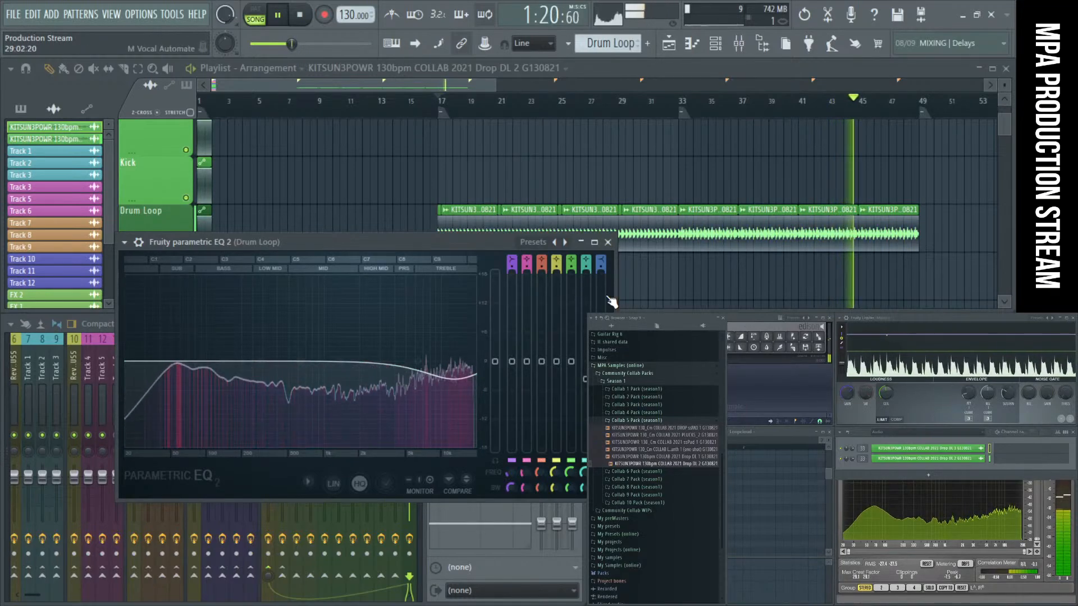
click(300, 17)
key(space)
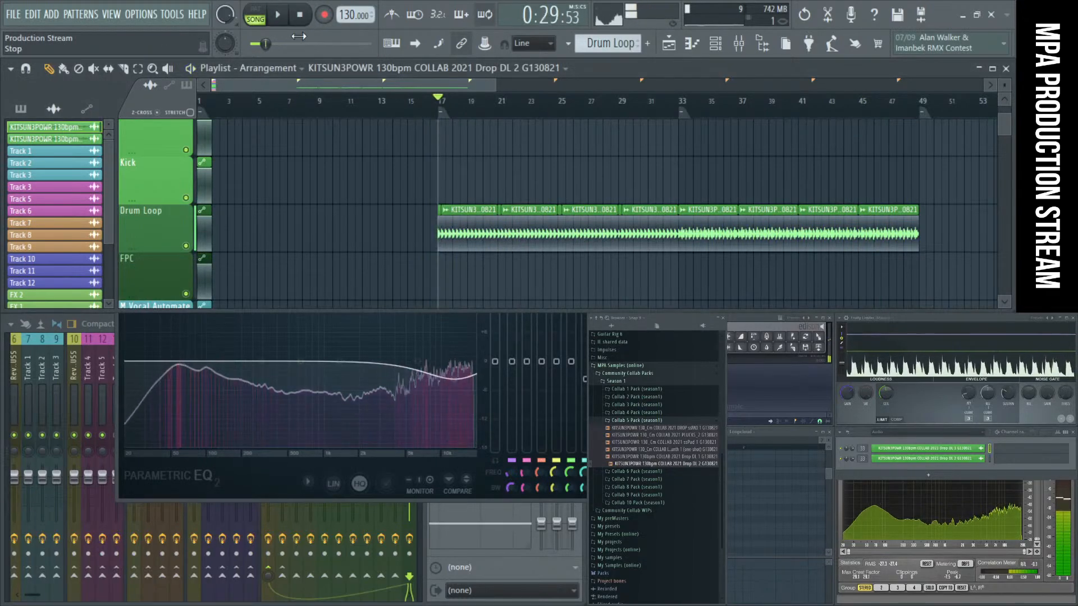
Step: Read the recent messages in the stream chat window and move it aside
drag(186, 209, 172, 193)
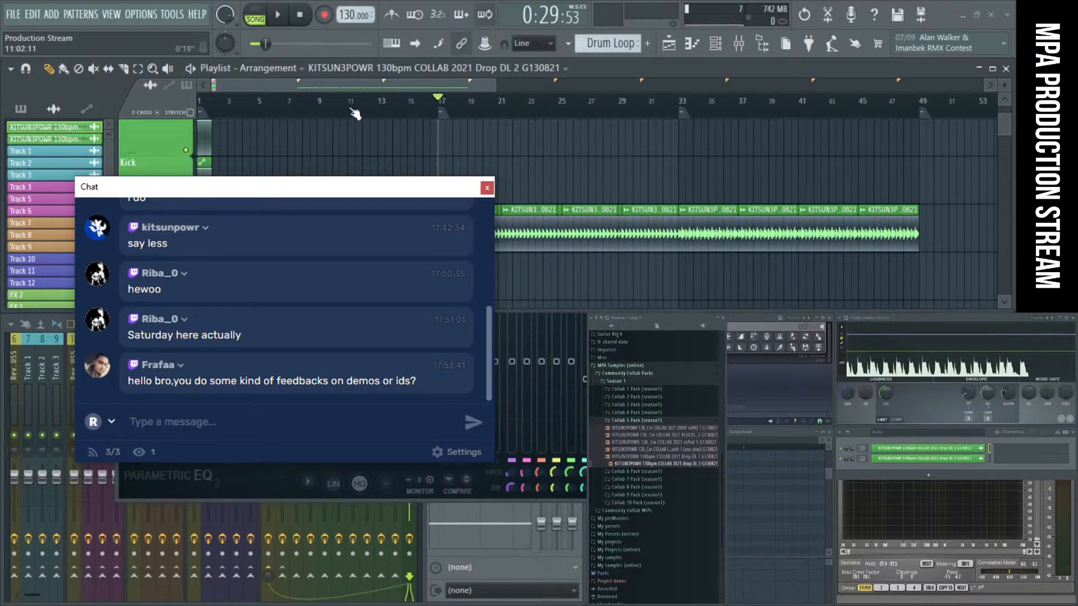
drag(254, 184, 262, 186)
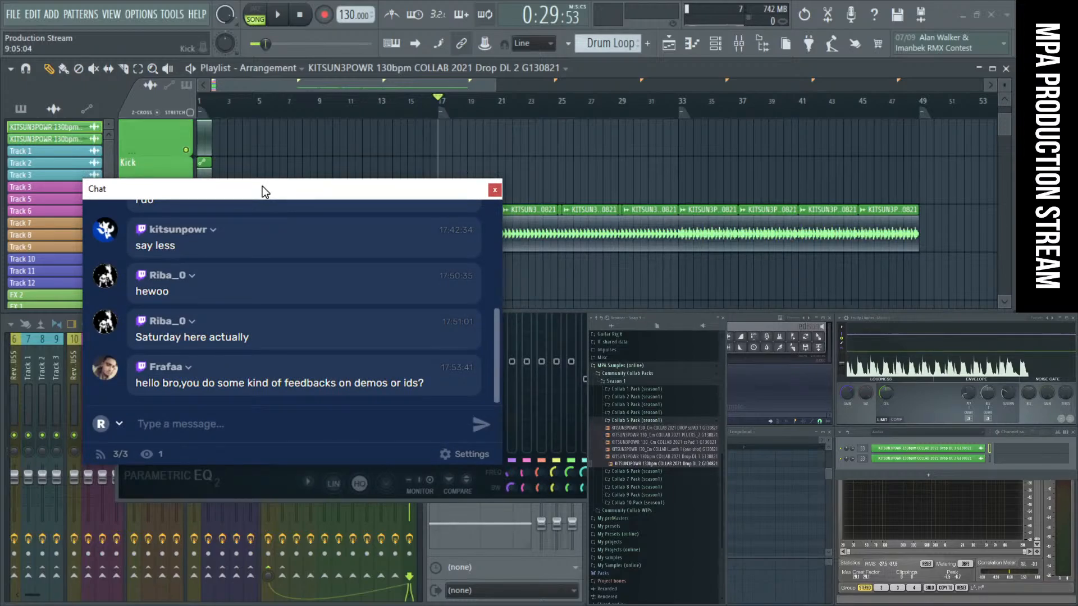
drag(261, 186, 830, 393)
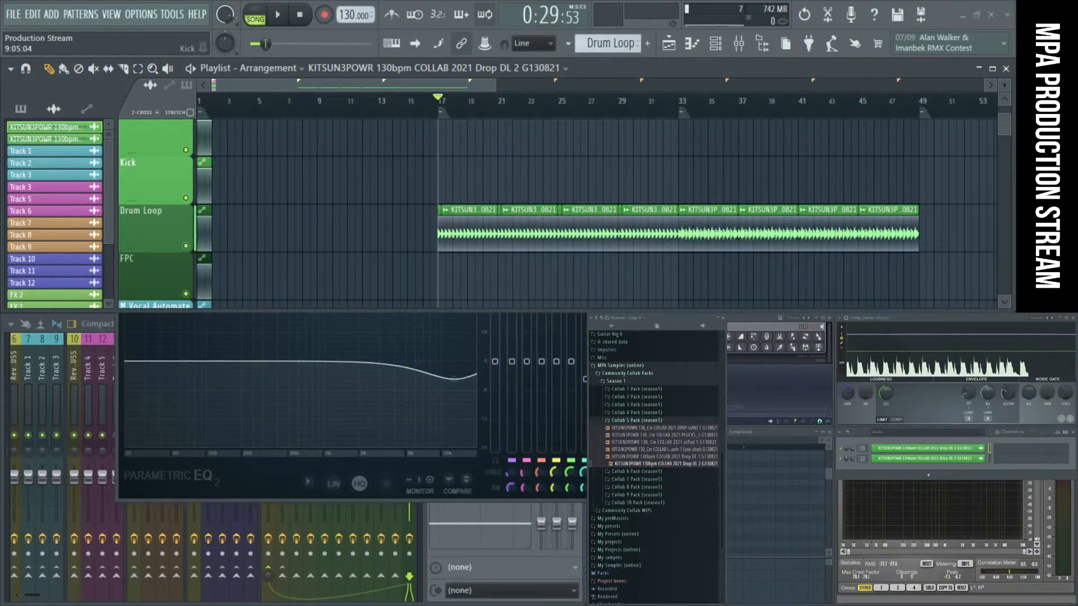
click(264, 478)
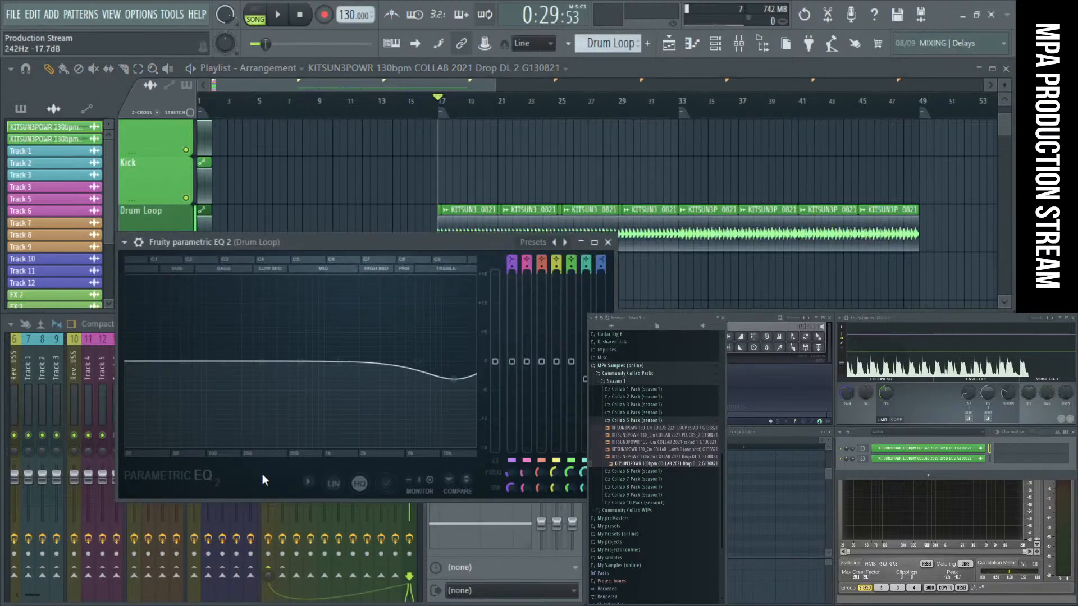
drag(830, 393, 371, 299)
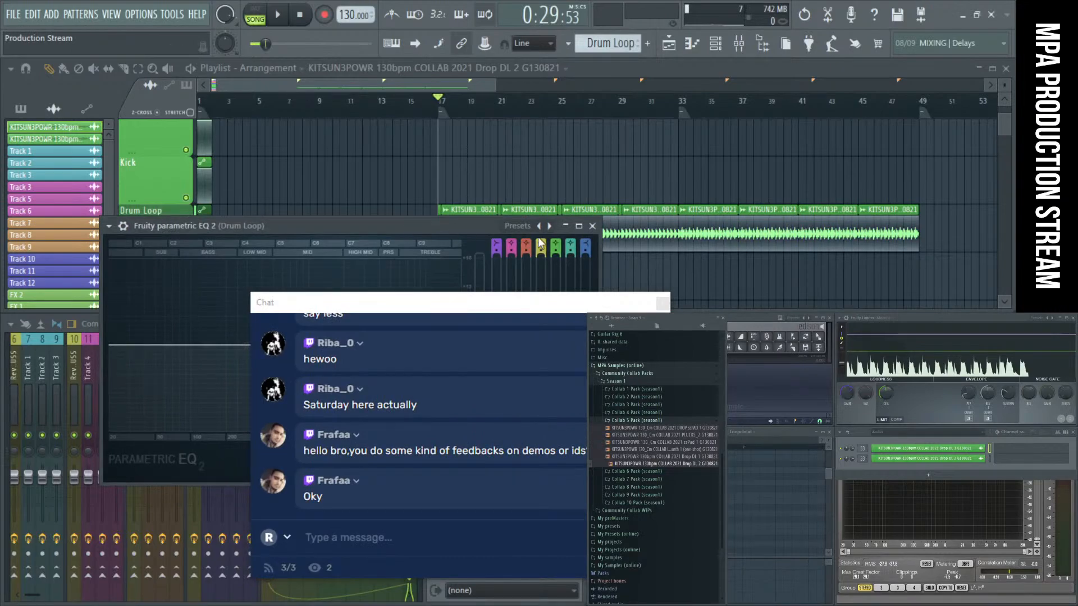
drag(529, 303, 869, 338)
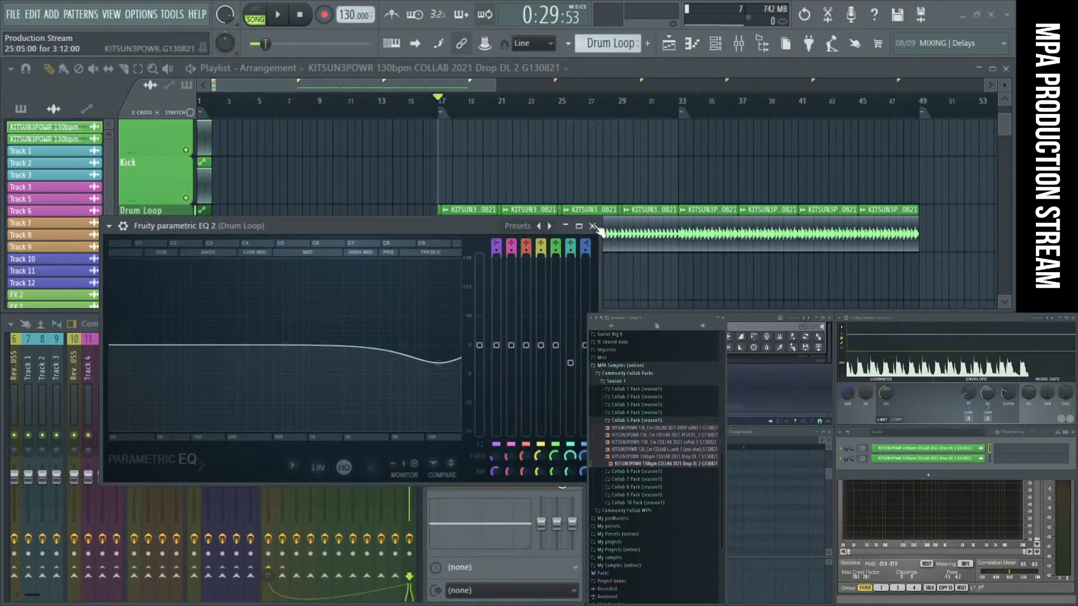
Step: Close the Drum Loop's EQ and play the drum loops from bar 17
drag(426, 221, 413, 165)
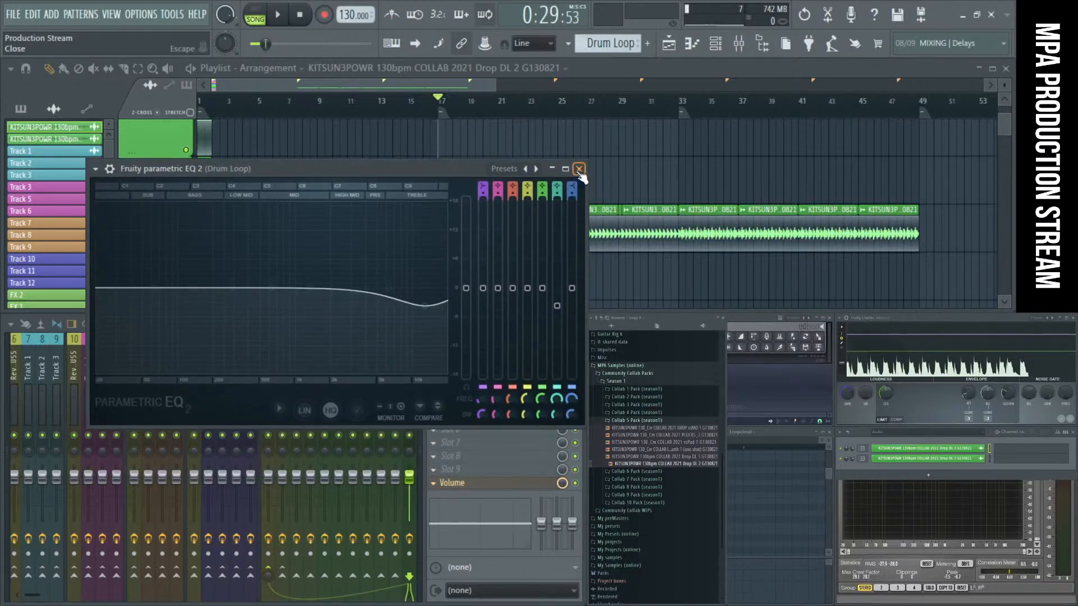
click(578, 169)
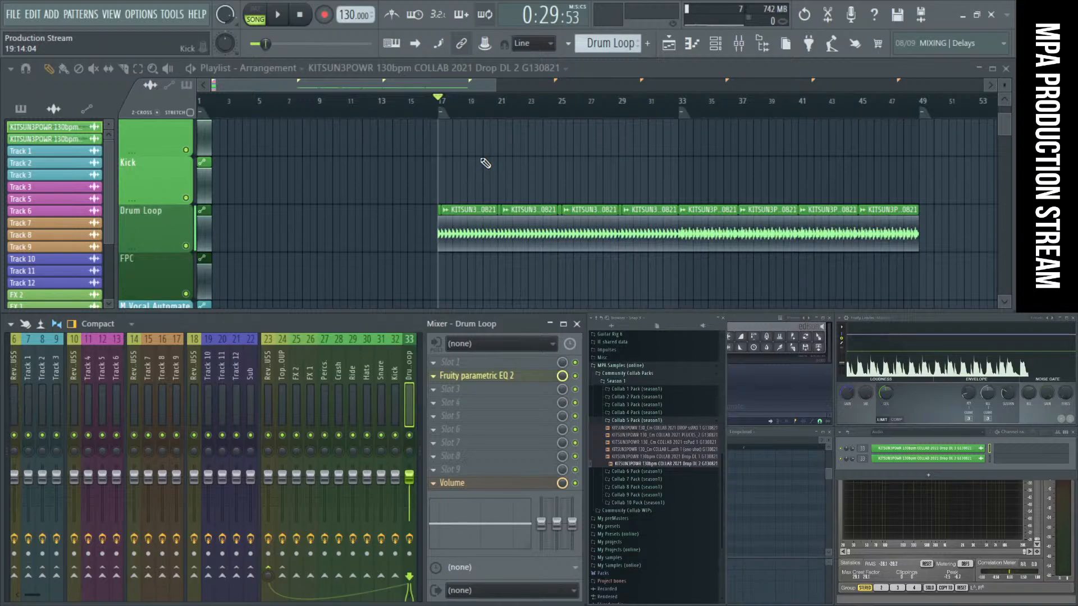
scroll(485, 162, down, 3)
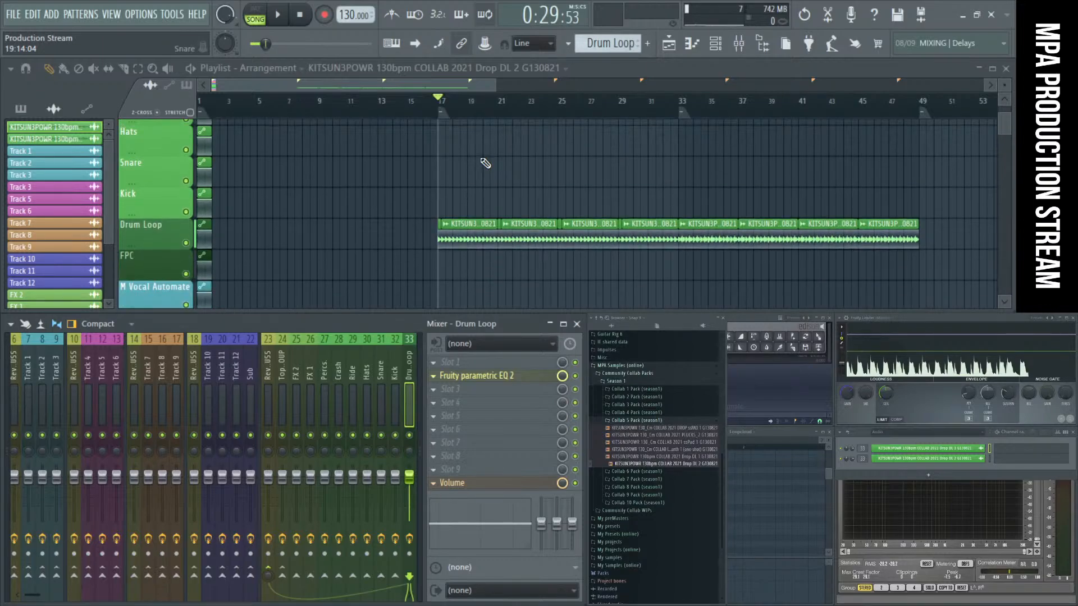
key(space)
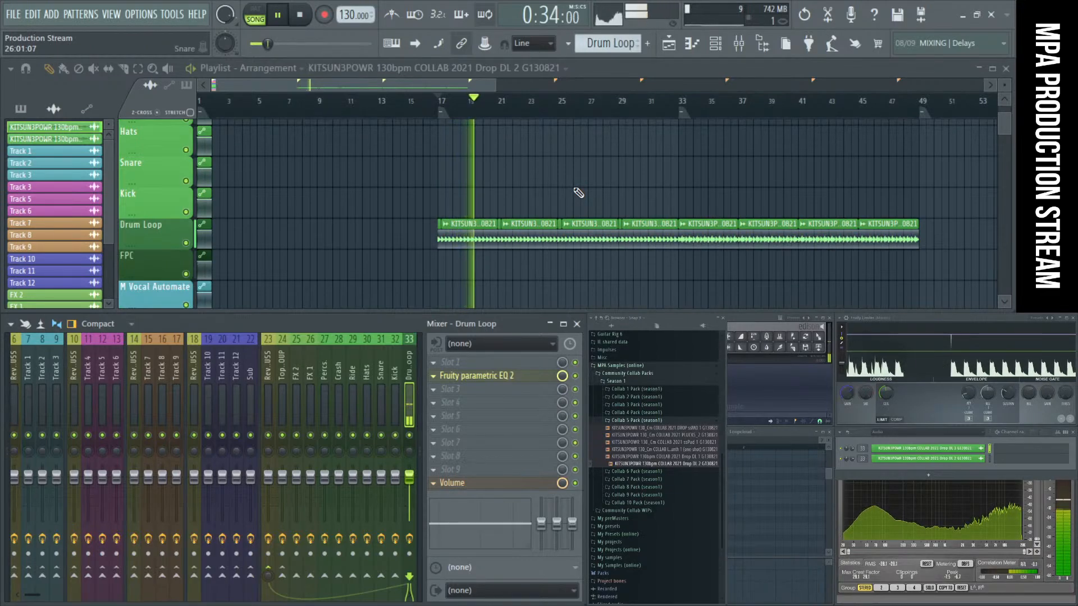
key(space)
key(space)
right_click(602, 224)
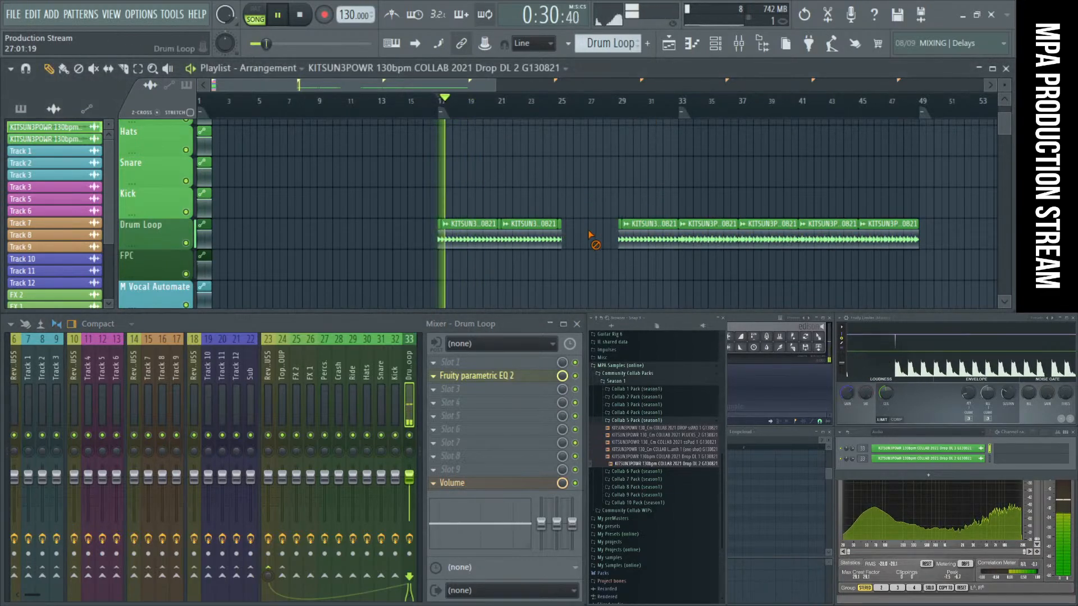
right_click(559, 237)
key(ctrl+z)
right_click(572, 230)
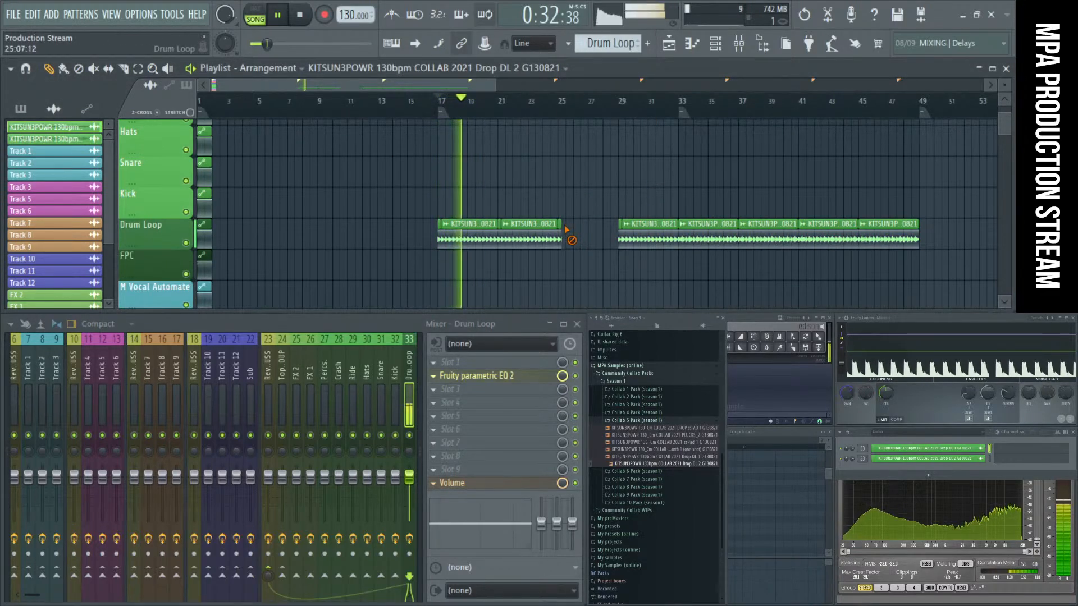
right_click(659, 233)
right_click(716, 239)
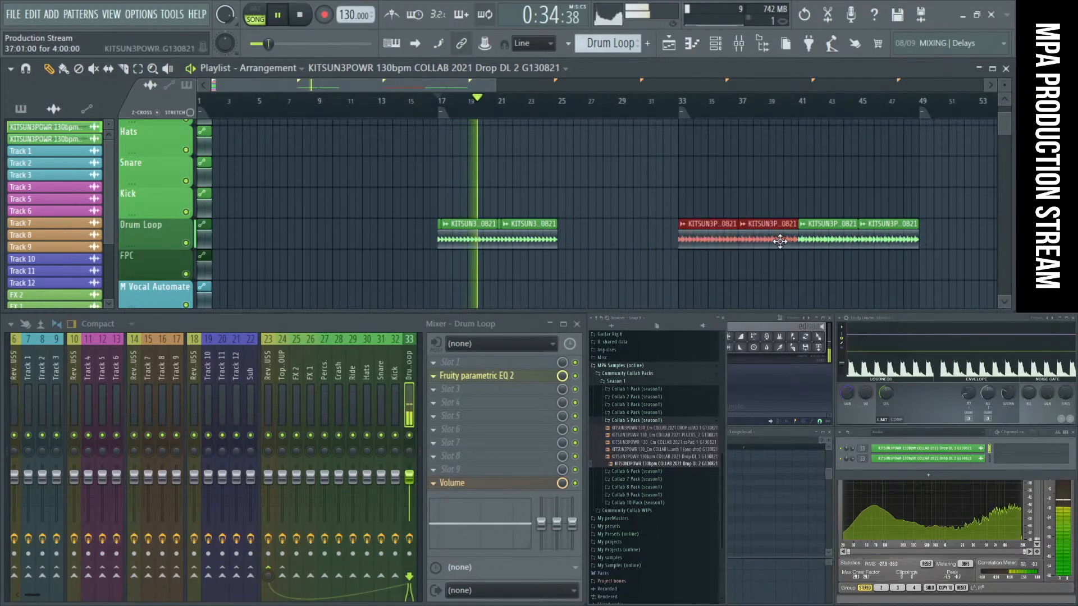
key(ctrl+z)
Step: Lower band 7 slightly in the Drum Loop's Fruity parametric EQ 2, close it, and stop playback
scroll(603, 196, down, 2)
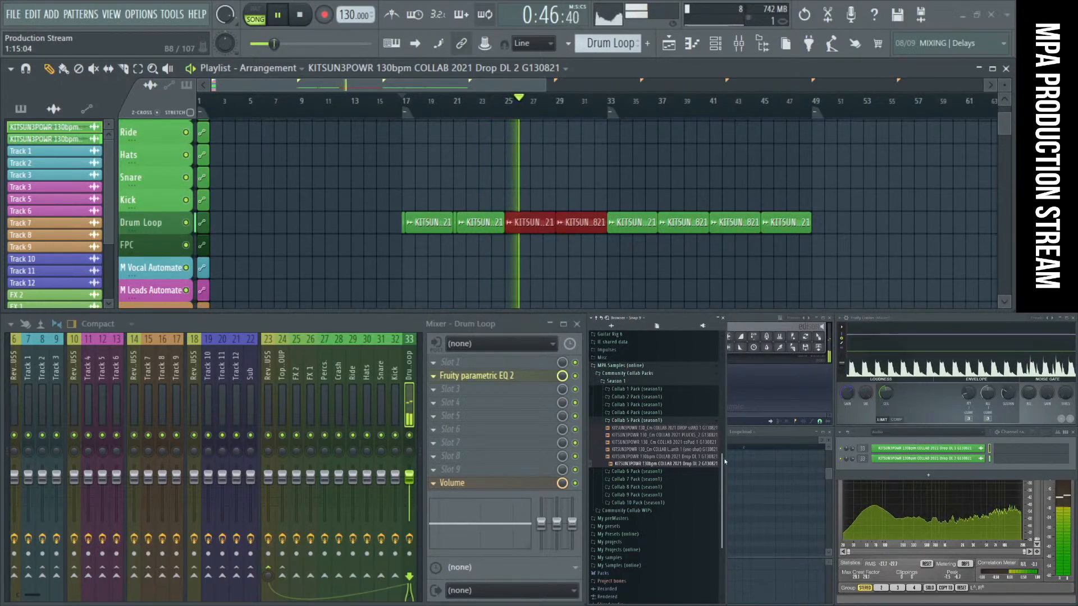
click(476, 376)
mouse_move(418, 309)
mouse_down()
mouse_move(382, 305)
mouse_move(443, 315)
mouse_move(419, 241)
mouse_move(440, 316)
mouse_move(426, 303)
mouse_move(404, 310)
mouse_move(401, 258)
mouse_move(422, 303)
mouse_move(408, 306)
mouse_up()
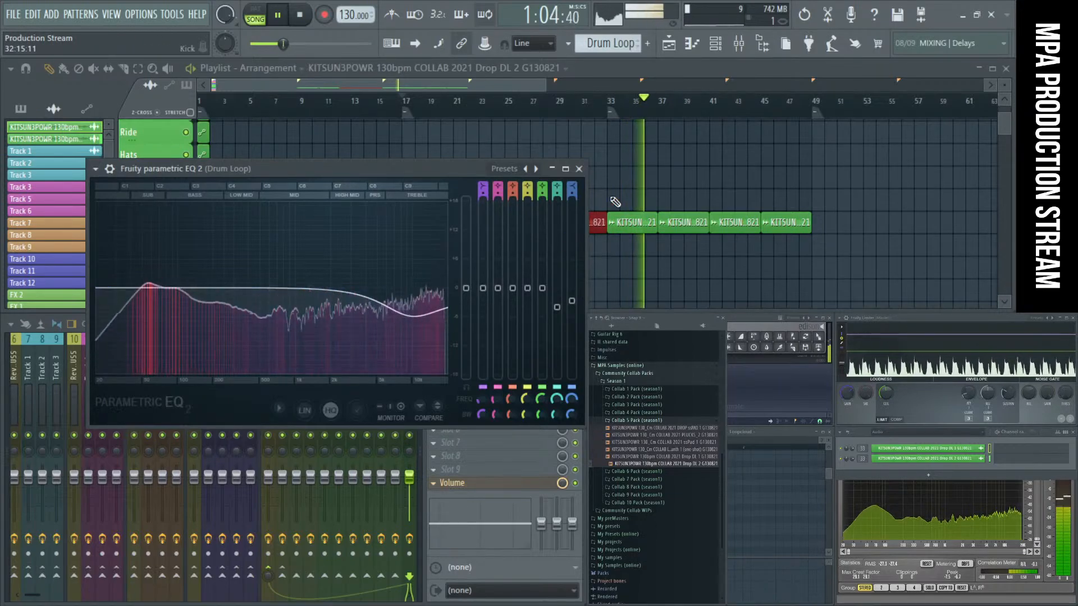
click(578, 169)
key(space)
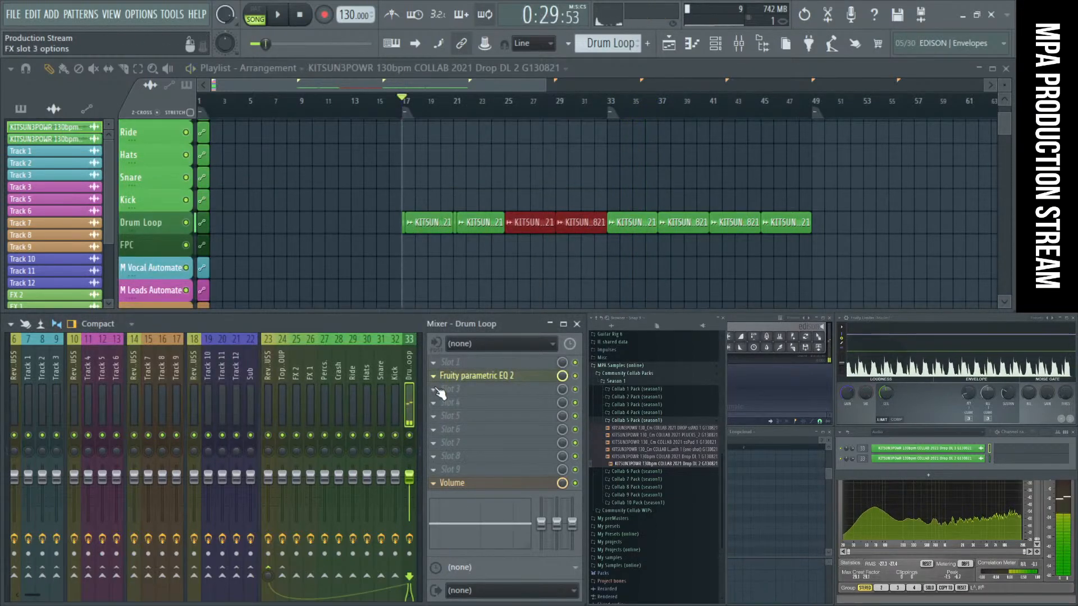
Step: Reduce the Drum Loop's send level to the Reverb BUSS while the loops play
key(space)
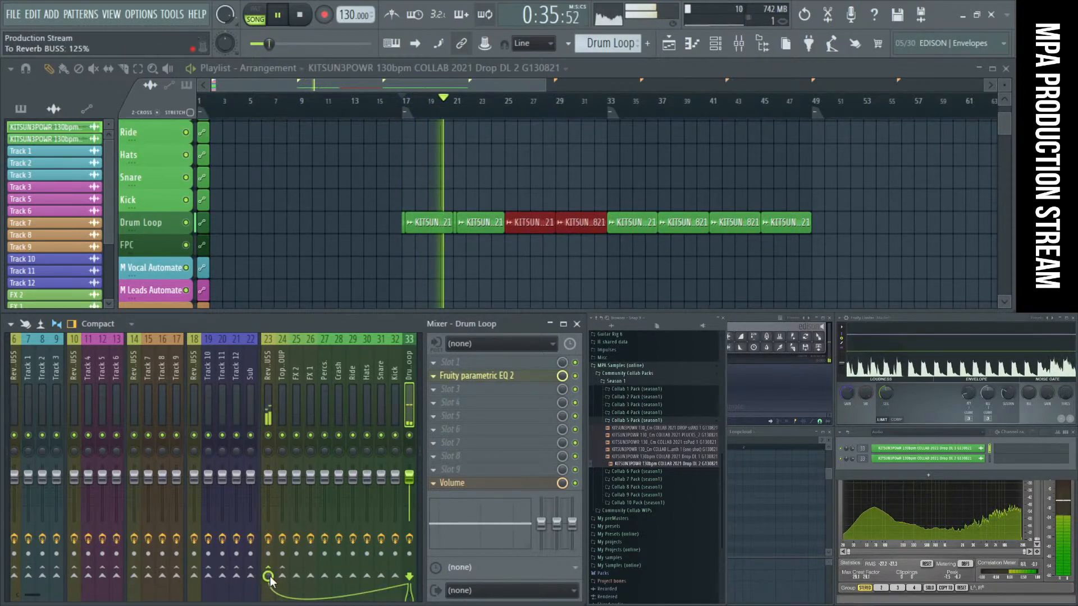
drag(269, 578, 269, 602)
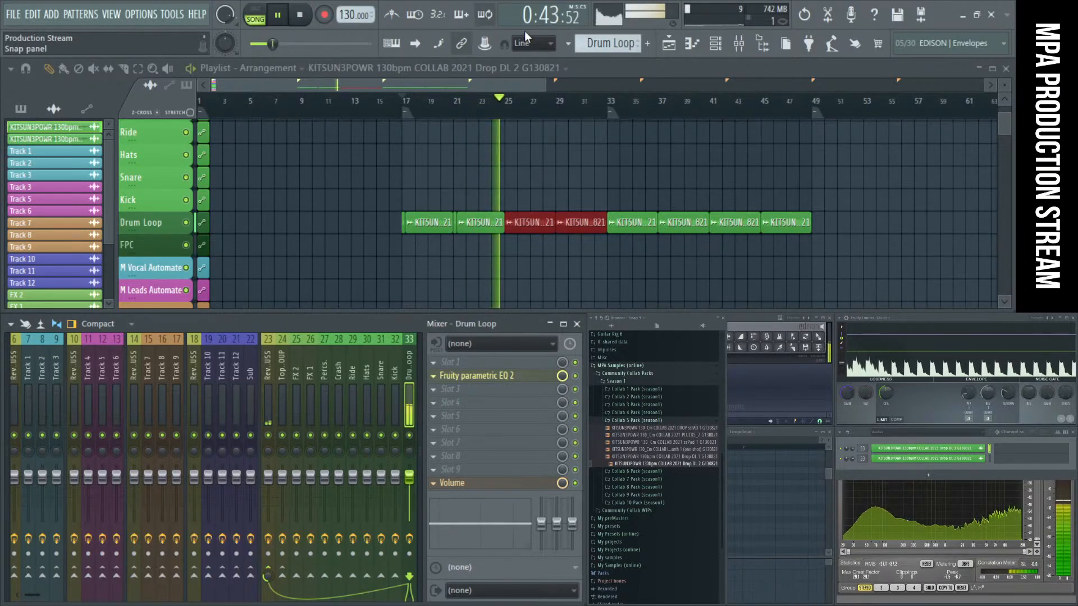
key(space)
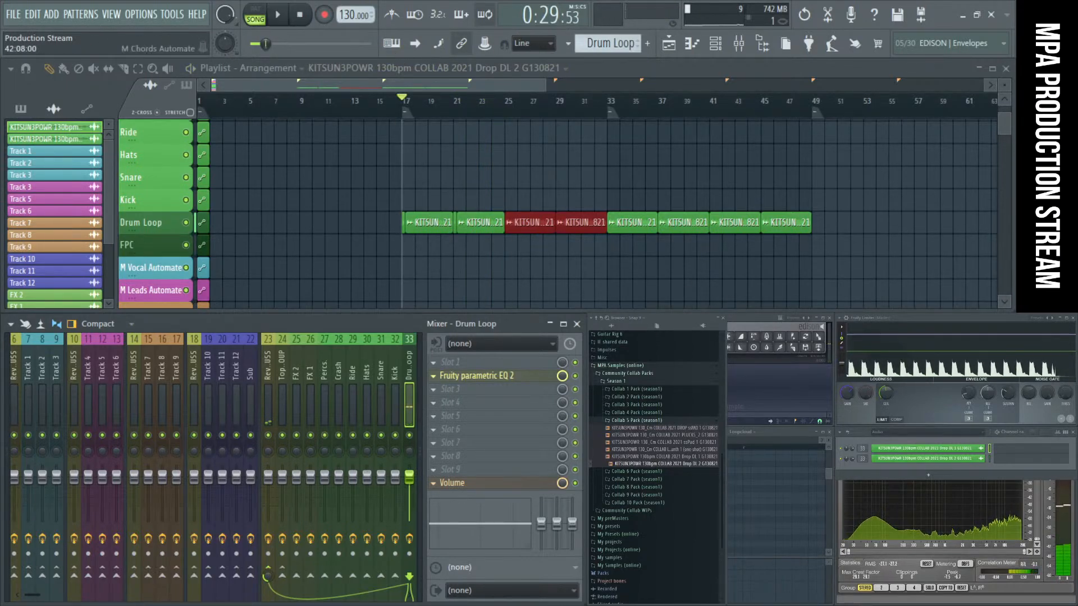
Step: Check the stream chat for new viewer messages and clear its window from the playlist and mixer
drag(421, 291, 349, 281)
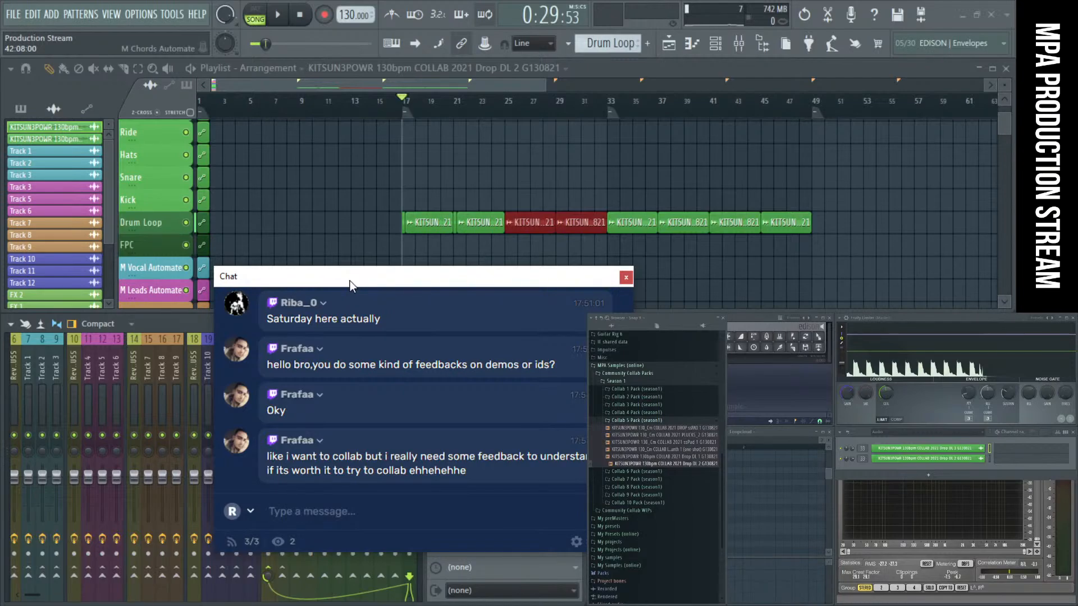
drag(349, 281, 348, 255)
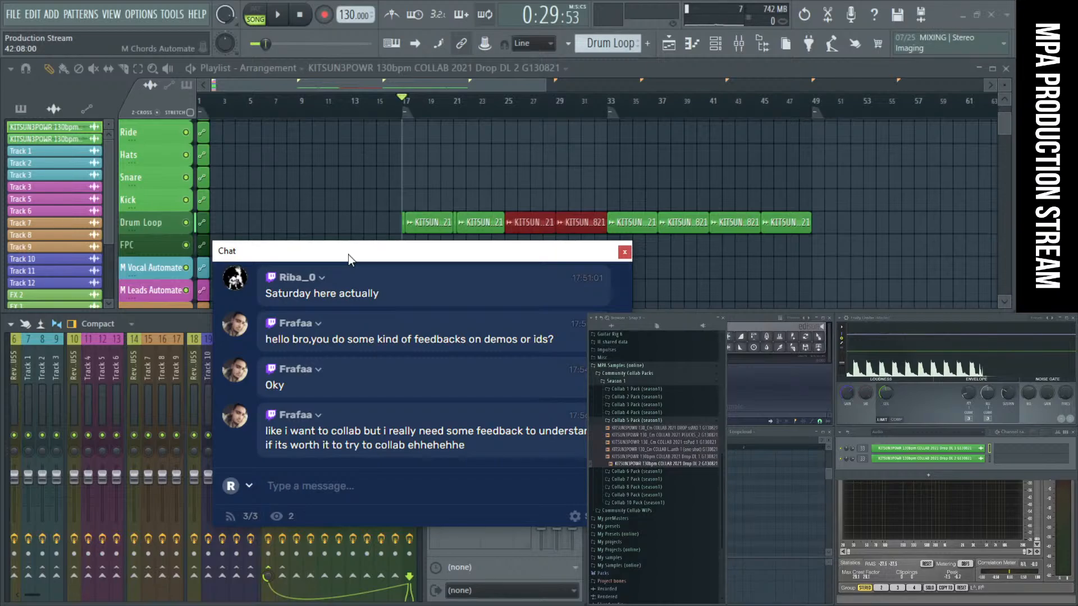
drag(445, 255, 505, 270)
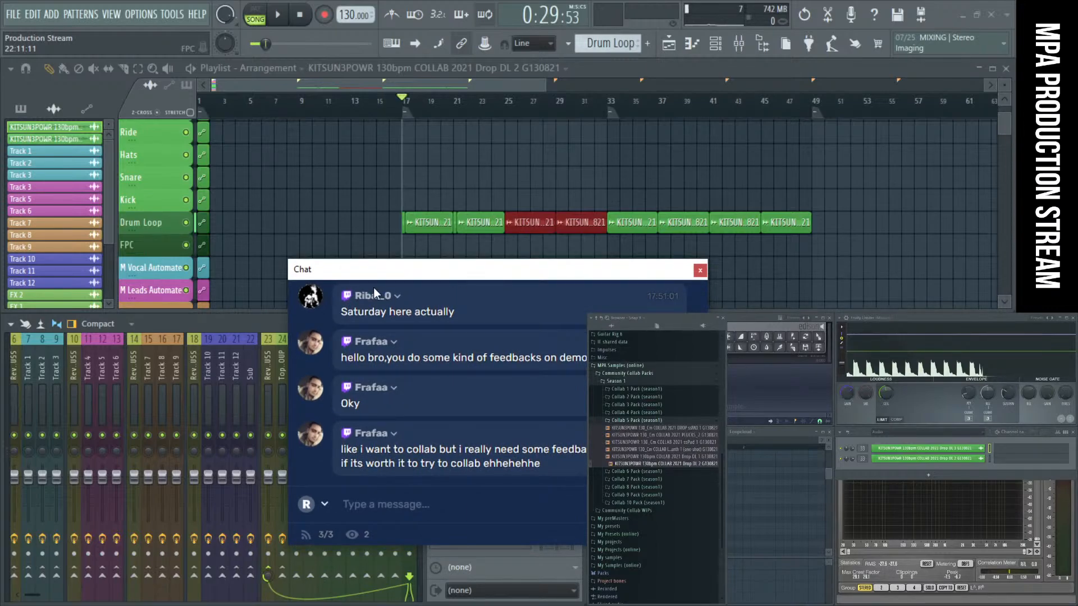
drag(357, 272, 653, 363)
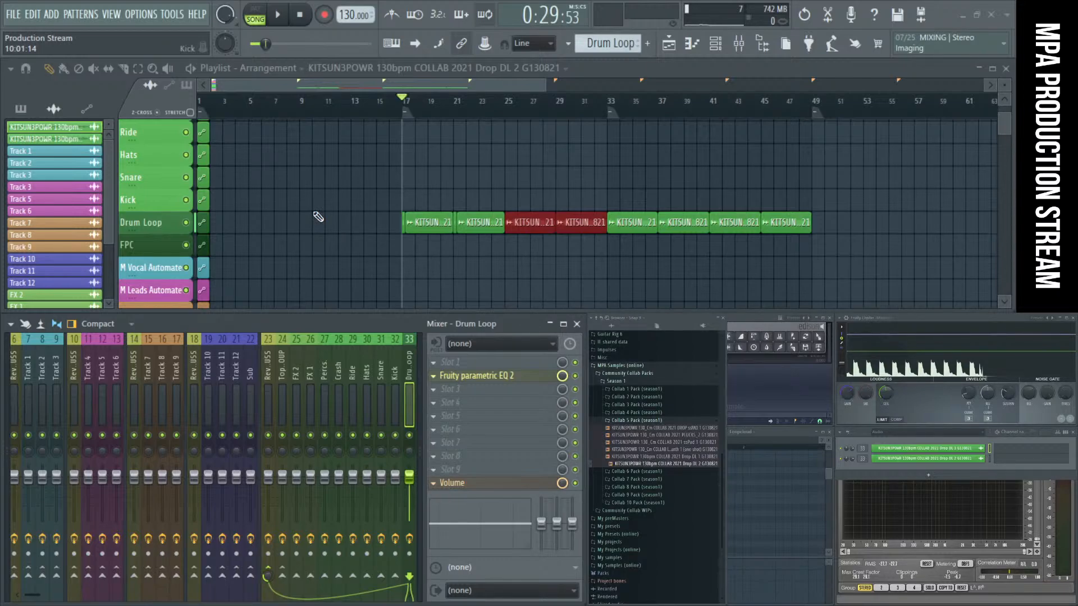
Step: Enlarge the Drum Loop track in the playlist and briefly audition the loops from bar 17
scroll(318, 216, up, 2)
scroll(318, 217, down, 2)
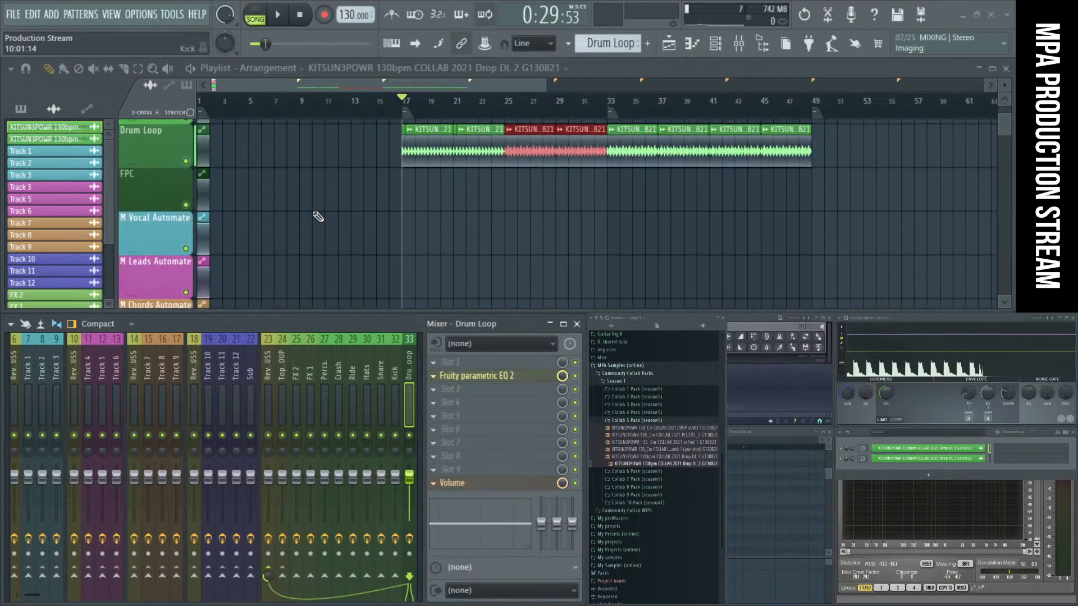
scroll(318, 217, up, 2)
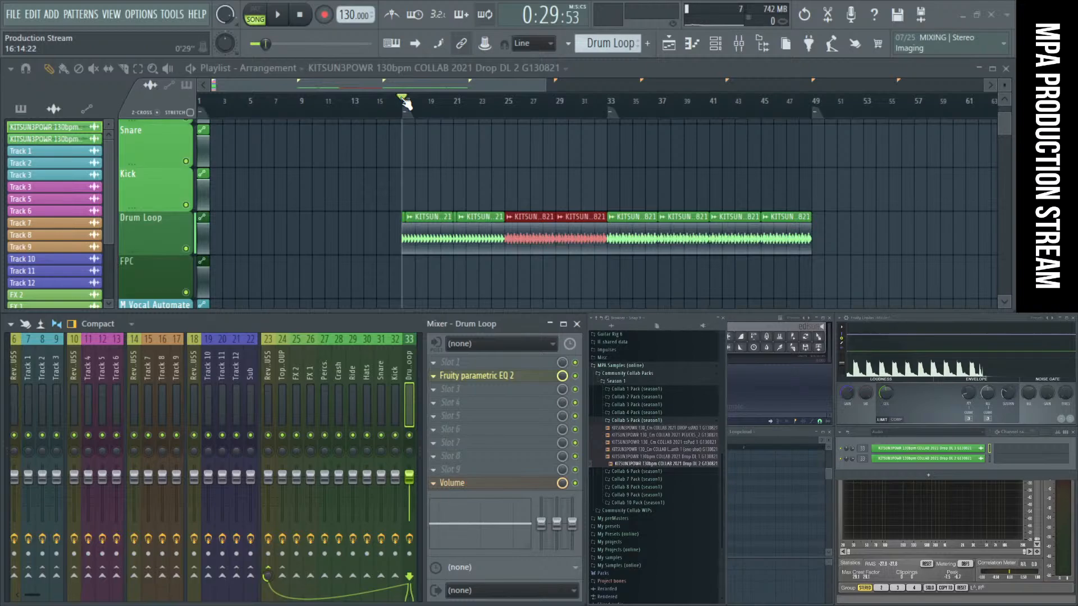
click(279, 15)
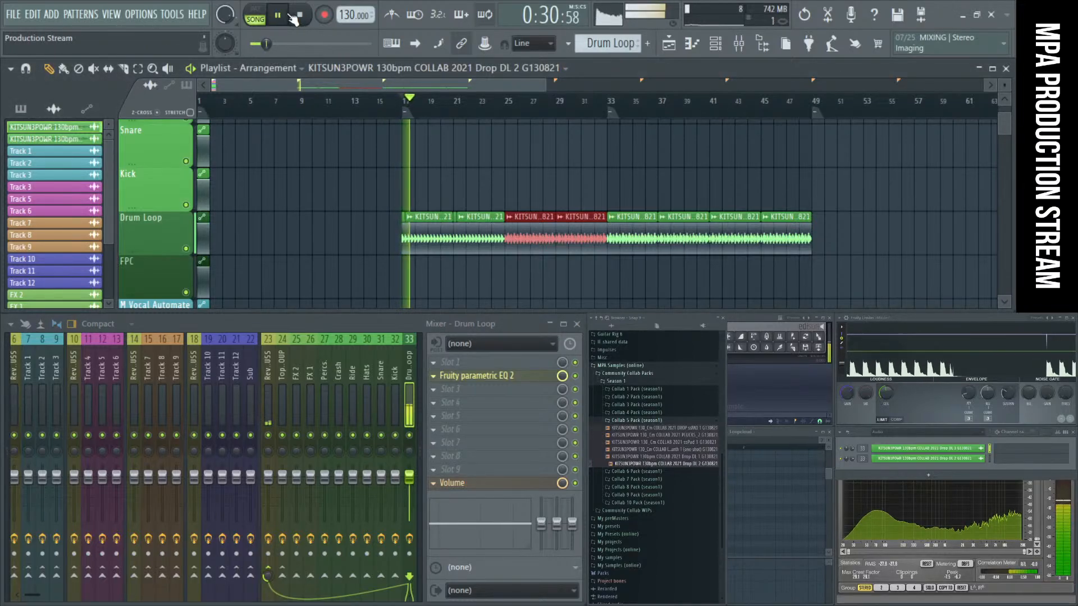
click(298, 16)
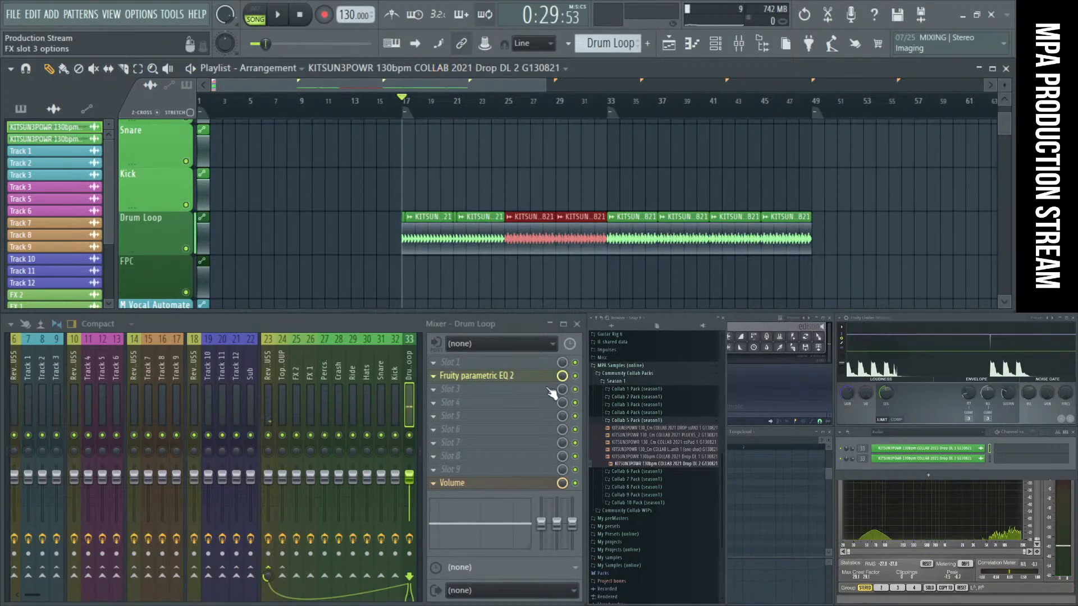
Step: Audition the PLUCKS_2 and Lead syanth 1 (one-shot) samples from the Collab 5 Pack folder
click(669, 429)
click(669, 435)
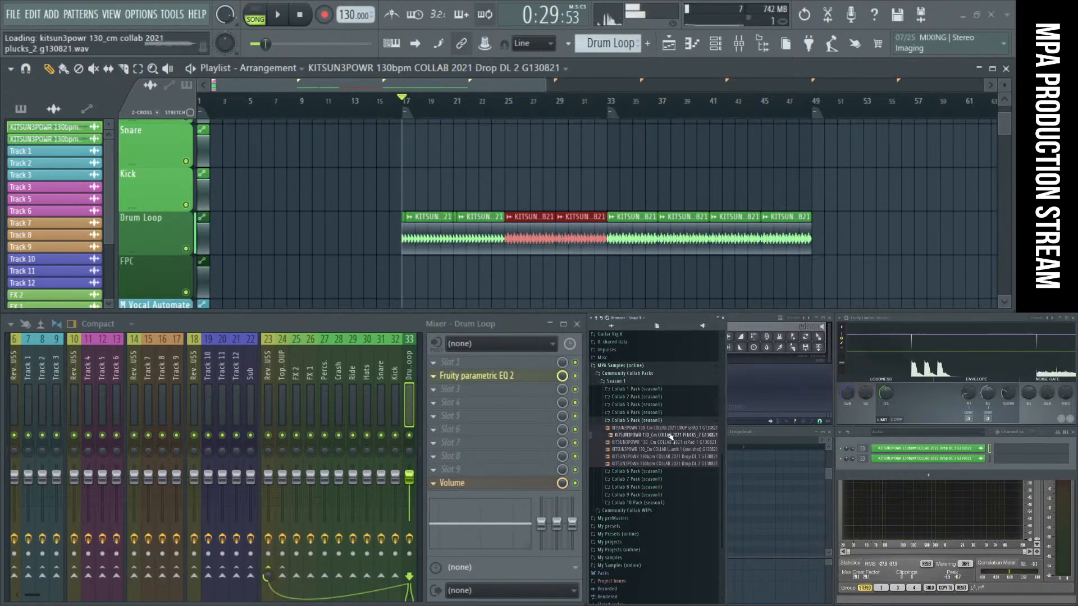
click(676, 449)
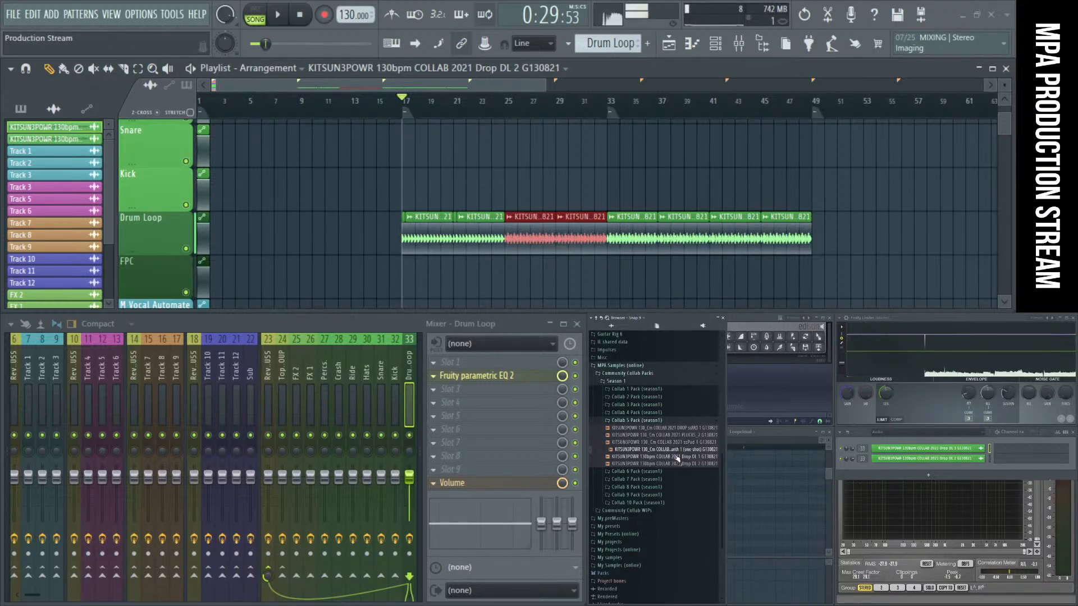
Step: Load the Lead syanth 1 (one-shot) sample into the Track 3 audio clip channel and place it at bar 17 on playlist Track 3
scroll(450, 231, down, 5)
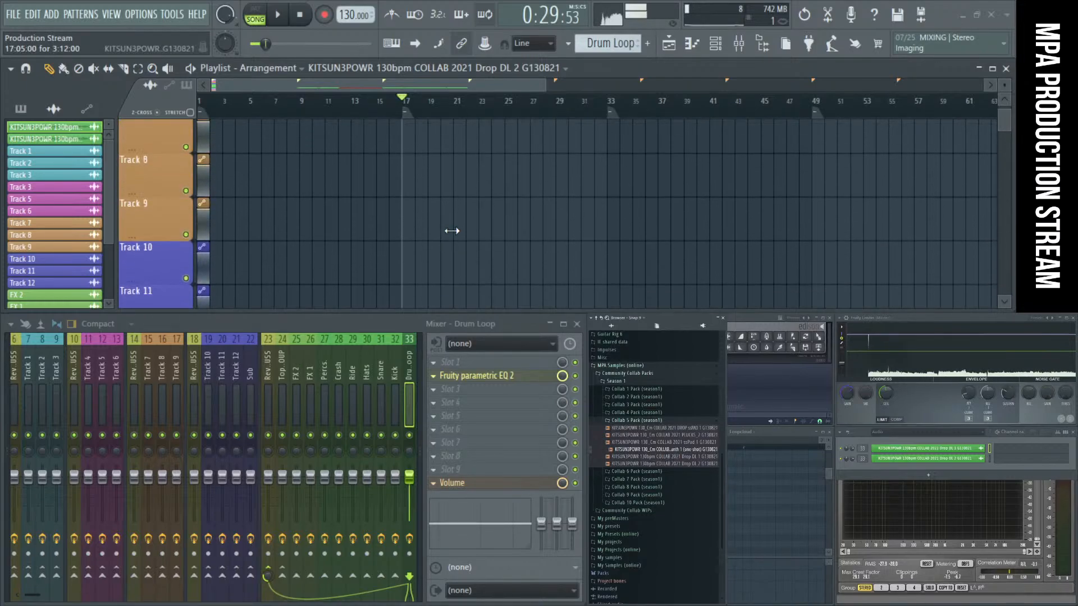
click(892, 432)
click(890, 436)
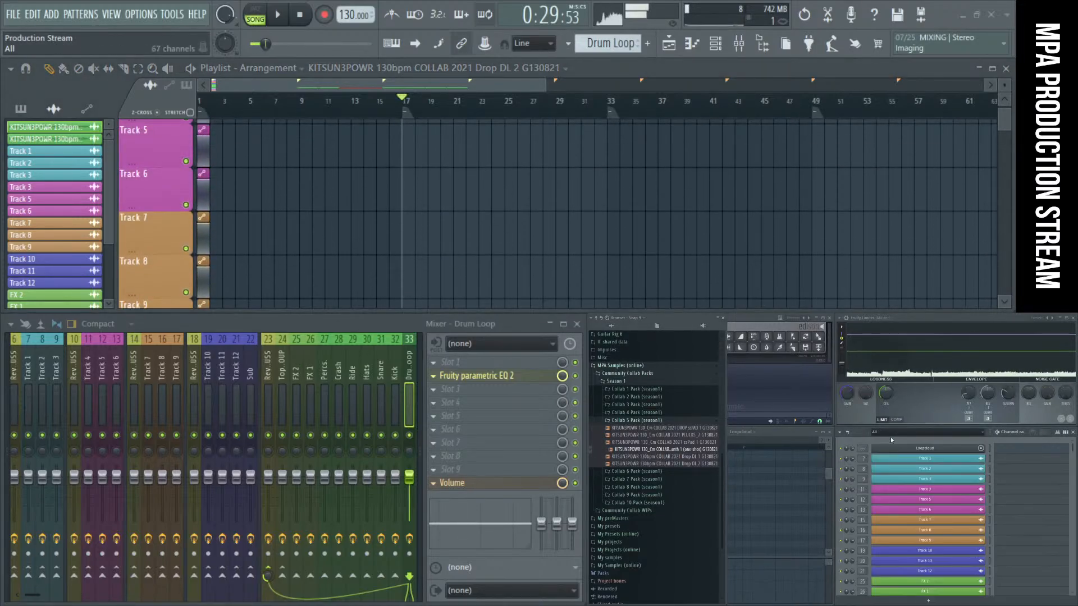
click(936, 493)
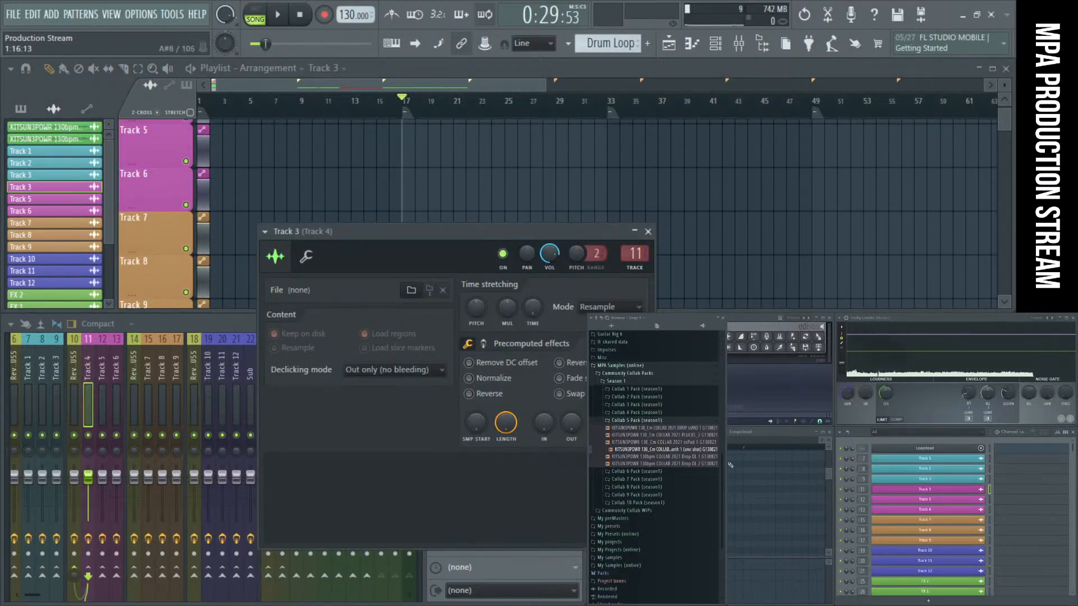
drag(685, 453, 417, 265)
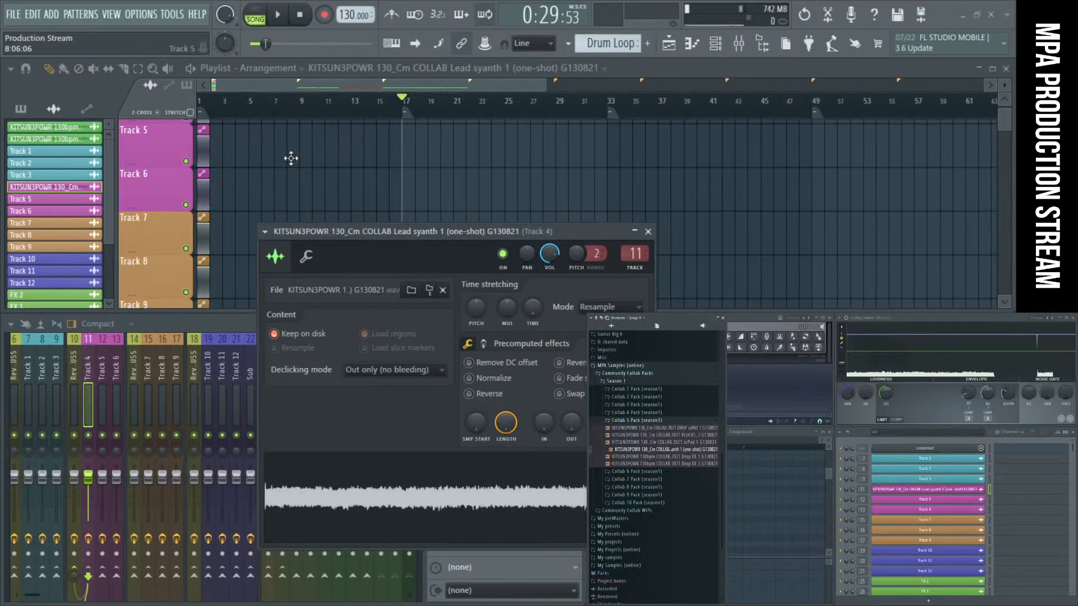
drag(290, 159, 434, 144)
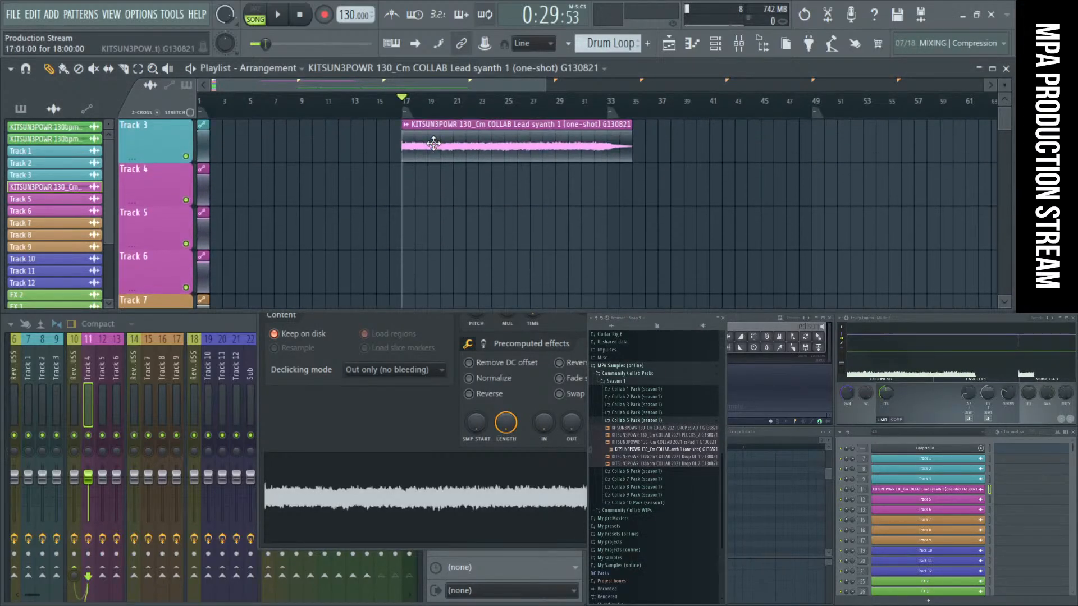
click(287, 344)
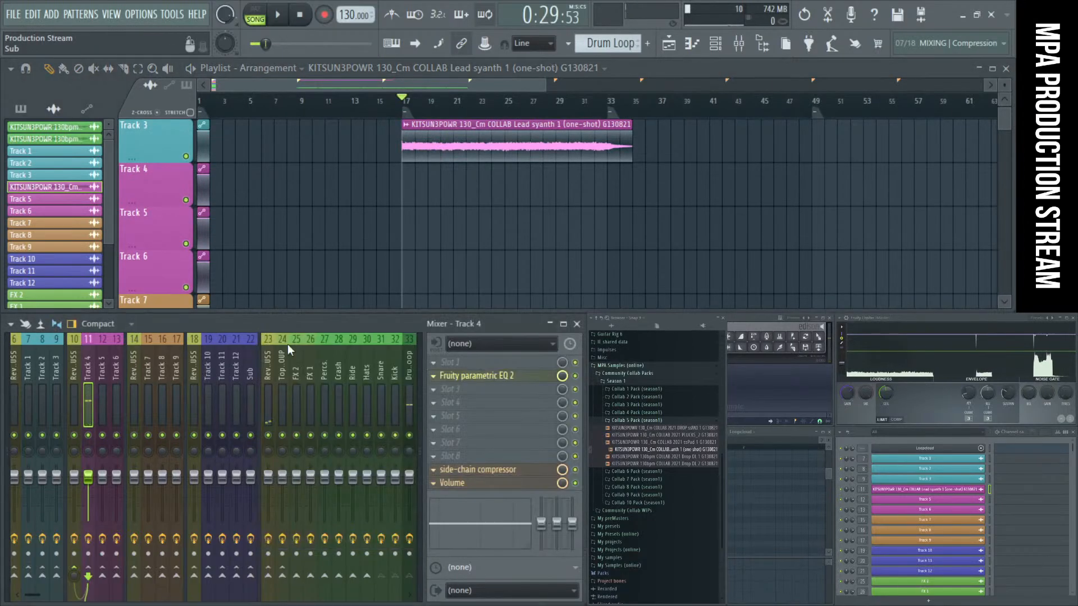
Step: Open the side-chain compressor on mixer Track 4 and briefly audition the lead synth in solo
click(478, 469)
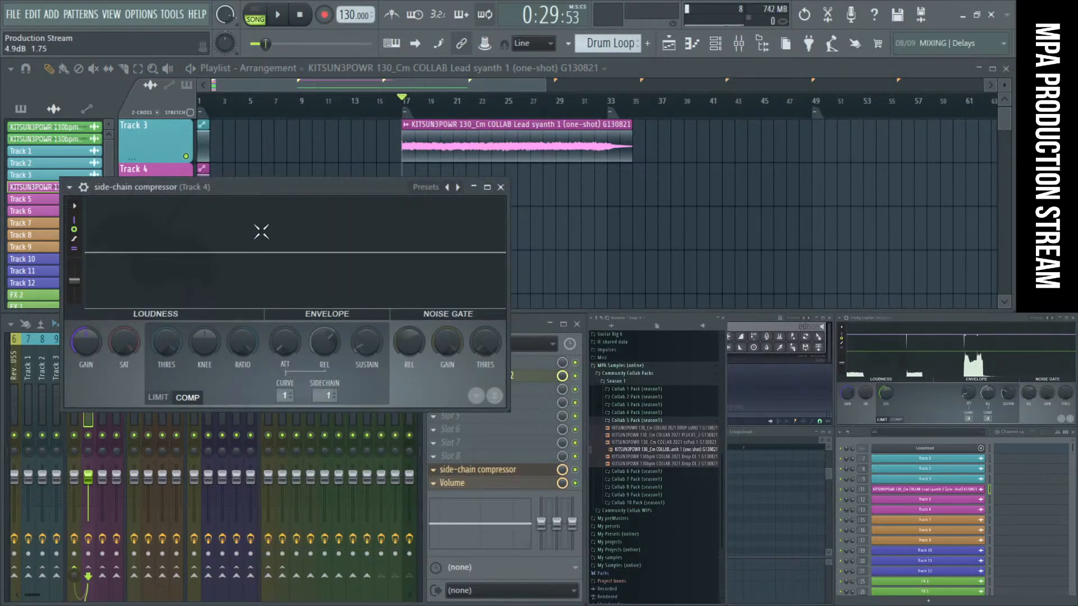
drag(274, 189, 381, 186)
click(93, 442)
key(space)
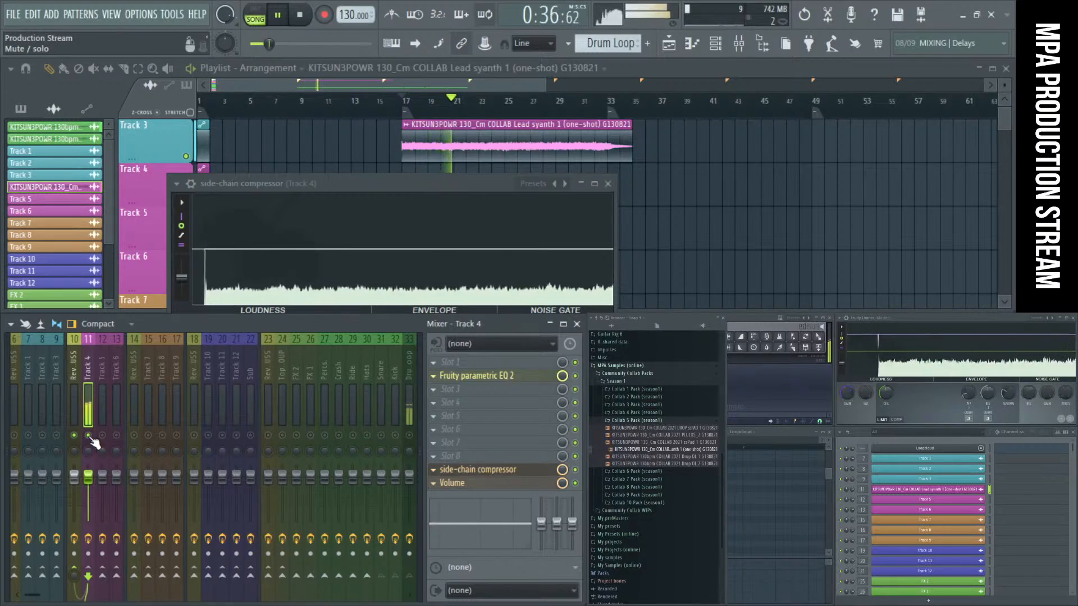
key(space)
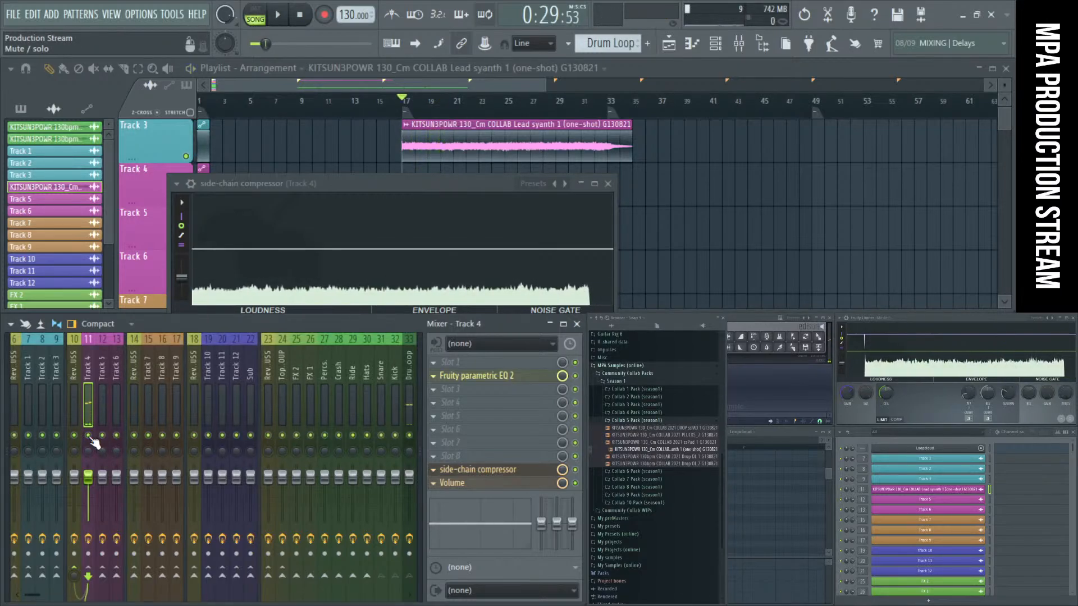
Step: Lower the comp threshold in Track 4's side-chain compressor to about -35.7 dB during playback, and close the plugin
click(488, 471)
click(488, 470)
drag(266, 339, 266, 378)
key(space)
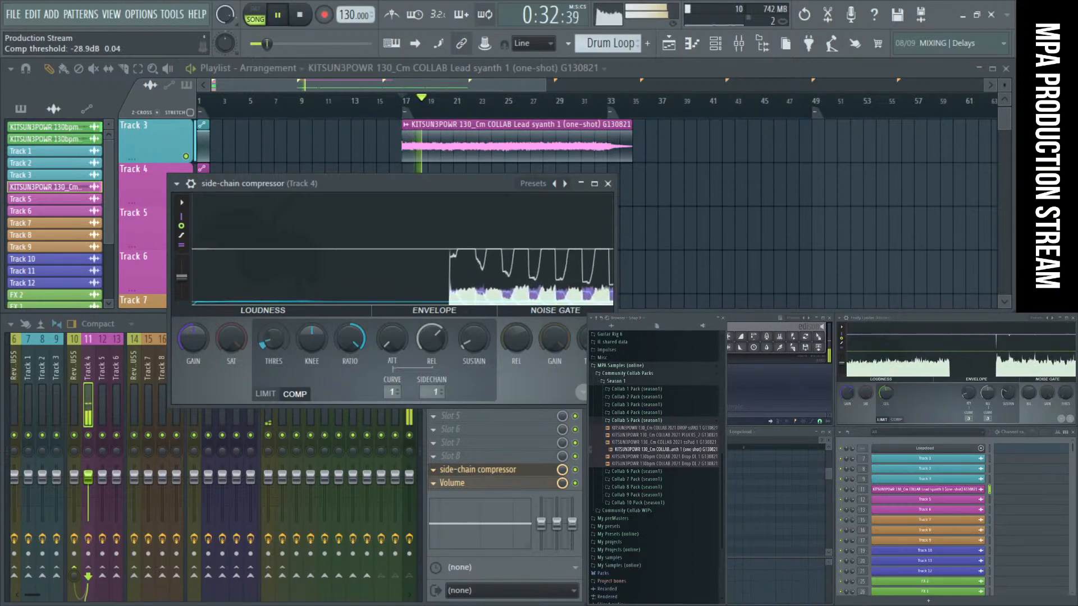
drag(269, 346, 268, 359)
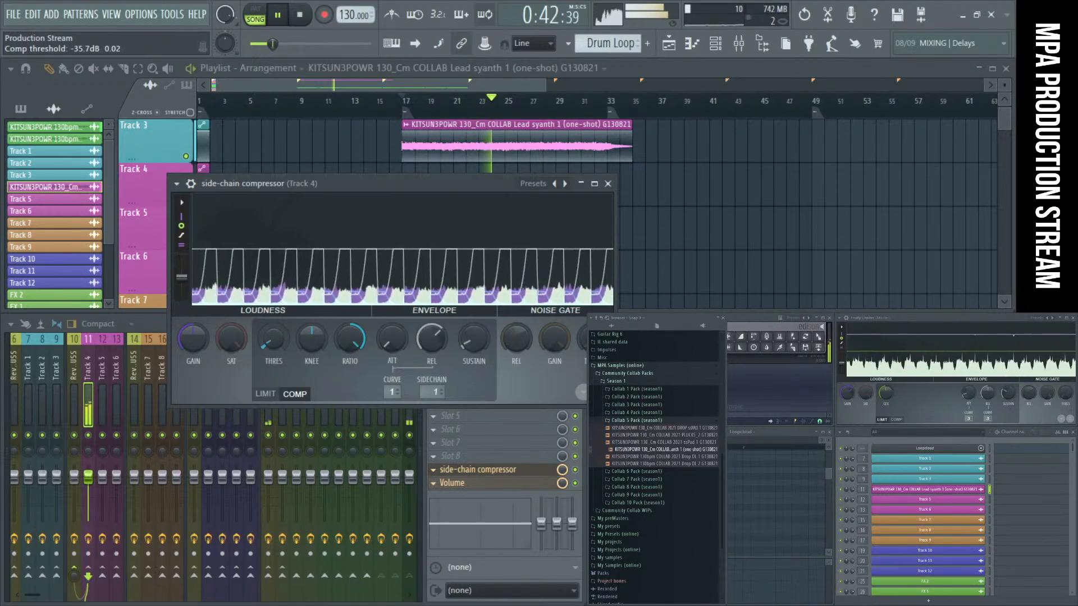
click(607, 183)
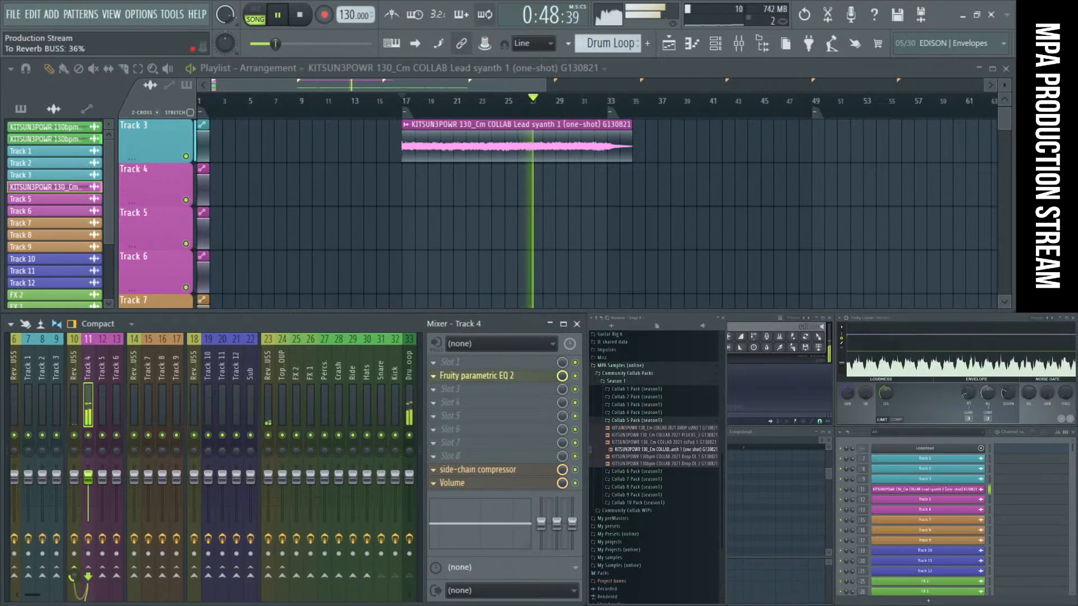
Step: Lower the threshold of the side-chain compressor on the Reverb BUSS beside Track 4 until it ducks the reverb, and close it
click(77, 382)
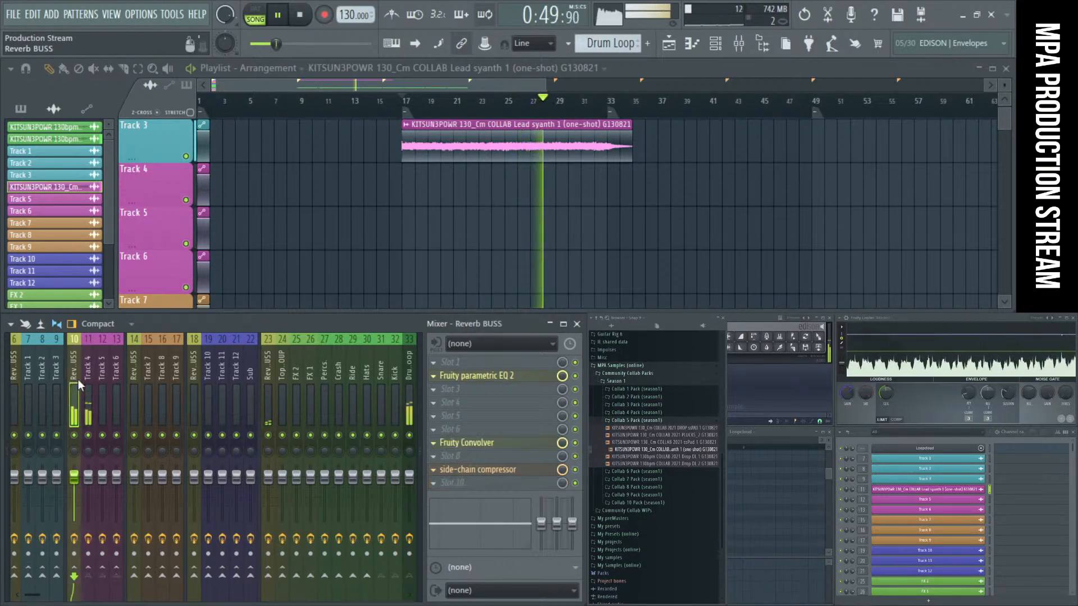
click(478, 469)
mouse_move(140, 275)
mouse_down()
mouse_move(141, 335)
mouse_move(148, 274)
mouse_up()
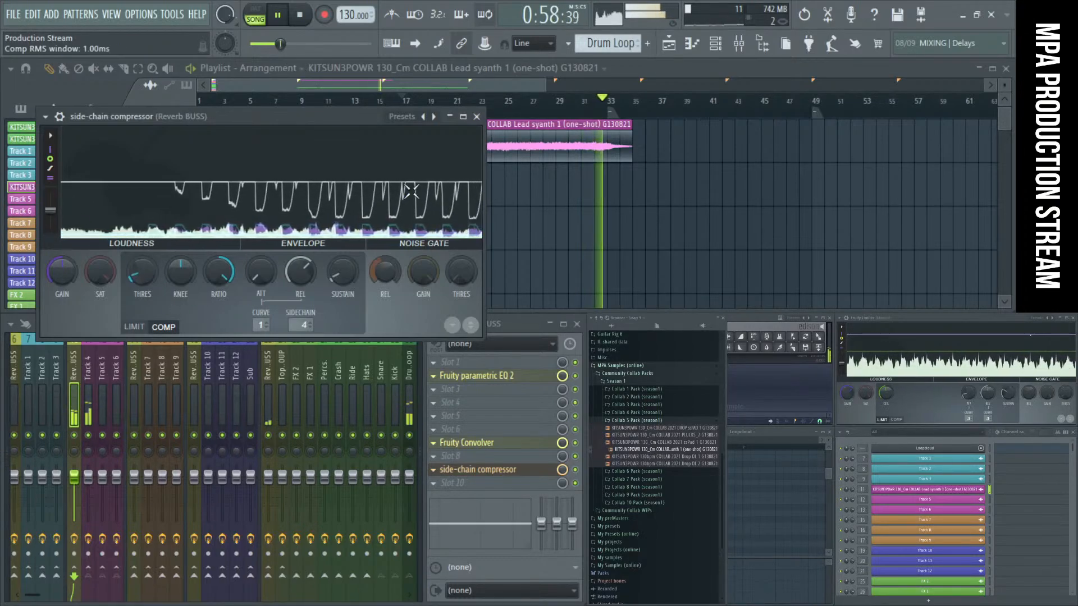
click(476, 116)
Step: Raise Track 4's send level to the Reverb BUSS to about its maximum, auditioning the lead synth from bar 17
click(87, 399)
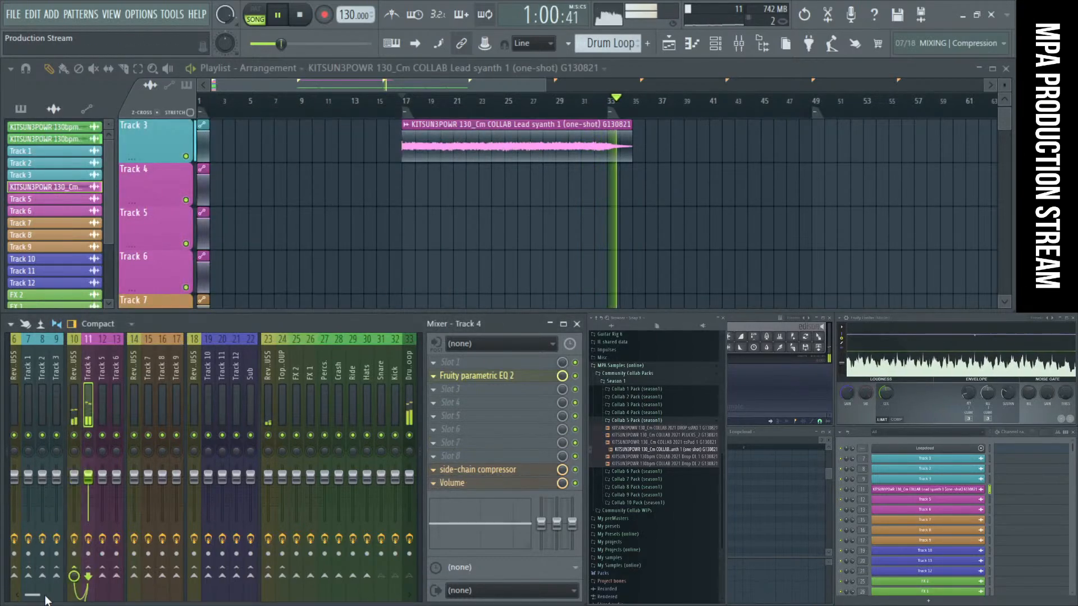
click(76, 578)
key(space)
key(space)
click(76, 578)
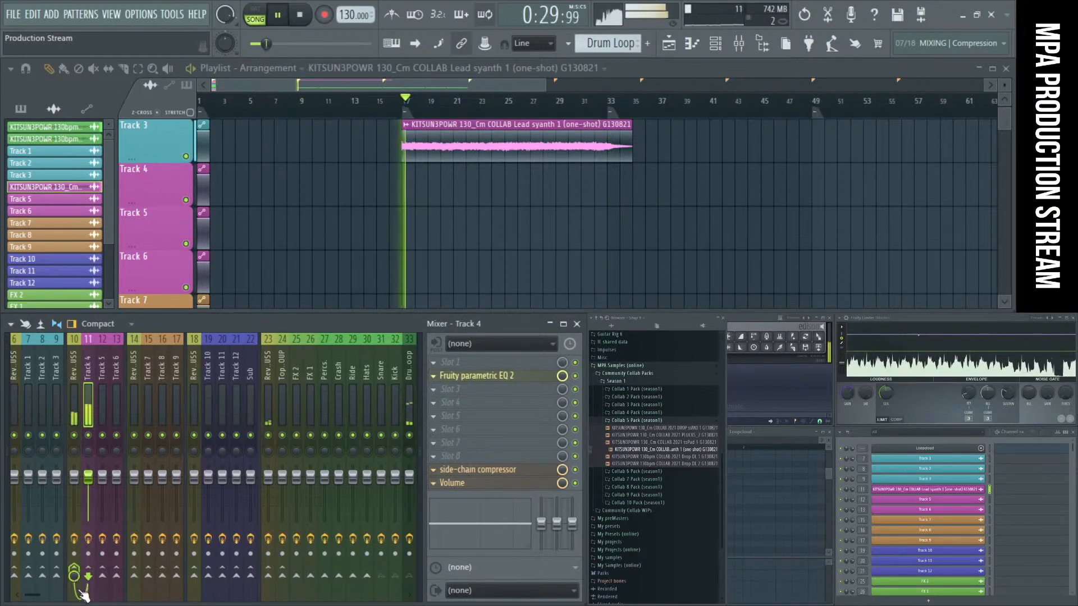
key(space)
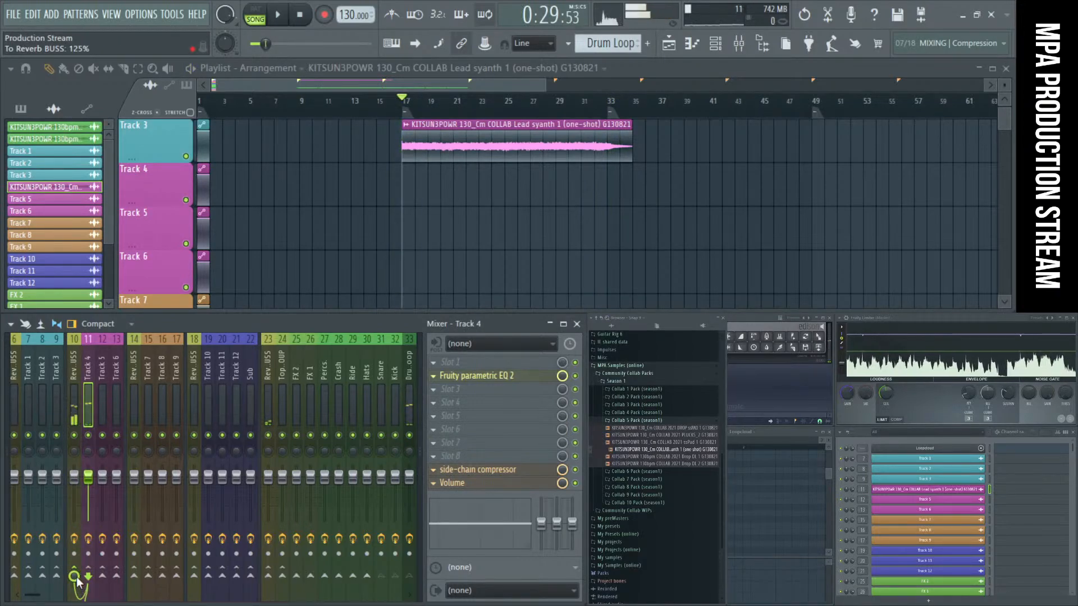
key(space)
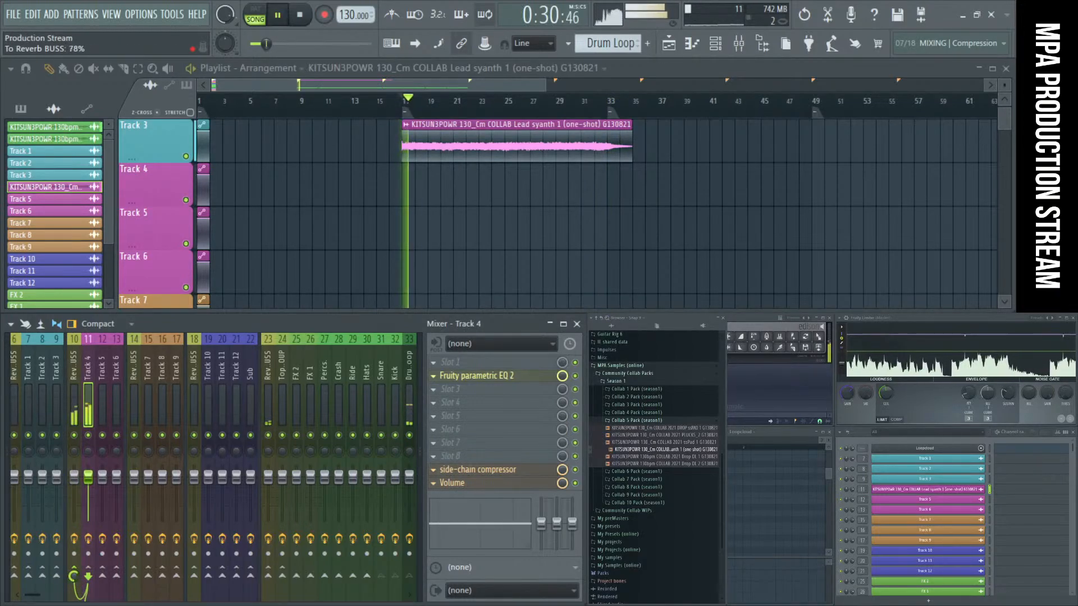
drag(77, 580, 75, 554)
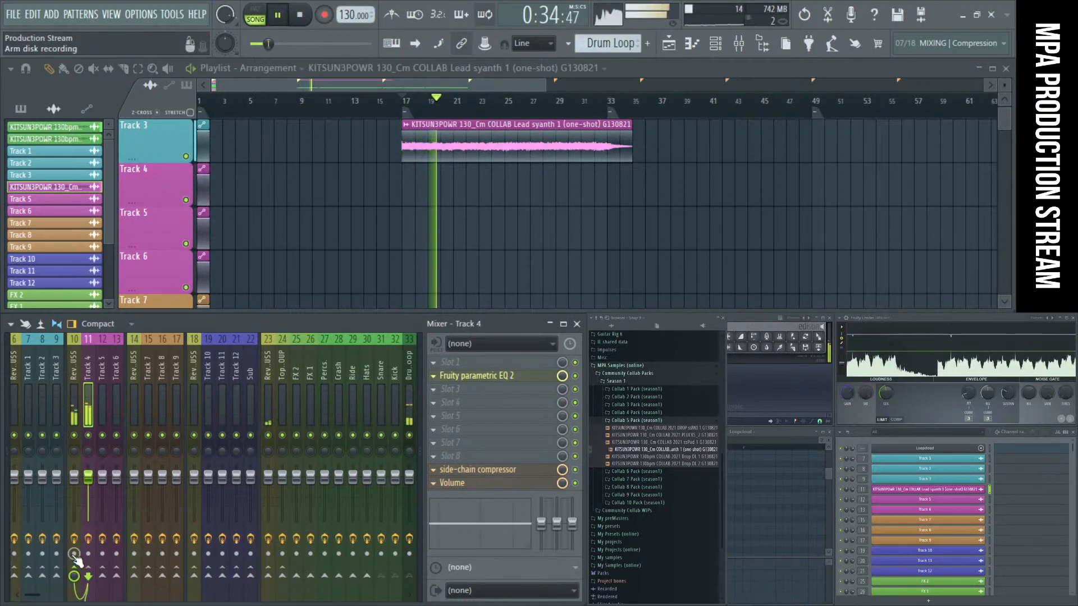
Step: Set band 1 to High pass and cut the mids with band 4 in the Reverb BUSS's Fruity parametric EQ 2, and close it
click(74, 384)
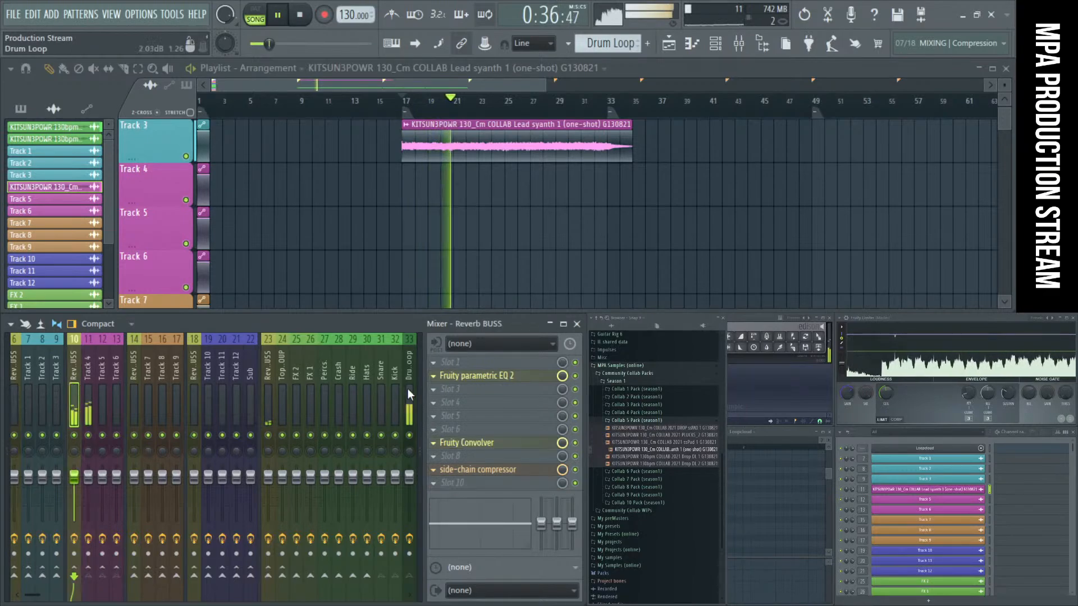
click(476, 376)
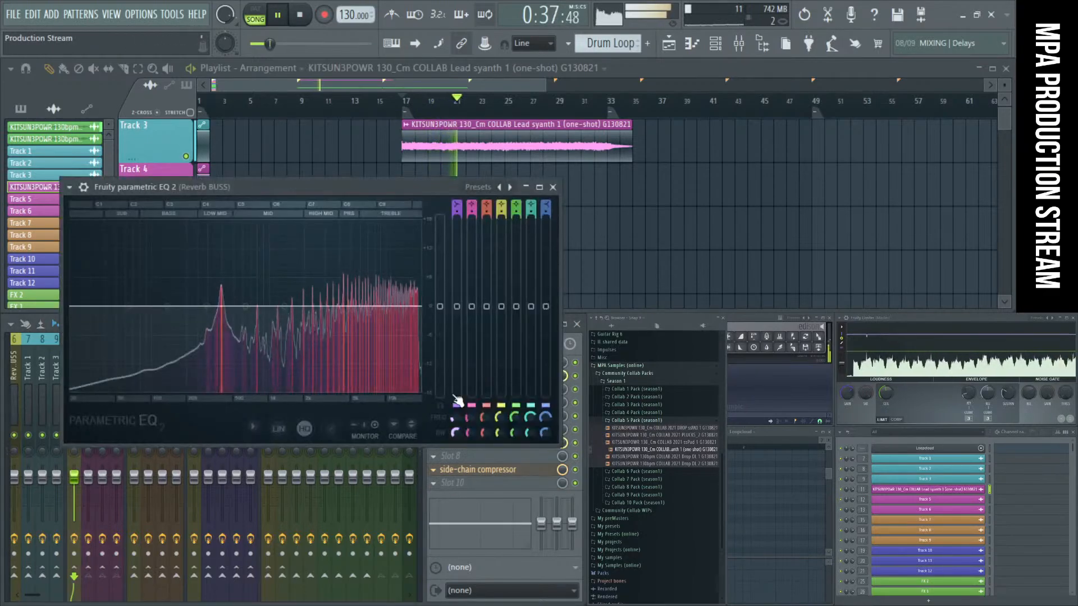
right_click(132, 306)
mouse_move(147, 340)
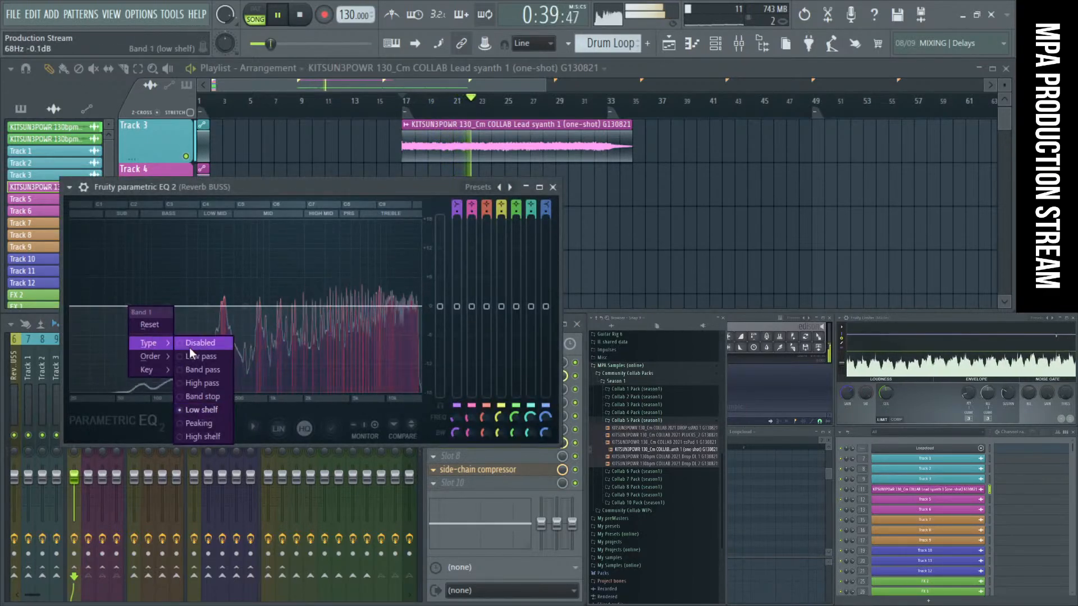
click(201, 382)
drag(132, 306, 285, 334)
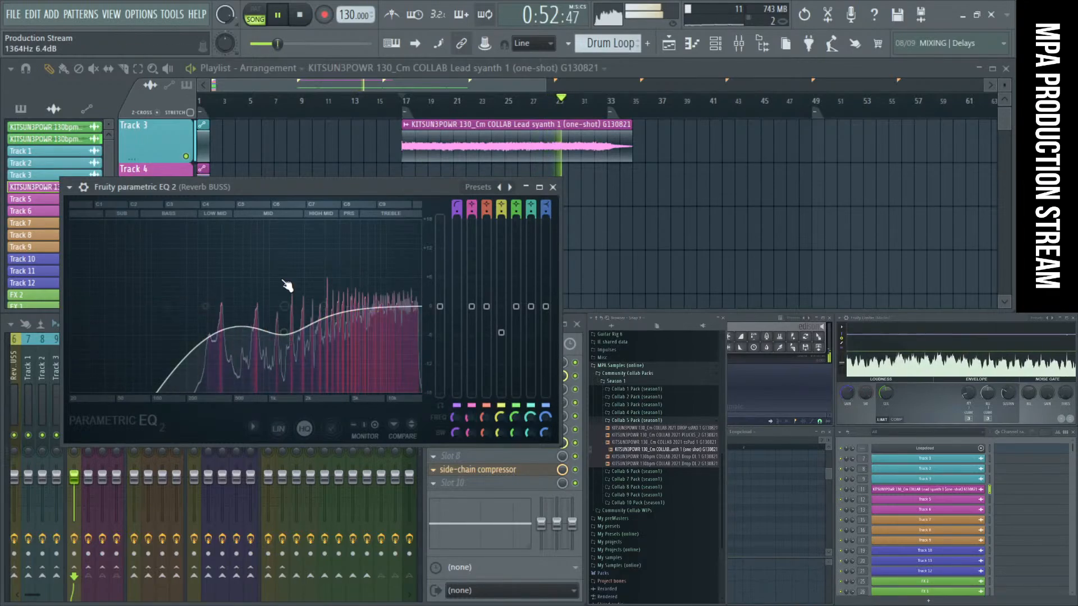
click(552, 186)
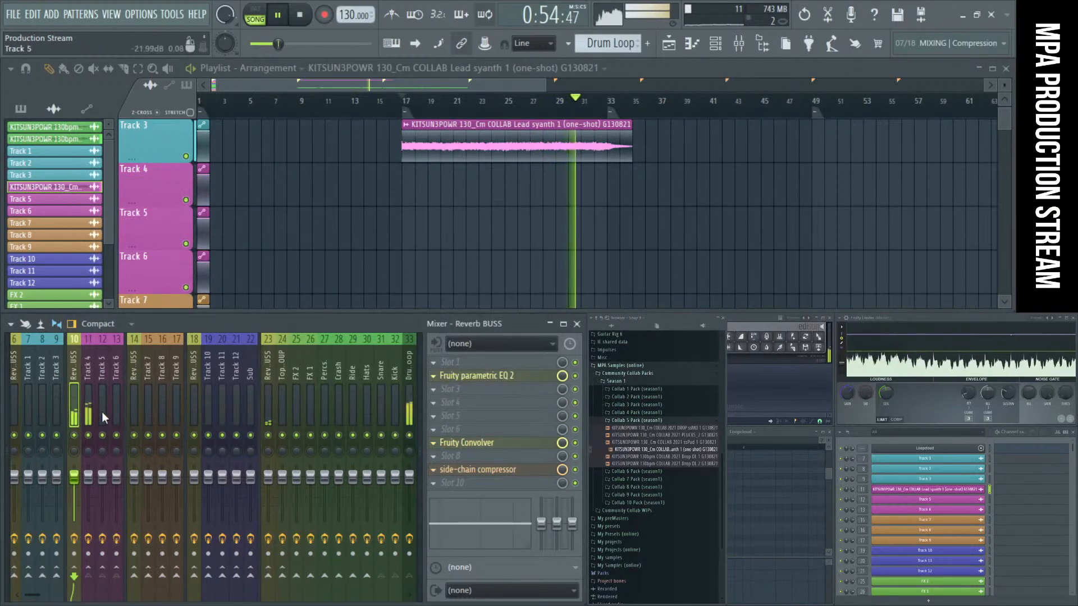
Step: Lower Track 4's send to the Reverb BUSS slightly by ear while the song plays
click(89, 389)
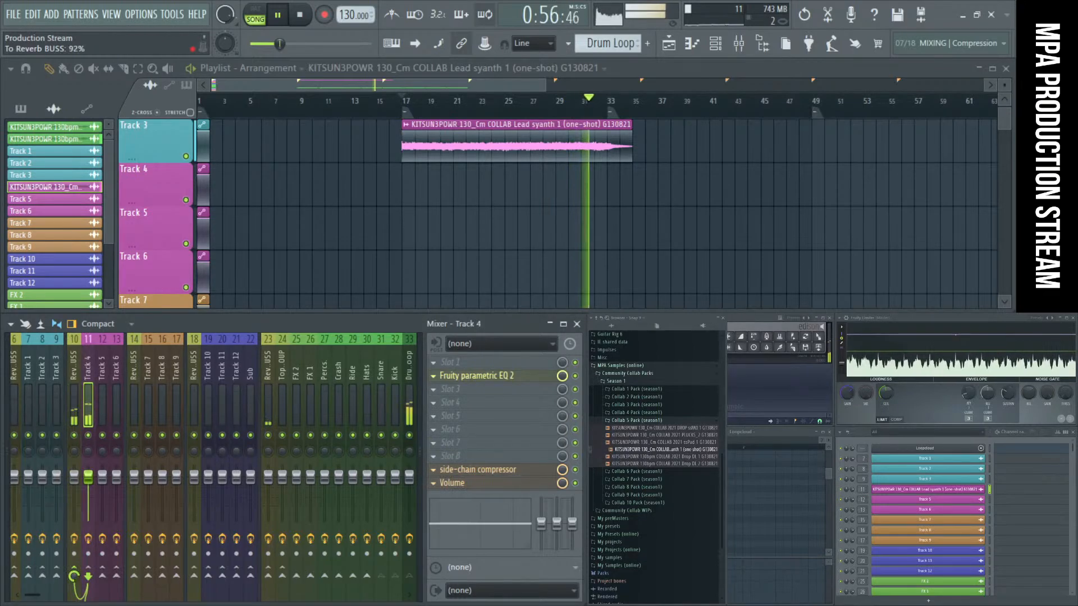
drag(75, 581, 75, 579)
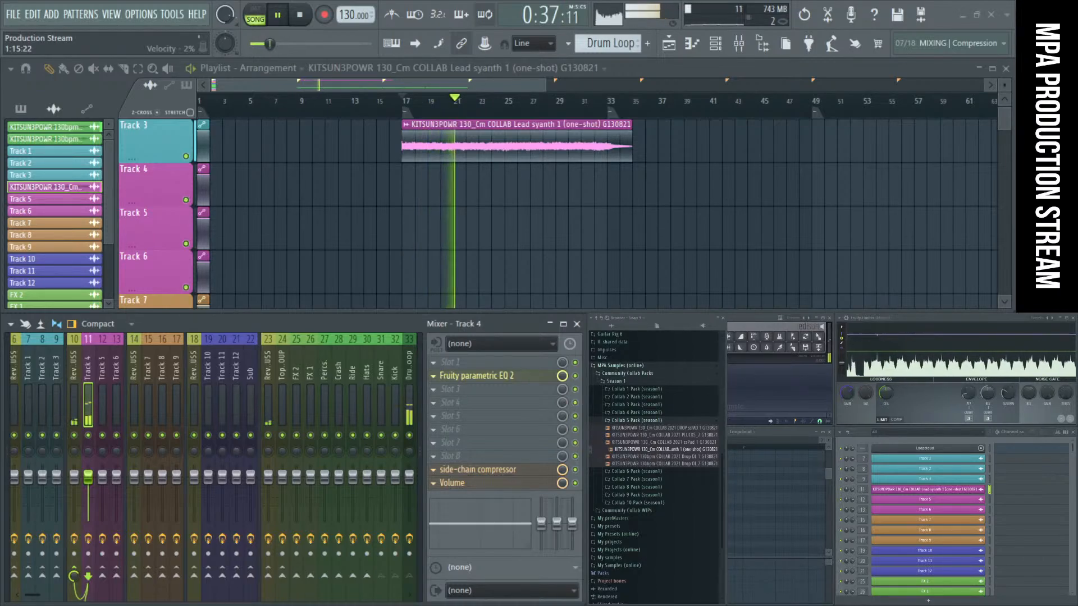
Step: Stop playback and audition the Drop DL 1, sspad 1 and PLUCKS_2 samples from the Collab 5 Pack
click(652, 457)
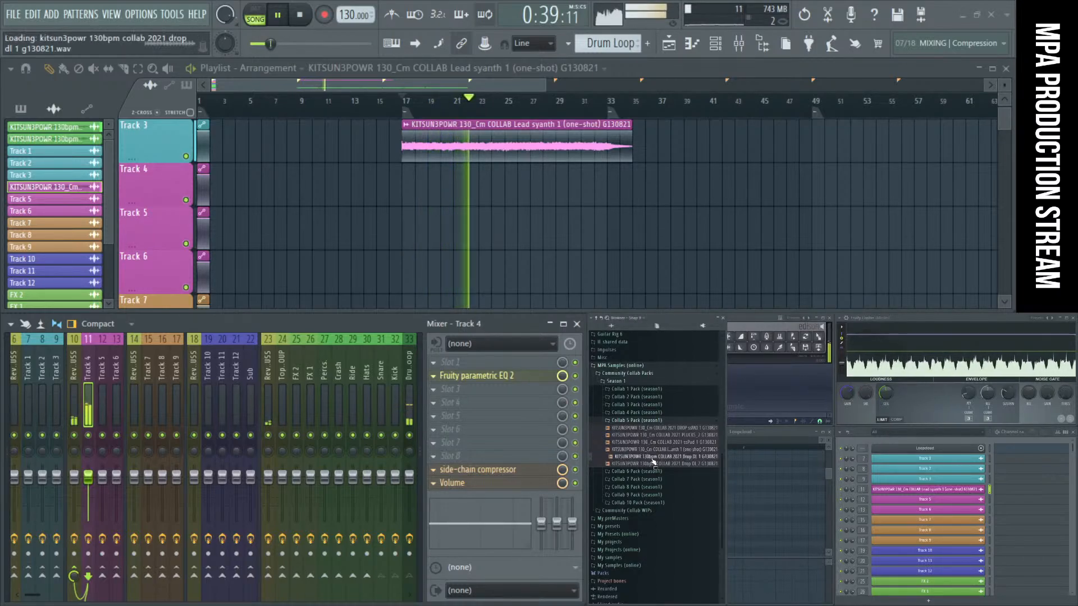
click(303, 17)
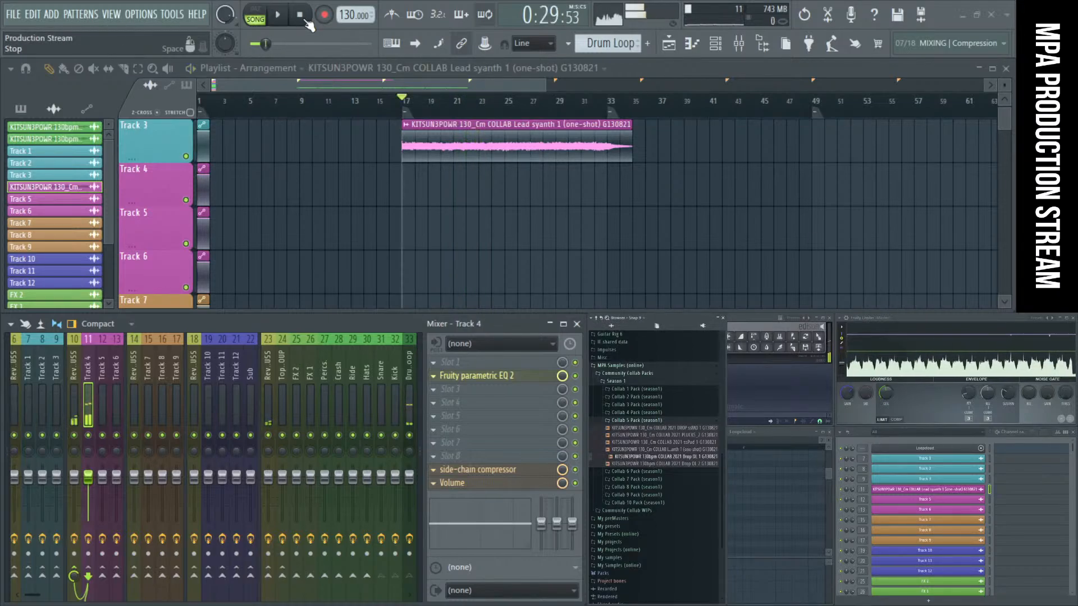
click(645, 442)
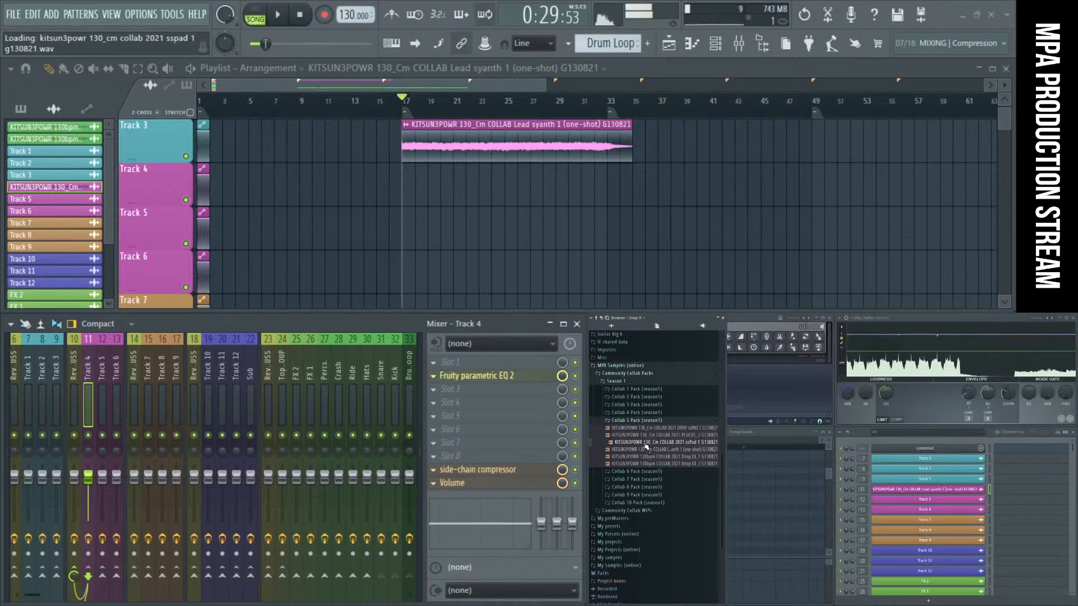
click(649, 436)
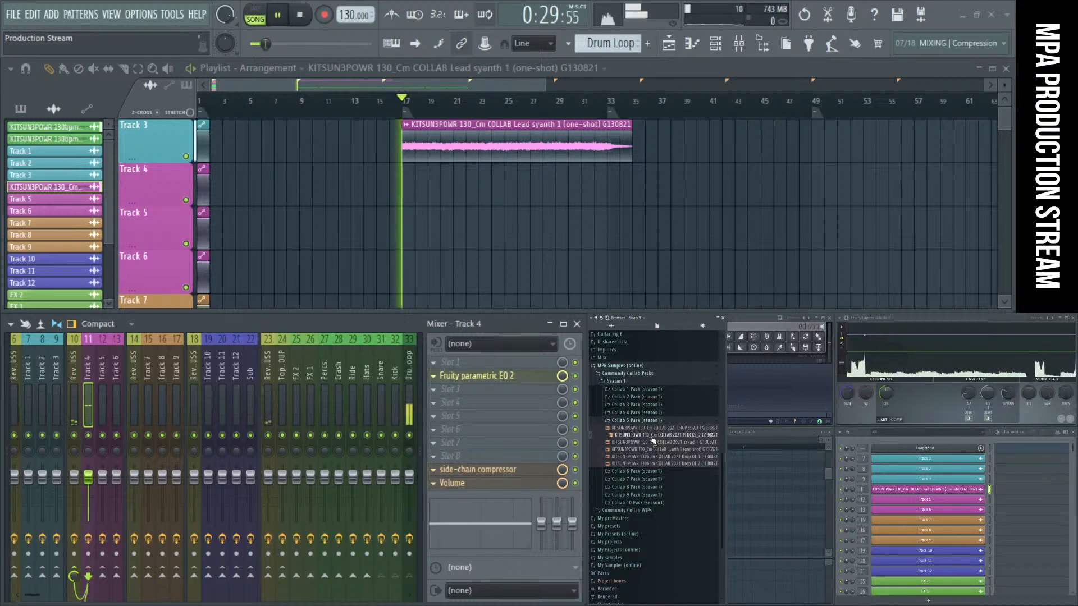
Step: Load the COLLAB 2021 PLUCKS_2 sample into the Track 5 audio clip channel and close its settings
click(975, 522)
click(976, 526)
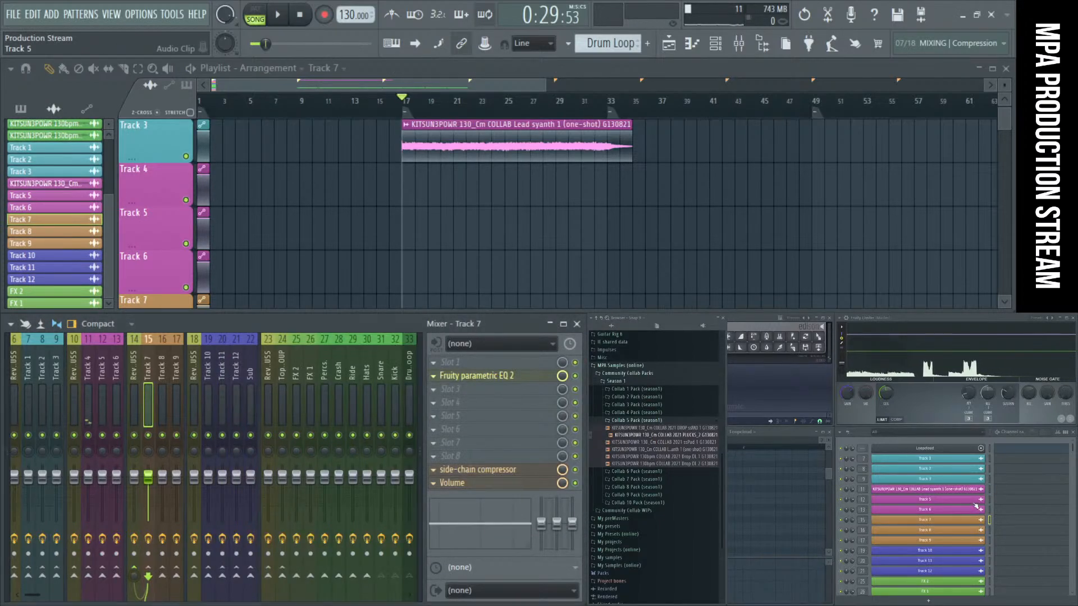
click(975, 503)
drag(535, 443, 339, 171)
drag(686, 436, 320, 469)
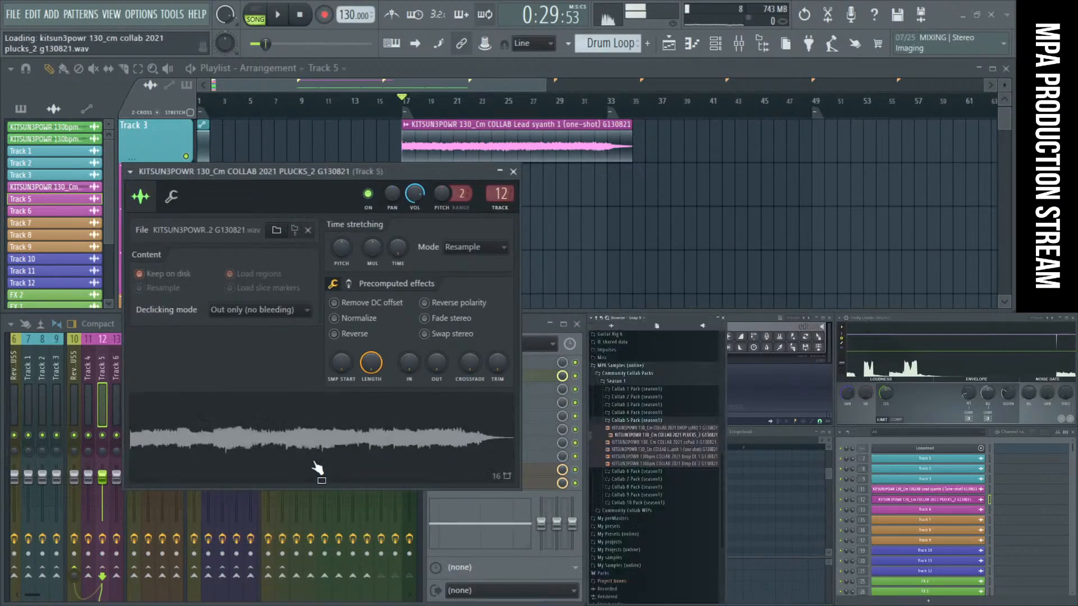
click(513, 172)
scroll(421, 229, down, 1)
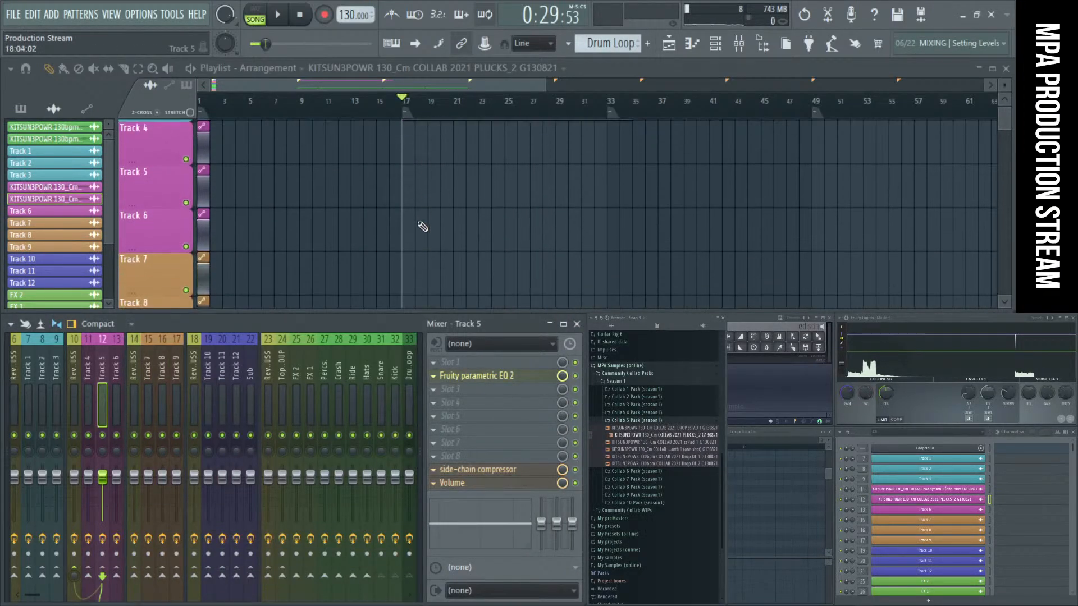
Step: Place the COLLAB 2021 PLUCKS_2 clip at bar 17 on playlist Track 4 and open its channel settings
scroll(423, 192, up, 1)
click(404, 191)
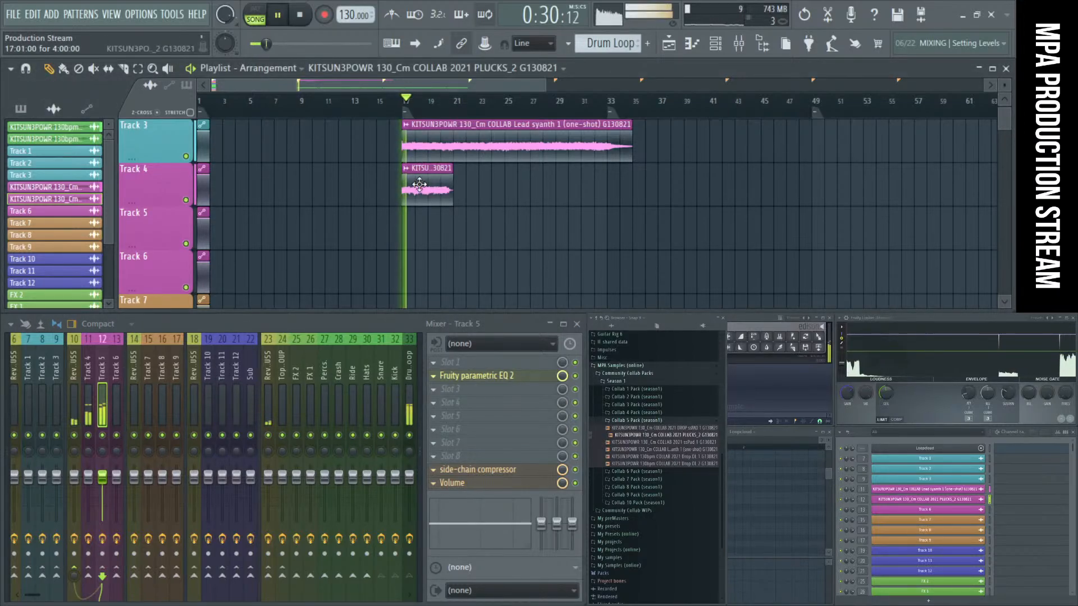
double_click(419, 185)
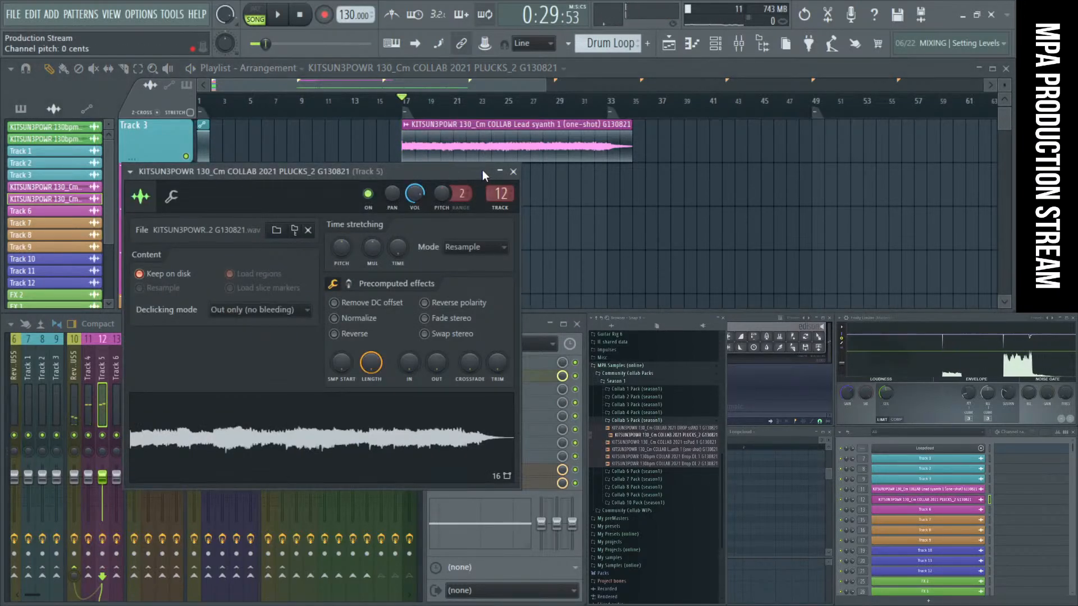
drag(483, 169, 724, 174)
Step: Solo mixer Track 5 and set its send to the Reverb BUSS to about 48% while the song plays
click(88, 436)
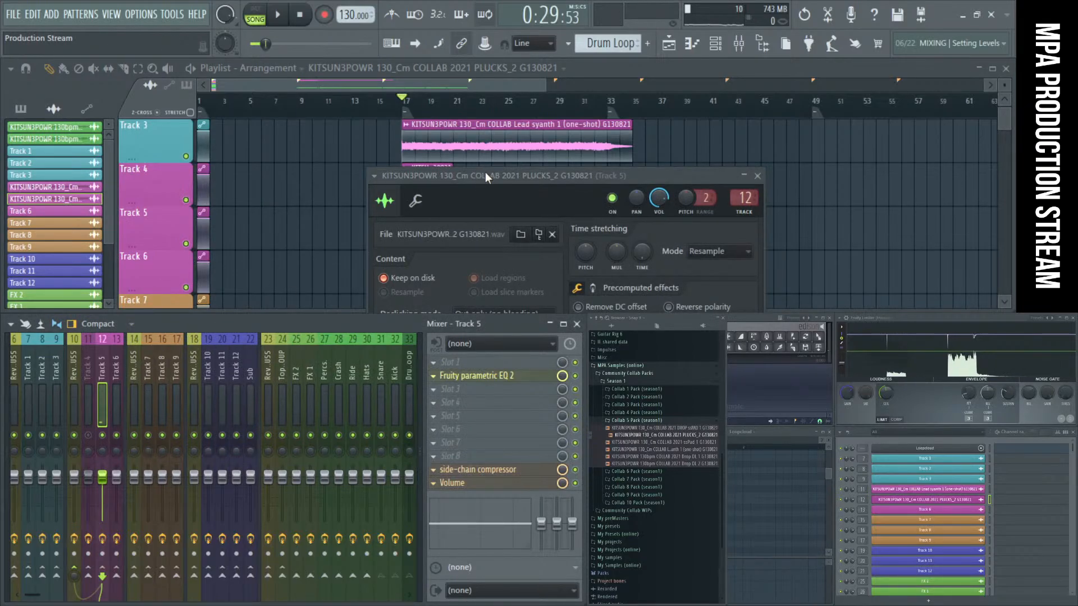
drag(485, 172, 616, 199)
right_click(102, 437)
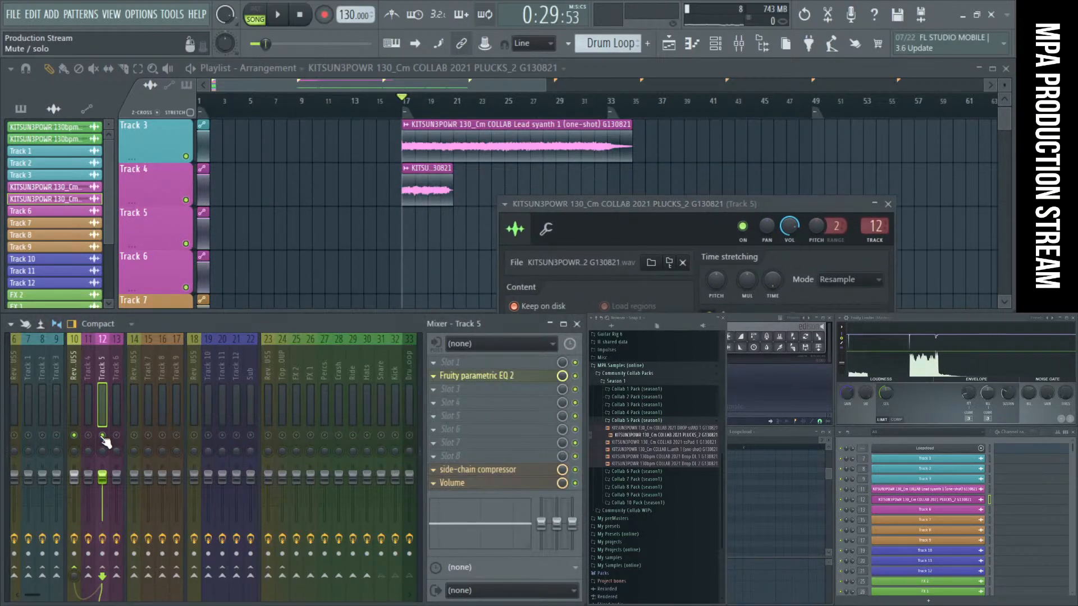
key(space)
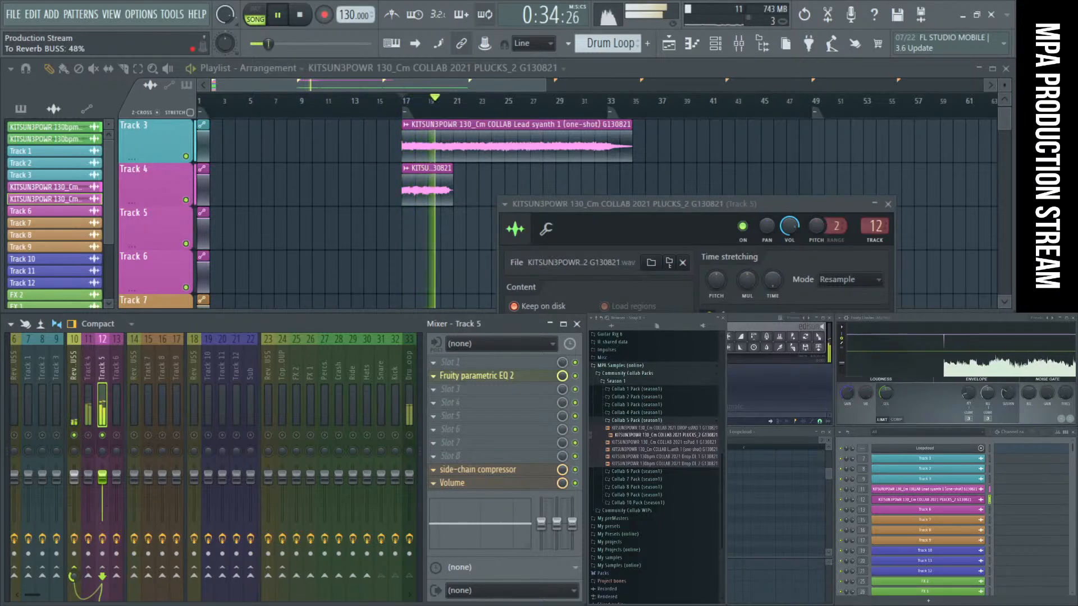
key(space)
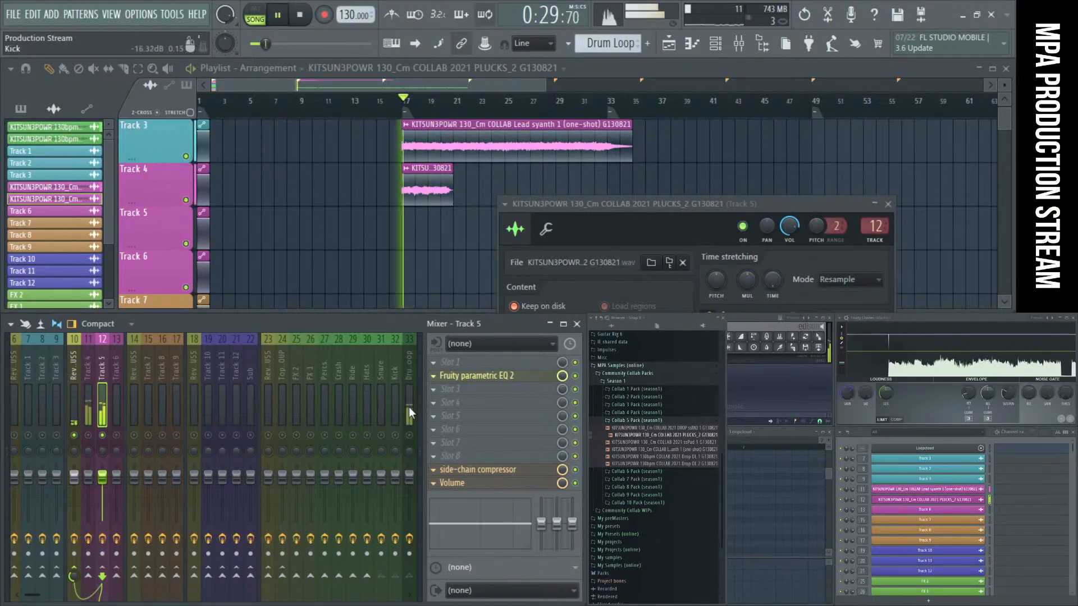
Step: Cut the mids with band 5 in Track 5's Fruity parametric EQ 2 during playback, and take the track out of solo
click(471, 380)
key(space)
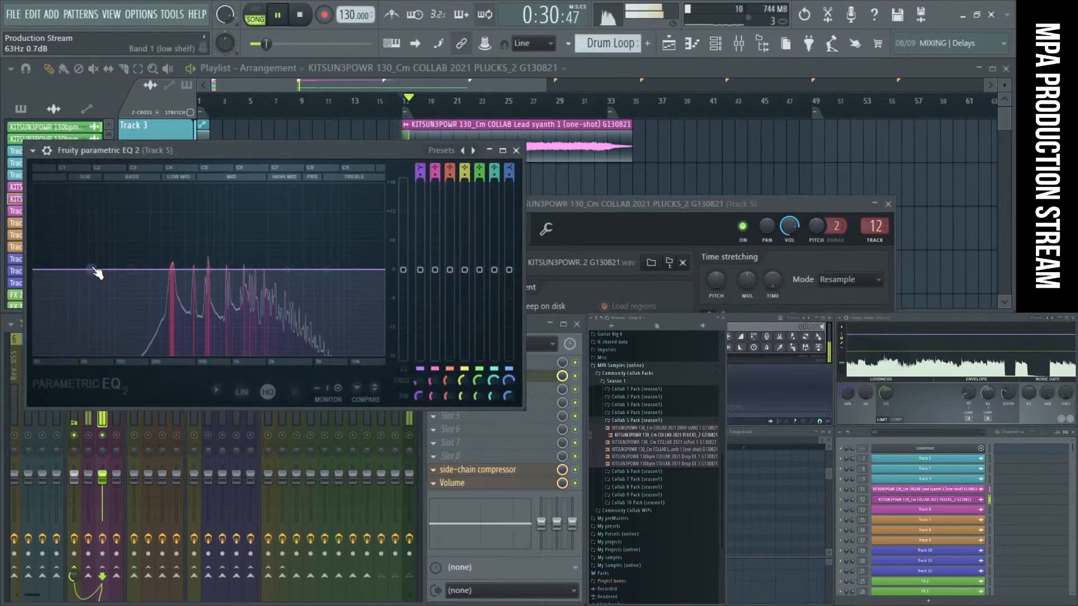
drag(247, 269, 229, 289)
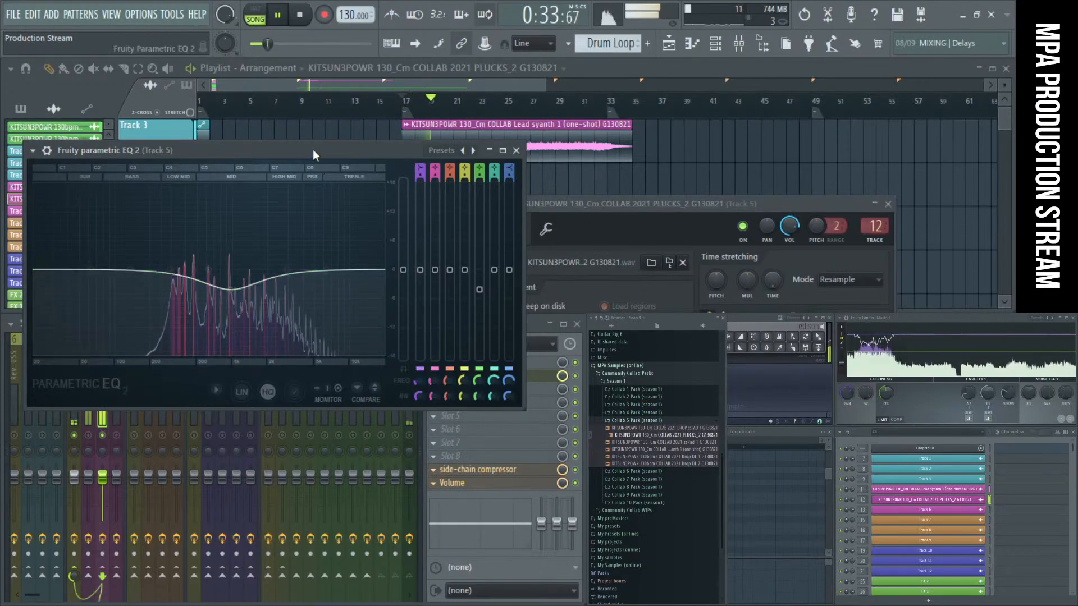
drag(312, 150, 551, 153)
key(space)
right_click(102, 434)
right_click(102, 435)
right_click(102, 435)
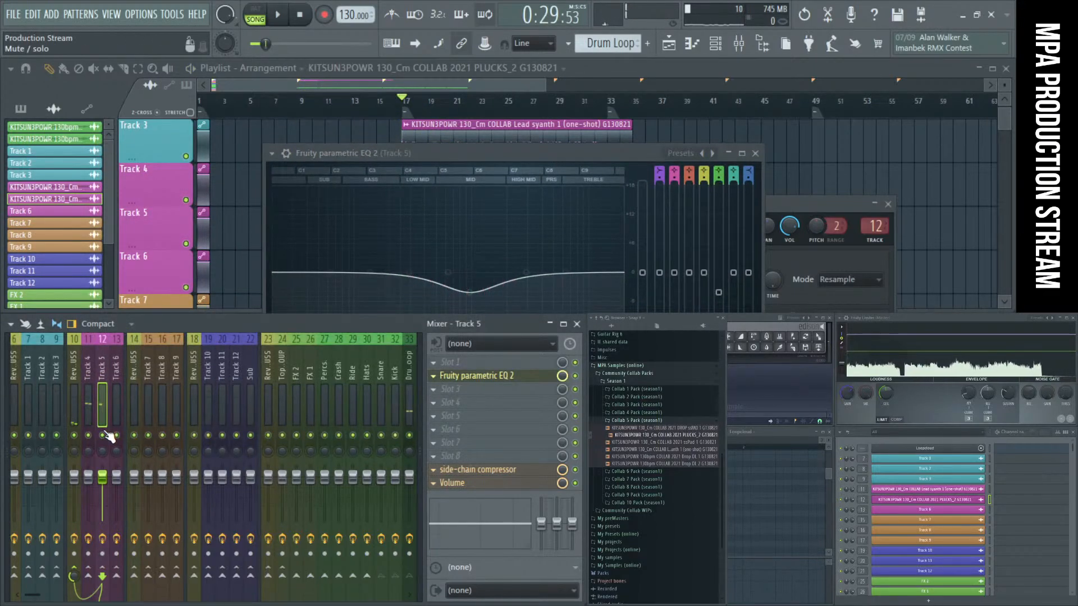
Step: Lower the threshold and raise the ratio of Track 5's side-chain compressor by ear, then mute Track 4 in the mixer
key(space)
click(503, 470)
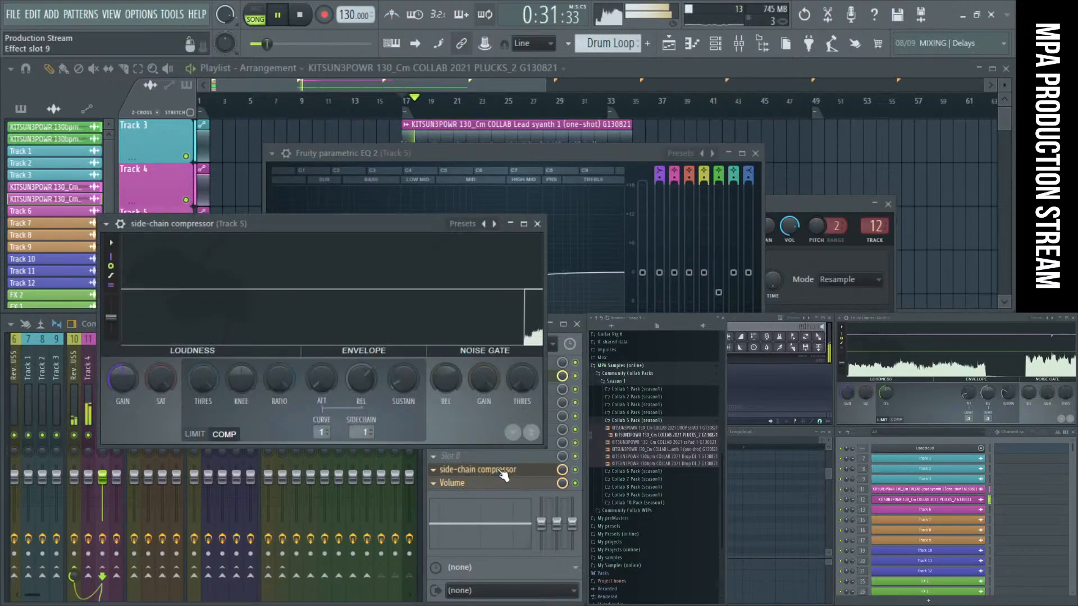
drag(205, 378, 206, 432)
key(space)
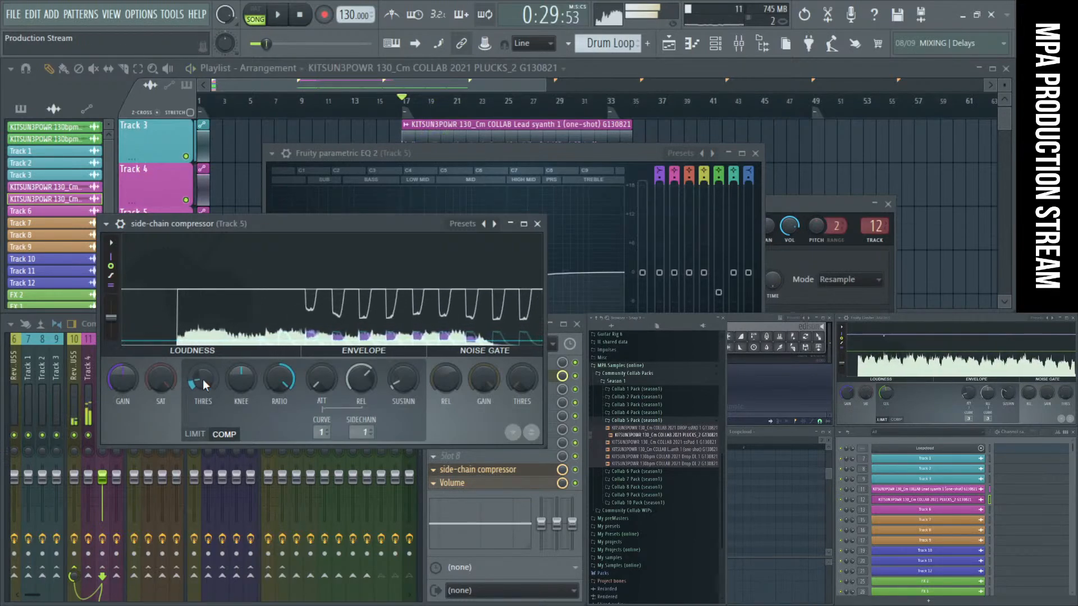
key(space)
drag(203, 379, 203, 385)
click(103, 440)
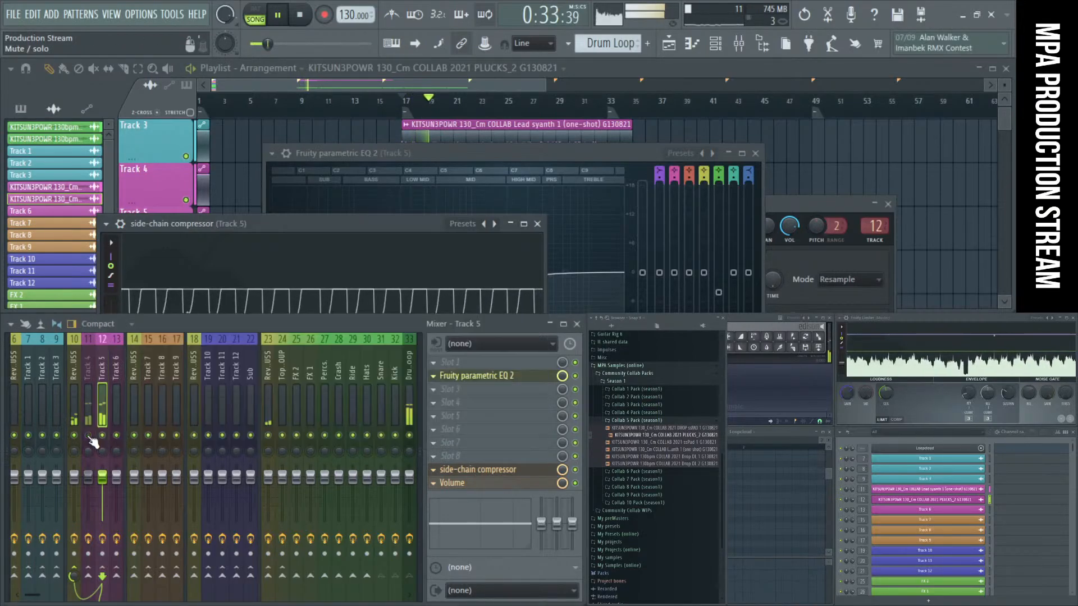
click(536, 224)
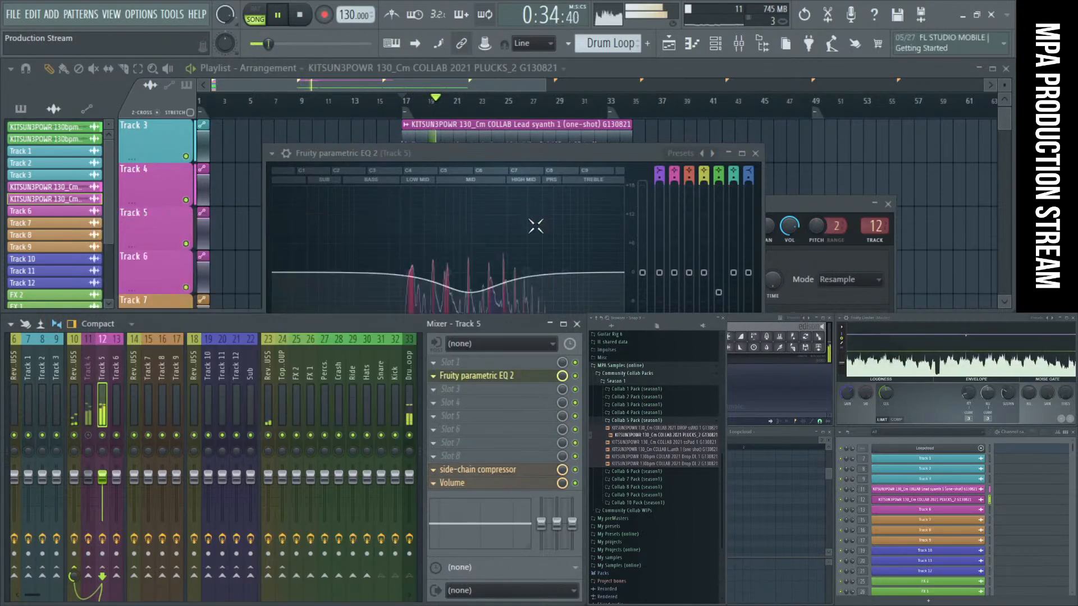
Step: Close the open plugin and channel windows and repeat the PLUCKS_2 clip on playlist Track 4 from bar 17 up to bar 33
click(756, 153)
key(Escape)
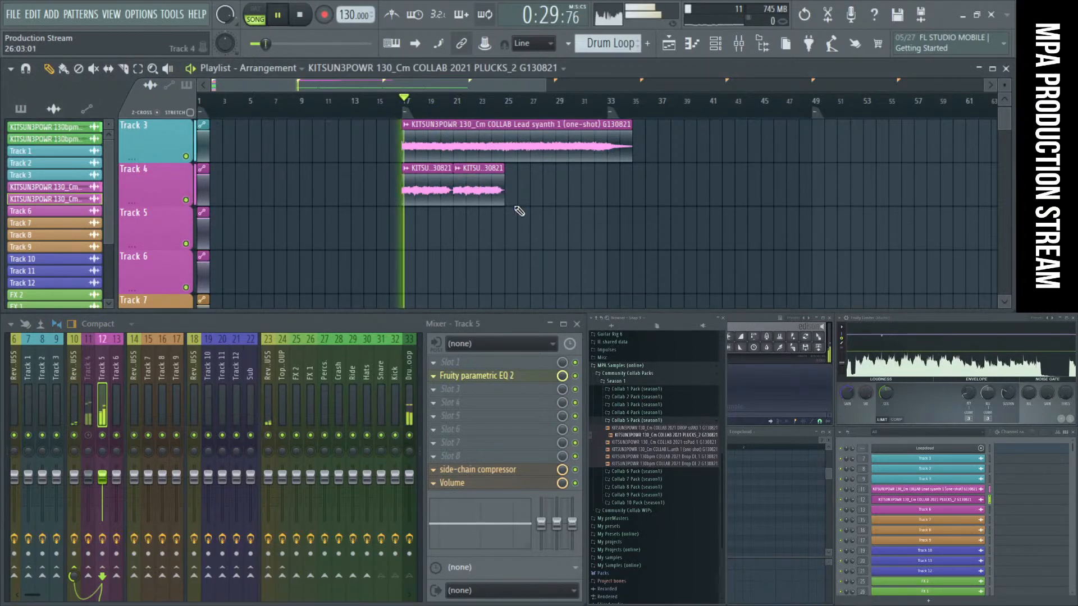
drag(515, 207, 547, 200)
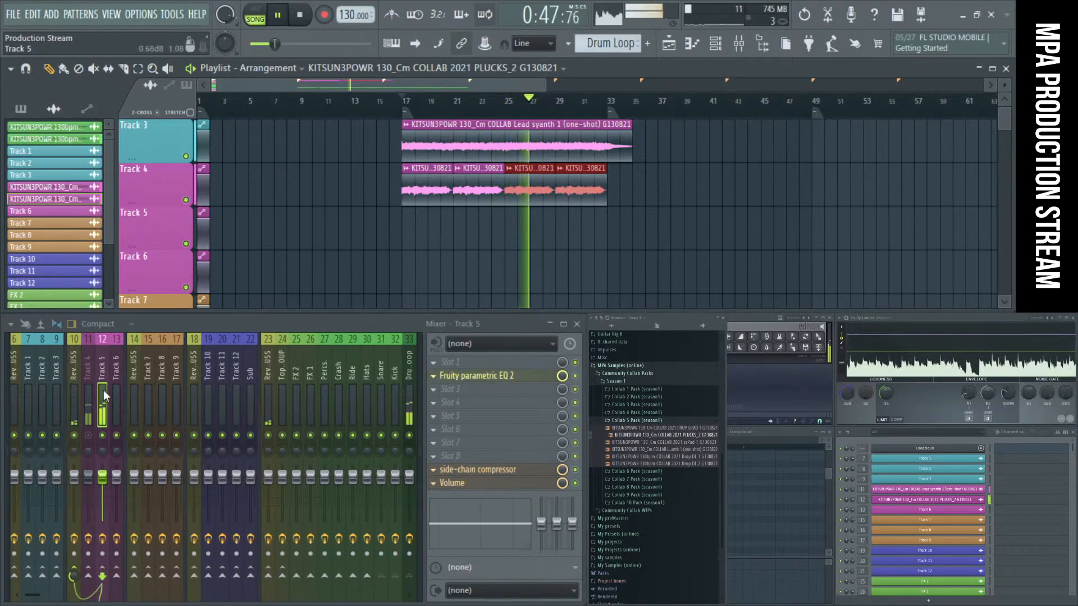
Step: Boost Track 5's highs by 1.2 dB at 6339 Hz with EQ band 3, and fine-tune its send to the Reverb BUSS
click(512, 383)
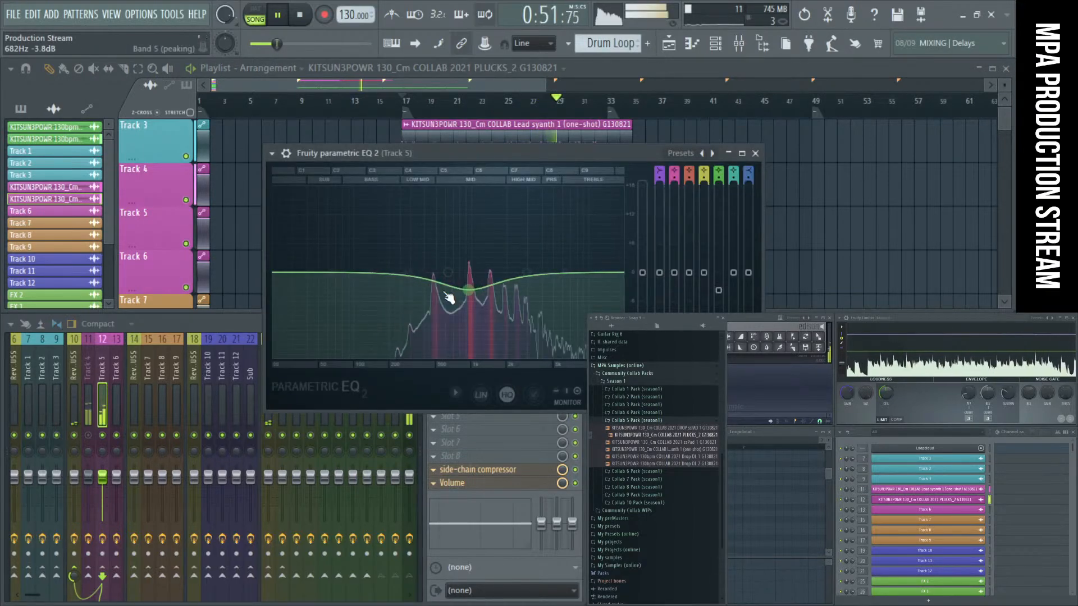
drag(447, 272, 566, 267)
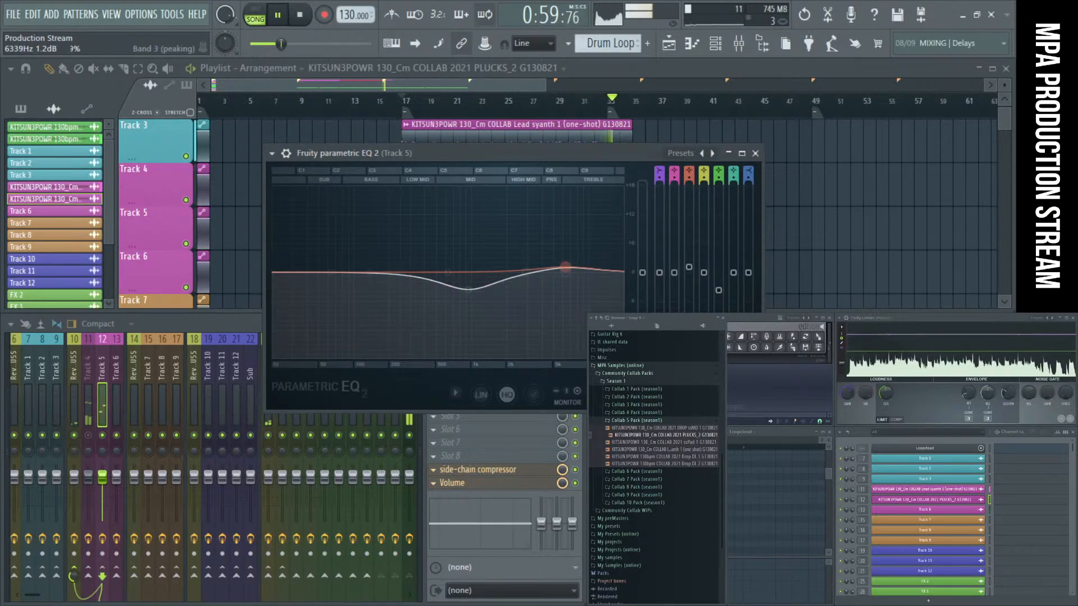
click(756, 154)
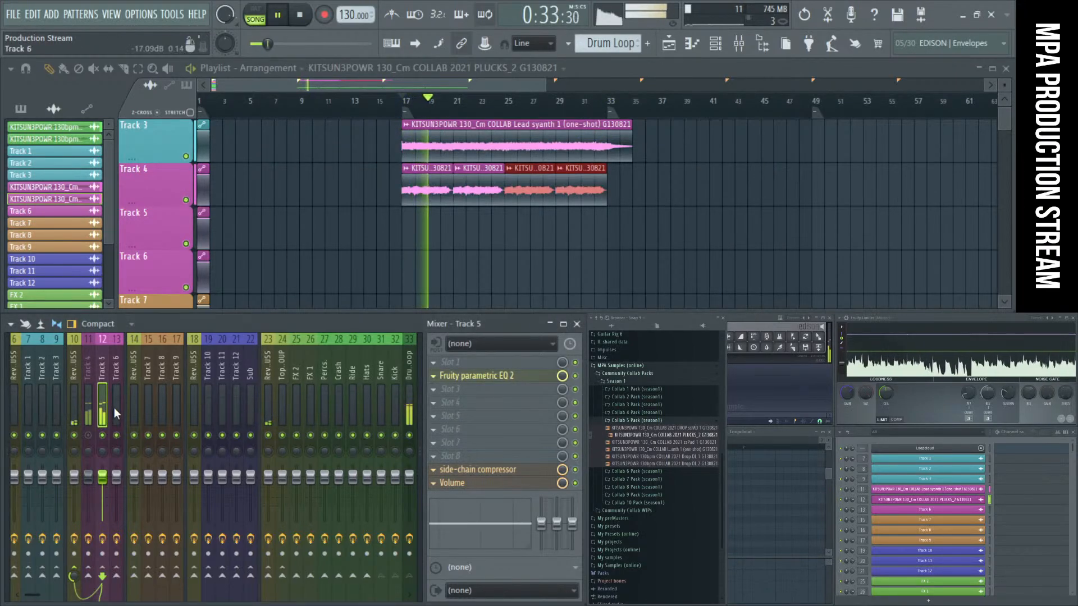
mouse_move(74, 576)
mouse_down()
mouse_move(74, 556)
mouse_move(75, 575)
mouse_up()
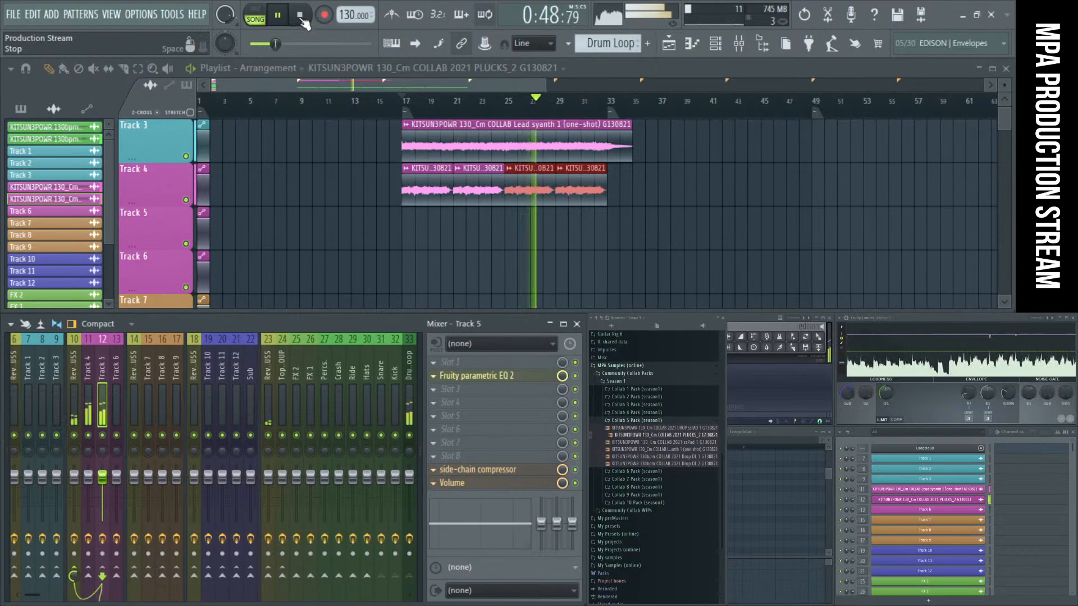
click(301, 16)
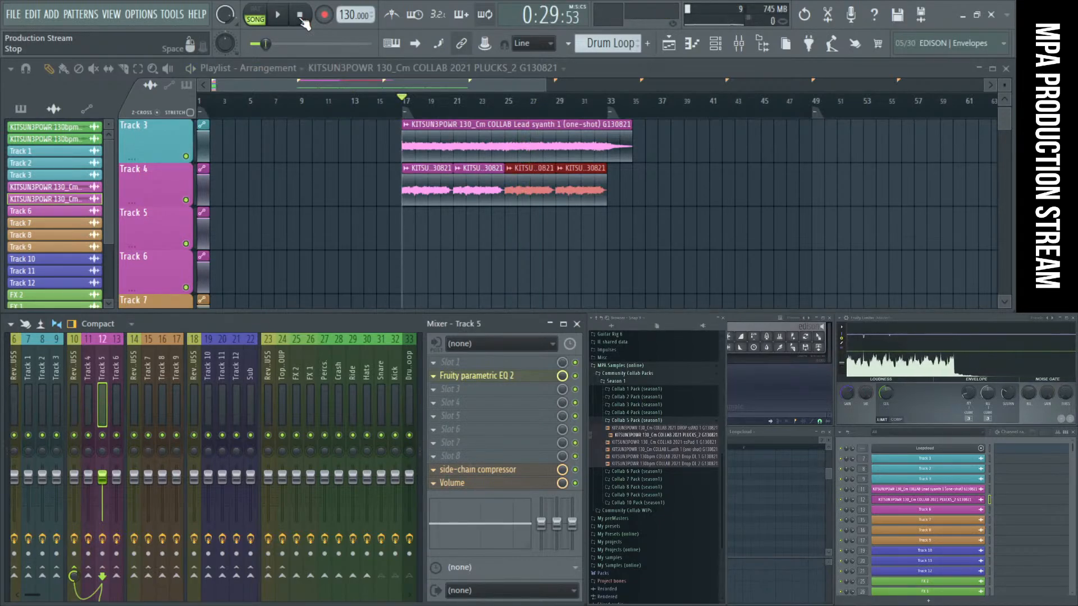
Step: Play the song from bar 25 and check how the repeated plucks sit with the lead synth and drum loop
click(507, 113)
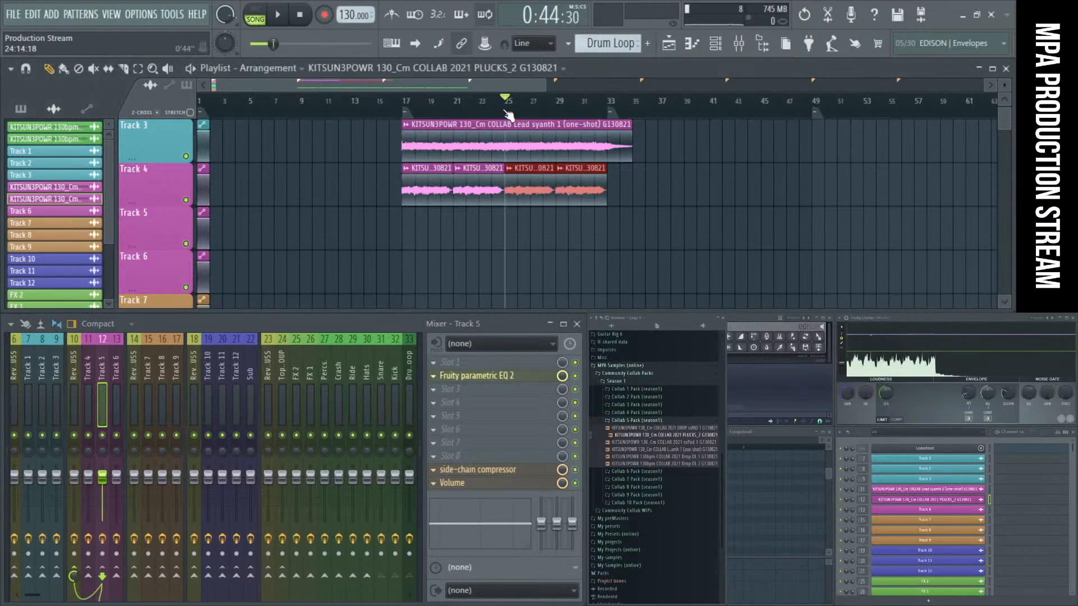
key(space)
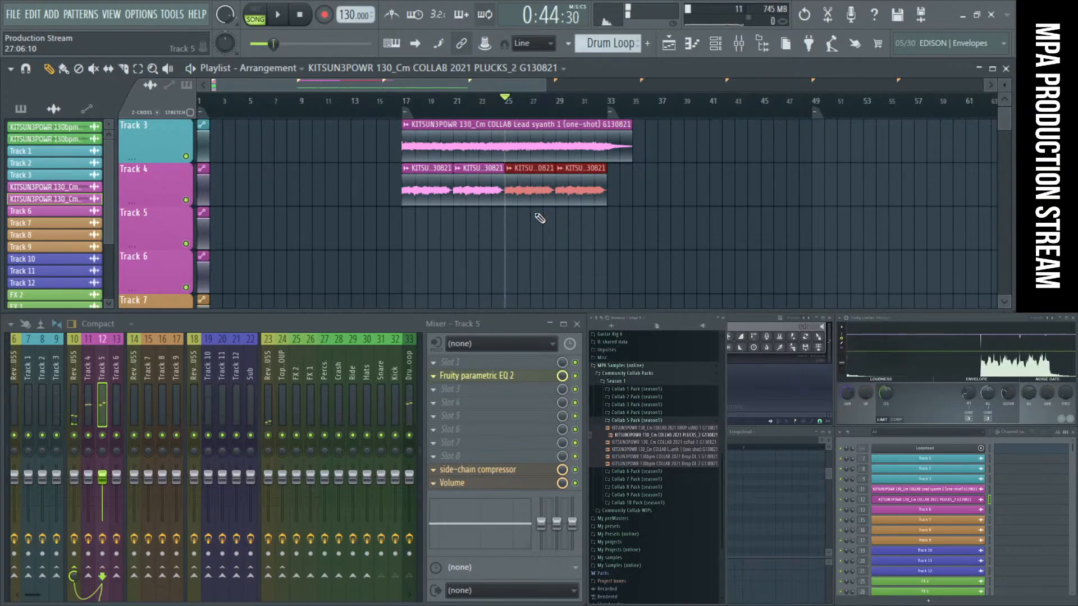
scroll(539, 219, up, 5)
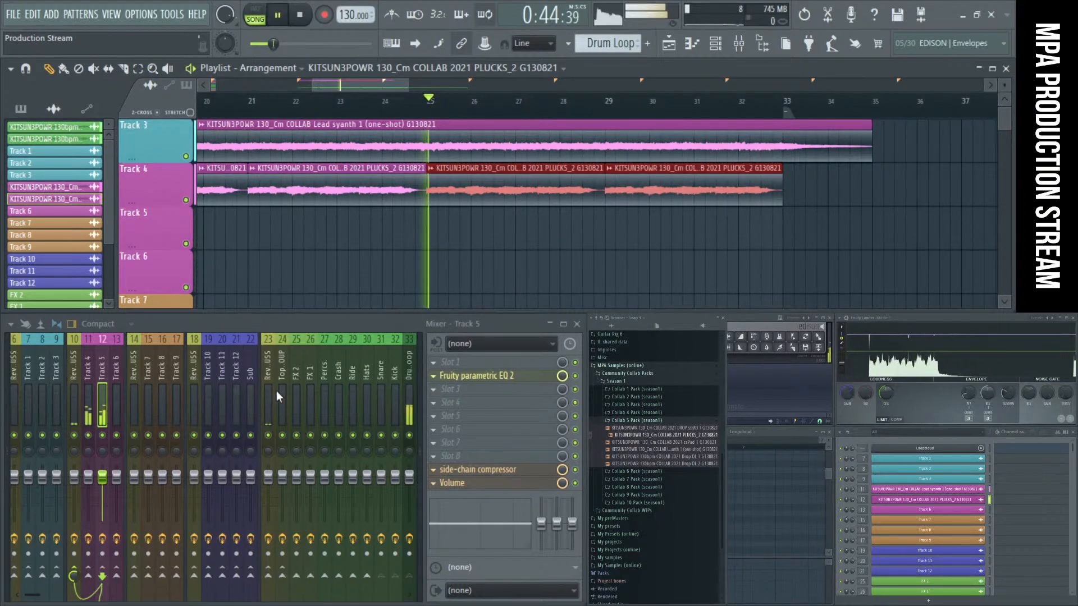
scroll(307, 380, right, 5)
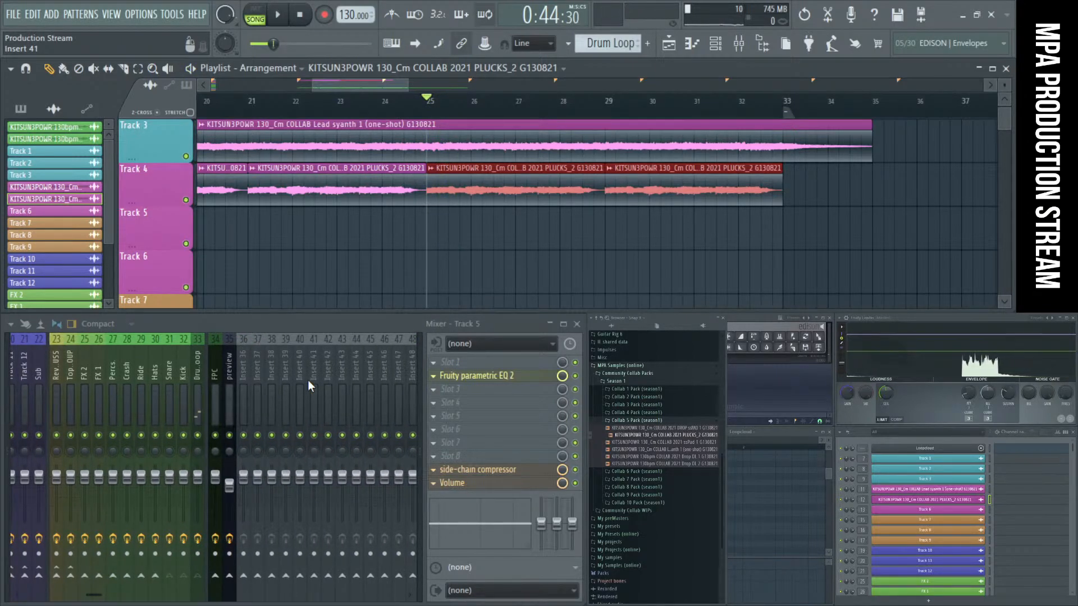
scroll(271, 408, left, 4)
scroll(271, 409, left, 1)
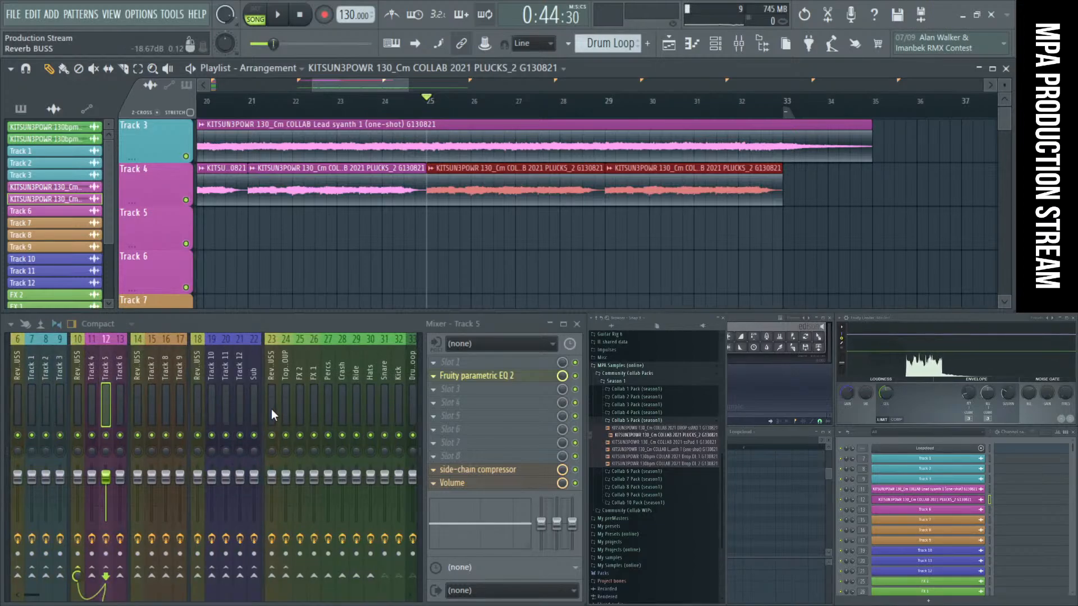
key(space)
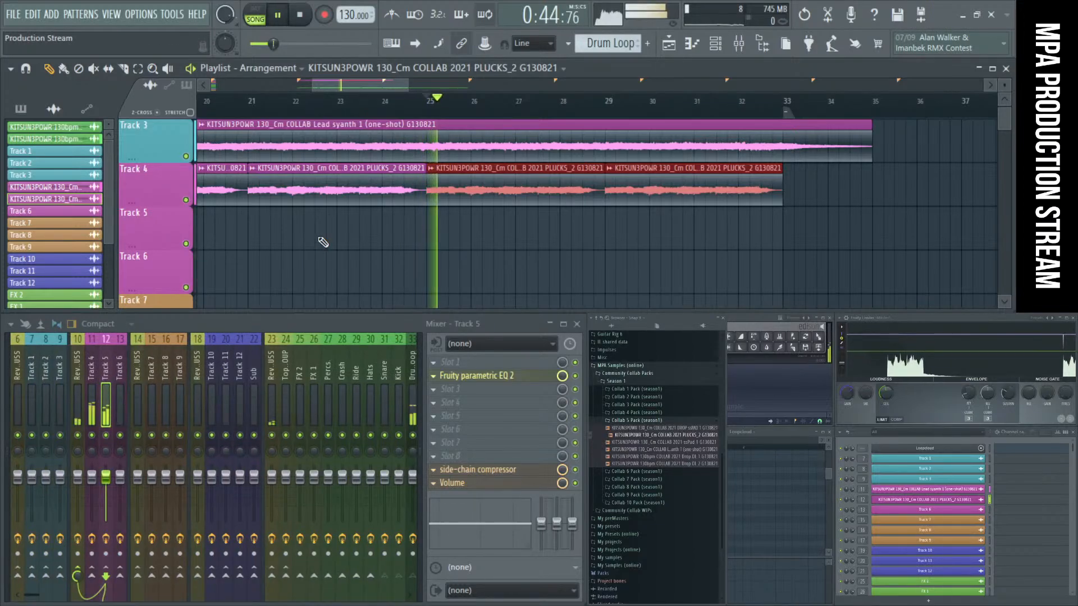
scroll(322, 241, down, 3)
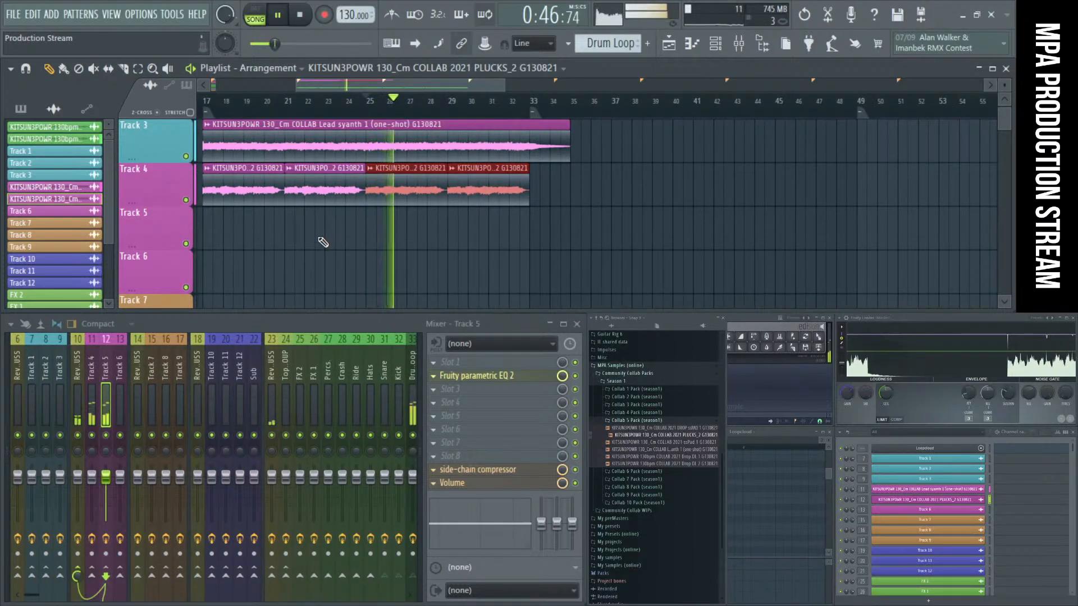
scroll(323, 241, down, 1)
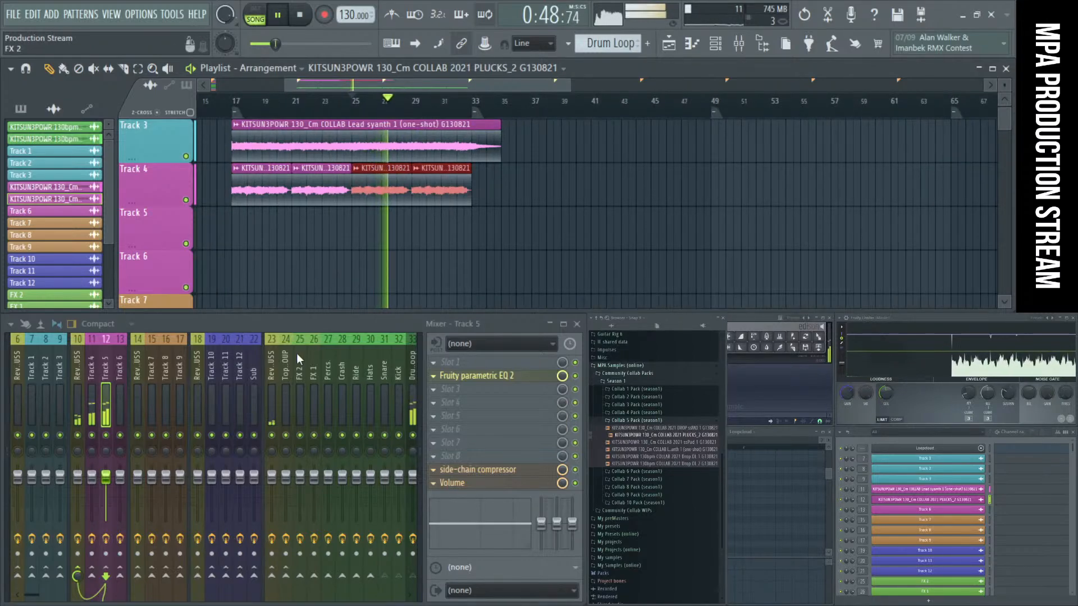
Step: Lower the band 7 high shelf in the Drum Loop's Fruity parametric EQ 2, close it and deselect the playlist clips
scroll(303, 357, down, 3)
click(328, 379)
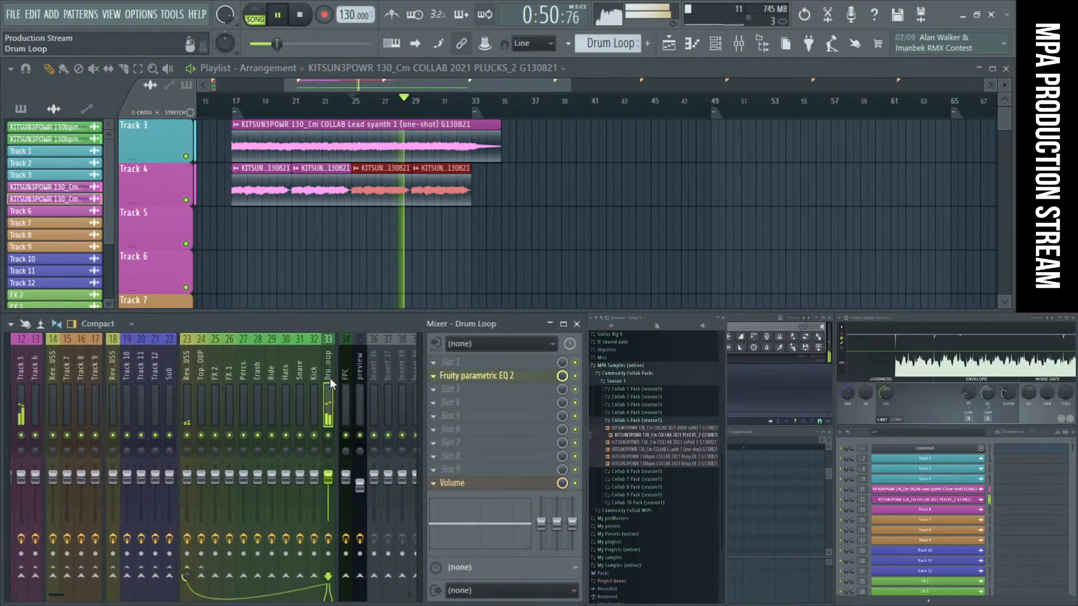
click(483, 375)
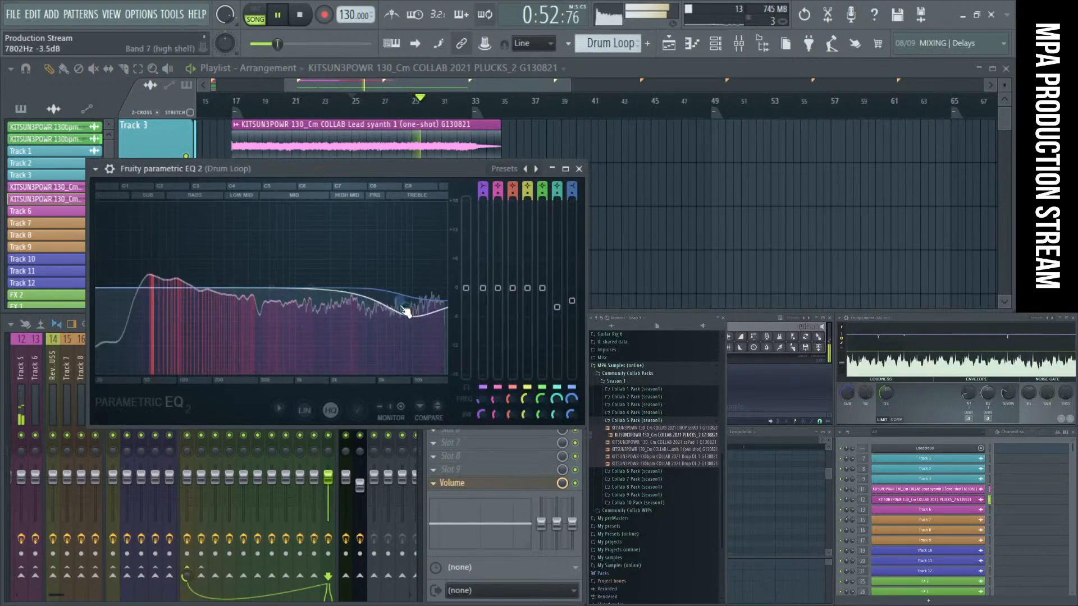
drag(406, 312, 370, 330)
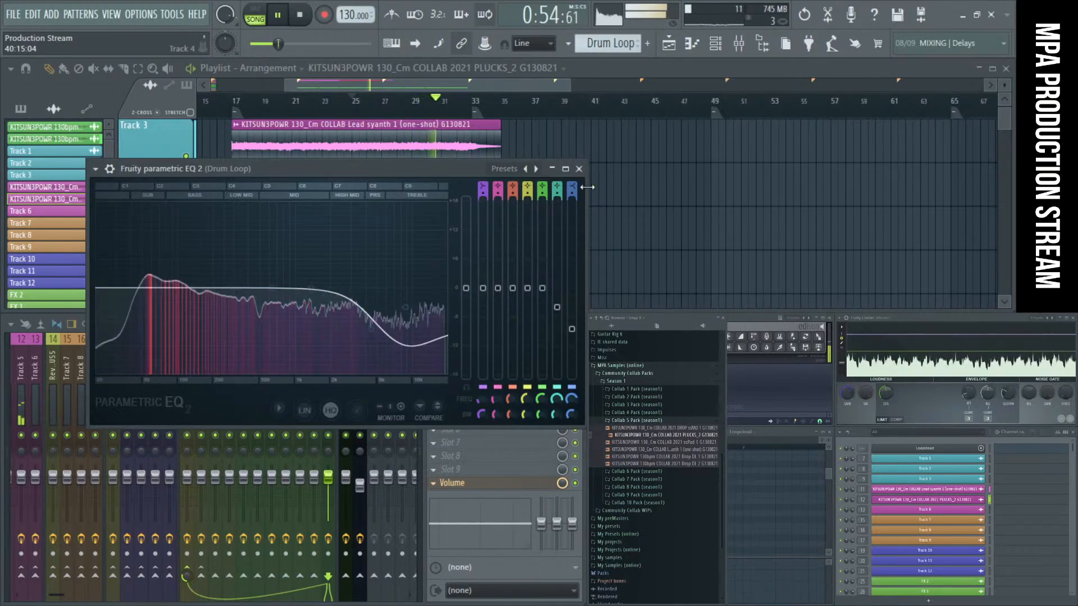
click(578, 169)
ctrl+click(408, 233)
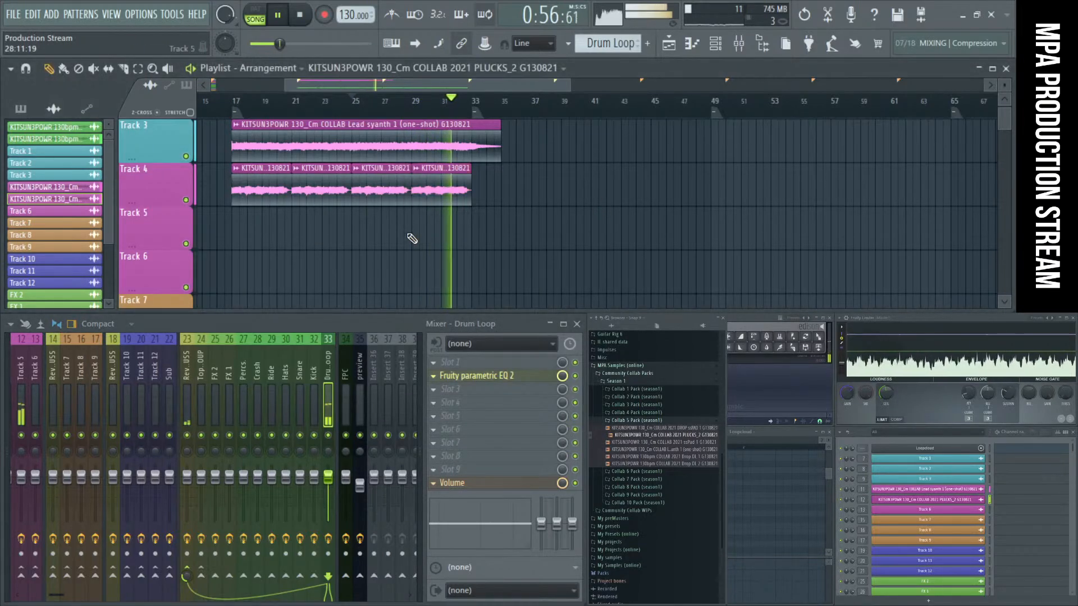
Step: Mute Track 5 and select Track 4 in the mixer while the song plays
scroll(117, 386, up, 3)
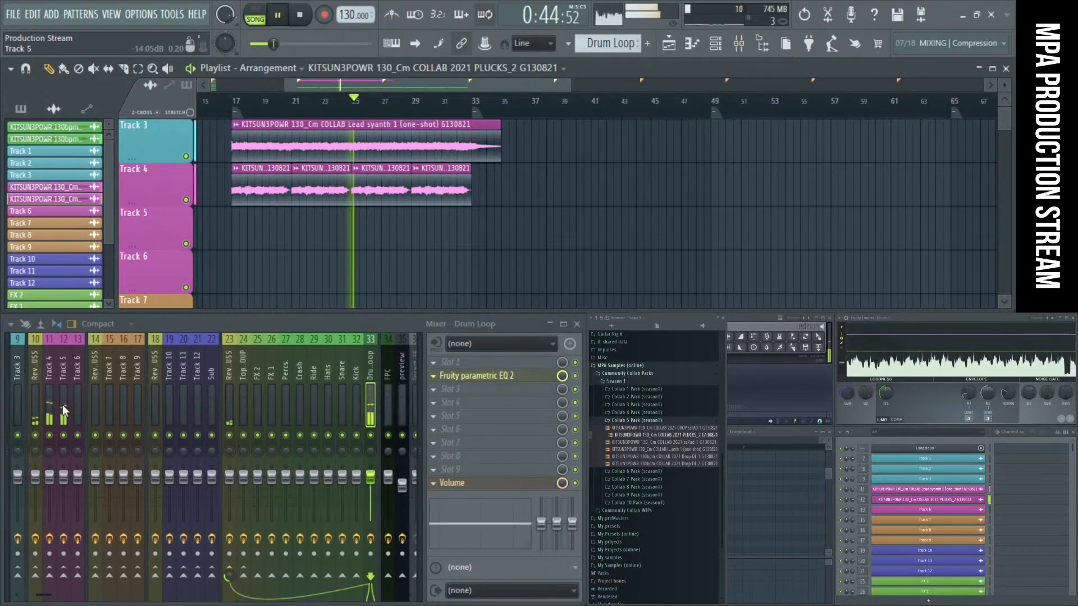
click(64, 435)
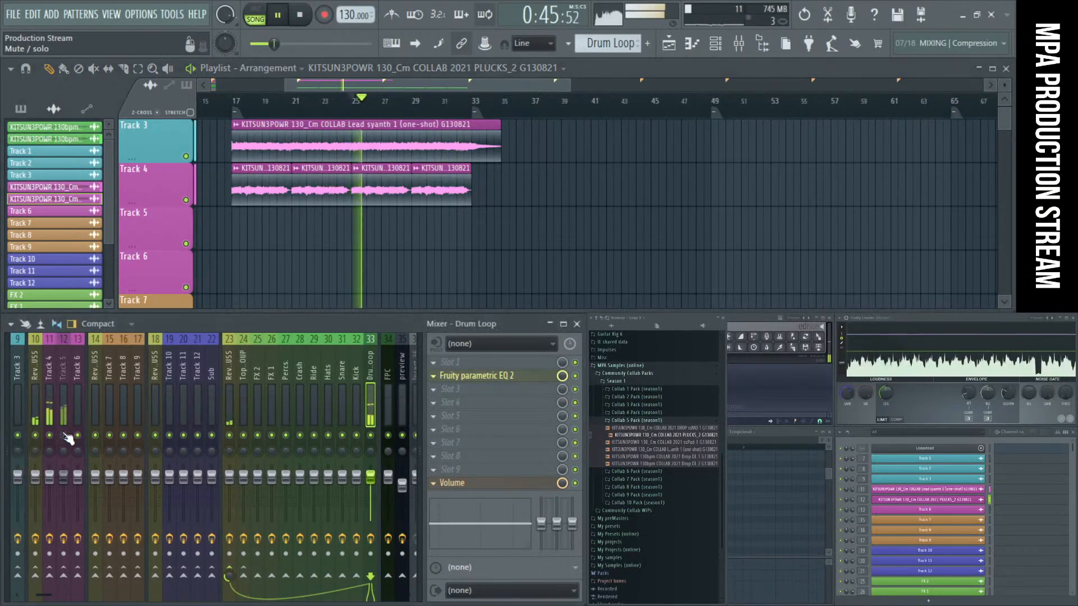
click(52, 382)
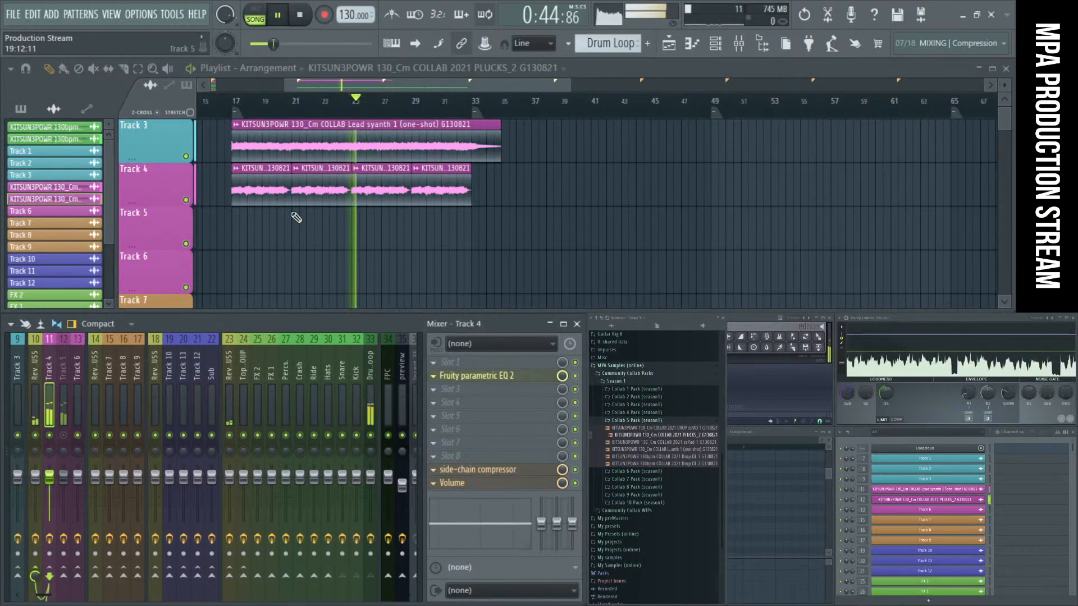
Step: Check the lead synth clip's channel settings, and change band 1 of Track 4's Fruity parametric EQ 2 to high pass
double_click(354, 161)
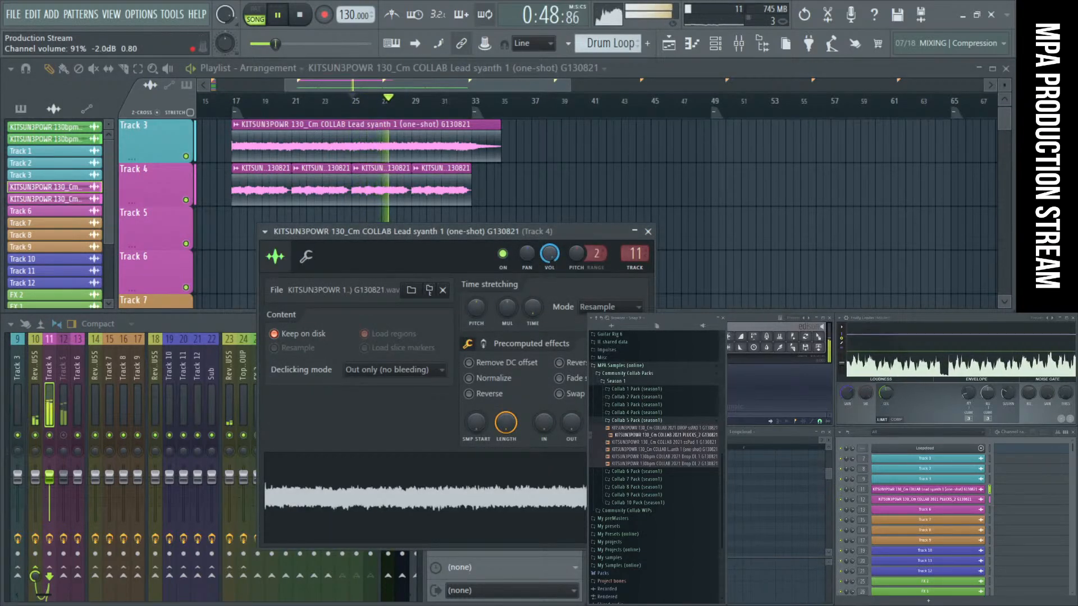
click(635, 233)
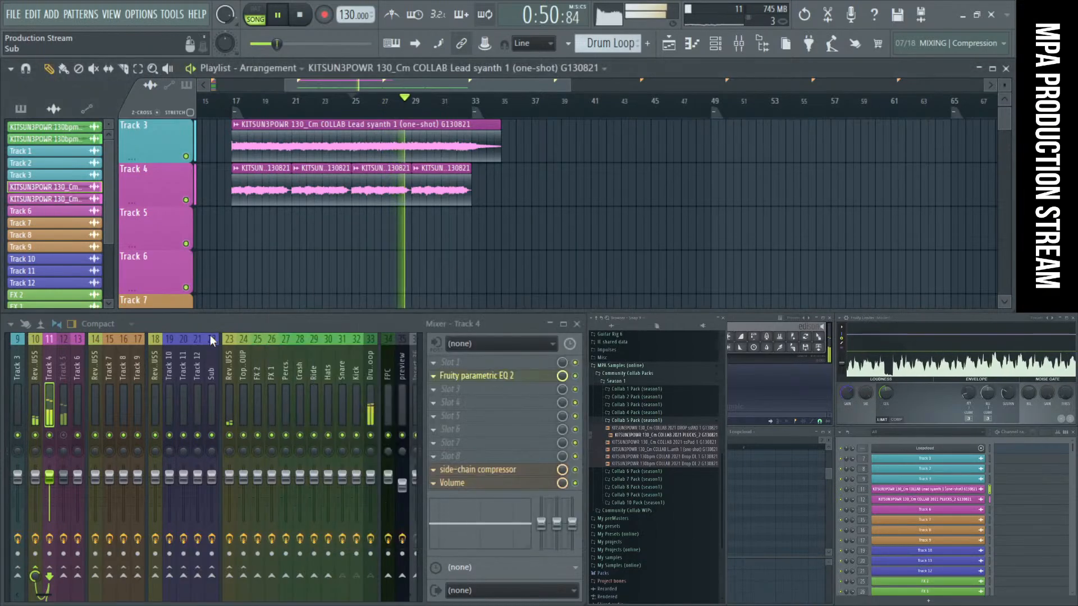
click(484, 375)
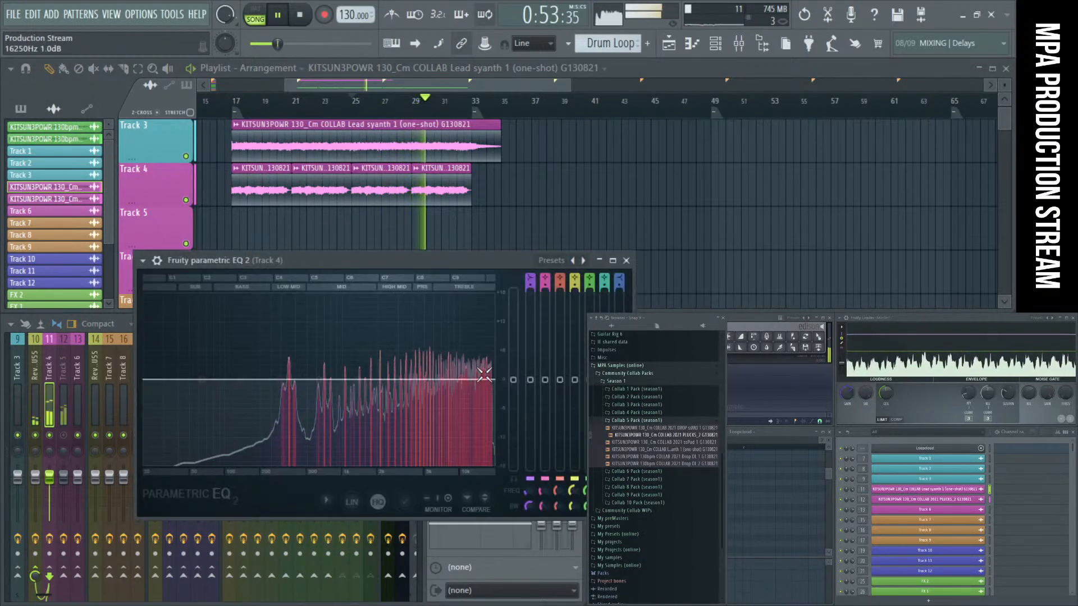
right_click(202, 383)
mouse_move(222, 416)
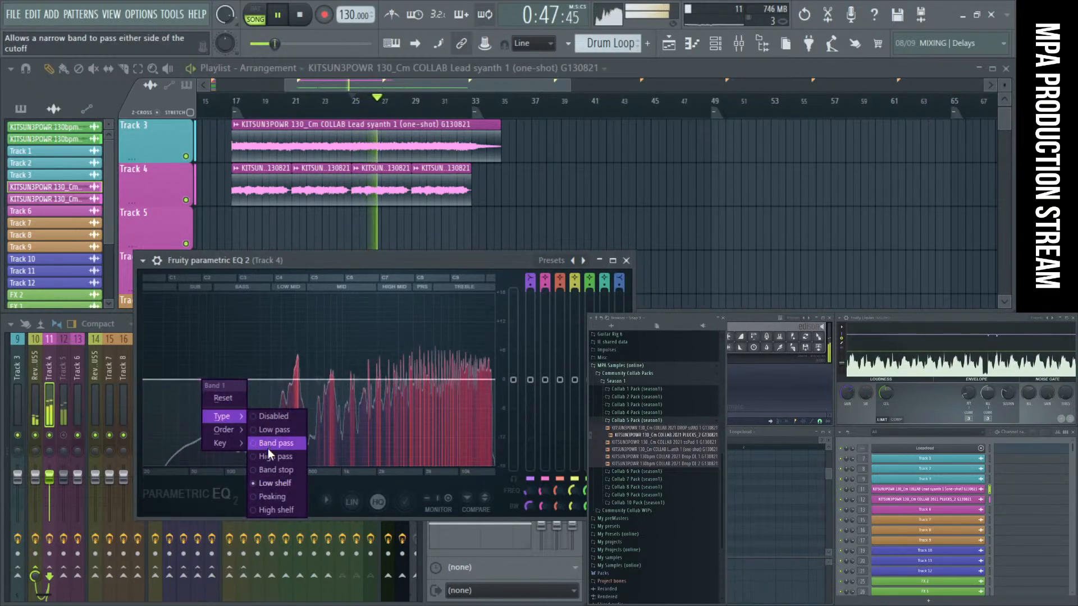
click(273, 456)
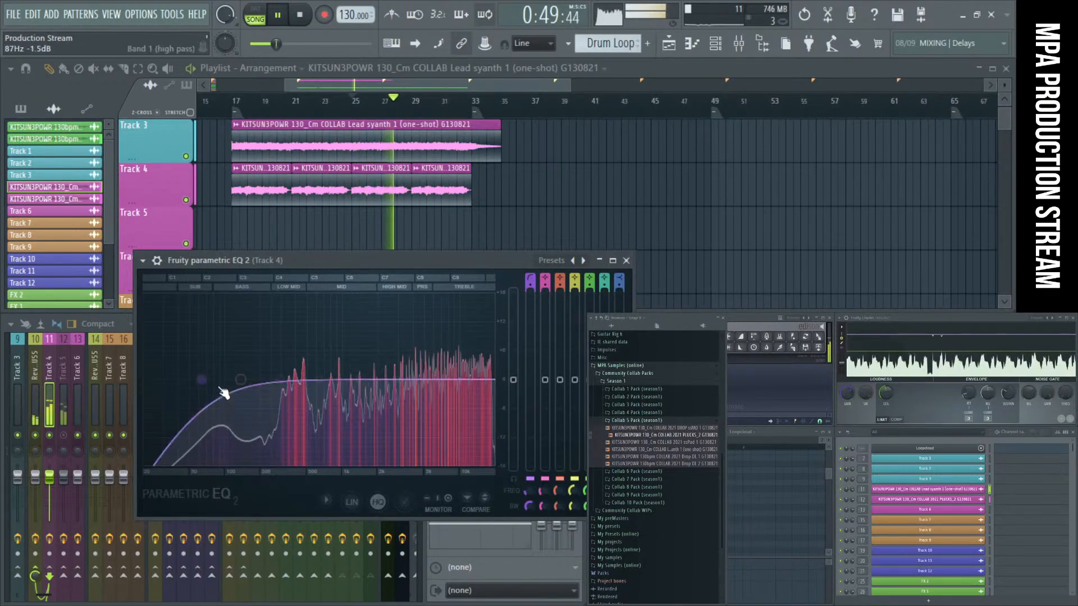
Step: Change Track 4's EQ band 2 to low shelf, cut it fully around 150 Hz, close the EQ and stop playback
right_click(241, 380)
mouse_move(264, 416)
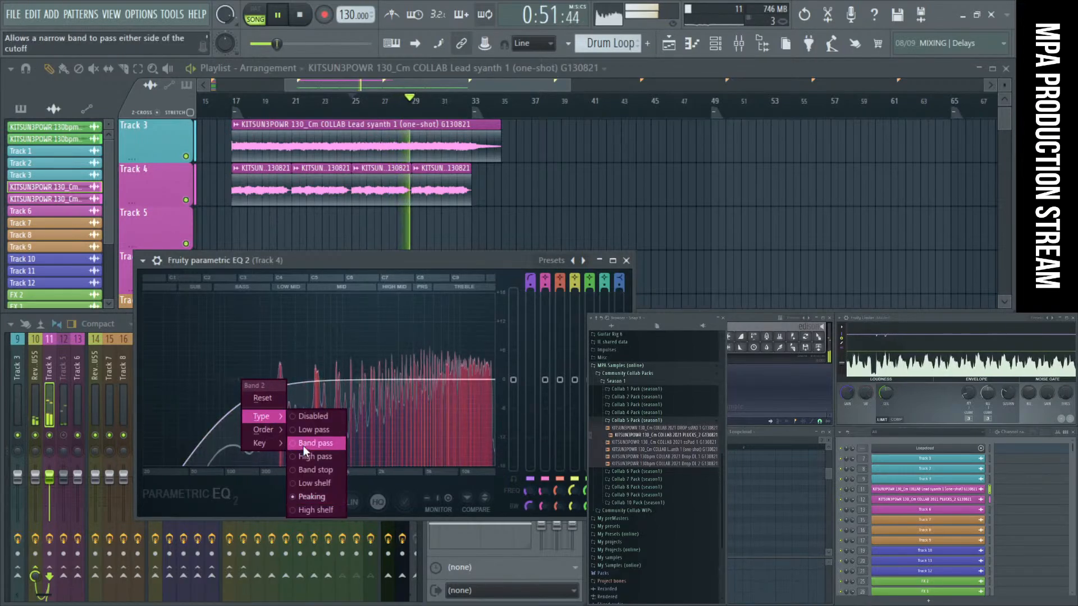
click(311, 483)
drag(233, 414, 255, 445)
mouse_move(230, 380)
mouse_down()
mouse_move(250, 381)
mouse_move(234, 381)
mouse_up()
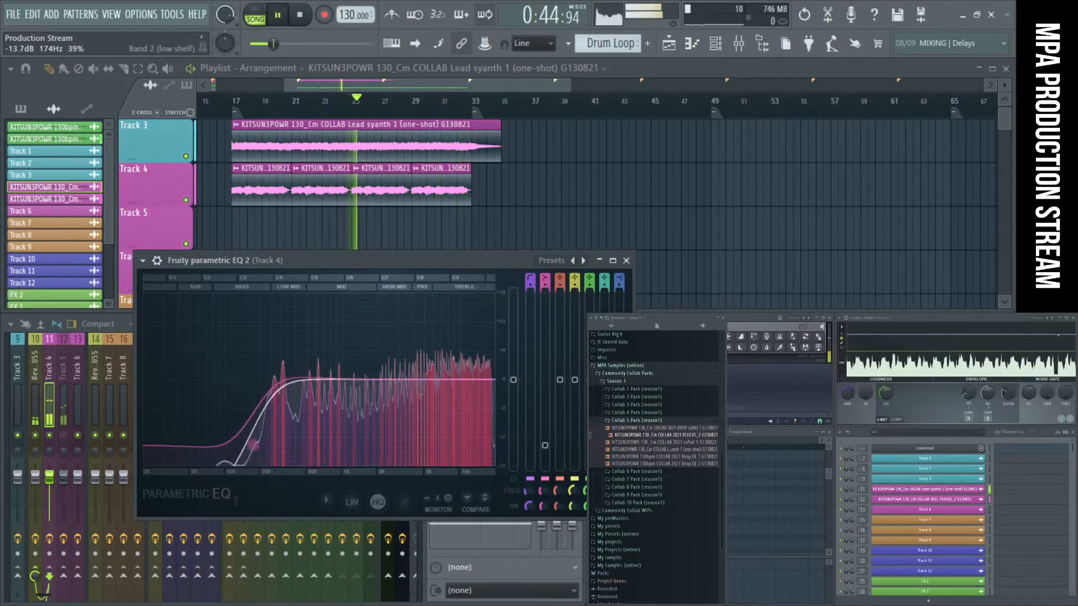
mouse_move(254, 444)
mouse_down()
mouse_move(246, 438)
mouse_move(251, 464)
mouse_up()
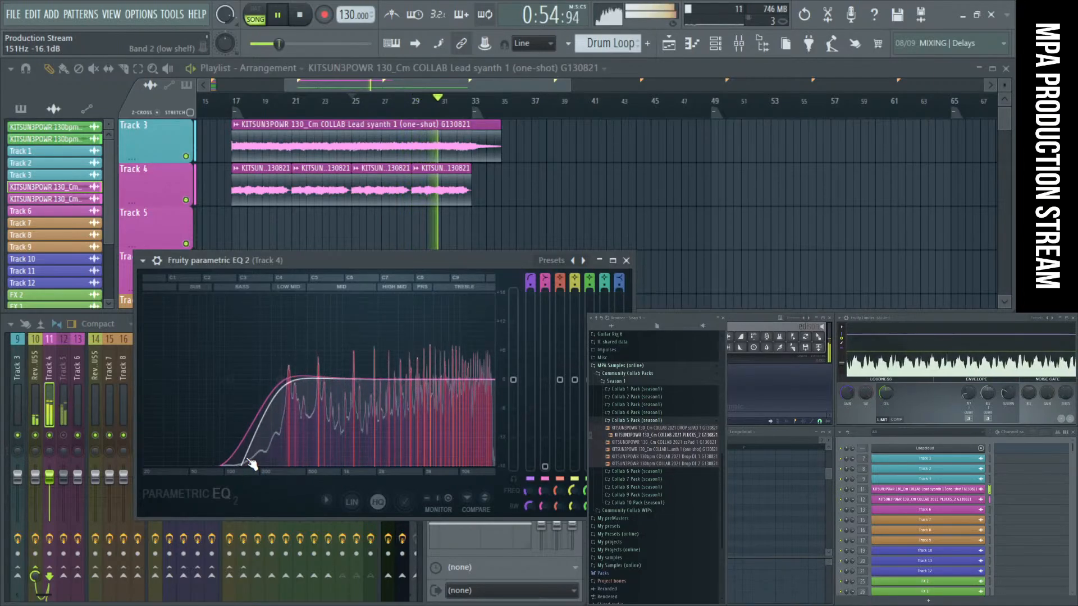
click(625, 262)
key(space)
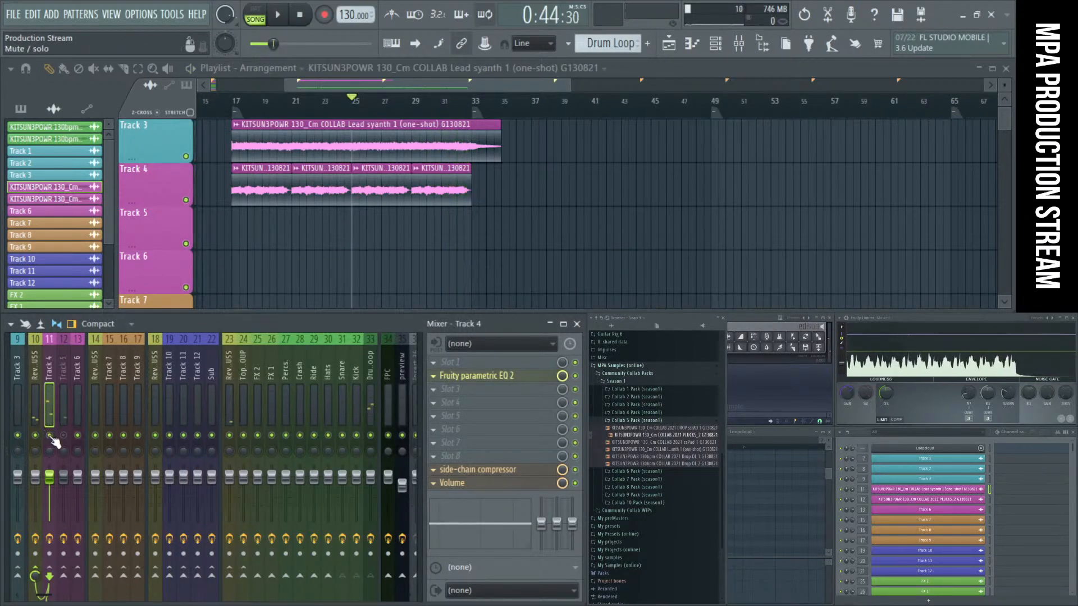
Step: Unmute Track 5, play the song from bar 17 and select Track 5 in the mixer
click(232, 103)
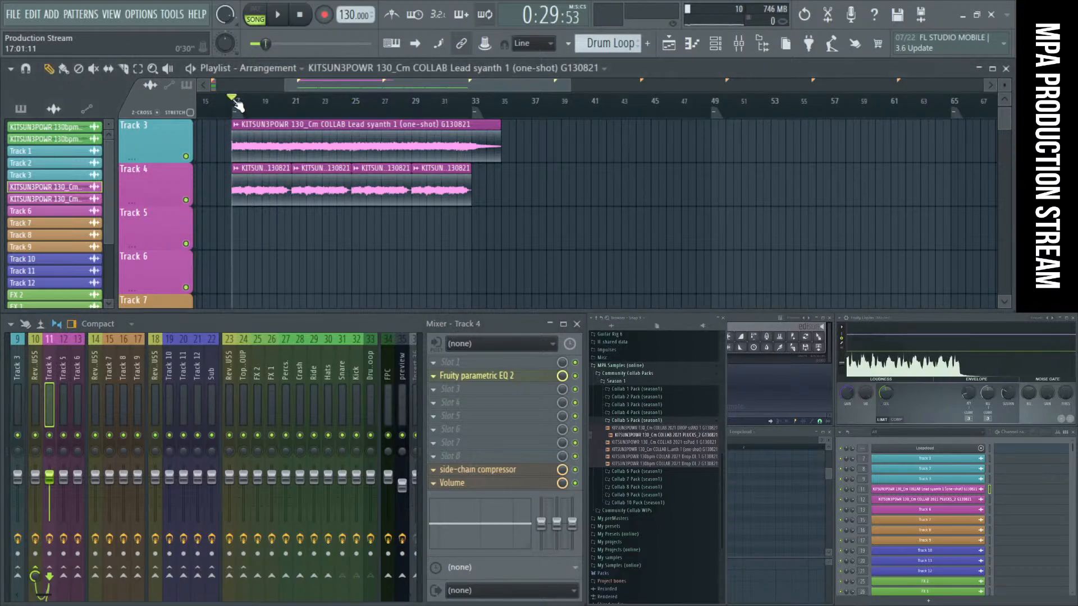
key(space)
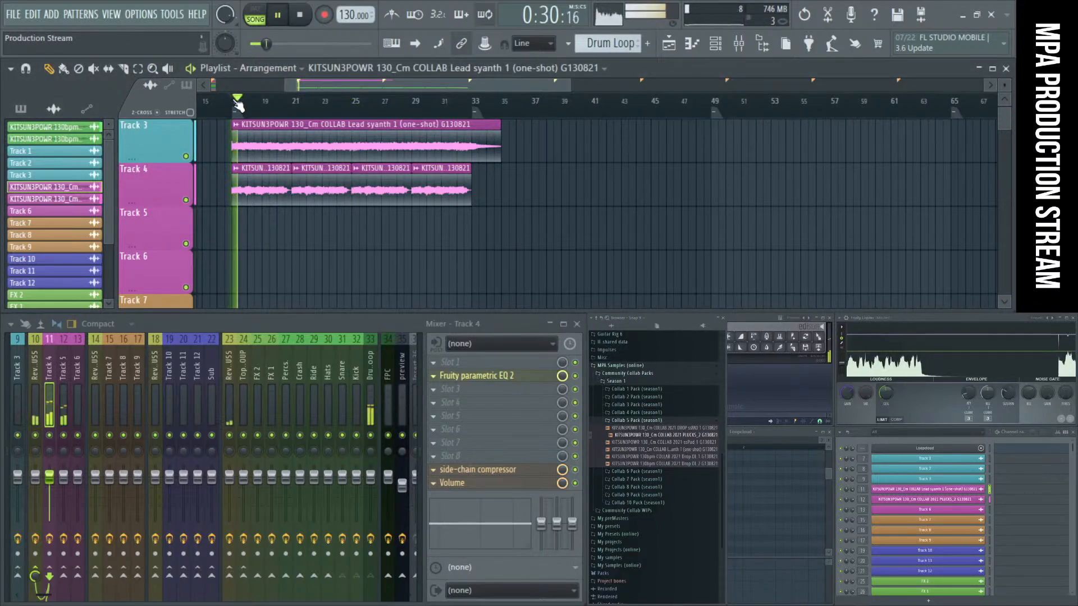
click(62, 402)
key(space)
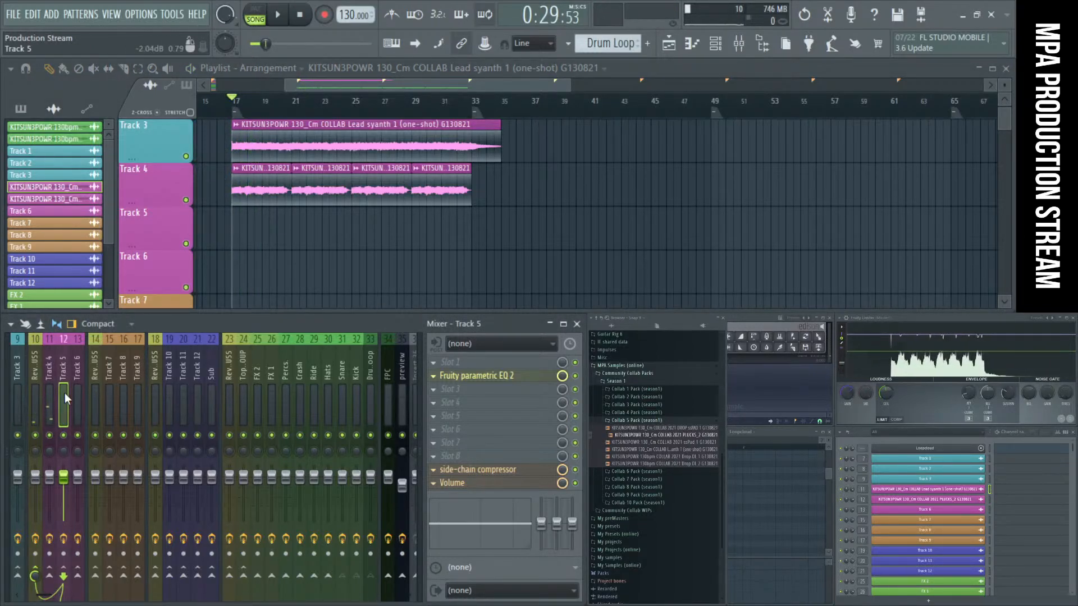
key(space)
key(space)
Step: Add a second Fruity parametric EQ 2 to Track 5's slot 5 and load its 20Hz + 18kHz cut preset
click(490, 415)
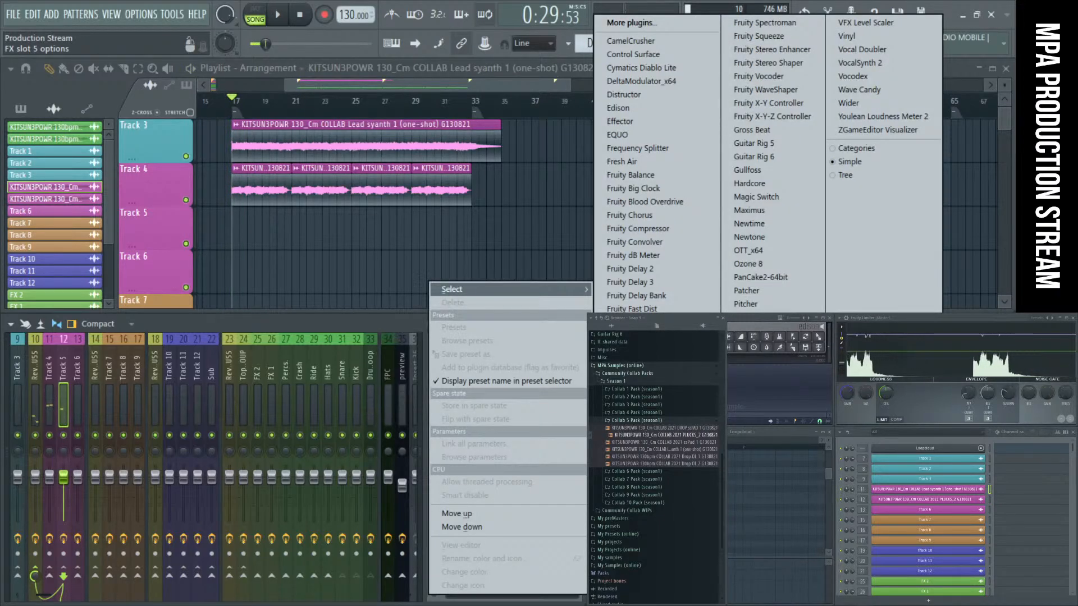
click(643, 497)
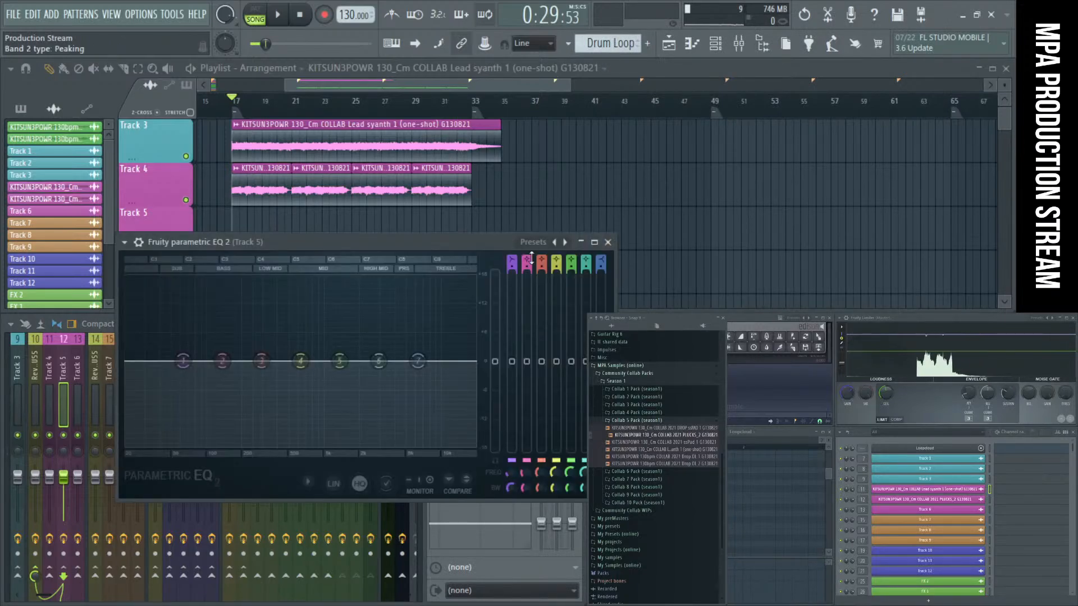
right_click(565, 245)
click(607, 292)
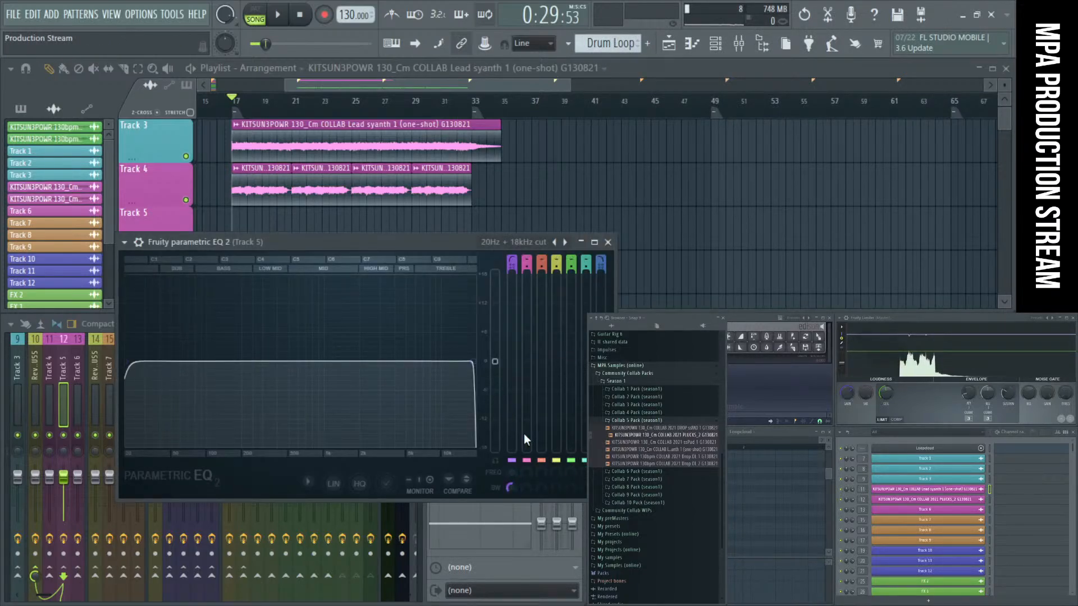
Step: Lower the new EQ's band 7 low-pass cutoff to between 2 and 5 kHz while the song plays
drag(466, 244, 370, 208)
key(space)
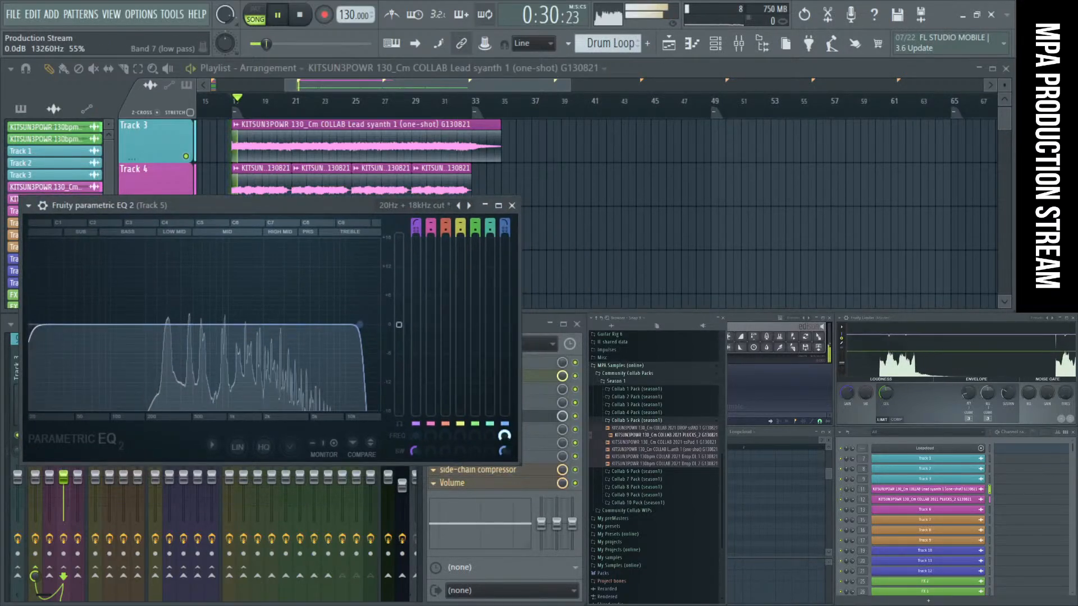
drag(334, 325, 297, 324)
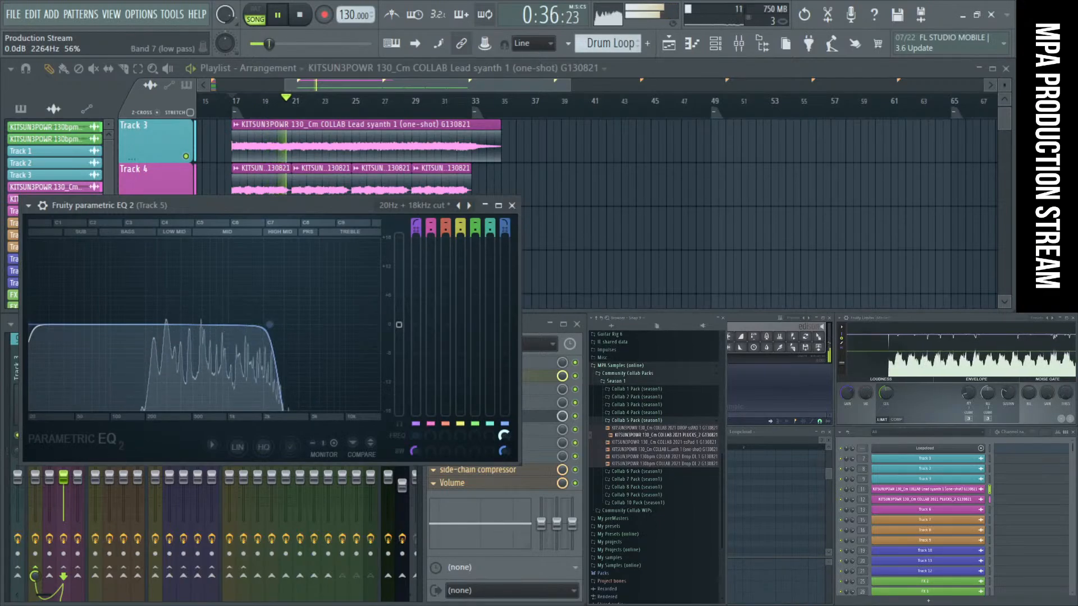
drag(504, 436, 504, 434)
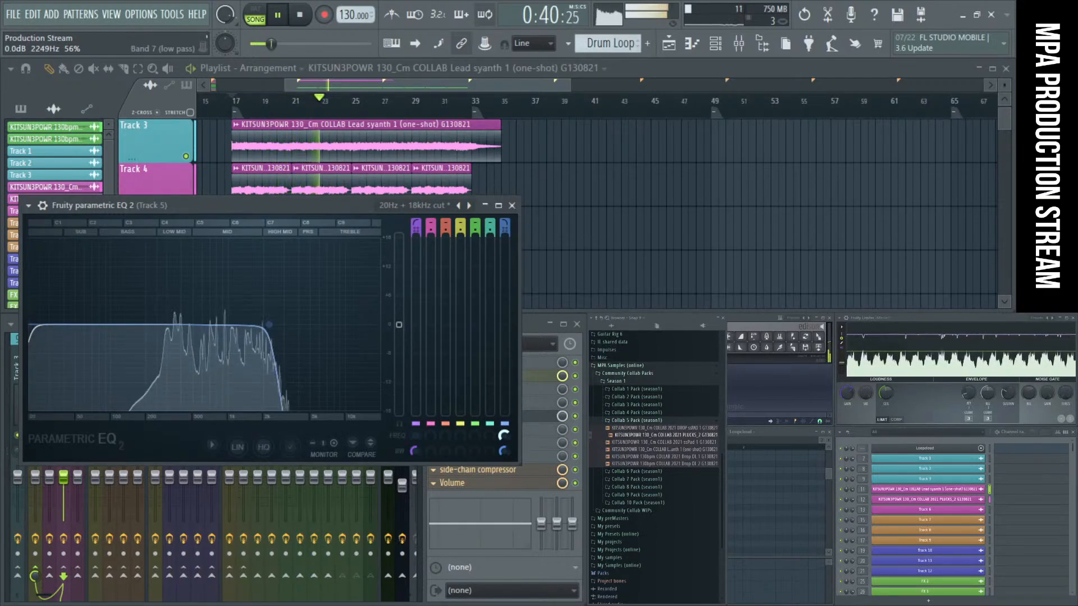
drag(503, 435, 503, 435)
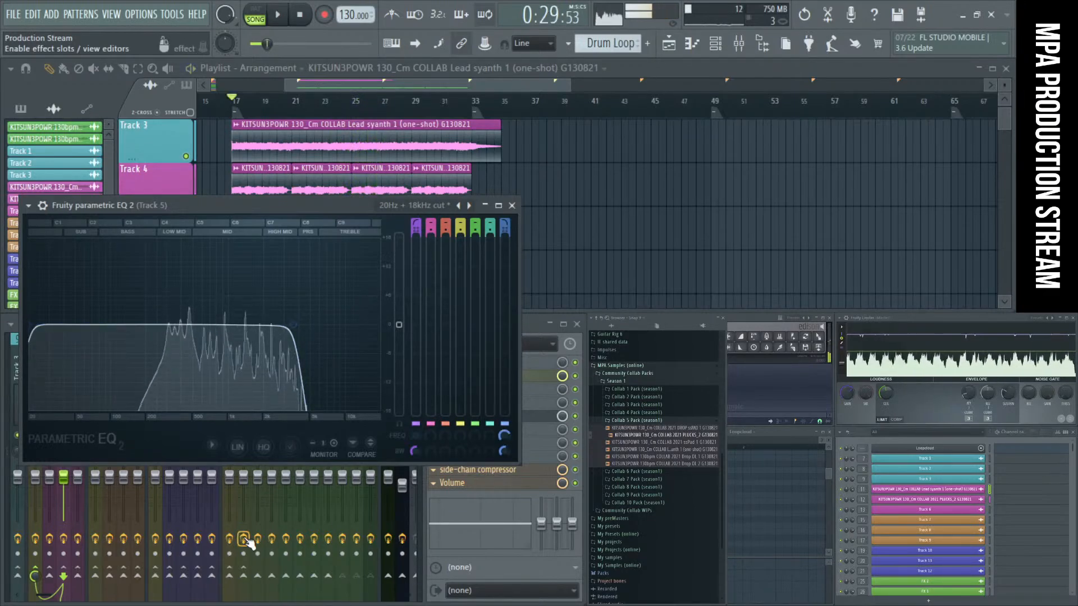
Step: Enable the heatmap display in Track 5's second parametric EQ
click(212, 445)
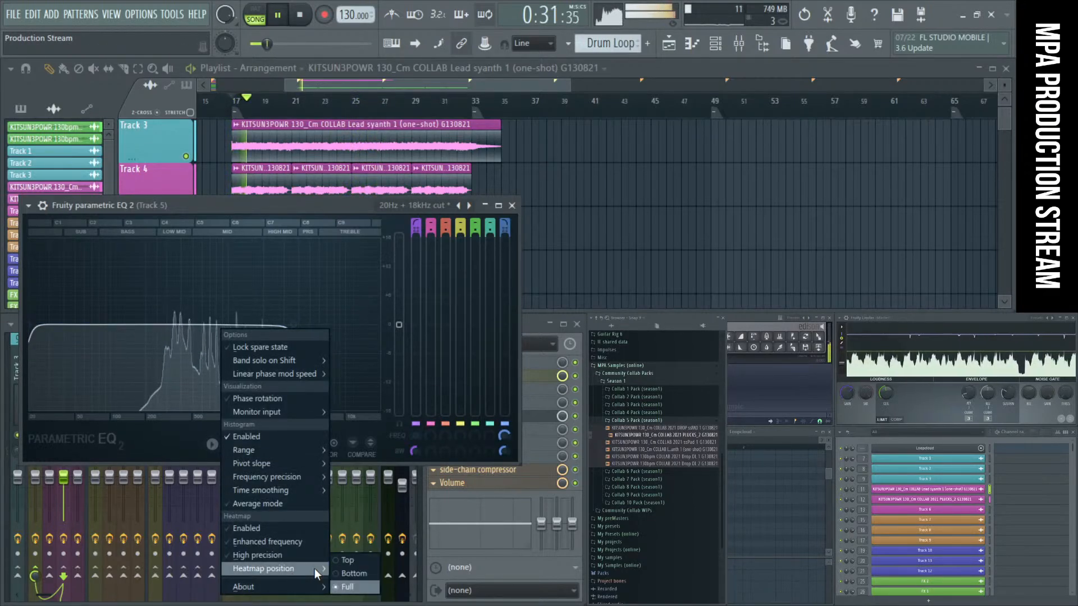
click(301, 343)
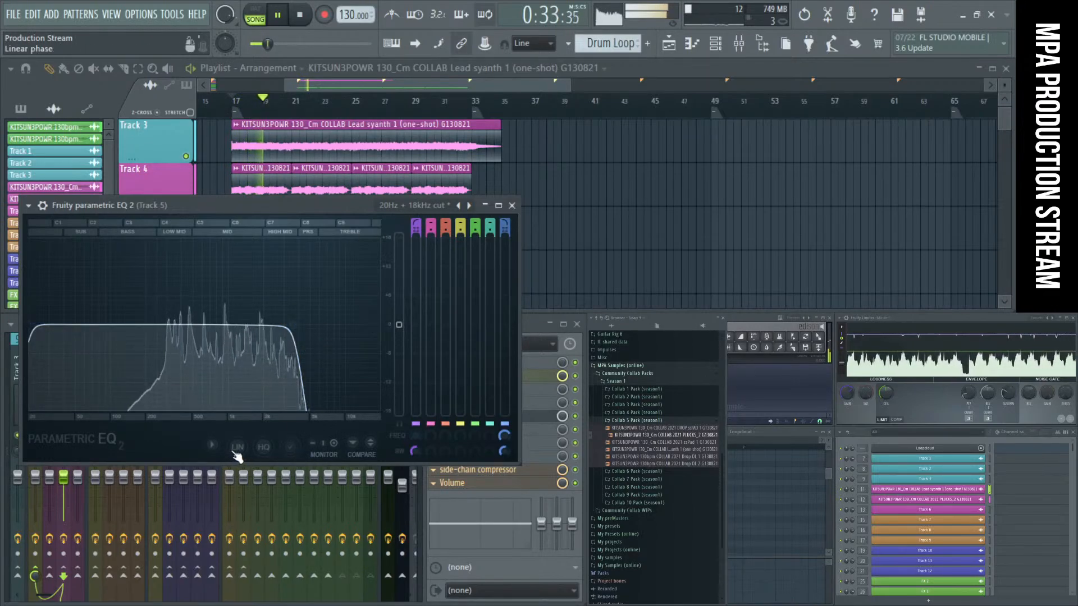
click(216, 444)
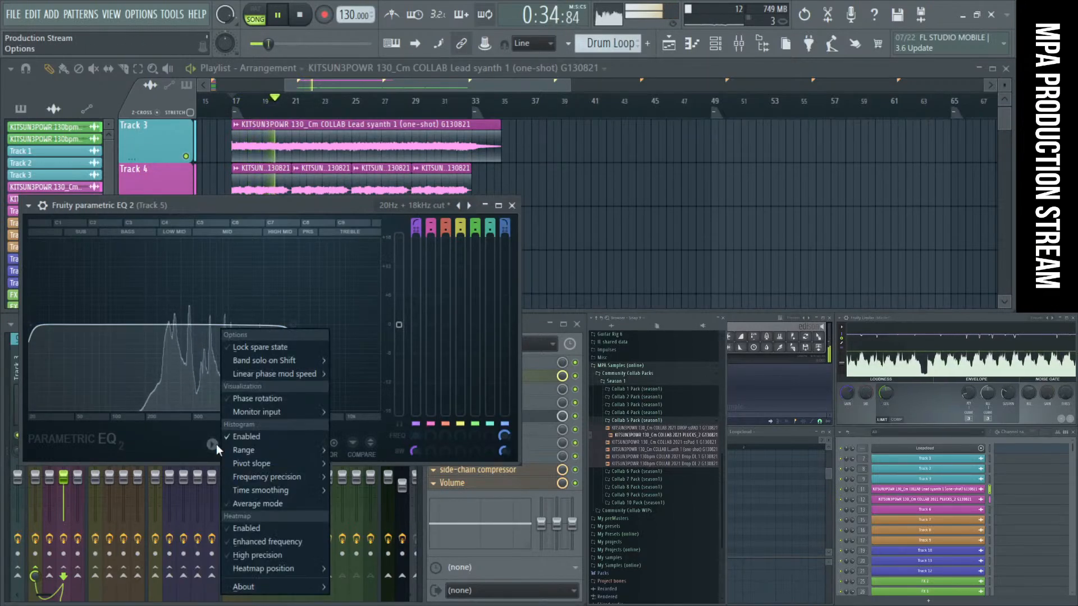
click(242, 528)
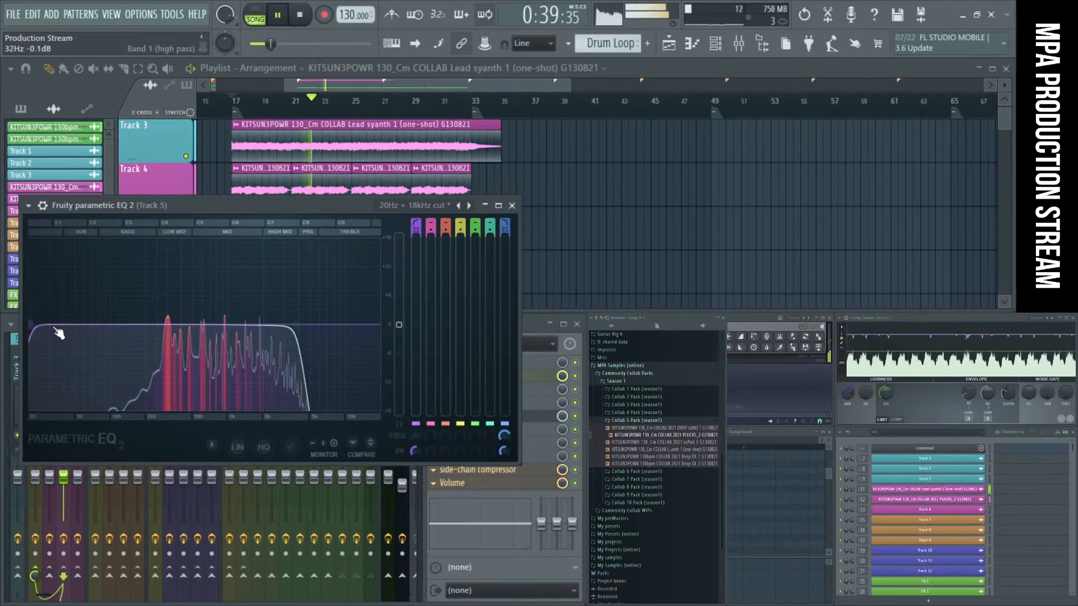
Step: Raise the band 1 high-pass cutoff in Track 5's second EQ to about 160 Hz and replay the section
drag(58, 332, 139, 330)
key(space)
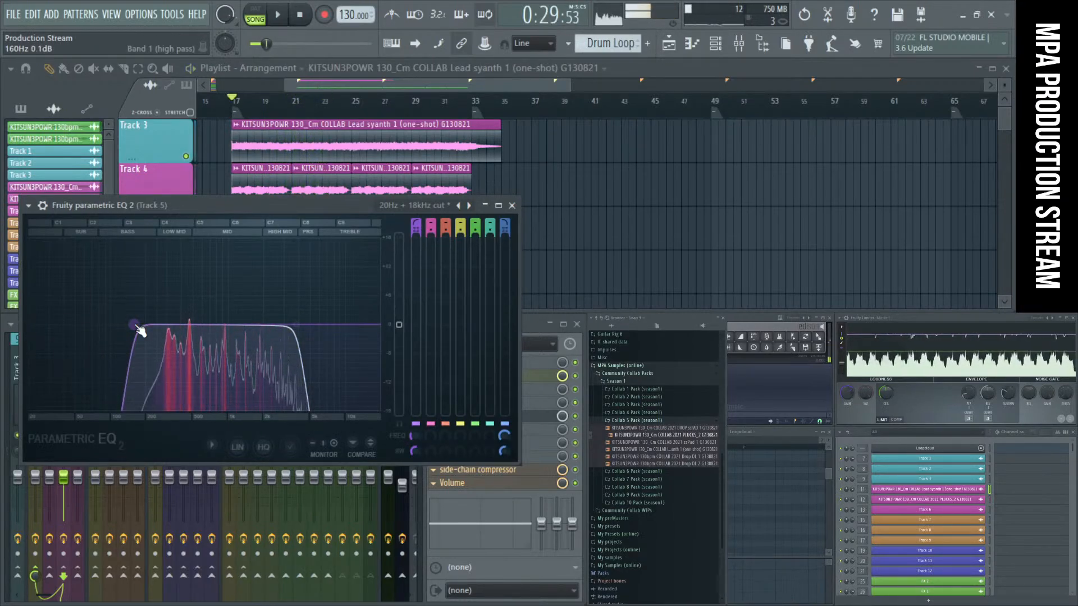
key(space)
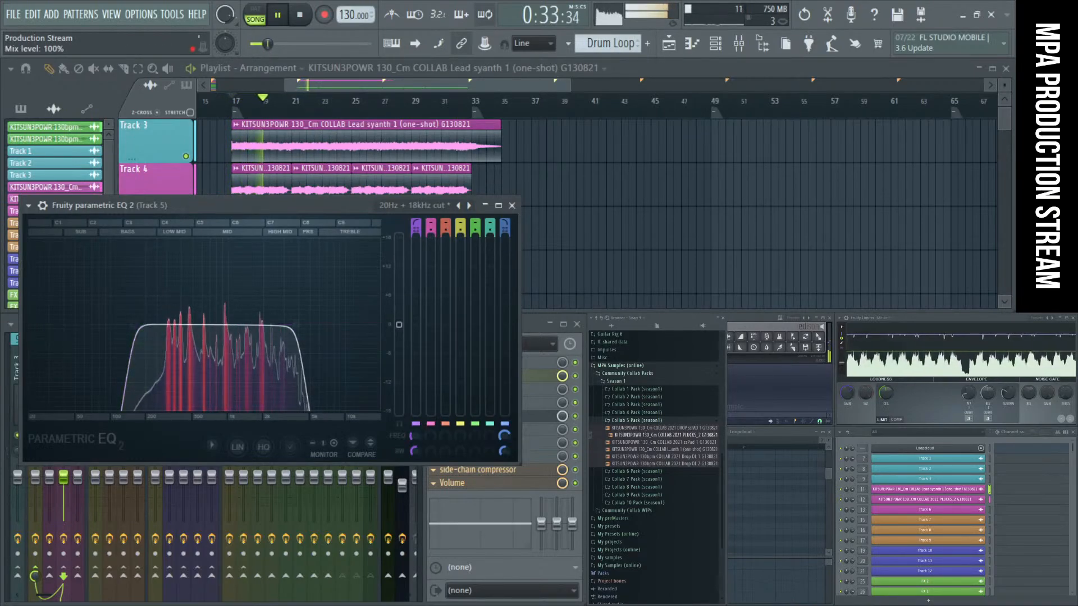
Step: Place Track 5's two parametric EQs side by side, compare their spectrums and close the slot 2 EQ
drag(348, 203, 755, 113)
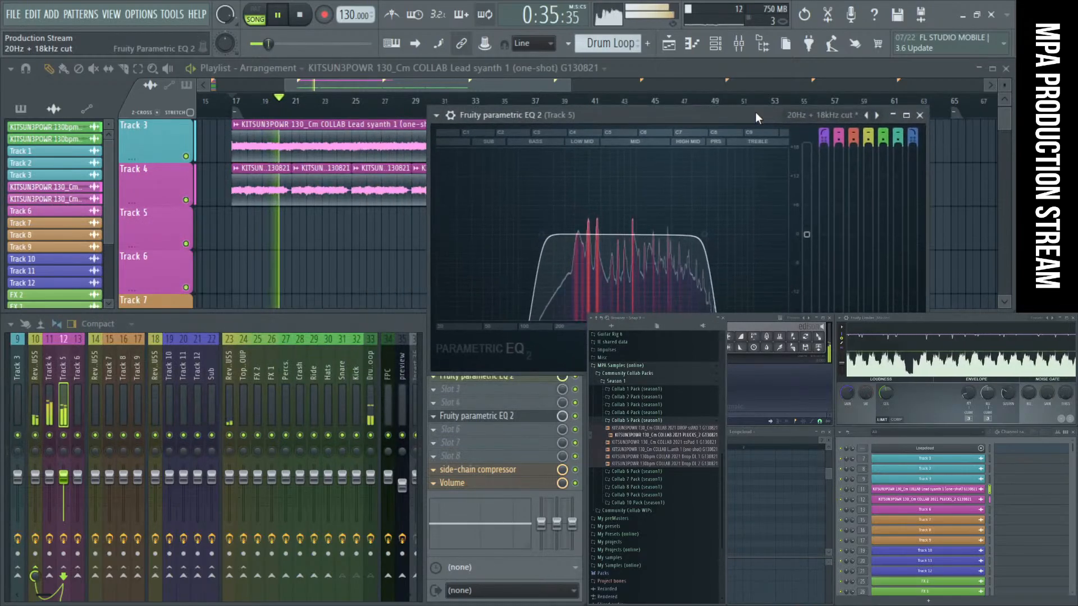
drag(639, 112, 716, 130)
click(463, 375)
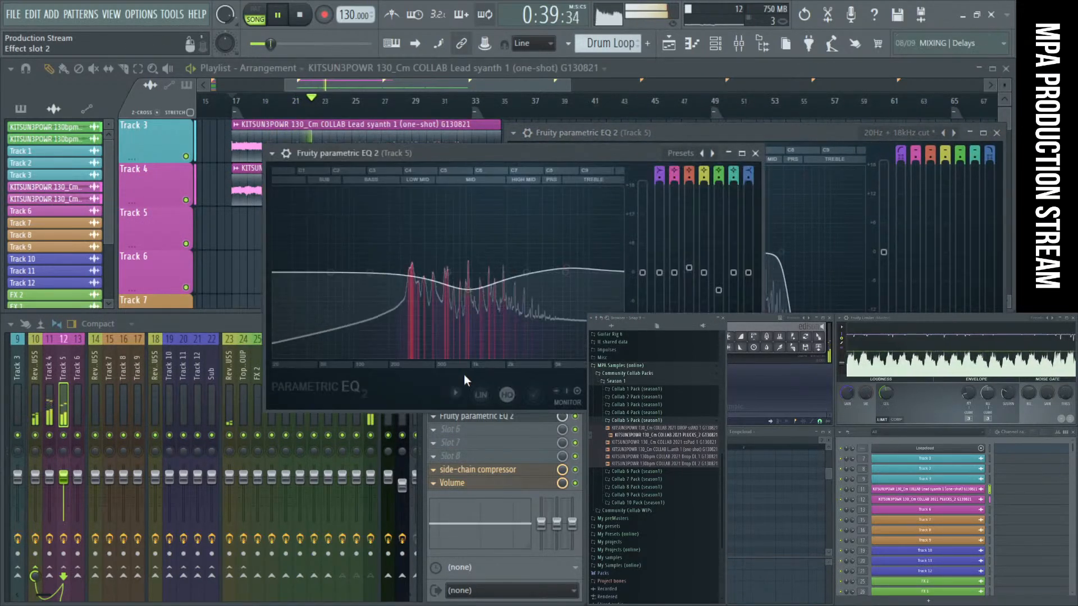
drag(576, 155, 422, 203)
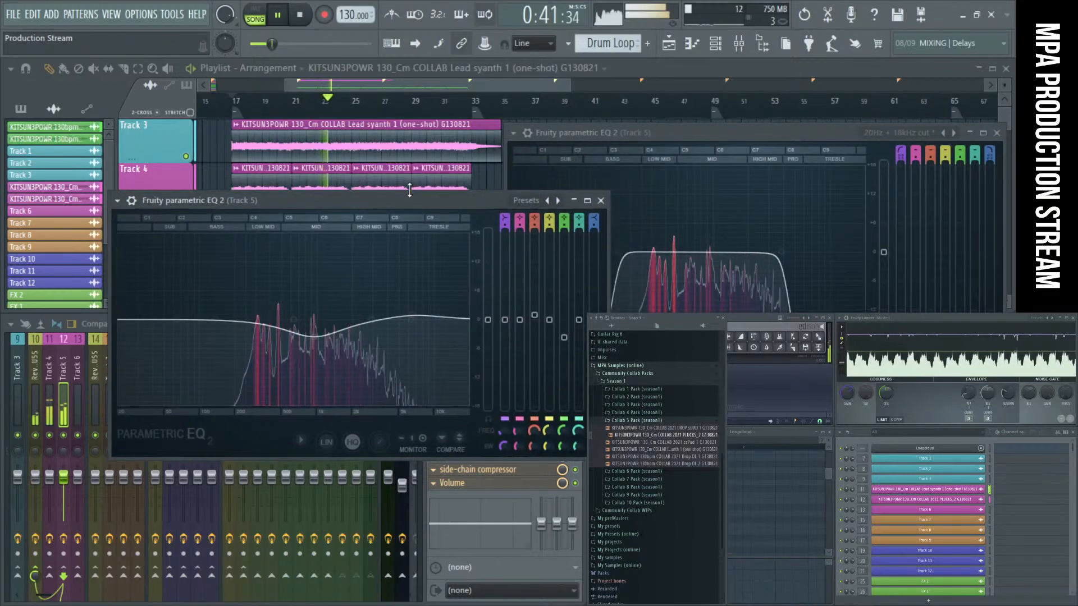
click(600, 201)
Step: Raise the slot 5 EQ's band 1 high-pass cutoff to just above 200 Hz, and listen to Track 5 with Track 4 muted
drag(776, 130, 392, 172)
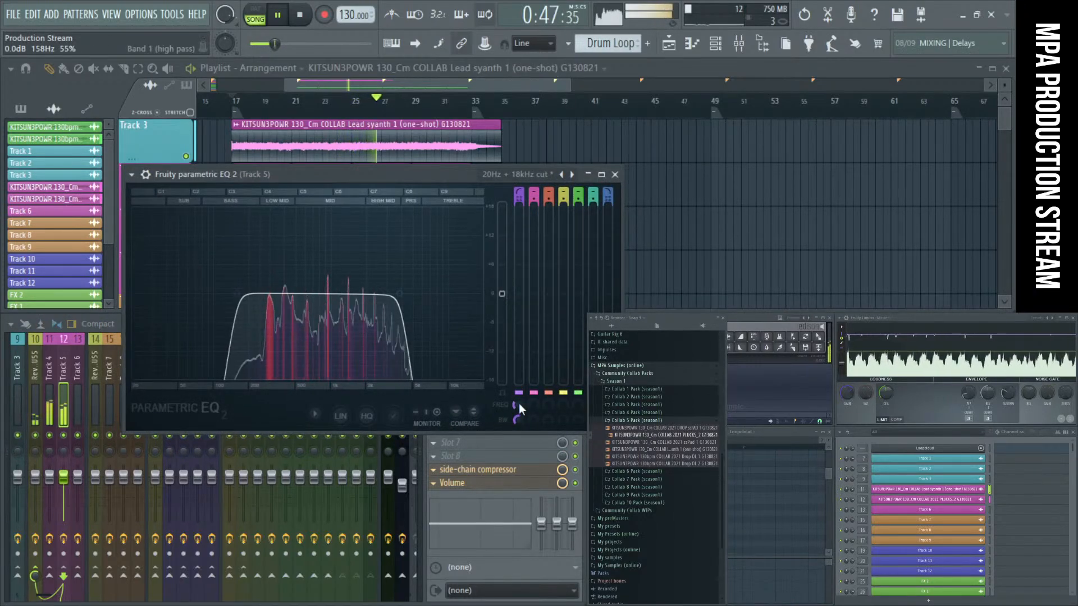
mouse_move(518, 403)
mouse_down()
mouse_move(518, 385)
mouse_move(518, 403)
mouse_up()
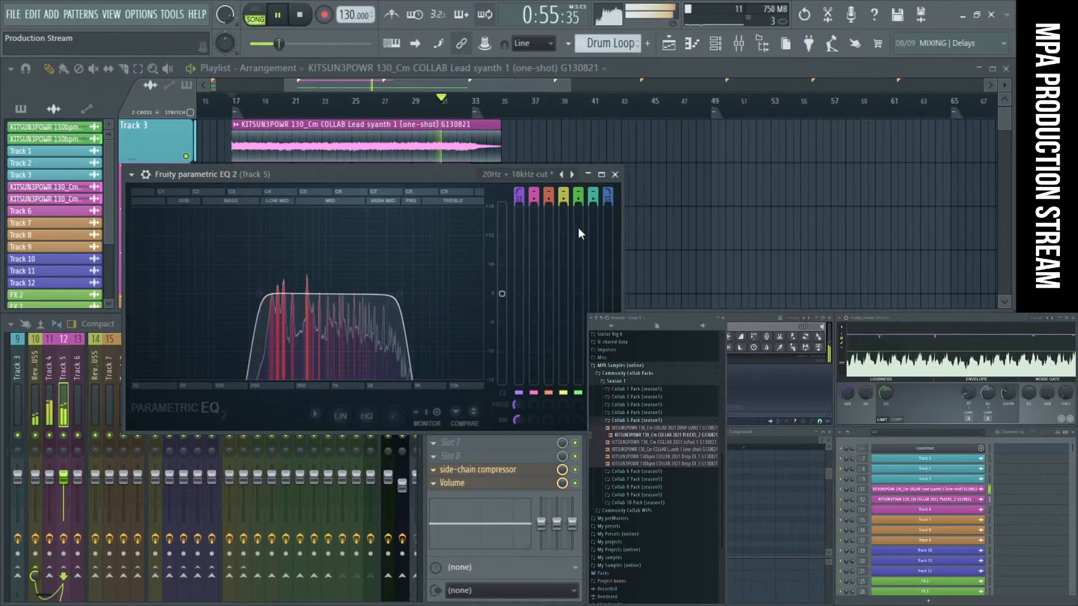
click(615, 174)
click(49, 435)
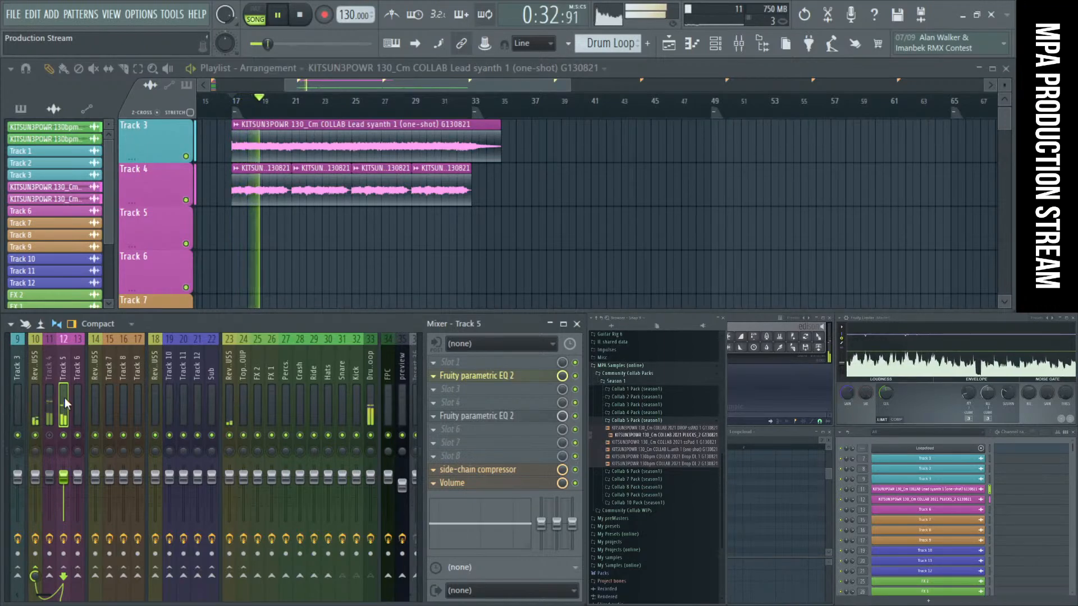
click(301, 16)
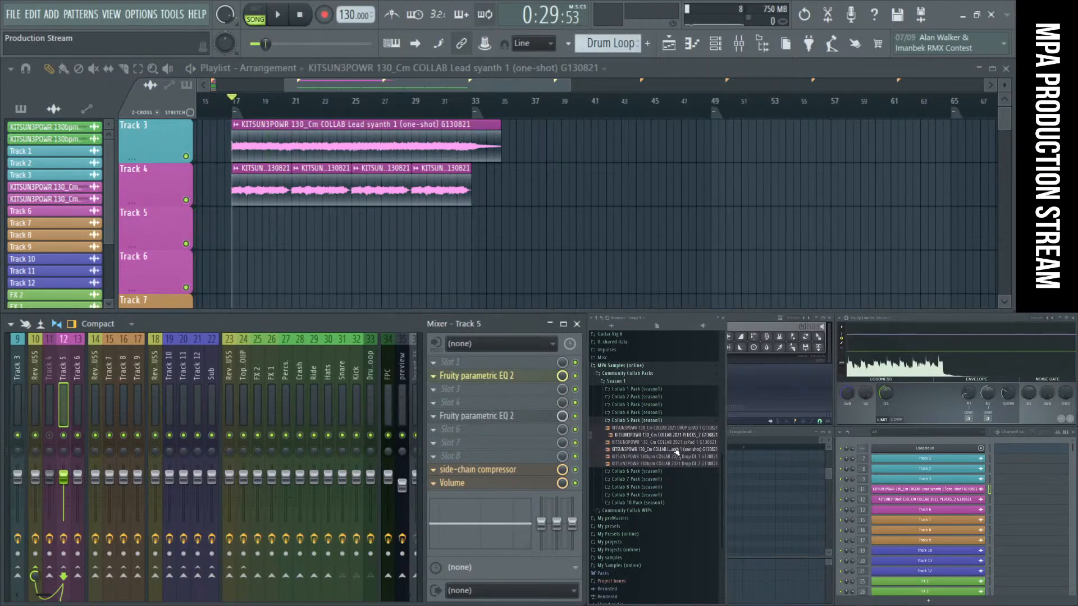
Step: Audition the remaining Collab 5 Pack samples, including the soft pad, drop drum loop and plucks
scroll(544, 200, down, 6)
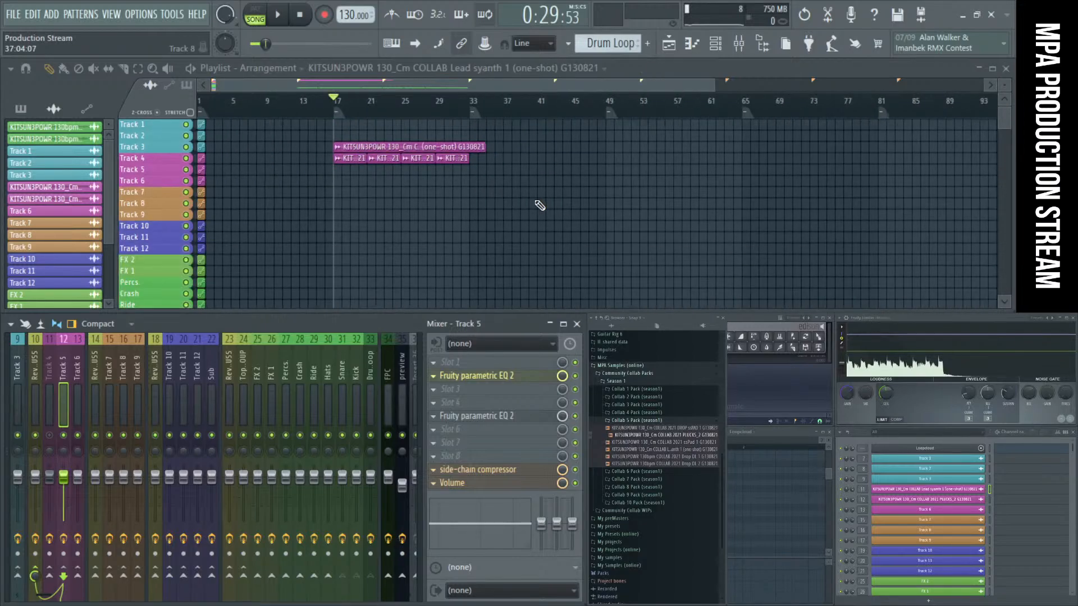
click(691, 443)
click(691, 449)
click(692, 457)
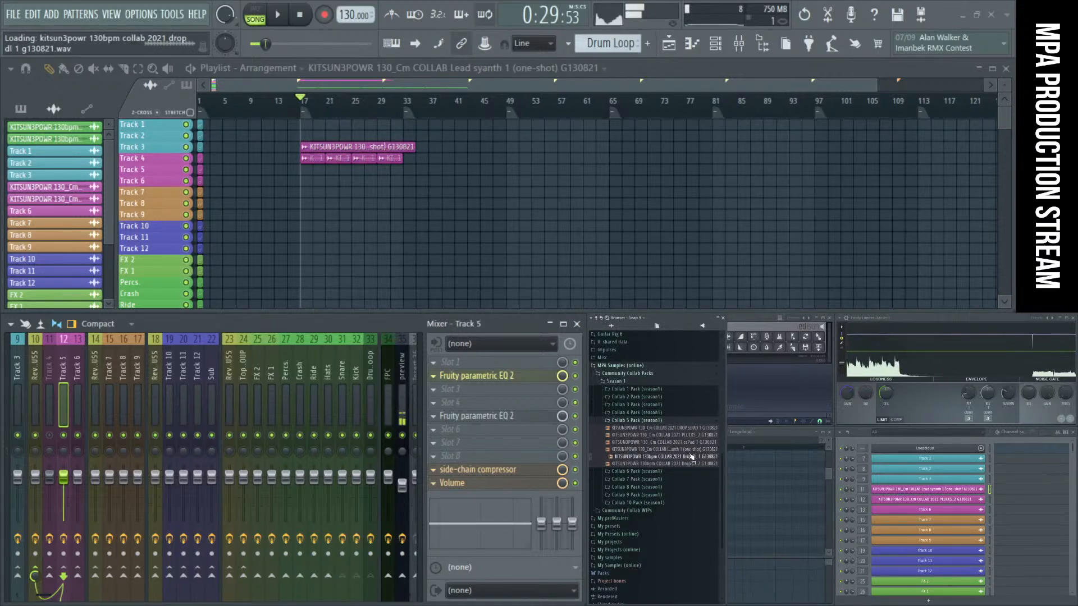
click(695, 428)
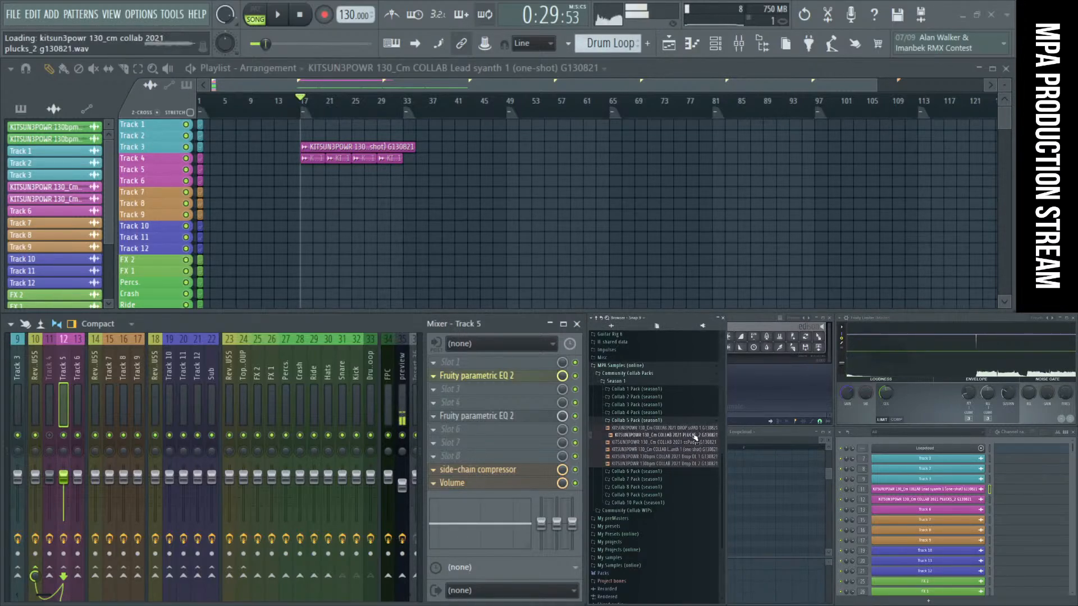
Step: Audition the ssPad 1 sample from the Collab 5 Pack and load it into the Track 7 sampler channel
click(694, 443)
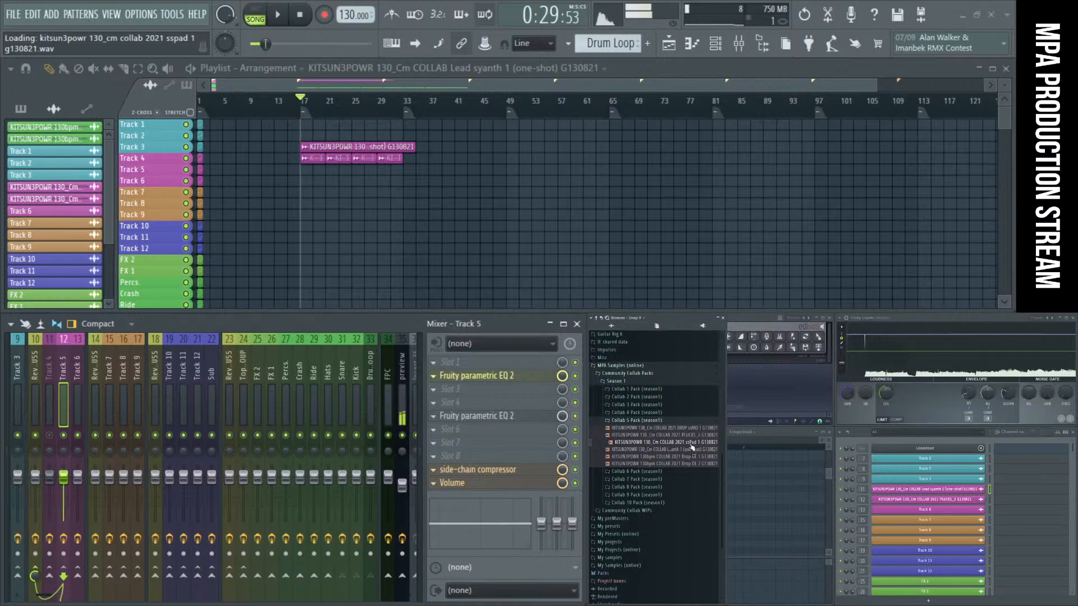
click(926, 521)
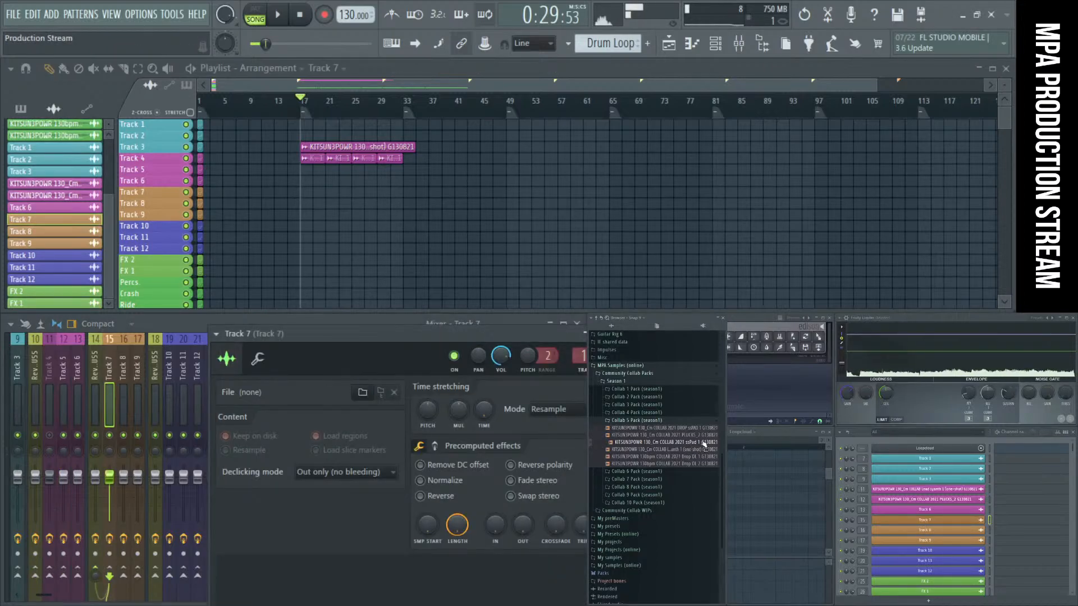
drag(701, 443, 472, 575)
drag(417, 337, 408, 274)
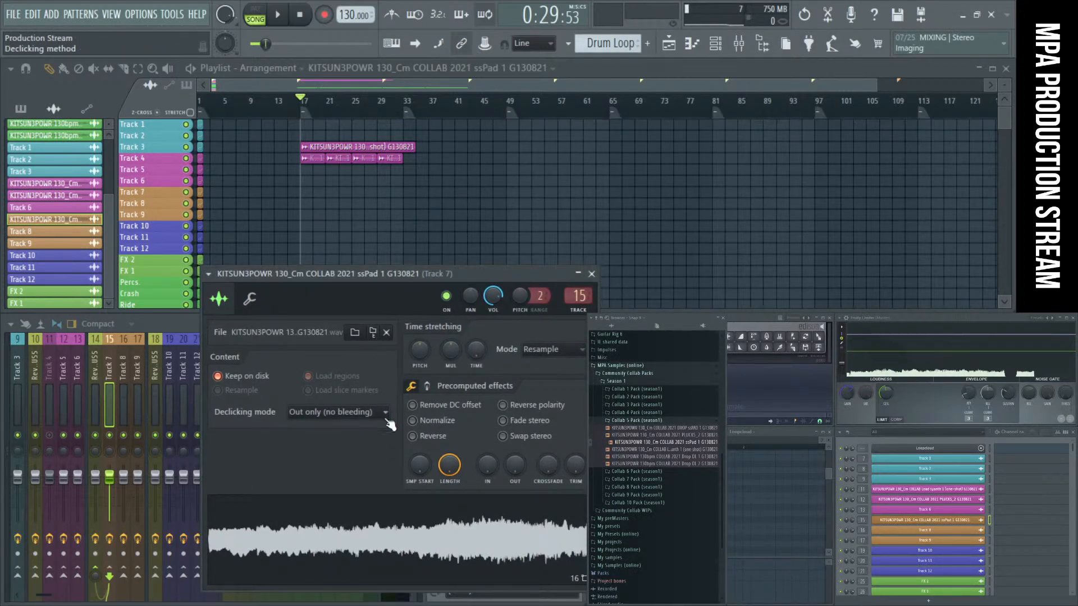
Step: Place the ssPad 1 clip on playlist Track 7 starting at bar 17
scroll(426, 239, up, 2)
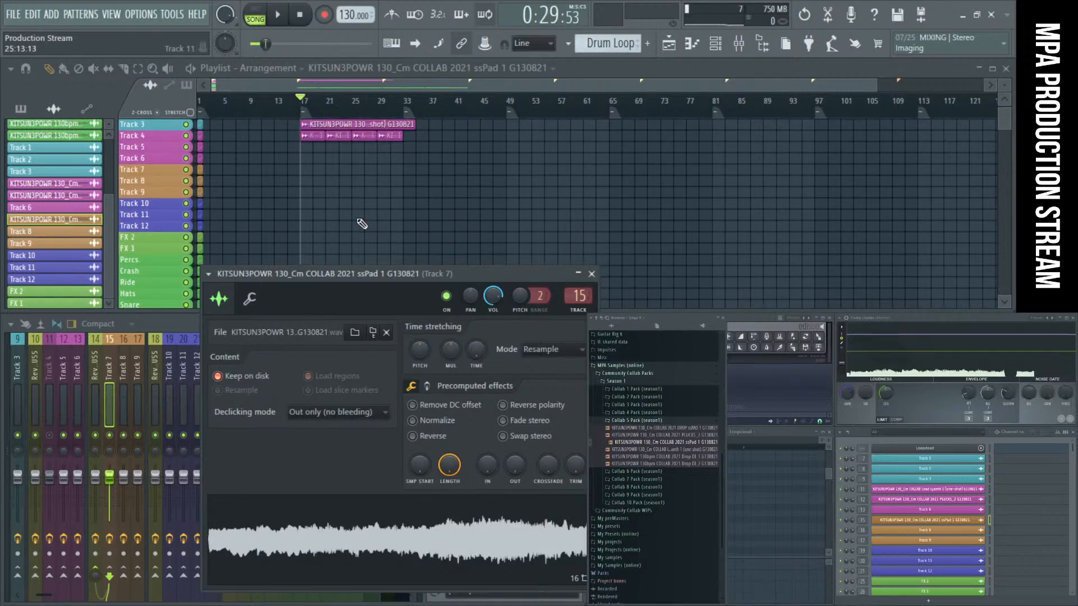
scroll(322, 200, up, 4)
scroll(299, 192, up, 3)
click(287, 161)
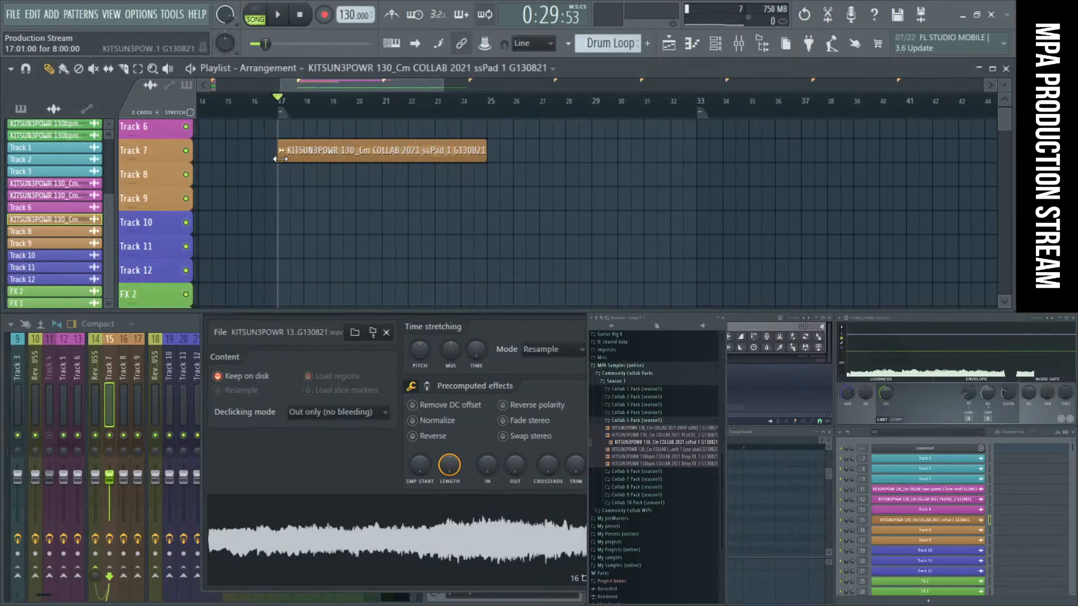
Step: Slice the Track 7 pad clip at bar 21 and move its second half to start at bar 29
scroll(295, 161, up, 2)
scroll(303, 163, up, 4)
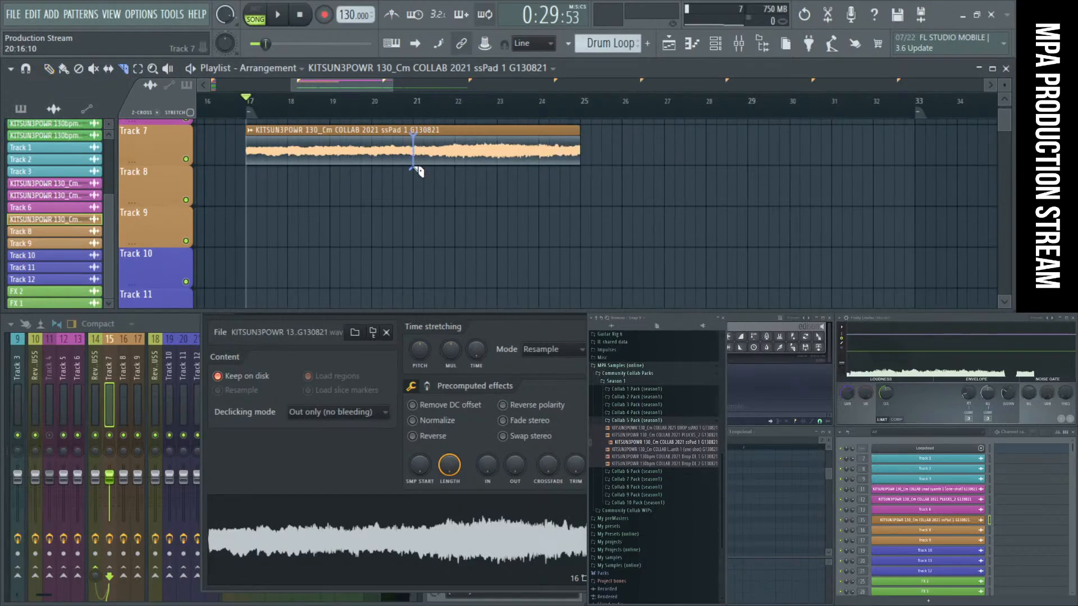
scroll(418, 189, down, 3)
drag(416, 169, 623, 161)
Step: Fill bars 21 to 29 on Track 7 with copies of the pad's first half and play the section from bar 17
scroll(419, 191, down, 2)
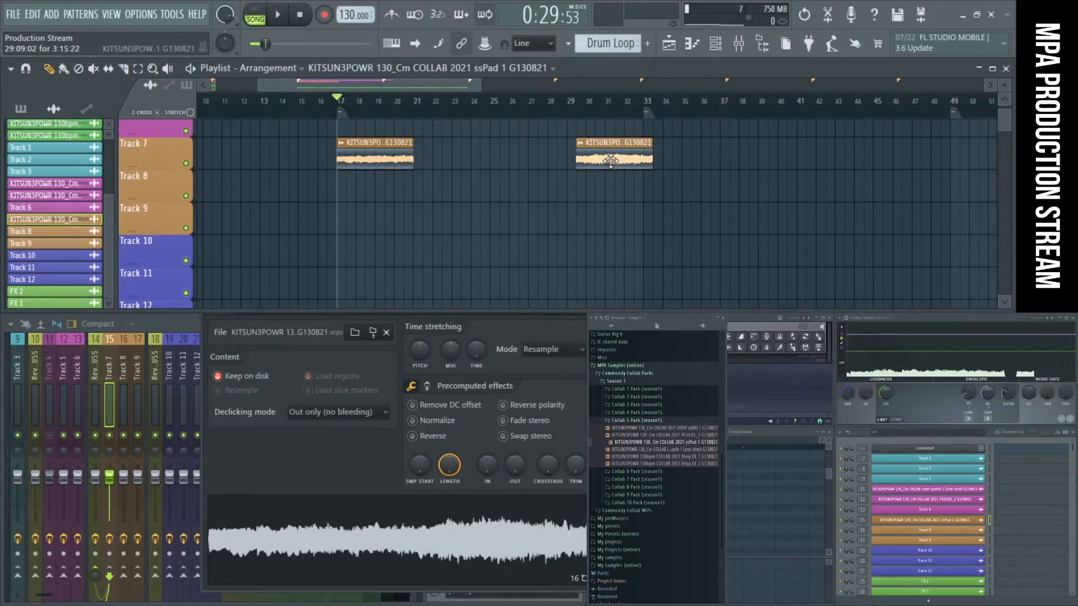
drag(357, 163, 522, 171)
key(space)
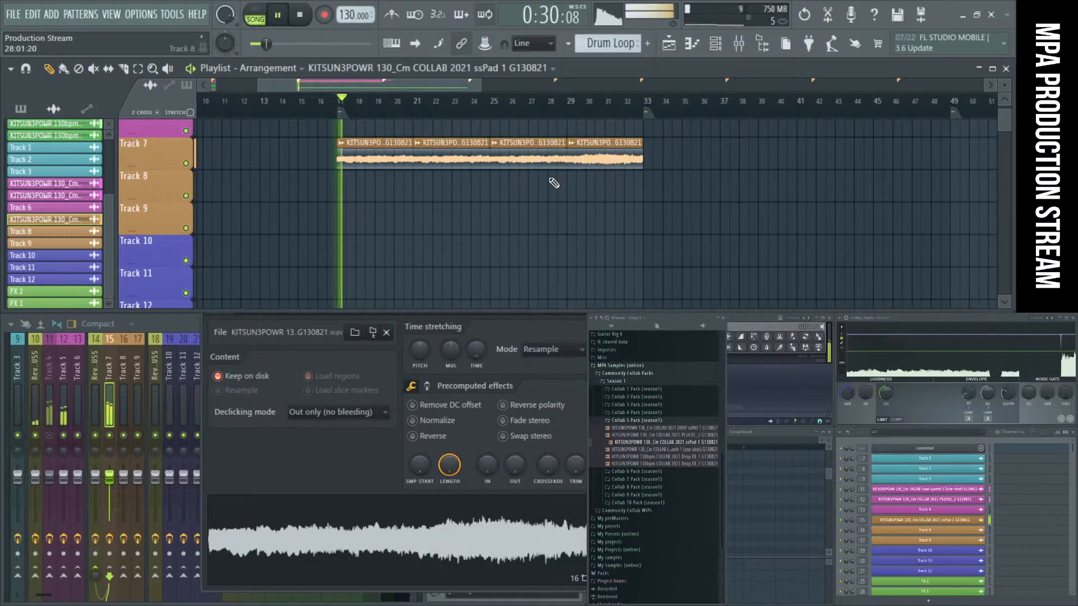
Step: Close the ssPad 1 sample's channel settings and solo Track 7 in the mixer
double_click(452, 160)
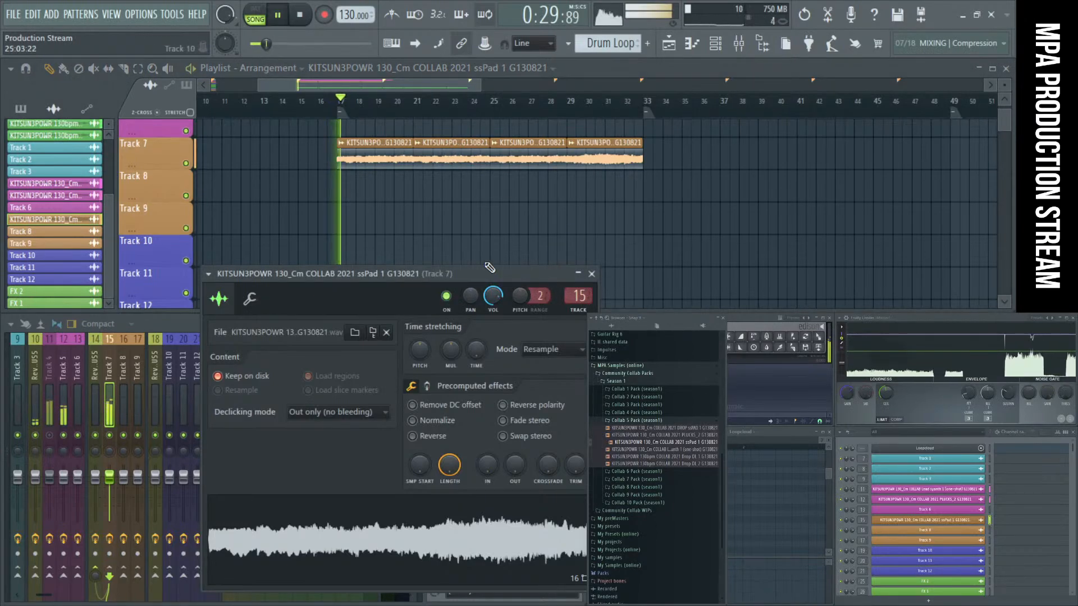
click(591, 274)
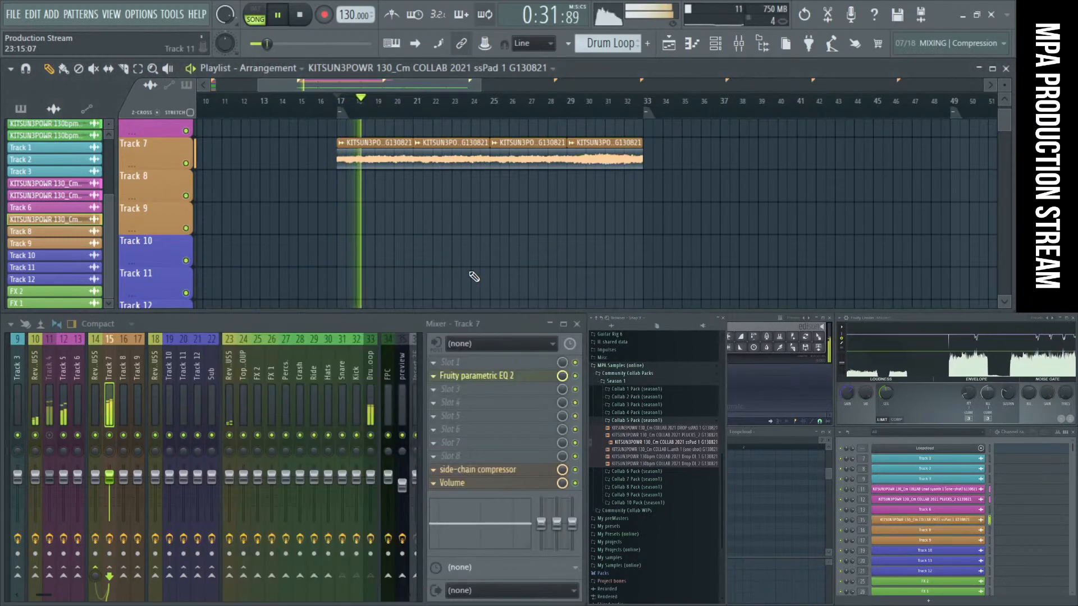
scroll(498, 281, up, 2)
scroll(449, 252, down, 4)
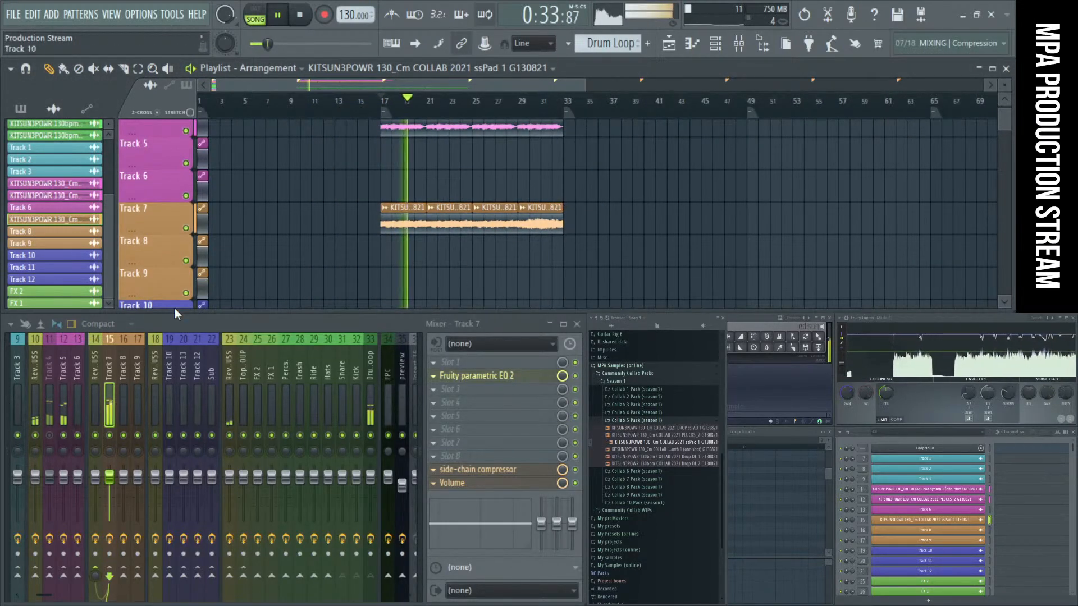
right_click(110, 435)
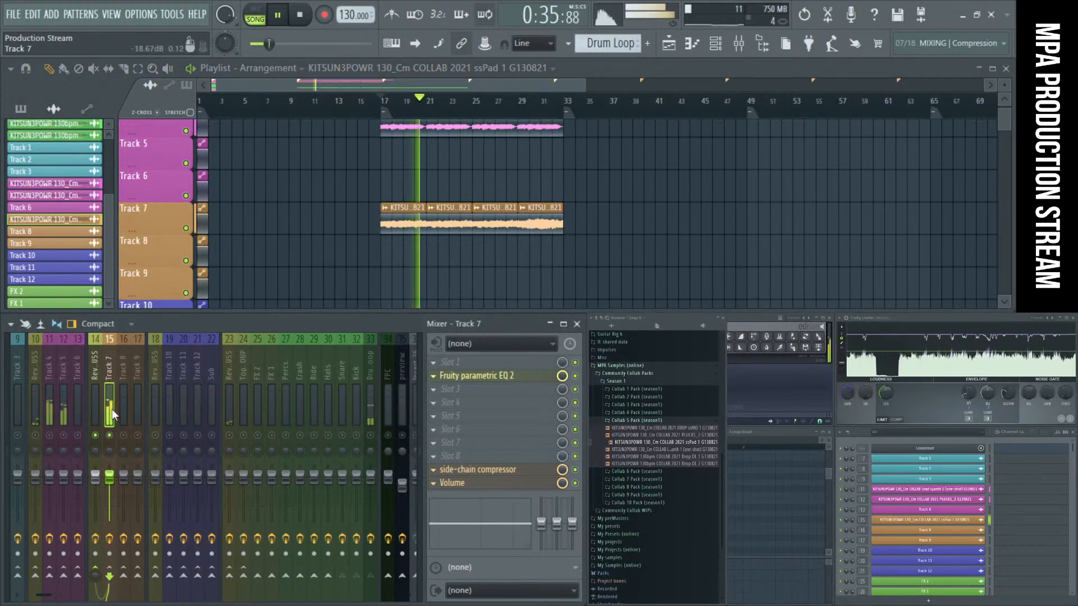
Step: Adjust the ssPad 1 sample's channel volume slightly while playing the soloed pad
double_click(438, 222)
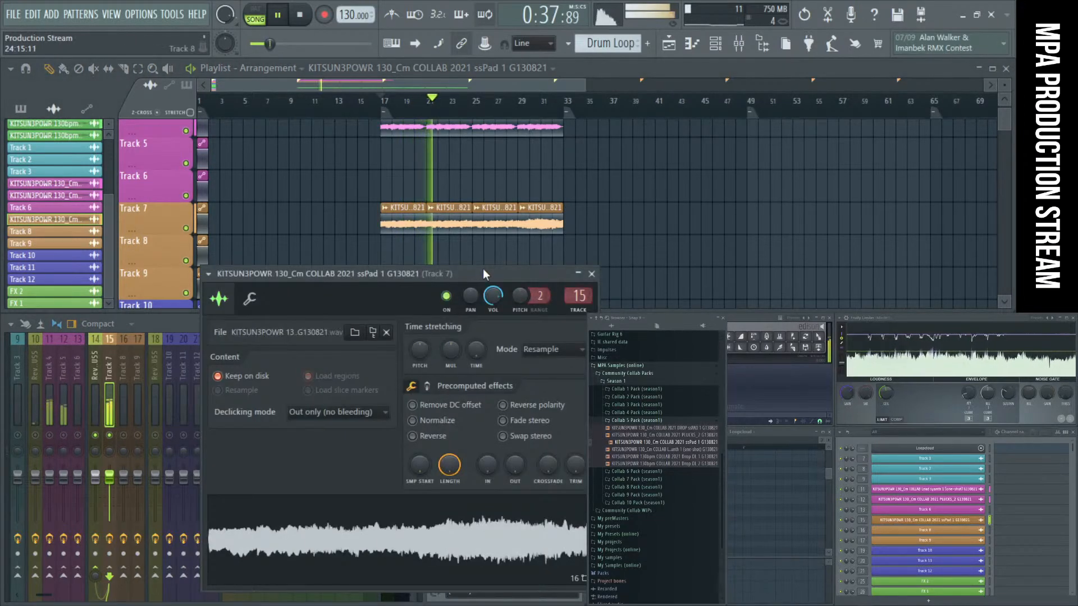
key(space)
key(space)
drag(492, 295, 493, 299)
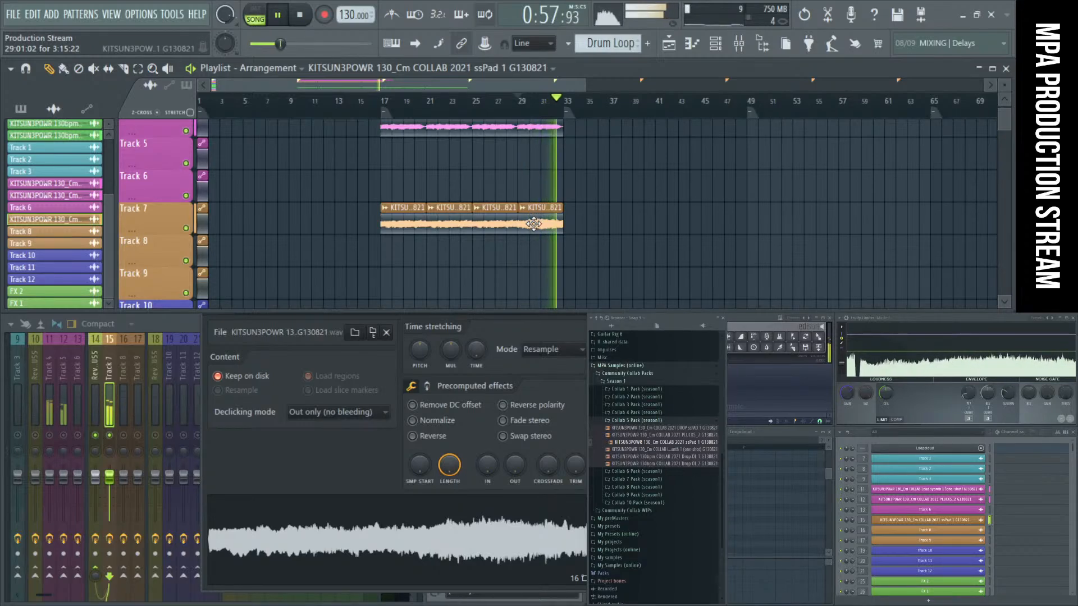
key(space)
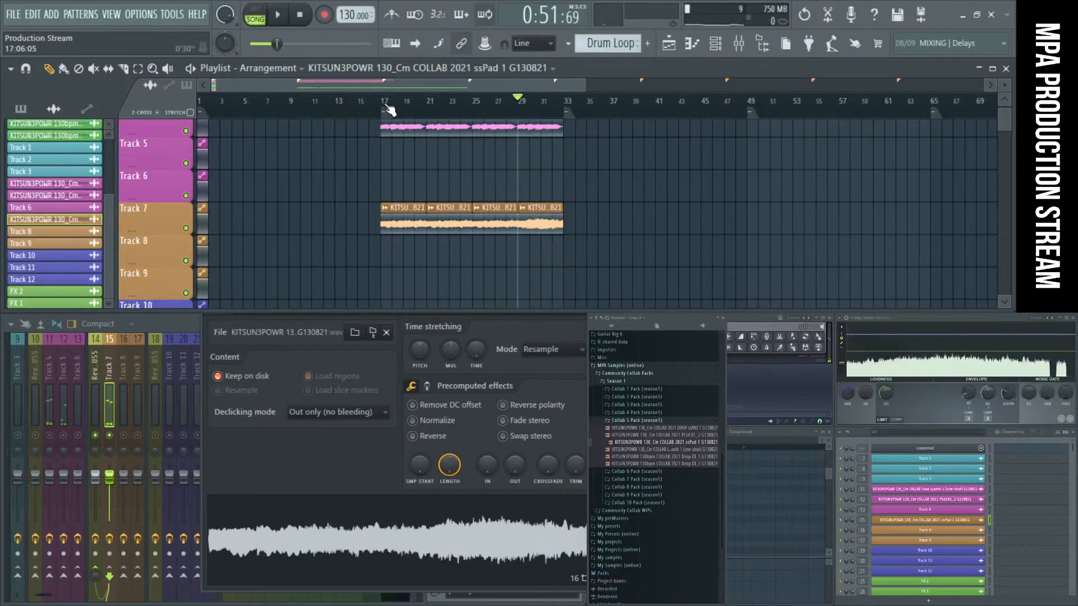
Step: Unsolo Track 7, restart playback and mute Track 4 in the mixer
right_click(110, 435)
right_click(110, 435)
right_click(110, 436)
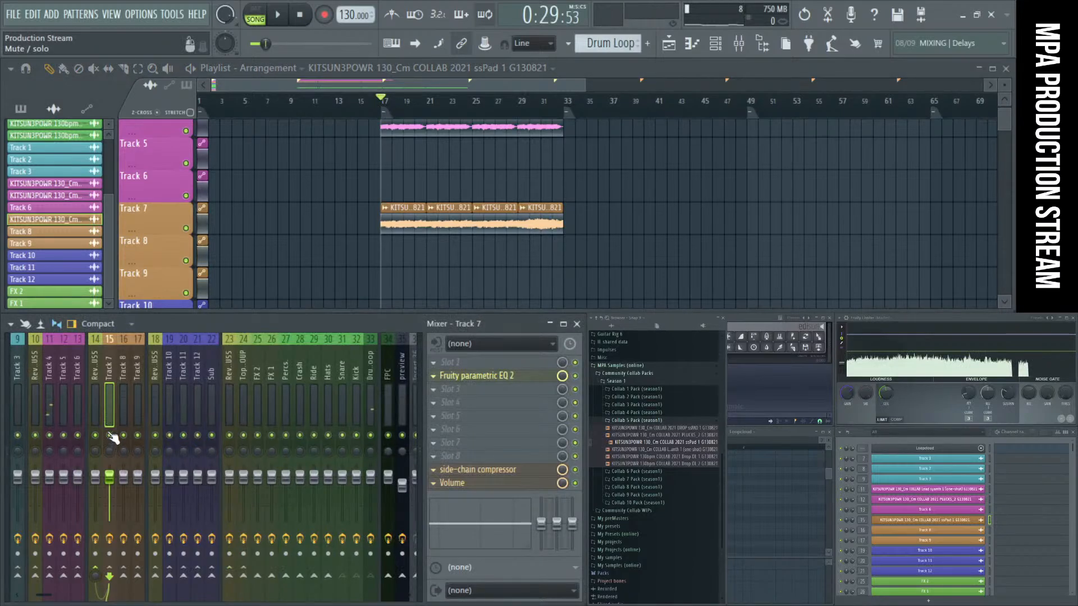
key(space)
click(50, 435)
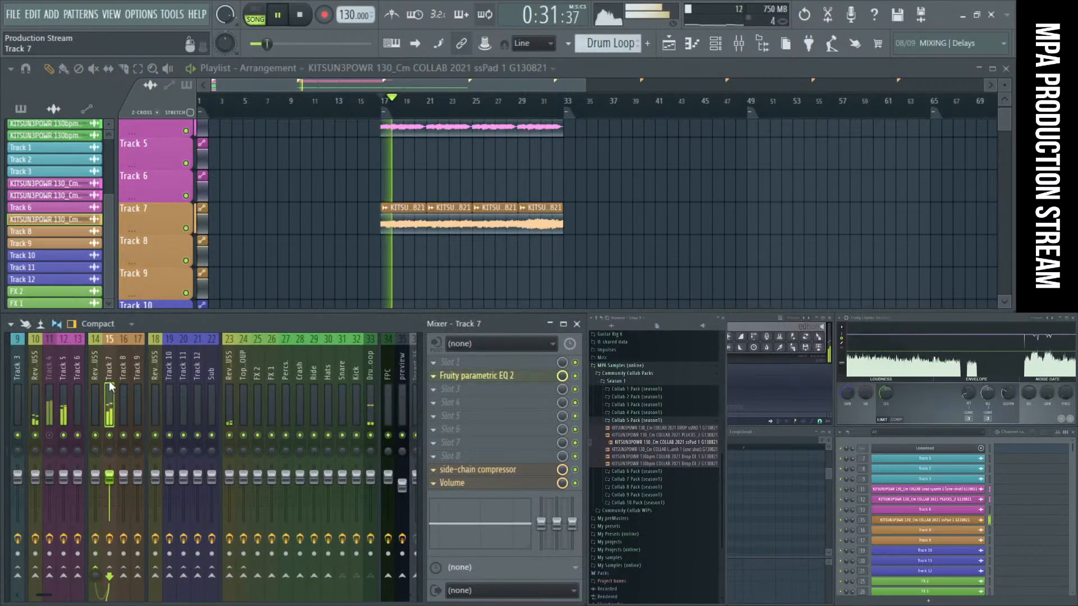
Step: Lower the threshold and raise the ratio of the side-chain compressor on mixer Track 7 so the pad ducks
click(505, 470)
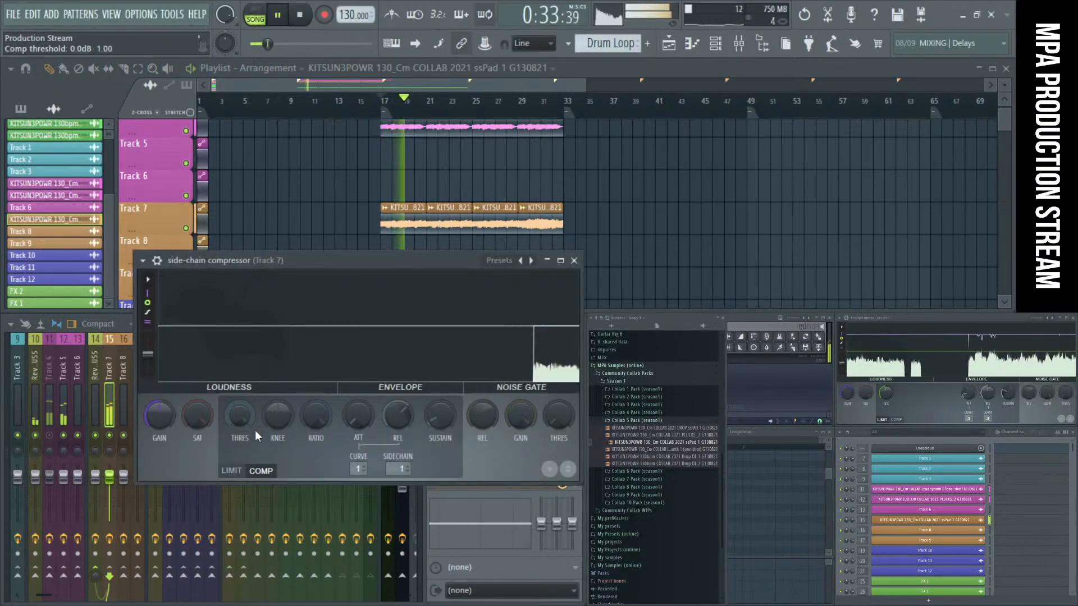
drag(242, 417, 242, 545)
mouse_move(244, 418)
mouse_down()
mouse_move(240, 449)
mouse_move(240, 404)
mouse_move(240, 419)
mouse_up()
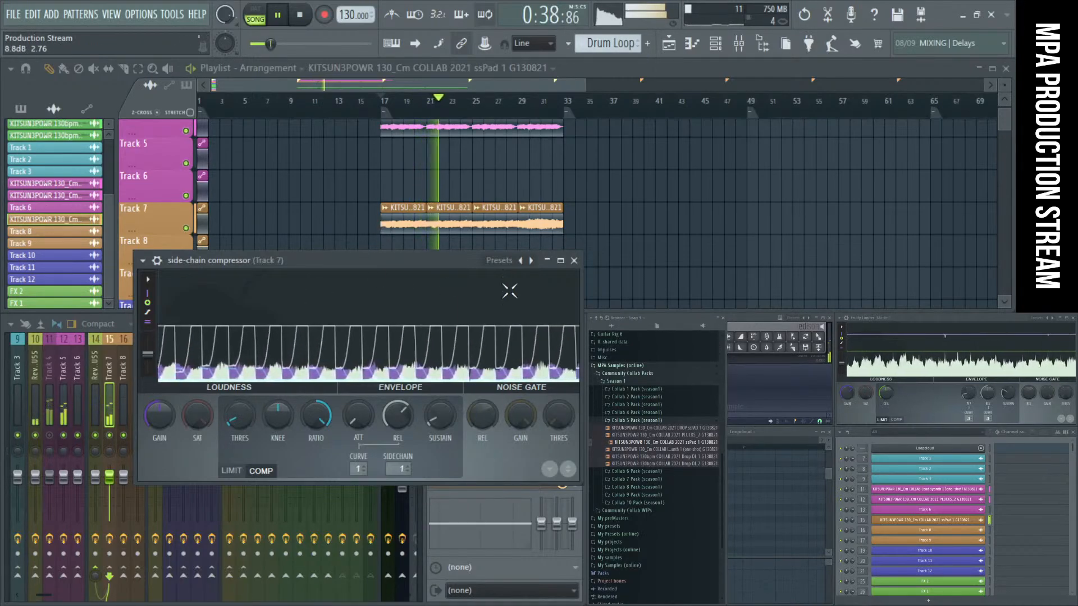
click(573, 260)
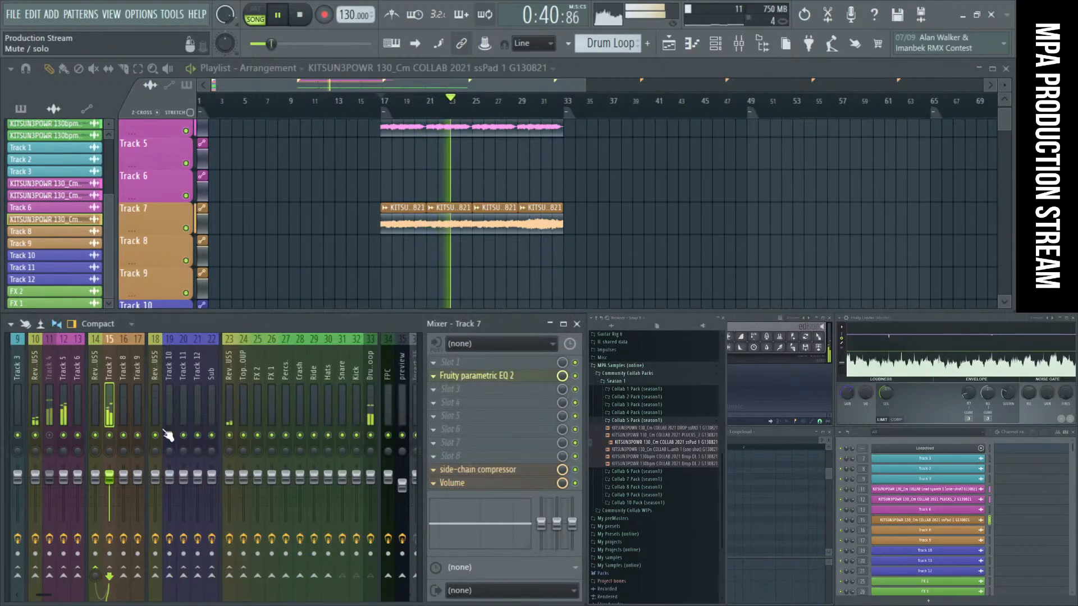
Step: Cut the lows on Track 5 with the first parametric EQ's band 1 low shelf, about -17 dB at 210 Hz
click(63, 408)
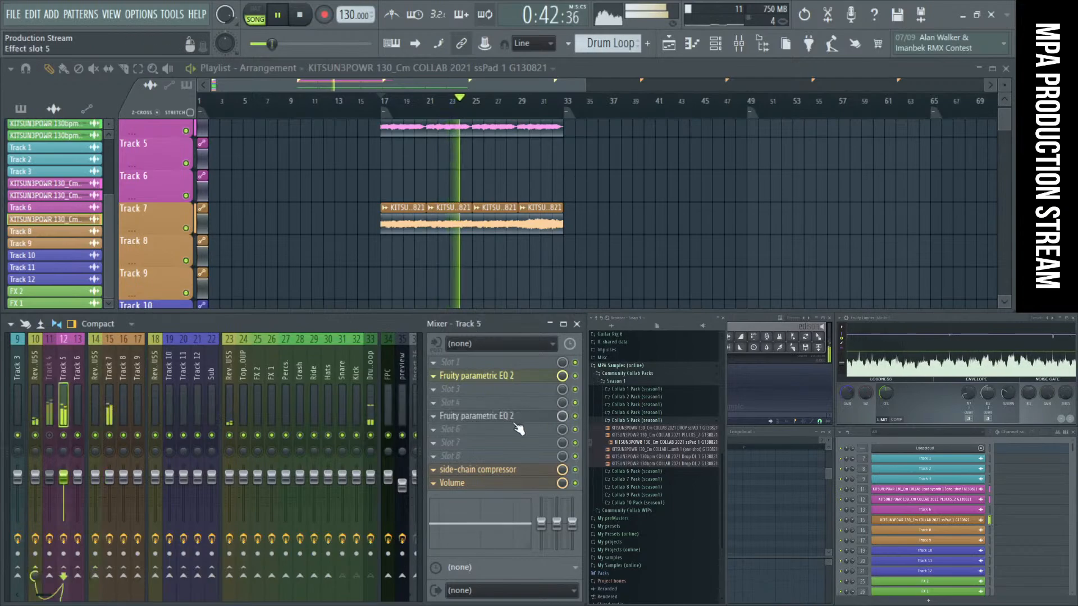
click(508, 375)
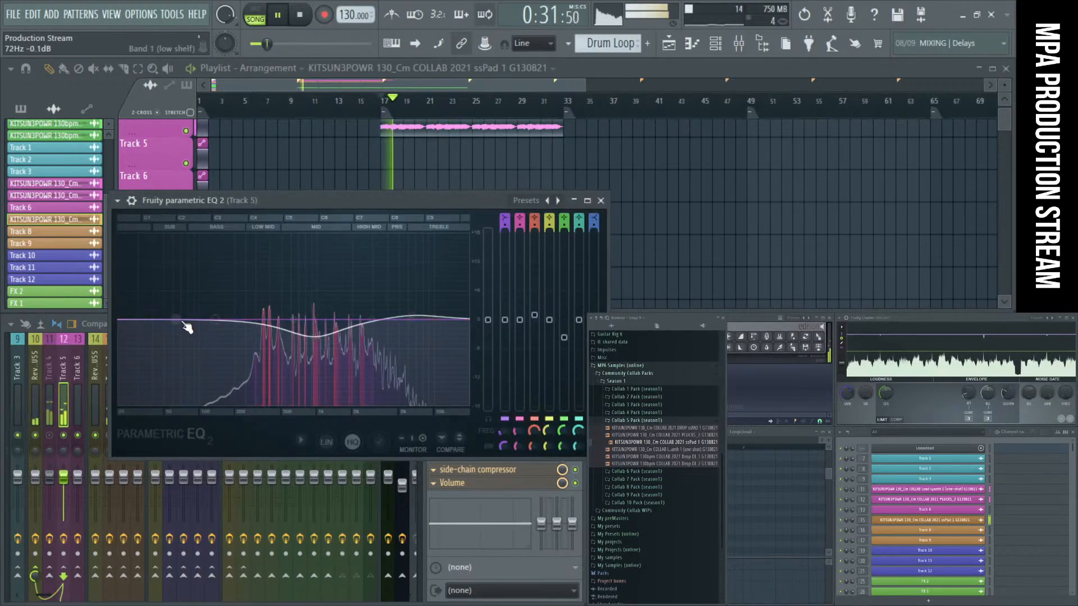
drag(215, 319, 236, 404)
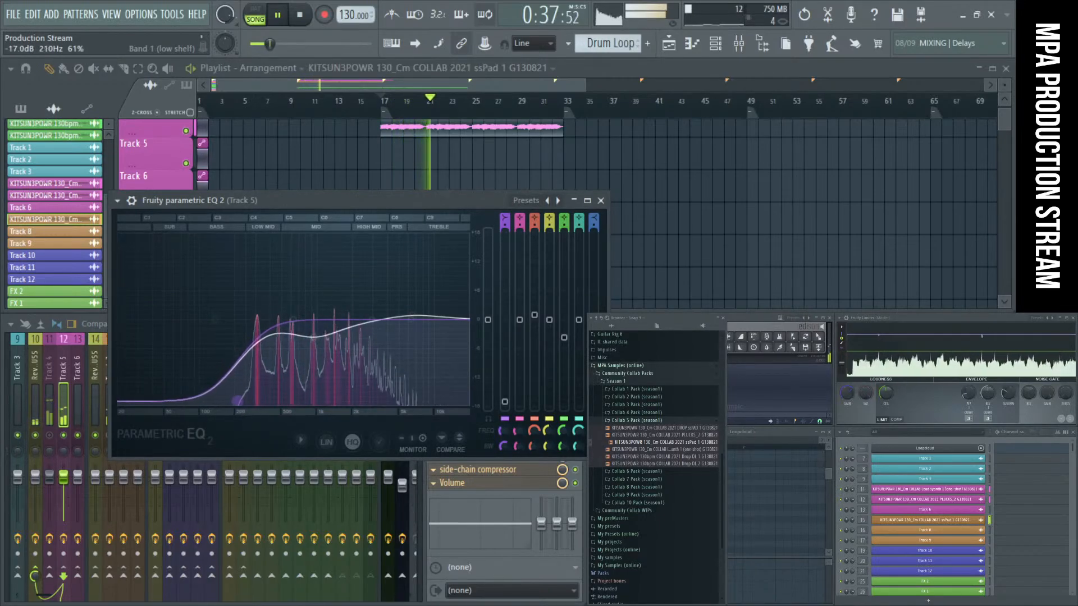
click(601, 200)
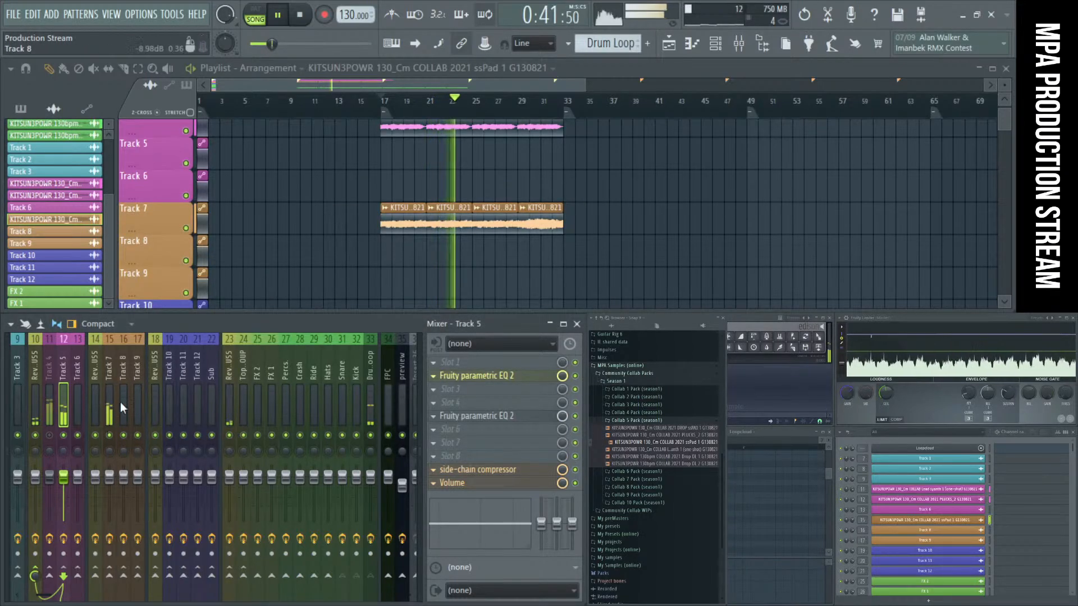
Step: Switch the mute from Track 4 to Track 5 and lower Track 4's mixer fader slightly during playback
click(63, 436)
key(space)
key(space)
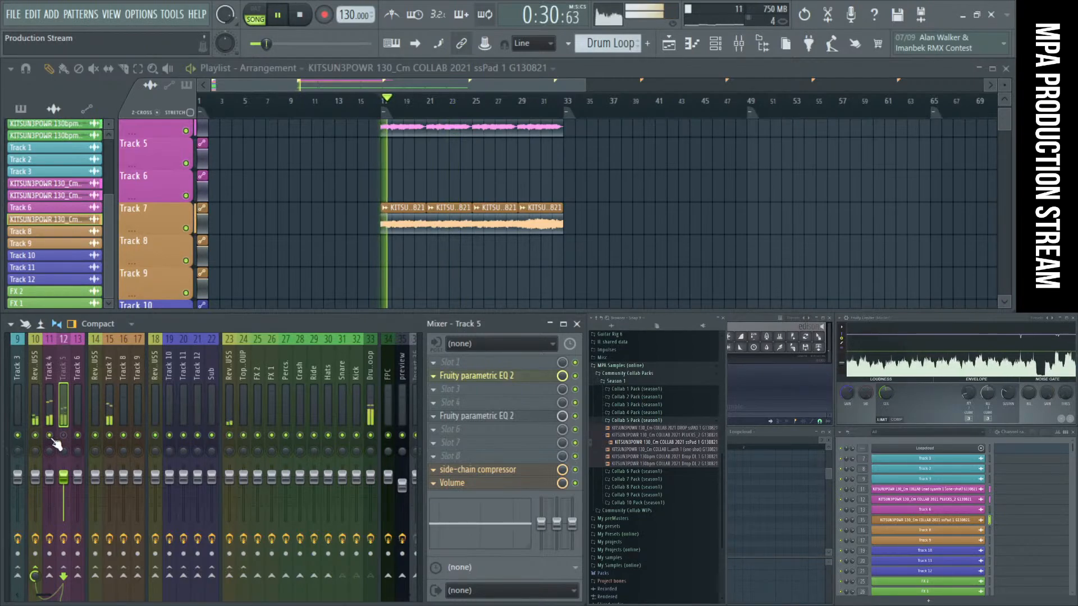
drag(49, 475, 50, 484)
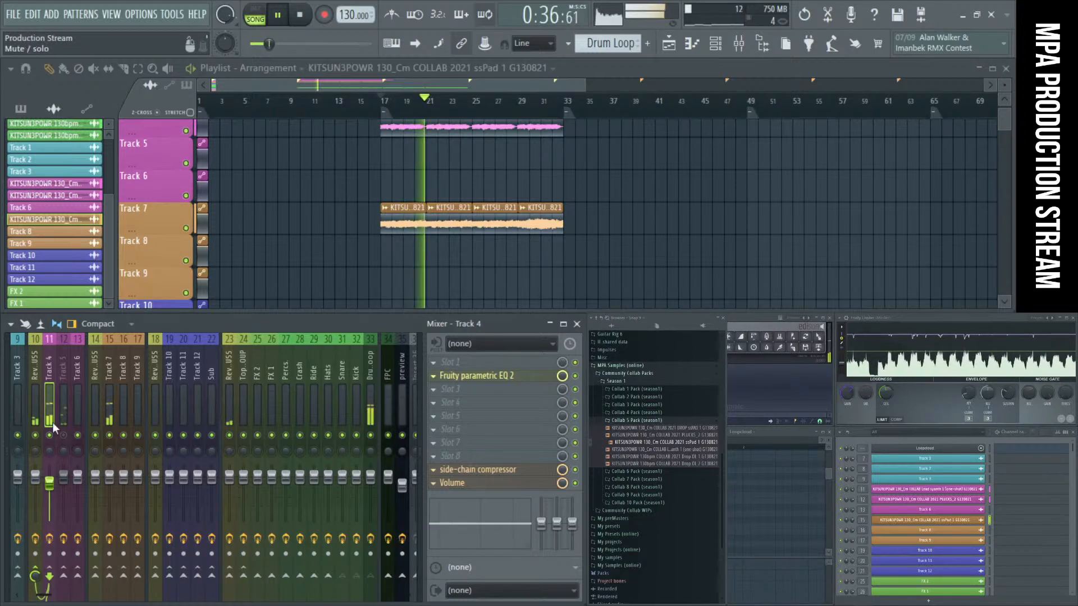
Step: Pull band 6 of Track 4's parametric EQ down to about -2.8 dB near 407 Hz, with a 19% bandwidth
click(477, 375)
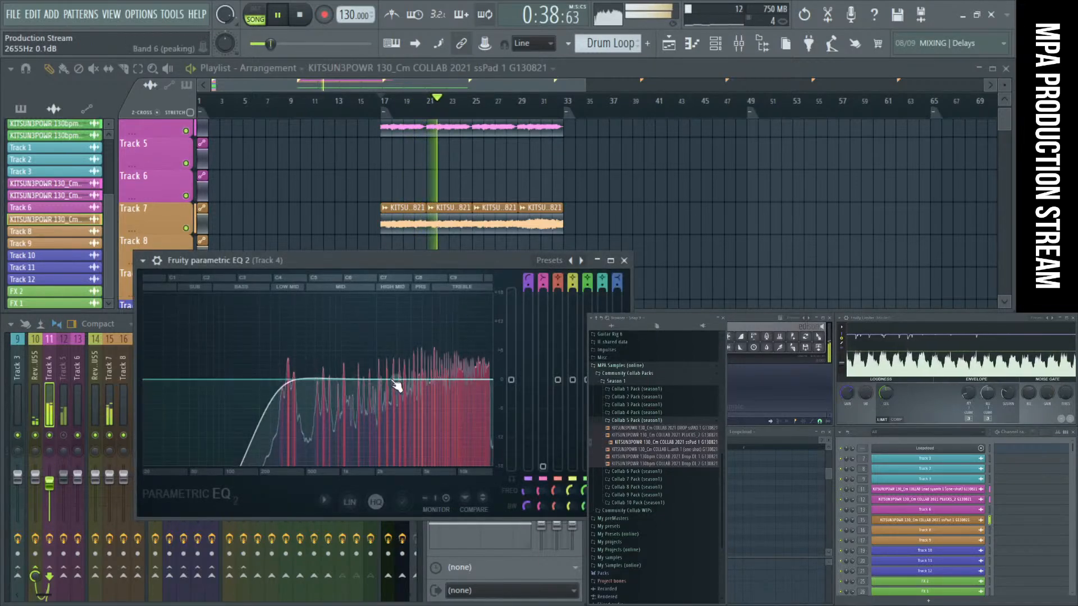
drag(396, 380, 302, 404)
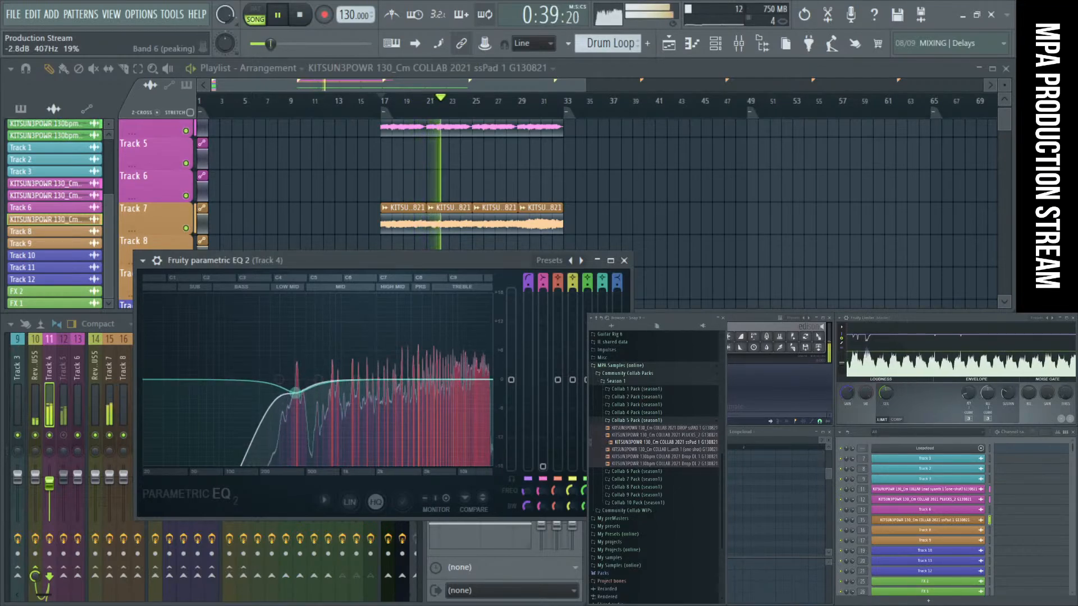
drag(294, 392, 300, 399)
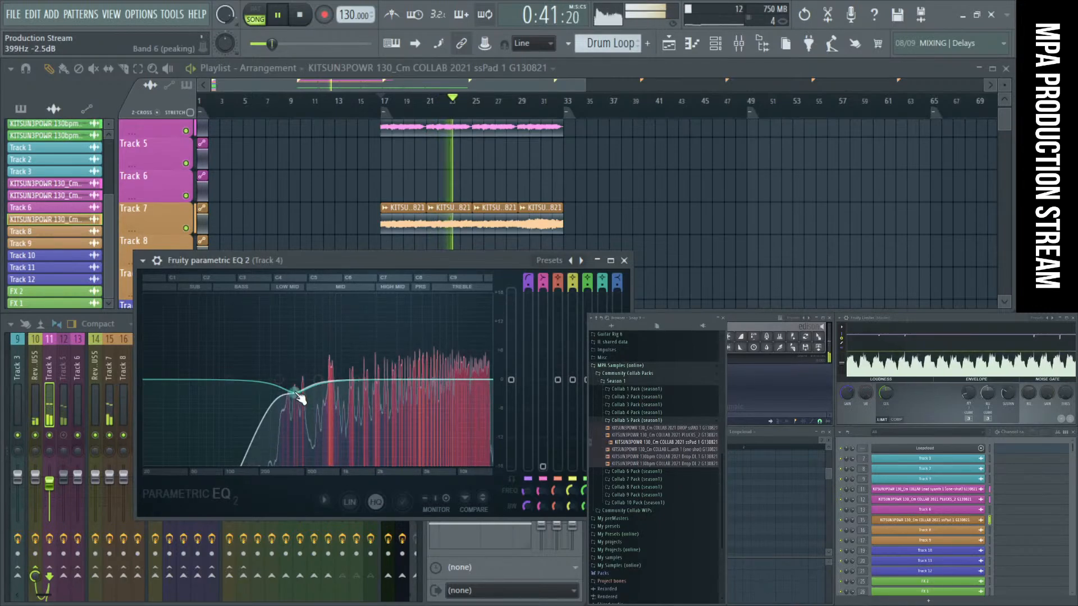
Step: Replay the section, make the band 6 cut in Track 4's EQ shallower, and close the EQ
key(space)
key(space)
drag(464, 259, 405, 249)
mouse_move(545, 382)
mouse_down()
mouse_move(544, 318)
mouse_move(545, 379)
mouse_up()
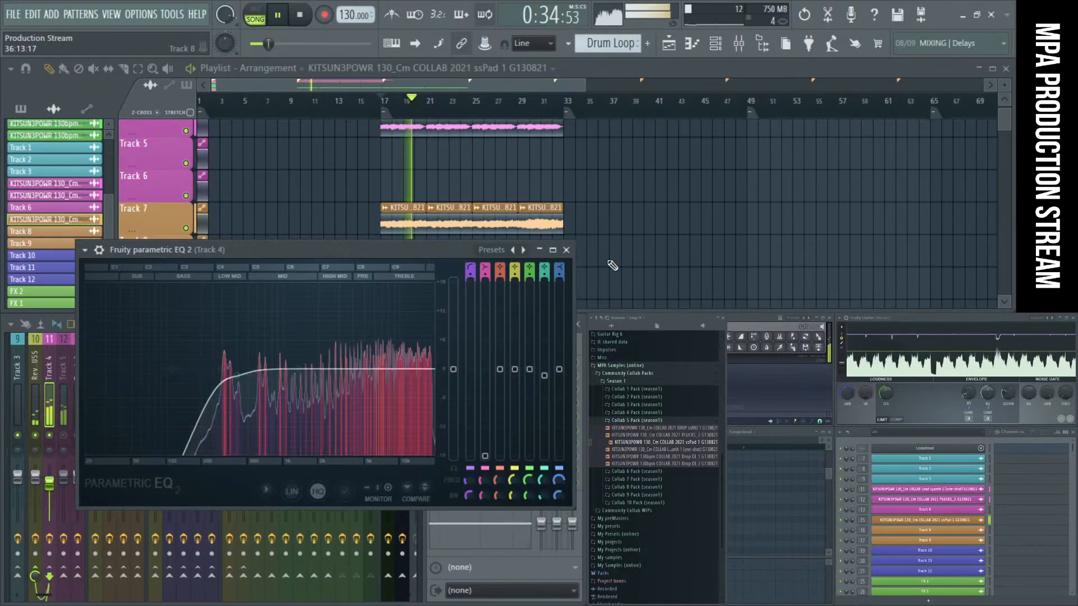
click(566, 250)
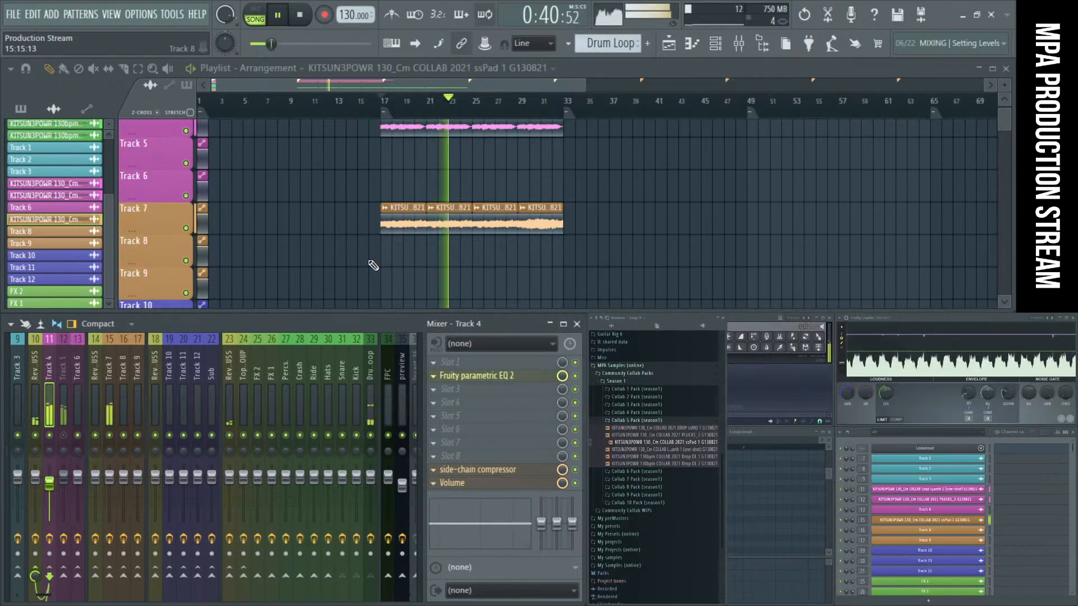
Step: Move the one-shot clip and the row of four clips below it down one playlist track, onto Tracks 4 and 5
key(space)
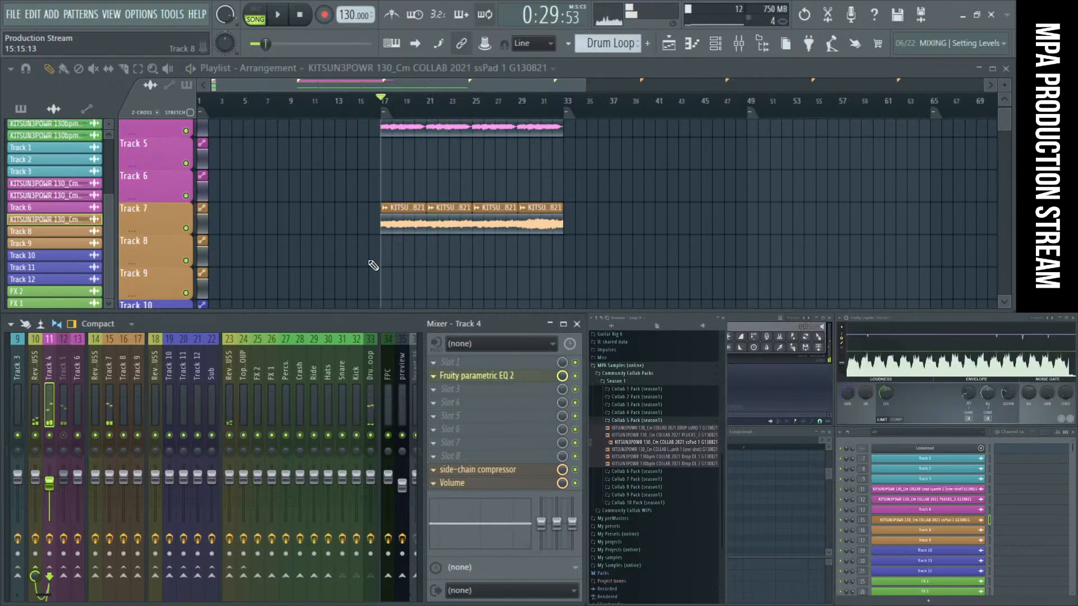
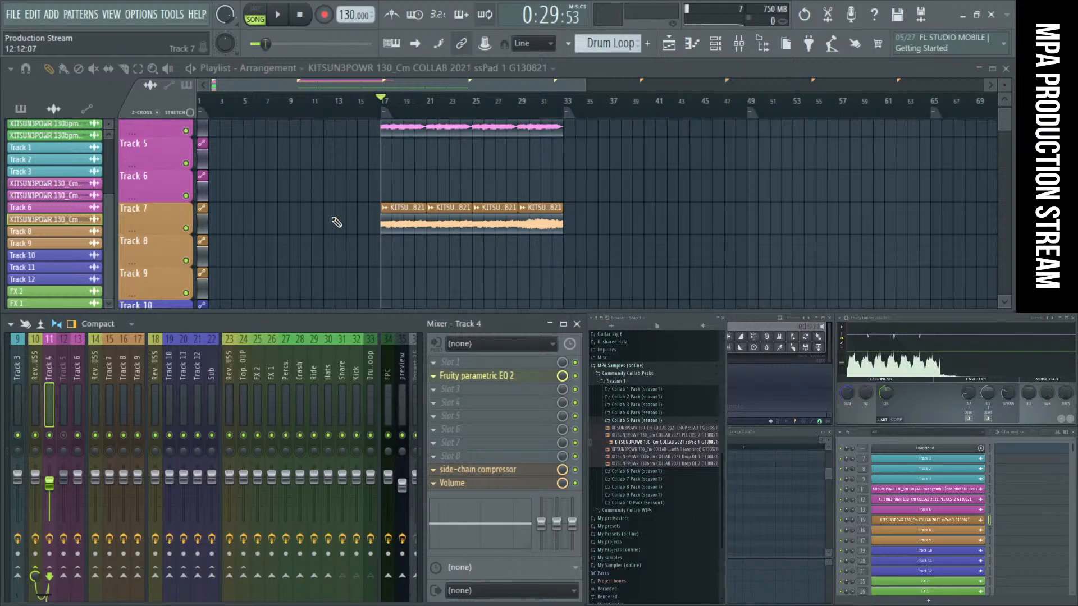
key(space)
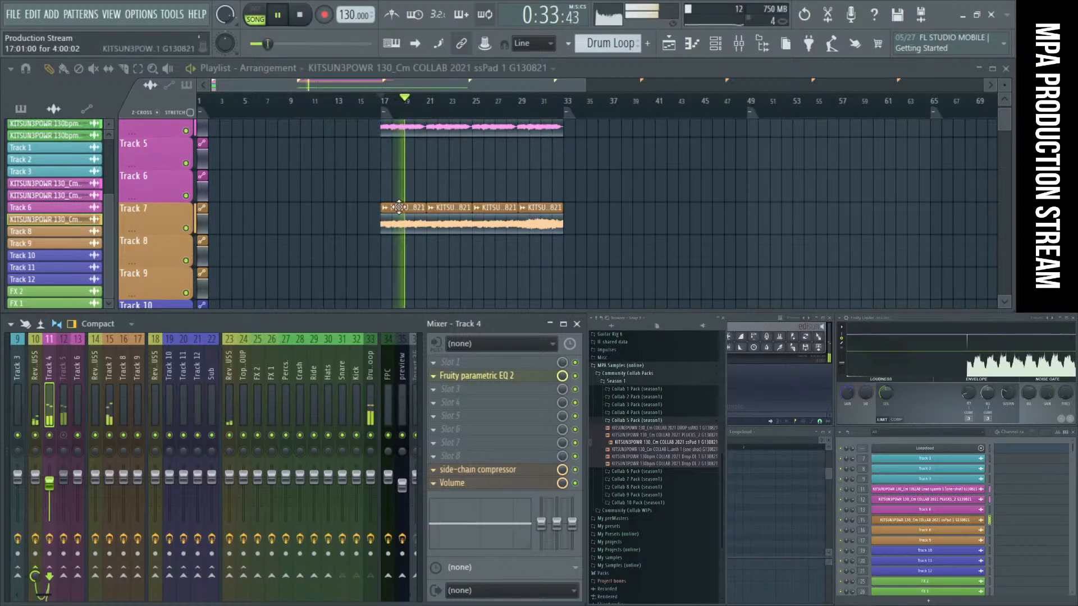
alt+scroll(404, 205, down, 3)
ctrl+scroll(407, 208, down, 2)
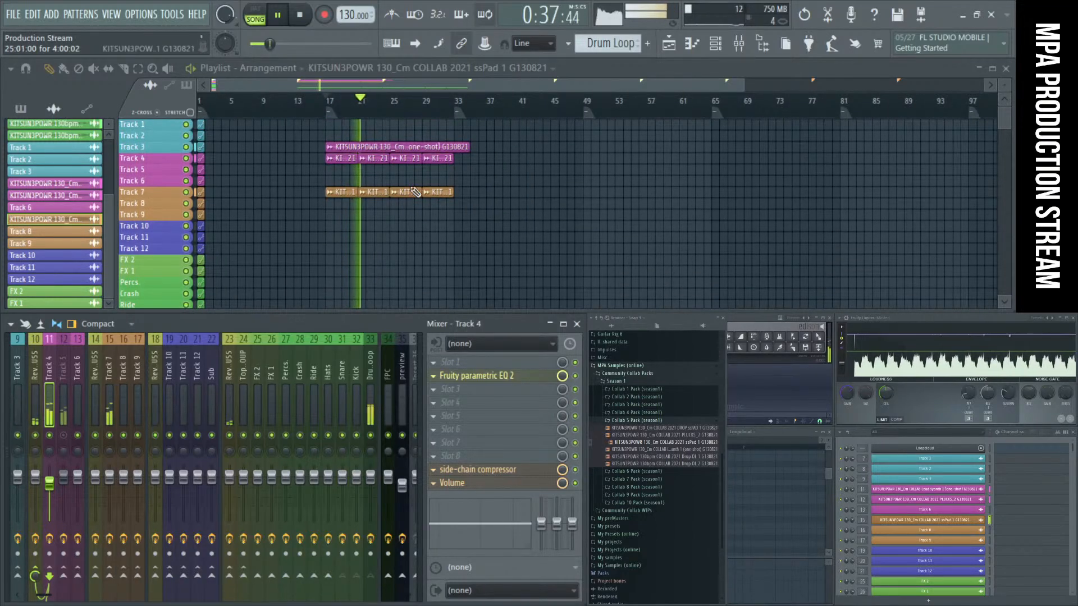
drag(492, 176, 337, 153)
click(307, 160)
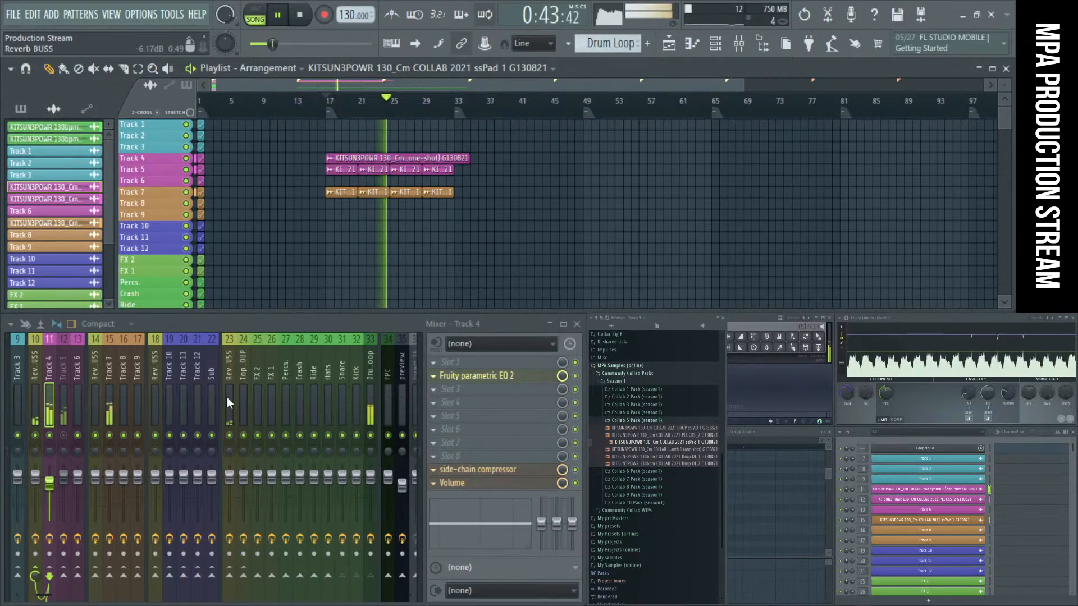
Step: Unmute mixer Track 5 and remove most of the band 5 midrange cut in its first parametric EQ
scroll(227, 396, left, 3)
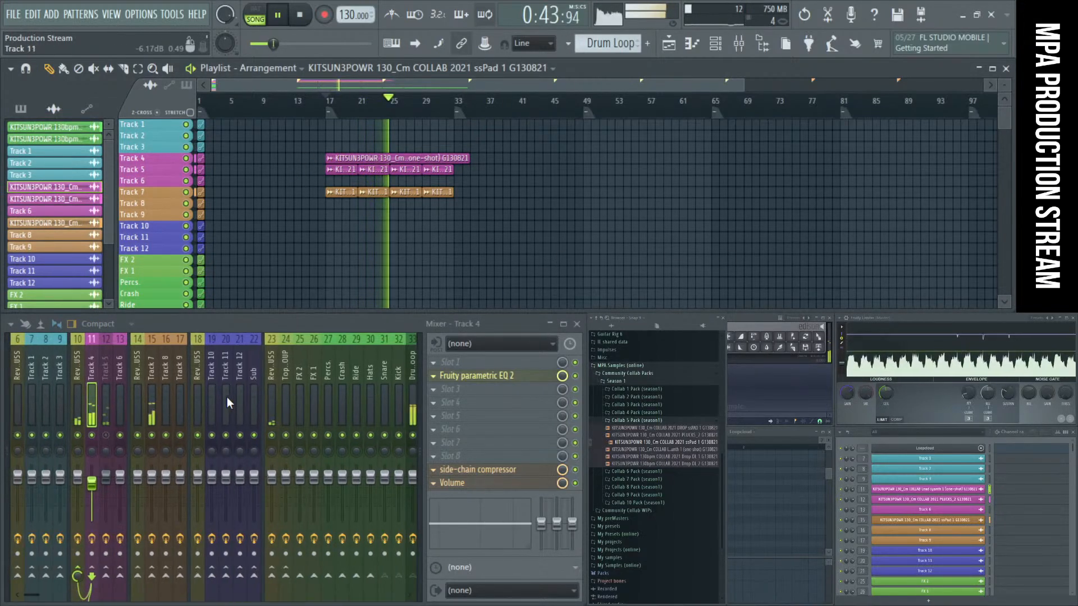
click(105, 419)
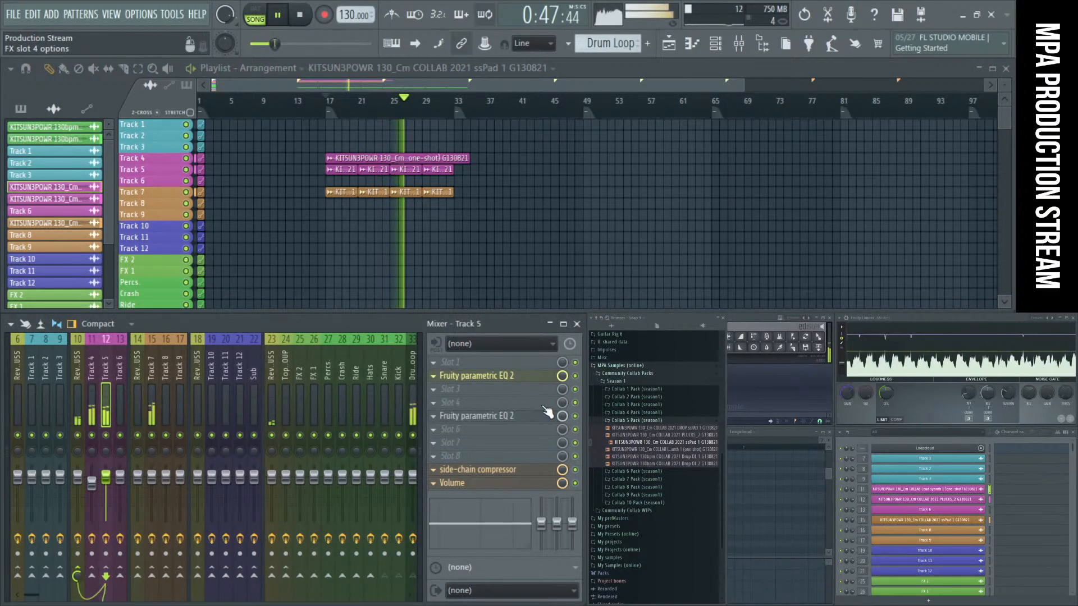
click(518, 376)
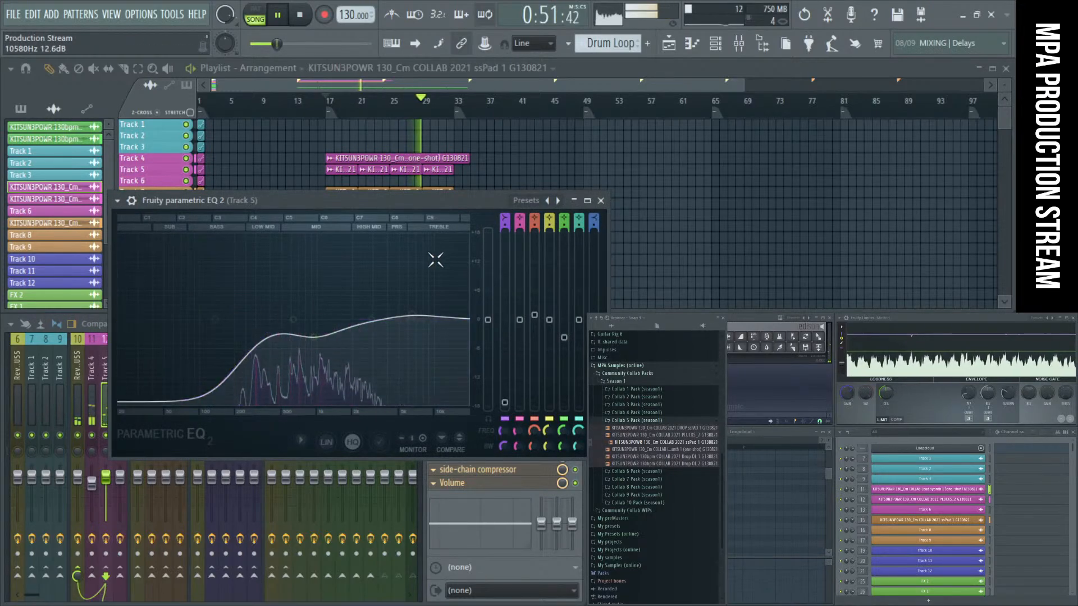
drag(361, 204, 406, 169)
drag(384, 308, 329, 316)
right_click(331, 315)
click(339, 331)
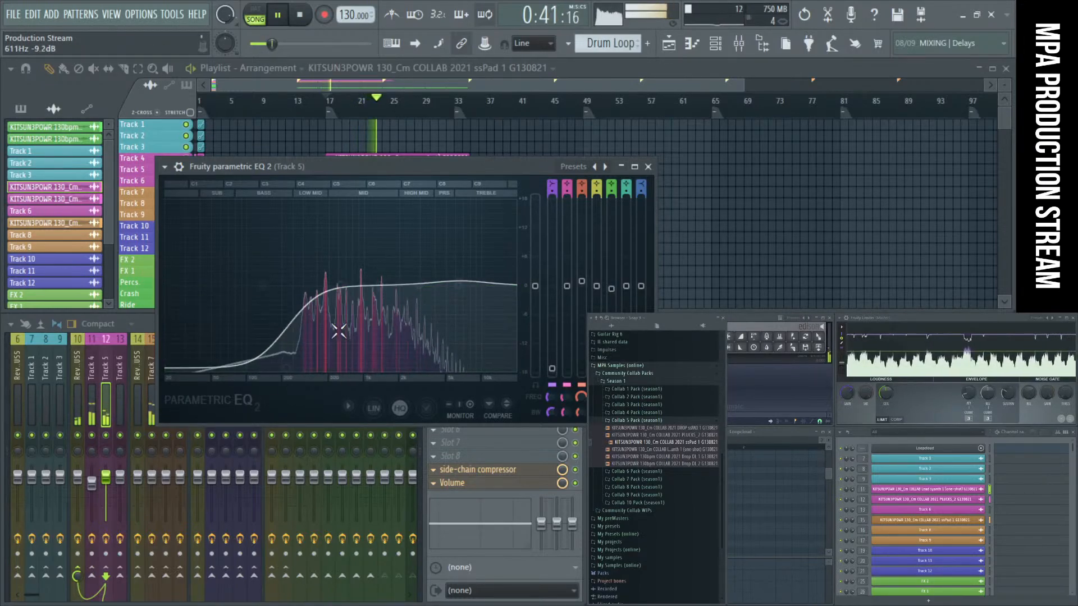
Step: Adjust the band 1 low shelf in Track 5's EQ and add a slight band 4 cut around 611 Hz
key(space)
key(space)
mouse_move(286, 368)
mouse_down()
mouse_move(317, 369)
mouse_move(279, 369)
mouse_move(296, 369)
mouse_up()
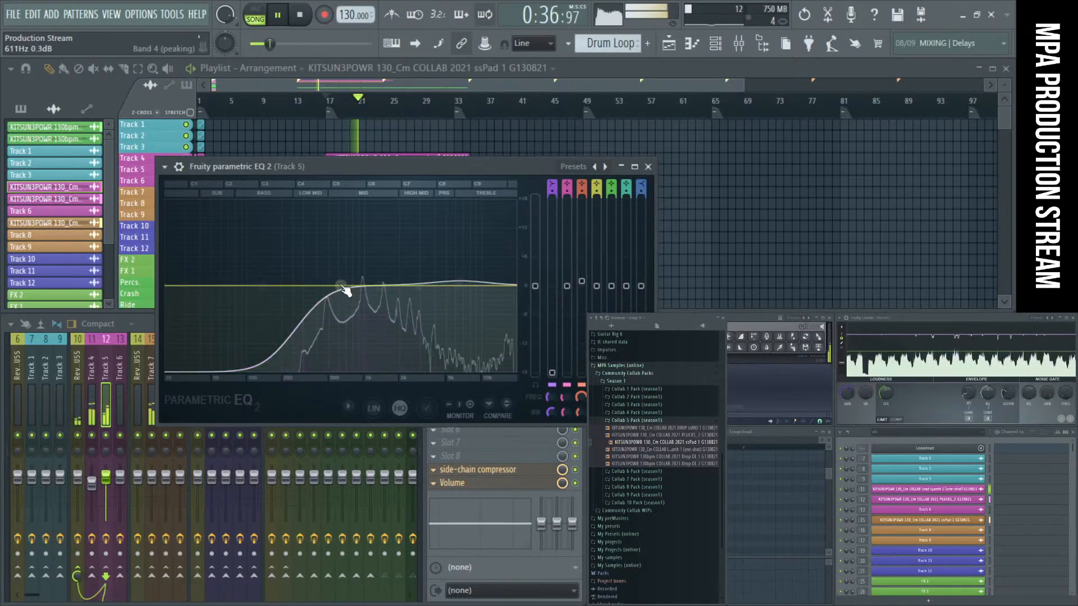
mouse_move(345, 289)
mouse_down()
mouse_move(313, 240)
mouse_move(357, 283)
mouse_move(373, 247)
mouse_move(356, 285)
mouse_move(339, 291)
mouse_up()
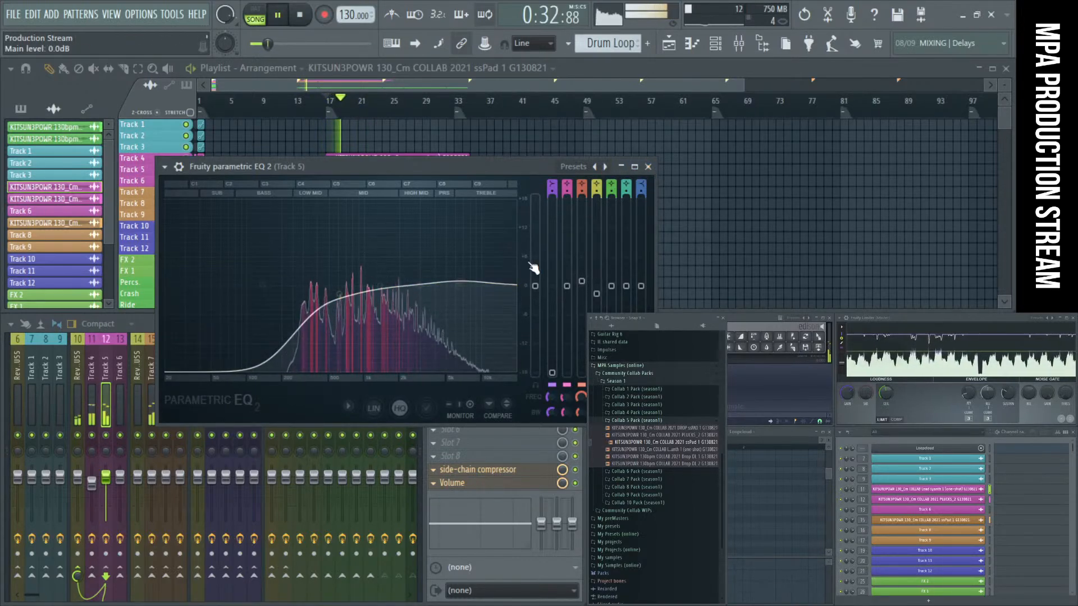
click(647, 167)
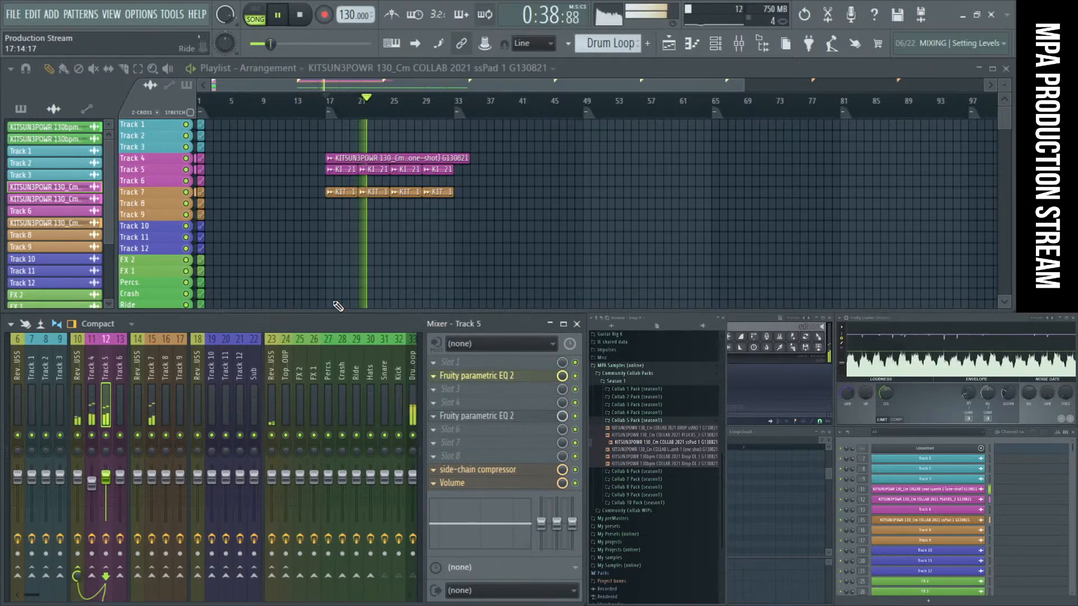
Step: Mute mixer Track 5 and, with playback stopped, load Fruity Delay 3 into effect slot 5 of Track 4
click(107, 436)
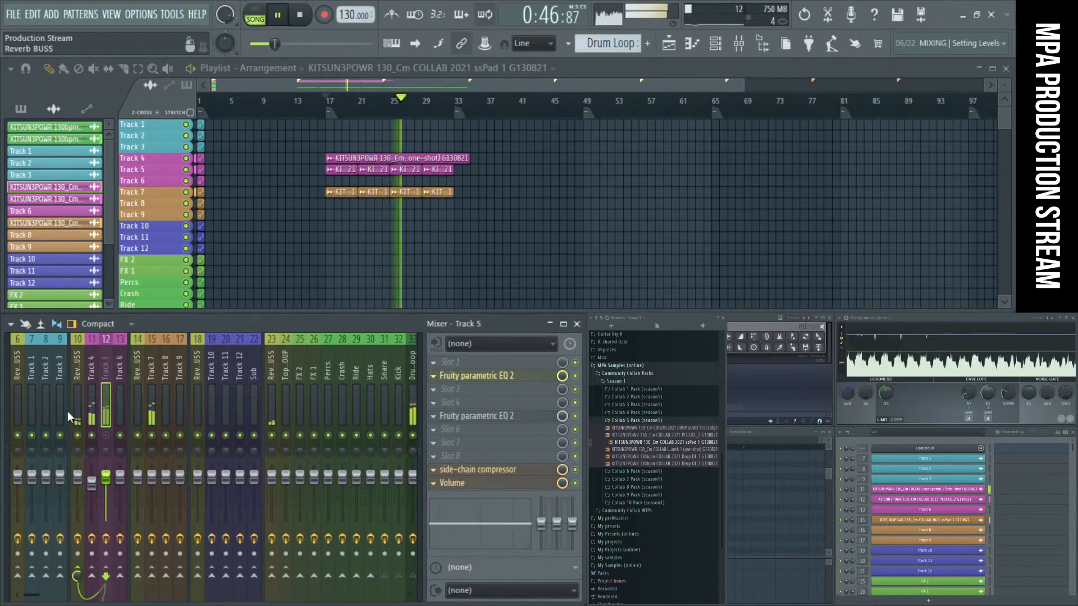
click(93, 391)
key(space)
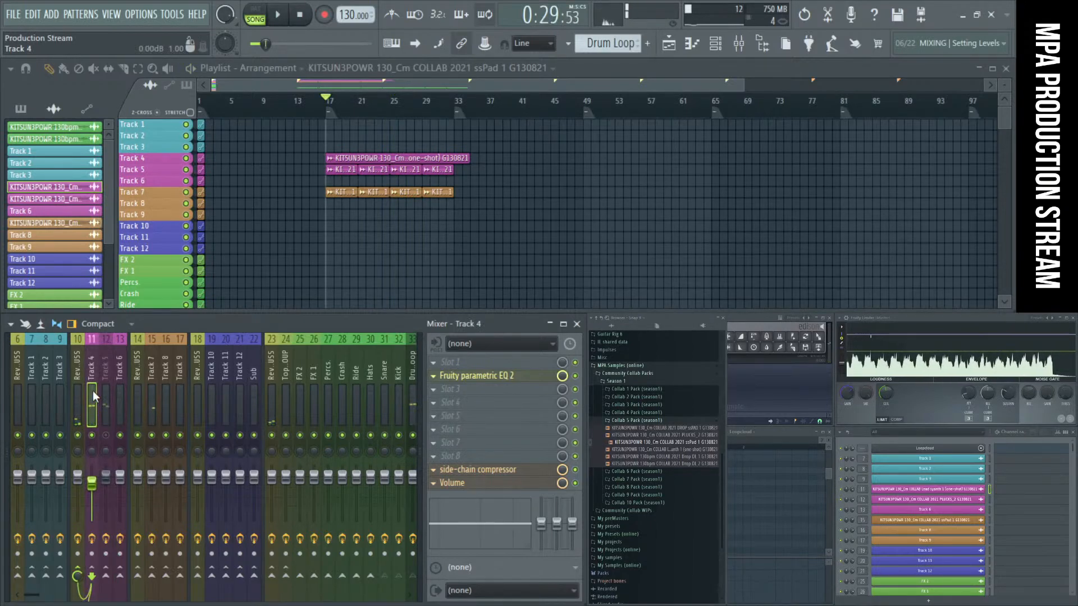
click(490, 419)
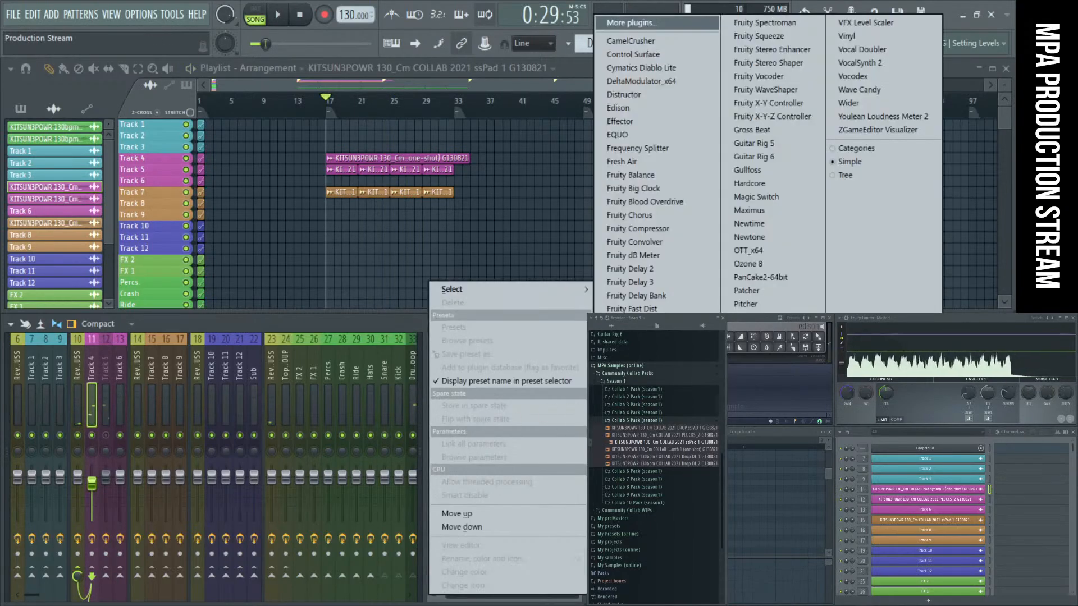
click(706, 279)
drag(390, 214, 379, 156)
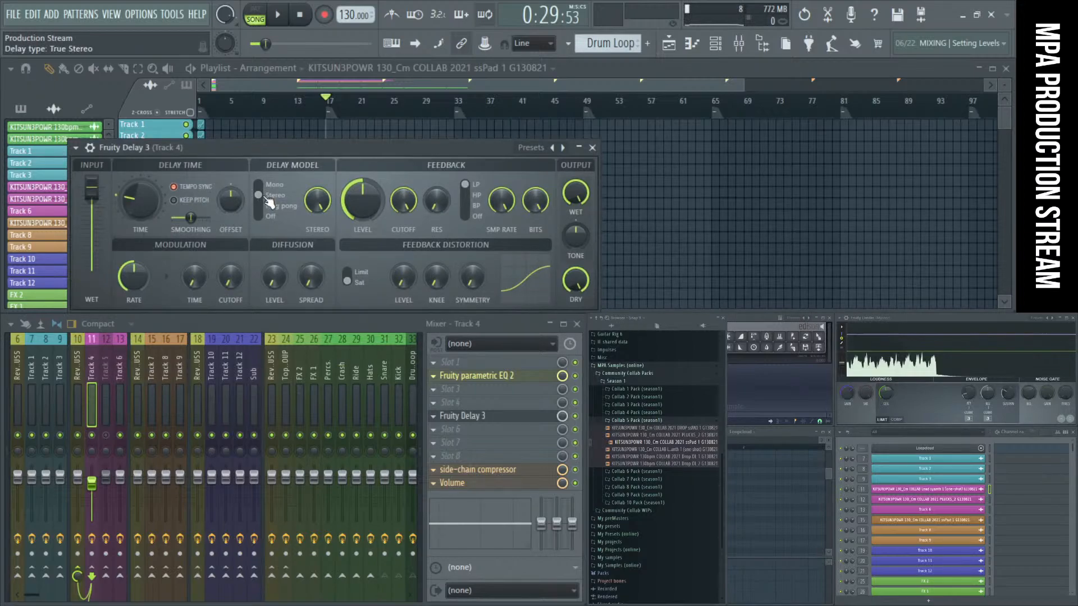
Step: Load the Stereoized preset in Track 4's delay and start playback to audition it
click(563, 148)
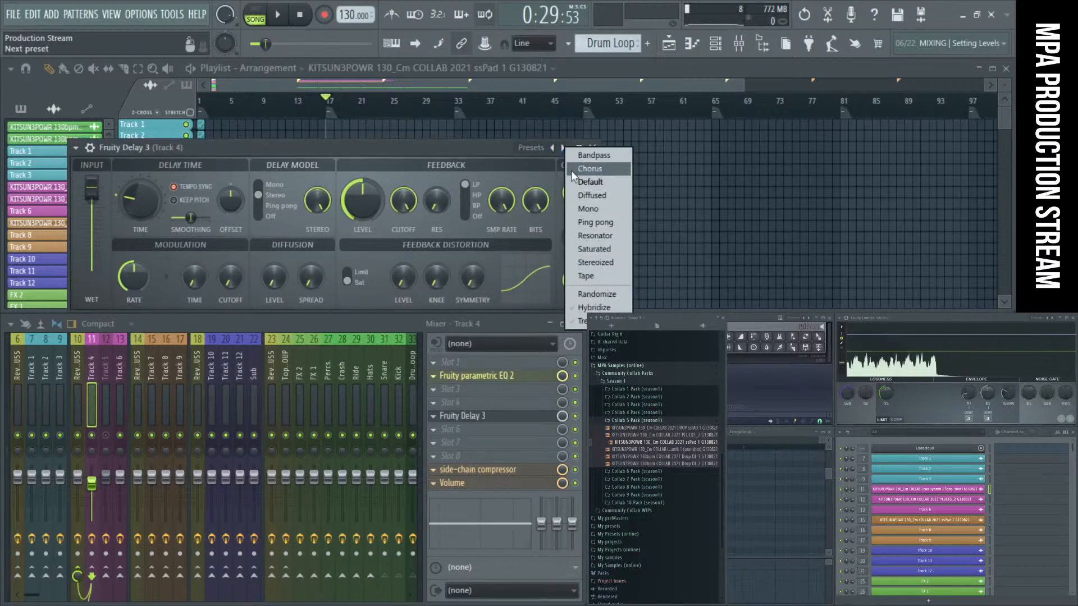
click(618, 262)
key(space)
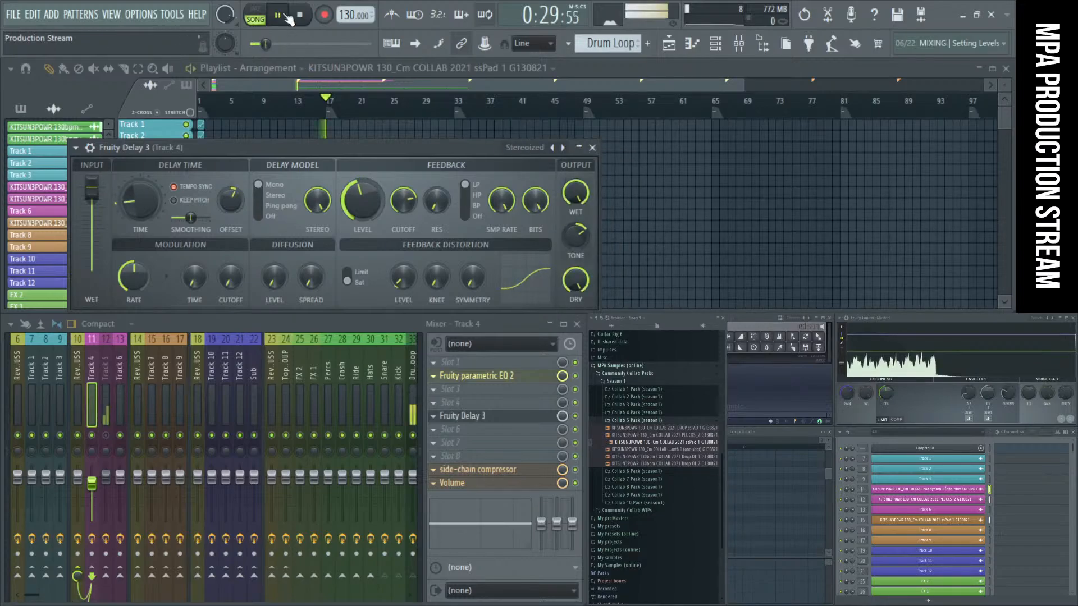
drag(378, 148, 549, 145)
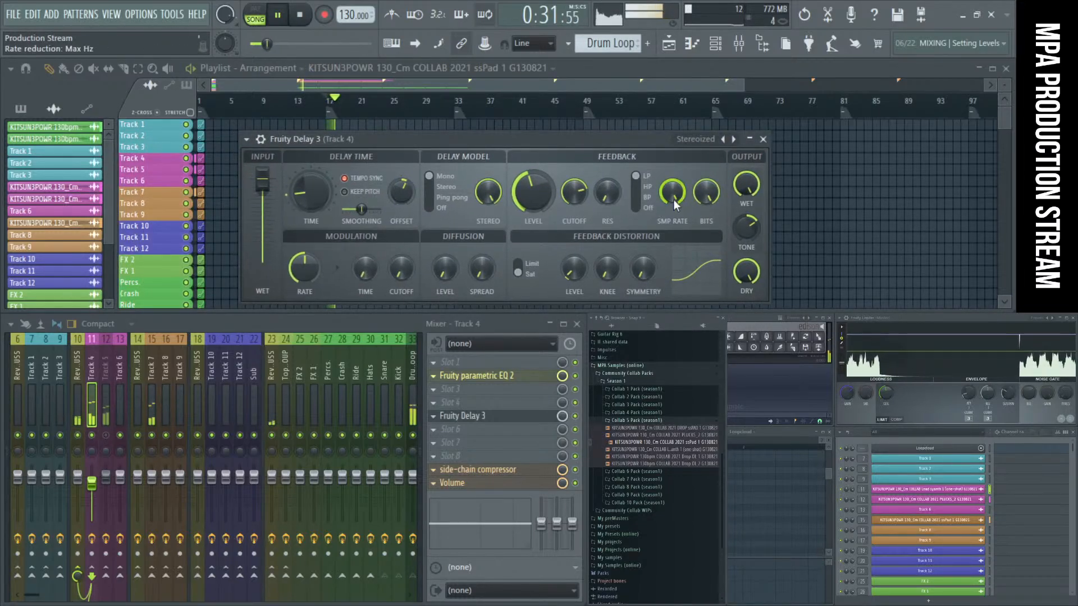
Step: Adjust the delay time and raise the feedback cutoff in Track 4's Fruity Delay 3 to about 16 kHz
drag(577, 191, 577, 196)
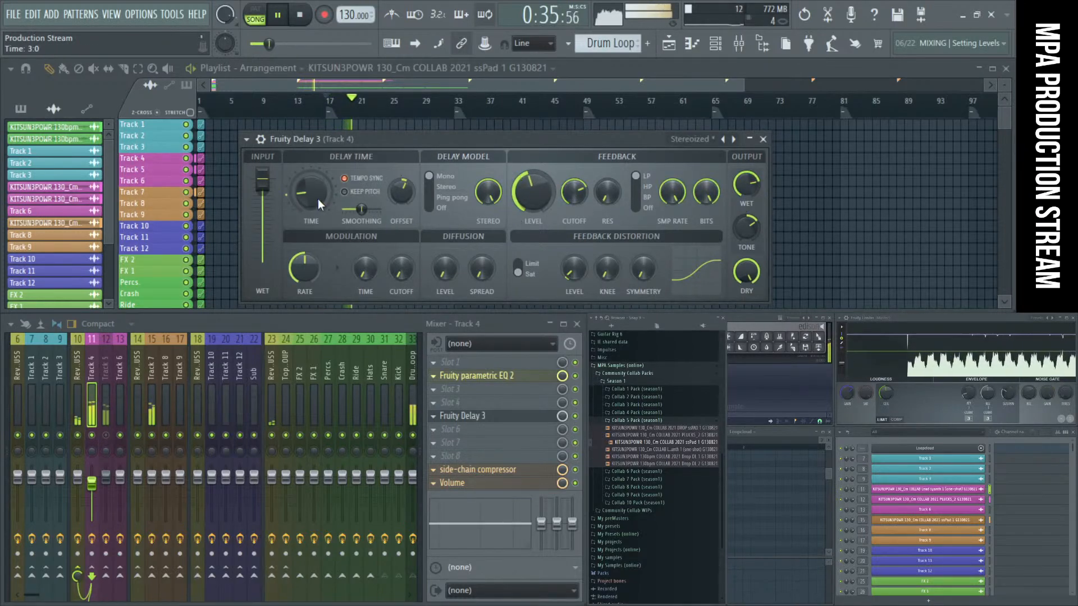
drag(315, 197, 315, 205)
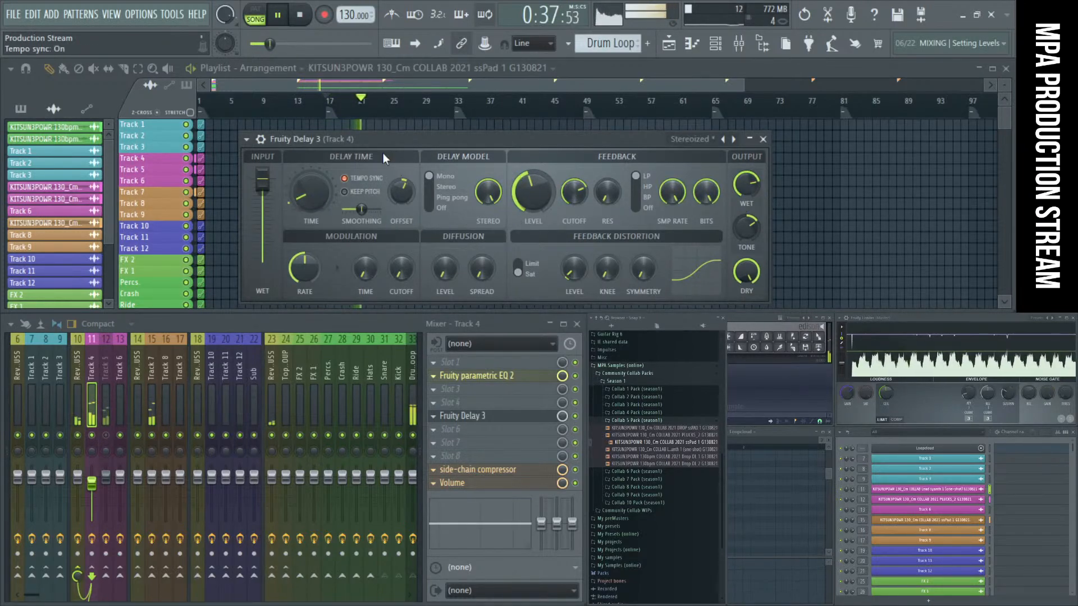
drag(403, 134, 394, 117)
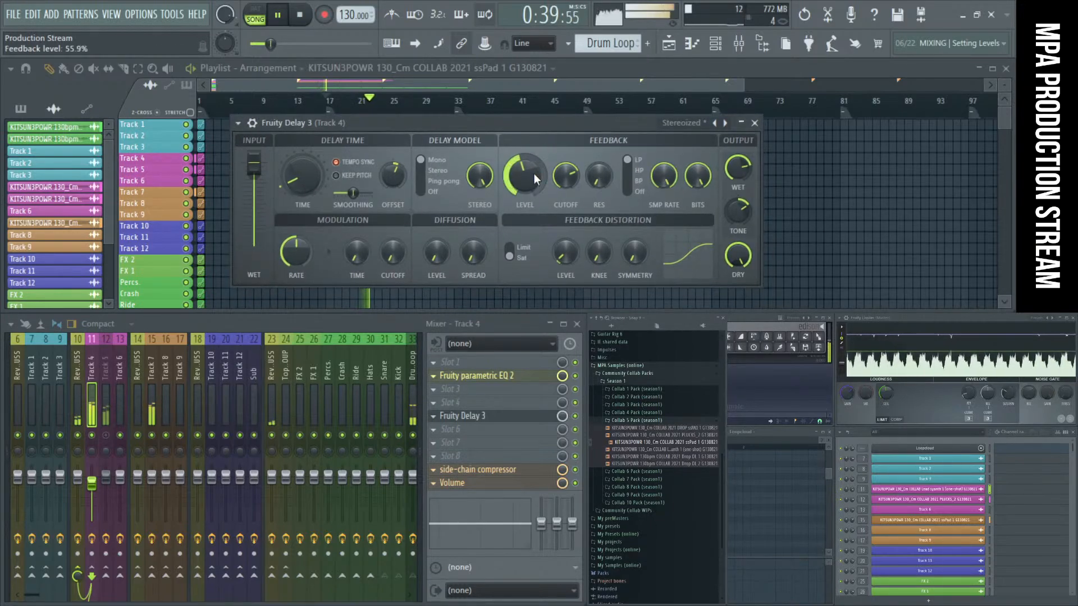
drag(539, 122, 541, 141)
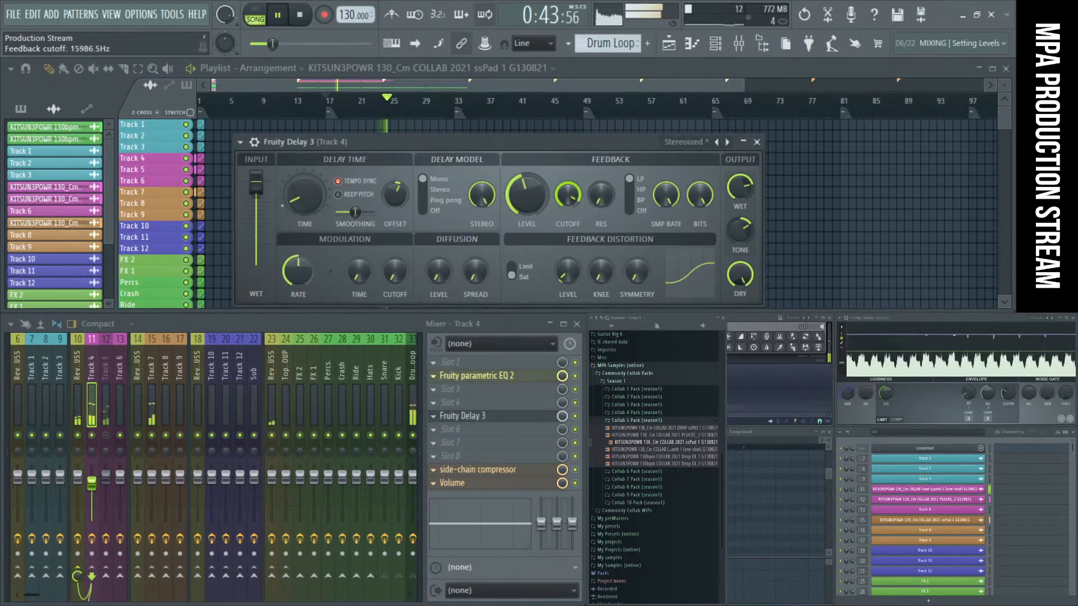
drag(568, 195, 568, 196)
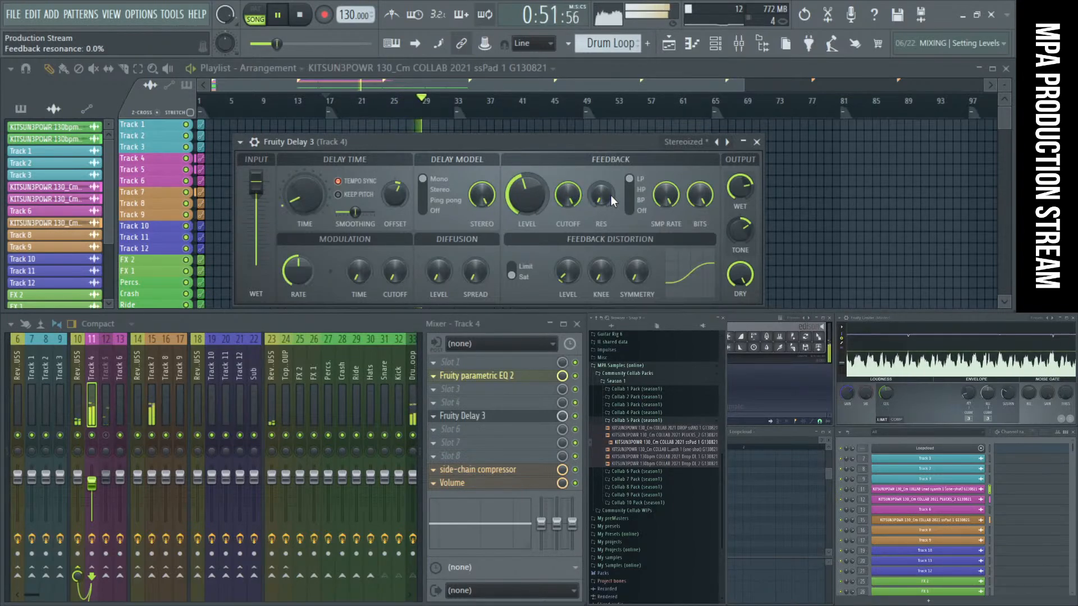
Step: Switch the delay's feedback filter to HP, lower its cutoff to about 950 Hz while replaying, and close the delay
click(629, 189)
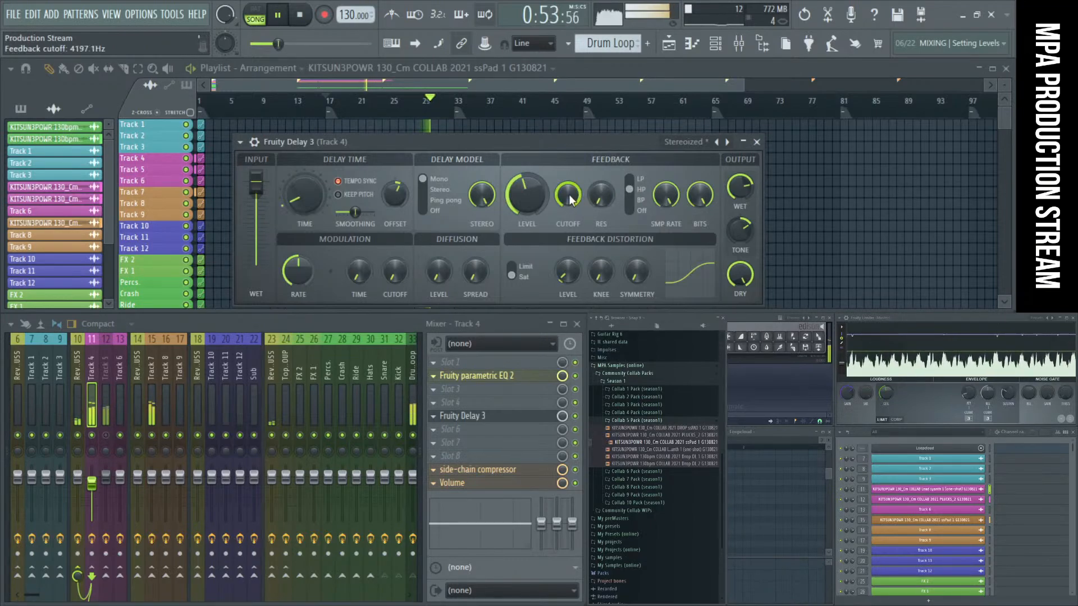
drag(568, 195, 568, 186)
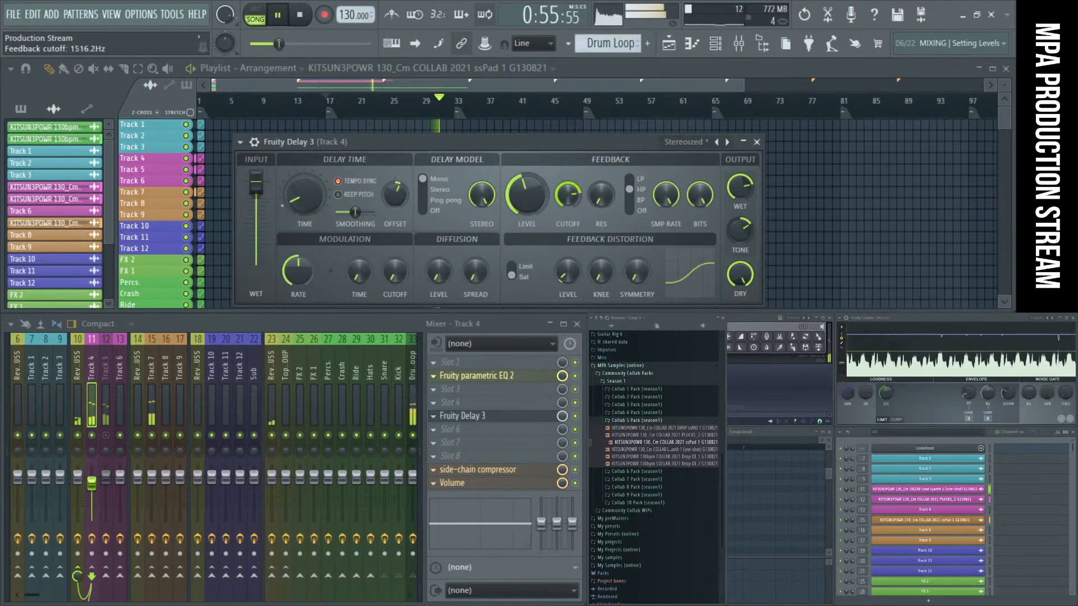
key(space)
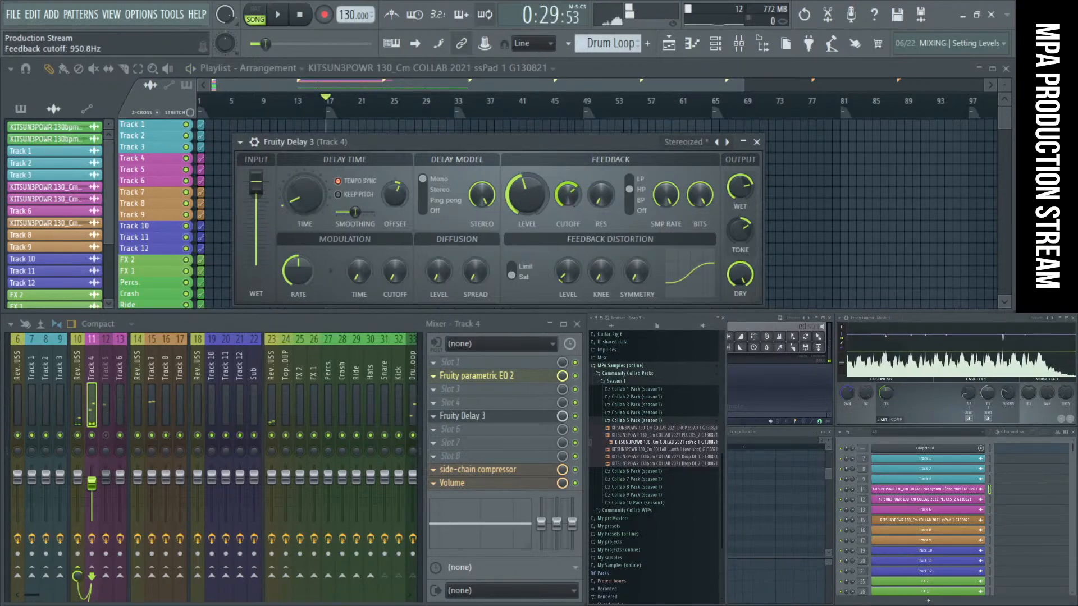
key(space)
drag(570, 200, 568, 197)
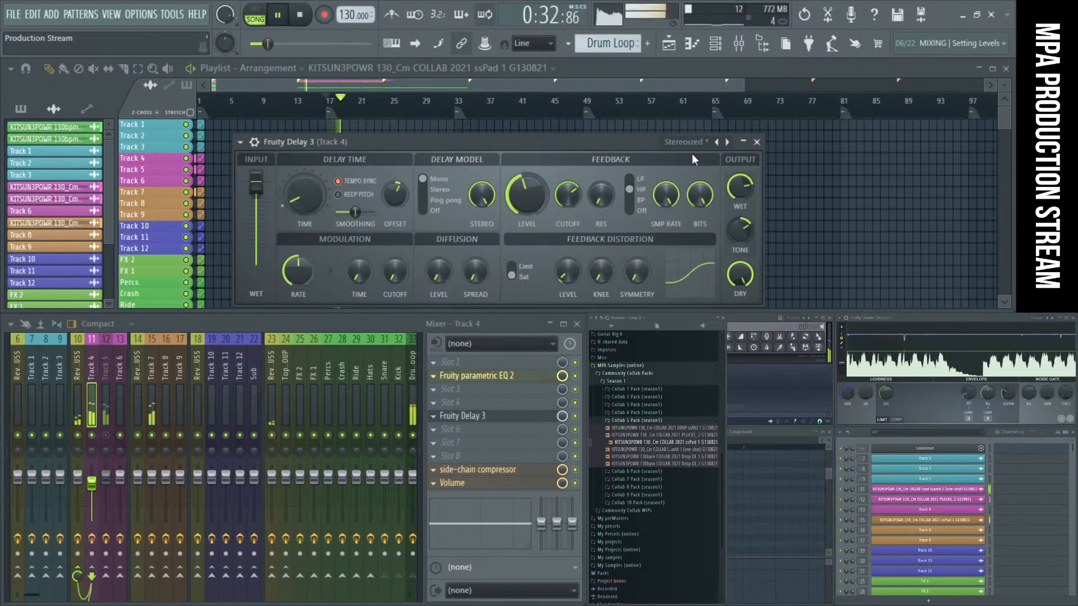
click(757, 142)
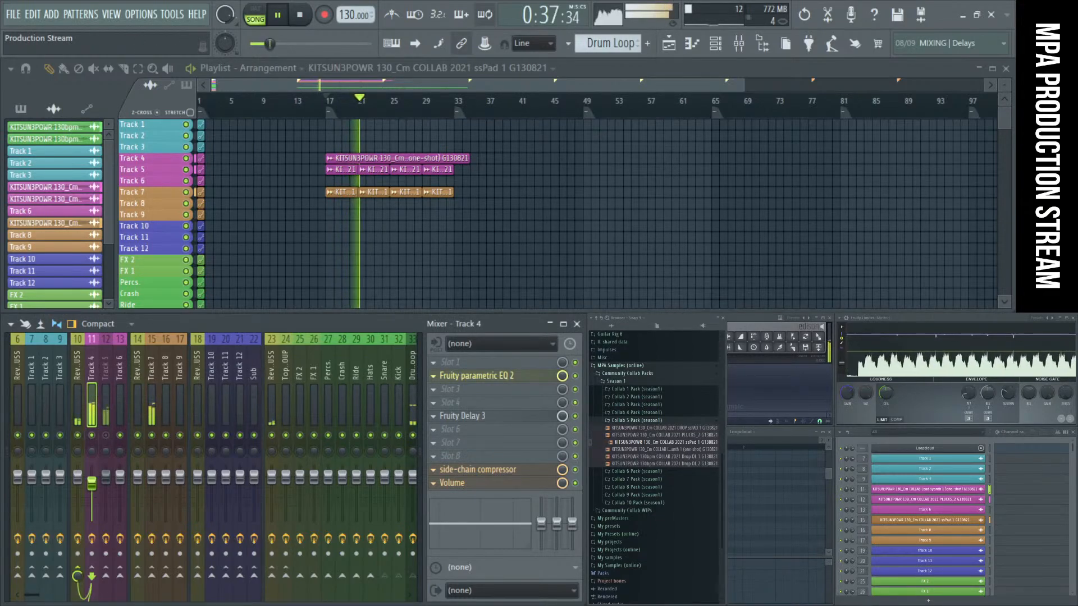
Step: Check the stream chat with playback stopped, put it away, and bring up the OBS window while the section replays
drag(797, 348, 269, 274)
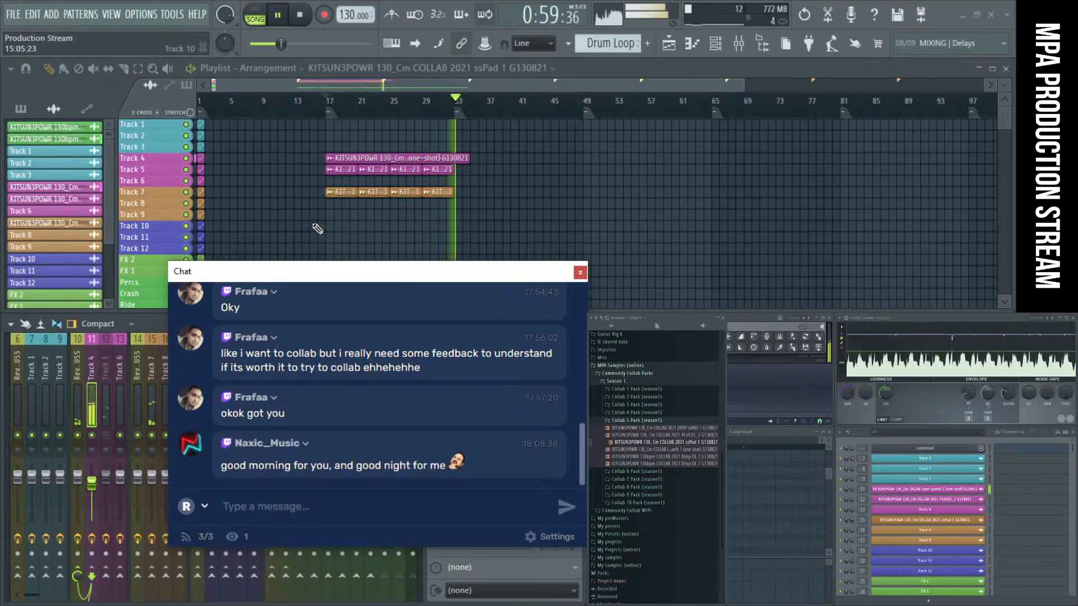
click(300, 15)
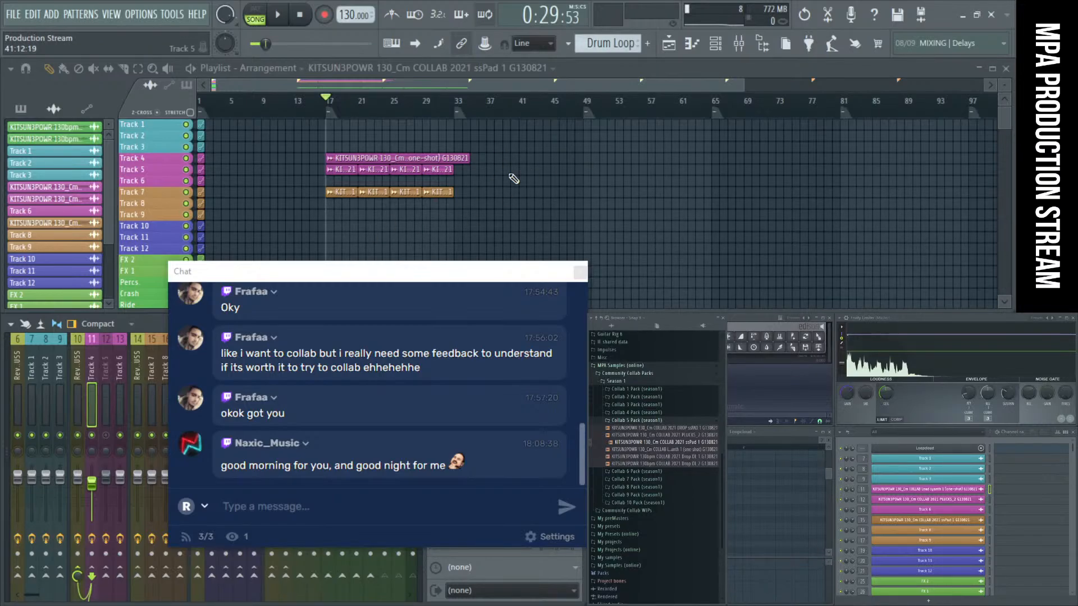
drag(319, 278, 336, 264)
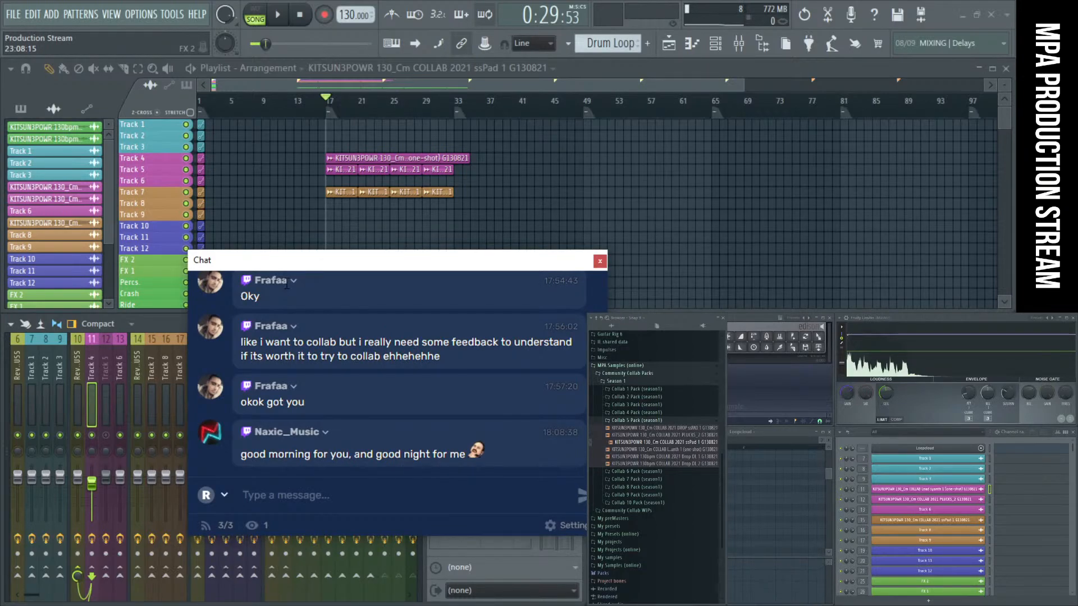
drag(327, 267, 757, 343)
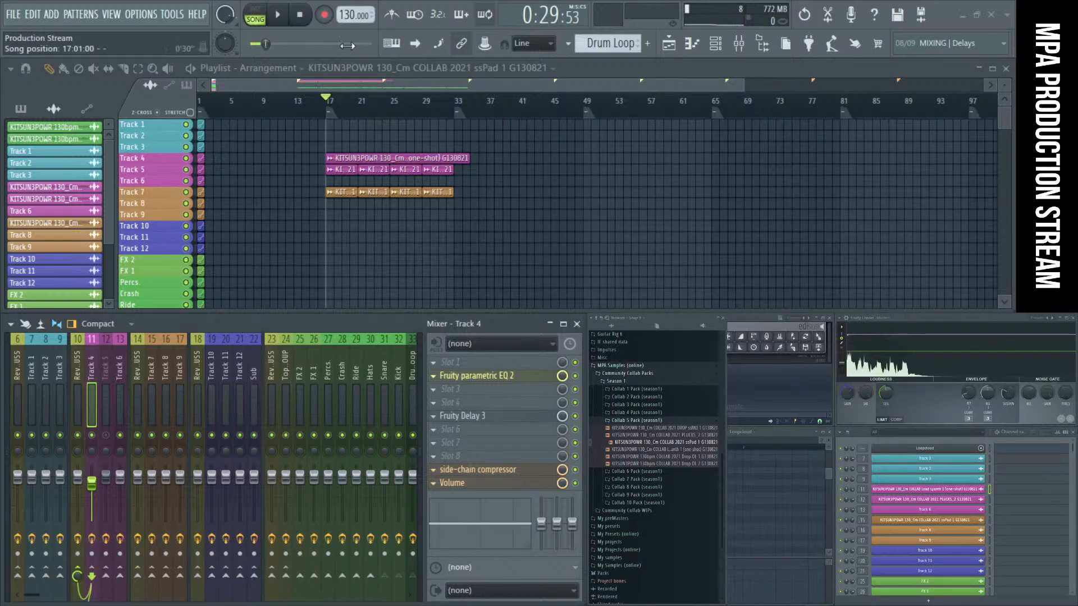
click(280, 16)
drag(741, 605, 738, 505)
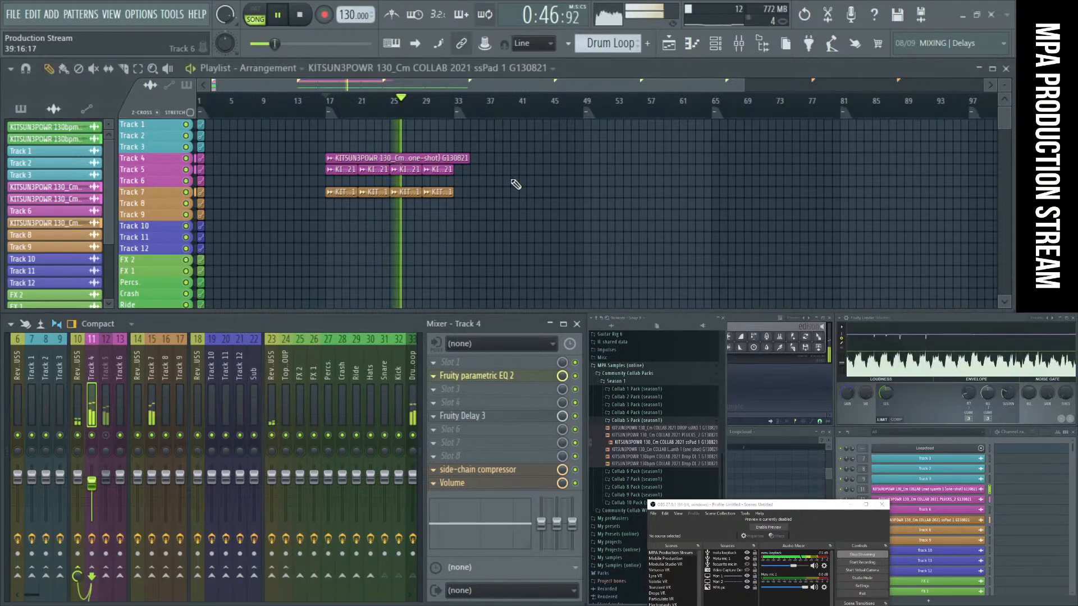
Step: Duplicate the row of four clips on playlist Track 7, starting the copies at bar 33
scroll(513, 181, down, 1)
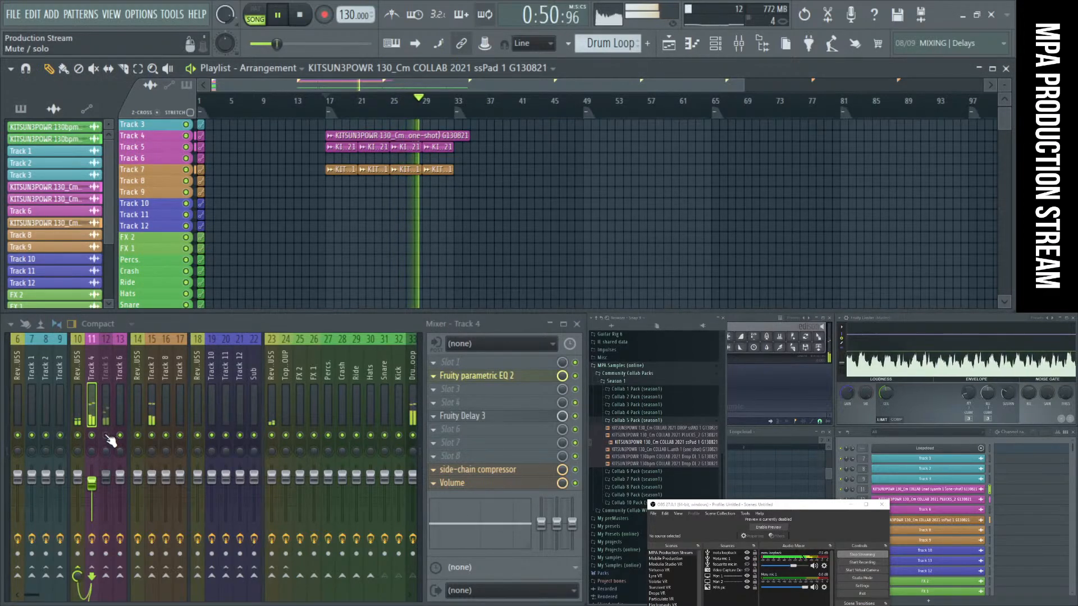
scroll(473, 228, down, 2)
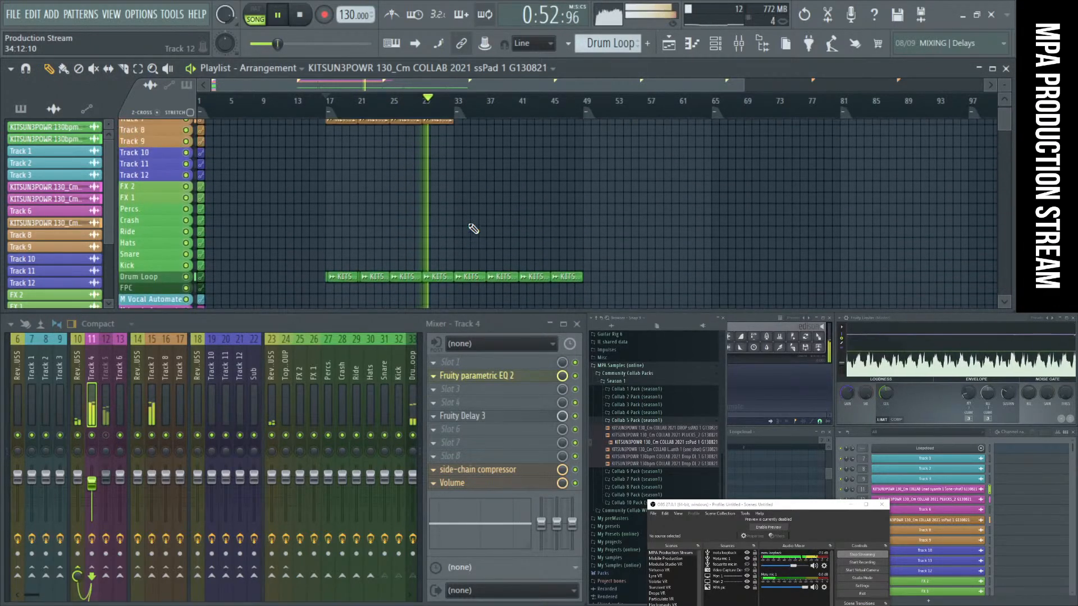
scroll(474, 219, up, 3)
mouse_move(484, 207)
mouse_down()
mouse_move(327, 161)
mouse_move(328, 175)
mouse_move(500, 194)
mouse_move(465, 177)
mouse_up()
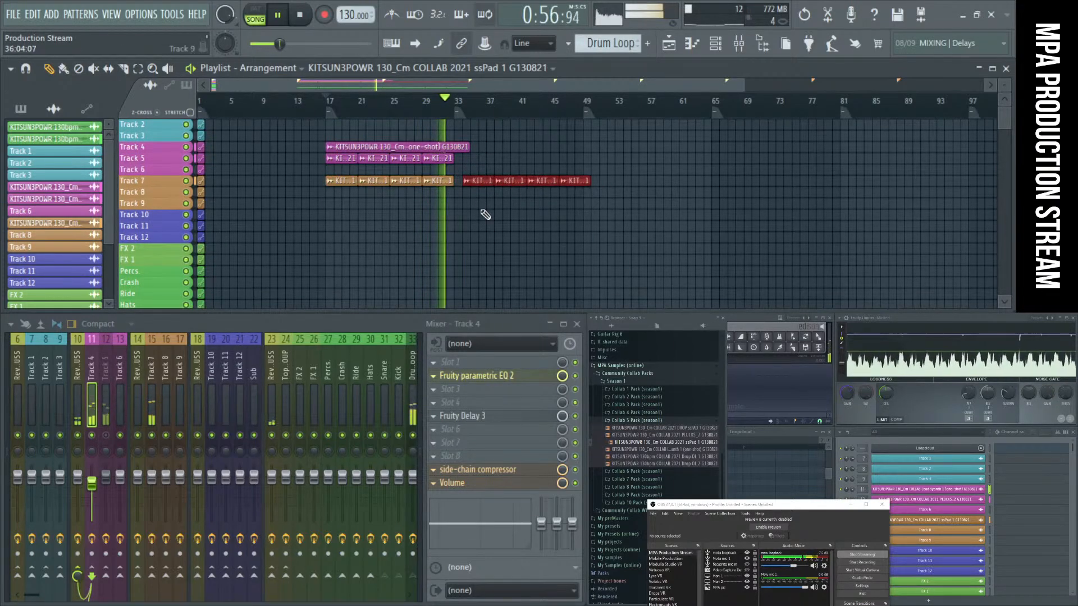
click(473, 181)
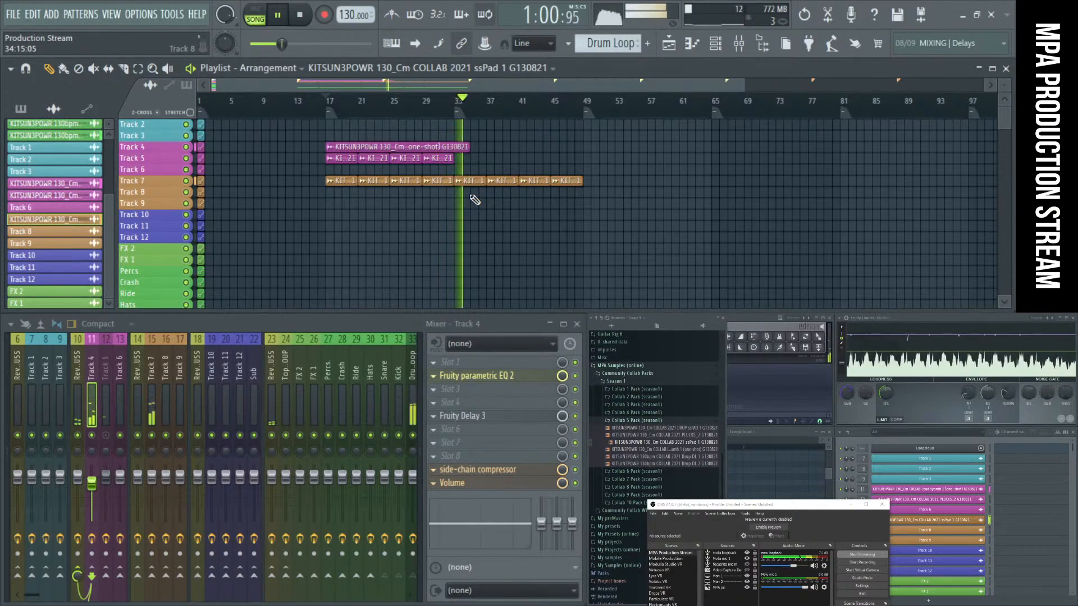
Step: Stop playback, add the Collab 5 Pack sample "DROP ssPAD 1" to the playlist, and place it on Track 5 at bar 54
scroll(422, 206, up, 5)
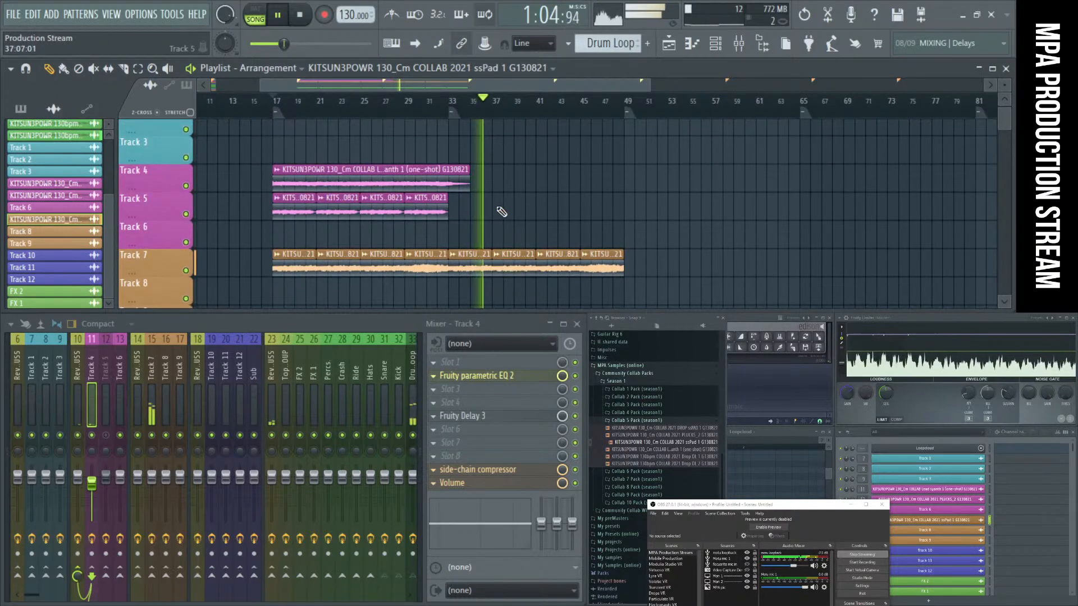
scroll(497, 225, down, 4)
scroll(496, 233, up, 4)
scroll(497, 234, down, 10)
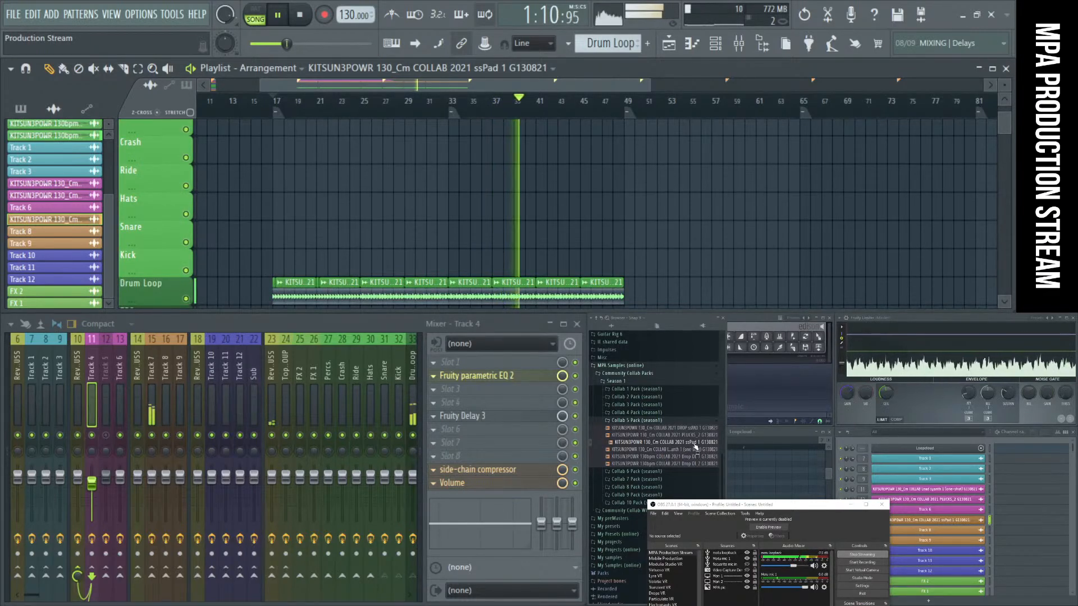
key(space)
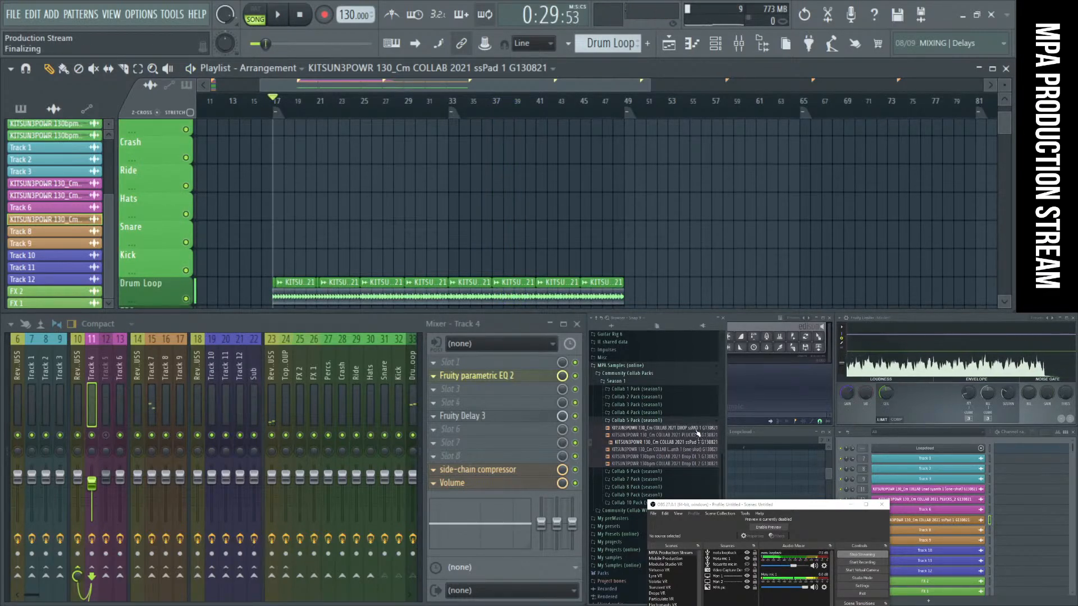
drag(696, 430, 504, 215)
scroll(503, 215, up, 3)
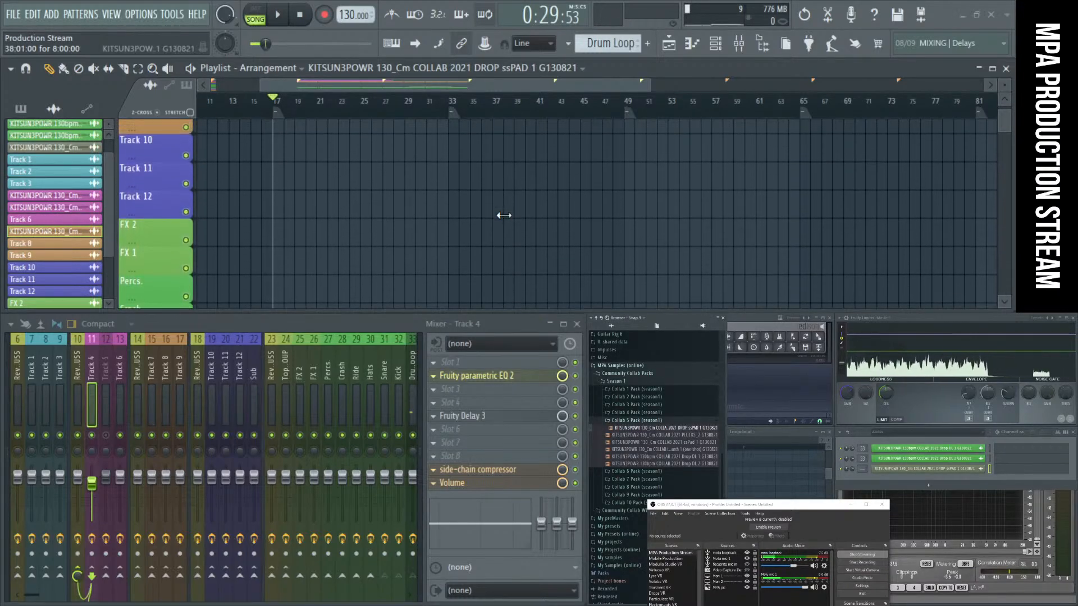
scroll(504, 216, up, 3)
scroll(504, 218, down, 5)
drag(543, 255, 691, 242)
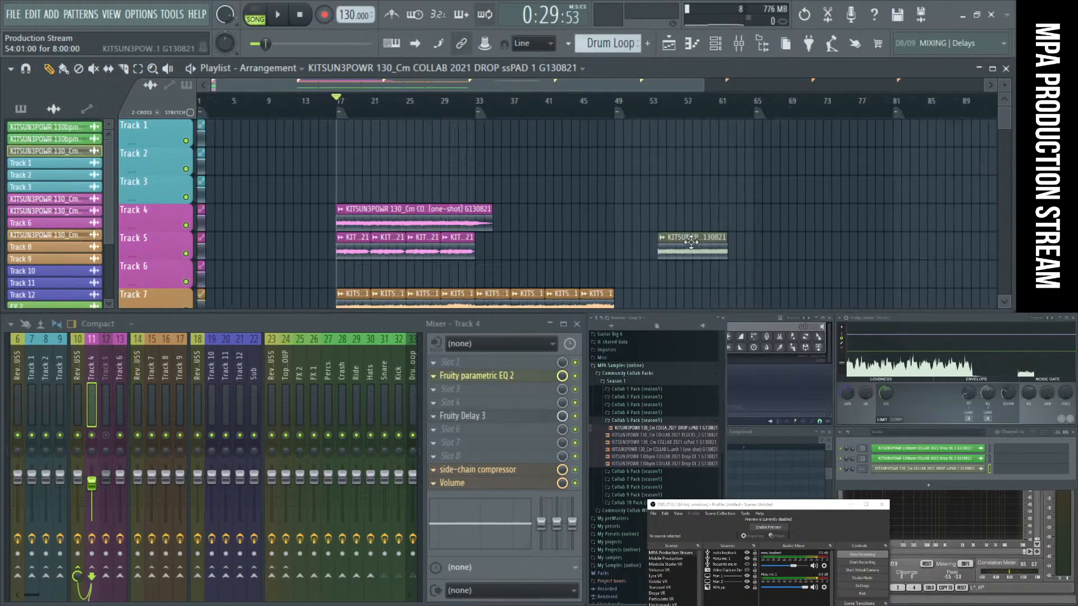
Step: Replay briefly from bar 17 and move the DROP ssPAD 1 clip to Track 8 at bar 49
scroll(592, 238, down, 2)
scroll(581, 236, down, 3)
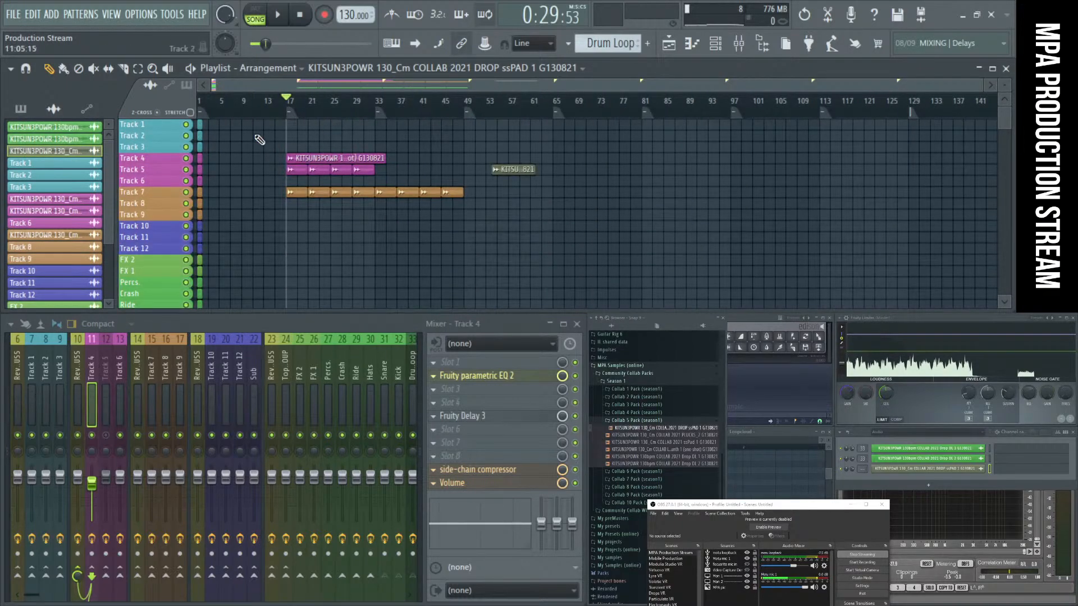
click(236, 99)
key(space)
key(space)
click(292, 99)
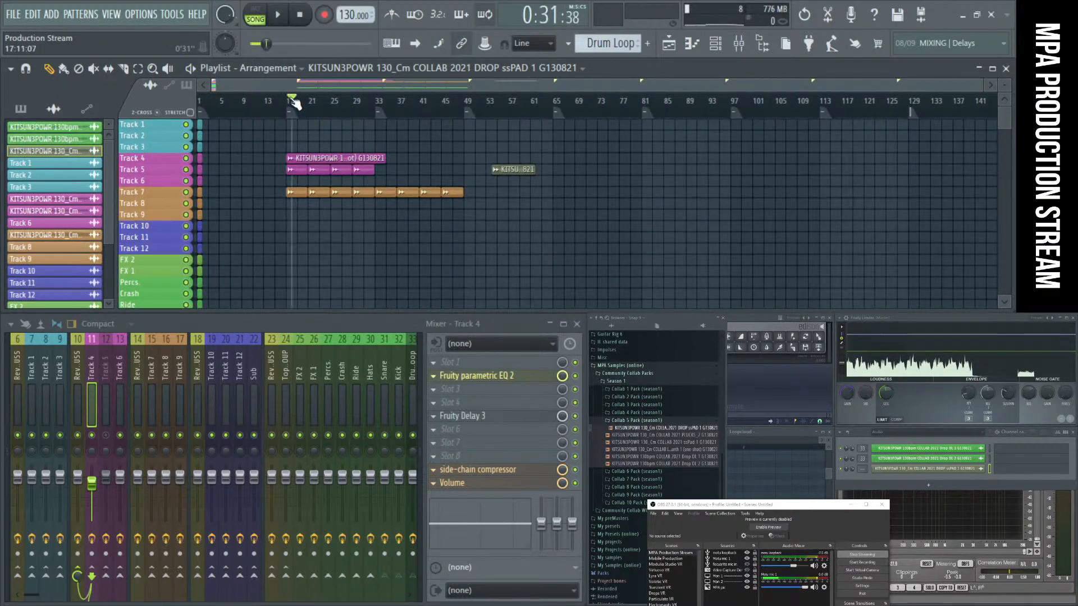
click(289, 101)
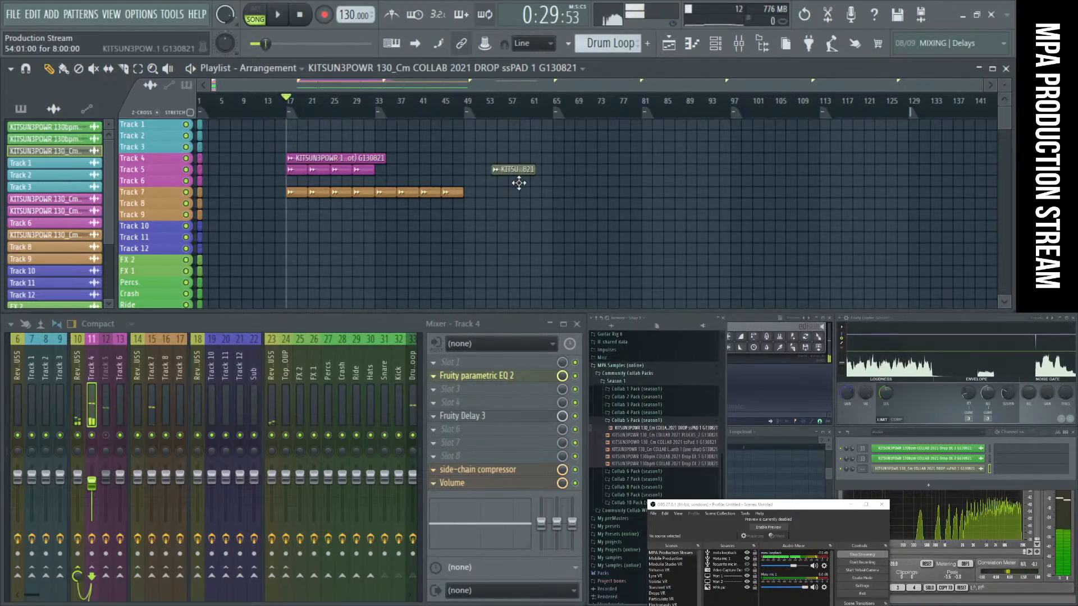
drag(518, 183, 491, 219)
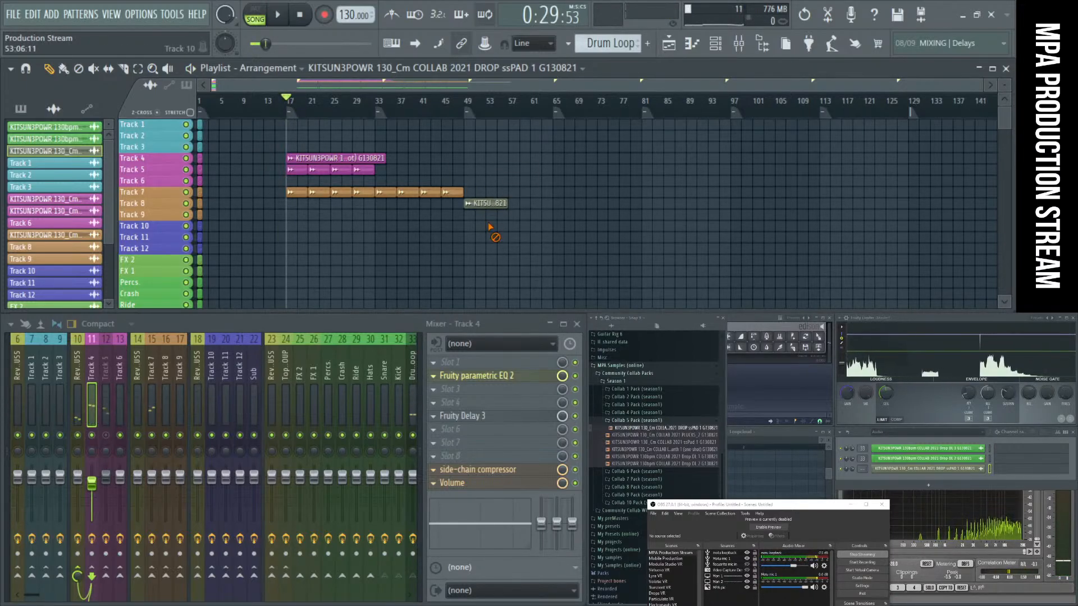
Step: Delete the separate DROP ssPAD 1 audio channel, removing its clip from playlist Track 8, and confirm the deletion
scroll(492, 227, up, 1)
scroll(492, 227, up, 2)
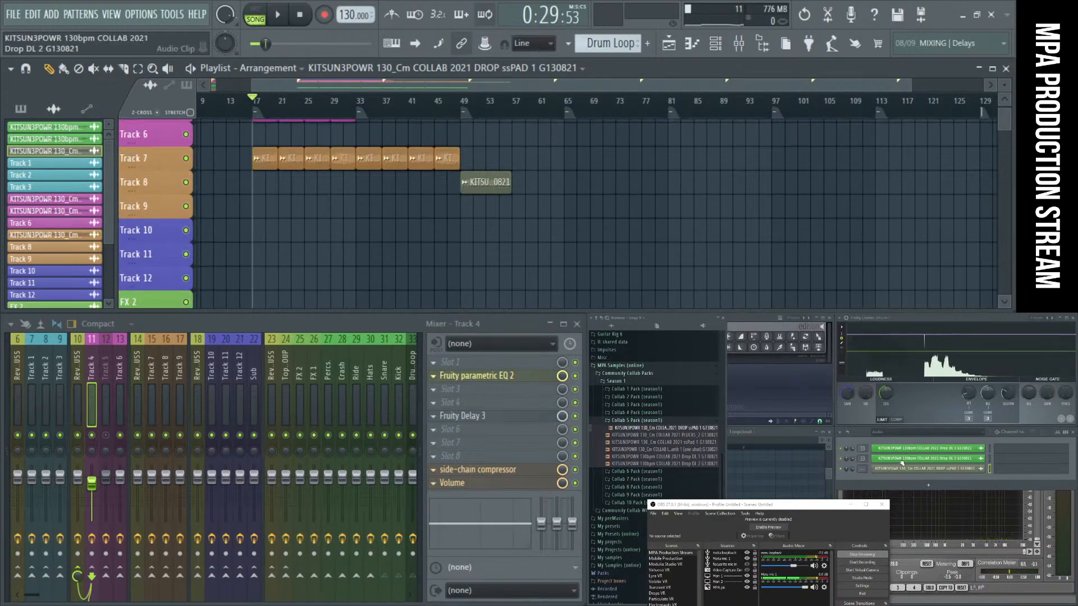
right_click(947, 469)
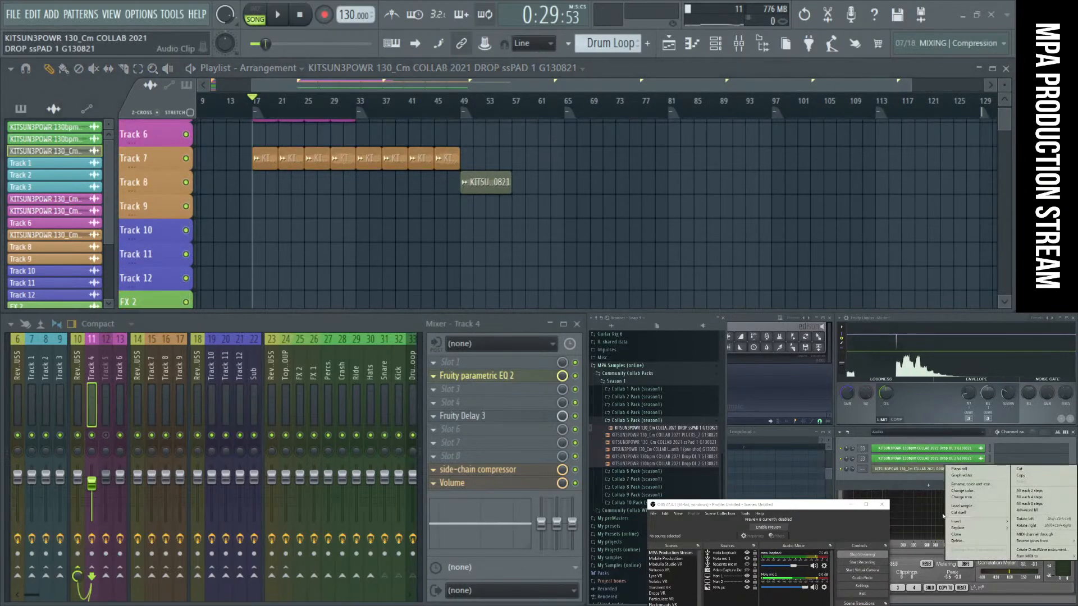
click(964, 541)
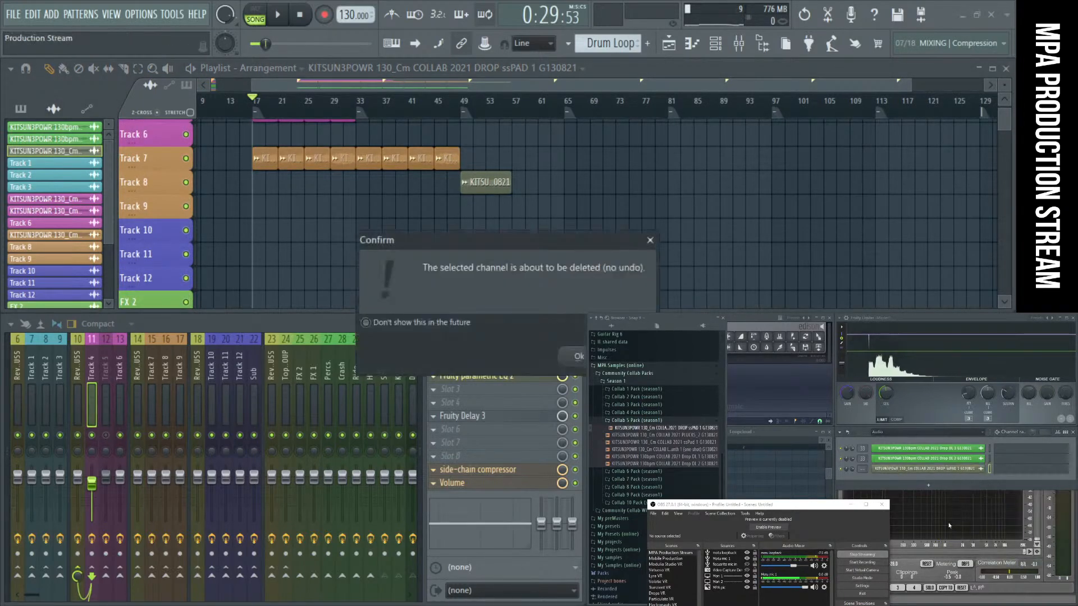
click(578, 357)
Step: Show all channel groups and load the Collab 5 Pack sample "DROP ssPAD 1" into the existing Track 8 channel
click(893, 432)
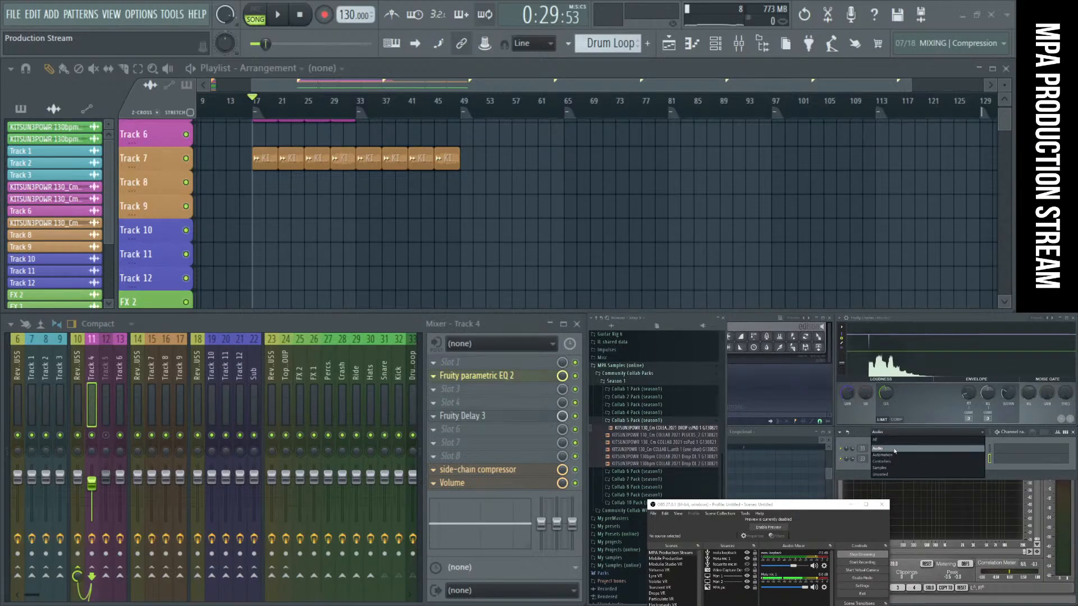
click(890, 440)
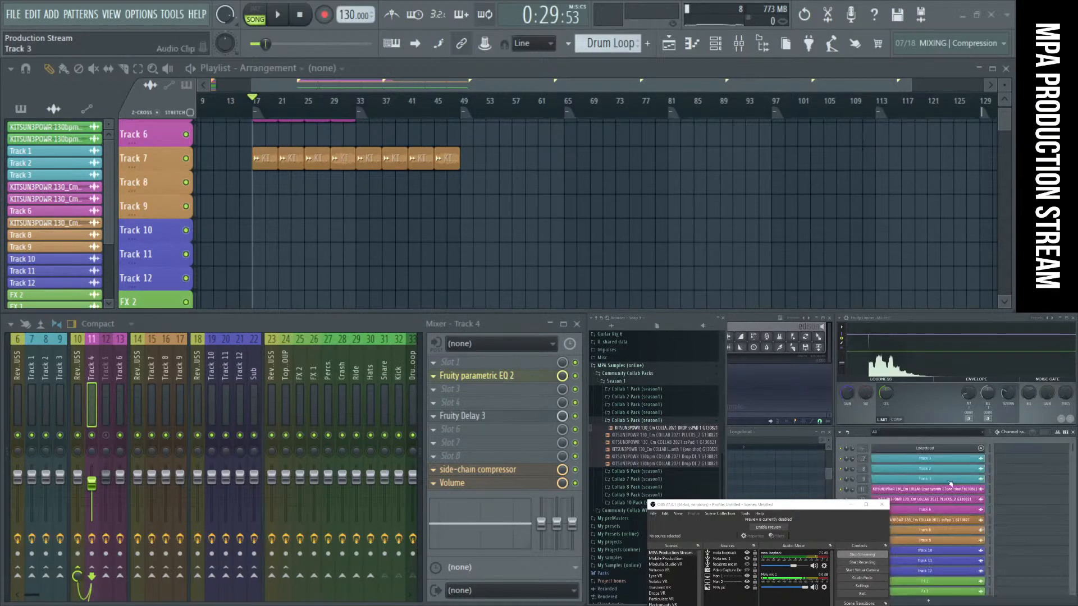
click(963, 534)
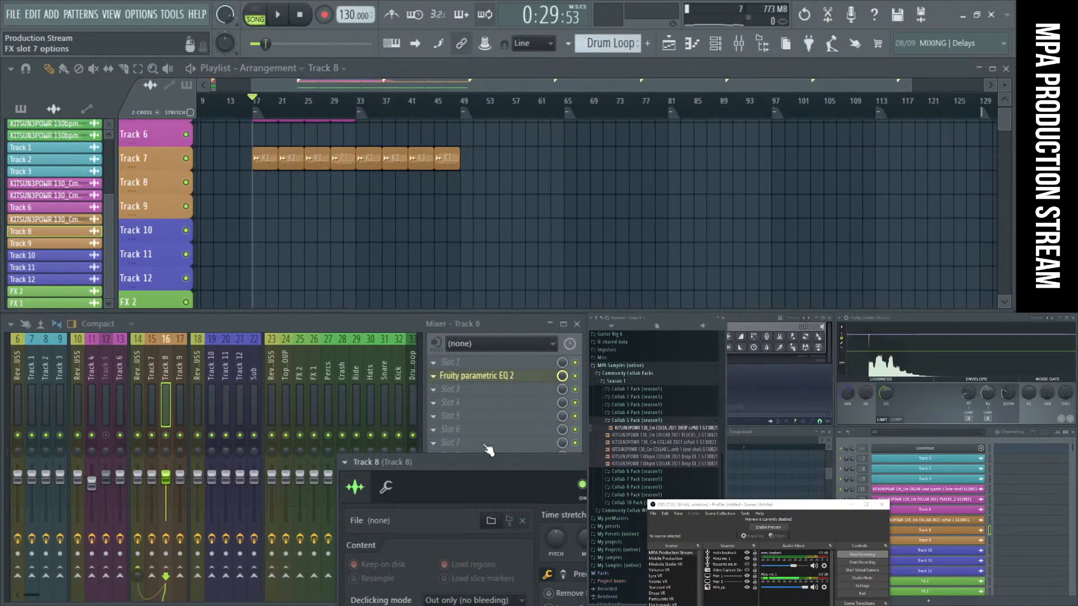
drag(479, 462, 277, 220)
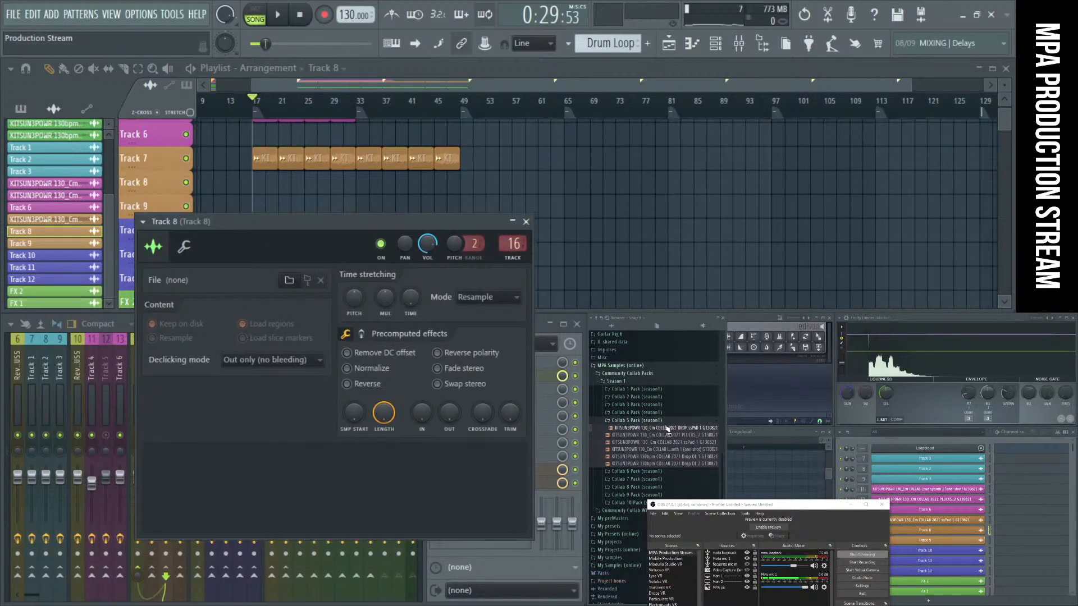
drag(668, 430, 392, 466)
click(526, 222)
Step: Place the DROP ssPAD 1 clip in the playlist, move it to Track 8 at bar 49, and mute it
click(318, 207)
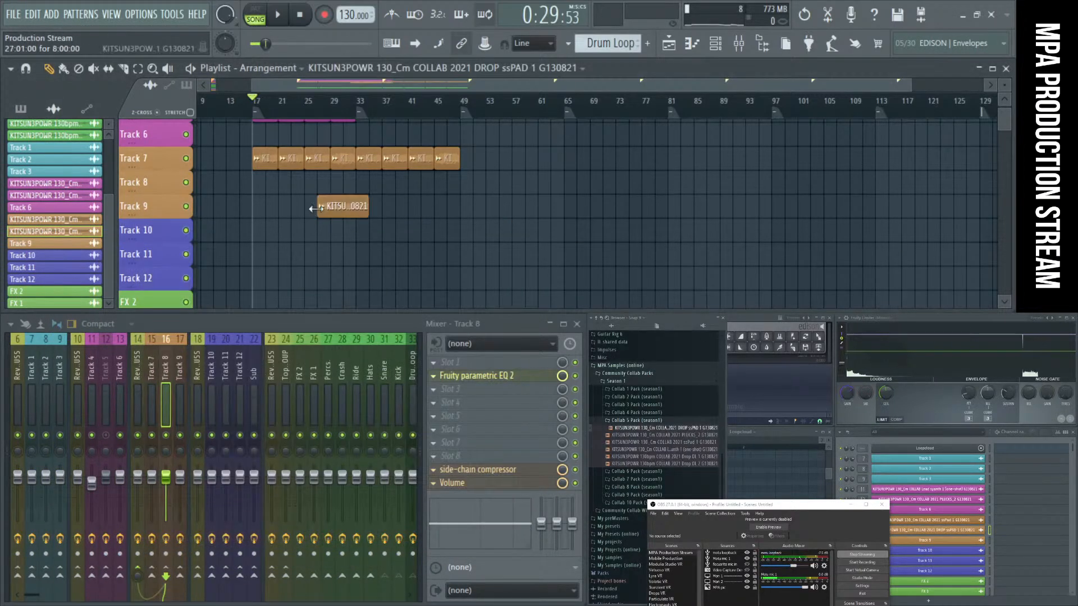
drag(315, 209, 483, 186)
alt+right_click(478, 191)
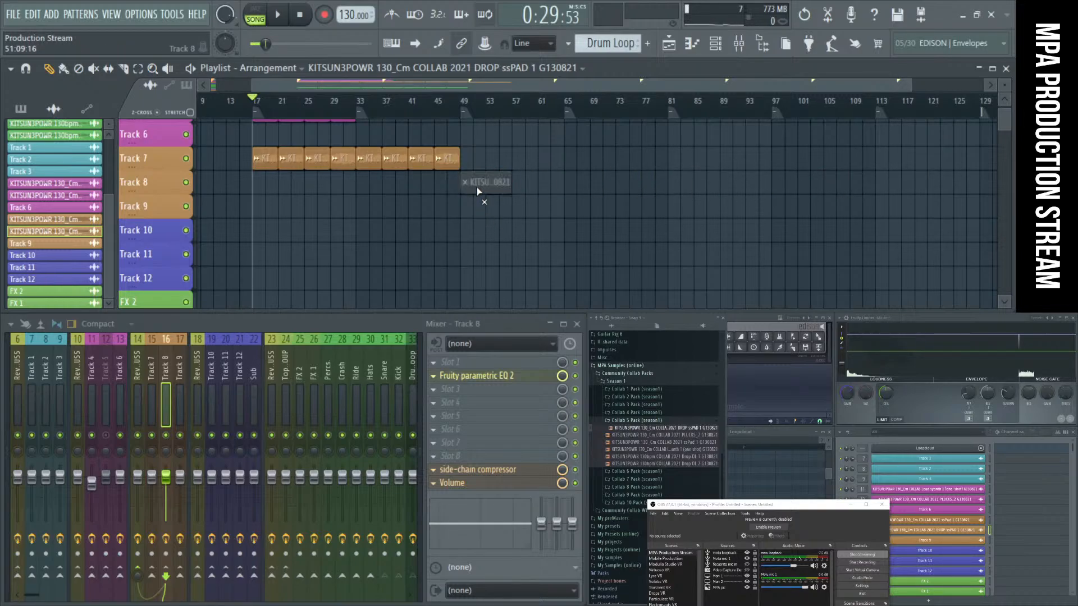
Step: Audition the Collab 5 Pack samples Drop DL 2, ssPAD 1 and DROP ssPAD 1, and check the playlist tracks
scroll(480, 217, down, 1)
scroll(483, 222, down, 2)
scroll(519, 205, down, 1)
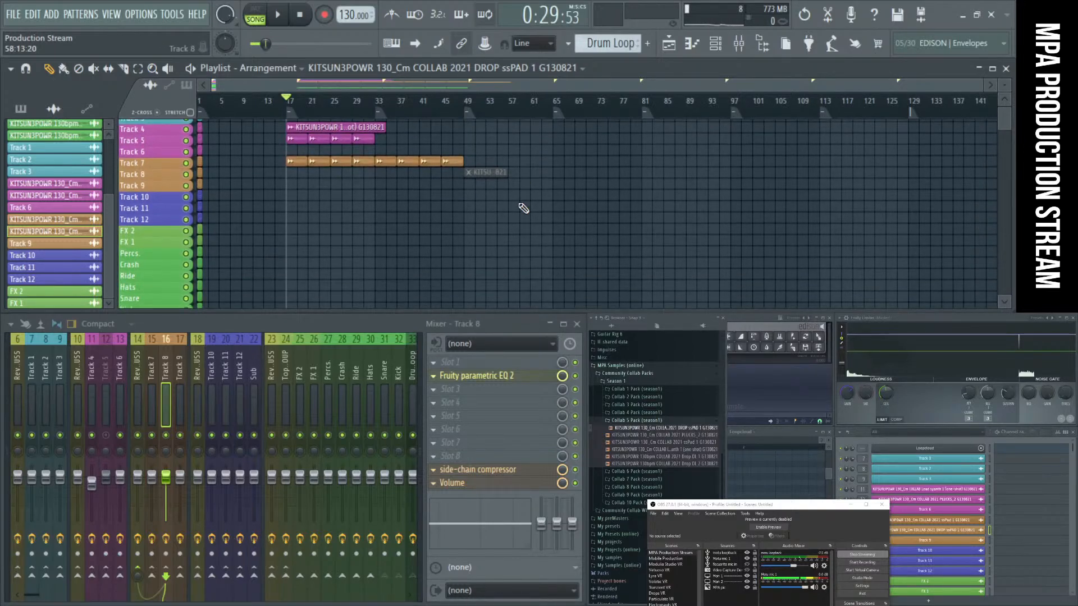
scroll(523, 208, down, 4)
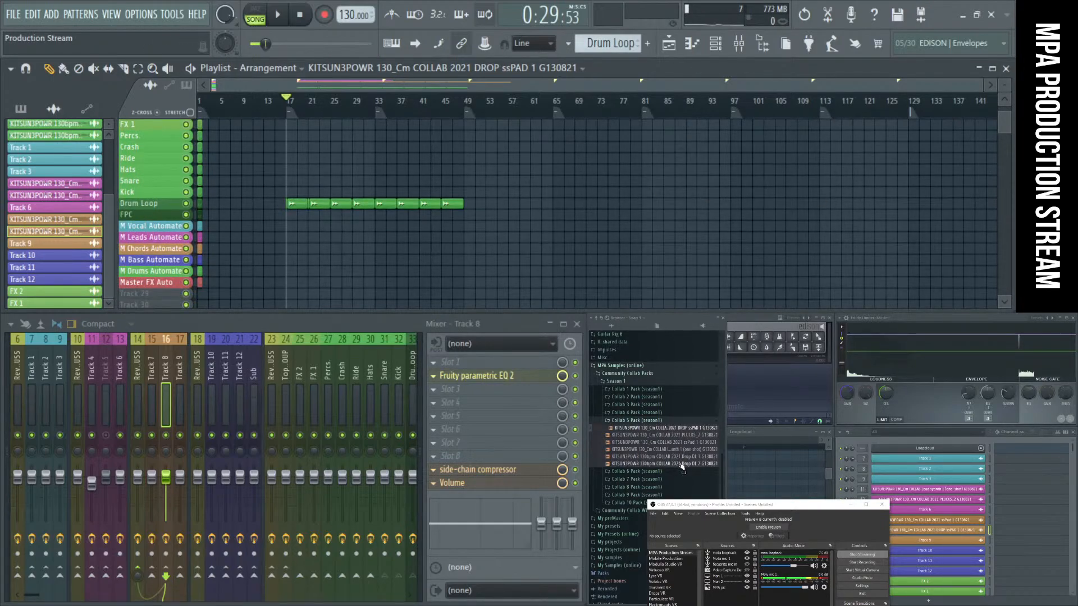
click(683, 442)
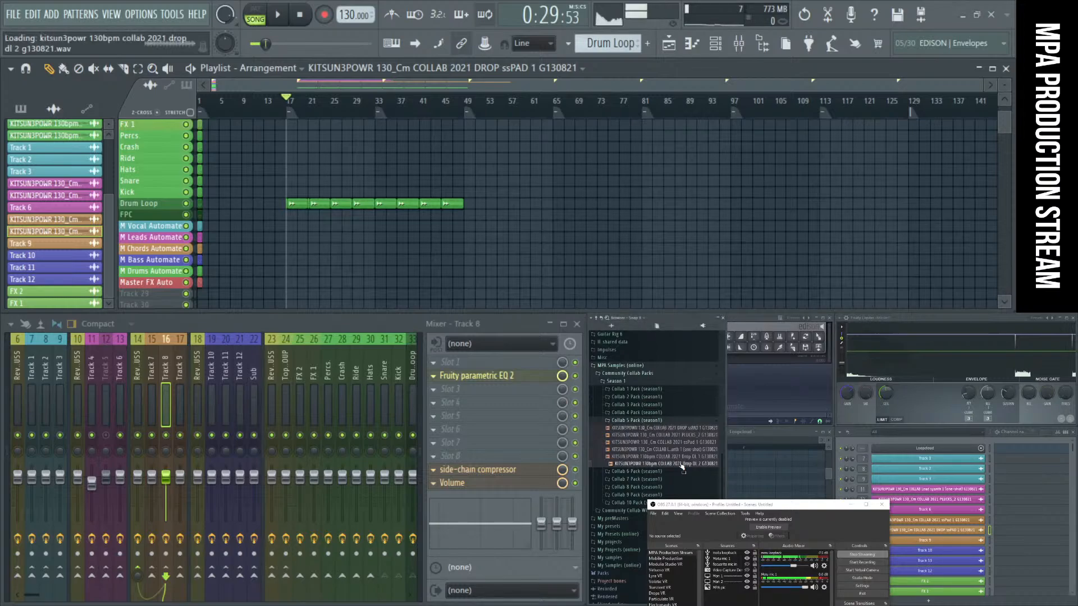
click(683, 456)
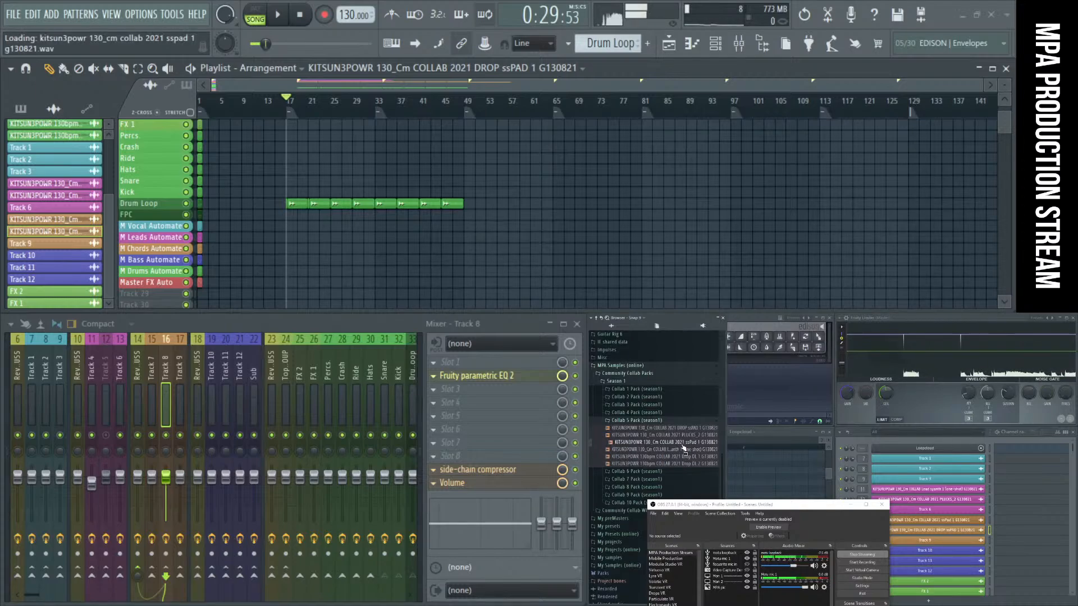
click(634, 428)
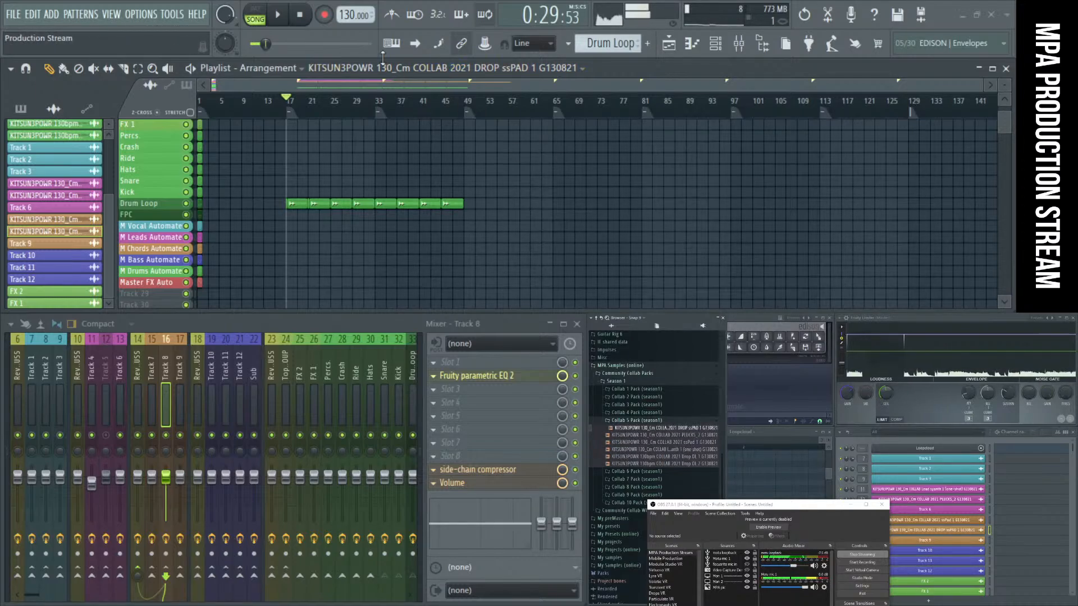
key(space)
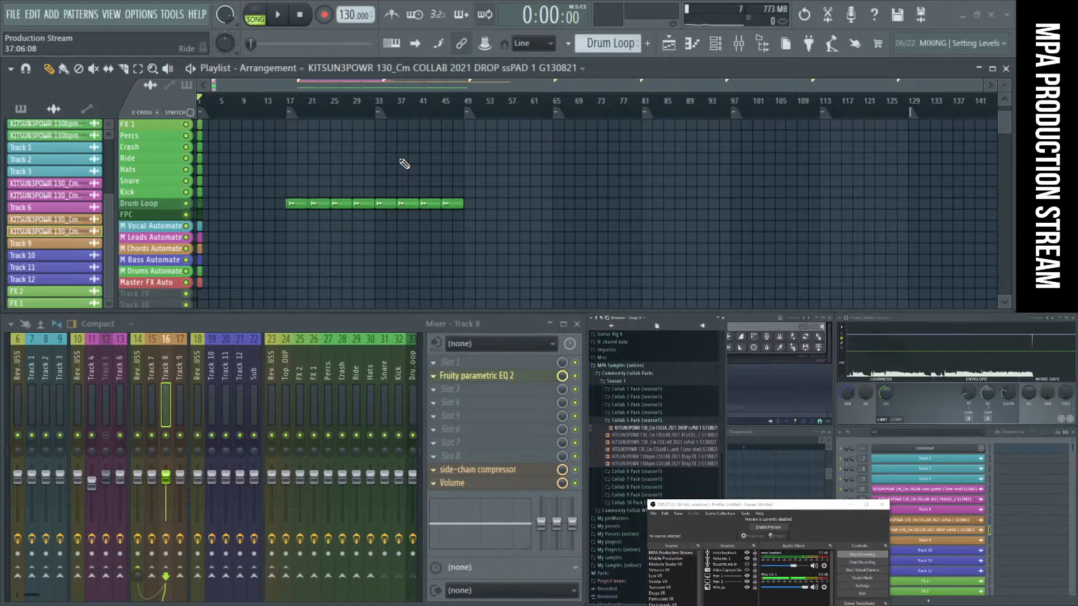
scroll(404, 164, up, 5)
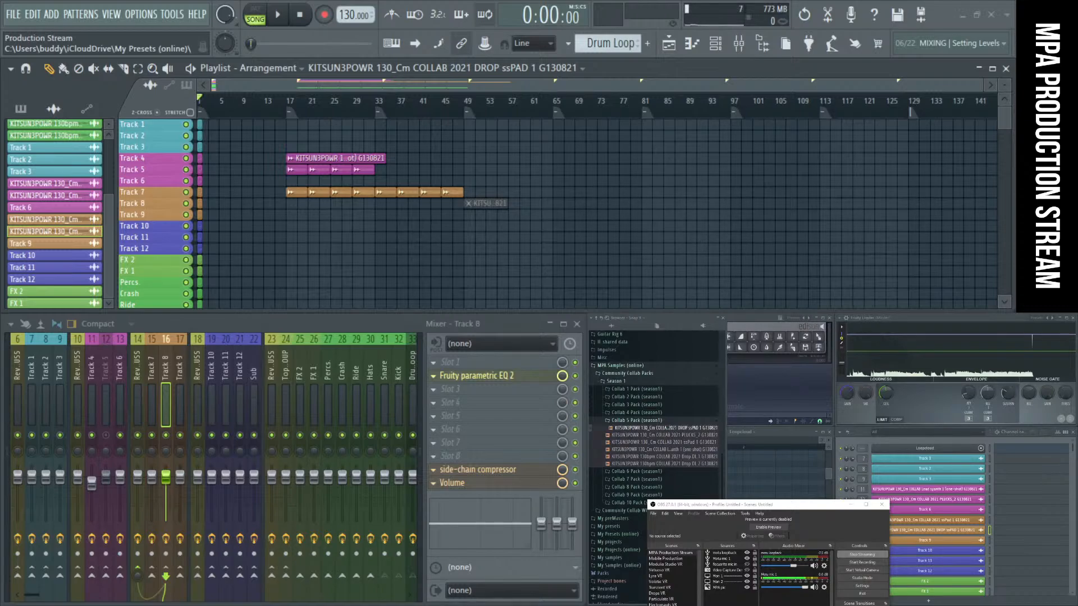
Step: Put the OBS window away and look through the collab entries in the "MPA Collabs - Season 1" spreadsheet
key(alt+Tab)
drag(804, 505, 803, 605)
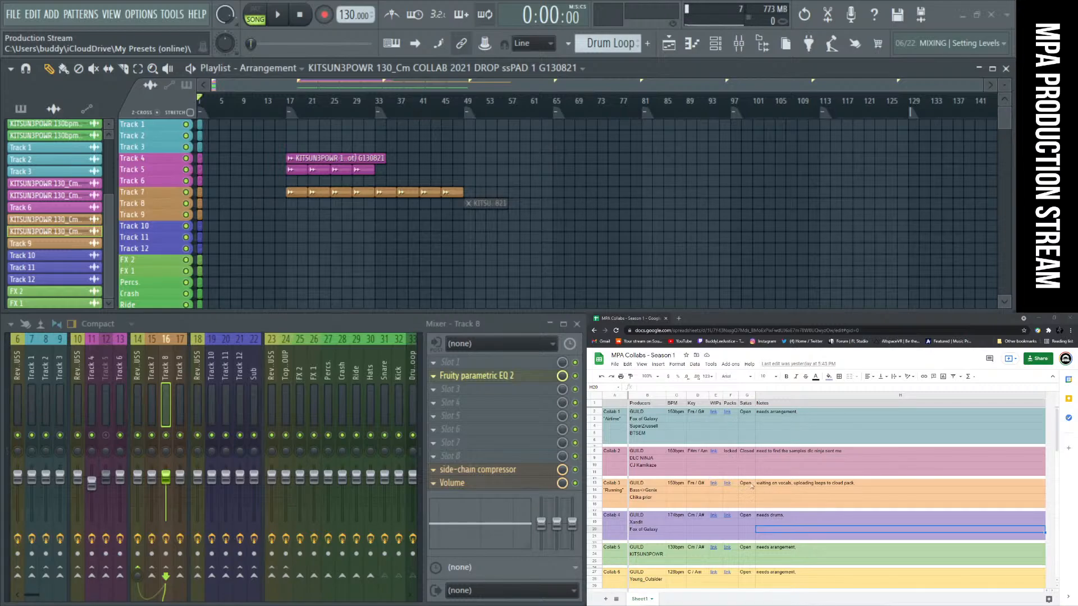
scroll(788, 496, down, 2)
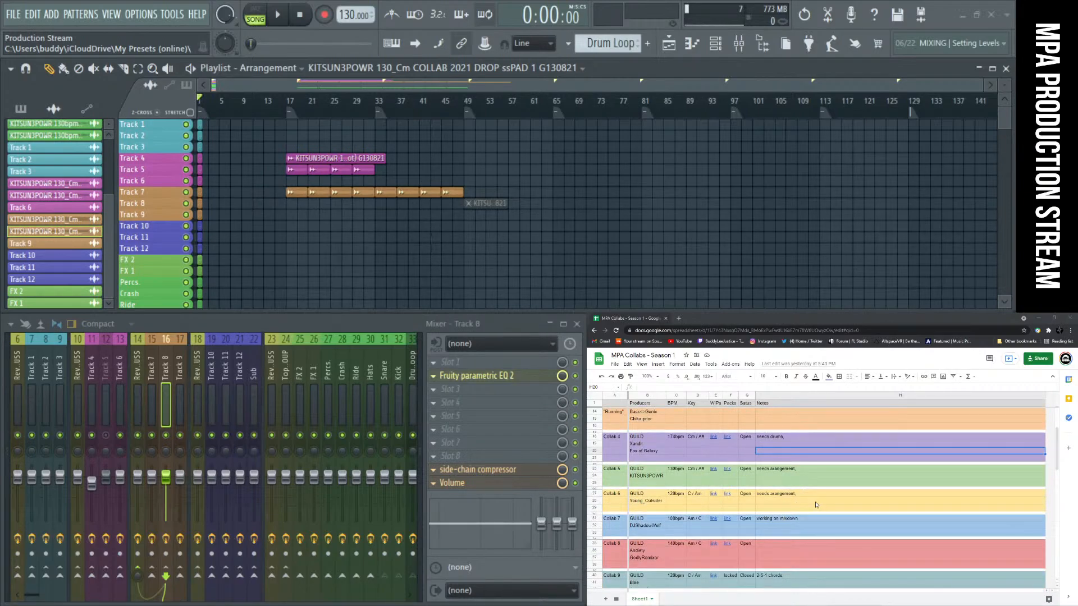
scroll(818, 506, down, 1)
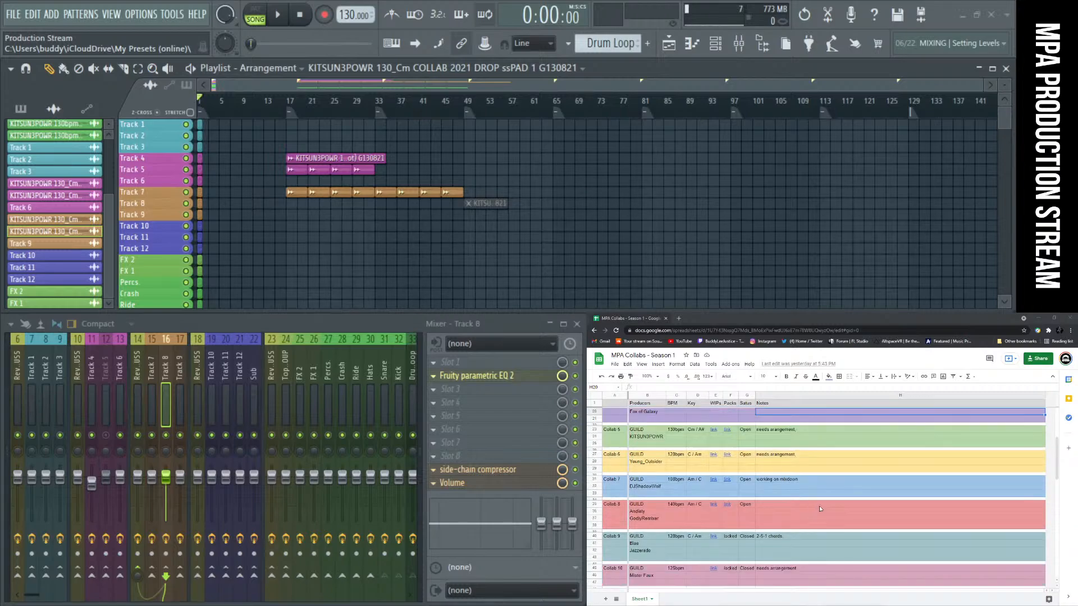
scroll(819, 512, up, 3)
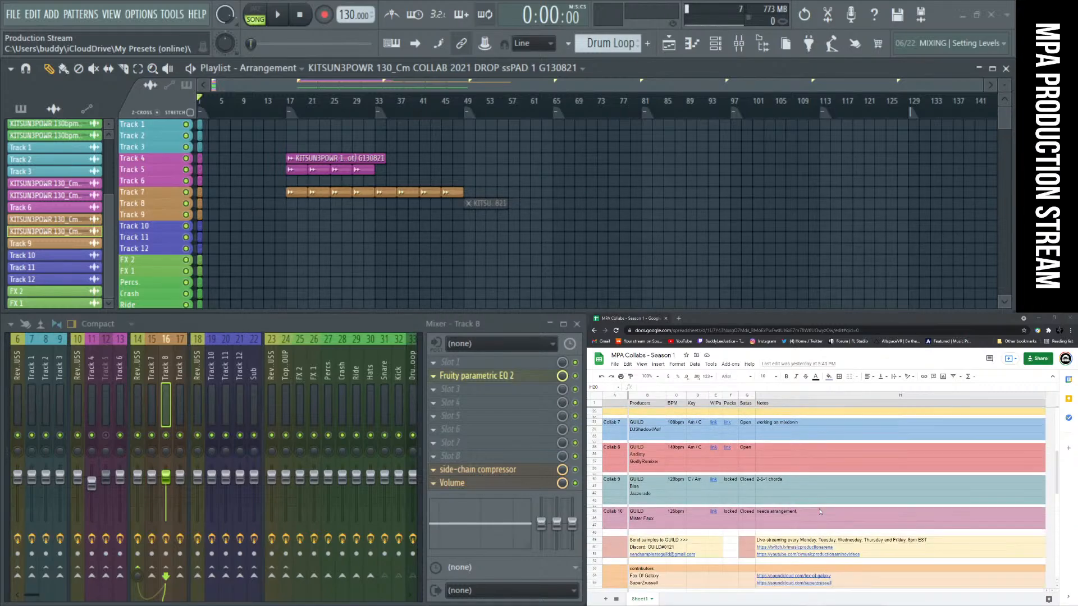
scroll(819, 512, down, 5)
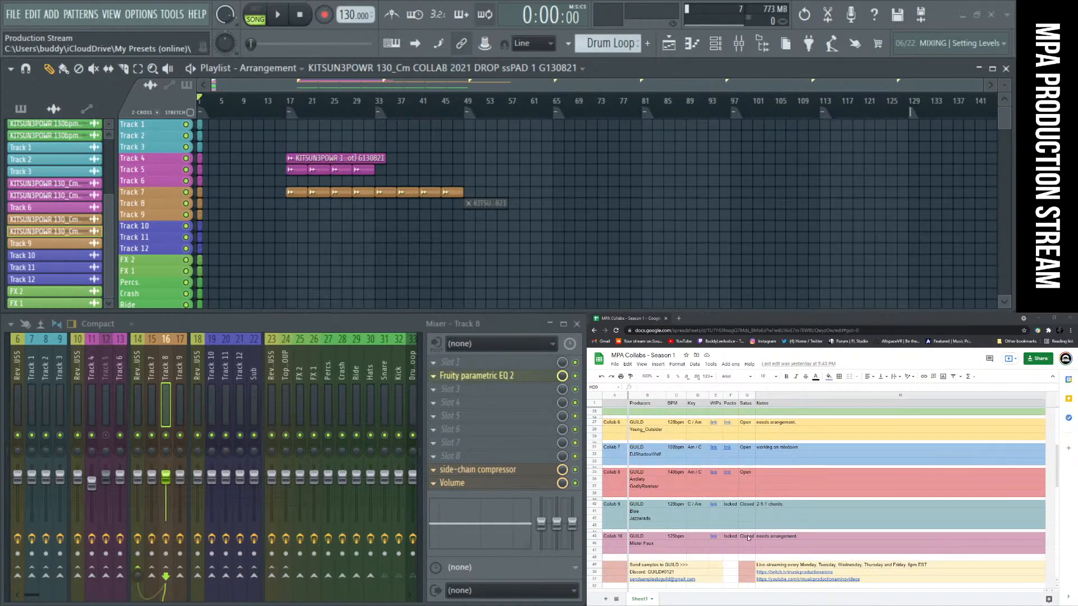
Step: Examine the status, packs and notes of Collabs 8, 9 and 10 in the spreadsheet
click(748, 505)
scroll(769, 480, up, 1)
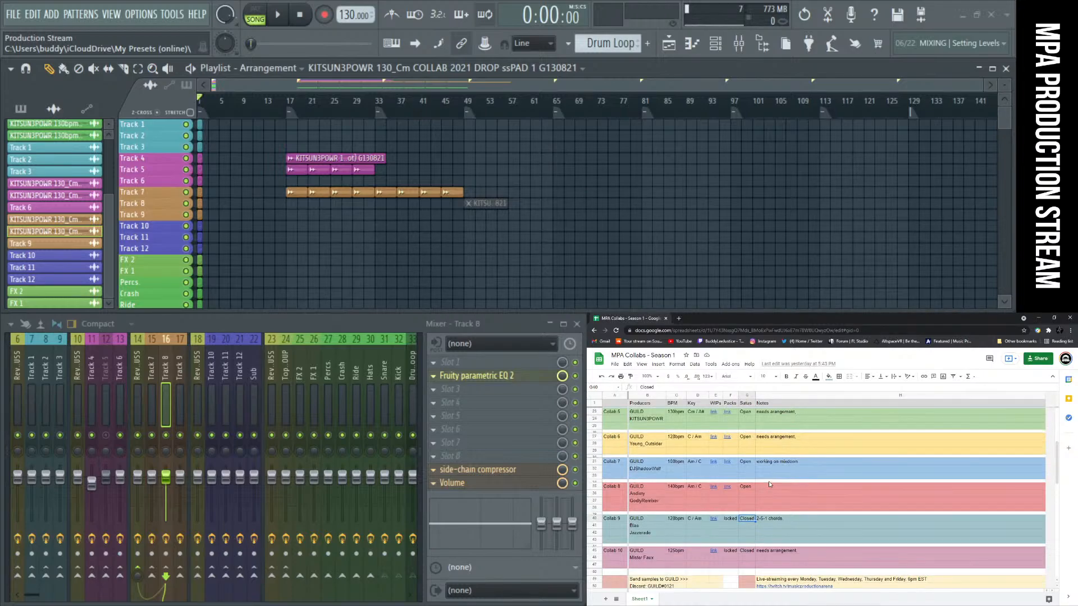
click(775, 510)
click(745, 551)
click(764, 528)
click(770, 496)
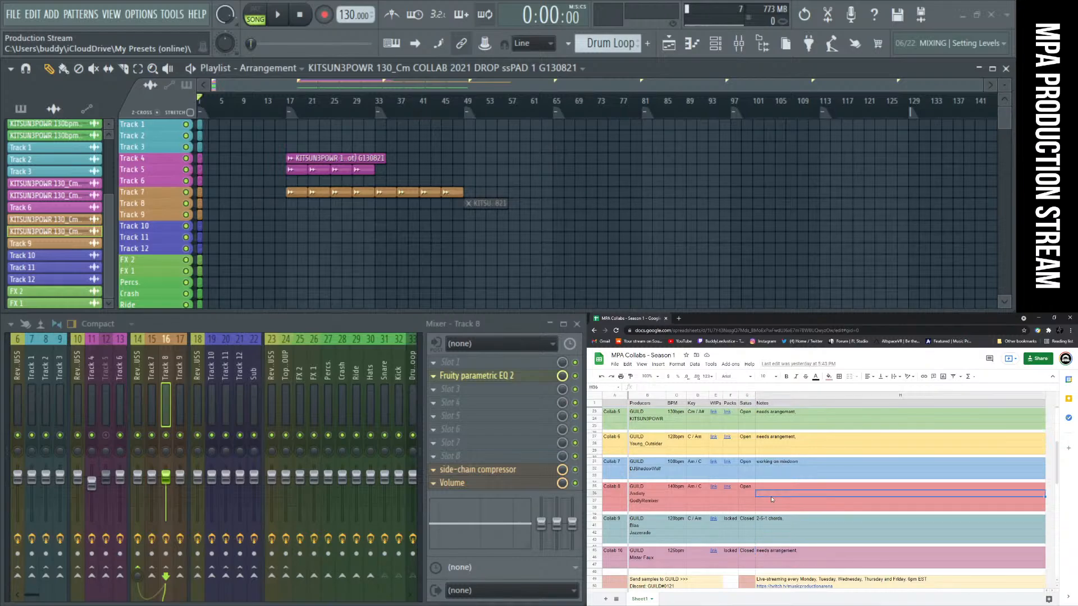
click(730, 500)
scroll(786, 502, up, 1)
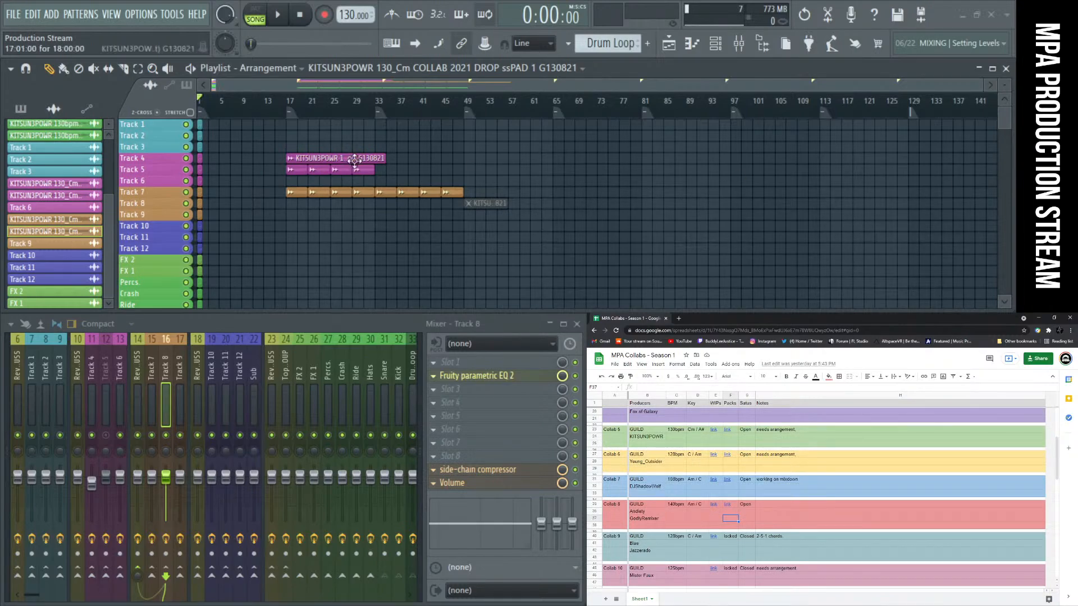
click(16, 21)
click(13, 16)
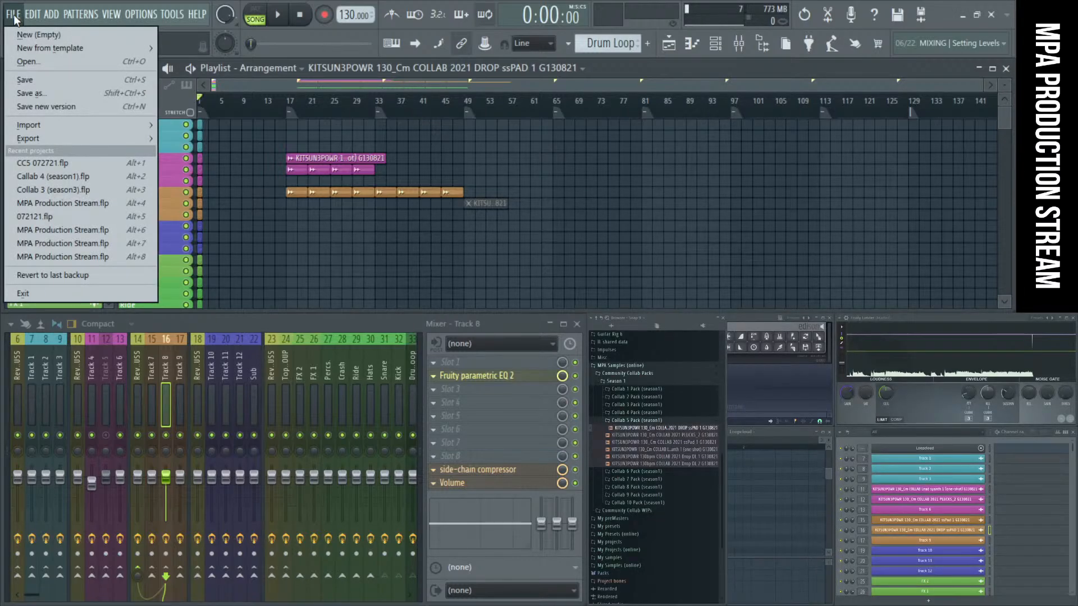
click(26, 61)
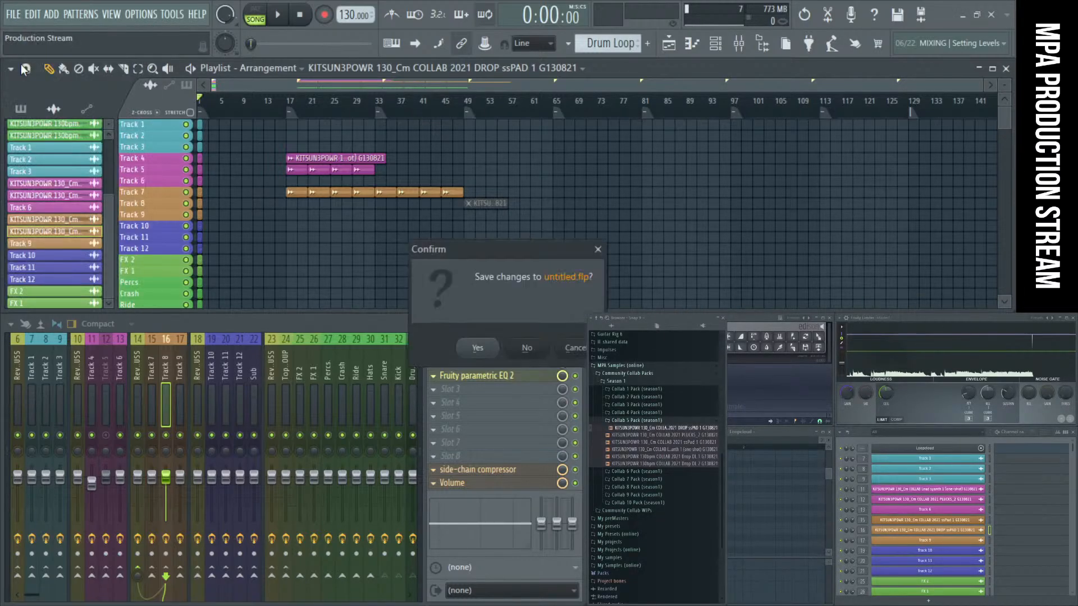
click(598, 249)
Step: Save the project as "Collab 5 (season1)" in the Collab 5 (season1) folder under MPA Collabs, Season 1
click(14, 15)
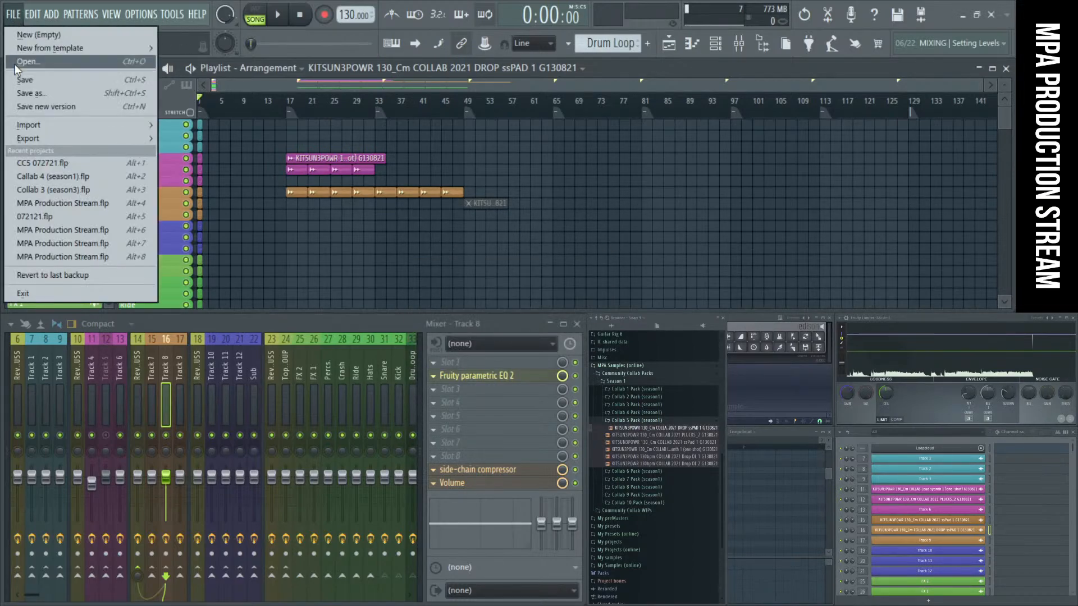
click(25, 95)
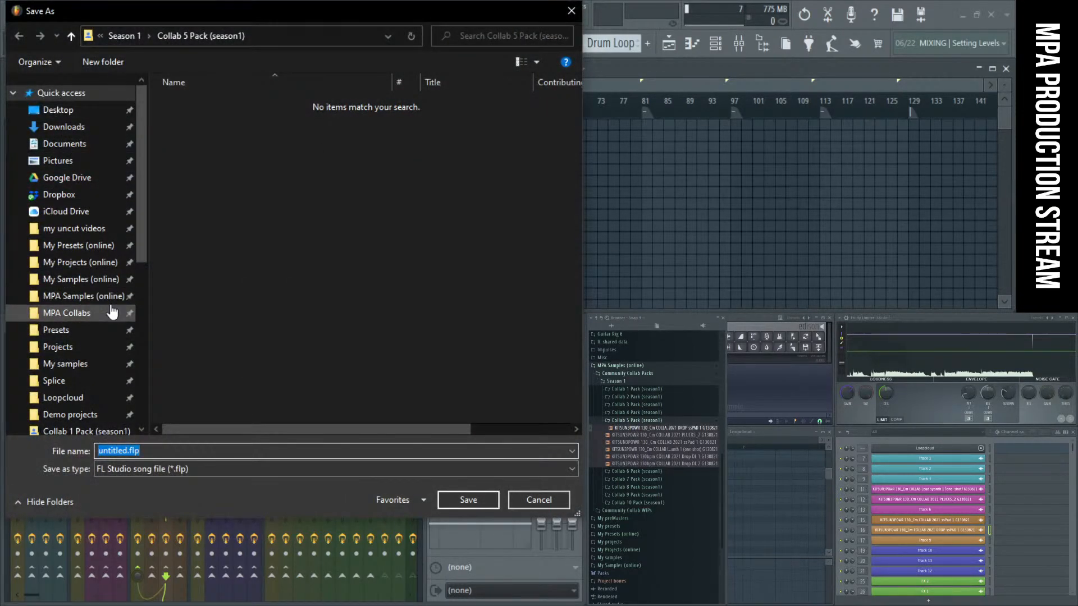
click(112, 313)
double_click(208, 102)
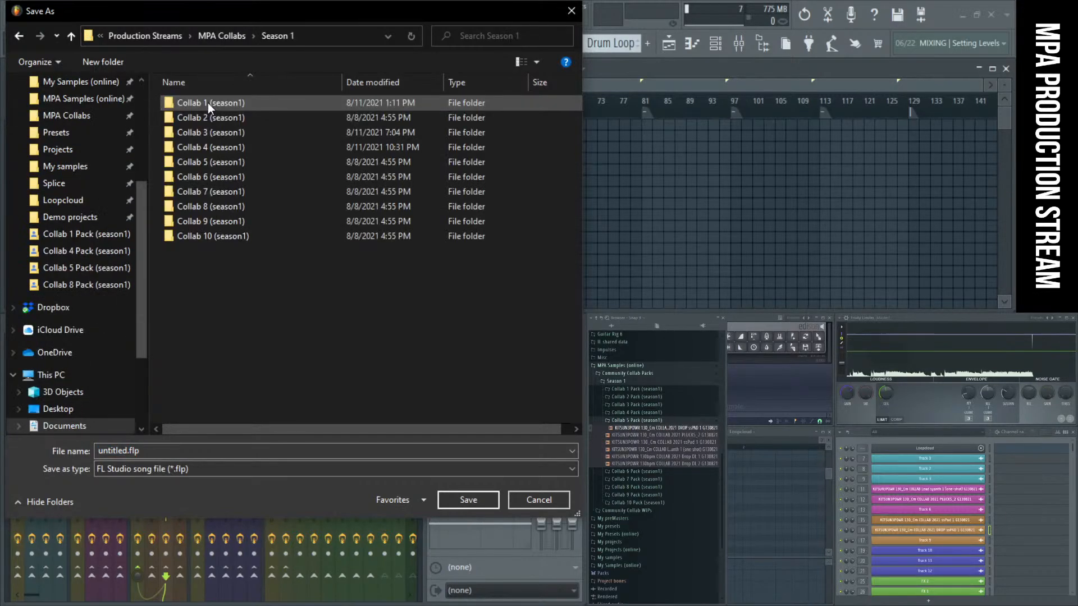
click(221, 162)
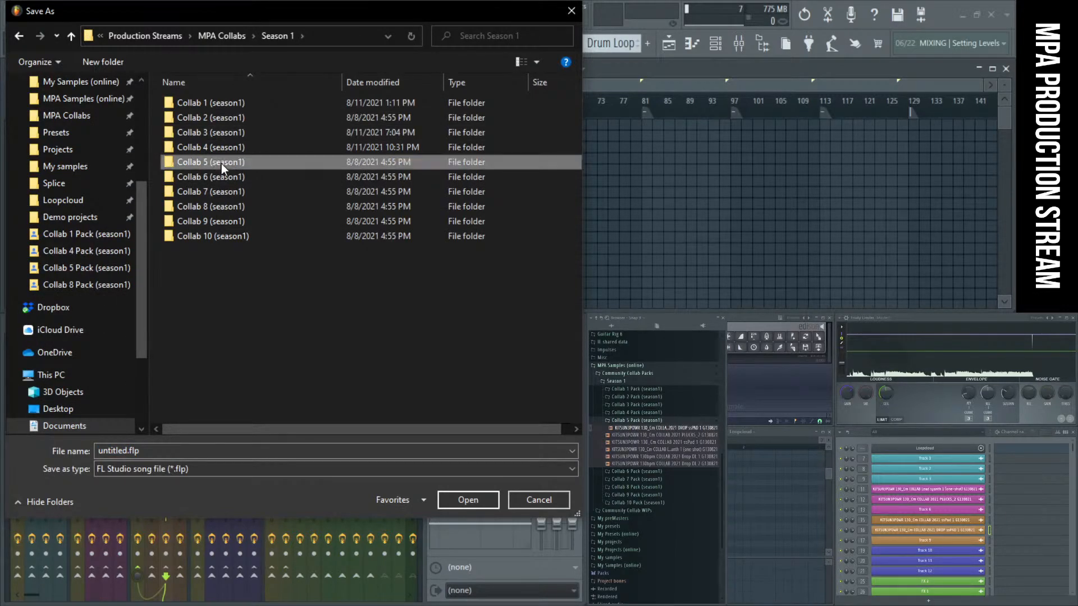
double_click(221, 162)
click(172, 445)
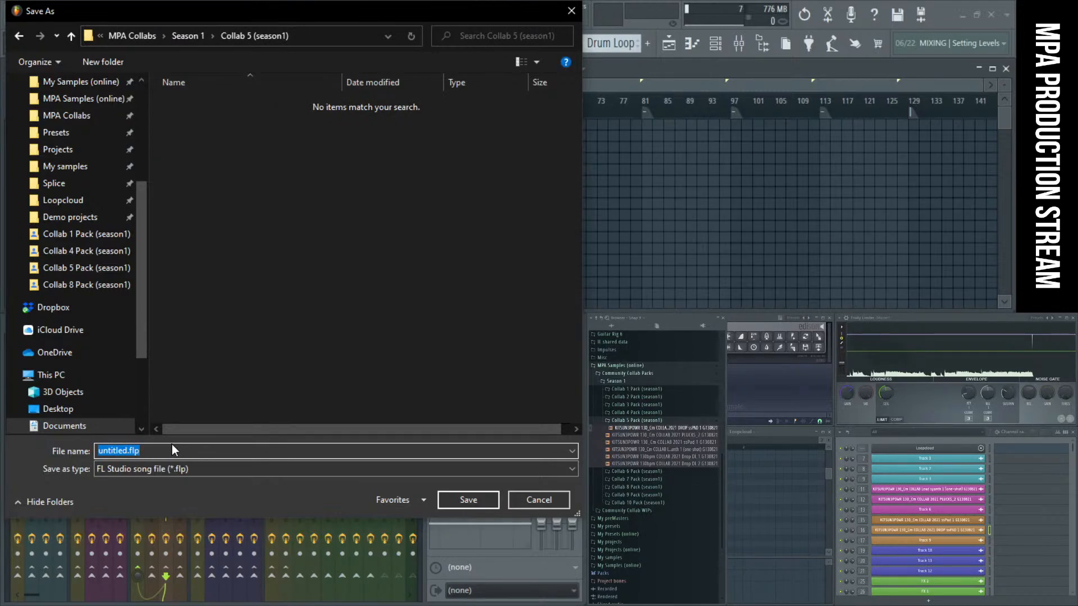
text(Collab 5 (season1))
key(Return)
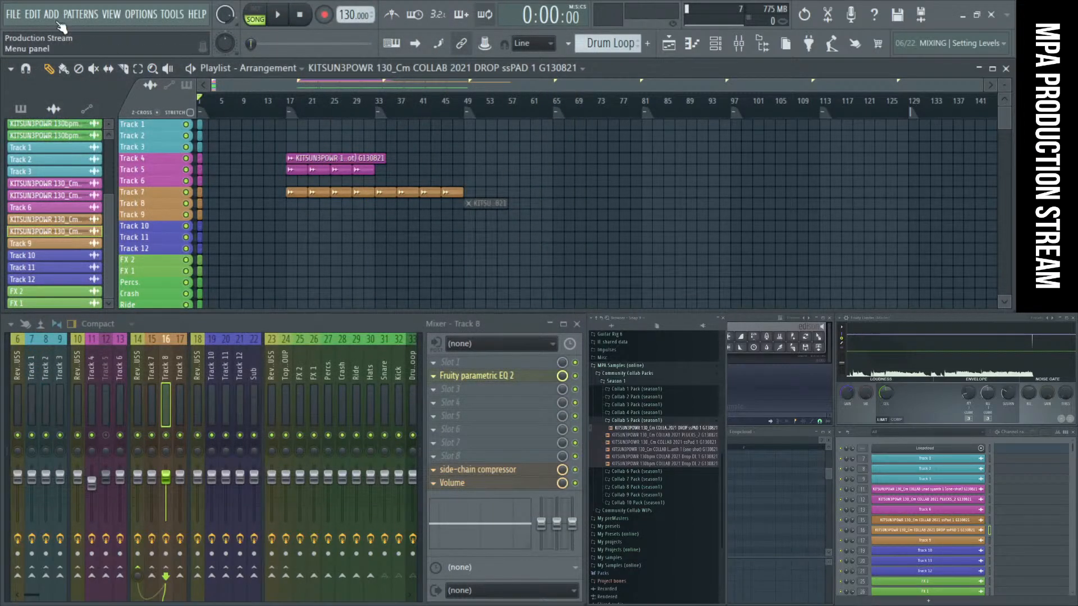
Step: Browse for a project to open, going through Projects, Music Production Arena and Production Streams to the Community Collab 4 folder
click(13, 15)
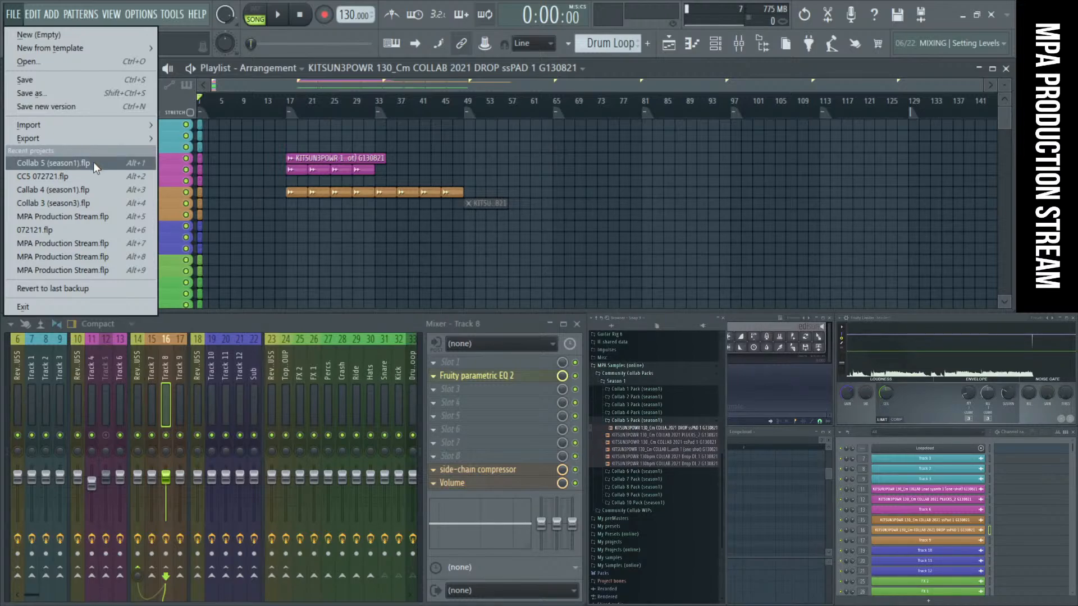
mouse_move(104, 50)
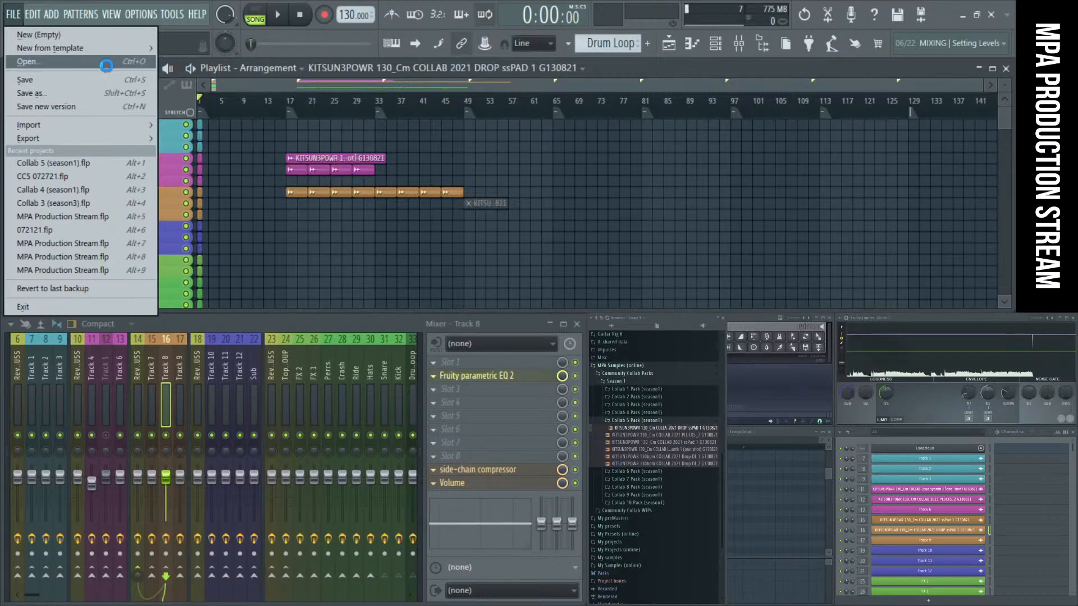
click(34, 62)
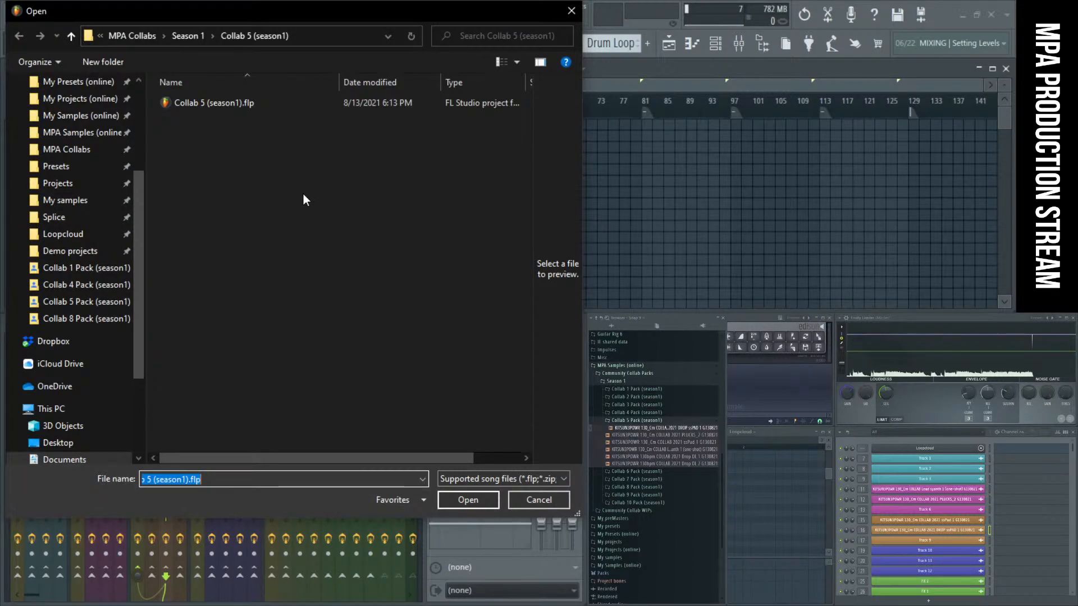
click(96, 188)
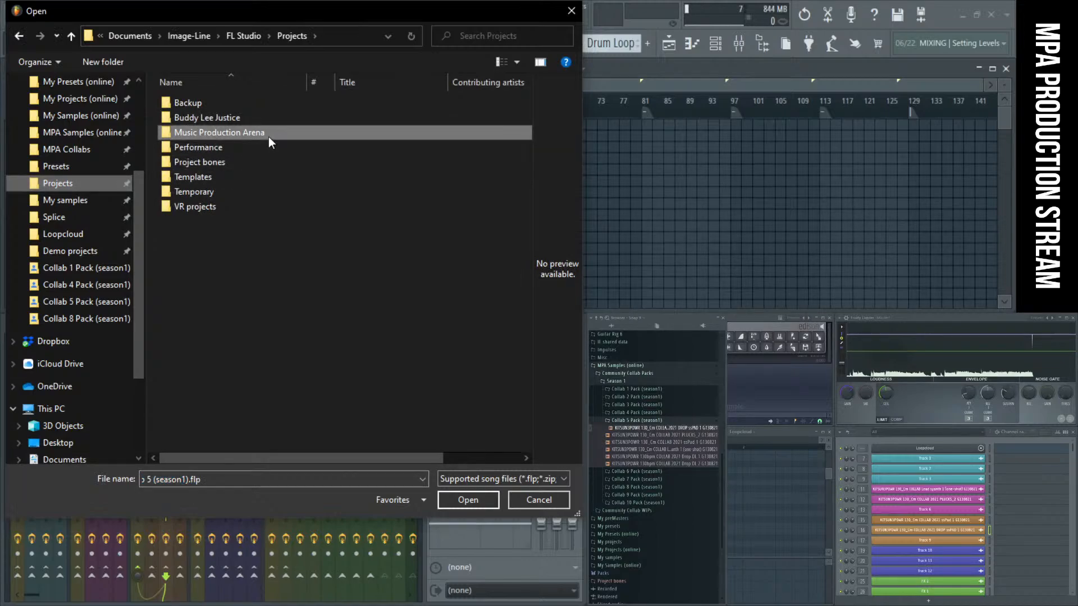
double_click(268, 136)
double_click(251, 102)
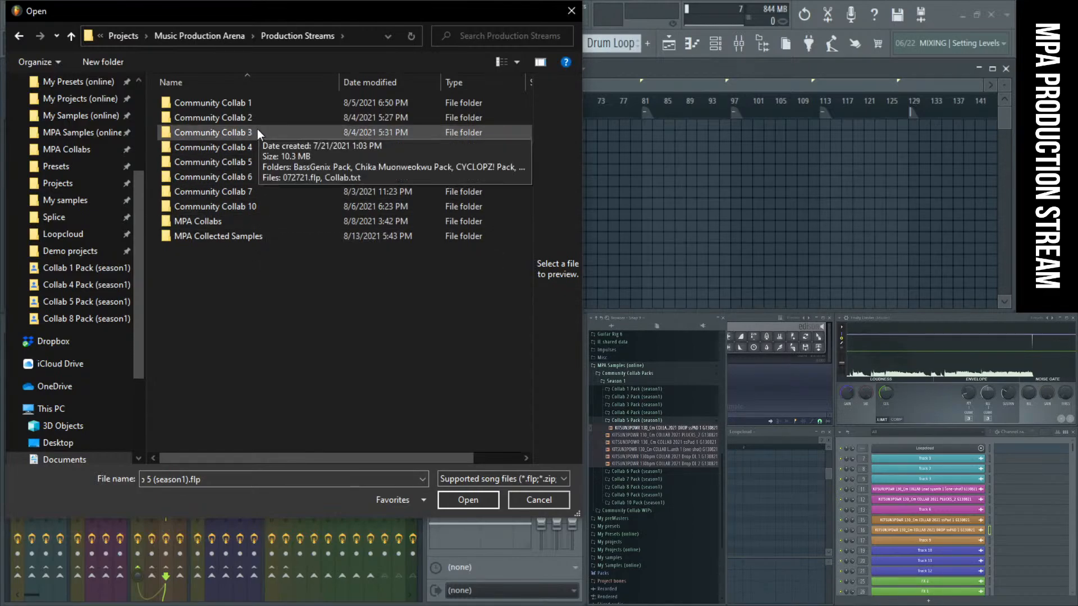
double_click(257, 147)
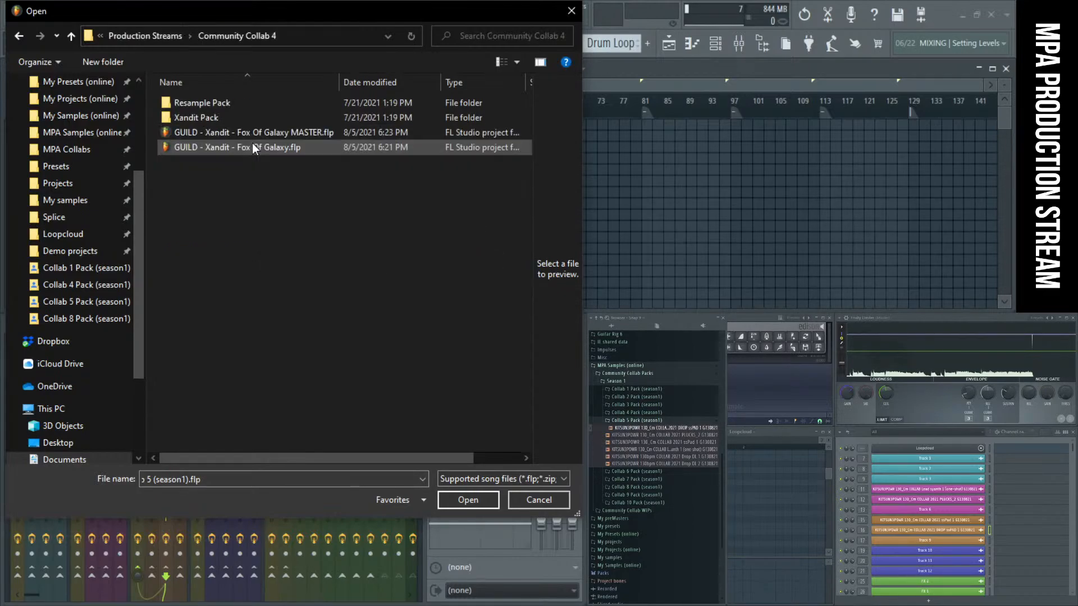
Step: Look through the Community Collab 5 and Community Collab 6 folders and open Y_o Collab MASTER.flp from Community Collab 6
click(72, 37)
double_click(200, 157)
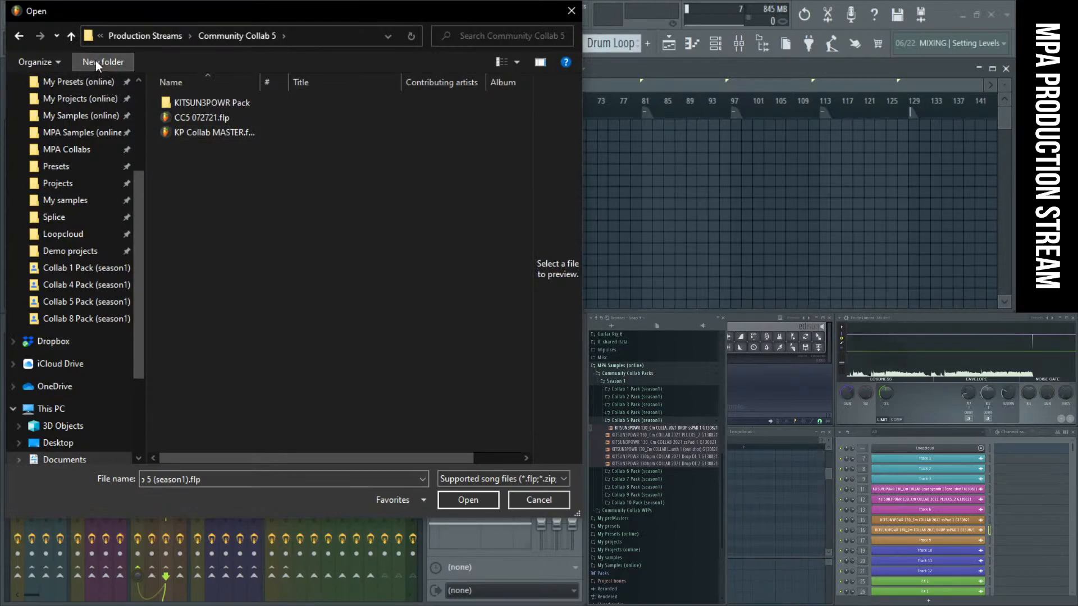
click(72, 37)
double_click(216, 179)
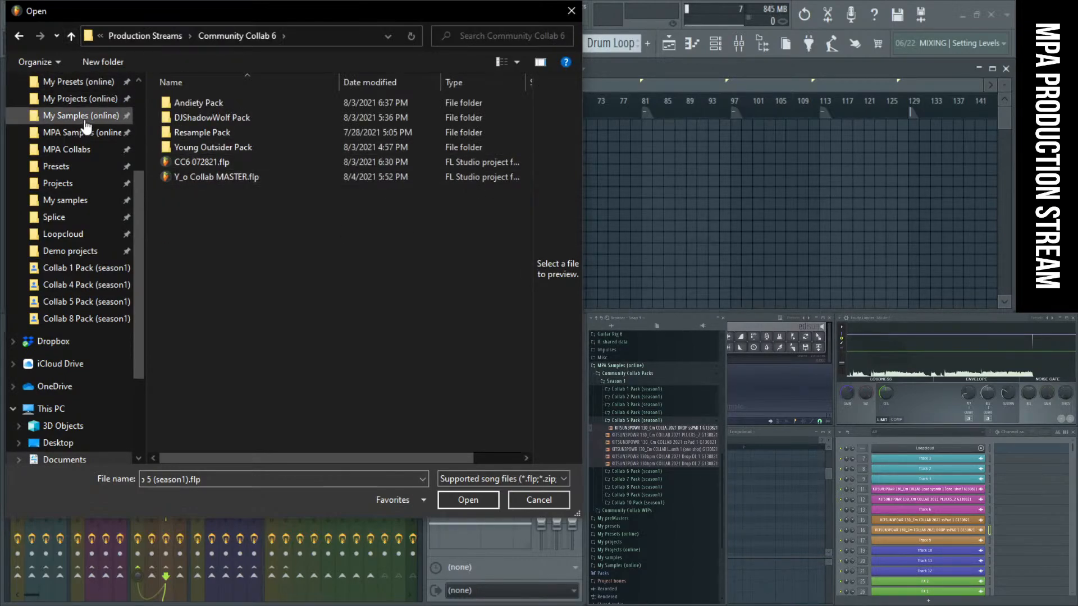
click(207, 180)
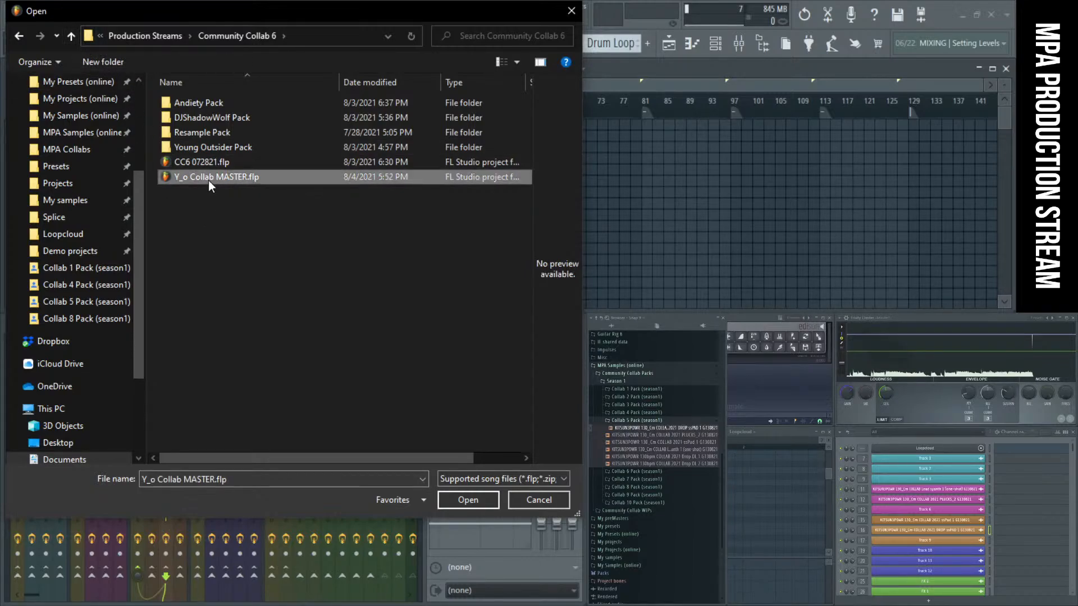
click(456, 500)
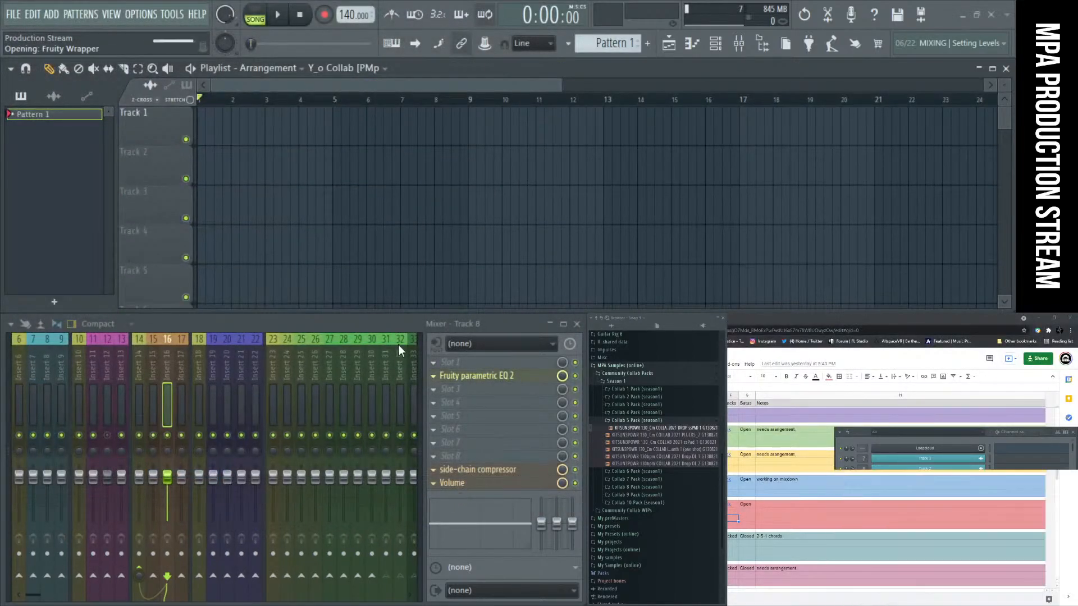
Step: Open the project CC6 072821.flp from the Community Collab 6 folder
click(14, 17)
click(15, 57)
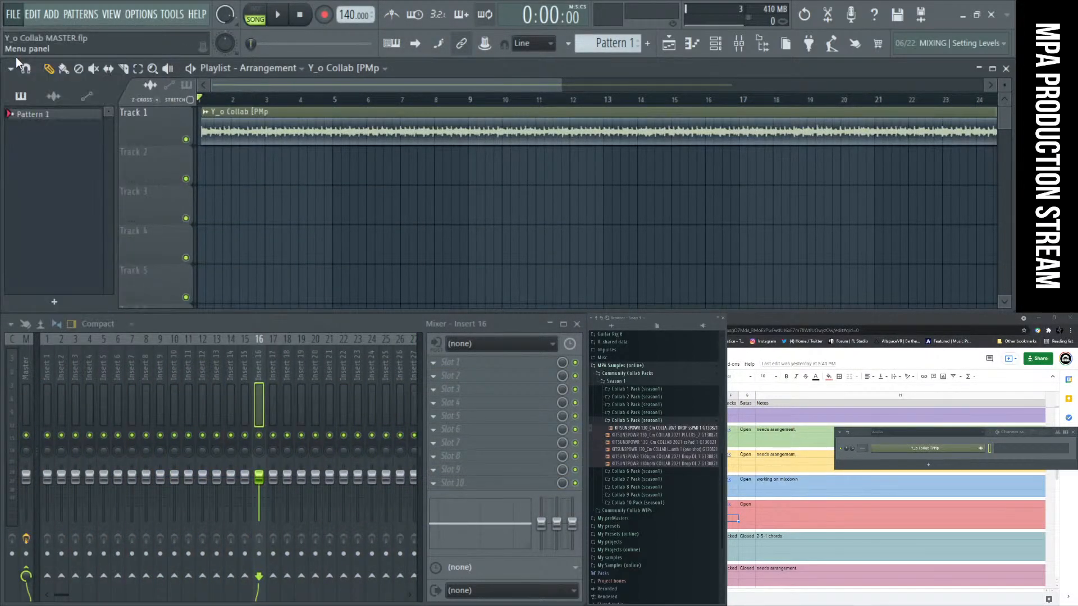
double_click(227, 174)
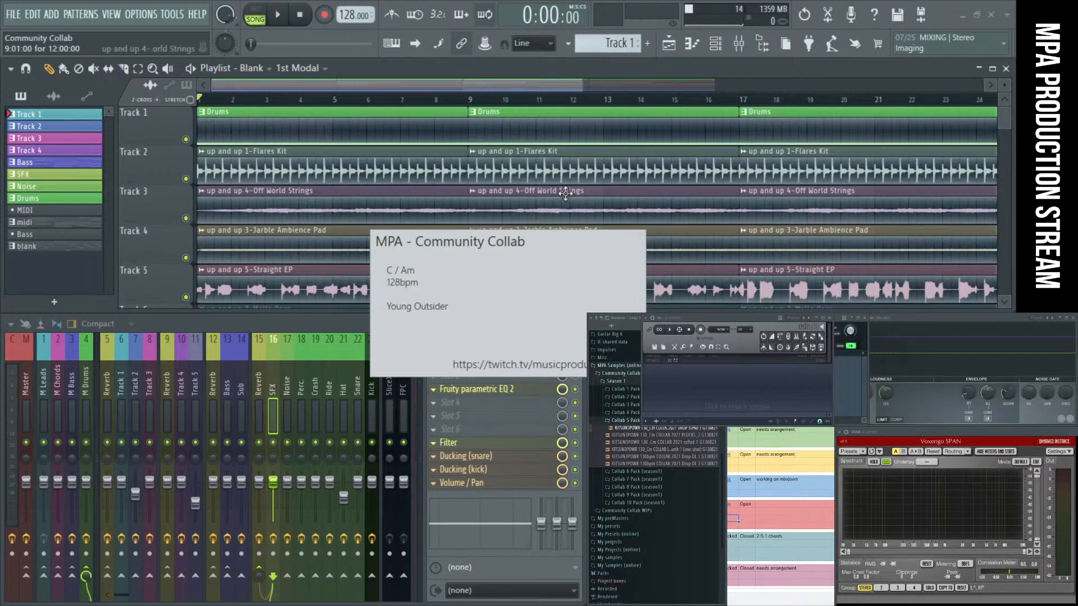
Step: Play the whole 128 BPM community collab arrangement from the start and check its tracks in the playlist
drag(583, 85, 818, 135)
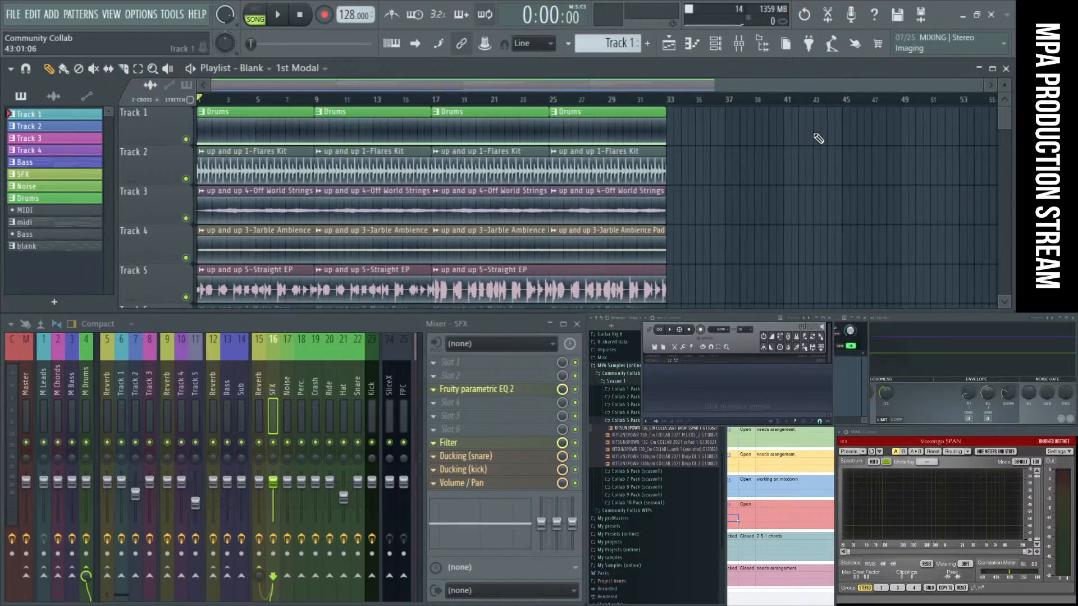
ctrl+right_click(816, 167)
scroll(811, 162, down, 1)
scroll(810, 161, down, 1)
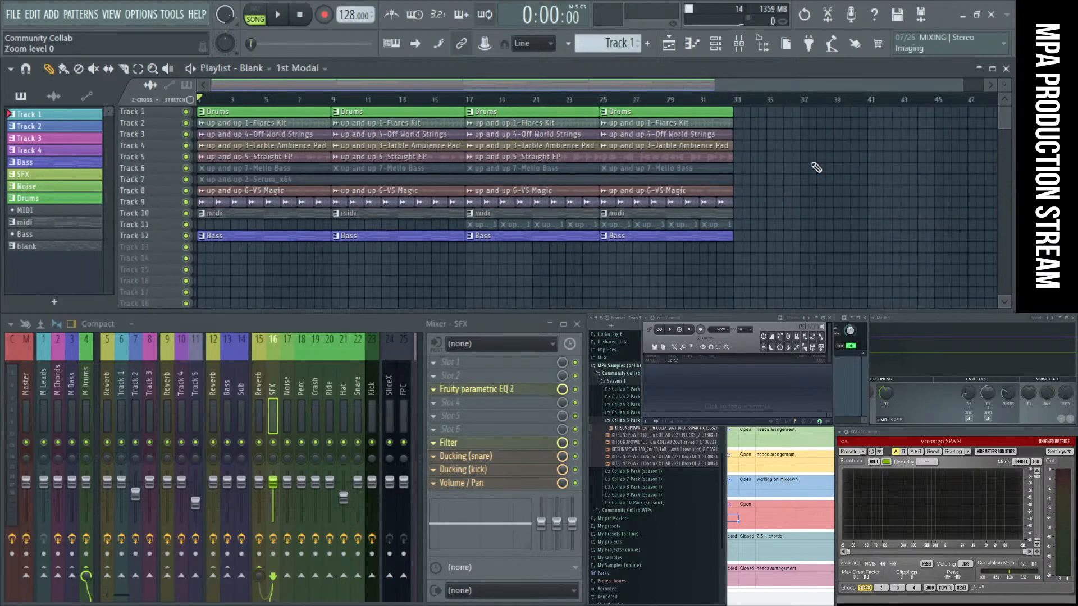
scroll(816, 167, down, 1)
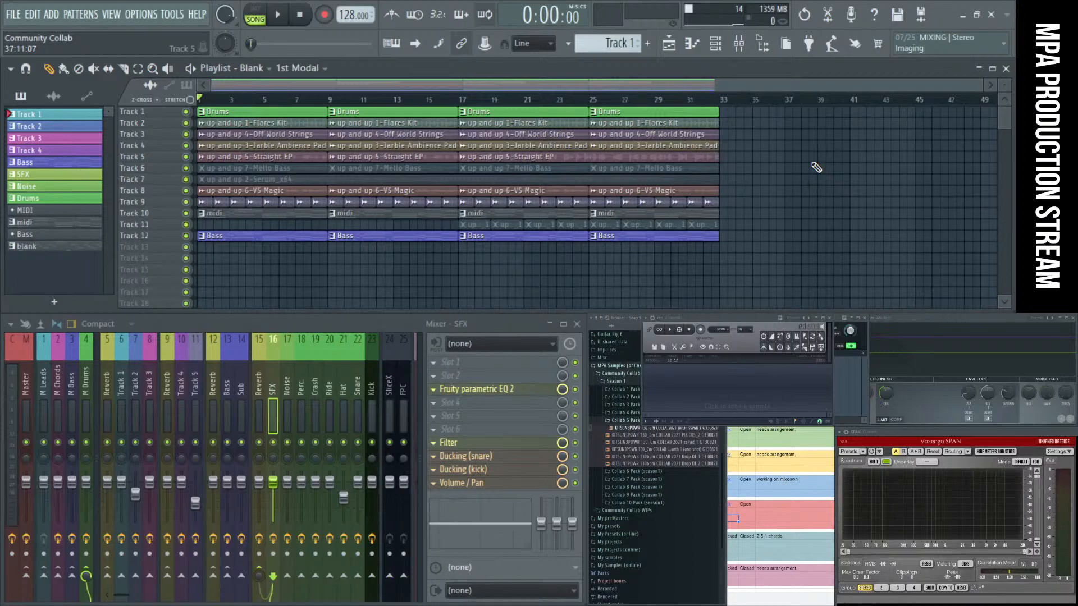
scroll(809, 164, up, 2)
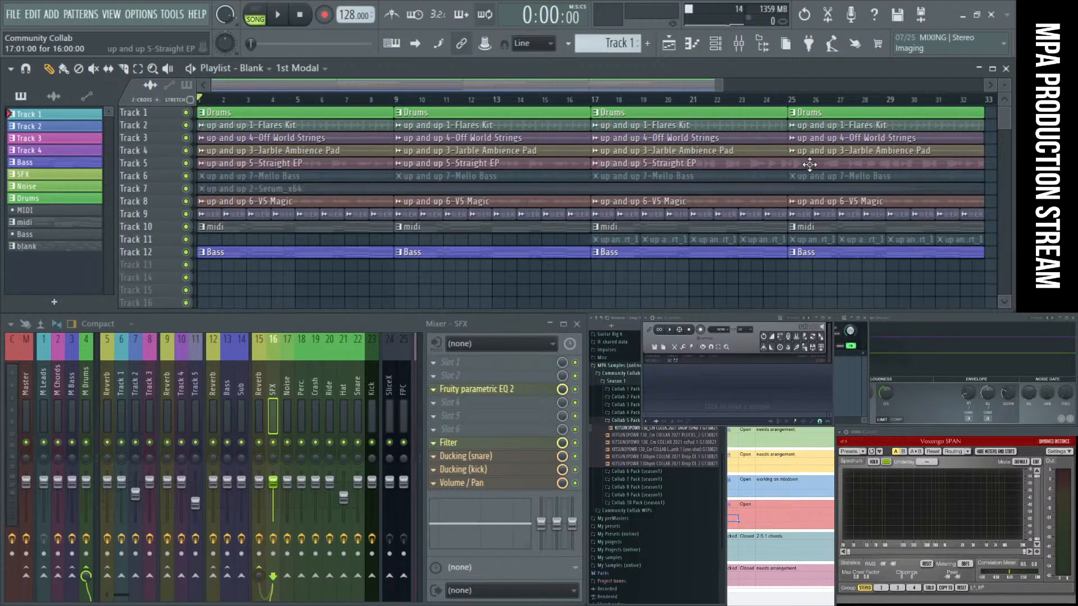
key(space)
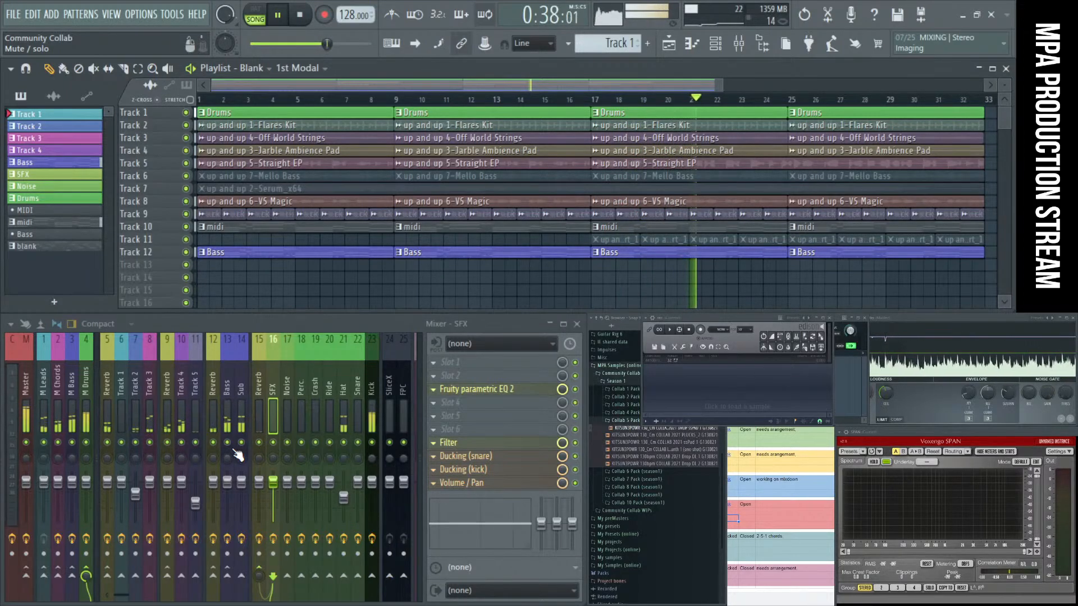
Step: Cut band 5 of the Bass mixer track's Fruity Parametric EQ 2 by about 6.1 dB around 2880 Hz, and stop playback
click(228, 417)
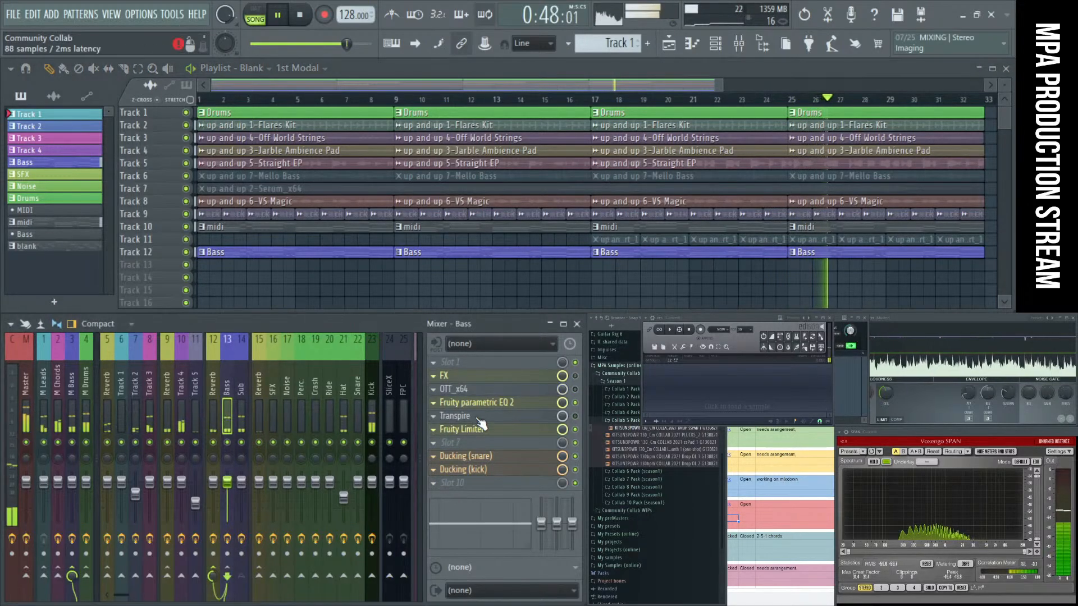
click(507, 404)
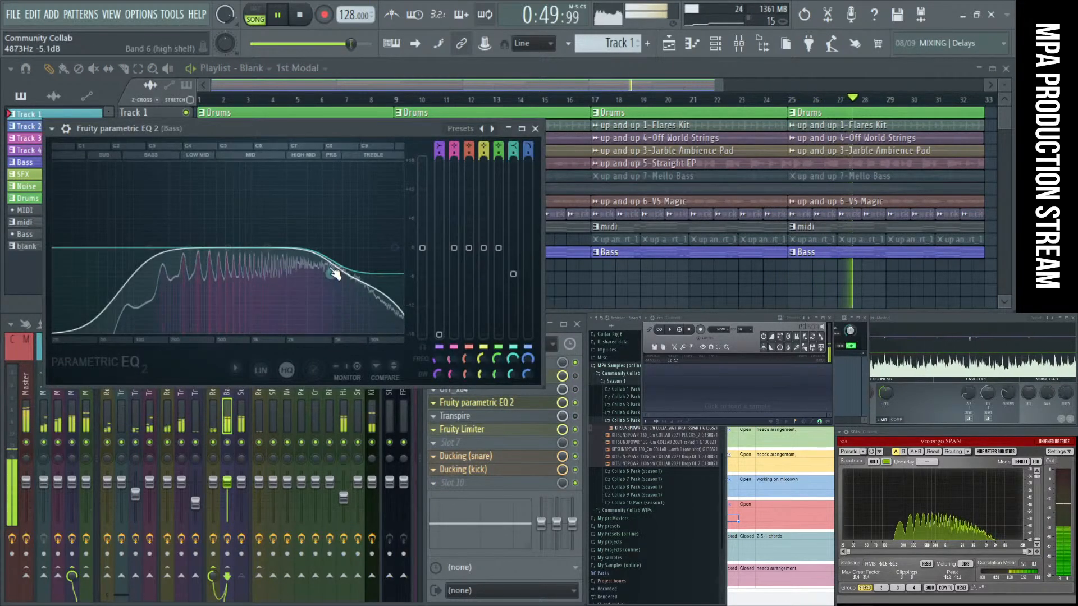
drag(266, 247, 305, 277)
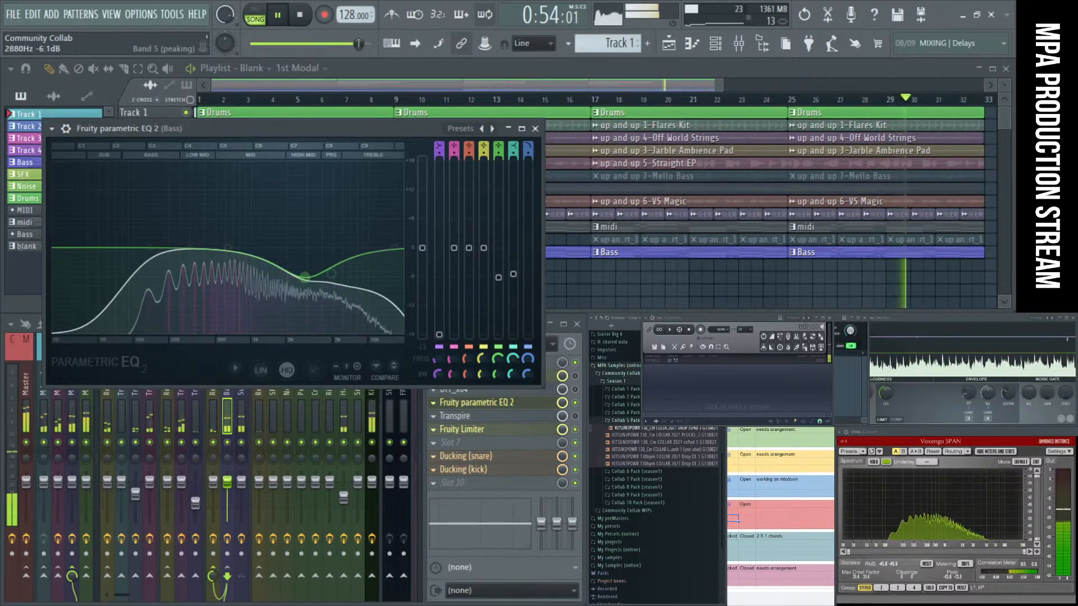
key(Escape)
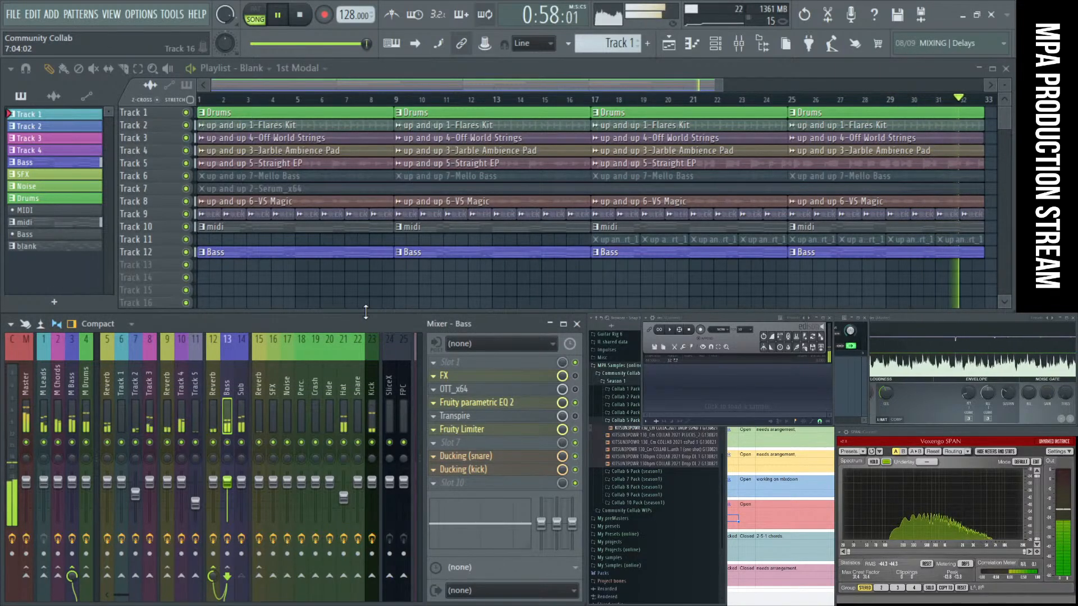
key(space)
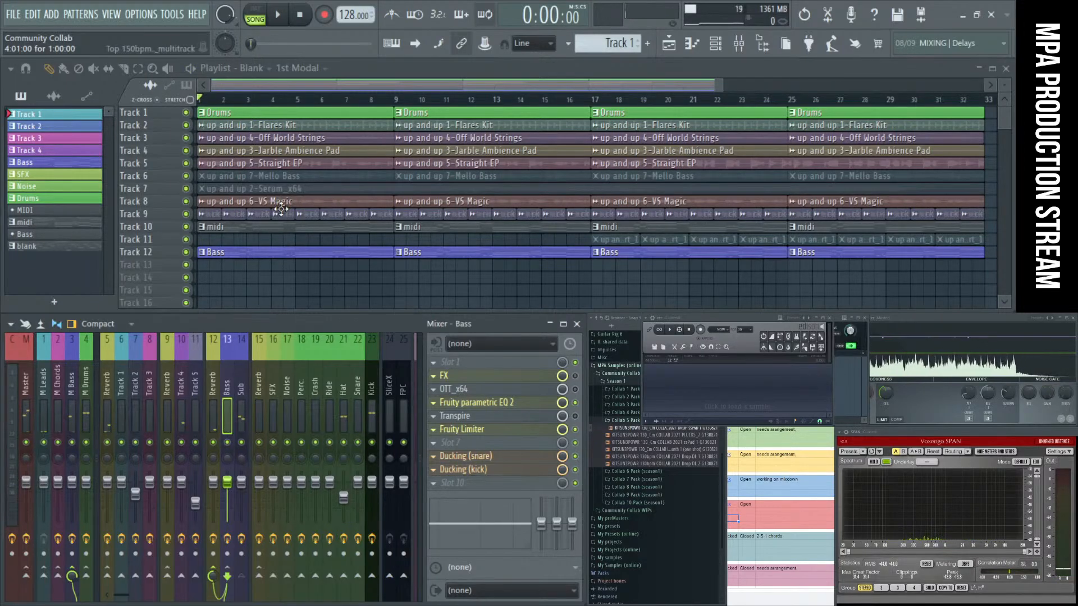
Step: Delete all four Drums clips from Track 1 of the playlist
ctrl+scroll(281, 209, down, 3)
alt+scroll(283, 214, up, 4)
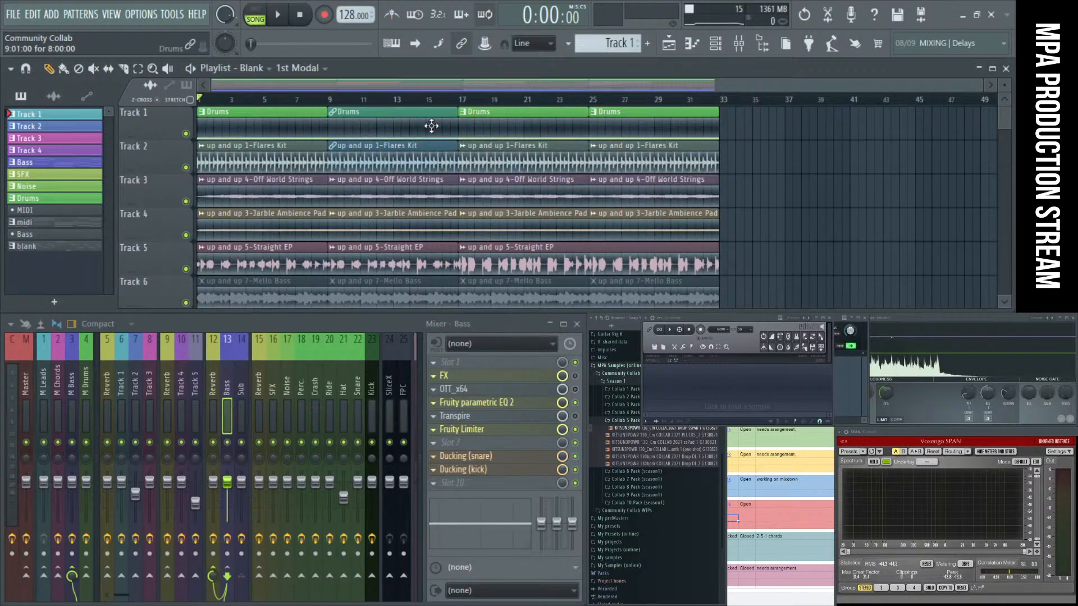
right_click(663, 127)
right_click(539, 128)
right_click(445, 133)
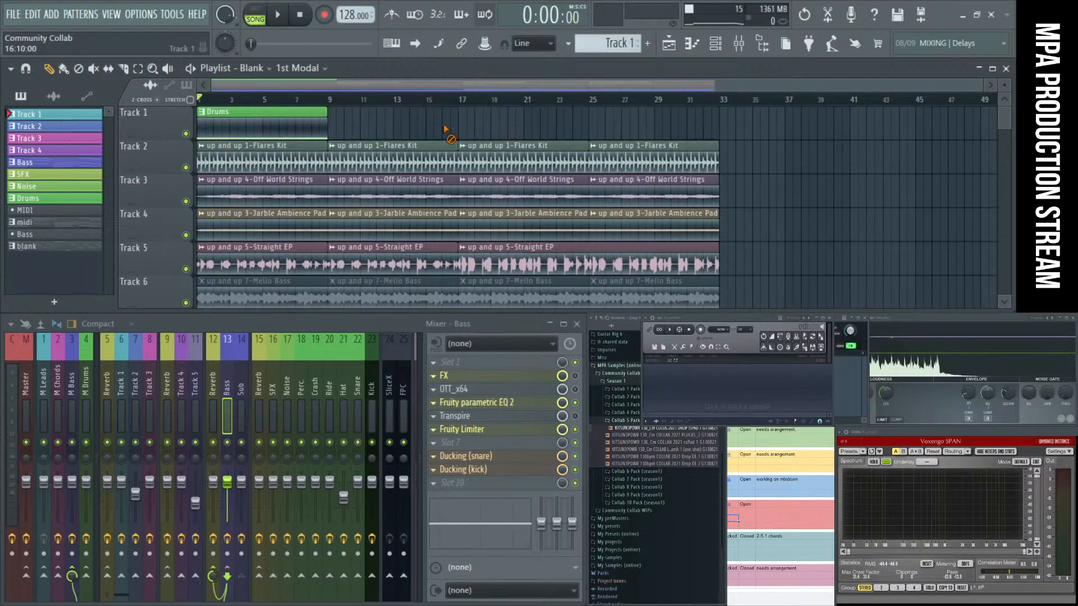
right_click(252, 134)
Step: Set a playback loop over the first eight bars and check the channel settings of the up and up 1-Flares Kit clip
drag(323, 104, 200, 103)
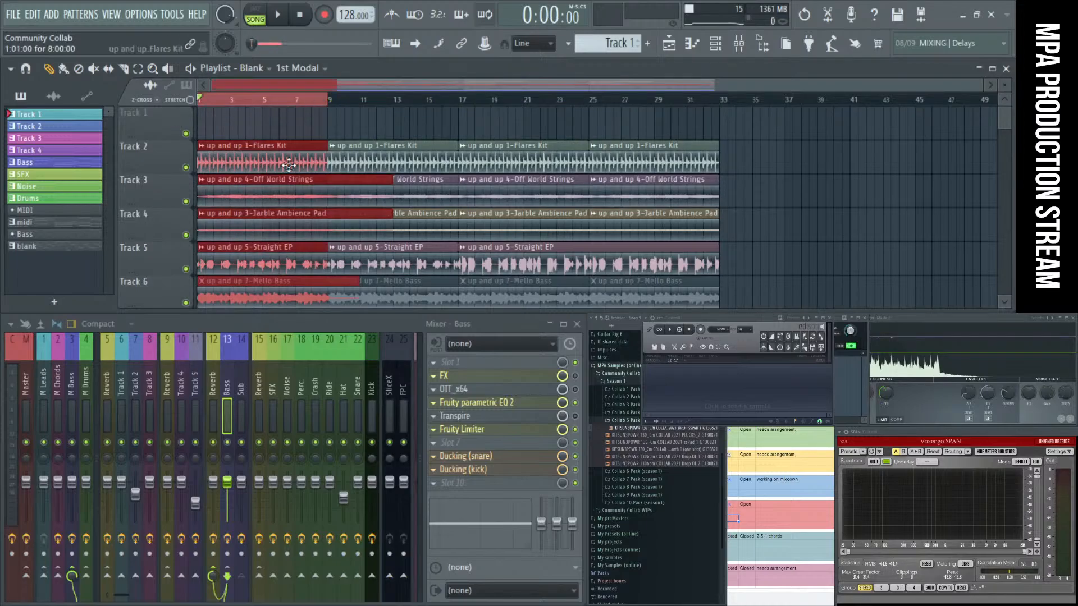
ctrl+click(766, 175)
key(space)
key(space)
double_click(279, 149)
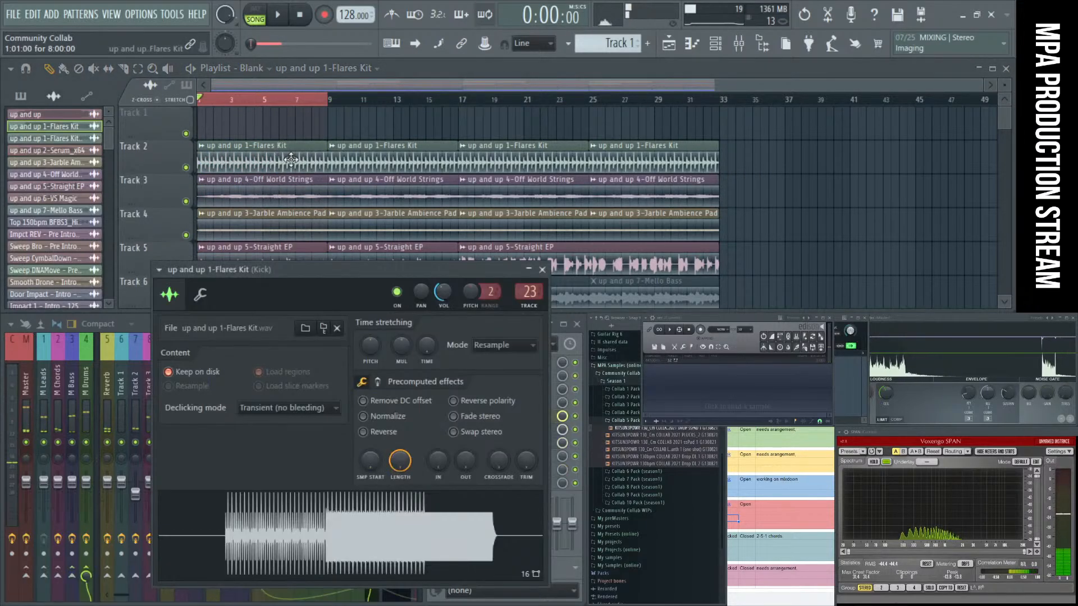
click(544, 271)
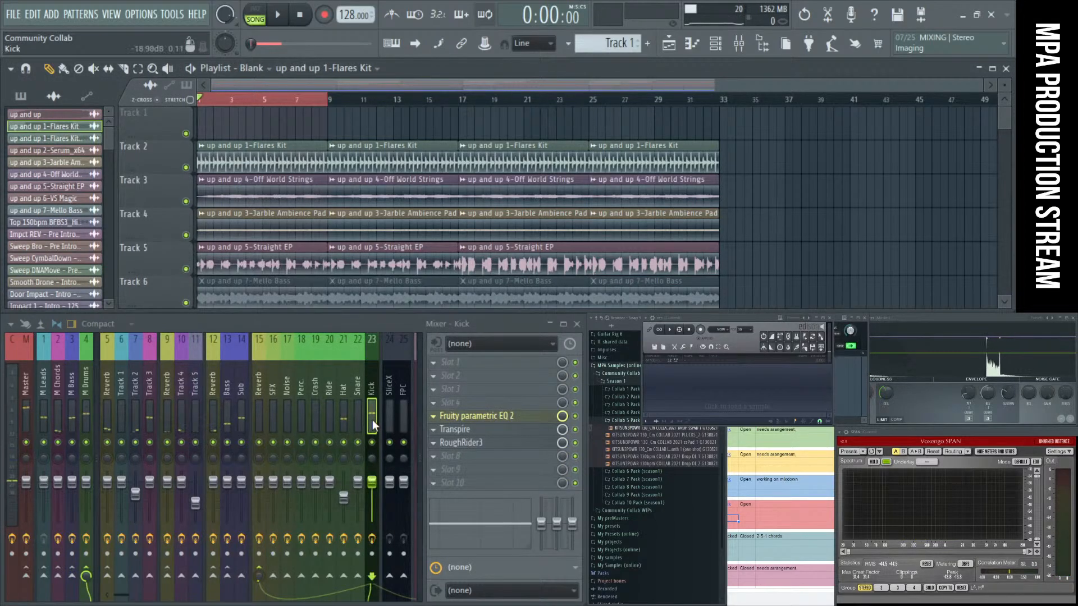
Step: Route the Kick mixer track only to the Master and play the looped section
scroll(353, 390, down, 3)
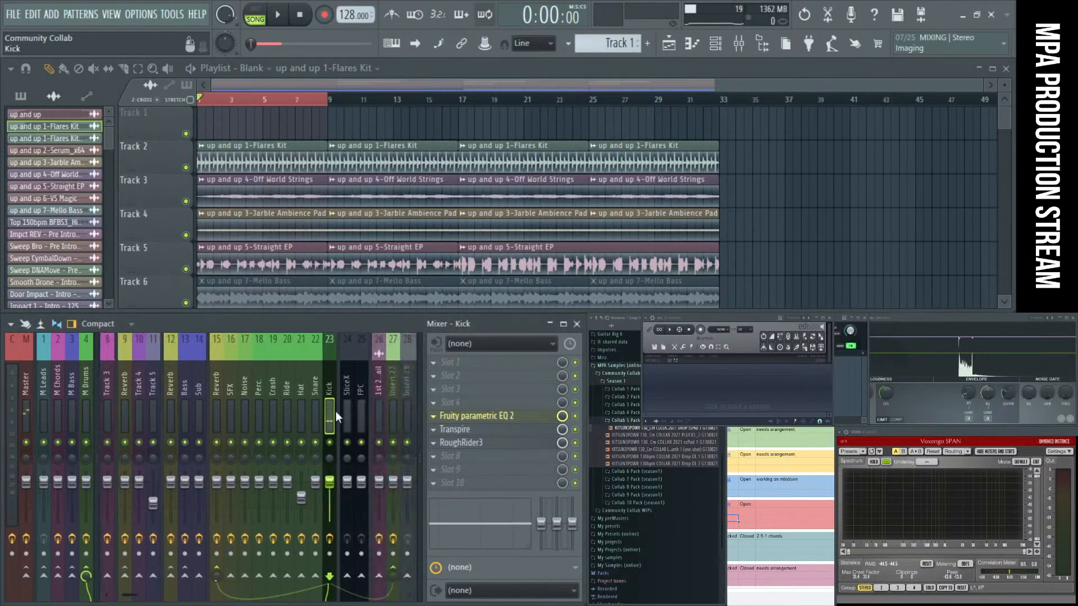
right_click(19, 583)
click(59, 550)
key(space)
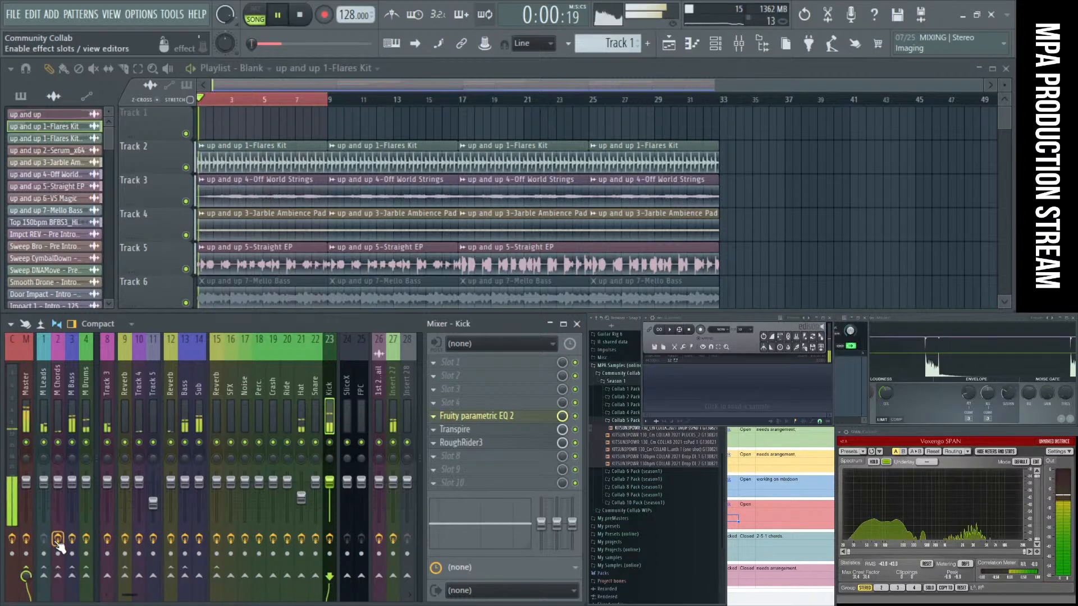
Step: Solo the Kick mixer track and audition it over the looped section
right_click(320, 442)
key(space)
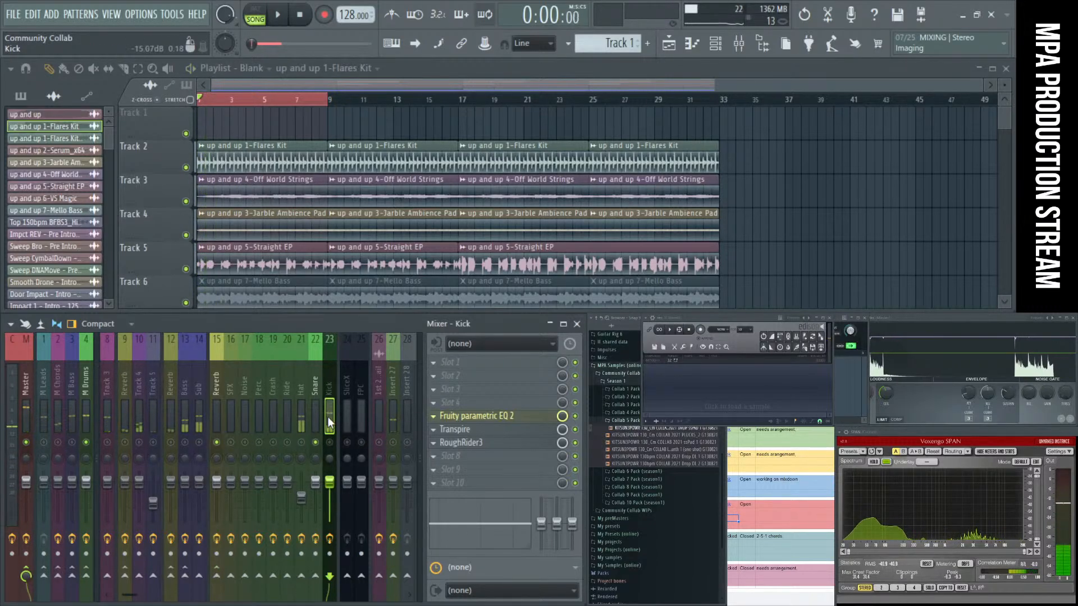
key(space)
right_click(330, 443)
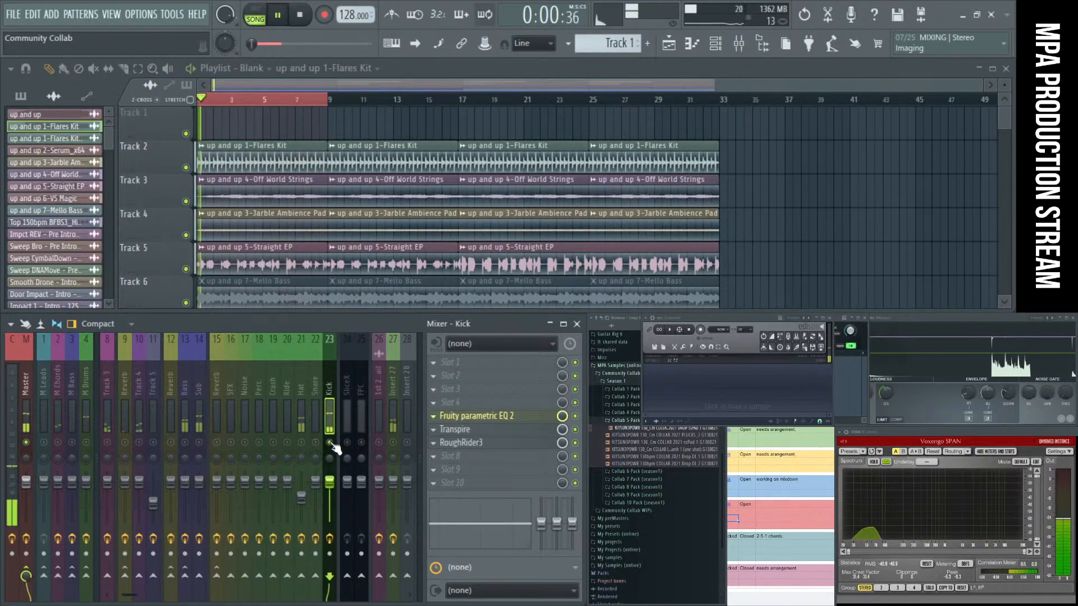
key(space)
right_click(329, 442)
key(space)
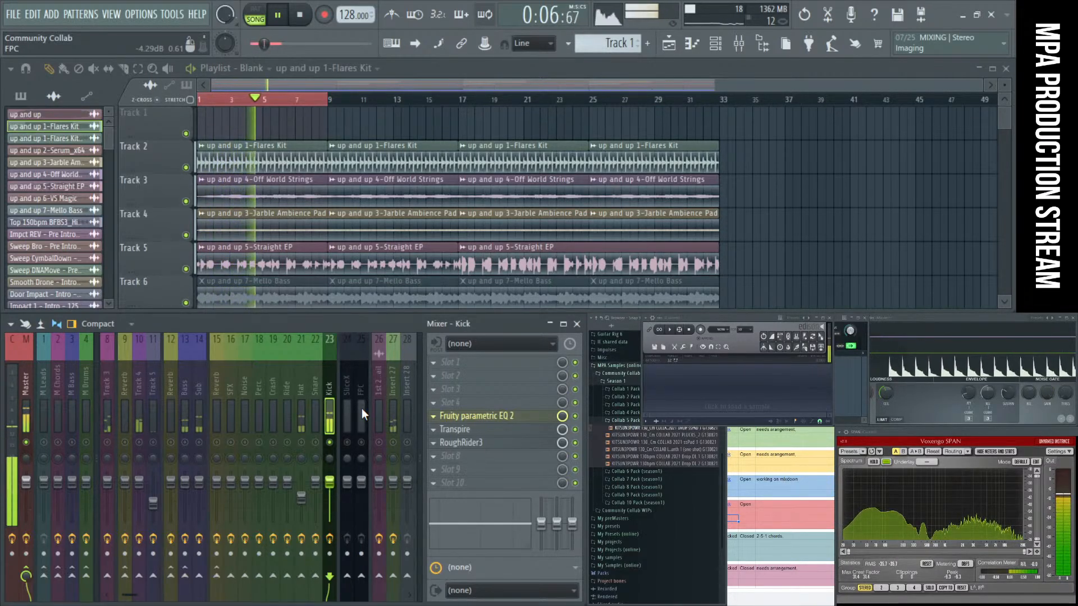
Step: Boost band 5 of the Kick track's Fruity Parametric EQ 2 by about 4.3 dB at 489 Hz with a 19% bandwidth
click(480, 416)
drag(356, 303, 306, 276)
scroll(306, 276, up, 2)
scroll(309, 281, down, 4)
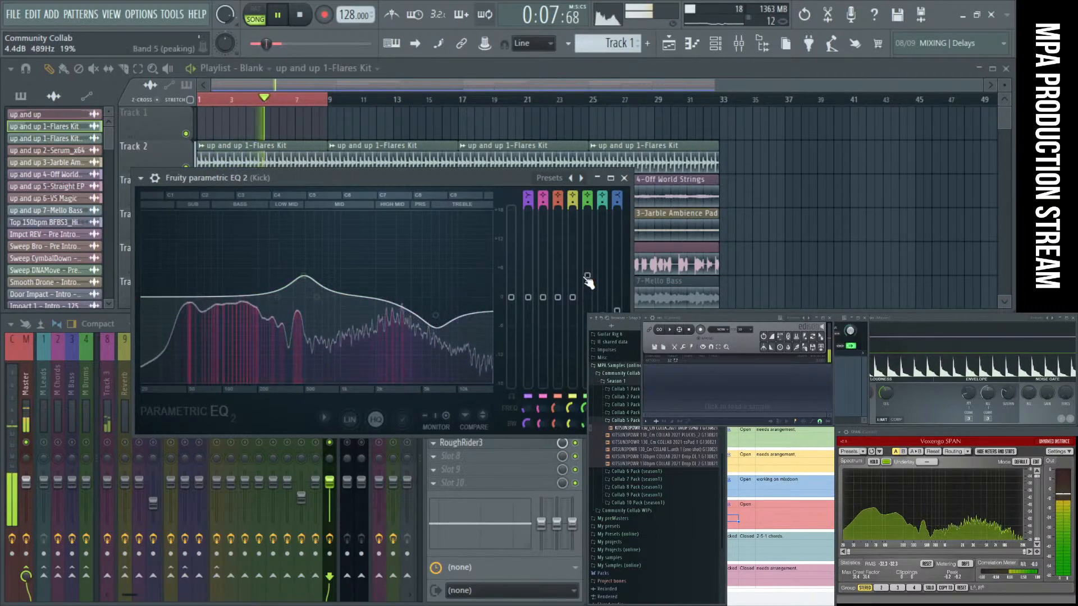
mouse_move(587, 276)
mouse_down()
mouse_move(587, 297)
mouse_move(588, 270)
mouse_up()
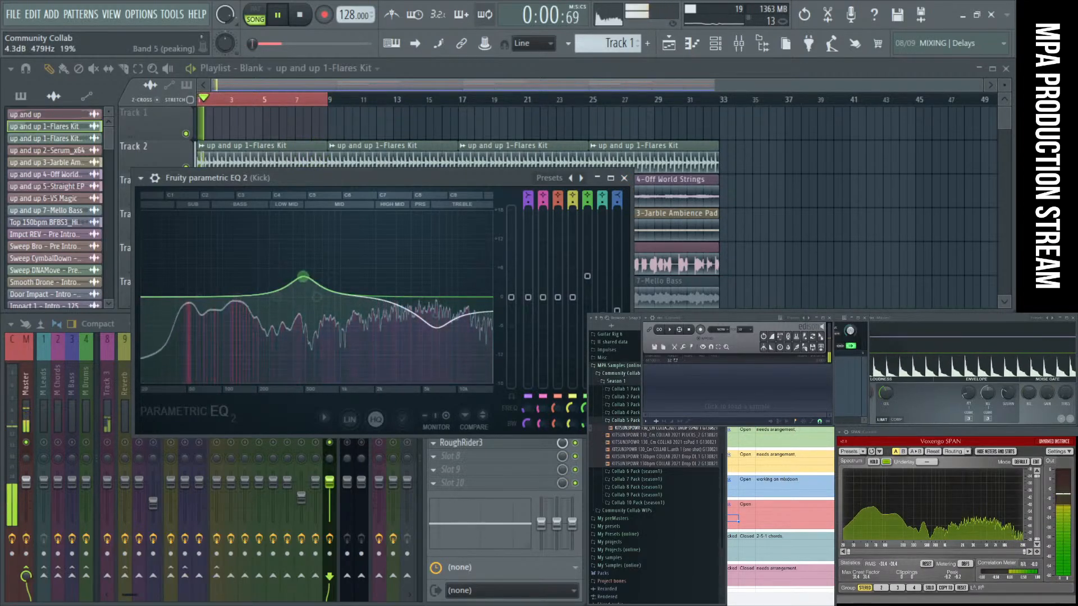
drag(303, 277, 304, 276)
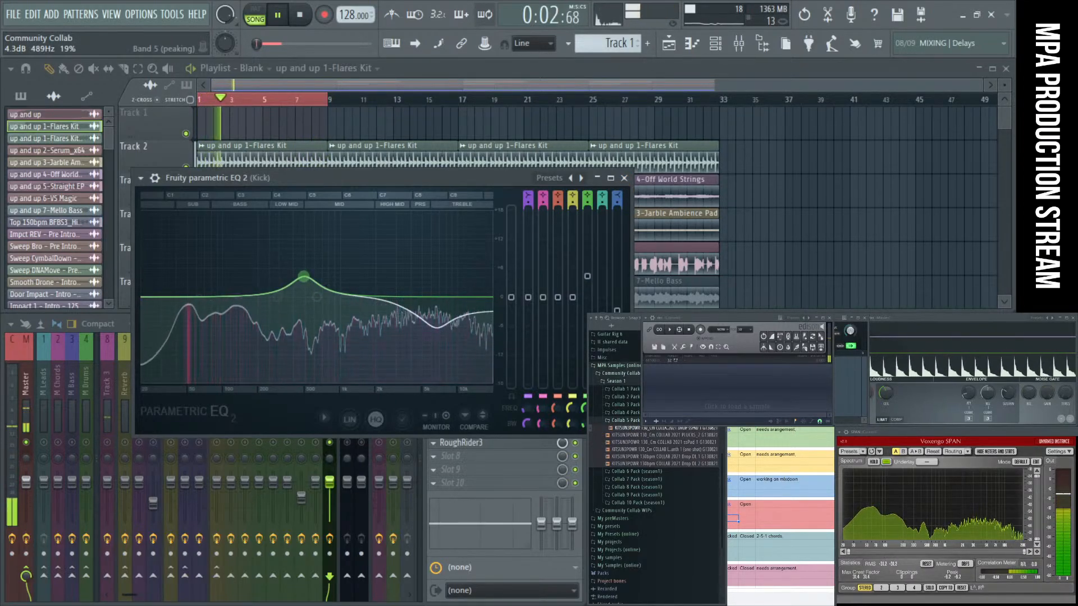
Step: Close the Kick equalizer, stop playback and copy the channel name of the up and up 1-Flares Kit clip
click(623, 178)
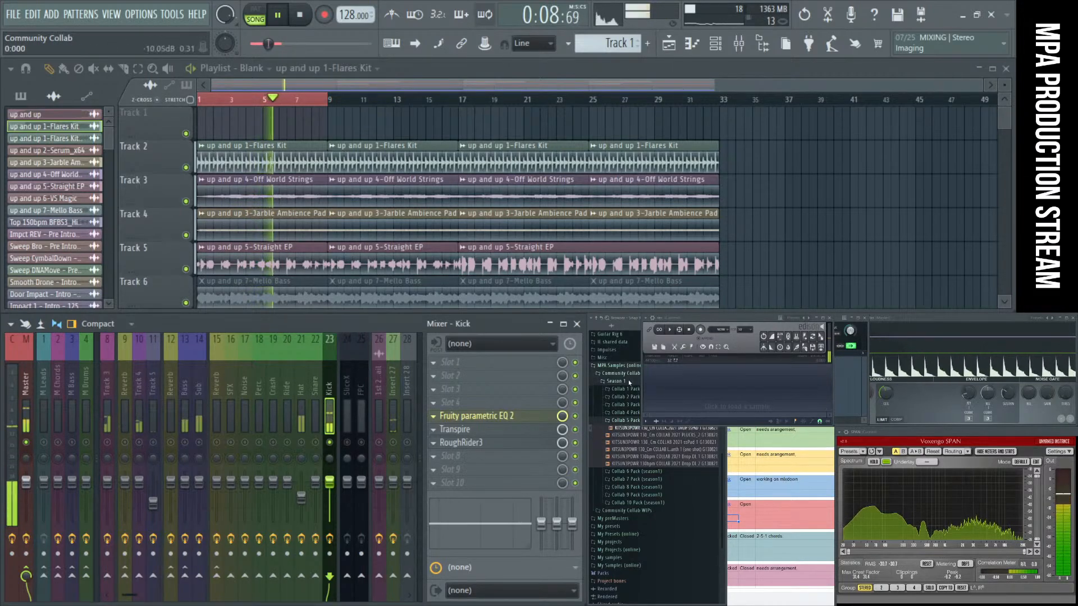
click(306, 18)
key(F2)
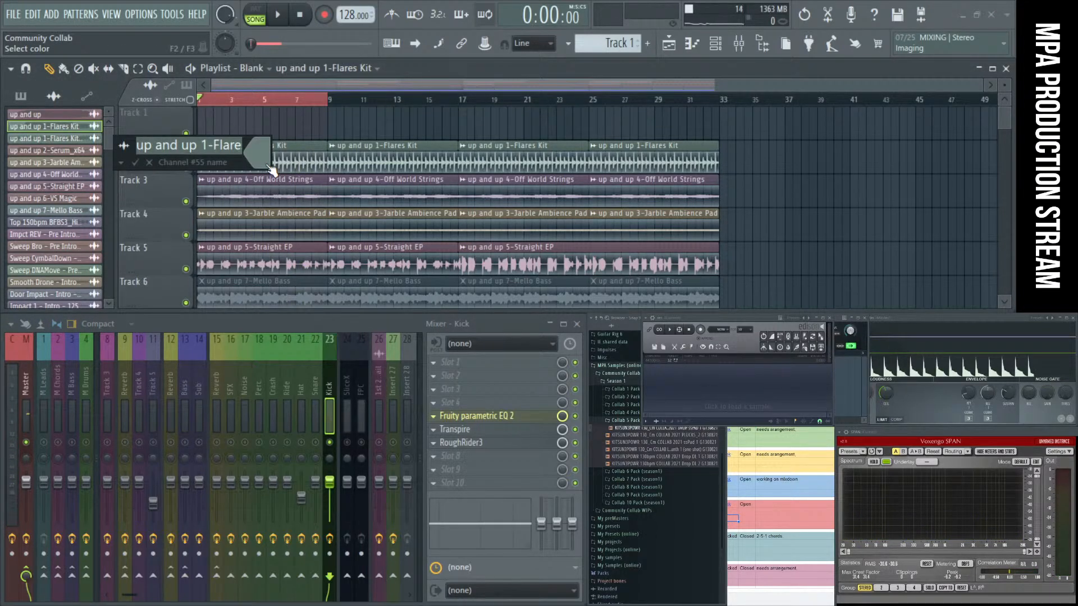
key(Escape)
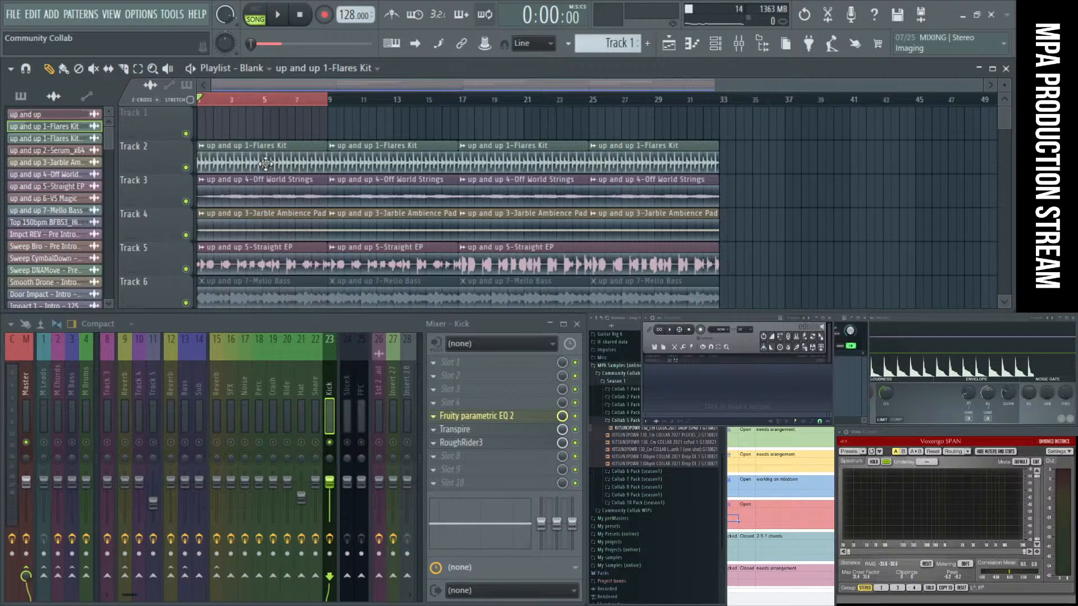
Step: Start an audio export and browse to the Collab 6 Pack (season1) folder under MPA Samples (online), Community Collab Packs, Season 1
key(ctrl+r)
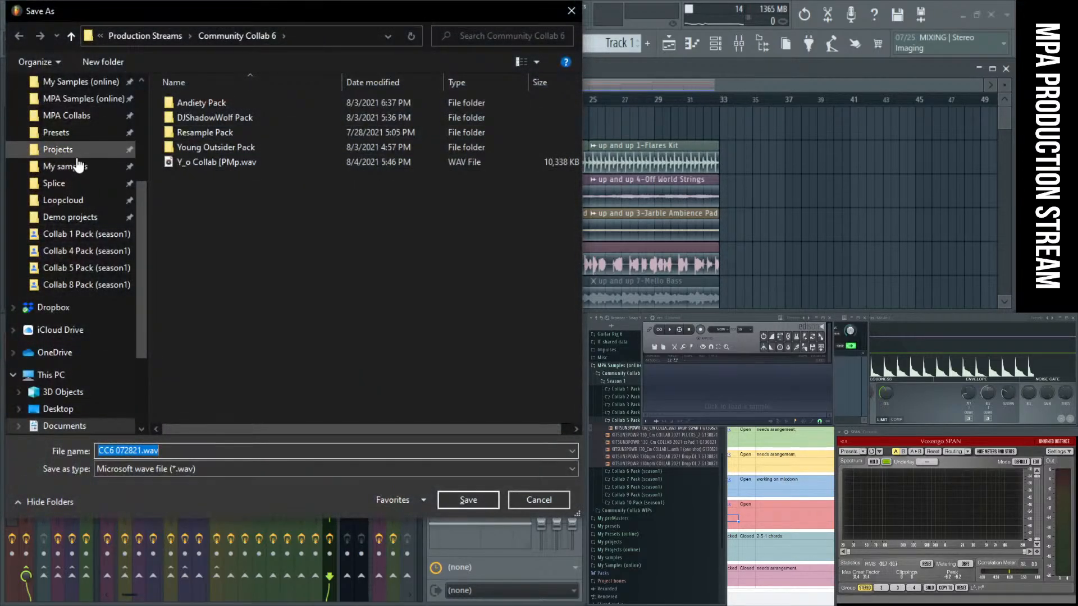
scroll(79, 164, up, 2)
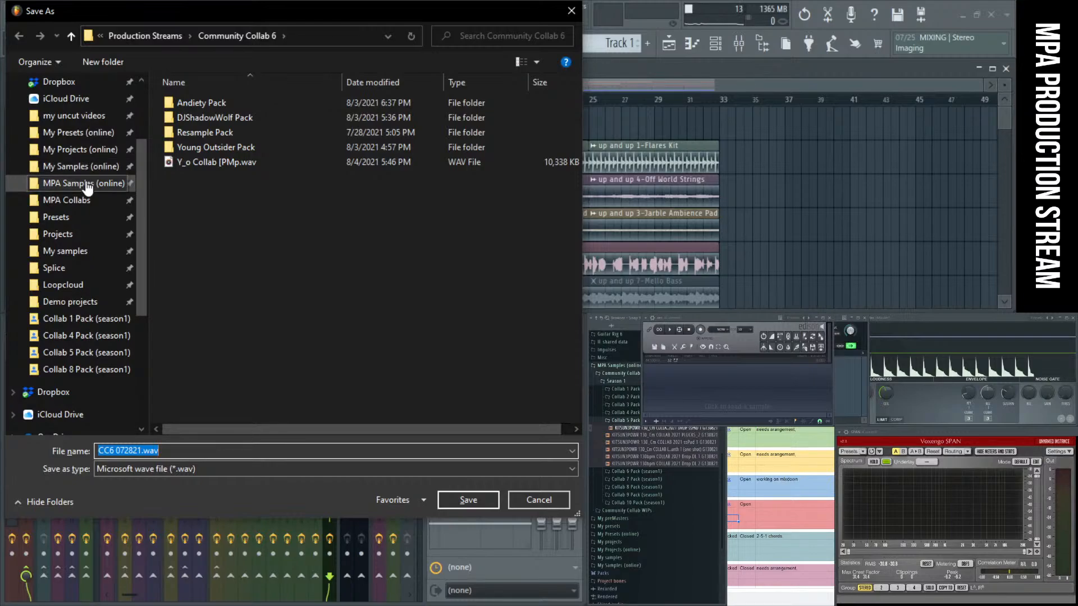
click(79, 153)
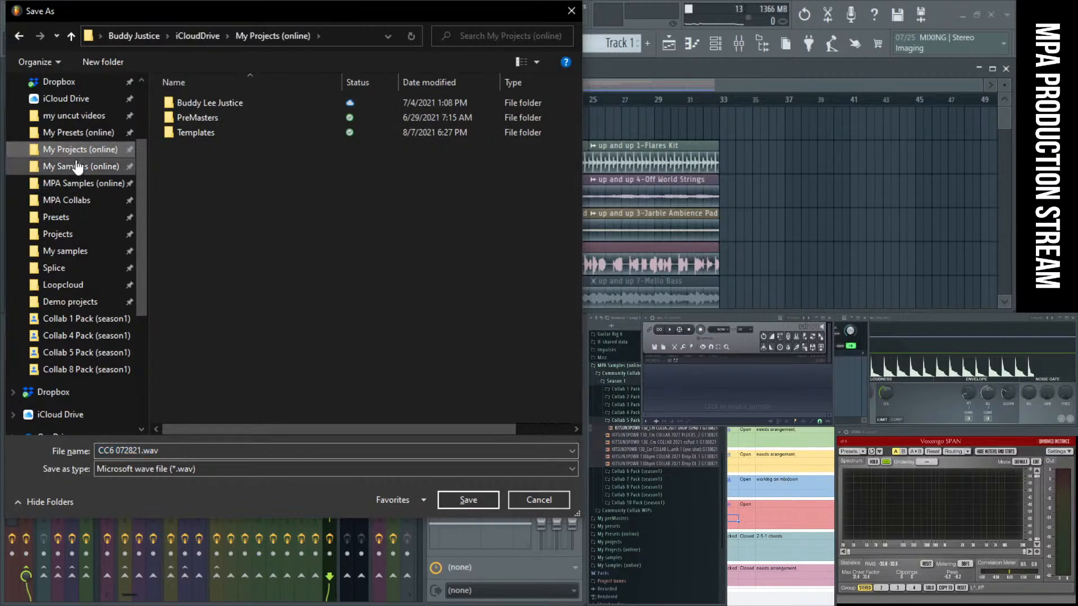
click(76, 166)
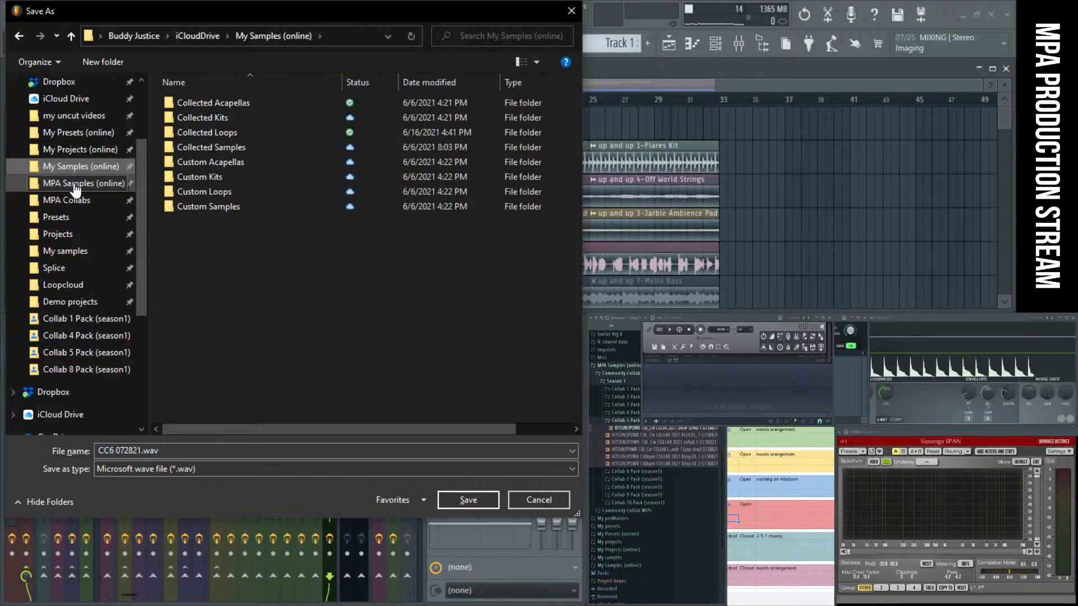
click(76, 187)
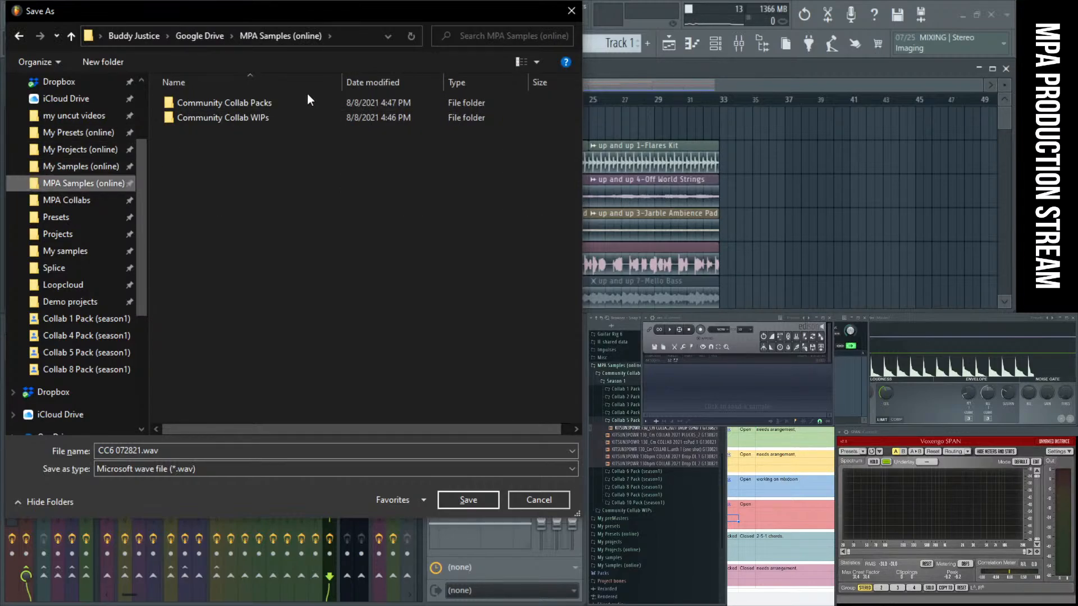
double_click(208, 102)
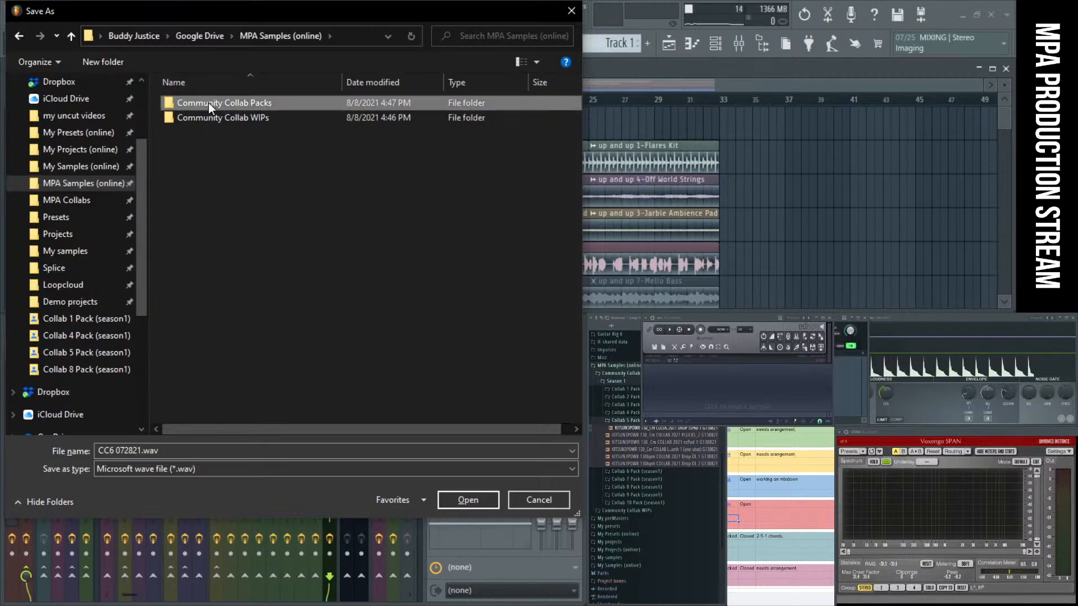
double_click(207, 103)
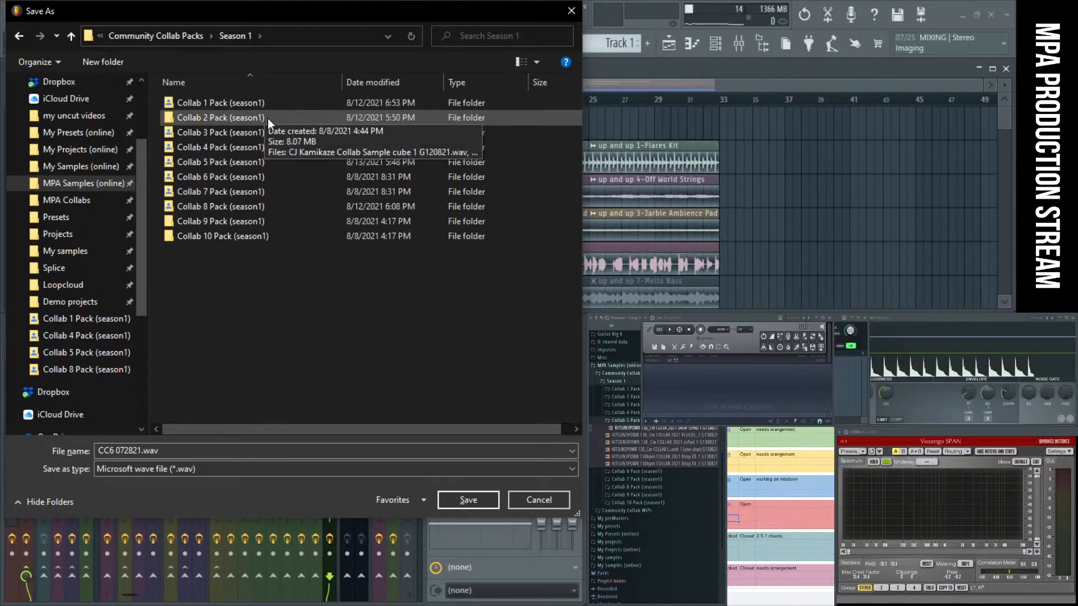
double_click(244, 176)
Step: Name the file with the artist's name plus "128bpm up and up 1-Flares Kit 1 G130821" and render the song selection as 16Bit int stereo WAV
click(249, 452)
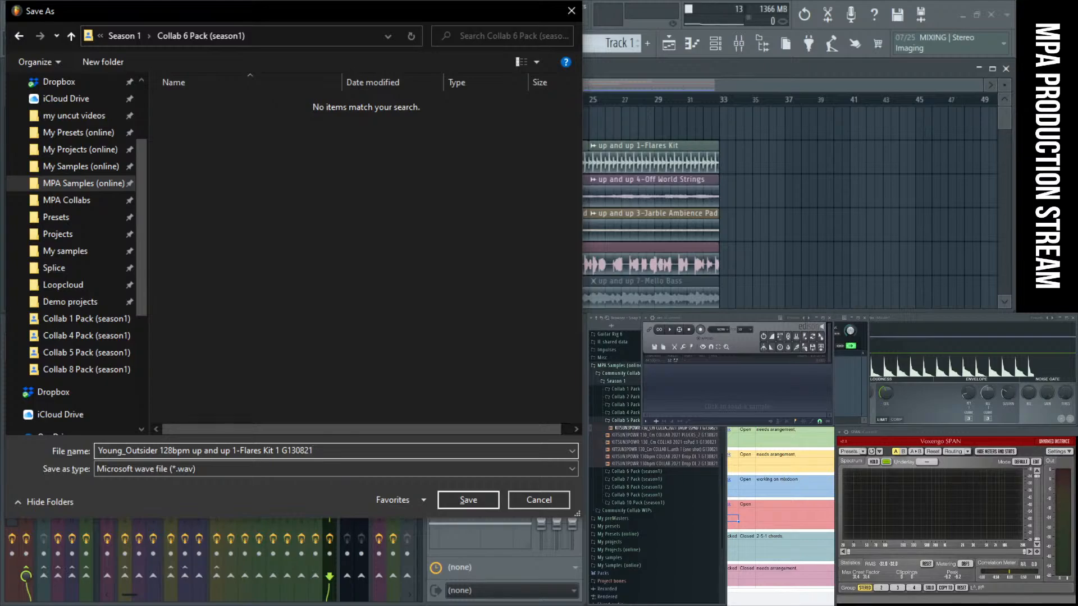
click(484, 500)
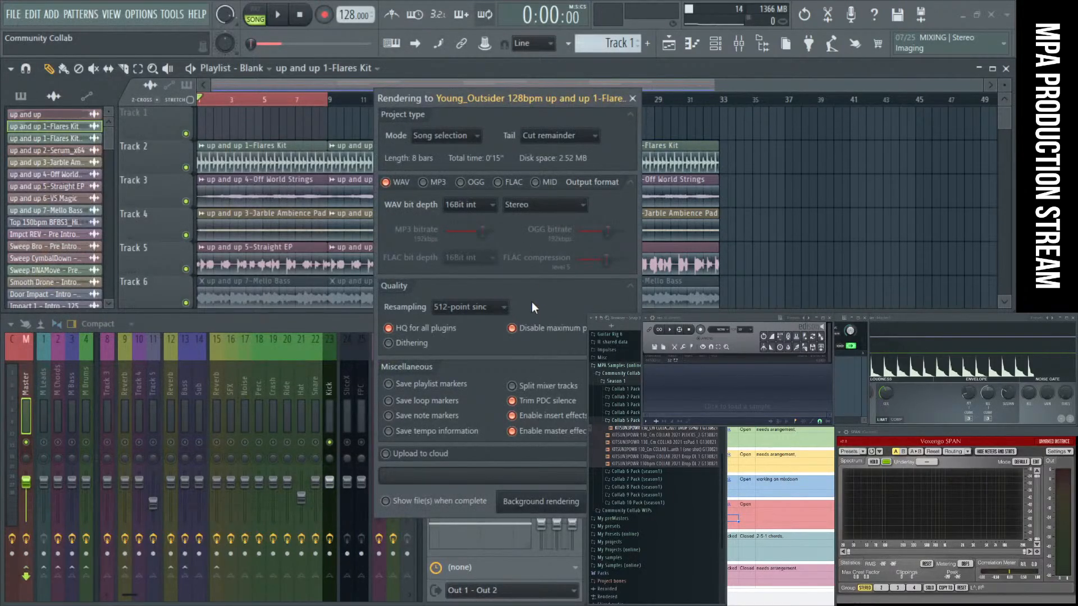
key(Return)
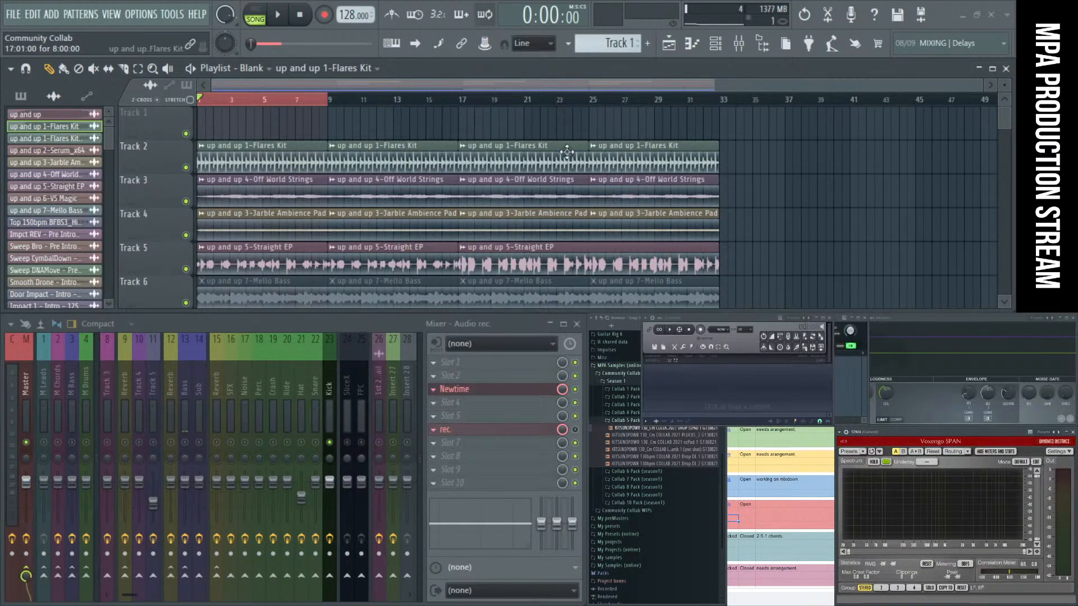
Step: Audition the individual up and up 1-Flares Kit clips on Track 2 to compare their sections
alt+right_click(362, 162)
alt+right_click(504, 159)
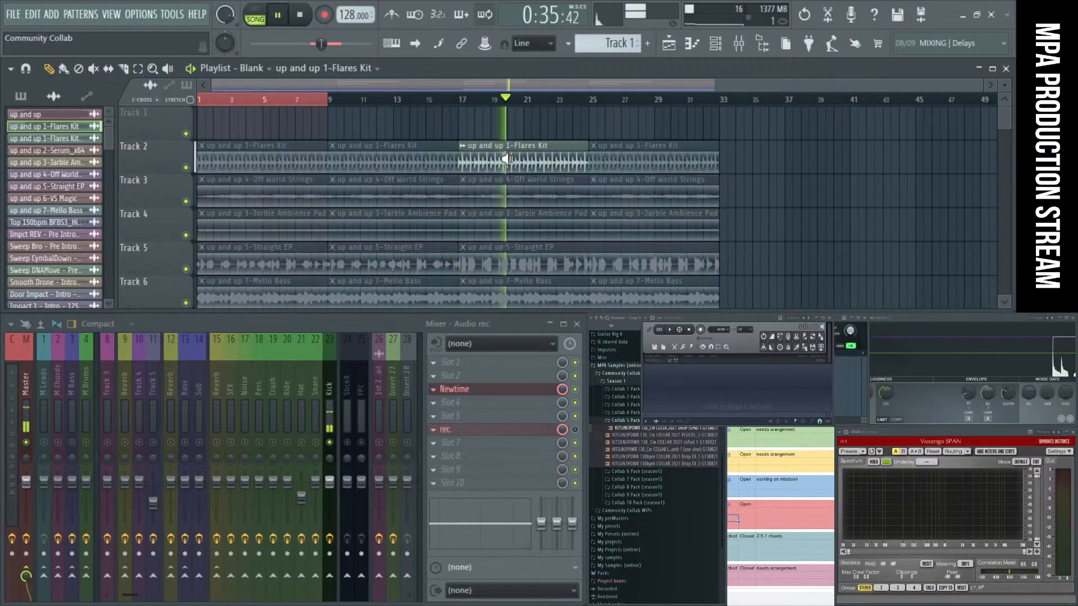
alt+right_click(603, 157)
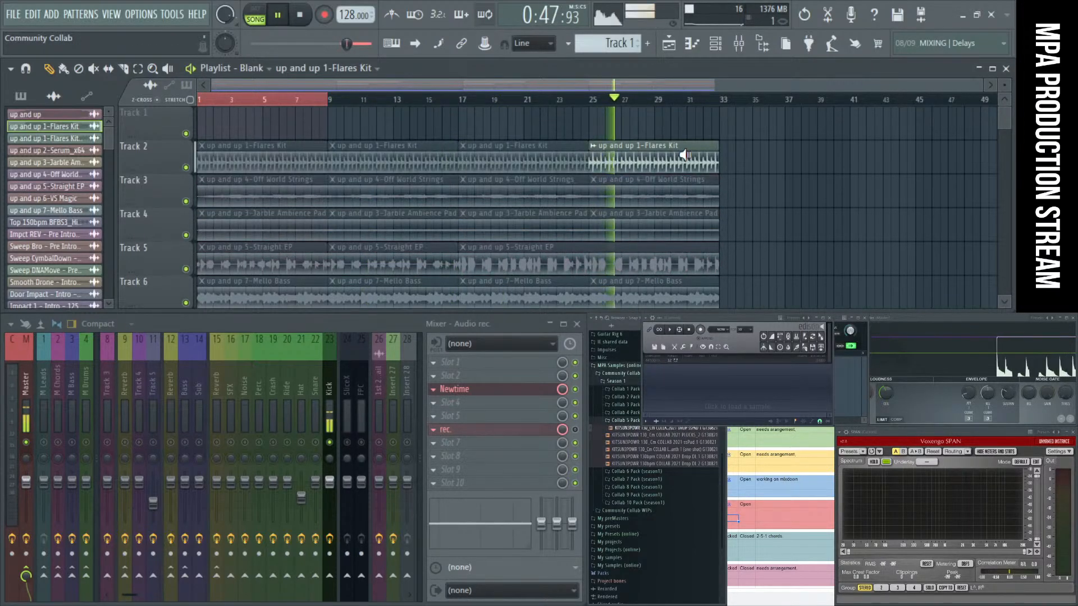
alt+right_click(250, 158)
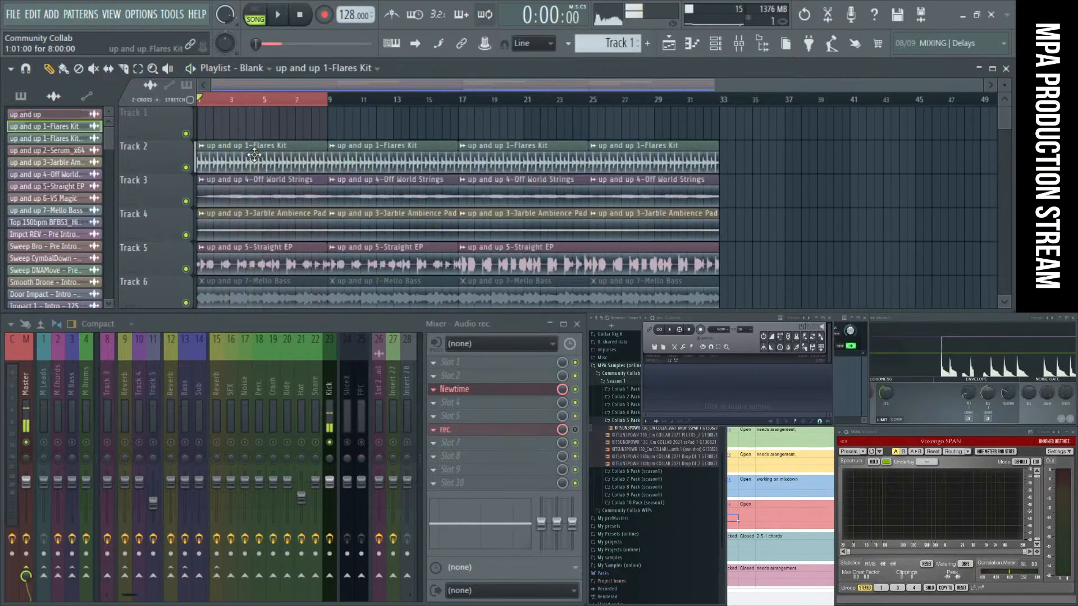
alt+right_click(356, 157)
Step: Delete all four up and up 1-Flares Kit clips from Track 2
right_click(246, 163)
right_click(393, 162)
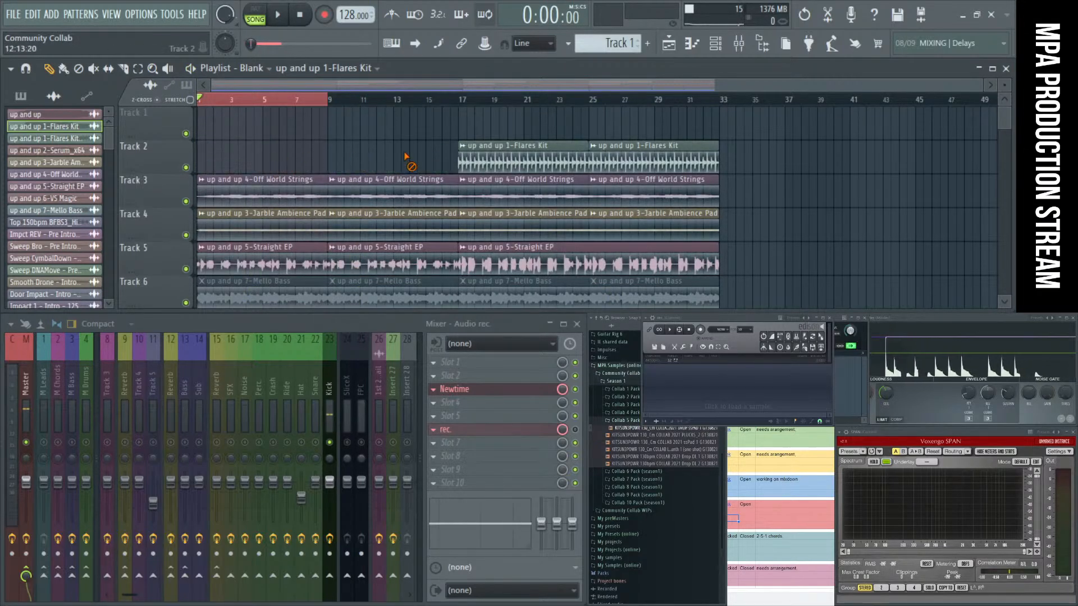
right_click(505, 162)
right_click(609, 164)
Step: Move the first up and up 4-Off World Strings clip from Track 3 up to Track 1
scroll(252, 206, down, 2)
scroll(252, 205, up, 1)
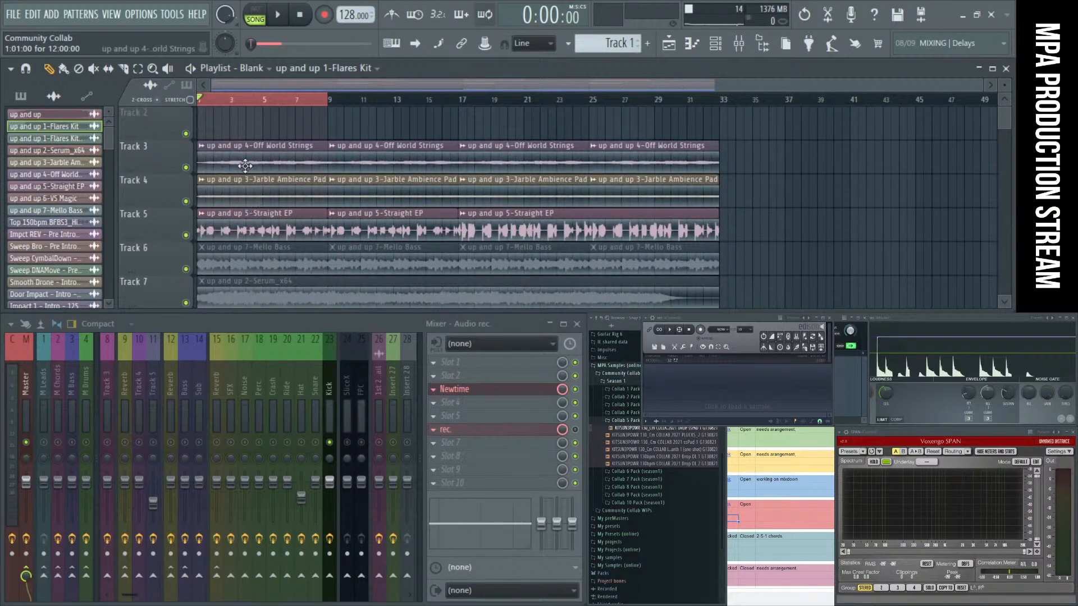
drag(245, 166, 241, 91)
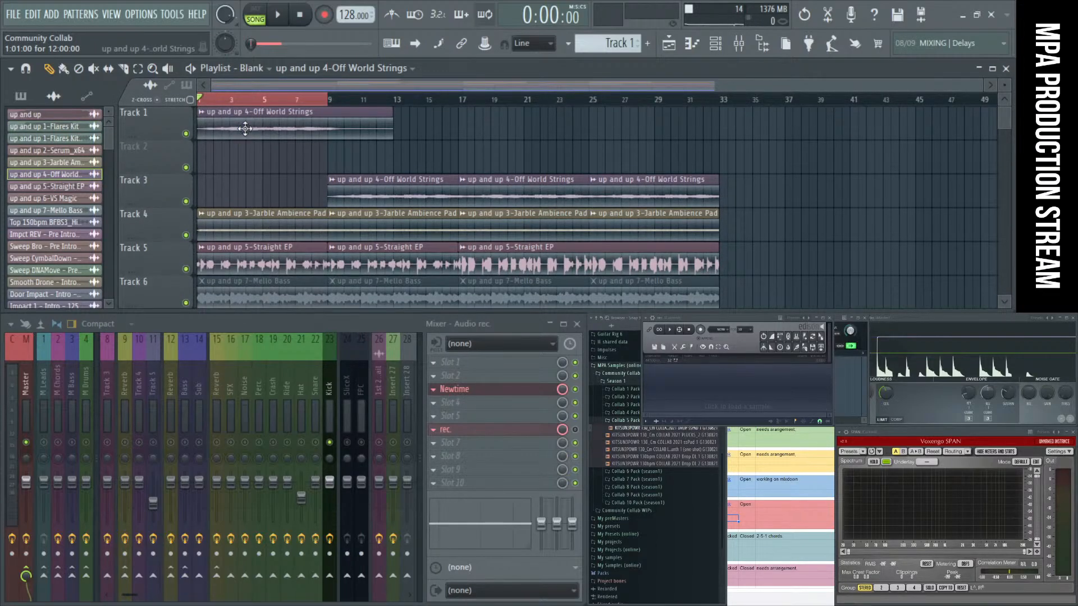
Step: Find the mixer track of the Off World Strings clip, solo it as Track 4 and play the looped section
key(space)
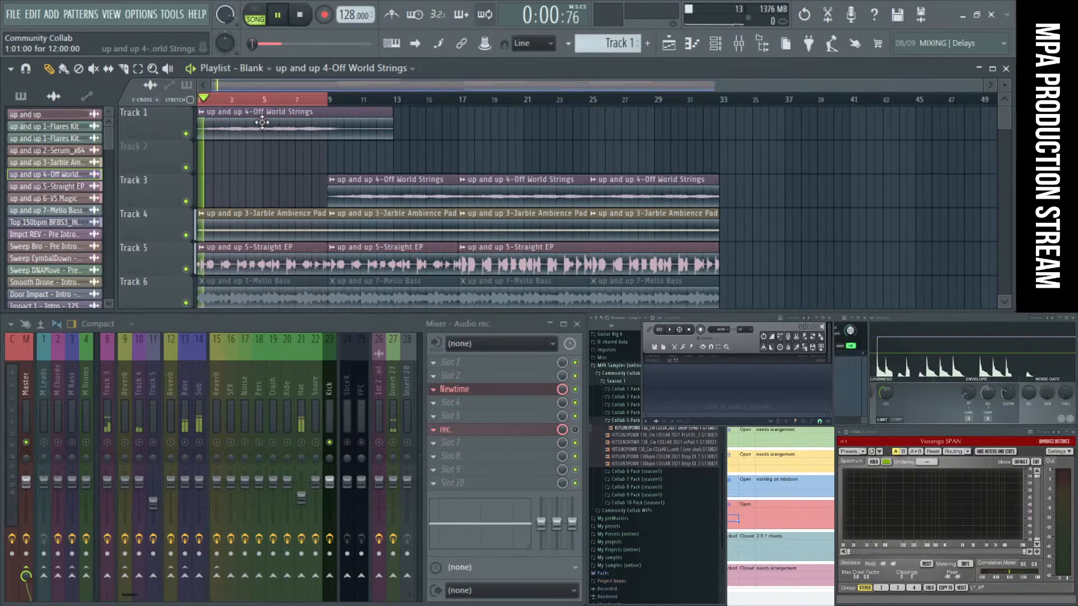
double_click(295, 112)
key(space)
click(452, 187)
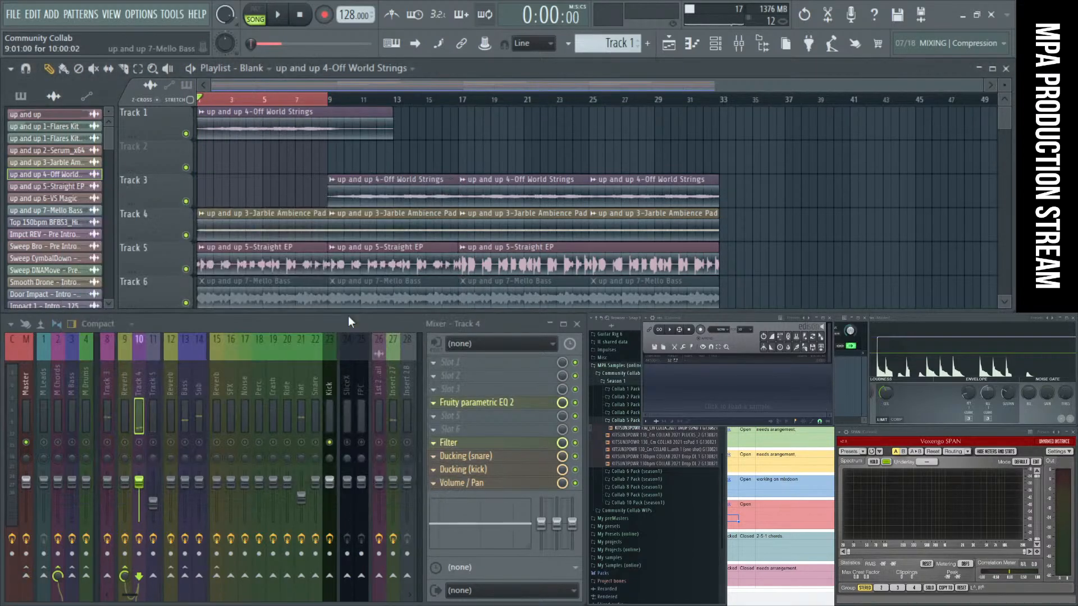
key(space)
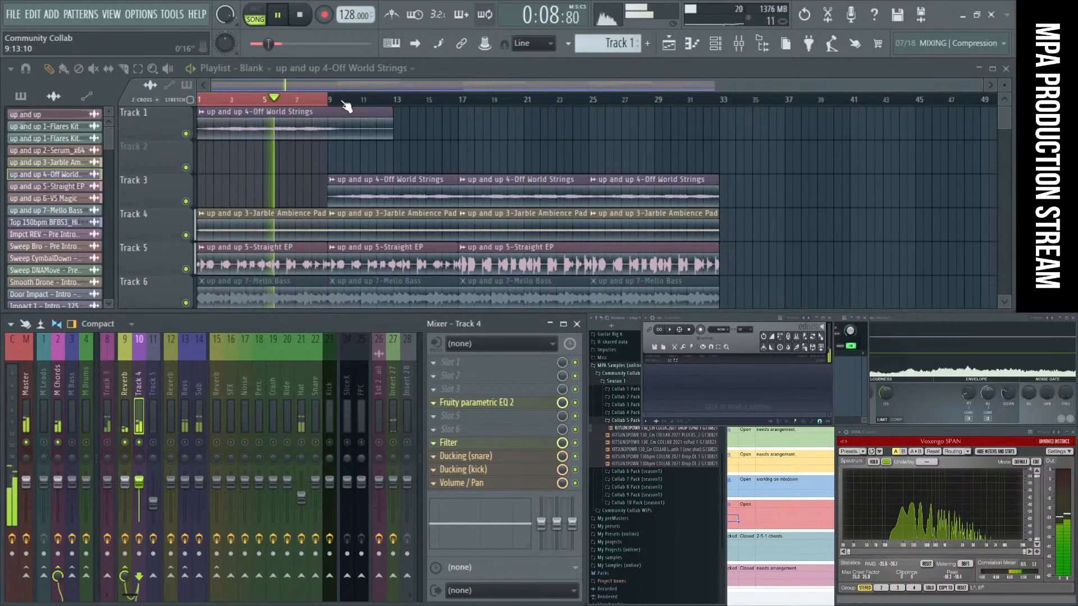
Step: Extend the playback loop over the first 16 bars and move the Off World Strings clip at bar 9 to Track 1
drag(199, 100, 462, 100)
right_click(319, 189)
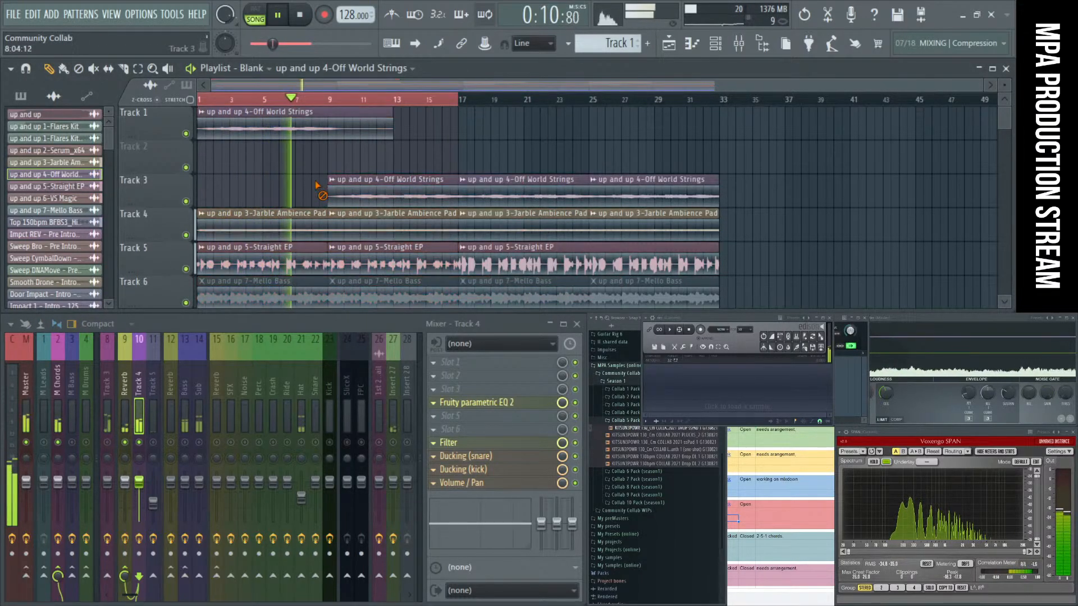
drag(480, 188, 353, 105)
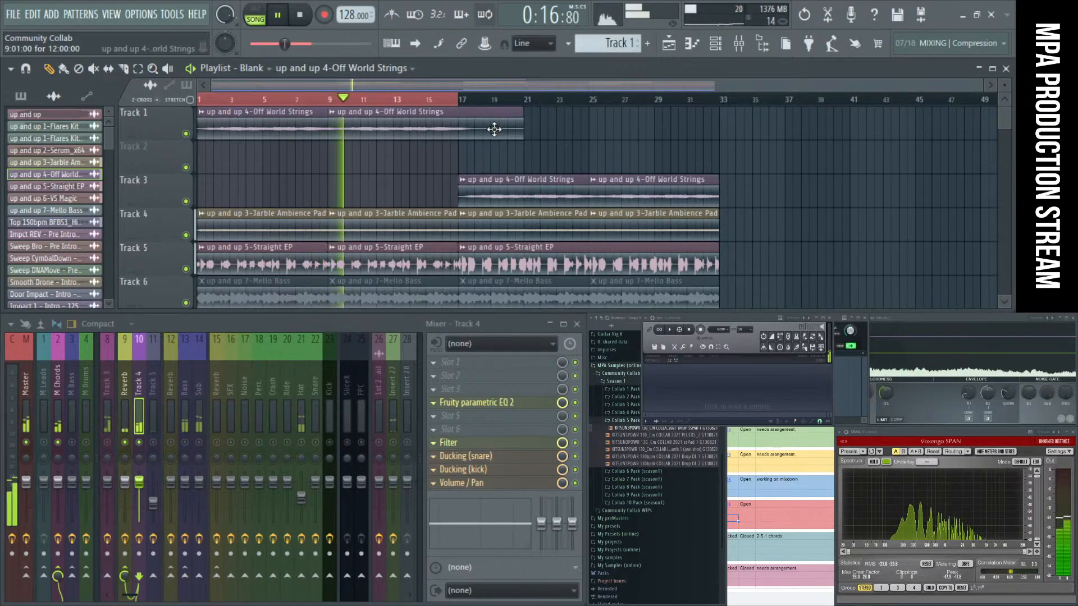
mouse_move(494, 130)
mouse_down()
mouse_move(497, 163)
mouse_move(494, 132)
mouse_up()
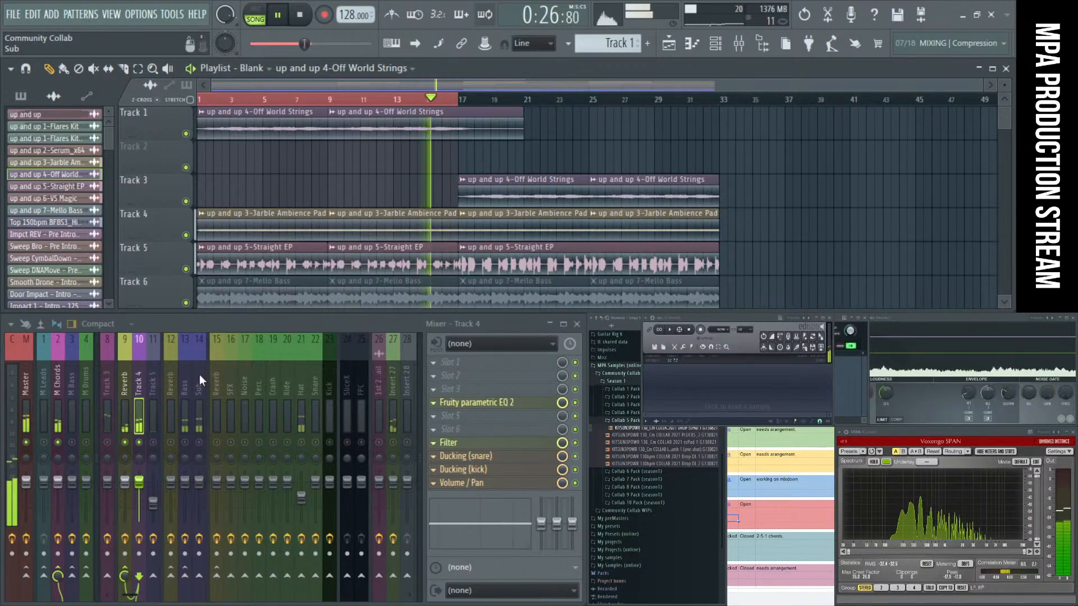
Step: Add Fruity Balance to the Master track's third effect slot and create an automation clip for its volume over the 16-bar loop
key(space)
click(29, 375)
click(449, 389)
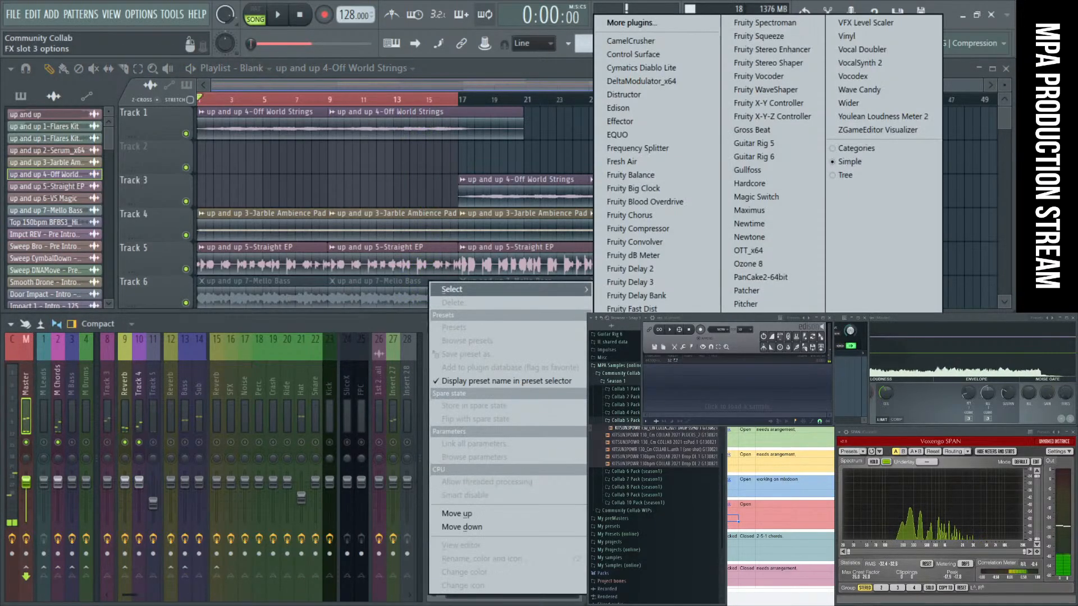
click(683, 172)
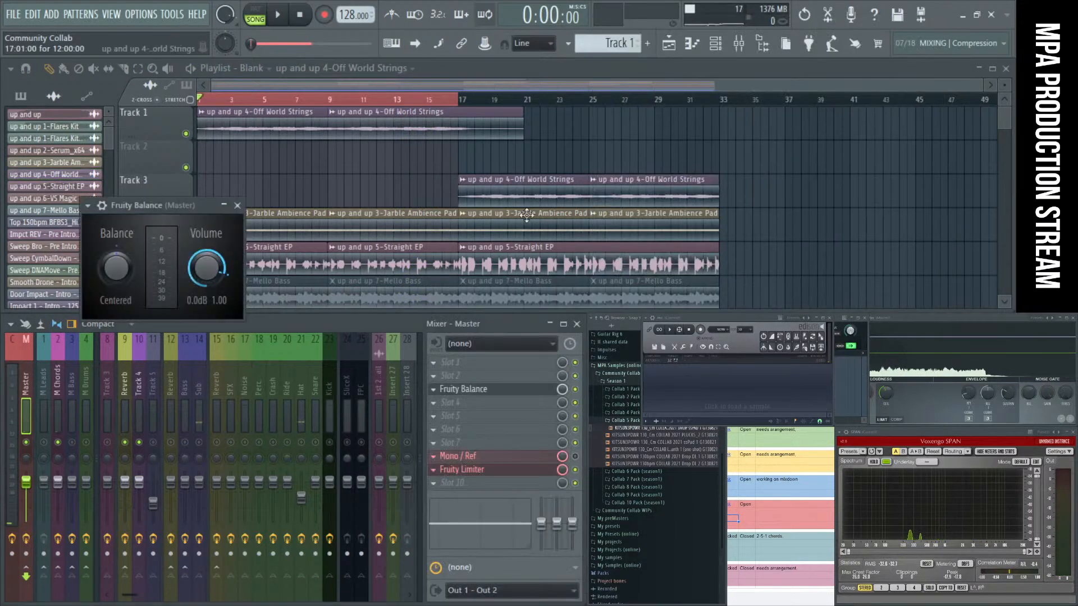
right_click(206, 265)
click(266, 374)
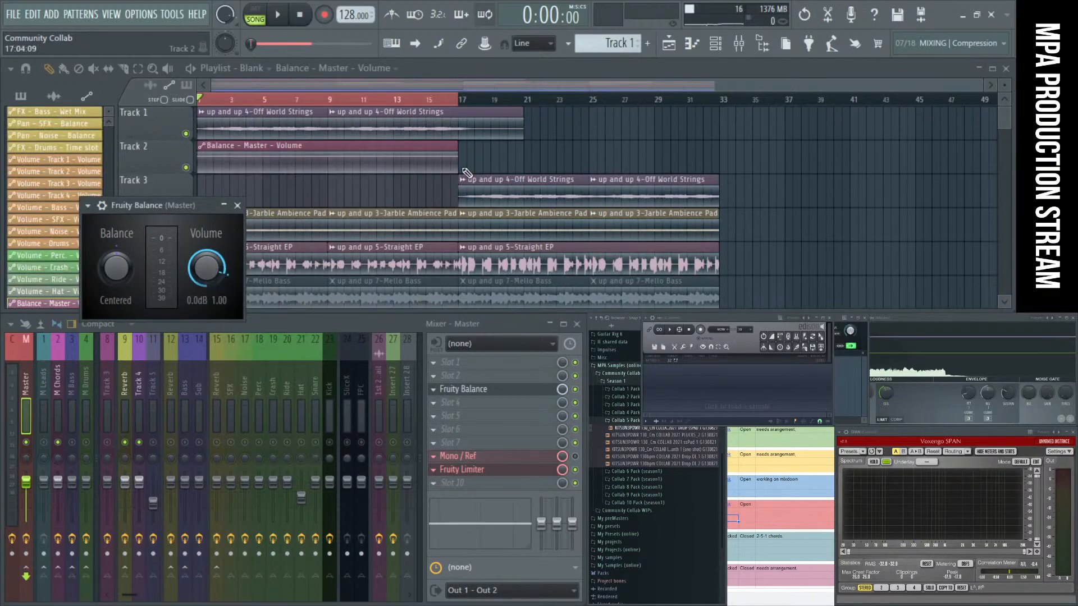
Step: Drop the end point of the Master volume automation to the clip's bottom and add a point at bar 15 with value 0.8
scroll(453, 168, up, 5)
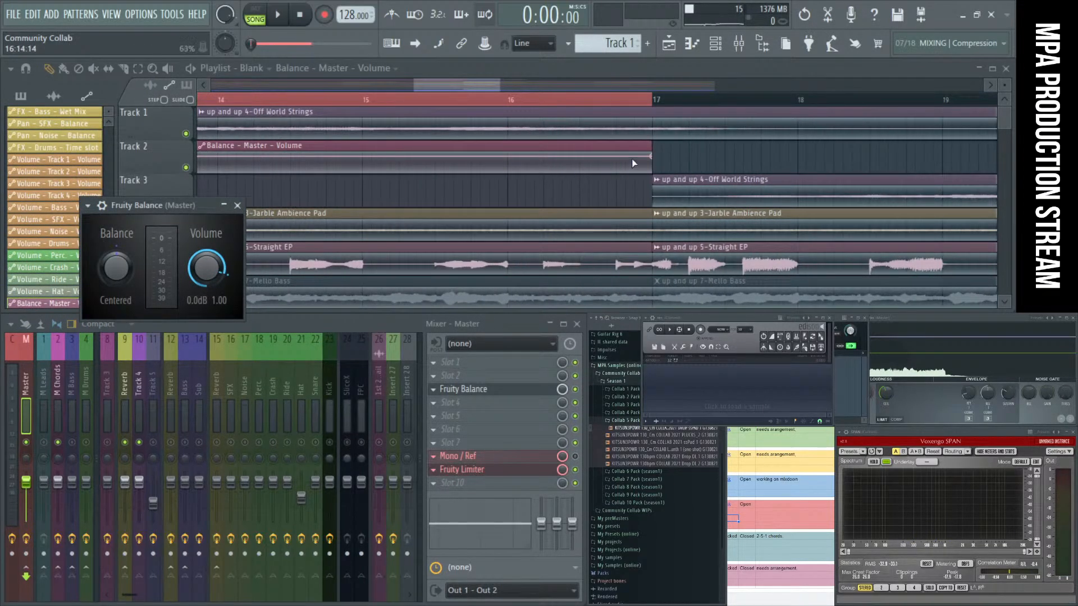
click(653, 159)
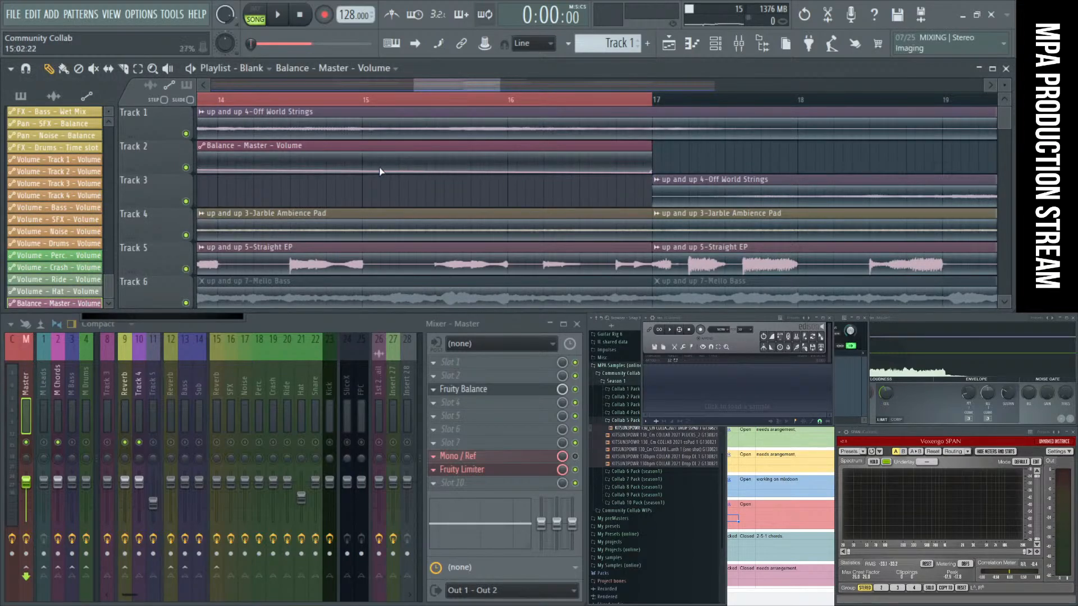
right_click(359, 161)
right_click(361, 160)
click(387, 413)
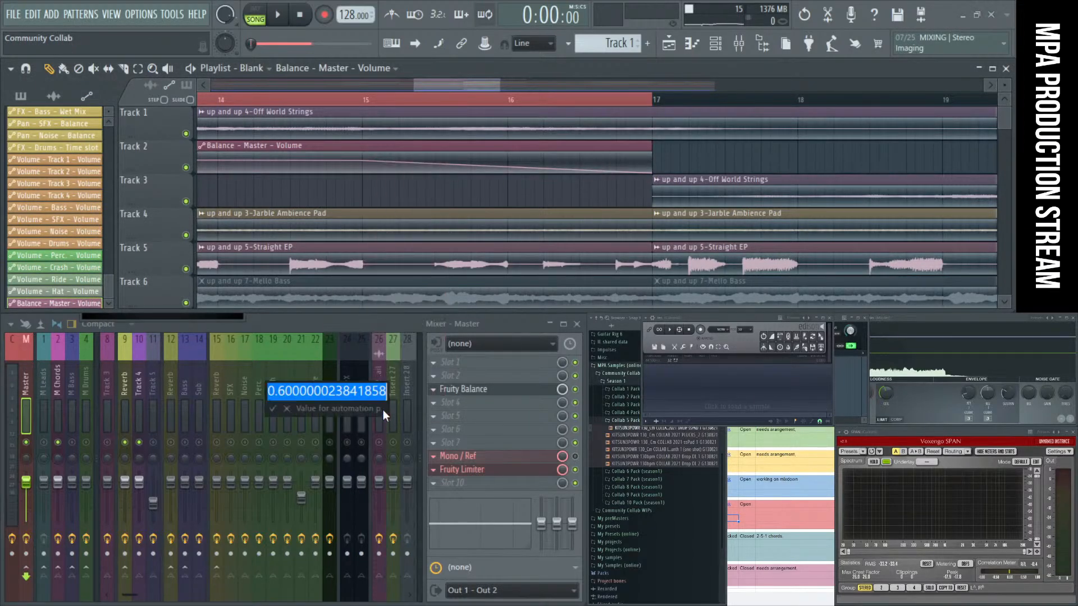
text(.8)
key(Return)
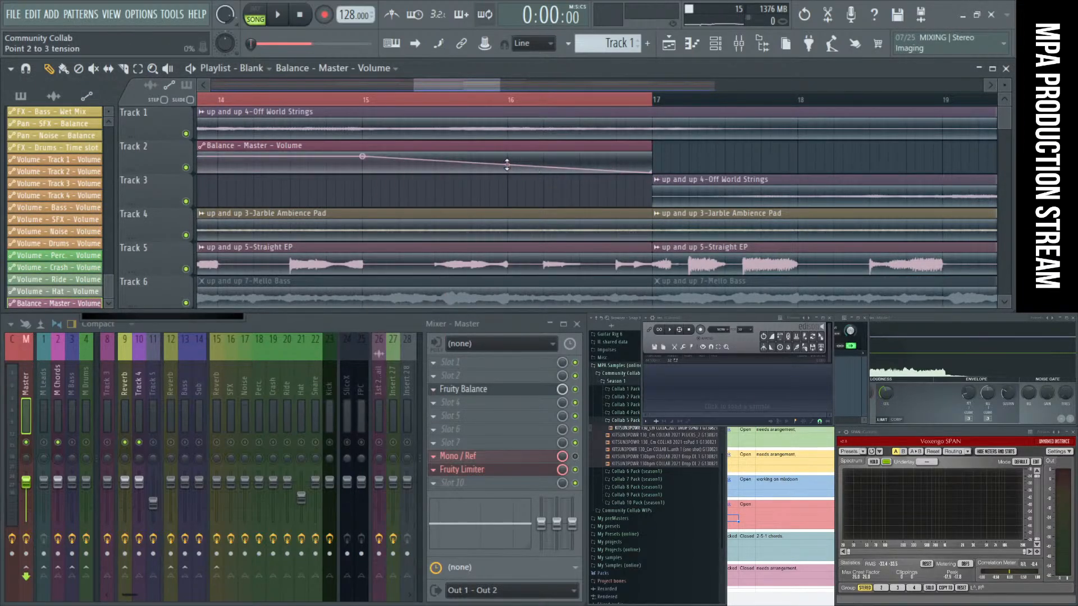
Step: Bend the automation segment after bar 15 into a smooth fade-out curve and play the looped section to check it
drag(507, 164, 507, 153)
scroll(507, 171, down, 6)
key(space)
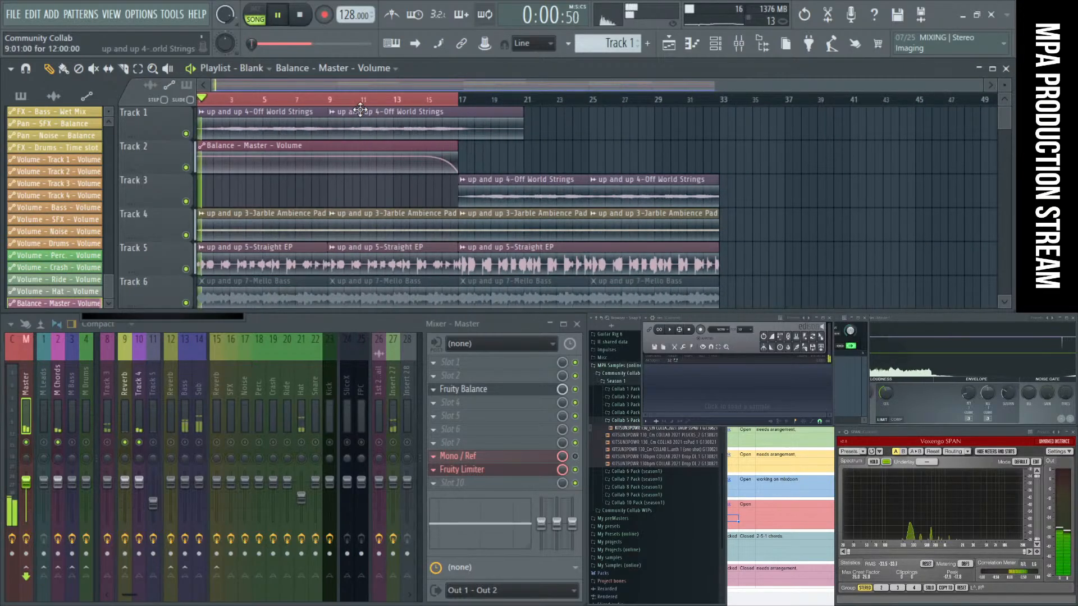
click(340, 105)
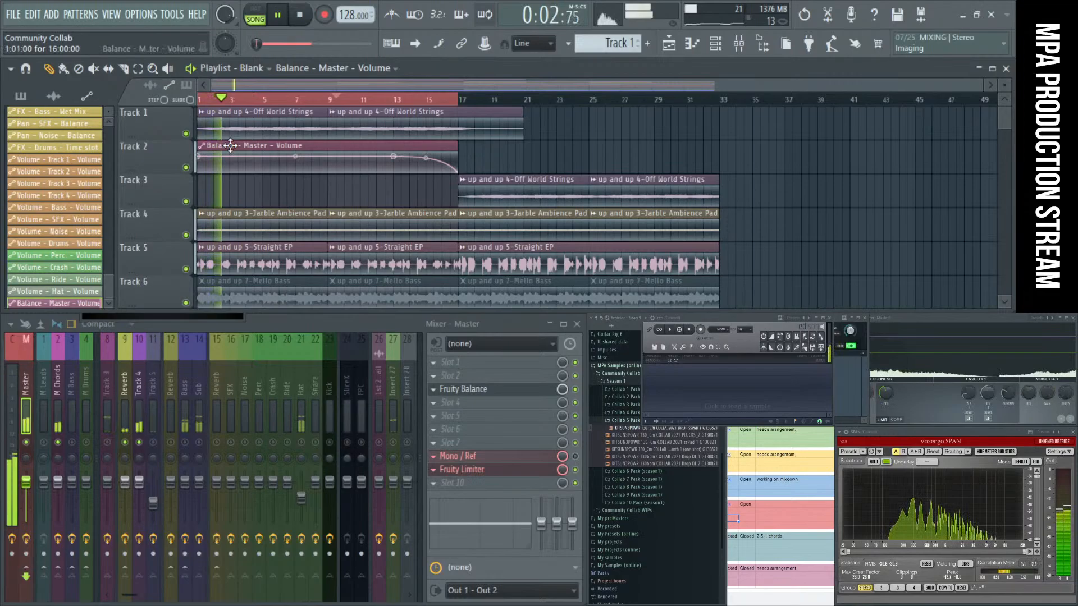
Step: Drop the start point of the Master volume automation to zero and add a point at 1:02:01 with value 0.85
key(space)
drag(211, 160, 128, 120)
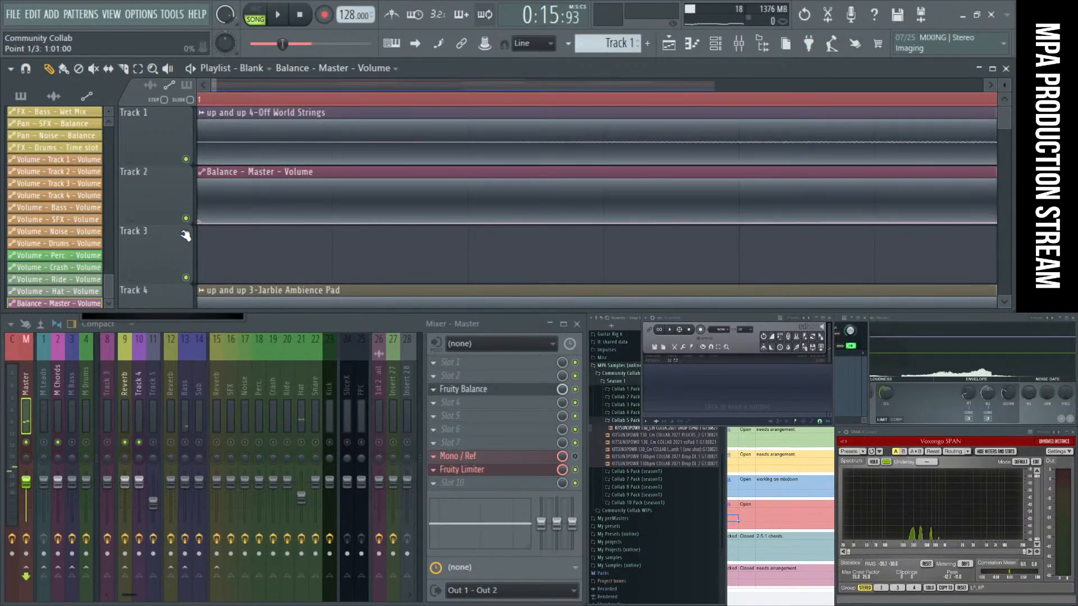
click(340, 193)
right_click(340, 193)
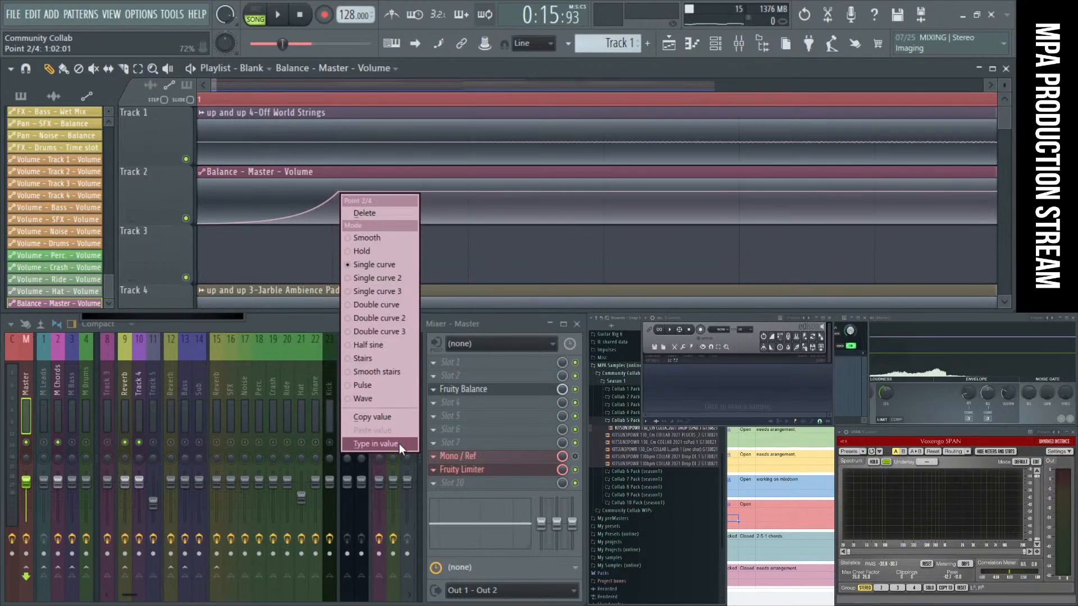
click(376, 444)
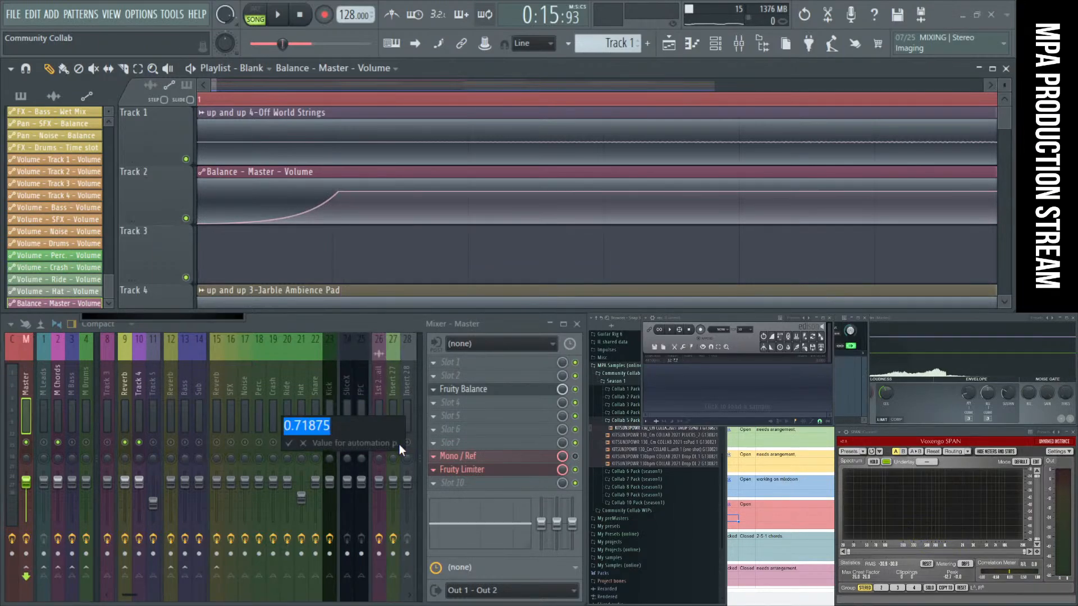
text(85)
key(Return)
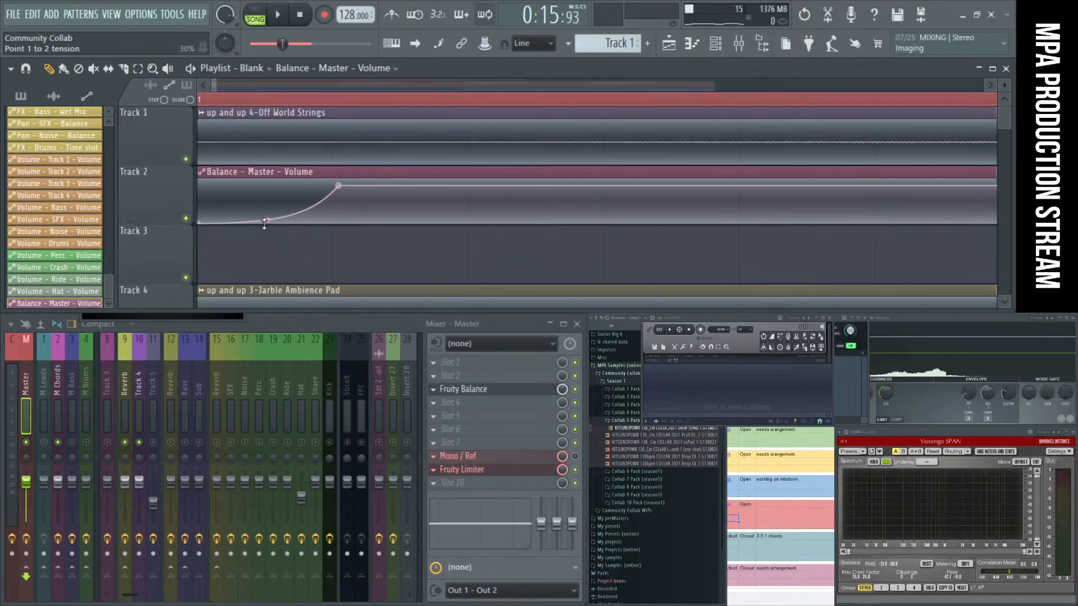
Step: Bend the automation segment at the clip's start into a quick upward fade-in curve and play the loop to check it
drag(264, 223, 264, 205)
key(space)
scroll(475, 198, down, 3)
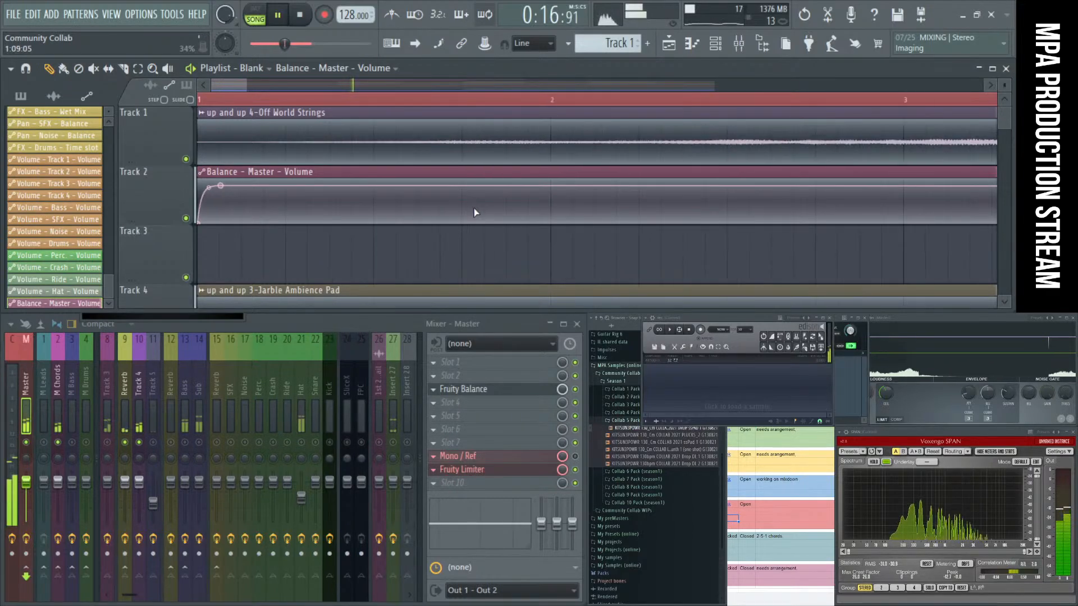
key(space)
scroll(460, 201, down, 4)
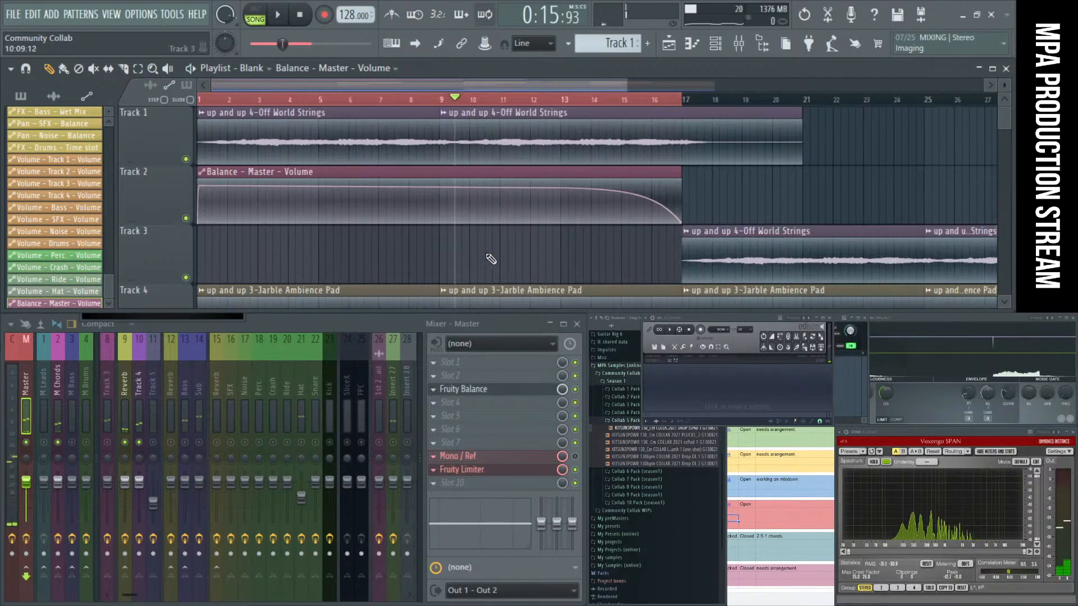
Step: Copy the name of the Off World Strings clip on Track 1 from its rename field without changing it
click(508, 142)
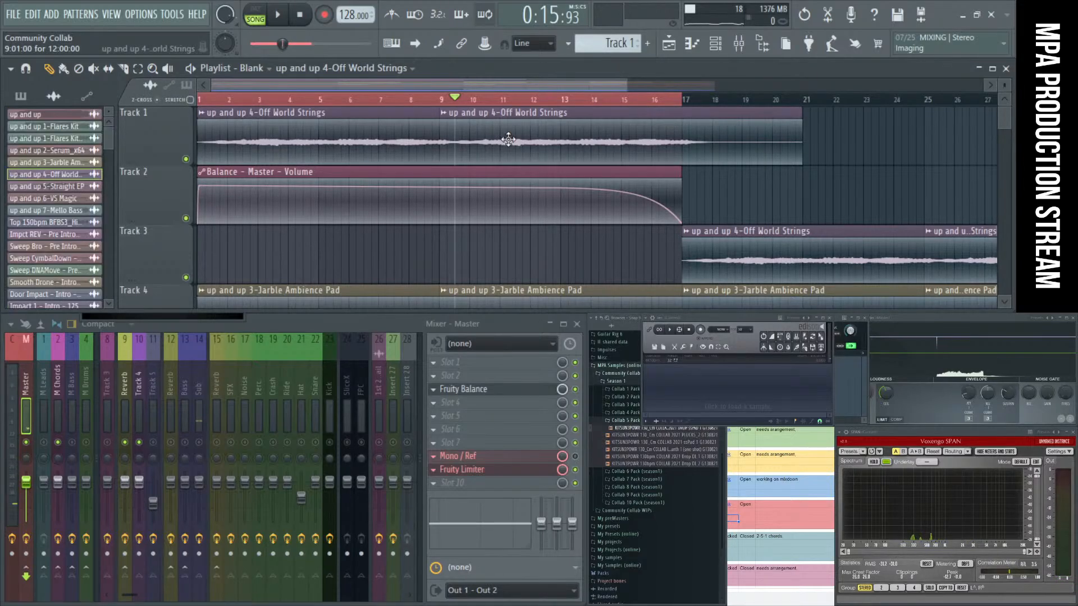
key(F2)
key(Escape)
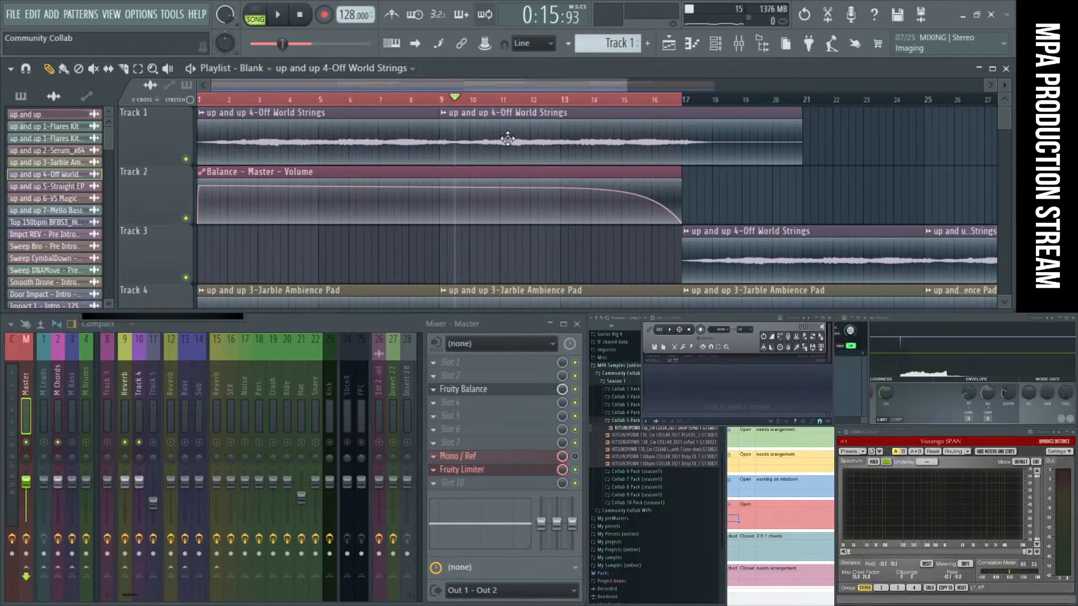
click(302, 22)
Step: Start a WAV export and browse through MPA Samples (online), Community Collab Packs and Season 1 to the Collab 6 Pack (season1) folder
key(ctrl+r)
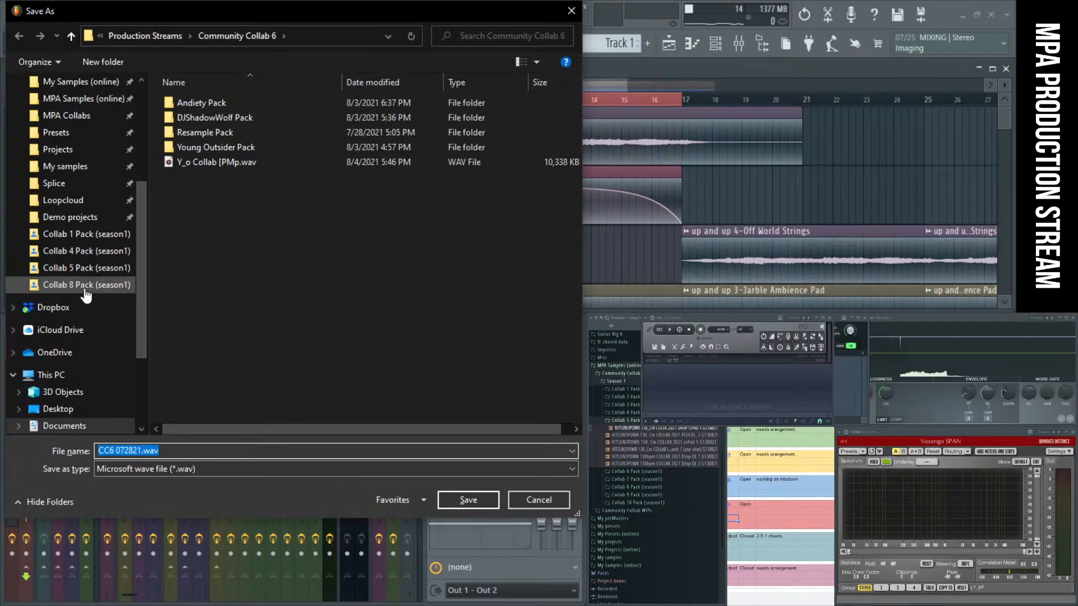
scroll(84, 162, up, 1)
click(84, 149)
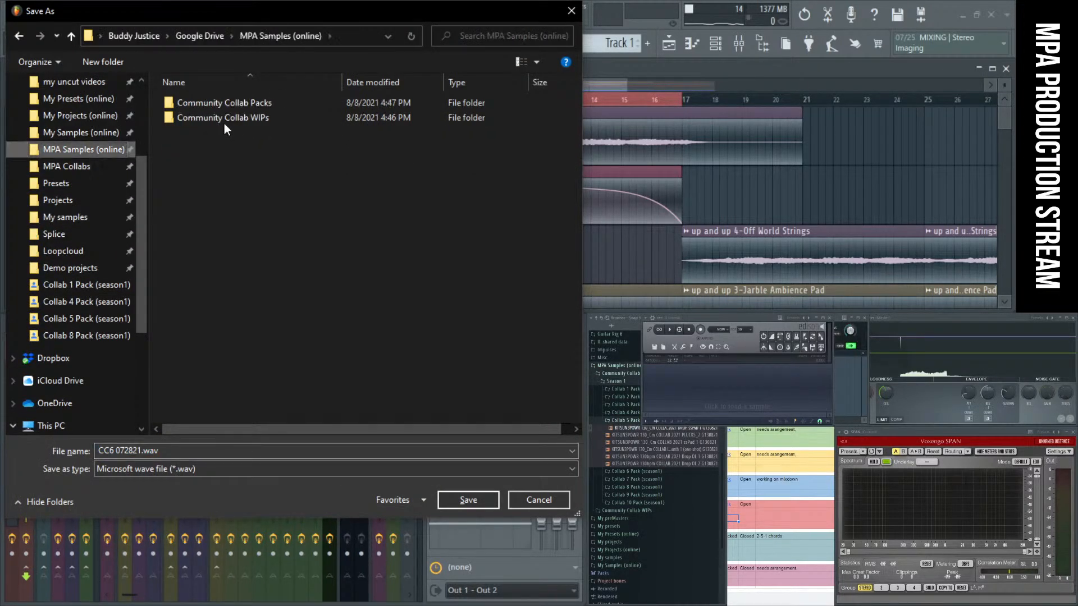
double_click(228, 103)
double_click(228, 103)
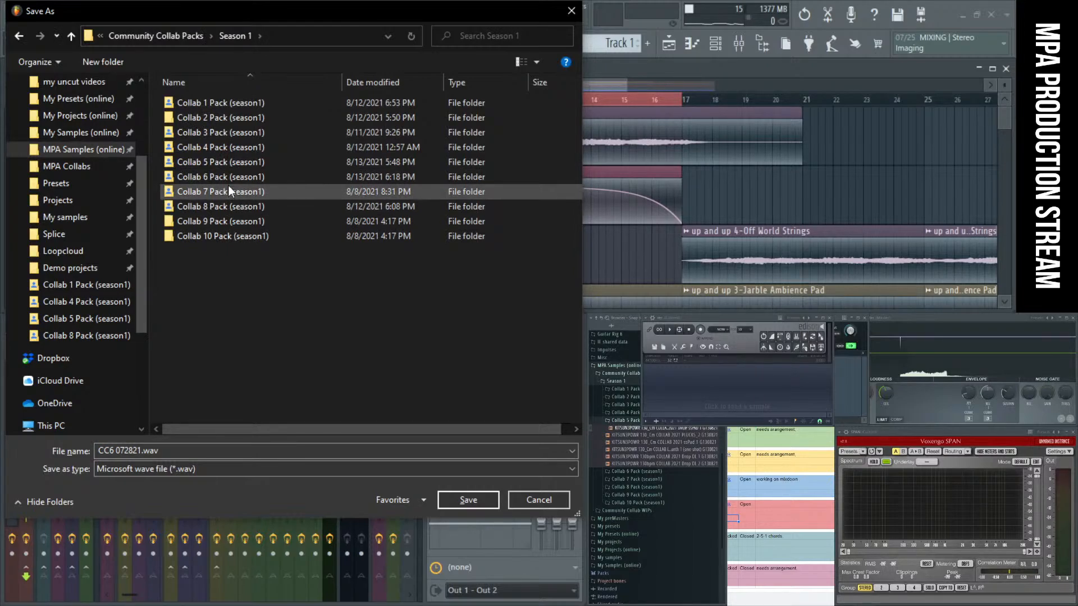
double_click(230, 178)
Step: Name the export "Young_Outsider 130_C up and up 4-Off World Strings 1 G130821.wav", based on the existing file's name, and render it
click(224, 105)
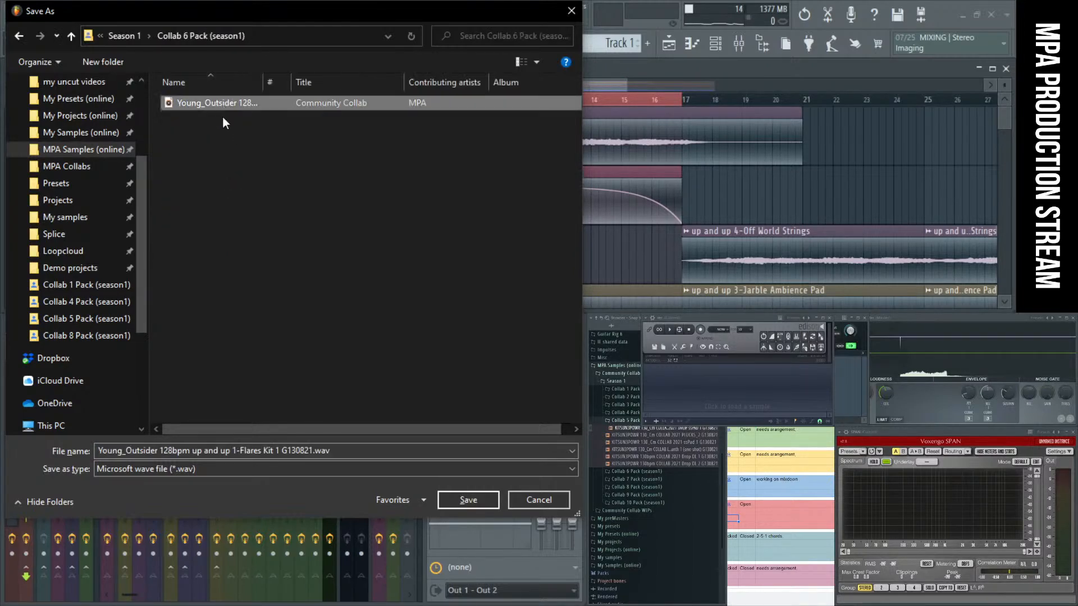
click(161, 450)
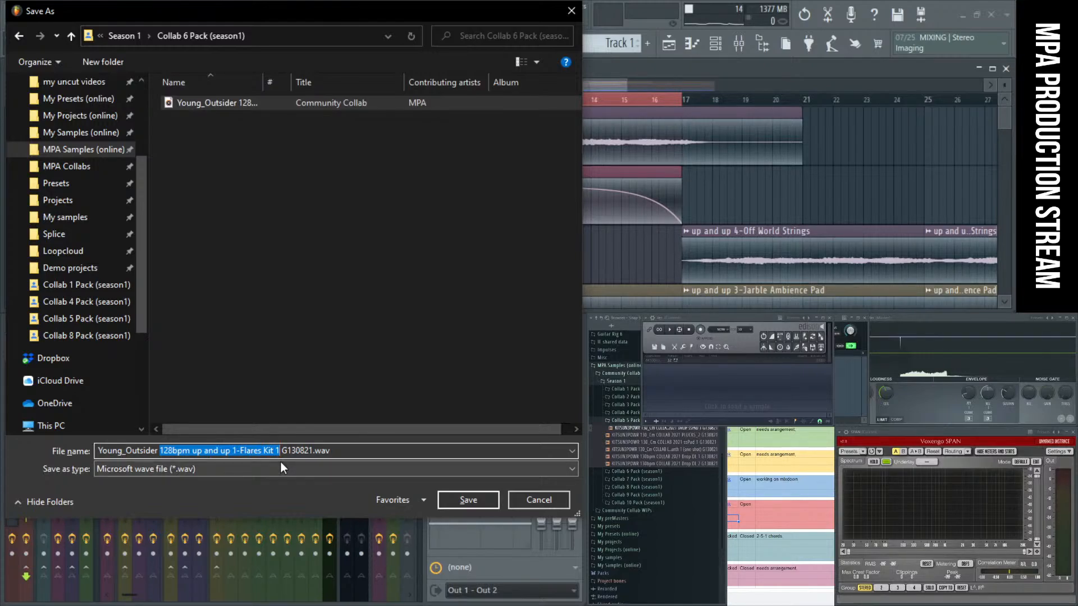
text(up and up 4-Off World Strings)
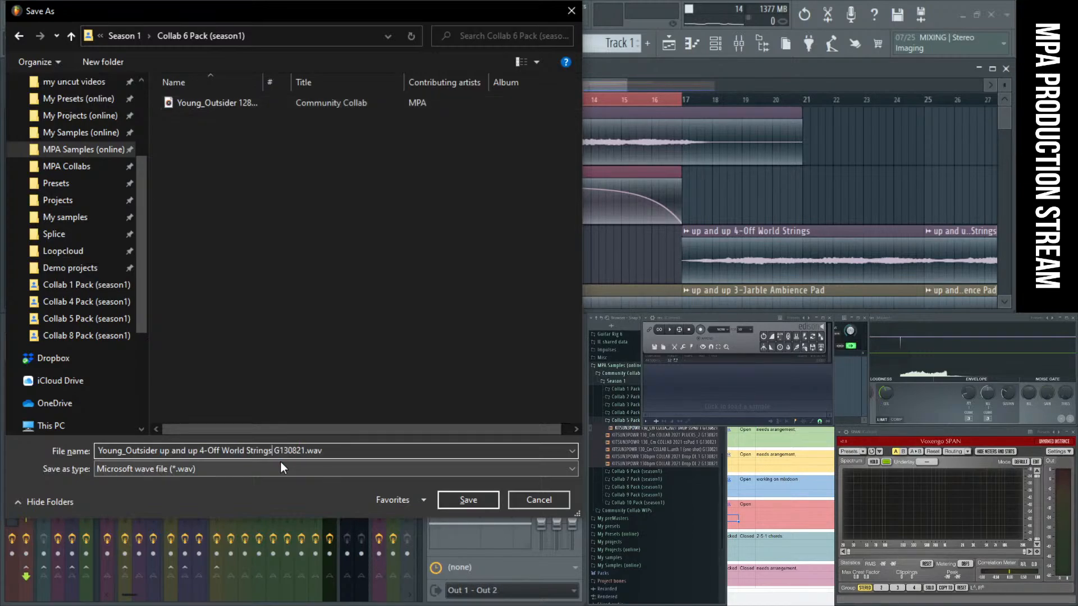
text(1)
text(130)
key(BackSpace)
text(_C)
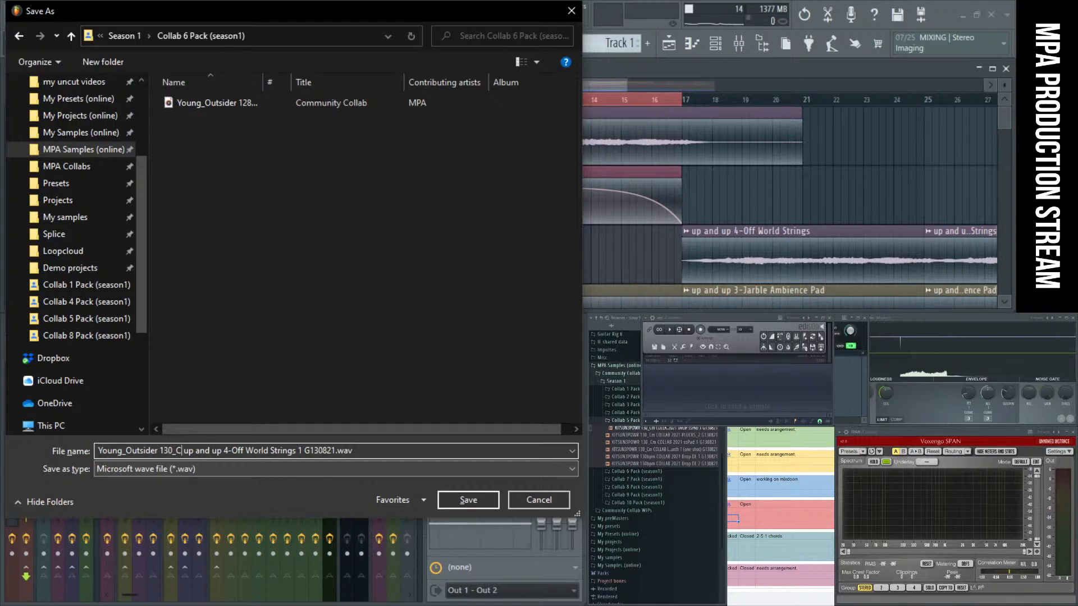
key(Return)
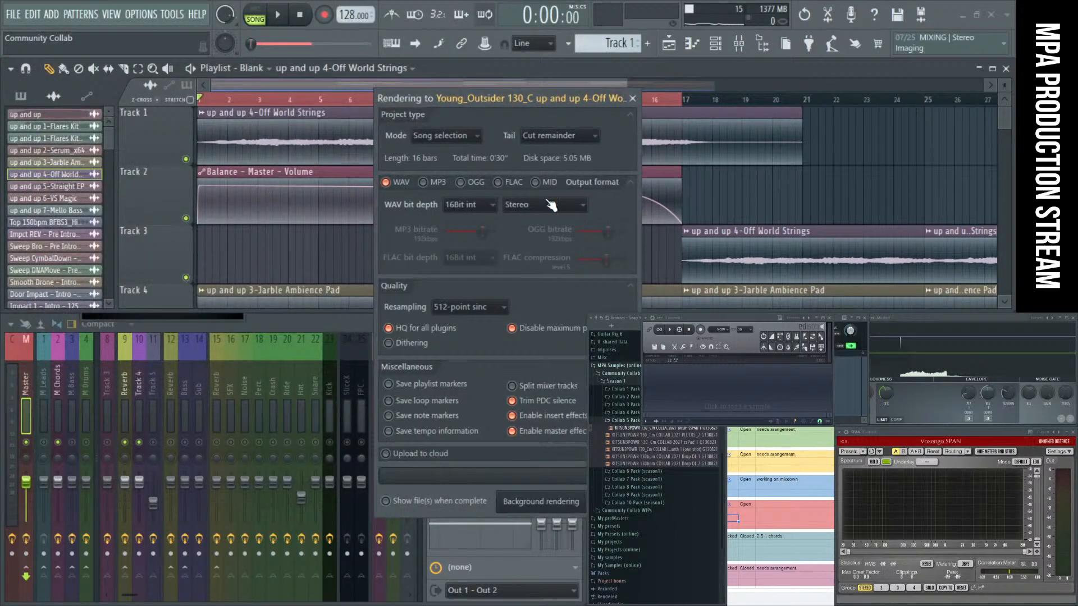
drag(503, 102, 421, 90)
click(539, 497)
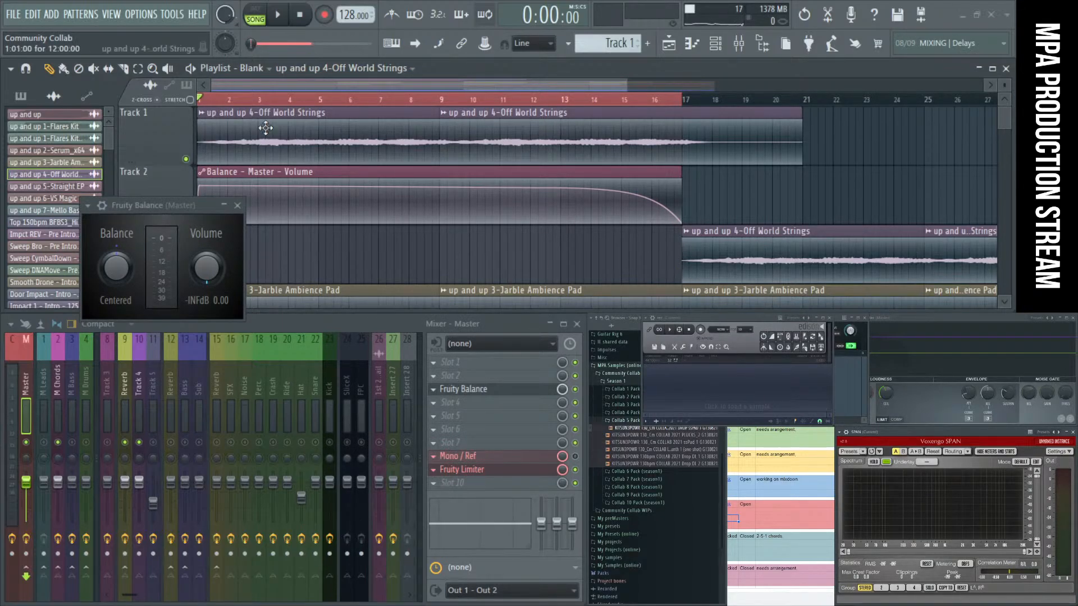
drag(152, 206, 375, 220)
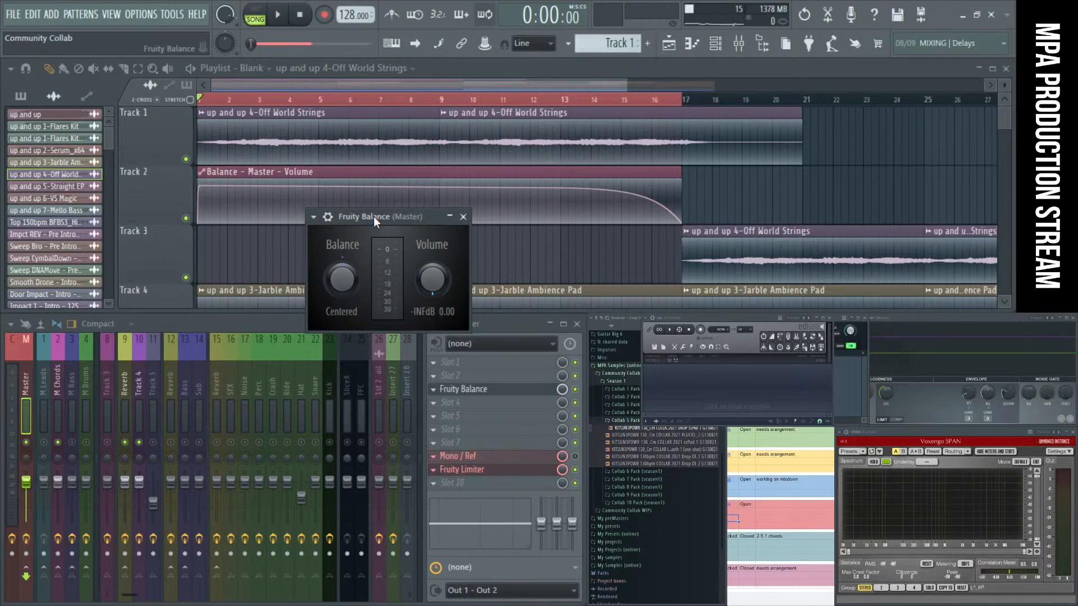
drag(394, 215, 385, 201)
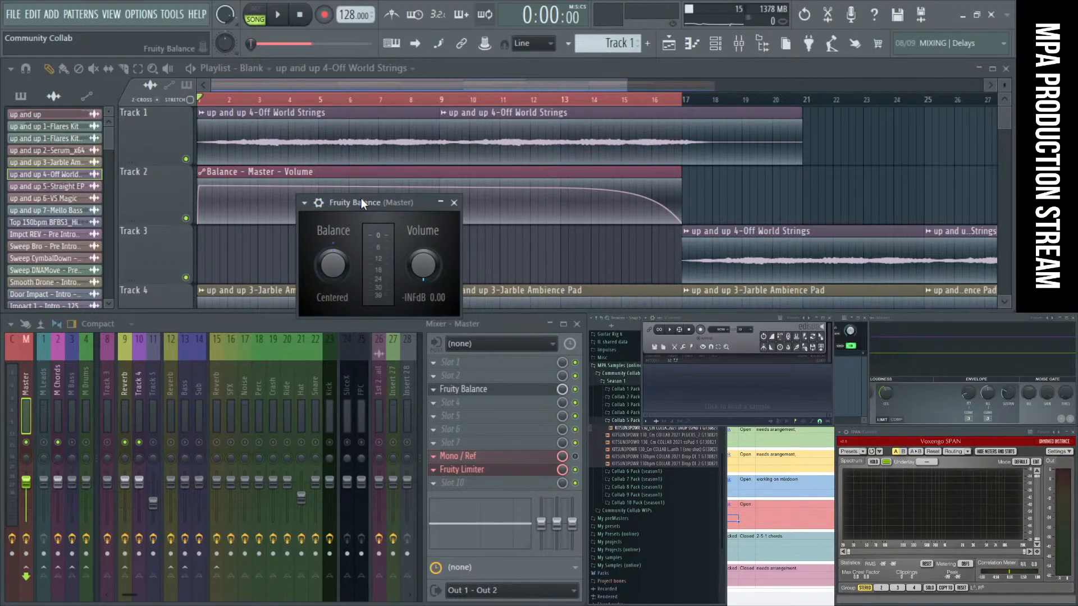
drag(359, 199, 425, 147)
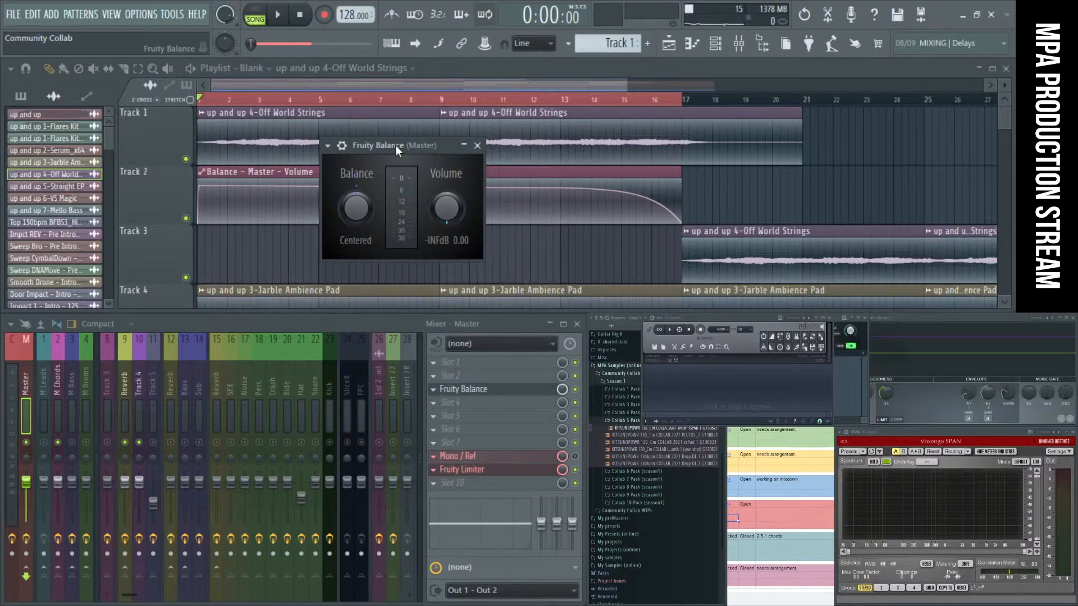
mouse_move(395, 145)
mouse_down()
mouse_move(382, 145)
mouse_move(396, 140)
mouse_move(396, 149)
mouse_up()
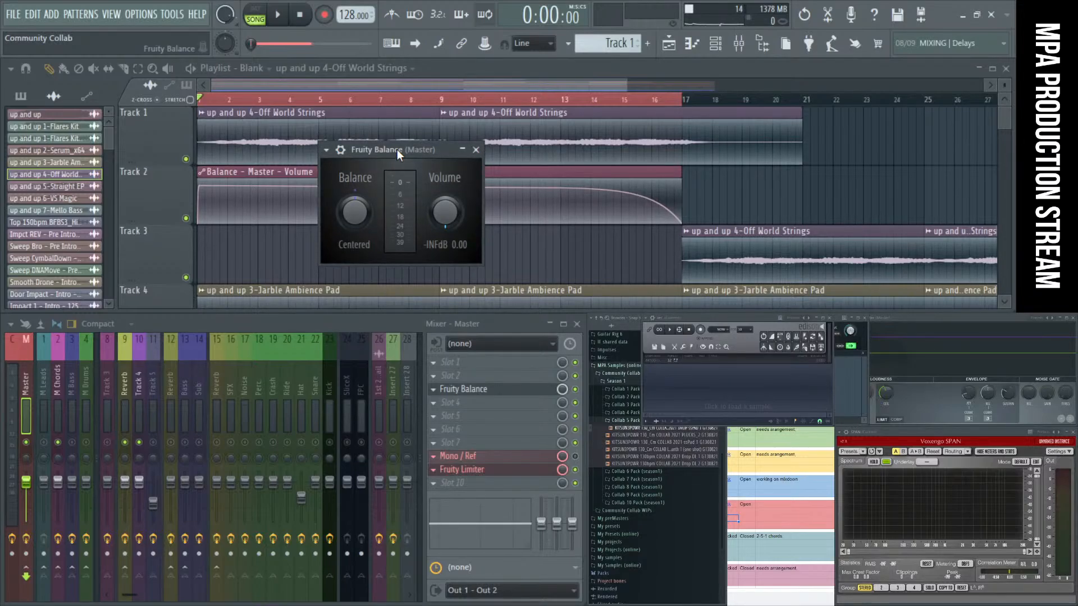
drag(395, 150, 536, 142)
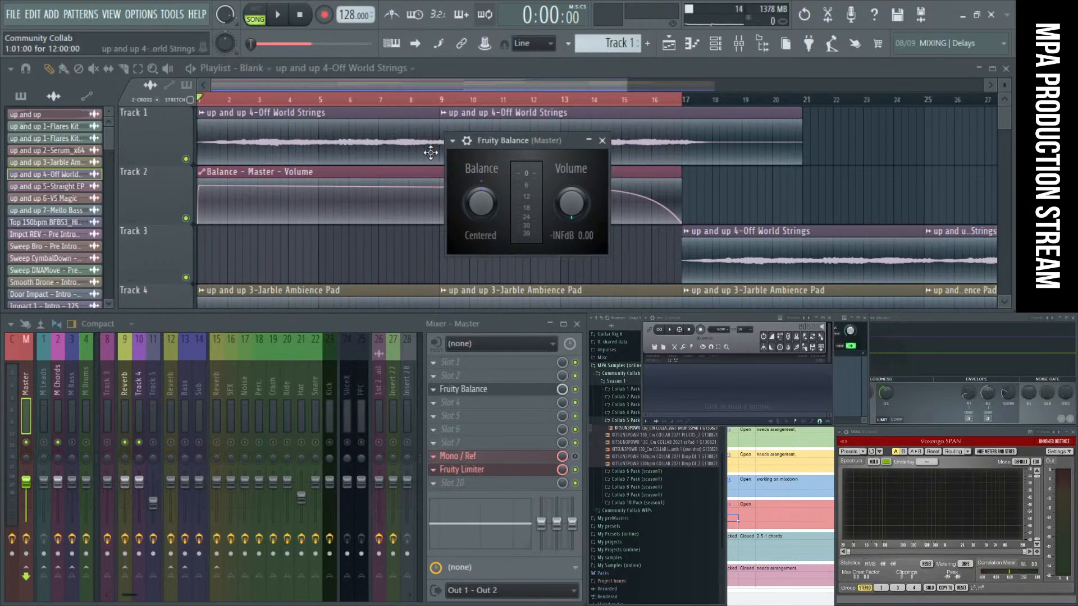
drag(484, 143, 540, 169)
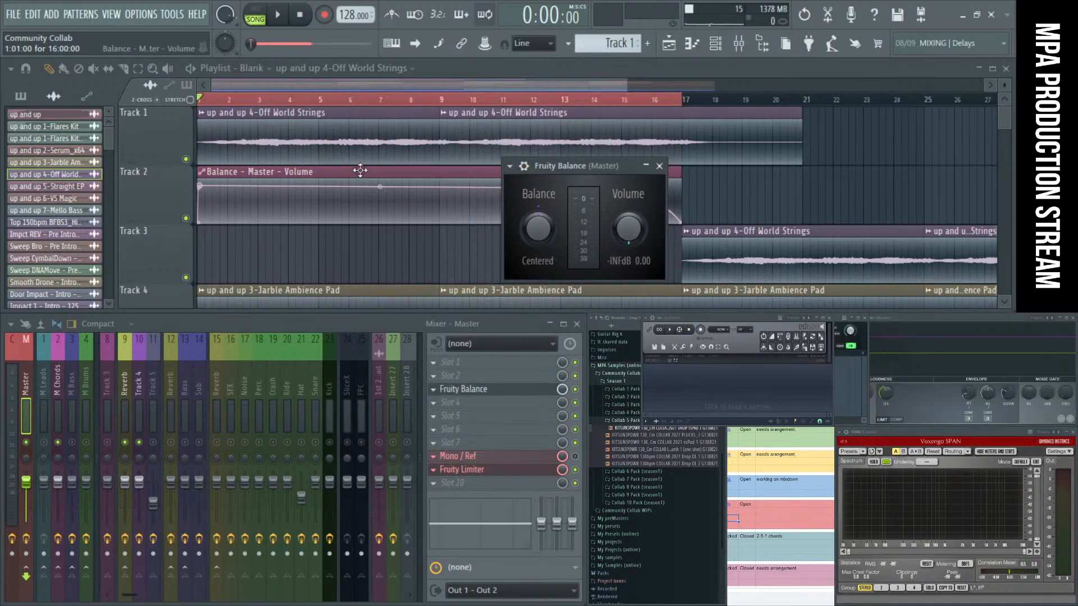
scroll(360, 170, down, 3)
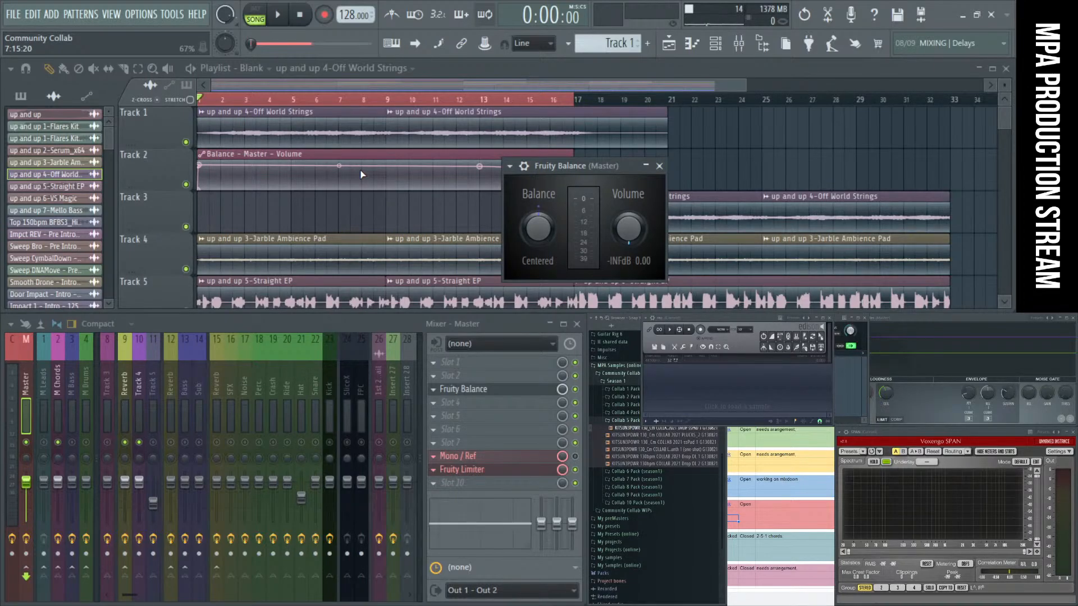
drag(564, 165, 522, 227)
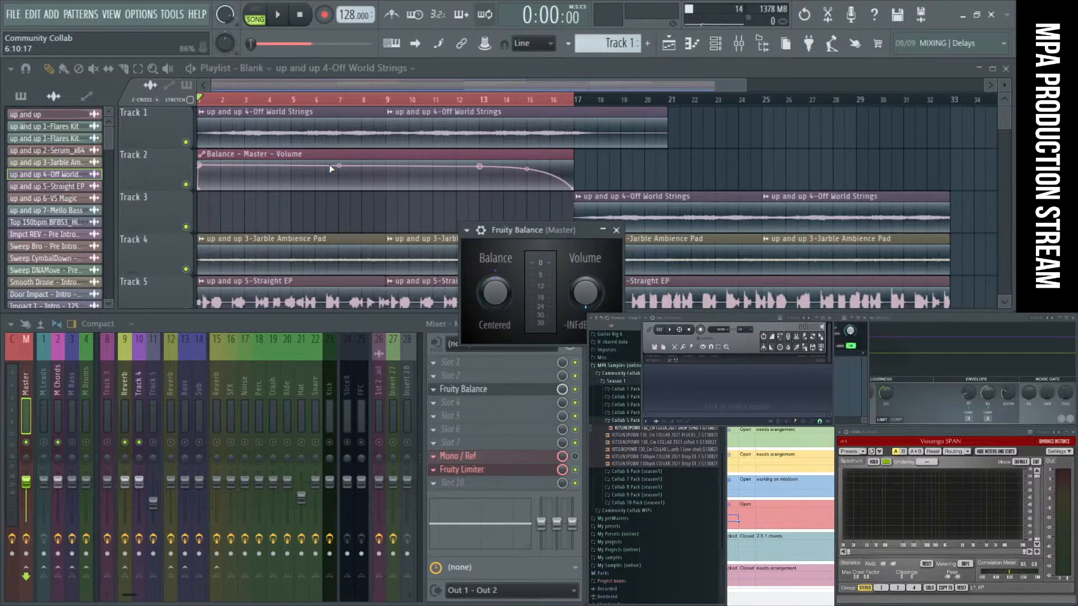
alt+scroll(417, 154, down, 2)
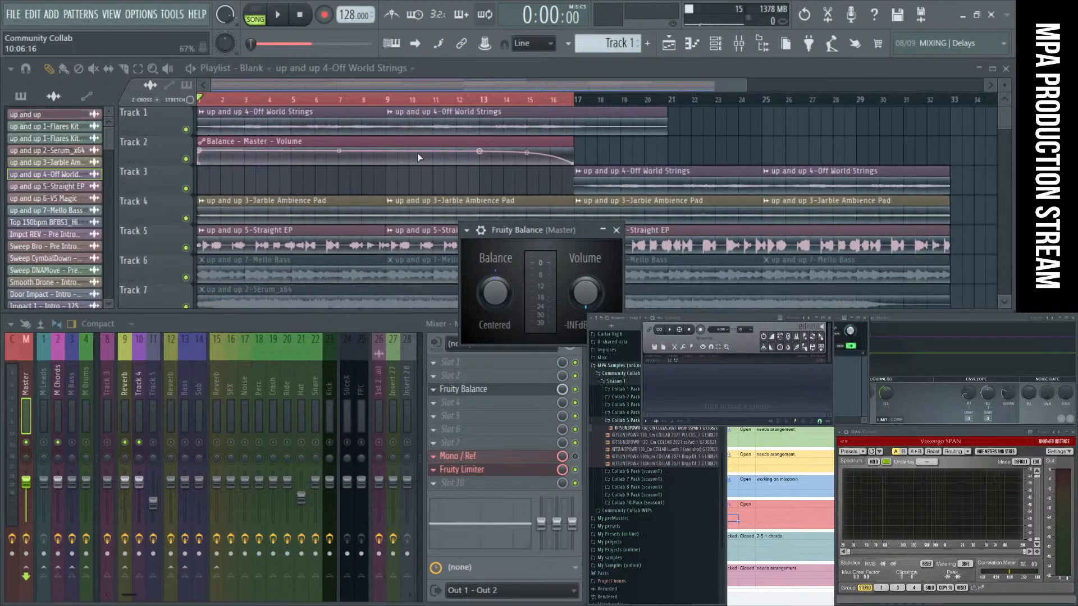
alt+scroll(417, 153, up, 3)
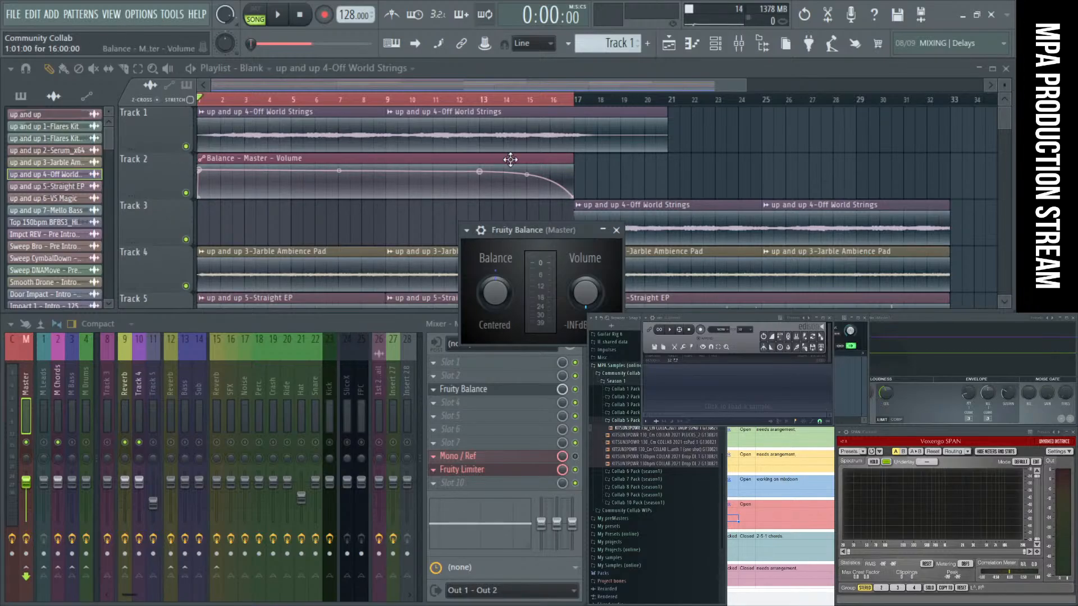
right_click(600, 178)
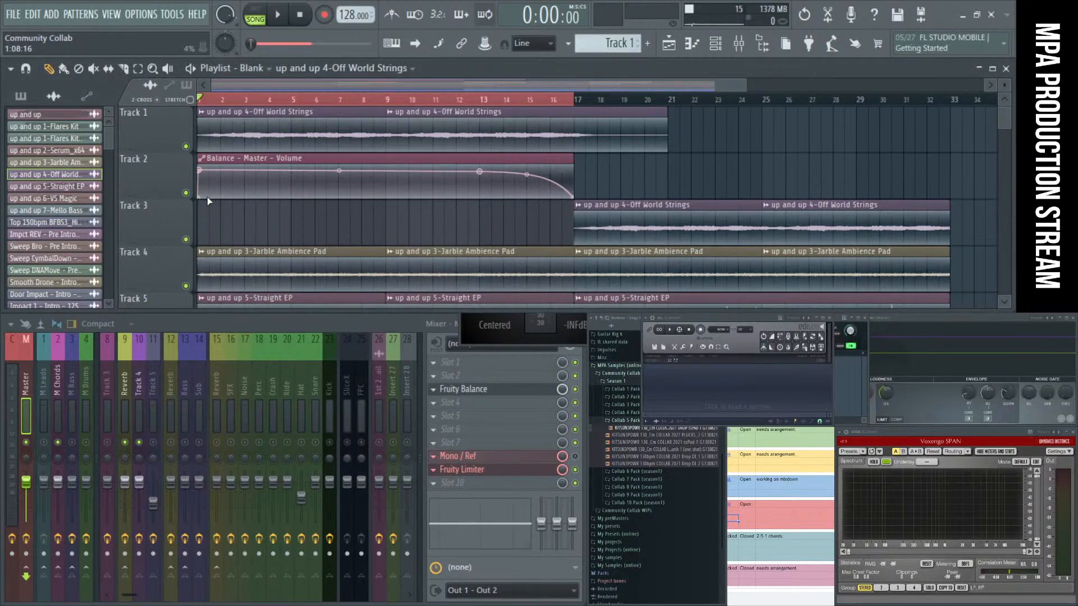
Step: Delete all four Off World Strings clips from Track 1 and Track 3 in the playlist
scroll(616, 206, down, 2)
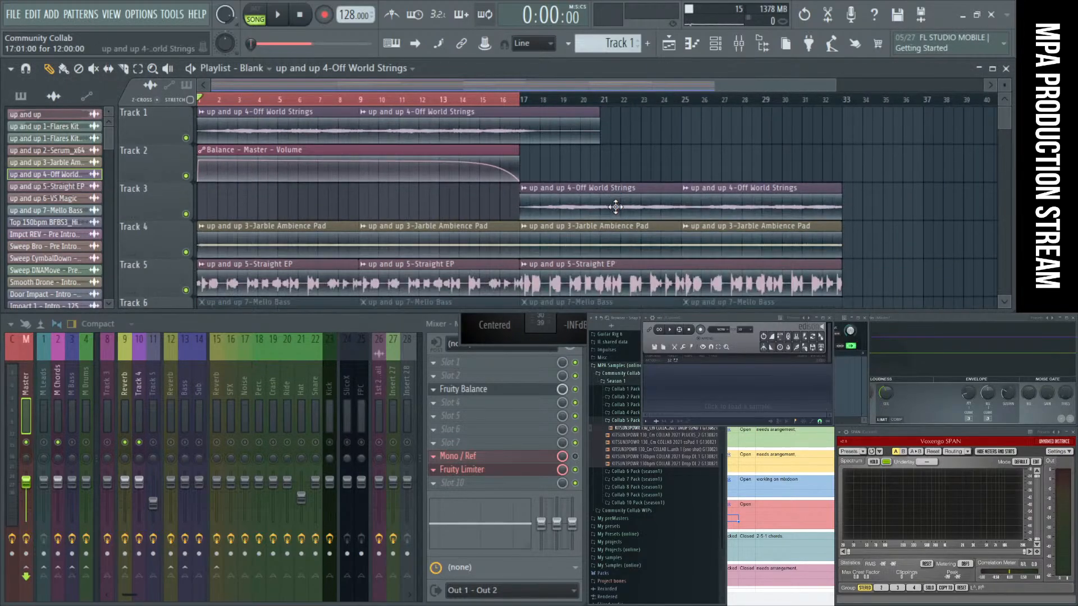
right_click(597, 197)
right_click(777, 192)
right_click(570, 128)
right_click(344, 125)
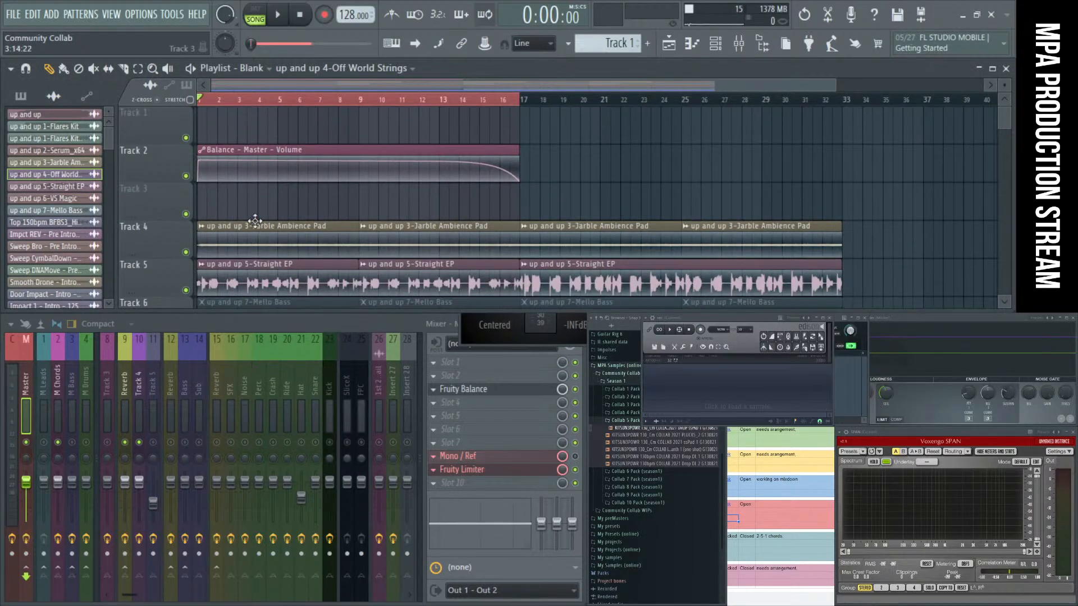
Step: Move the first Jarble Ambience Pad clip from Track 4 to bar 1 of Track 1 and play it briefly
drag(254, 223, 248, 116)
key(space)
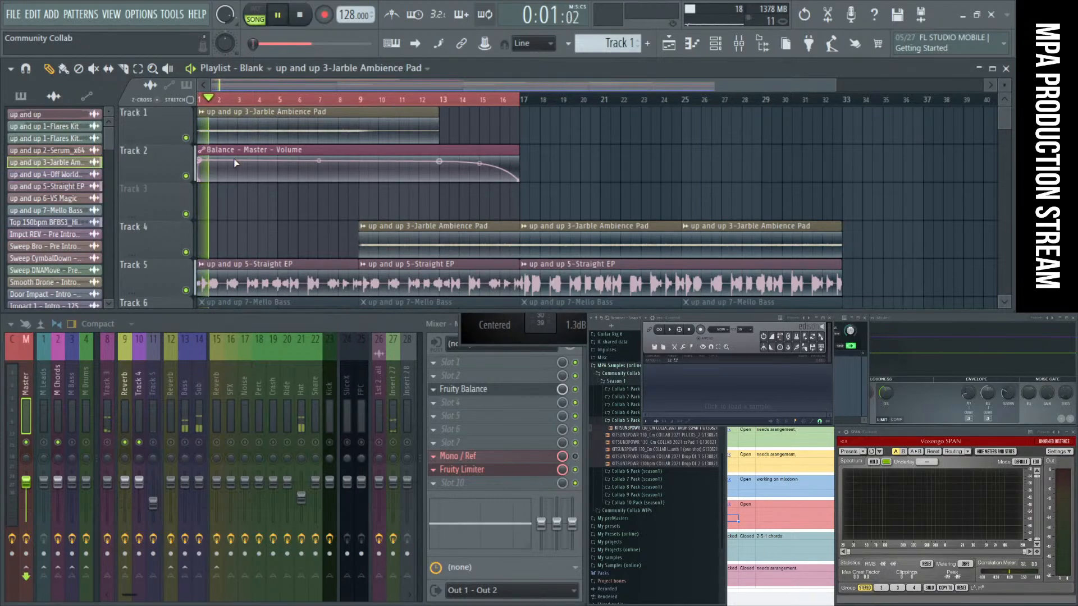
key(space)
drag(516, 307, 247, 306)
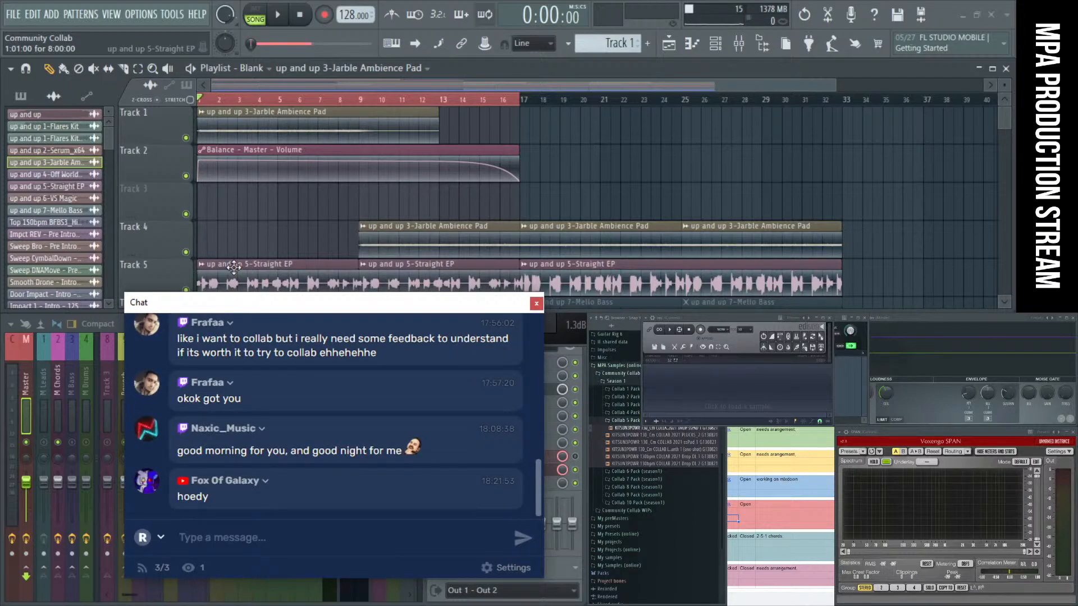
right_click(609, 169)
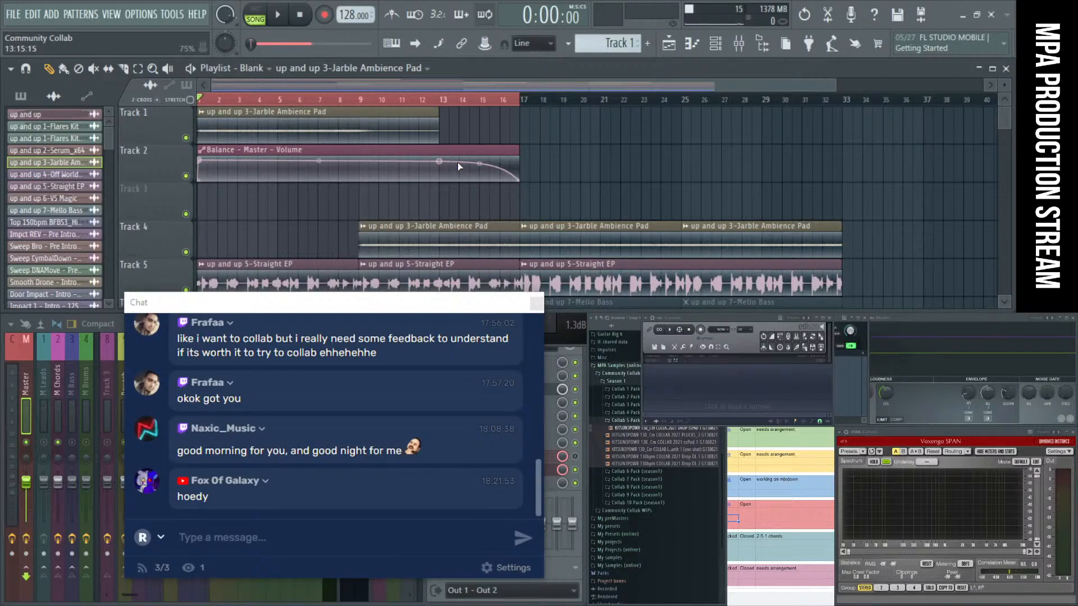
drag(458, 166, 149, 91)
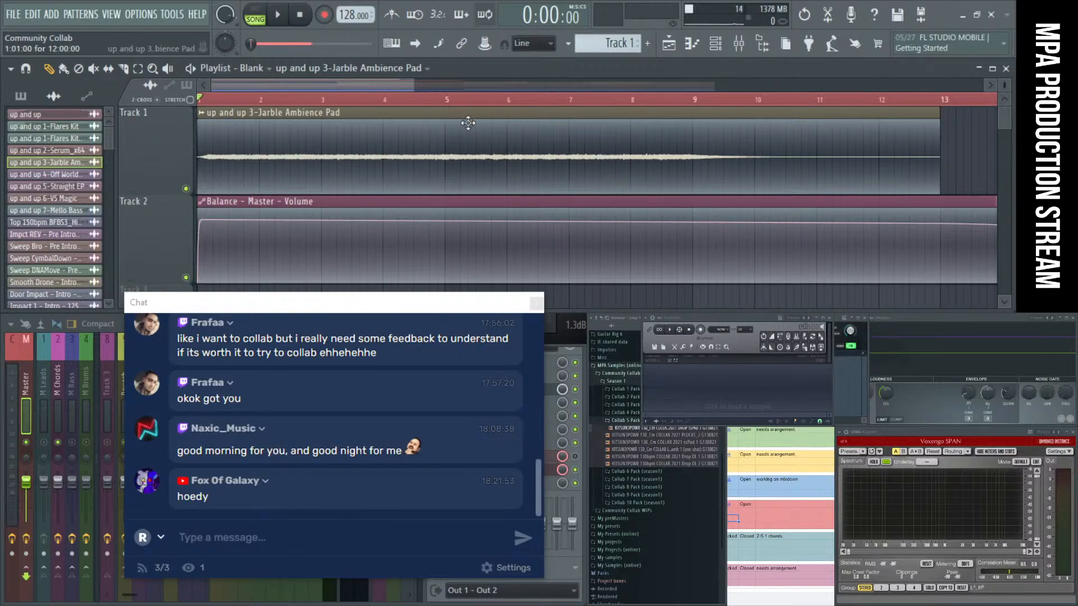
scroll(469, 123, down, 2)
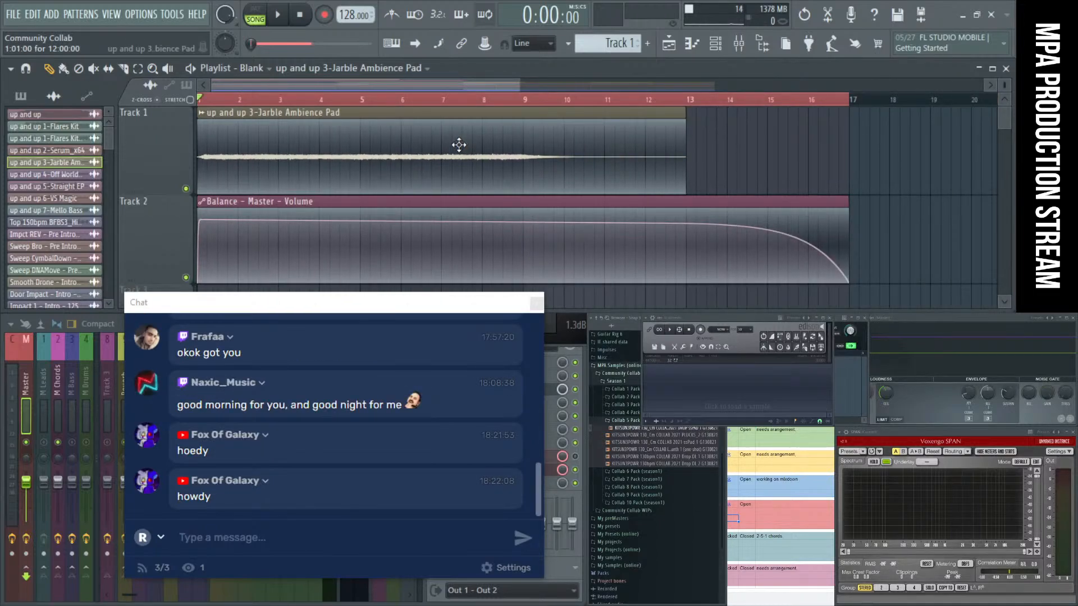
Step: Open the channel settings of the Jarble Ambience Pad clip and move the chat window off the mixer
scroll(459, 145, down, 2)
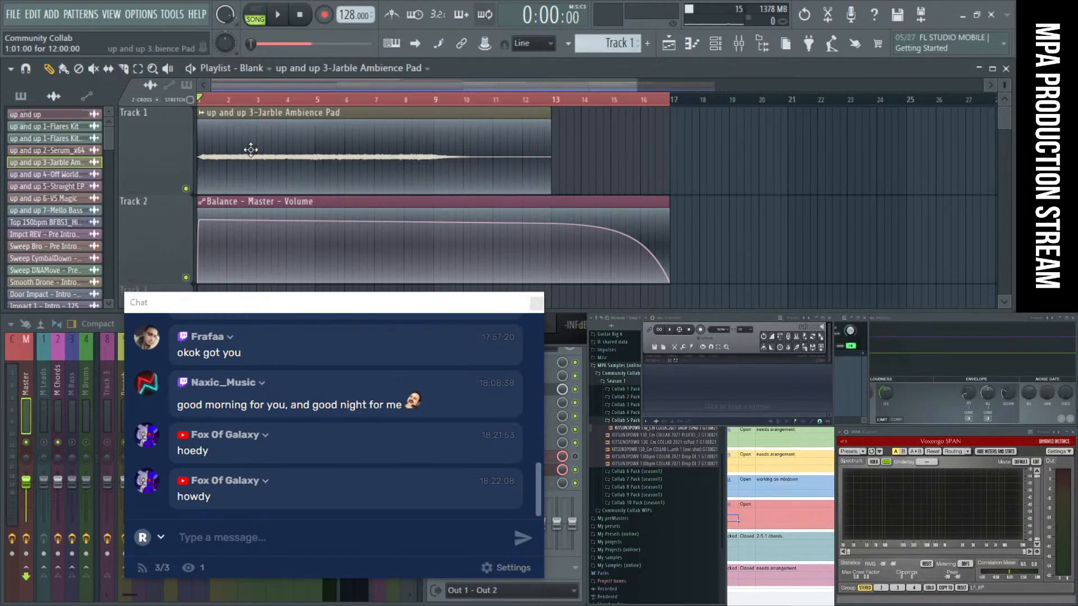
double_click(280, 147)
drag(337, 313, 403, 216)
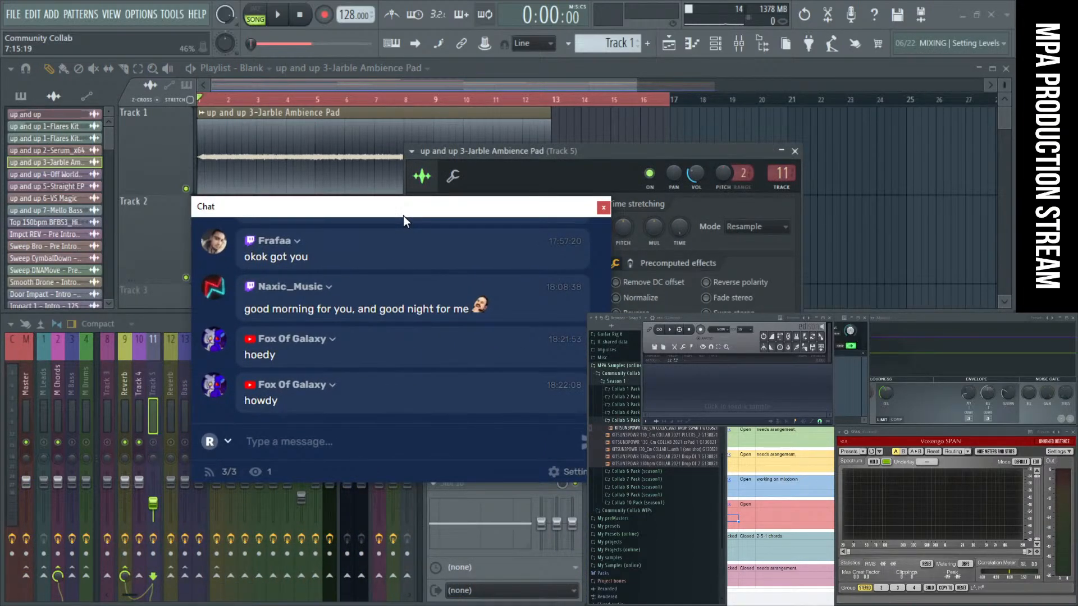
drag(290, 211, 685, 475)
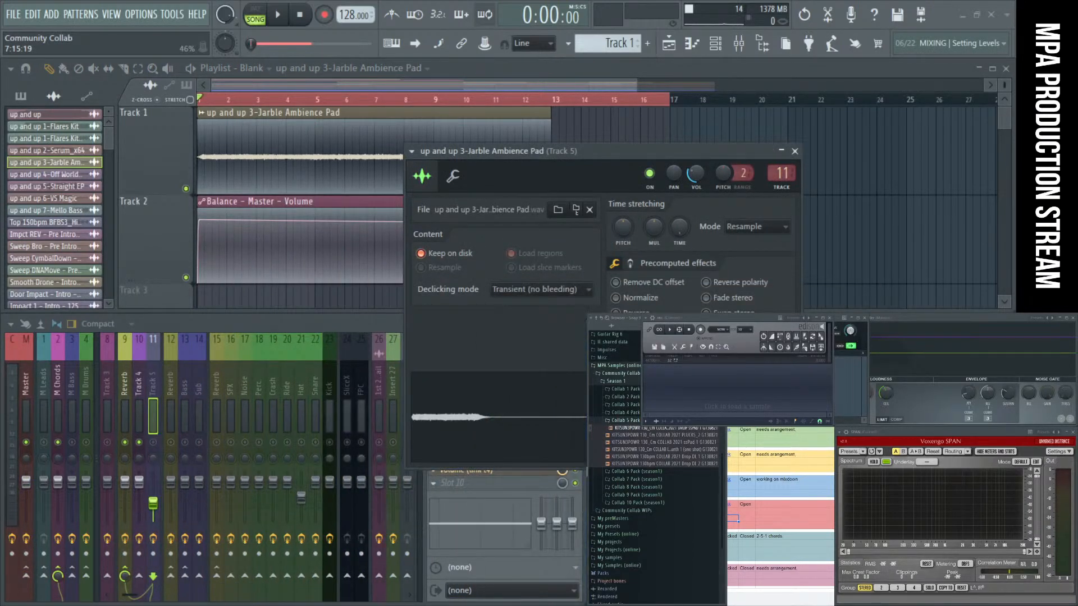
drag(473, 153, 300, 148)
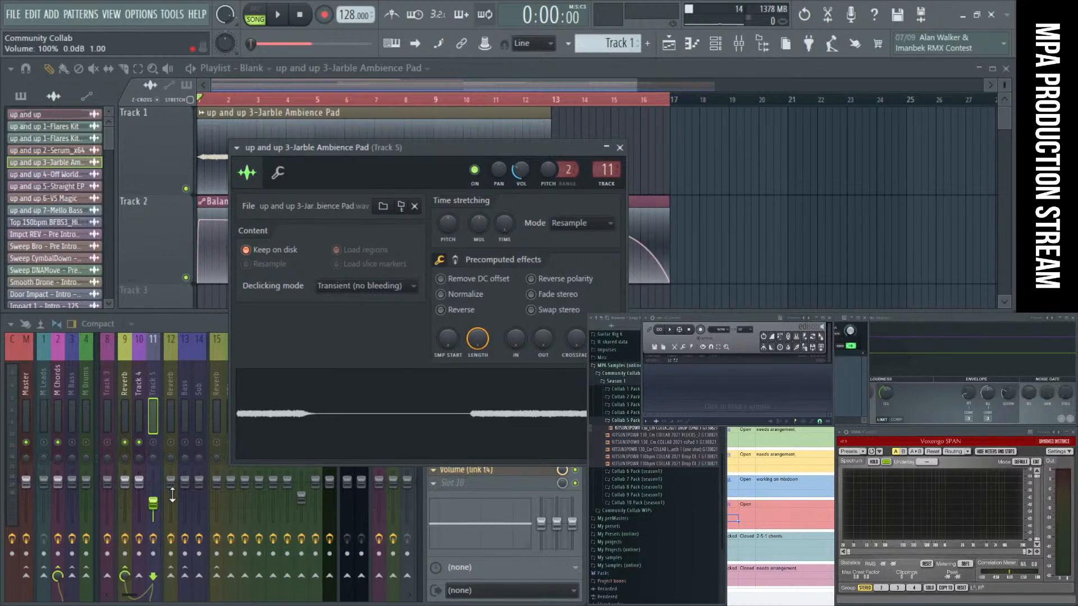
Step: Reset the mixer Track 5 volume fader to its default level during playback and close the pad's channel settings
click(155, 448)
key(space)
drag(156, 502, 156, 487)
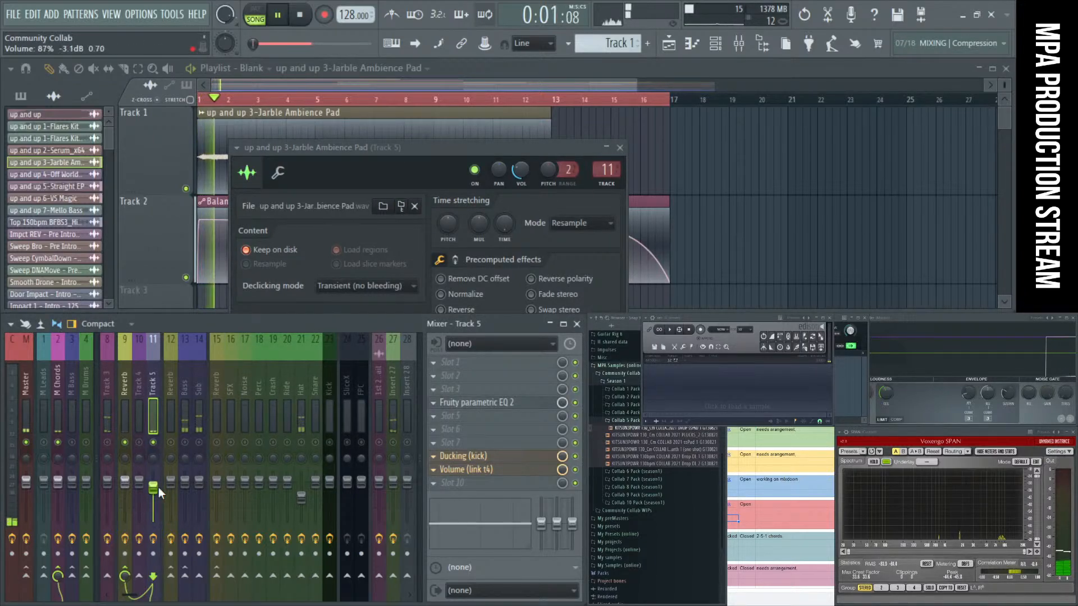
right_click(157, 487)
click(203, 385)
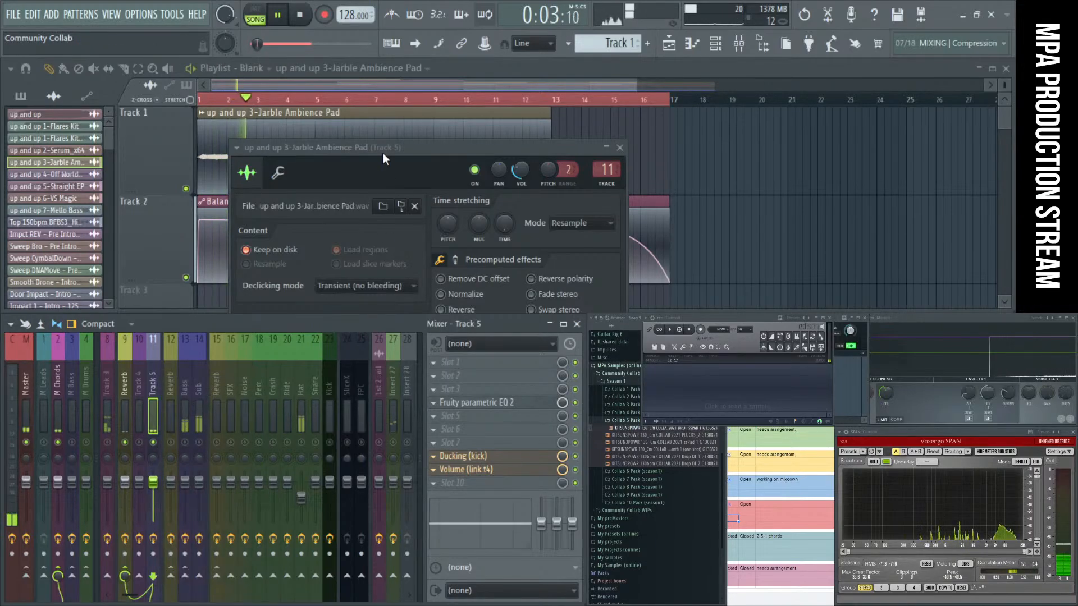
drag(383, 151, 559, 146)
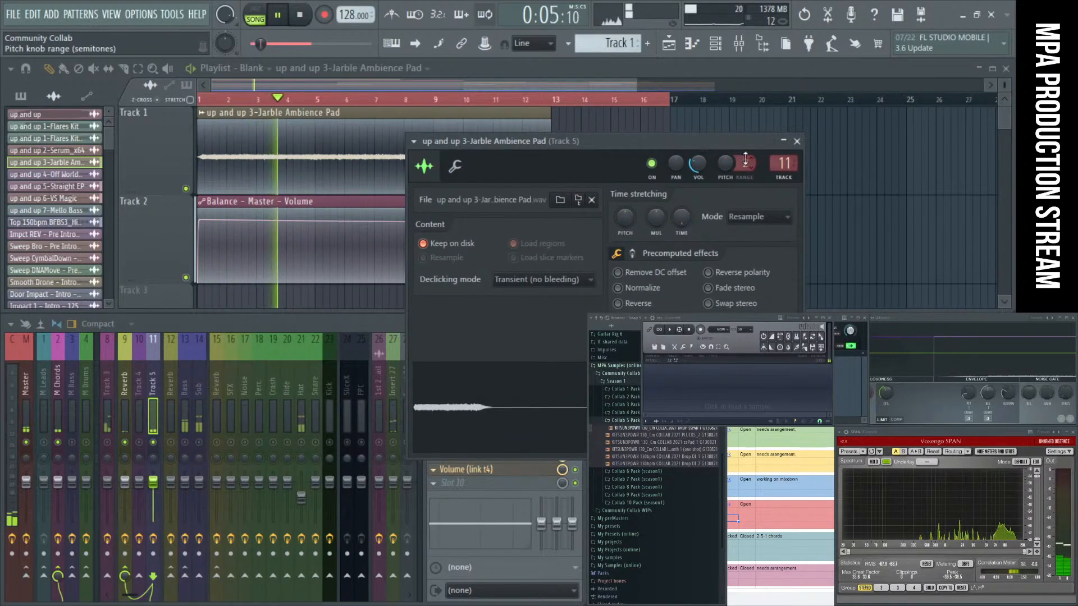
click(799, 144)
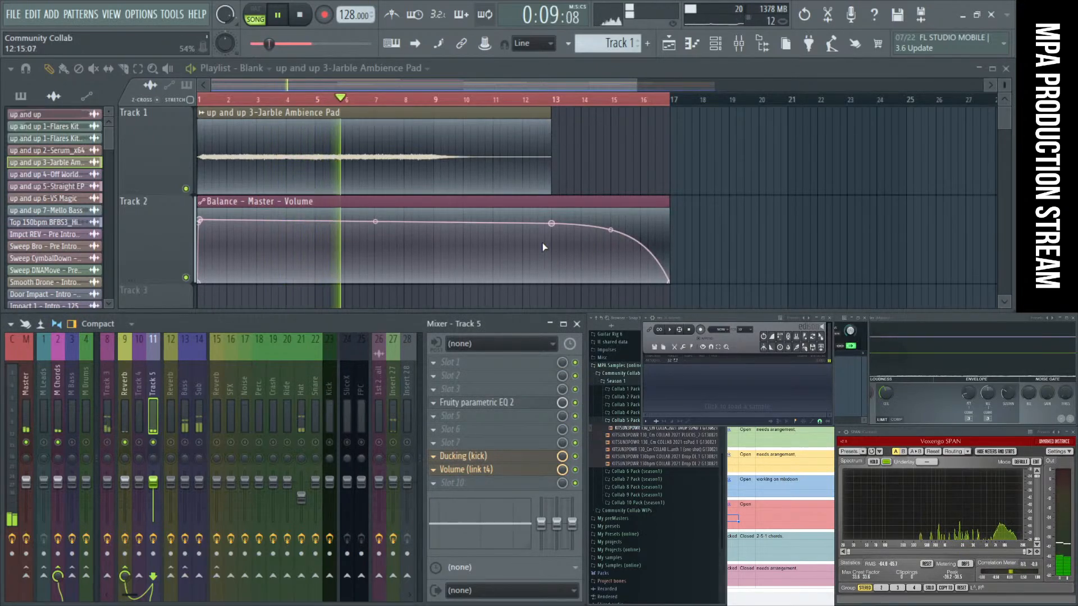
Step: Place a second Jarble Ambience Pad clip at bar 9 of Track 1 and replay the arrangement
drag(418, 176, 632, 168)
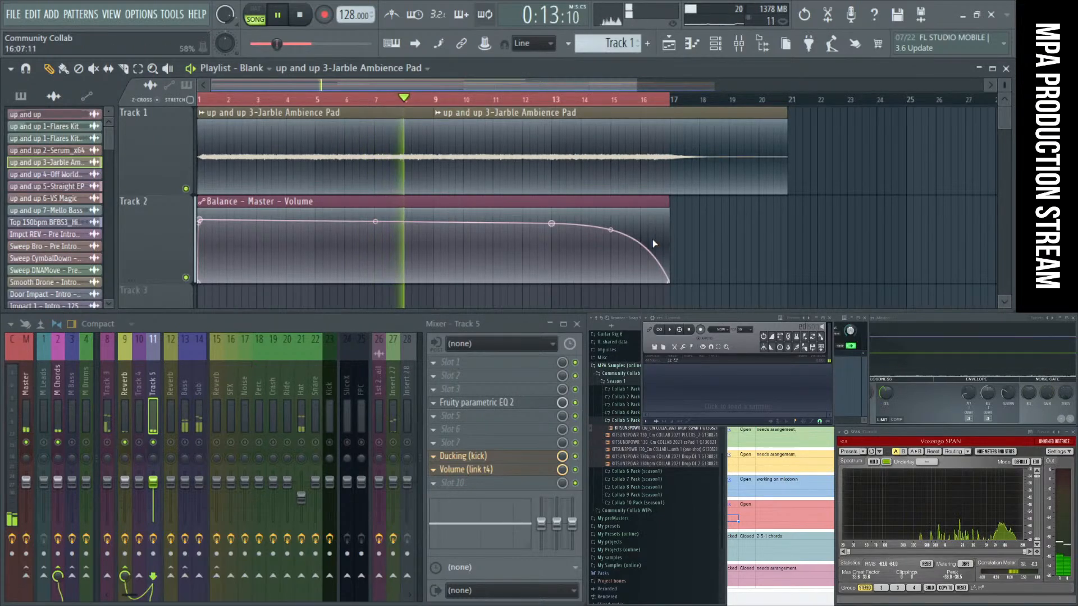
click(552, 224)
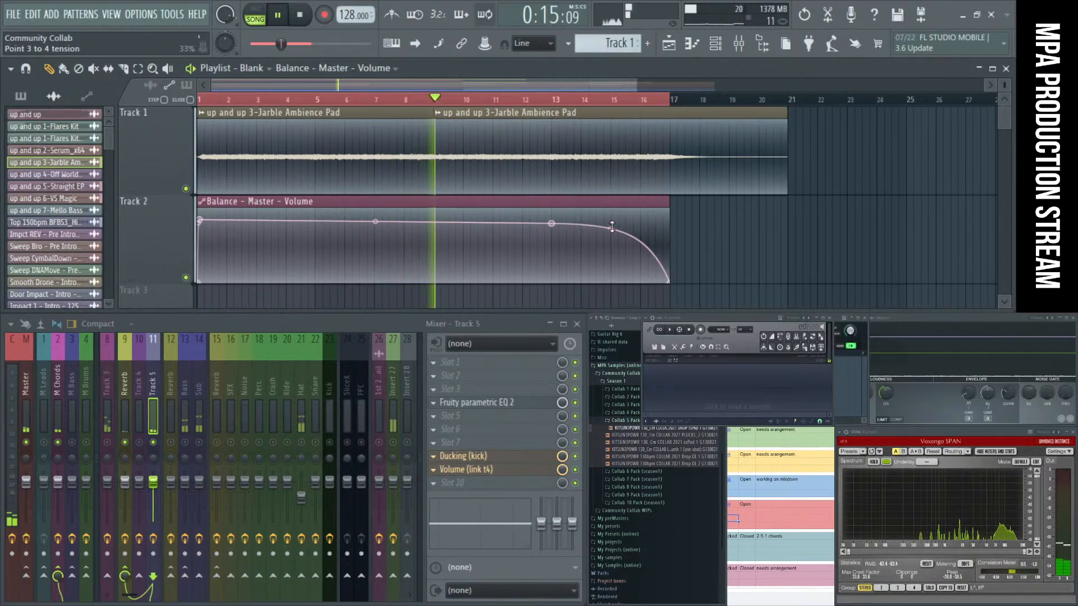
drag(611, 228, 612, 230)
key(space)
key(space)
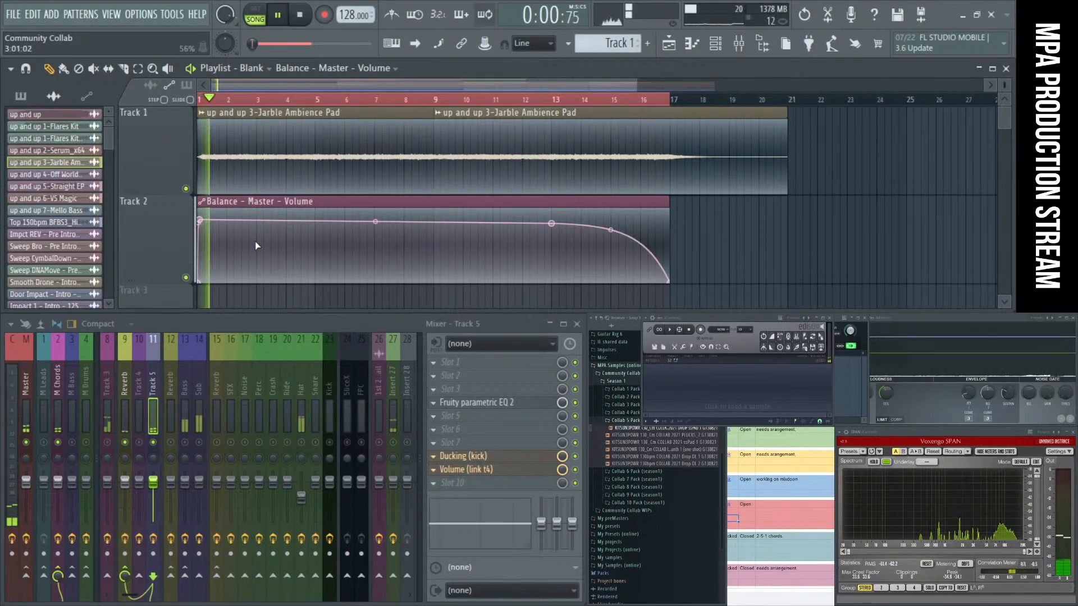
Step: Set the playback start to about bar 8.5 and audition the join between the two pad clips
click(418, 99)
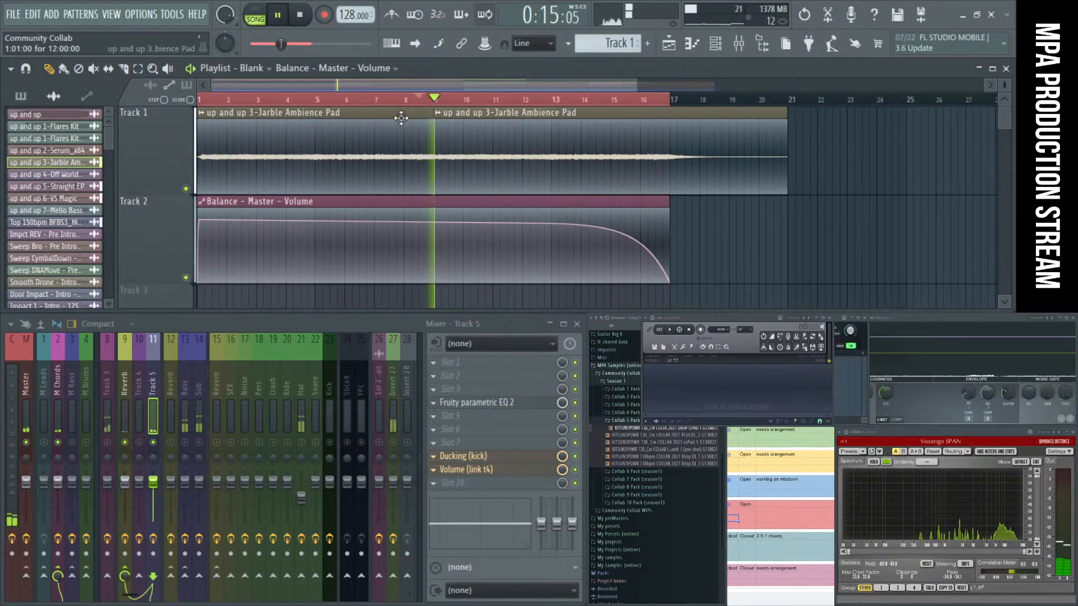
key(space)
key(space)
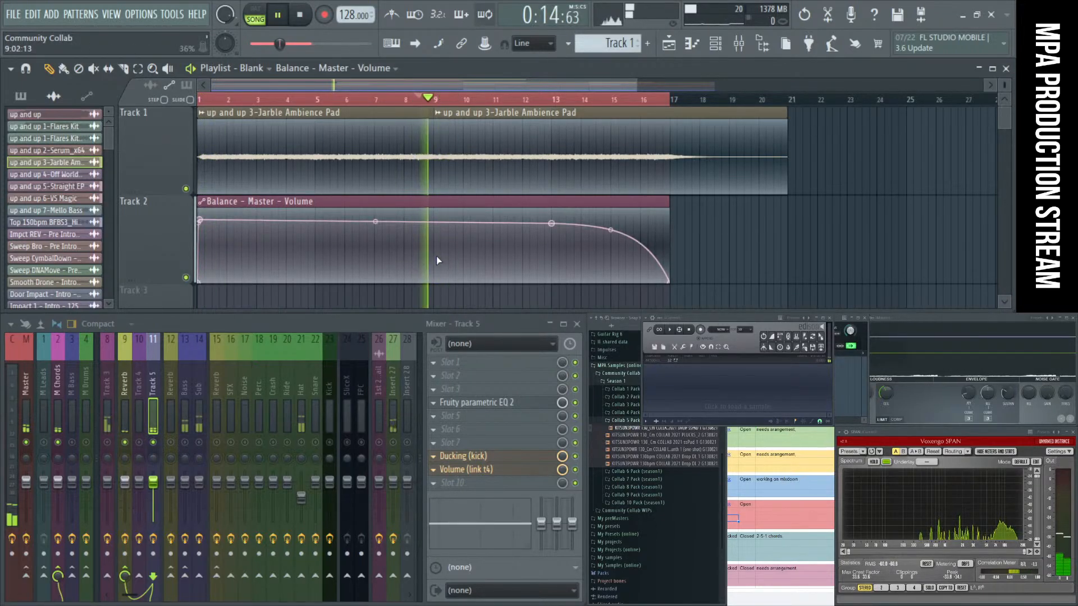
key(space)
key(space)
Step: Add a point at bar 9 to the Master volume automation on Track 2, adjust its level and audition the join
right_click(434, 230)
key(space)
key(space)
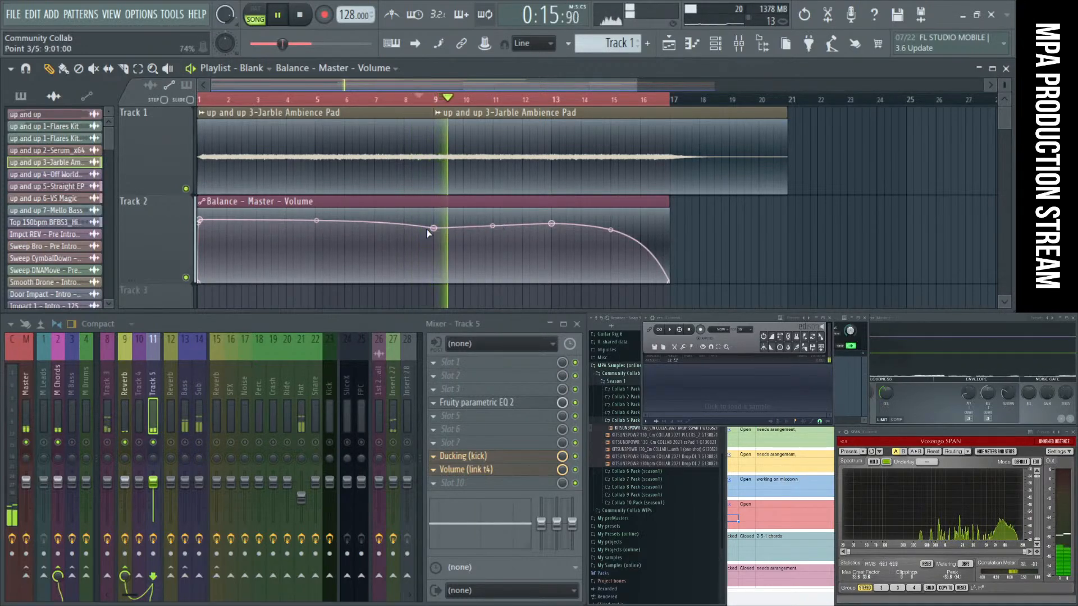
key(space)
key(space)
mouse_move(438, 235)
mouse_down()
mouse_move(438, 249)
mouse_move(428, 224)
mouse_up()
key(space)
key(space)
Step: Add a volume automation point at about bar 8.5 and shape a dip down to the bar 9 point, replaying the join
right_click(421, 223)
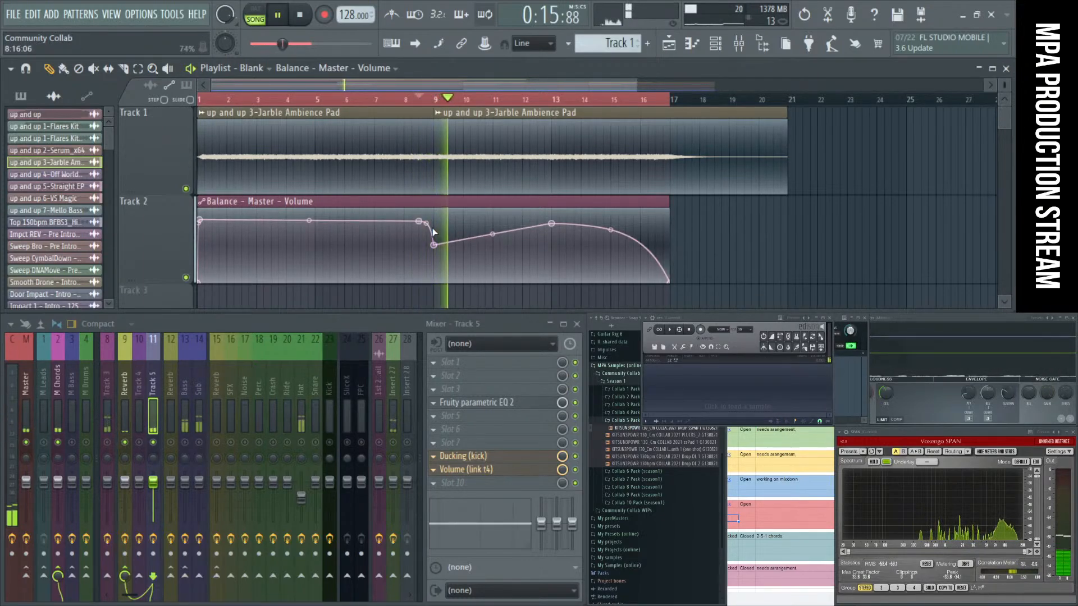
key(space)
key(space)
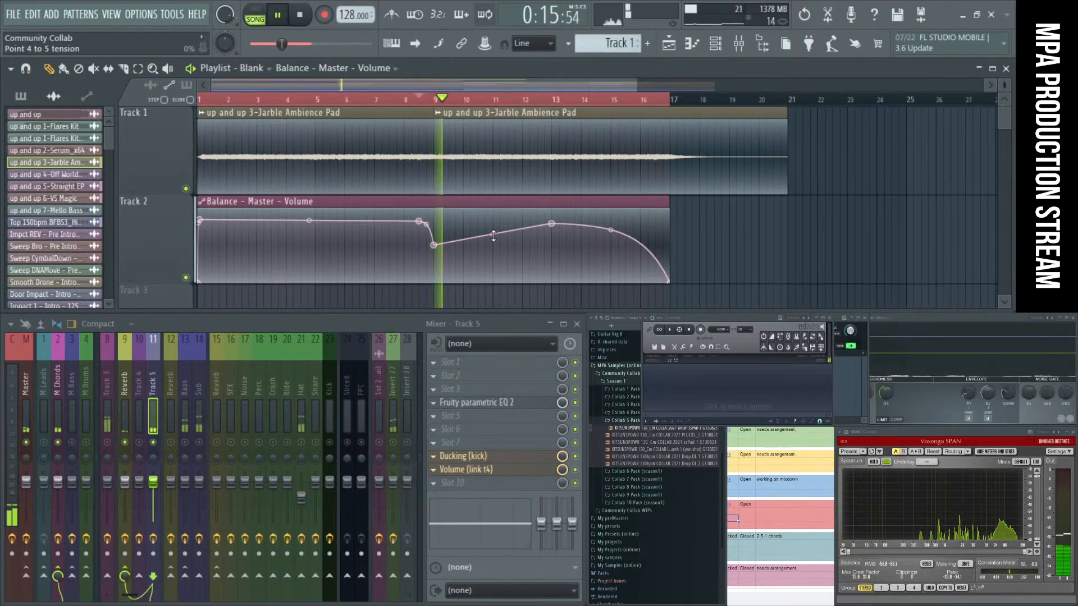
key(space)
key(space)
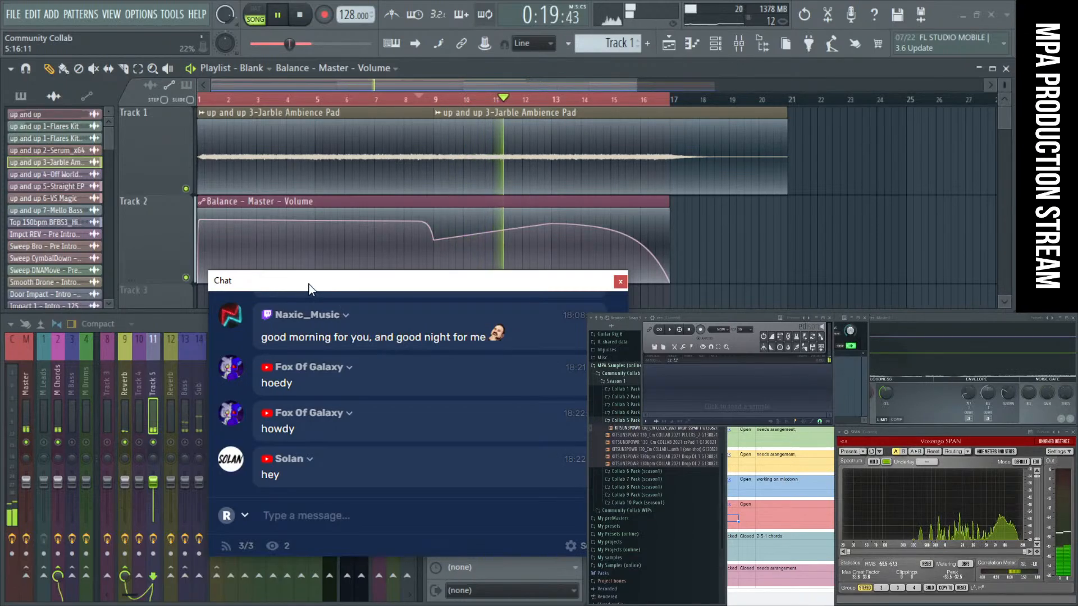
Step: Stop playback, check the chat messages and move the chat window off the mixer
drag(309, 284, 257, 323)
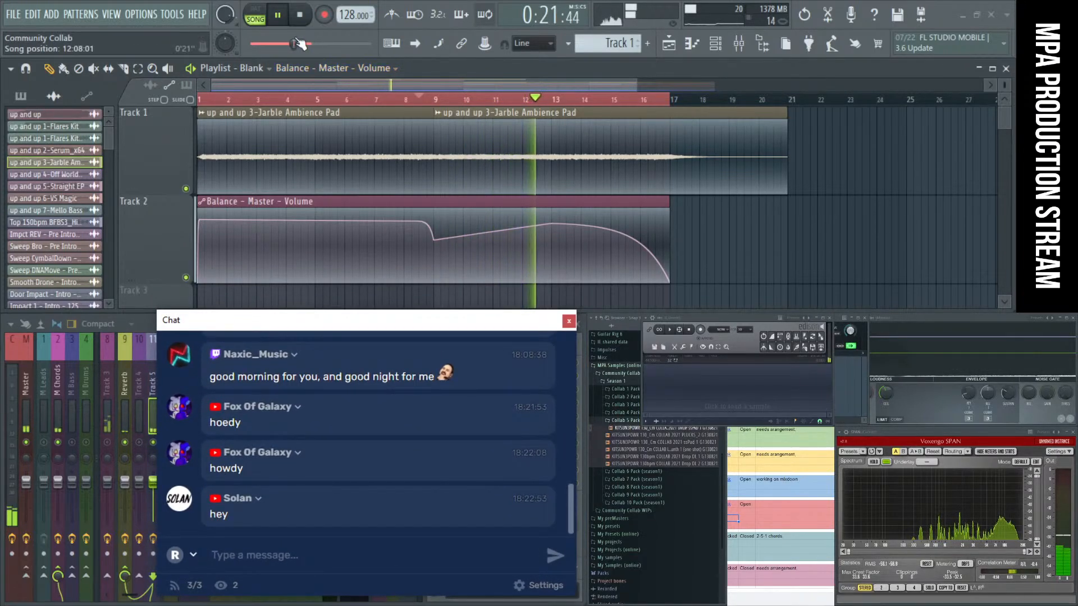
click(300, 15)
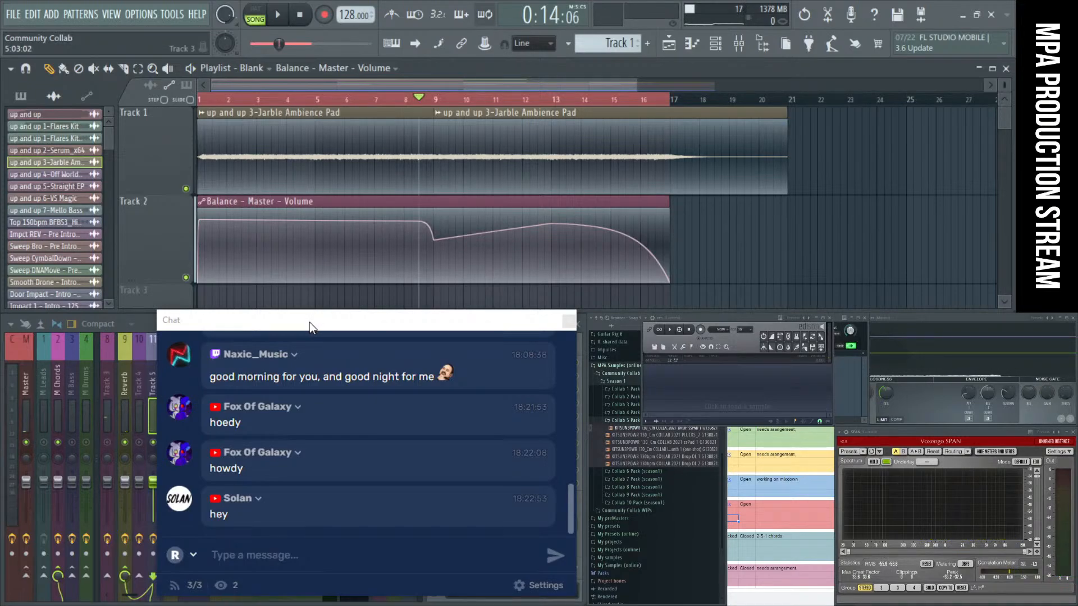
drag(309, 322, 400, 305)
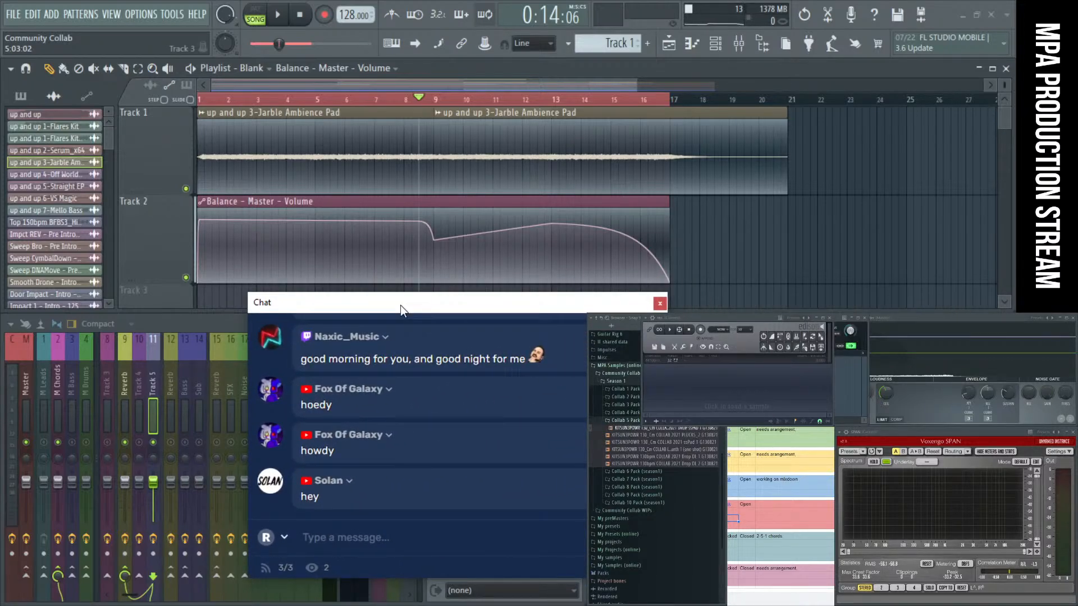
drag(298, 308, 730, 325)
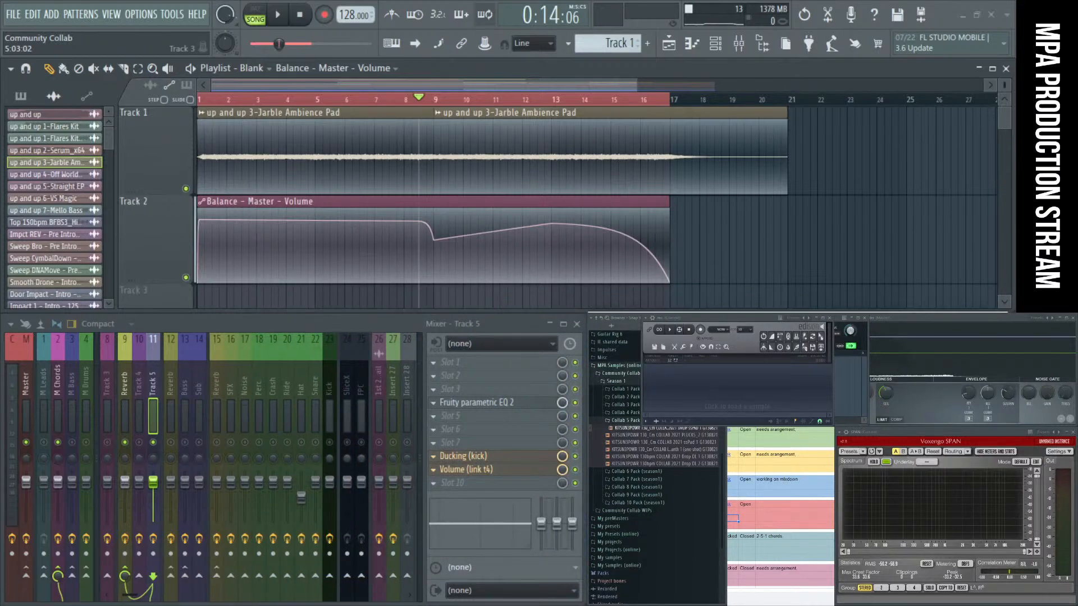
mouse_move(1072, 303)
mouse_down()
mouse_move(347, 302)
mouse_move(517, 315)
mouse_move(1075, 314)
mouse_up()
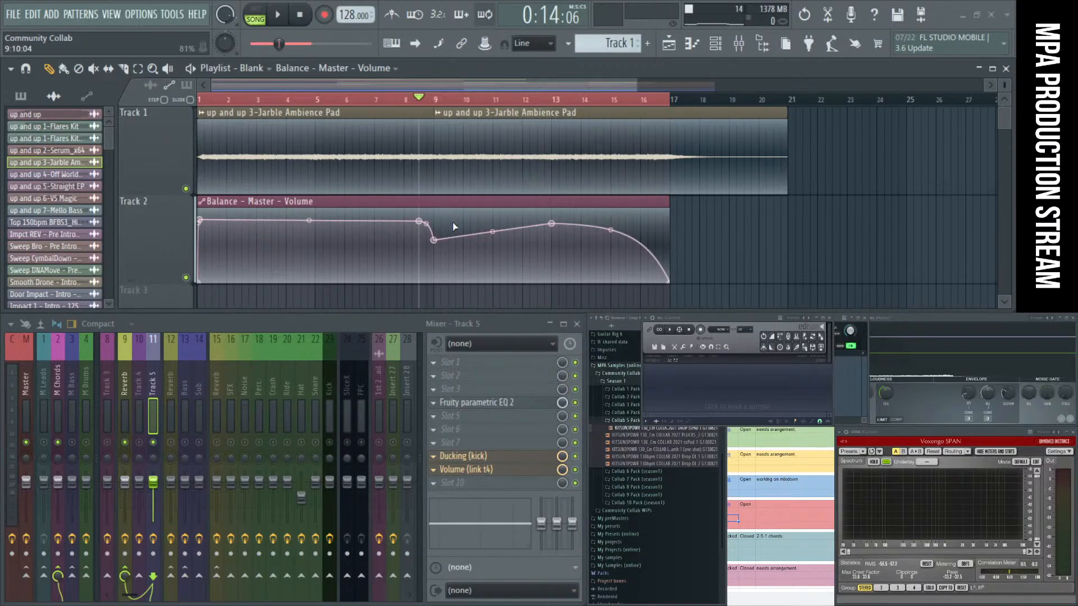
Step: Play the pad from about bar 8.5 to check the volume dip, bring back the chat window and stop playback
key(space)
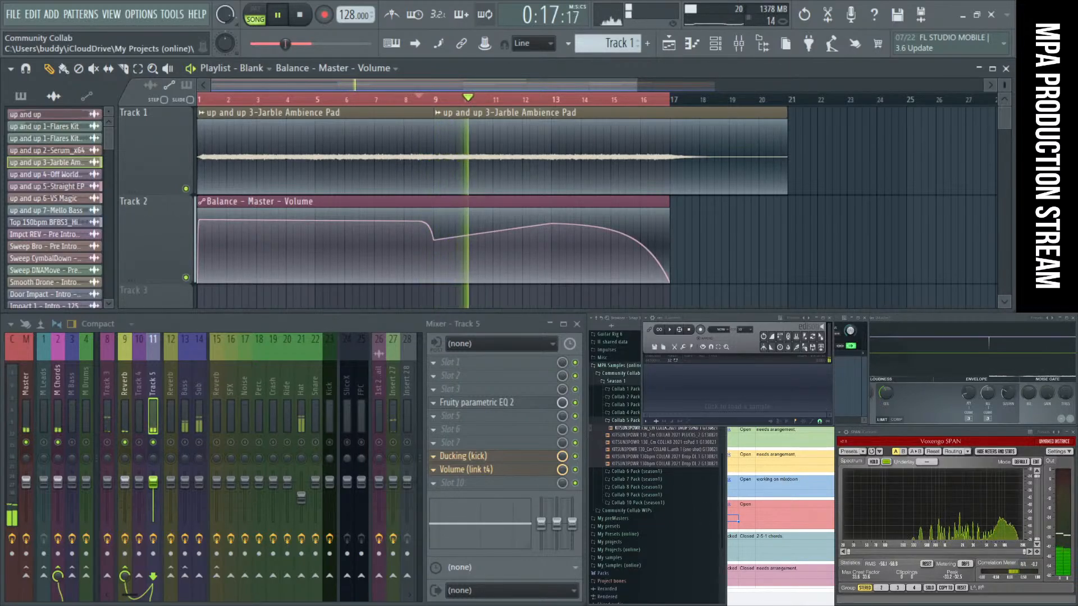
mouse_move(764, 601)
mouse_down()
mouse_move(755, 506)
mouse_move(755, 604)
mouse_up()
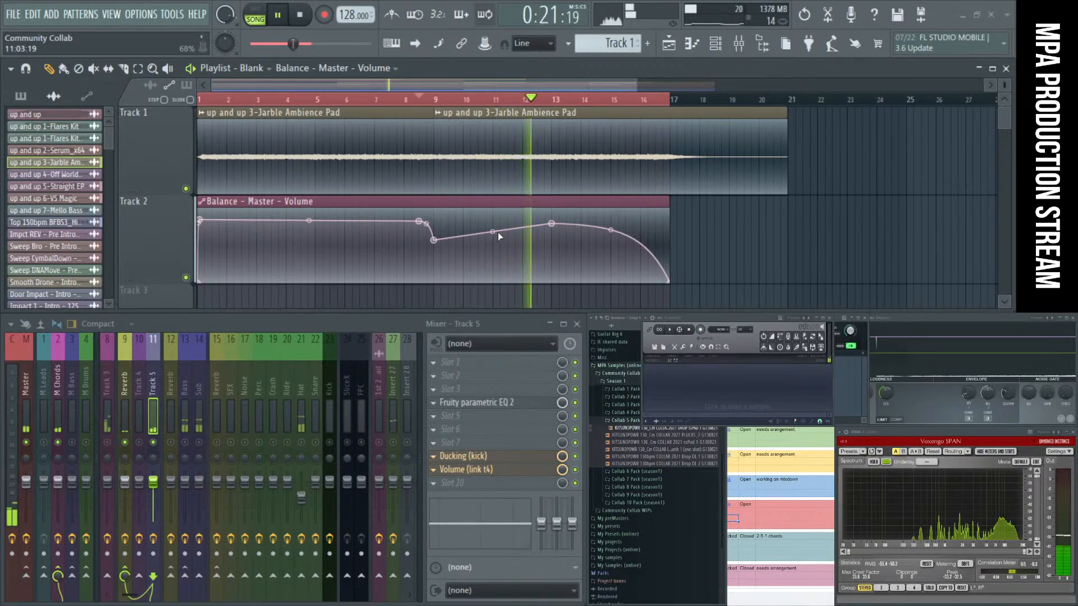
drag(492, 231, 493, 232)
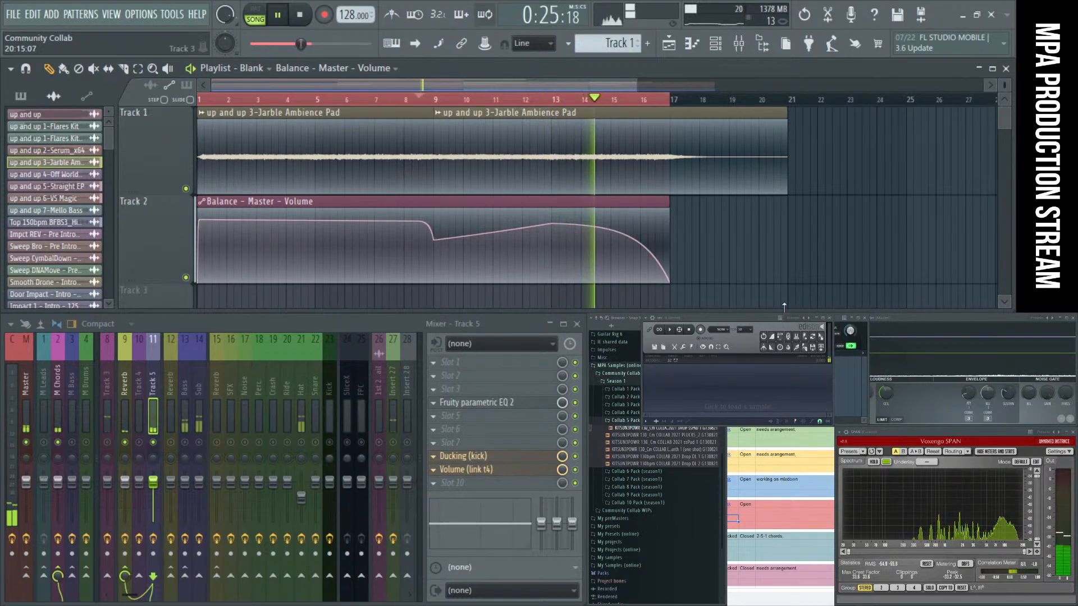
drag(734, 320, 356, 318)
click(300, 15)
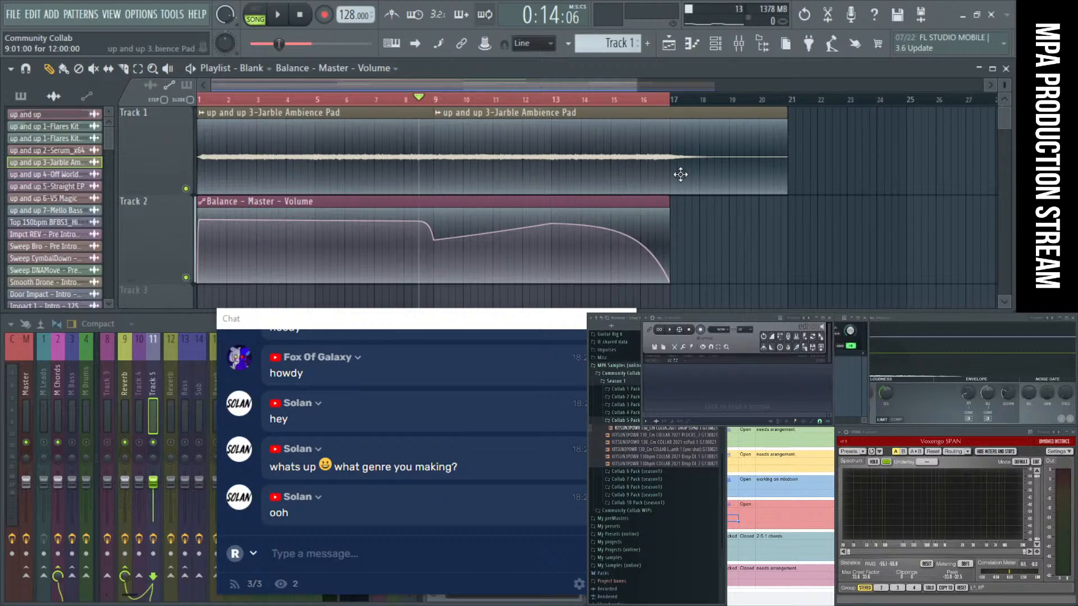
Step: Switch to the MPA Collabs - Season 1 spreadsheet and look through the producers, keys, statuses and notes of the collabs
click(824, 604)
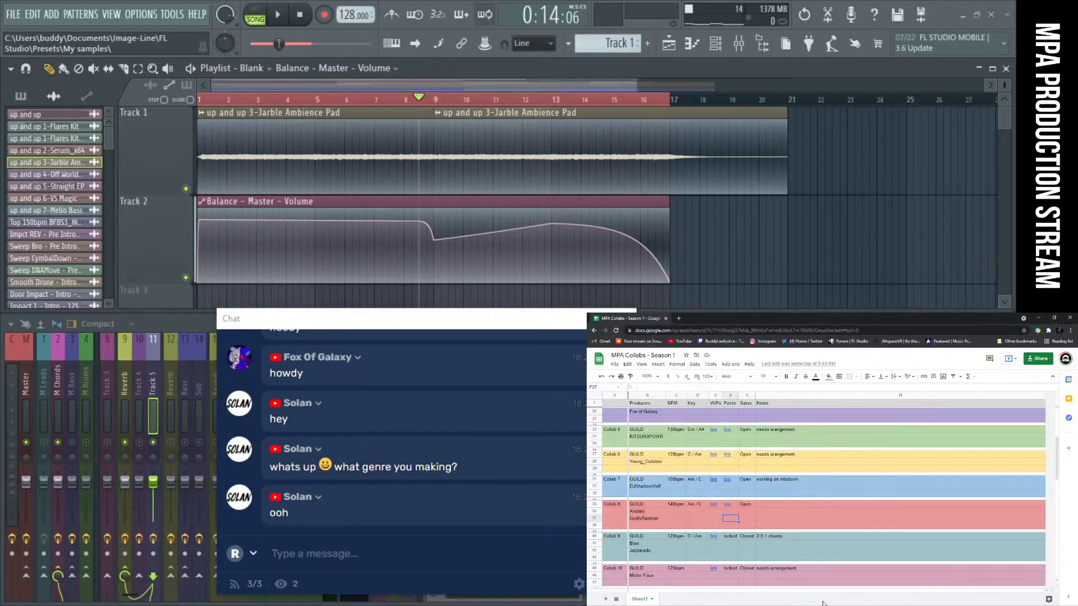
click(918, 521)
scroll(918, 521, up, 5)
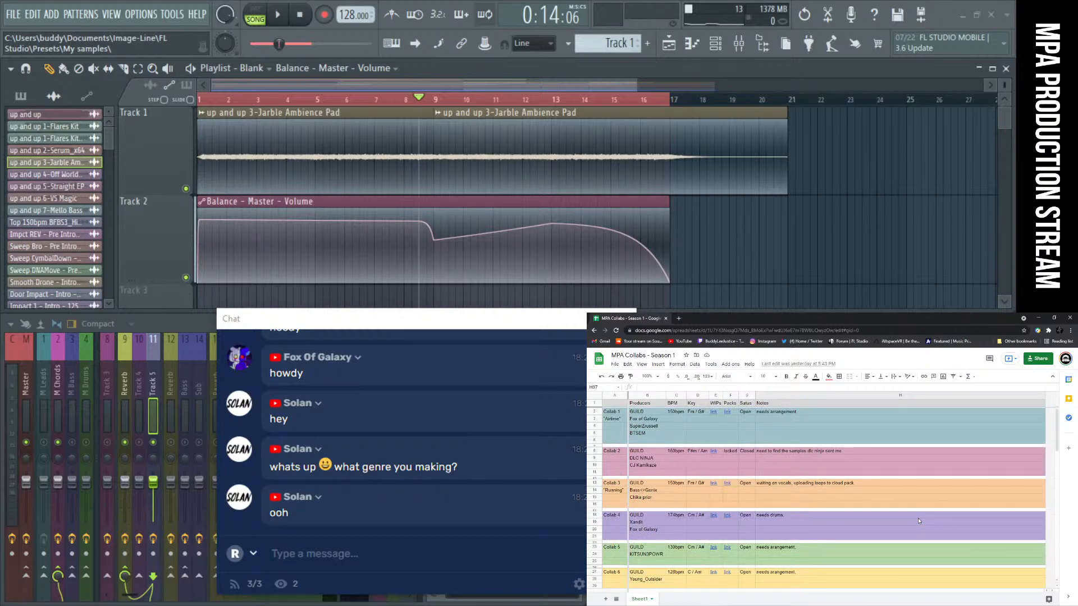
scroll(914, 486, down, 3)
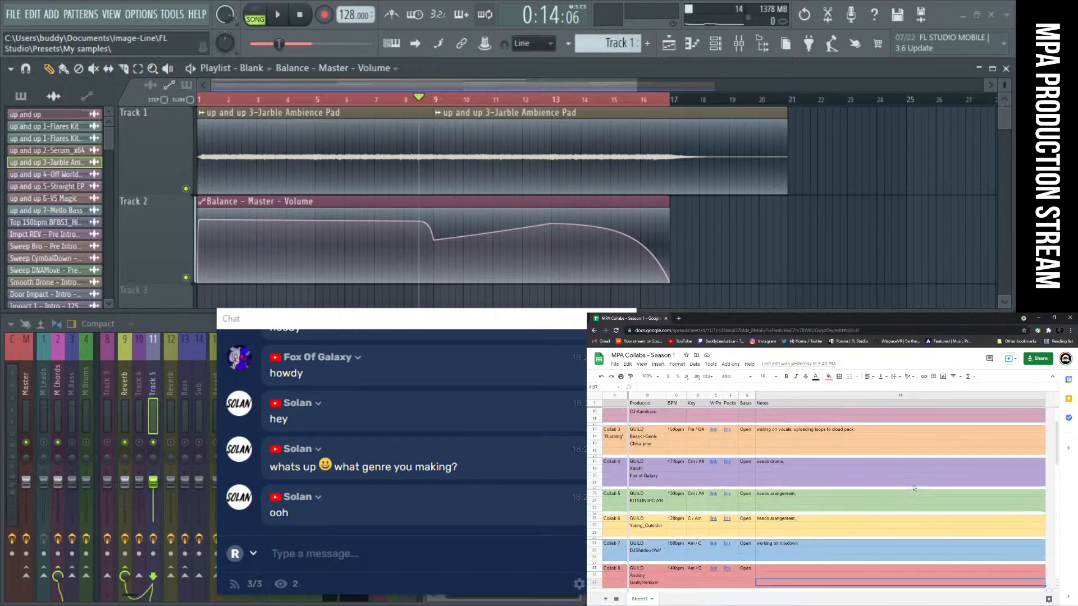
scroll(913, 488, up, 3)
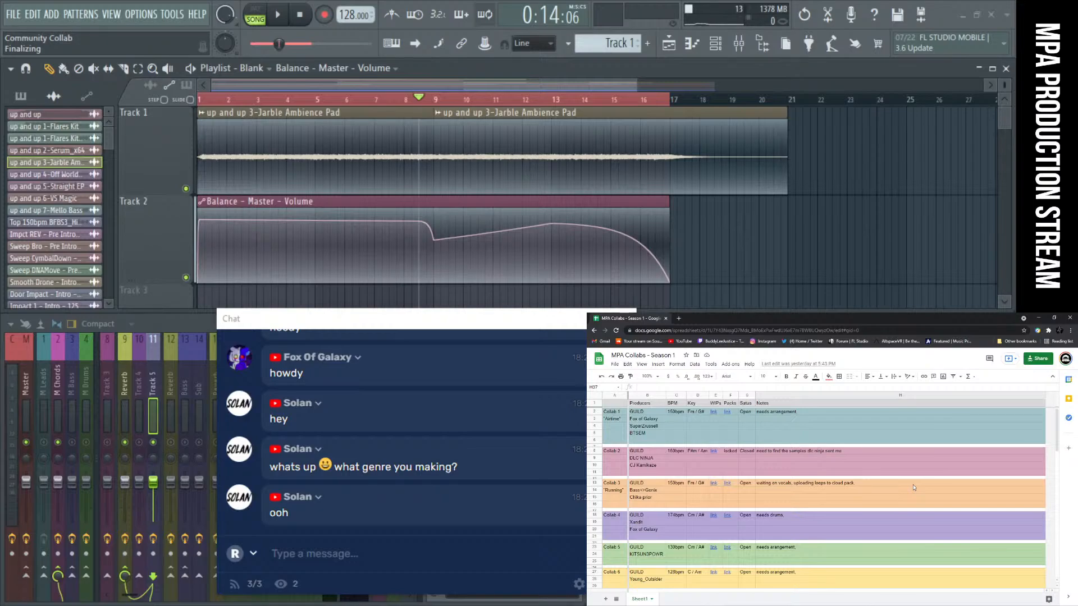
scroll(776, 513, down, 3)
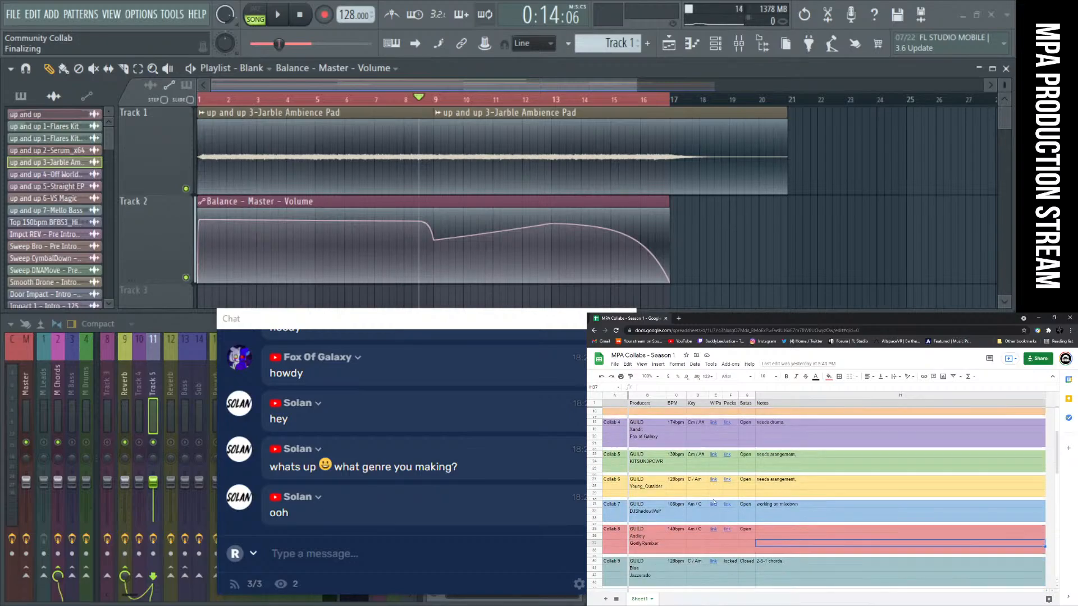
scroll(713, 501, down, 1)
scroll(702, 528, down, 1)
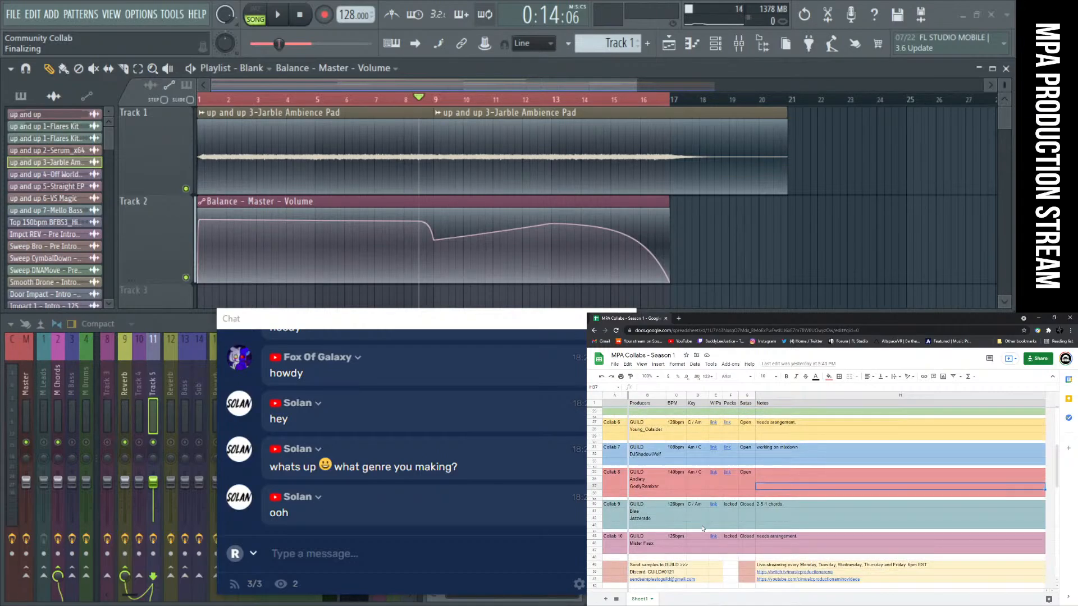
click(721, 551)
scroll(895, 477, up, 2)
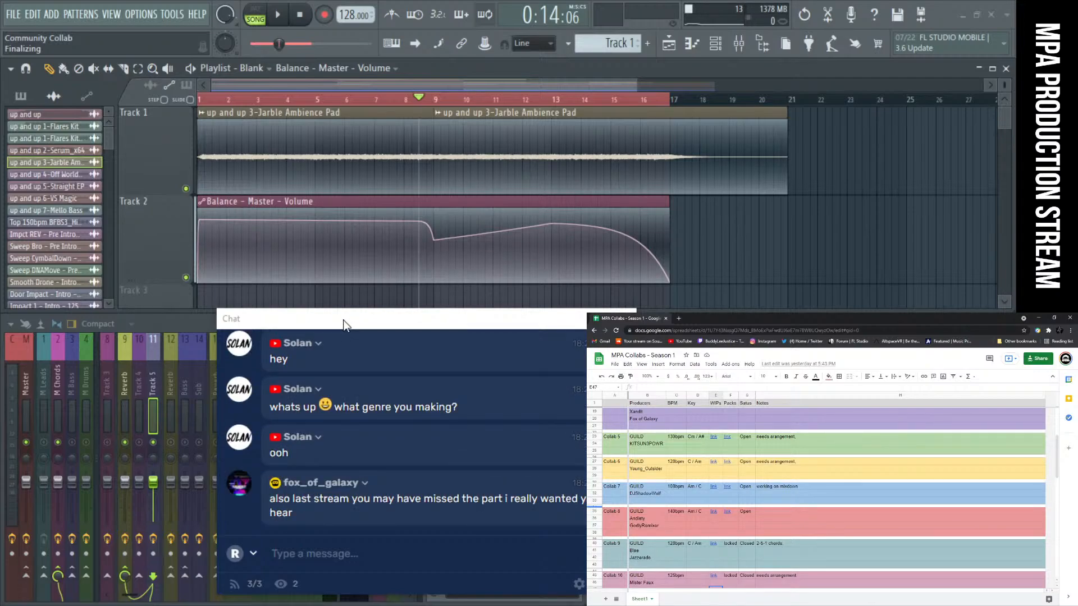
Step: Move the chat window clear of the spreadsheet to read its messages in full
drag(343, 320, 281, 315)
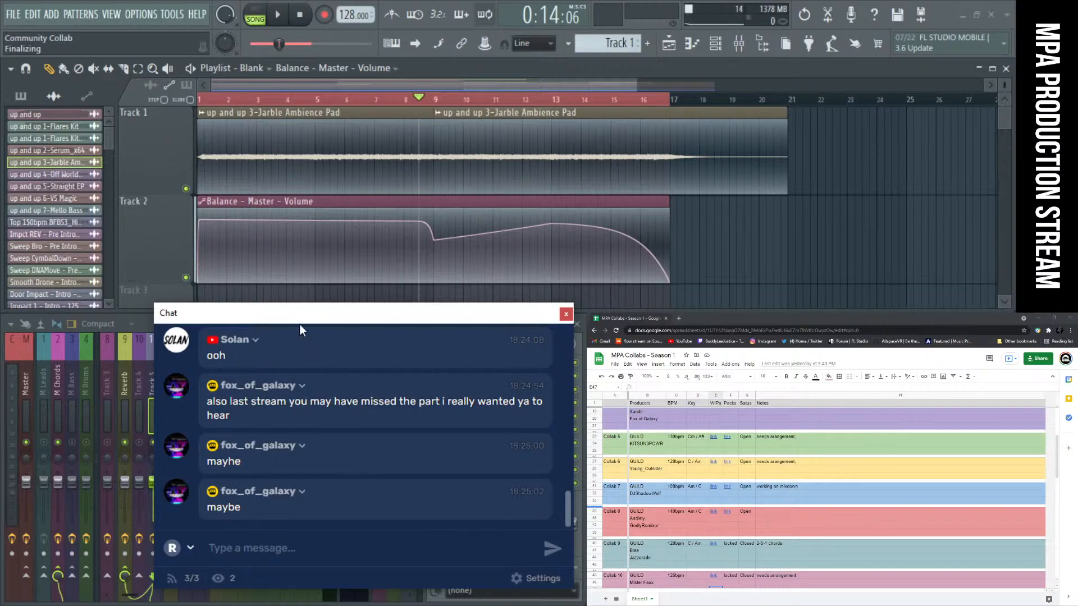
drag(297, 314, 312, 318)
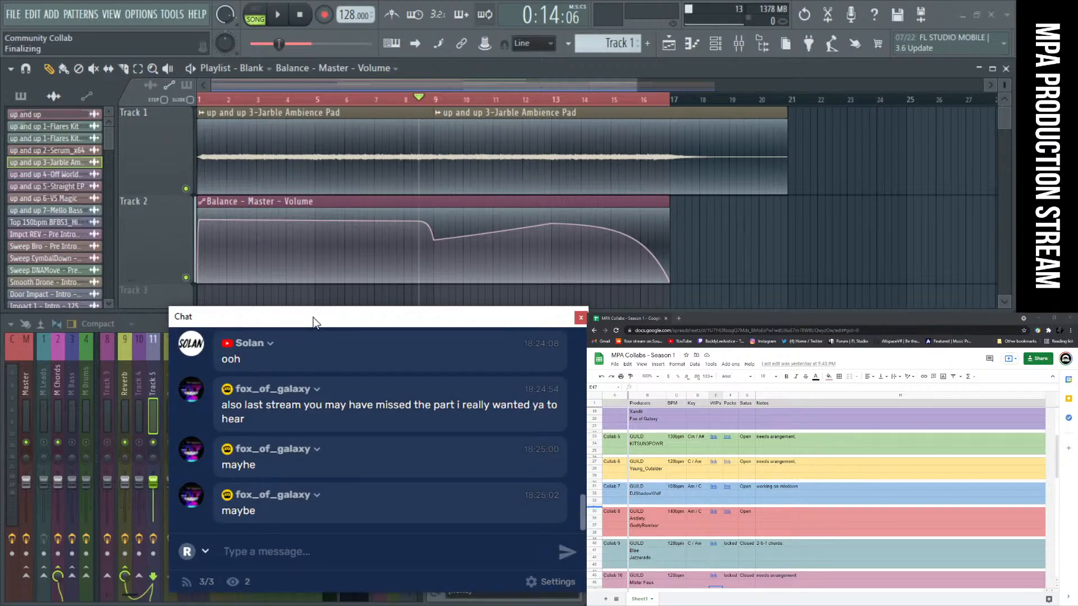
Step: Move the chat window off the playlist and replay the pad from about bar 8.5 to hear the volume dip
drag(298, 319, 718, 331)
right_click(713, 275)
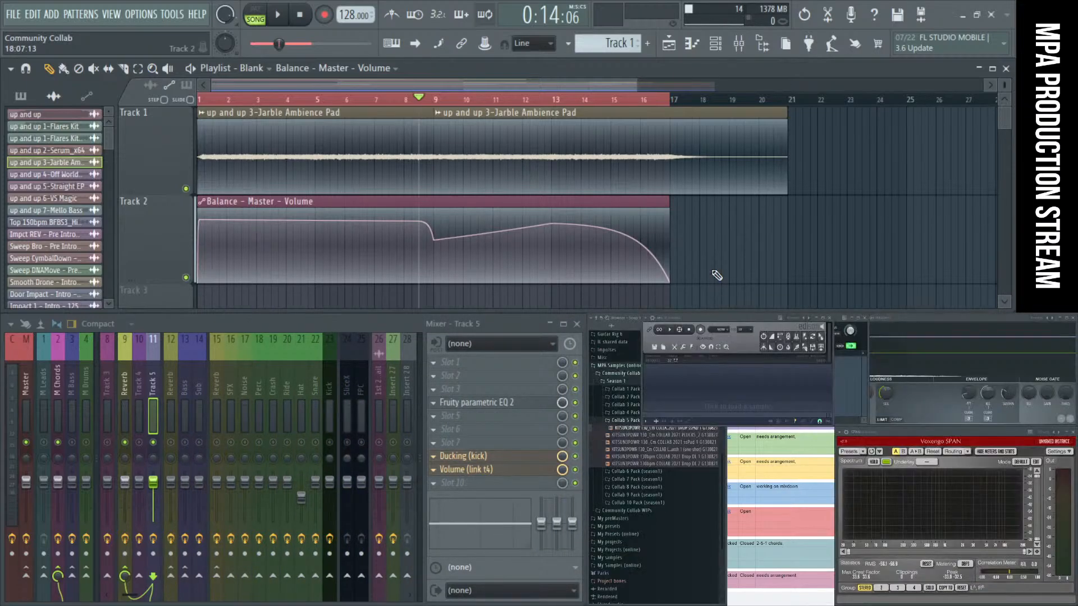
click(281, 17)
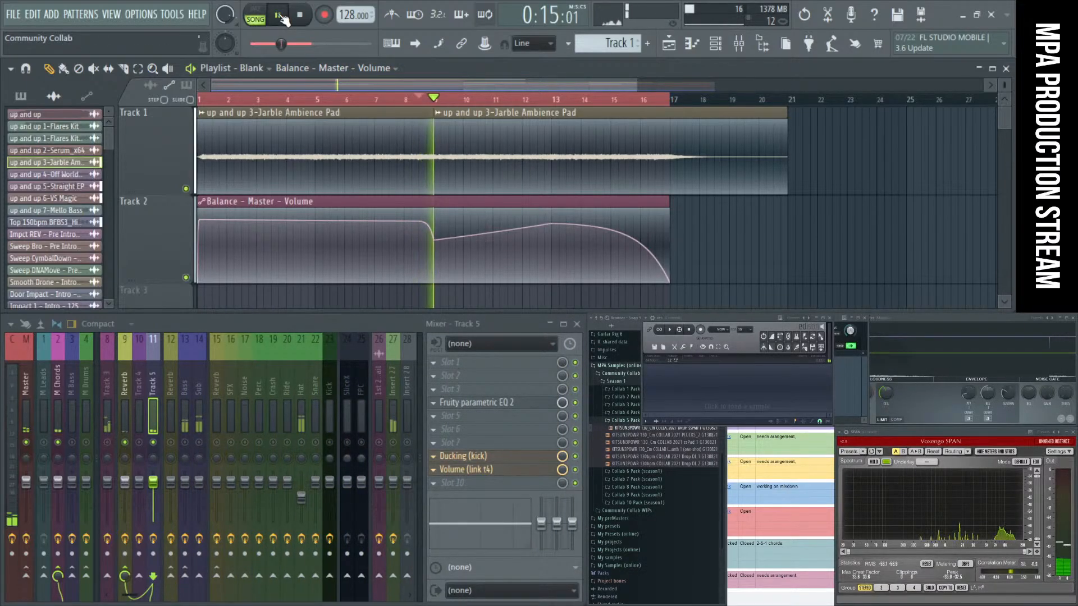
key(space)
key(space)
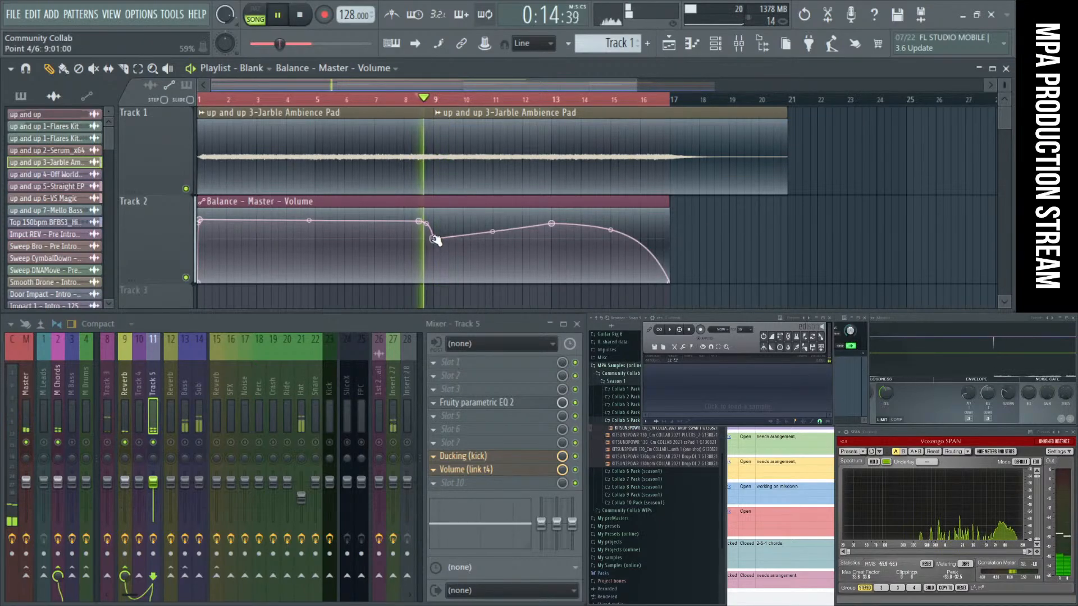
Step: Lower the volume automation point at bar 9 to 45%, add a 60% point just before bar 5, and curve the adjoining segments
mouse_move(434, 240)
mouse_down()
mouse_move(434, 250)
mouse_move(492, 230)
mouse_up()
key(space)
key(space)
key(space)
key(space)
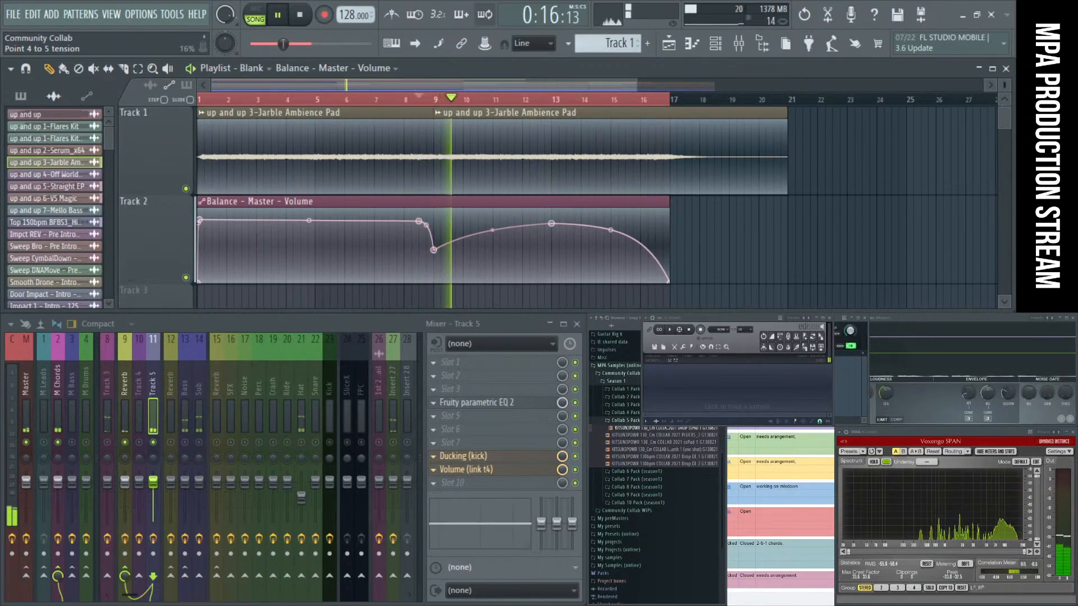
key(space)
key(space)
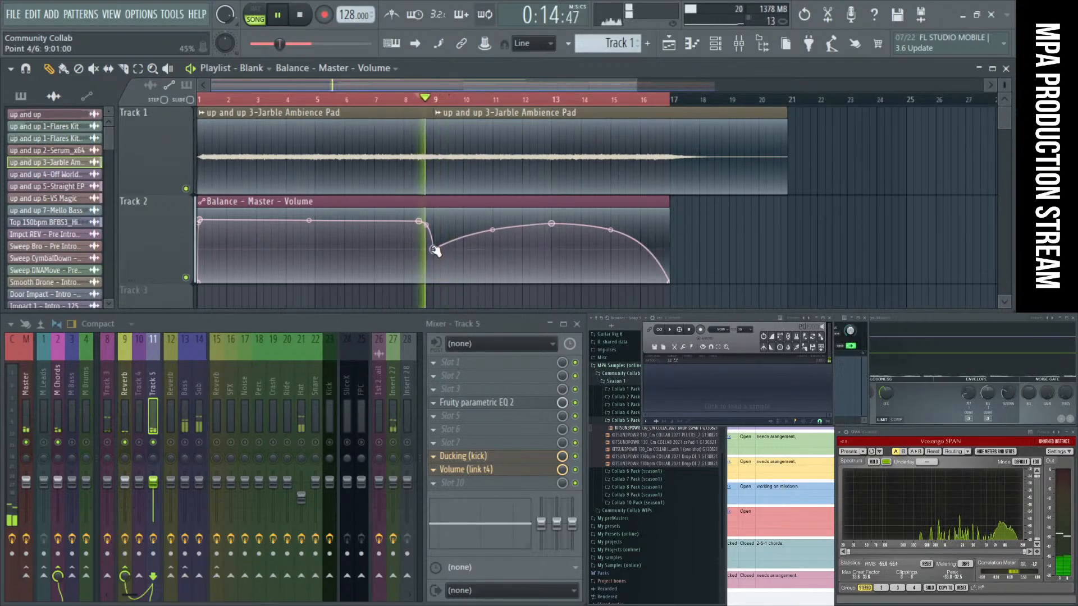
right_click(308, 237)
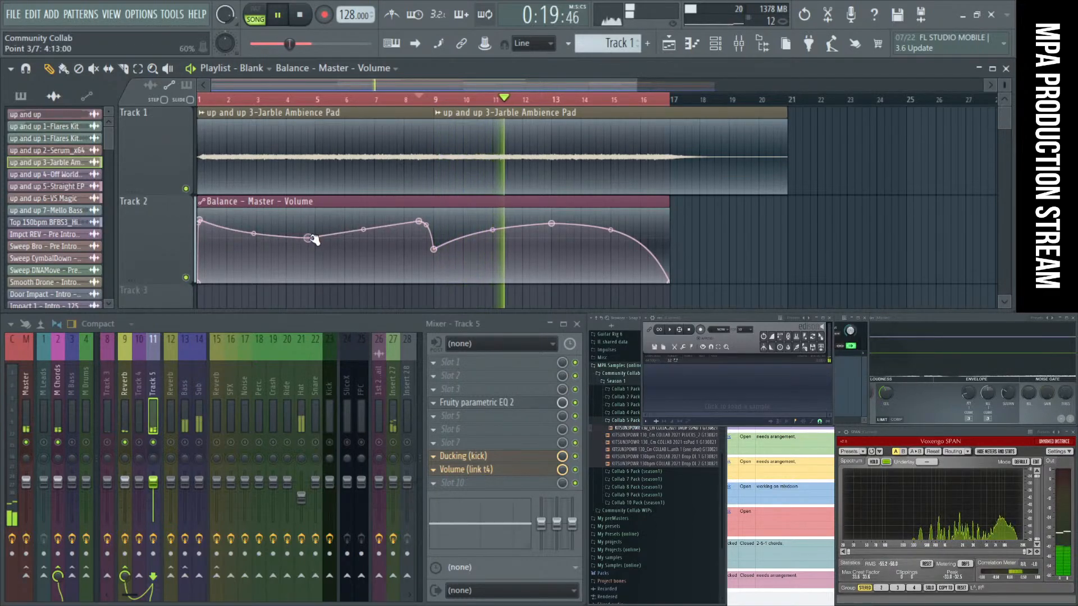
drag(254, 233, 314, 237)
Step: Bring in the chat window to read the new messages, move it away again and stop playback
drag(1077, 323, 379, 316)
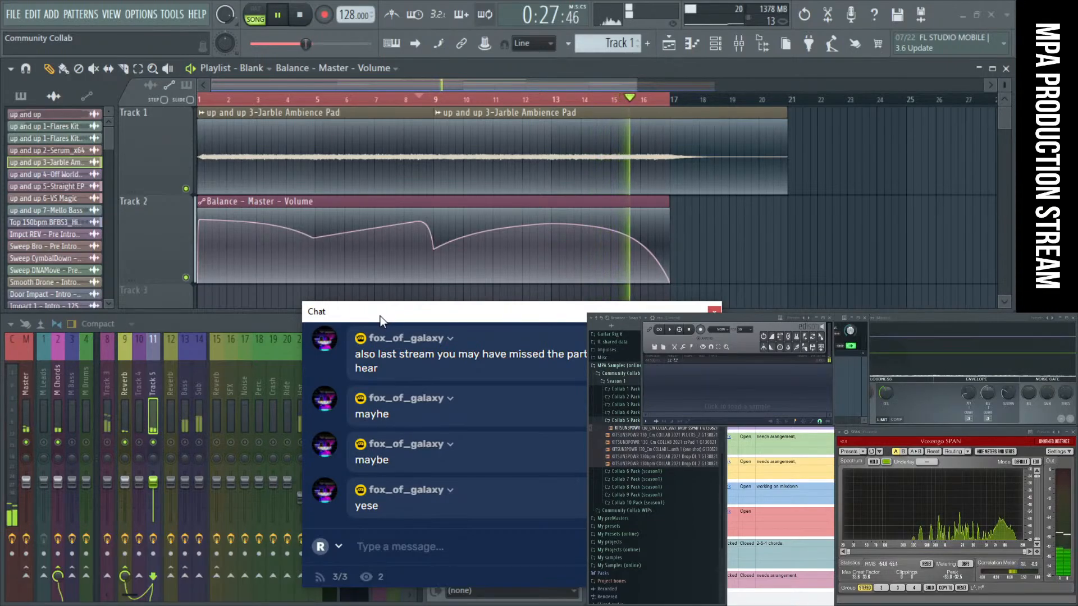
drag(380, 315, 670, 329)
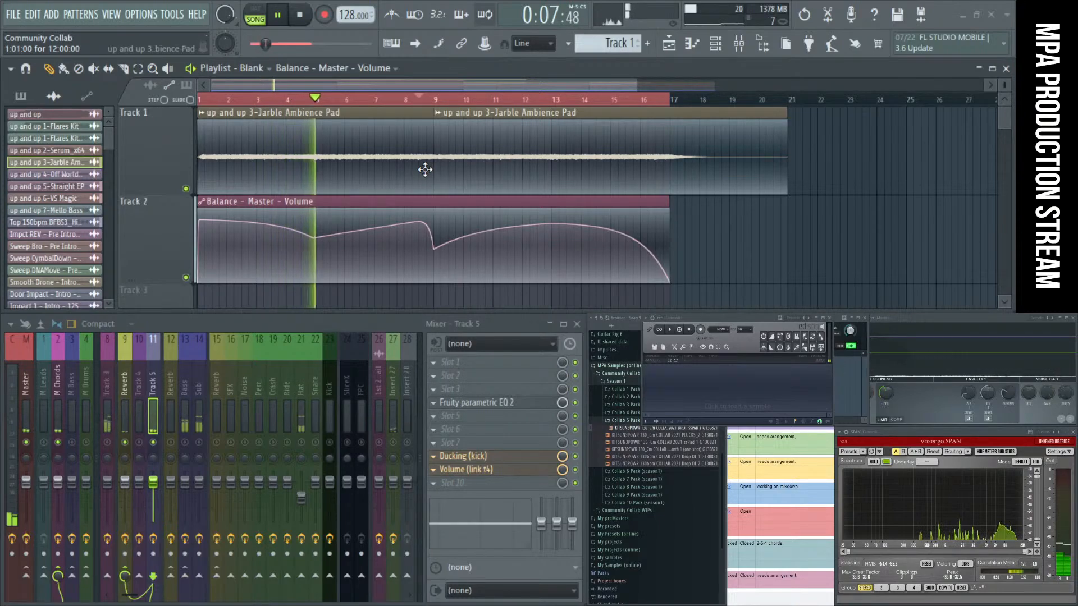
click(299, 17)
click(301, 17)
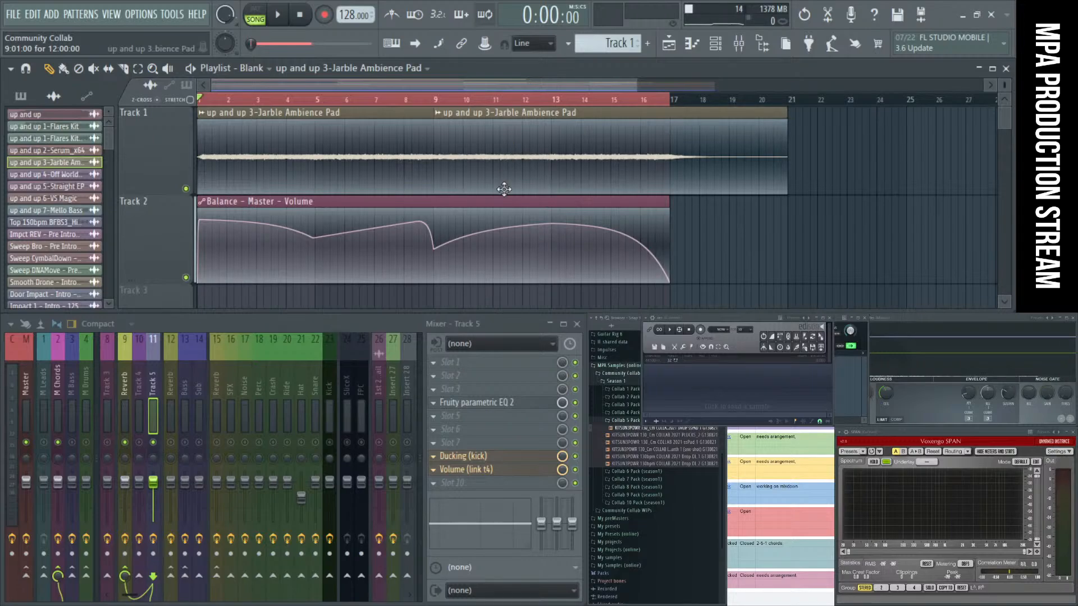
Step: Play the pad from the start, raise the Track 5 mixer level and set the pad's channel volume to about 80%
key(space)
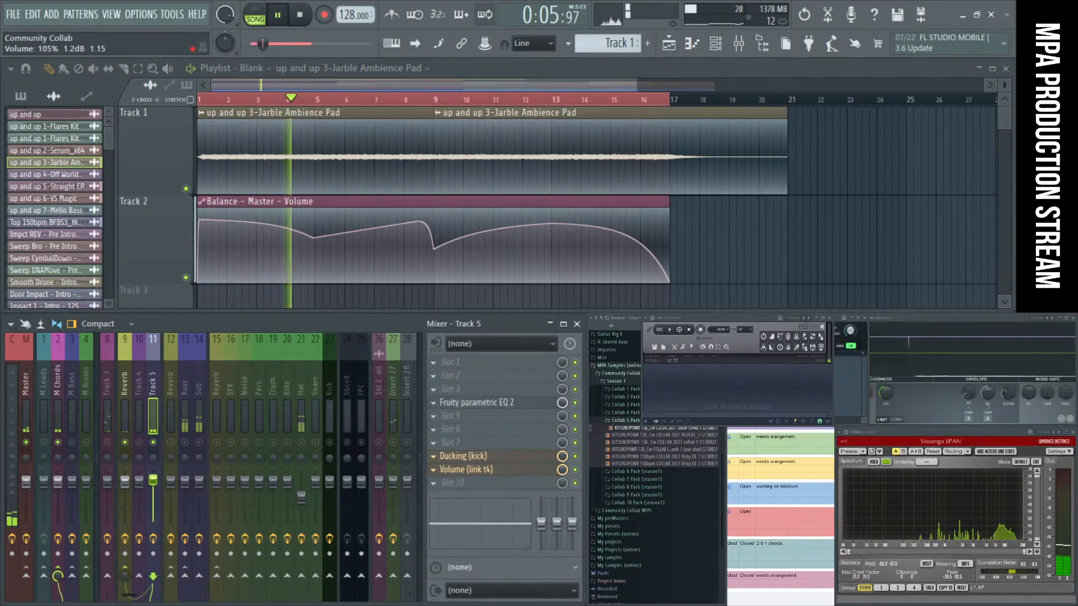
drag(153, 480, 153, 472)
double_click(305, 132)
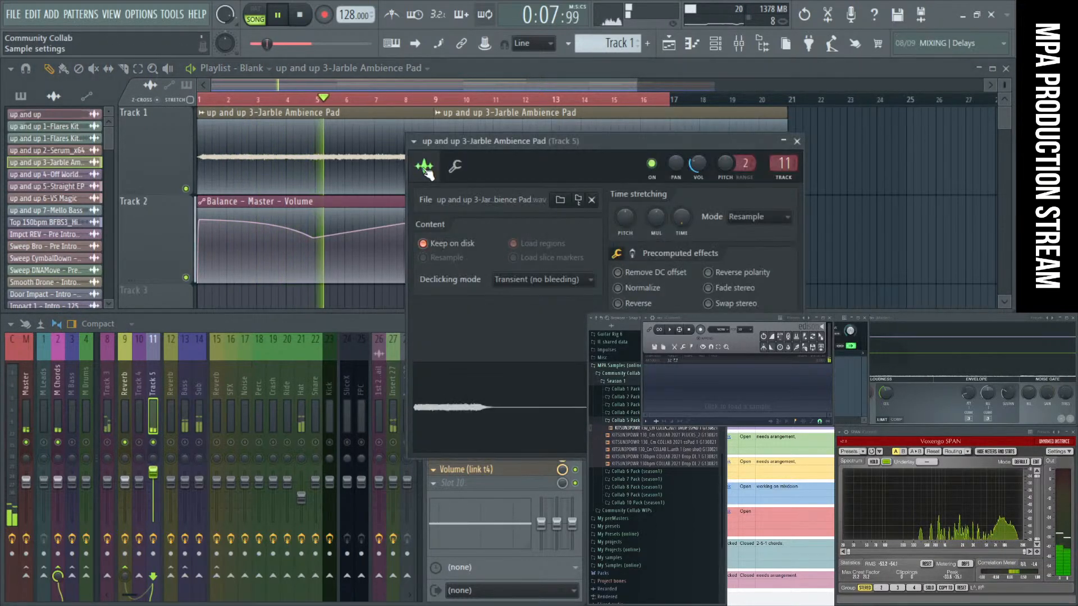
mouse_move(697, 166)
mouse_down()
mouse_move(698, 136)
mouse_move(697, 157)
mouse_up()
key(space)
key(space)
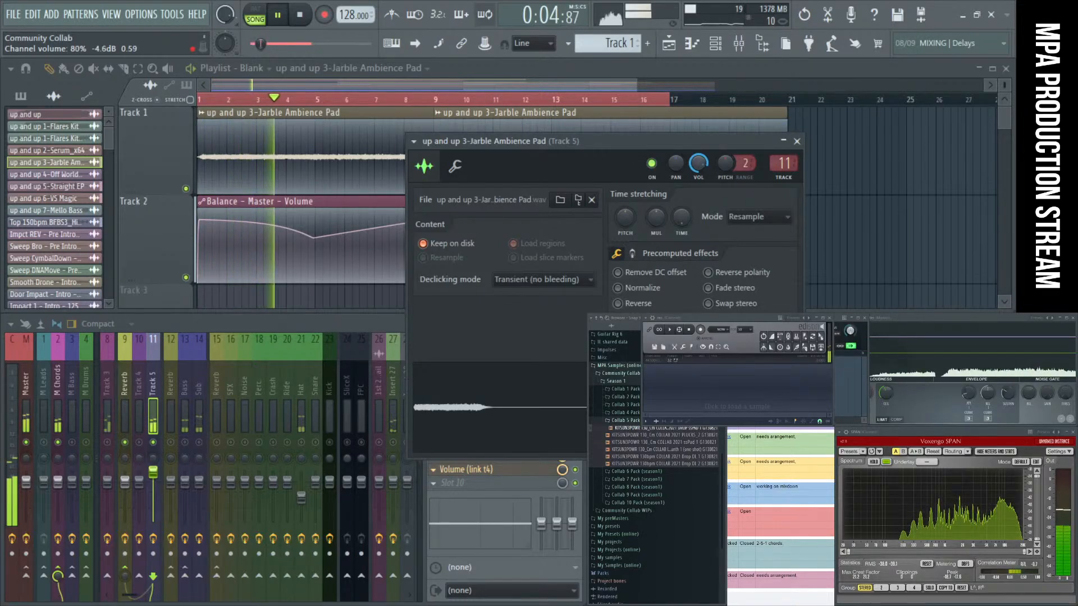
key(space)
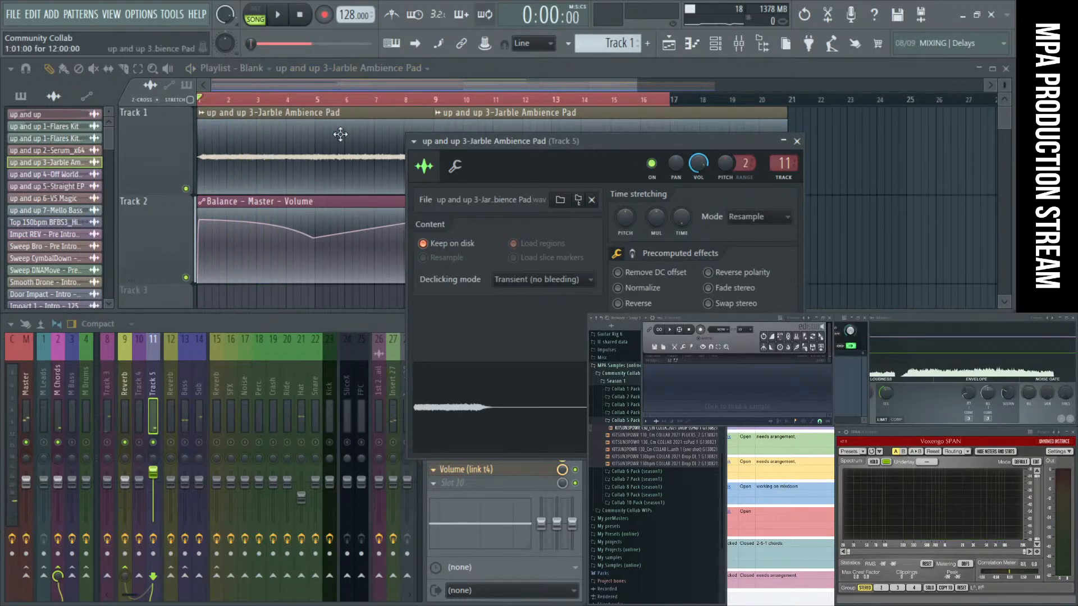
Step: Copy the Jarble Ambience Pad channel name and start exporting the project as a WAV file
middle_click(285, 117)
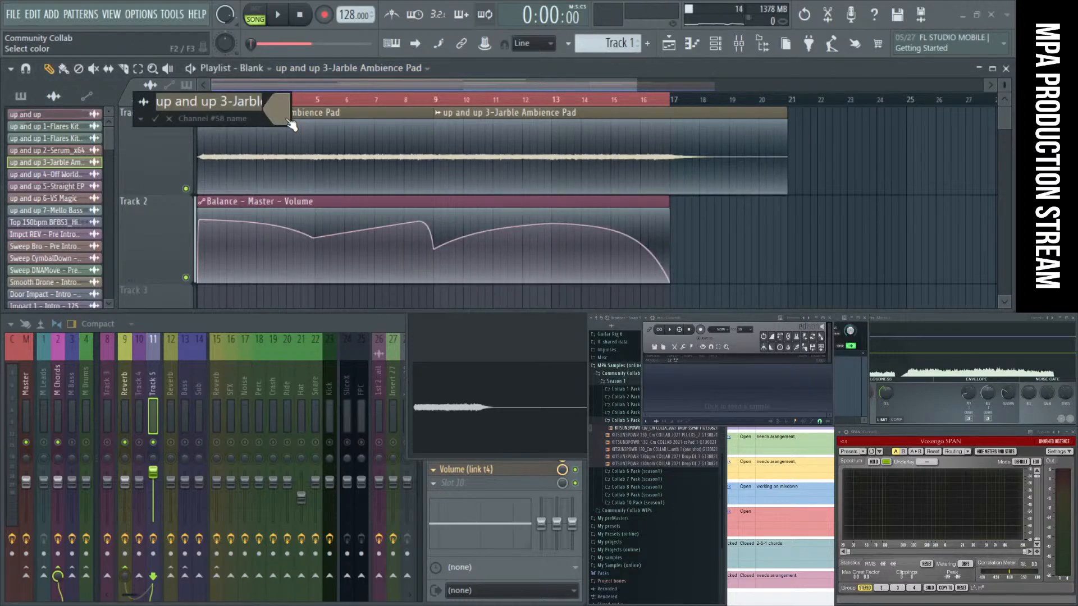
key(Escape)
key(ctrl+r)
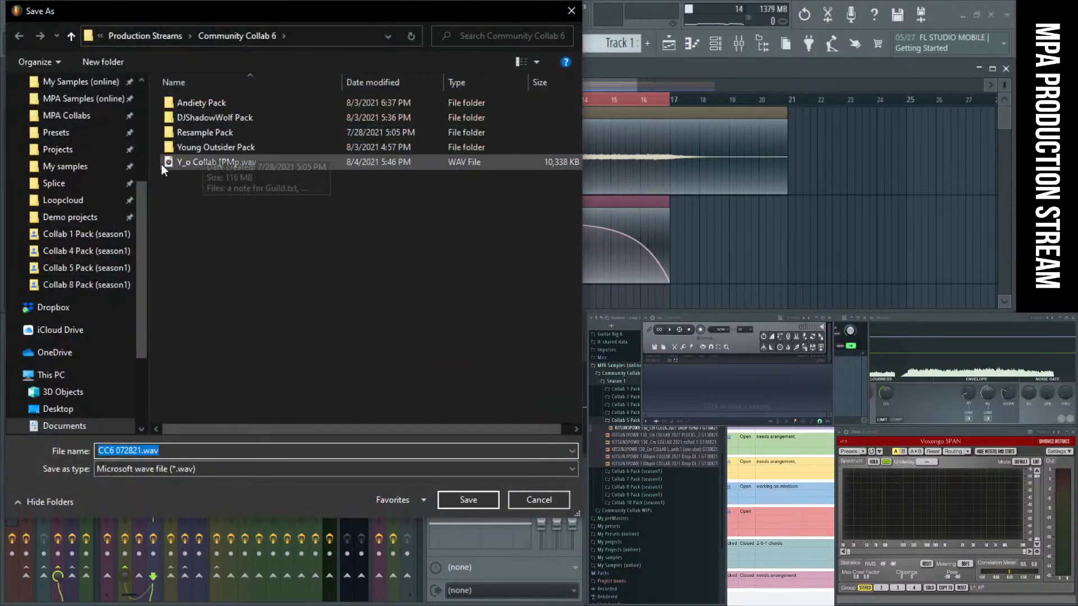
click(99, 274)
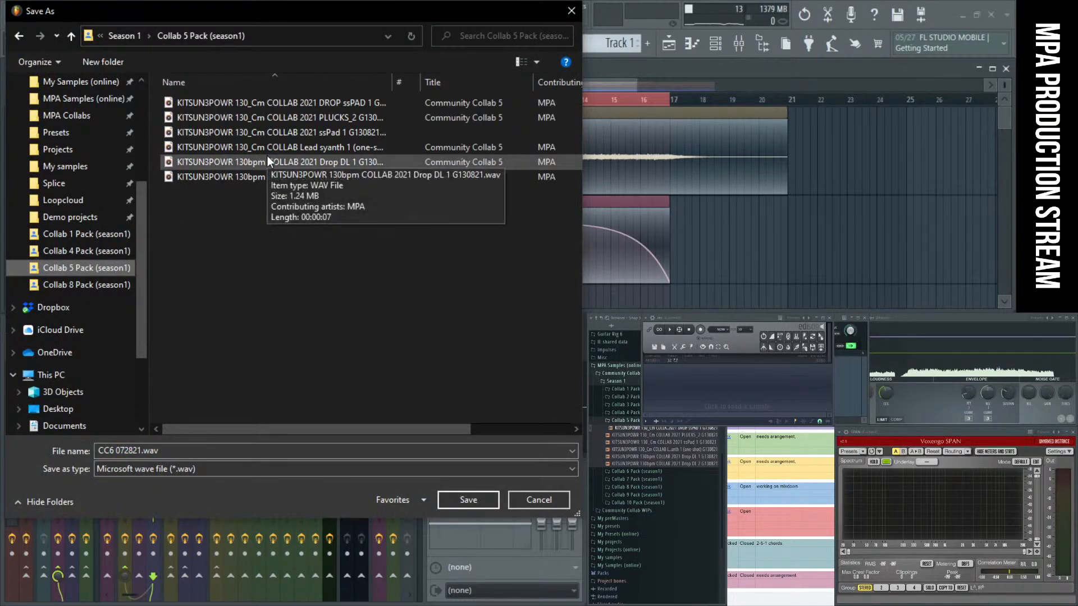
scroll(92, 177, up, 1)
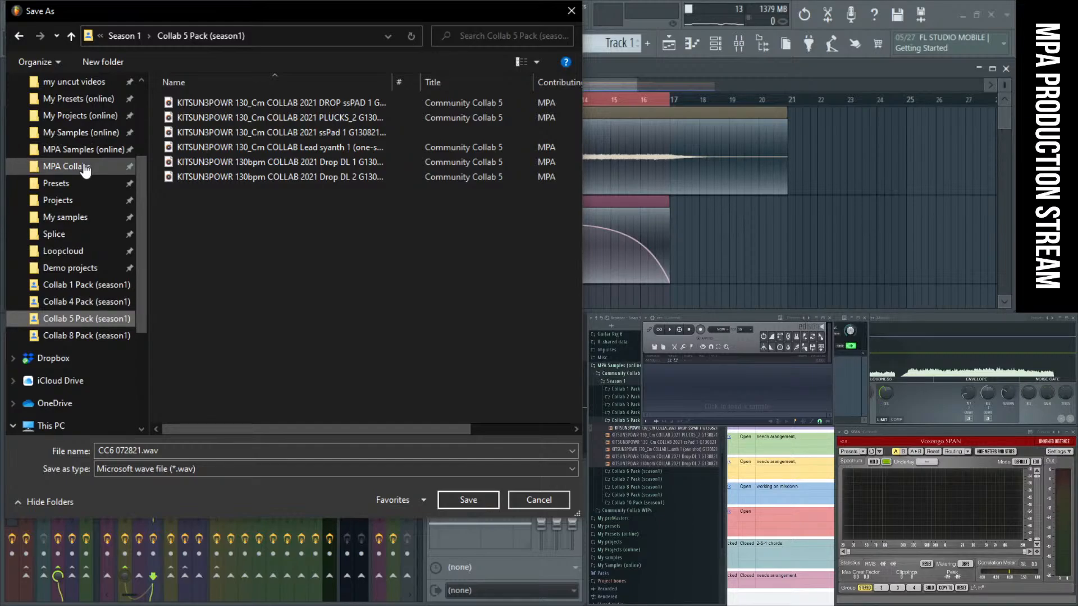
click(86, 170)
click(190, 107)
click(190, 108)
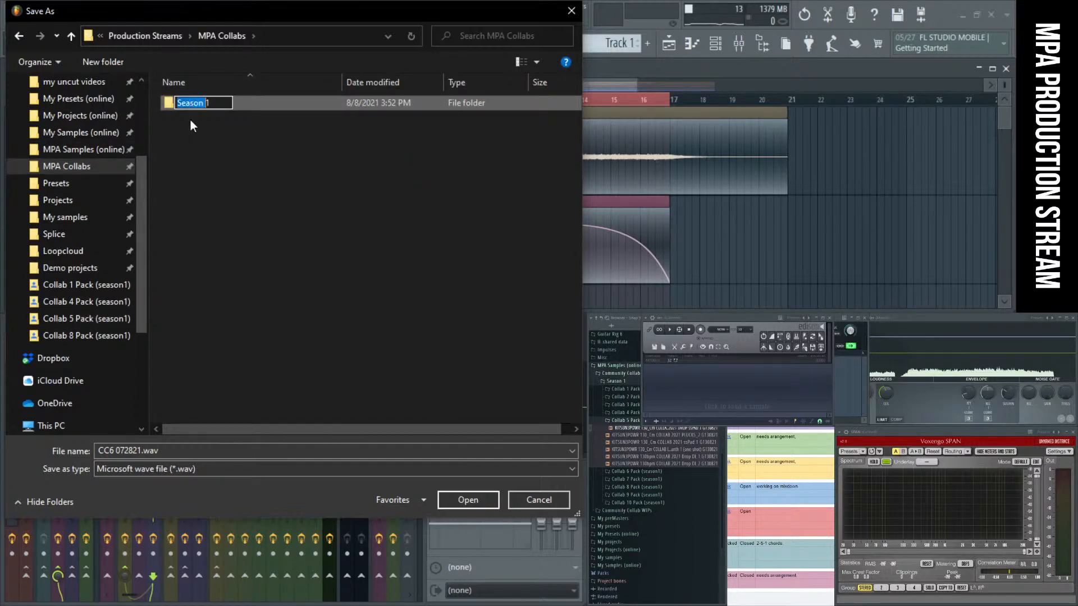
click(190, 124)
Step: Set the save location to Collab 6 Pack (season1) in MPA Samples (online), under Community Collab Packs, Season 1
click(83, 149)
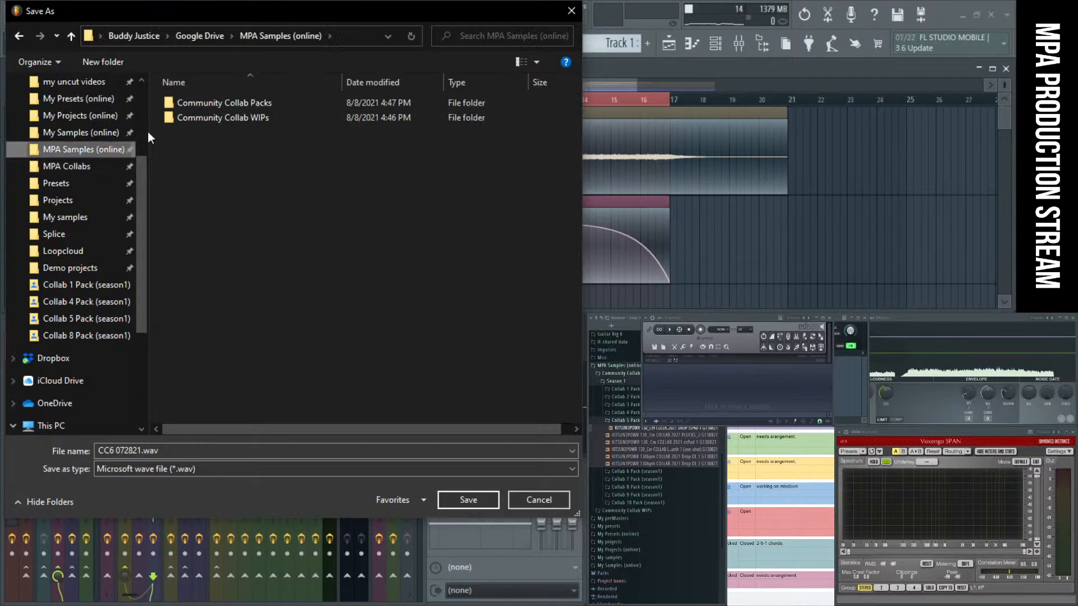
double_click(205, 102)
double_click(203, 103)
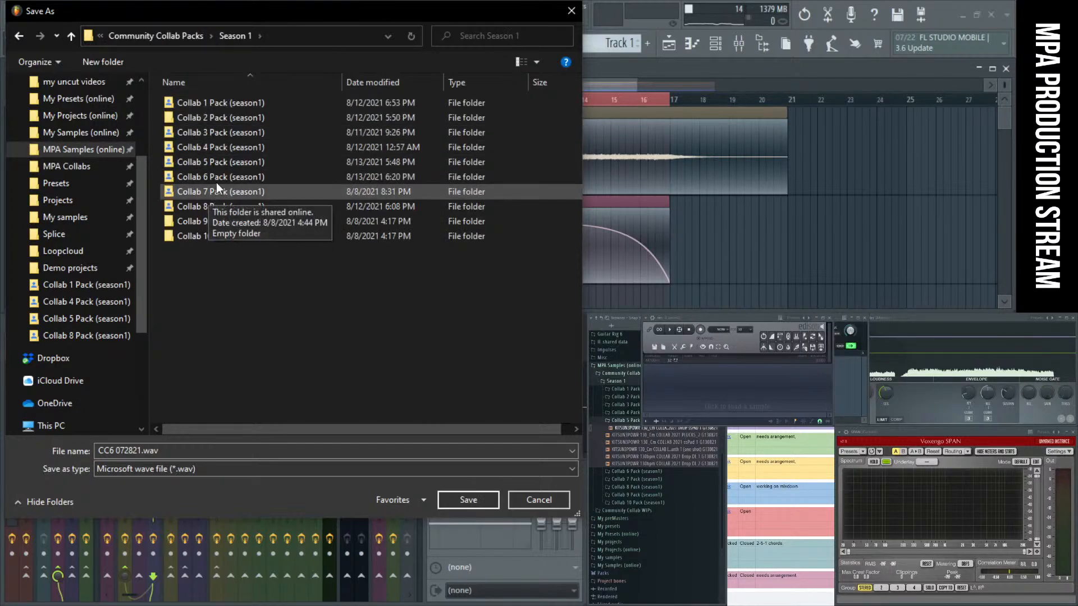
double_click(217, 178)
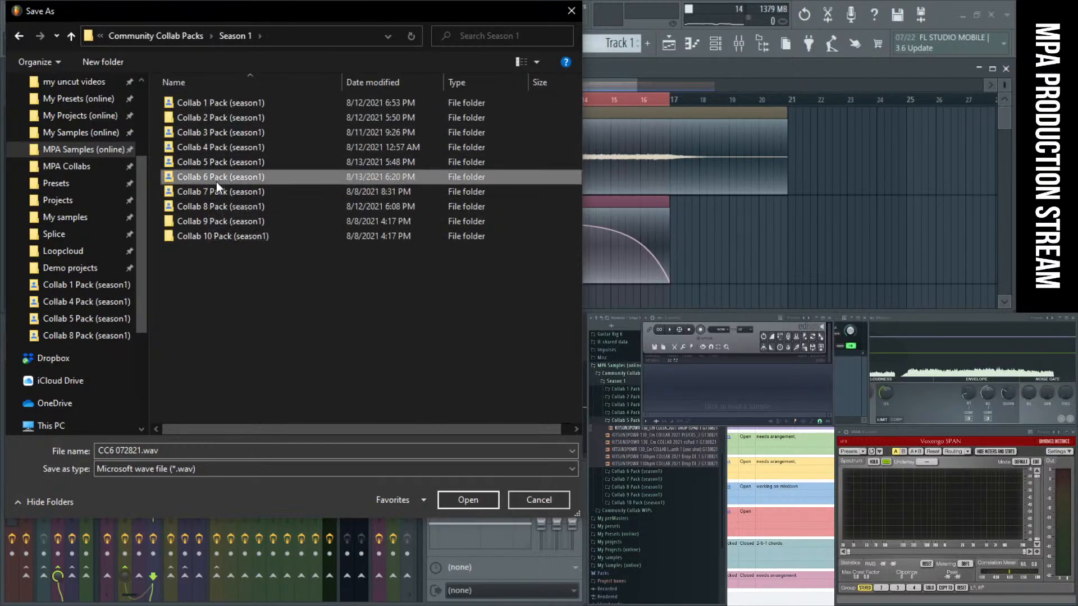
Step: Hide the Title, #, Contributing artists and Album columns in the file list and widen the Name column to show full names
right_click(241, 83)
click(261, 159)
right_click(236, 83)
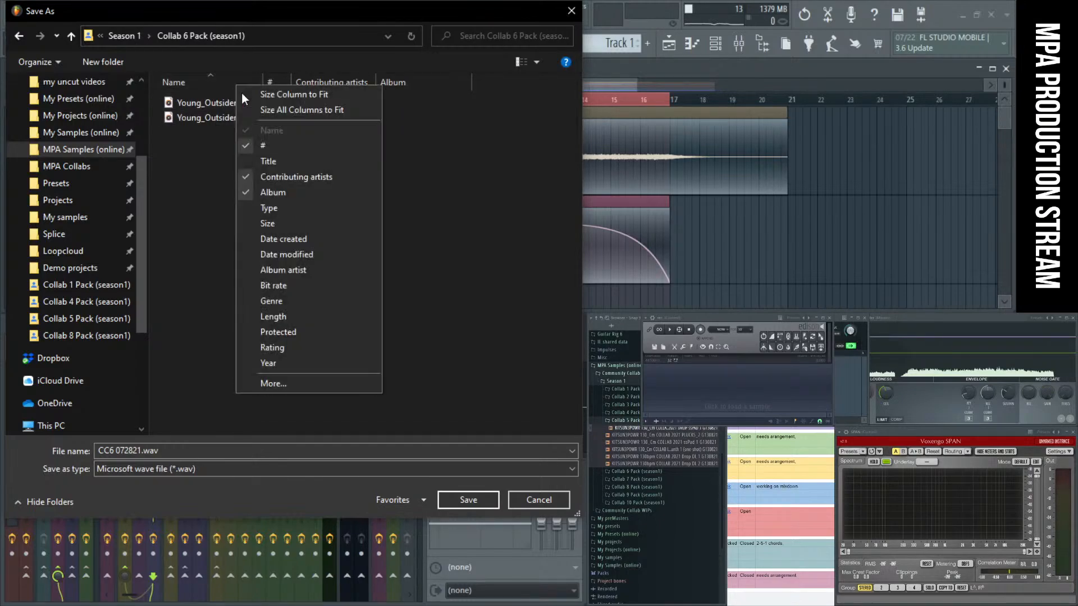
click(275, 147)
right_click(248, 86)
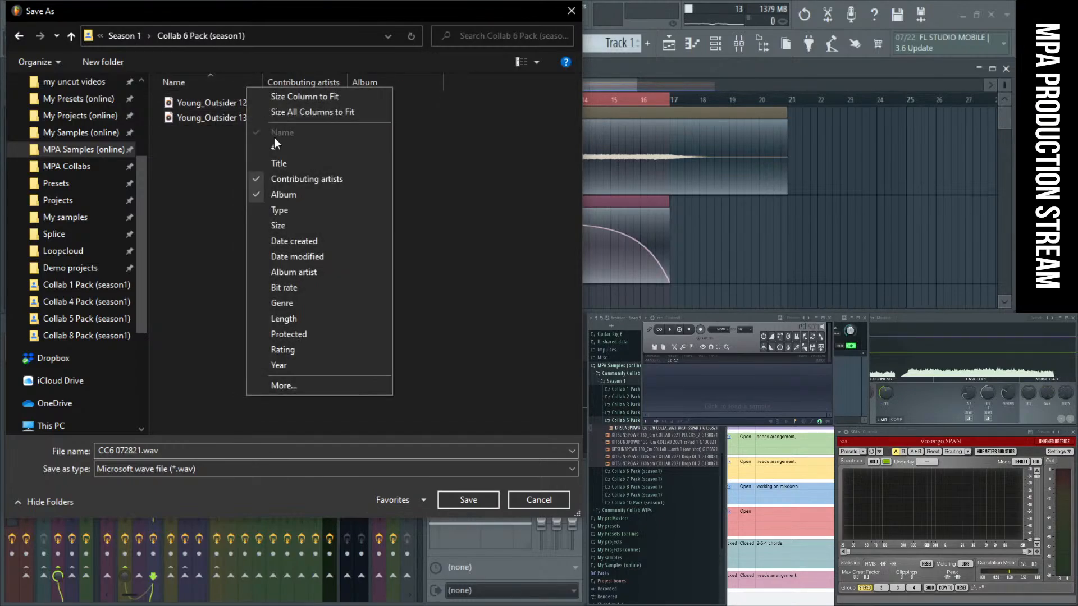
click(285, 179)
right_click(229, 84)
click(257, 194)
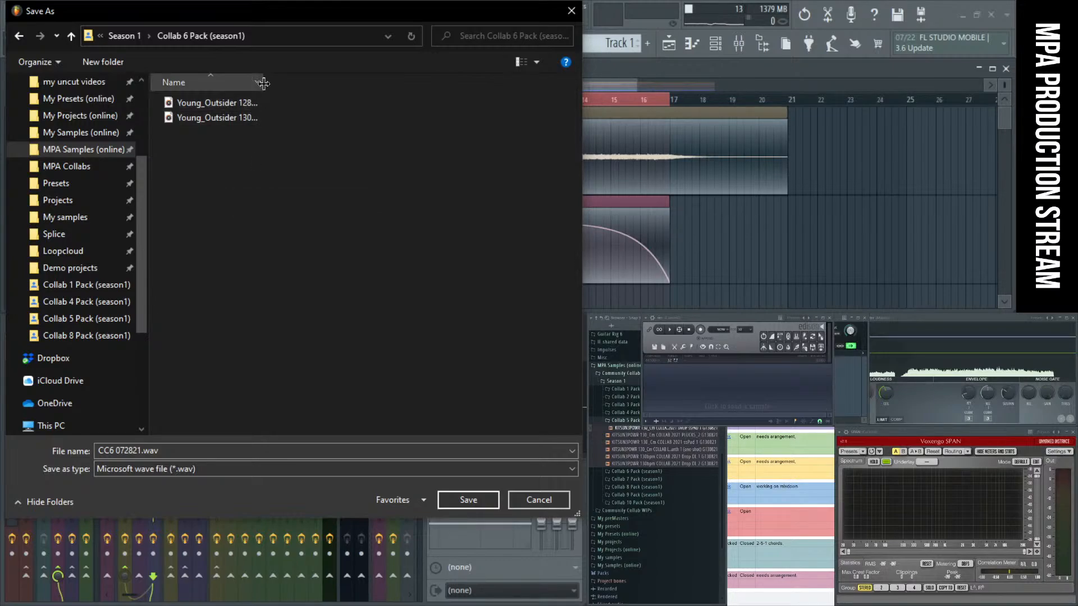
drag(263, 83, 415, 88)
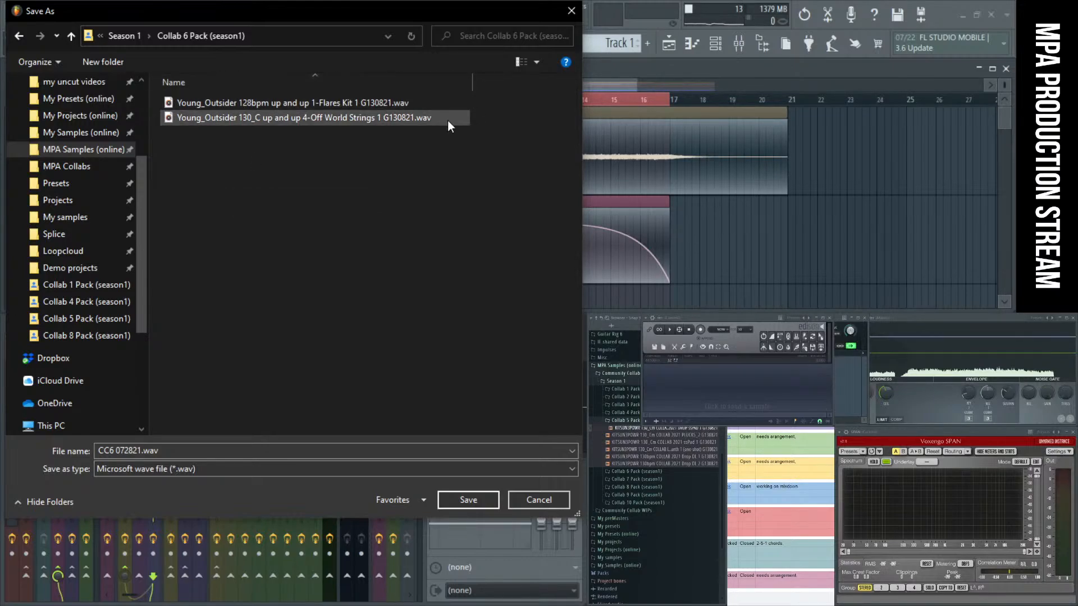
Step: Name the stem "Young_Outsider 128_C up and up 3-Jarble Ambience Pad 1 G130821", following the existing stem names, and save the export
click(202, 118)
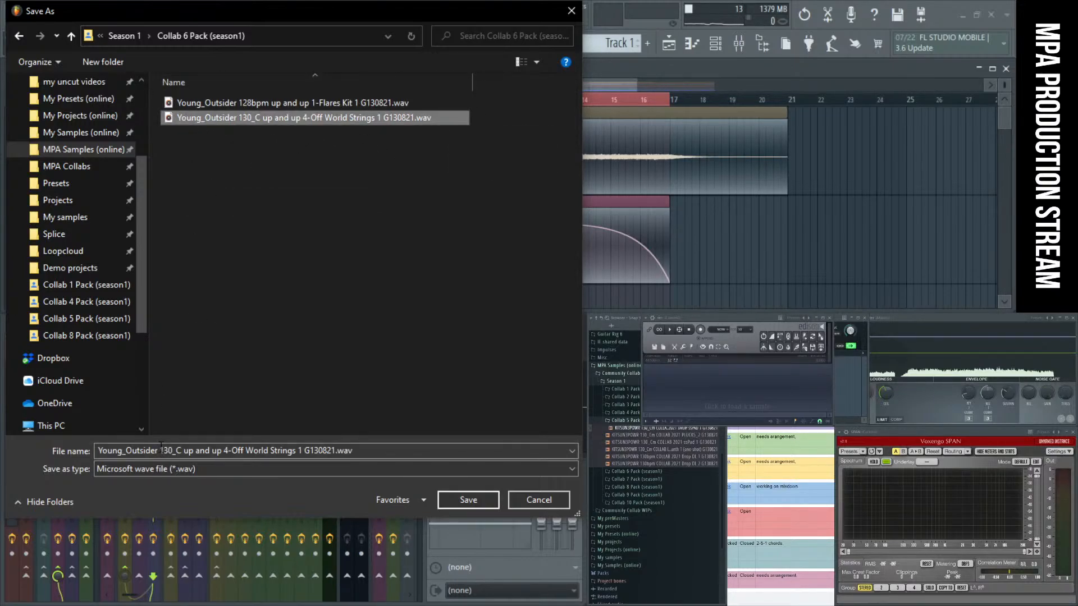
drag(161, 450, 406, 455)
text(up and up 3-Jarble Ambience Pad)
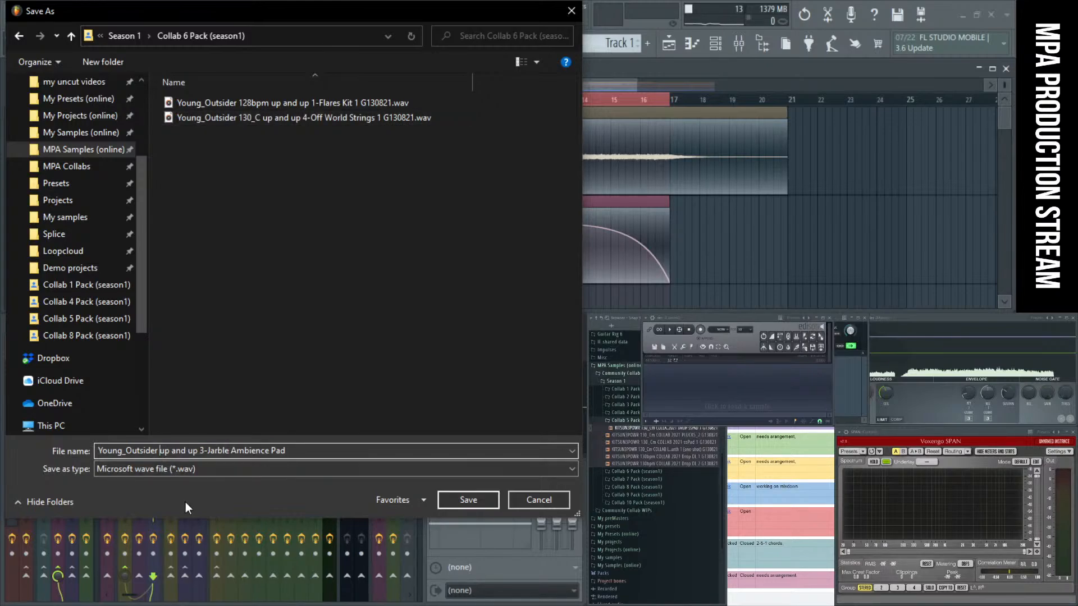
text(128)
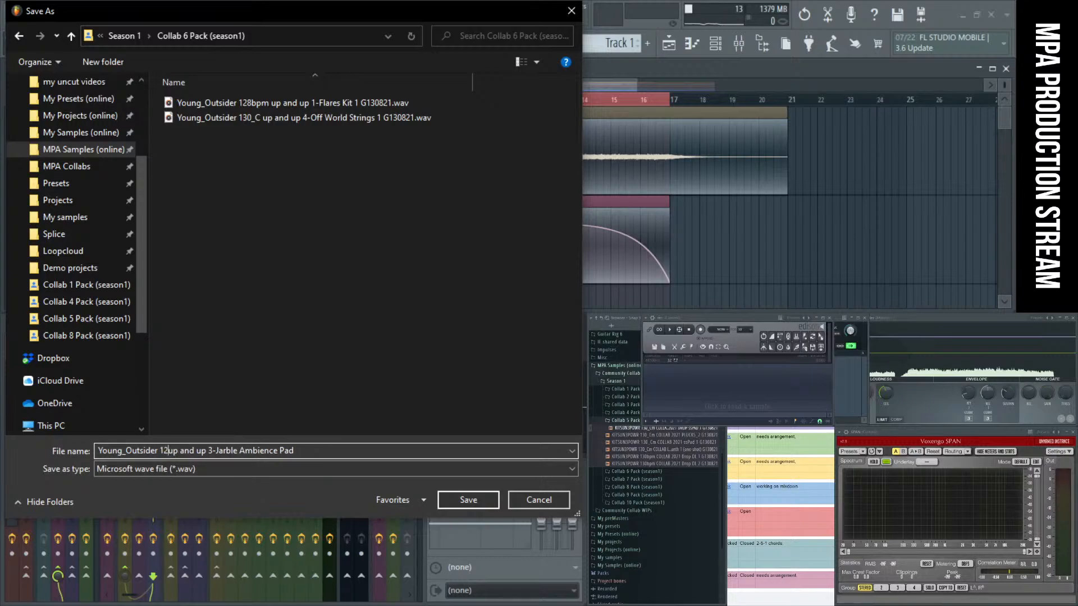
text(_C)
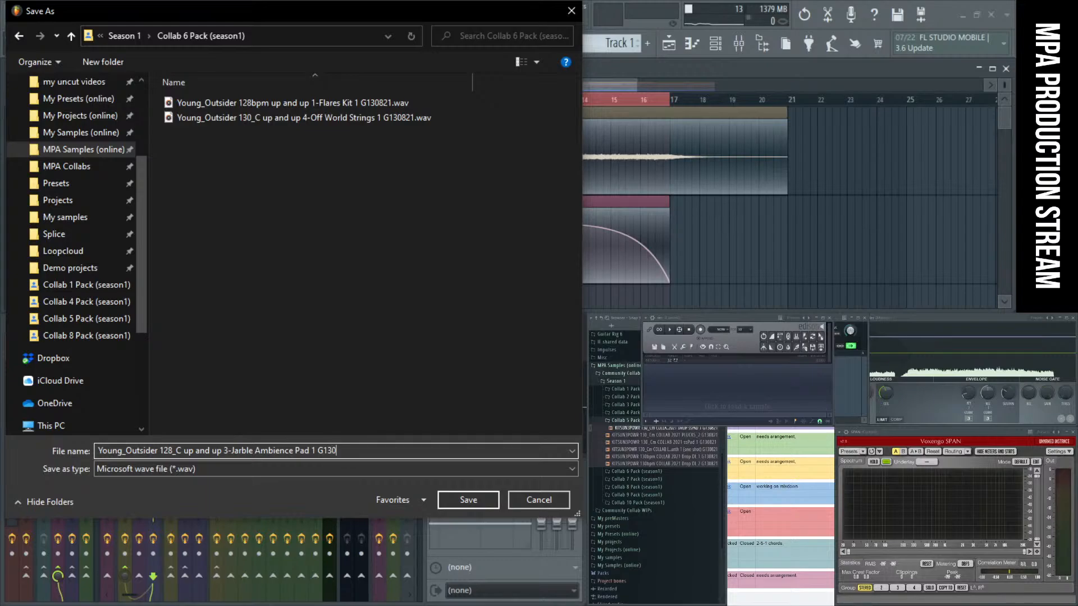
key(Return)
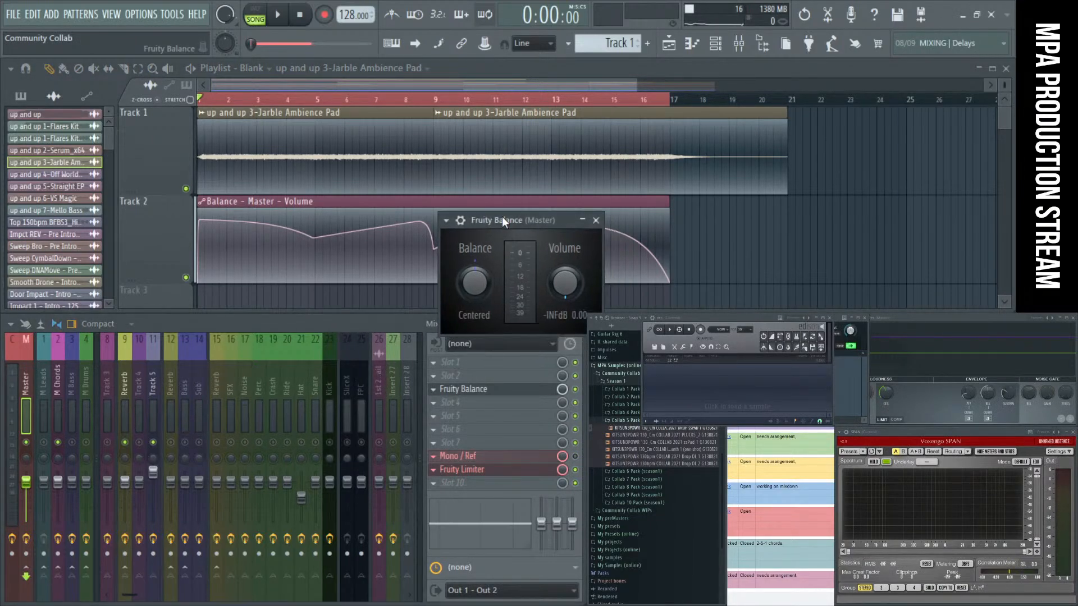
Step: Close the Fruity Balance window and delete both Jarble Ambience Pad clips from Track 1
click(602, 230)
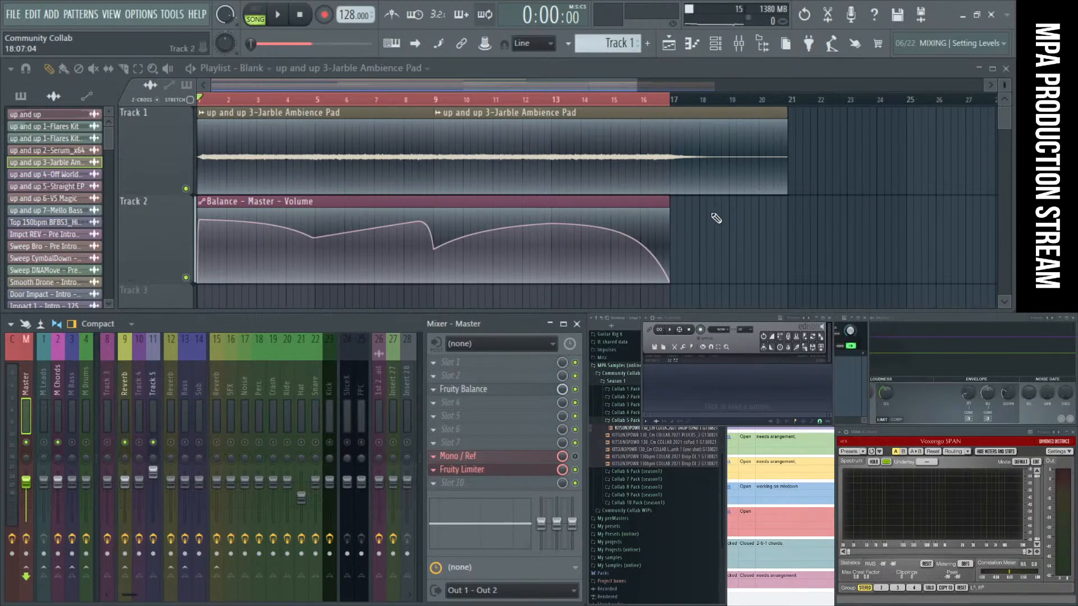
scroll(716, 218, down, 2)
scroll(717, 219, down, 4)
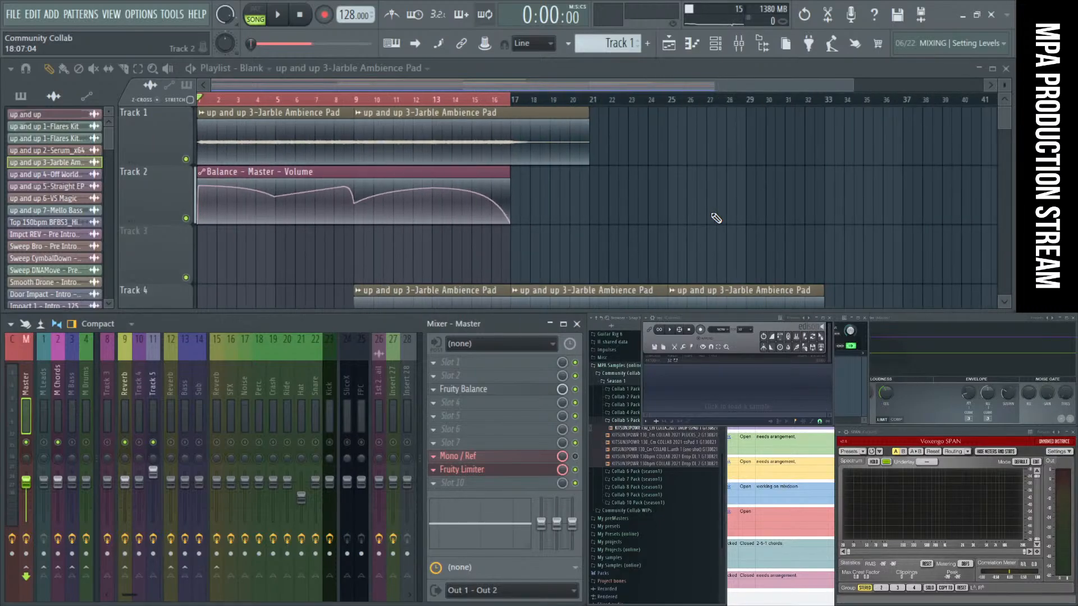
scroll(504, 177, down, 3)
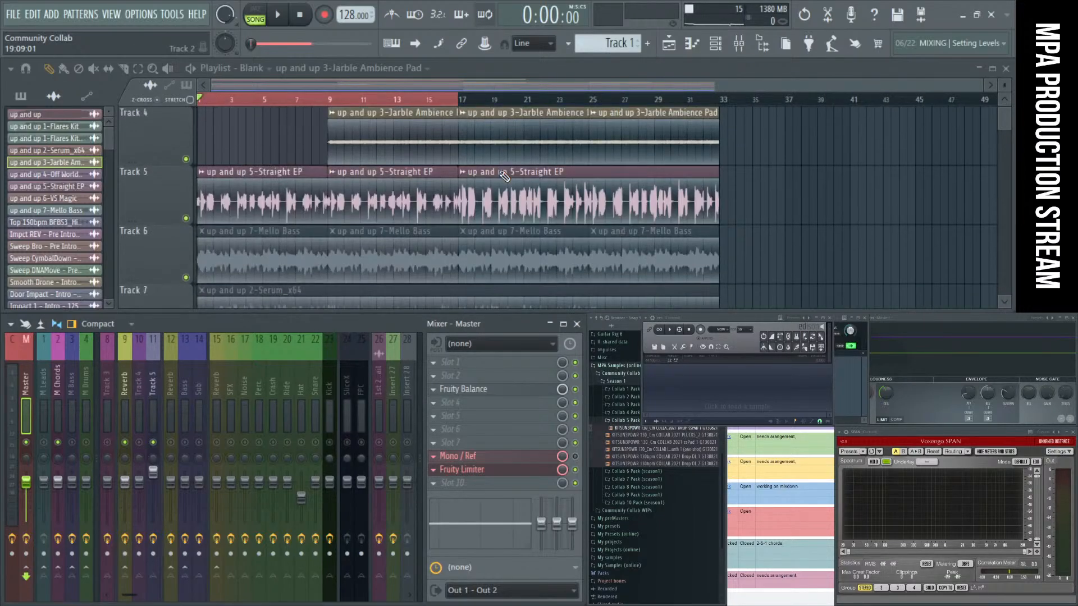
scroll(504, 176, up, 2)
scroll(504, 176, down, 1)
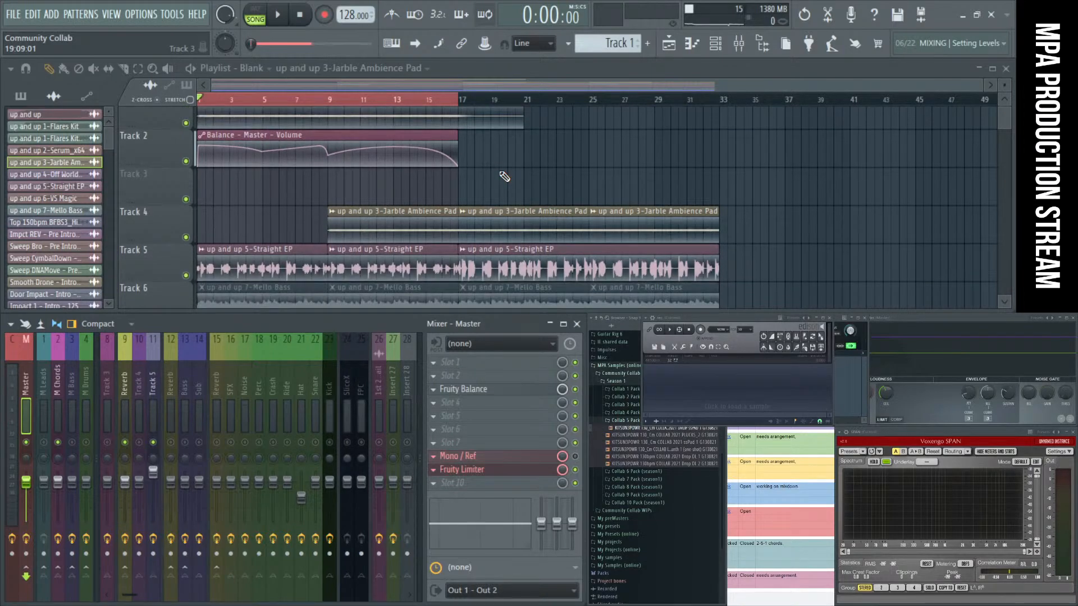
scroll(504, 176, up, 1)
right_click(437, 138)
right_click(349, 131)
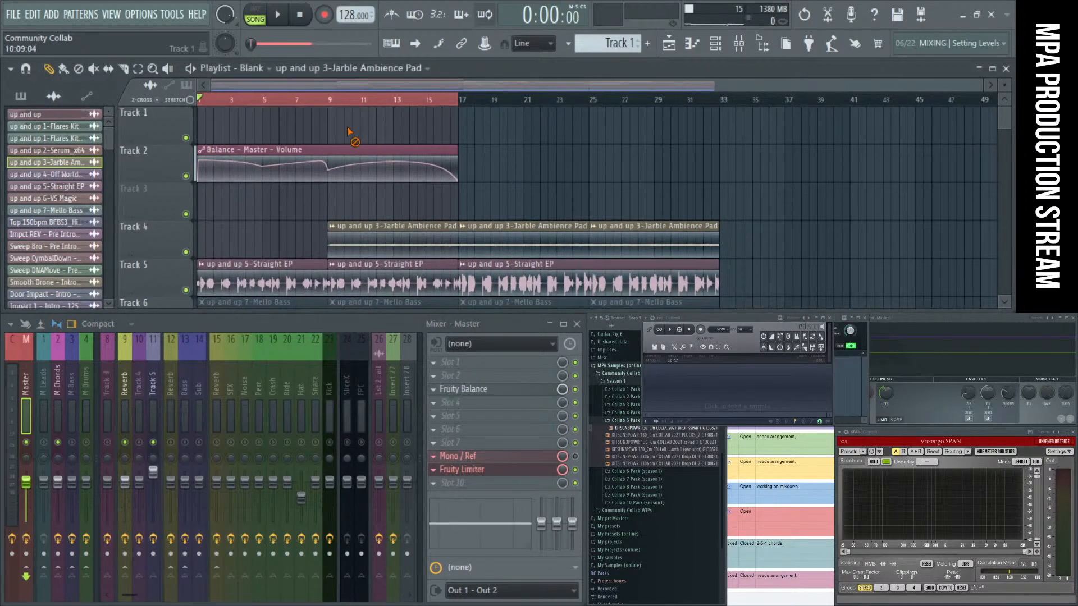
Step: Delete the Fruity Balance automation clip from Track 2 and the three Jarble Ambience Pad clips from Track 4
right_click(222, 149)
scroll(424, 171, down, 3)
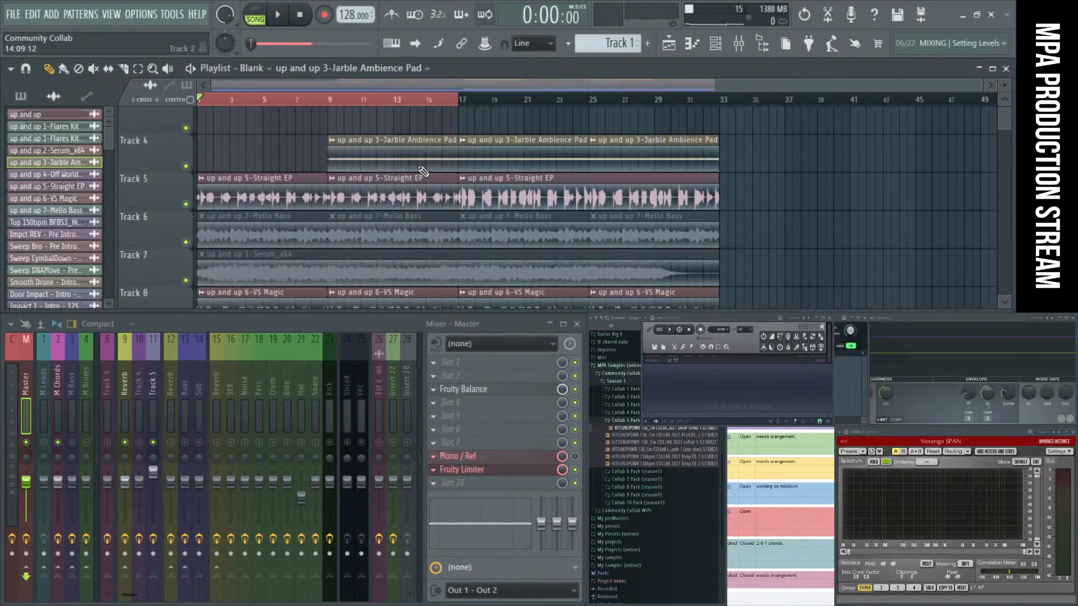
right_click(348, 131)
right_click(494, 132)
right_click(611, 133)
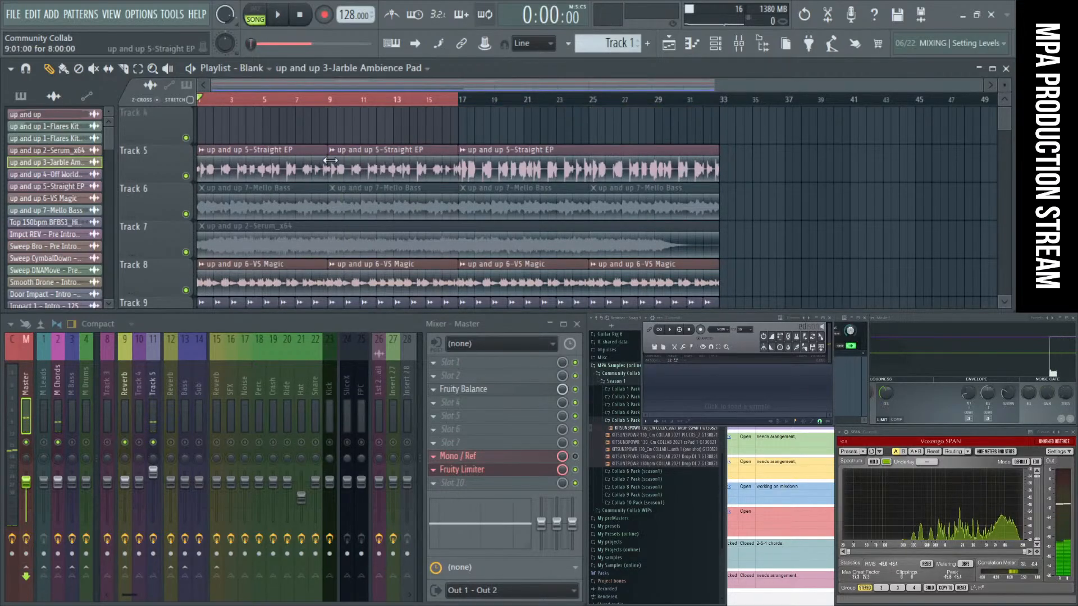
Step: Move the first Straight EP clip from Track 5 to the start of Track 1 and audition it
drag(248, 167, 246, 145)
key(space)
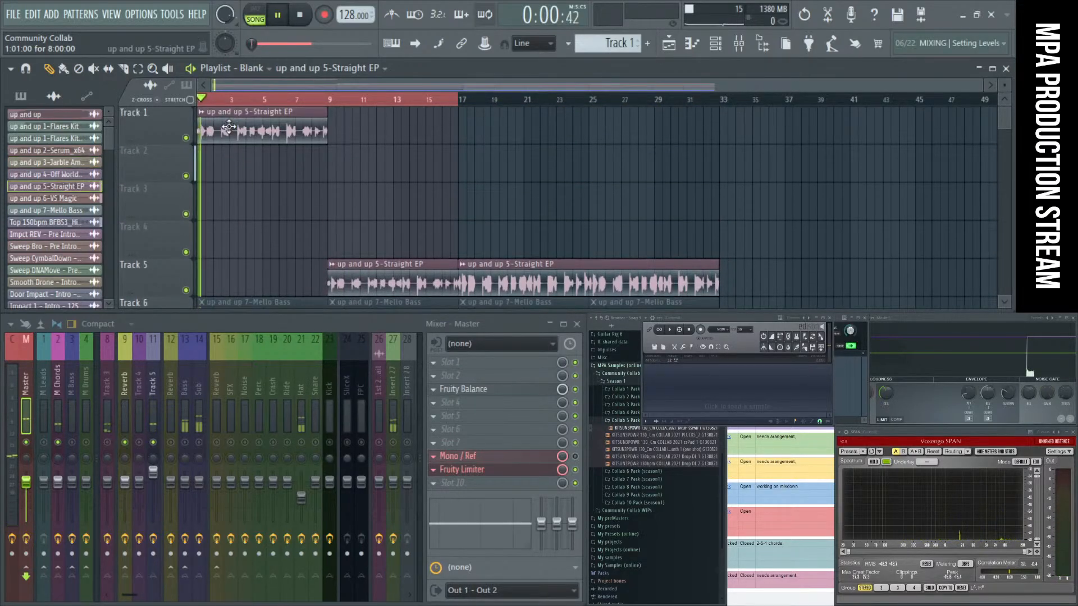
key(space)
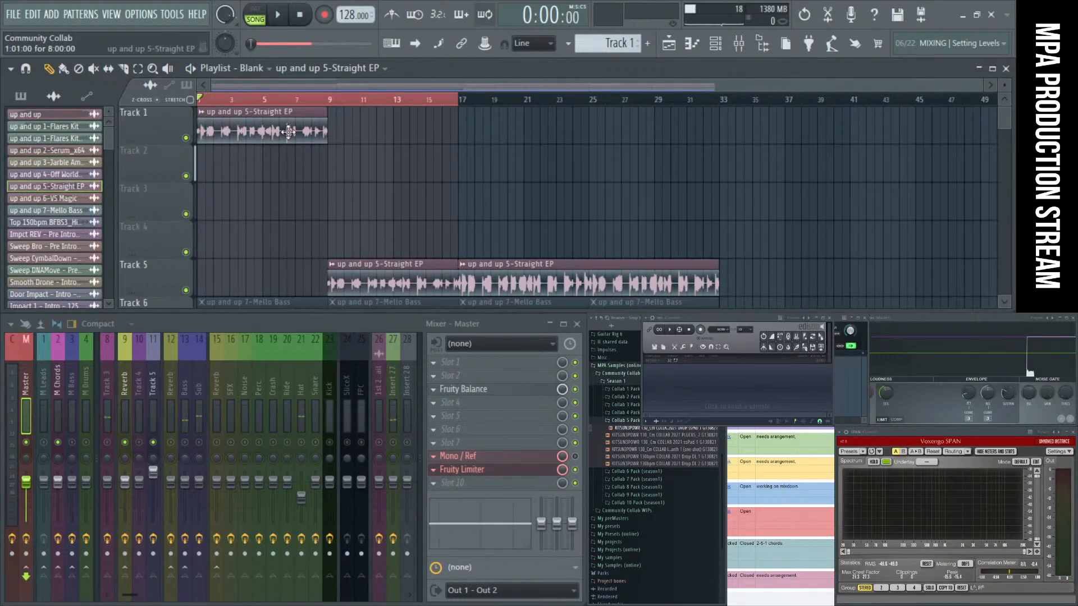
Step: Open the Straight EP channel settings to locate its mixer track, audition the part and close the settings
double_click(288, 133)
drag(405, 182, 761, 142)
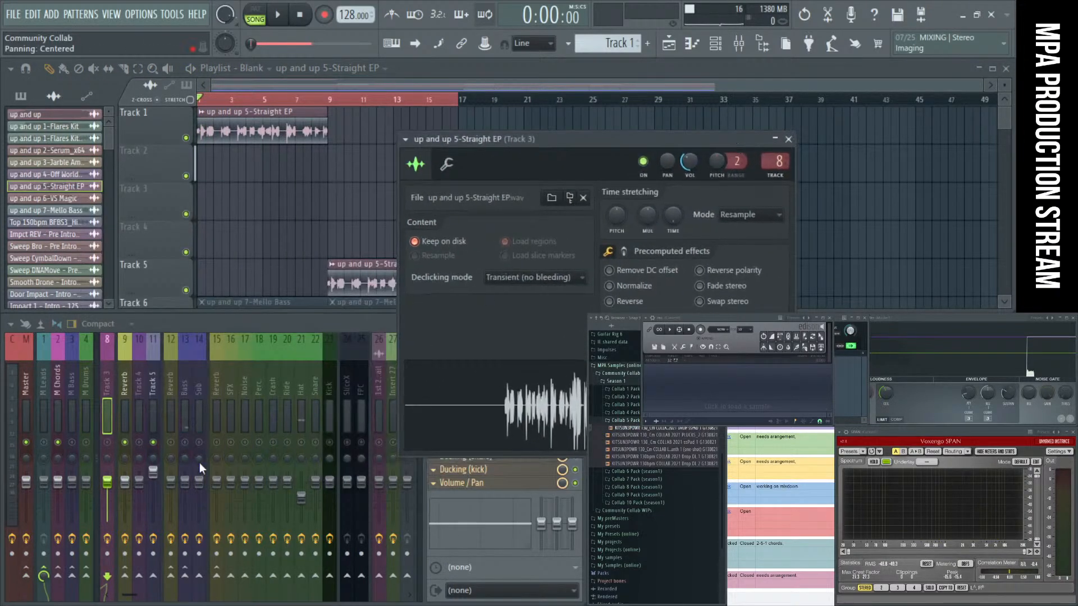
click(117, 449)
key(space)
drag(572, 147, 299, 166)
key(space)
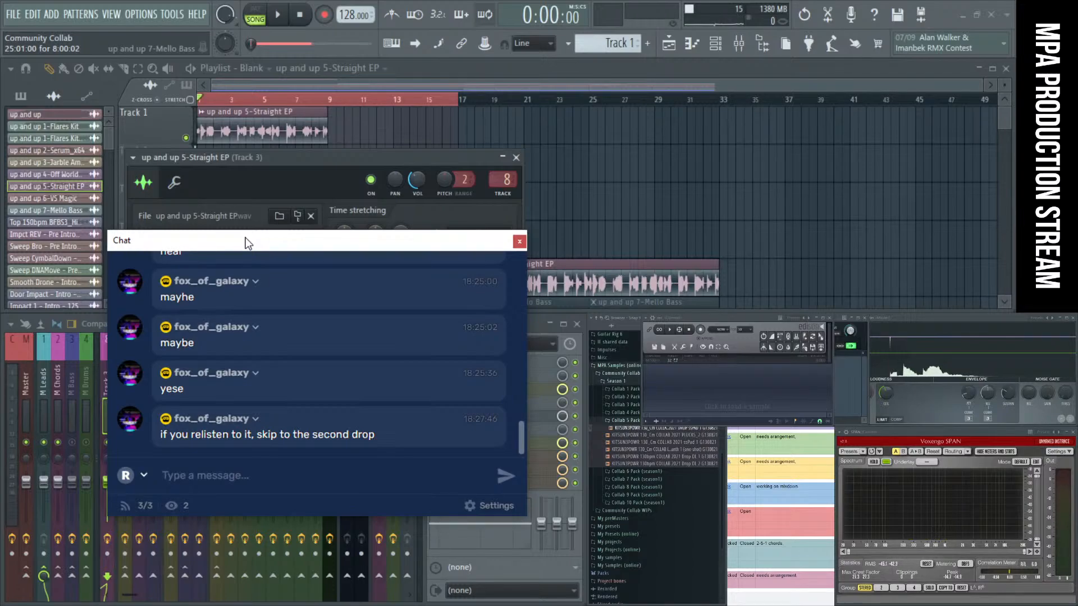
drag(248, 240, 290, 243)
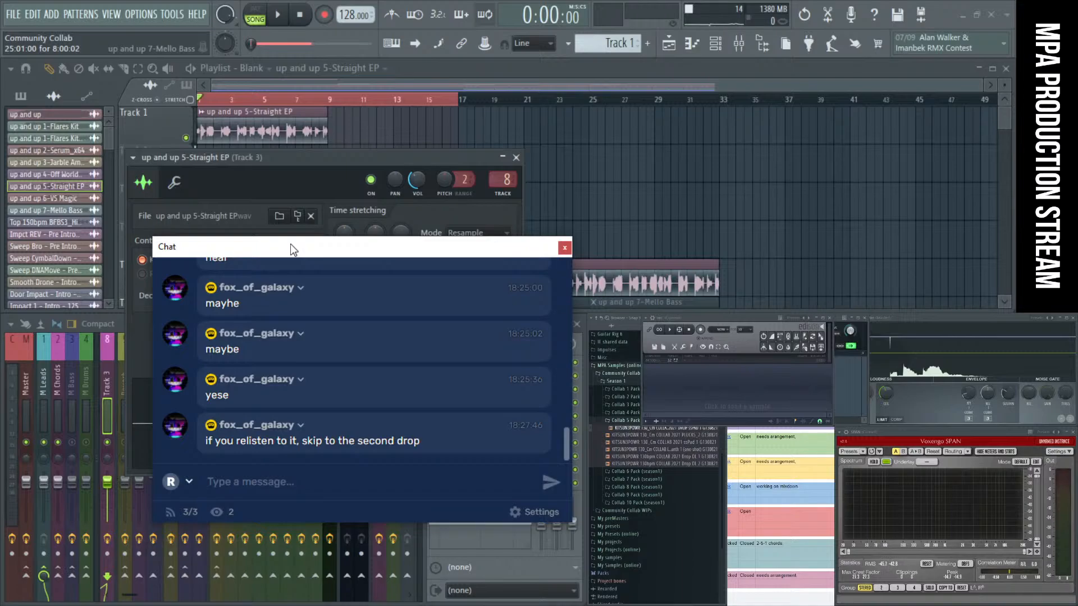
drag(291, 243, 723, 325)
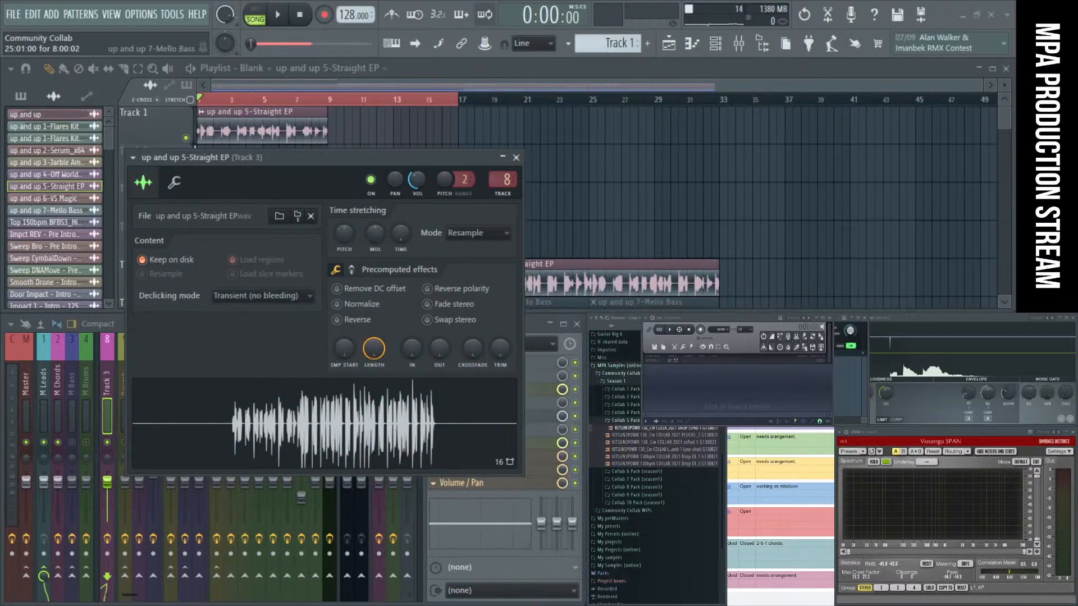
drag(286, 158, 330, 171)
click(558, 171)
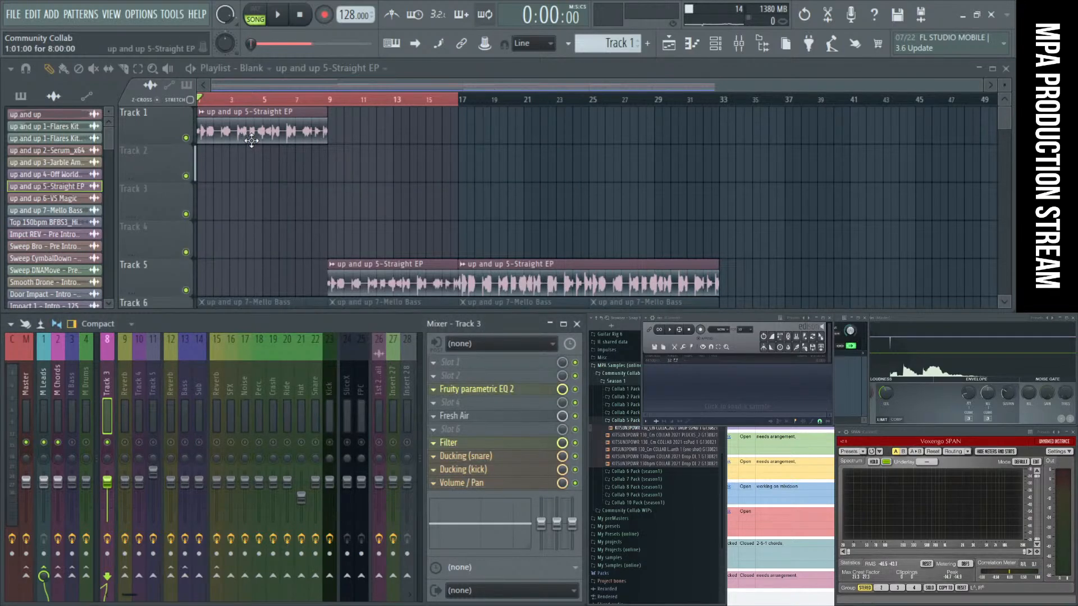
Step: Audition the Straight EP part and mute playlist Tracks 8, 9, 10 and the Bass track 12
key(space)
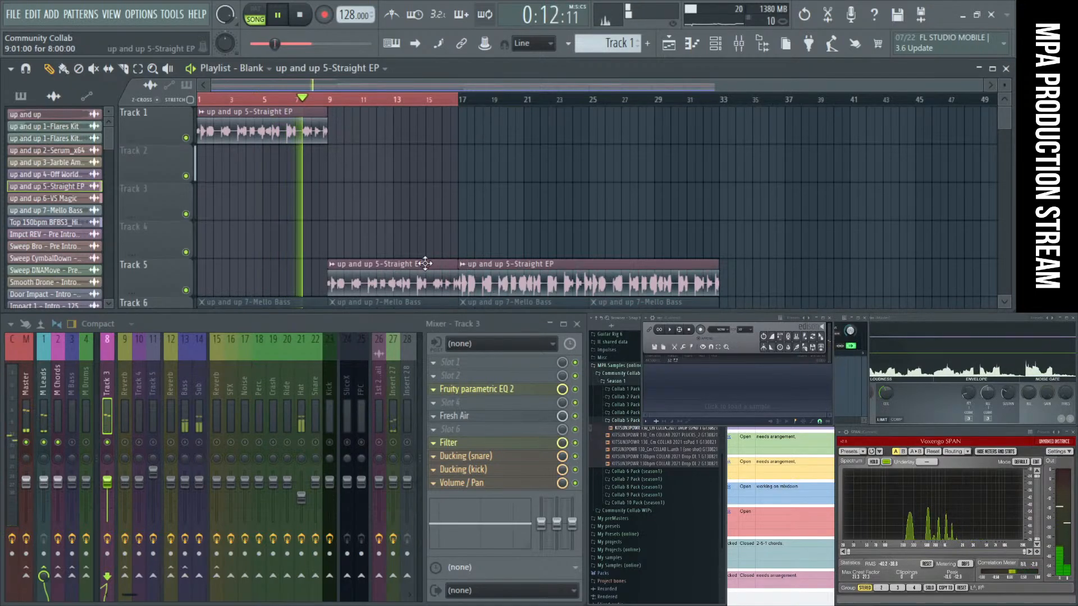
key(space)
scroll(386, 243, down, 6)
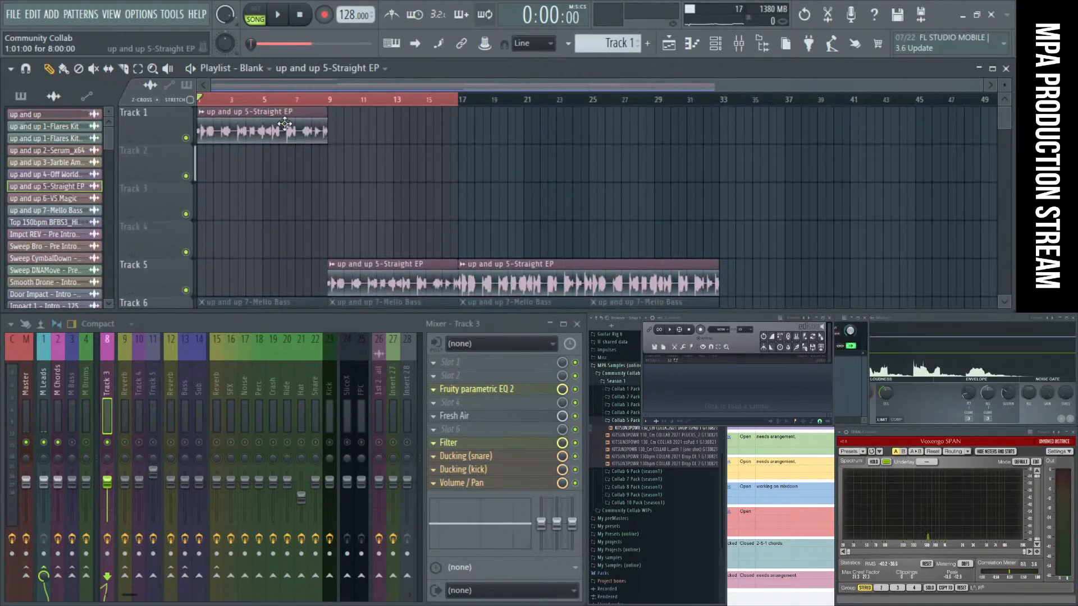
scroll(274, 189, down, 7)
scroll(211, 188, up, 1)
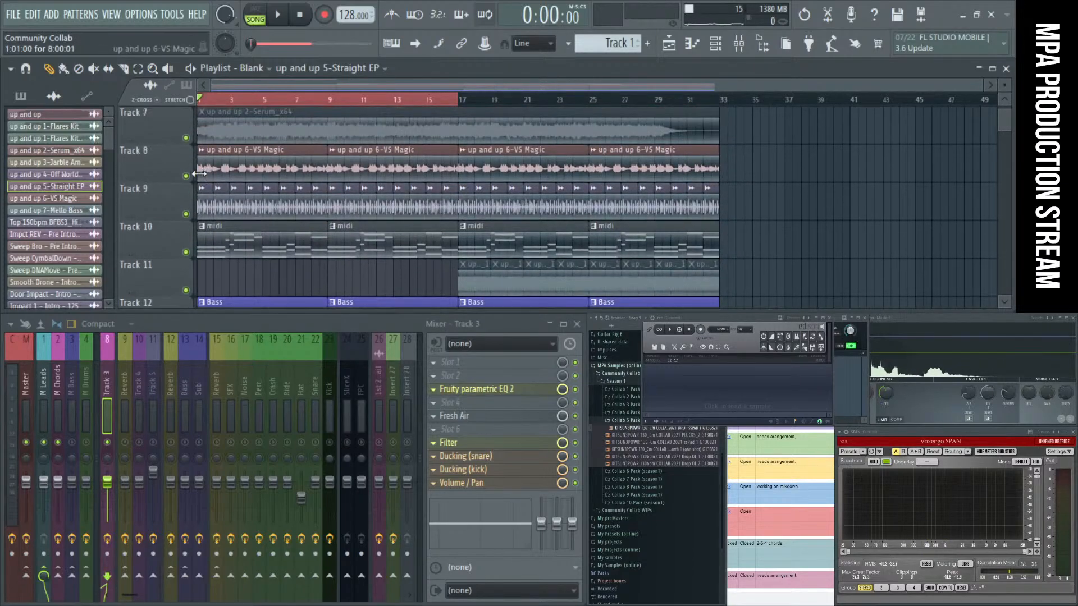
click(186, 175)
click(186, 214)
key(space)
click(186, 252)
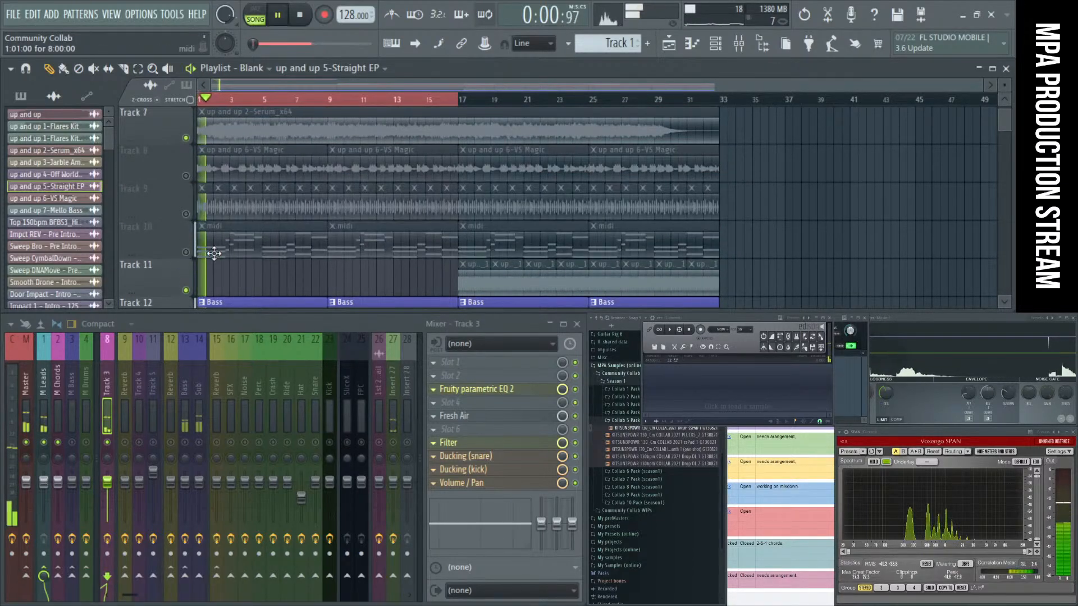
scroll(215, 255, down, 2)
click(186, 252)
scroll(258, 227, down, 2)
Step: Move the Straight EP clip at bar 17 from Track 5 up to Track 1
scroll(258, 226, up, 10)
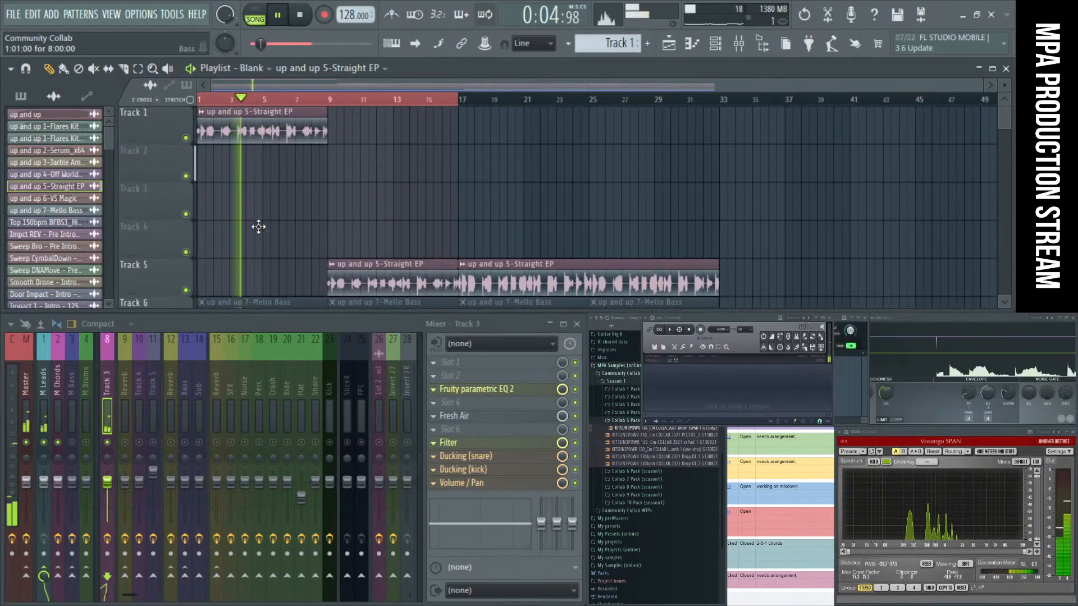
drag(539, 264, 540, 112)
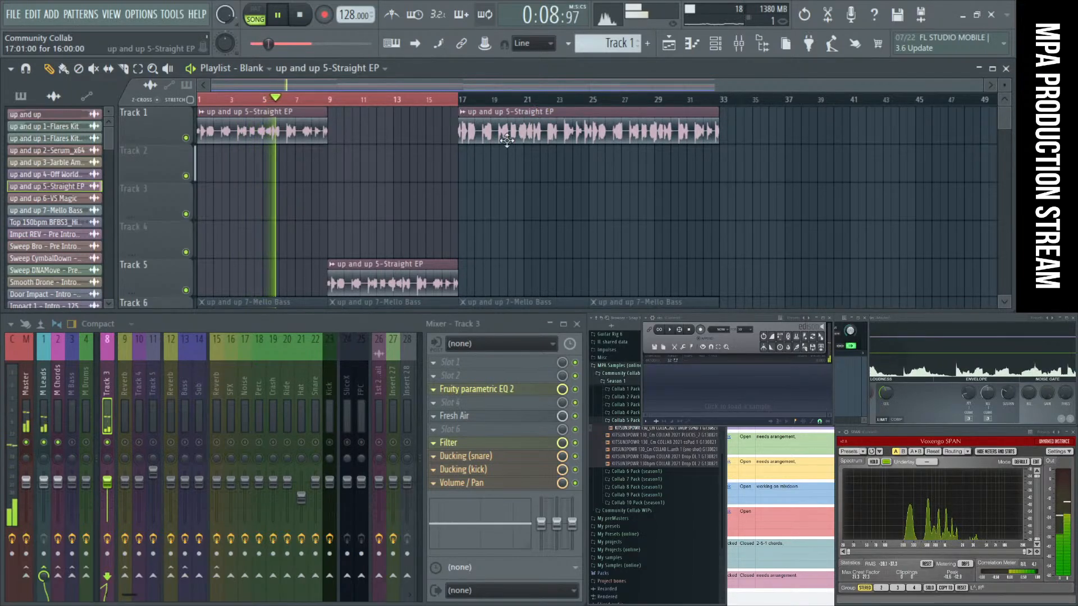
key(space)
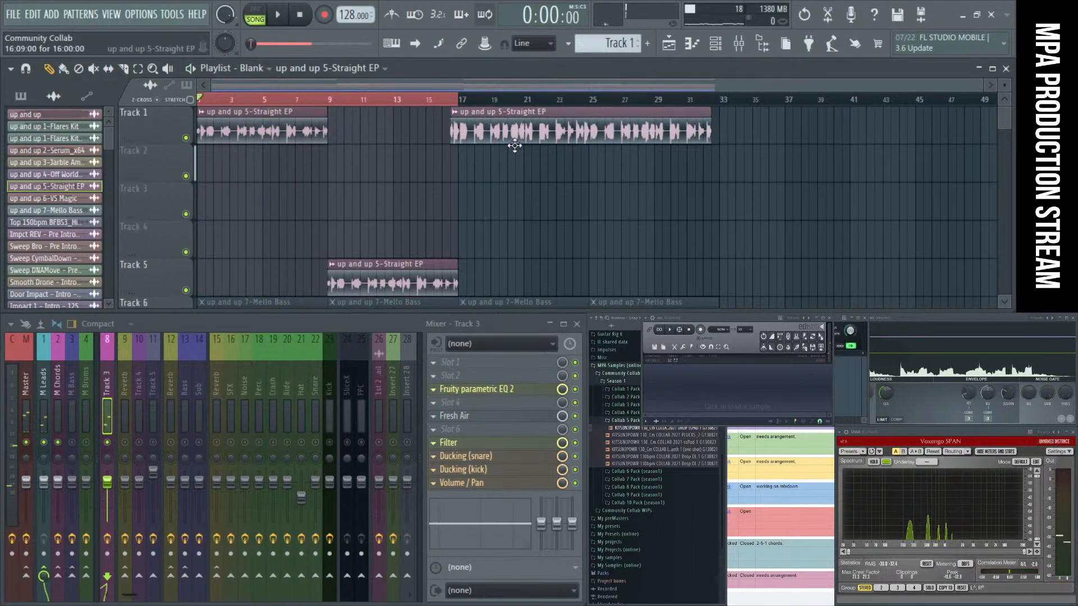
Step: Try the longer Straight EP clip at the start of Track 2 with Track 1 muted
drag(562, 126, 298, 164)
click(186, 137)
key(space)
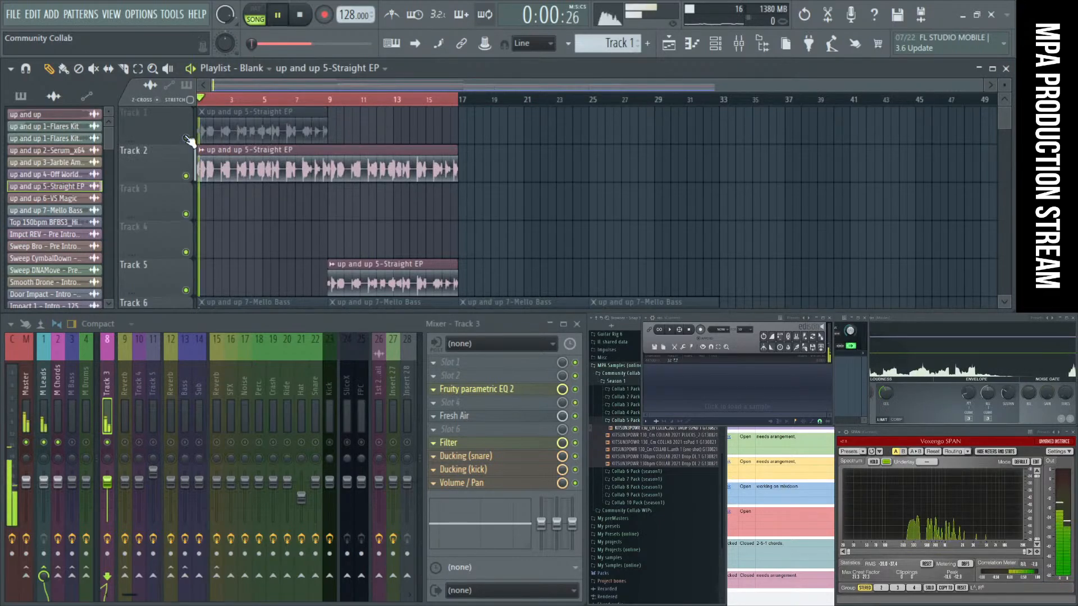
key(space)
click(186, 137)
Step: Set the time selection to bars 1–8 and audition the Straight EP clip while checking its channel settings
drag(214, 164, 323, 112)
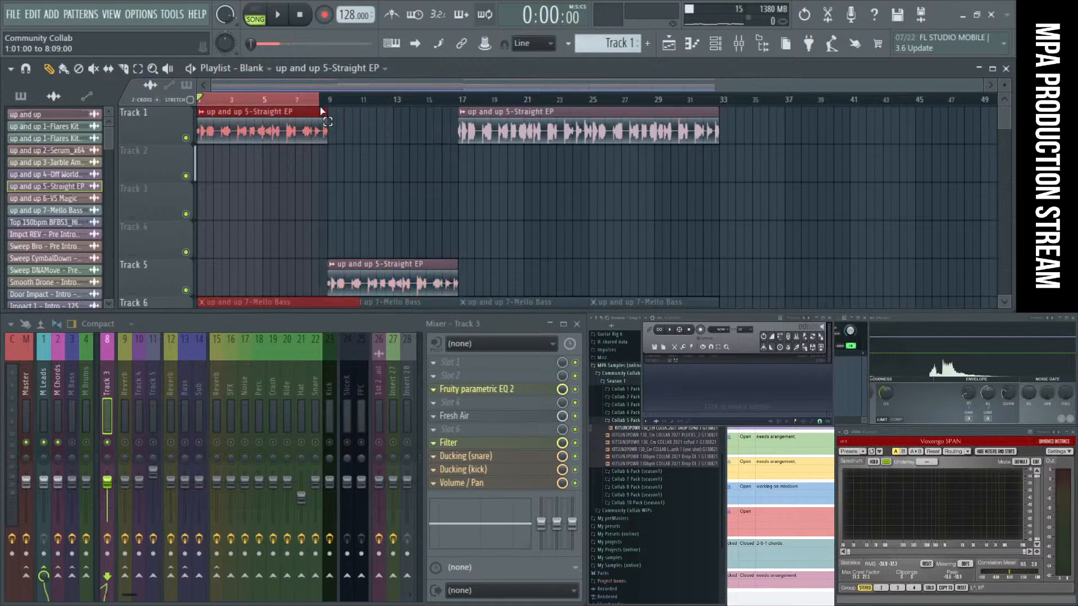
double_click(295, 126)
key(space)
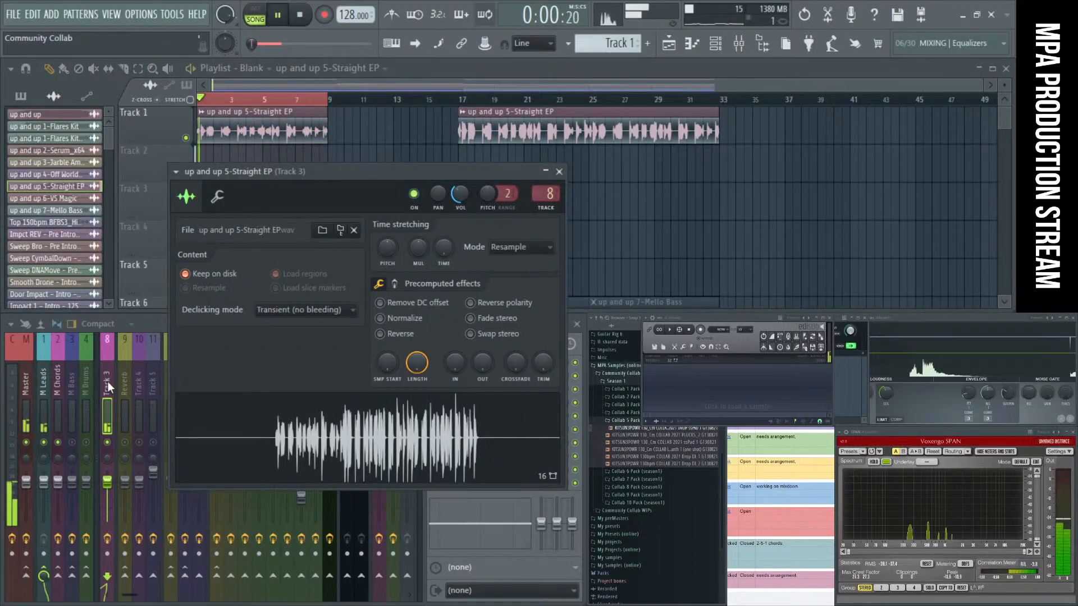
click(558, 171)
scroll(240, 388, up, 3)
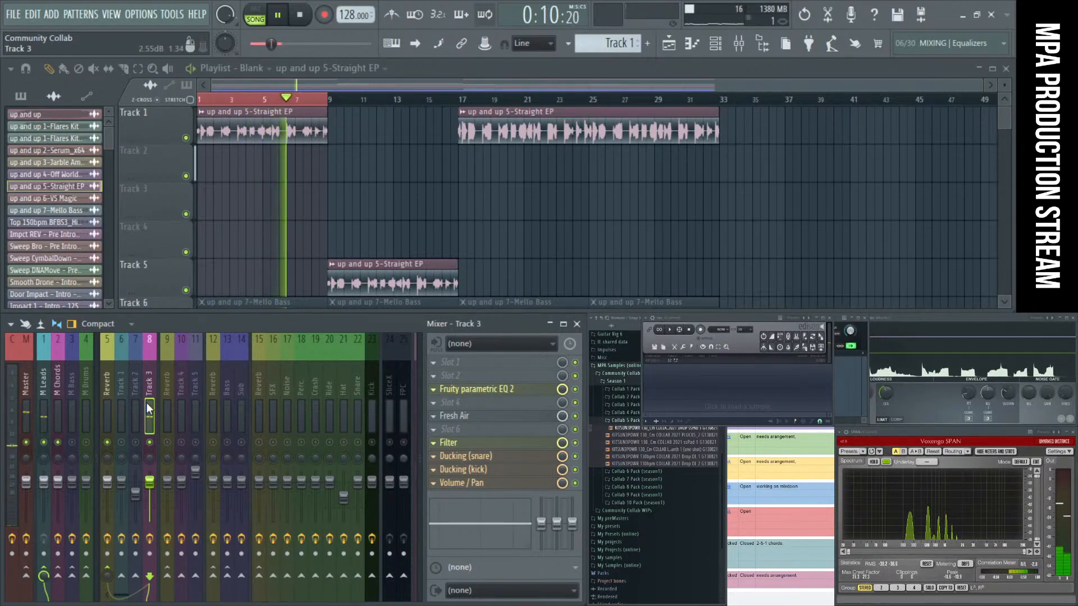
key(space)
key(space)
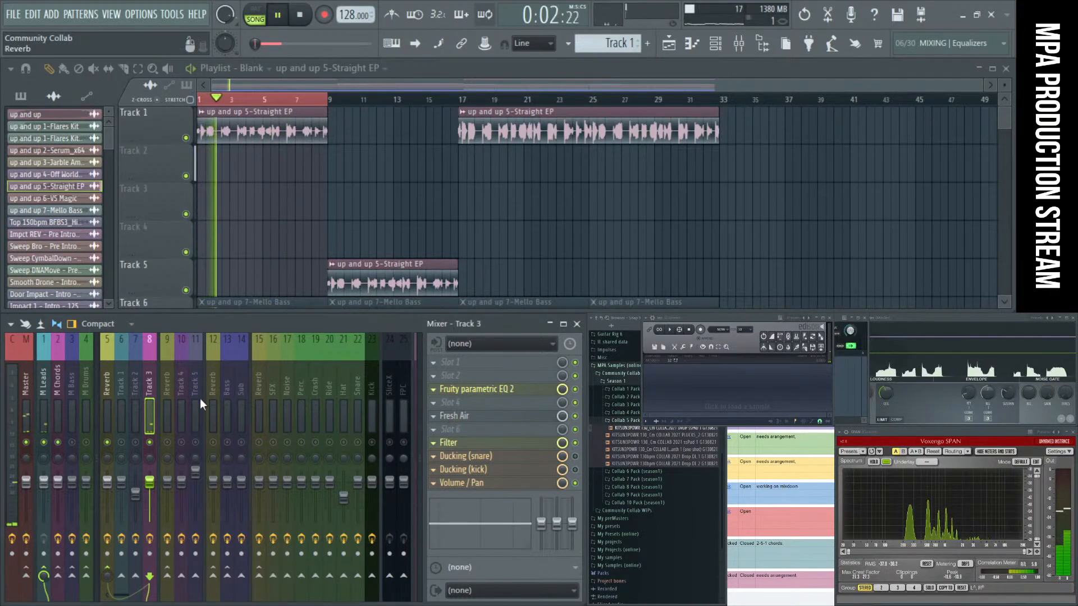
Step: Set the Track 3 mixer volume to 106% (1.4 dB), auditioning the Straight EP part from bar 1 and bar 17
drag(149, 466, 150, 459)
key(space)
key(space)
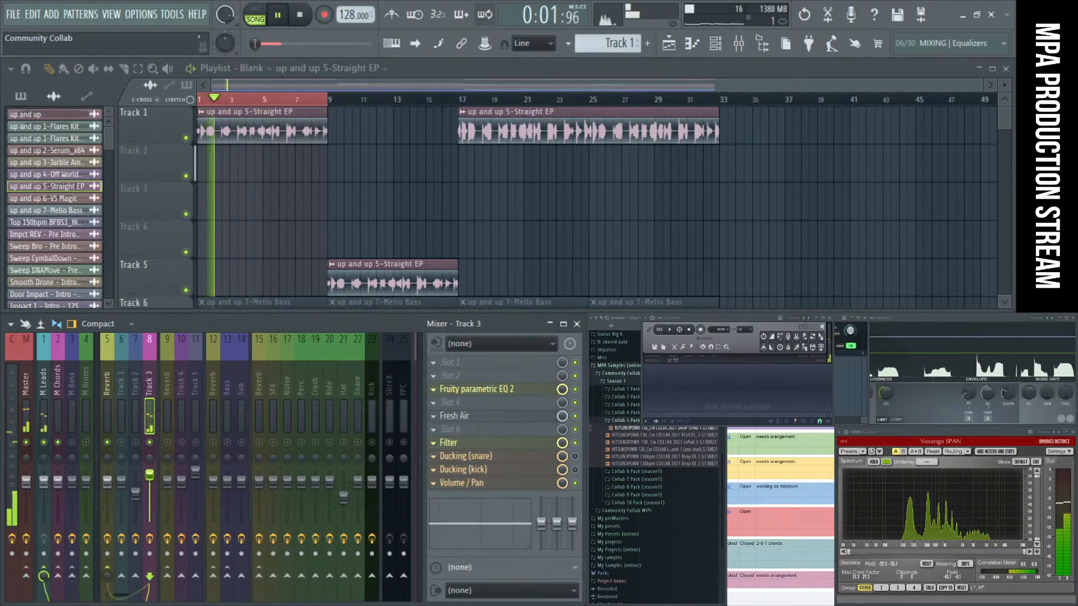
key(space)
click(464, 101)
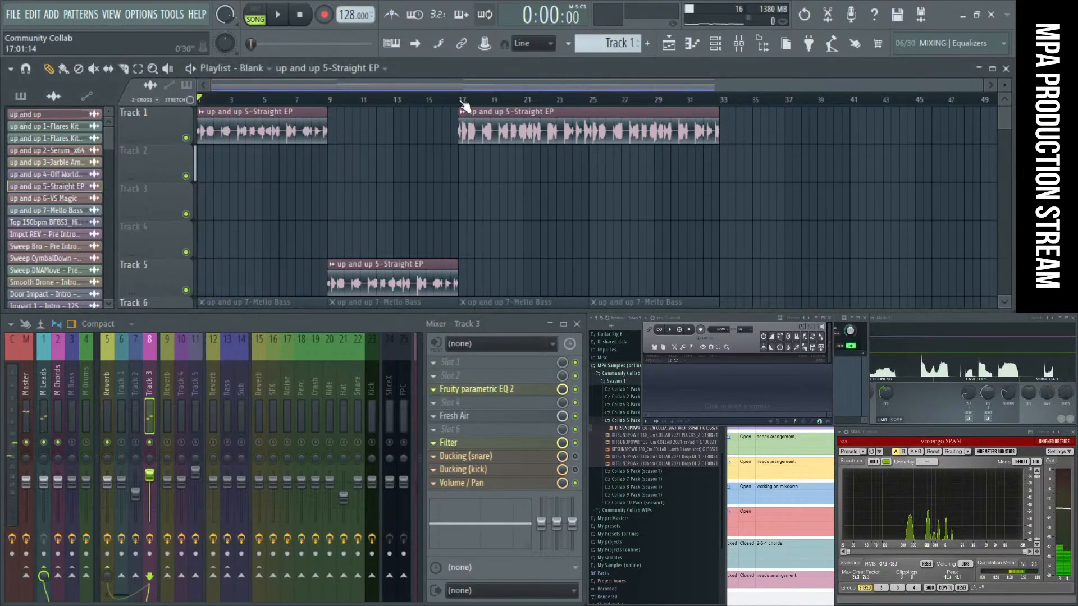
key(space)
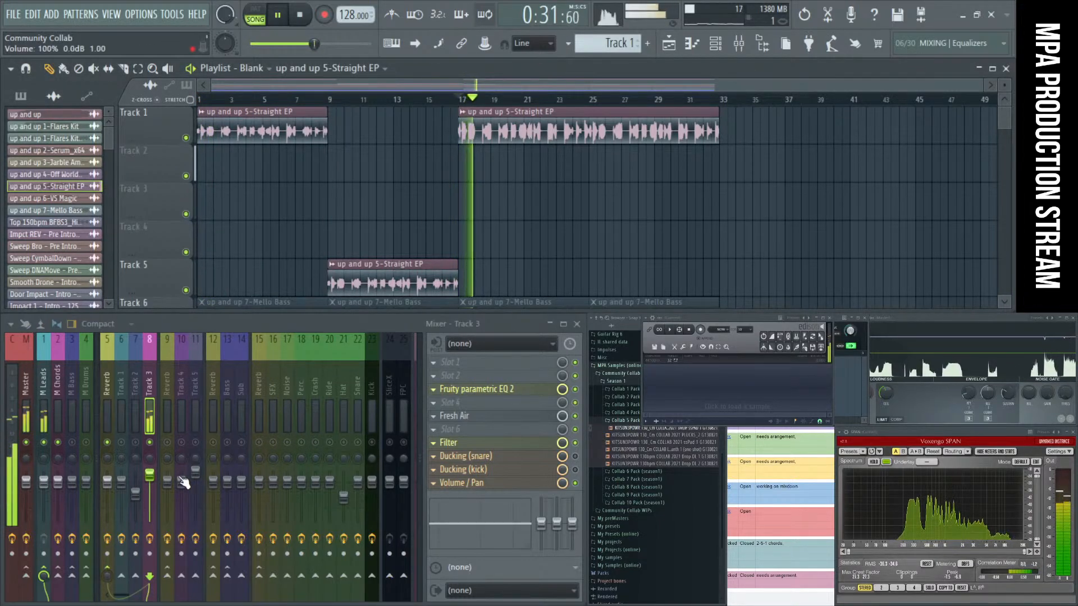
drag(150, 475, 150, 480)
key(space)
key(space)
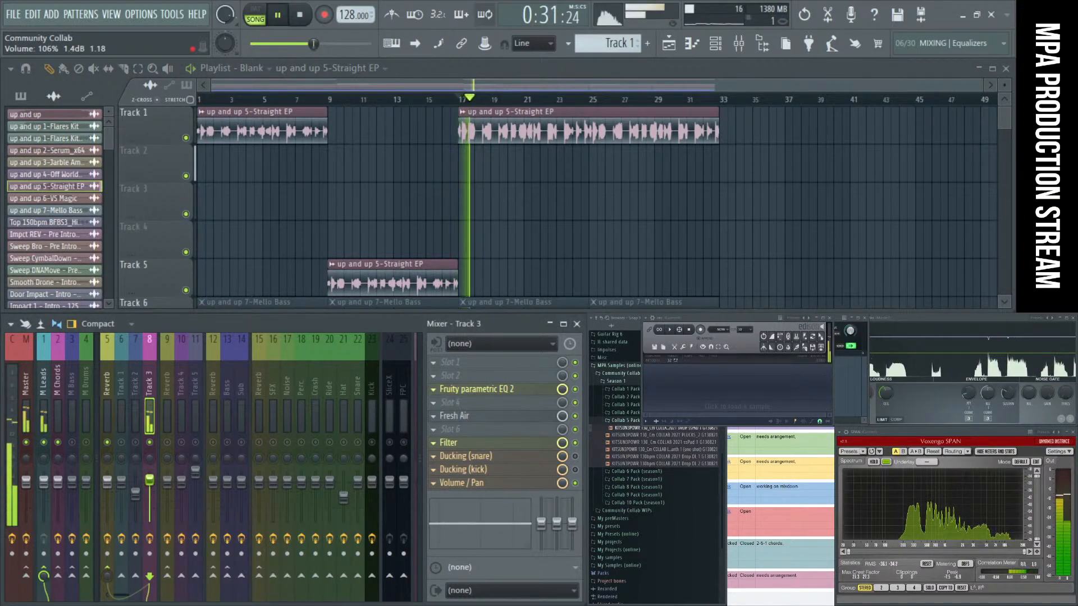
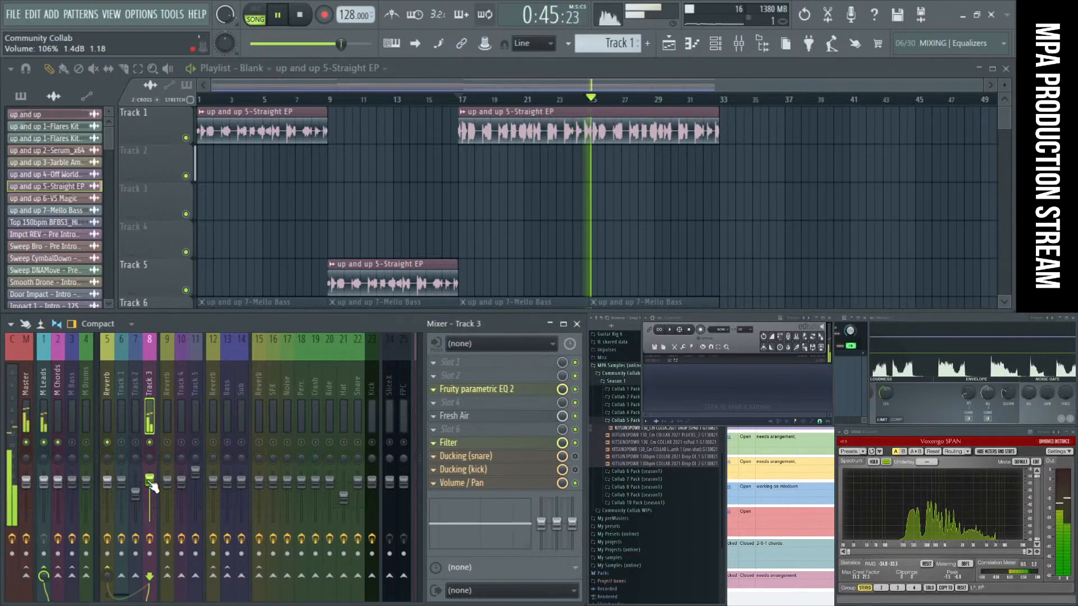
click(306, 20)
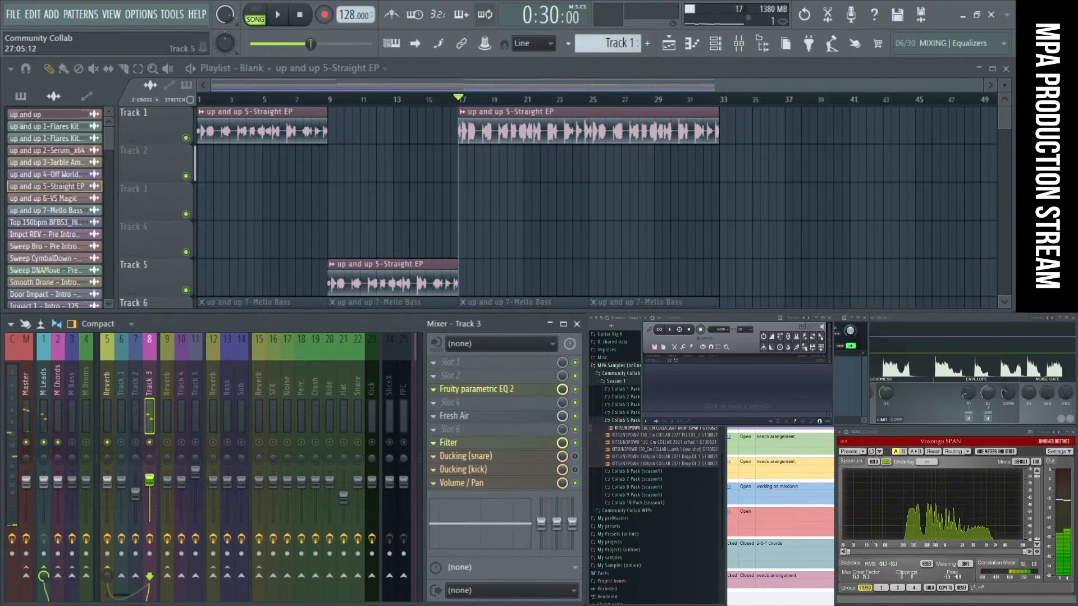
Step: Read the new messages in the stream chat and move its window out of the way
drag(721, 331, 364, 269)
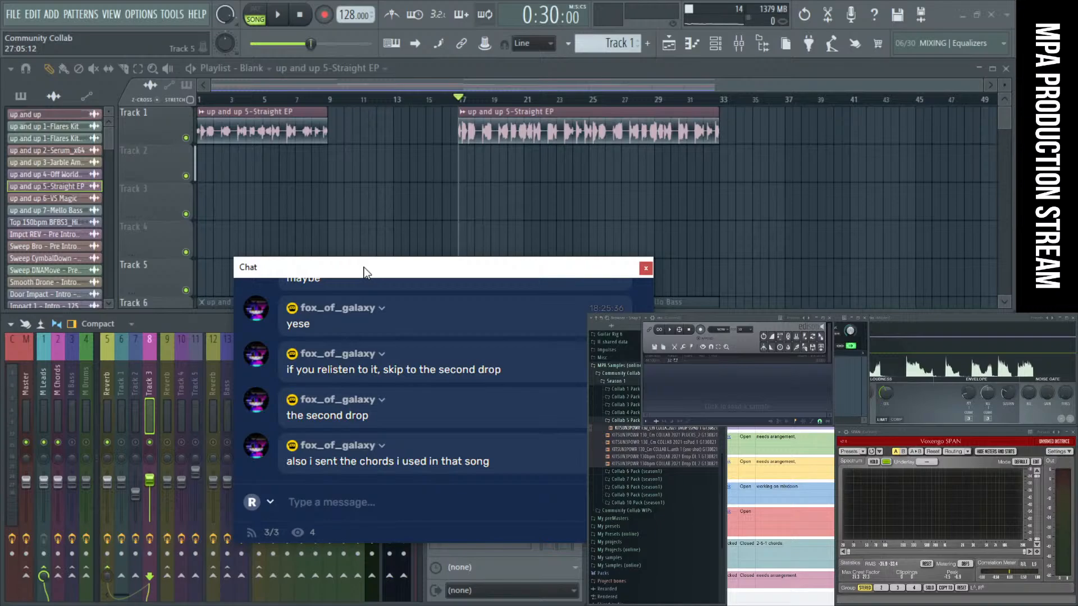
drag(365, 268, 786, 336)
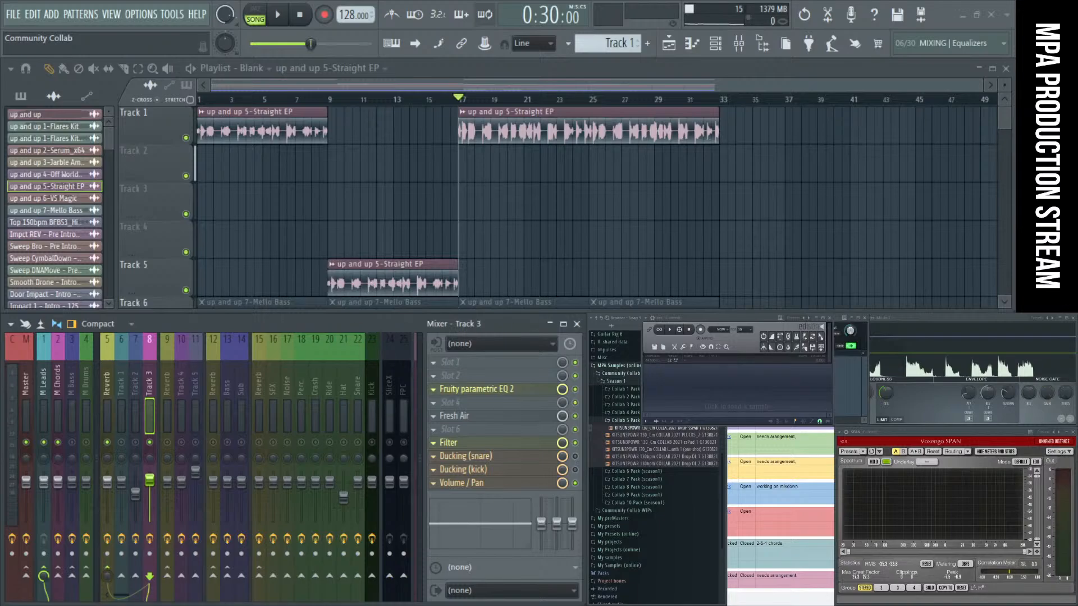
mouse_move(707, 327)
mouse_down()
mouse_move(393, 303)
mouse_move(713, 331)
mouse_up()
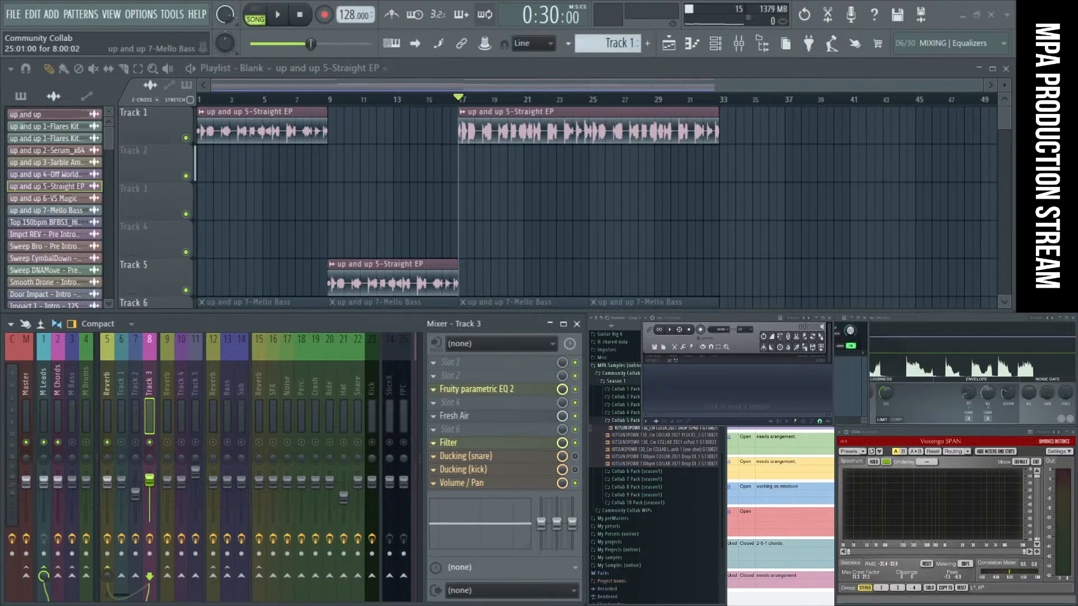
Step: Audition the Straight EP clip at bar 17 and set the time selection to bars 1–8
click(279, 17)
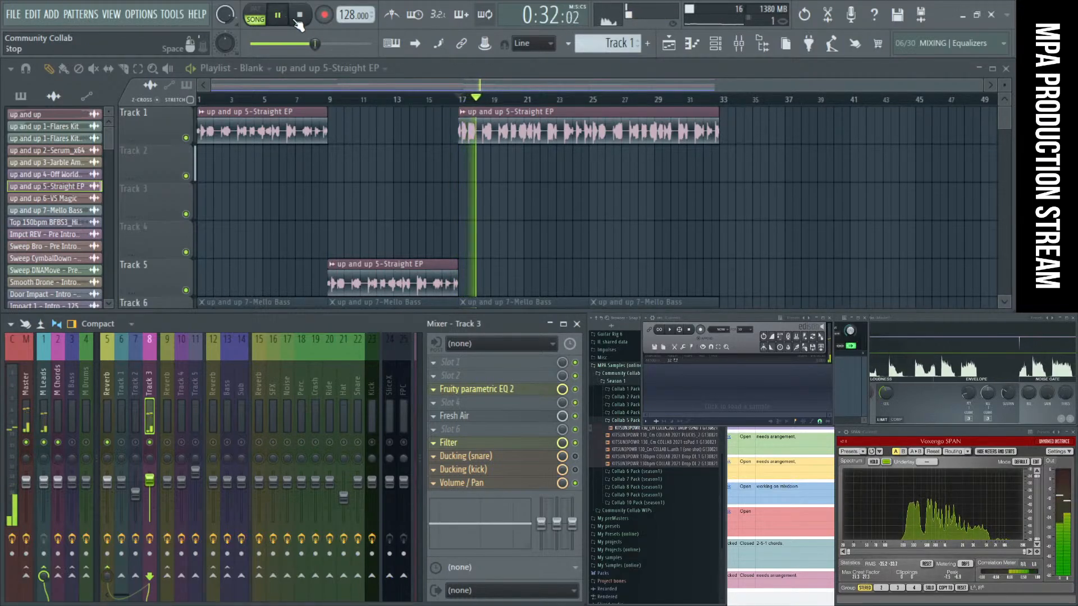
click(298, 22)
drag(330, 100, 144, 113)
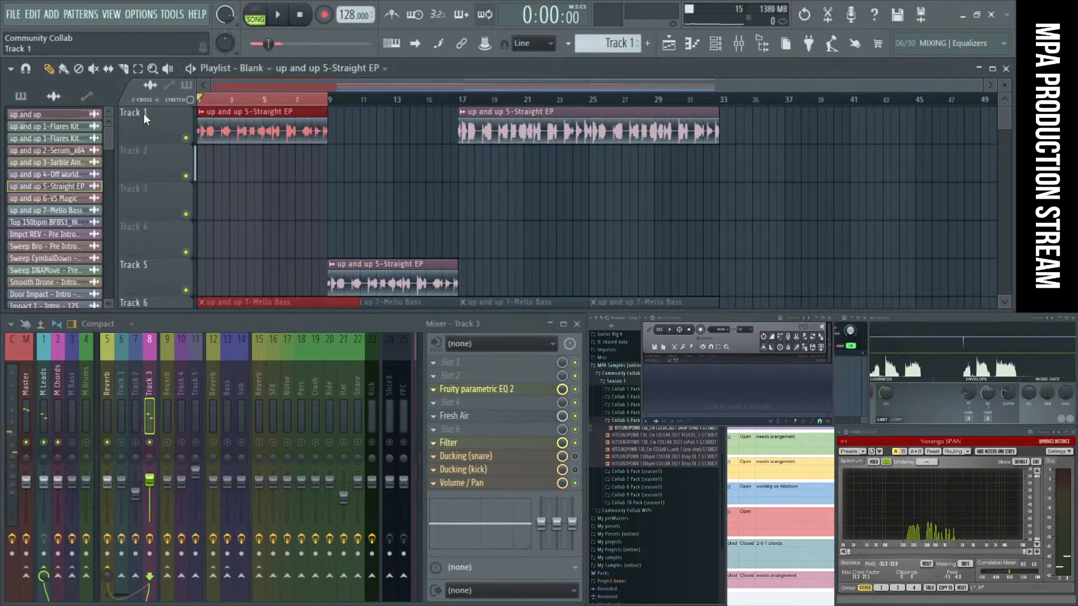
click(370, 159)
right_click(370, 158)
click(424, 132)
right_click(406, 172)
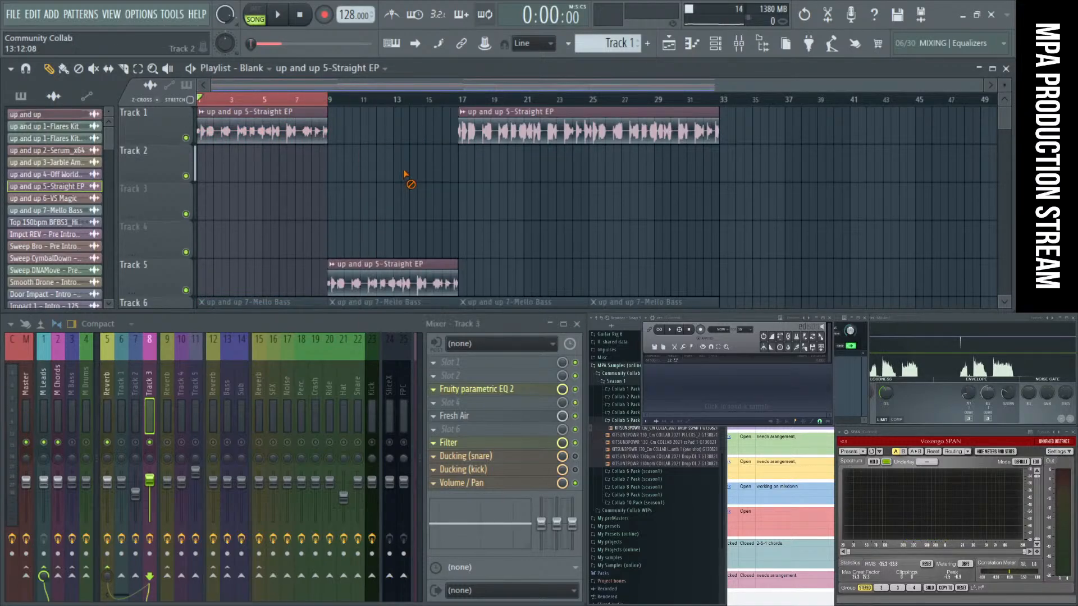
Step: Audition the Straight EP clip from bar 1 and copy its channel name, up and up 5-Straight EP
key(space)
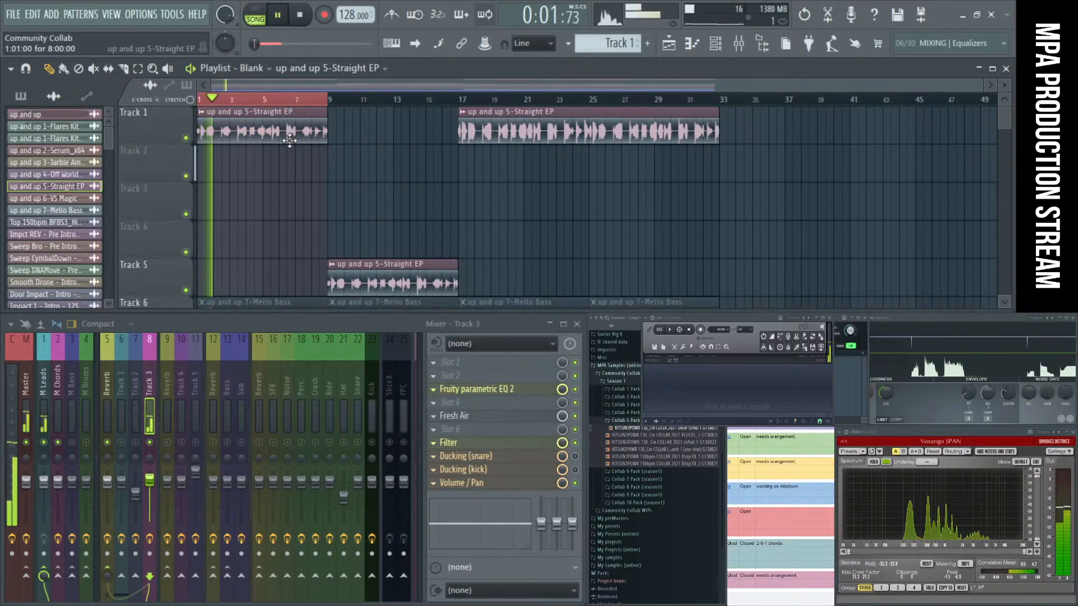
key(space)
key(F2)
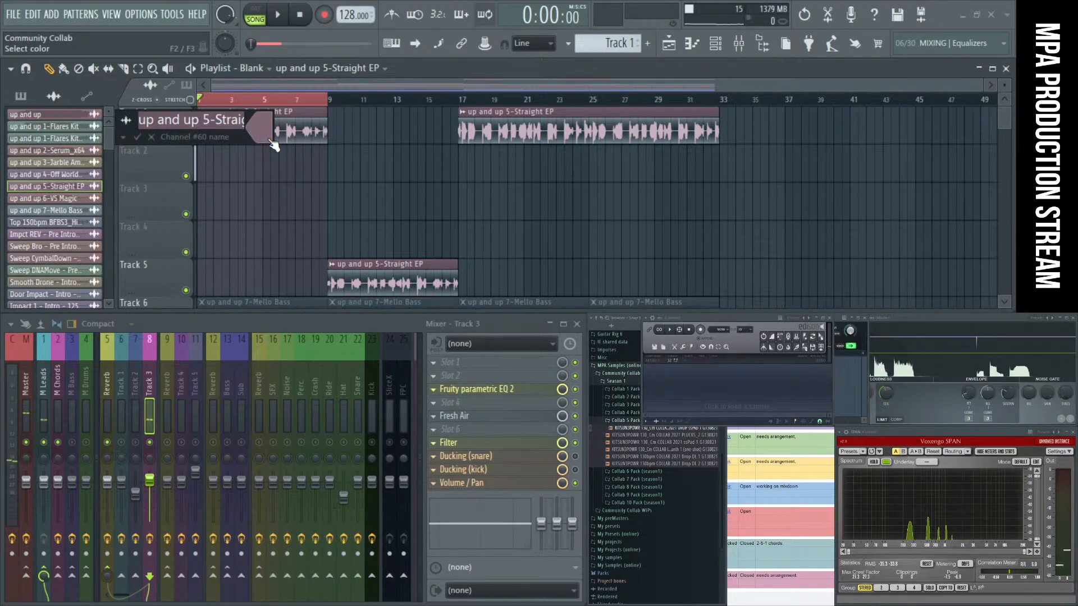
key(BackSpace)
key(Escape)
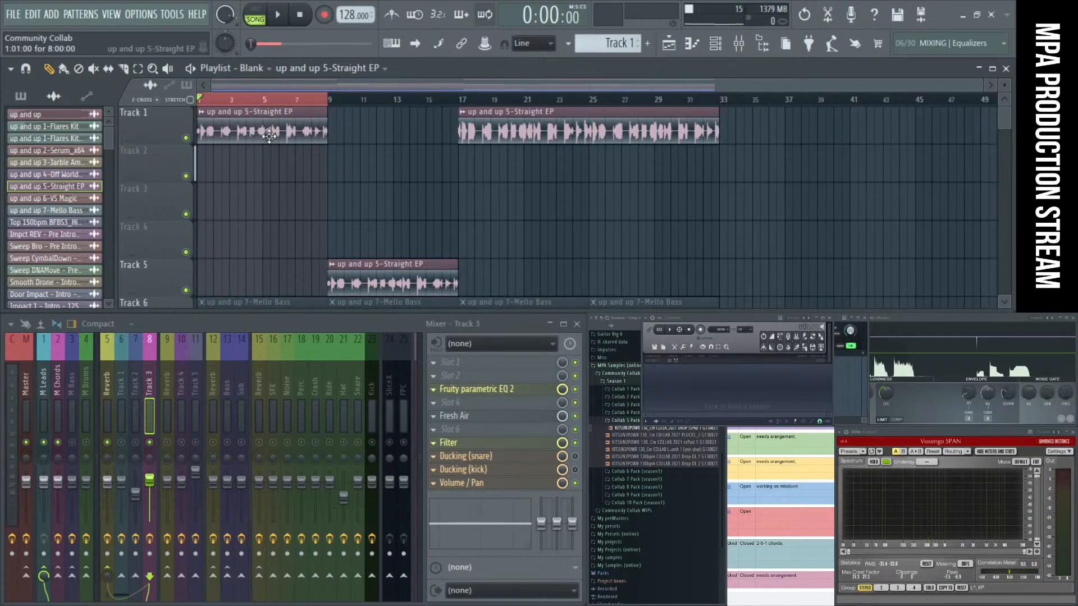
key(F2)
key(Escape)
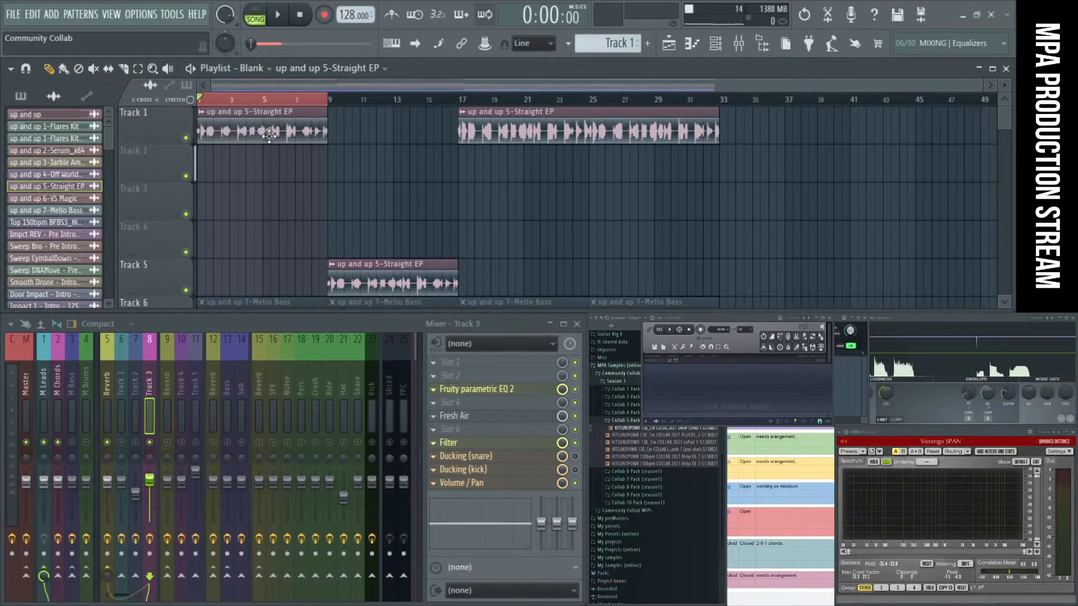
Step: Start a WAV export and browse through MPA Samples (online) and Community Collab Packs, Season 1, to the Collab 6 Pack (season1) folder
key(ctrl+r)
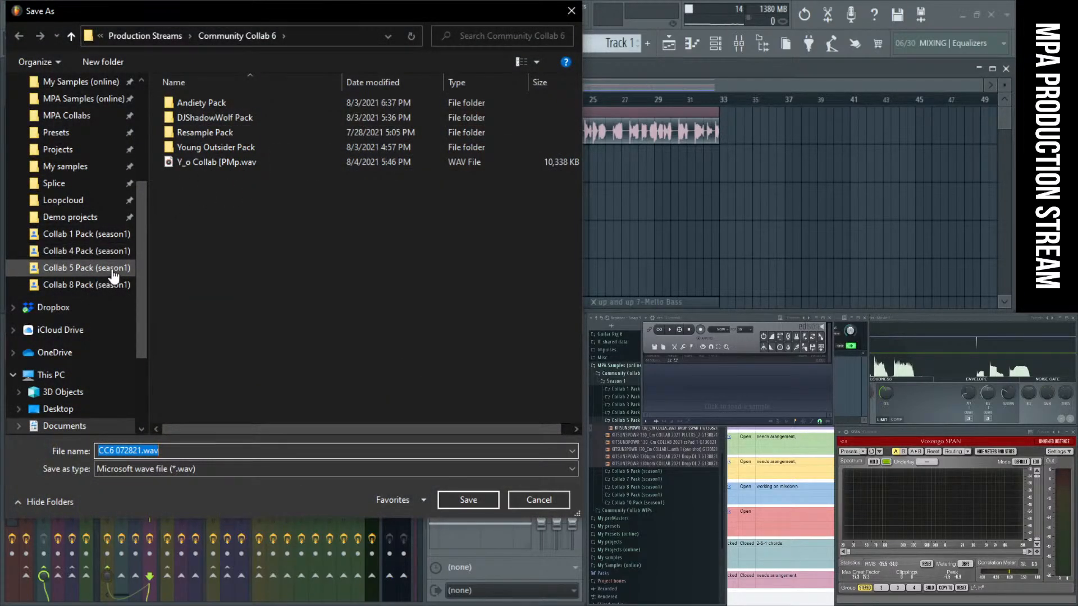
scroll(112, 275, up, 1)
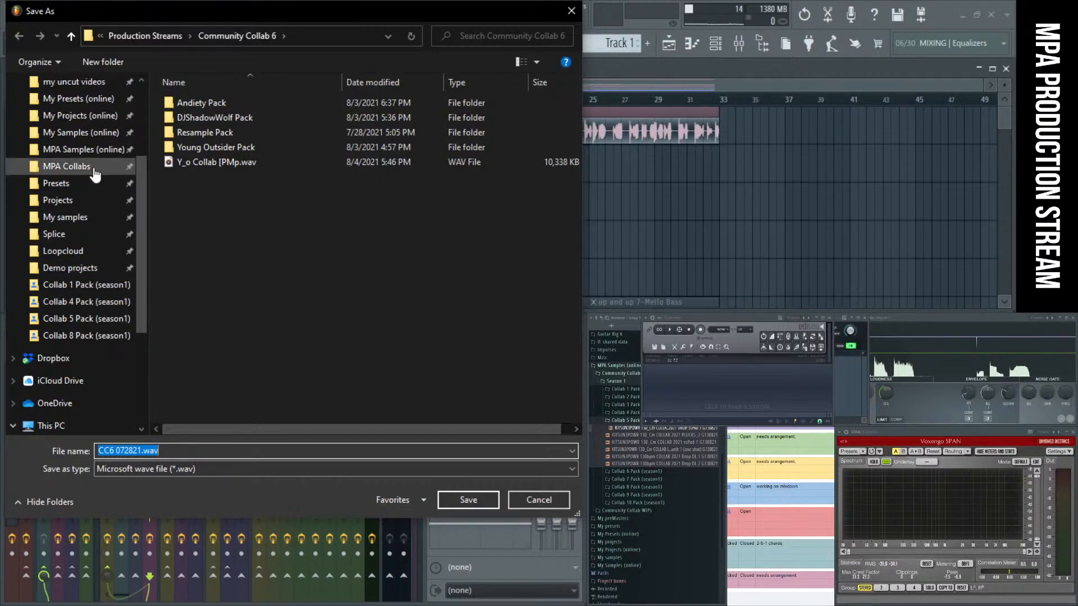
click(82, 149)
click(202, 102)
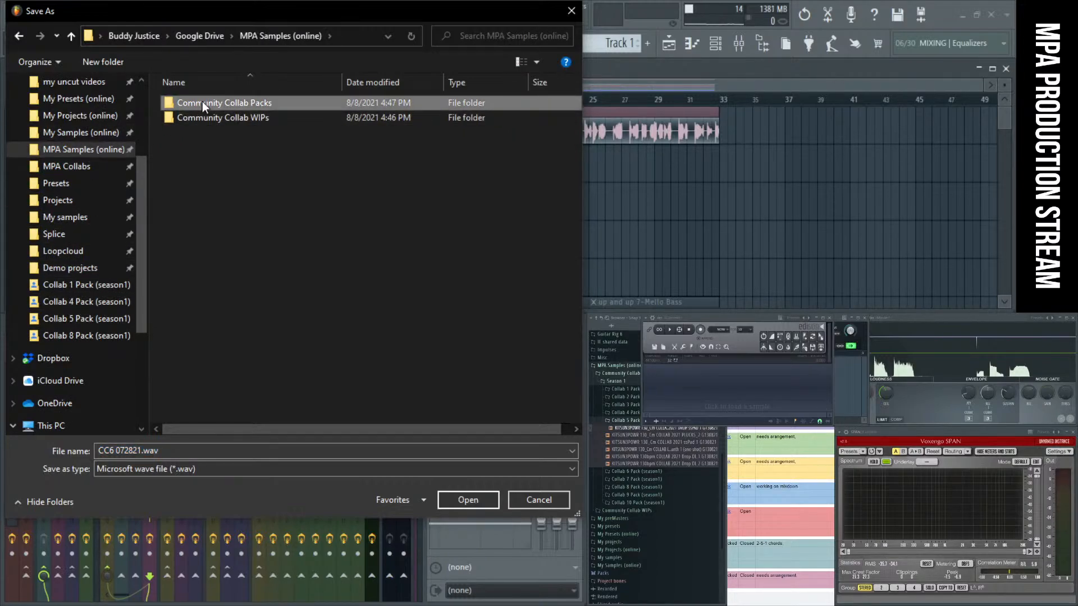
double_click(202, 102)
double_click(204, 103)
click(223, 177)
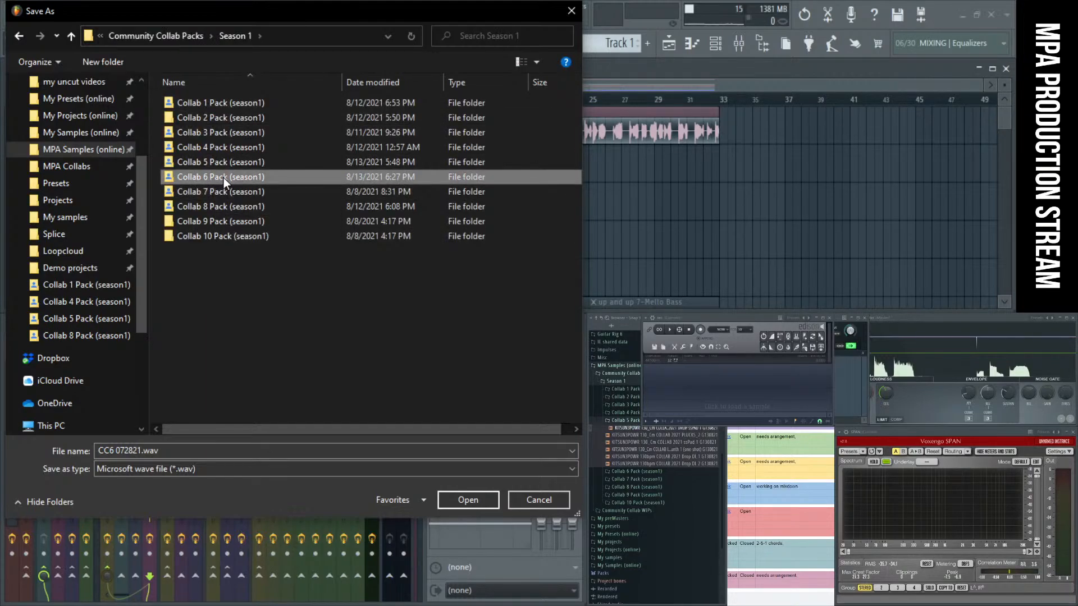
double_click(224, 178)
Step: Reuse the Off World Strings file name, replacing everything after "Young_Outsider 130_C" with "up and up 5-Straight EP"
click(236, 135)
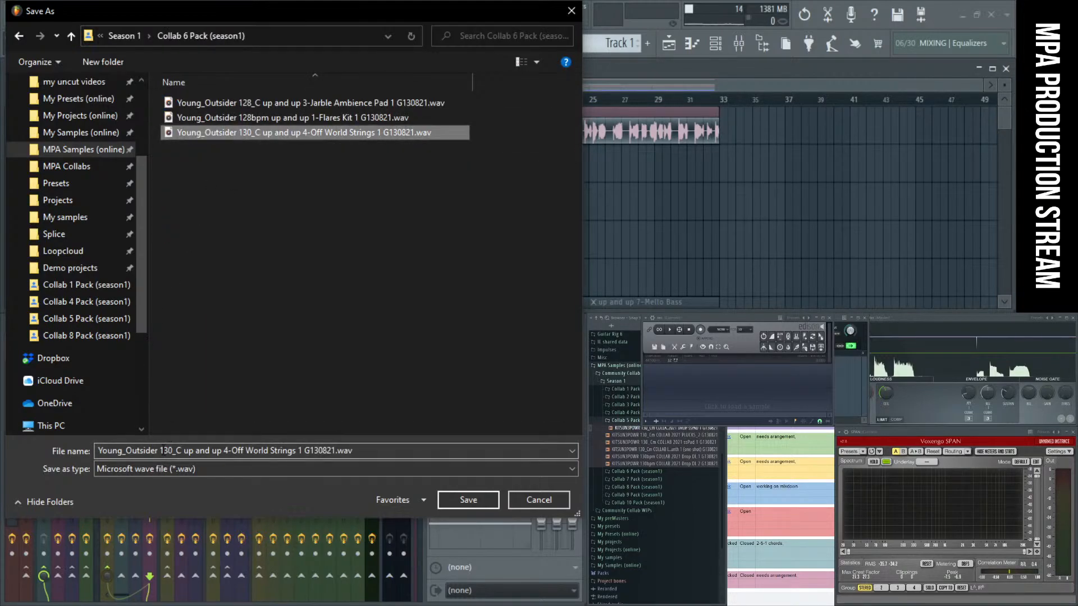
click(180, 450)
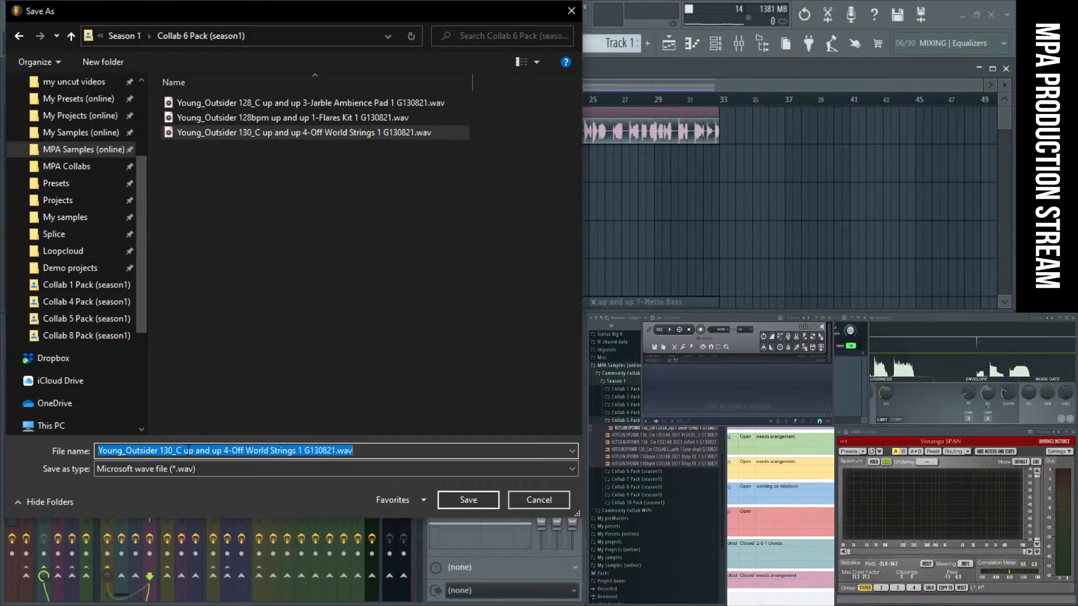
drag(184, 451, 486, 464)
text(up and up 5-Straight EP)
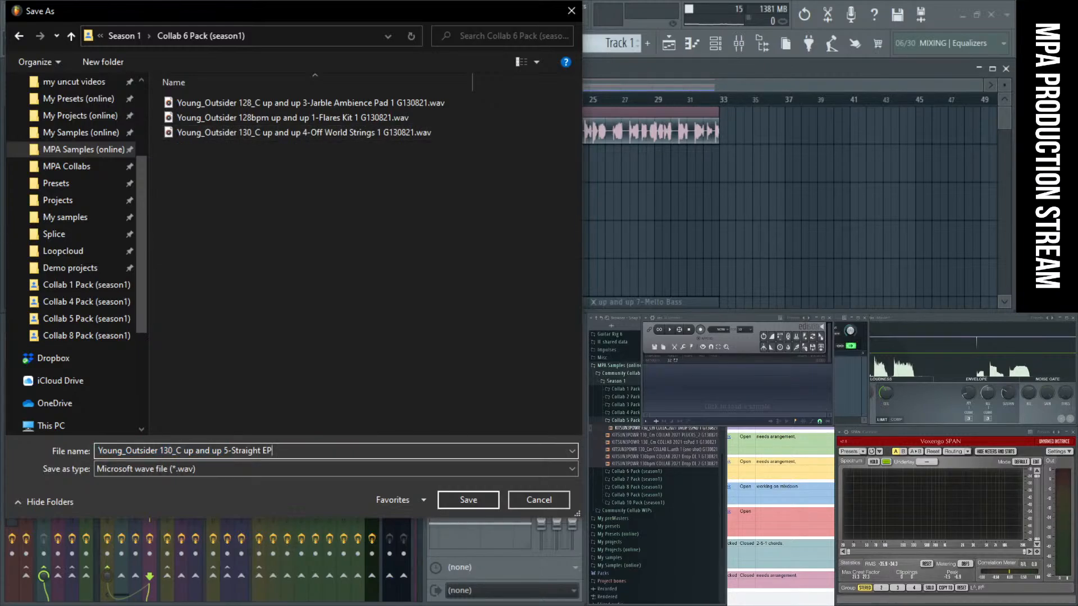
Step: Bring the stream chat into view, read the recent messages, and move its window out of the way
drag(730, 330, 292, 327)
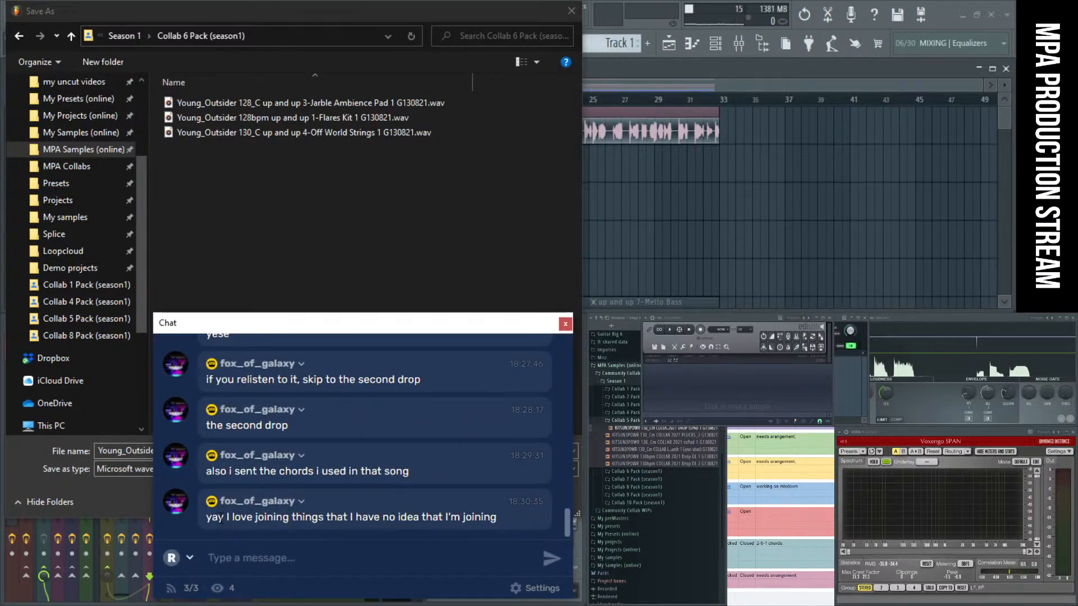
drag(340, 320, 273, 291)
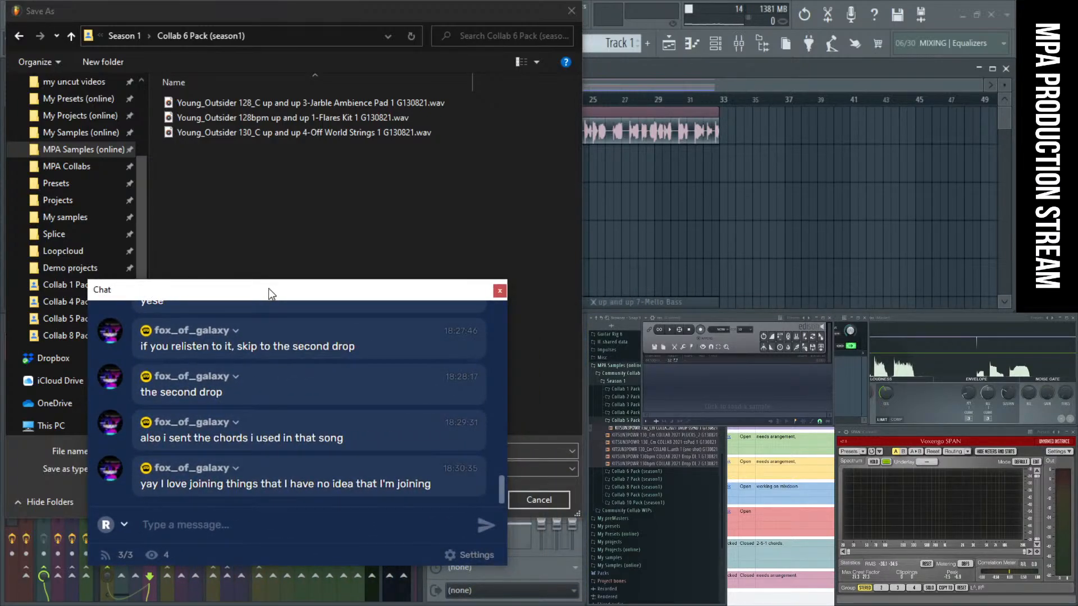
drag(268, 288, 272, 287)
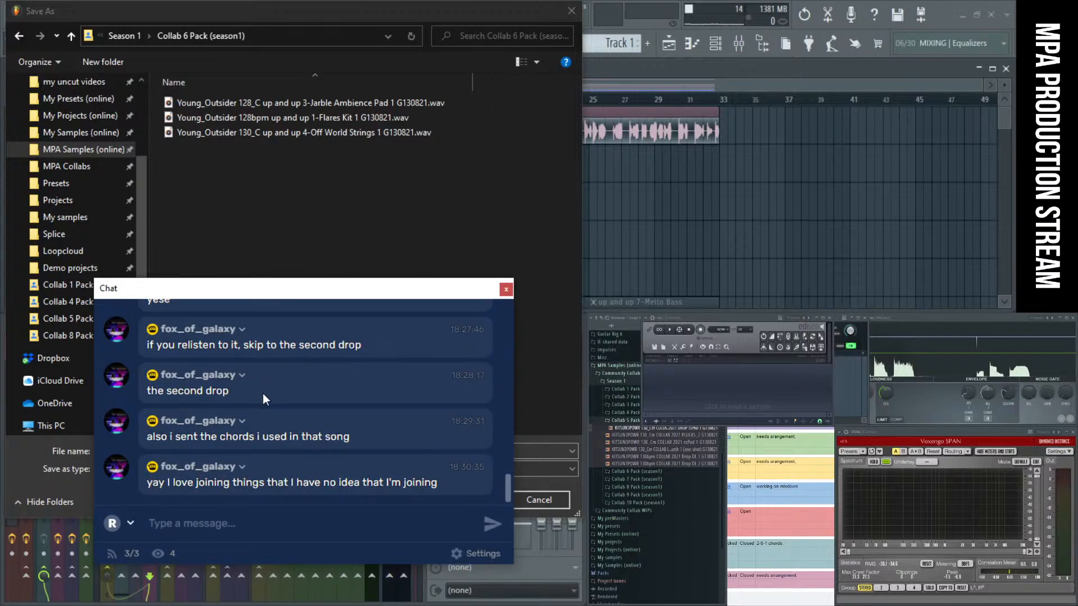
scroll(263, 393, up, 2)
scroll(262, 393, down, 2)
drag(232, 289, 752, 331)
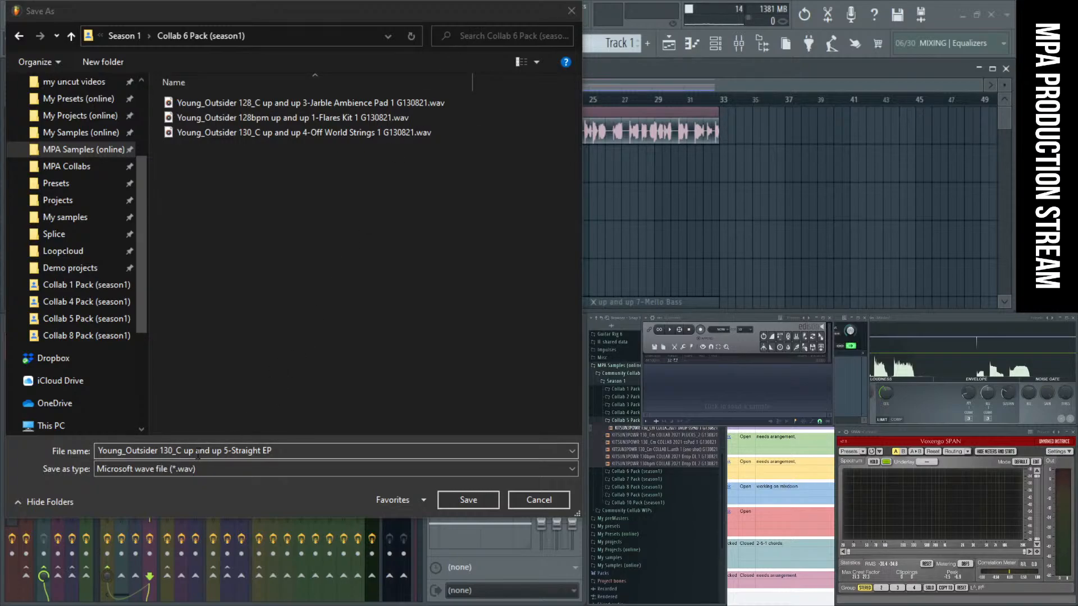
Step: Complete the file name as "Young_Outsider 130_C up and up 5-Straight chirpy 1 G130821" and render the WAV
drag(185, 449, 320, 449)
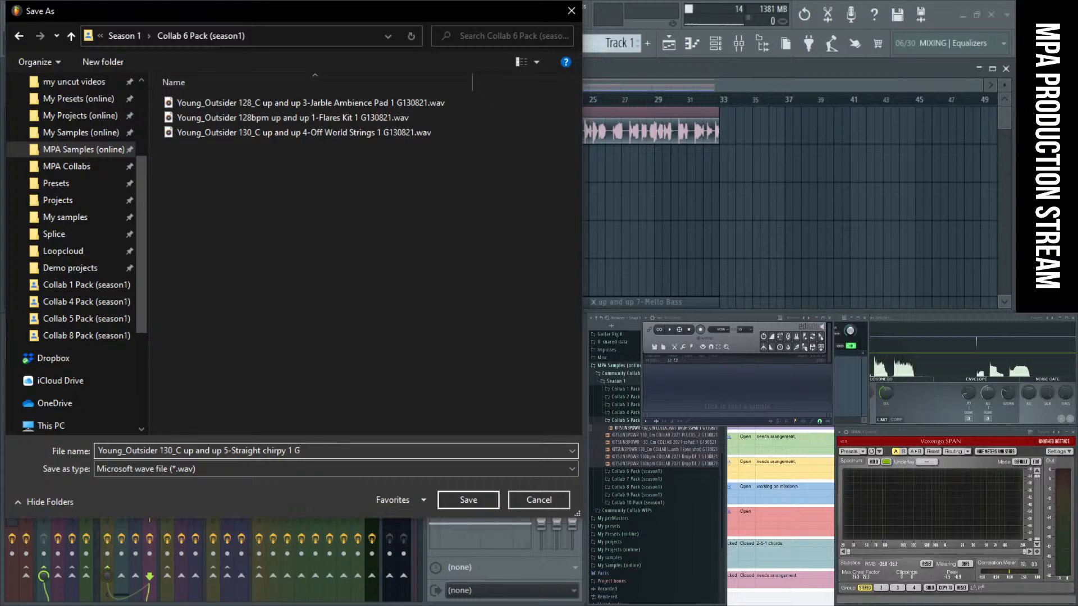
text(130821)
key(Return)
key(Return)
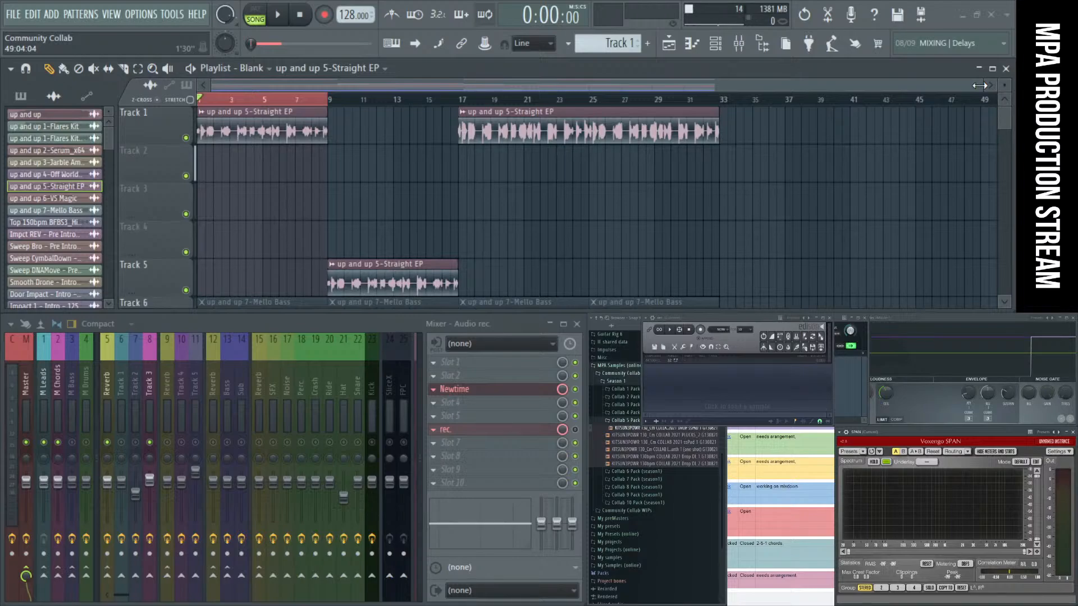
Step: Delete the Straight EP clip over bars 1–8 on Track 1 and move the bar 17 clip to bar 1
drag(979, 86, 765, 85)
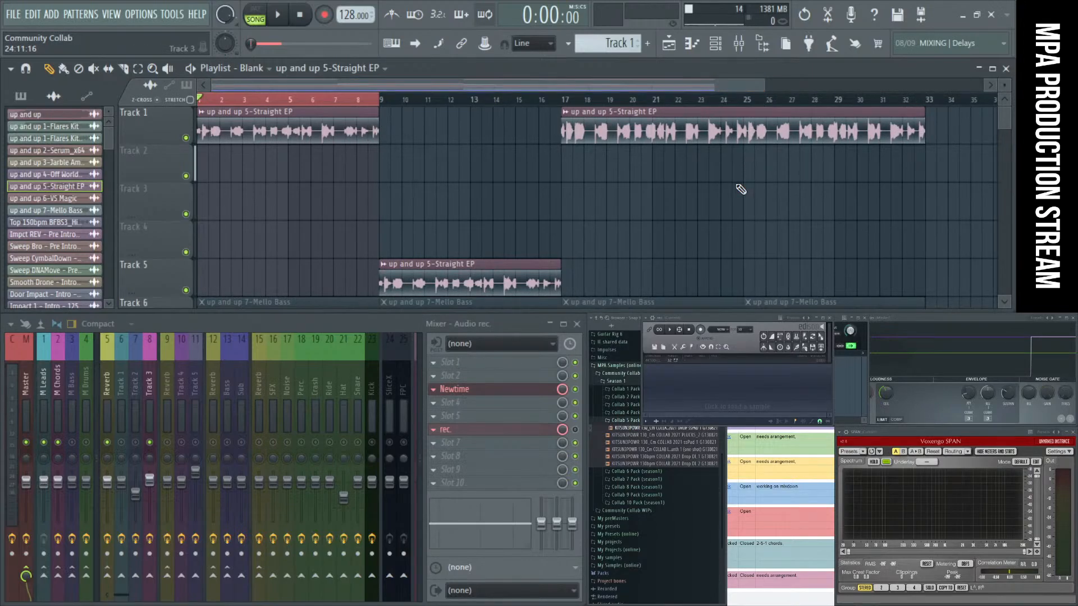
scroll(741, 189, down, 2)
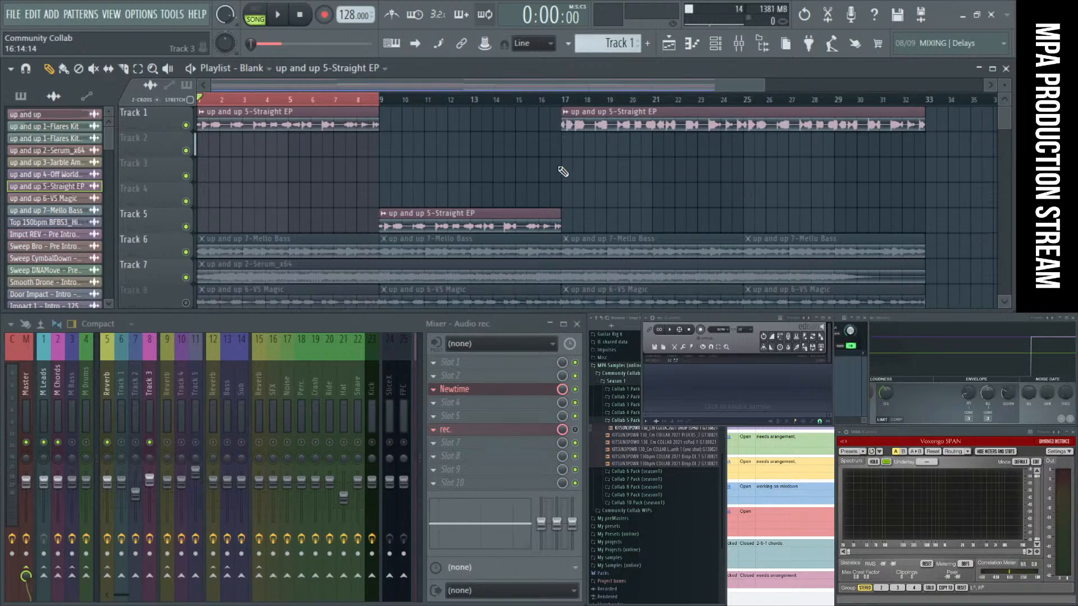
drag(762, 86, 718, 87)
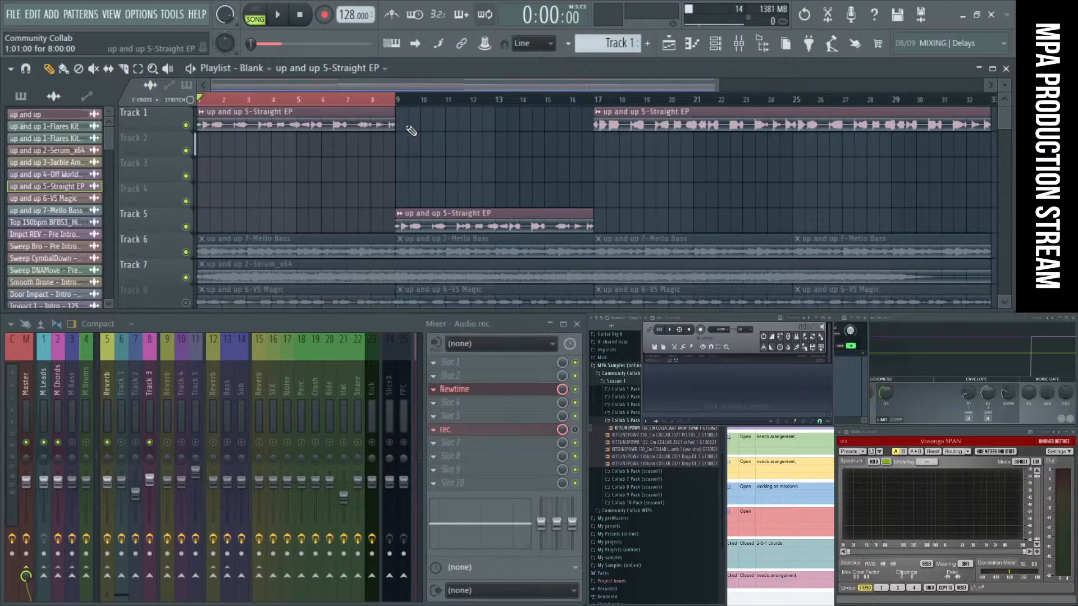
scroll(416, 137, down, 2)
right_click(332, 128)
drag(476, 125, 194, 124)
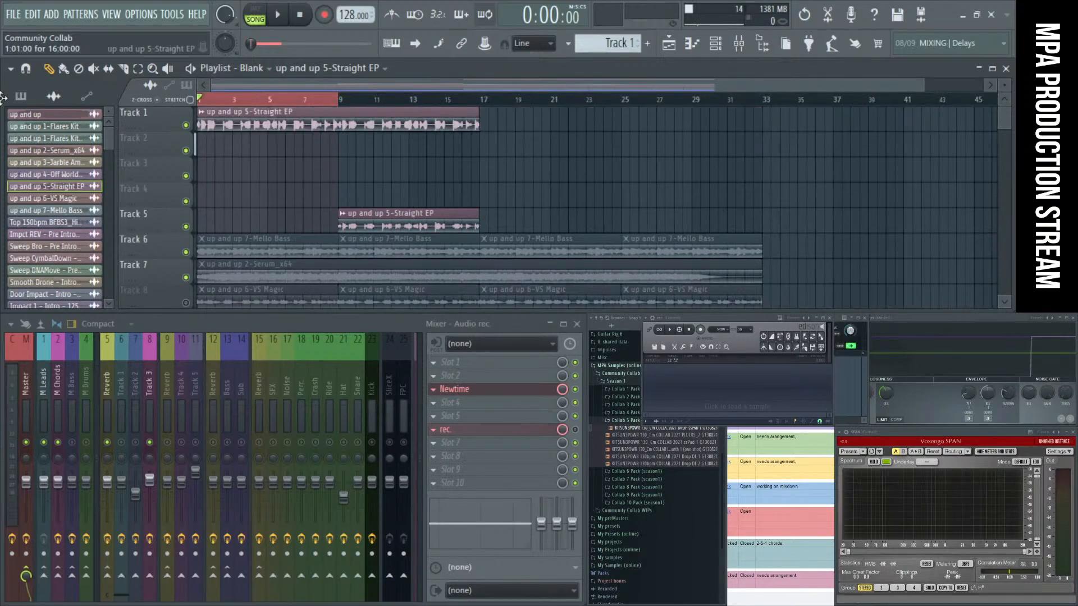
Step: Move the Track 5 Straight EP clip to bar 21 and set the time selection to bars 1–16
drag(366, 218, 578, 217)
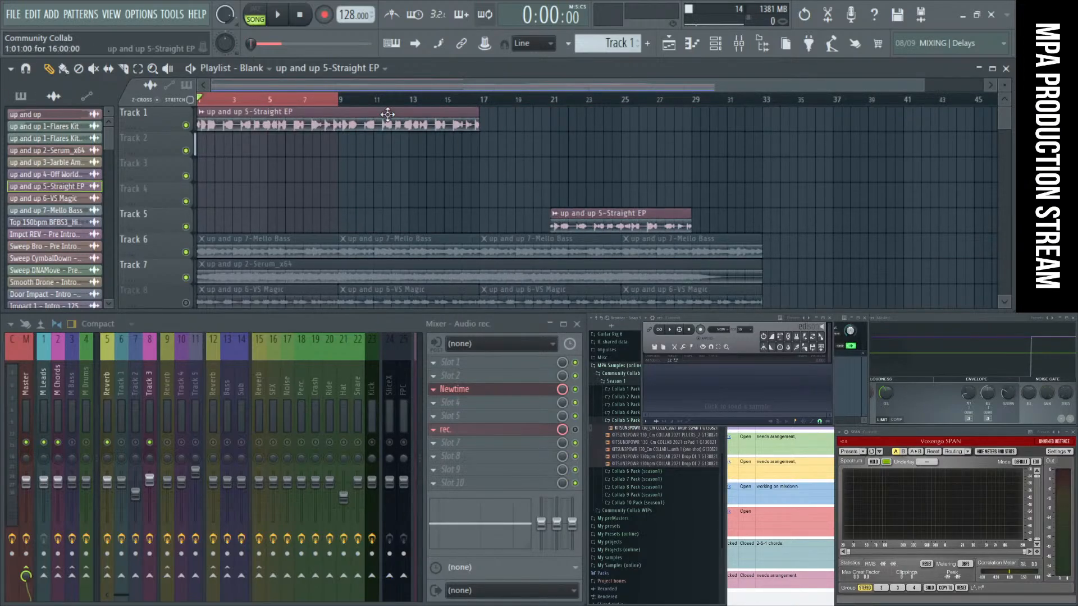
drag(199, 100, 481, 101)
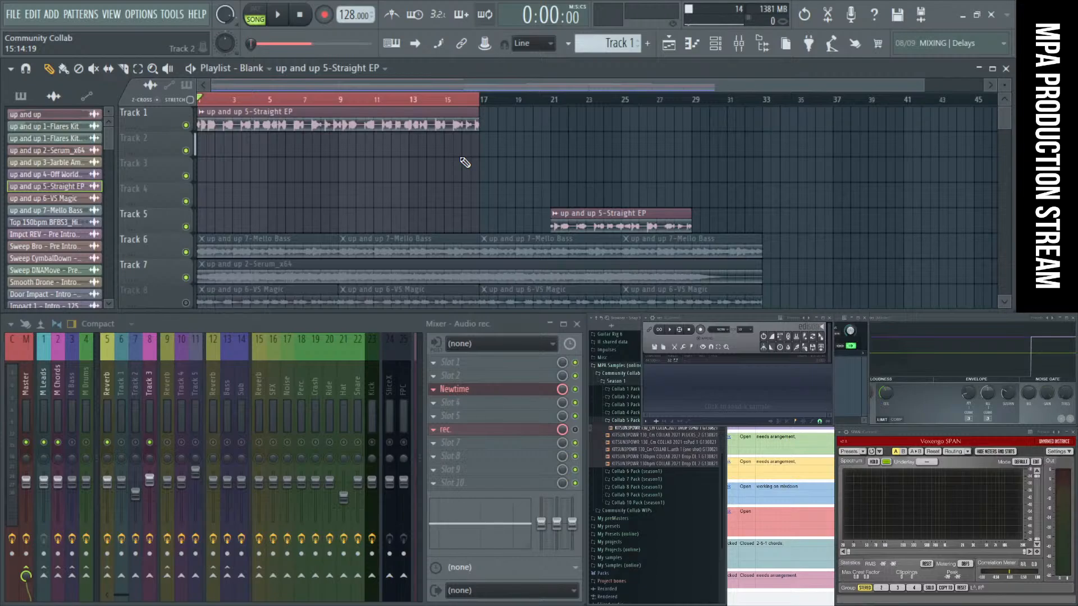
Step: Check the stream chat repeatedly for new messages, moving its window out of the way after each reading
drag(673, 331, 287, 261)
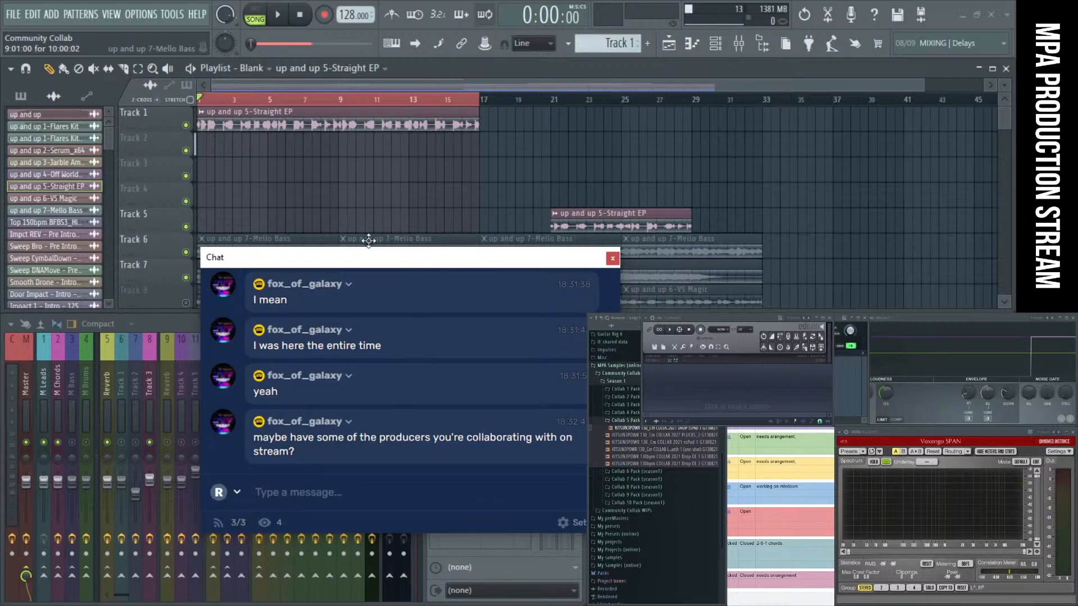
drag(384, 259, 777, 334)
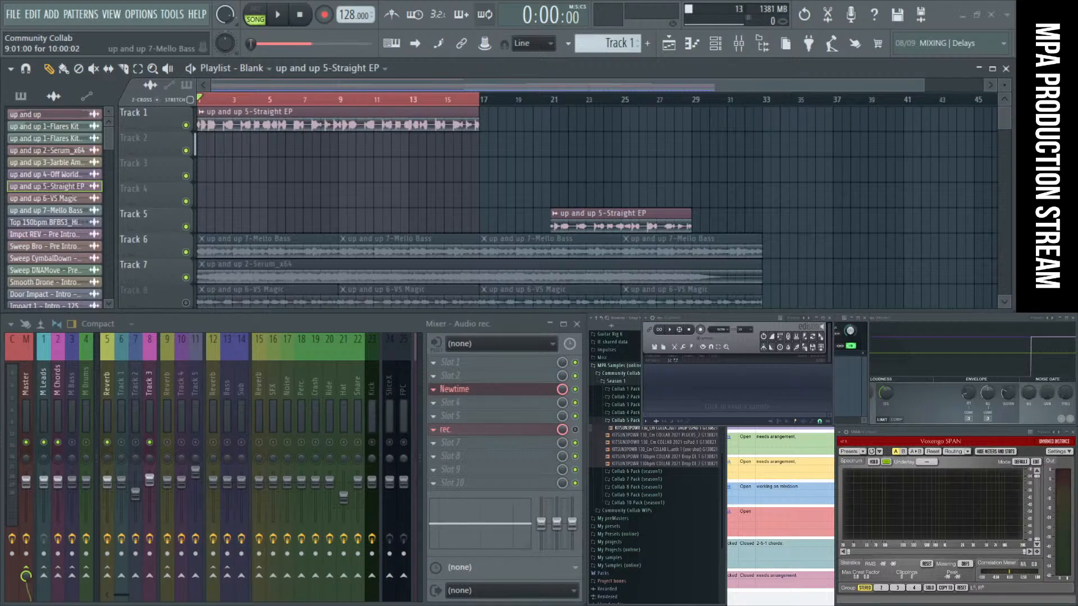
drag(675, 243, 288, 265)
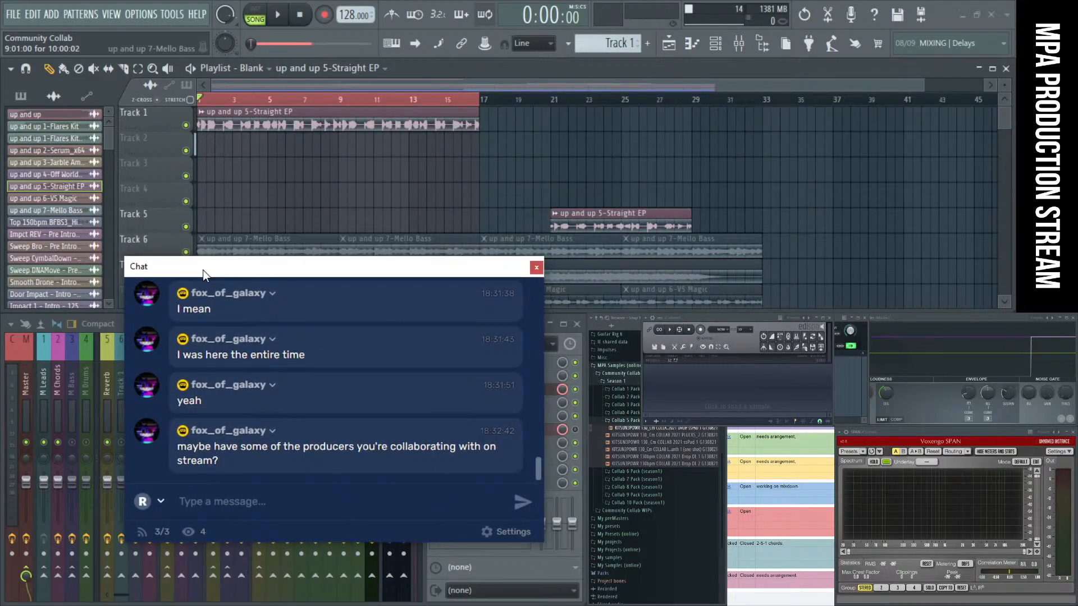
drag(203, 270, 682, 332)
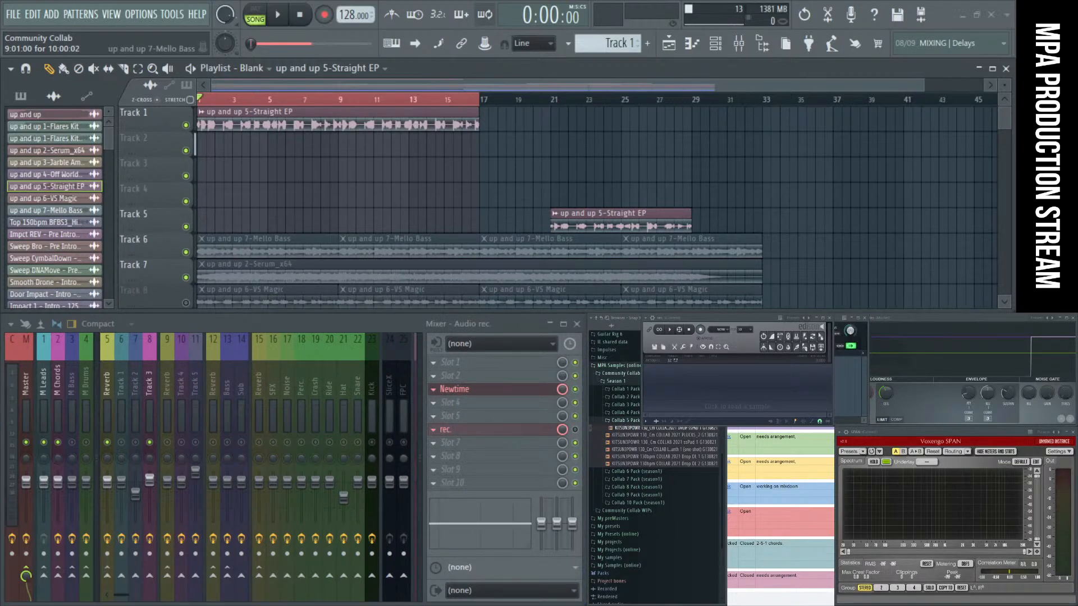
drag(682, 332, 429, 264)
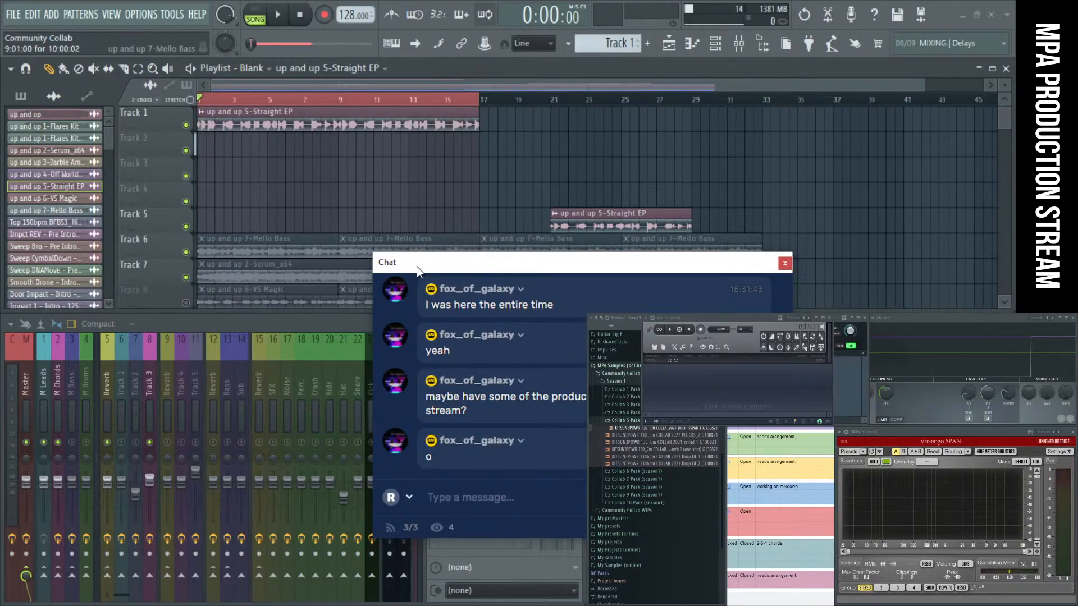
drag(416, 267, 676, 339)
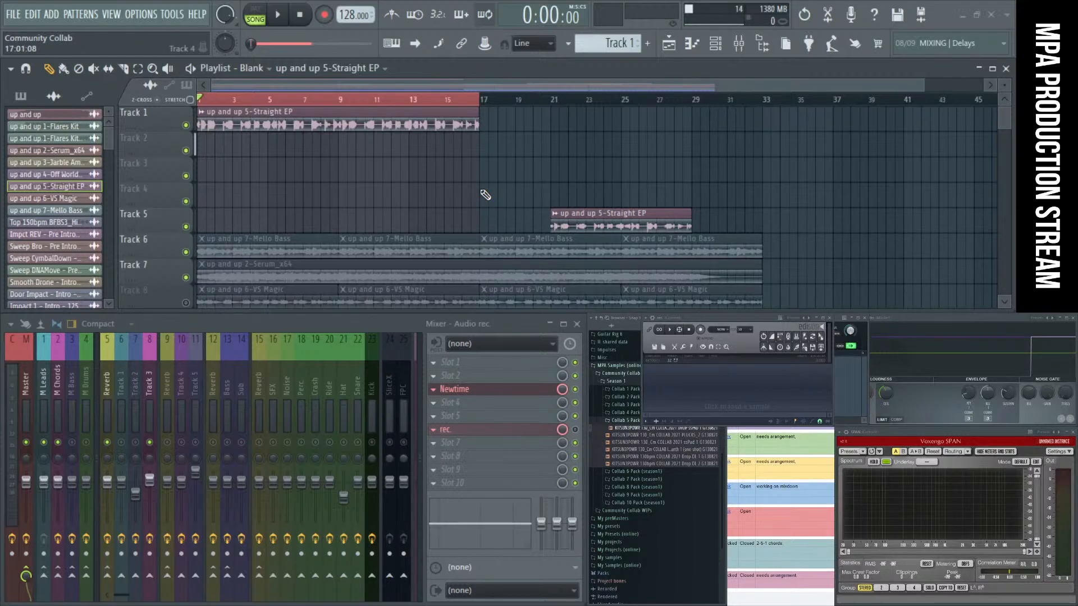
Step: Audition the 16-bar Straight EP clip from bar 1 and copy its channel name for the next export
drag(923, 84, 704, 100)
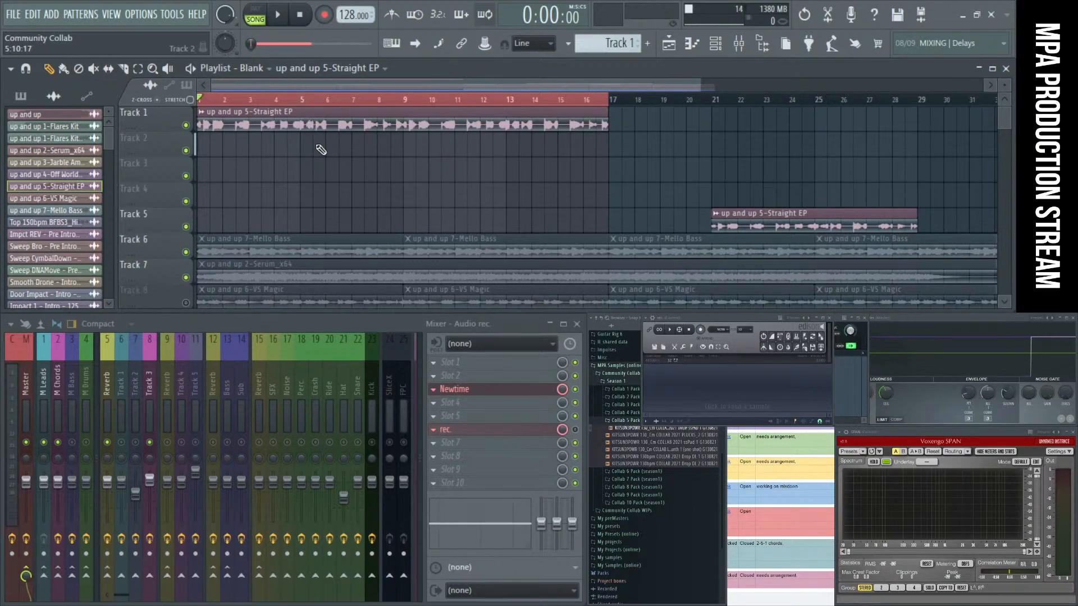
click(278, 15)
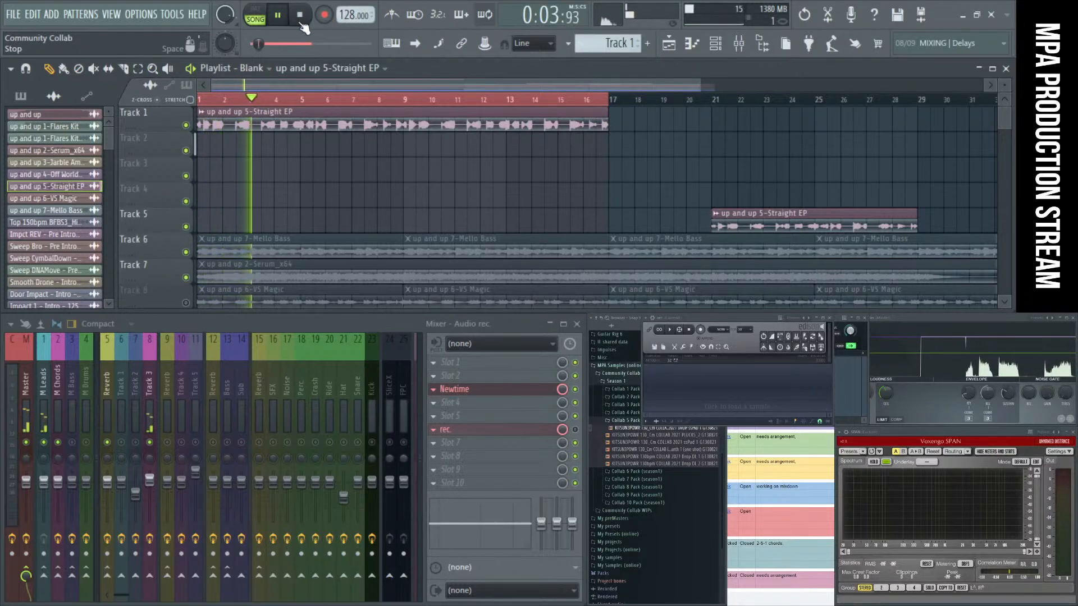
key(space)
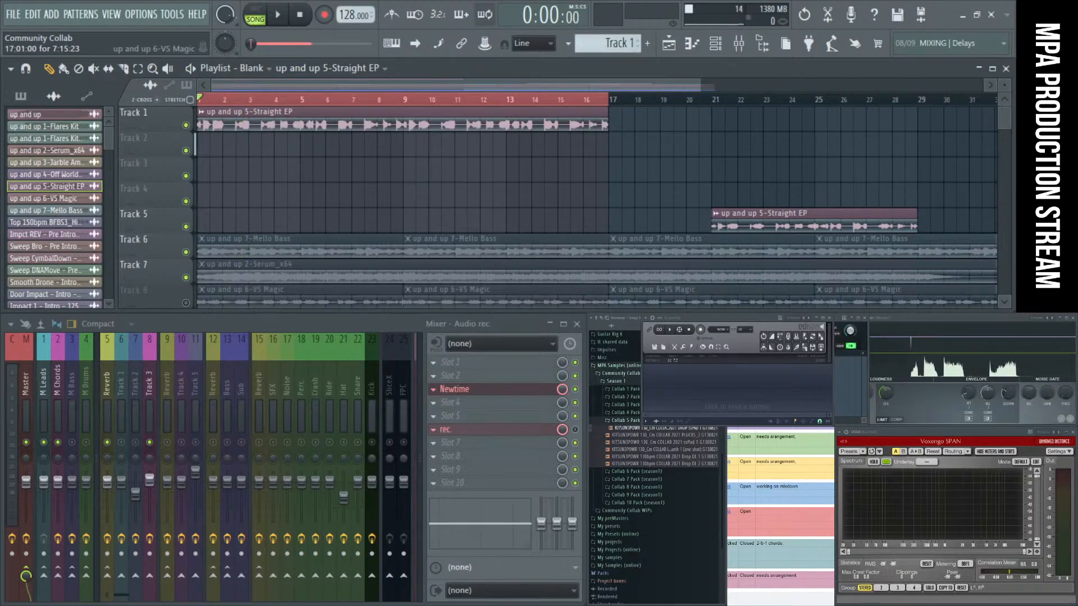
drag(372, 229, 898, 387)
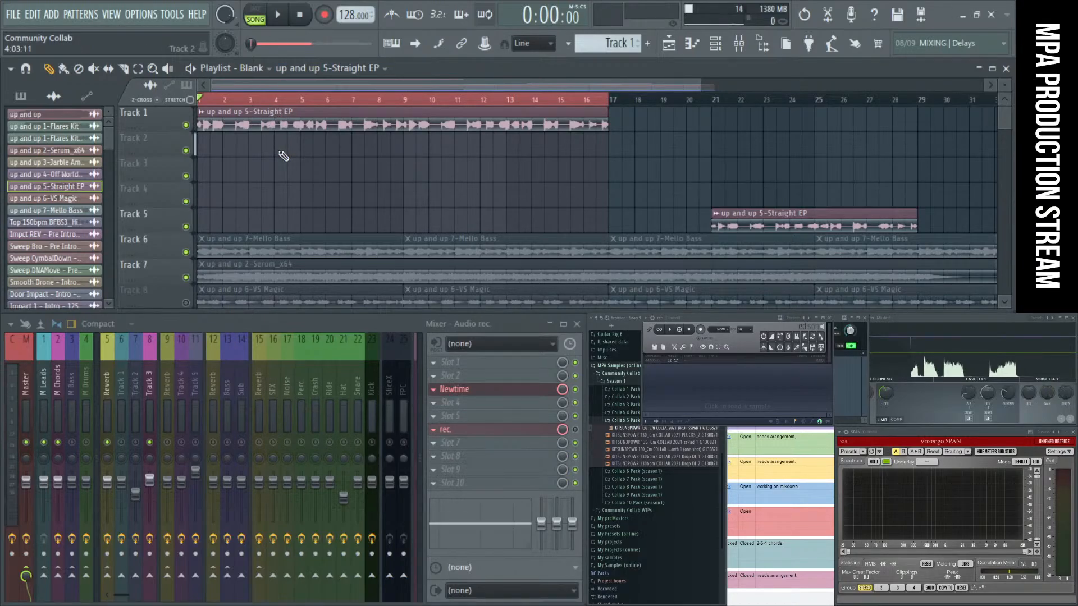
key(F2)
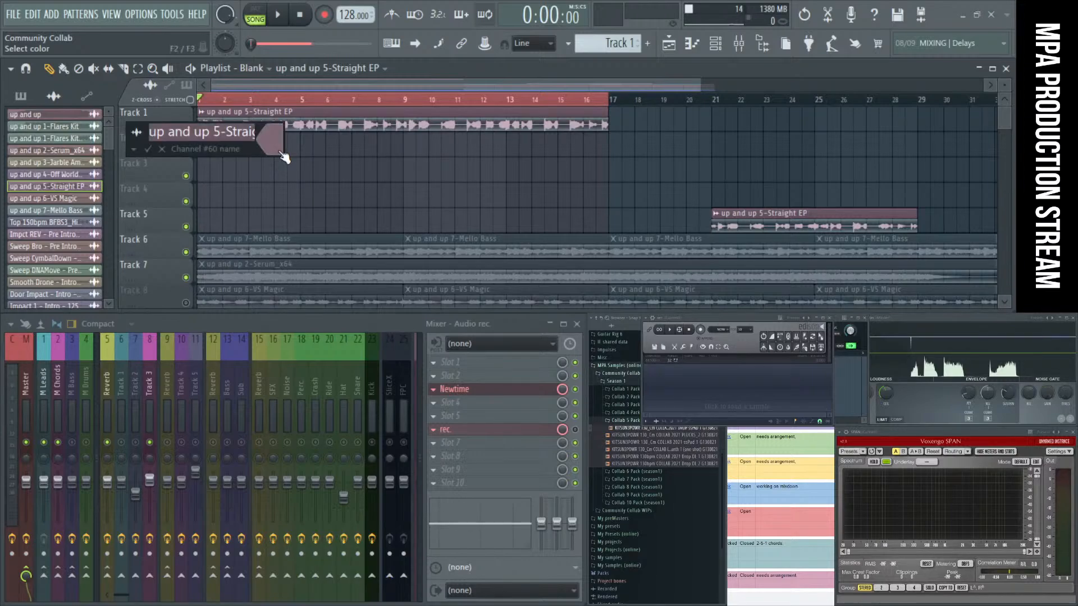
key(Escape)
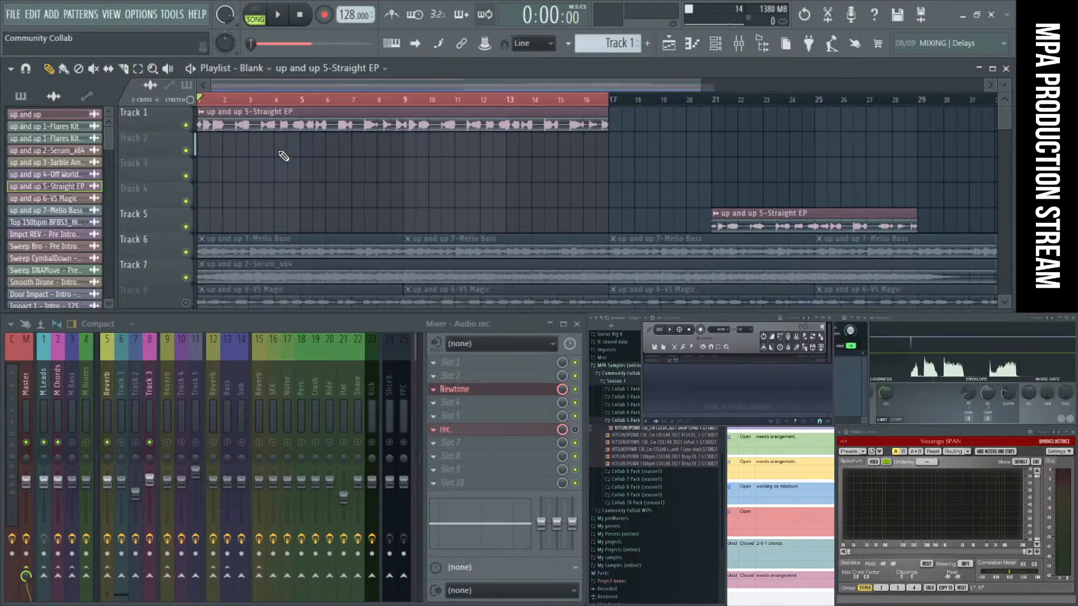
Step: Export the selected bars as a WAV into Collab 6 Pack (season1), reusing the Straight chirpy 1 file name with its number changed to 2
key(ctrl+r)
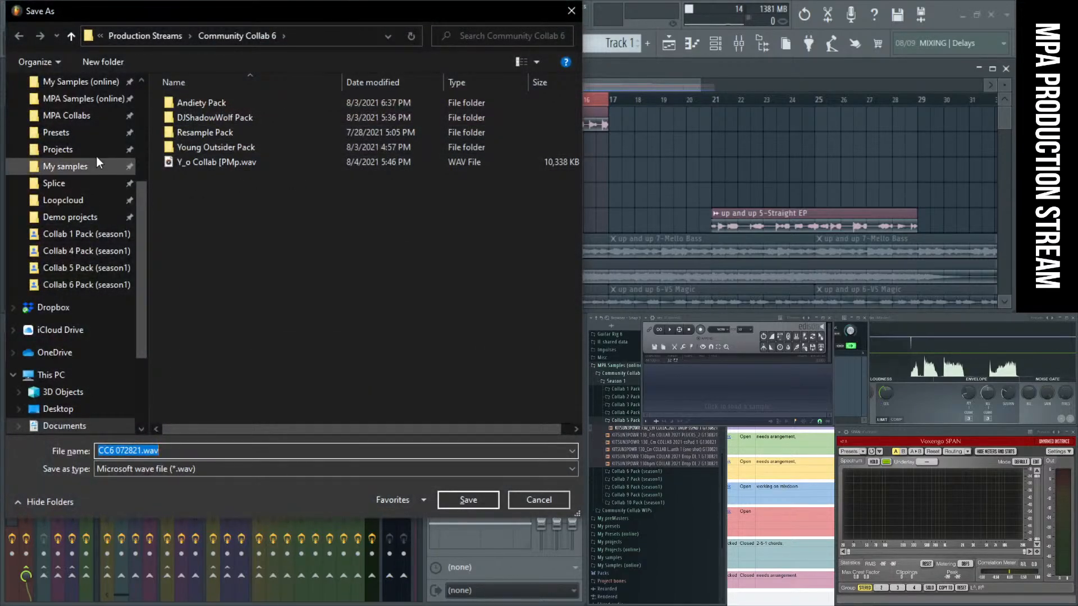
click(93, 284)
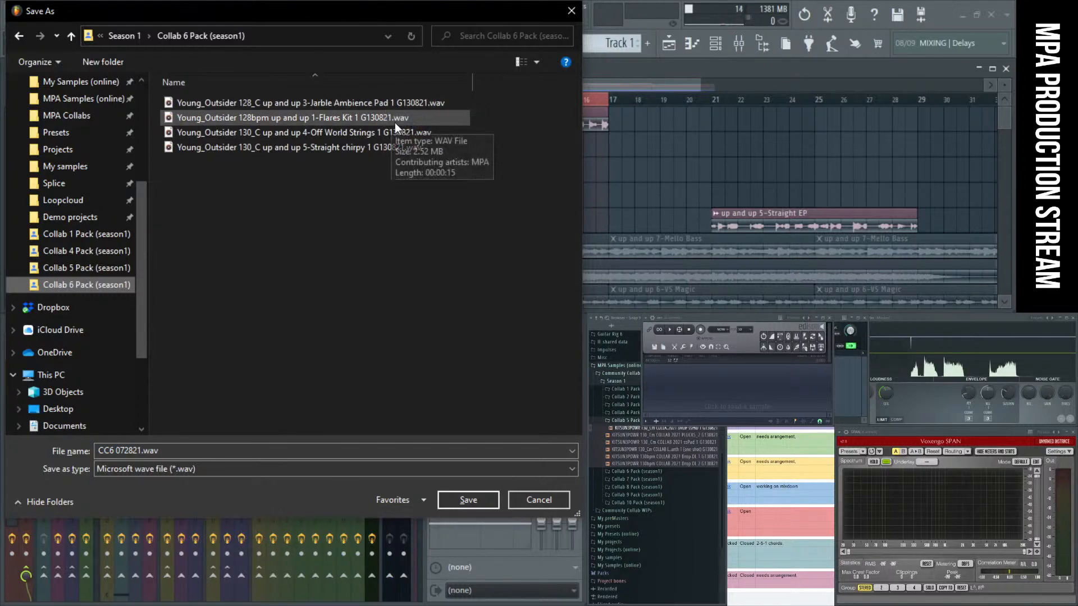
click(409, 148)
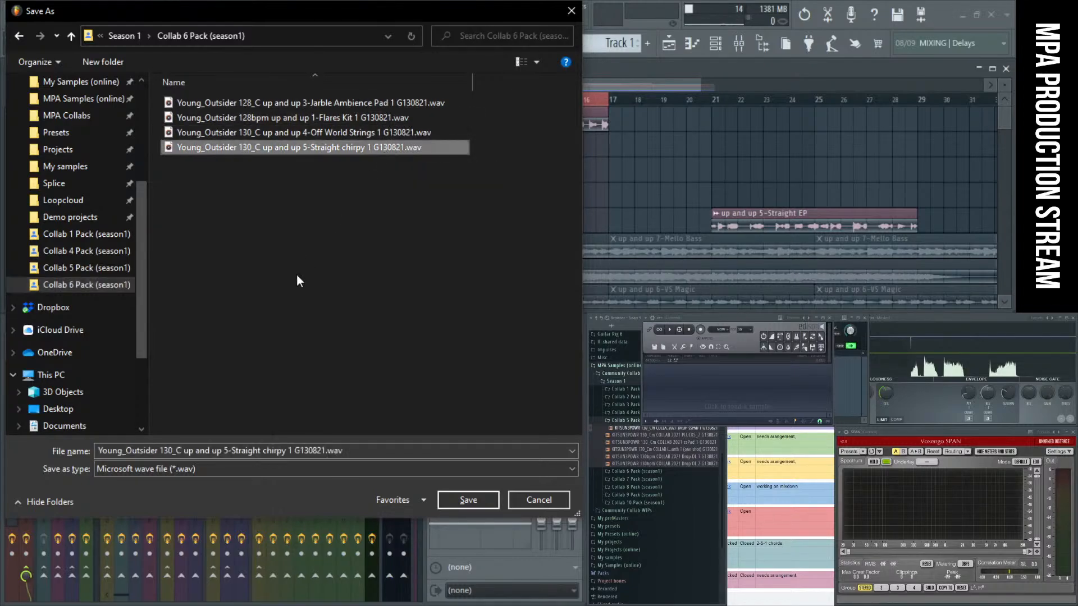
click(290, 452)
click(290, 451)
key(BackSpace)
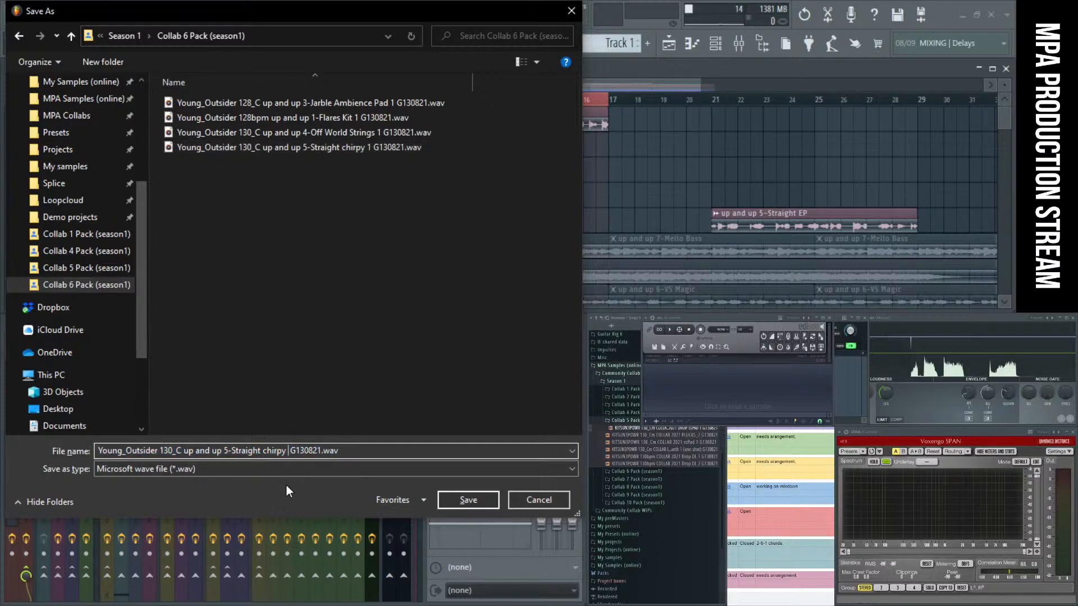
text(2)
key(Return)
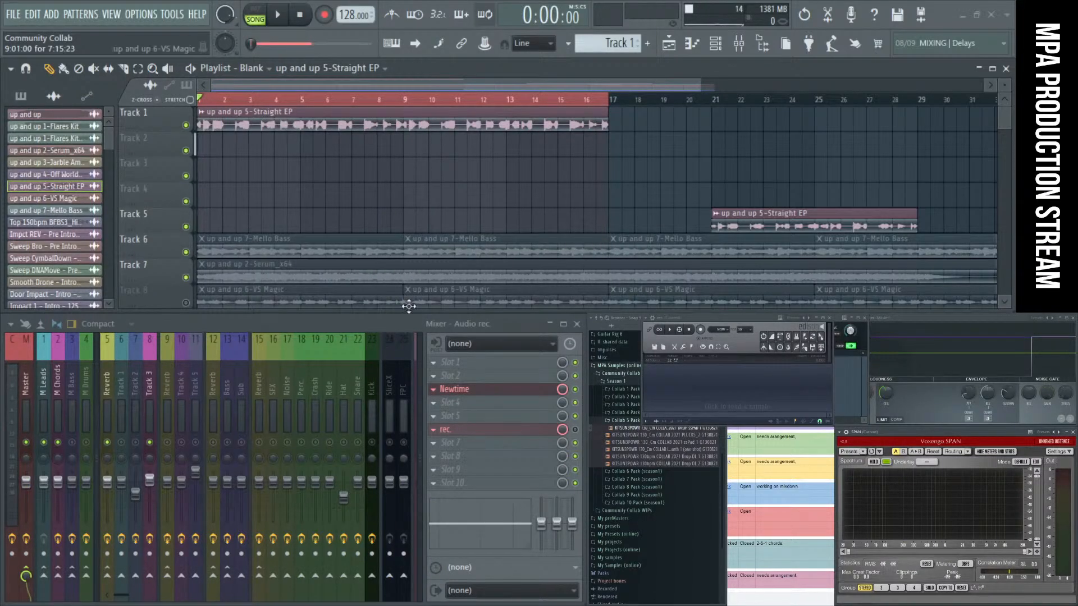
Step: Delete the two Straight EP clips, one at bar 21 on Track 5 and one at bar 1 on Track 1
scroll(442, 196, down, 3)
scroll(440, 203, down, 3)
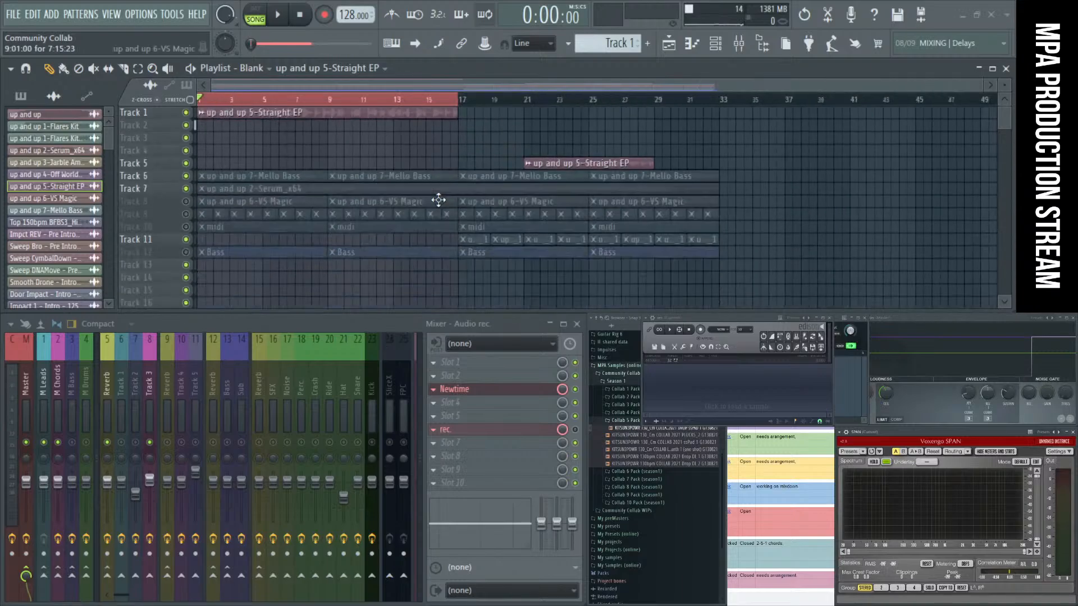
right_click(542, 161)
right_click(423, 116)
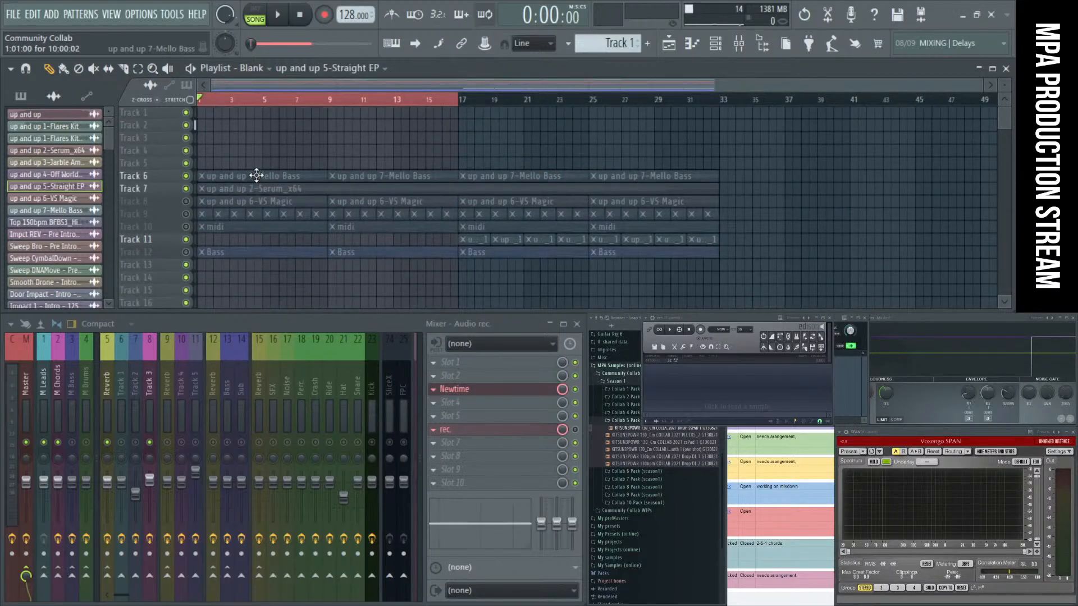
Step: Move the first Mello Bass clip from Track 6 up to bar 1 on Track 1 and unmute it
drag(256, 176, 256, 113)
scroll(281, 146, up, 3)
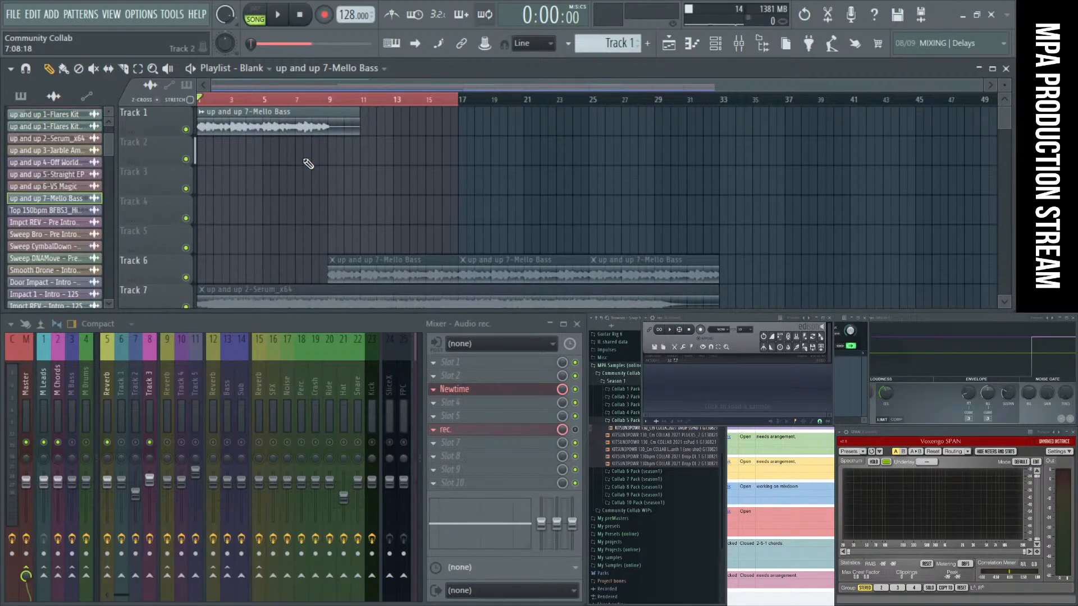
Step: Open the Track 1 Mello Bass clip's channel settings, solo the bass group in the mixer and start playback
key(space)
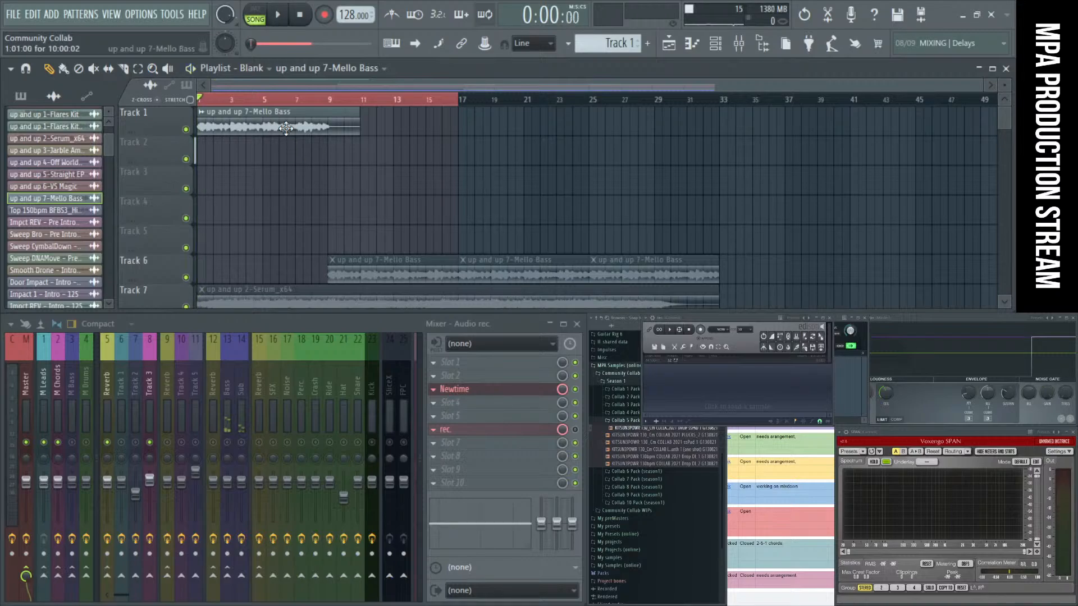
double_click(285, 128)
click(165, 400)
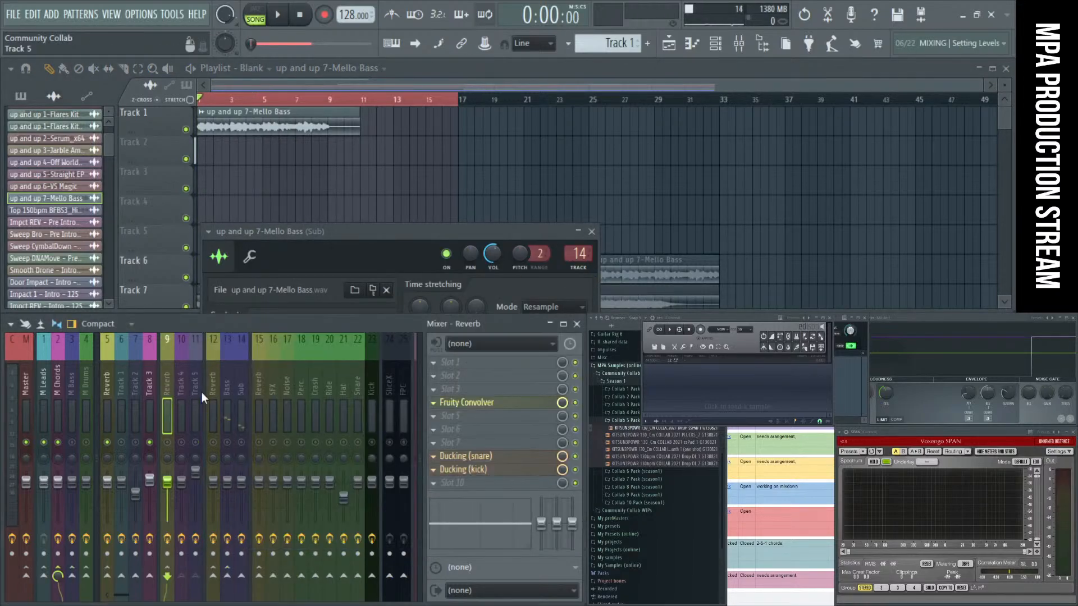
click(242, 423)
key(space)
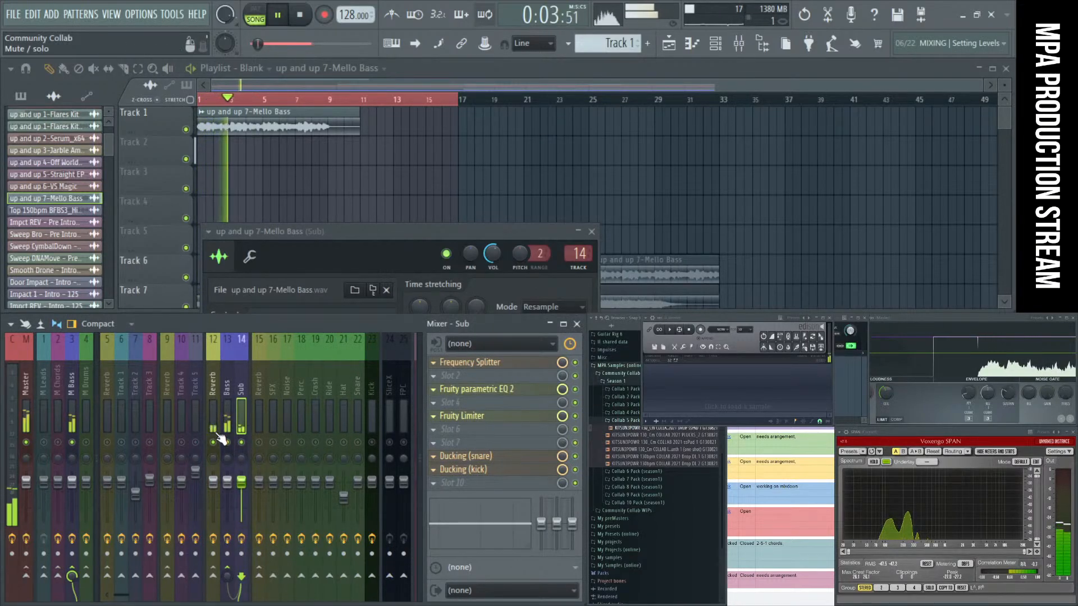
Step: Mute the bass group's Reverb mixer track and compare the Bass and Sub tracks during playback
click(214, 420)
key(space)
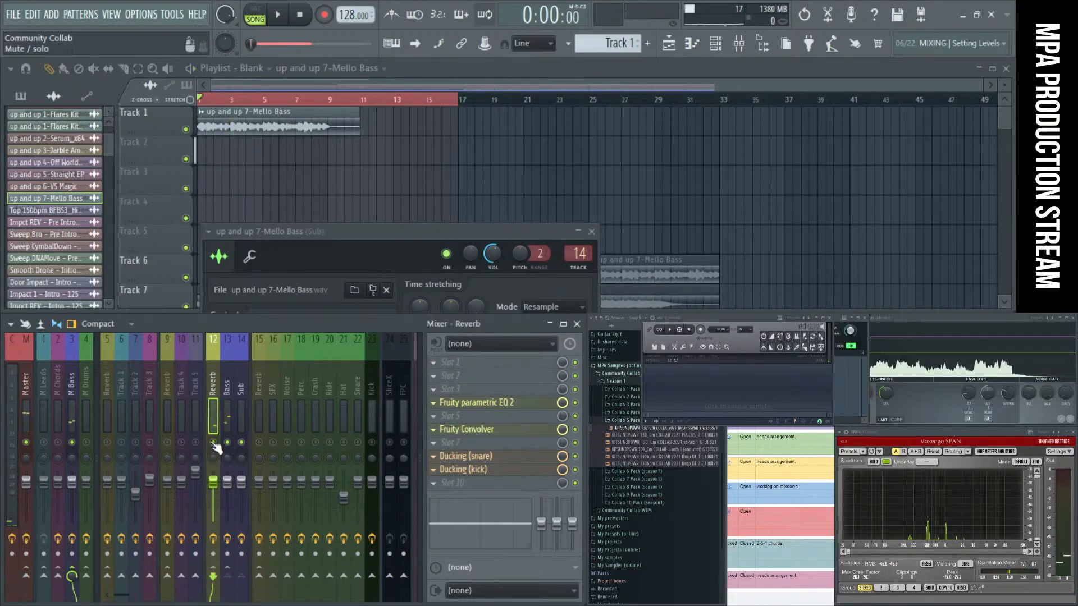
key(space)
click(226, 386)
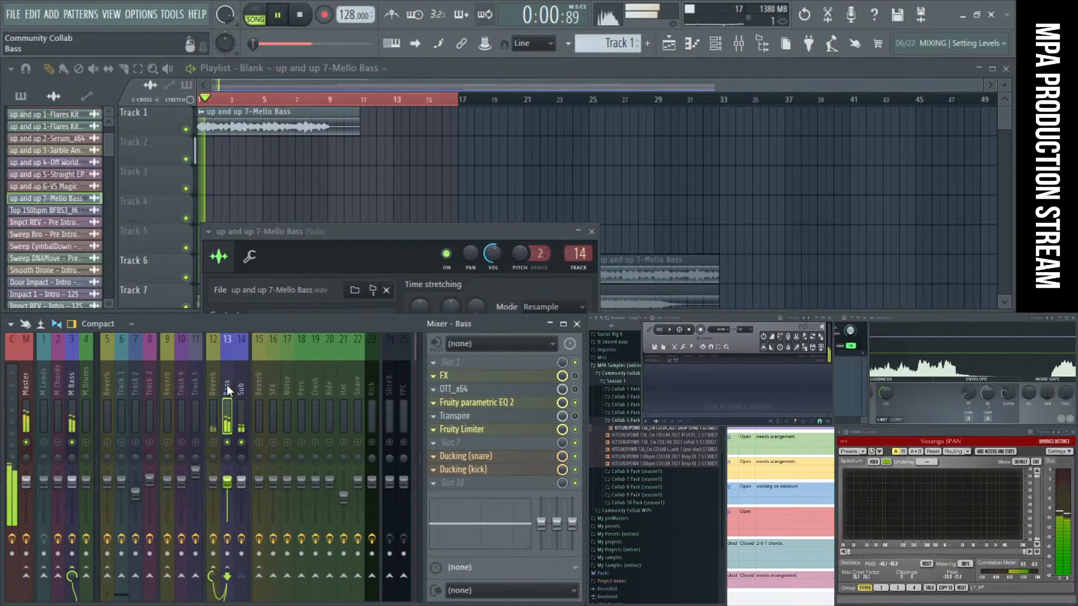
click(239, 388)
click(227, 399)
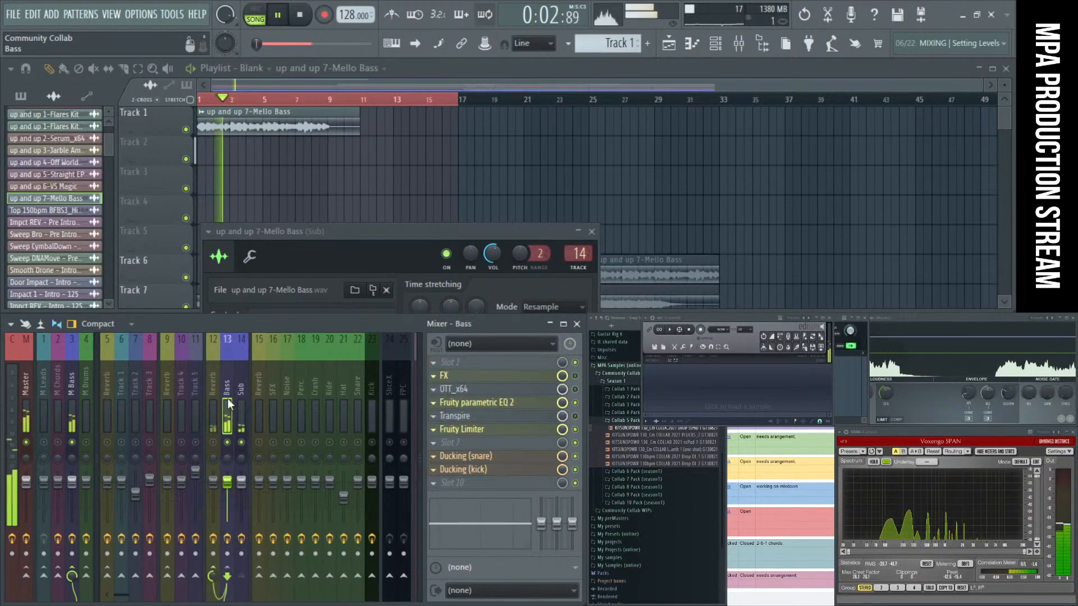
Step: In the Bass track's Fruity parametric EQ 2, reset the main level and set band 4 to about 8.0 dB at 8099 Hz
click(488, 403)
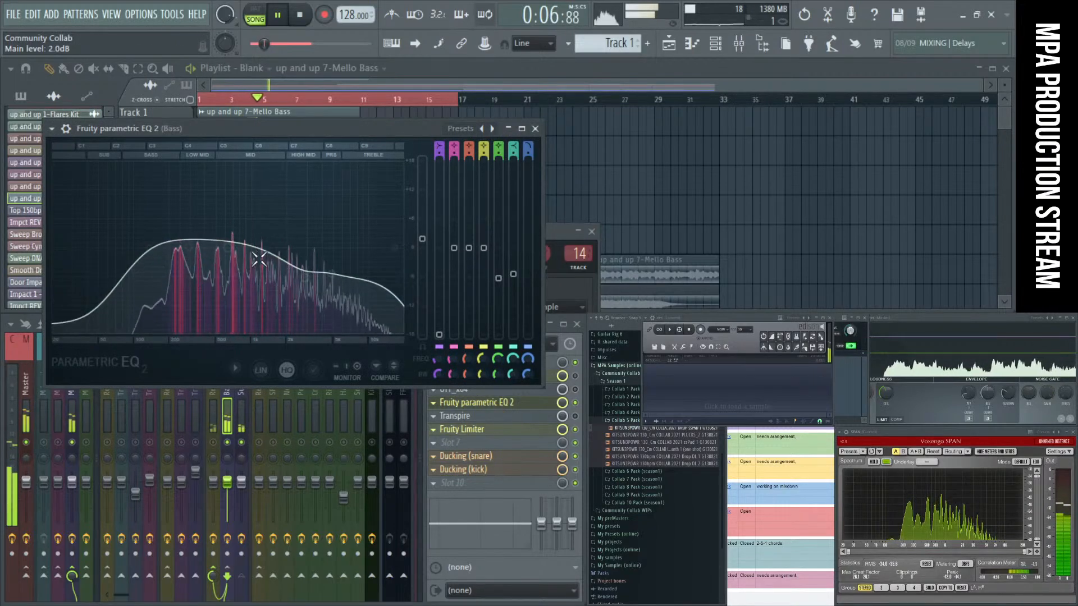
right_click(422, 244)
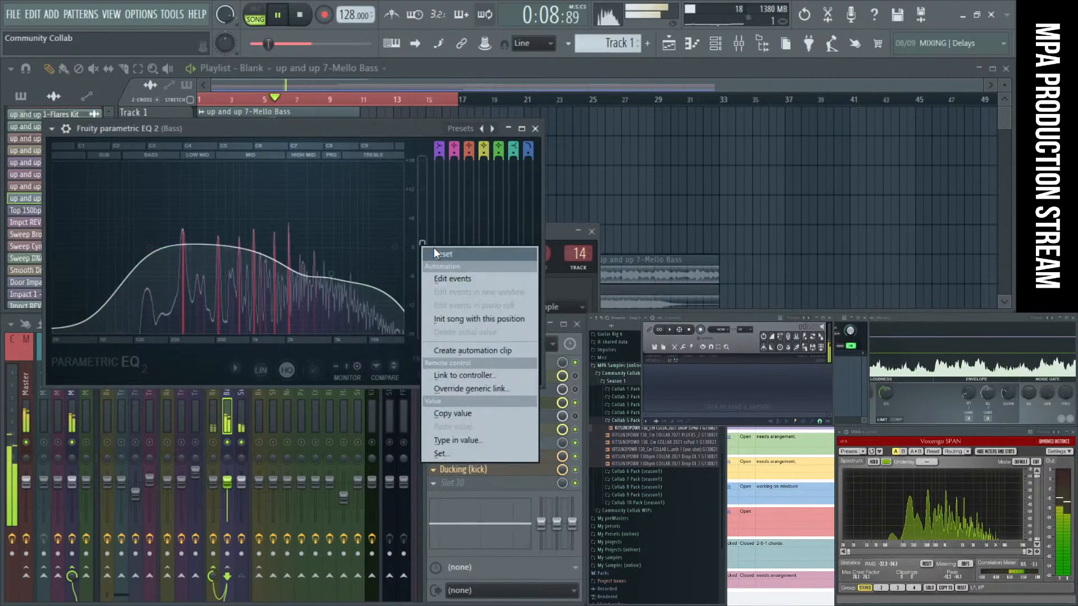
click(434, 250)
drag(227, 246, 360, 207)
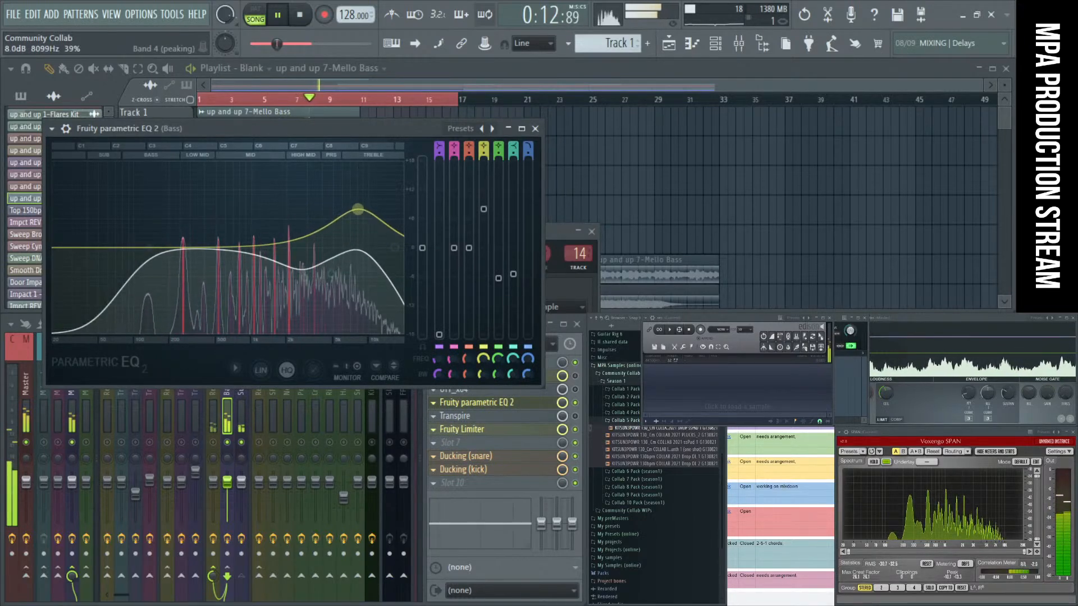
click(534, 129)
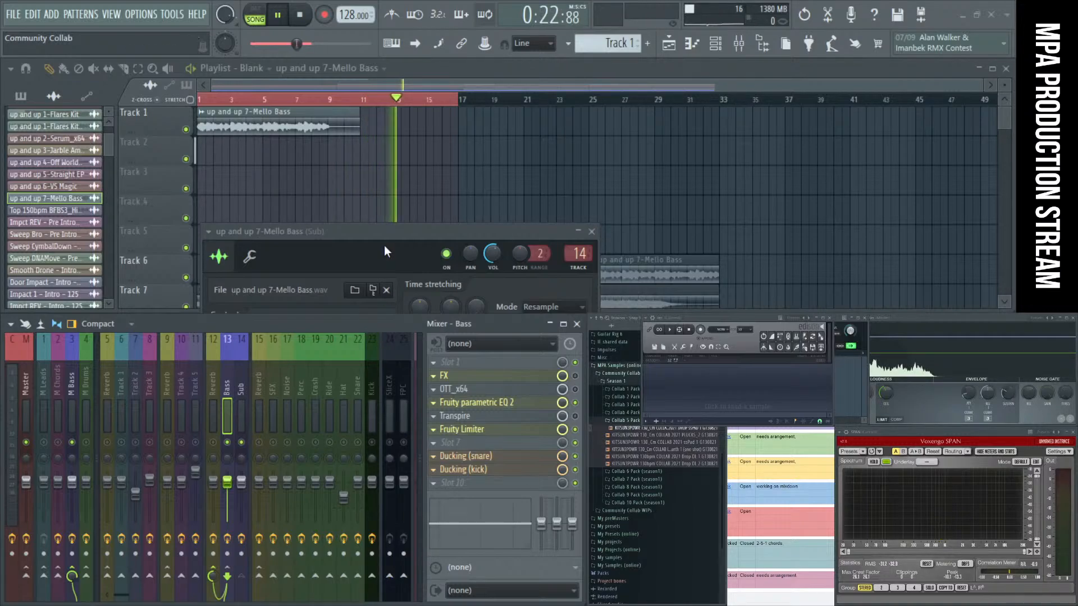
Step: Close the Mello Bass channel window, set the playlist time selection to the first 8 bars and audition it
drag(729, 343, 1074, 323)
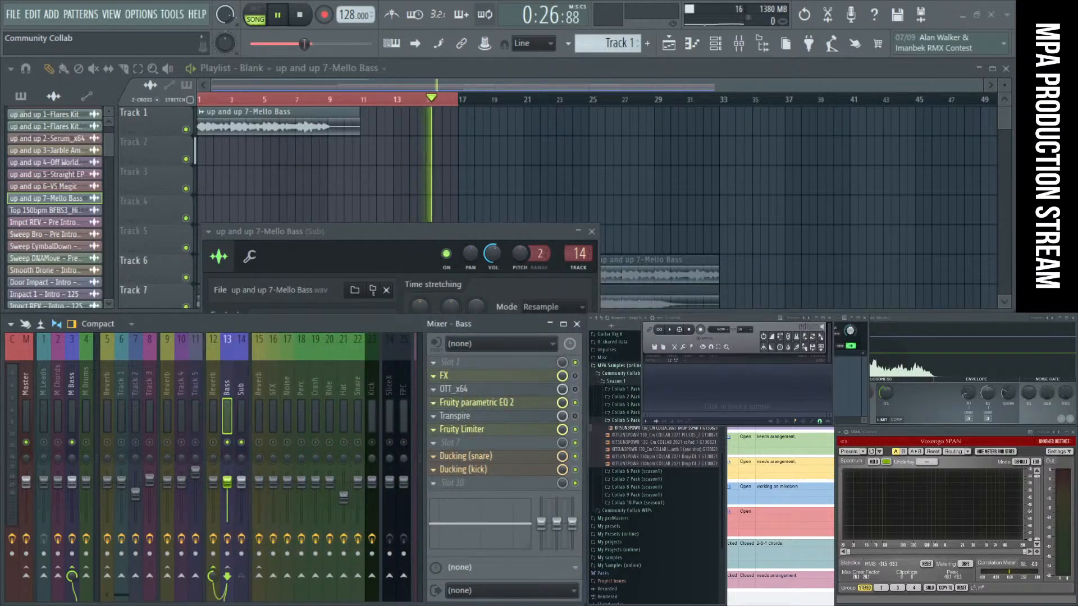
click(308, 254)
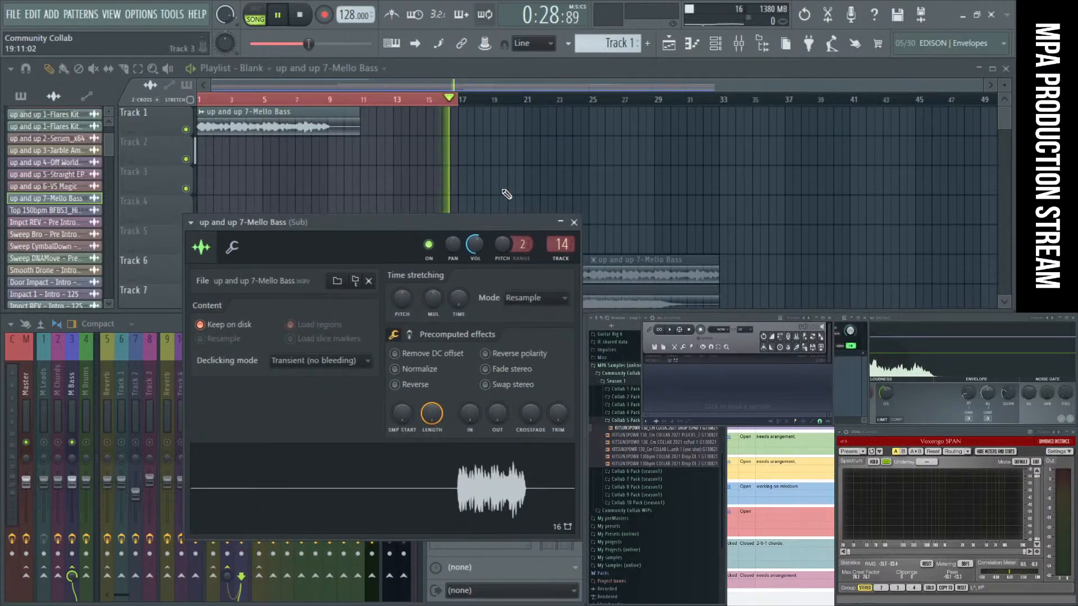
click(574, 223)
key(space)
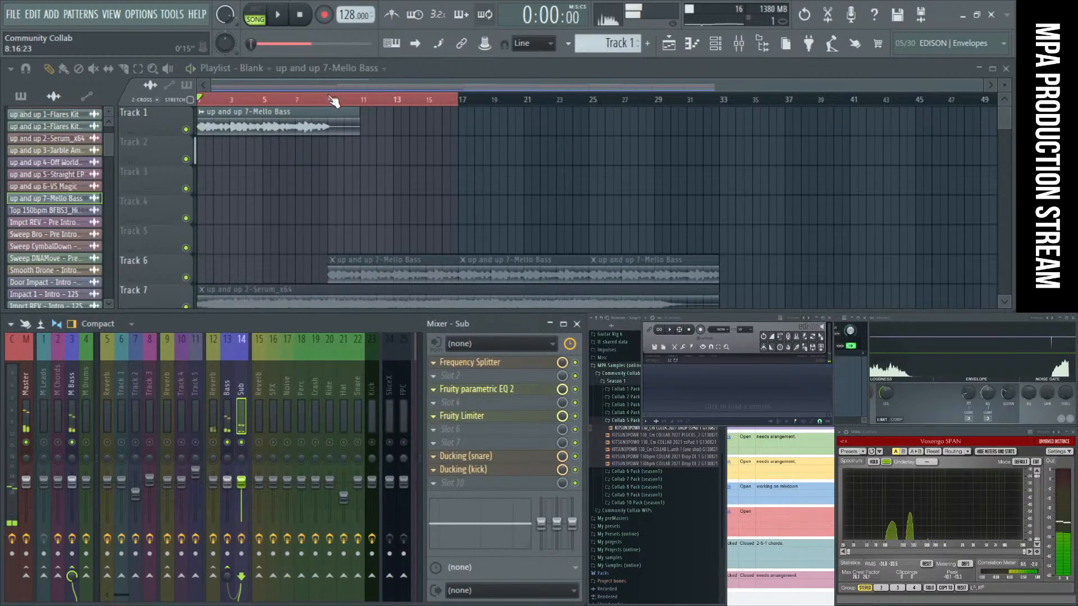
drag(330, 98, 177, 107)
right_click(481, 160)
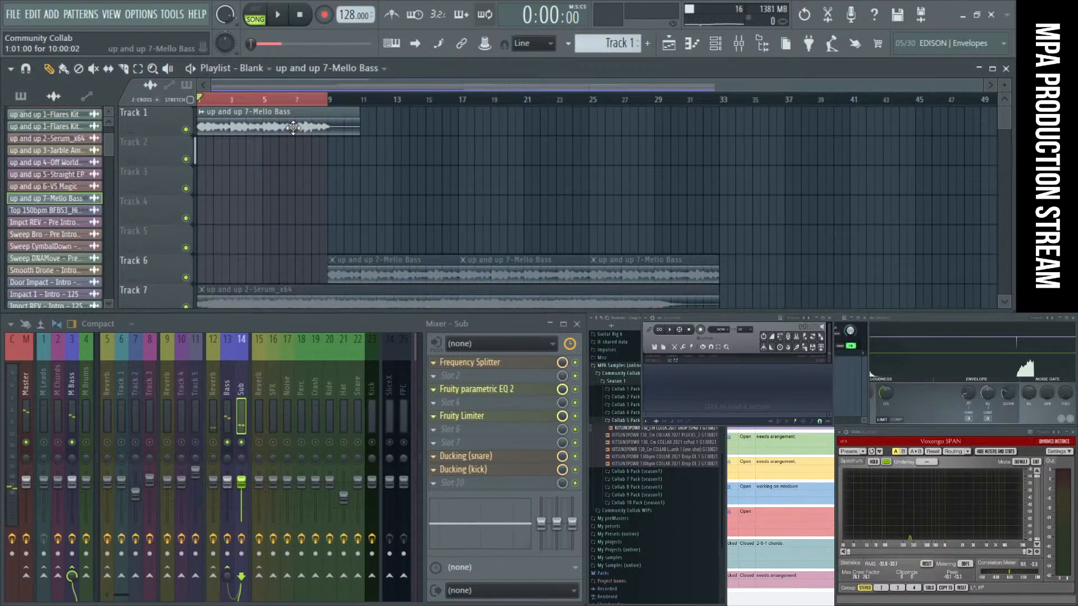
key(space)
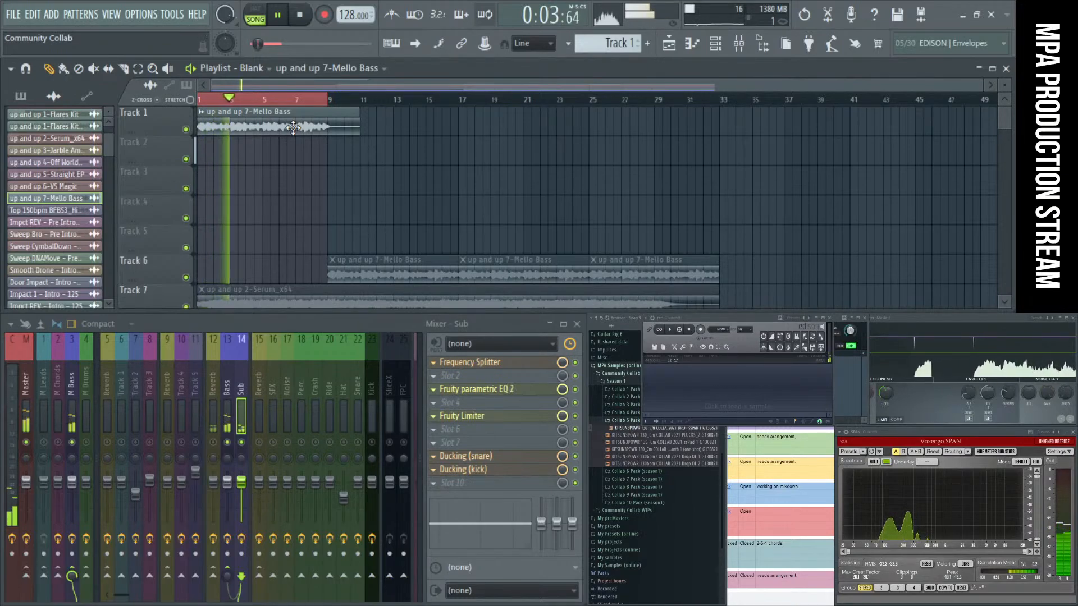
key(space)
Step: Copy the name of the up and up 7-Mello Bass channel without renaming it
key(F2)
key(ctrl+c)
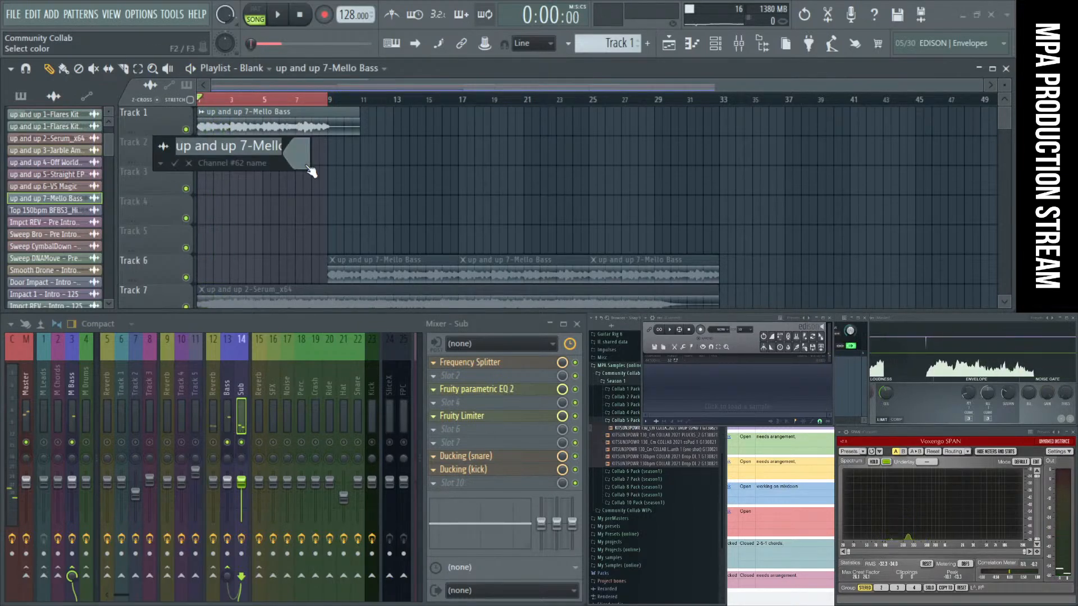
key(Escape)
key(ctrl+r)
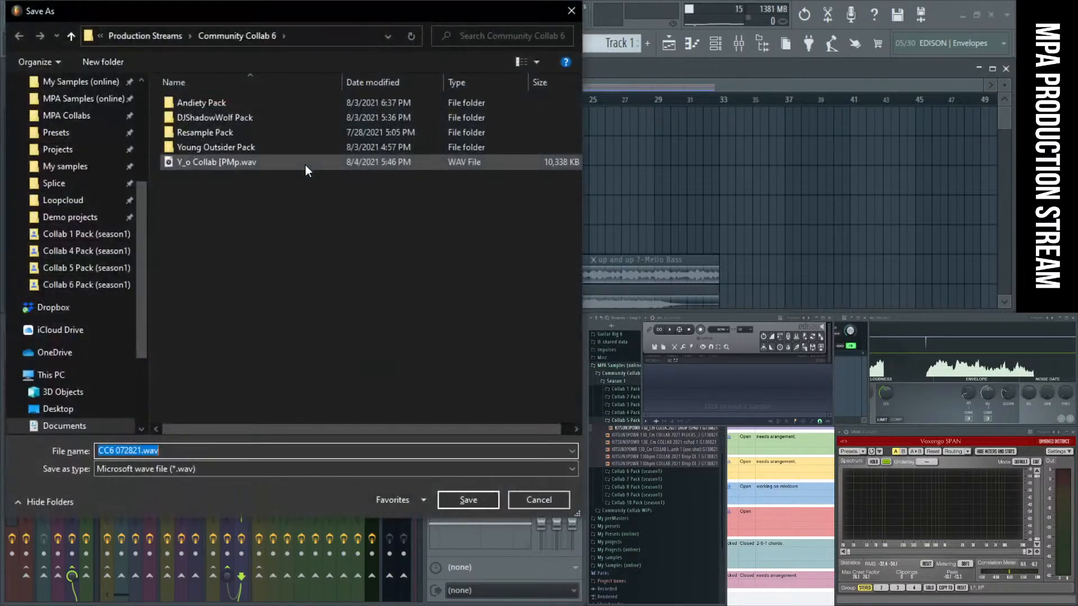
click(100, 286)
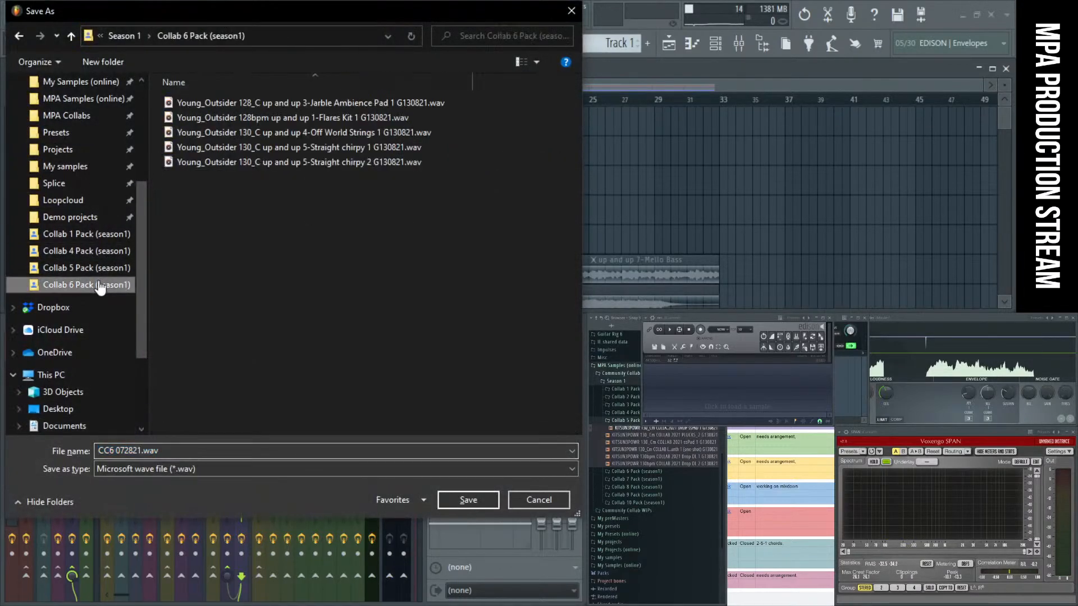
click(216, 162)
drag(160, 450, 417, 457)
key(ctrl+v)
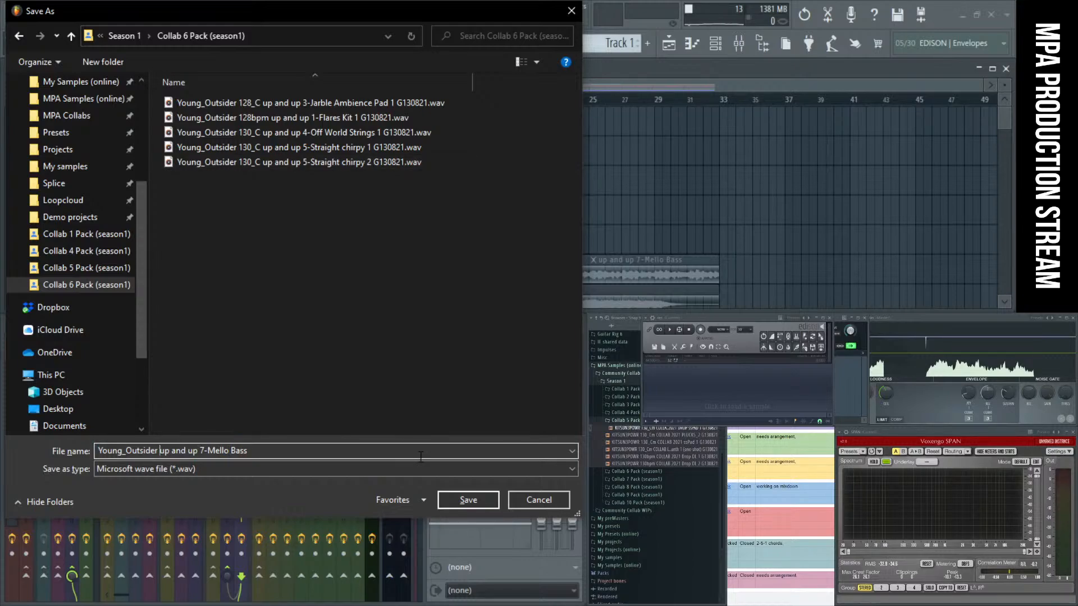
text(13)
key(Return)
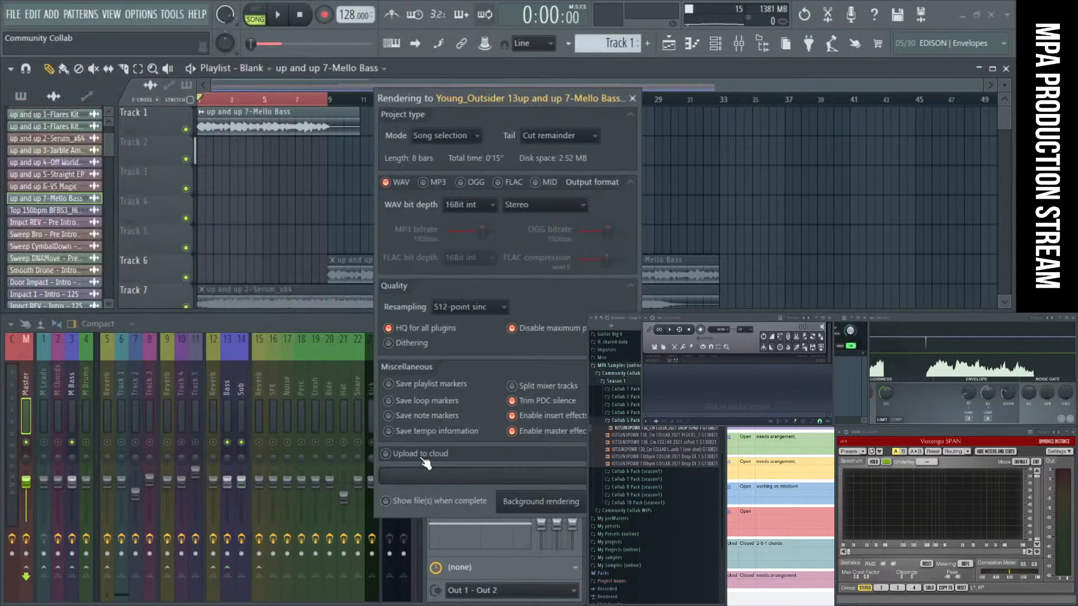
click(632, 99)
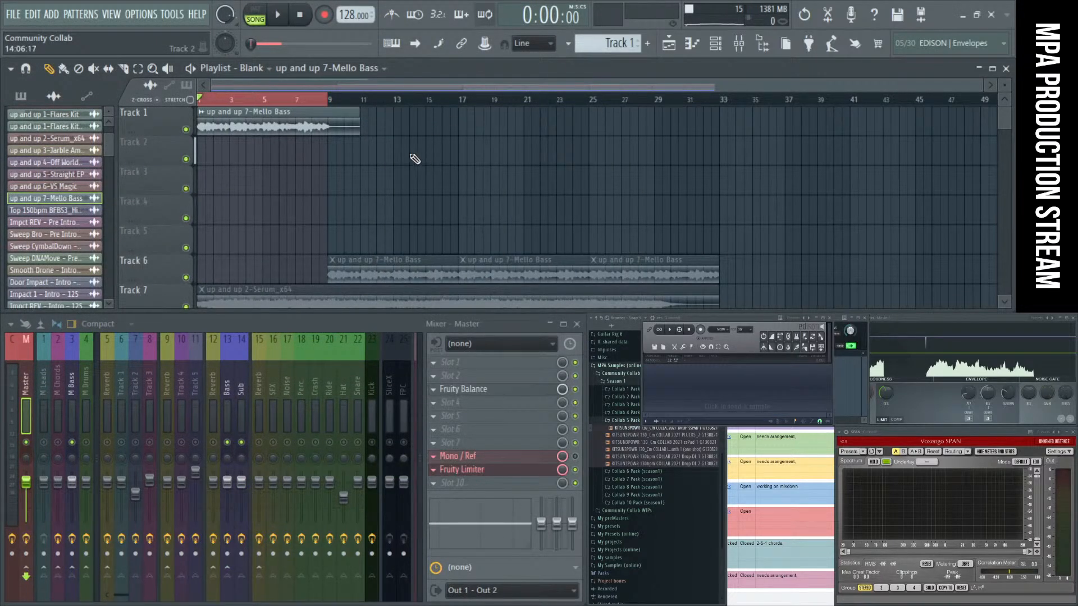
Step: Export the selection to the Collab 6 Pack (season1) folder as the WAV file "Young_Outsider 130_C up and up 7-Mello Bass 1 G130821"
key(ctrl+r)
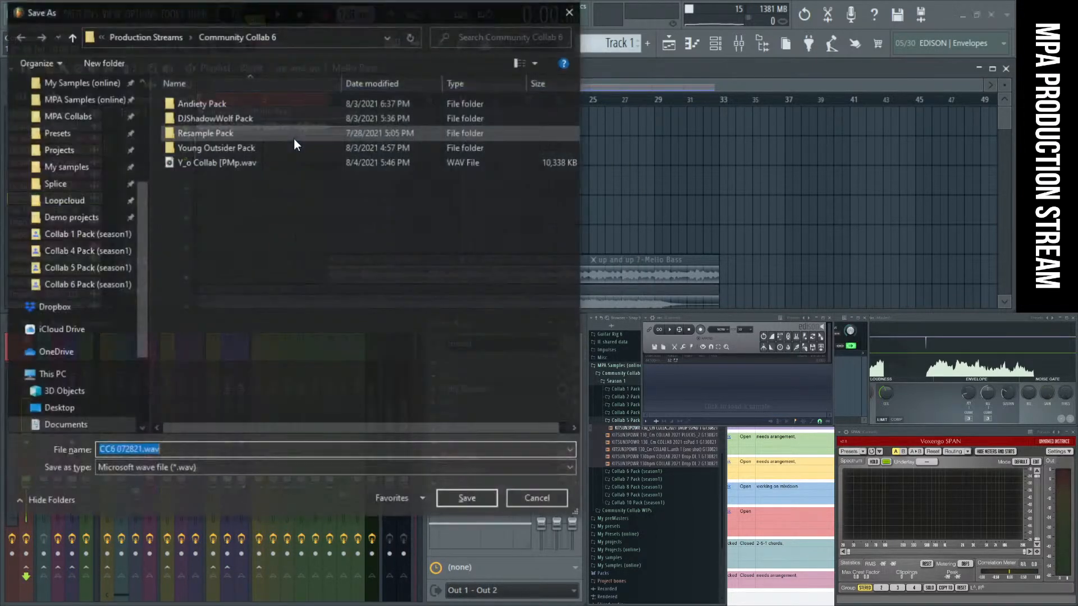
click(90, 286)
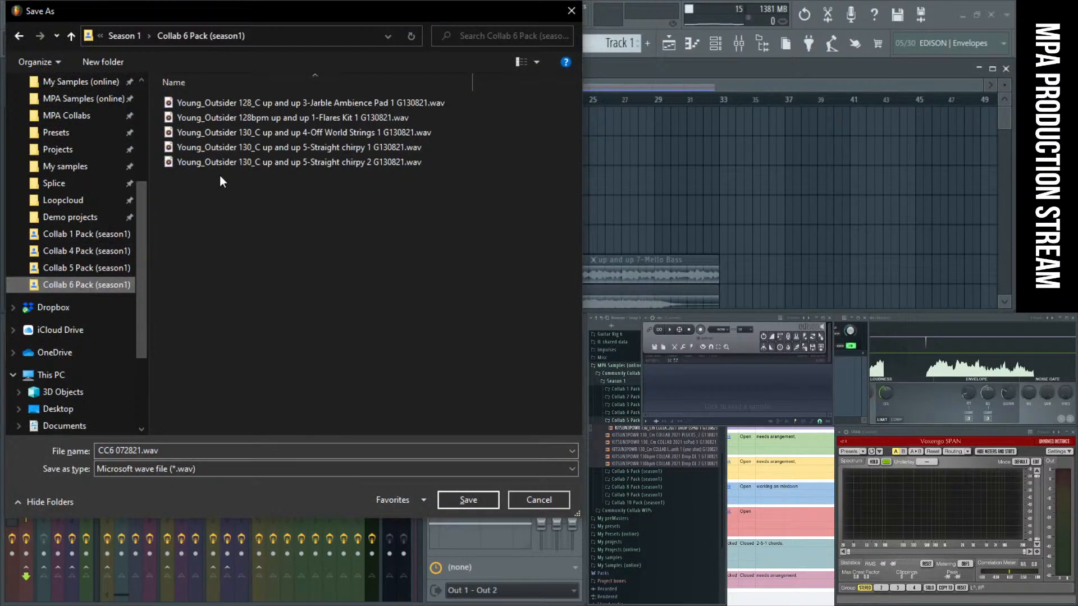
click(248, 161)
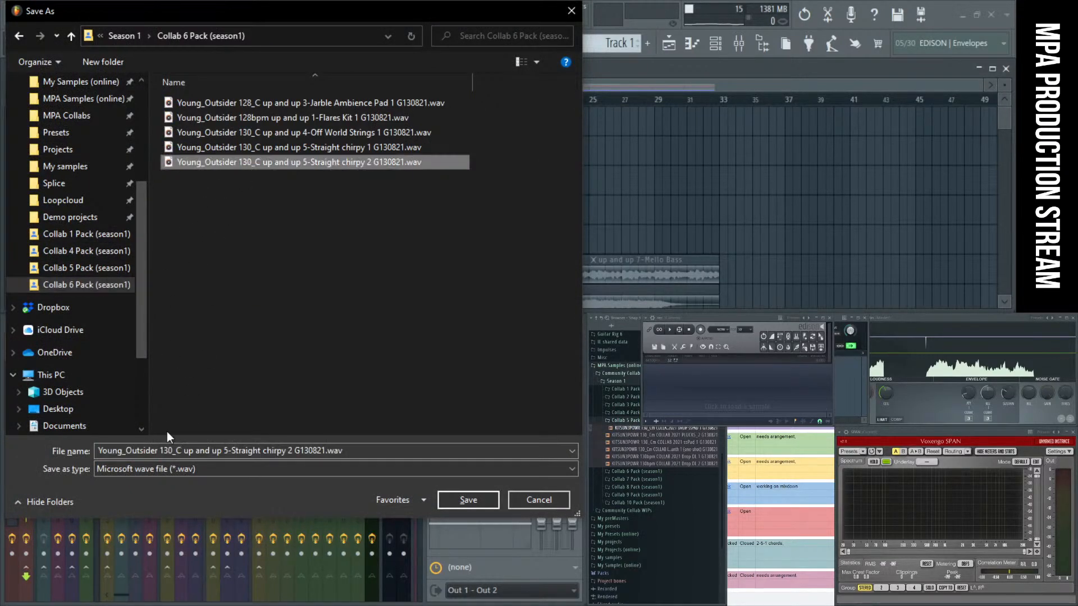
click(182, 451)
drag(182, 451, 307, 449)
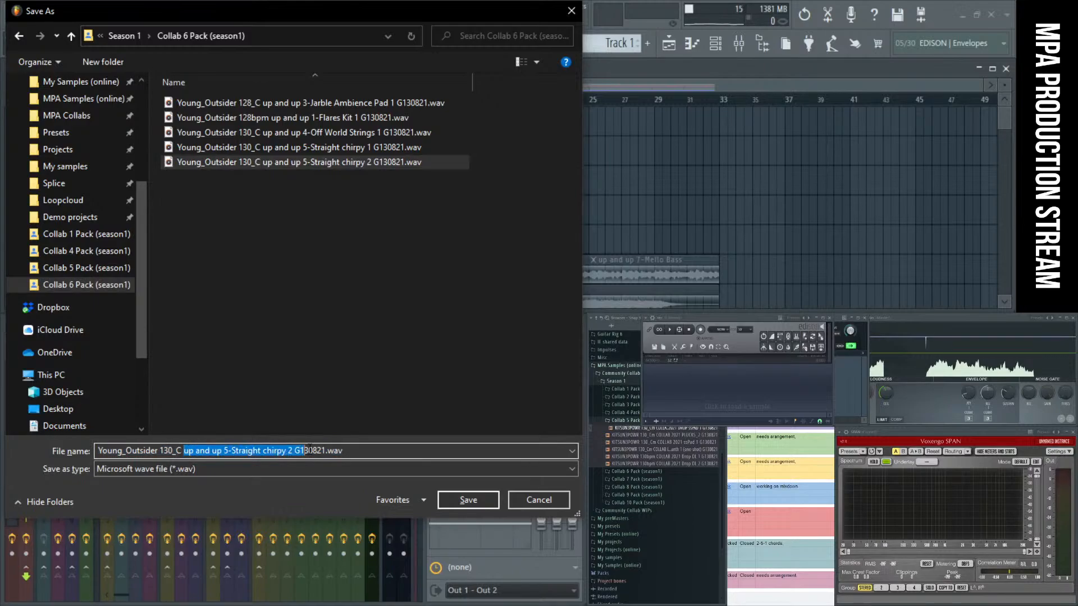
key(ctrl+v)
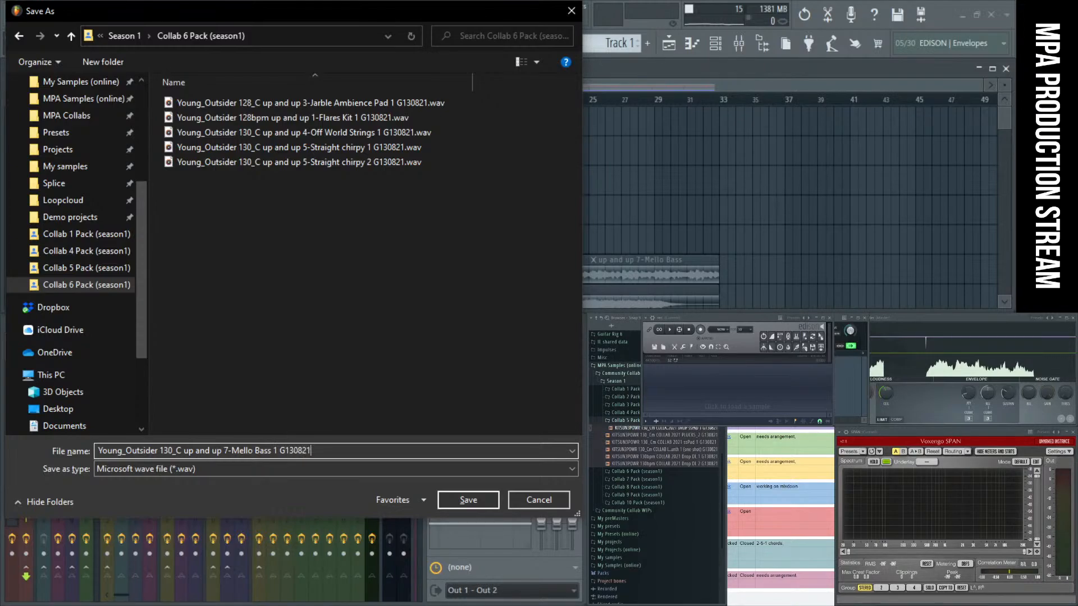
key(Return)
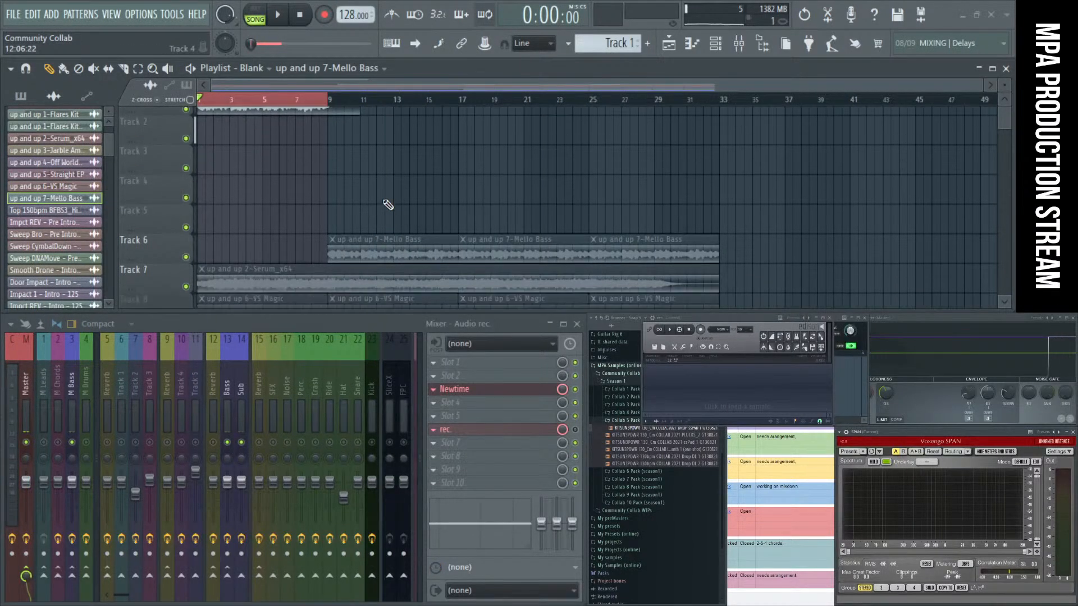
Step: Delete the Mello Bass clip on Track 1 and the three Mello Bass clips on Track 6
right_click(314, 134)
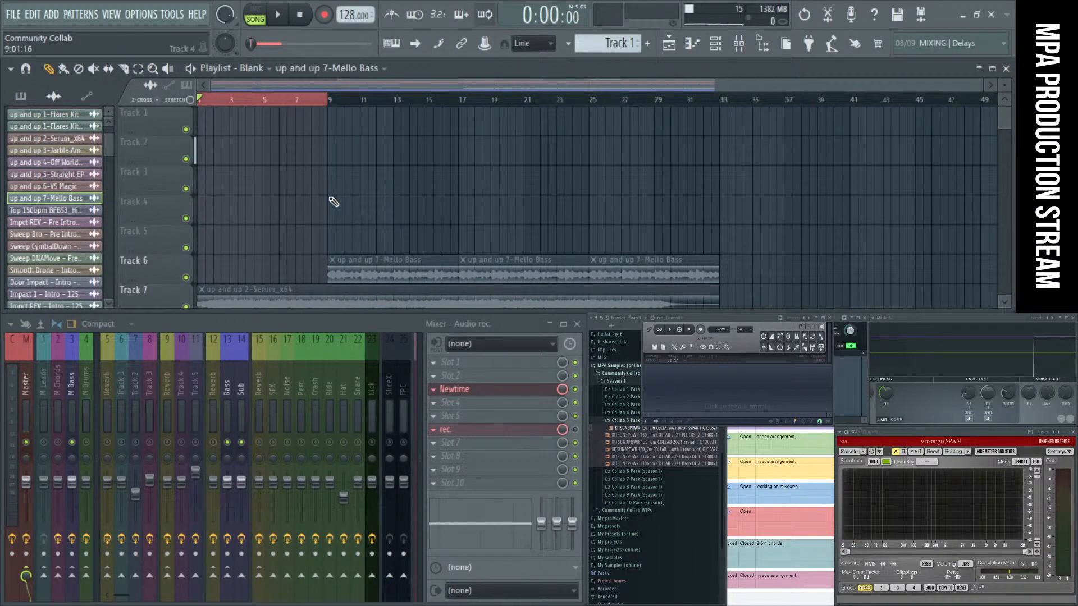
scroll(333, 202, down, 2)
right_click(359, 222)
right_click(488, 222)
right_click(618, 223)
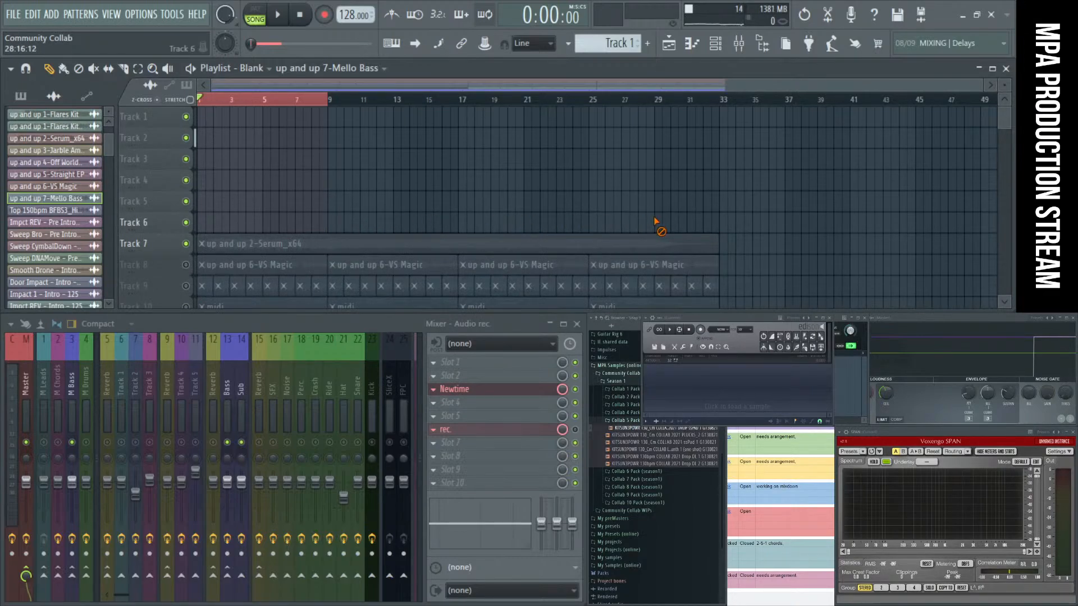
Step: Move the up and up 2-Serum_x64 clip to the start of Track 1, unmute it and audition its opening
scroll(416, 228, up, 2)
drag(354, 267, 354, 120)
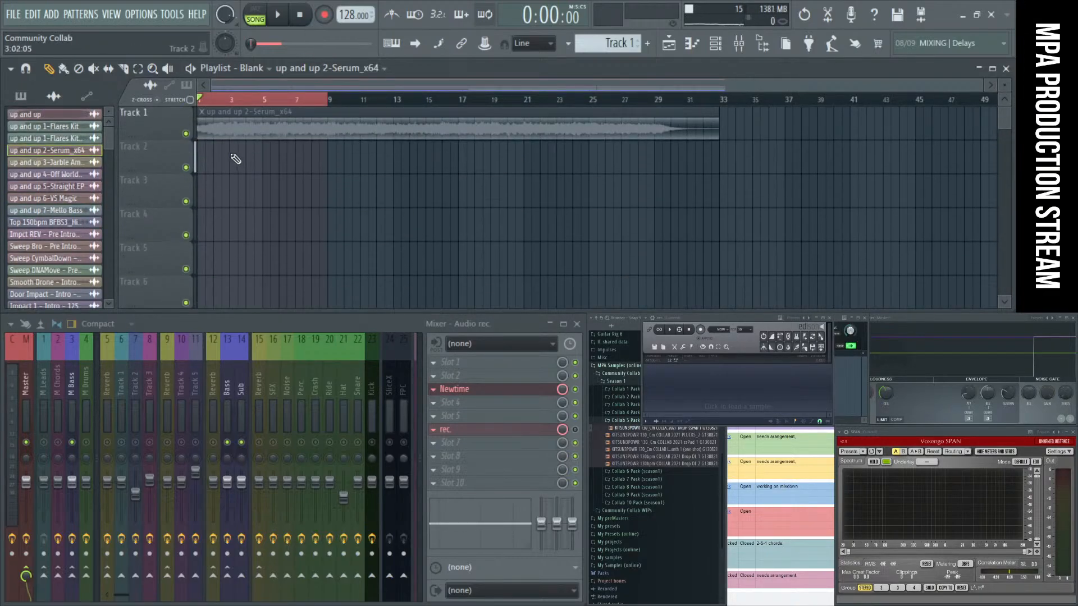
key(space)
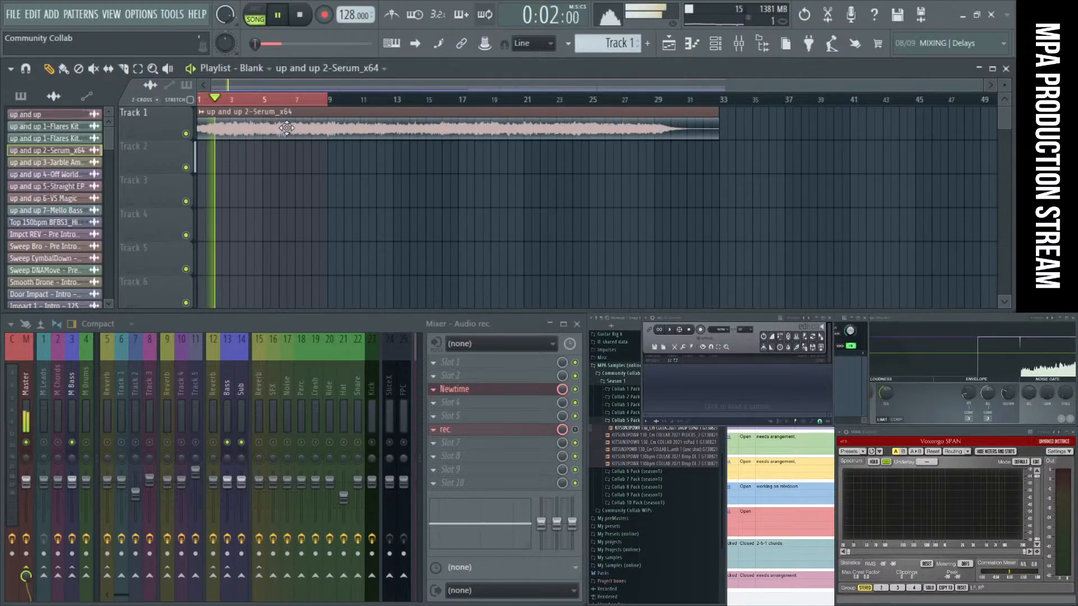
key(space)
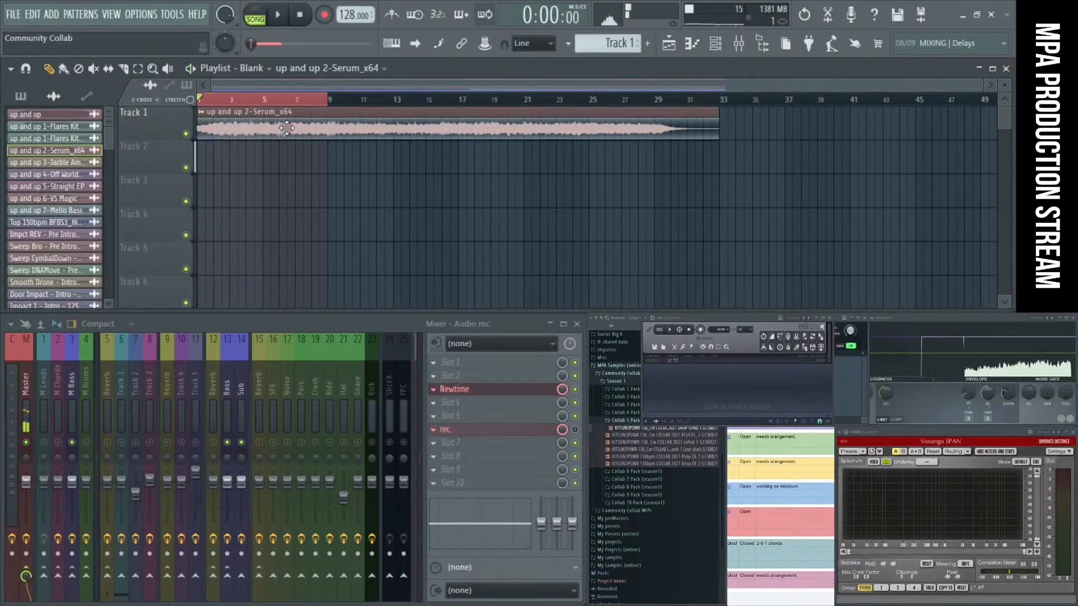
Step: Clear the playlist time selection and audition the Serum_x64 clip from around bar 18
drag(329, 100, 661, 100)
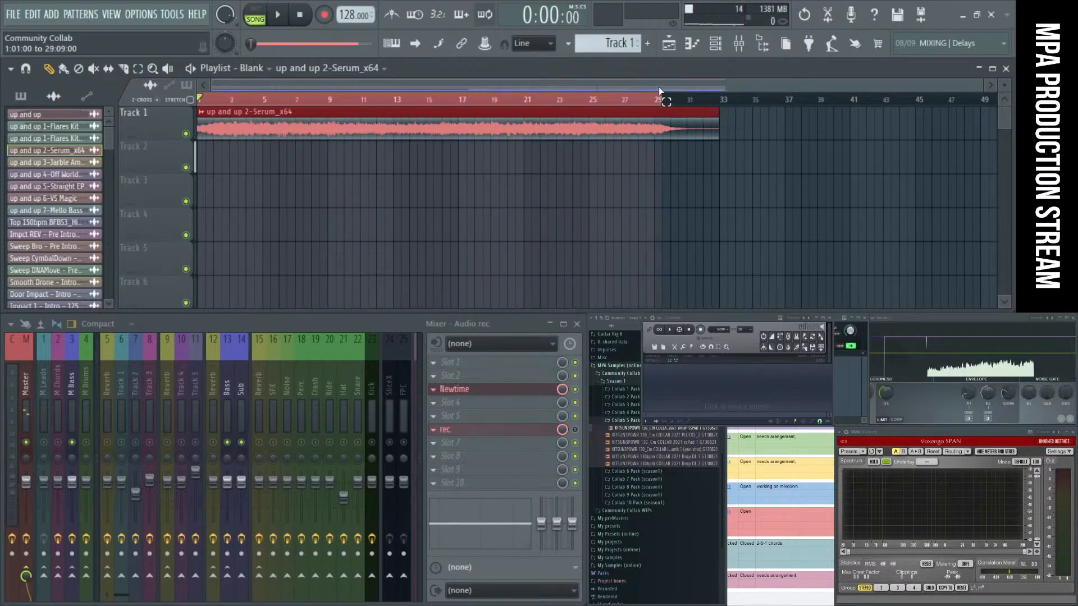
key(space)
double_click(487, 98)
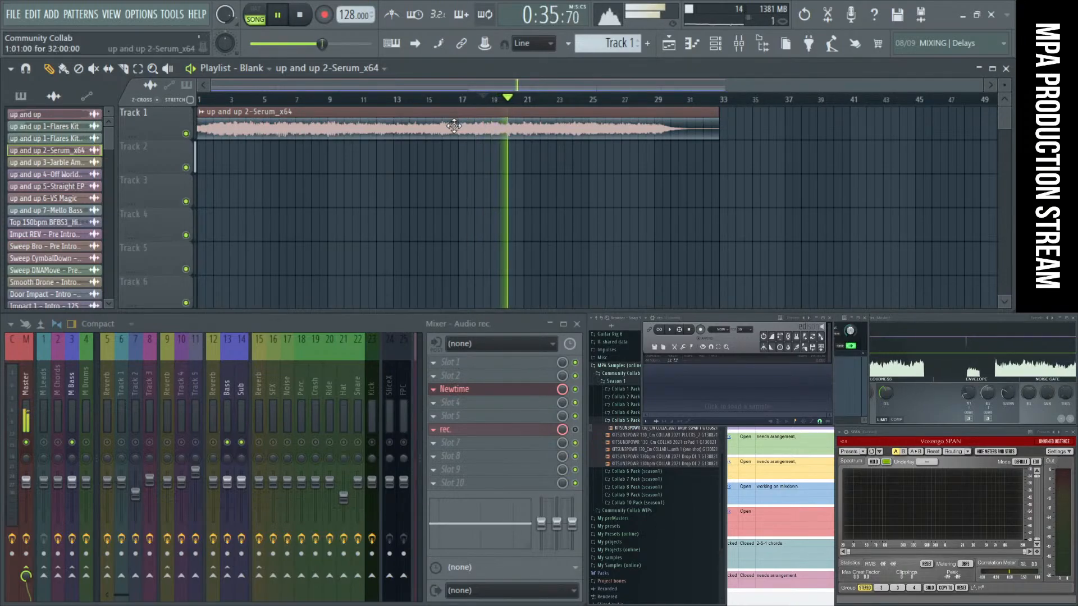
key(space)
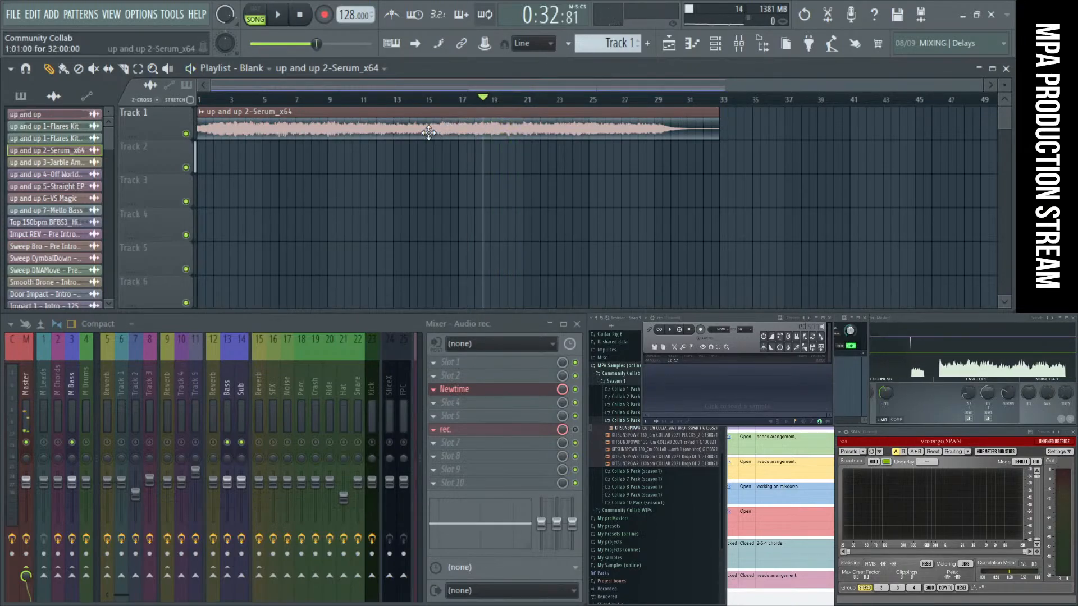
Step: Park the up and up 2-Serum_x64 clip muted on Track 15 and move the first up and up 6-VS Magic clip to the start of Track 1
drag(431, 138, 364, 213)
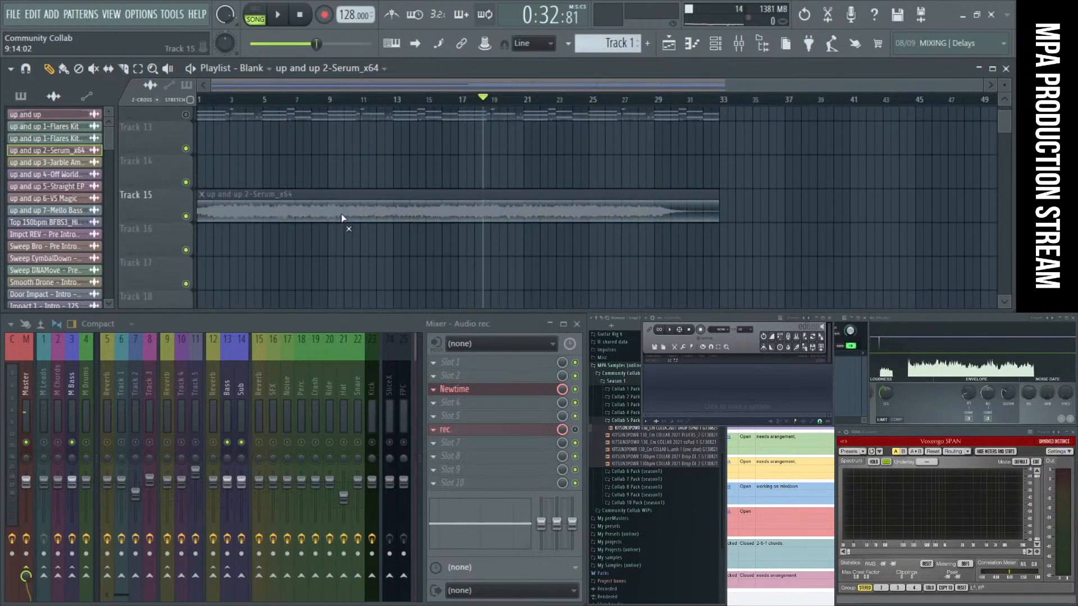
scroll(345, 203, up, 5)
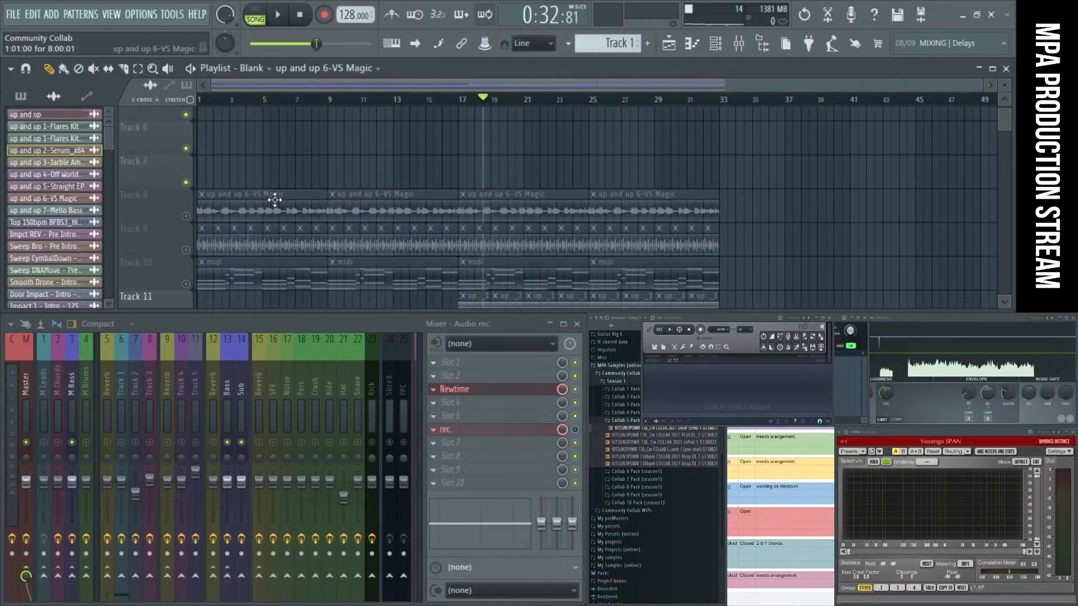
scroll(275, 199, up, 4)
Step: Set the playlist time selection to bars 1–9 around the VS Magic clip and briefly audition it
click(329, 100)
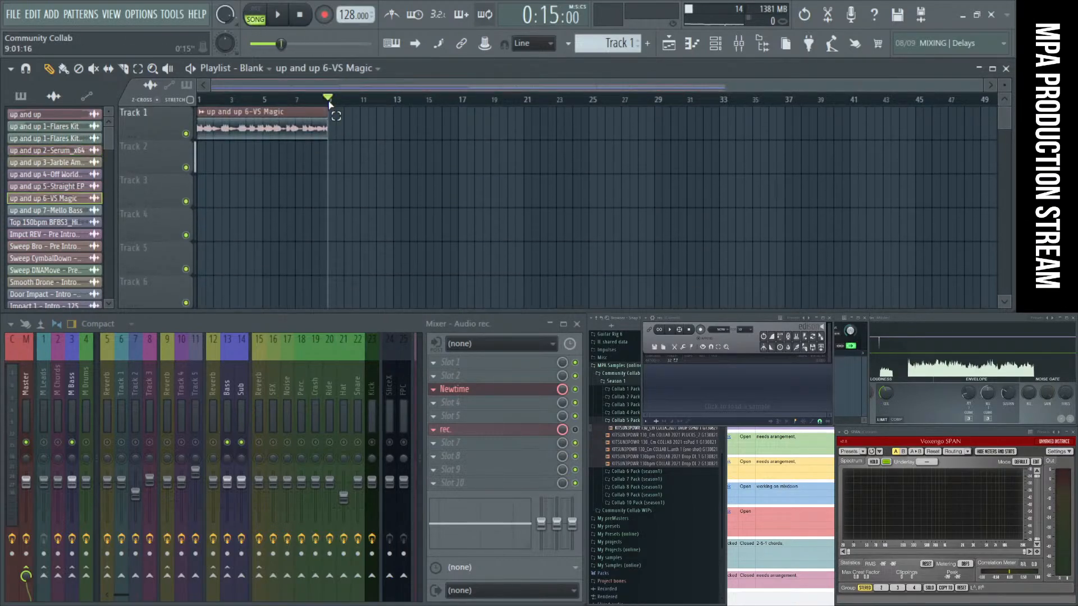
drag(330, 100, 199, 100)
key(space)
key(space)
Step: Open the VS Magic clip's channel settings, solo its mixer track (Track 2) and audition the clip
double_click(290, 118)
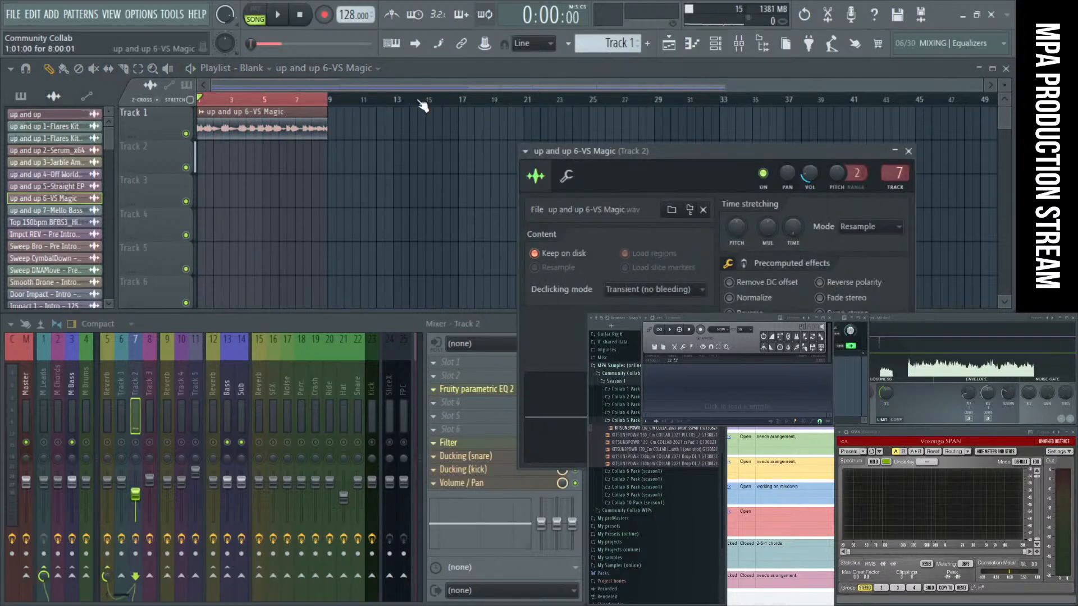
click(145, 449)
key(space)
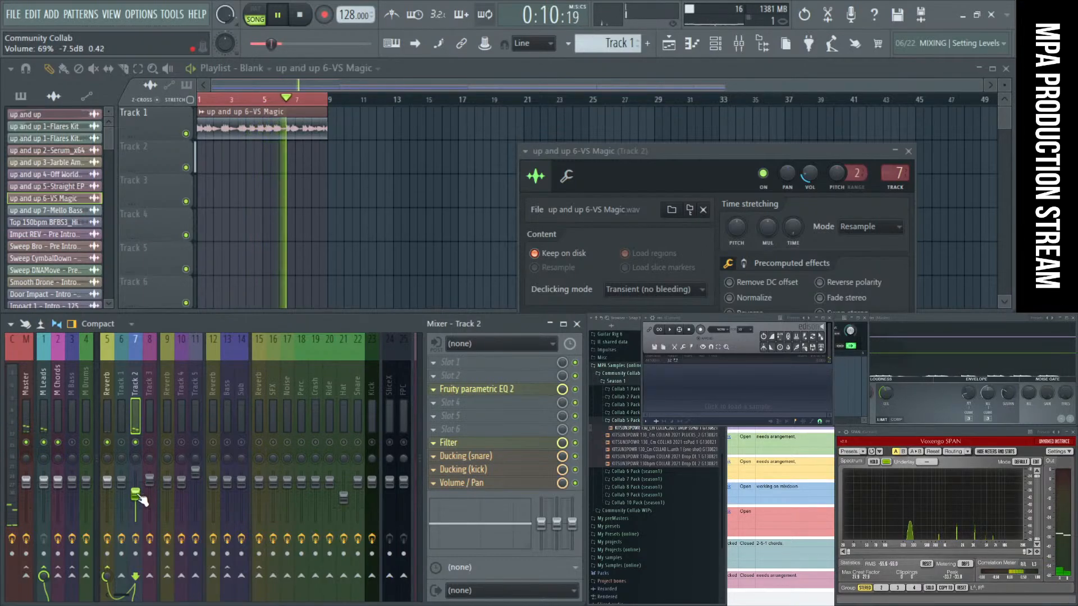
key(space)
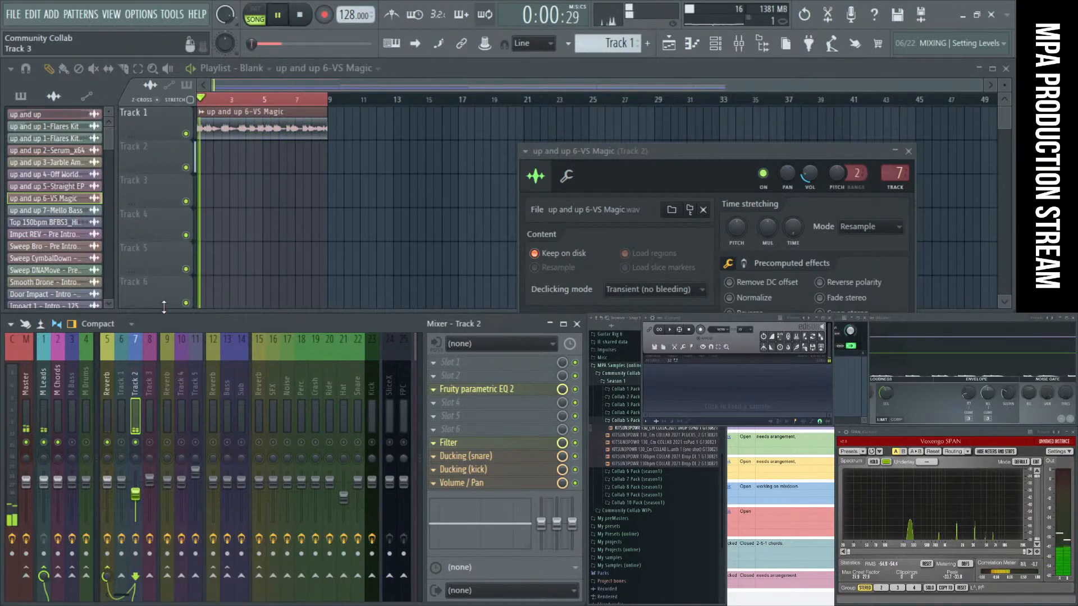
Step: Reset the volume fader of mixer Track 2 to its default level and replay the VS Magic clip
right_click(134, 494)
click(160, 386)
key(space)
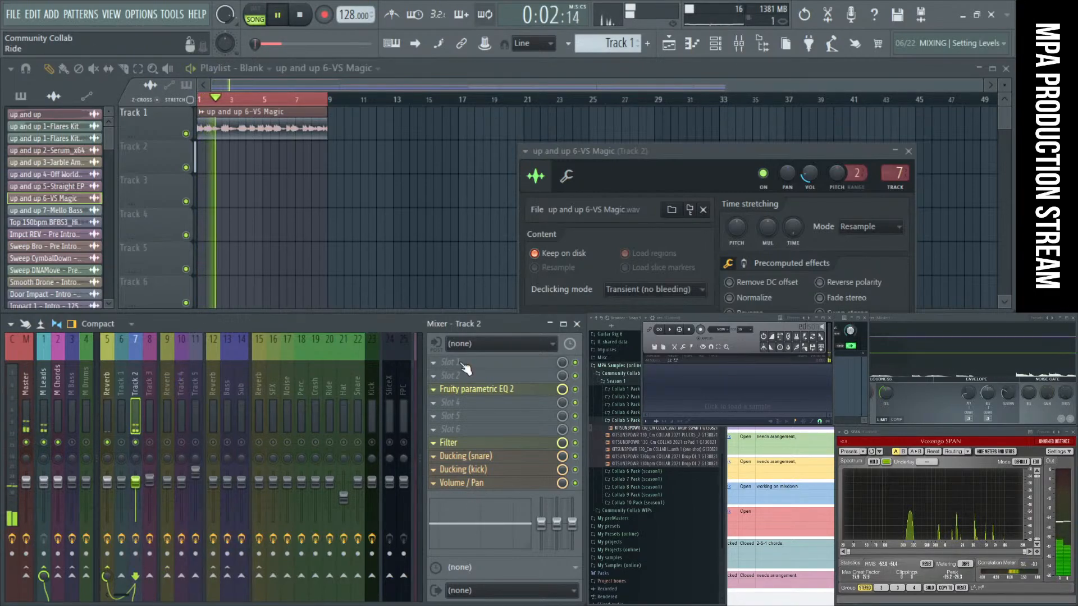
Step: In Track 2's Fruity parametric EQ 2, set band 1 to High pass at about 146 Hz, and stop playback
click(477, 389)
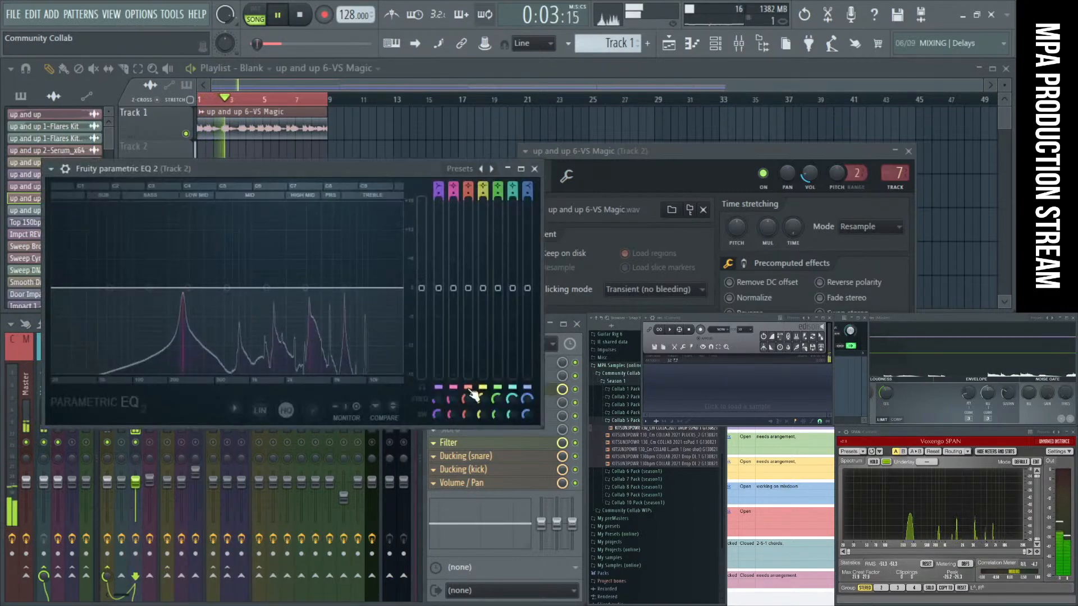
right_click(110, 289)
mouse_move(138, 330)
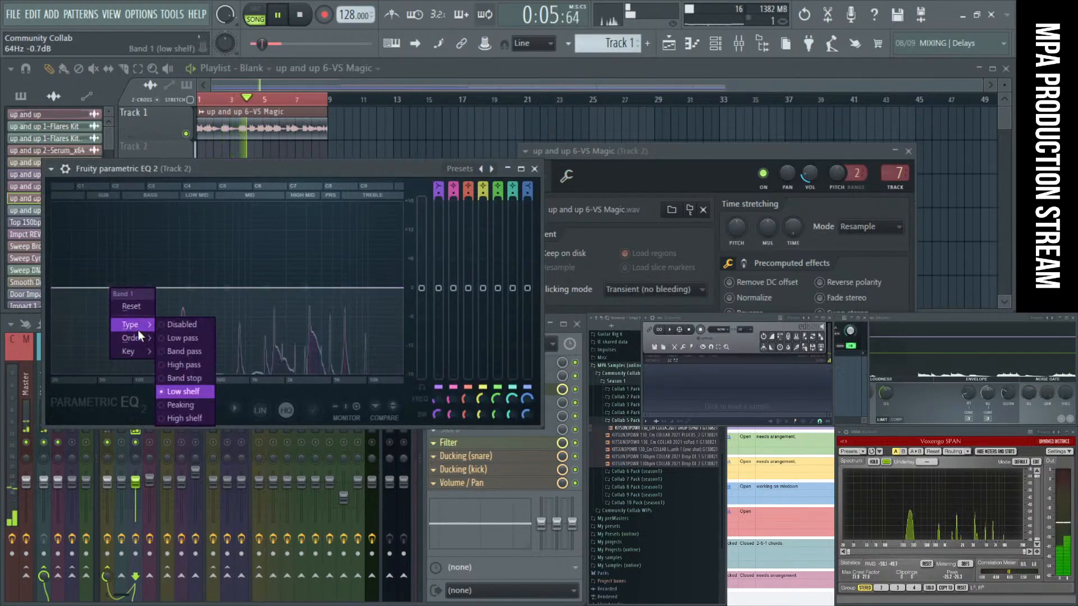
click(186, 364)
drag(113, 296, 152, 288)
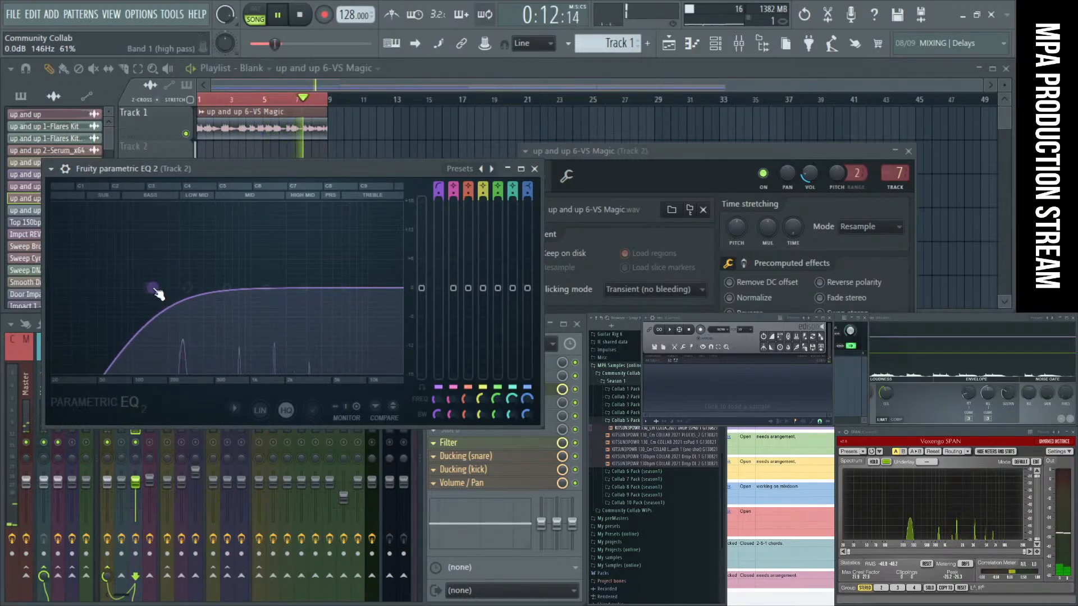
click(534, 169)
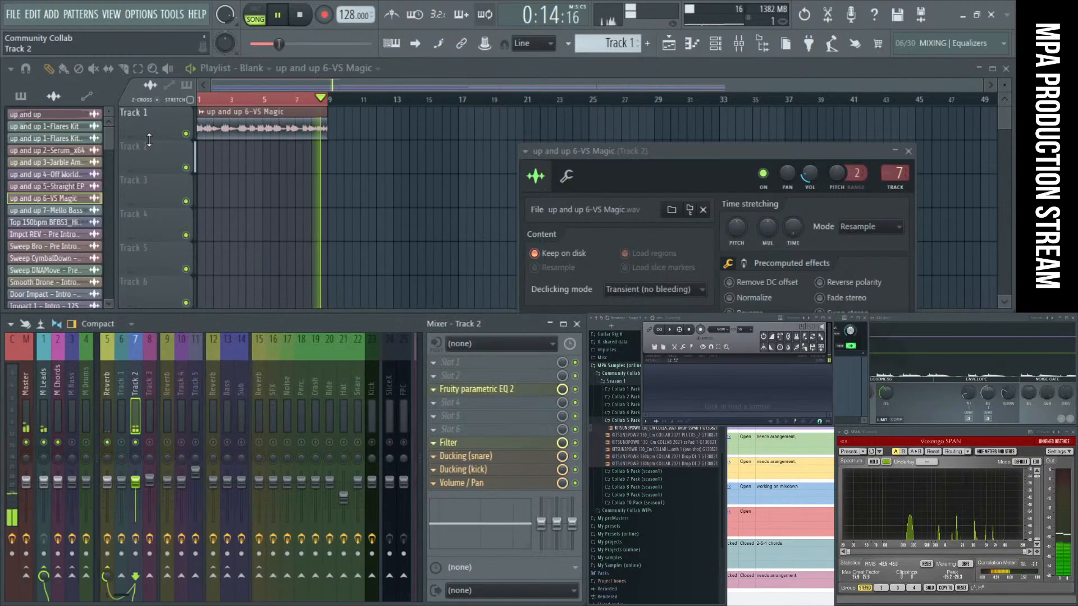
key(space)
click(232, 127)
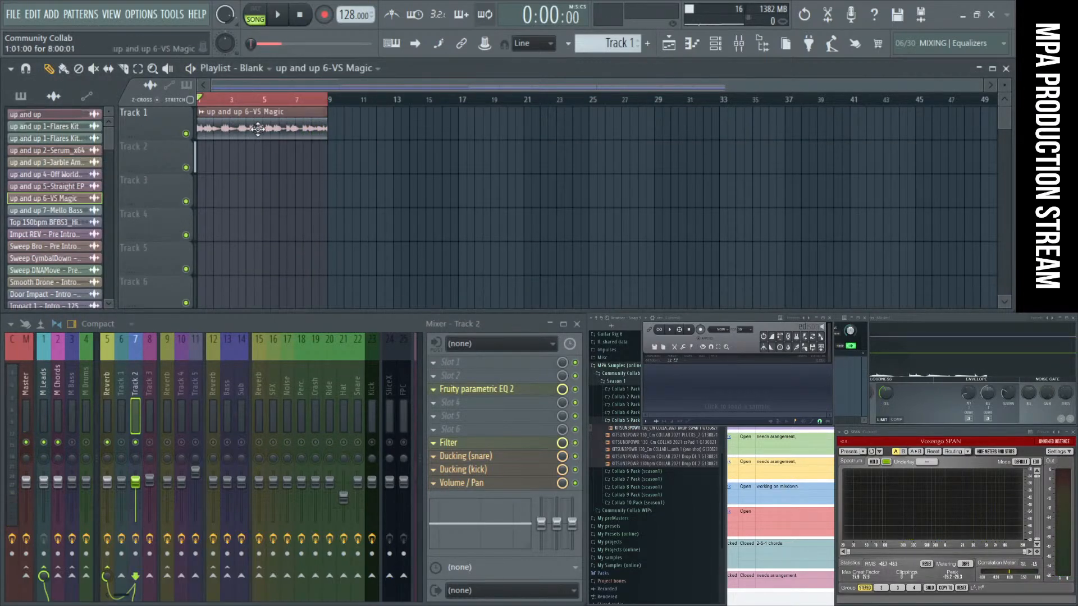
Step: Export the selection to the Collab 6 Pack (season1) folder as the WAV file "Young_Outsider 130_C up and up 6-VS Magic 1 G130821"
right_click(292, 171)
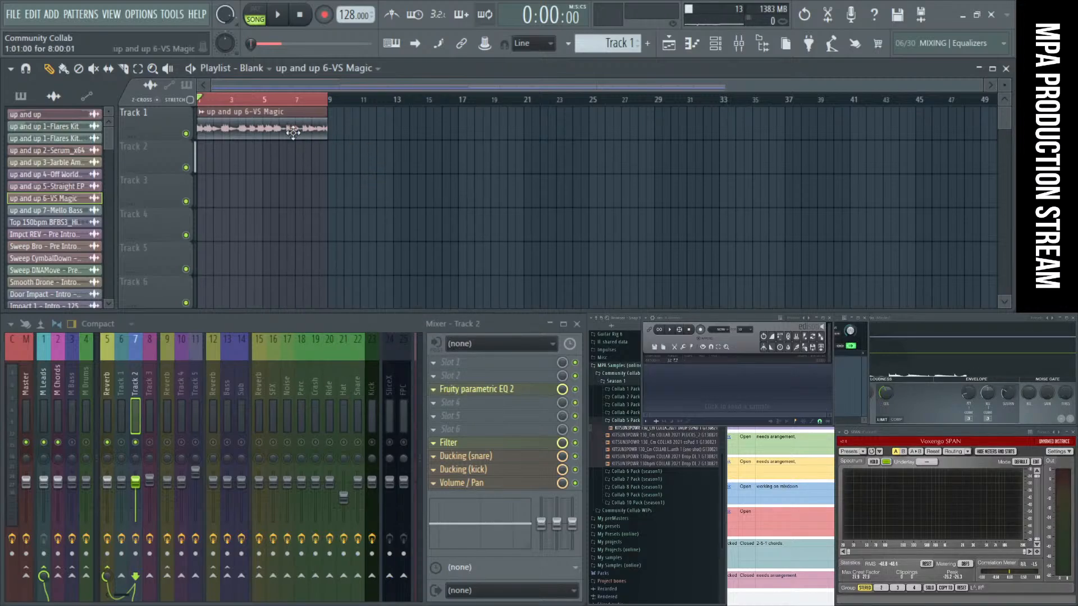
key(F2)
key(Return)
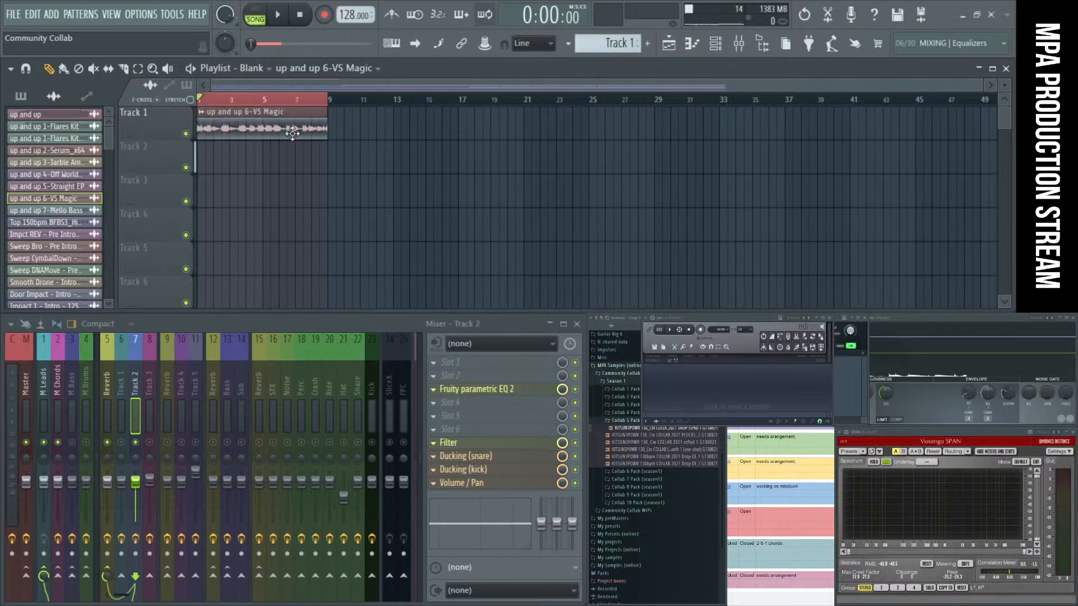
key(ctrl+r)
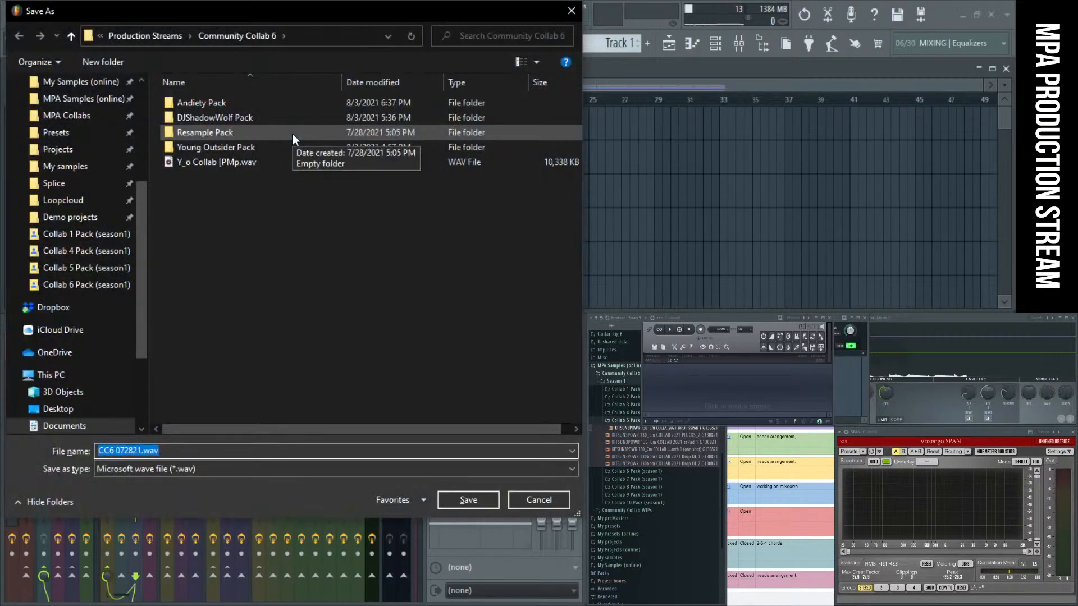
click(115, 286)
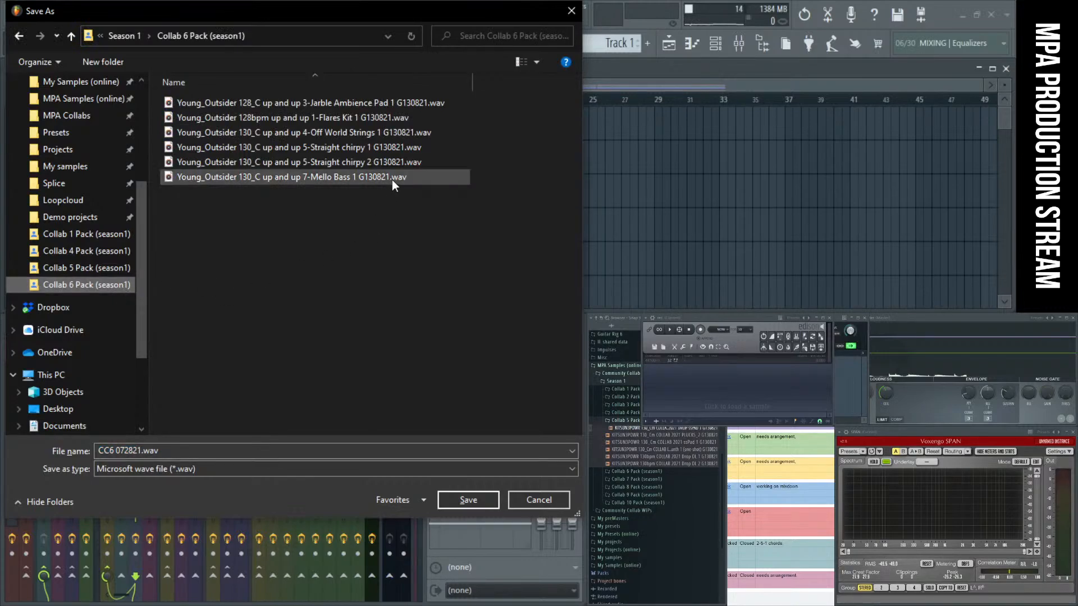
click(368, 148)
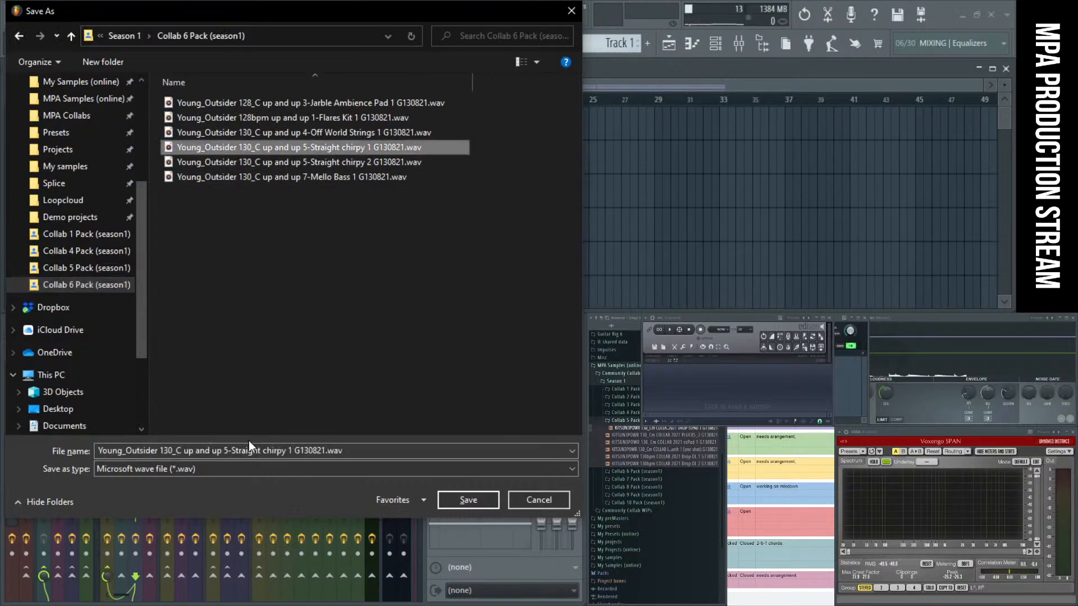
click(183, 451)
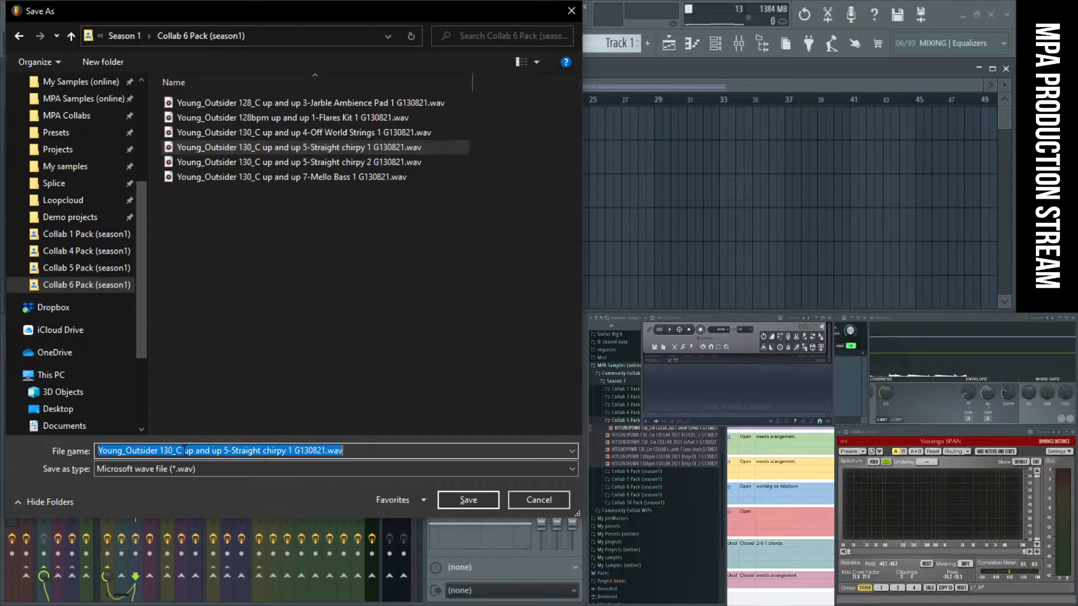
double_click(188, 450)
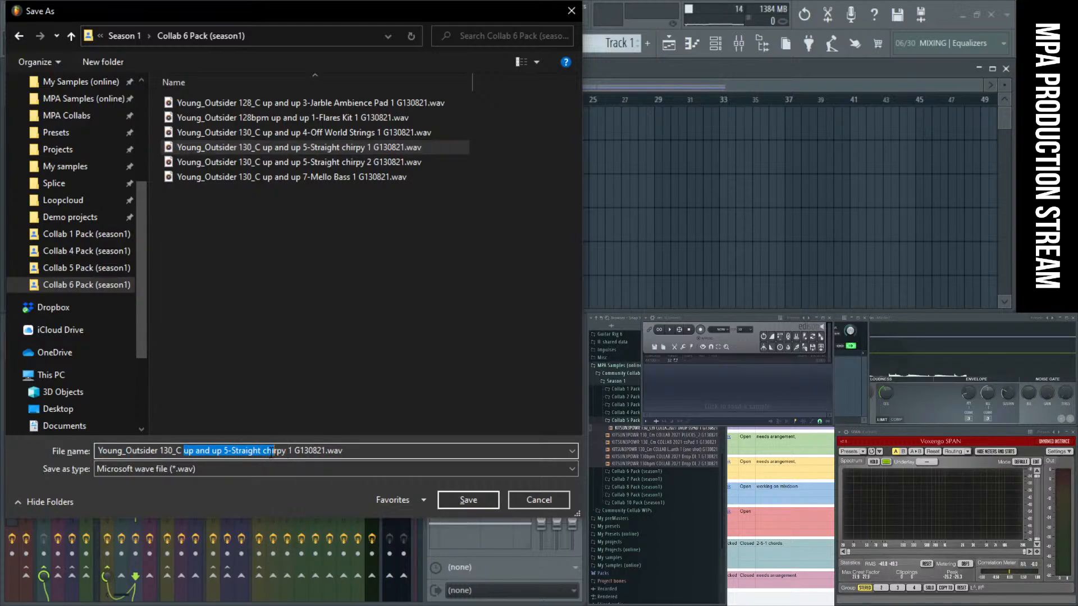
text(up and up 6-VS Magic)
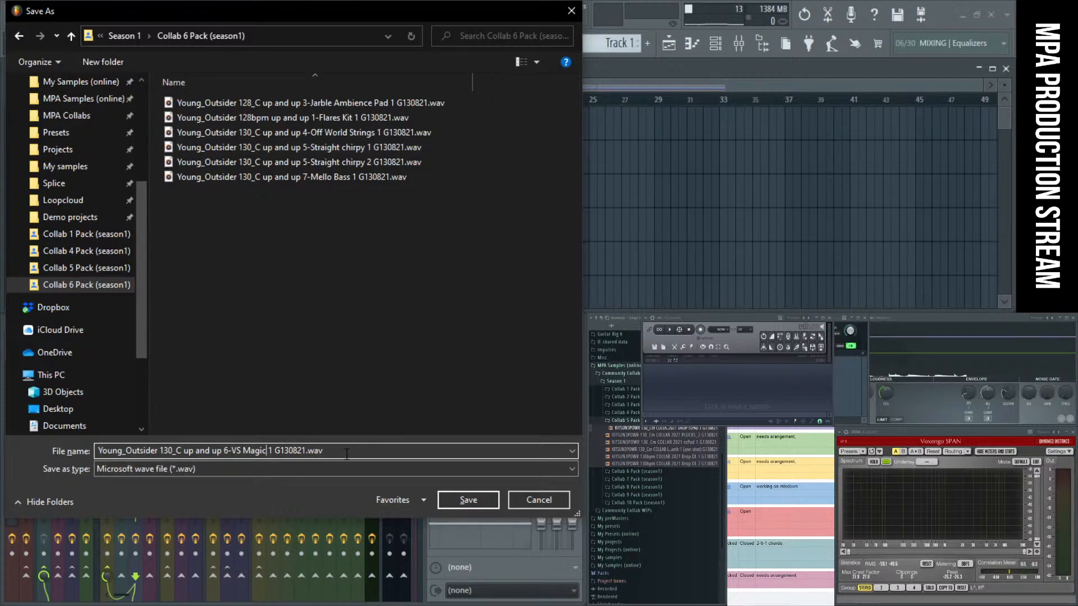
key(Return)
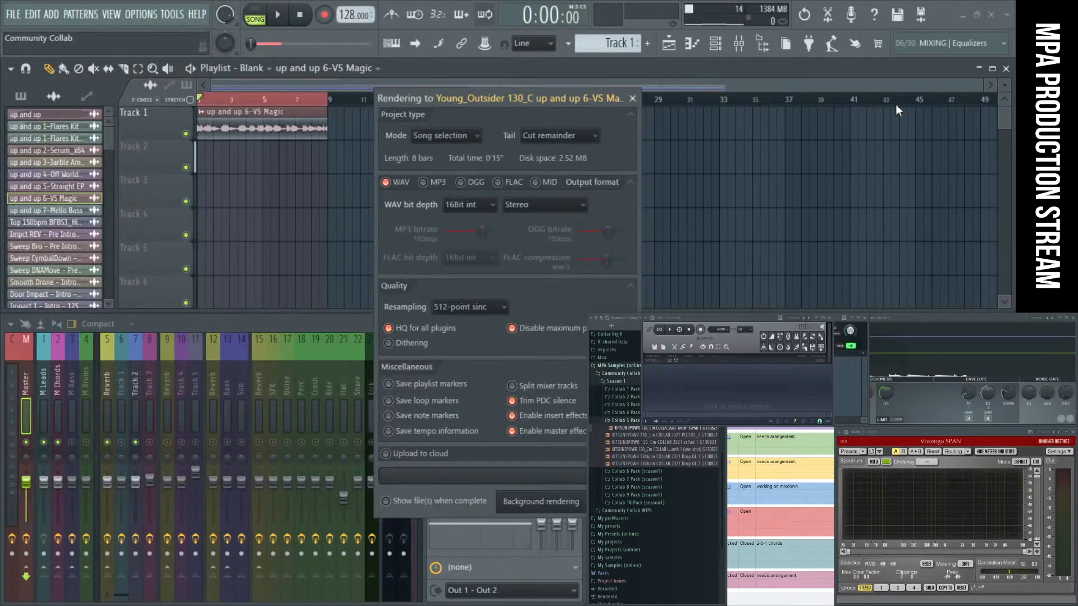
click(530, 505)
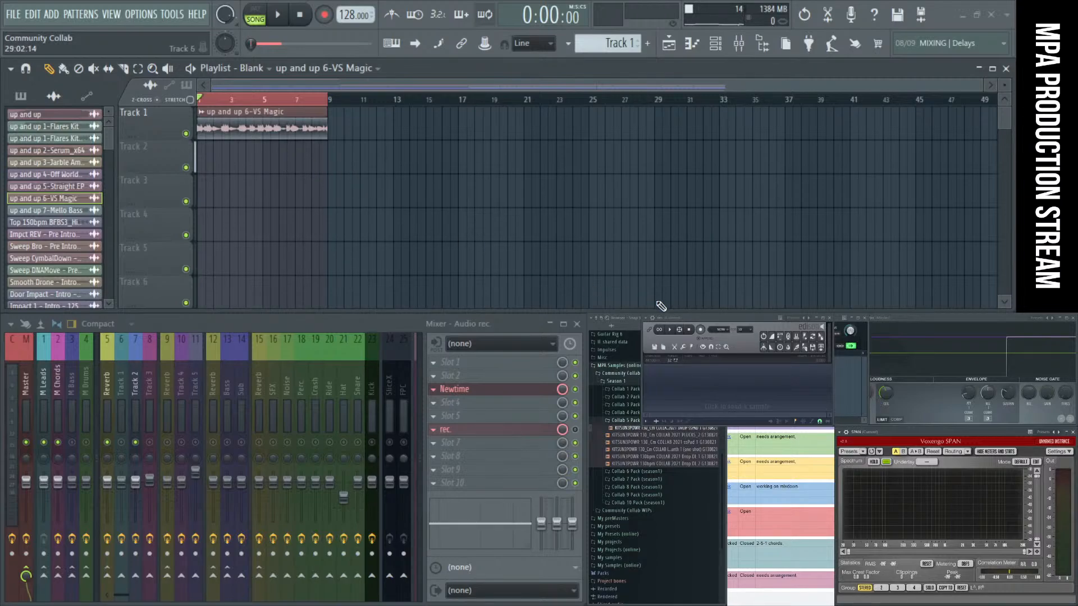
Step: Replay the VS Magic section, and delete the VS Magic clip on Track 1 and the three on Track 8
key(space)
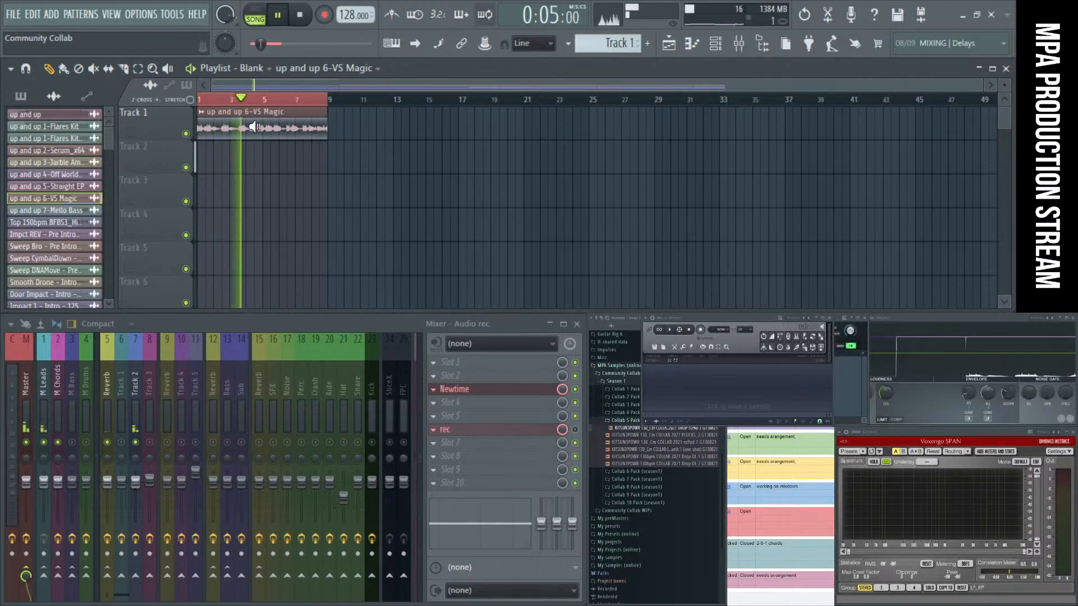
key(space)
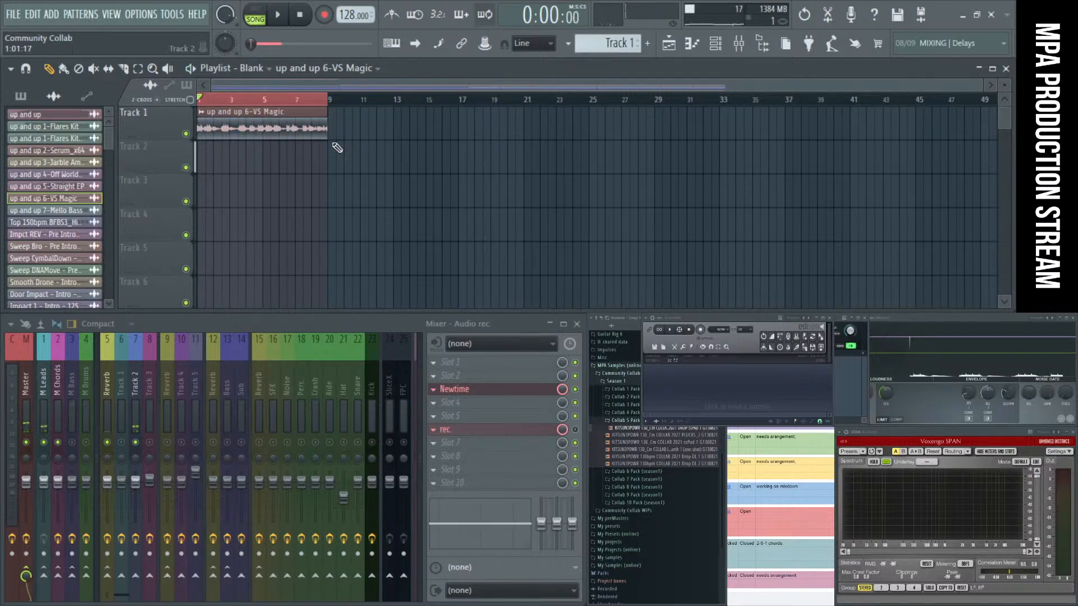
scroll(479, 205, down, 5)
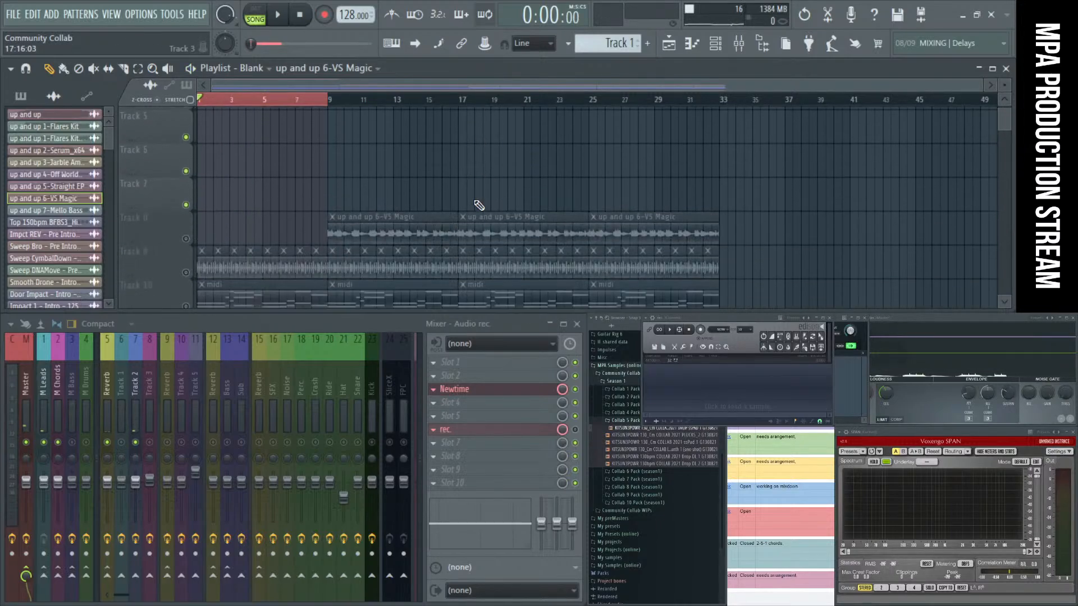
scroll(479, 206, up, 5)
scroll(478, 205, down, 5)
scroll(479, 205, up, 5)
right_click(368, 167)
scroll(314, 164, down, 5)
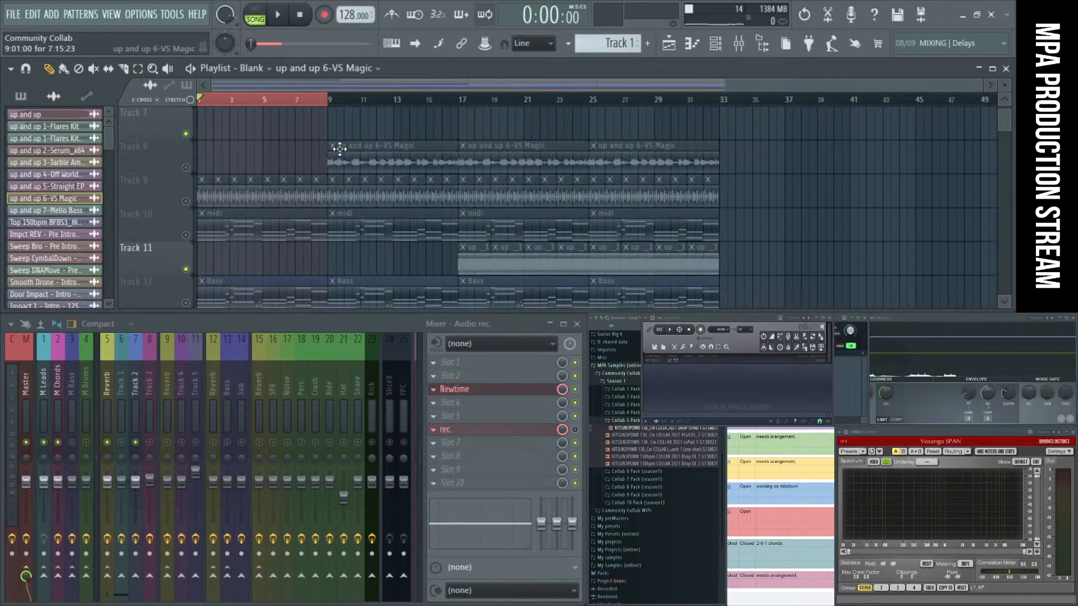
right_click(339, 149)
right_click(522, 163)
right_click(628, 163)
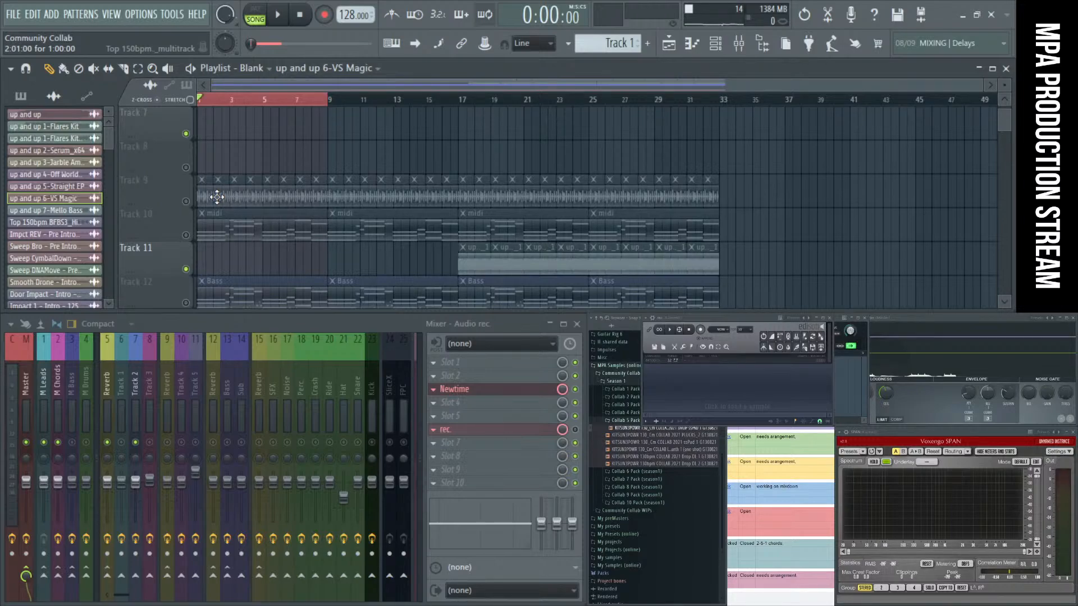
Step: Unmute Track 9 and move its first eight hi-hat groove clips, spanning bars 1–9, to the start of Track 1
click(186, 201)
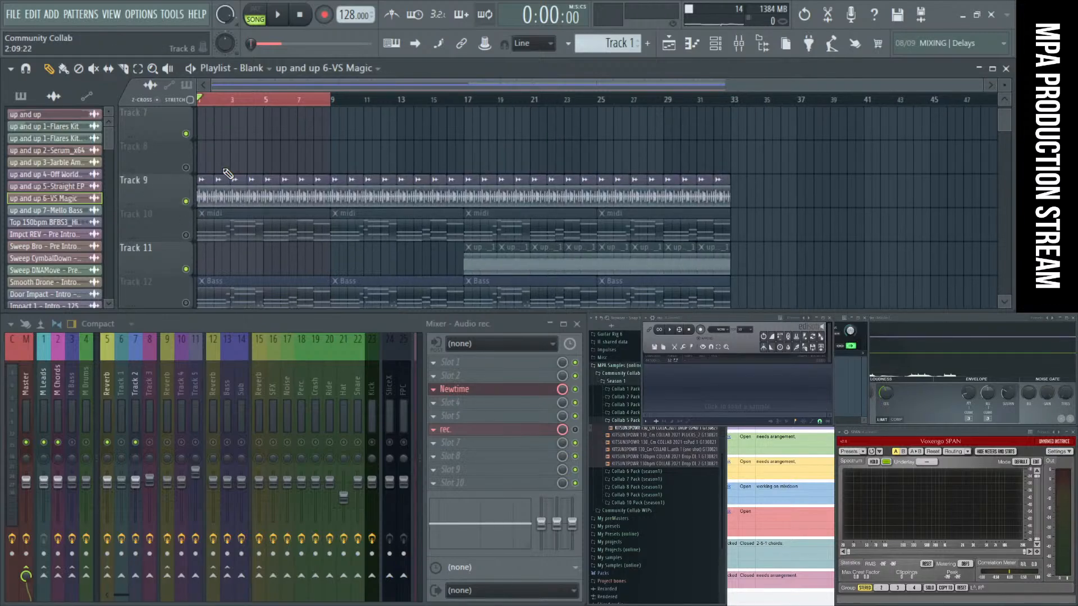
drag(328, 142, 199, 207)
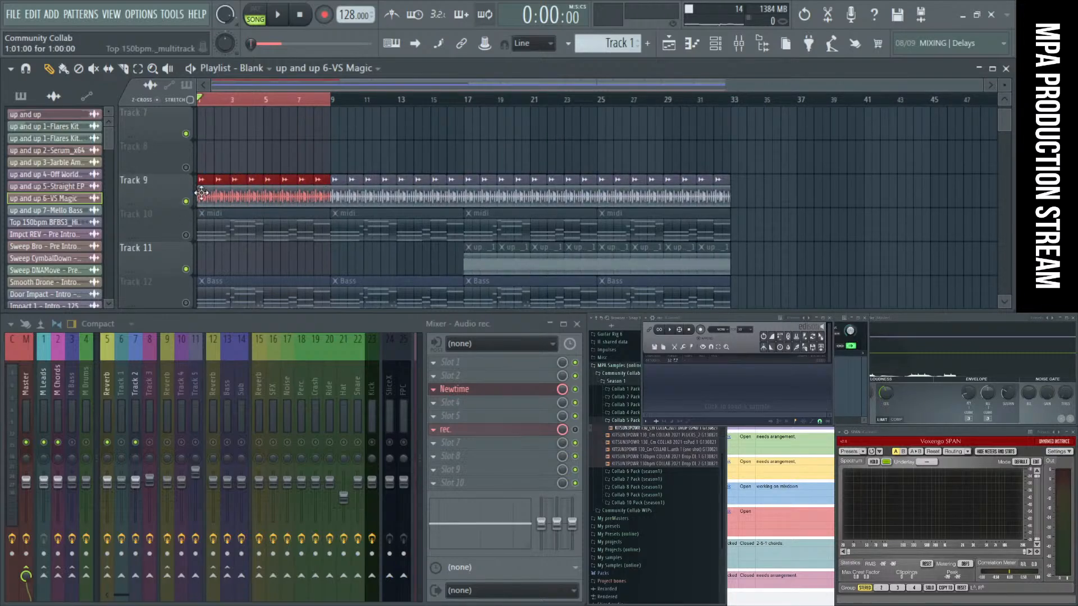
key(Delete)
drag(181, 80, 202, 118)
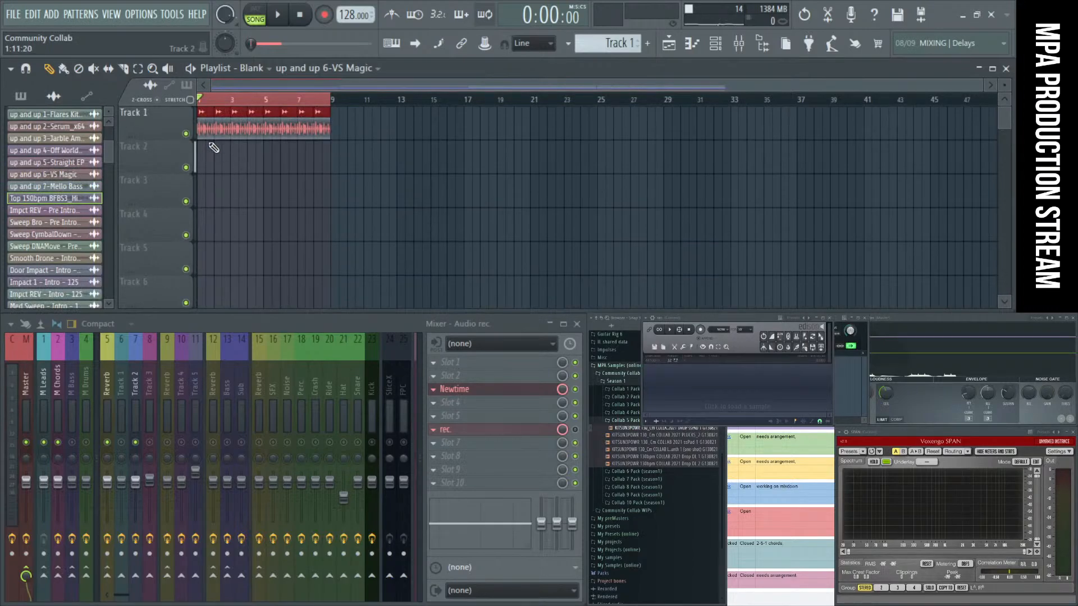
click(214, 149)
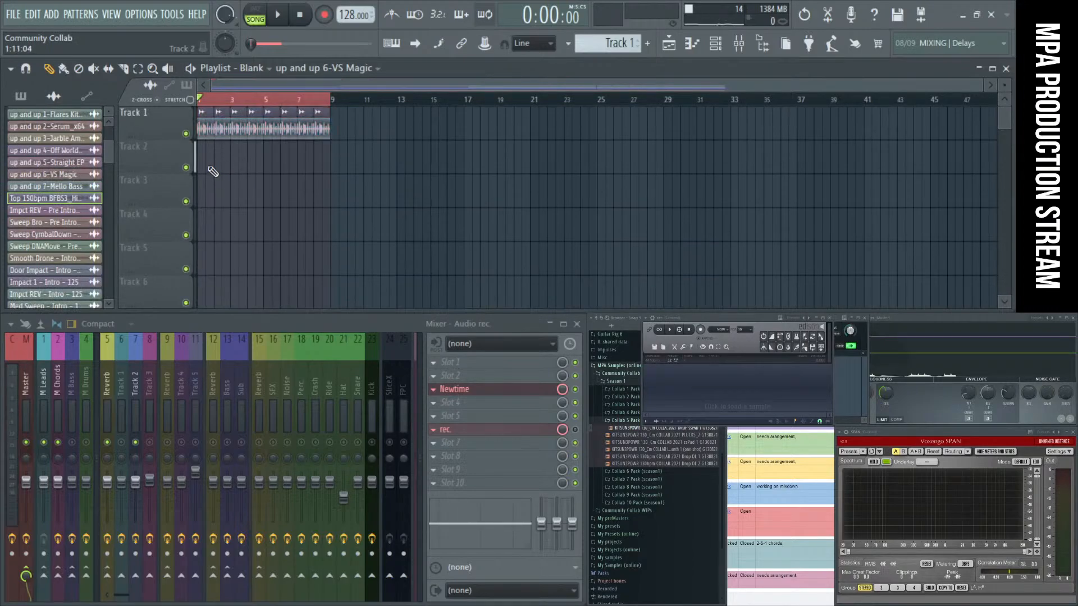
Step: Open the hi-hat groove's channel settings, solo the Hat mixer track and audition the loop
double_click(203, 135)
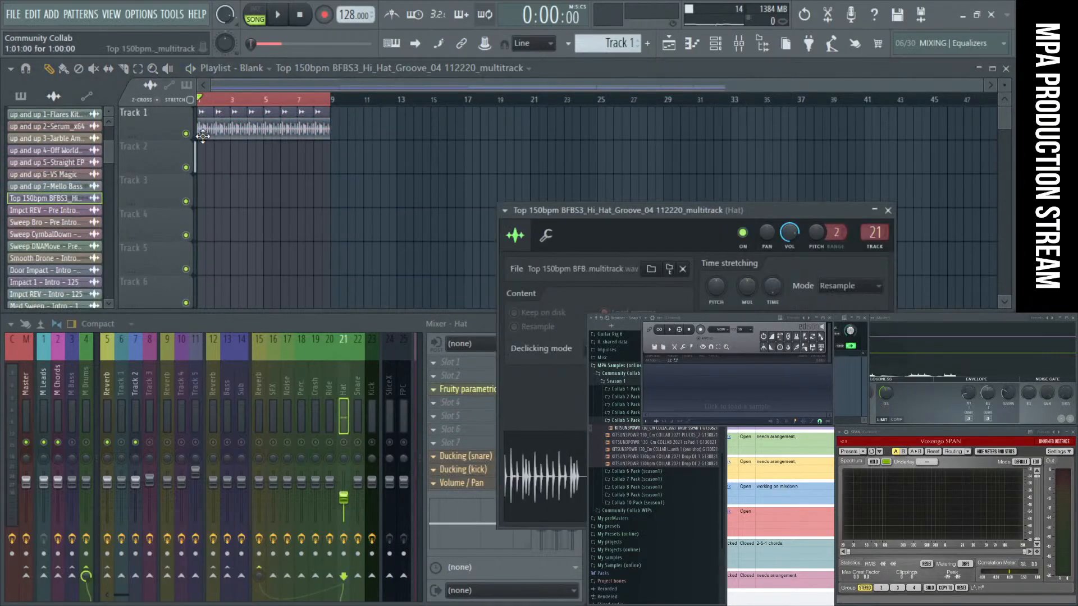
click(349, 449)
key(space)
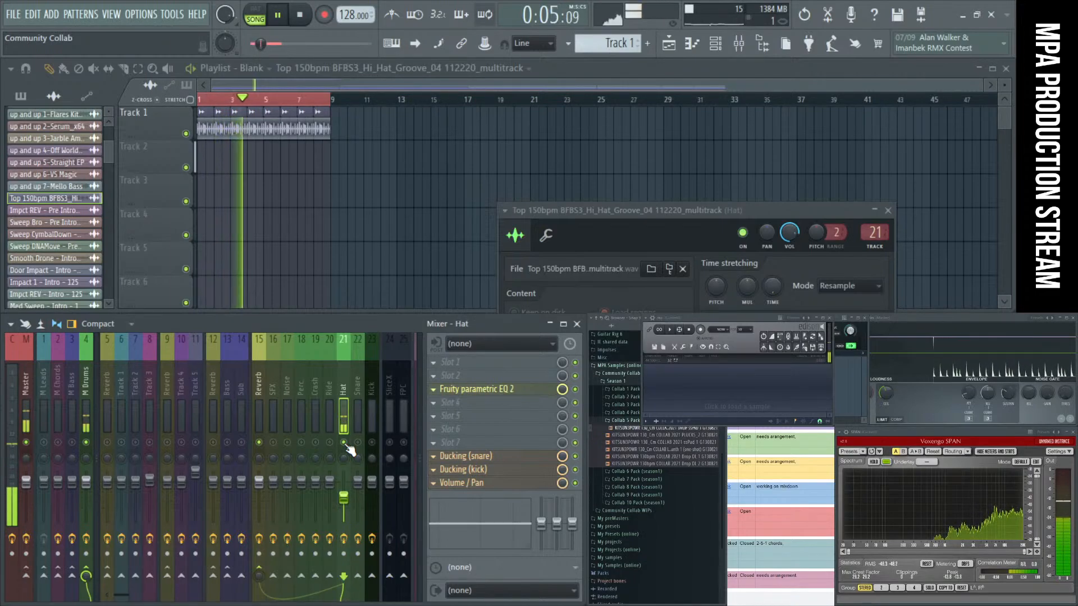
key(space)
Step: Delete the last four hi-hat clips on Track 1 and shorten the time selection to bars 1–5
right_click(272, 131)
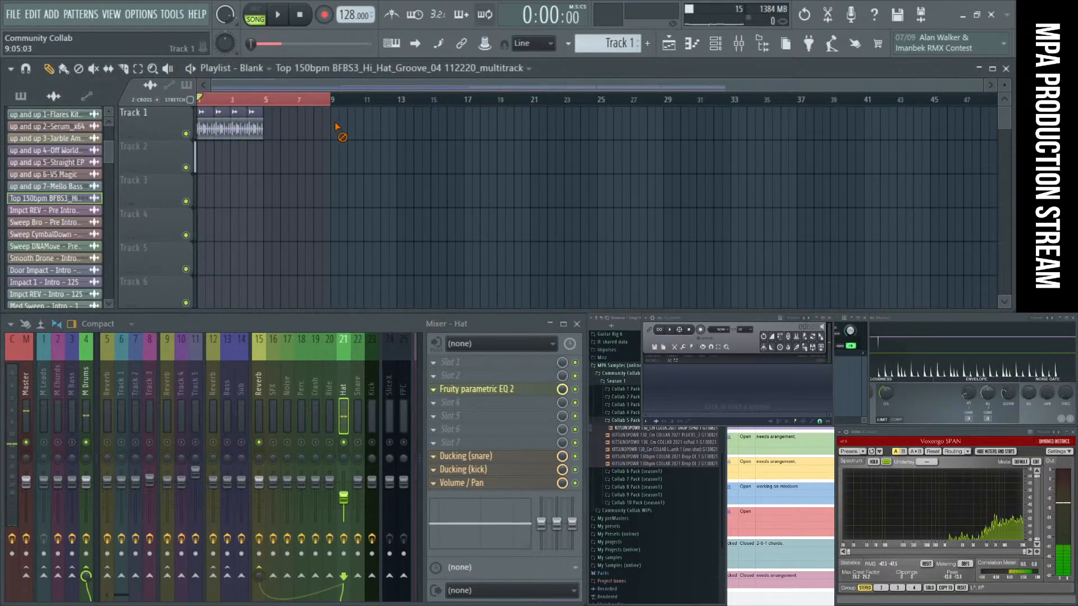
drag(328, 102, 270, 103)
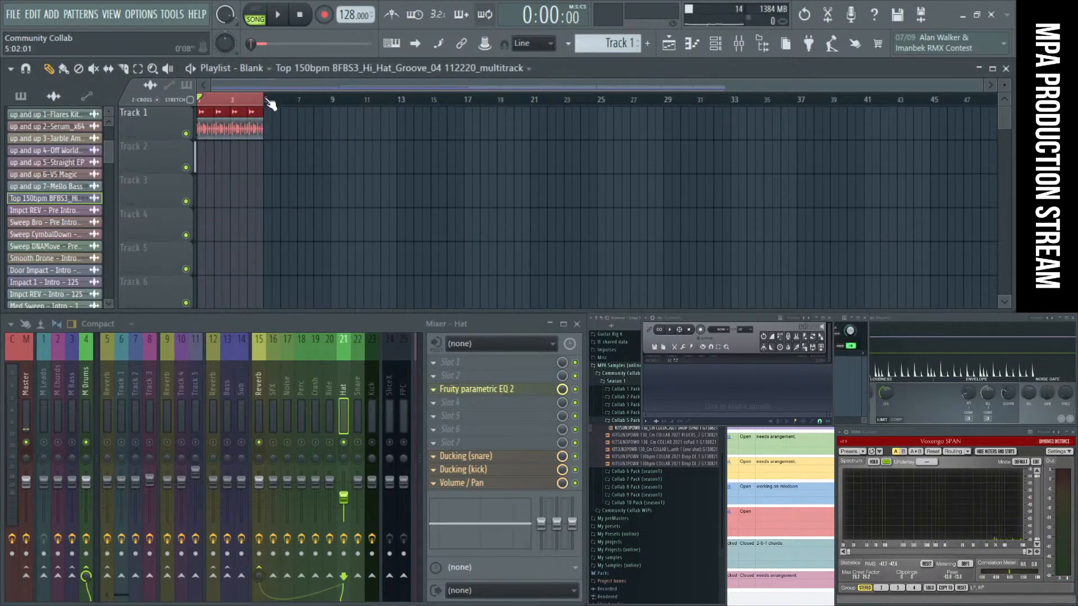
Step: Audition the soloed hi-hat loop while raising the Hat mixer track's volume to about -6.9 dB
key(ctrl+d)
key(space)
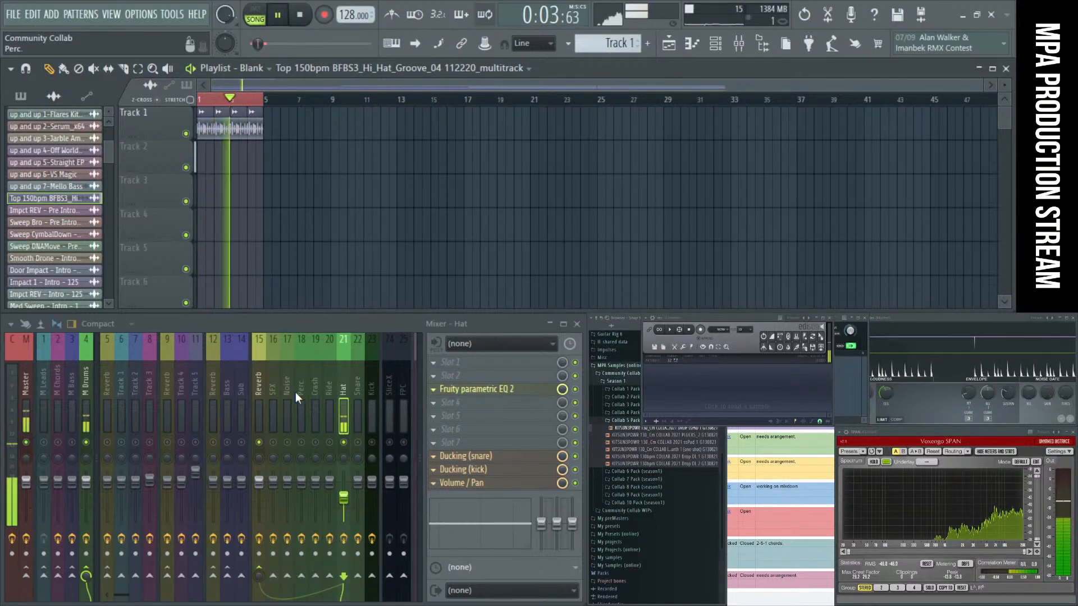
drag(339, 486, 339, 480)
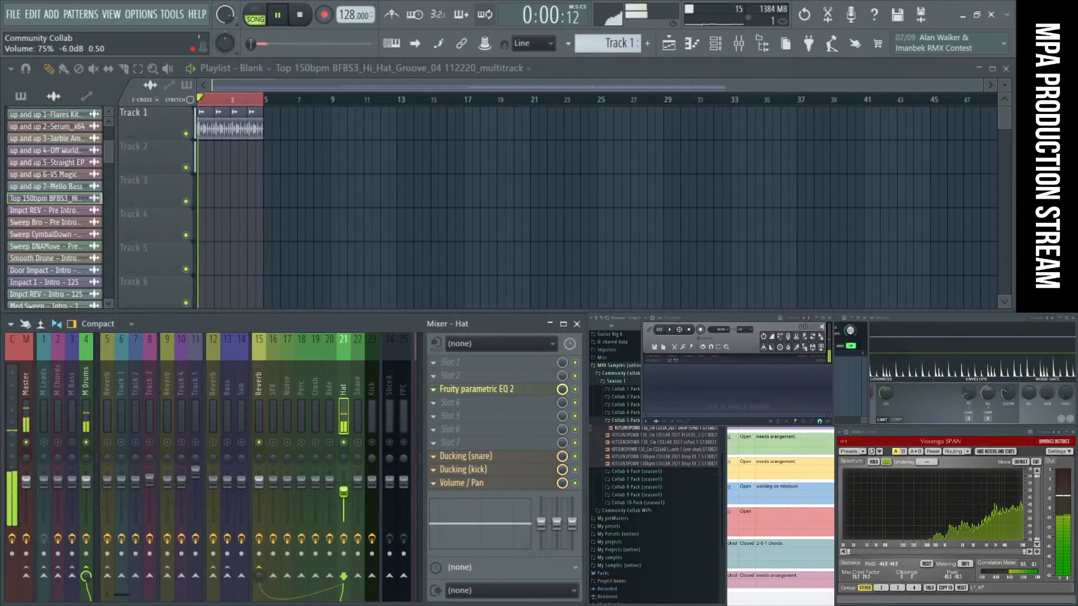
drag(344, 491, 344, 493)
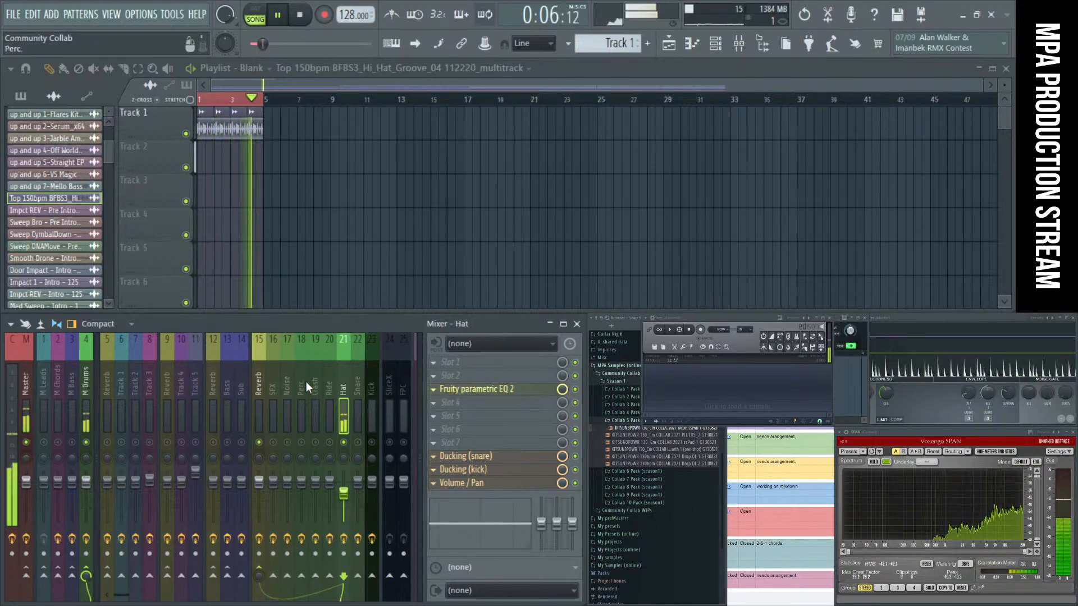
key(space)
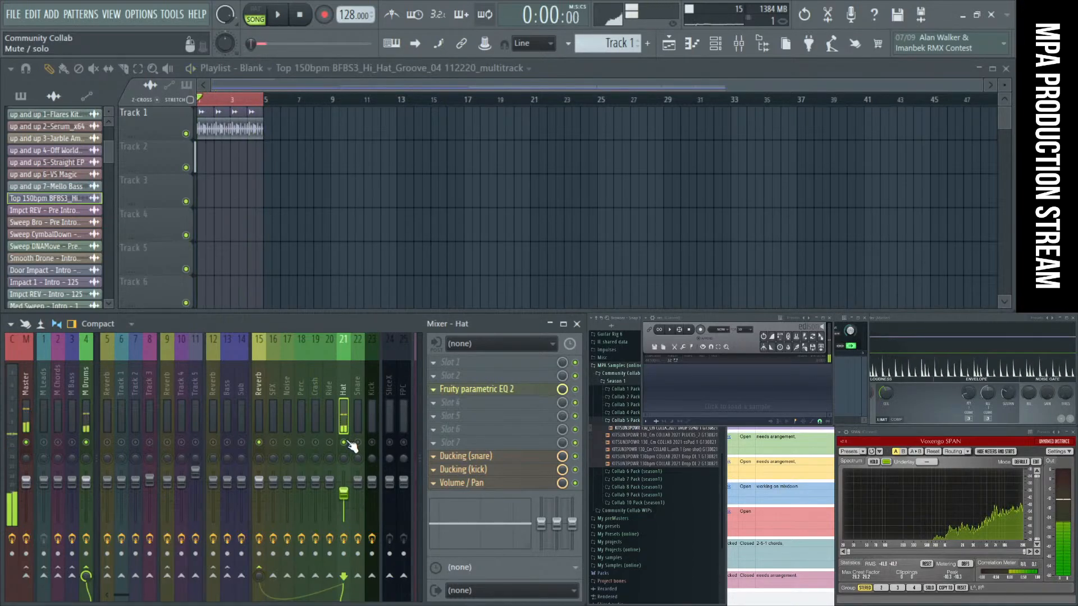
Step: Copy the hi-hat groove clip's channel name without renaming the channel, leaving the clips deselected
drag(325, 187, 212, 114)
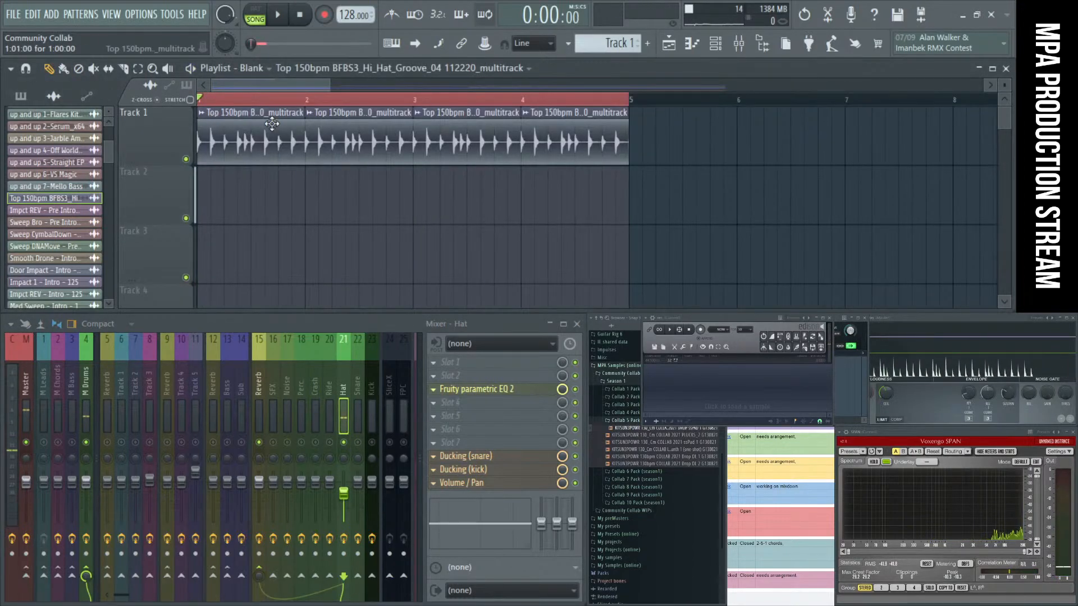
key(F2)
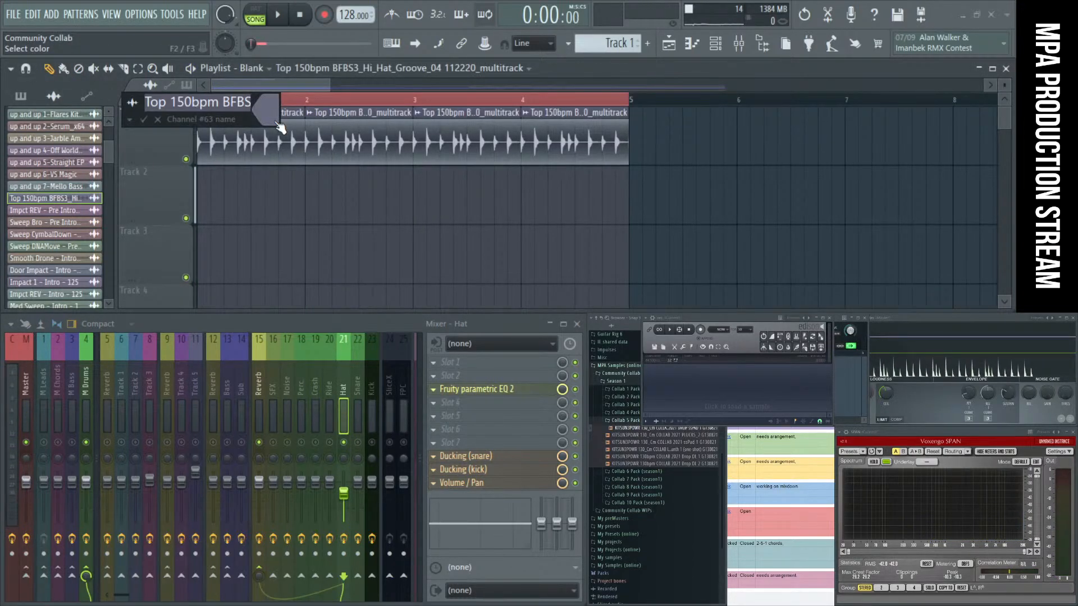
key(Escape)
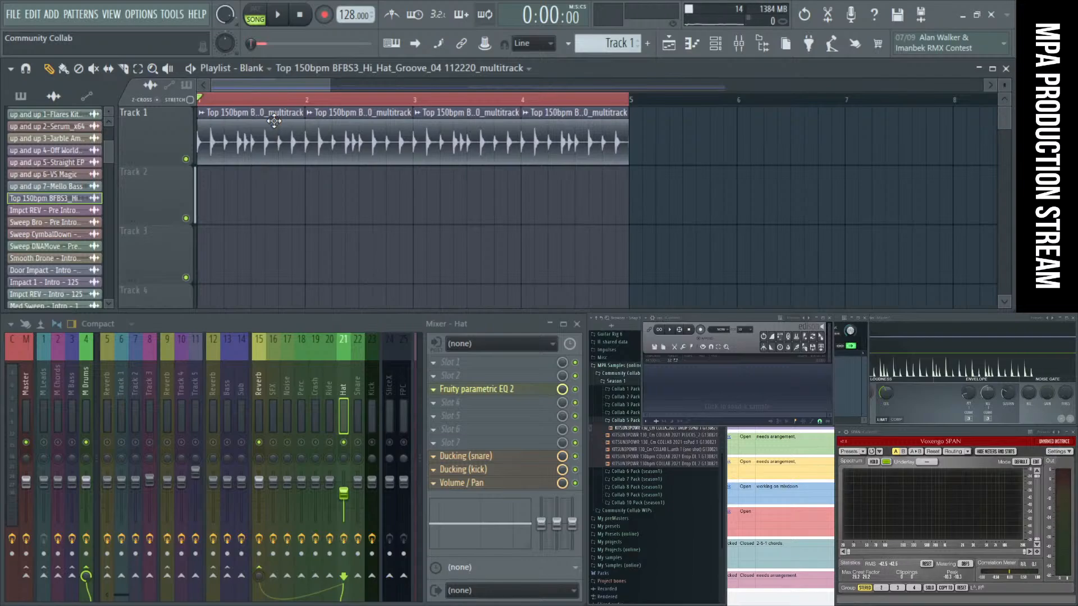
key(F2)
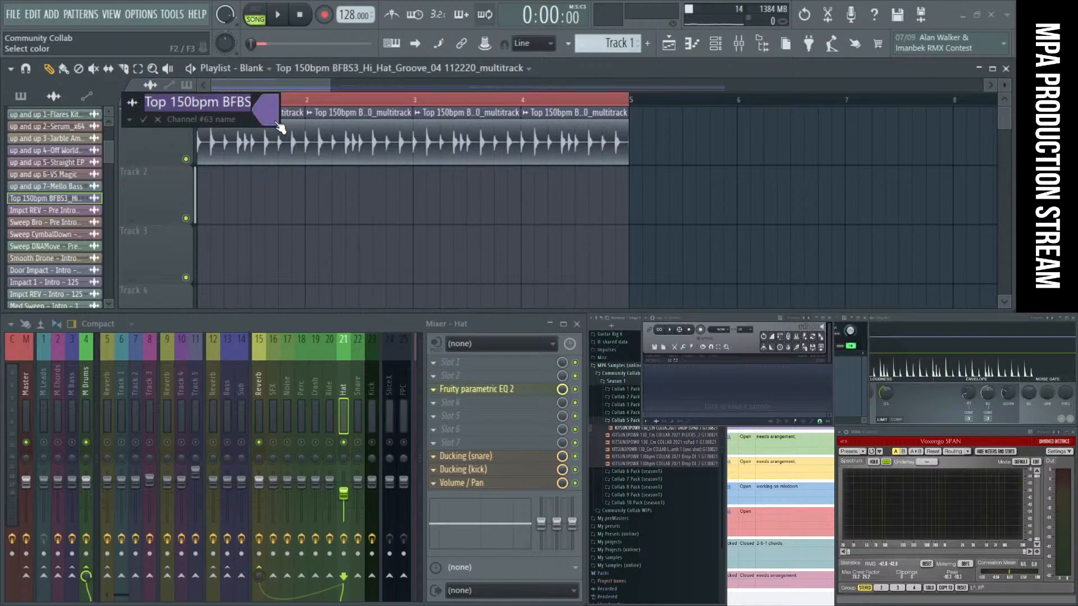
key(Escape)
key(ctrl+a)
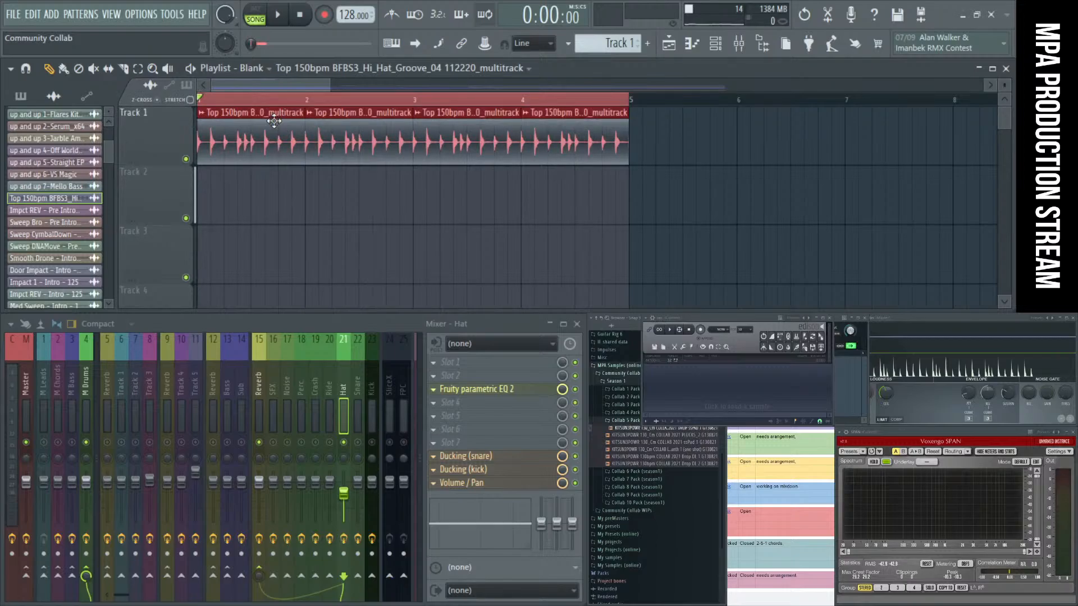
click(621, 205)
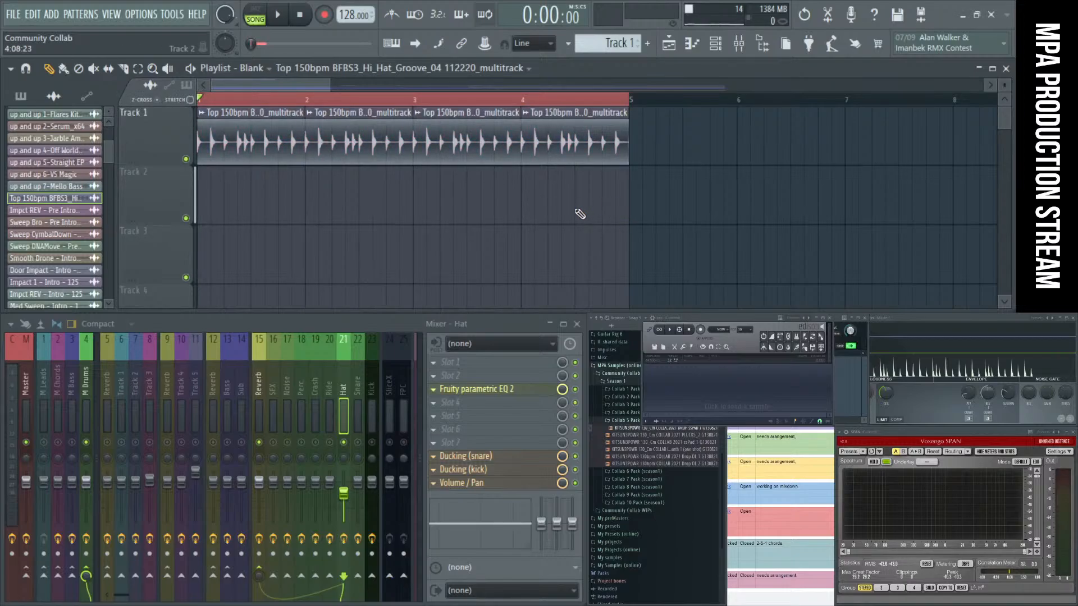
Step: Start a WAV export into Collab 6 Pack (season1), reusing the Flares Kit file name with its prefix replaced by GUILD
key(ctrl+r)
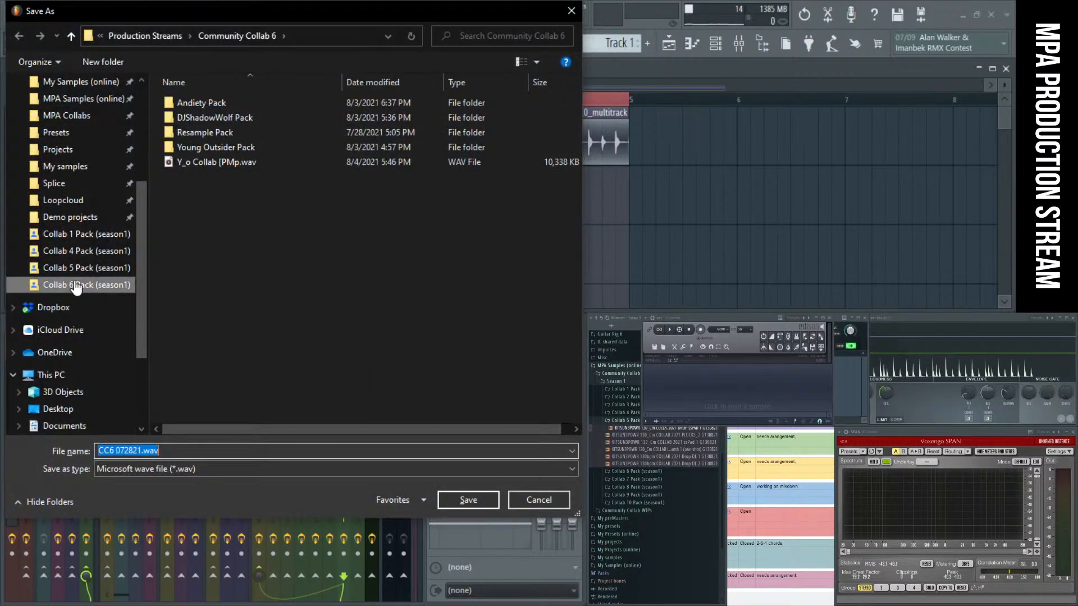
click(76, 286)
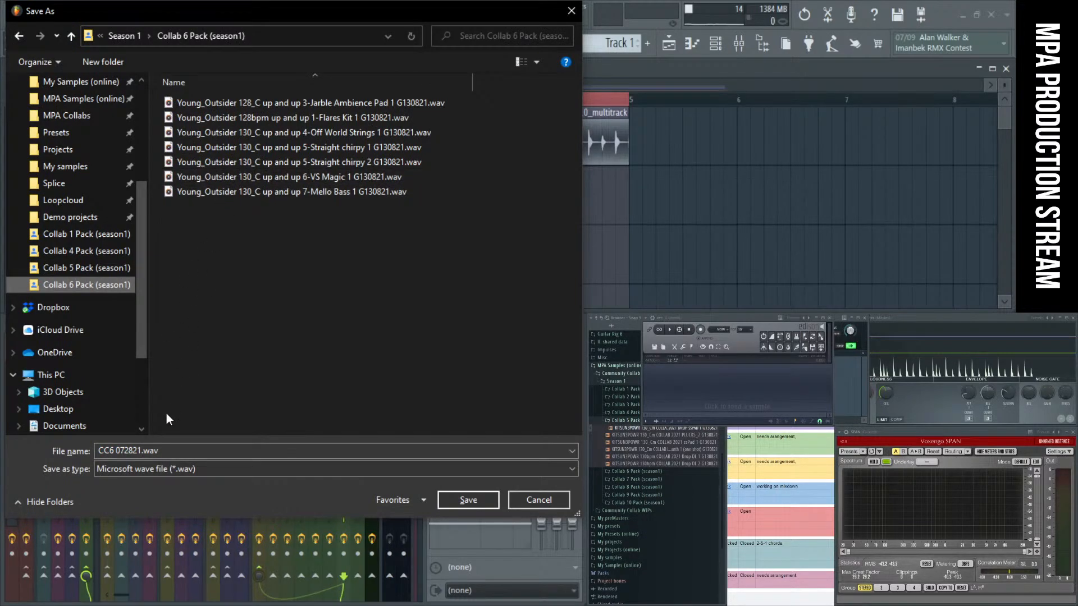
click(218, 117)
drag(158, 451, 65, 449)
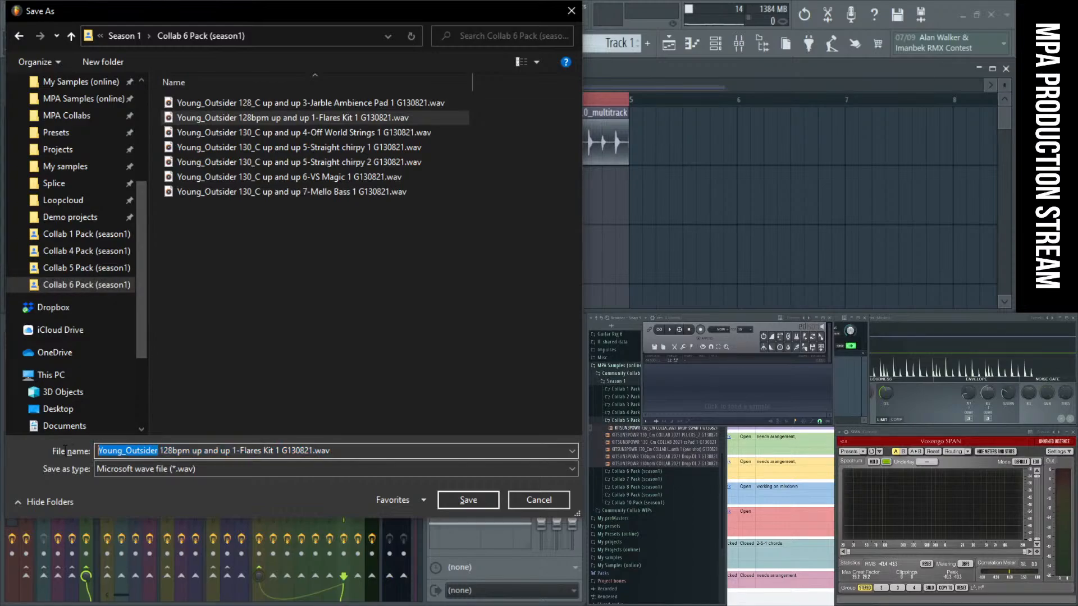
text(GUILD)
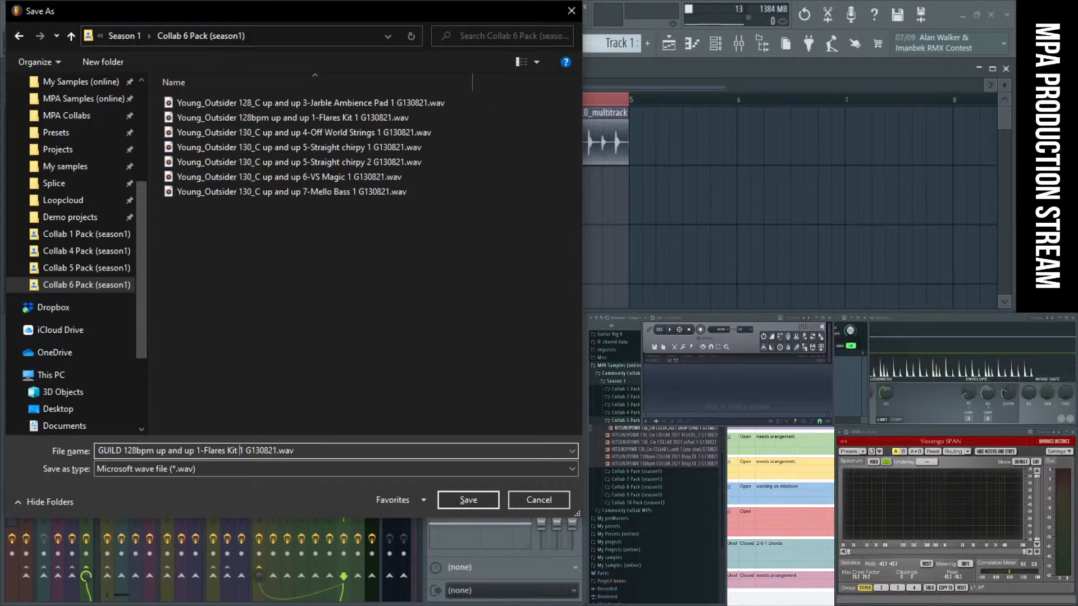
Step: Replace "up and up 1-Flares Kit 1" in the file name with the copied name "Top 150bpm BFBS3_Hi_Hat_Groove_04 112220_multitrack"
key(BackSpace)
key(BackSpace)
key(BackSpace)
key(BackSpace)
key(BackSpace)
key(BackSpace)
key(BackSpace)
key(BackSpace)
key(BackSpace)
key(BackSpace)
key(BackSpace)
key(BackSpace)
key(BackSpace)
key(BackSpace)
key(BackSpace)
key(BackSpace)
key(BackSpace)
key(BackSpace)
key(BackSpace)
key(BackSpace)
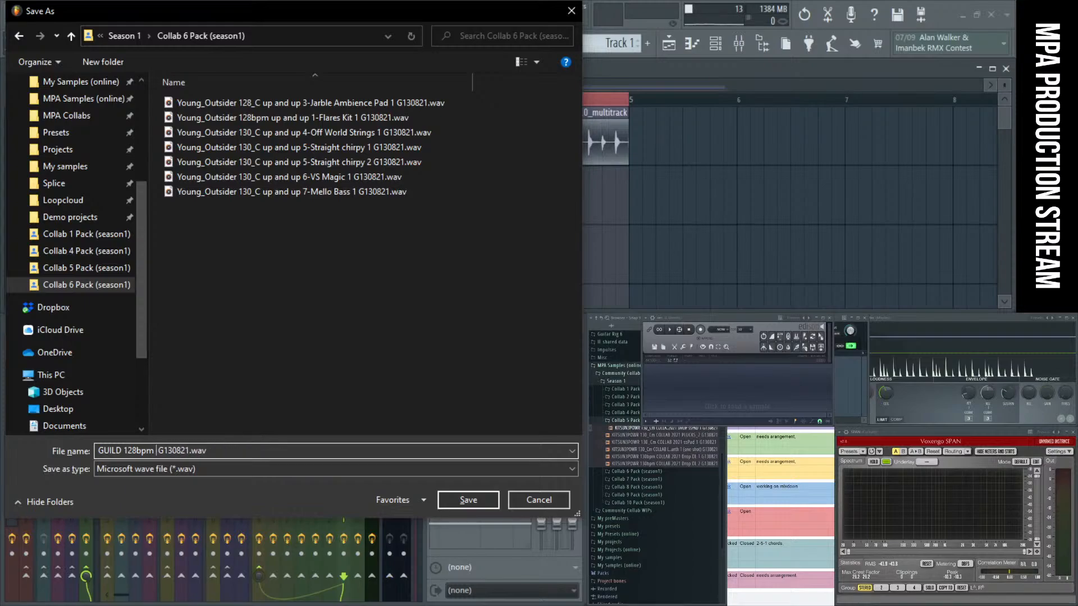
text(Top 150bpm BFBS3_Hi_Hat_Groove_04 112220_multitrack)
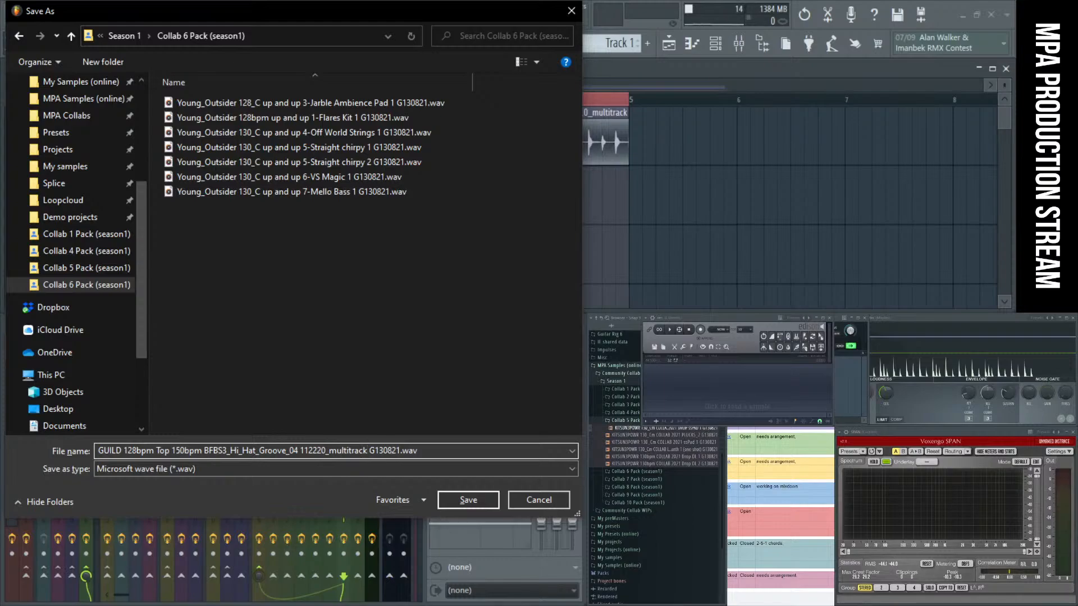
Step: Shorten the file name to "GUILD 128bpm BFBS3_Hi_Hat_Groove_04 G130821.wav" and export the hi-hat loop
key(BackSpace)
key(BackSpace)
key(BackSpace)
key(BackSpace)
key(BackSpace)
key(BackSpace)
key(BackSpace)
key(BackSpace)
key(BackSpace)
key(BackSpace)
key(BackSpace)
key(BackSpace)
key(BackSpace)
key(BackSpace)
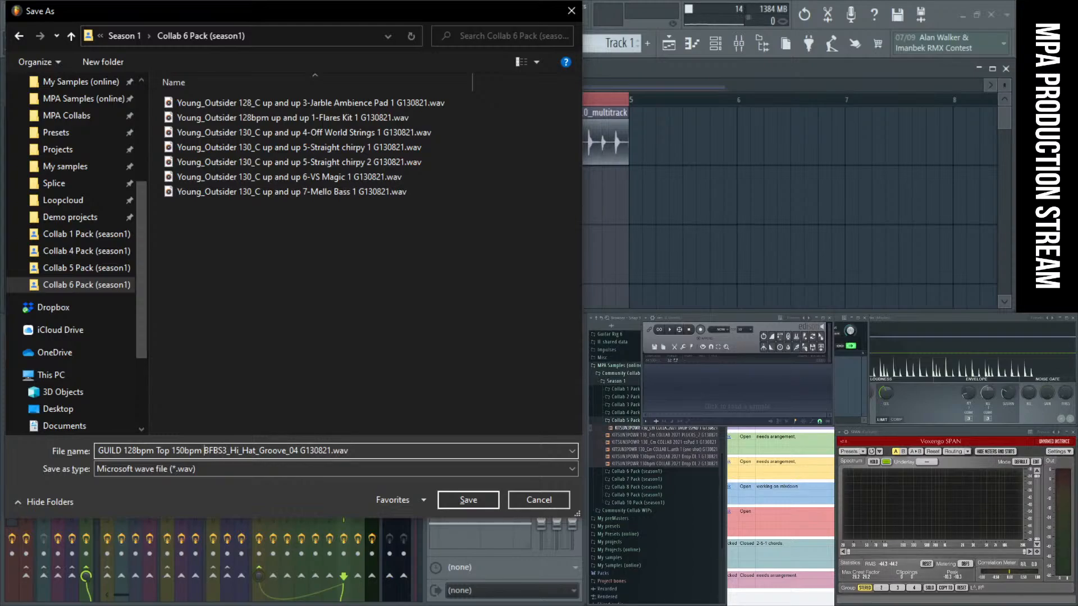
key(BackSpace)
key(BackSpace)
key(BackSpace)
key(BackSpace)
key(BackSpace)
key(BackSpace)
key(BackSpace)
key(BackSpace)
key(BackSpace)
key(BackSpace)
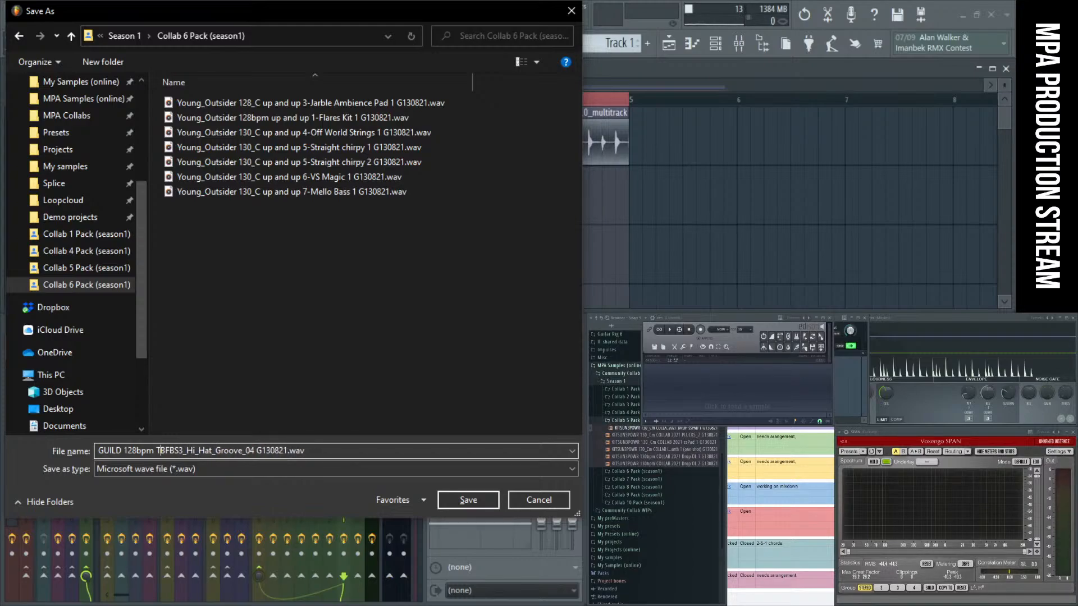
key(BackSpace)
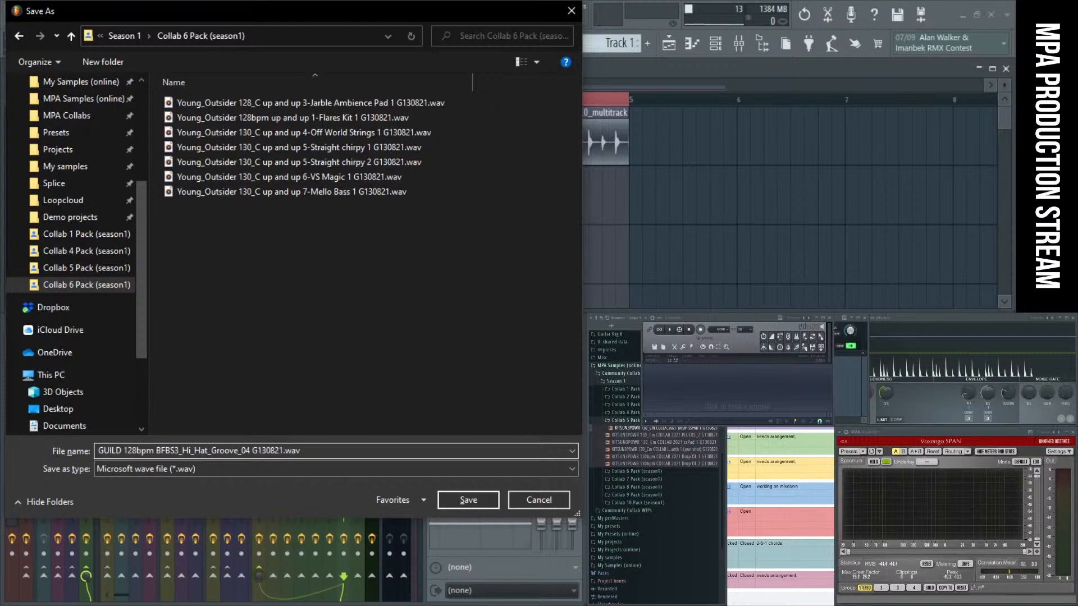
key(Return)
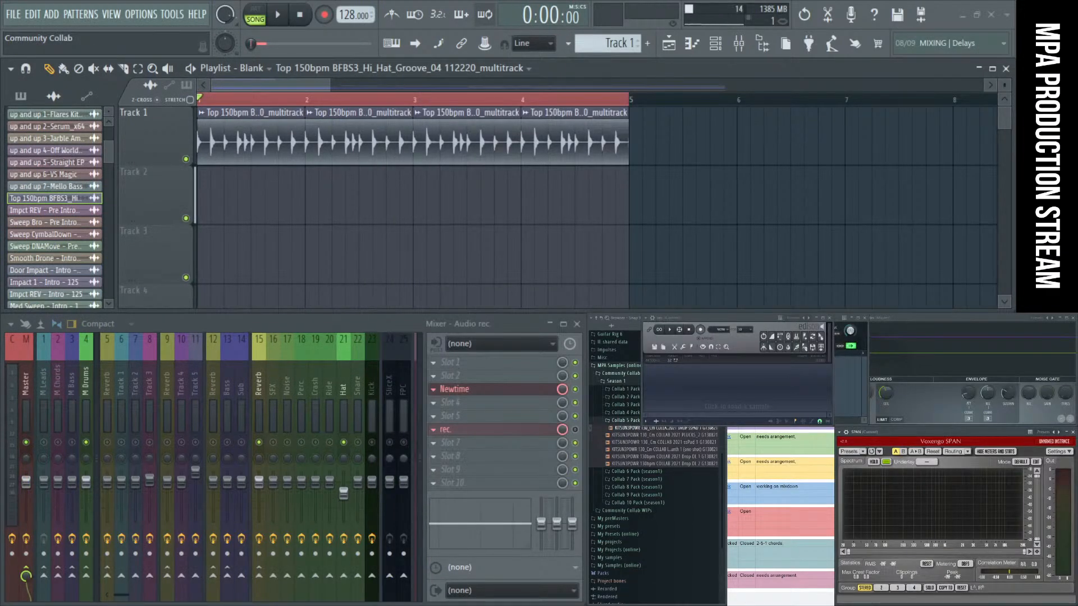
Step: Bring the chat window over the workspace to read the latest messages, and move it back out of the way
drag(954, 342, 330, 278)
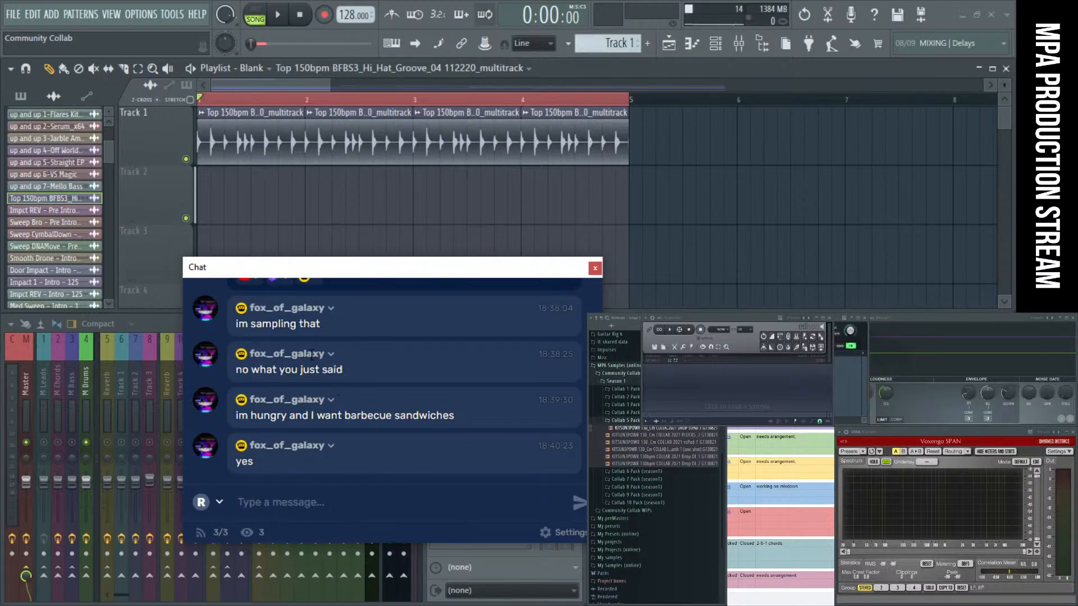
drag(289, 267, 692, 483)
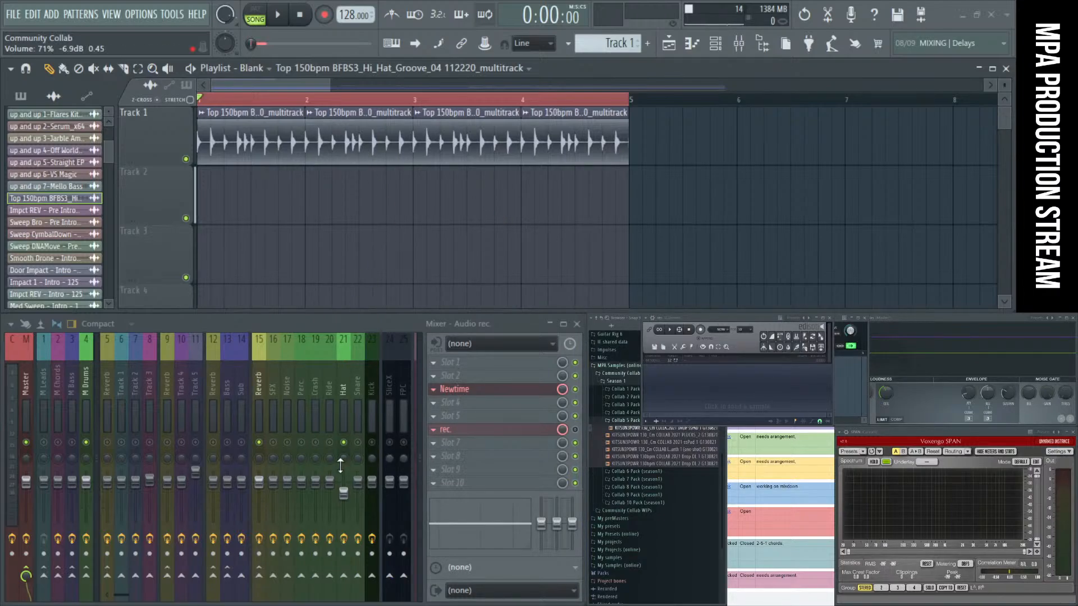
drag(641, 404, 589, 404)
Step: Delete all remaining hi-hat groove clips on Track 9, spanning bars 9–33
scroll(697, 213, down, 5)
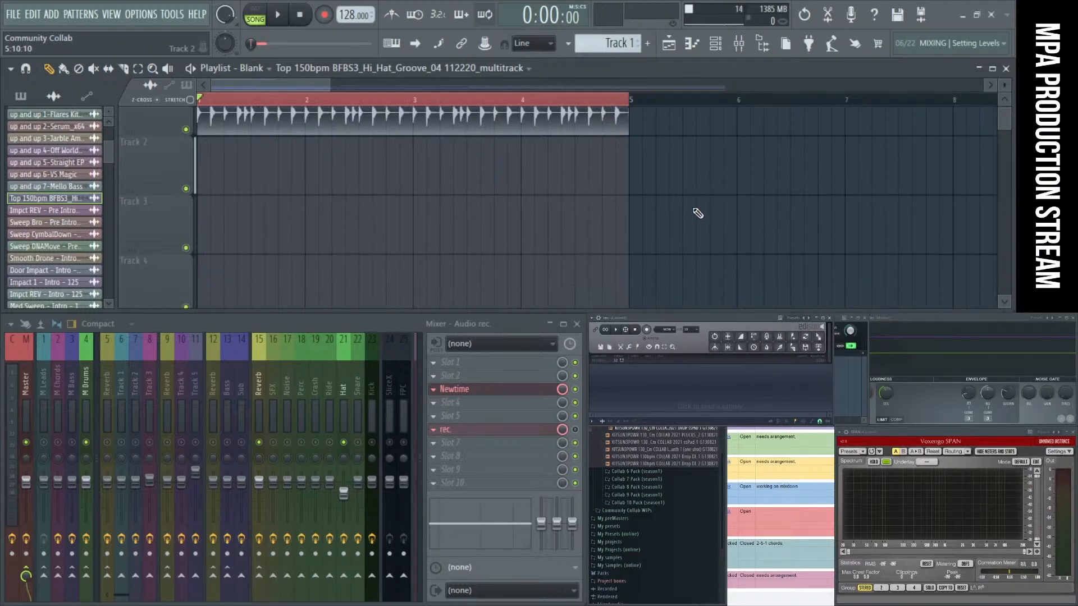
scroll(679, 205, down, 2)
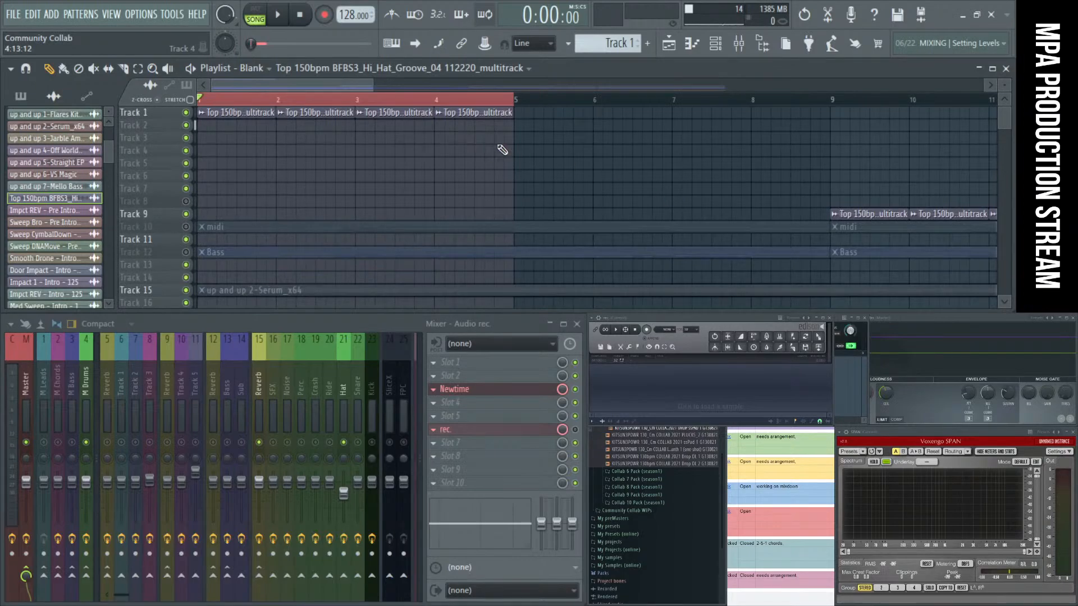
scroll(548, 154, down, 2)
ctrl+scroll(548, 153, down, 1)
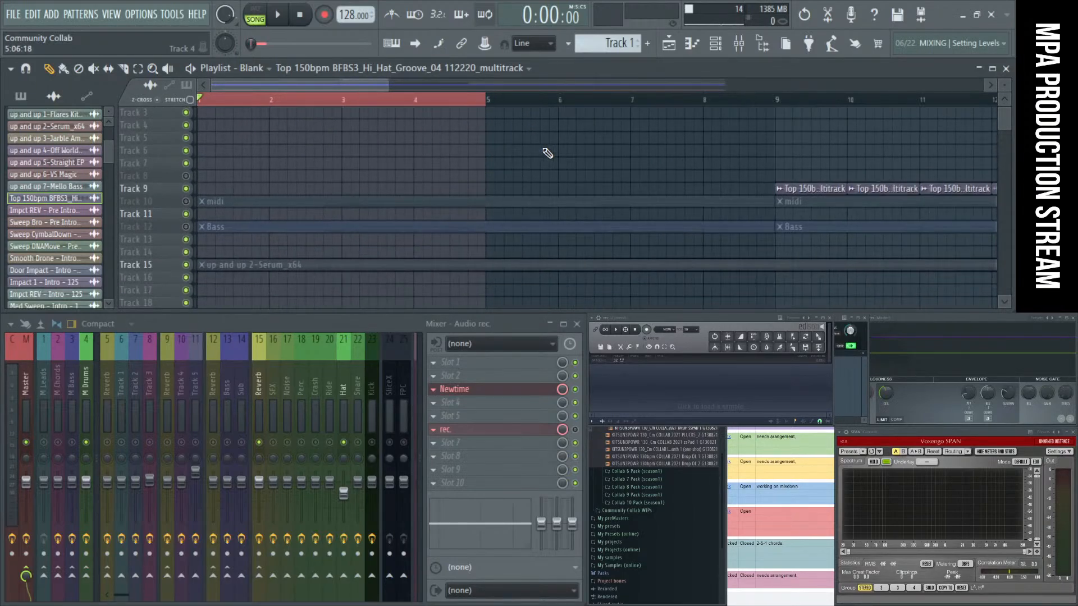
alt+scroll(549, 154, up, 3)
ctrl+scroll(561, 159, down, 4)
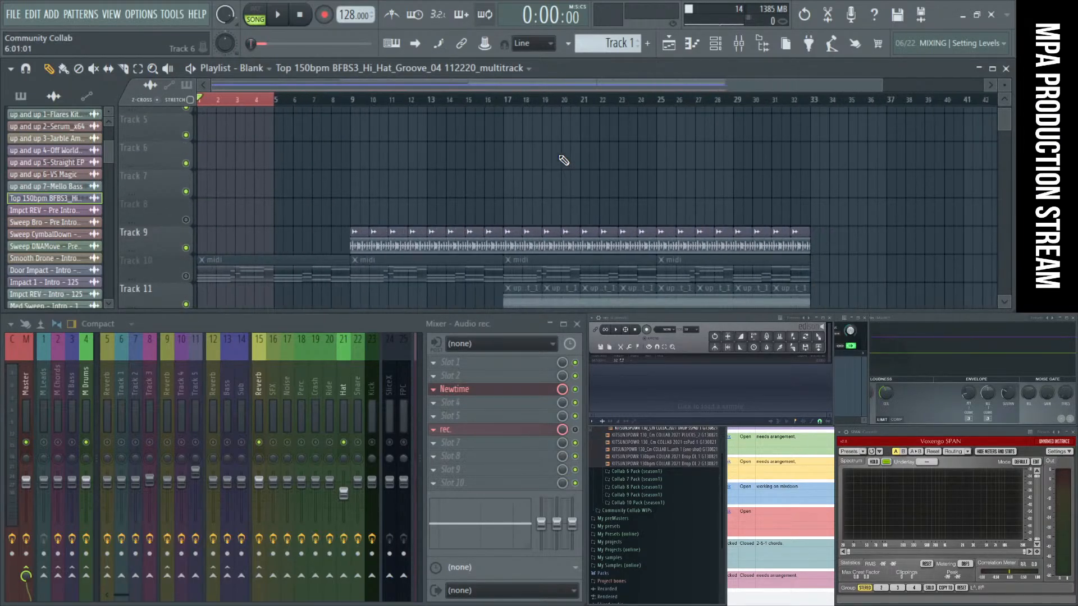
scroll(560, 157, down, 3)
alt+right_click(362, 202)
right_click(370, 203)
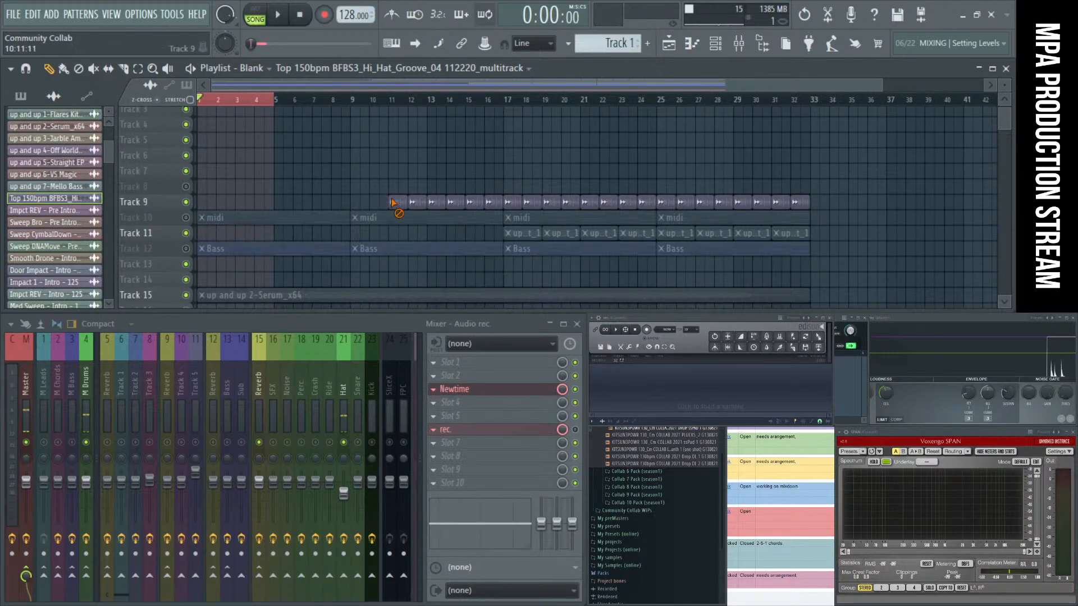
drag(393, 203, 800, 202)
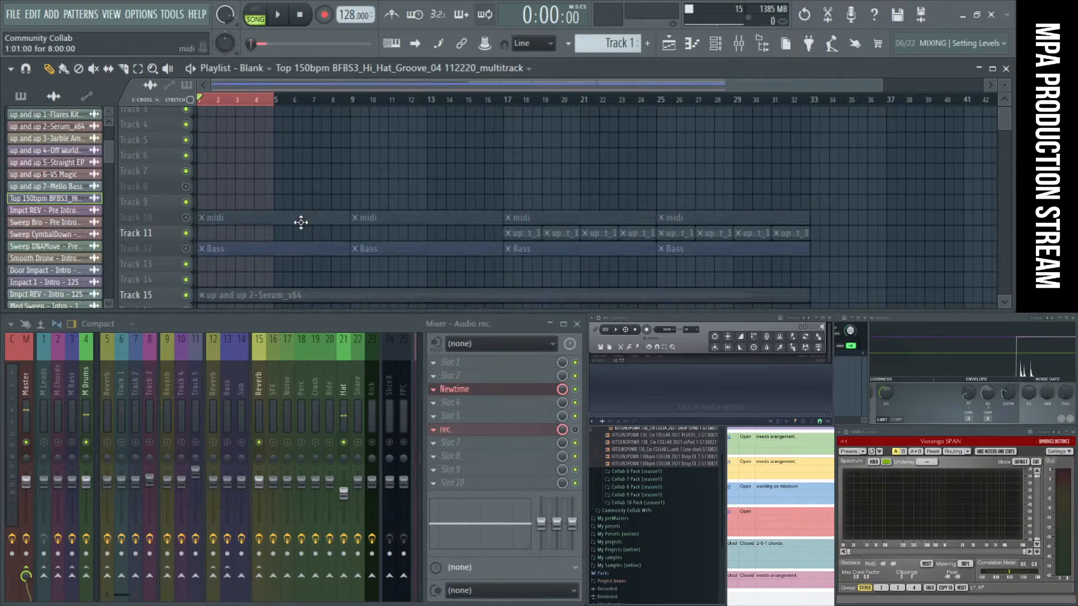
Step: Move Track 10's first midi clip to the start of Track 1, open its notes and channel, and extend the time selection to bars 1–9
drag(301, 222, 242, 115)
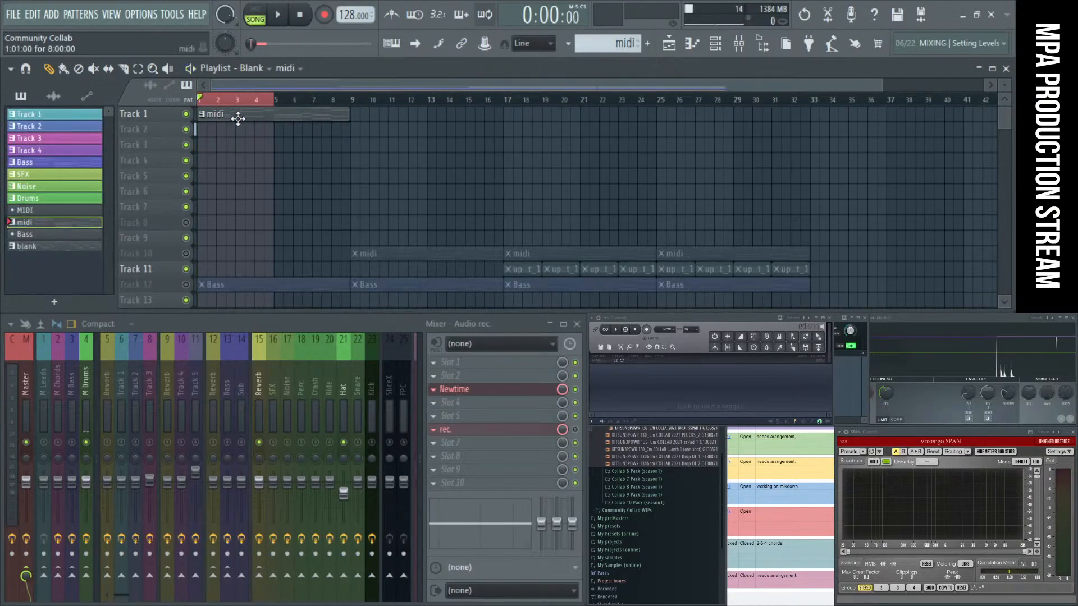
double_click(238, 118)
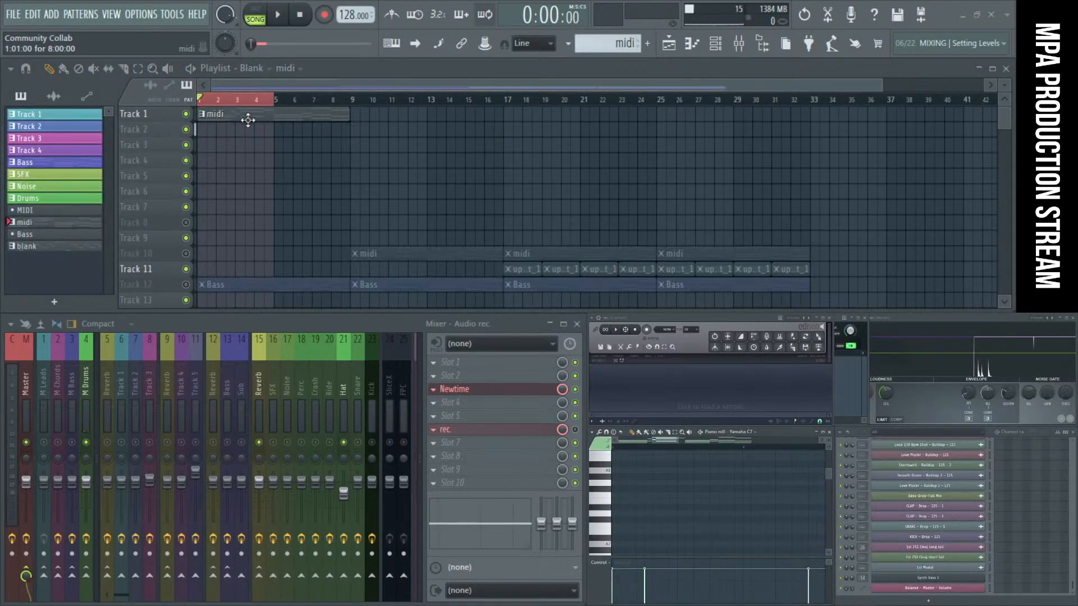
scroll(910, 543, down, 10)
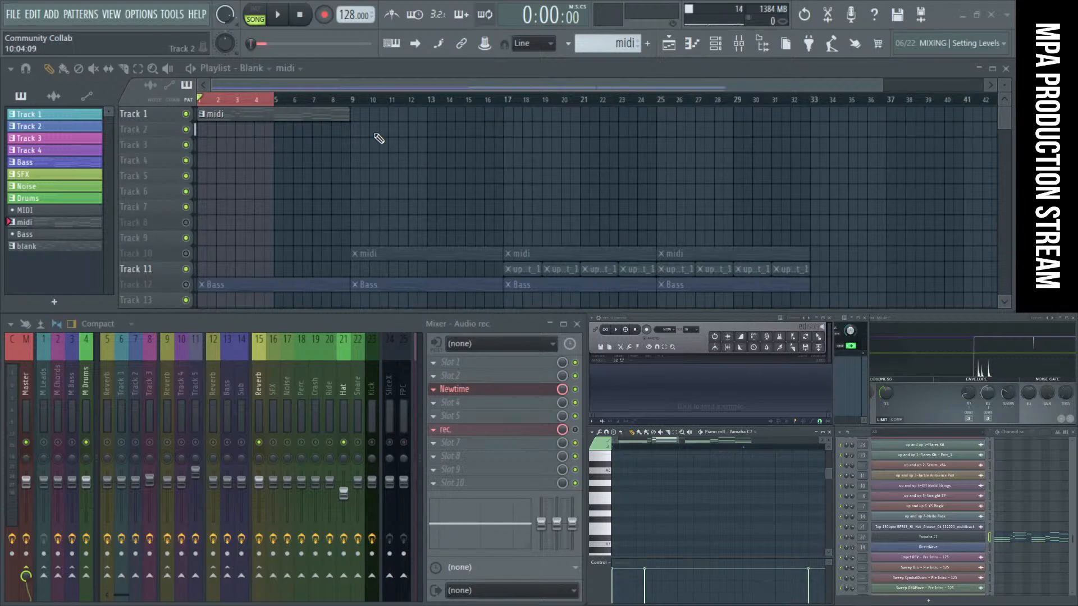
drag(293, 103, 344, 112)
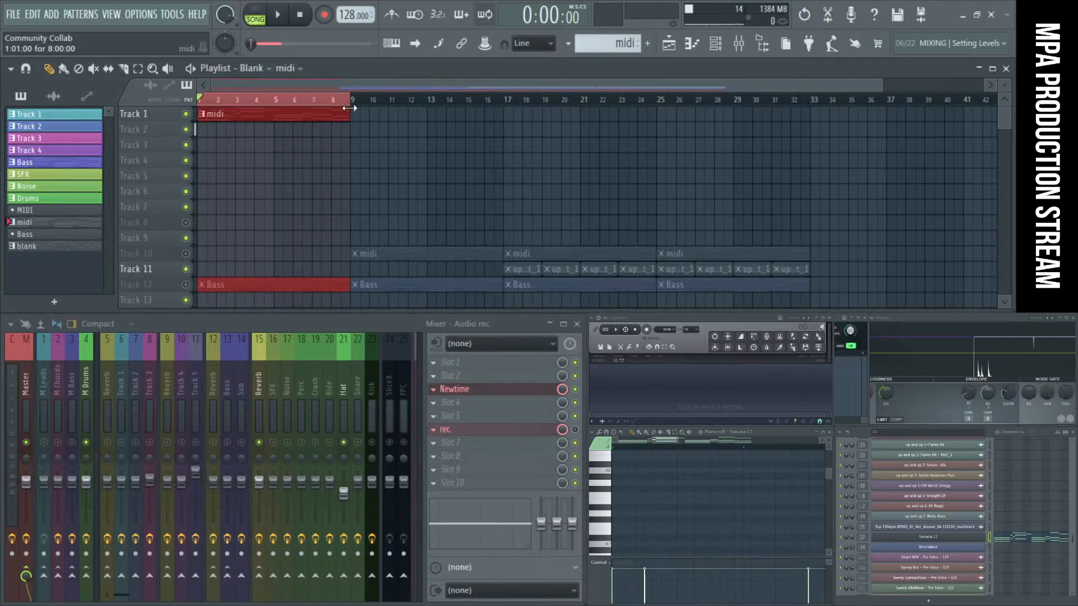
Step: Solo the Insert 27 mixer track, play the midi loop and raise the track's volume slightly above 0 dB
scroll(348, 400, right, 3)
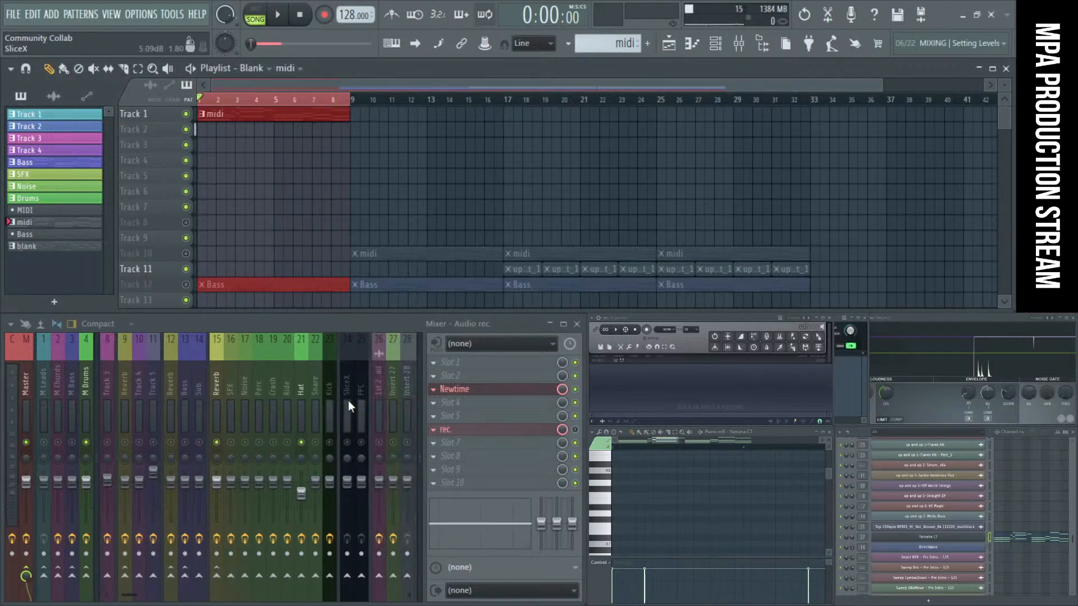
click(395, 450)
key(space)
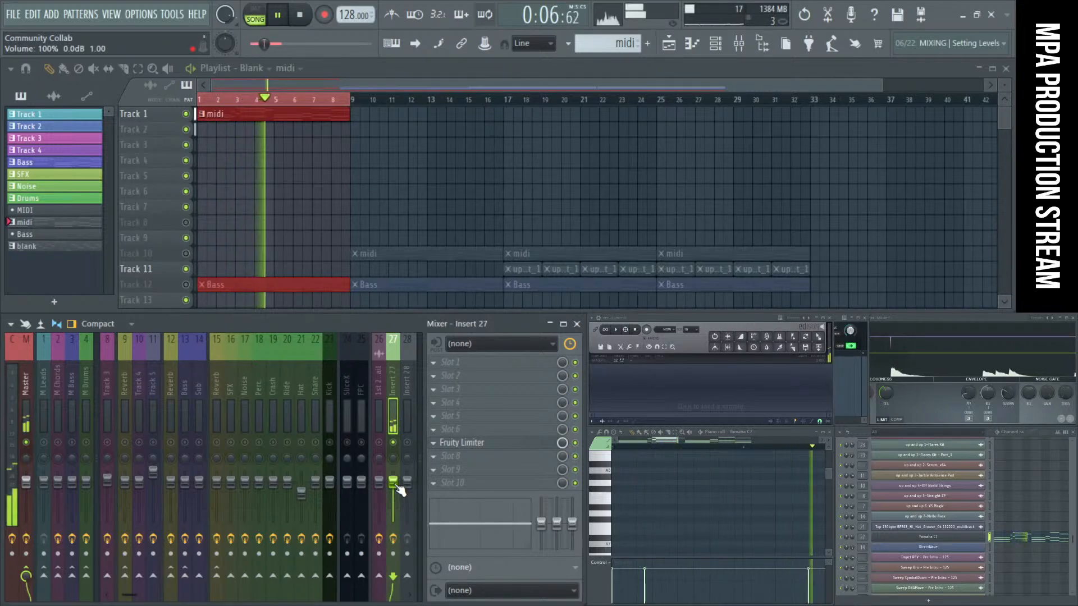
drag(397, 486, 397, 477)
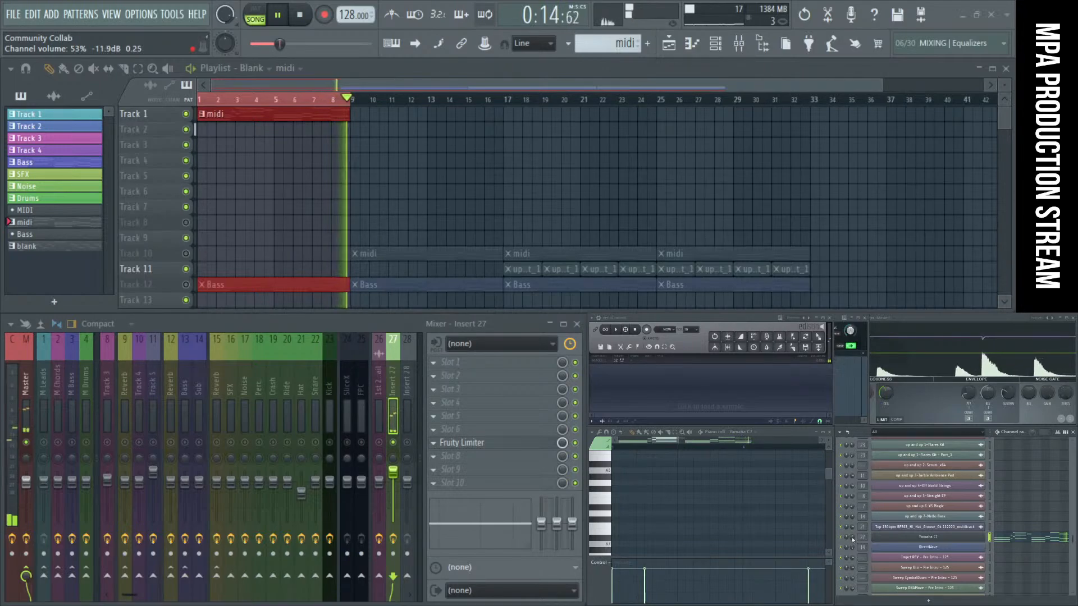
Step: Adjust the Yamaha C7 channel's volume, switch off the reverb in its FLEX instrument and play the piano loop to check the sound
drag(851, 537, 851, 538)
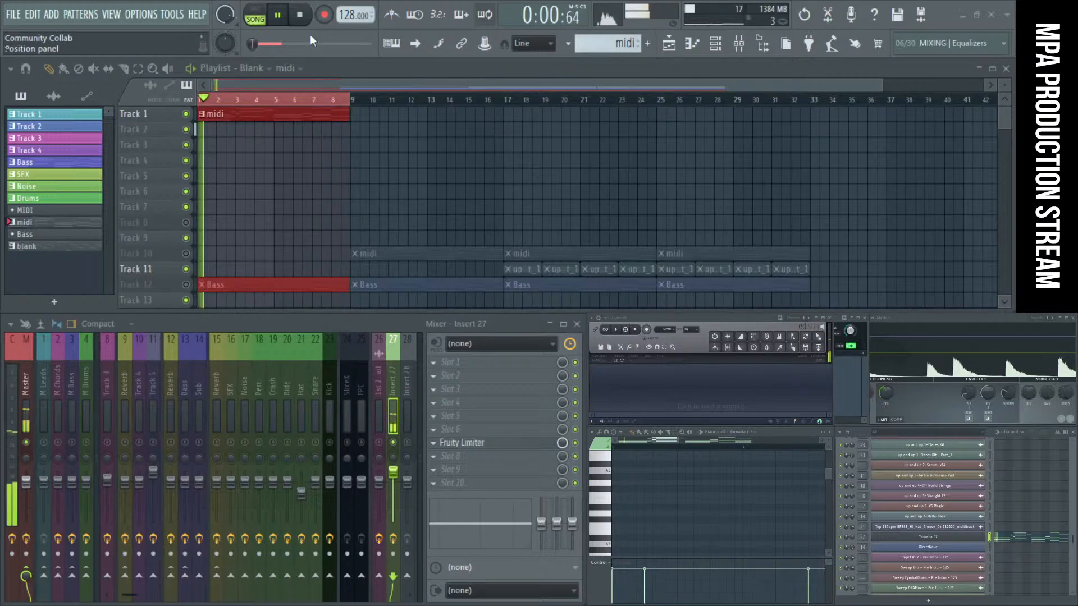
click(299, 17)
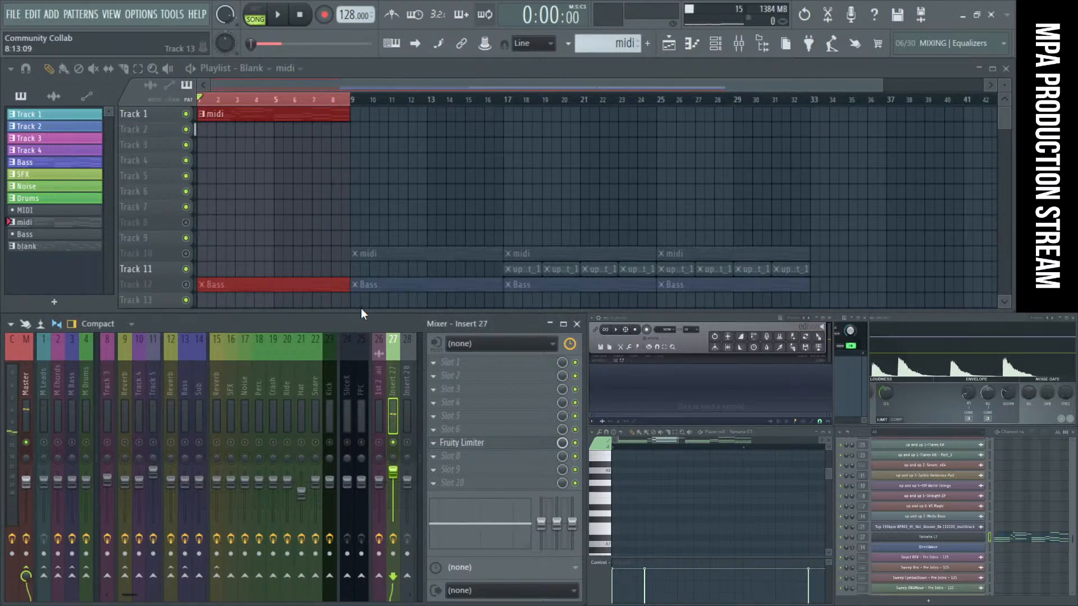
click(942, 542)
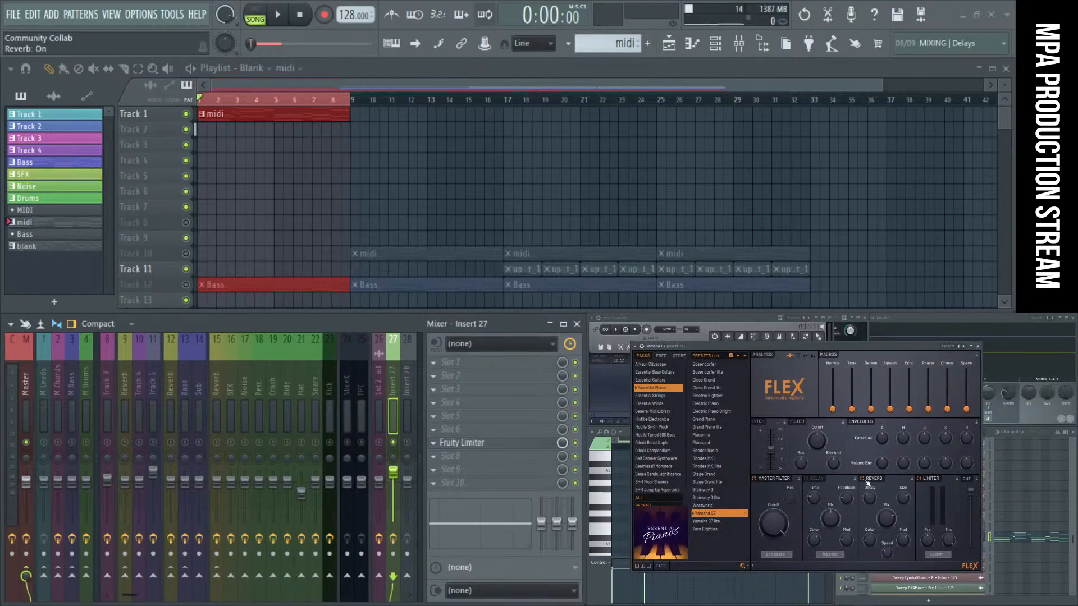
click(279, 18)
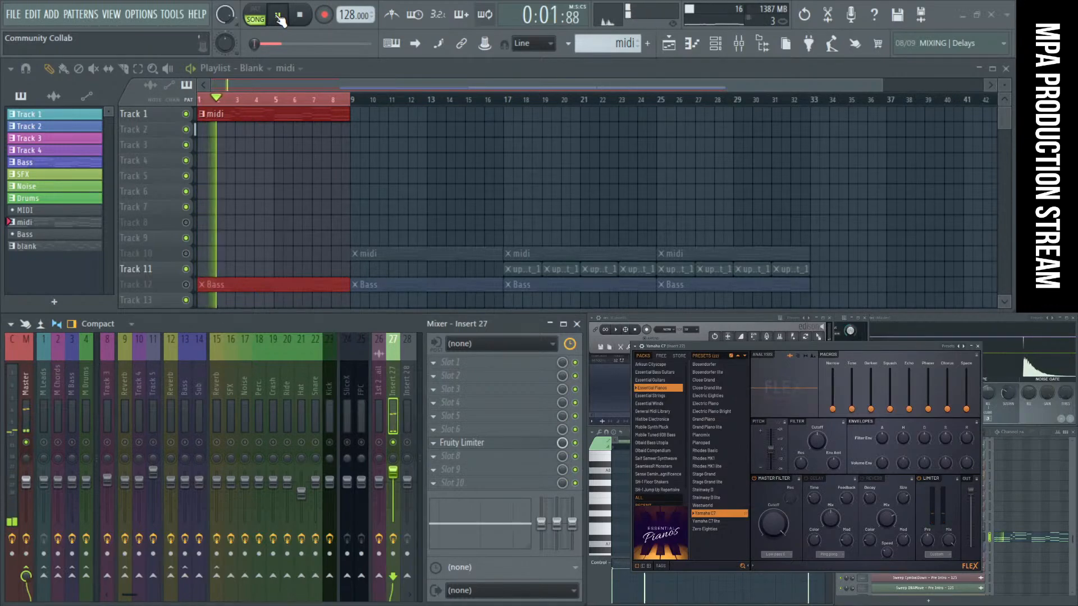
click(300, 16)
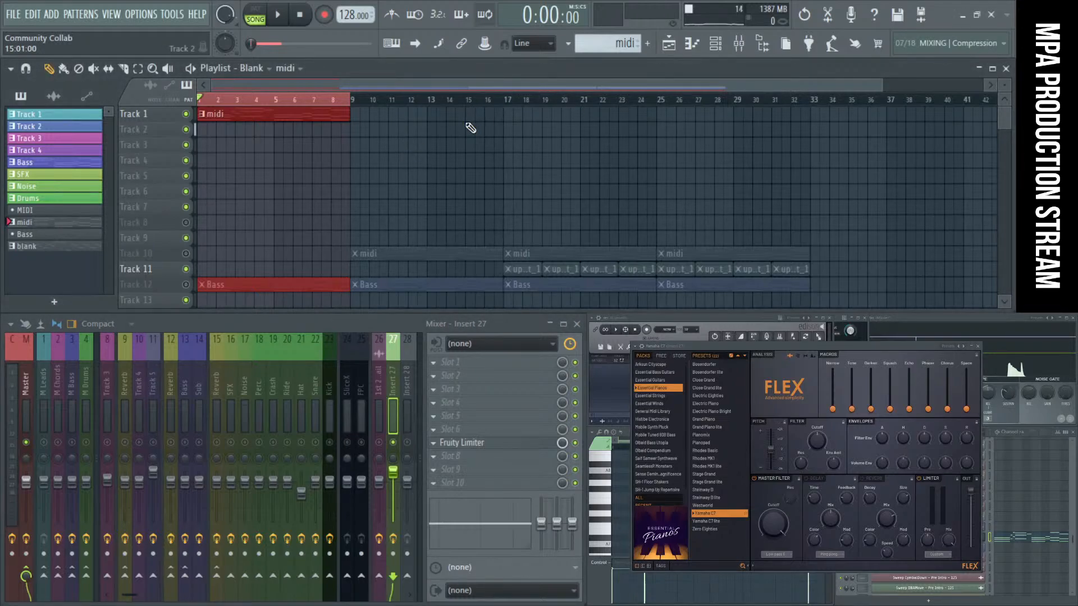
Step: Export the piano loop as the WAV file Young_Outsider GUILD 130_C Piano 1 G130821 in the Collab 6 Pack (season1) folder
key(ctrl+r)
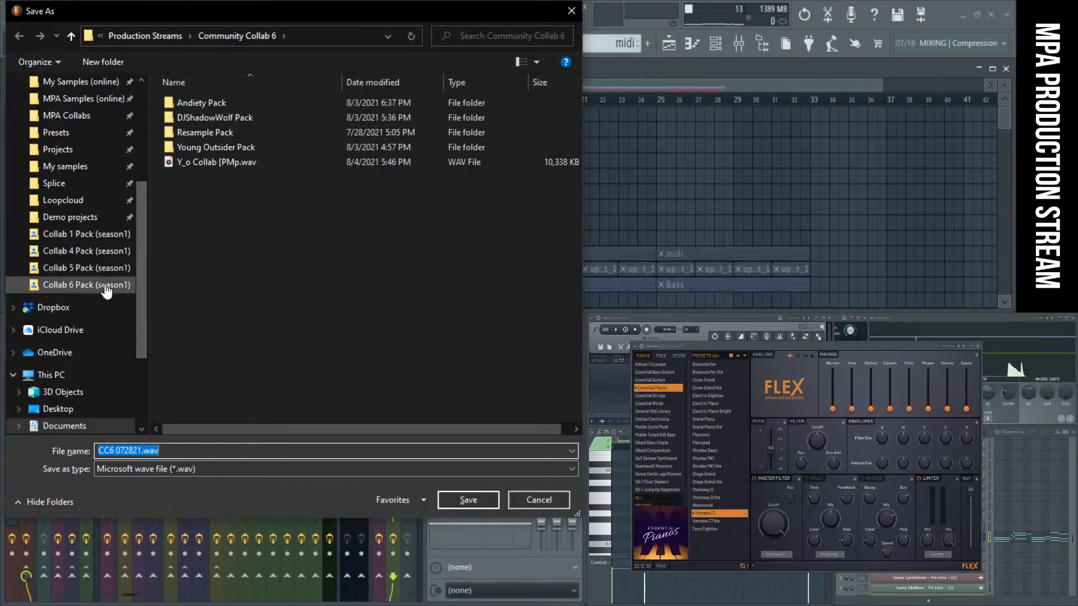
click(87, 285)
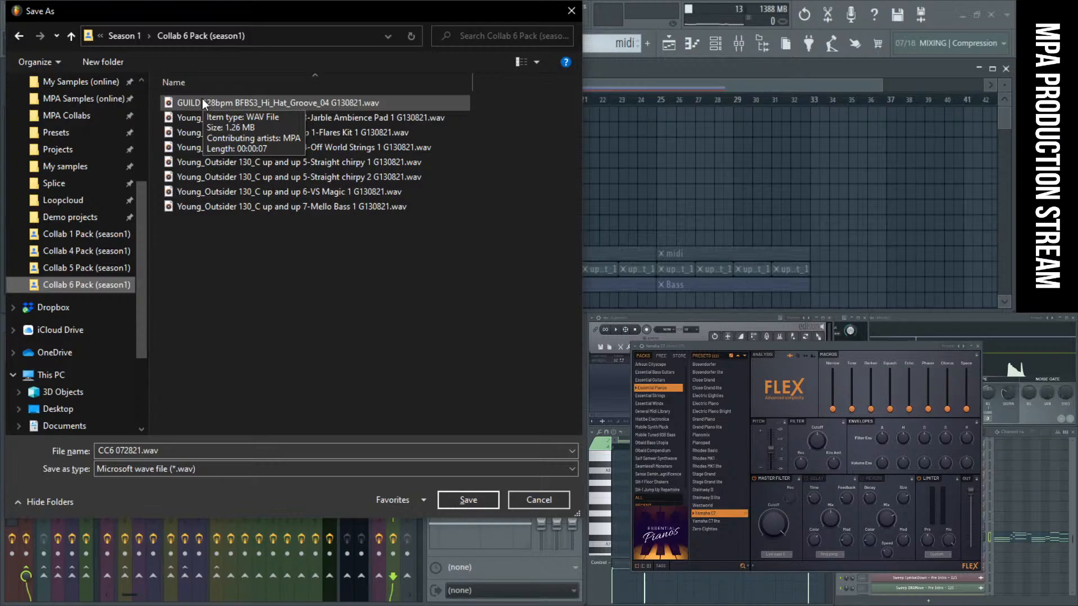
click(216, 207)
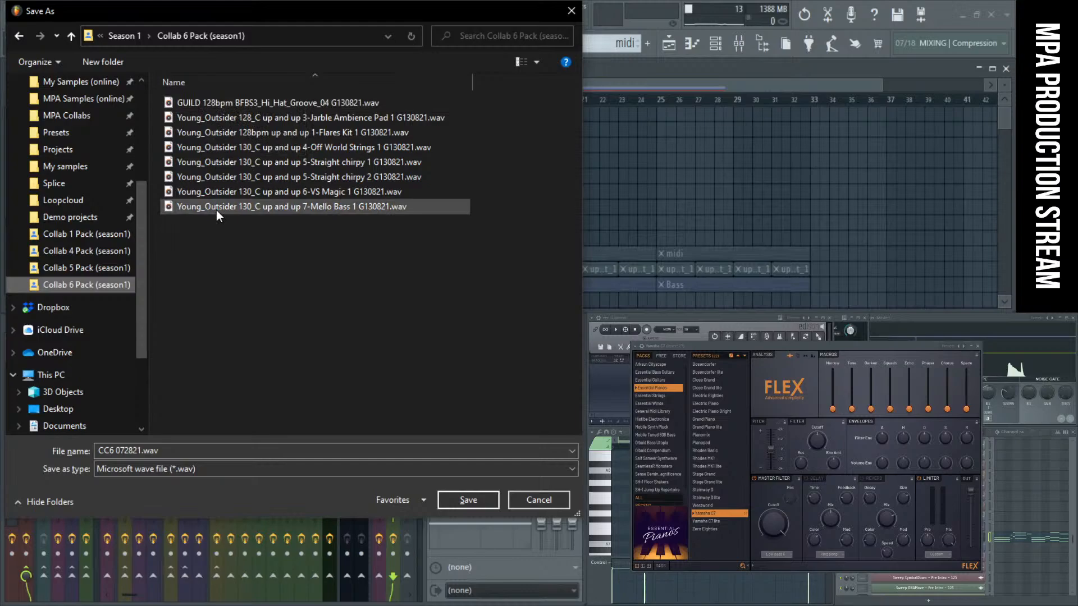
click(185, 451)
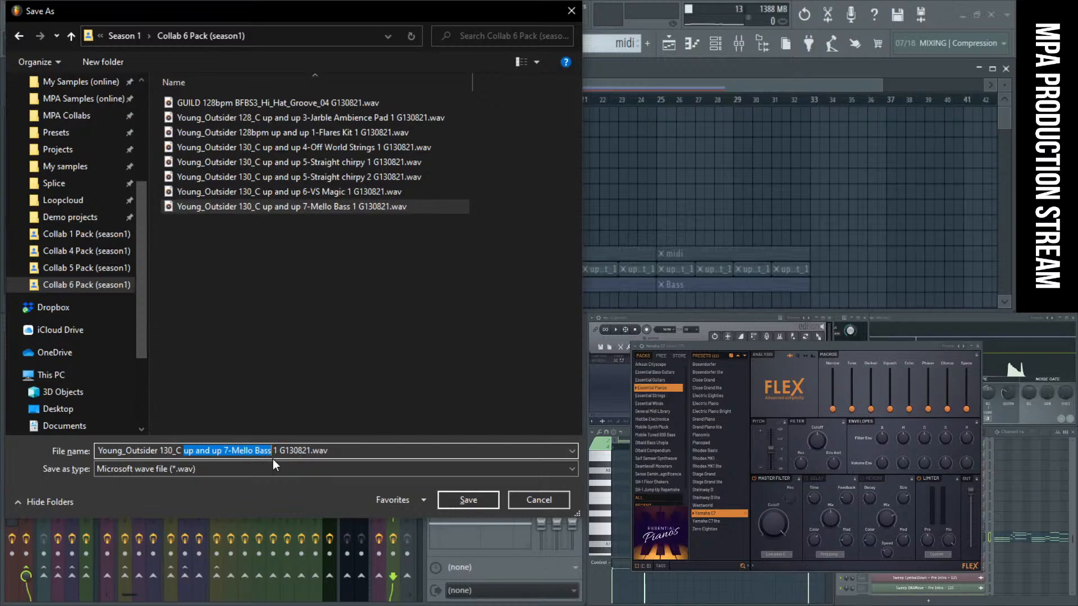
key(BackSpace)
text(Pi)
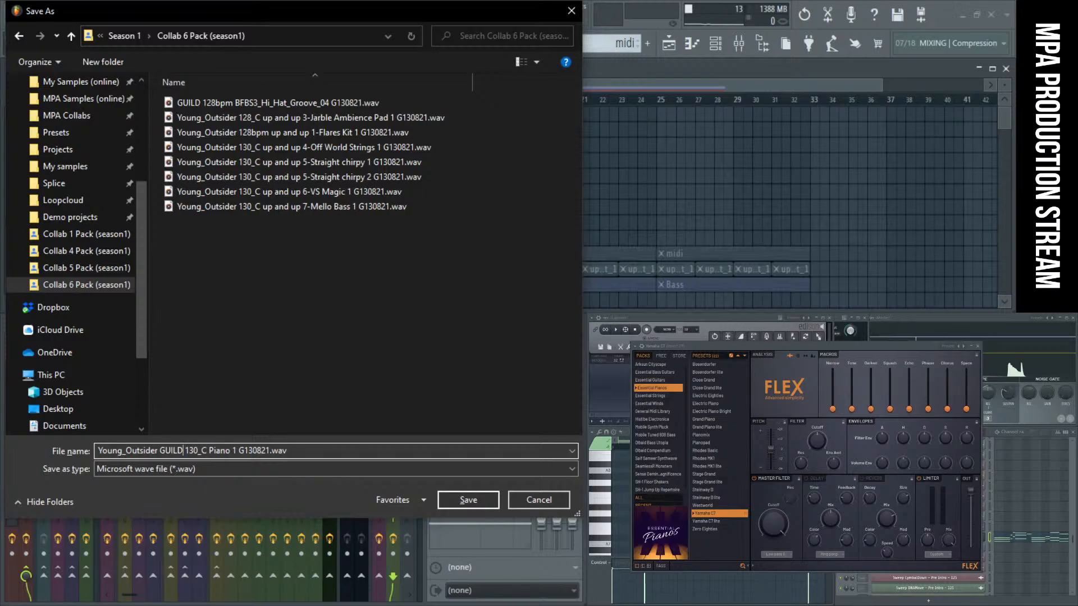
key(Return)
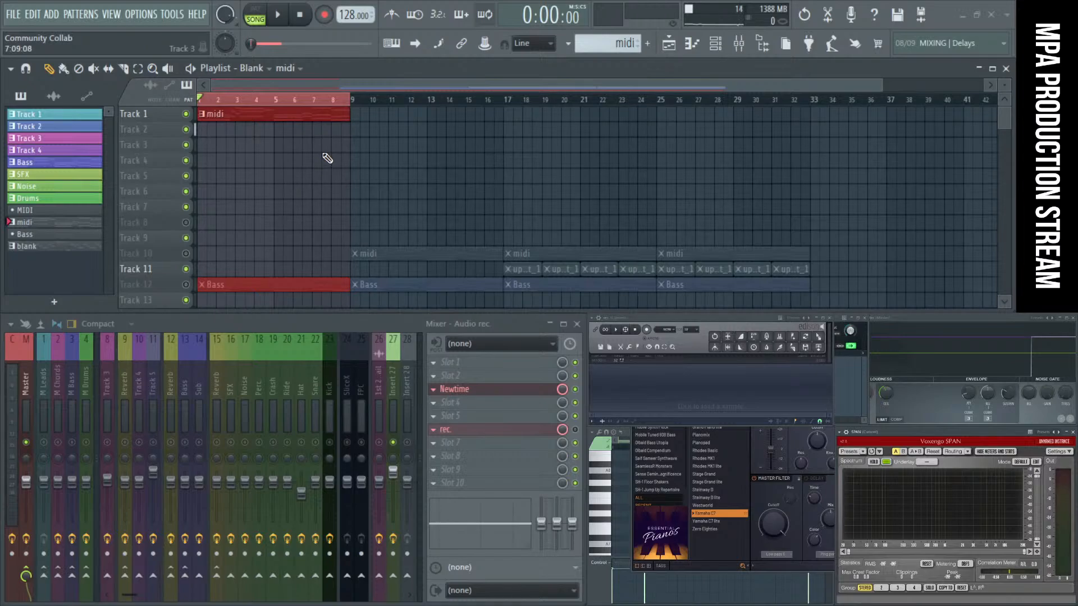
Step: Move the midi clip back to Track 10 and place the first Bass clip on Track 1 across bars 1–9
scroll(327, 158, down, 3)
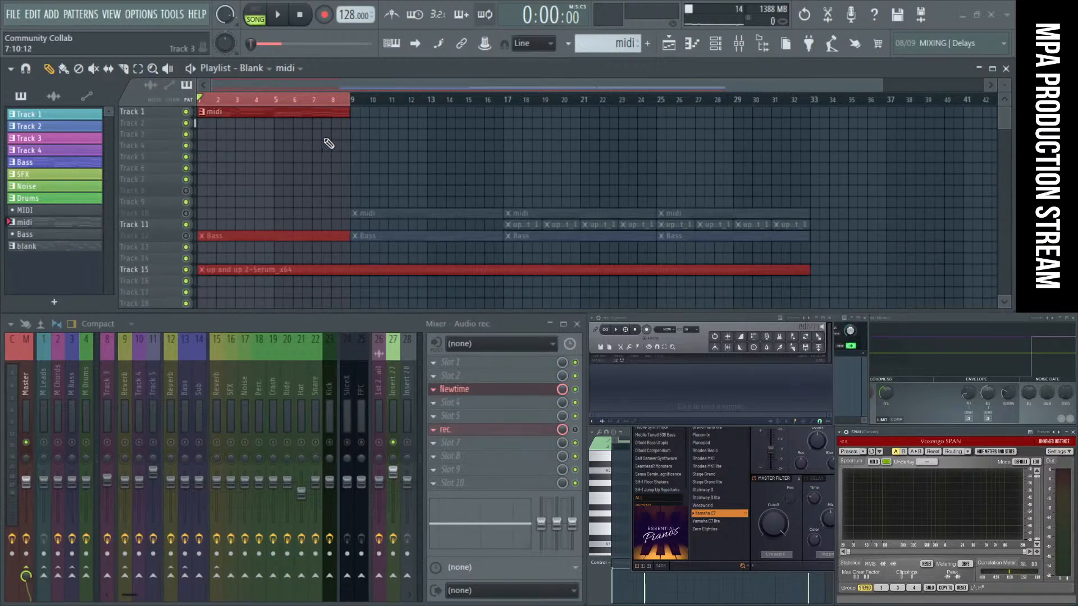
drag(321, 114, 281, 84)
right_click(340, 171)
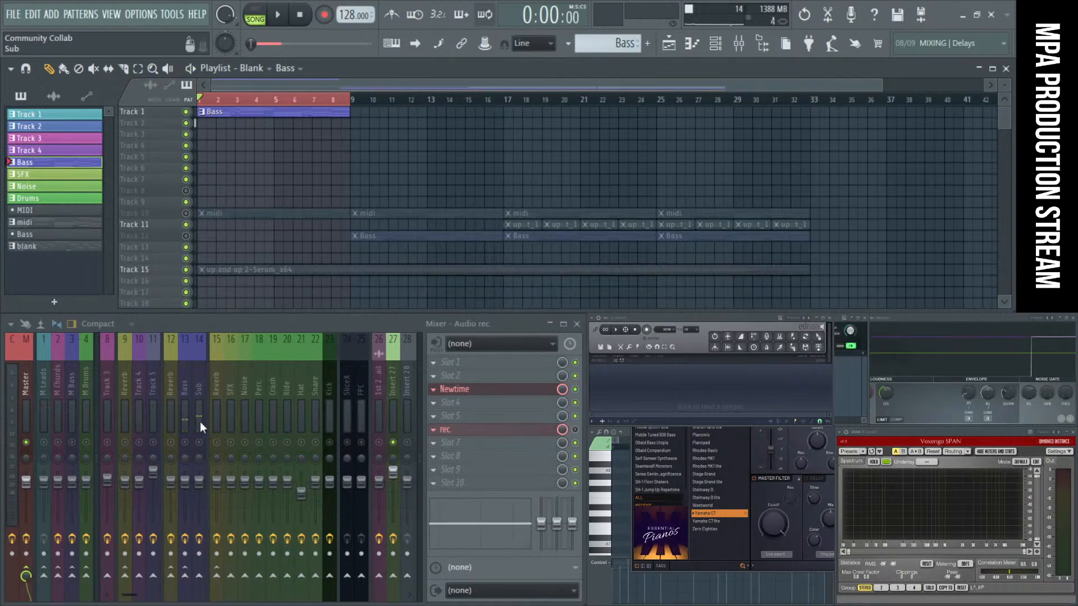
Step: Solo the bass group's mixer tracks, play the loop and mute the group's Reverb track
click(199, 445)
key(space)
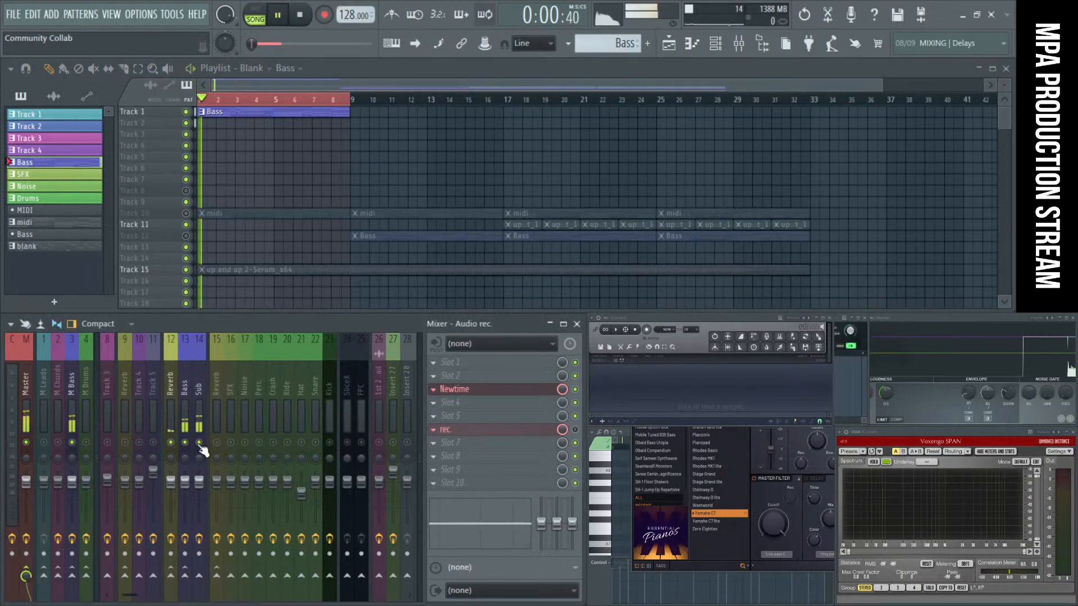
scroll(195, 424, up, 3)
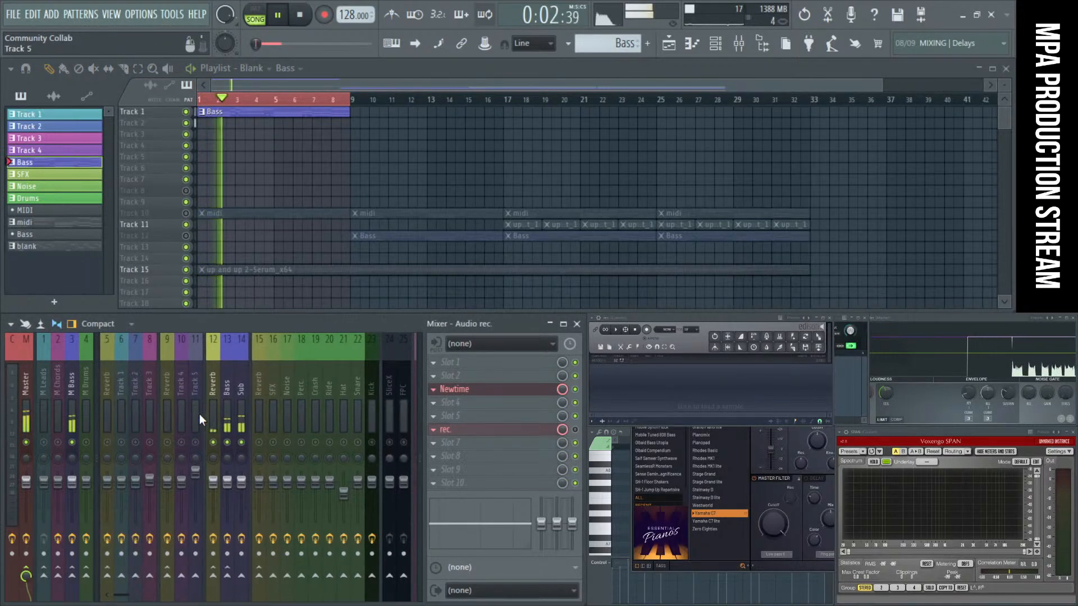
click(216, 441)
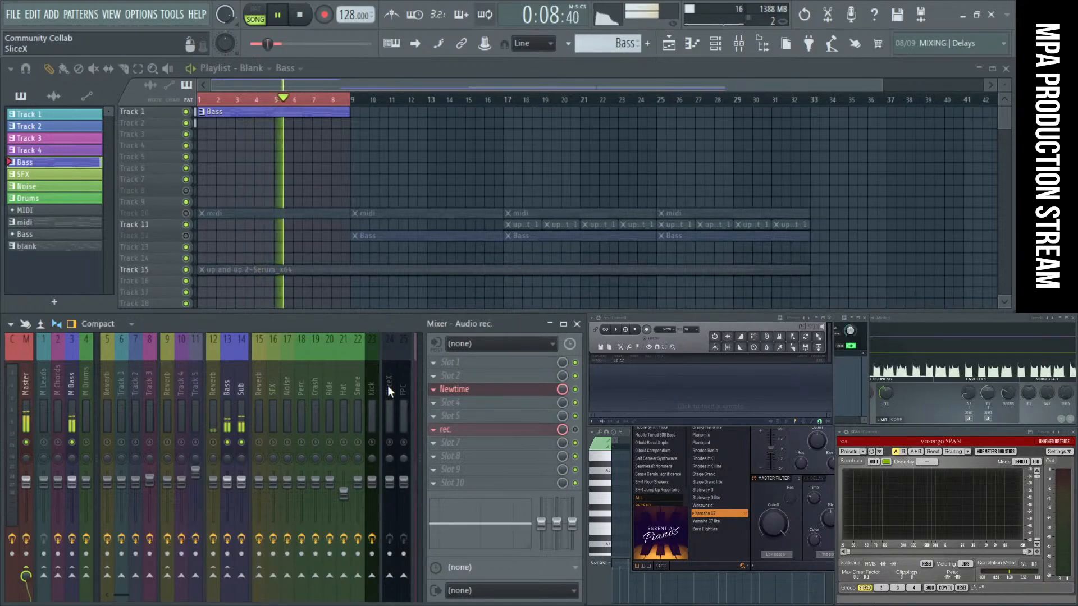
Step: Check the Bass and Sub mixer tracks' signal and raise the M Bass track's volume slightly above 0 dB
click(225, 384)
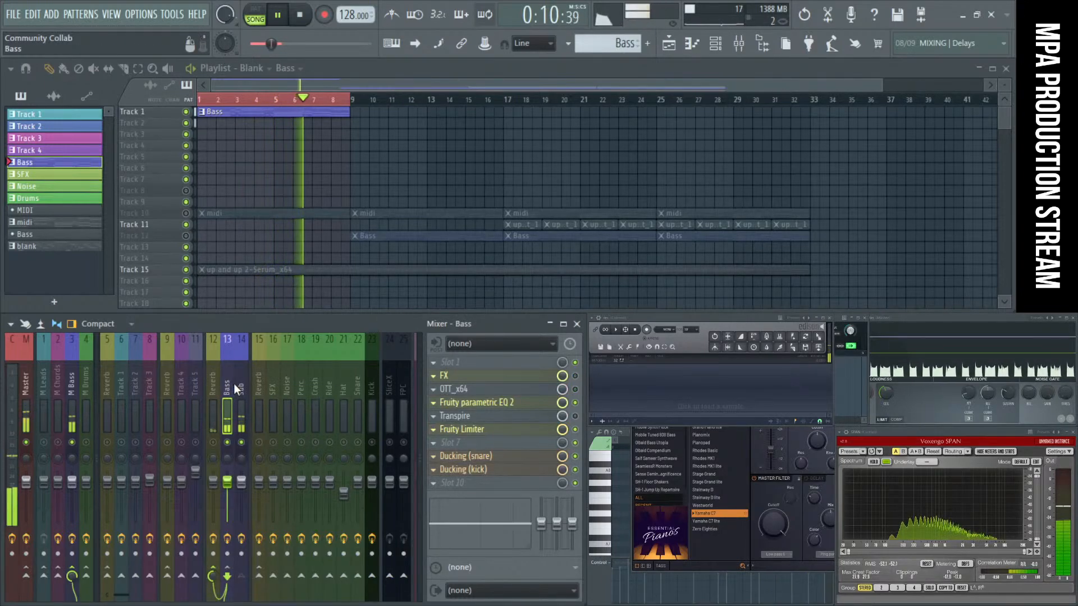
click(240, 387)
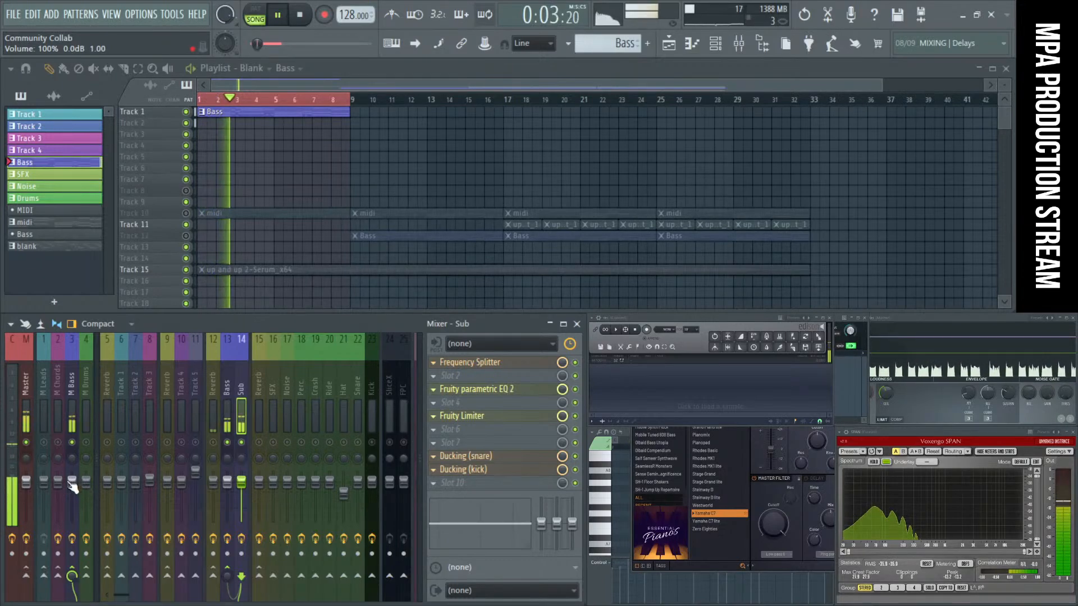
drag(71, 482, 73, 474)
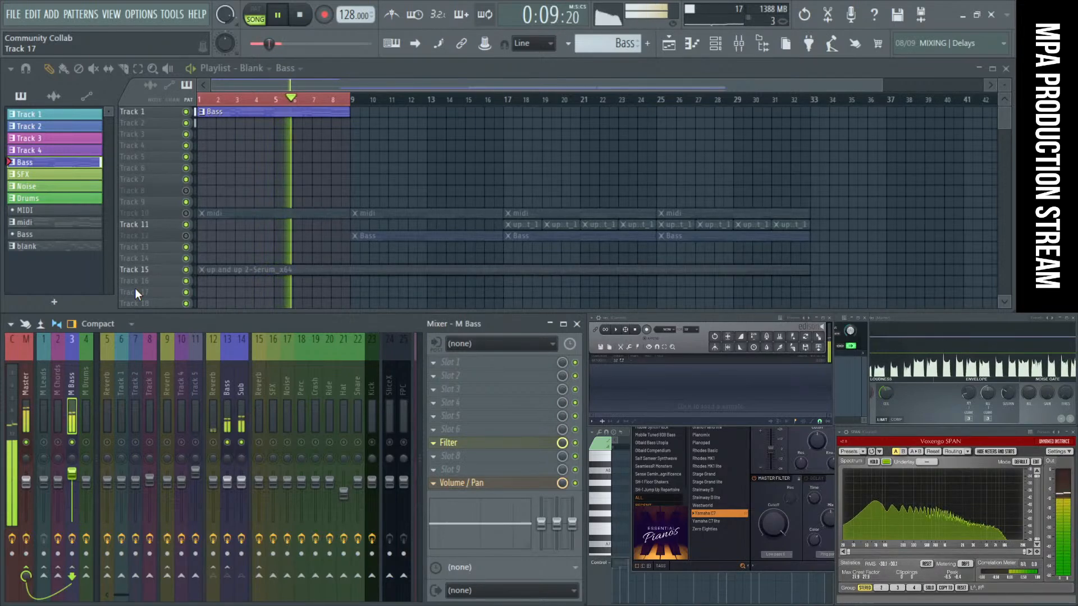
Step: Open the Bass pattern's Synth Bass 1 notes in the piano roll, zoom in on the opening notes and stop playback
double_click(284, 108)
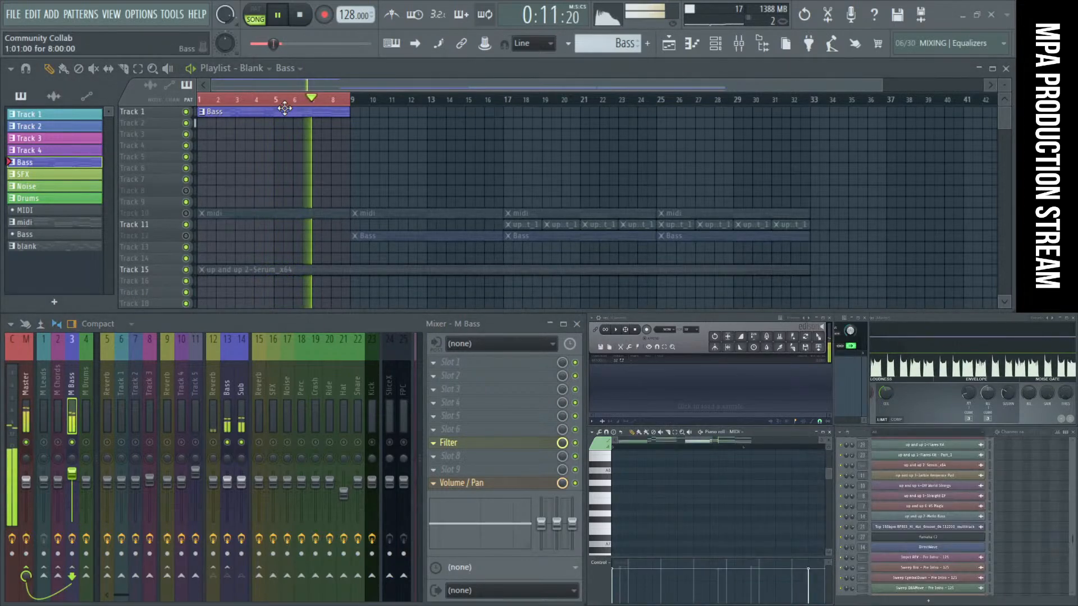
ctrl+right_click(675, 481)
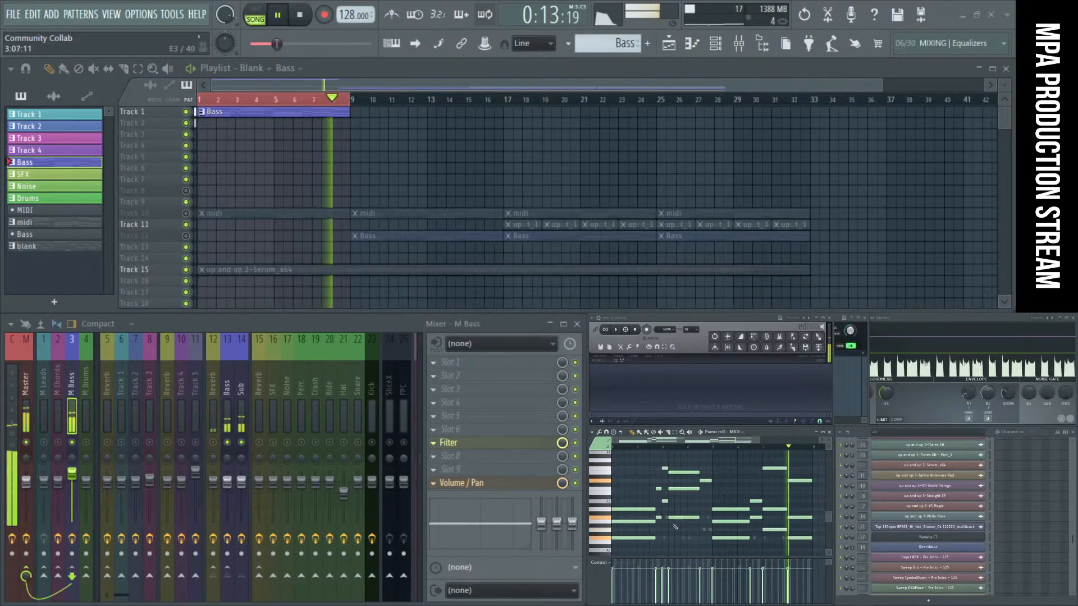
scroll(1002, 519, up, 10)
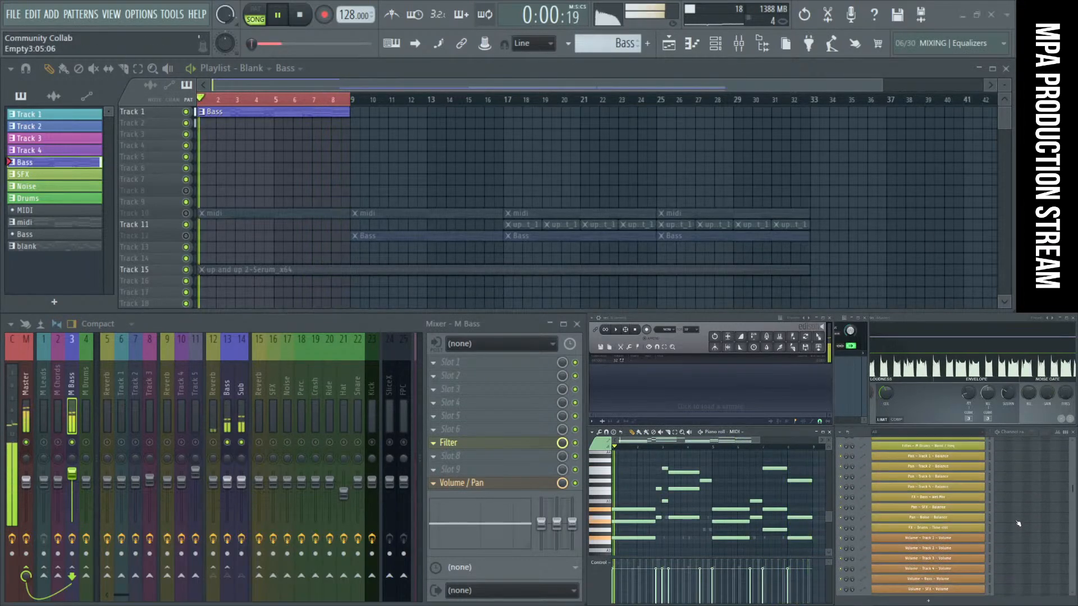
scroll(1026, 510, down, 10)
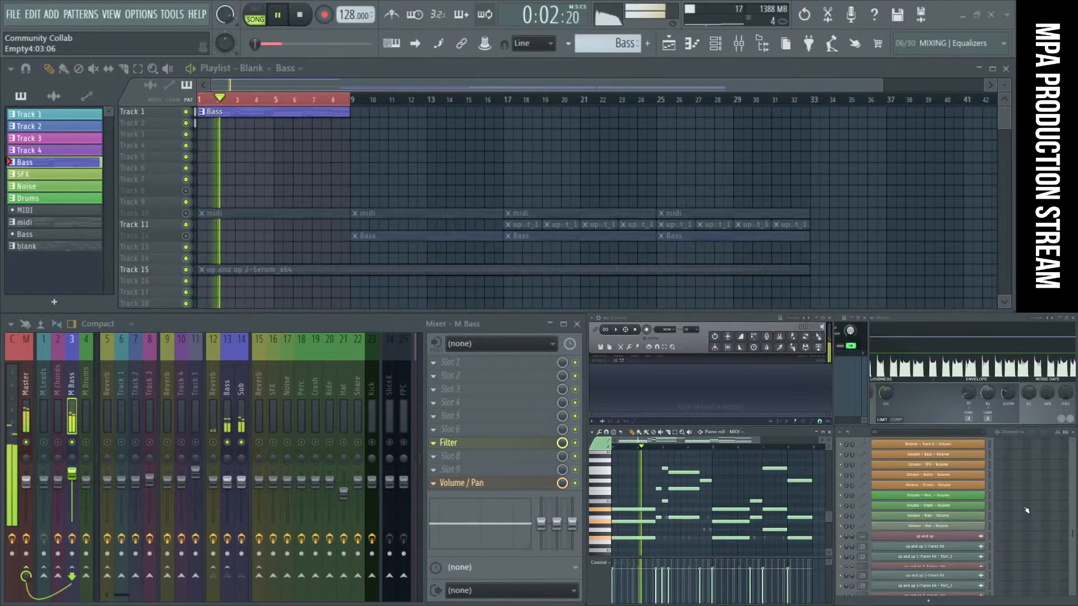
click(1027, 576)
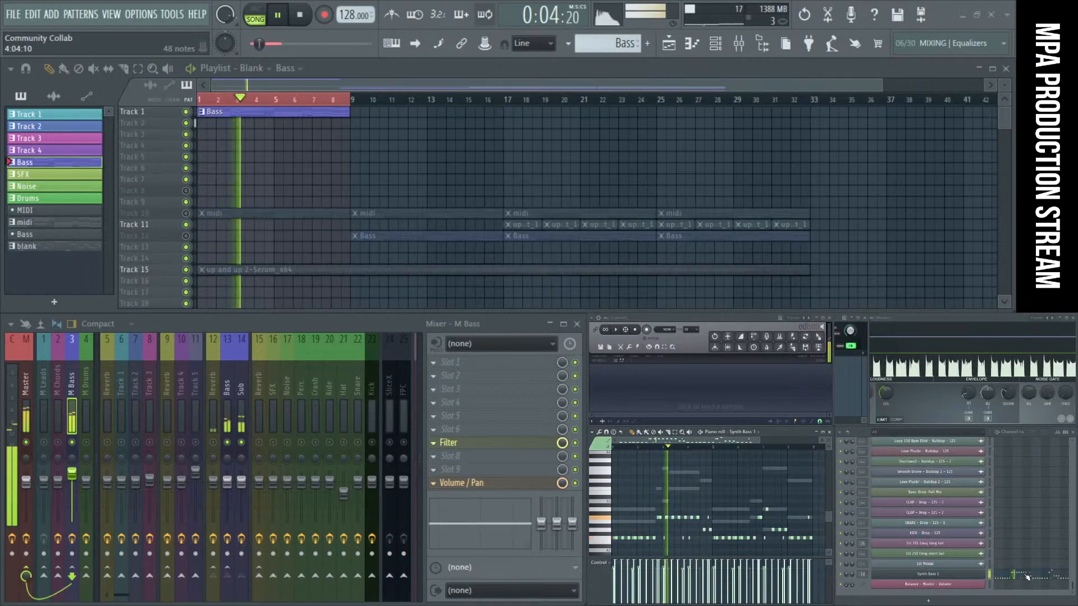
ctrl+right_click(649, 505)
key(space)
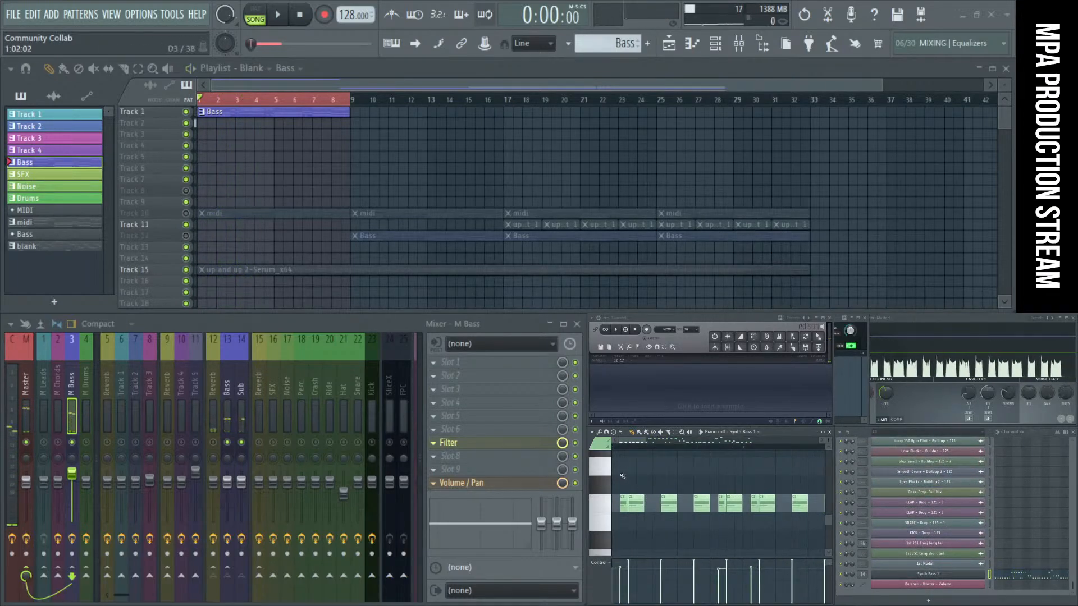
Step: Add a short C3 note at the very start of the synth bass line and play the loop briefly to check it
click(623, 470)
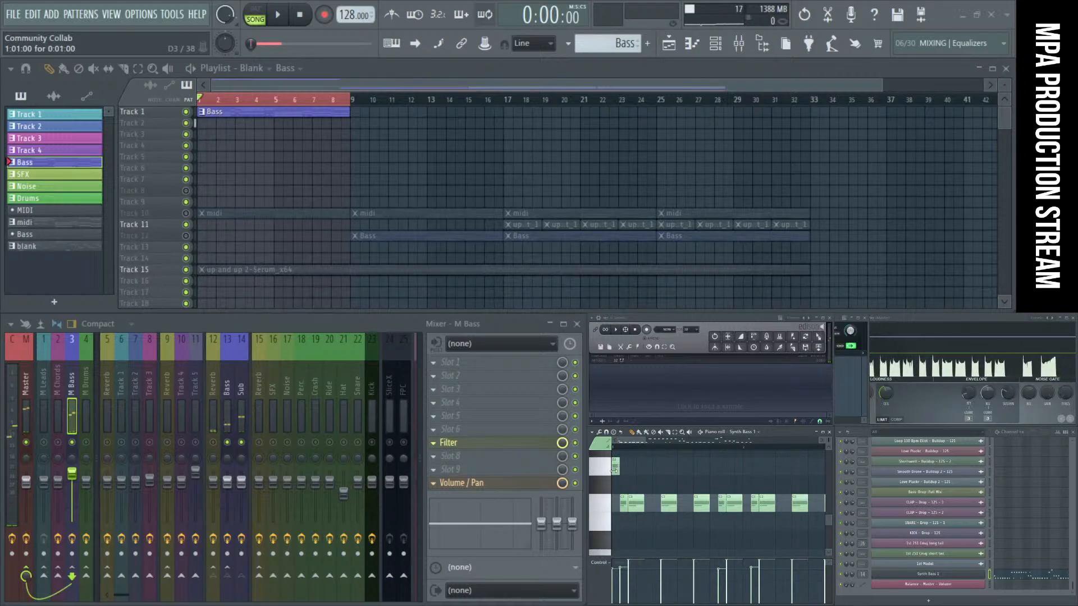
drag(614, 467, 615, 503)
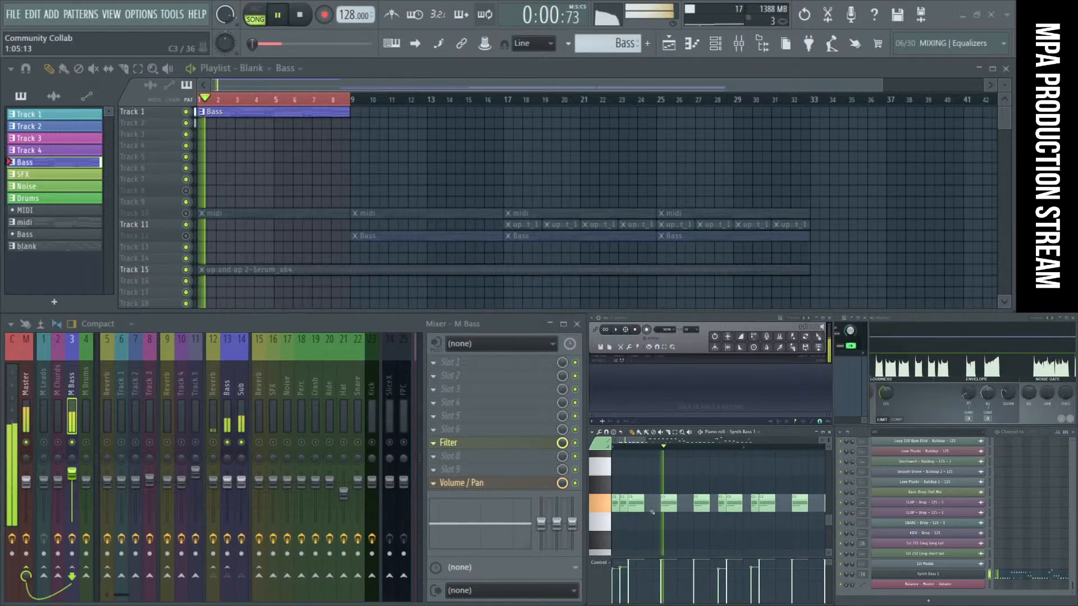
key(space)
key(space)
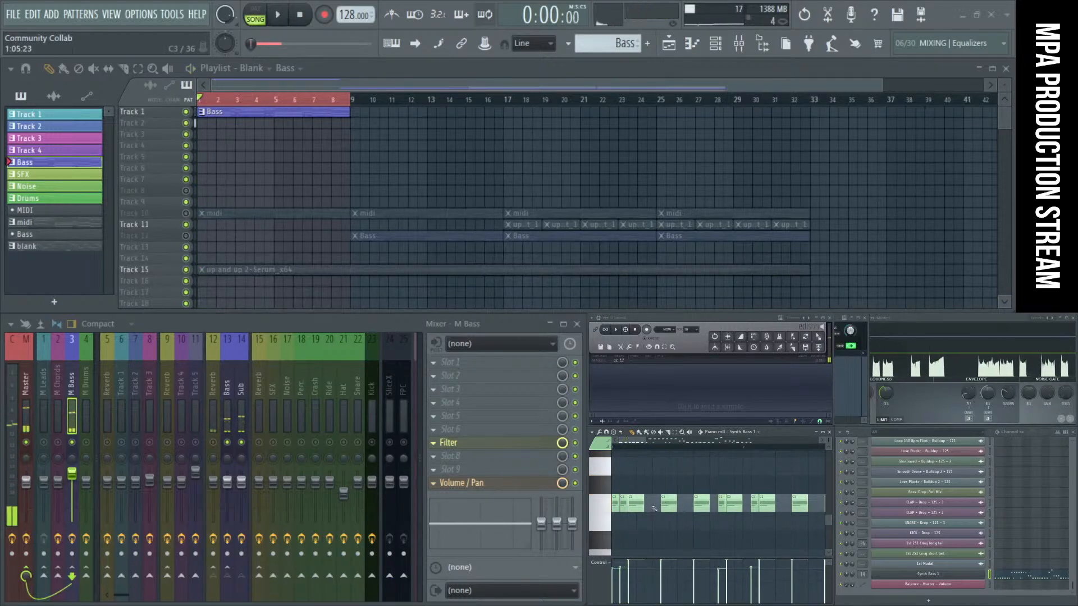
Step: Fill the gaps in bar 1 of the synth bass line with short C3 notes, playing the loop repeatedly to check them
click(650, 508)
key(space)
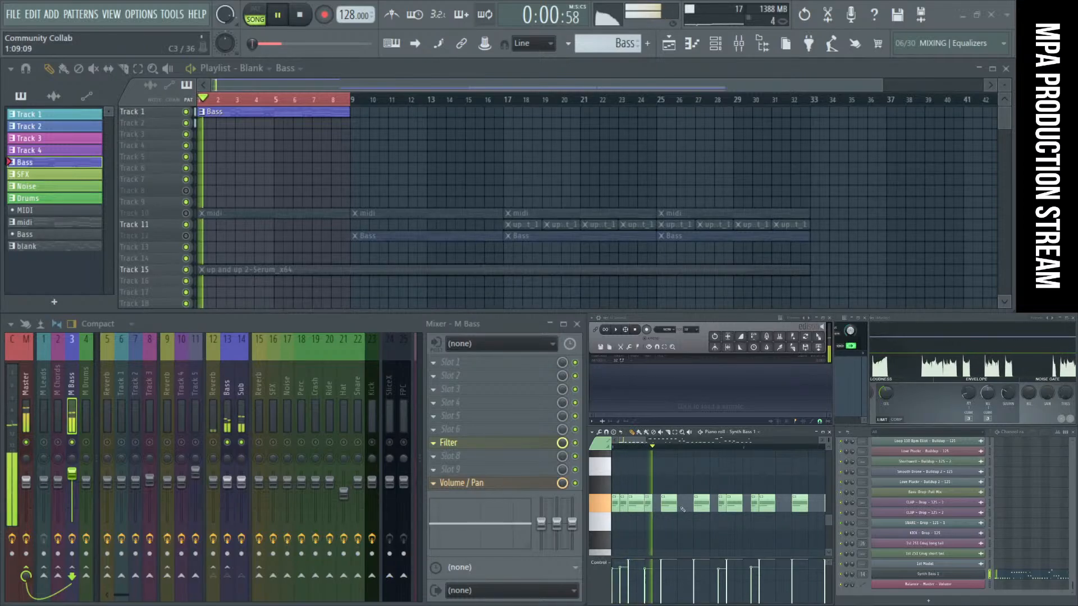
key(space)
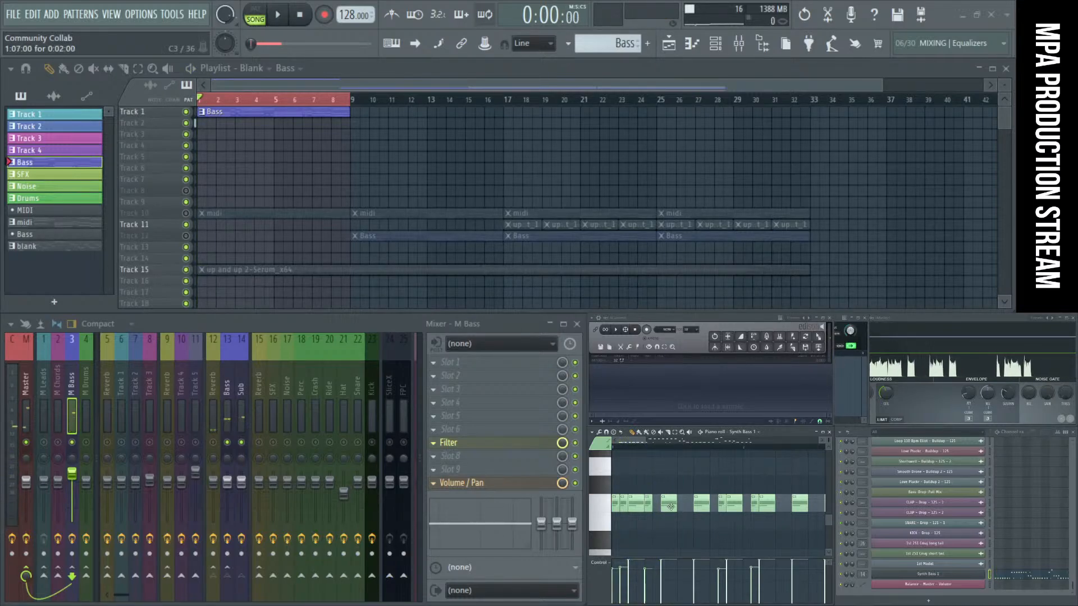
key(space)
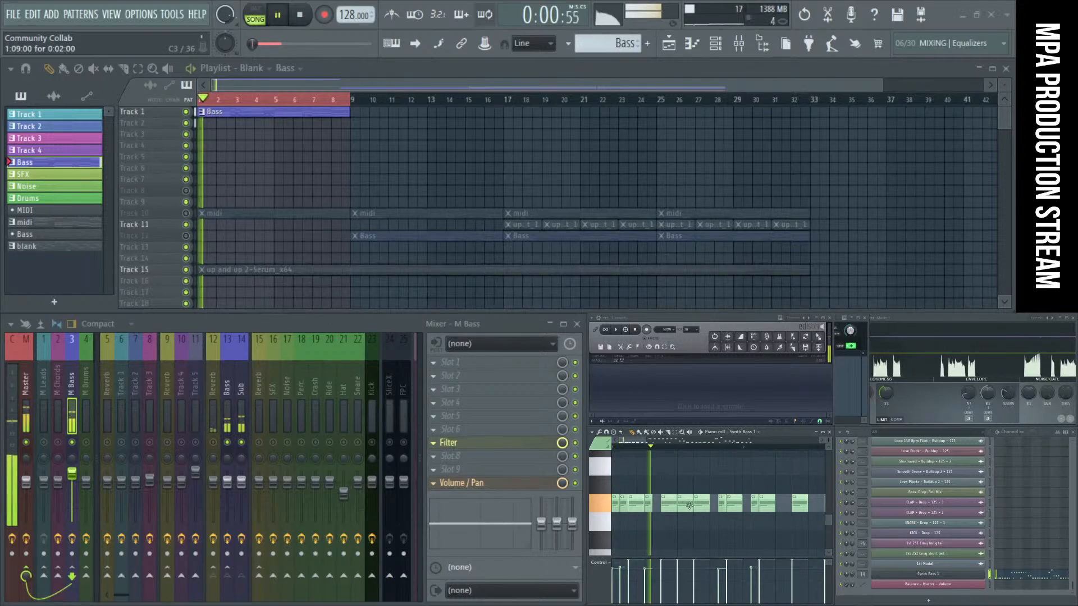
key(space)
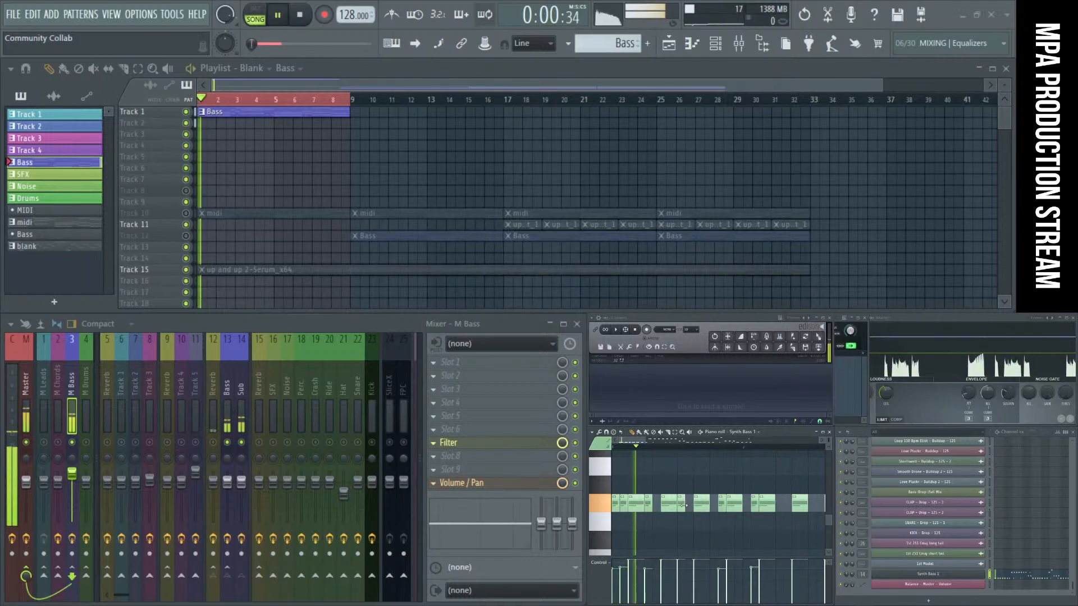
key(space)
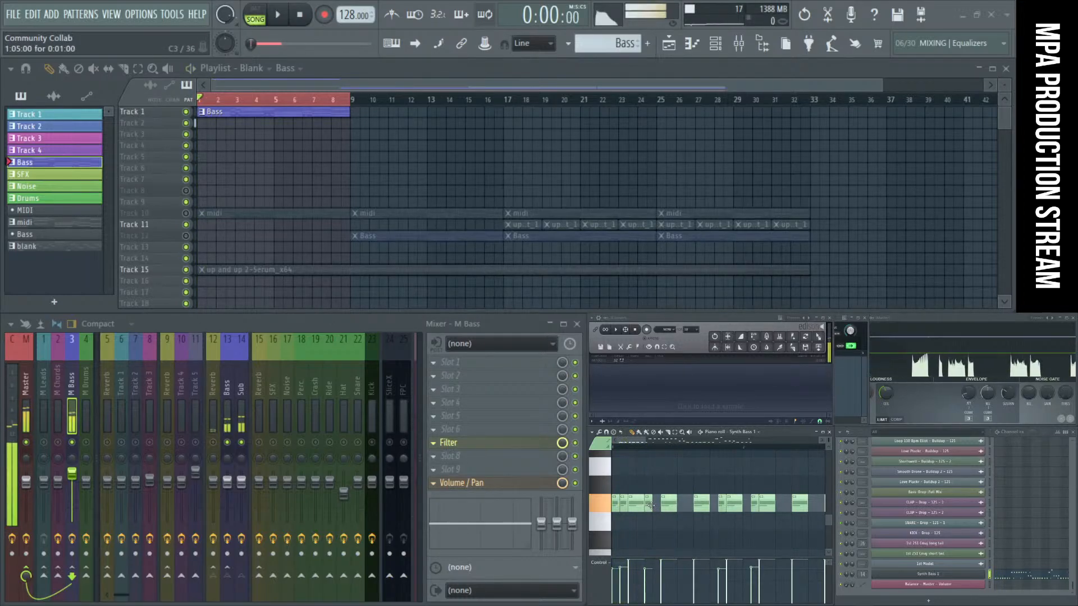
key(space)
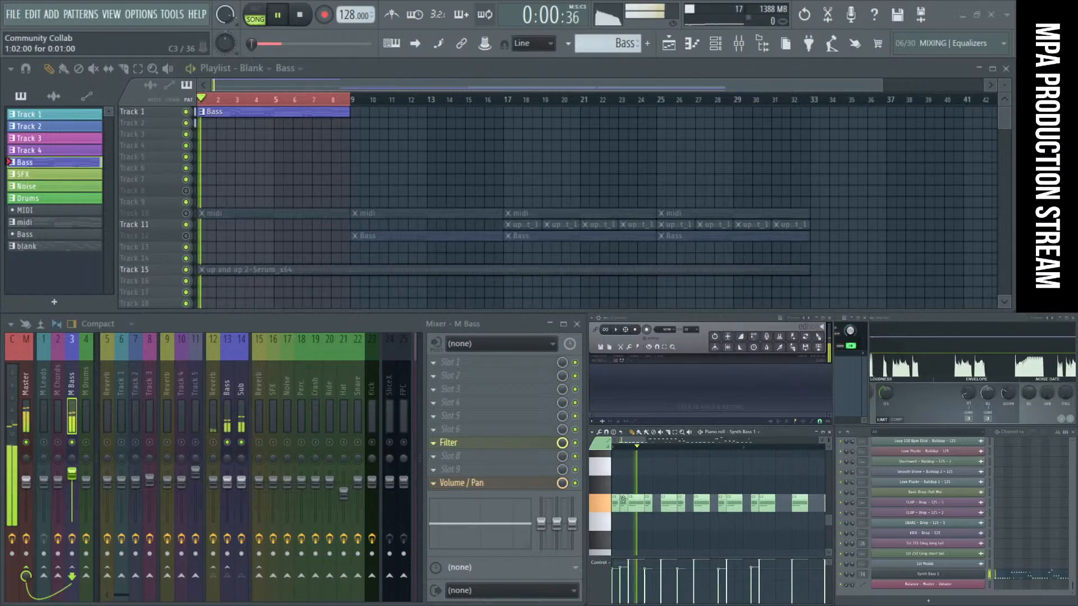
key(space)
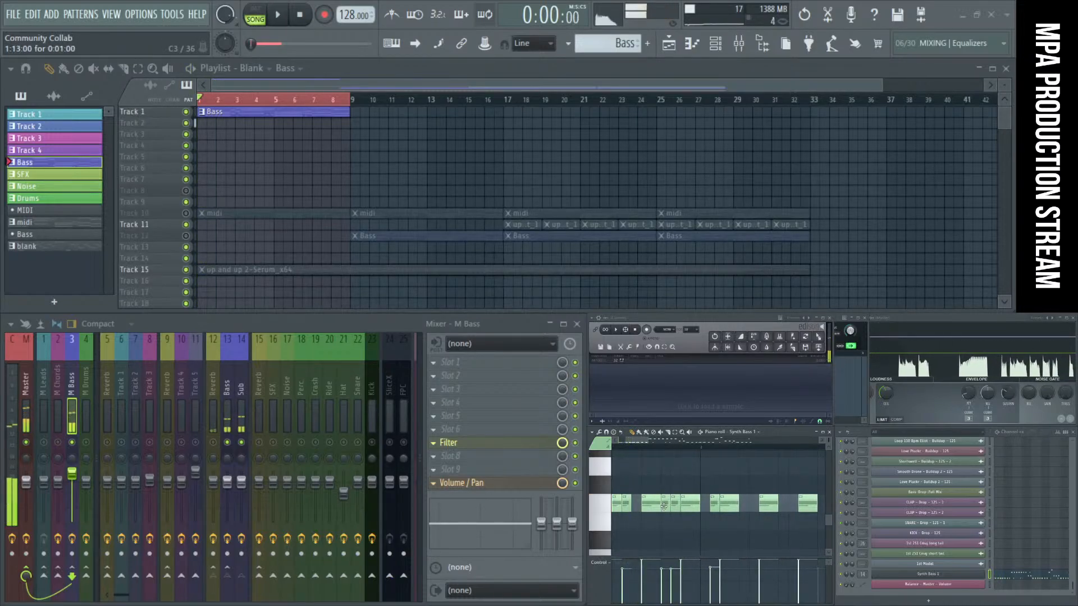
key(space)
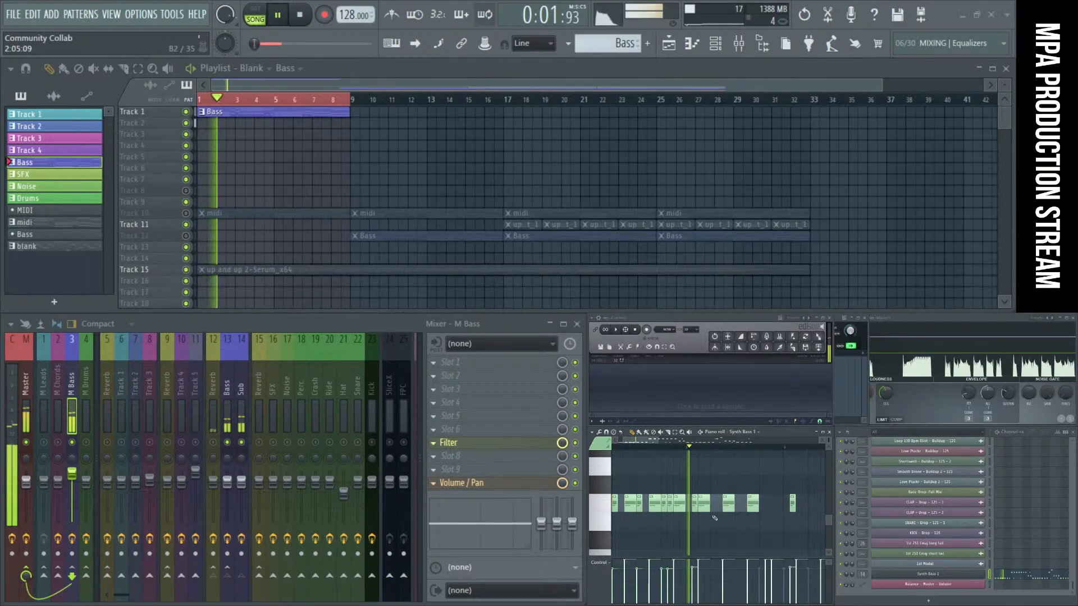
Step: Draw four short guide notes on C#3 in bar 2, copy them onto C3 to fill its gaps and move the originals into bar 3
key(space)
key(space)
key(space)
click(686, 490)
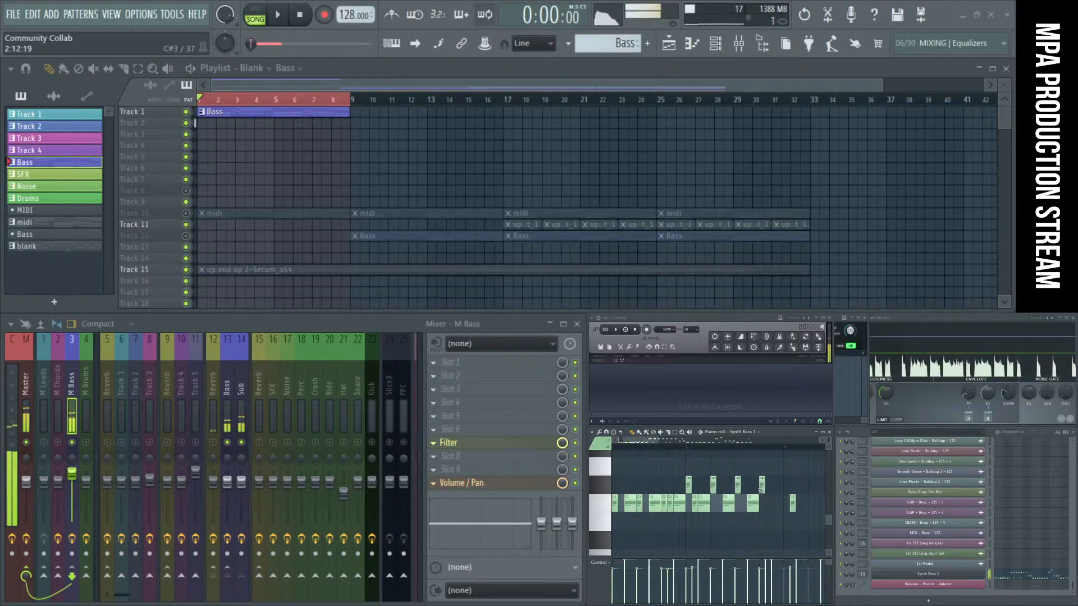
drag(779, 478, 704, 487)
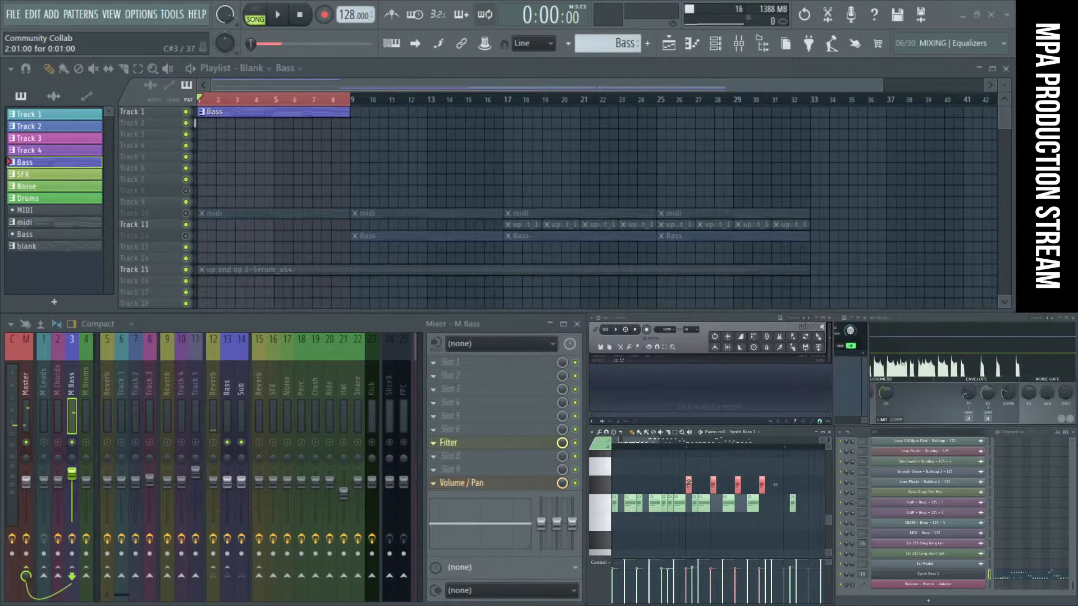
drag(684, 486, 785, 488)
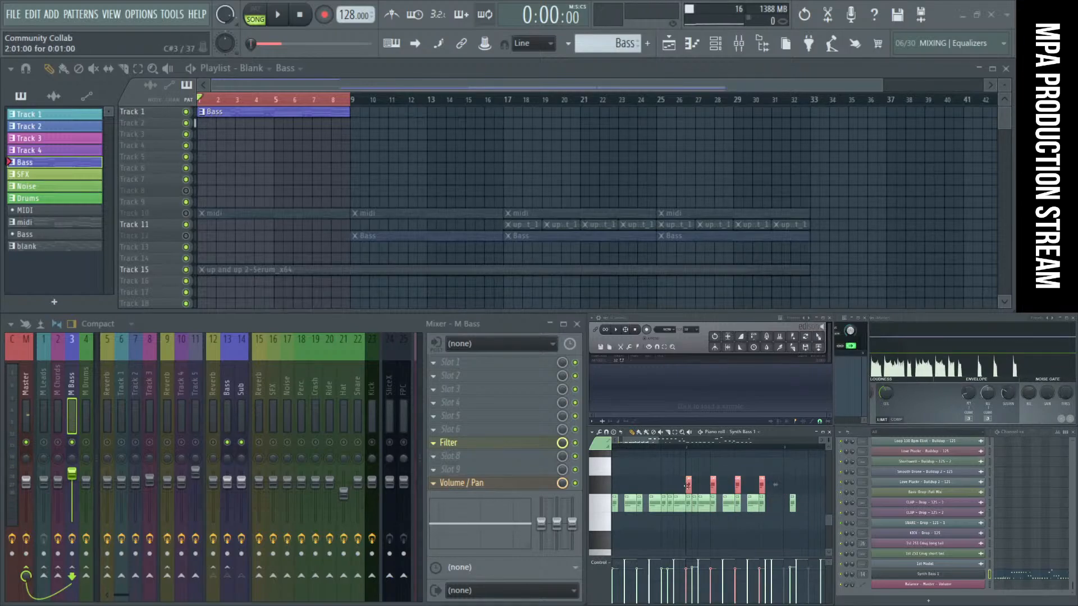
drag(688, 486, 786, 503)
Step: Copy the four short C3 notes from bar 3 into the gaps of bar 4 while playing the loop to check
key(space)
scroll(766, 497, down, 4)
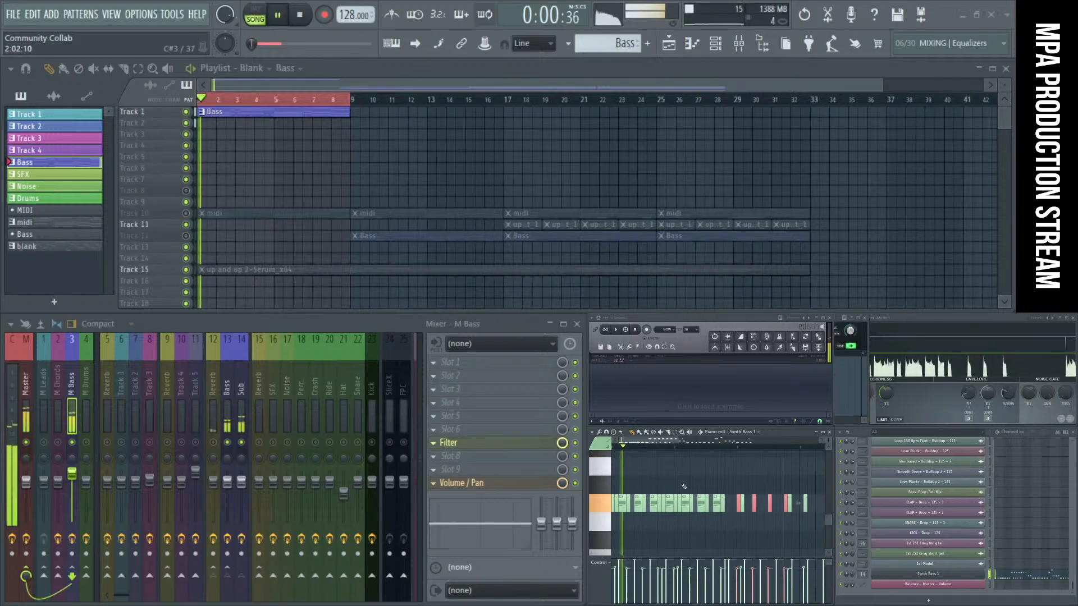
scroll(759, 496, up, 3)
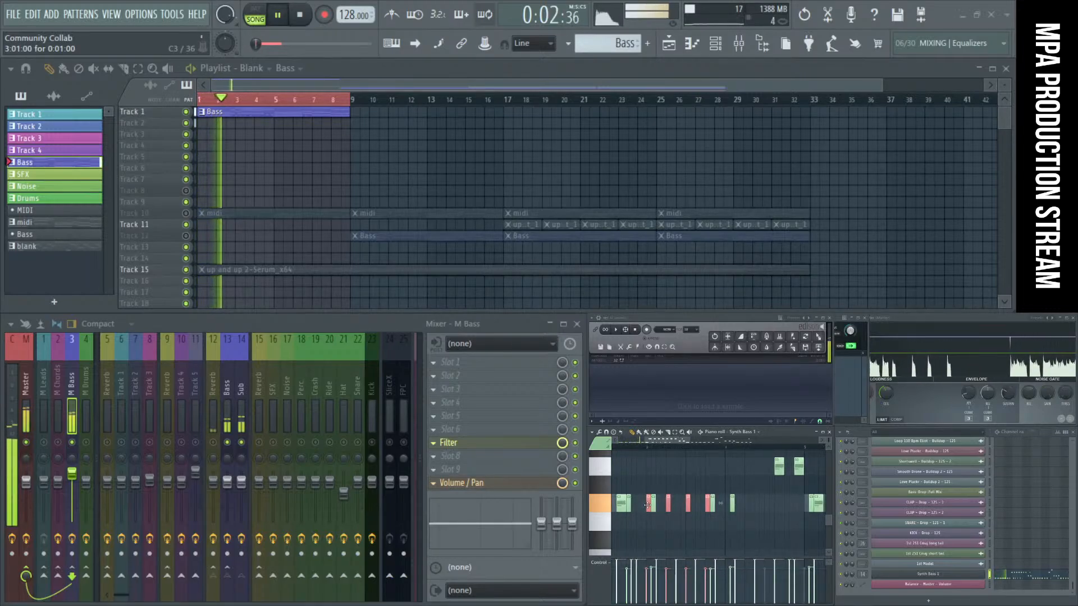
drag(648, 504, 727, 511)
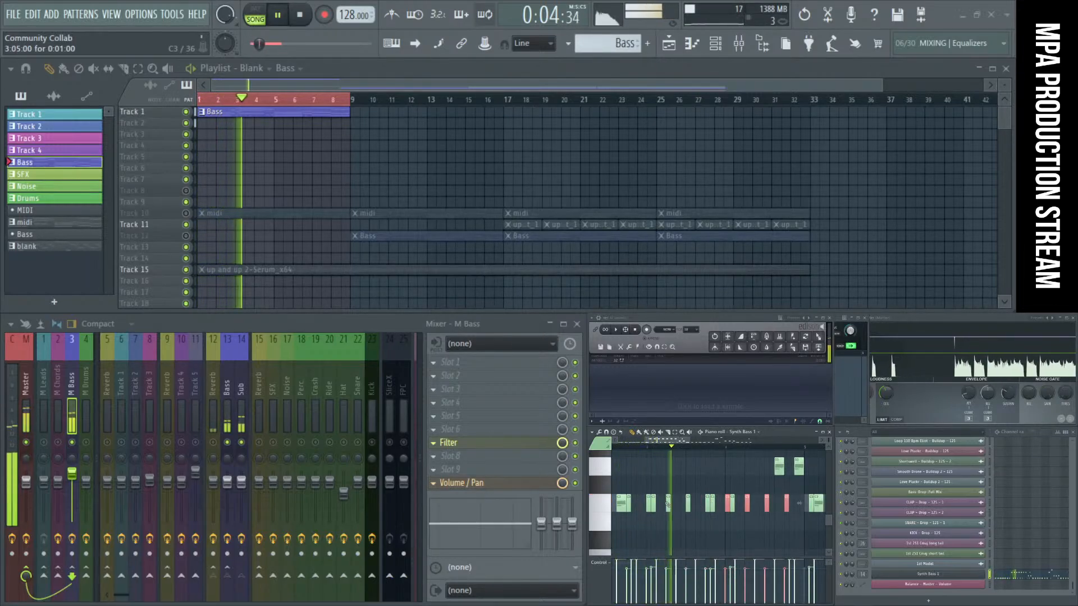
scroll(708, 508, down, 1)
scroll(781, 504, up, 3)
scroll(629, 501, down, 2)
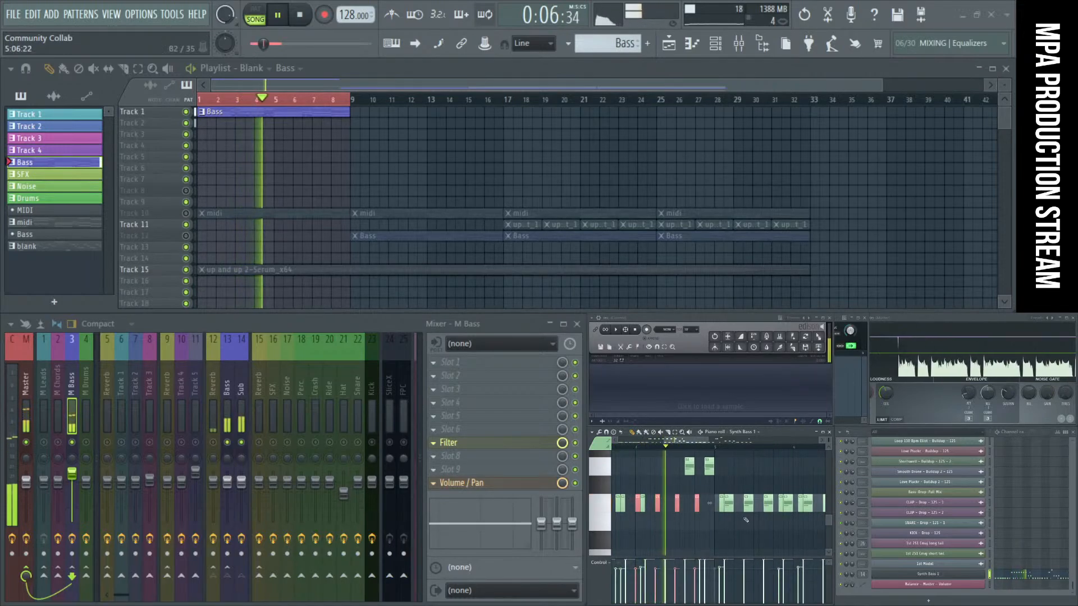
key(space)
key(space)
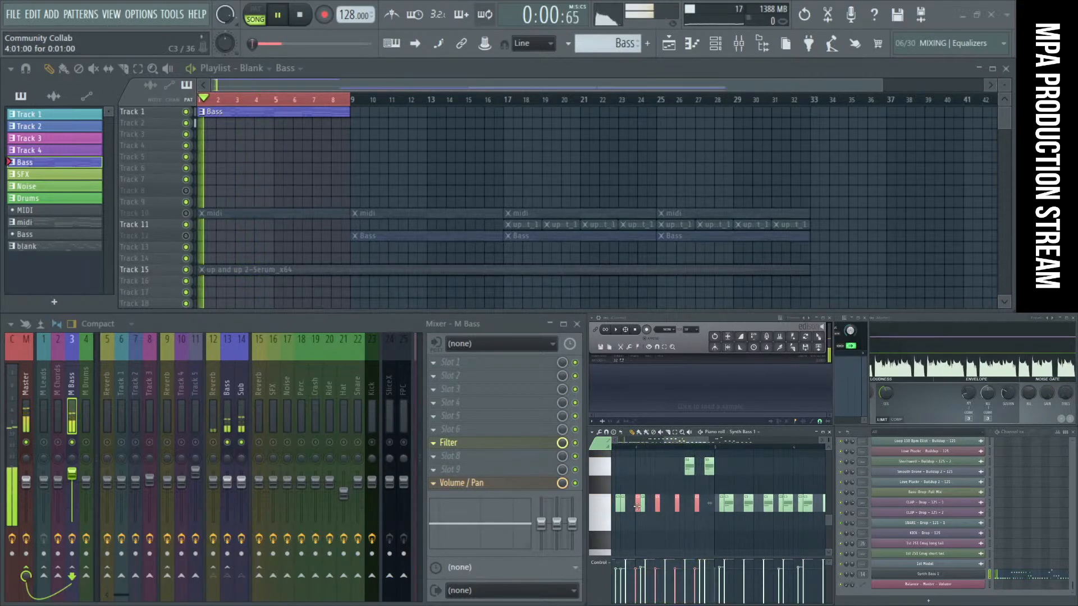
Step: Copy the four short C3 notes onward from bar 4 to fill the gaps in bars 5 to 8 while the loop plays
drag(637, 507, 716, 503)
scroll(640, 508, down, 1)
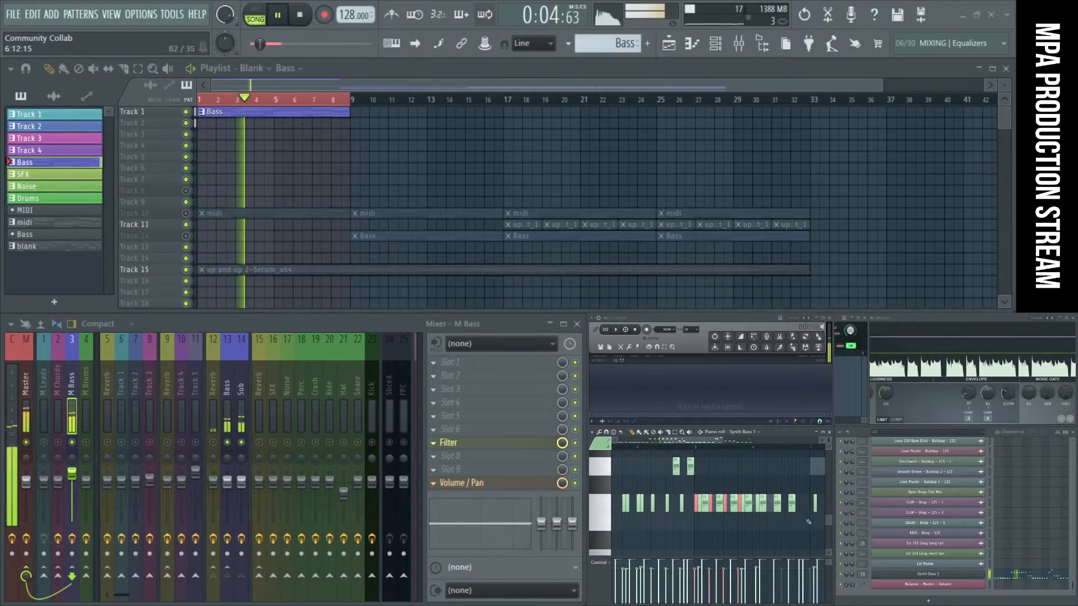
scroll(808, 521, up, 1)
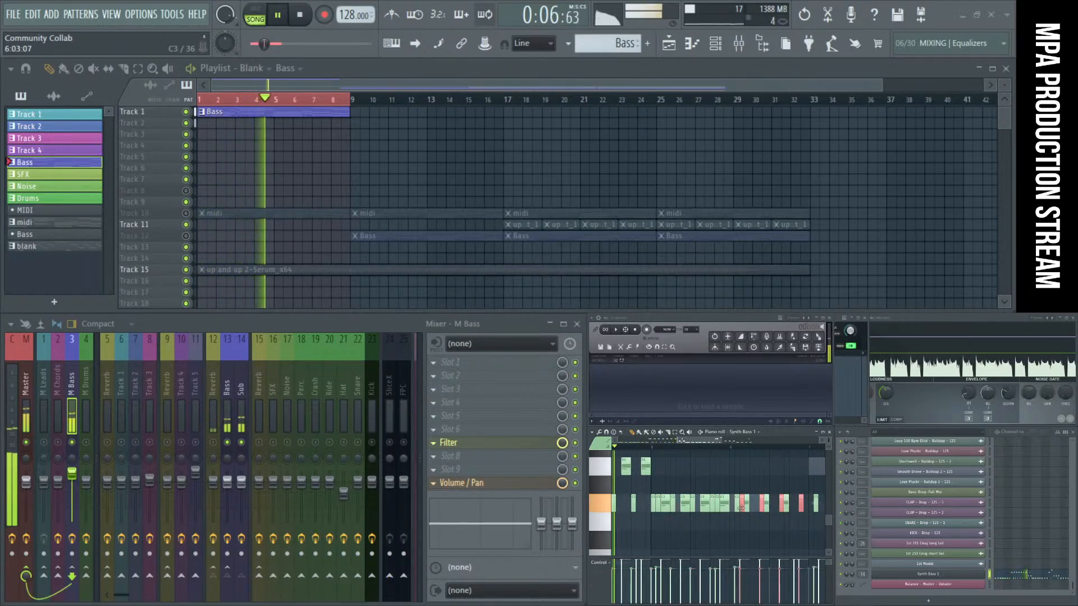
drag(741, 508, 732, 508)
scroll(637, 510, down, 1)
scroll(750, 521, up, 1)
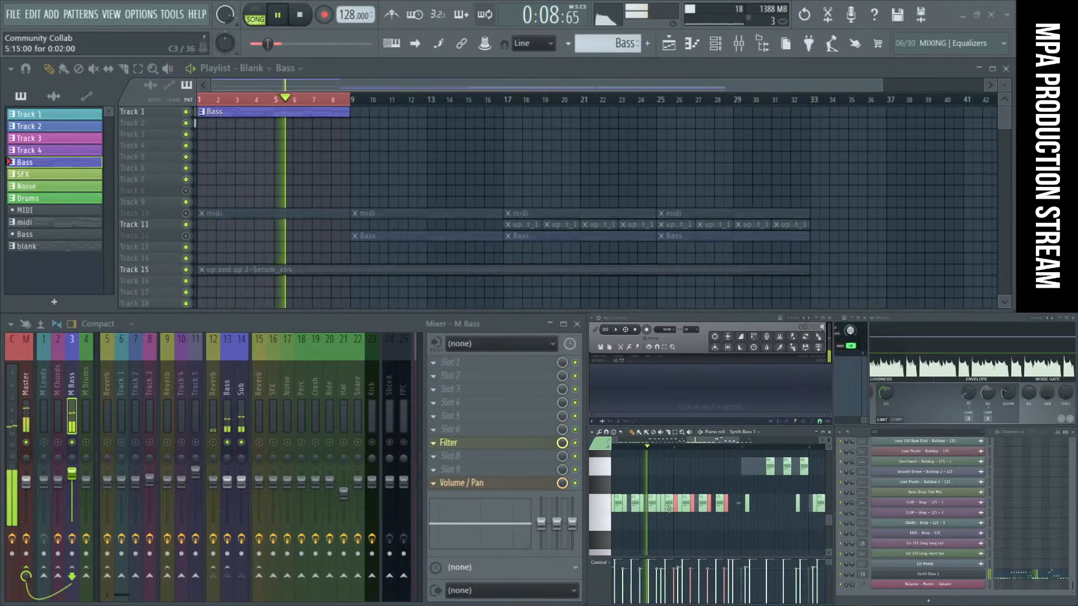
scroll(636, 506, down, 1)
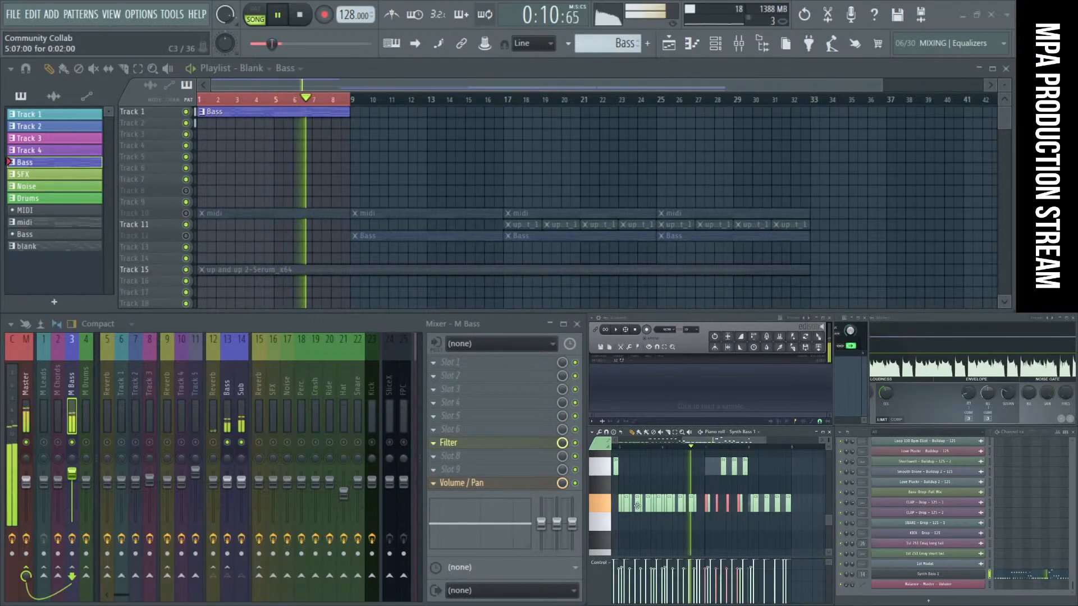
scroll(637, 505, up, 1)
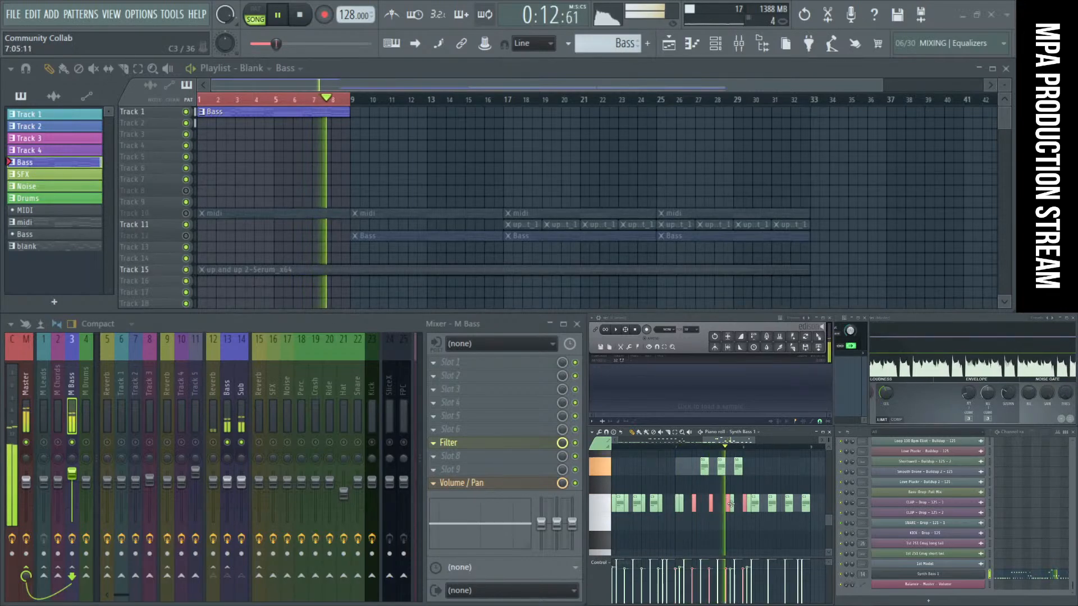
scroll(736, 503, down, 3)
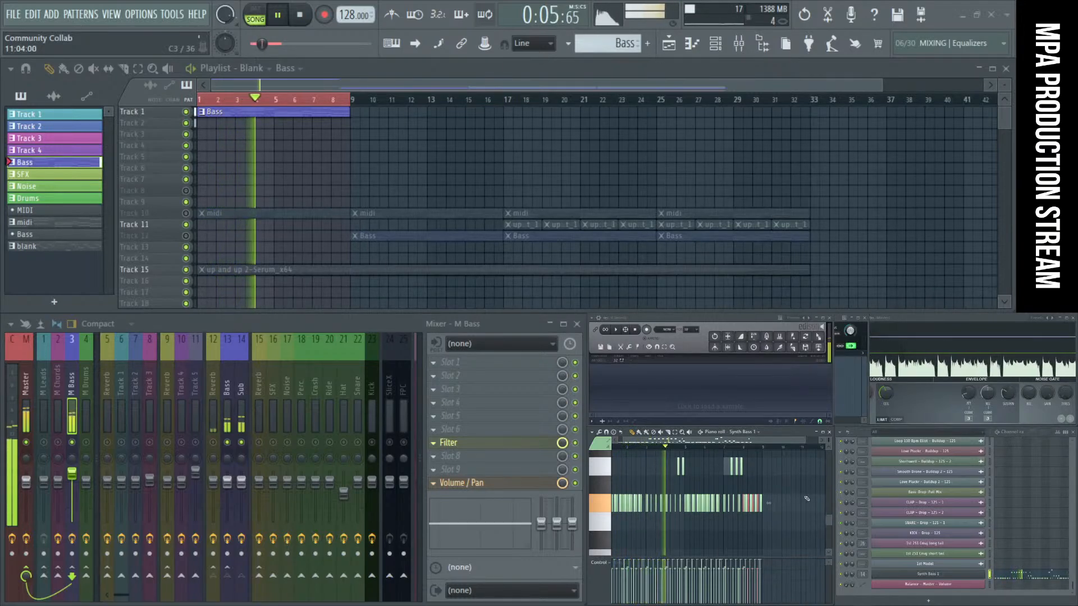
scroll(806, 499, up, 3)
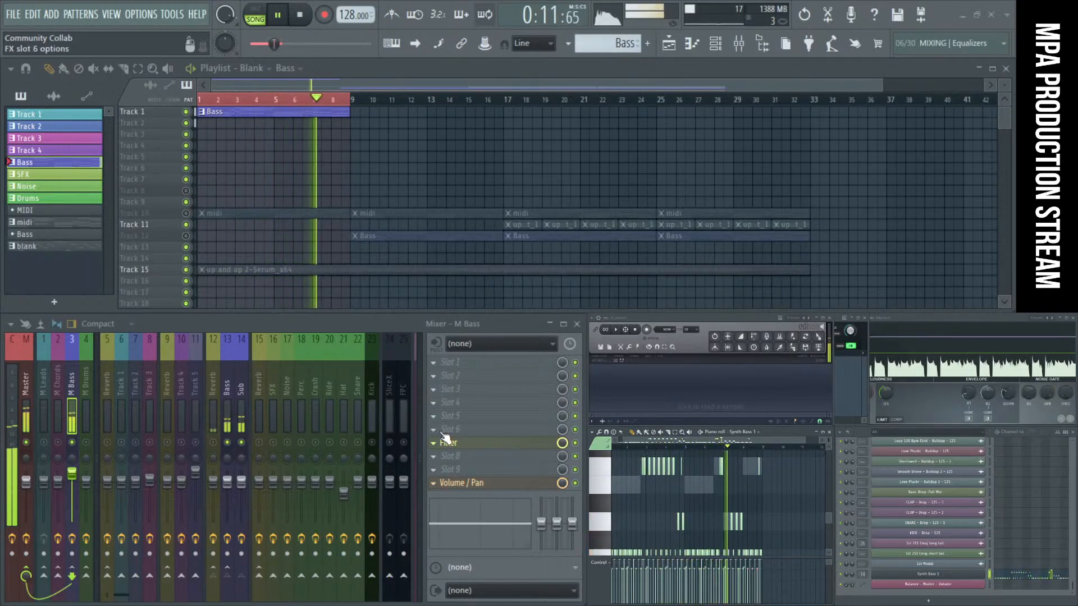
Step: Lower the gain and frequency of the band 4 boost in the Bass track's Fruity parametric EQ 2 and stop playback
click(227, 393)
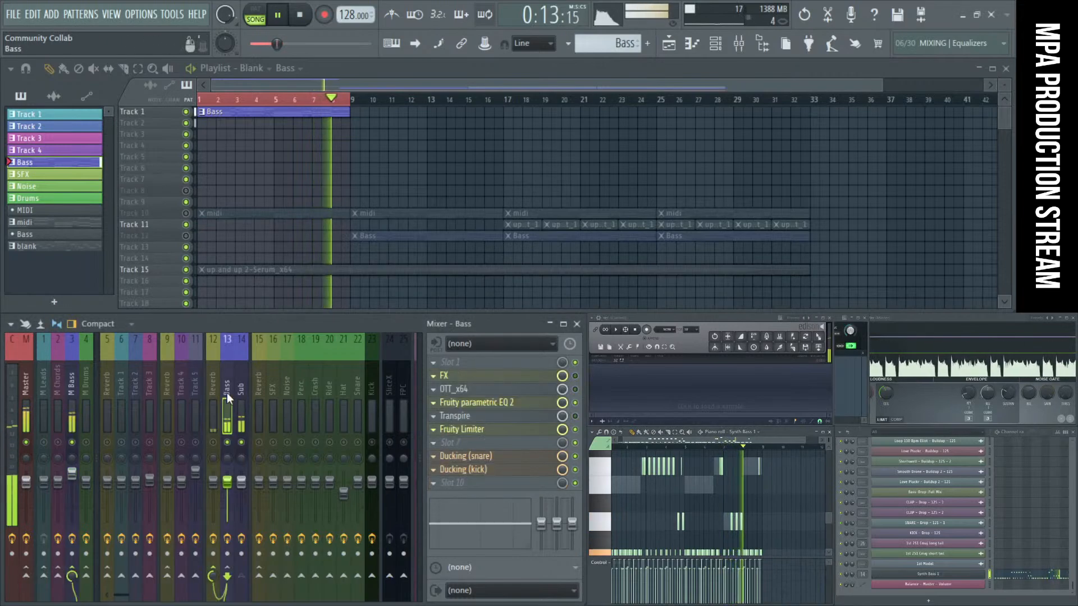
click(525, 401)
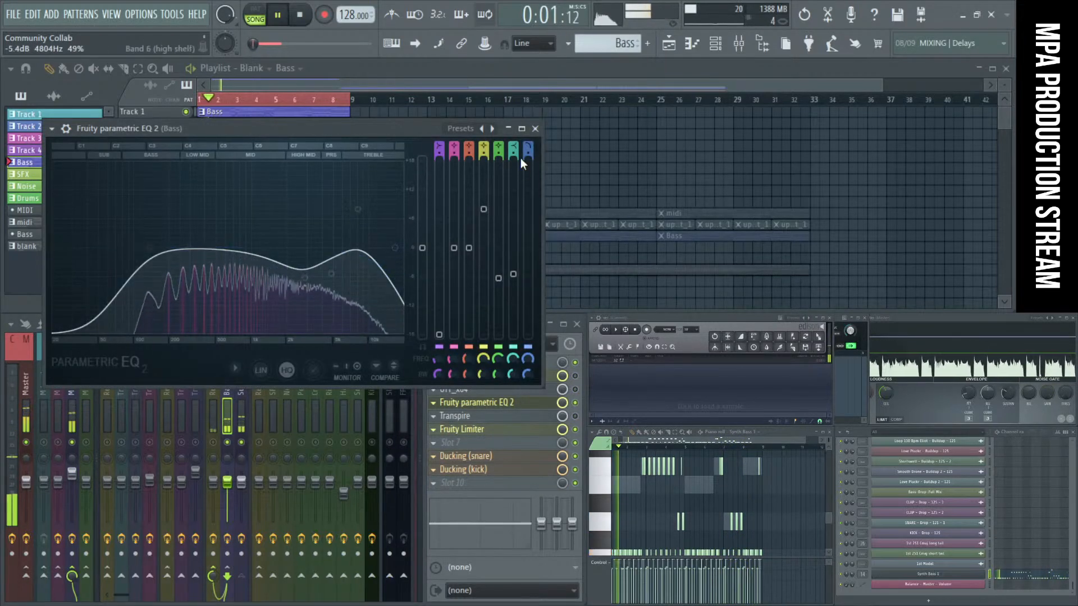
click(535, 129)
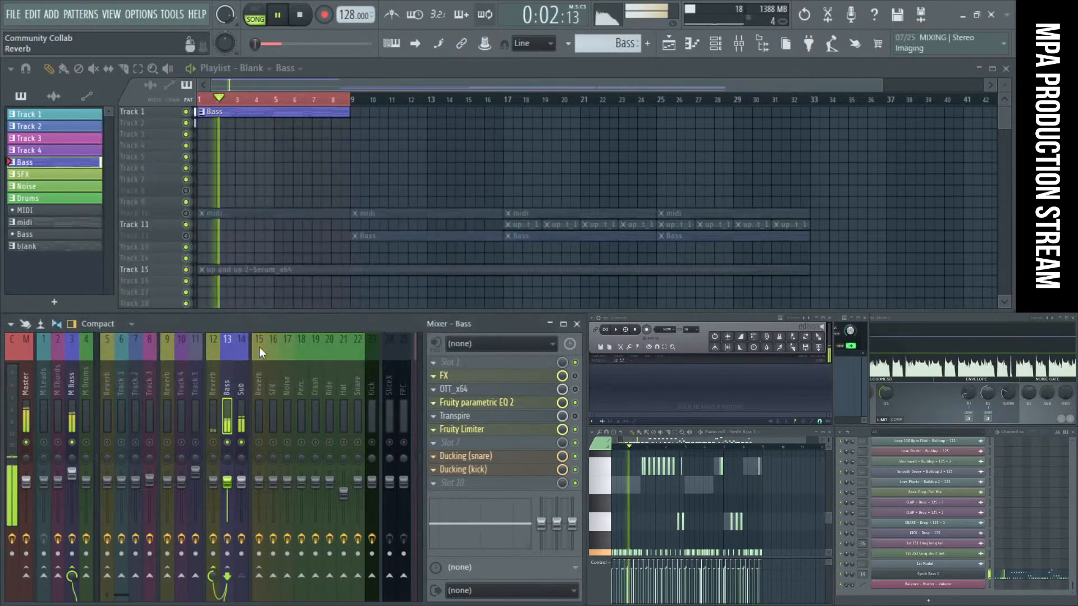
click(477, 402)
drag(358, 210, 332, 230)
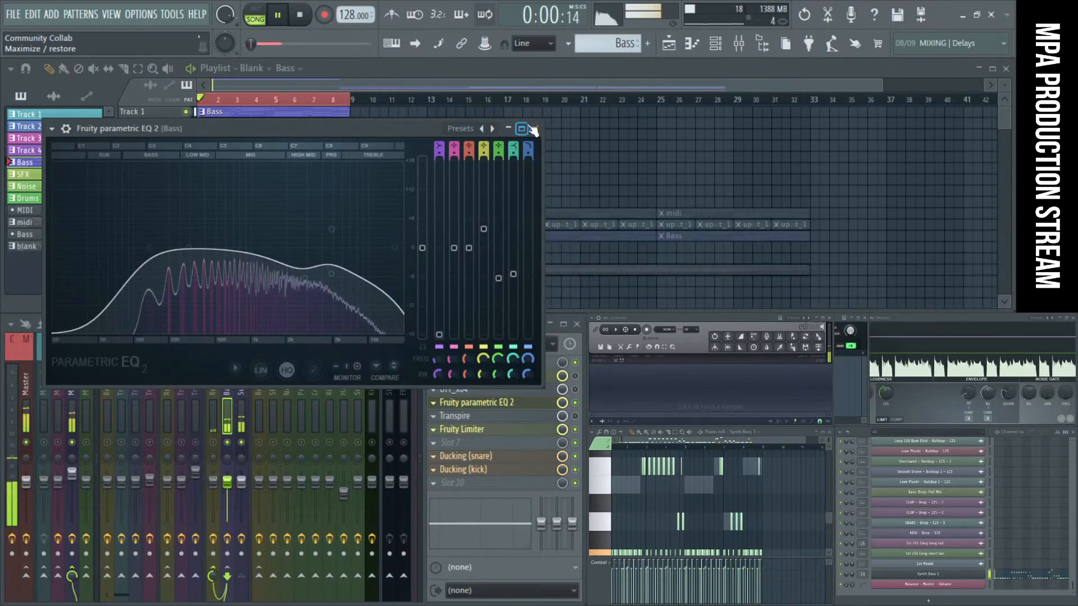
click(308, 16)
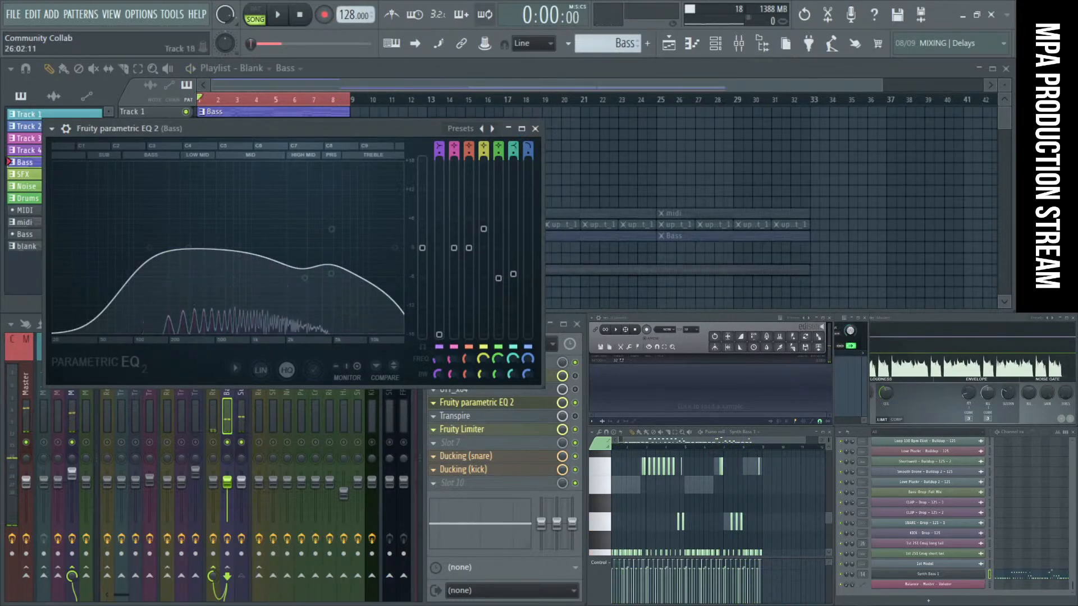
Step: Examine the Synth Bass 1 note pattern asked about in the stream chat, move the chat out of view and play the bass loop
drag(452, 284, 376, 281)
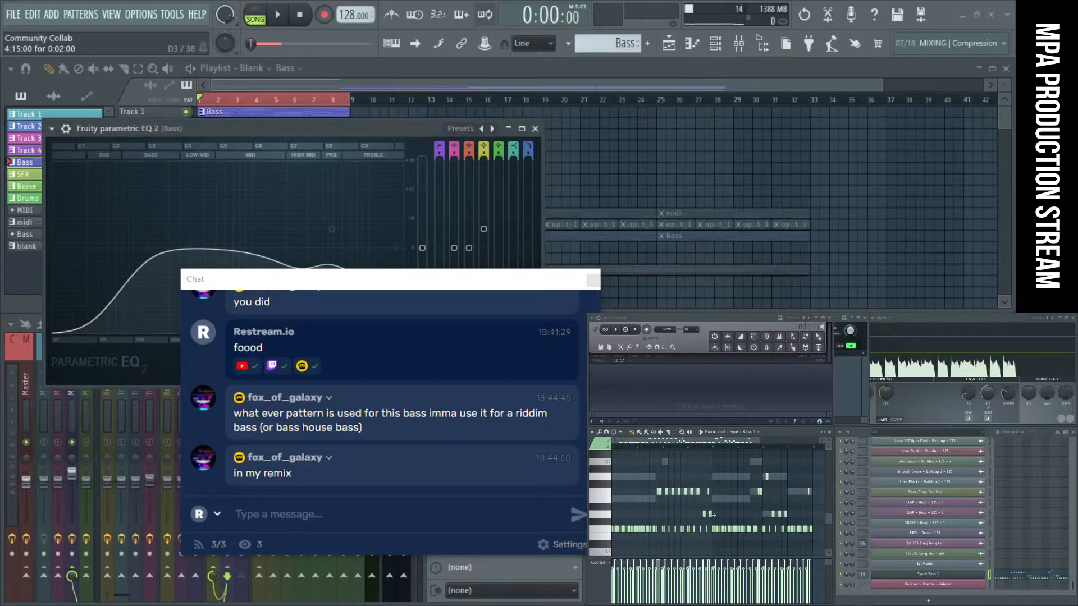
scroll(711, 515, up, 4)
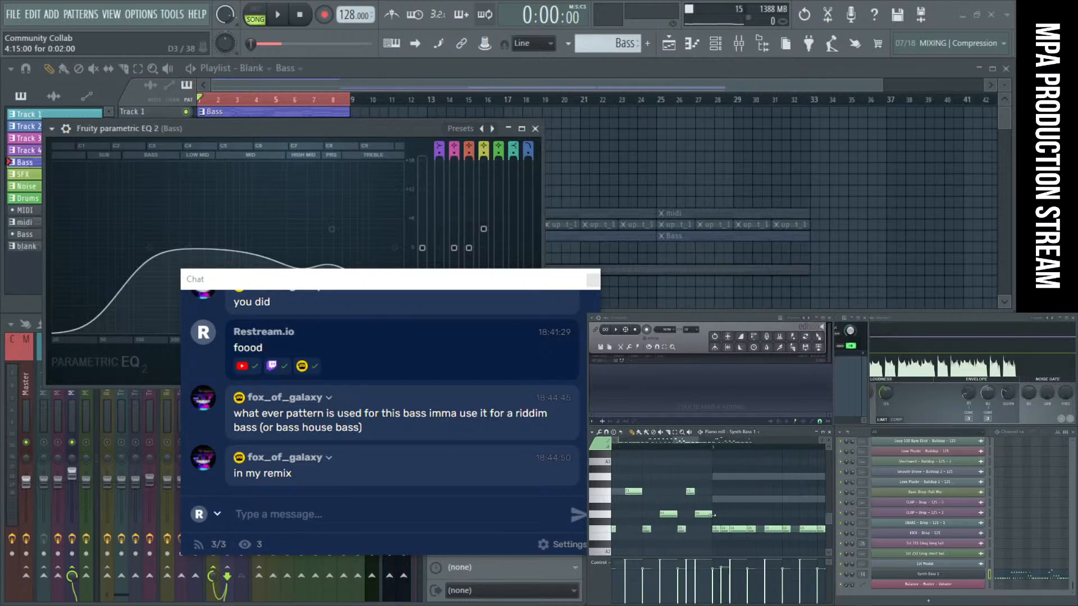
scroll(711, 515, down, 5)
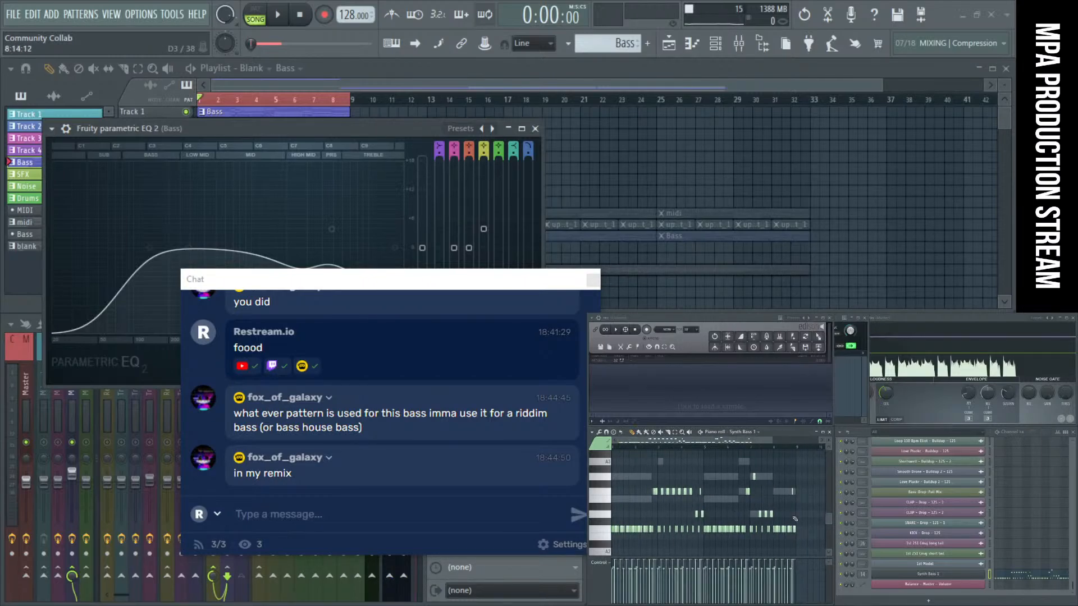
scroll(804, 518, up, 1)
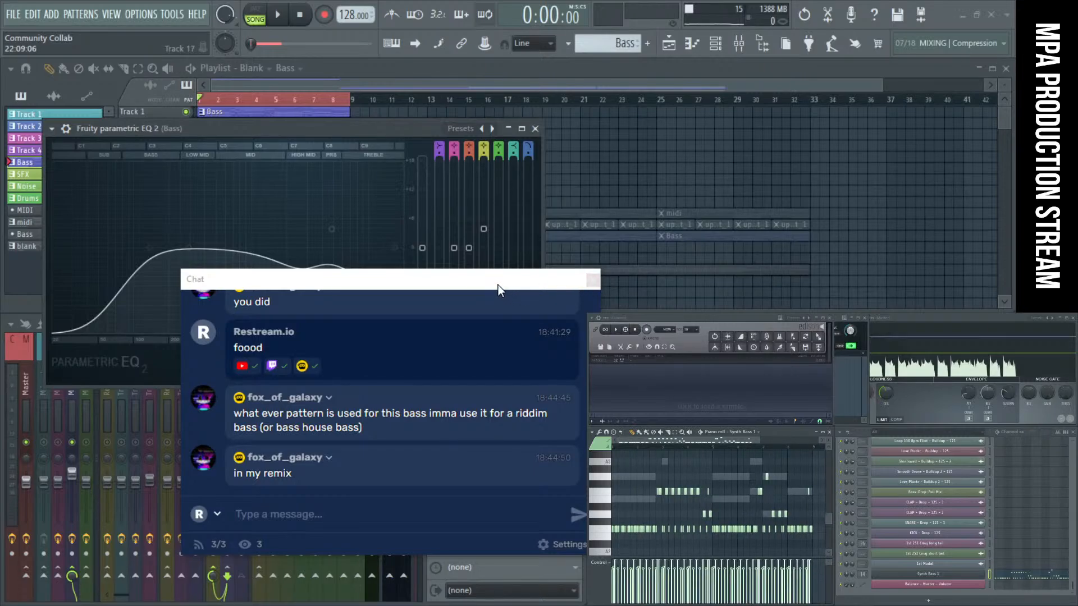
drag(498, 285, 1077, 303)
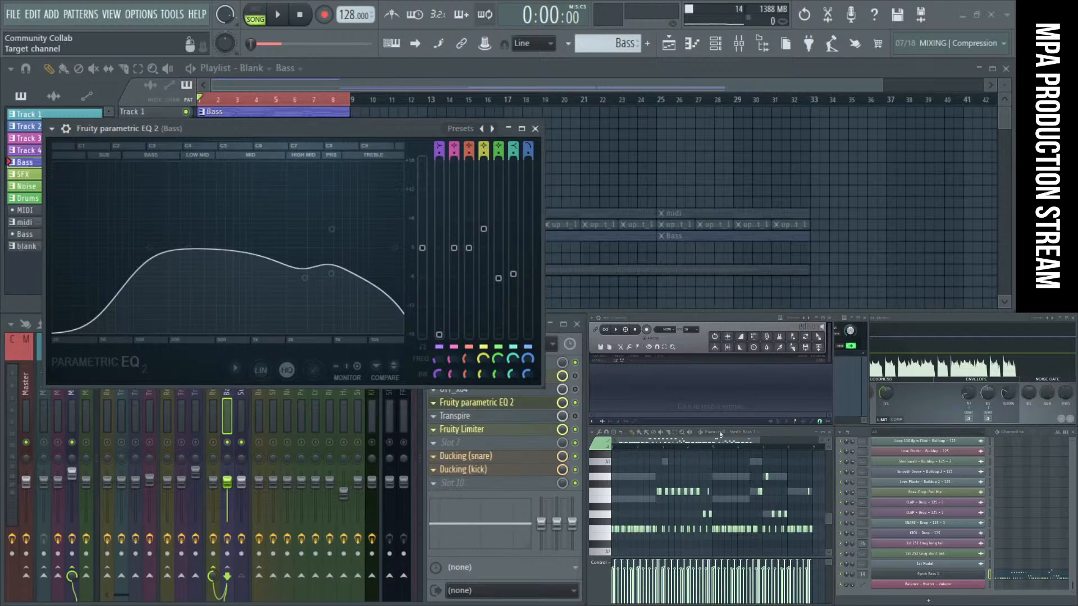
click(282, 25)
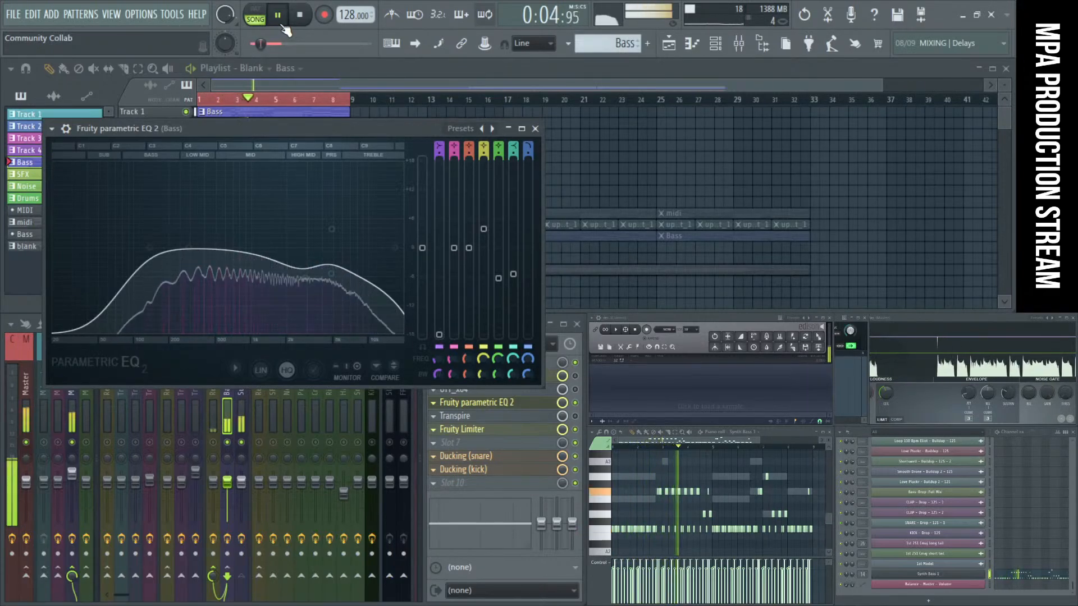
click(299, 14)
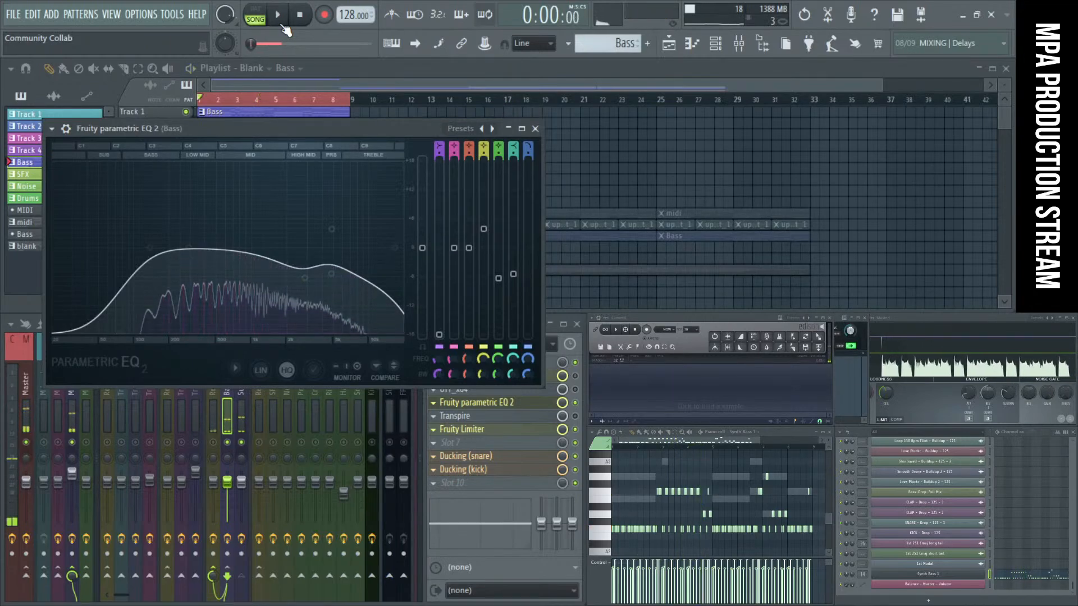
Step: Close the Bass EQ, select the M Bass mixer track and start a WAV export into the Collab 6 Pack (season1) folder
click(534, 129)
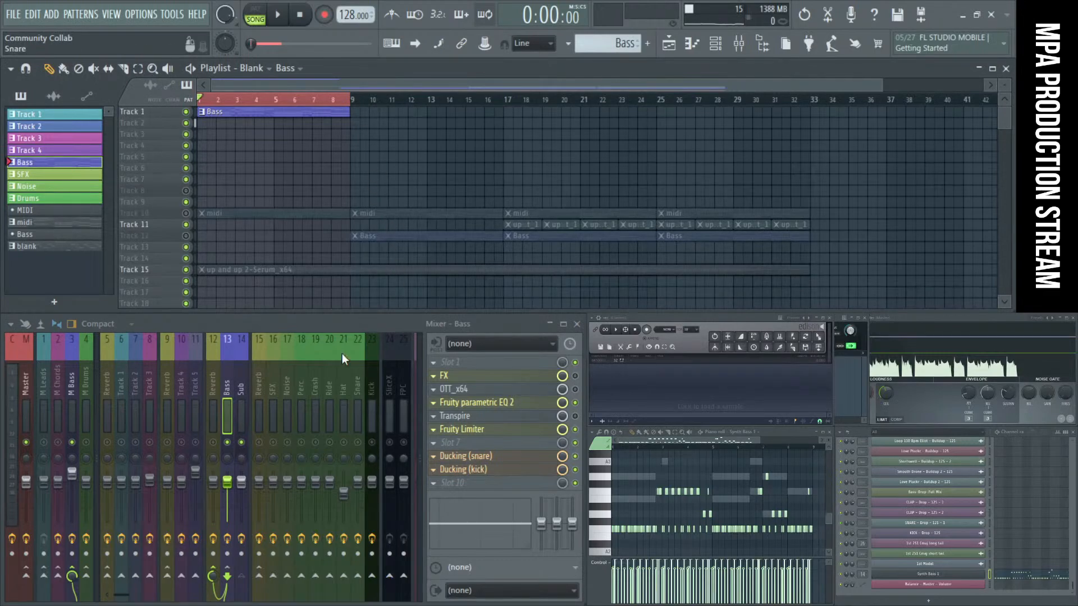
click(72, 477)
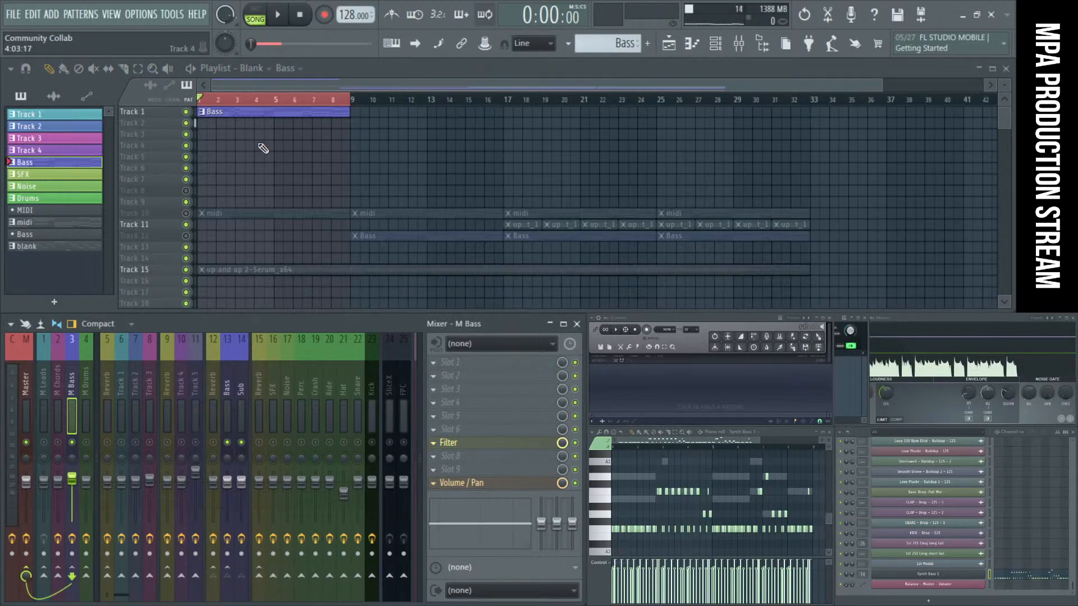
key(ctrl+r)
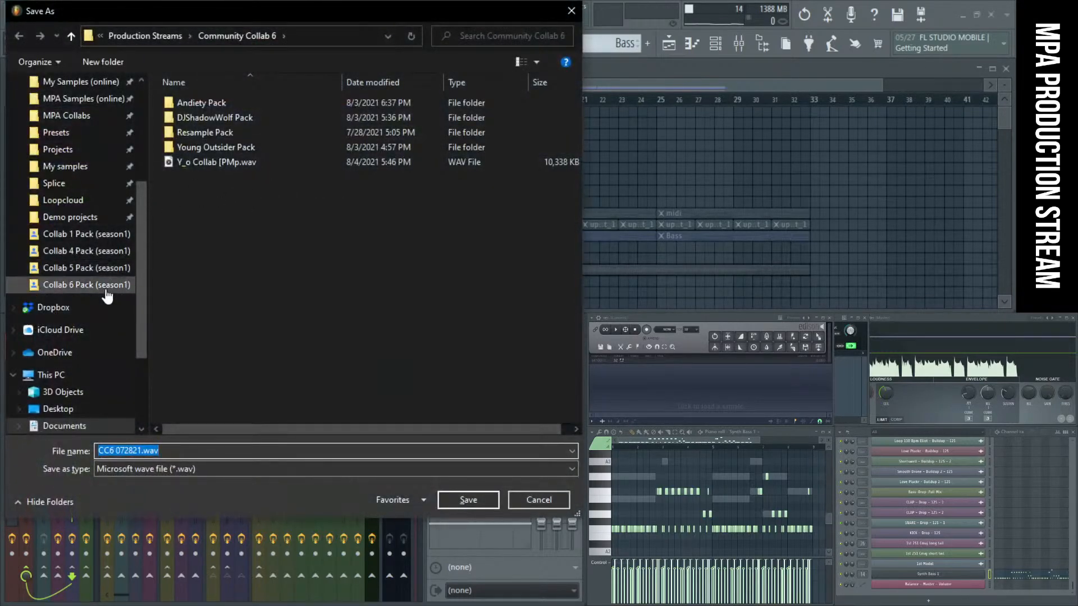
click(86, 285)
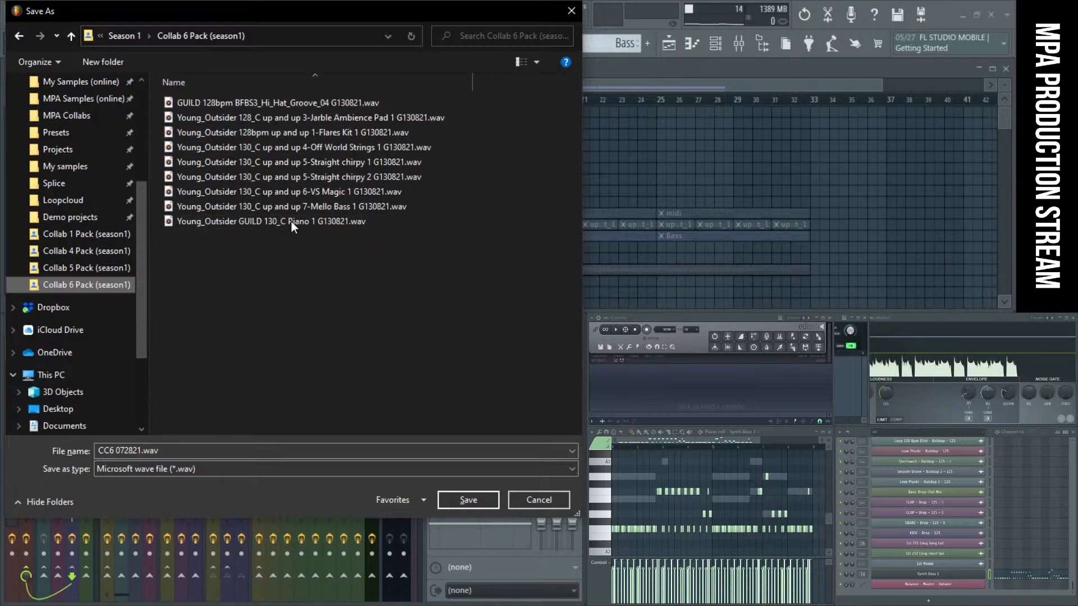
Step: Name the export GUILD 128_C Bass 1 G130821.wav, based on the existing hi-hat groove file name, and render it
click(223, 100)
click(129, 454)
click(124, 451)
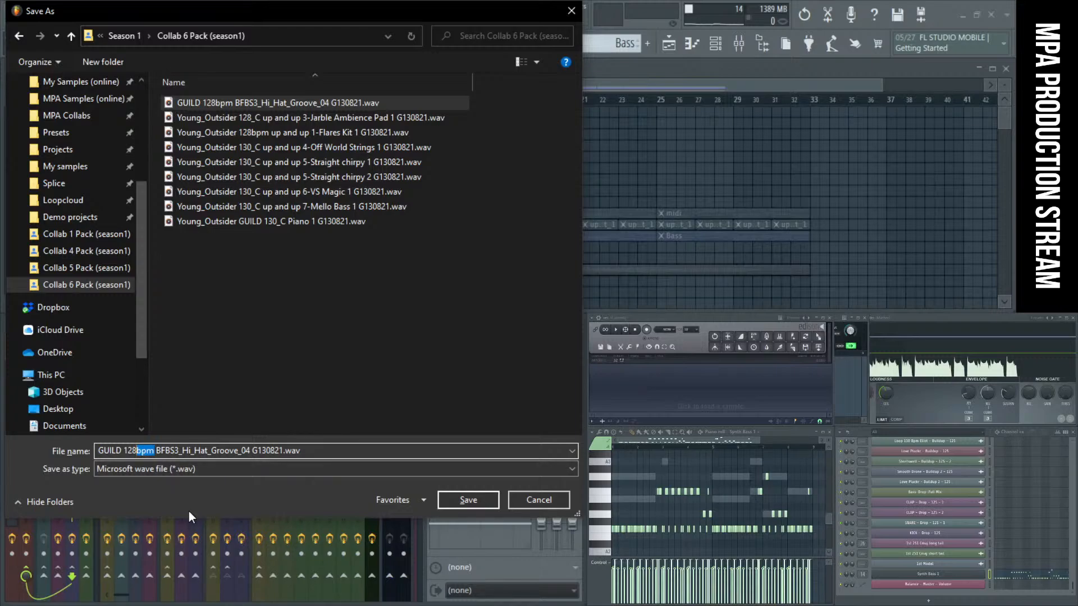
text(_)
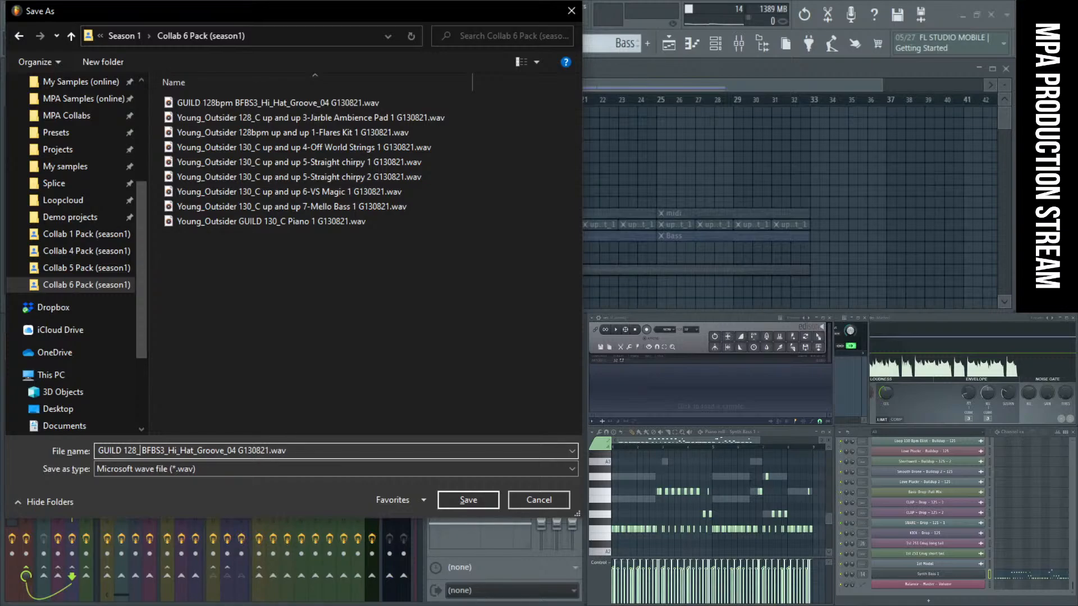
text(C Bass 1)
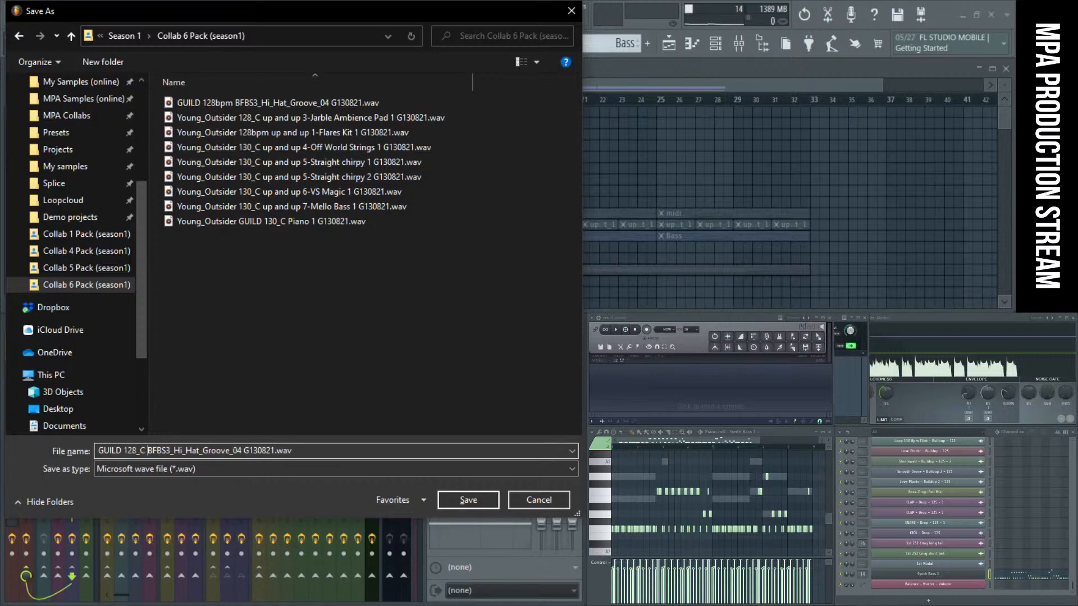
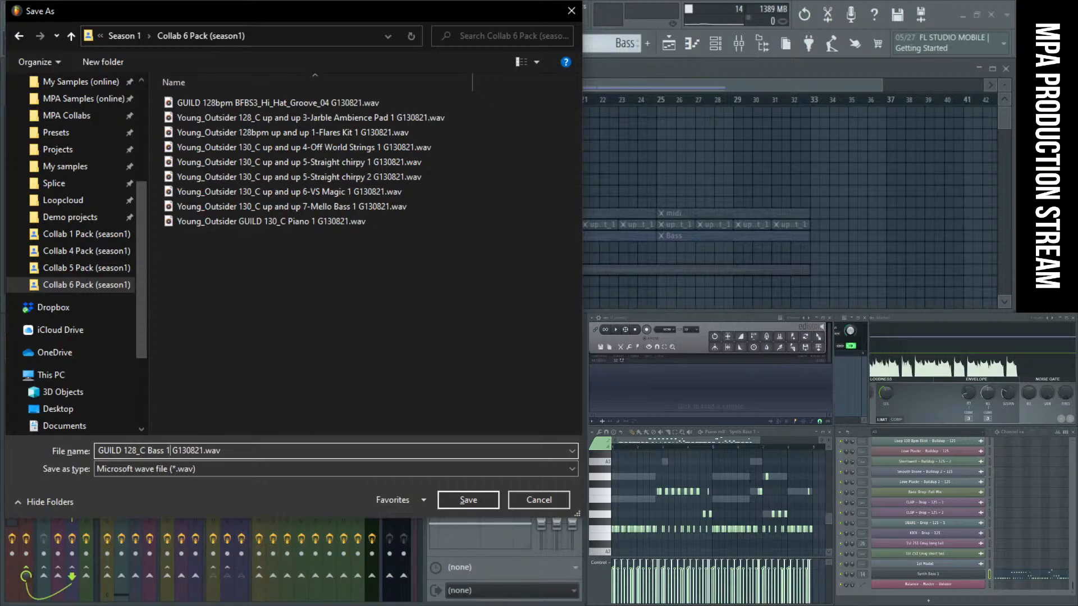
key(Return)
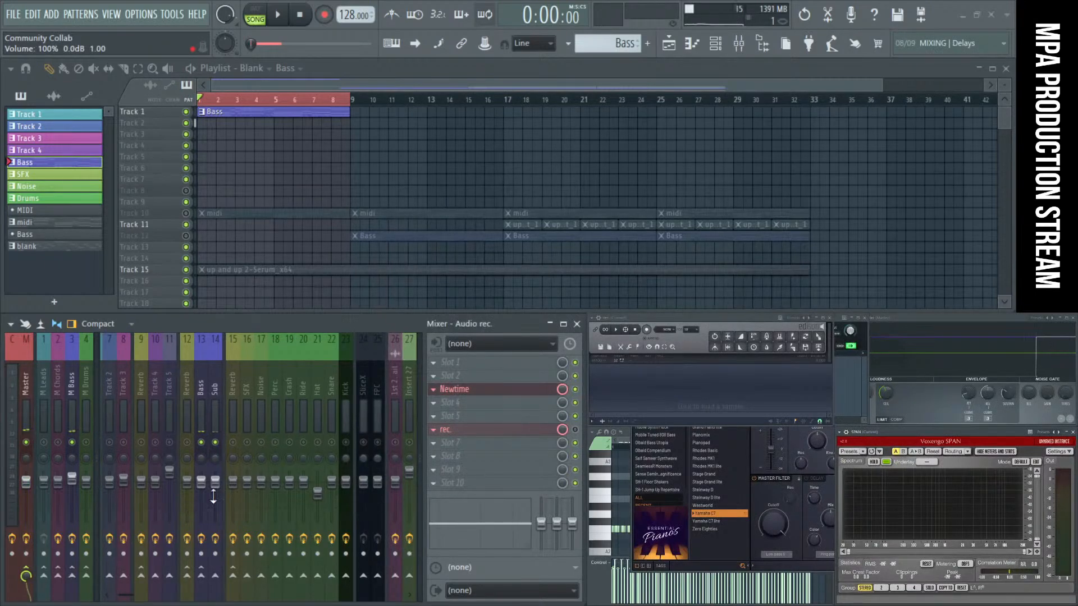
Step: Move the Bass clip off Track 1 down to Track 12 and place a Flares Kit audio clip at the start of Track 1
drag(312, 115, 263, 262)
scroll(262, 262, up, 3)
drag(519, 167, 214, 121)
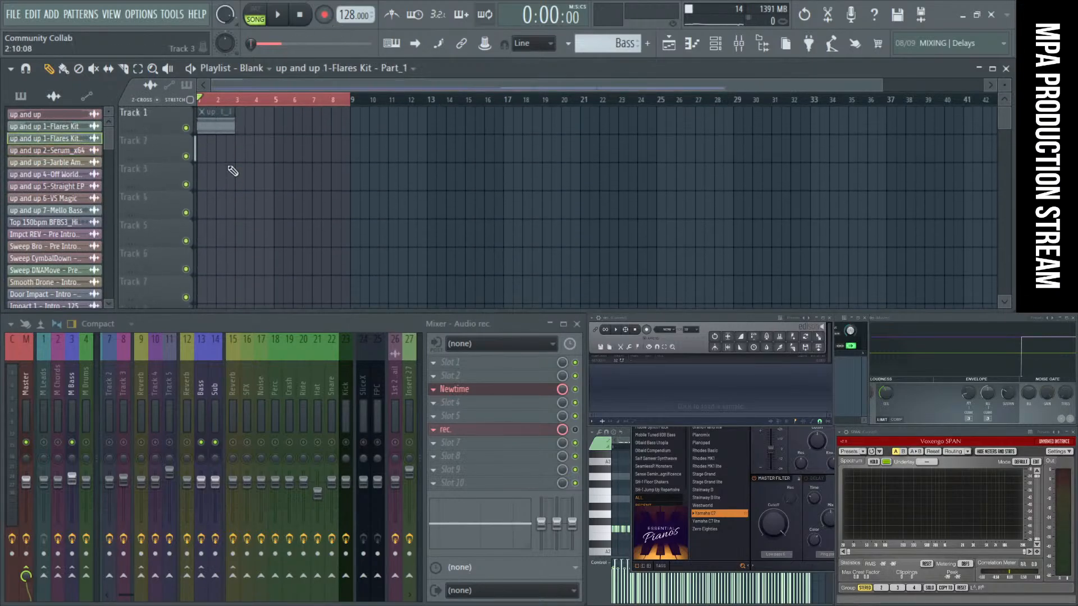
Step: Check the Flares Kit clip's mixer routing, solo the Kick track and play the clip briefly
double_click(215, 125)
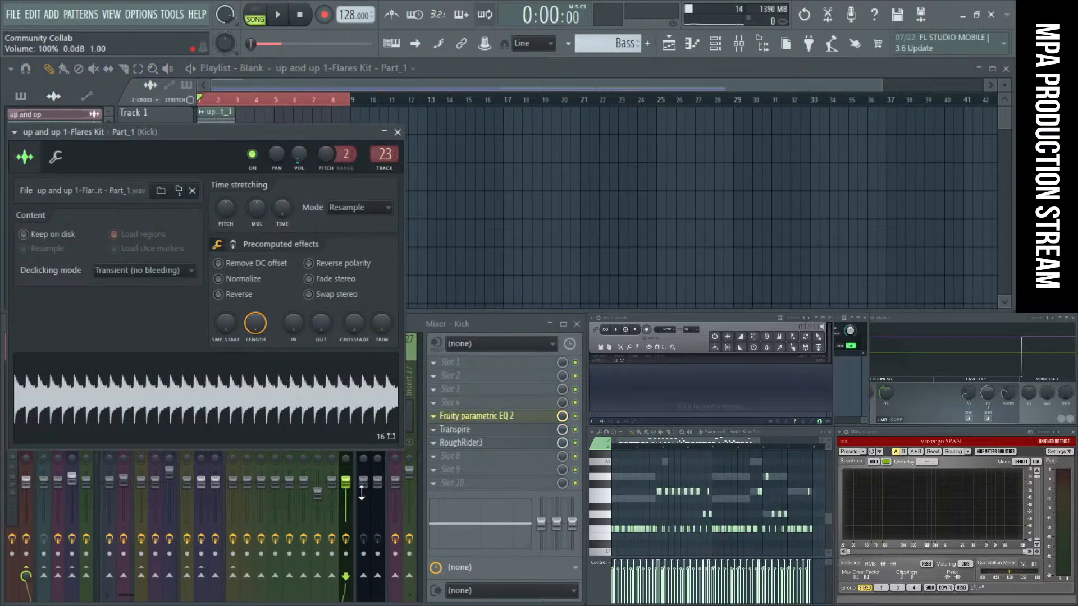
click(415, 324)
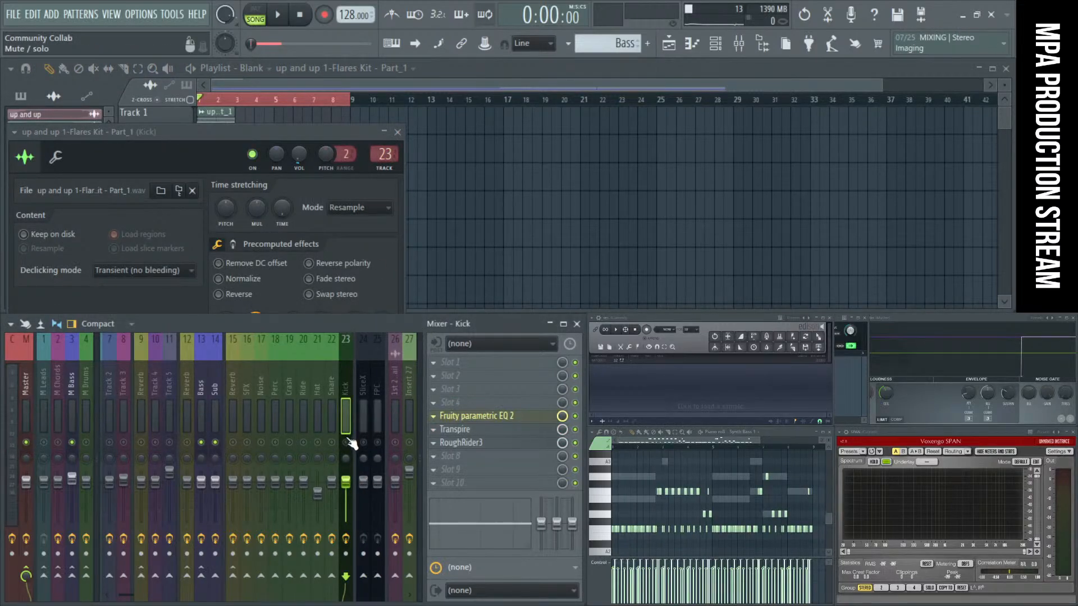
right_click(346, 443)
key(space)
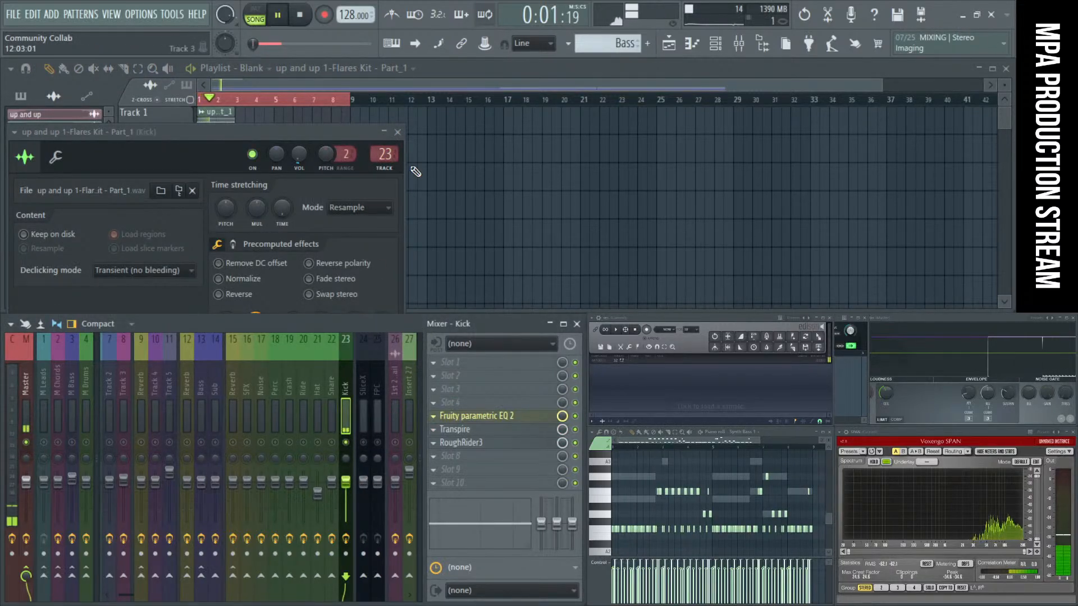
key(space)
click(396, 132)
Step: Move the up and up 2-Serum_x64 clip up to the start of Track 1
scroll(337, 180, down, 3)
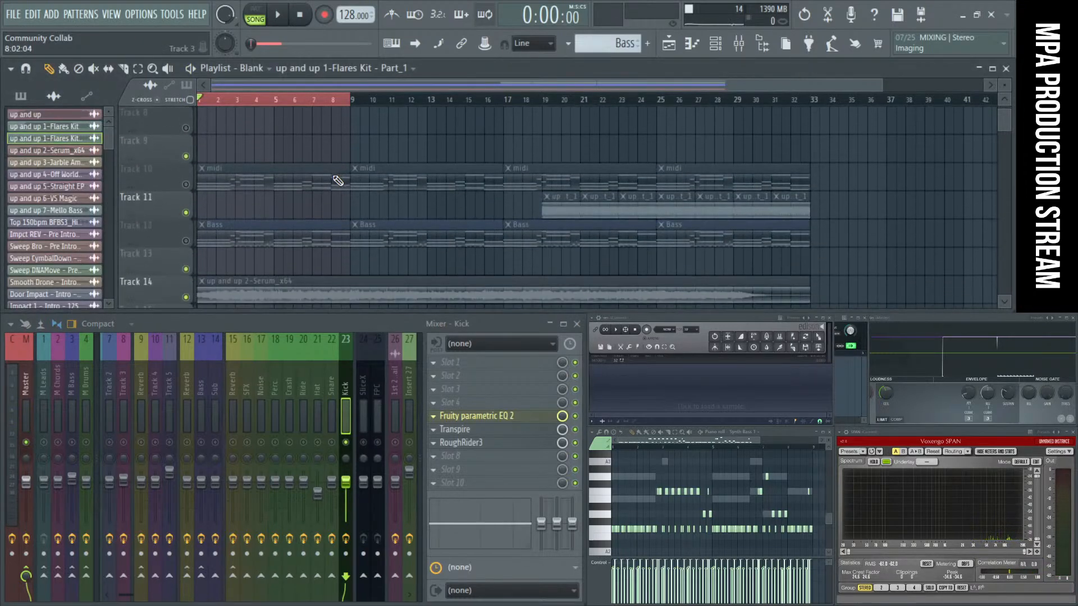
scroll(490, 224, down, 1)
scroll(491, 224, up, 1)
drag(458, 282, 359, 121)
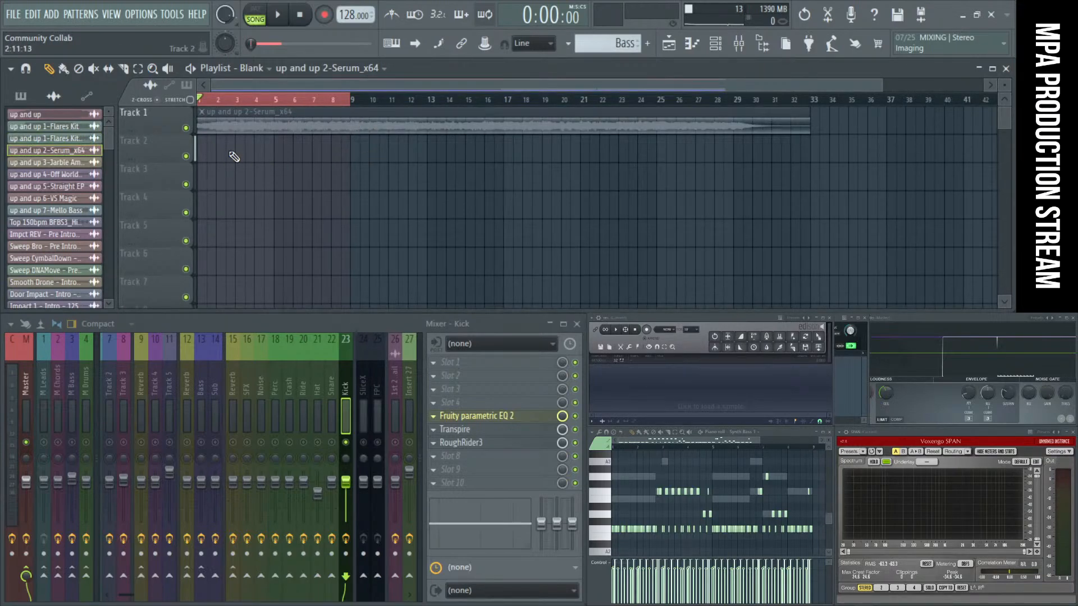
Step: Listen to the Serum clip from the start and over a time selection covering bars 9 to 16
key(space)
scroll(235, 154, down, 5)
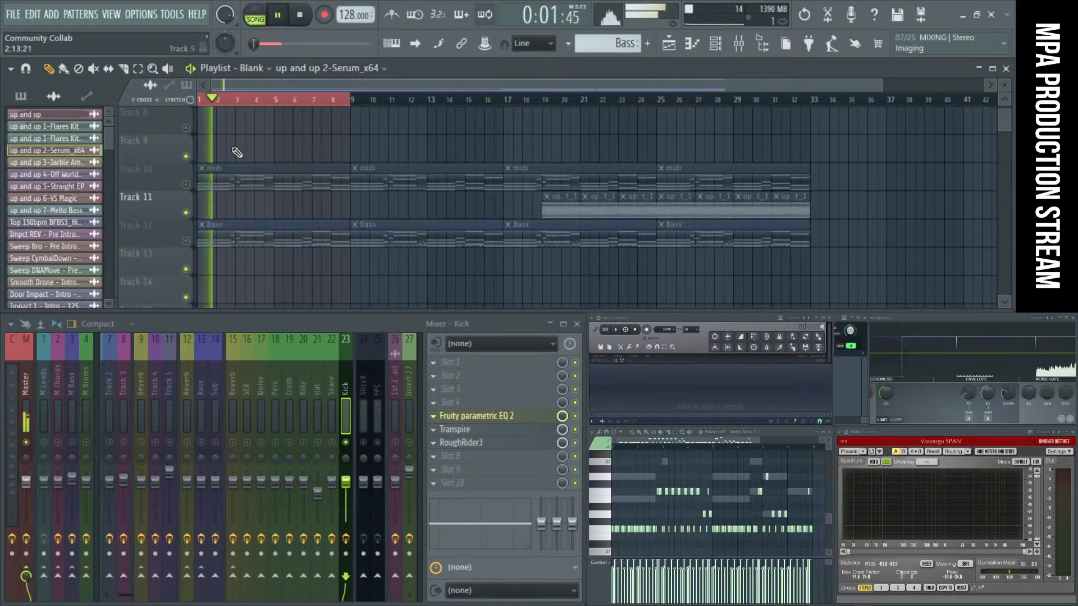
scroll(235, 155, up, 5)
key(space)
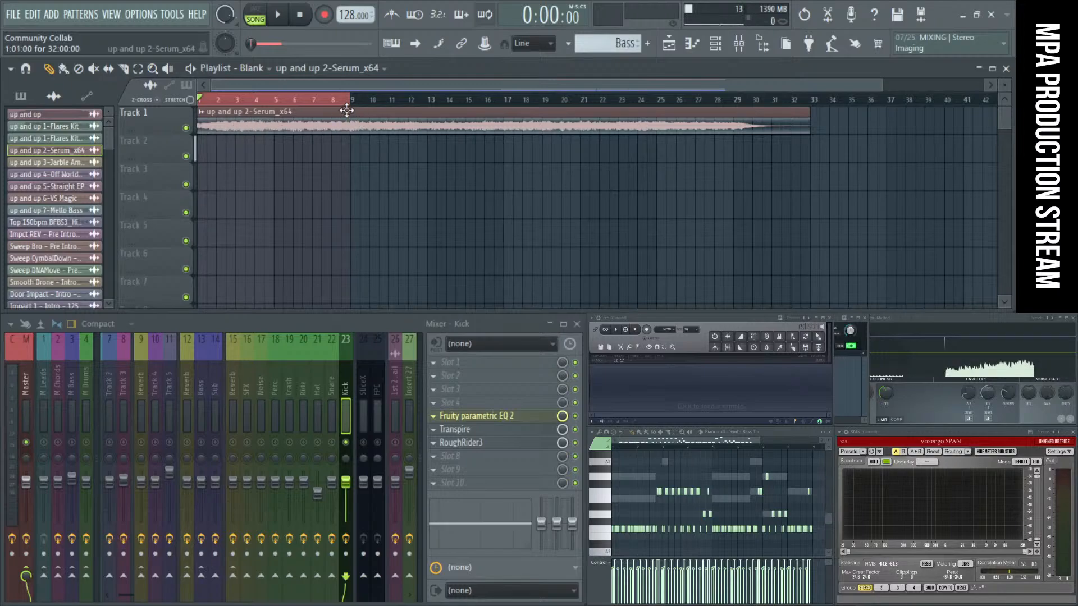
drag(351, 104, 503, 109)
key(space)
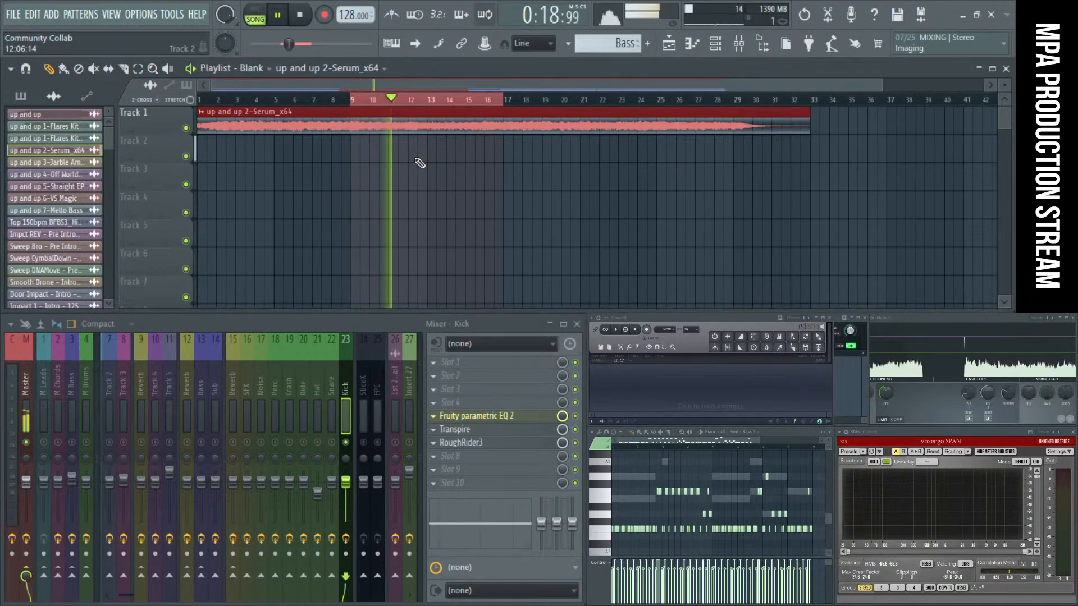
key(space)
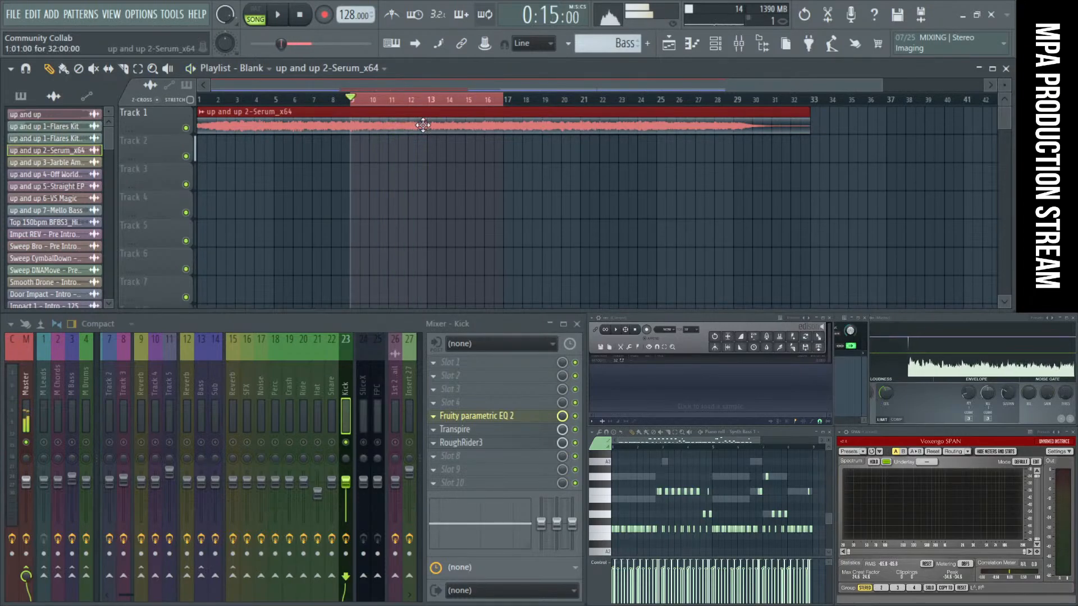
Step: Reverse the up and up 2-Serum_x64 sample in its channel settings and play it
double_click(423, 124)
click(345, 434)
key(space)
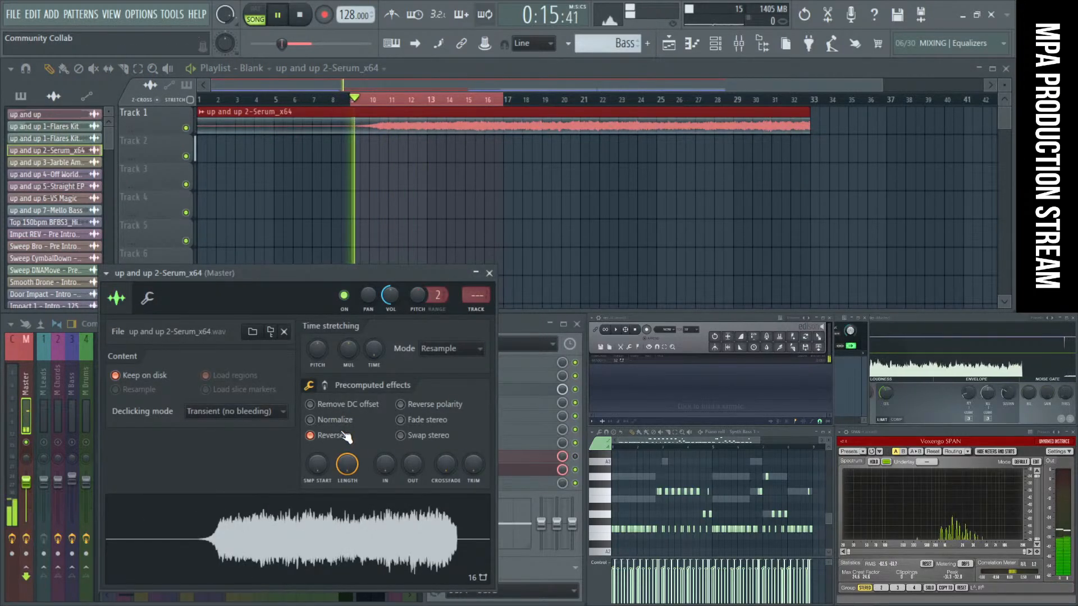
click(489, 273)
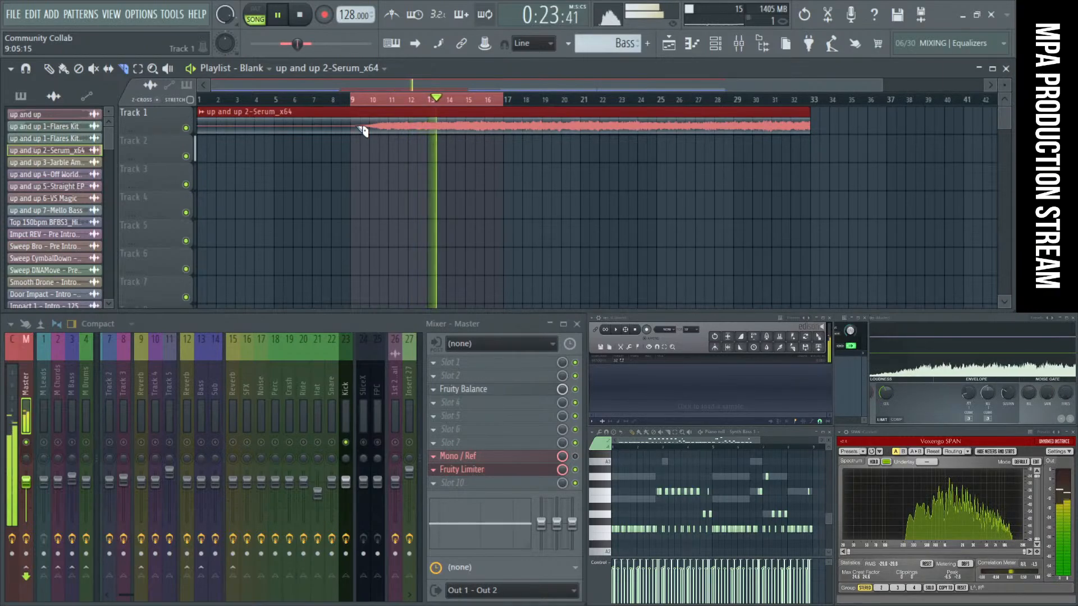
Step: Play the reversed Serum clip repeatedly around bar 7 to locate where its sound begins
click(350, 100)
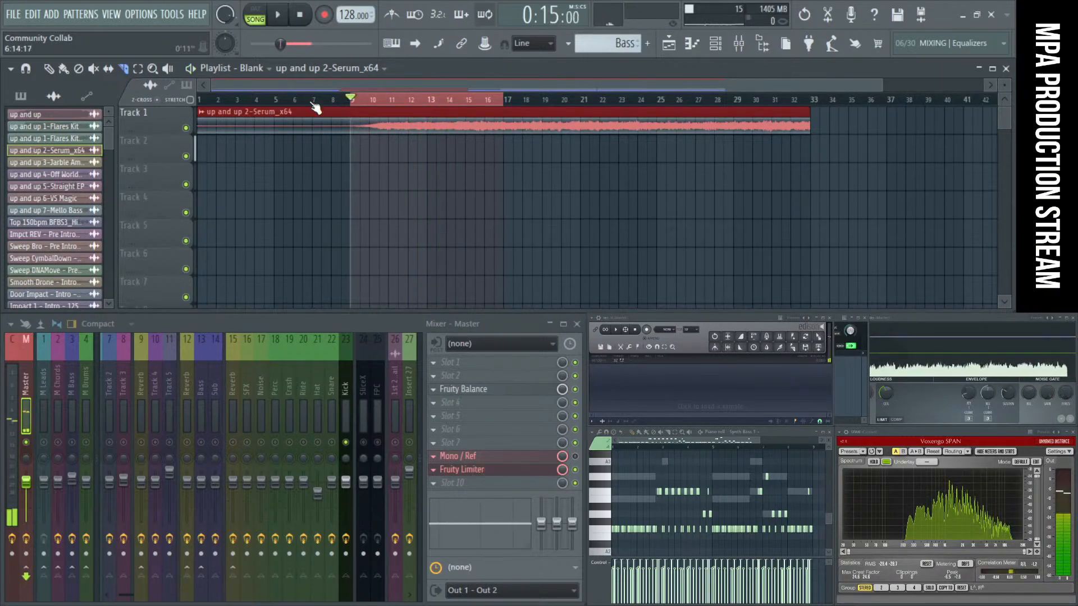
click(306, 99)
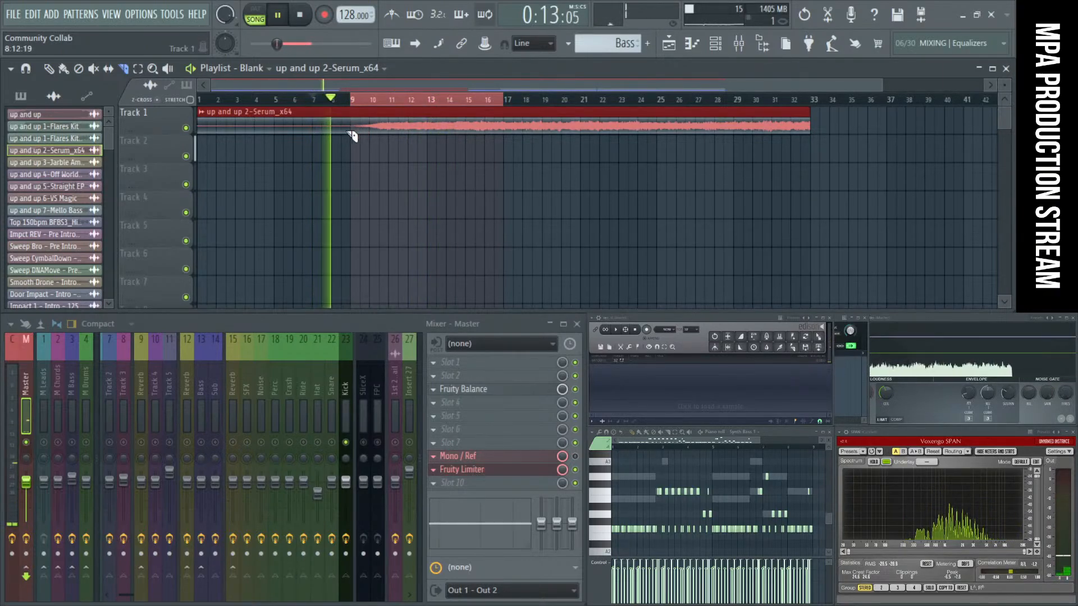
key(space)
key(space)
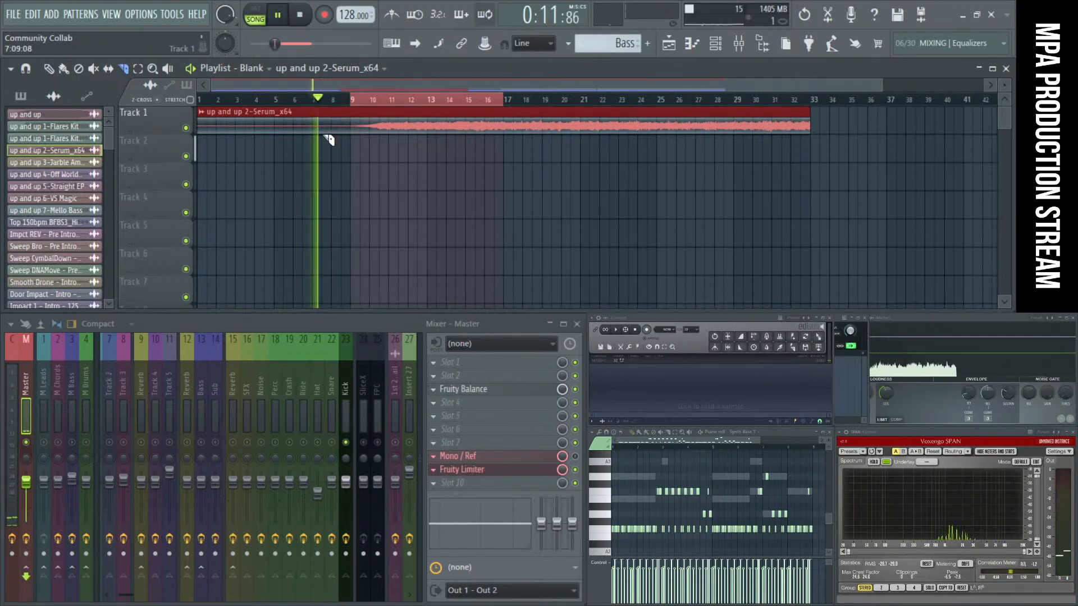
scroll(328, 139, up, 5)
key(space)
key(space)
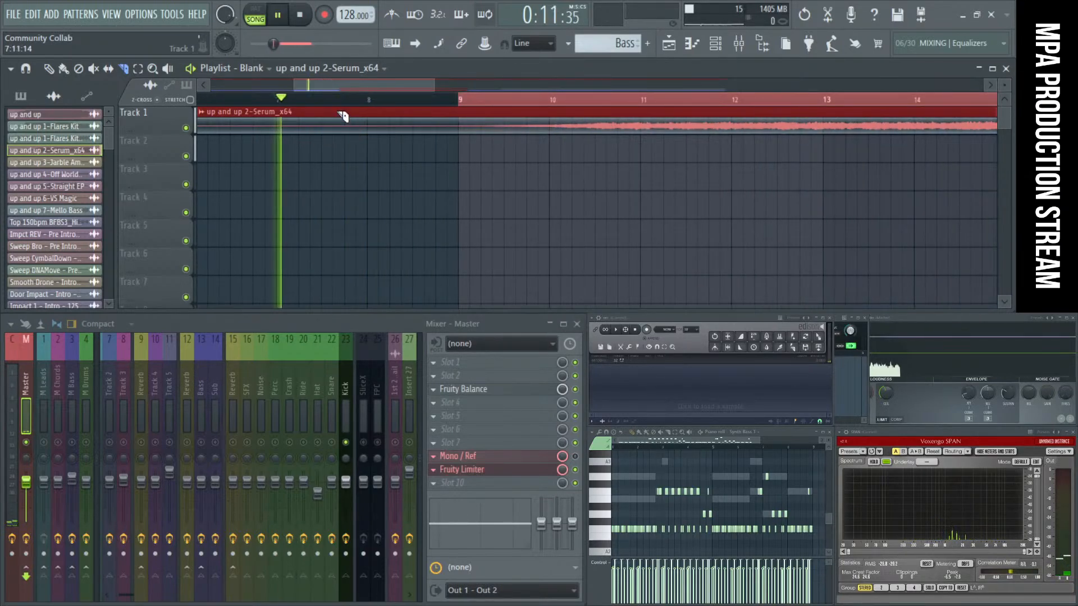
key(space)
key(space)
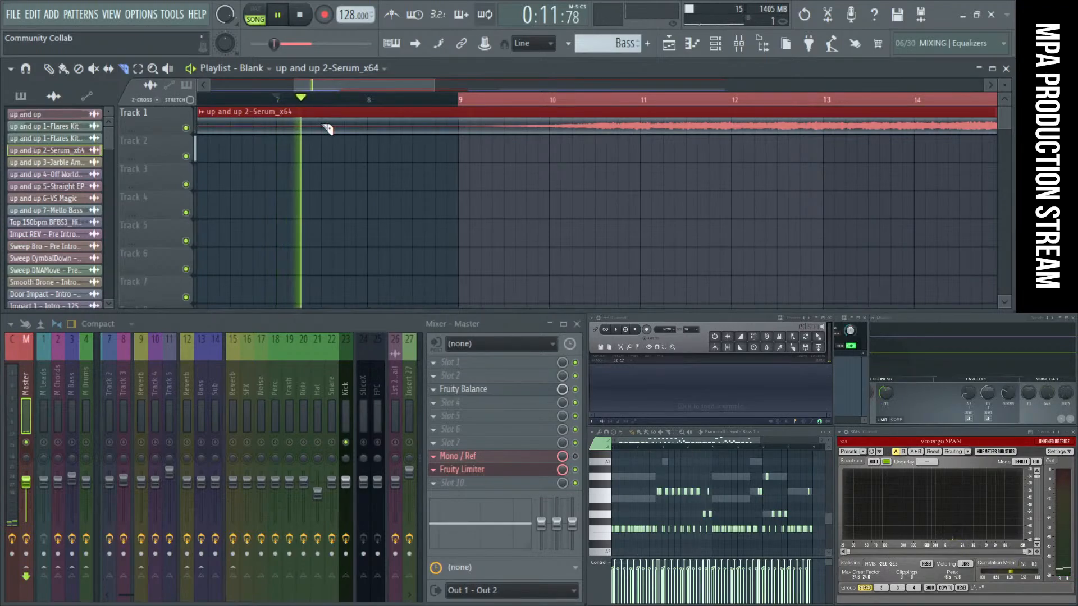
key(space)
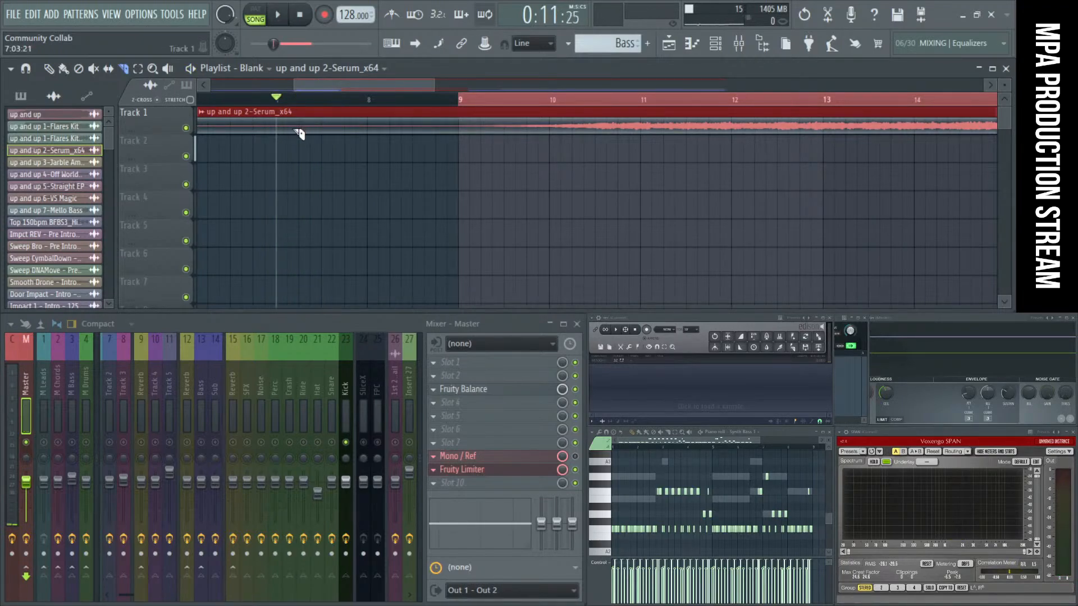
Step: Slice the reversed Serum clip at bar 7, delete the first six bars and move the remainder to bar 1
scroll(297, 134, down, 3)
mouse_move(285, 114)
mouse_down()
mouse_move(284, 149)
mouse_move(203, 120)
mouse_up()
key(p)
right_click(262, 129)
scroll(267, 140, down, 5)
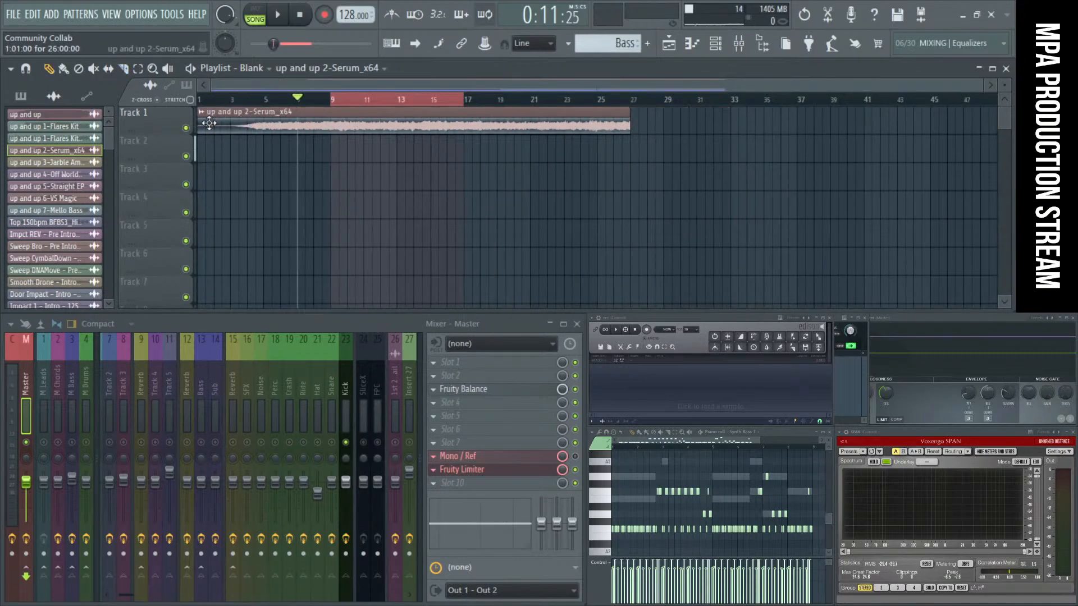
Step: Clear the playlist time selection and play the trimmed Serum clip from the start
click(300, 17)
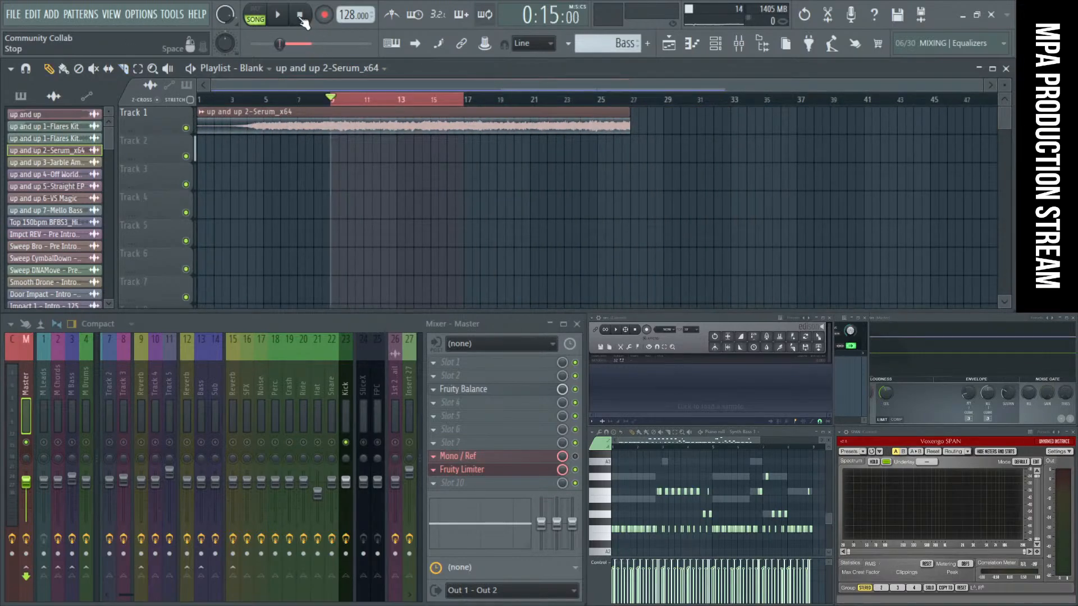
double_click(316, 98)
click(300, 17)
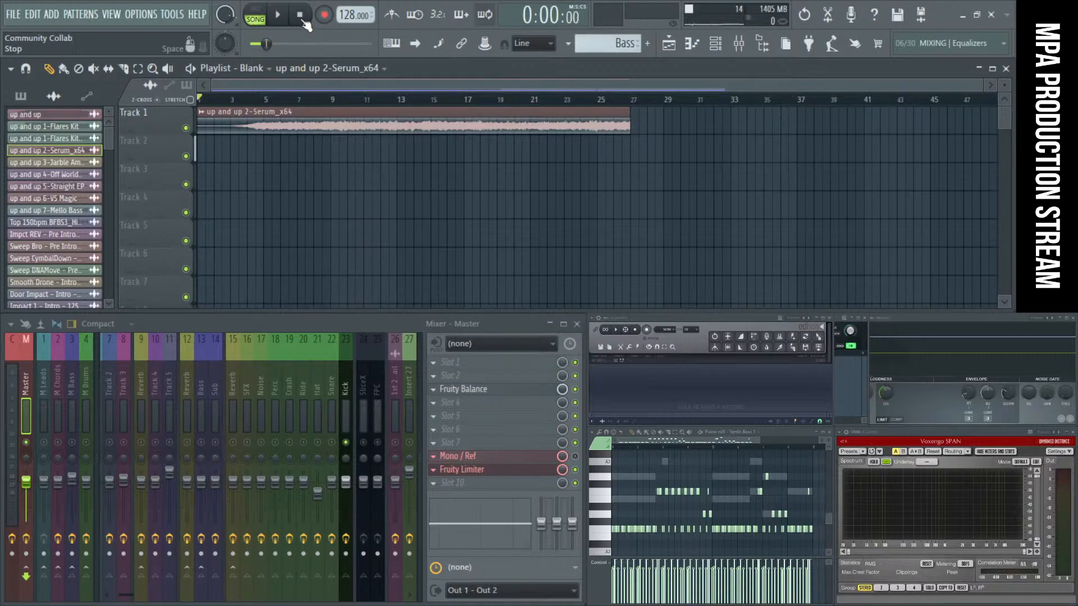
key(space)
Step: Slice the Serum clip at bar 9, delete the part after it and replay the remaining eight bars
key(c)
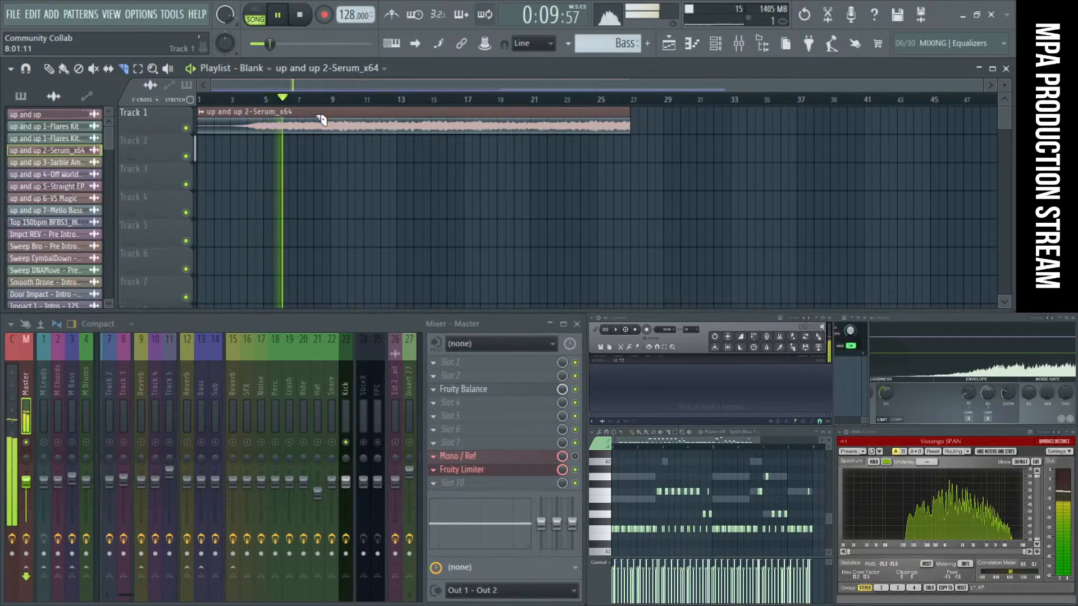
click(334, 128)
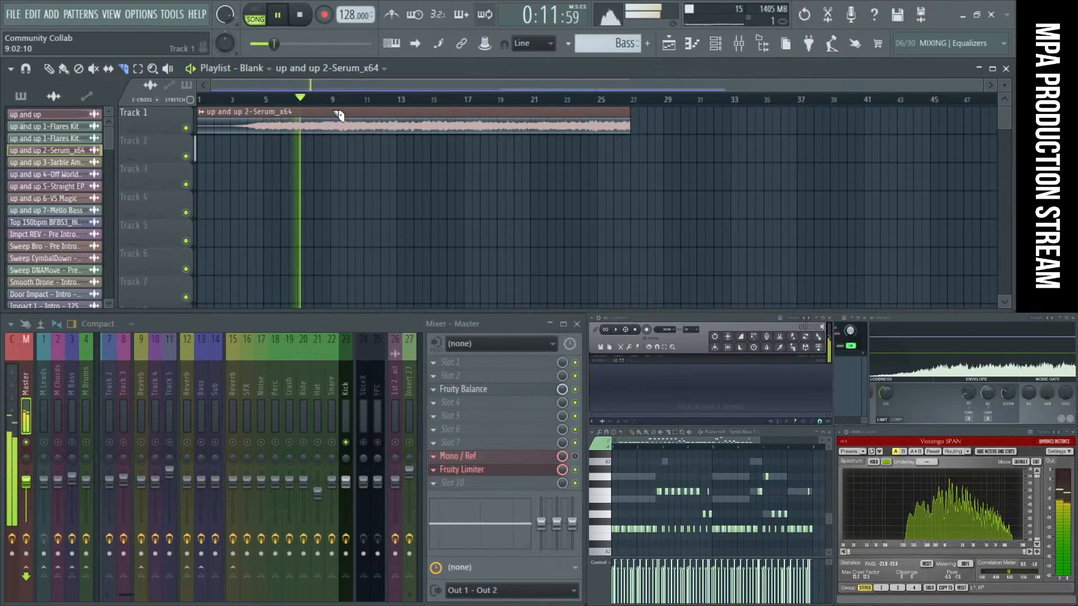
right_click(367, 127)
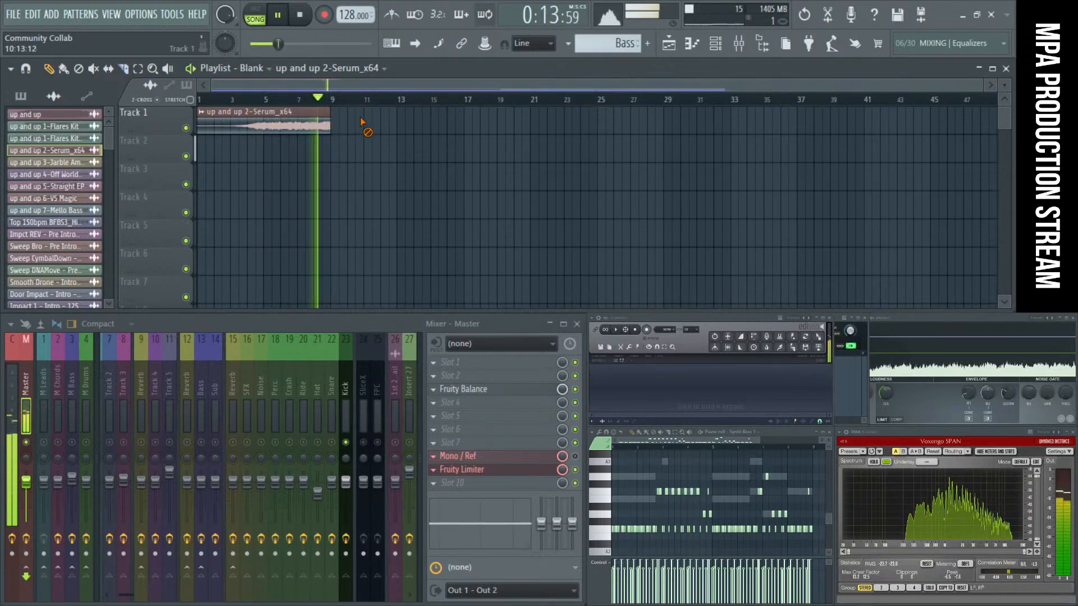
key(space)
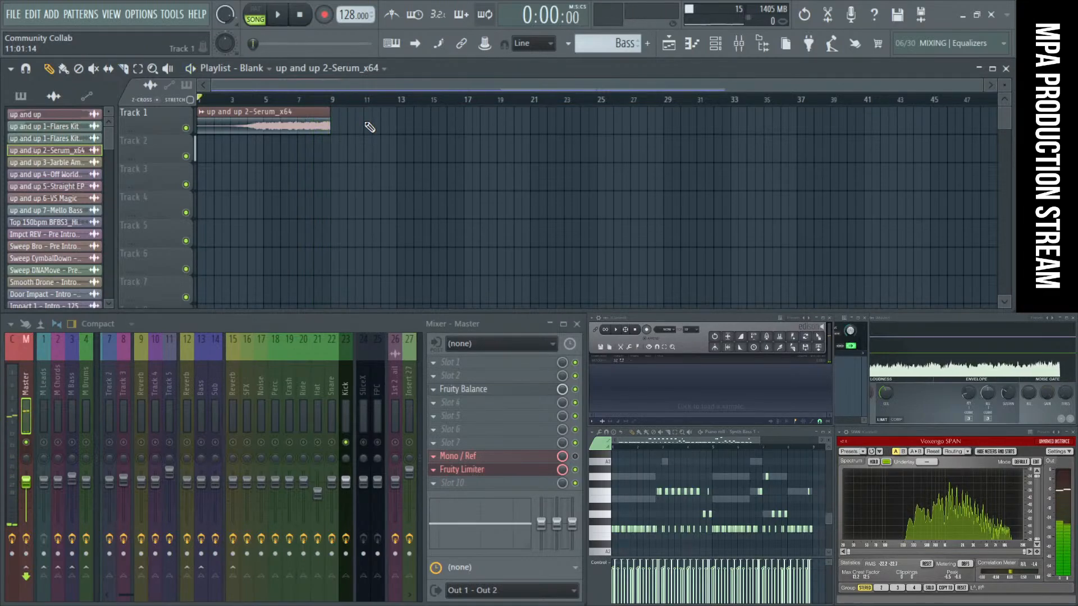
key(space)
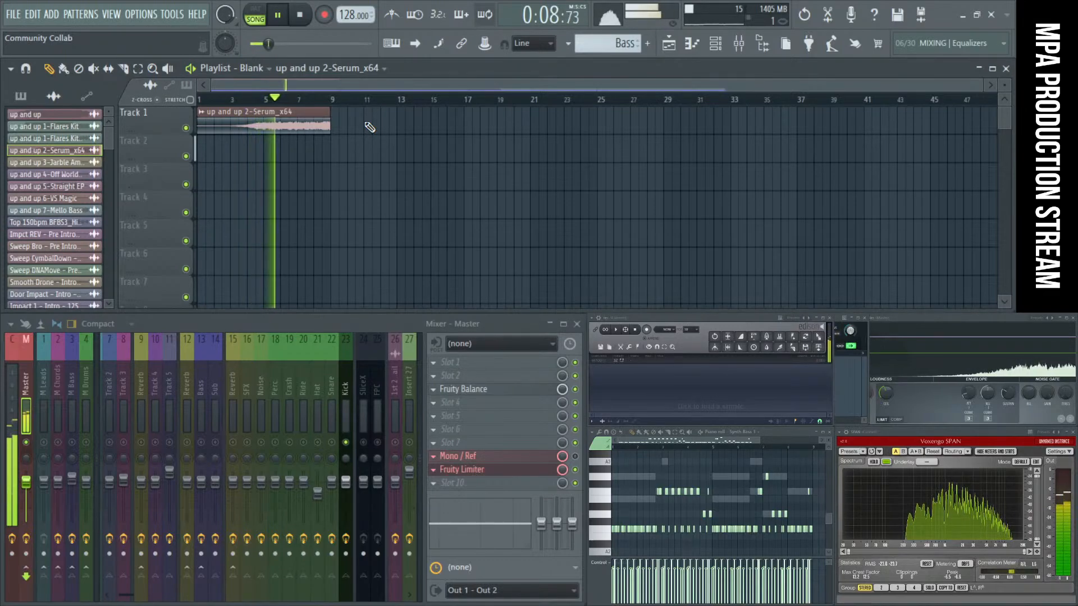
Step: Try extending the Serum clip to about bar 20 and audition it from bar 9
key(space)
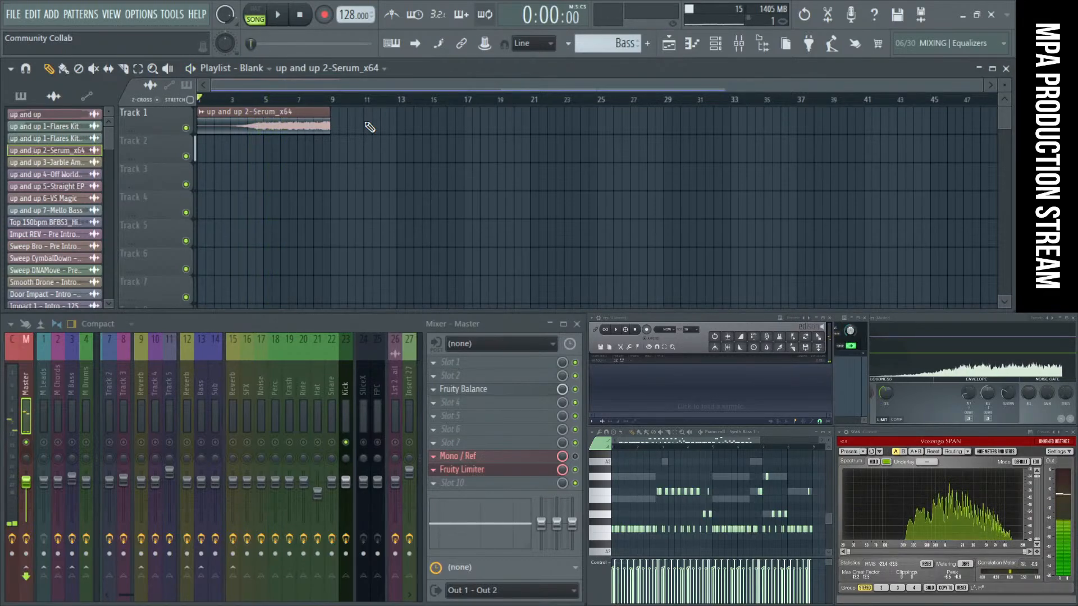
drag(331, 111, 522, 110)
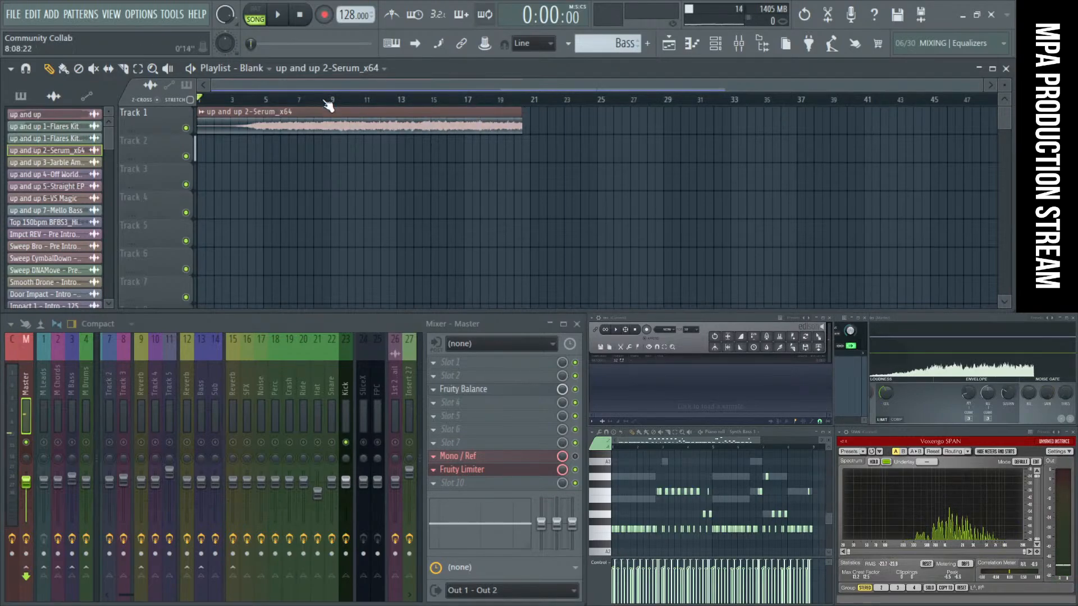
click(336, 101)
key(space)
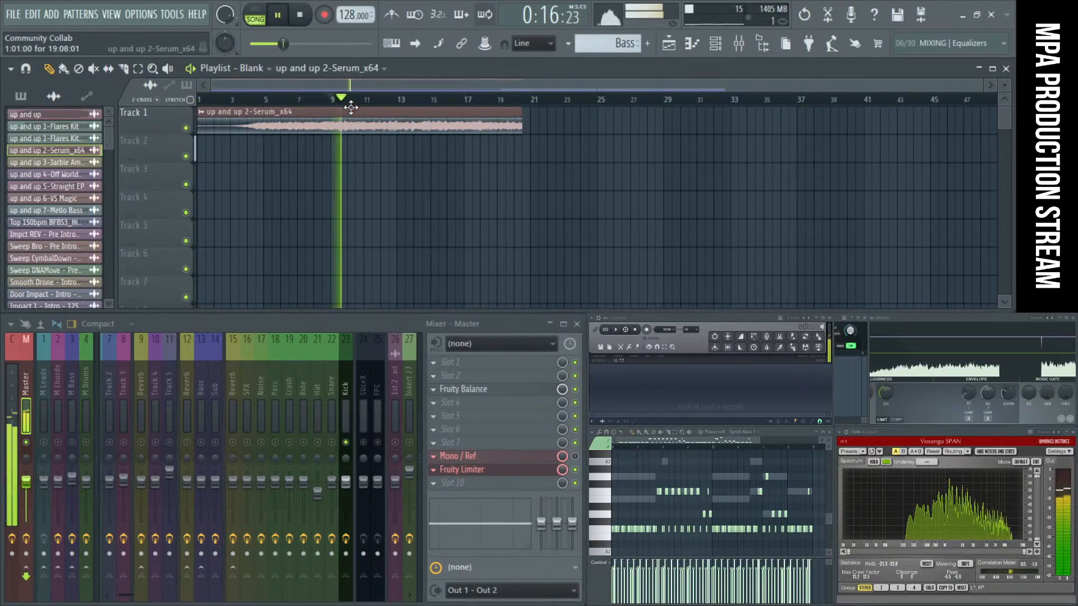
key(space)
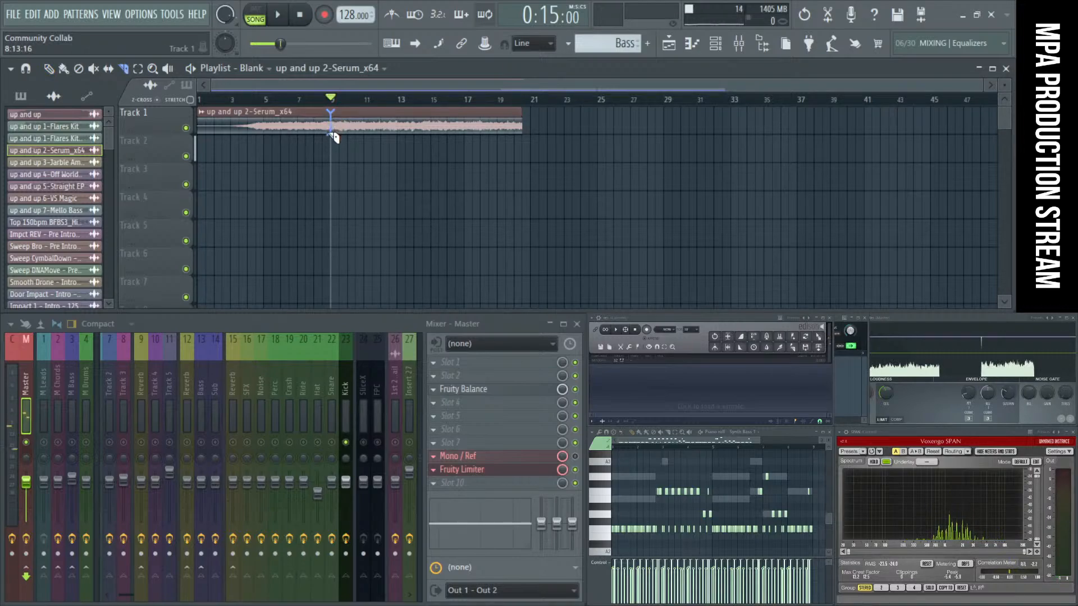
key(ctrl+z)
Step: Audition the trimmed Serum clip's ending from bar 7, then set the playlist time selection to its eight bars and play it through
click(302, 100)
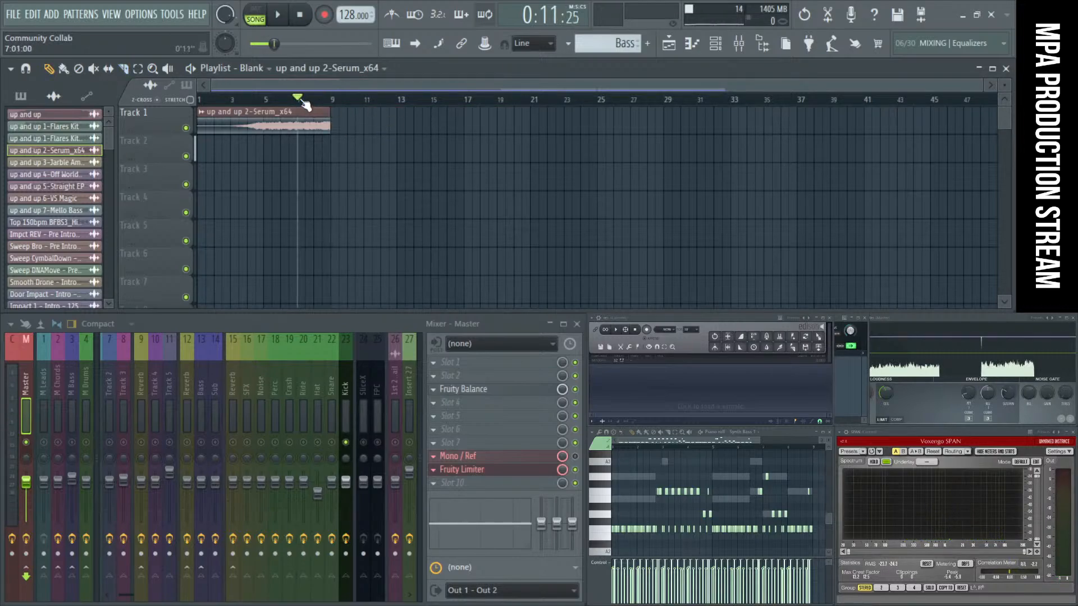
key(space)
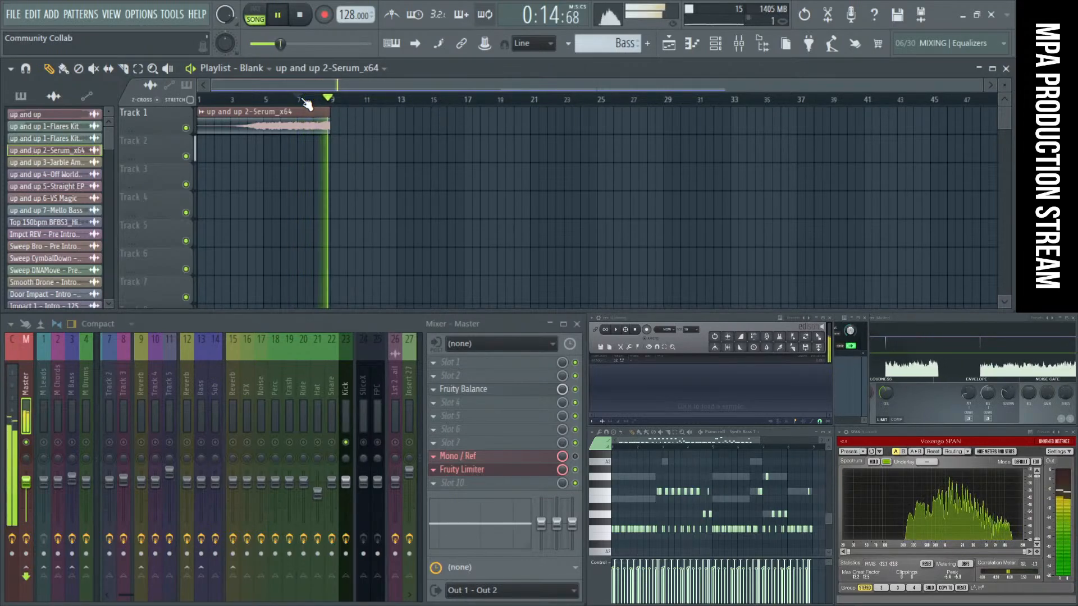
key(ctrl+a)
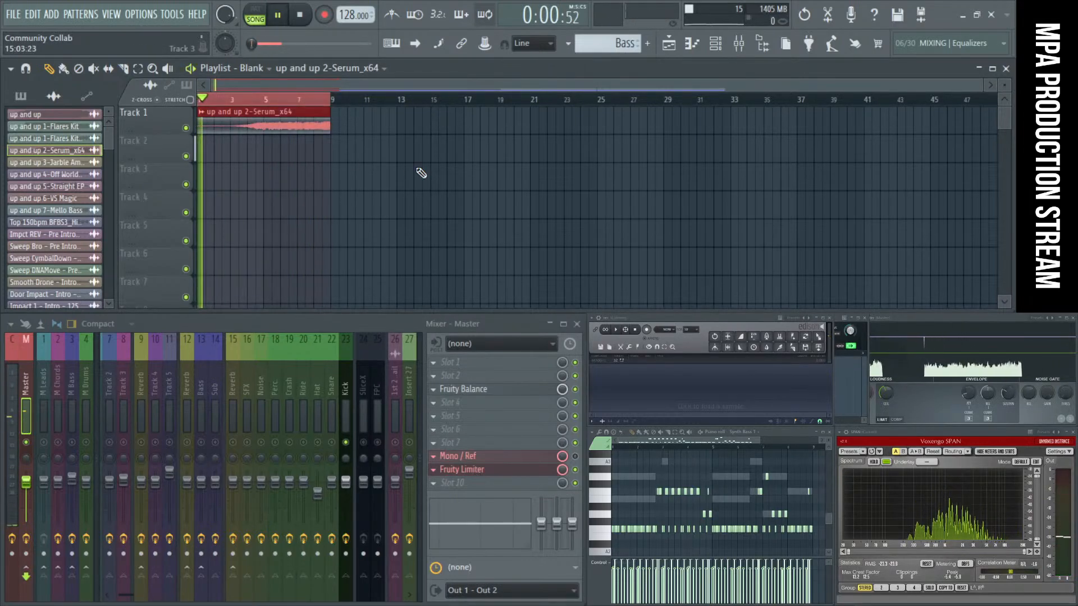
ctrl+click(325, 165)
scroll(330, 169, up, 3)
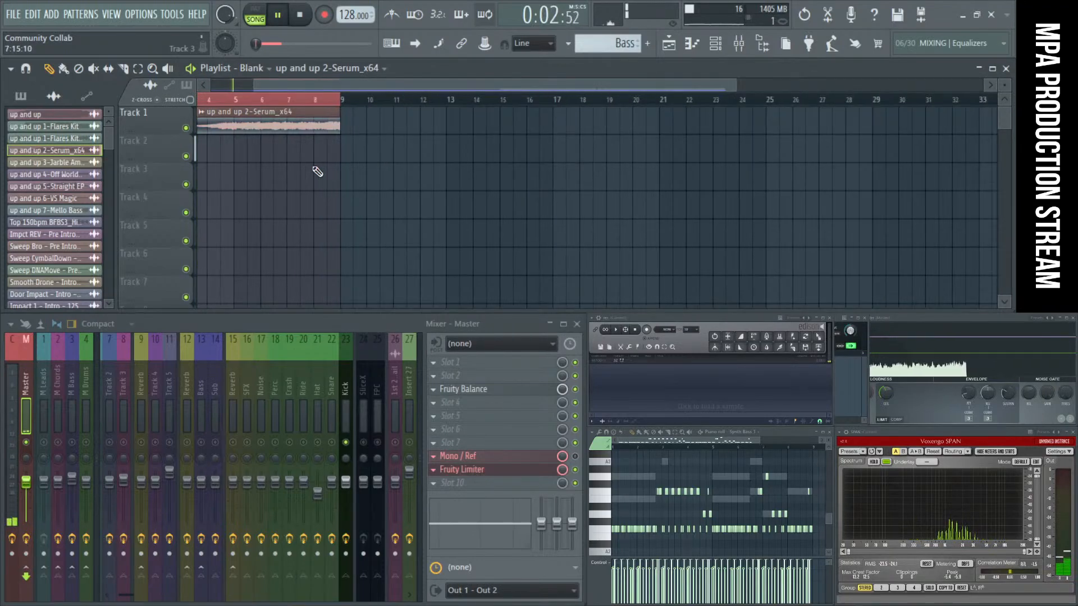
scroll(318, 171, up, 3)
scroll(317, 171, down, 1)
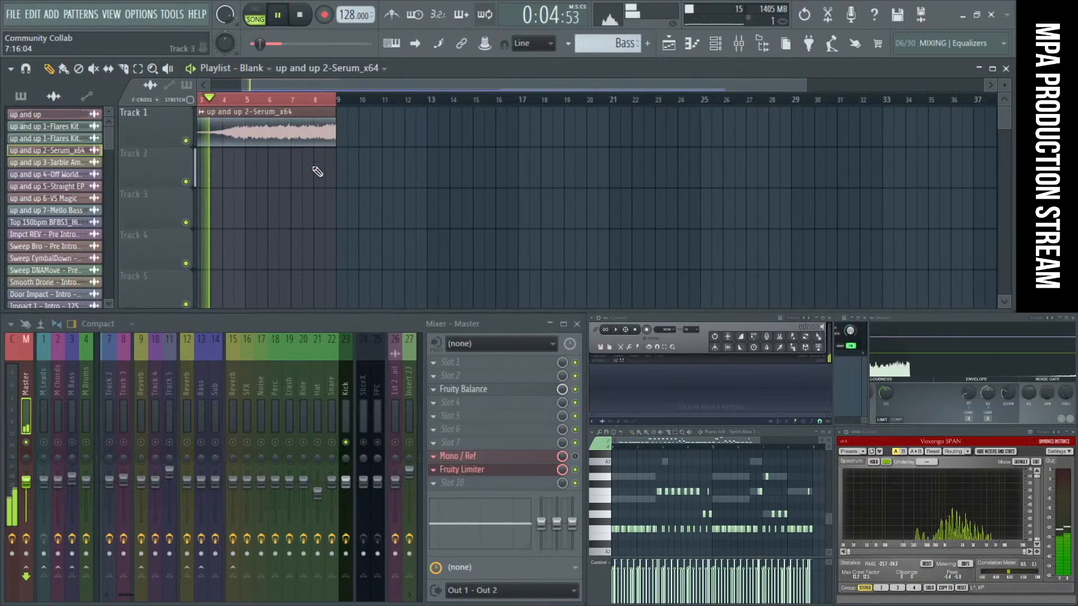
scroll(317, 171, down, 1)
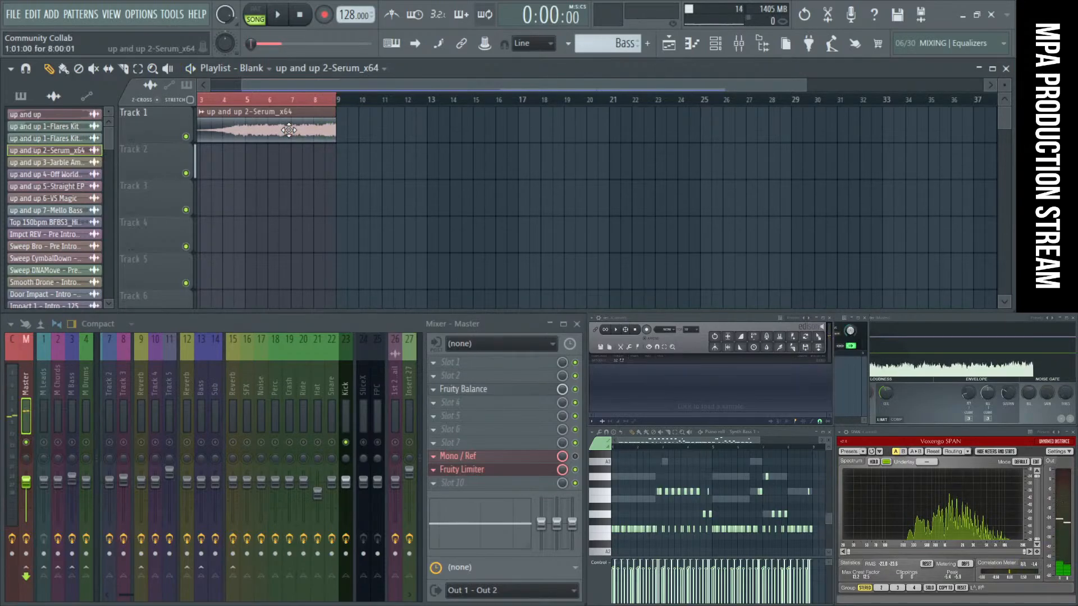
Step: Copy the Serum clip's name for use in the export file name
key(ctrl+r)
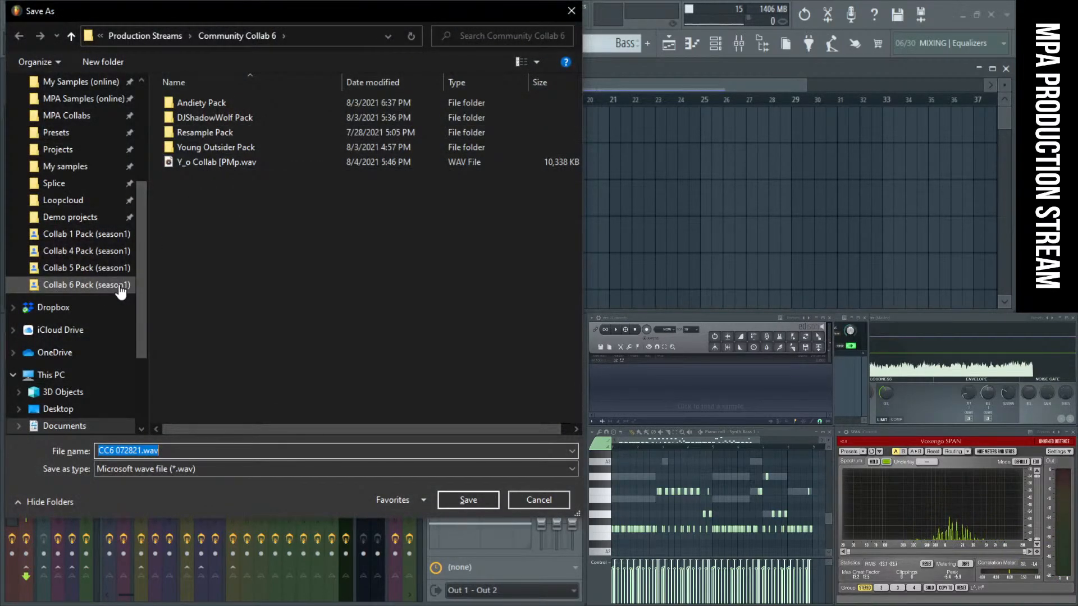
click(571, 10)
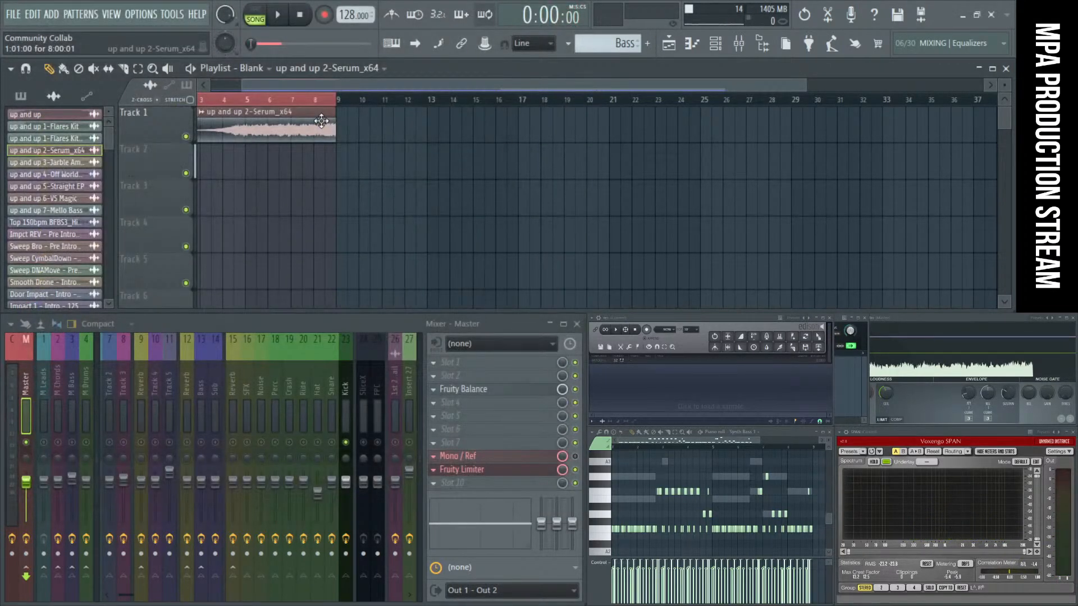
key(F2)
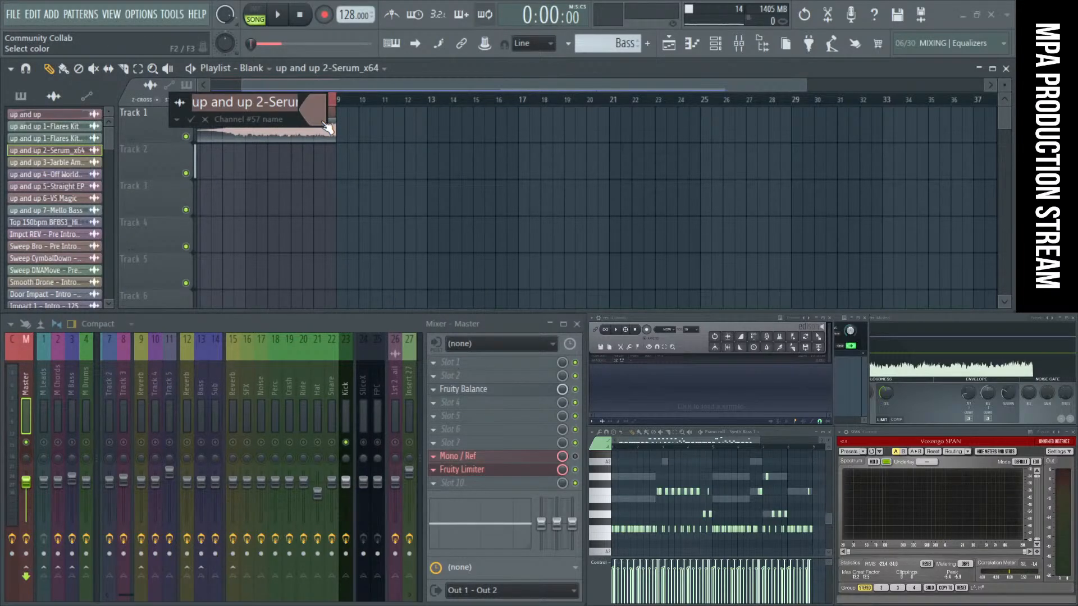
key(Return)
Step: Export the selection to the Collab 6 Pack (season1) folder as the WAV file "Young_Outsider 128_C up and up 2-Serum_x64 1 G130821"
key(ctrl+r)
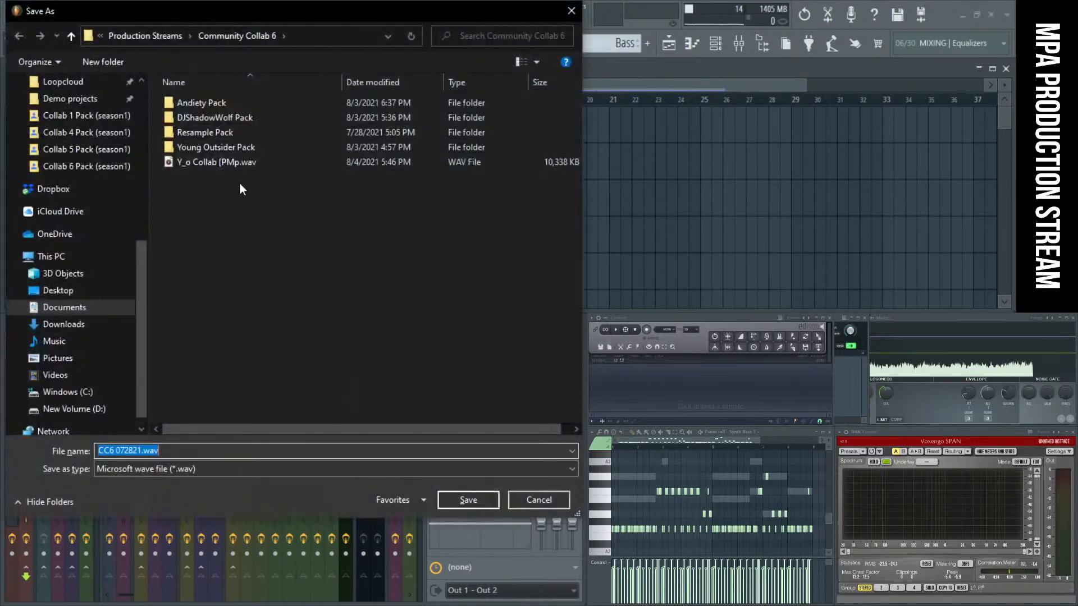
click(100, 171)
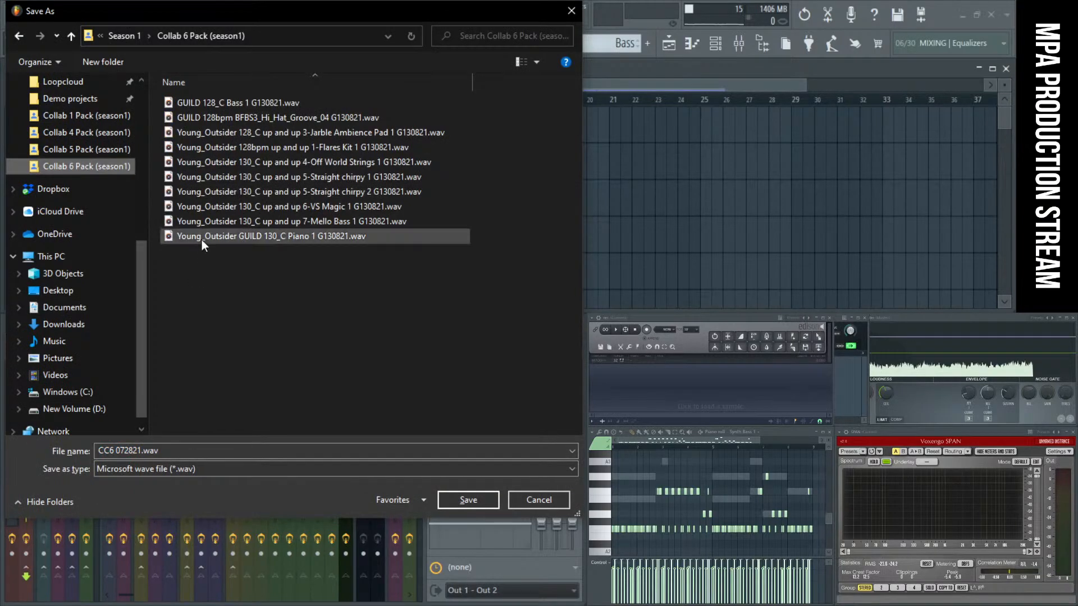
click(200, 133)
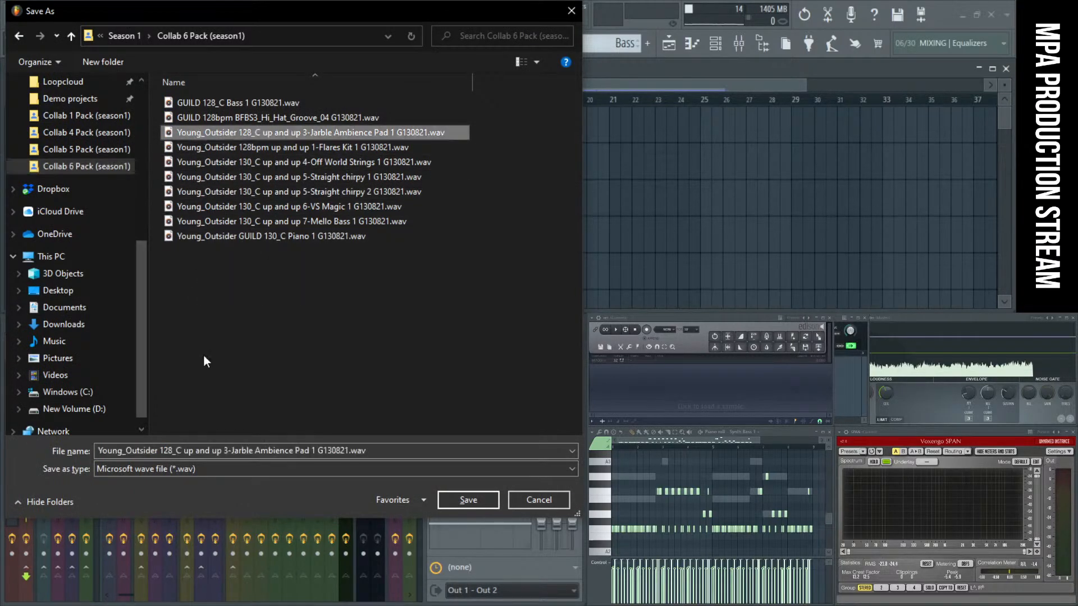
click(185, 451)
drag(185, 450, 371, 451)
text(up and up 2-Serum_x64)
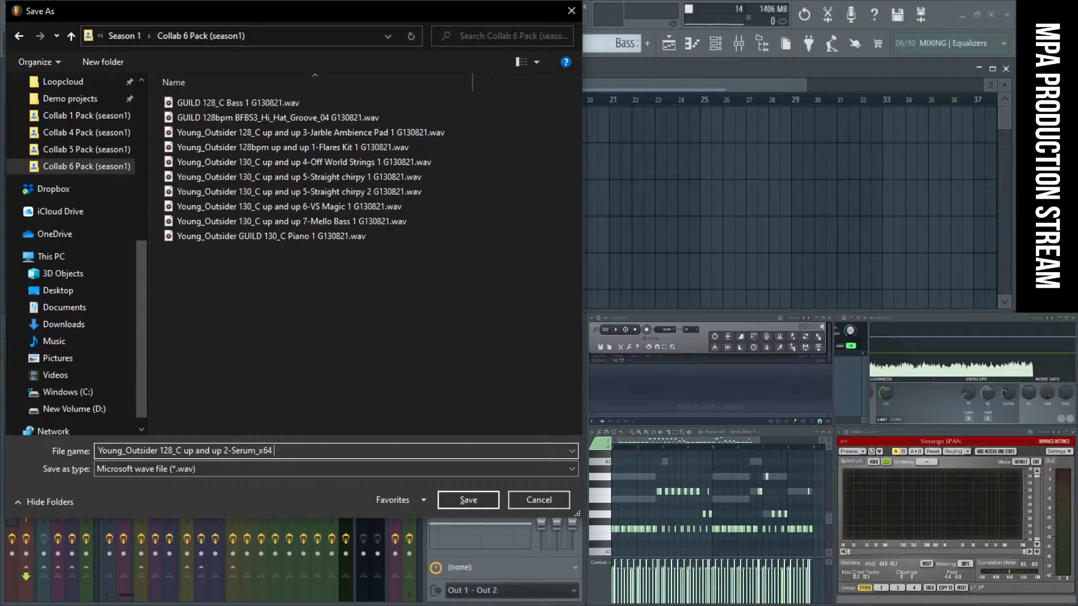
text(1 G130821)
key(Return)
key(Return)
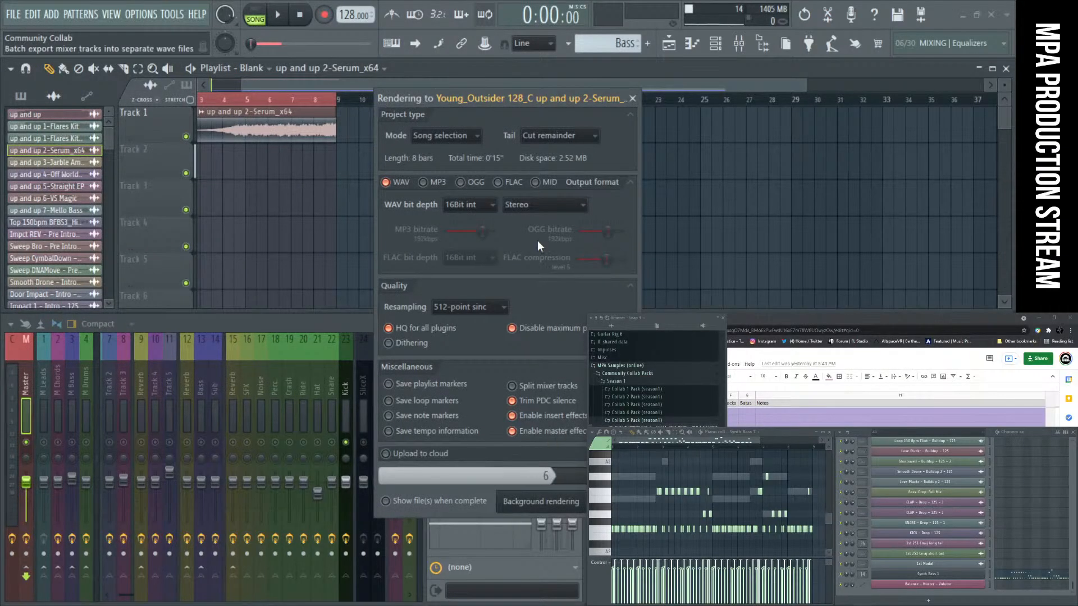
Step: Delete the exported Serum clip and the remaining muted midi and Bass clips from the playlist
right_click(324, 130)
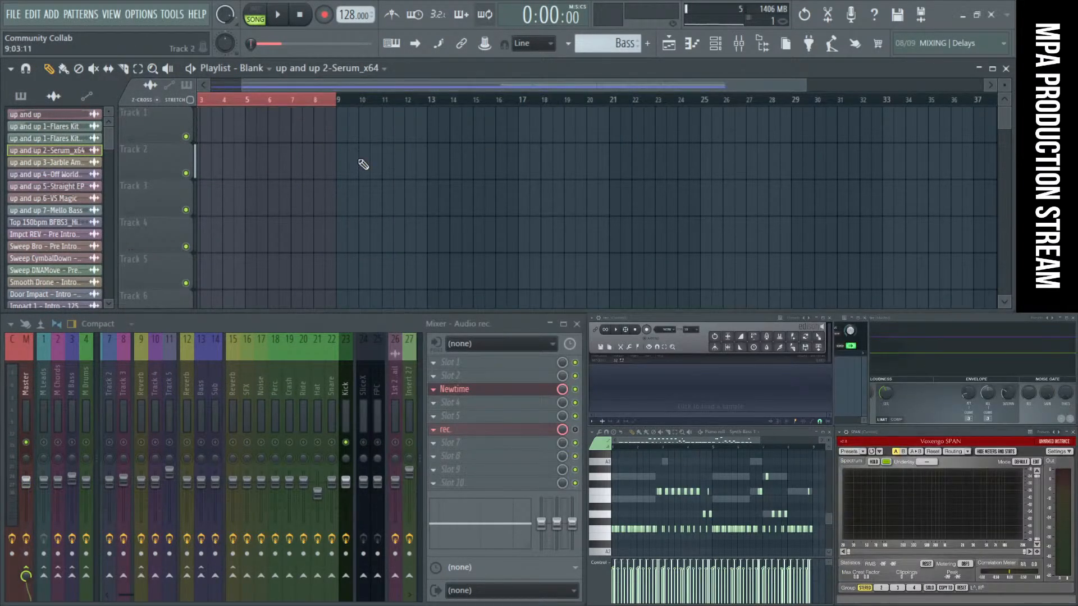
ctrl+right_click(414, 153)
scroll(412, 157, down, 5)
right_click(514, 184)
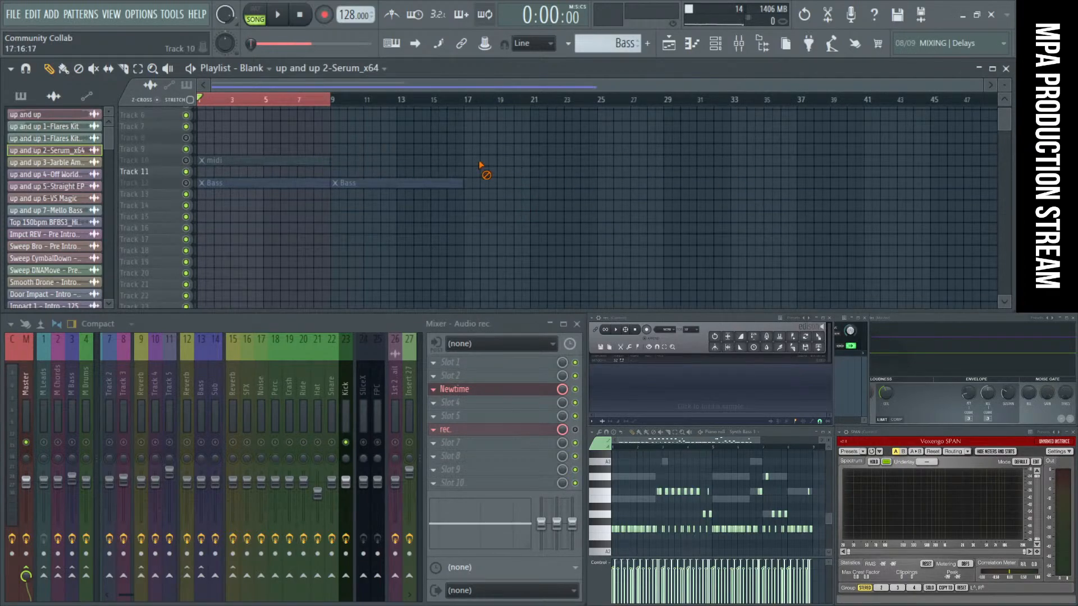
scroll(533, 181, up, 8)
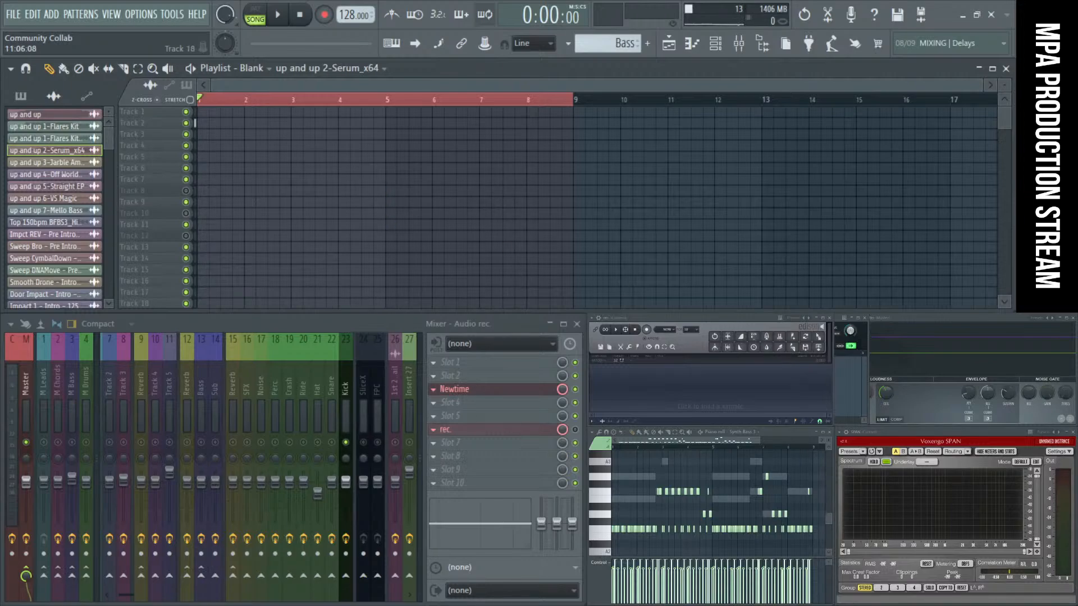
Step: Switch to the collab spreadsheet in the browser, bring the stream chat window over to read its latest message, and move it away
key(alt+Tab)
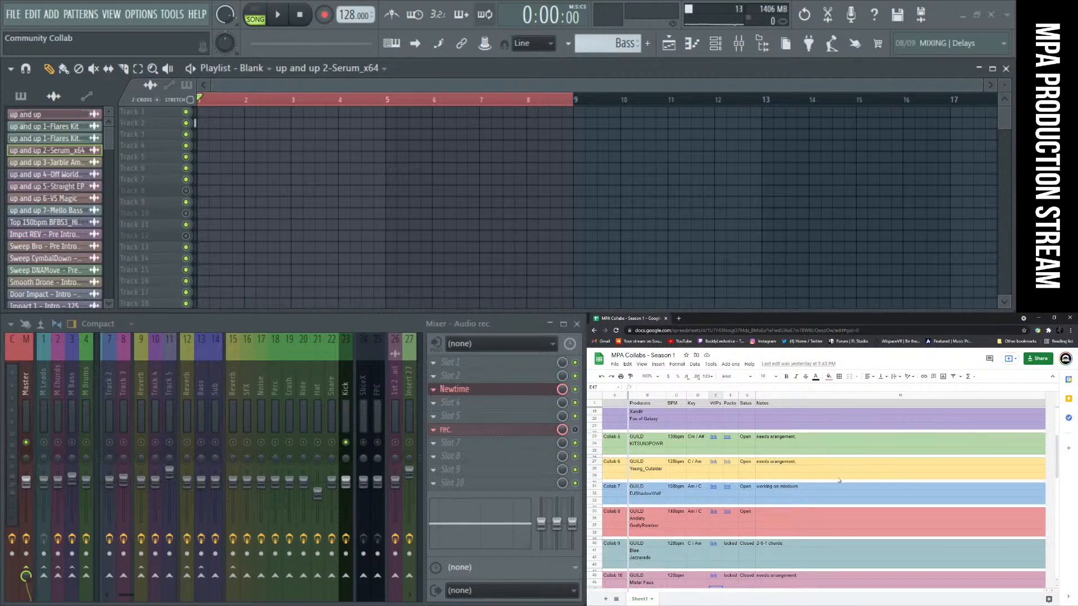
drag(1077, 412, 128, 241)
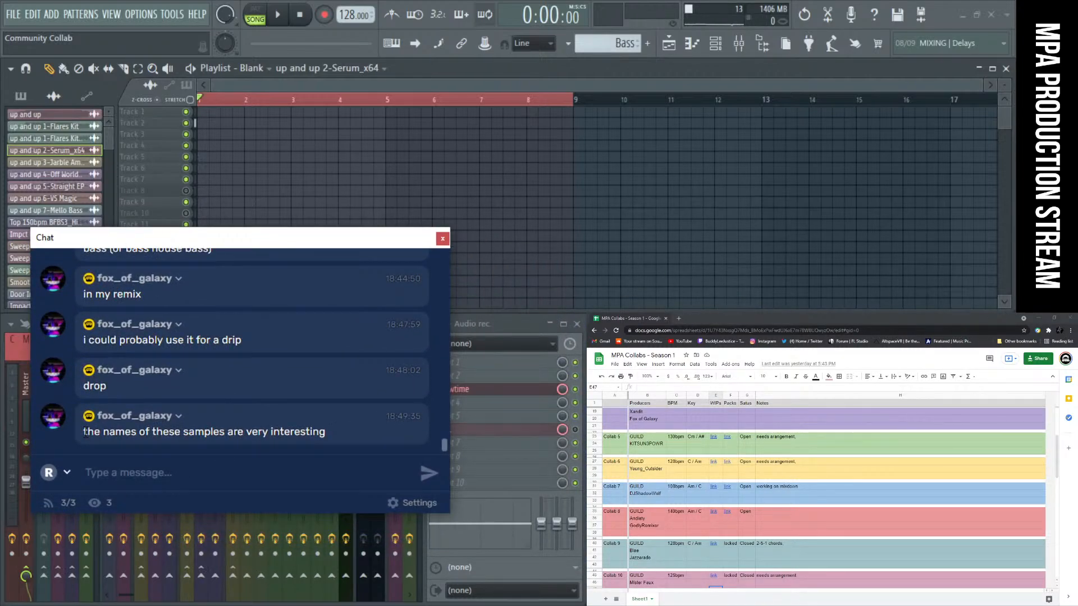
drag(85, 432, 310, 436)
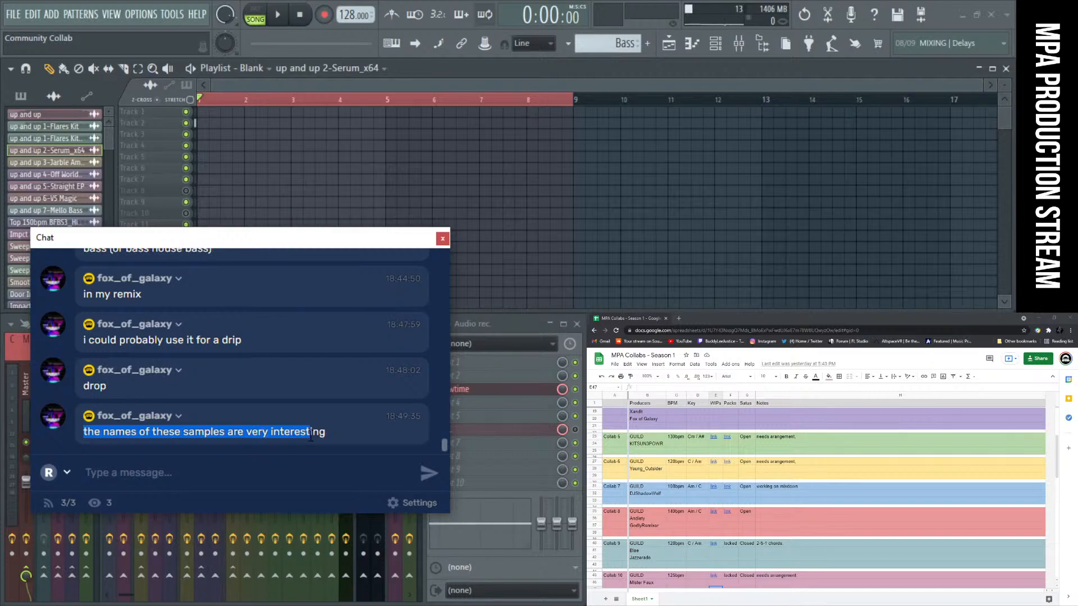
drag(304, 235, 543, 185)
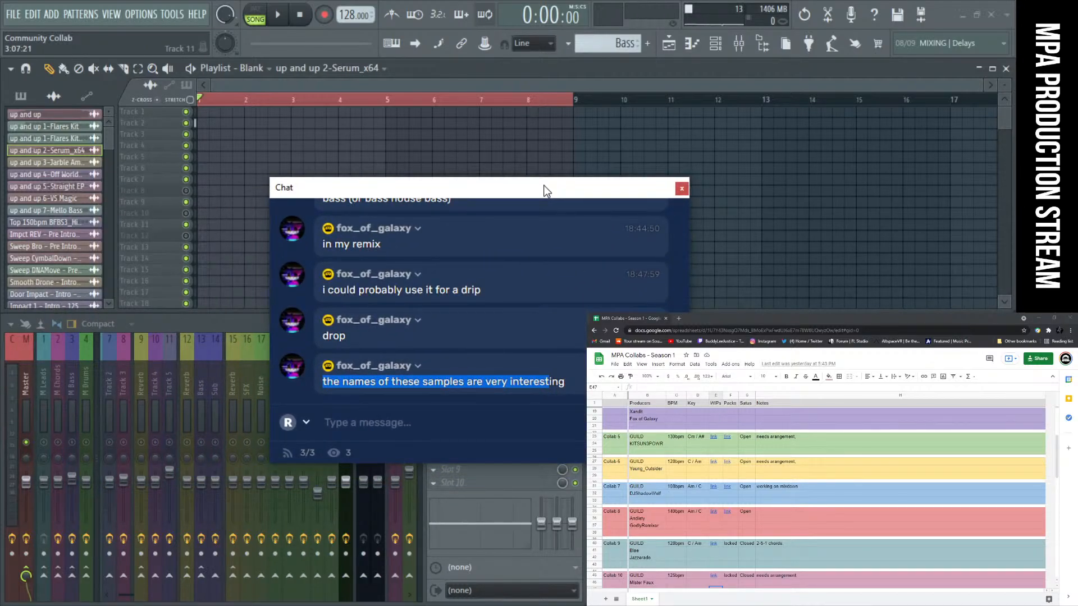
drag(543, 185, 510, 189)
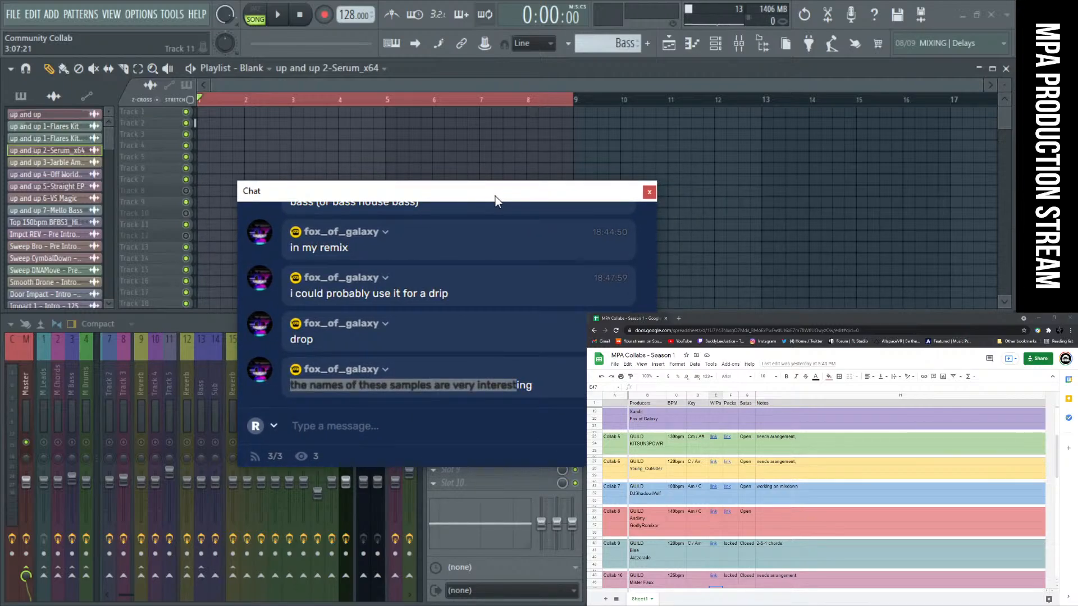
drag(459, 197, 458, 187)
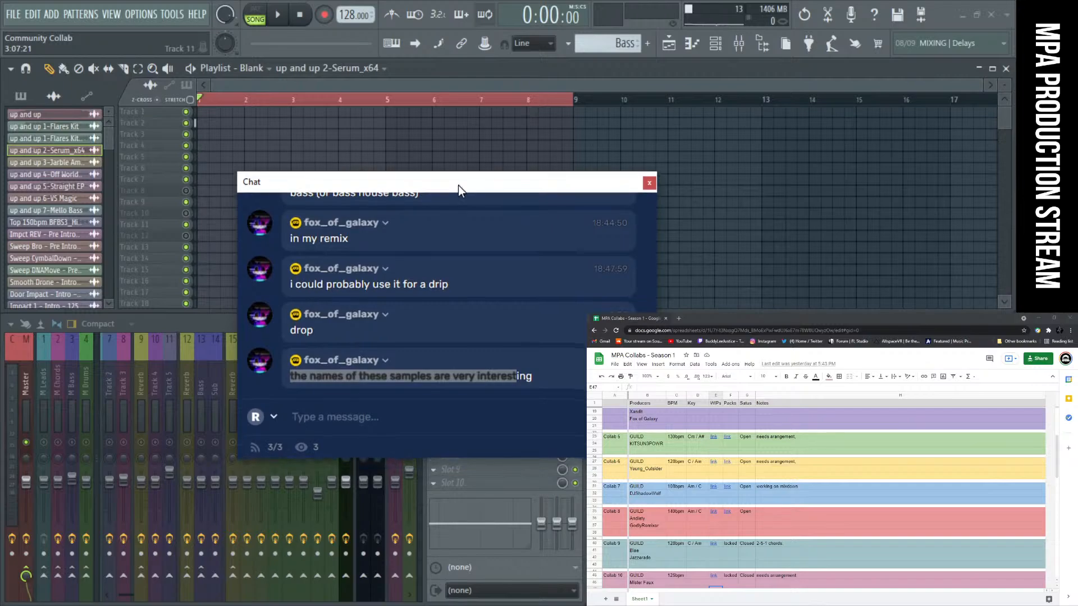
click(525, 399)
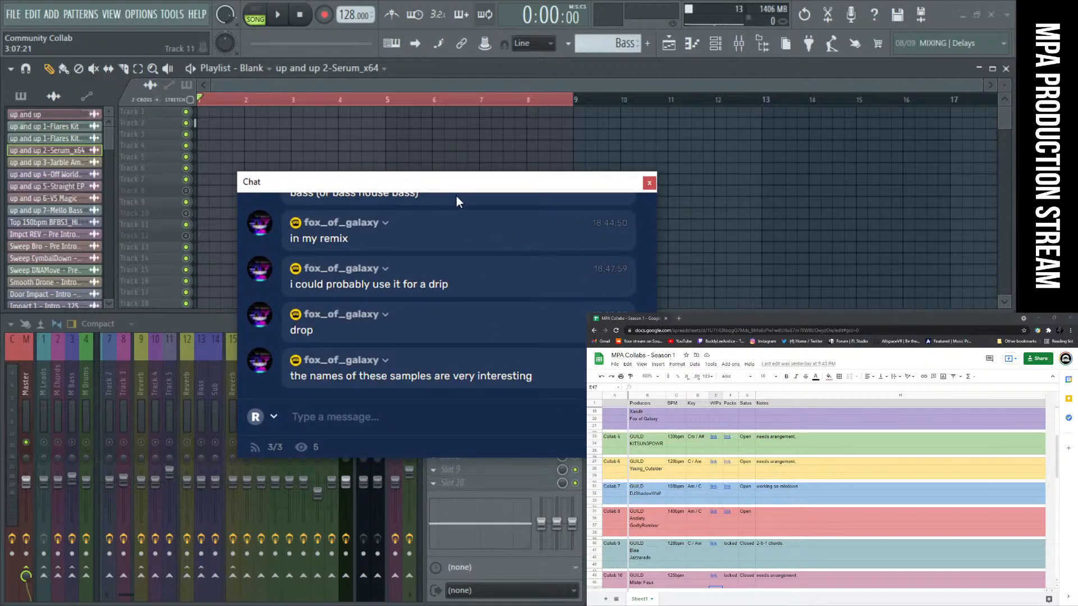
drag(456, 194, 817, 487)
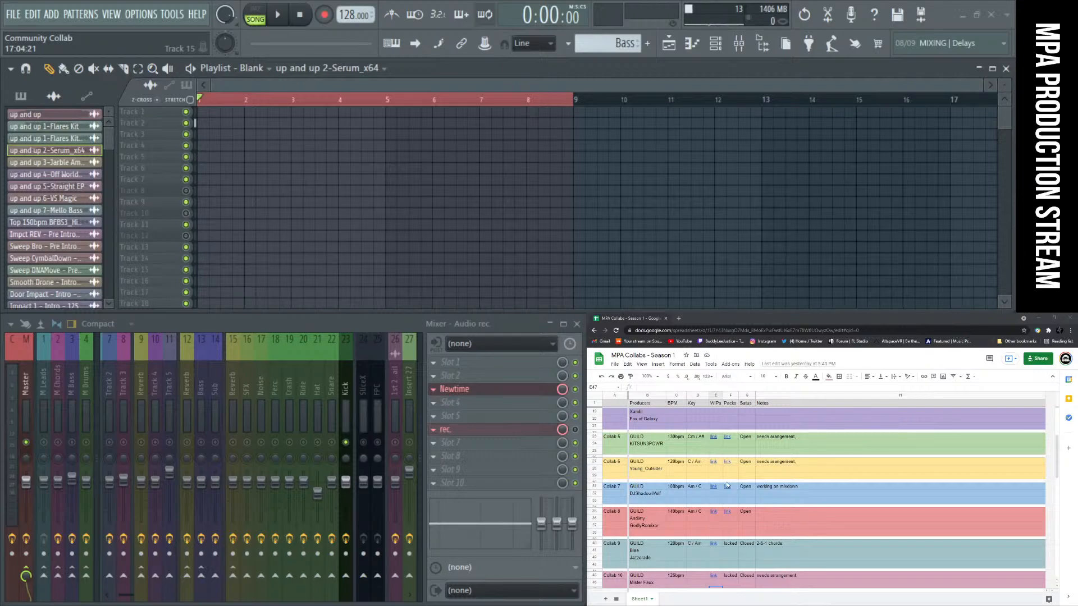
Step: Review the collab entries in the MPA Collabs - Season 1 spreadsheet, checking their producers, tempos, keys, links, status and notes
scroll(727, 485, down, 1)
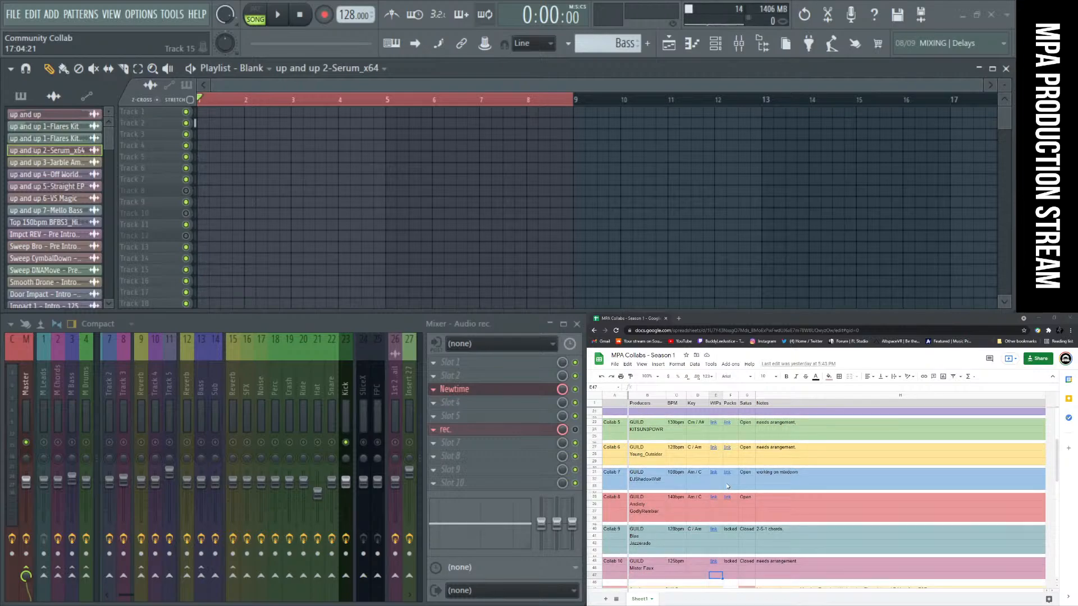
scroll(727, 486, up, 3)
scroll(728, 486, down, 2)
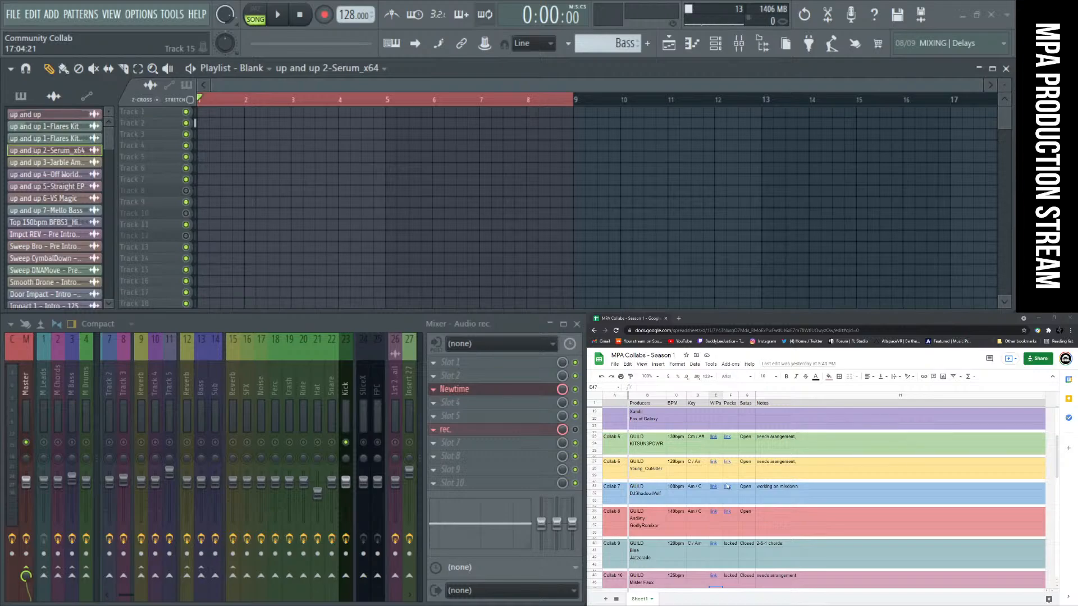
click(716, 496)
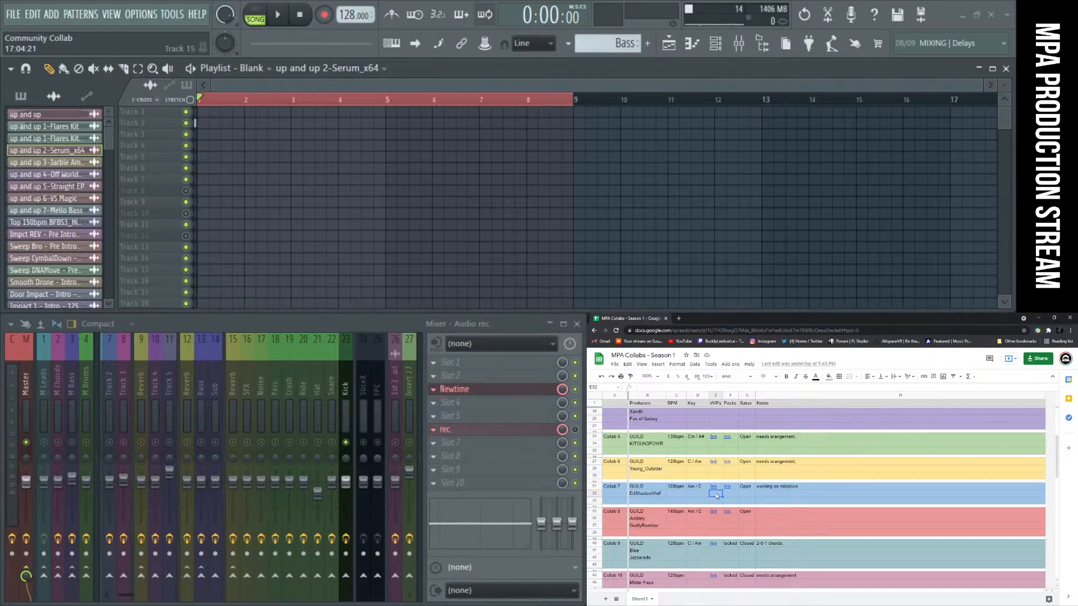
click(665, 495)
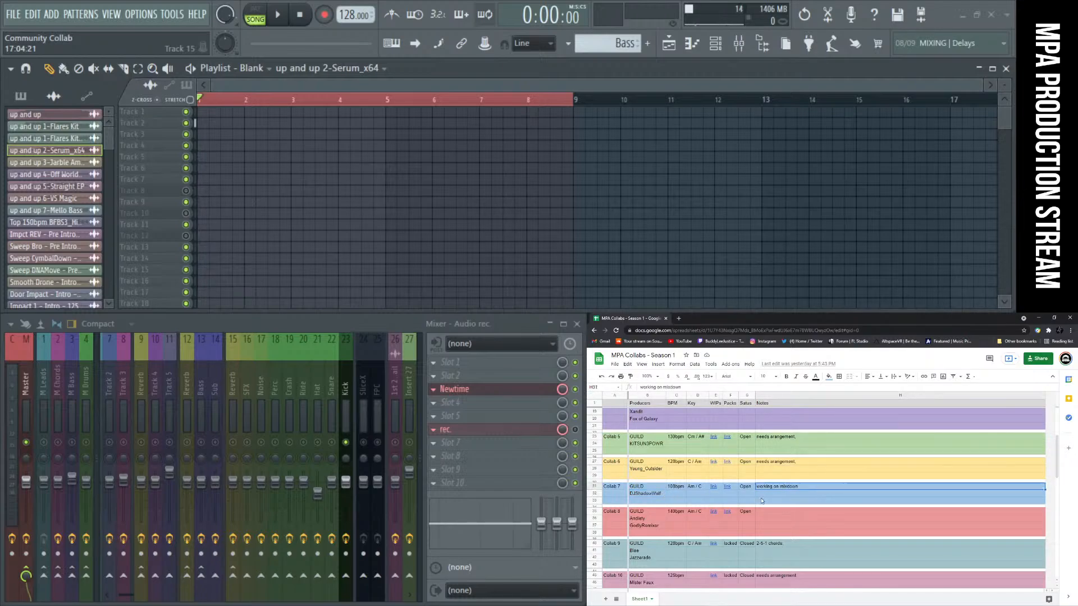
click(701, 497)
scroll(672, 500, down, 1)
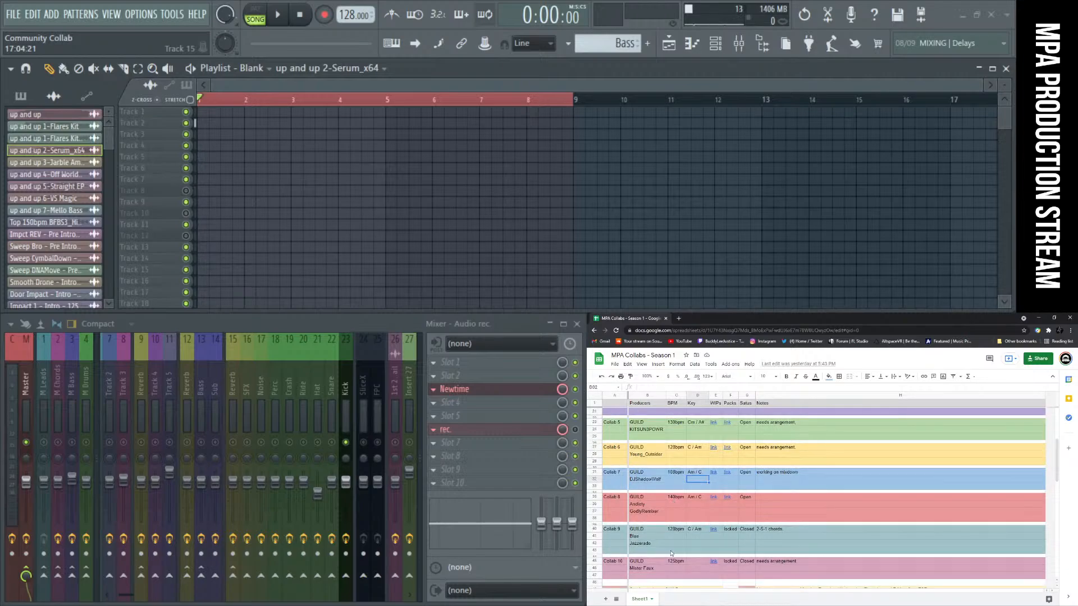
click(673, 569)
scroll(668, 477, up, 3)
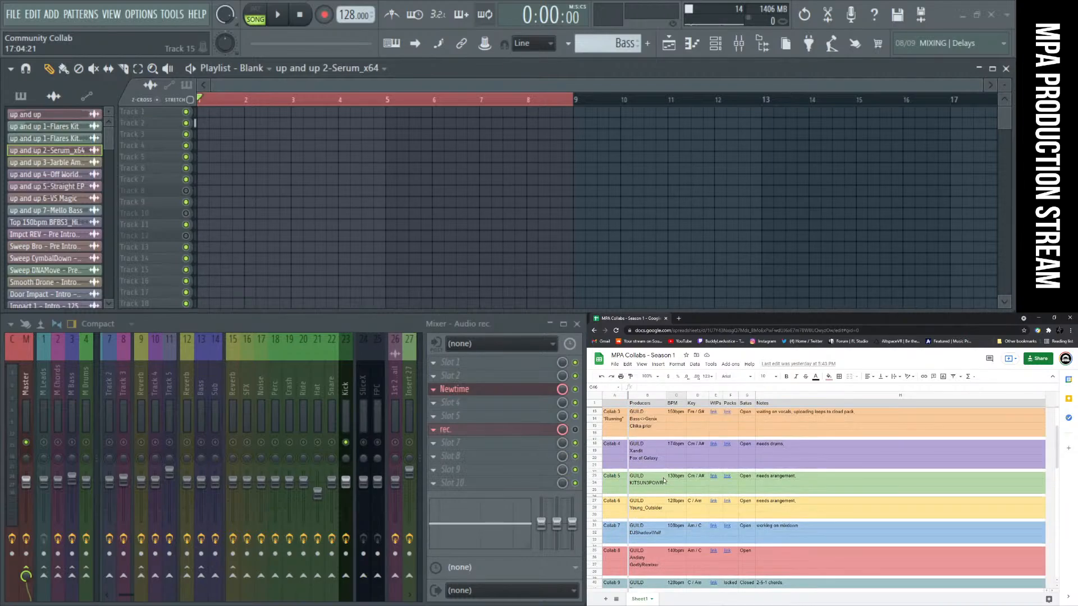
Step: Review the collab entries and the contributors list with its SoundCloud links in the MPA Collabs - Season 1 spreadsheet
click(672, 452)
scroll(701, 478, up, 3)
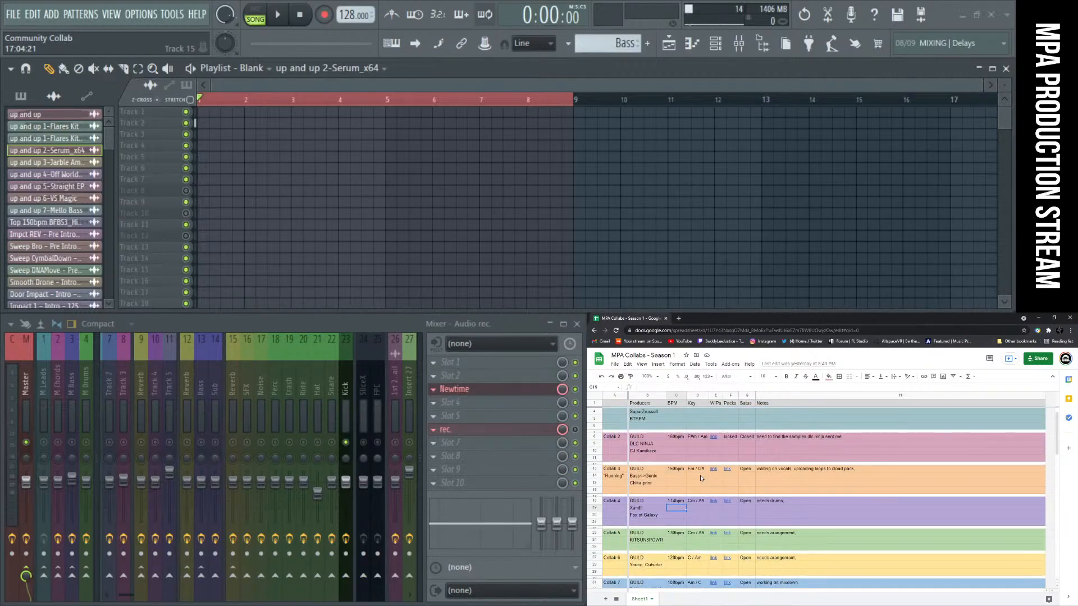
scroll(701, 478, up, 1)
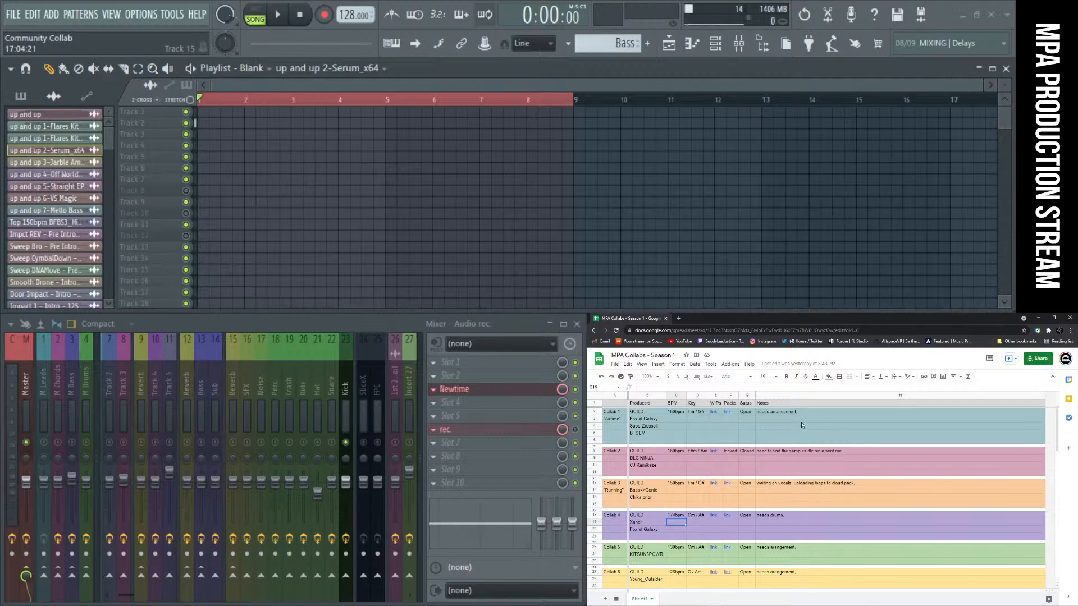
click(772, 436)
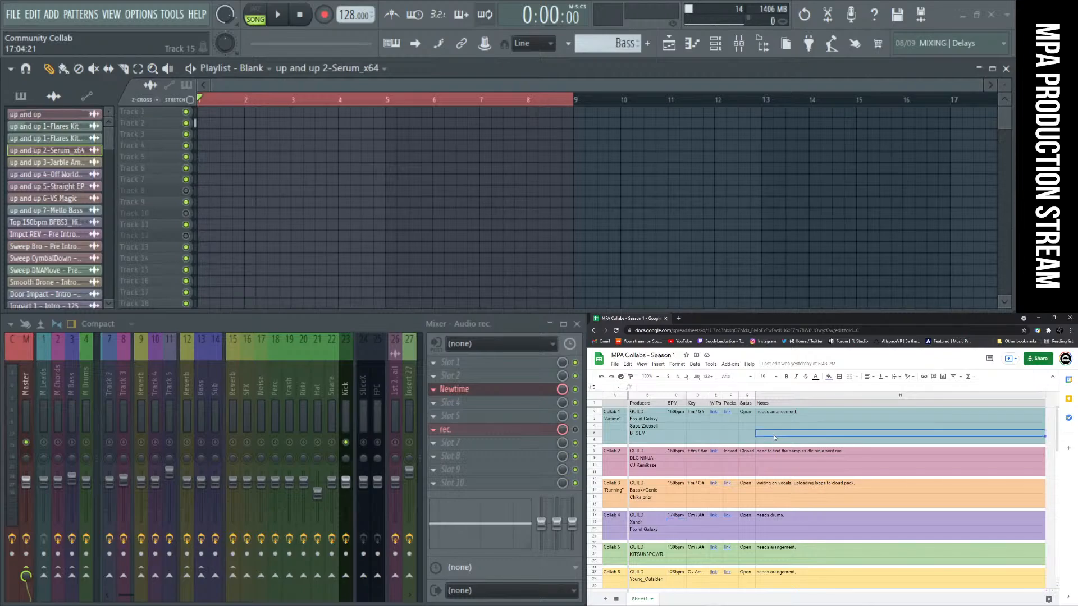
scroll(763, 471, down, 1)
scroll(763, 472, down, 10)
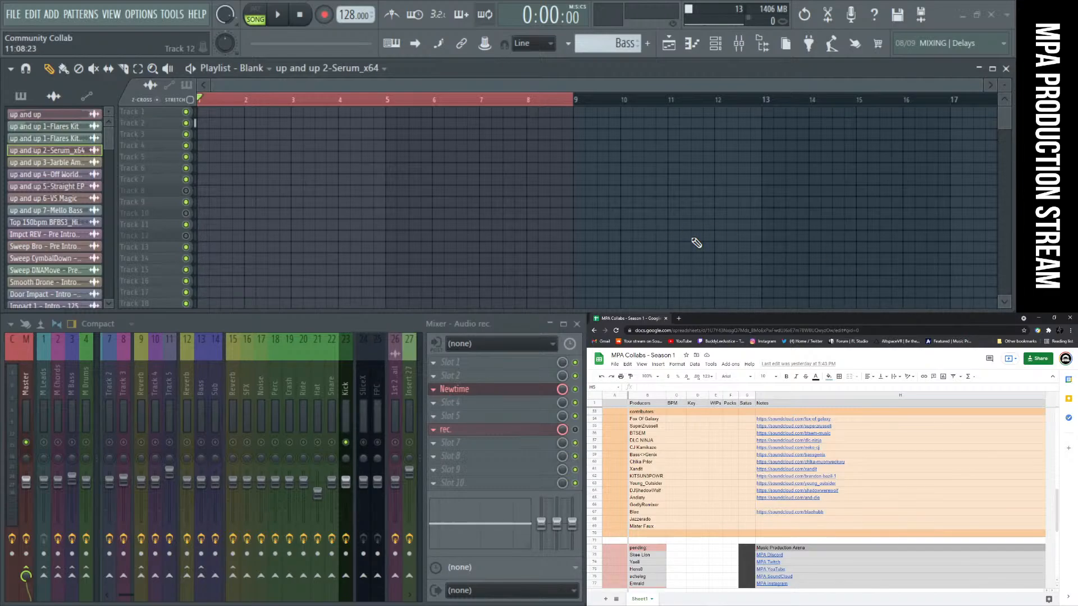
Step: Unsolo the mixer so all its tracks are active, and return to the first collab entries in the browser spreadsheet
right_click(317, 442)
right_click(317, 443)
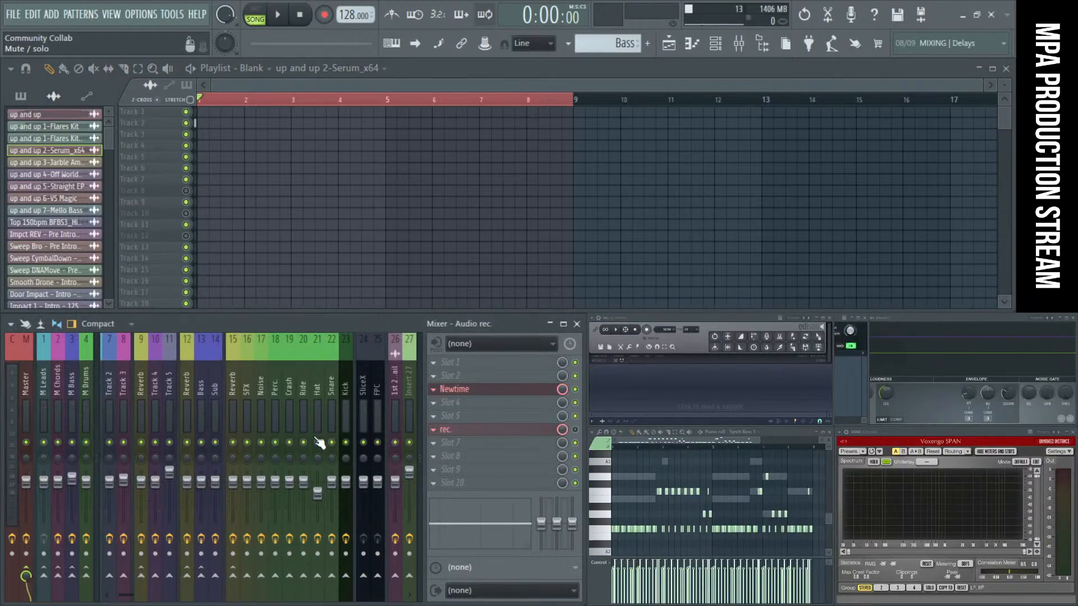
mouse_move(777, 605)
mouse_down()
mouse_move(779, 477)
mouse_move(768, 605)
mouse_up()
key(alt+Tab)
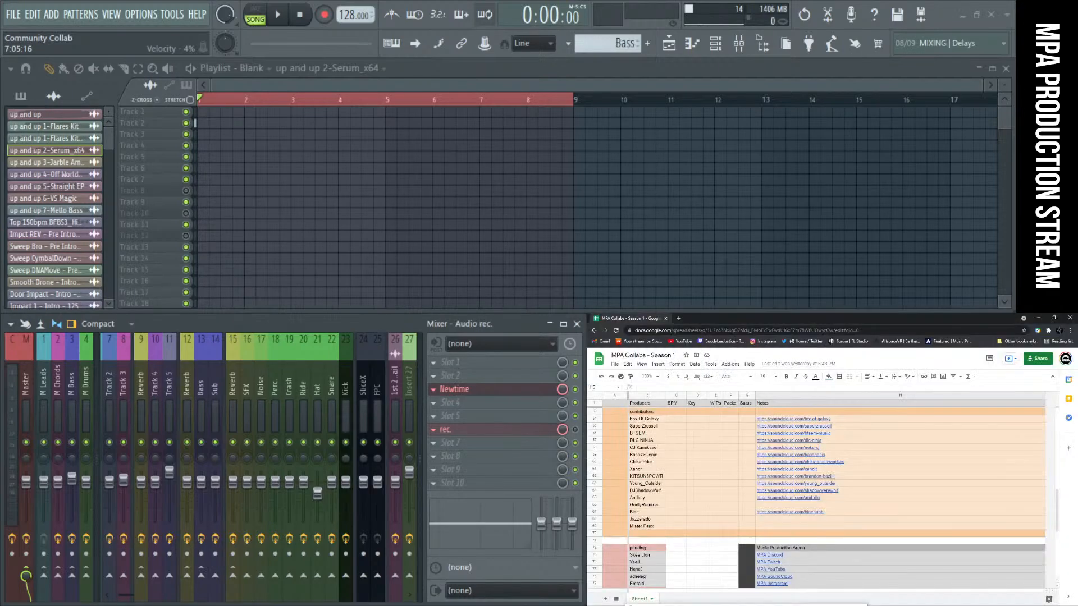
scroll(770, 512, up, 10)
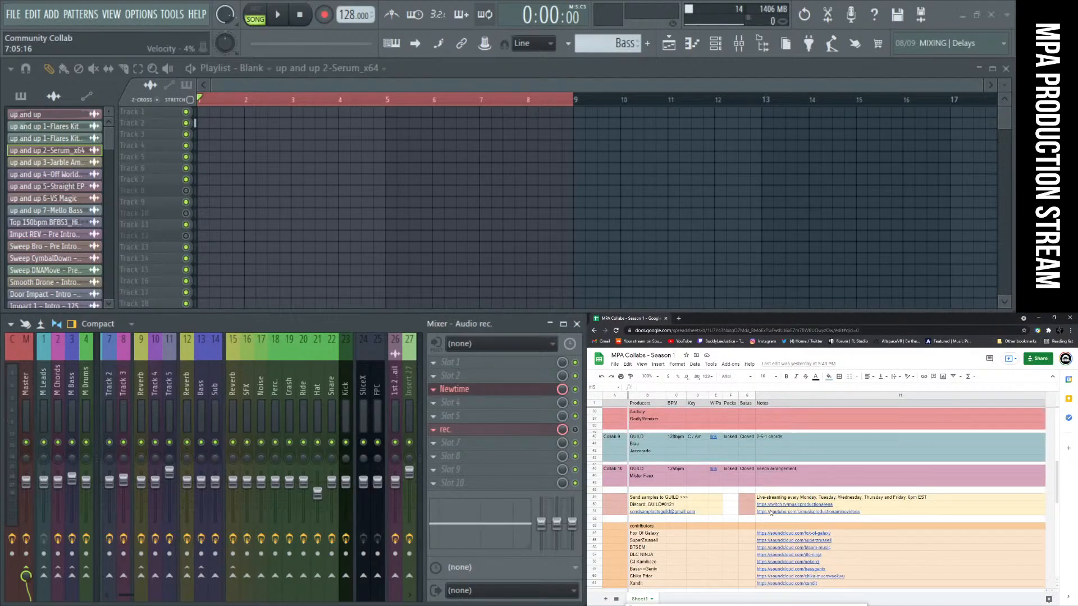
scroll(770, 512, up, 2)
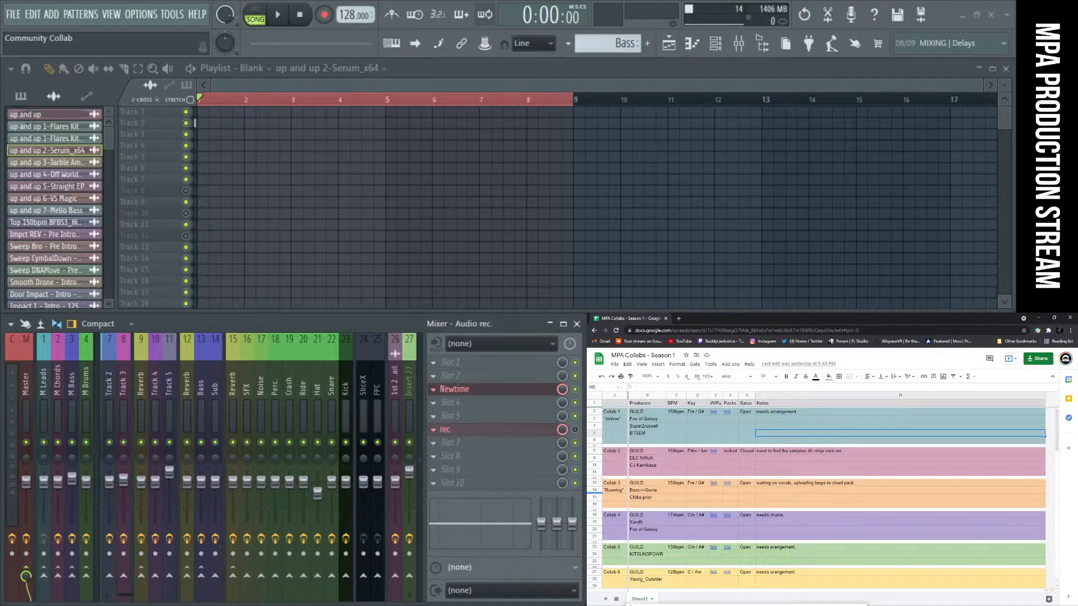
Step: Open a File Explorer window, then download the spoilered 174bpm synthwave MP3 from the Discord direct message
key(super+e)
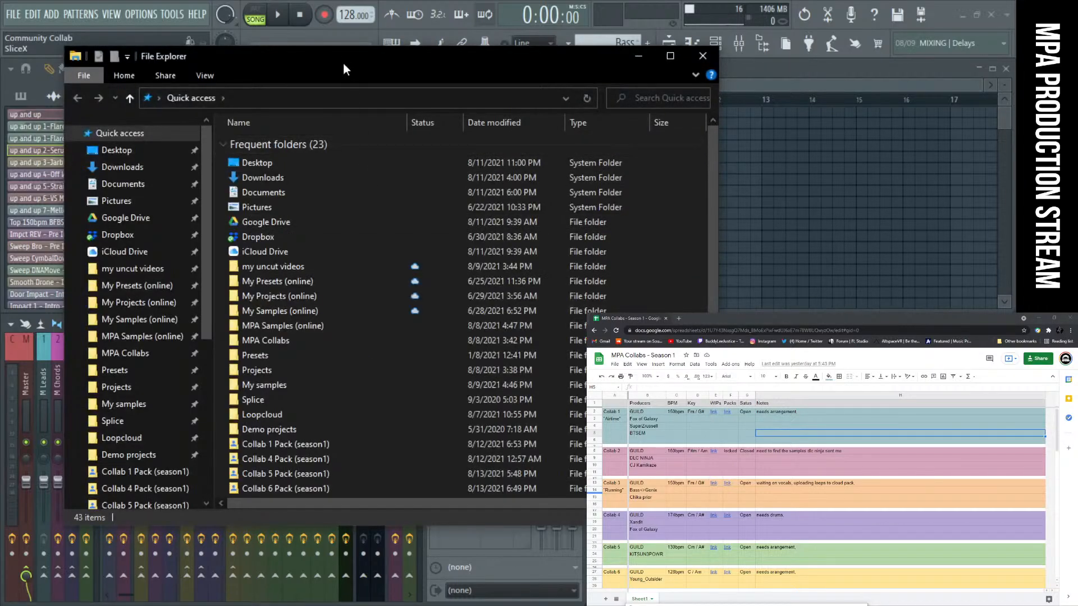
drag(340, 58, 348, 63)
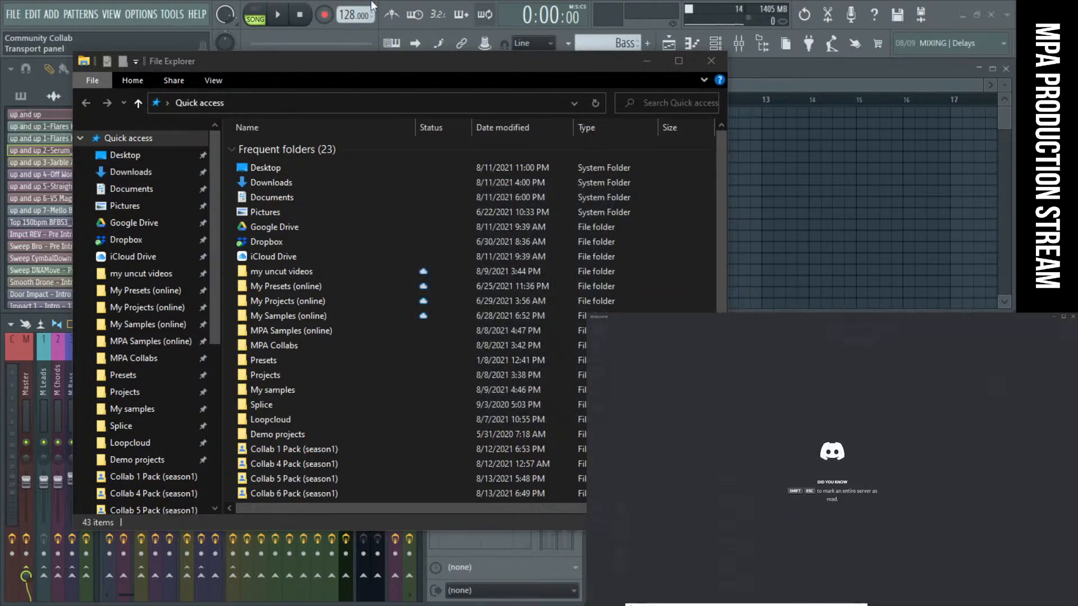
drag(341, 69, 350, 66)
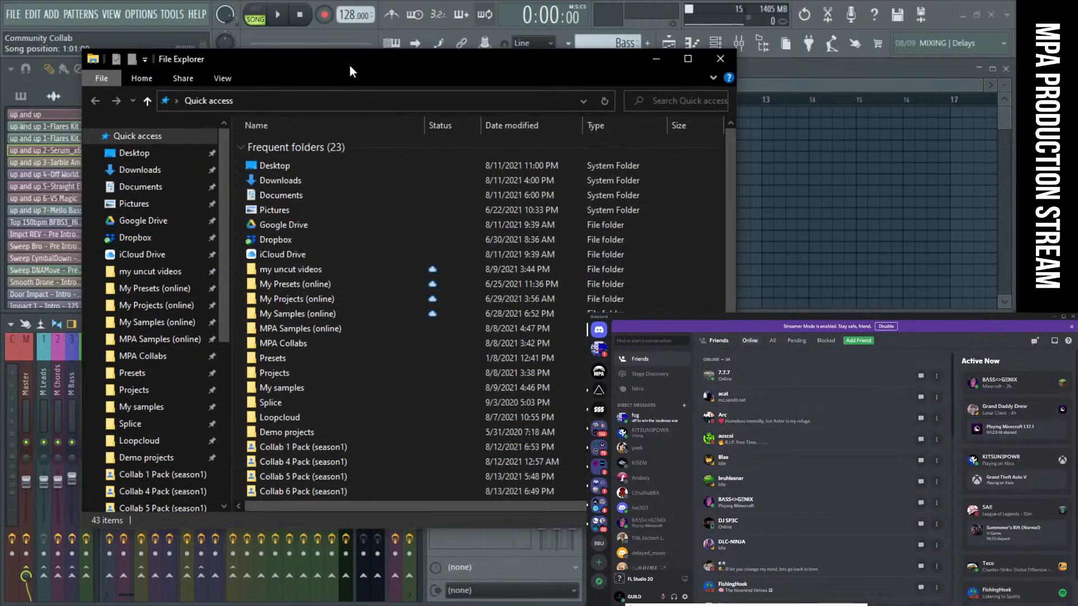
click(606, 350)
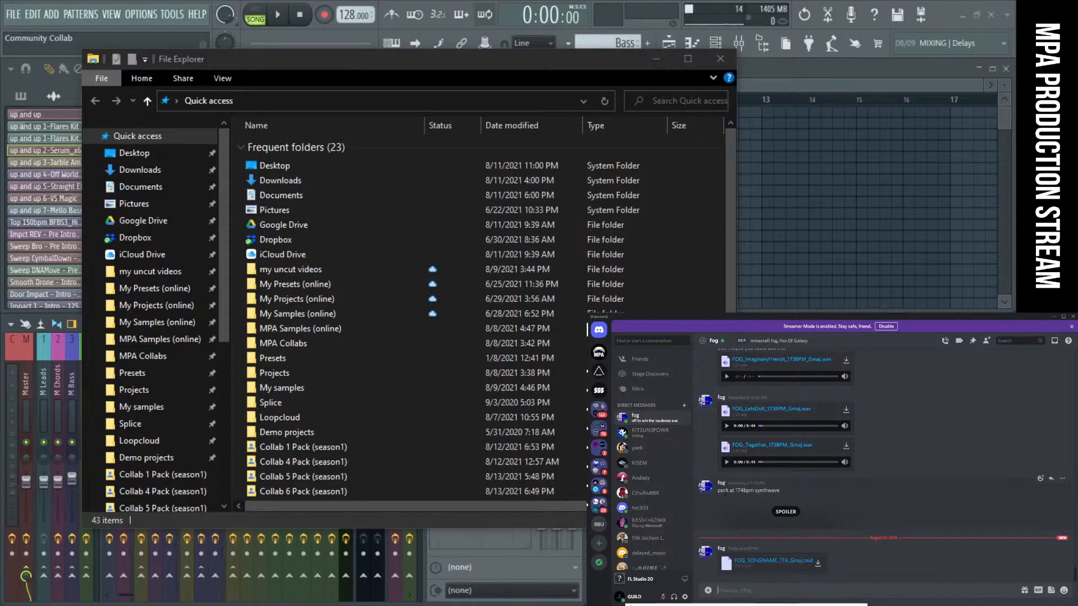
click(792, 512)
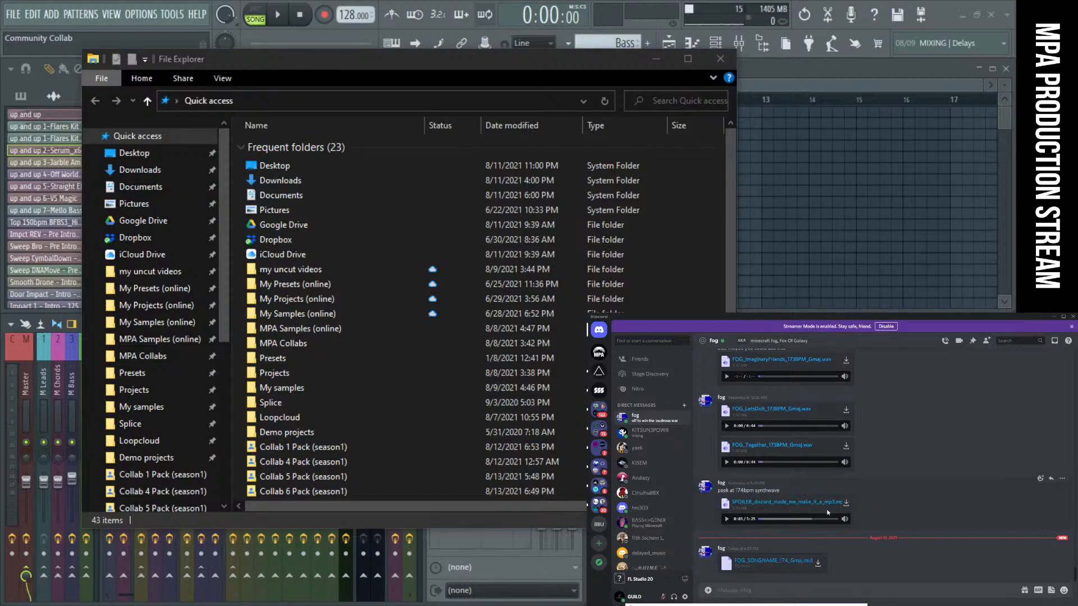
click(845, 504)
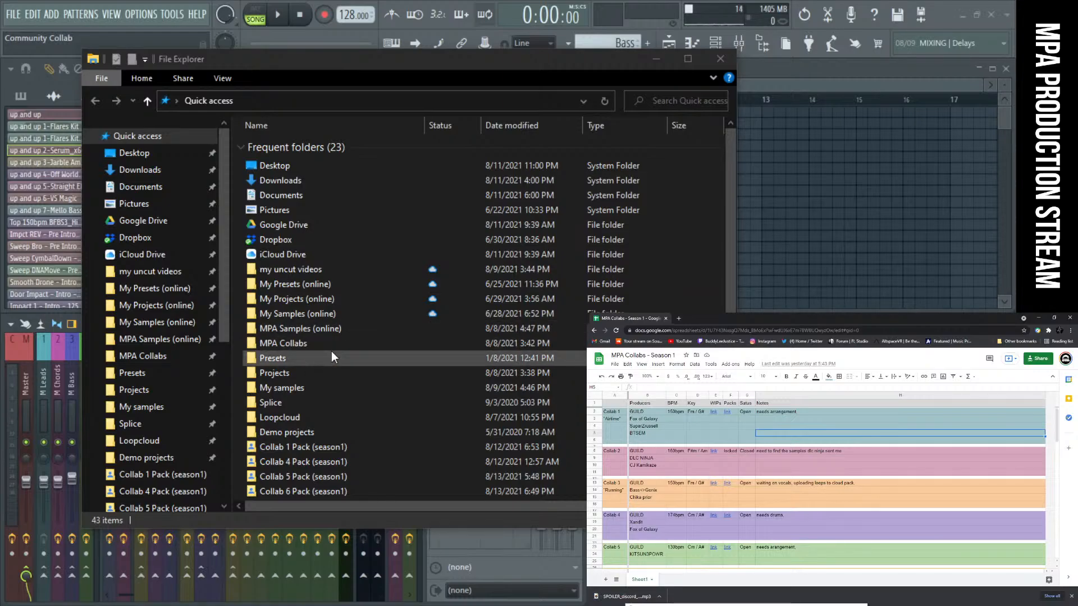
Step: Find SPOILER_discord_made_me_make_it_a_mp3 (1).mp3 in the Downloads folder and place it at the start of Track 2 in the playlist
scroll(331, 351, down, 1)
scroll(331, 351, up, 1)
scroll(332, 351, down, 3)
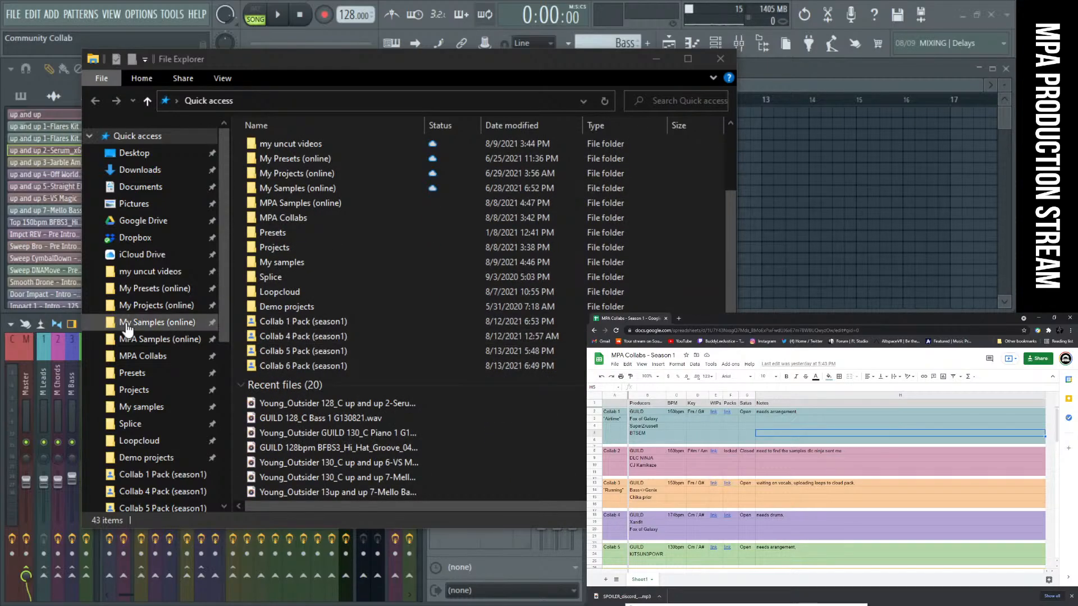
scroll(316, 325, up, 3)
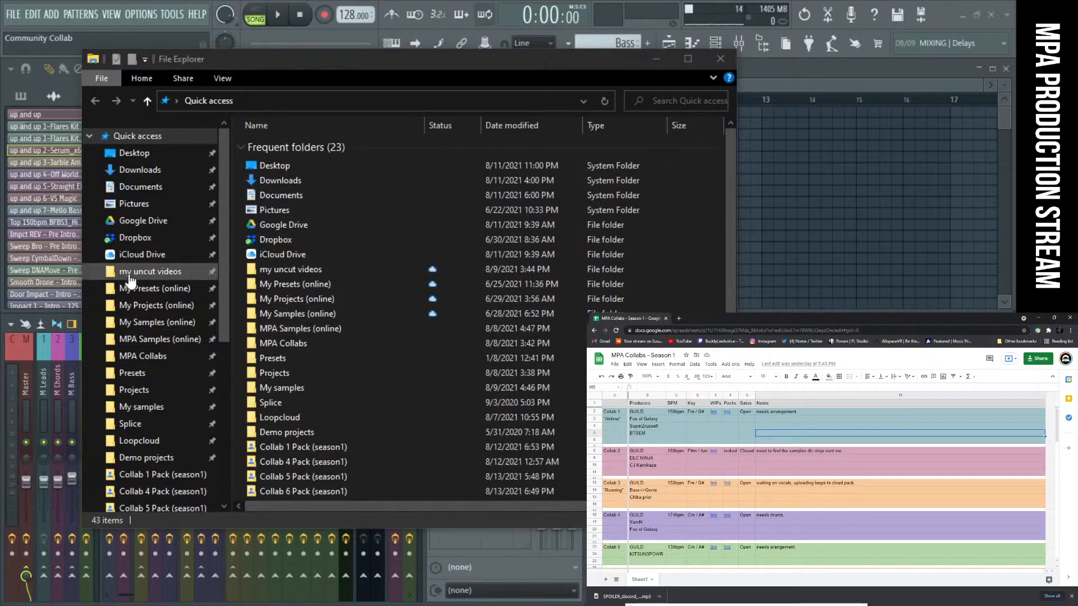
click(147, 171)
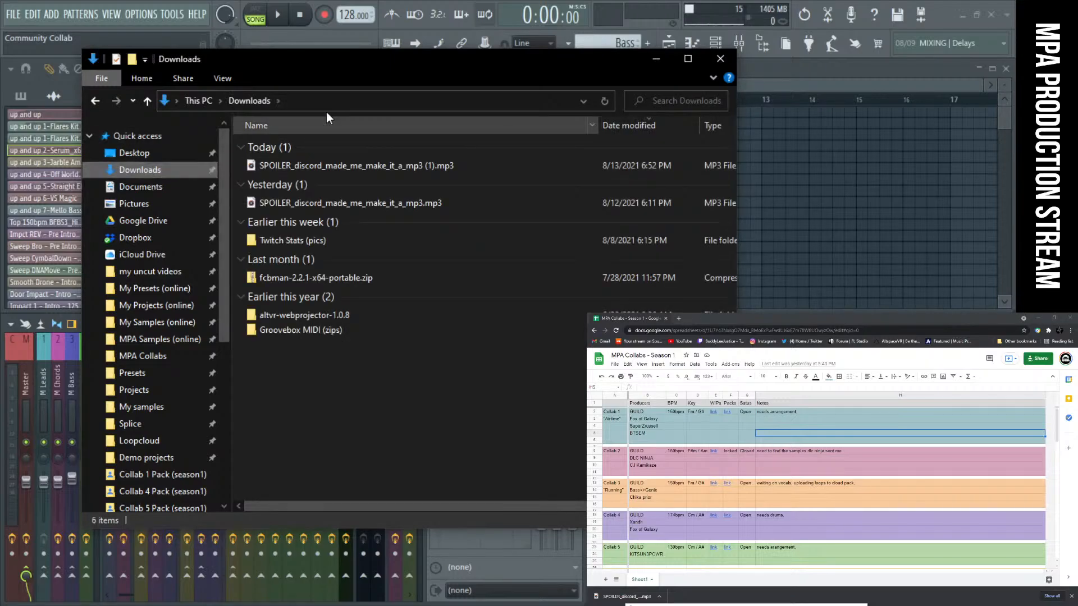
drag(334, 71, 324, 228)
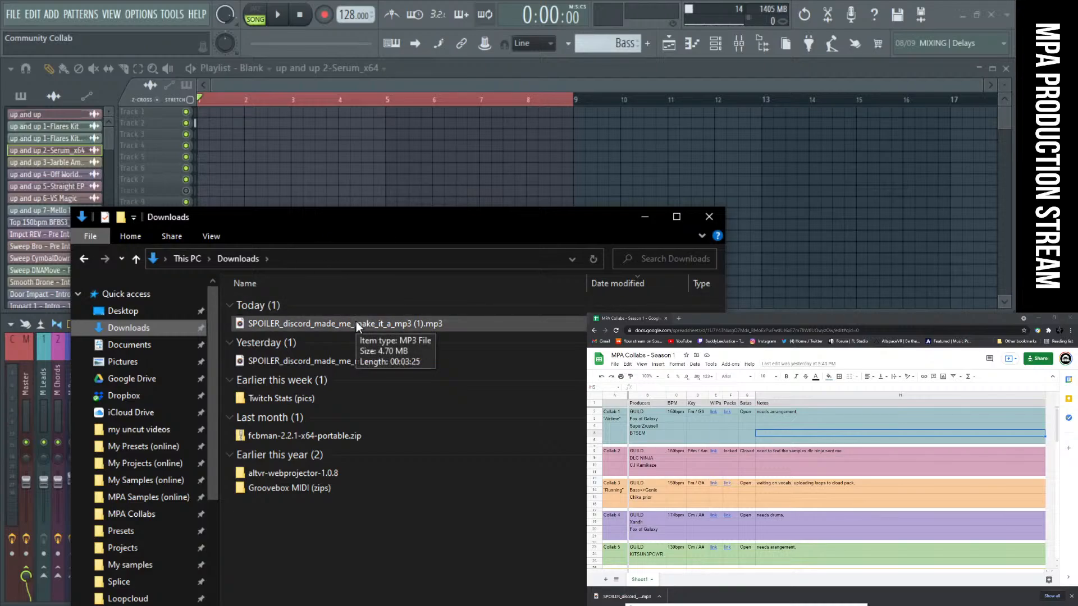
drag(356, 322, 210, 123)
Step: Clear the playlist time selection, show the whole imported clip and return the playhead to the start
drag(566, 101, 898, 102)
click(912, 98)
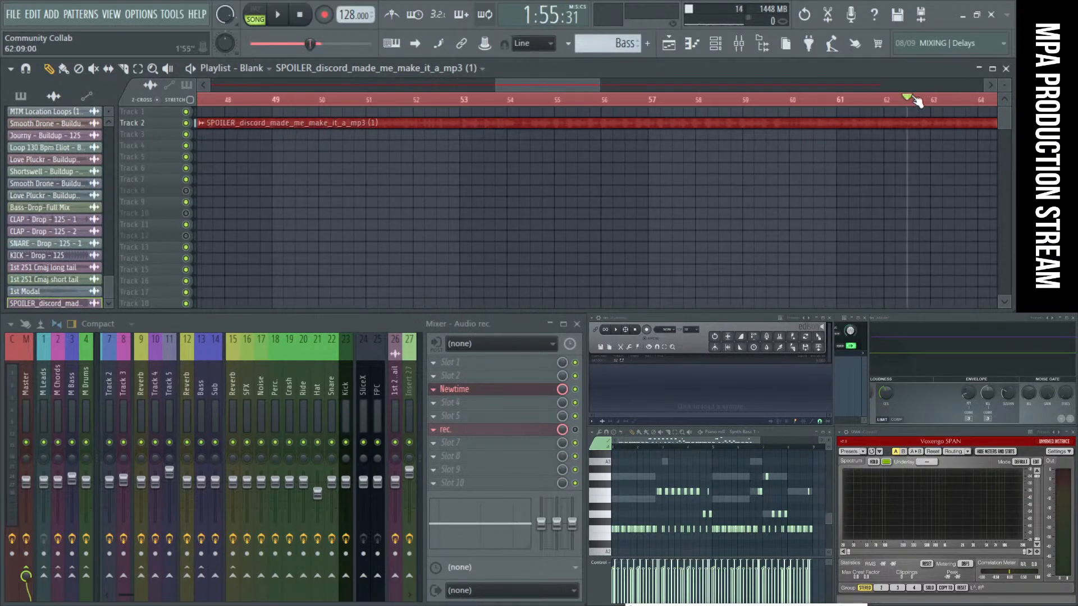
click(913, 97)
scroll(589, 199, down, 6)
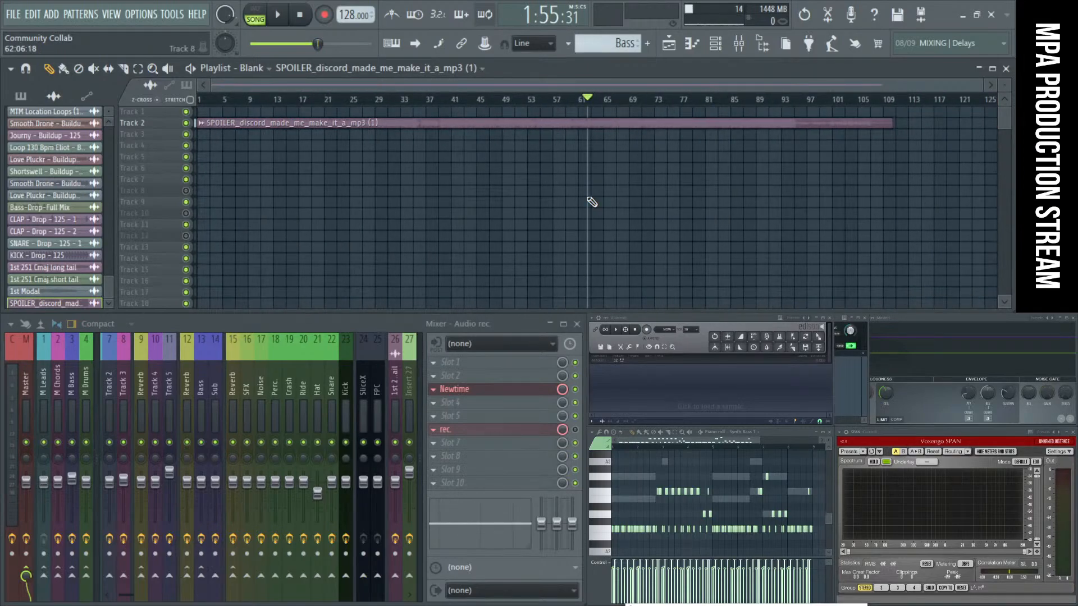
click(301, 15)
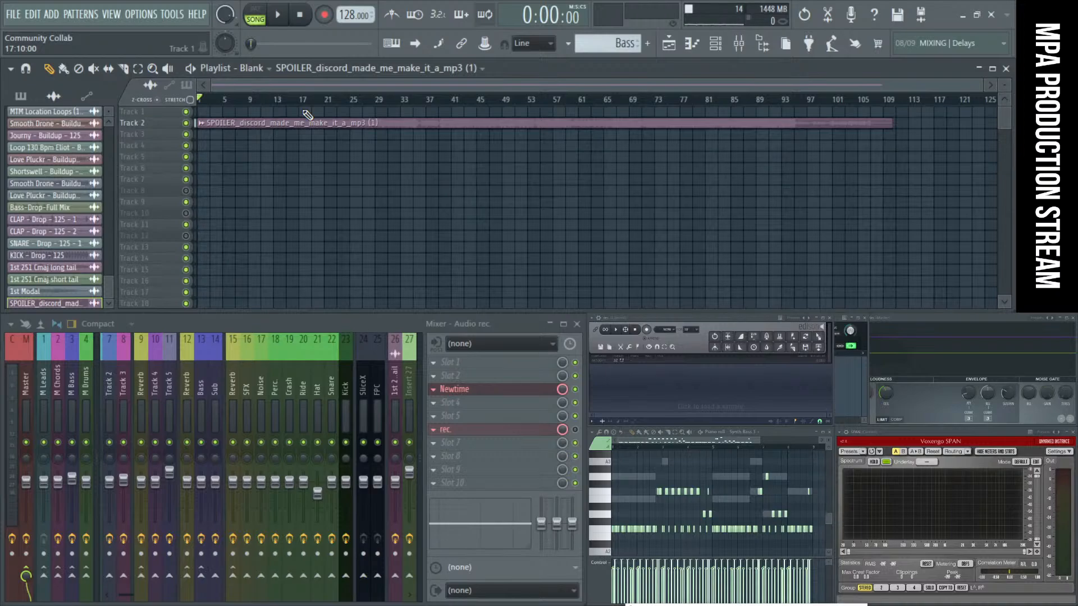
Step: Switch to Discord and open the Music Production Arena server
click(670, 605)
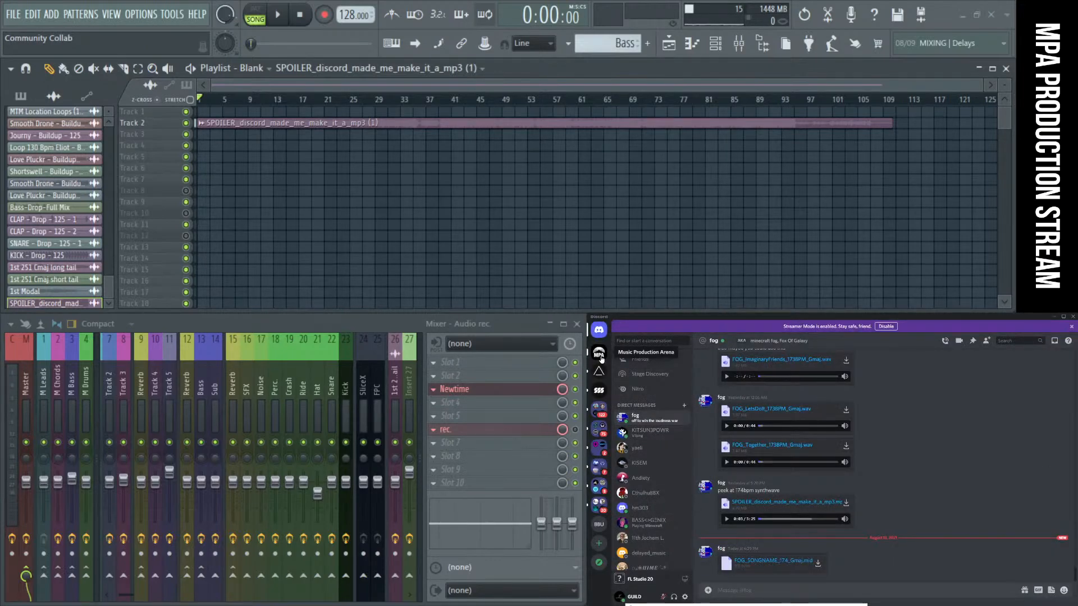
click(599, 354)
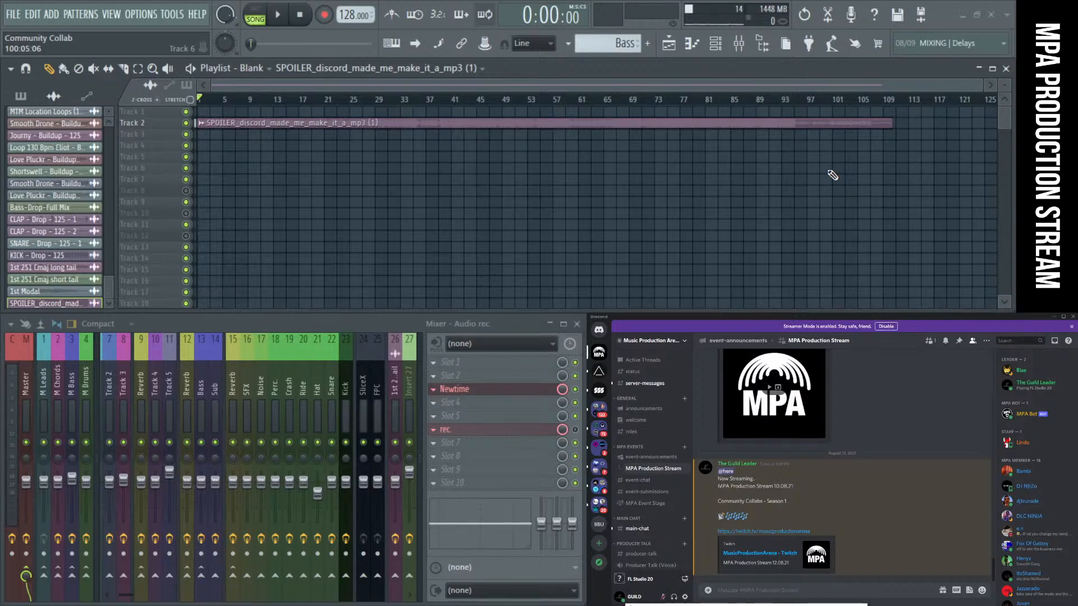
Step: Enlarge the playlist tracks to show the imported clip's waveform and set the project tempo to 174 BPM
scroll(831, 173, up, 3)
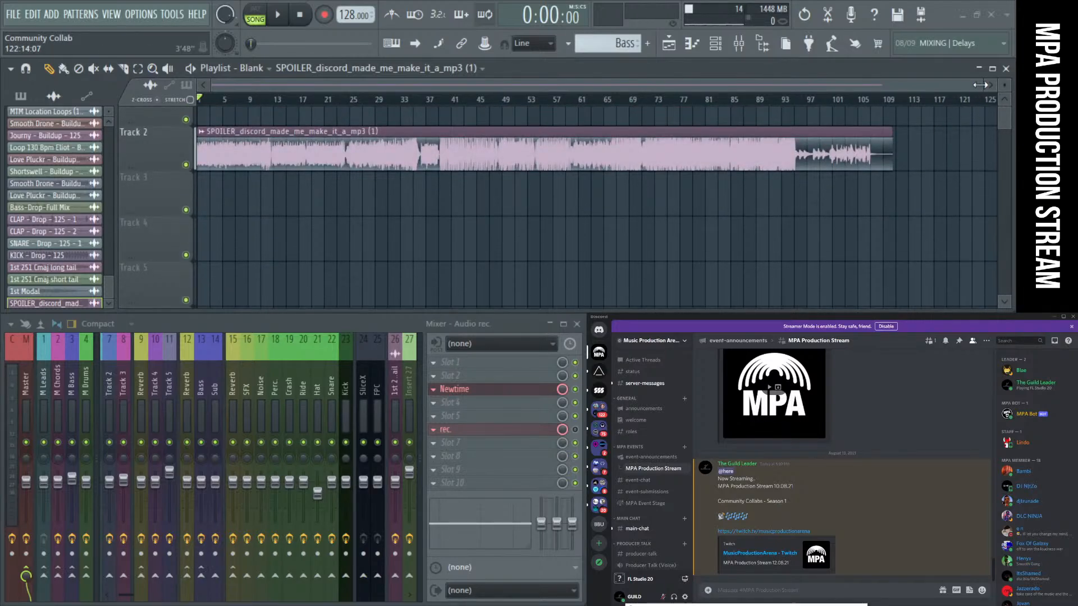
drag(980, 85, 890, 101)
scroll(885, 146, up, 1)
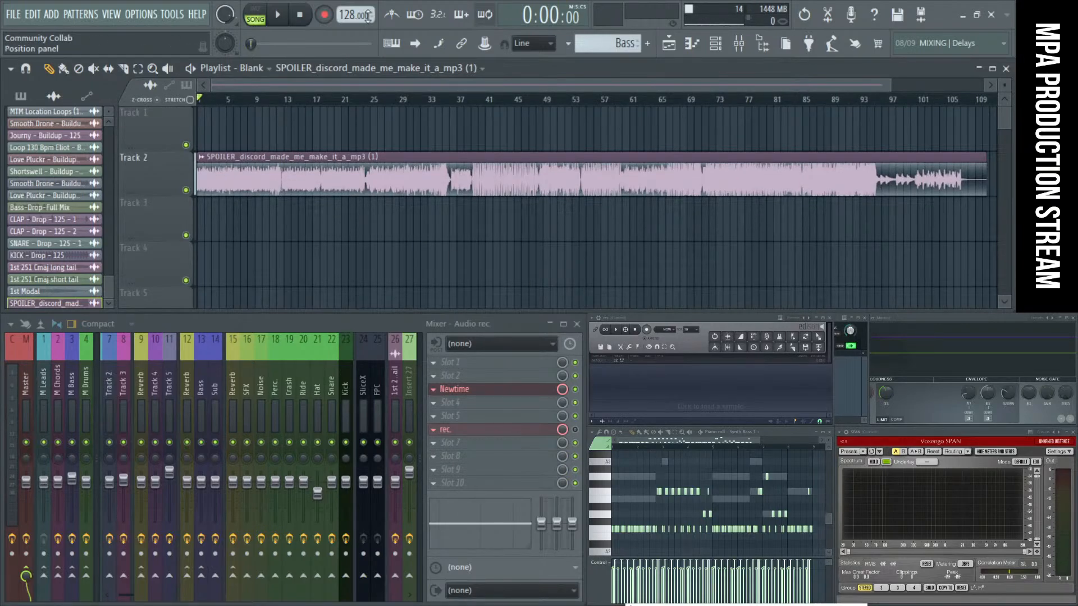
drag(349, 16, 349, 0)
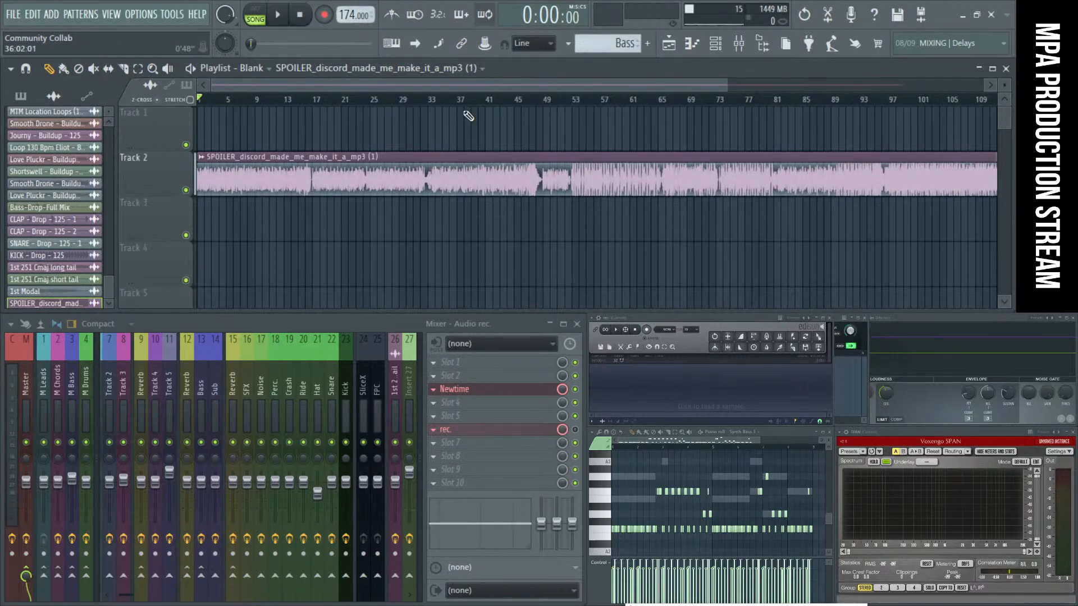
drag(727, 85, 899, 112)
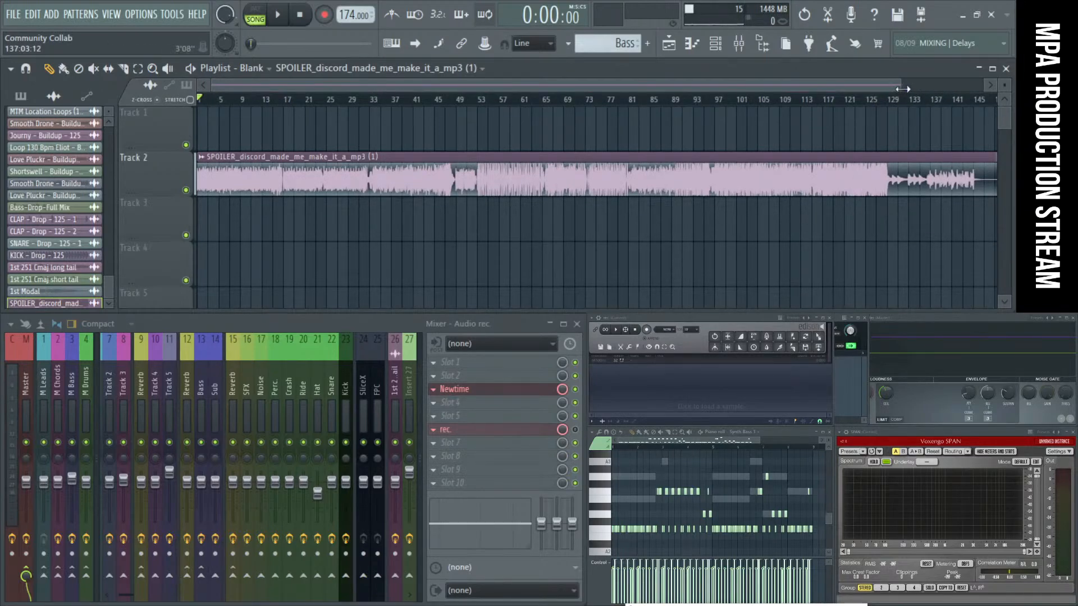
mouse_move(902, 88)
mouse_down()
mouse_move(878, 86)
mouse_move(900, 95)
mouse_up()
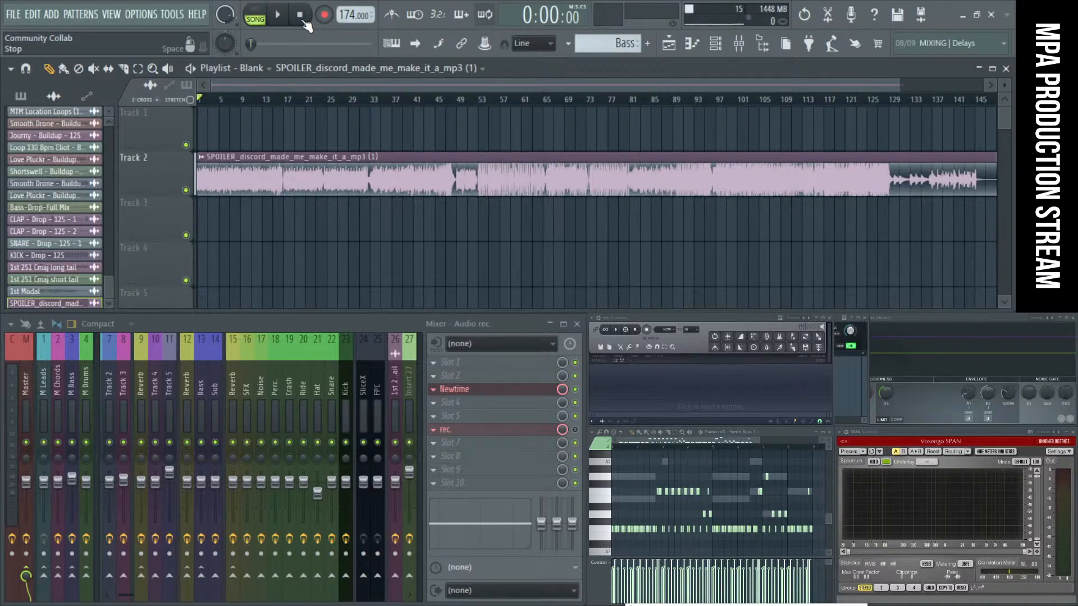
Step: Bring the stream chat window over to read its messages, then play the imported song from the start and inspect its drops
drag(825, 331, 288, 306)
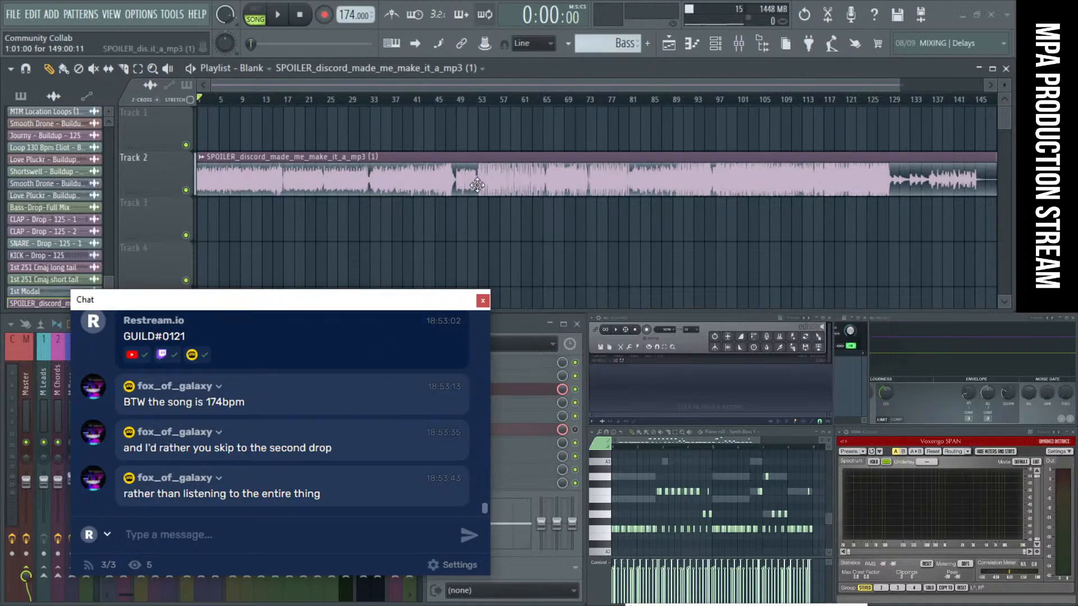
click(468, 103)
key(space)
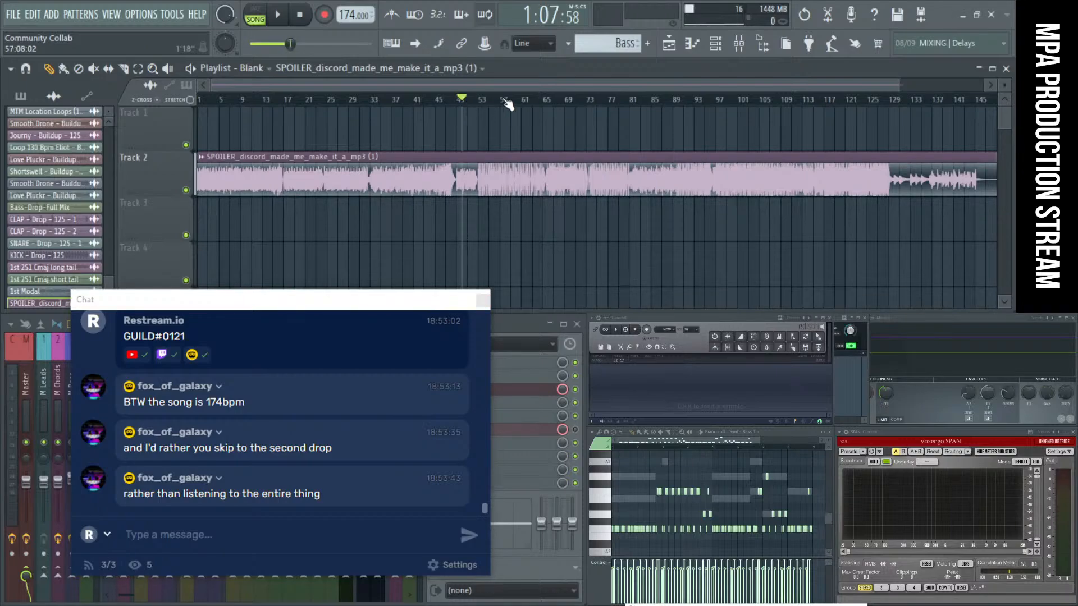
key(space)
click(285, 22)
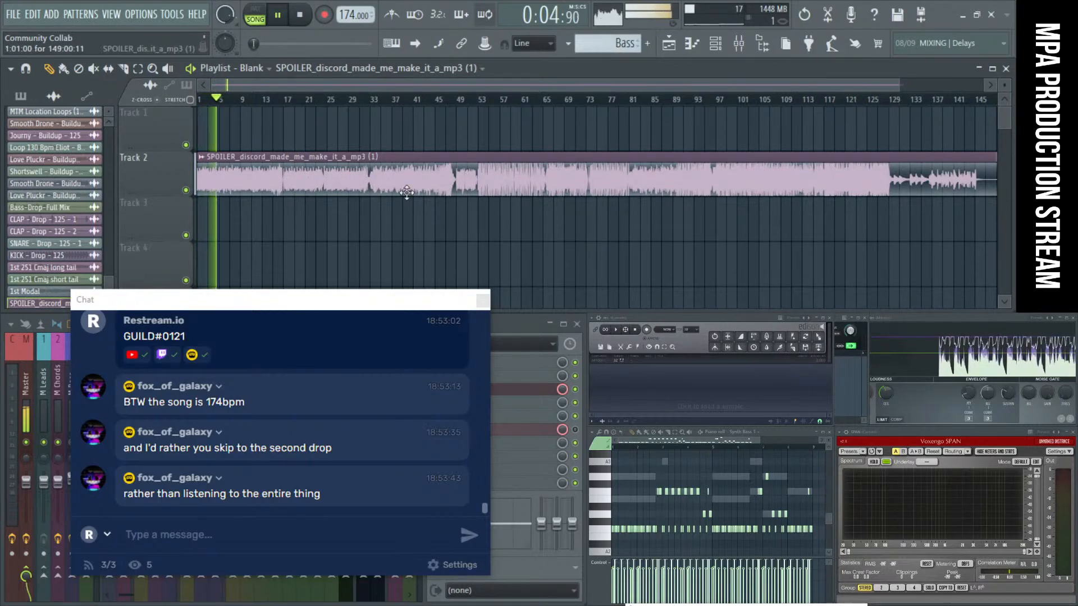
scroll(485, 143, up, 1)
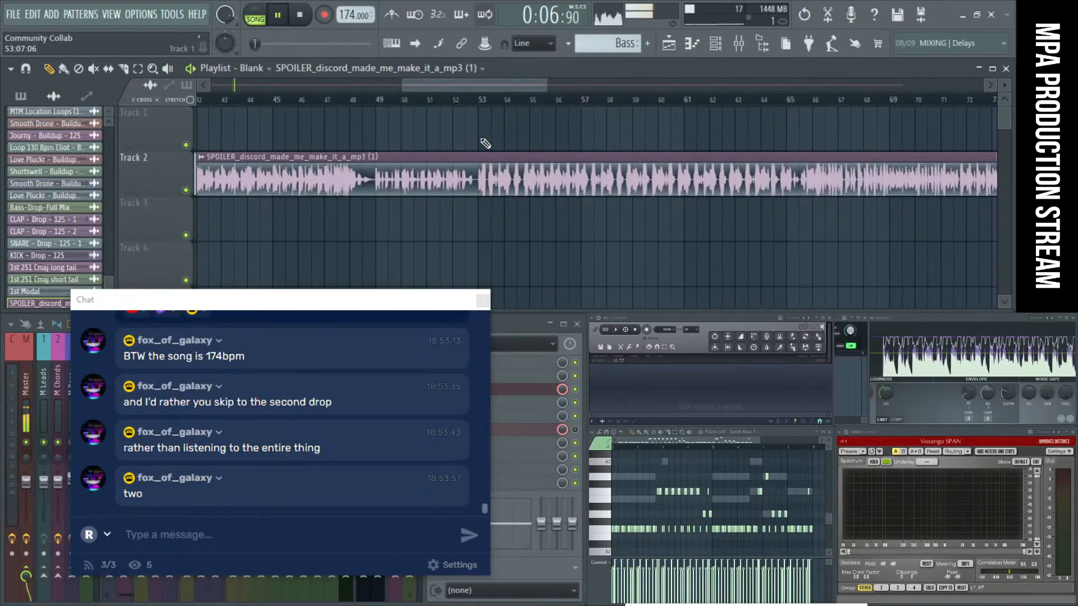
scroll(485, 145, down, 2)
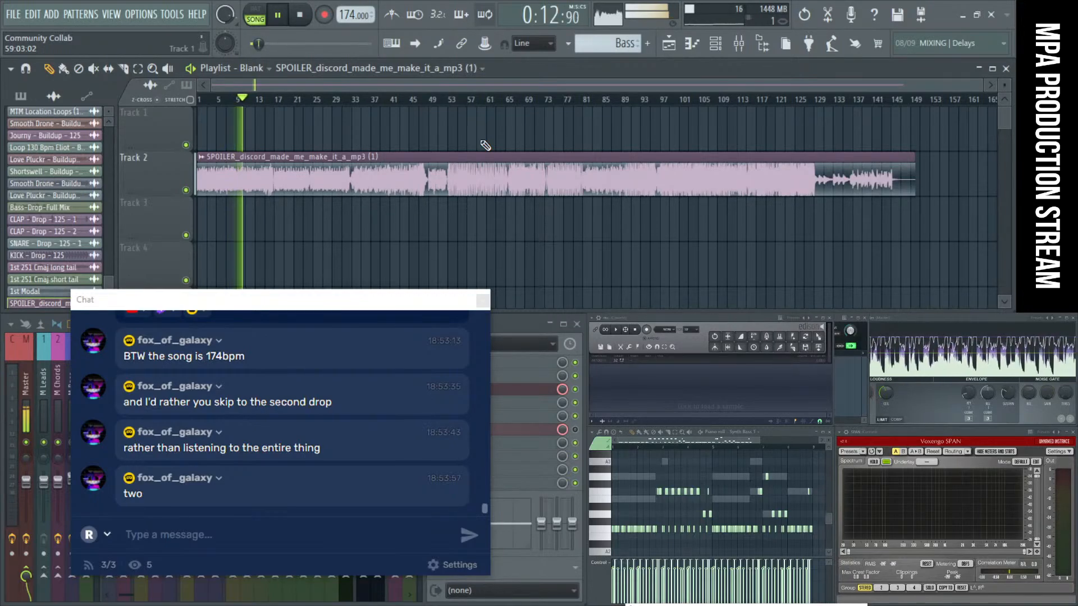
Step: Open the imported clip's channel settings and reset the gain of the master's Fruity Limiter
double_click(626, 166)
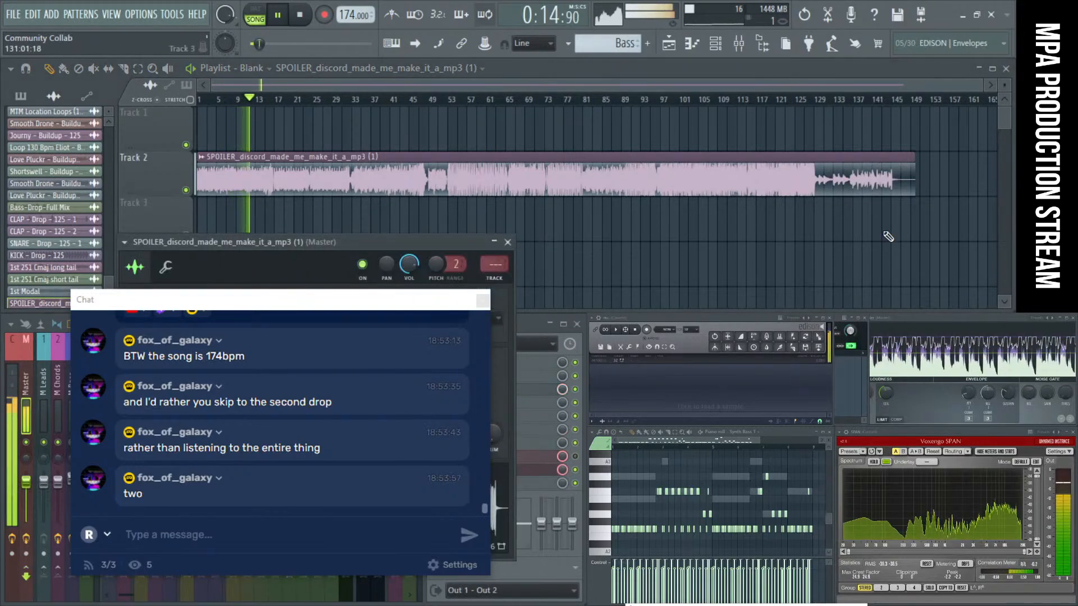
click(905, 402)
right_click(850, 396)
click(853, 400)
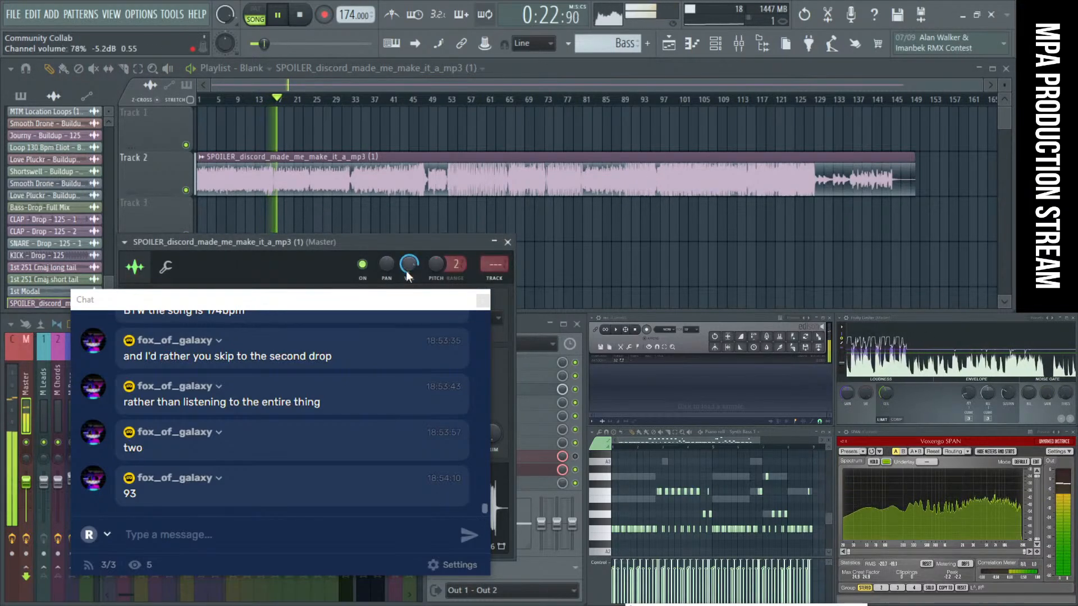
Step: Move the chat window clear of the clip's channel settings and shift the settings window over the mixer
drag(366, 300, 454, 292)
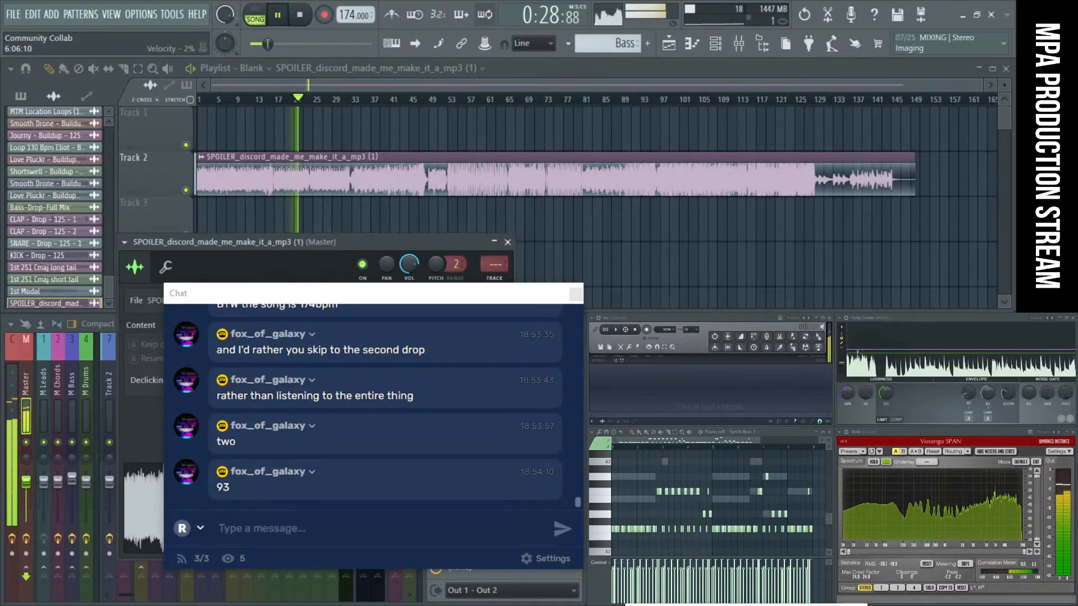
drag(357, 241, 345, 221)
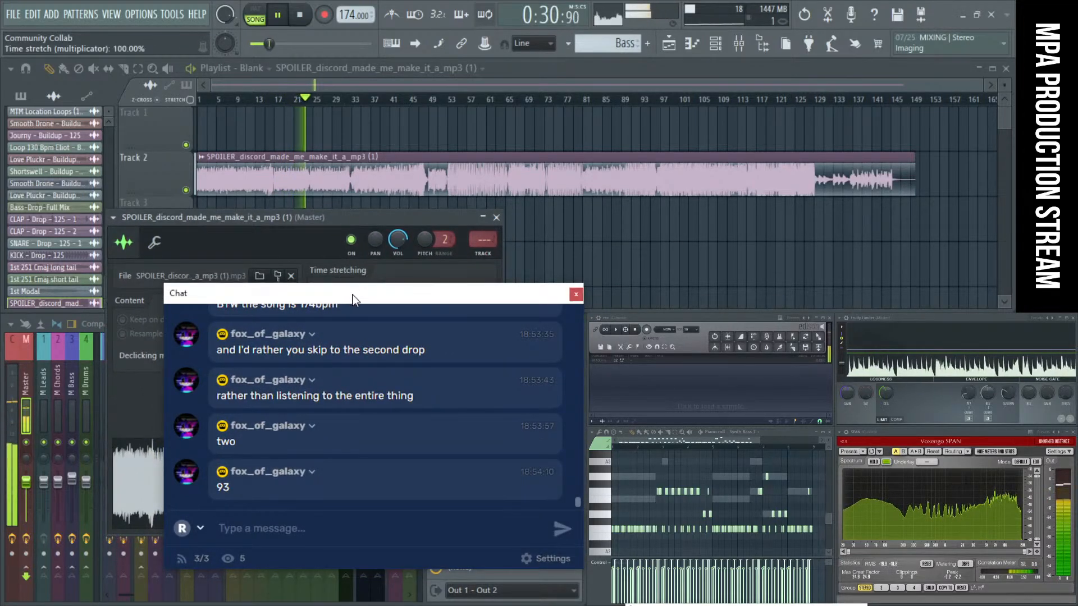
drag(352, 295, 777, 458)
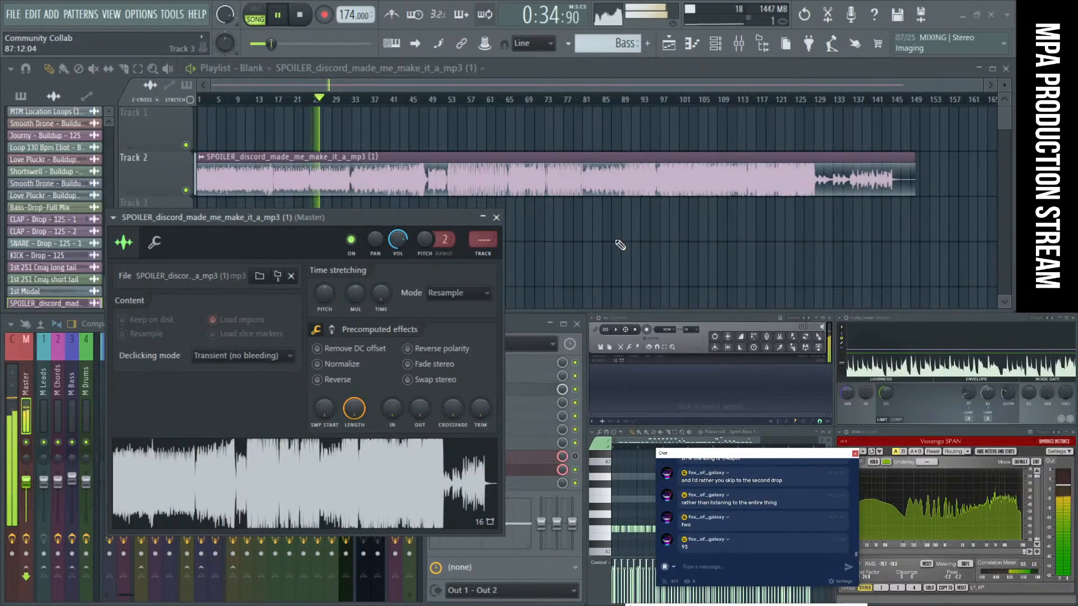
drag(426, 219, 611, 232)
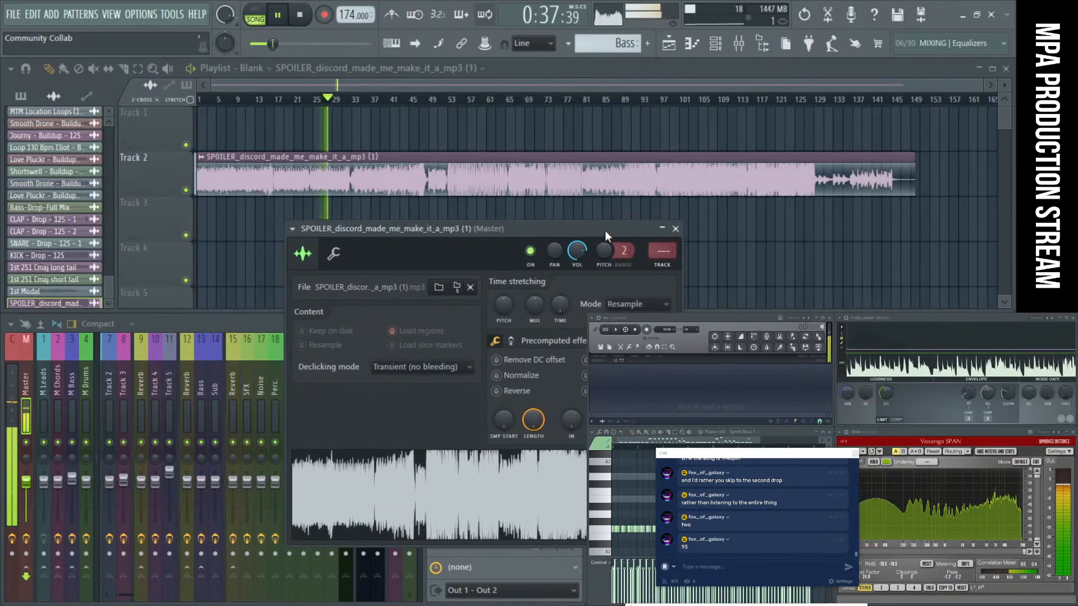
Step: Add a Fruity Dance channel, move its dancer onto the playlist, and close the plugin and clip settings windows
click(715, 43)
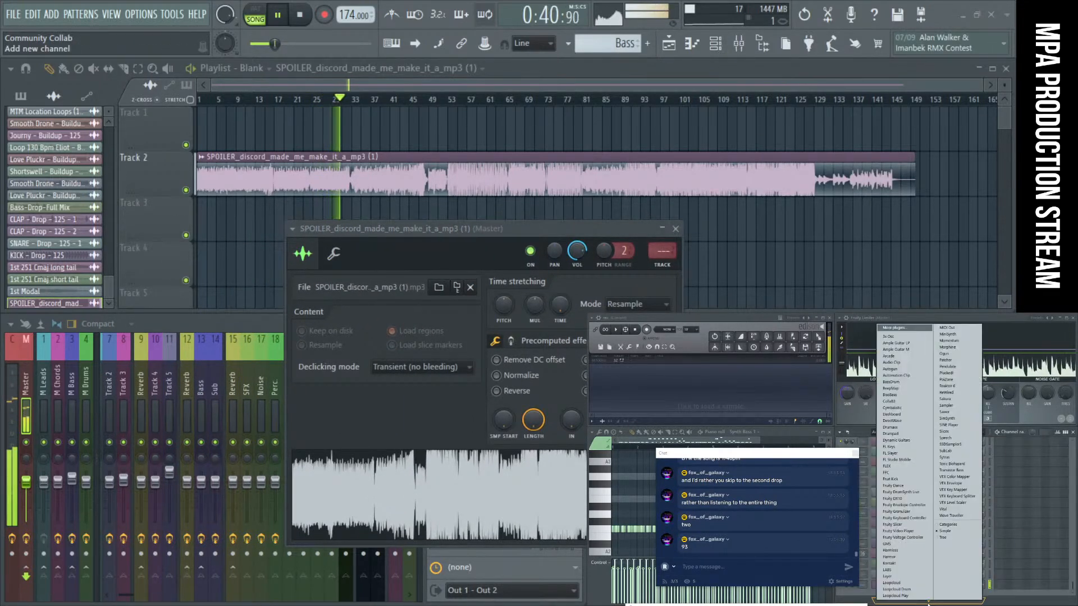
click(928, 601)
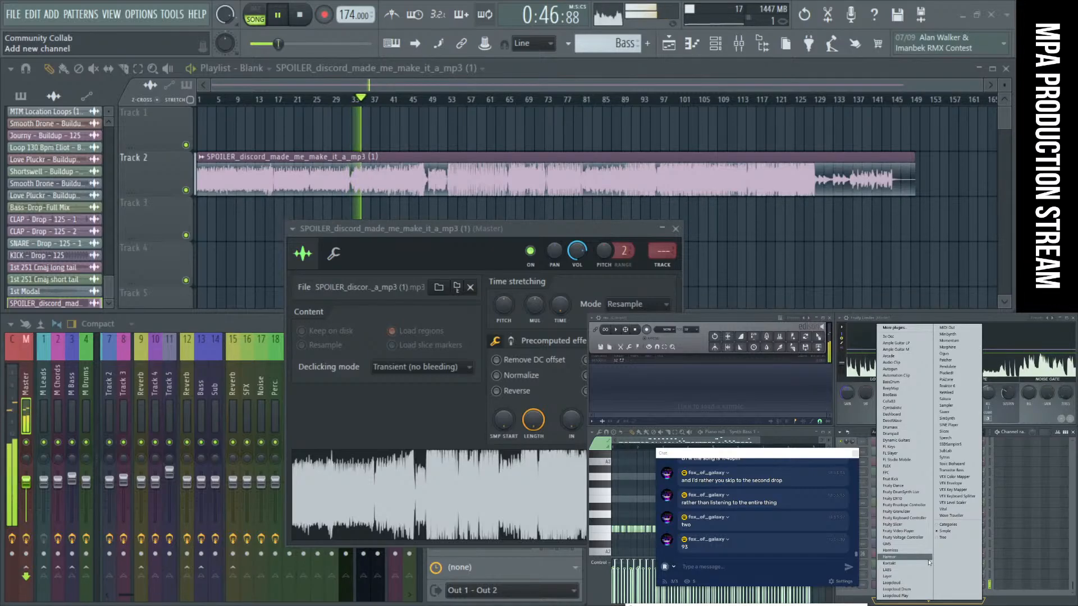
click(905, 486)
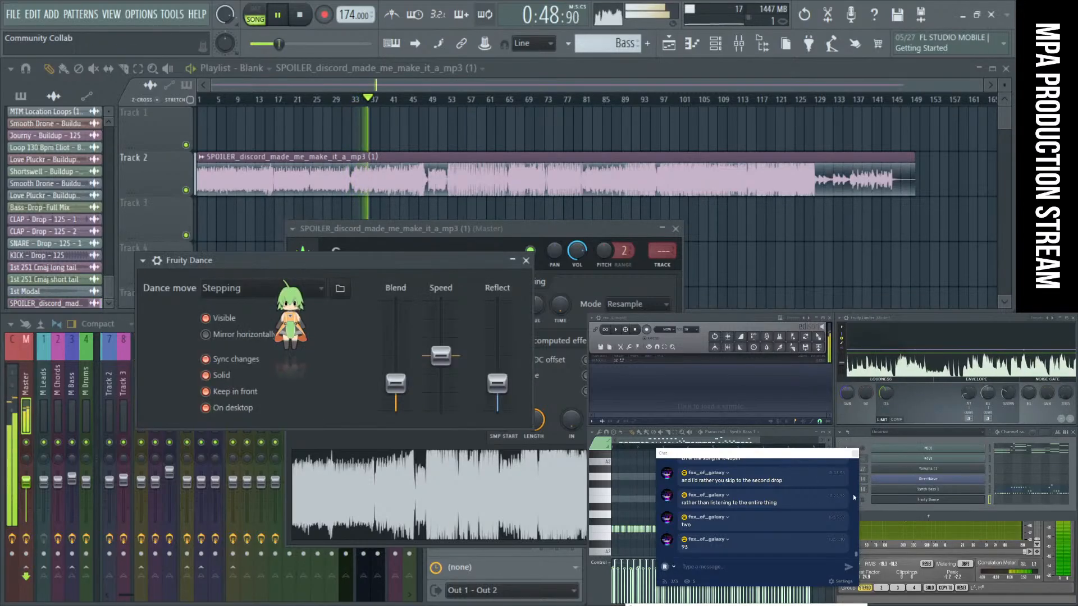
click(518, 257)
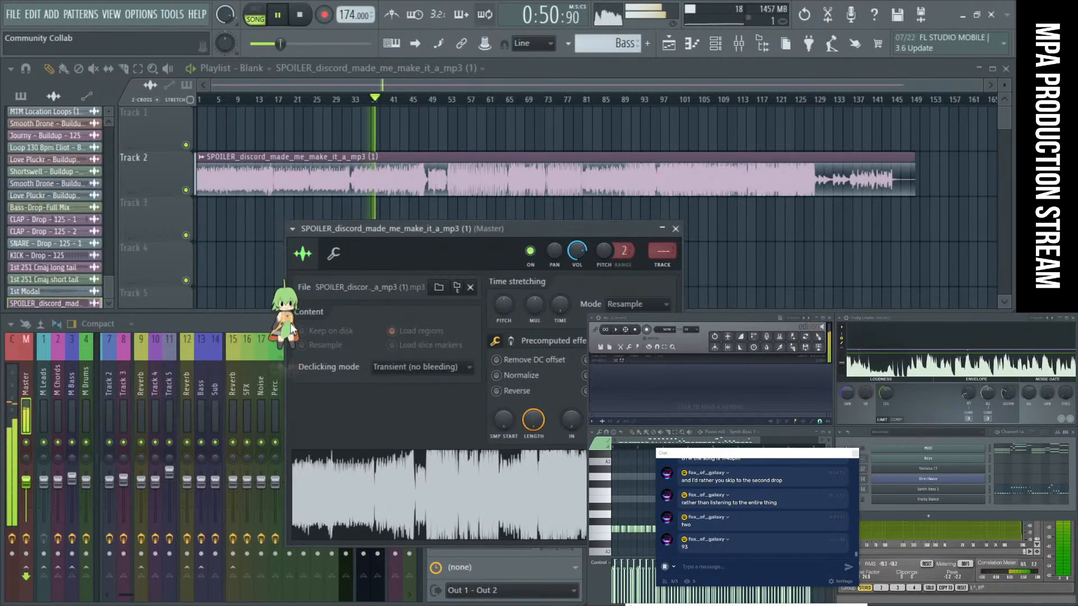
drag(285, 321, 598, 245)
click(943, 252)
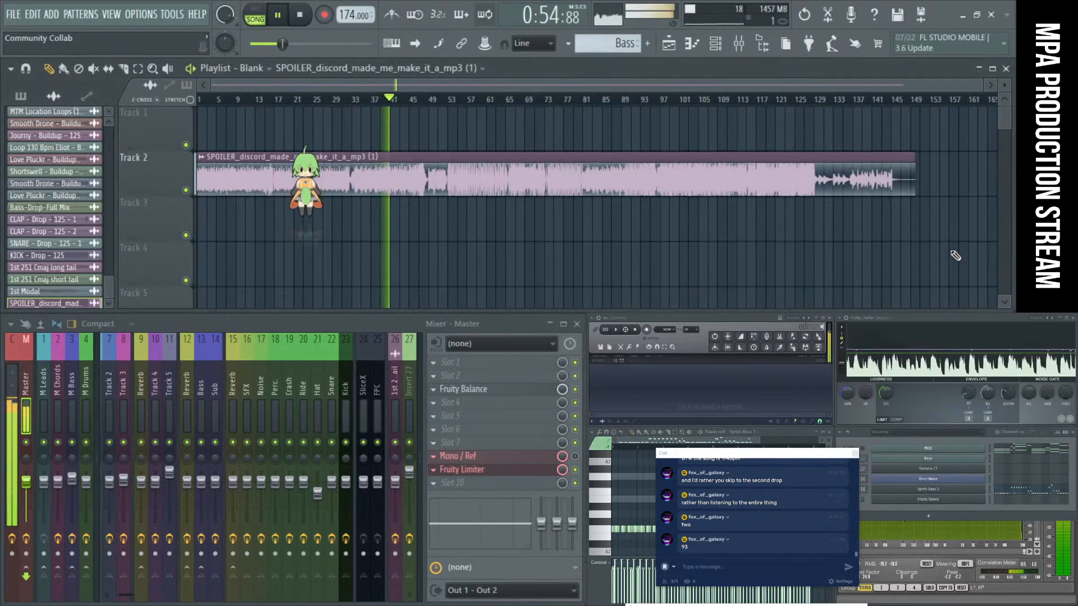
Step: Bring the chat window back over the mixer and stand the dancer on the chat window's upper edge
drag(746, 453, 465, 293)
drag(345, 294, 269, 295)
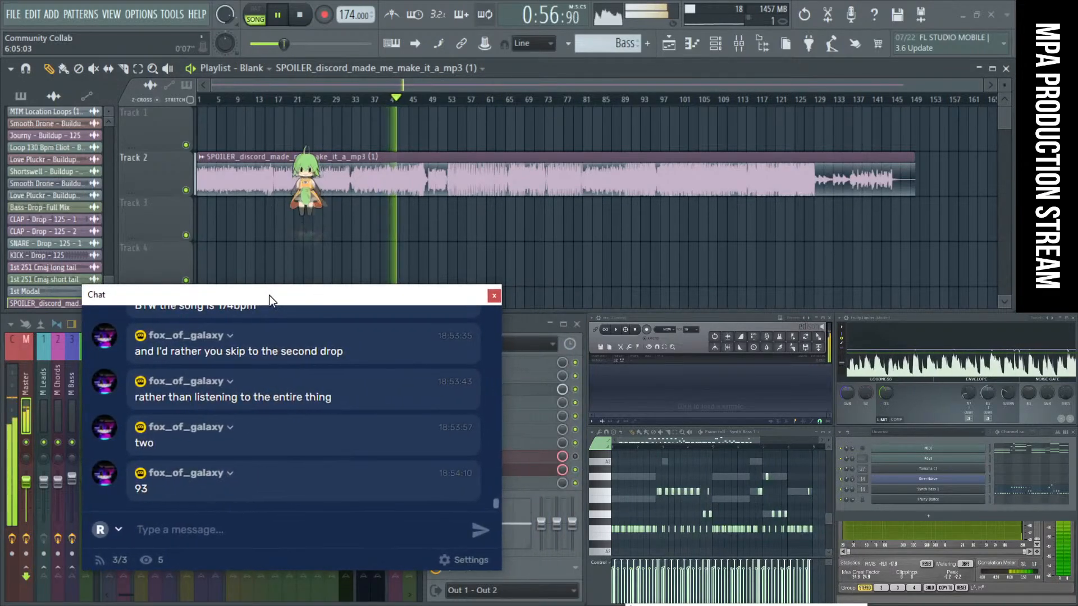
drag(307, 202, 205, 274)
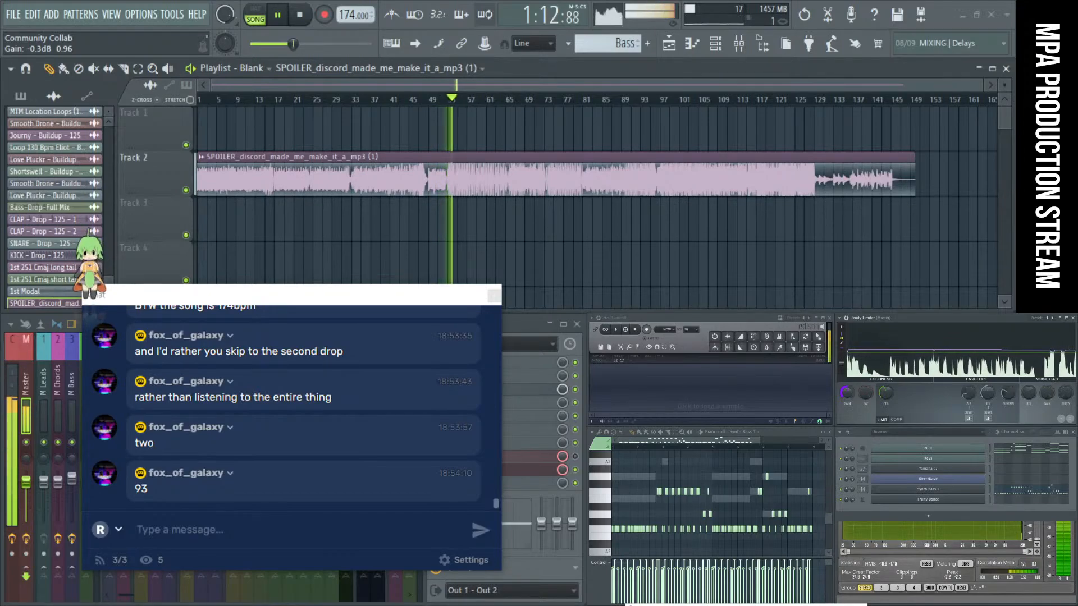
Step: Reopen the imported clip's channel settings and gradually lower its channel volume to about 72% during playback
click(466, 173)
double_click(466, 173)
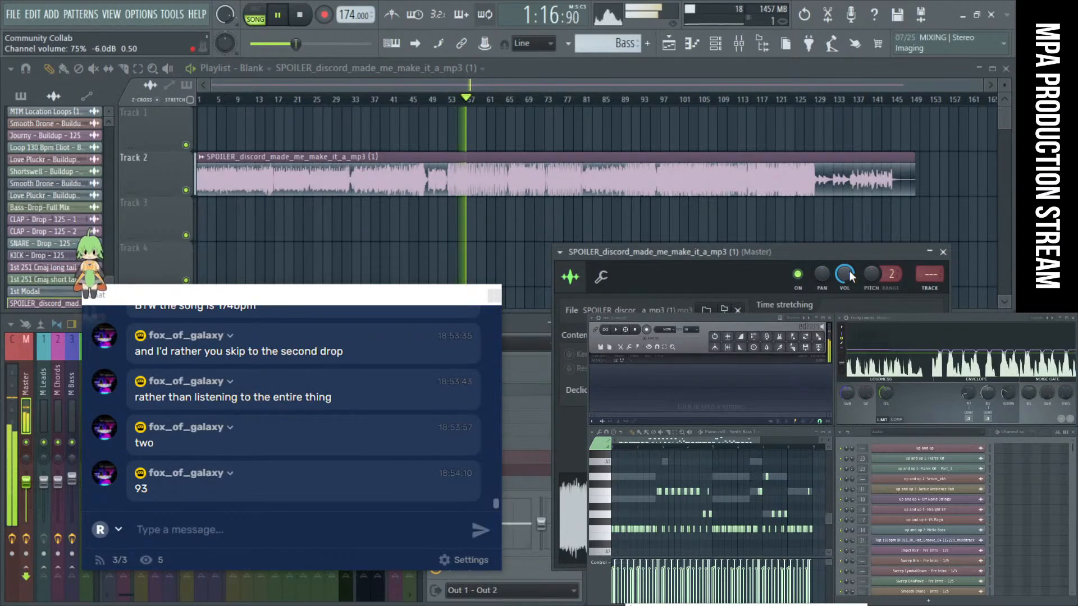
drag(849, 270, 848, 274)
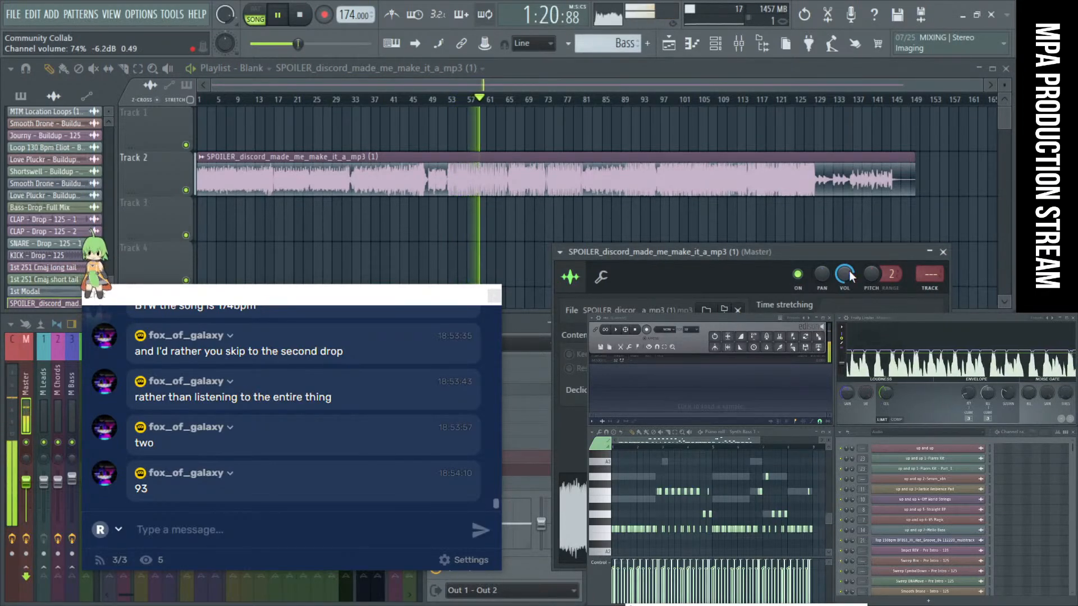
drag(848, 270, 848, 275)
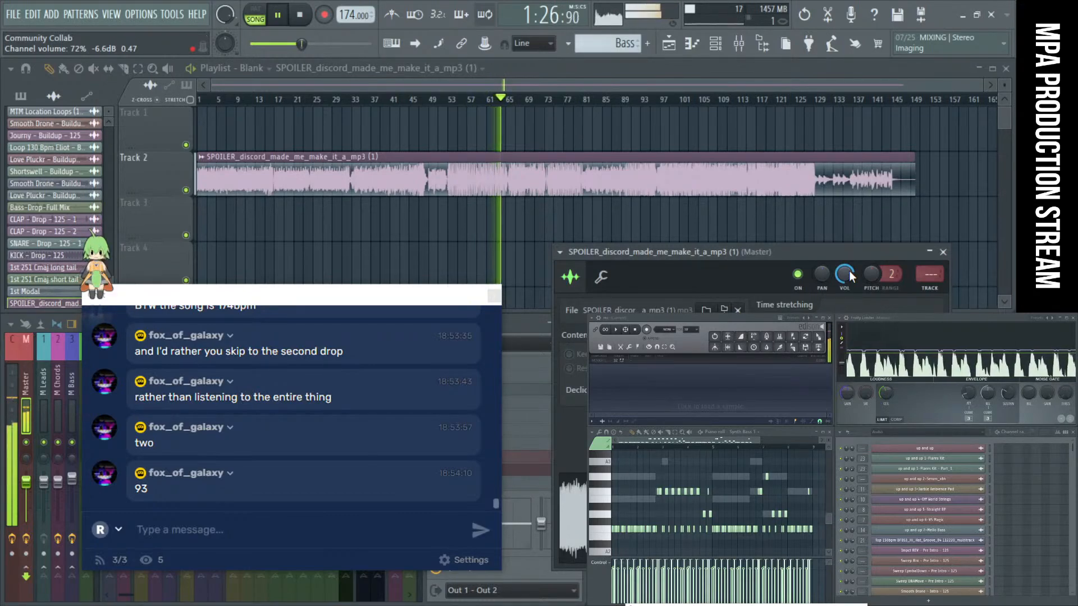
drag(849, 270, 848, 273)
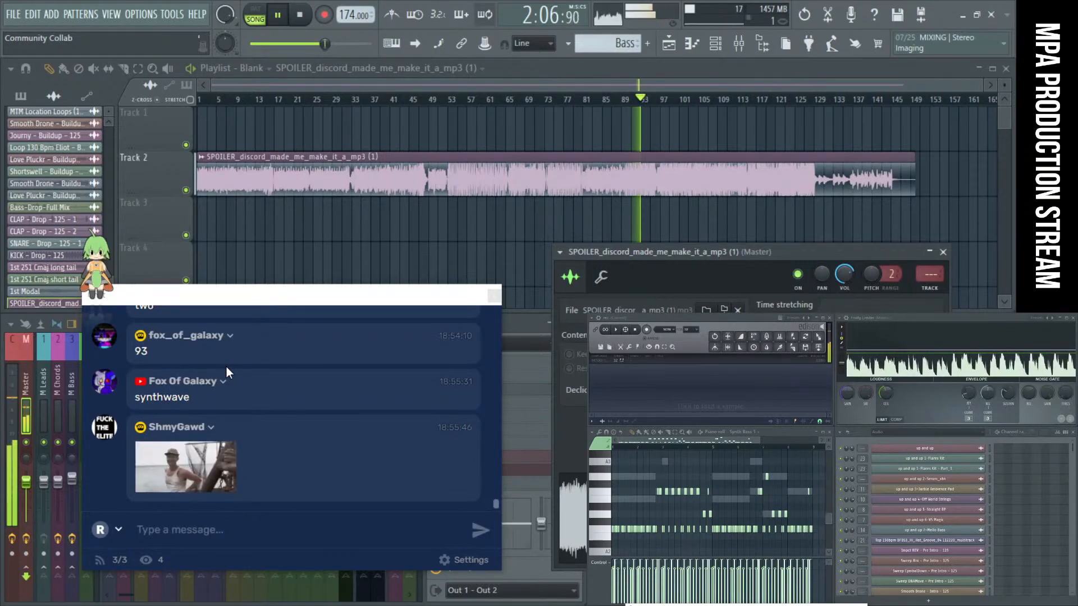
Step: Read back through the recent stream chat messages and stop the song's playback
scroll(260, 398, up, 3)
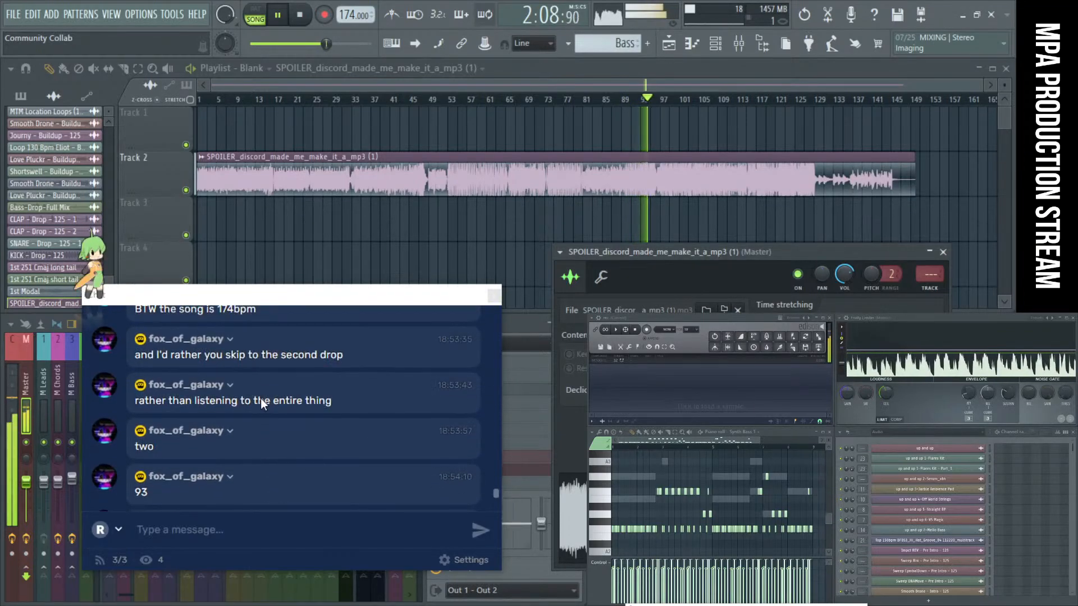
scroll(260, 399, down, 3)
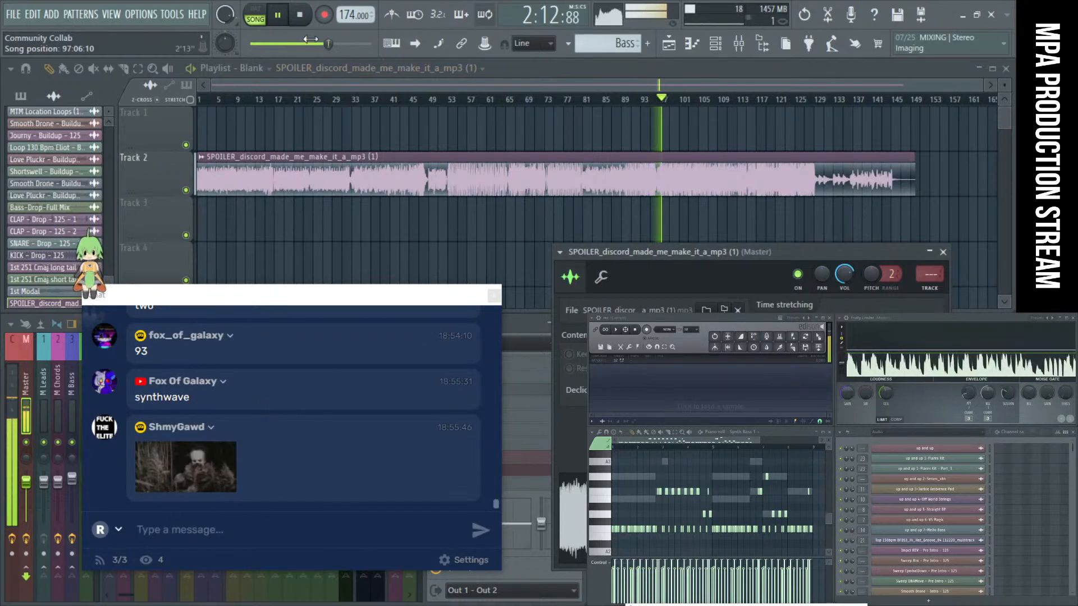
key(space)
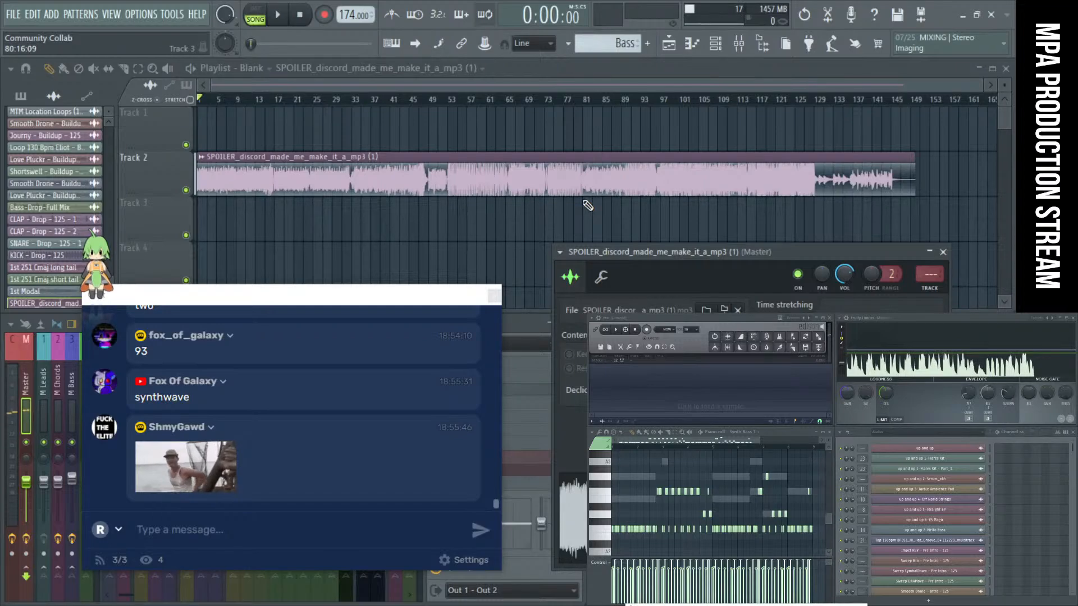
Step: Reposition the chat window below the imported clip, overlapping the playlist and mixer, with the waveform left uncovered
drag(255, 293, 230, 278)
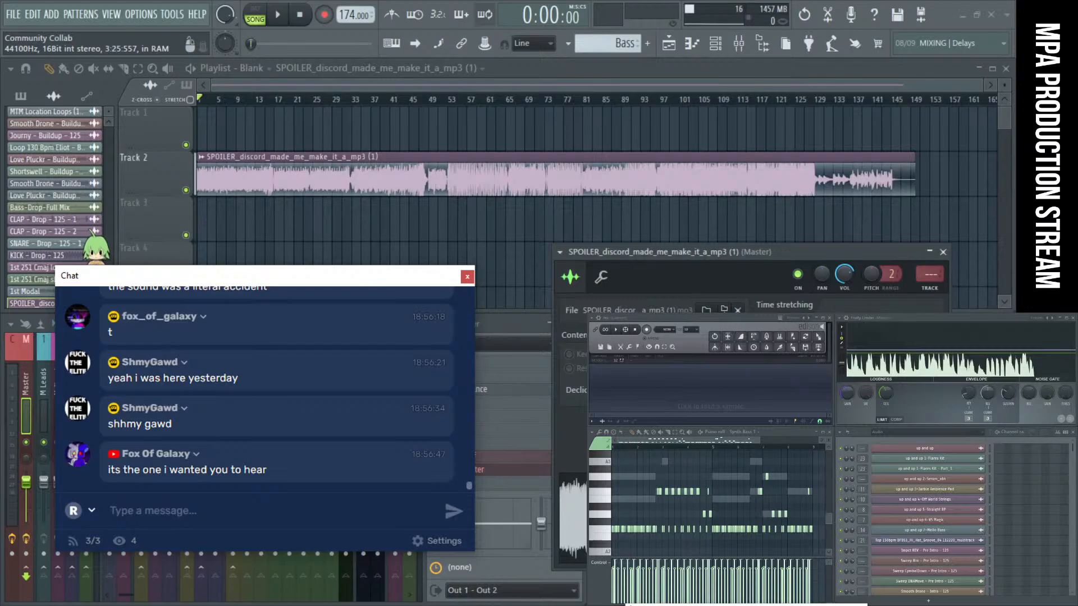
drag(331, 276, 337, 274)
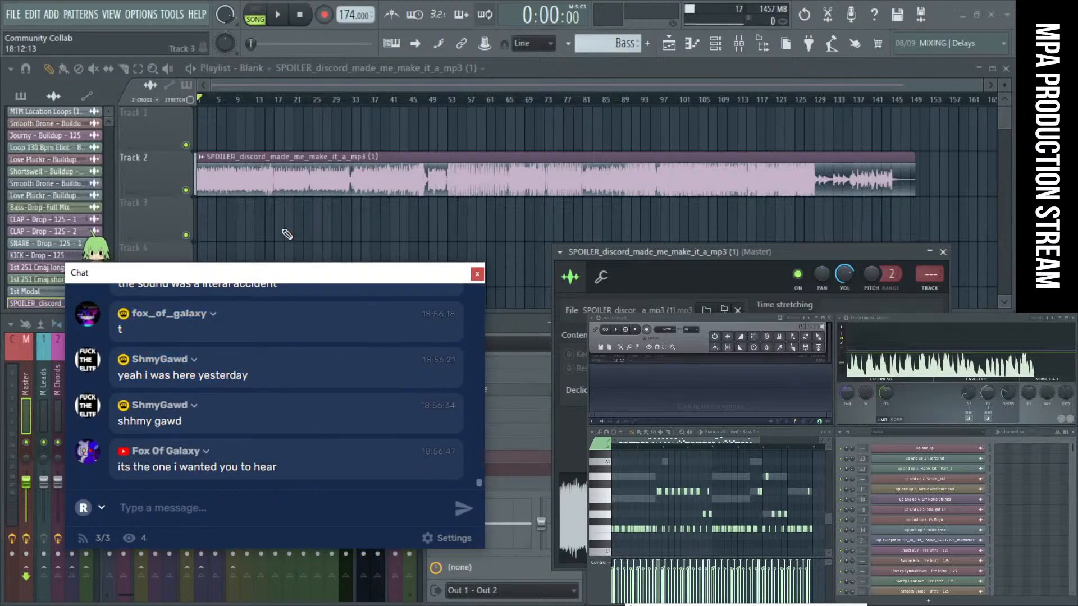
drag(265, 275, 397, 123)
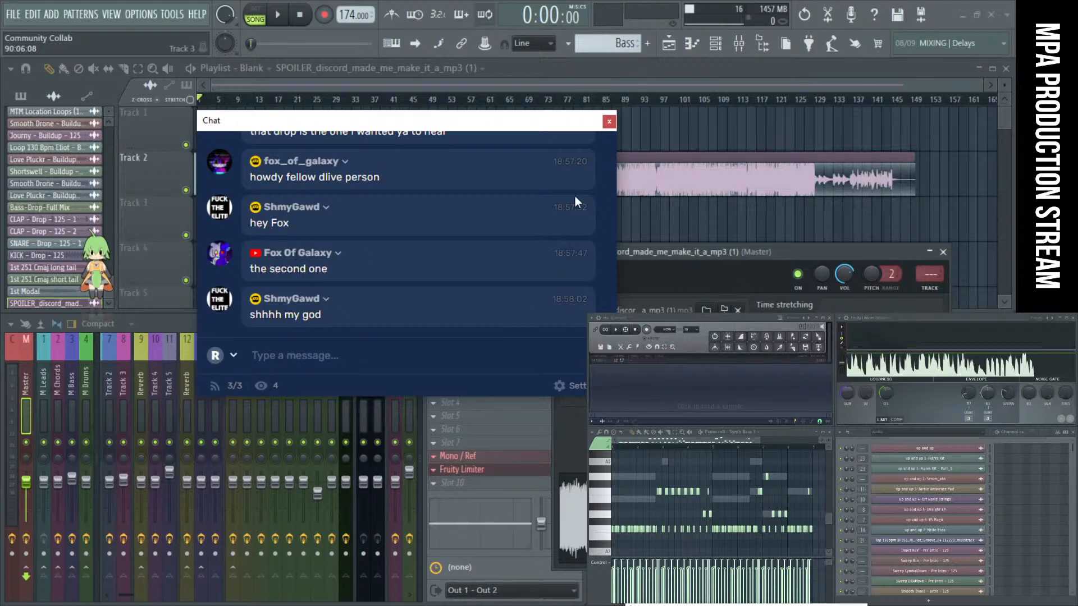
drag(561, 116, 580, 217)
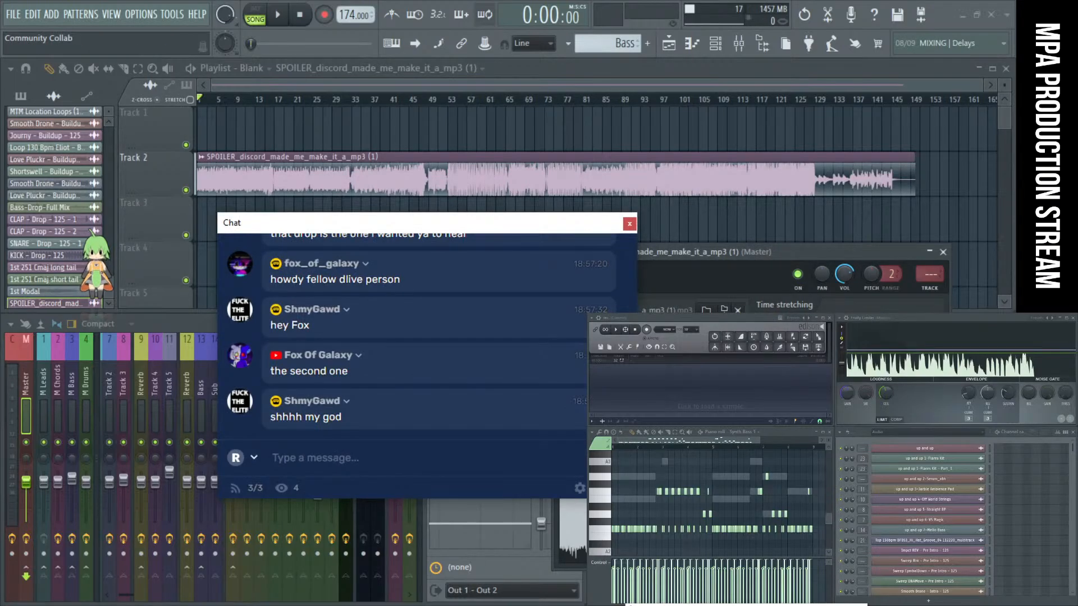
Step: Switch to Discord, open the server-messages channel and look back through the stream chat history for earlier viewers' messages
key(alt+Tab)
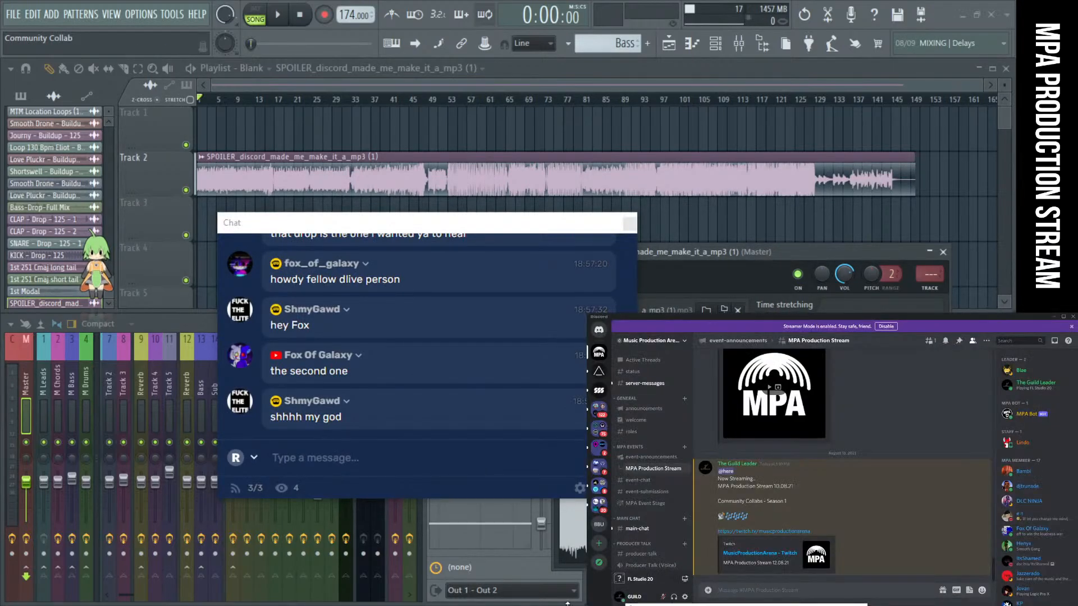
click(644, 383)
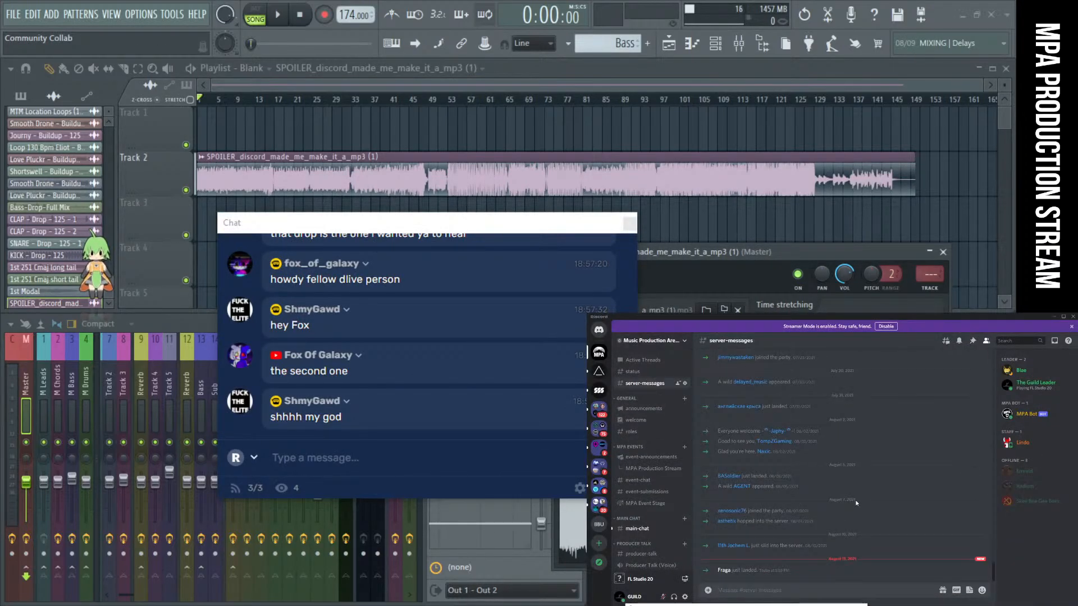
scroll(387, 413, up, 10)
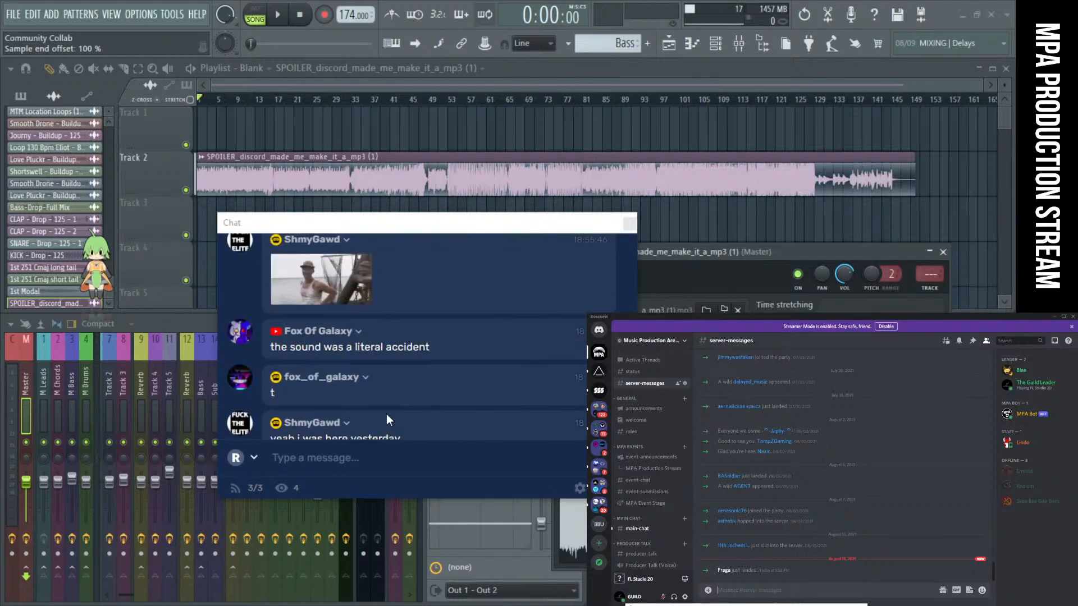
scroll(409, 345, down, 10)
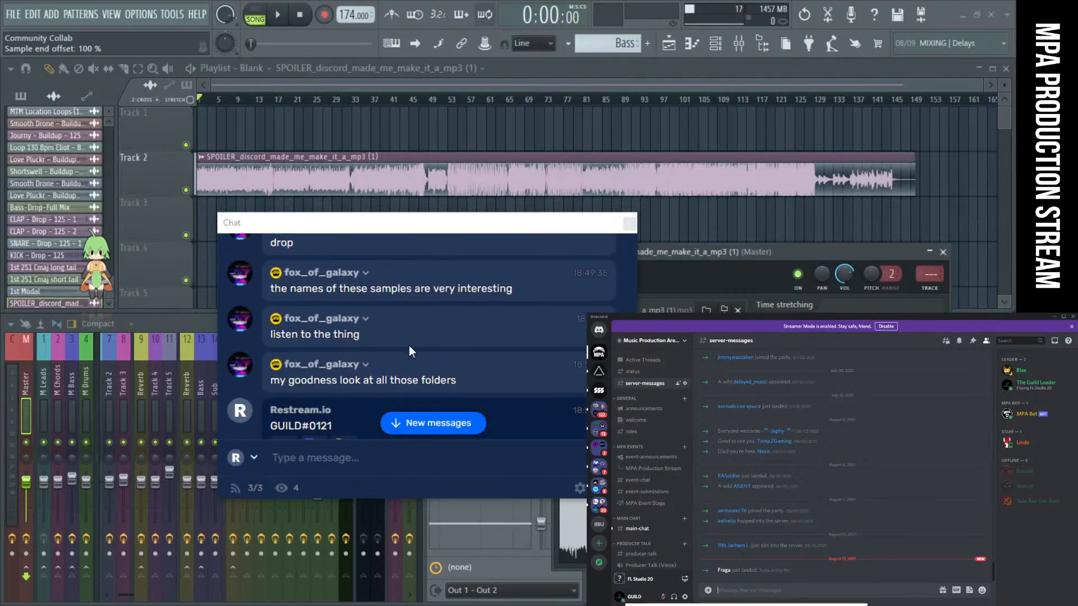
scroll(409, 345, up, 15)
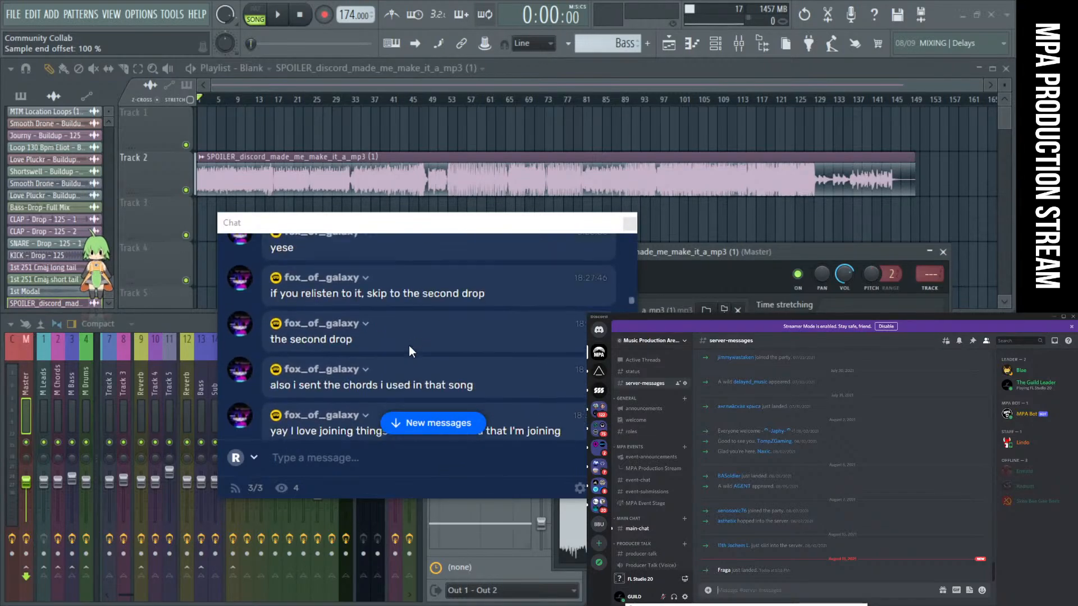
scroll(408, 345, up, 5)
scroll(408, 345, down, 5)
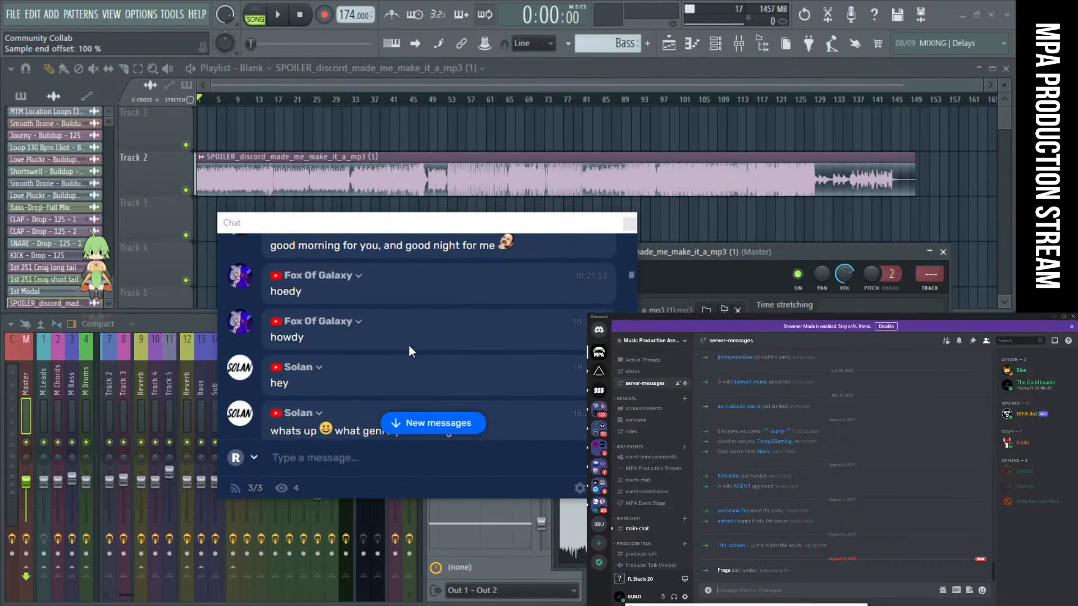
scroll(408, 345, up, 8)
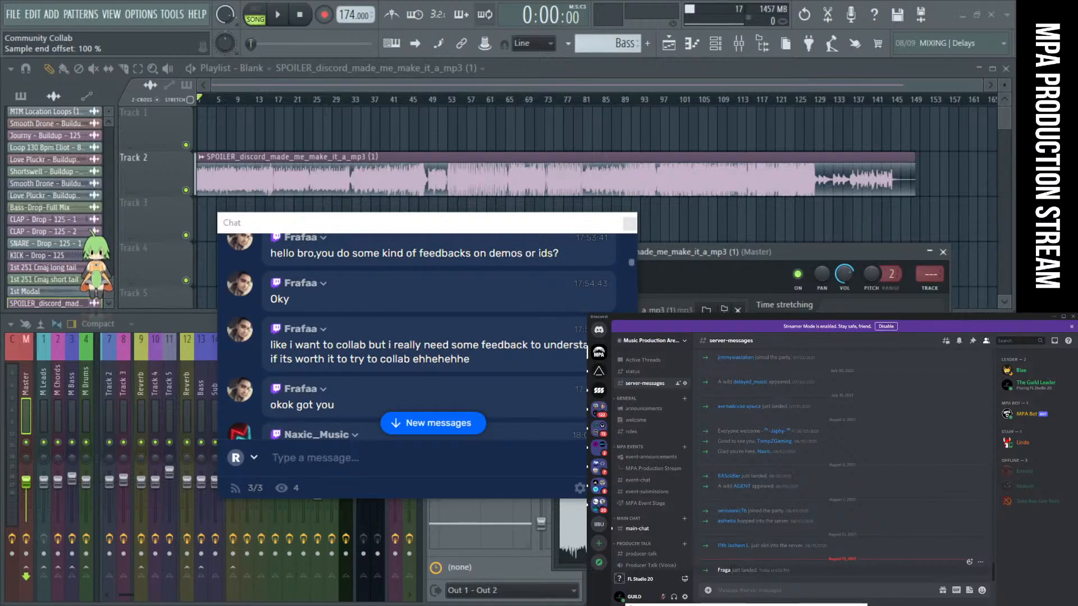
Step: Open the newest member's profile card from the latest join message in the server-messages channel
click(724, 570)
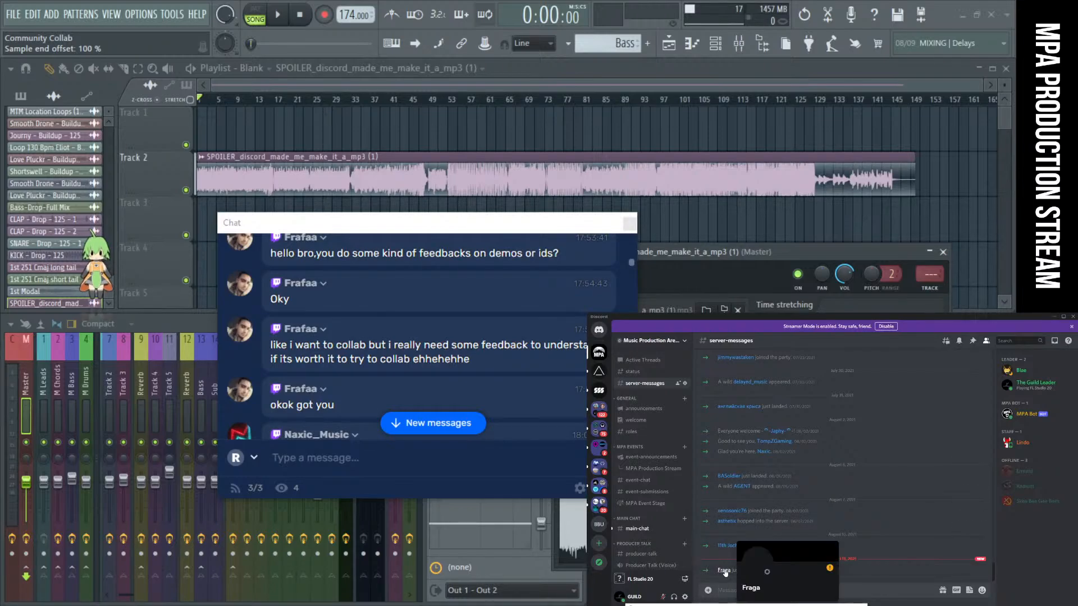
click(873, 557)
click(724, 570)
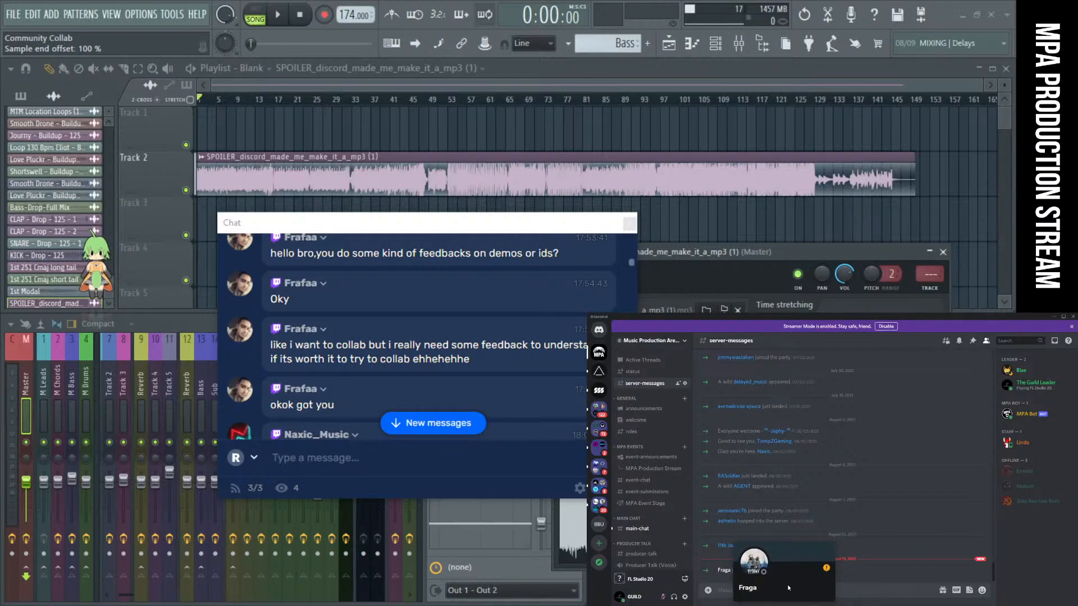
click(726, 573)
click(726, 572)
click(726, 572)
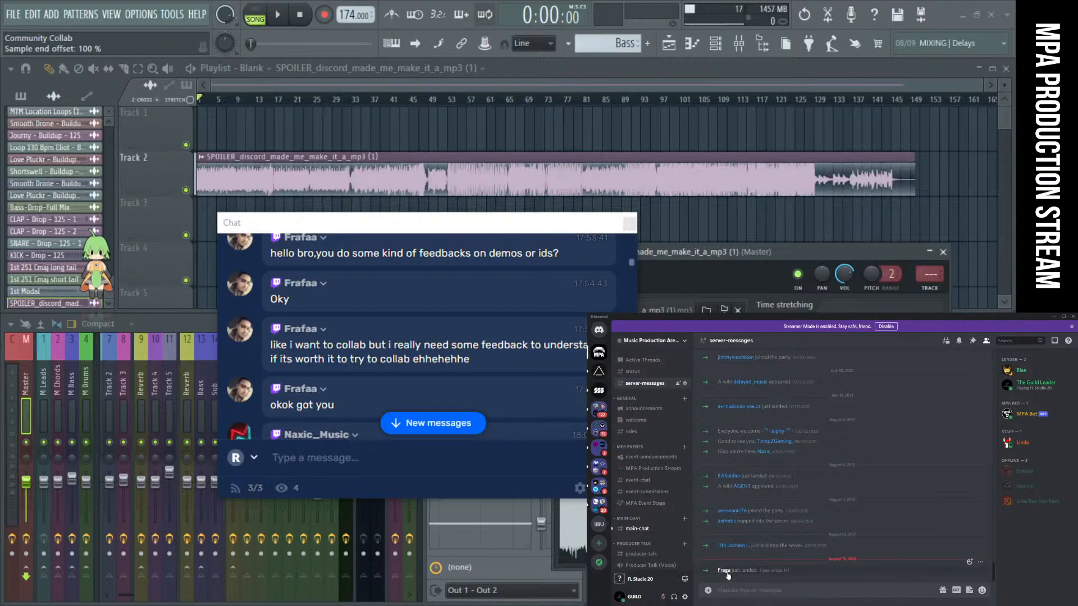
click(725, 571)
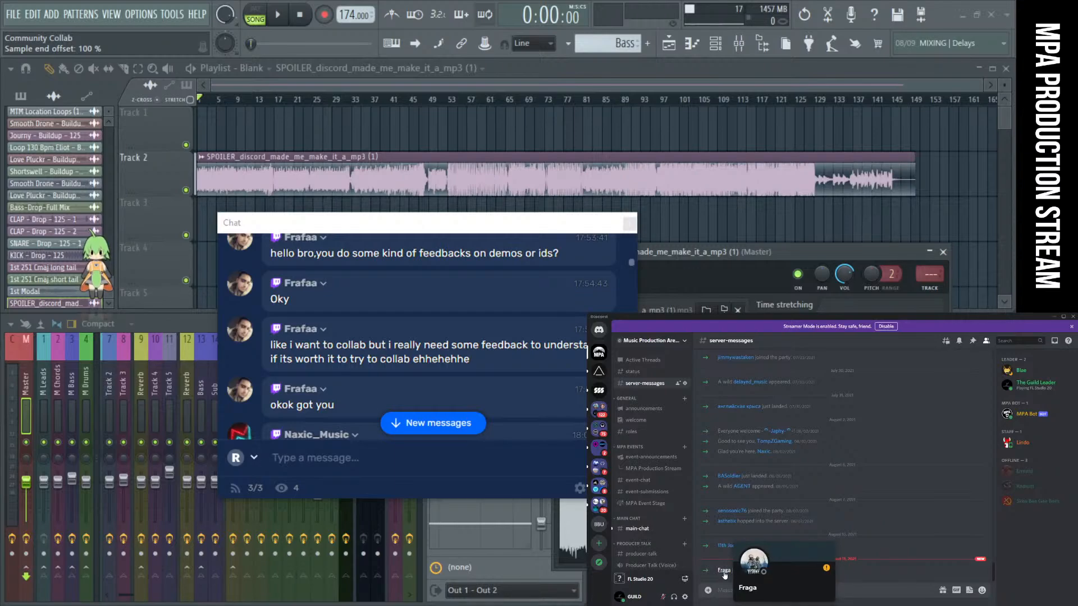
Step: Open the newest member's full profile from the join message and start a direct message with them
click(729, 548)
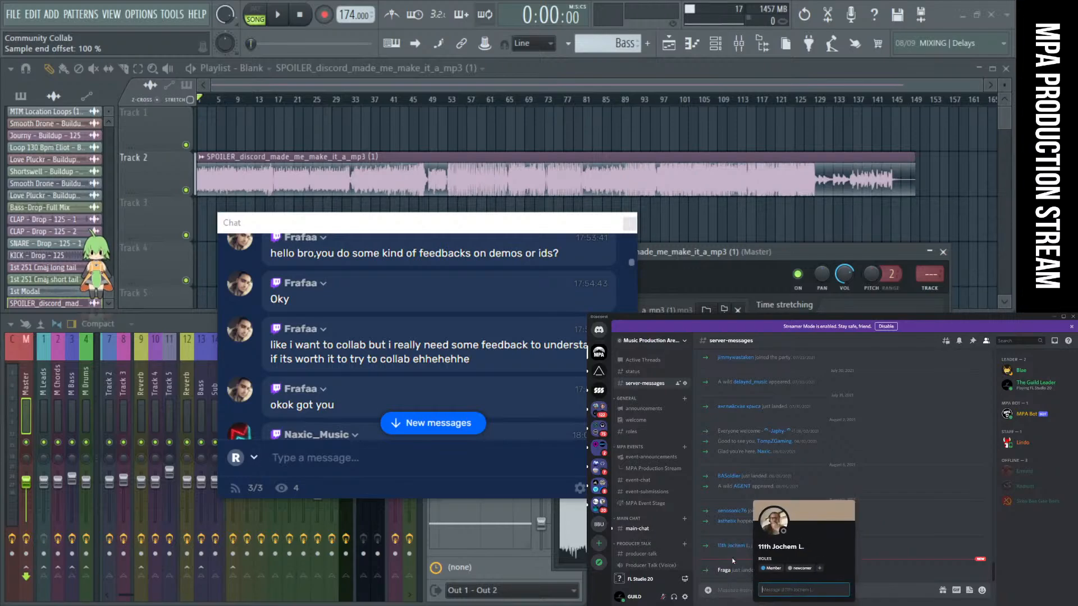
click(727, 574)
click(726, 573)
click(727, 574)
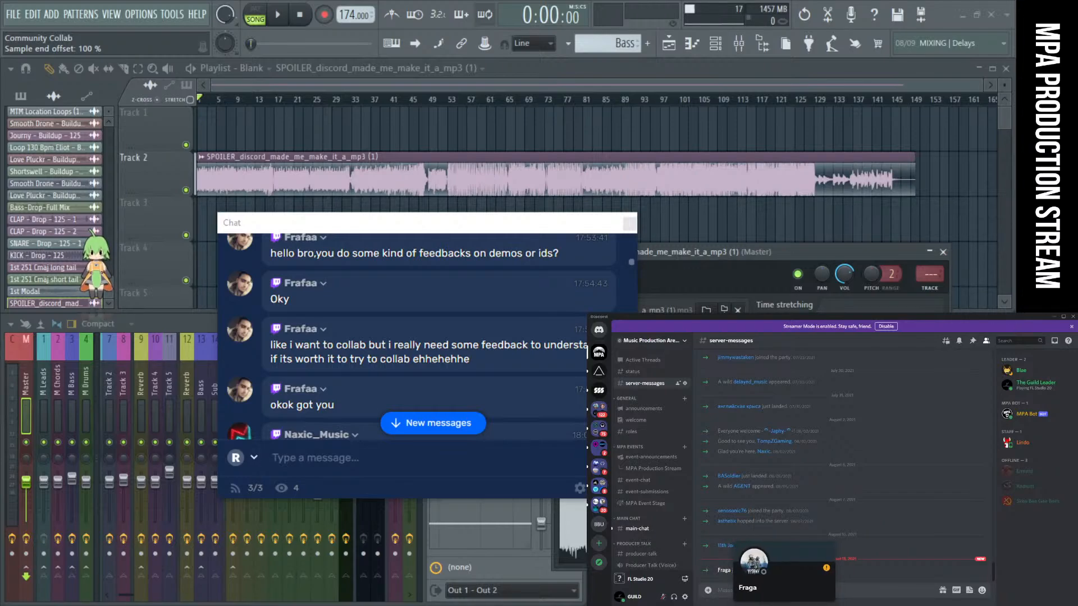
click(755, 561)
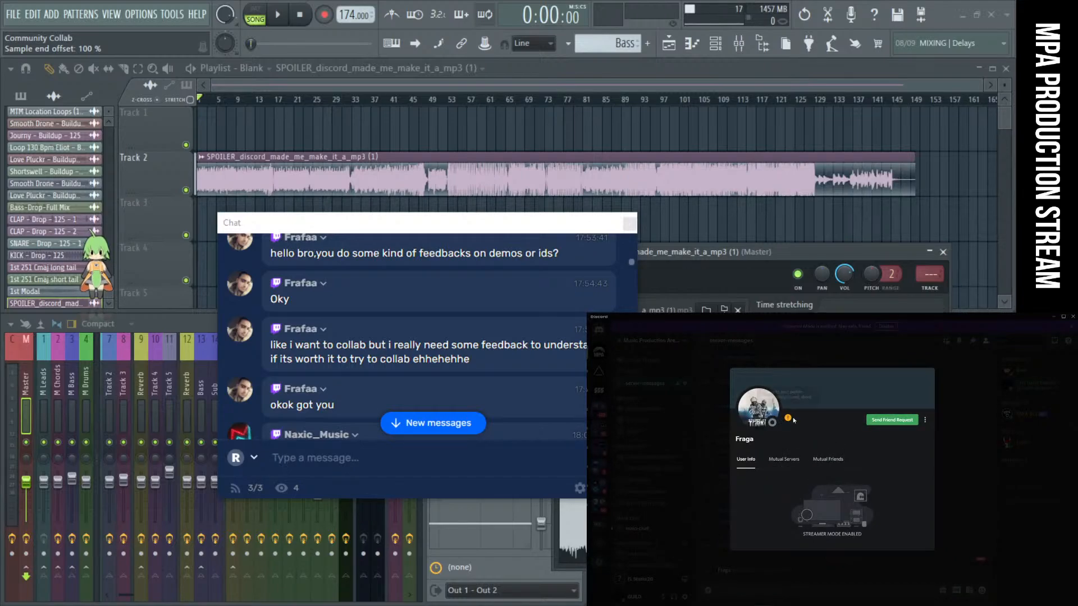
click(925, 419)
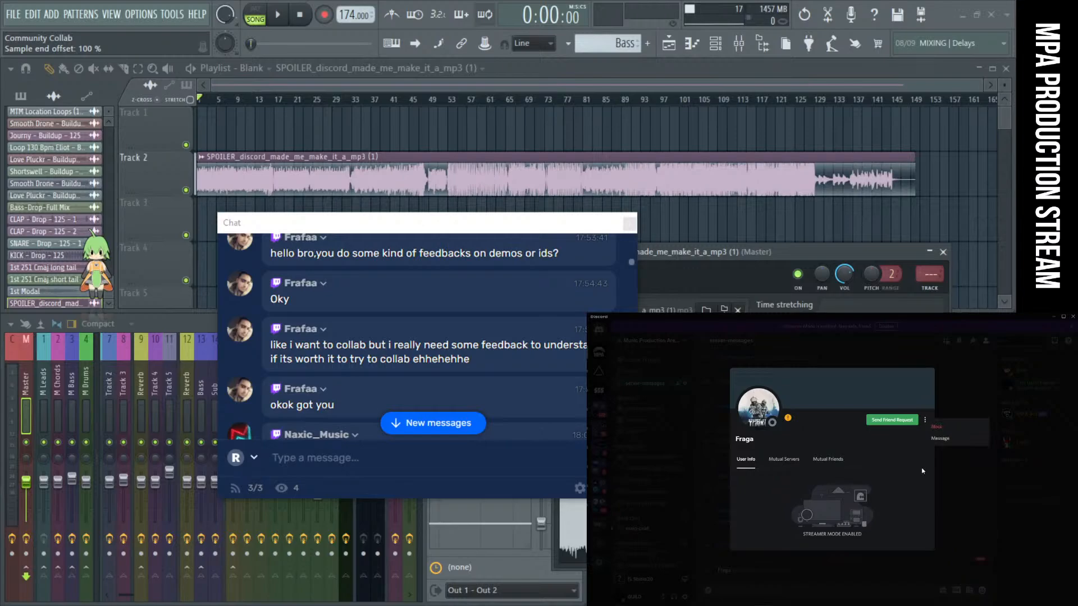
click(939, 438)
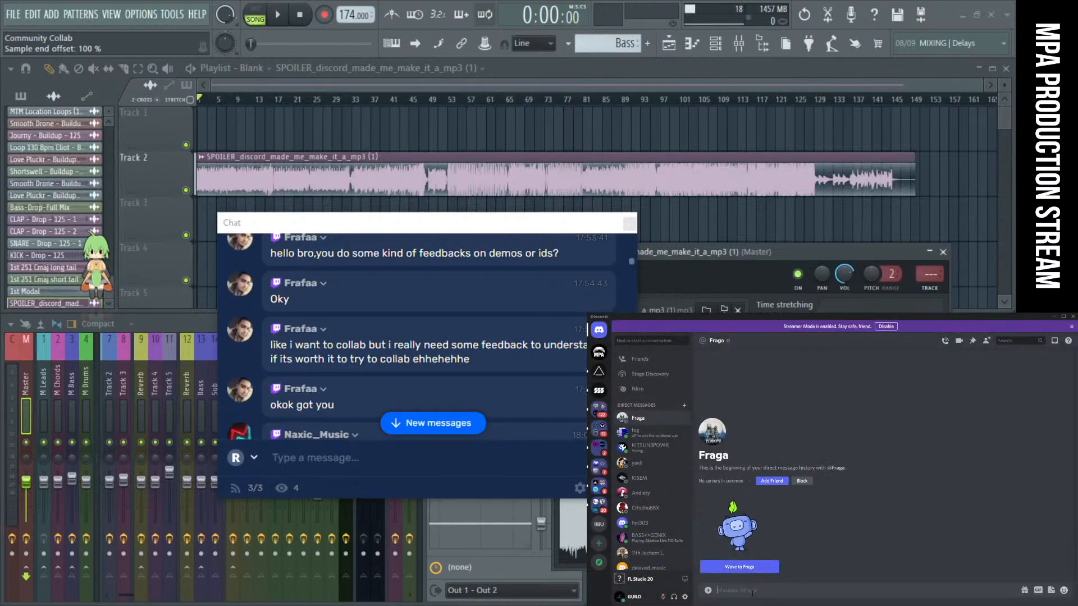
Step: Send the new member the message "Hi thanks for joining MPA!" and close the Discord window
text(Hi thanks for join)
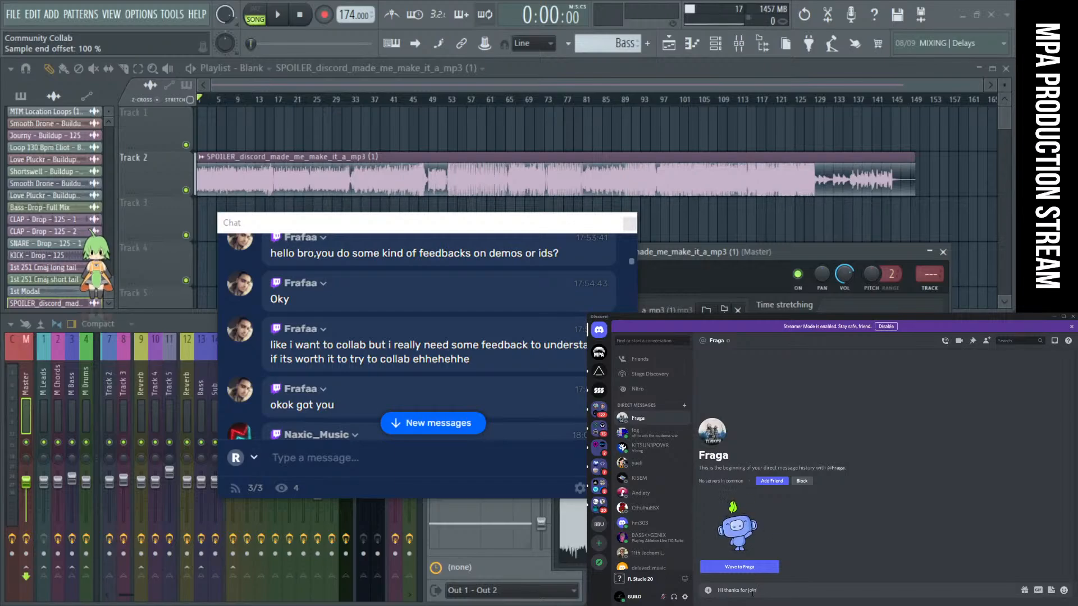
text(ing MPA!)
key(Return)
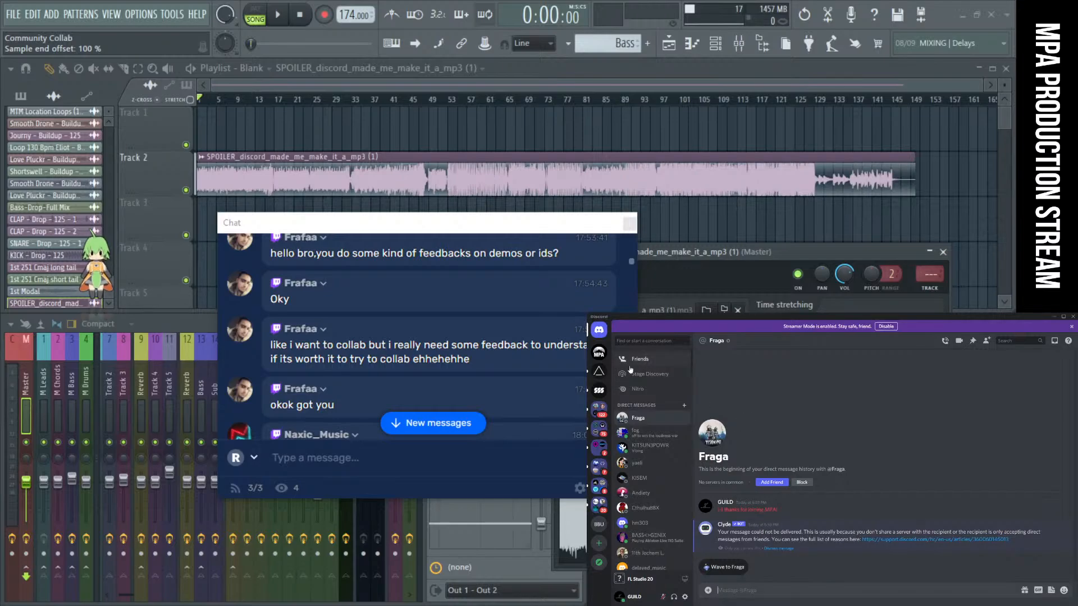
click(1072, 325)
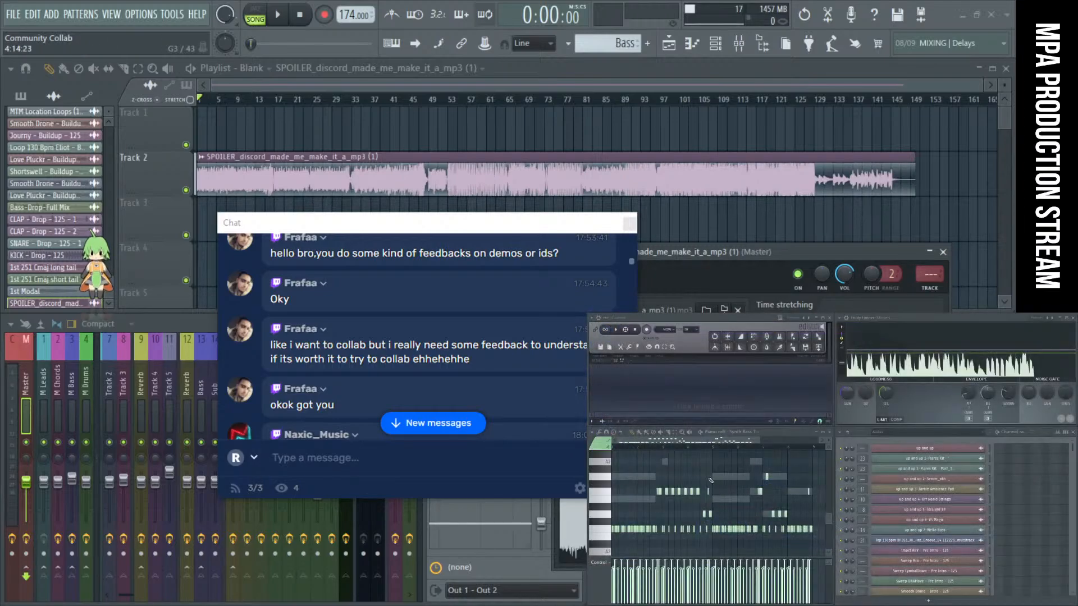
Step: Return to the latest stream chat messages and read through the viewers' recent replies
scroll(403, 349, down, 20)
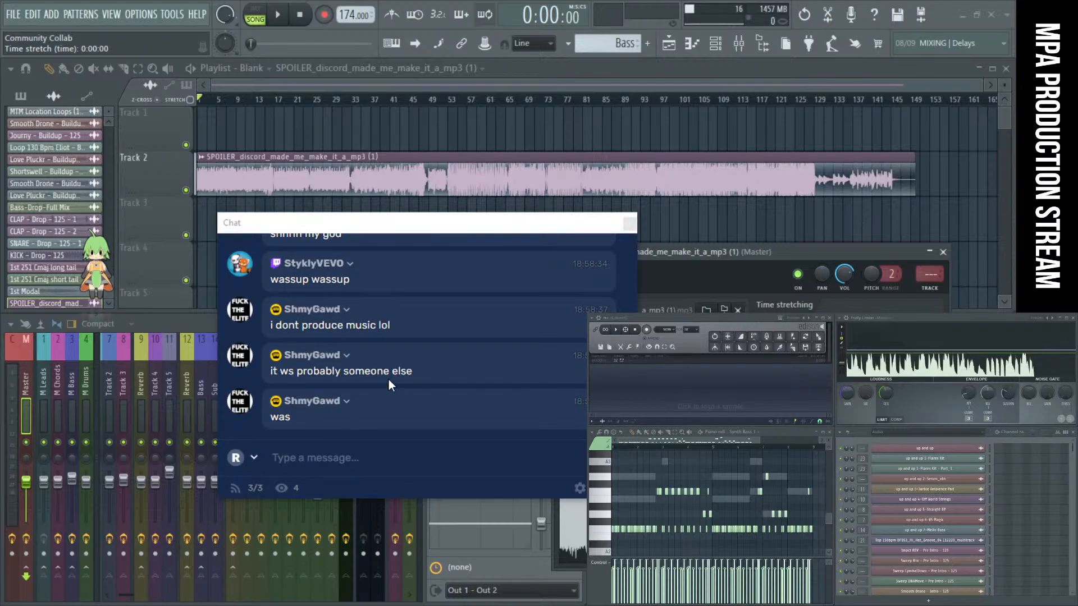
scroll(416, 373, up, 2)
scroll(415, 373, down, 3)
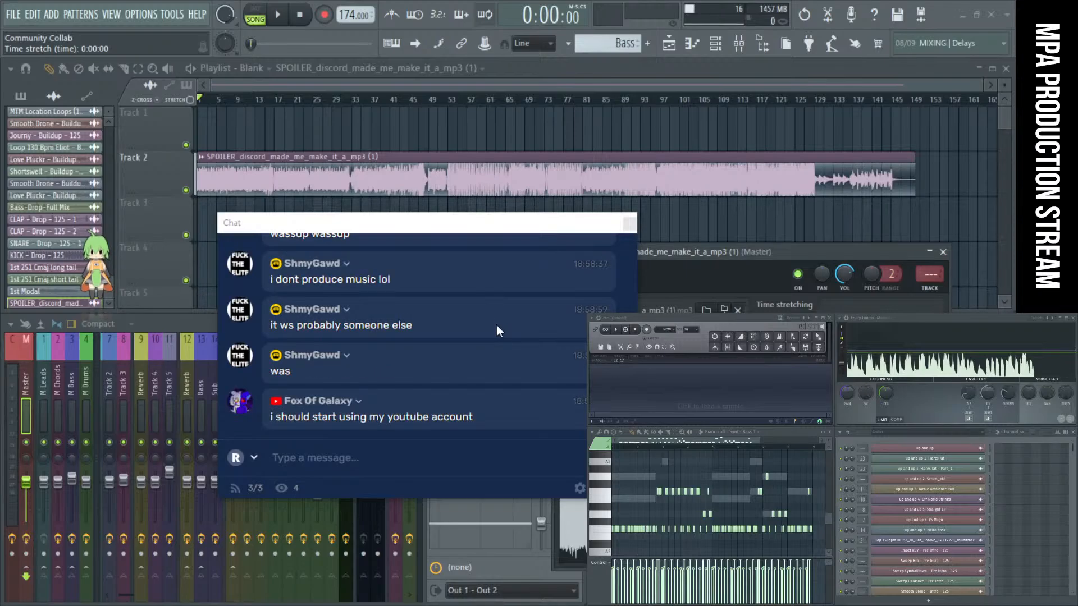
scroll(496, 325, up, 1)
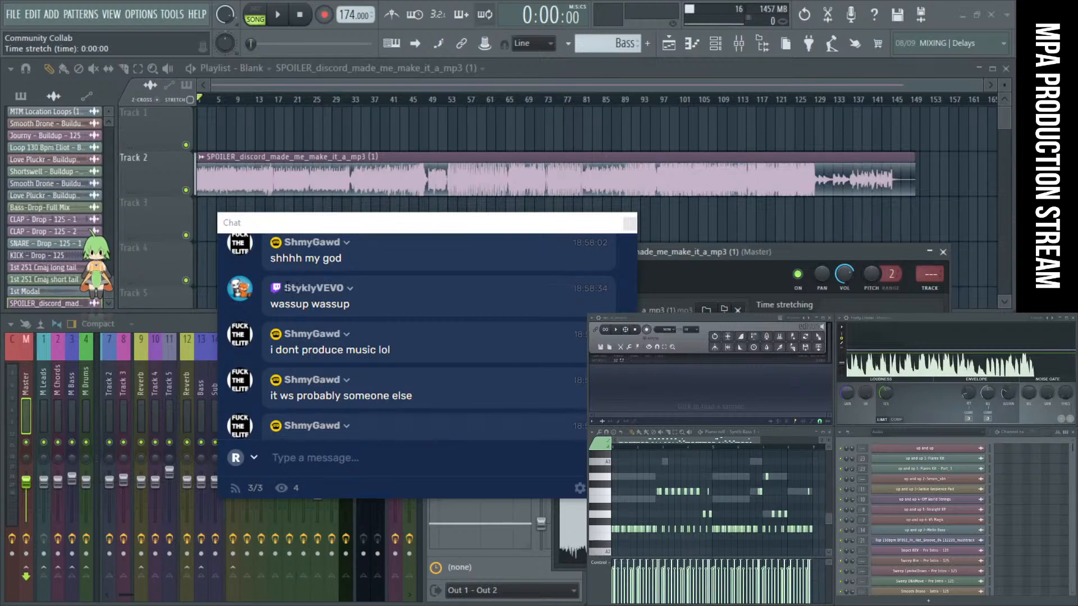
mouse_move(285, 287)
mouse_down()
mouse_move(319, 286)
mouse_move(280, 304)
mouse_up()
click(318, 286)
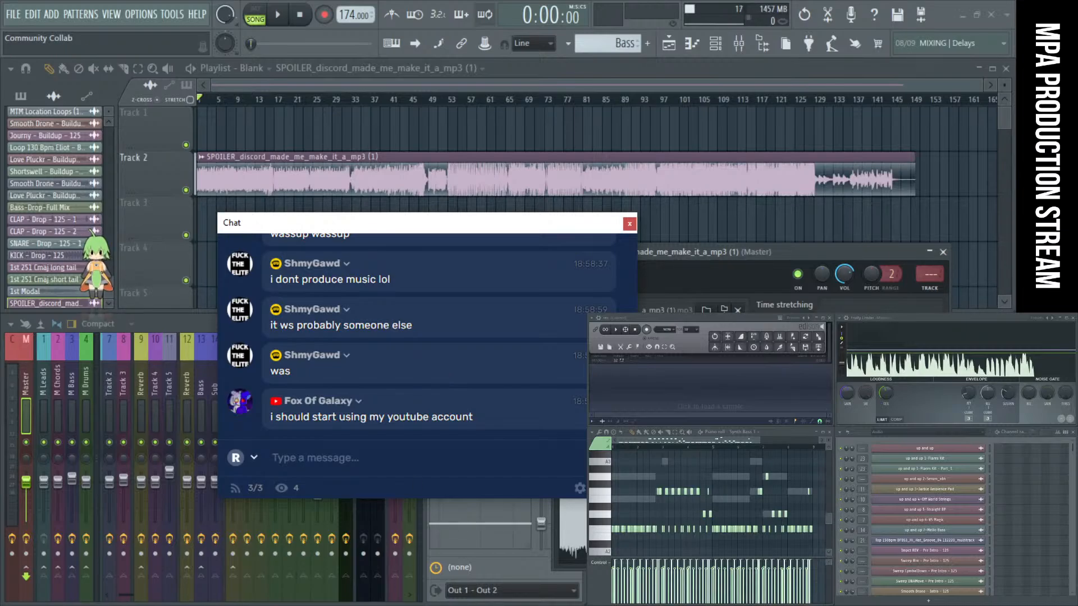
Step: Reposition the chat window over the start of the imported clip, clear of the clip's sample settings window
mouse_move(465, 605)
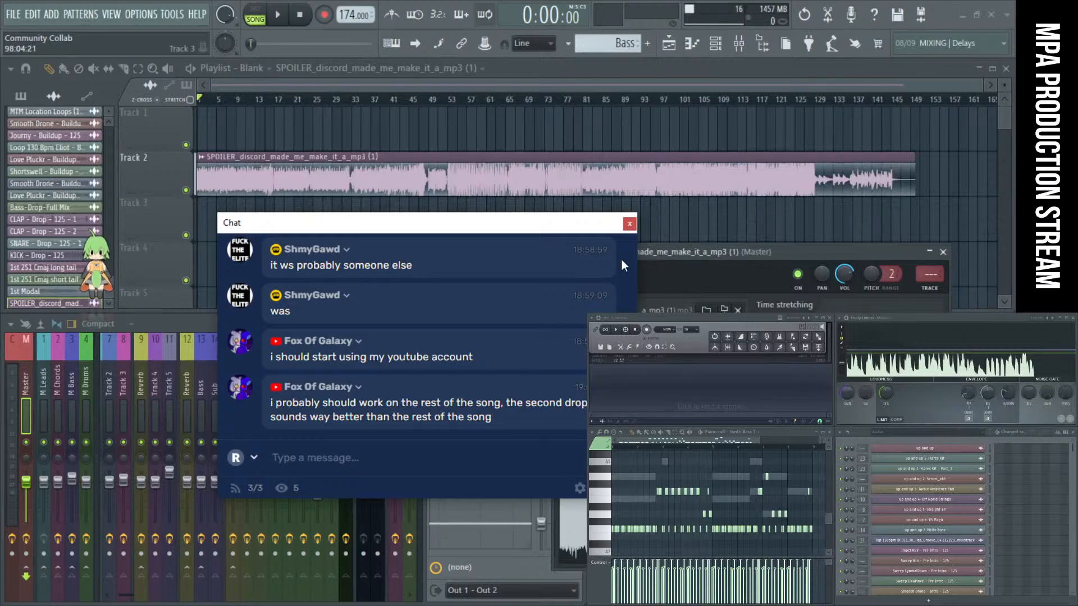
drag(604, 221, 427, 179)
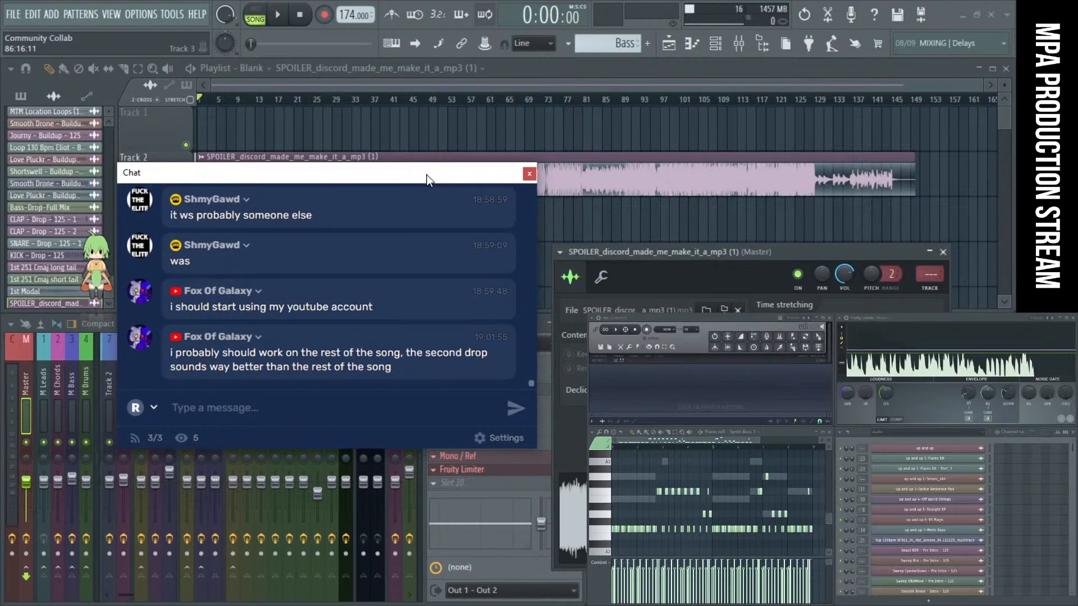
drag(427, 175, 429, 126)
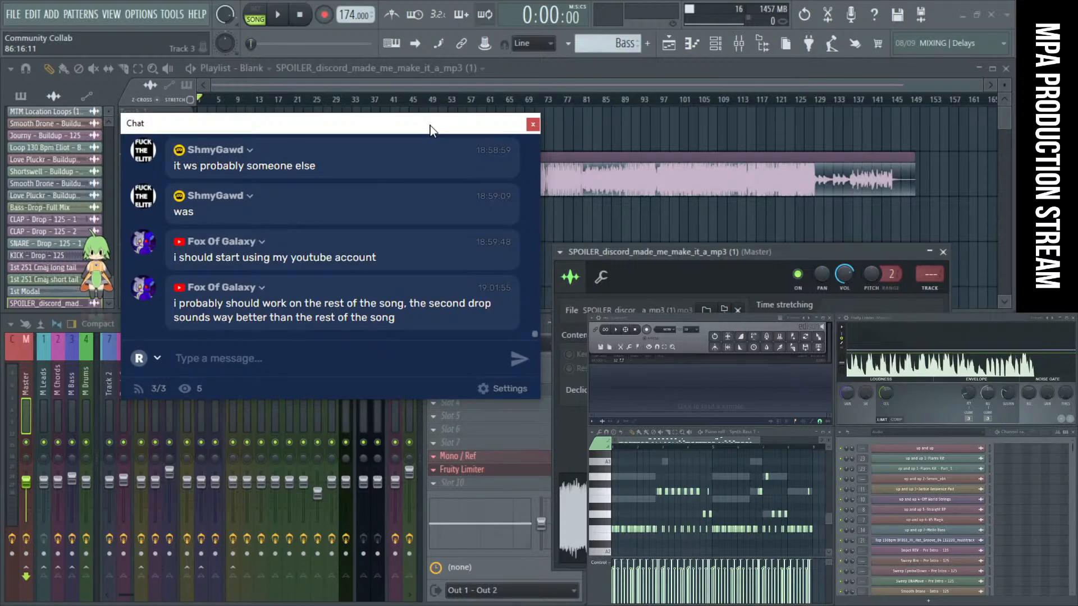
drag(430, 126, 430, 109)
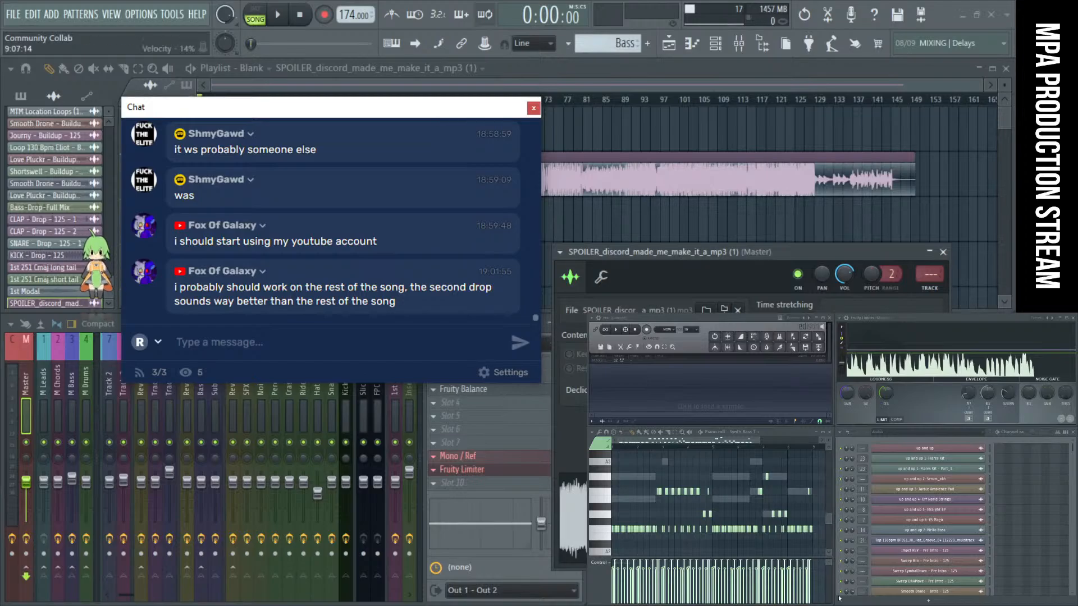
Step: Switch to the MPA Collabs - Season 1 spreadsheet and look through the collab entries and contributors list
key(alt+Tab)
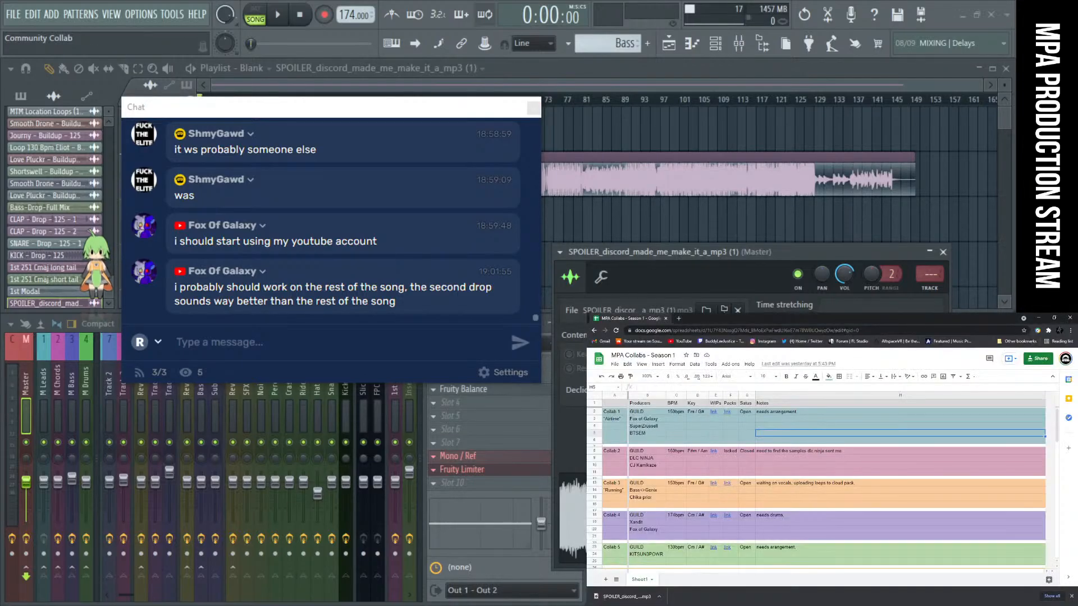
scroll(930, 472, down, 7)
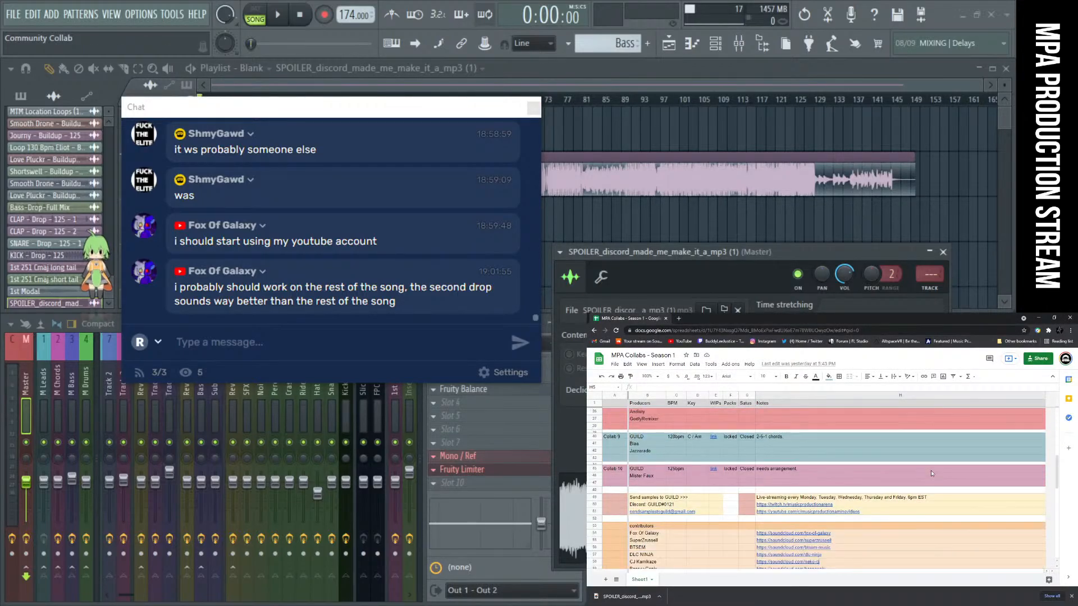
click(921, 481)
scroll(910, 490, up, 7)
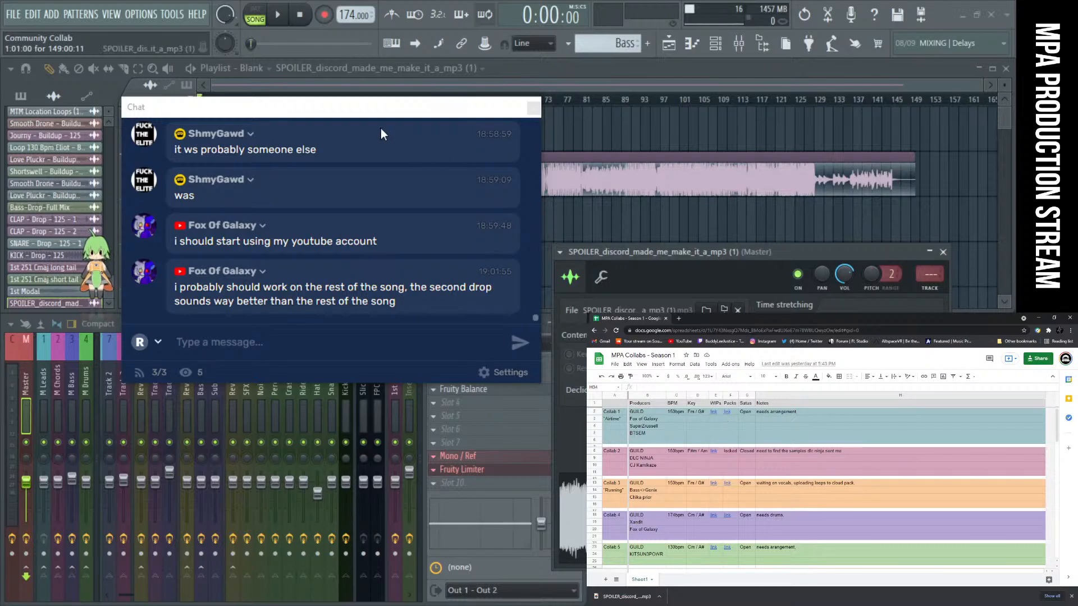
Step: Move the chat window off the playlist and play the imported song from its beginning
click(546, 88)
drag(504, 109, 960, 326)
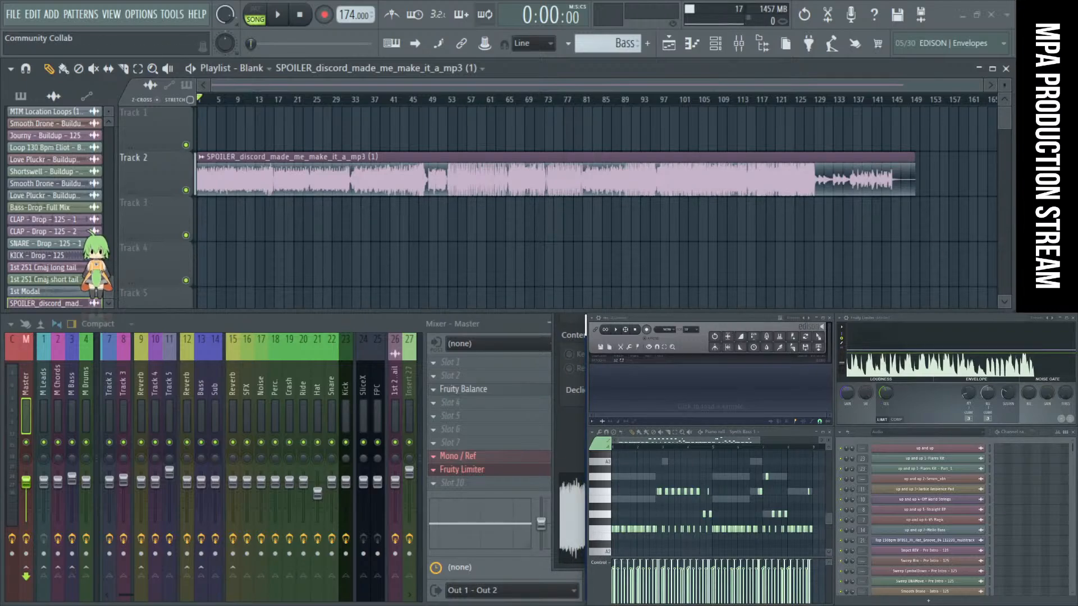
click(237, 99)
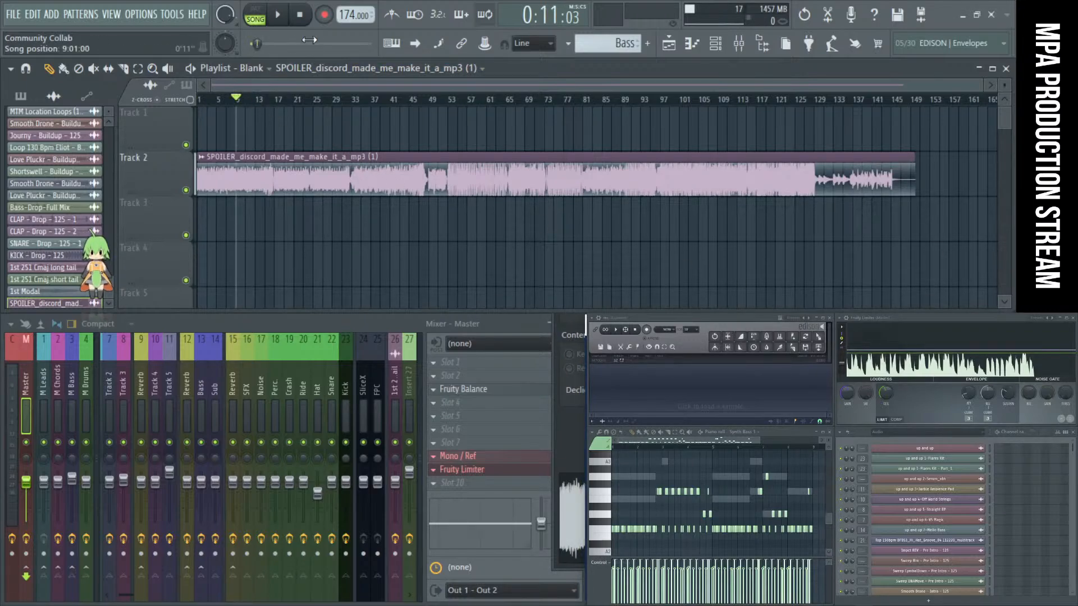
click(305, 22)
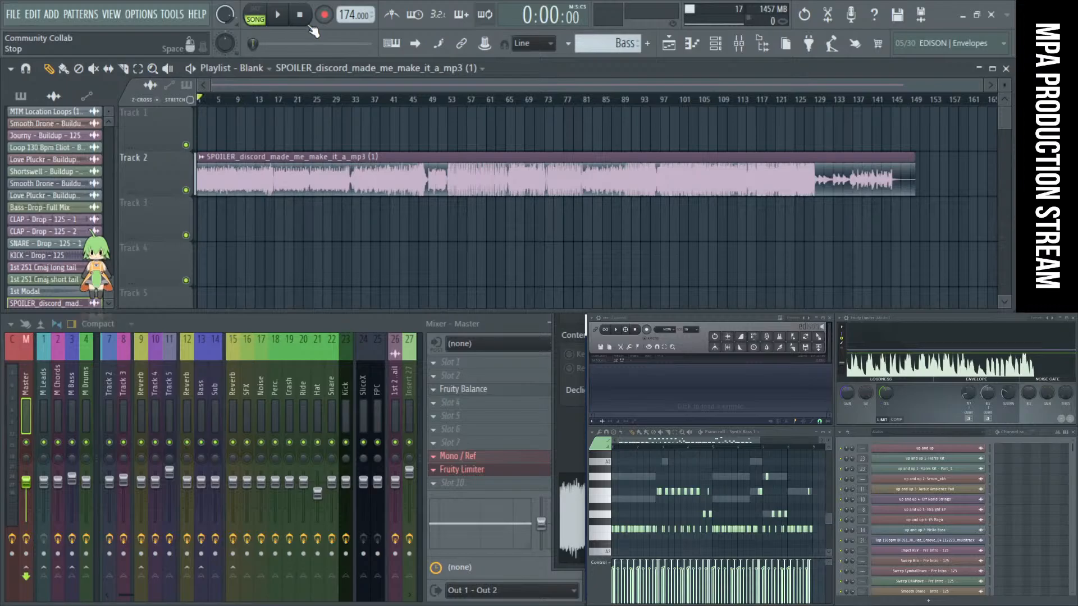
click(277, 15)
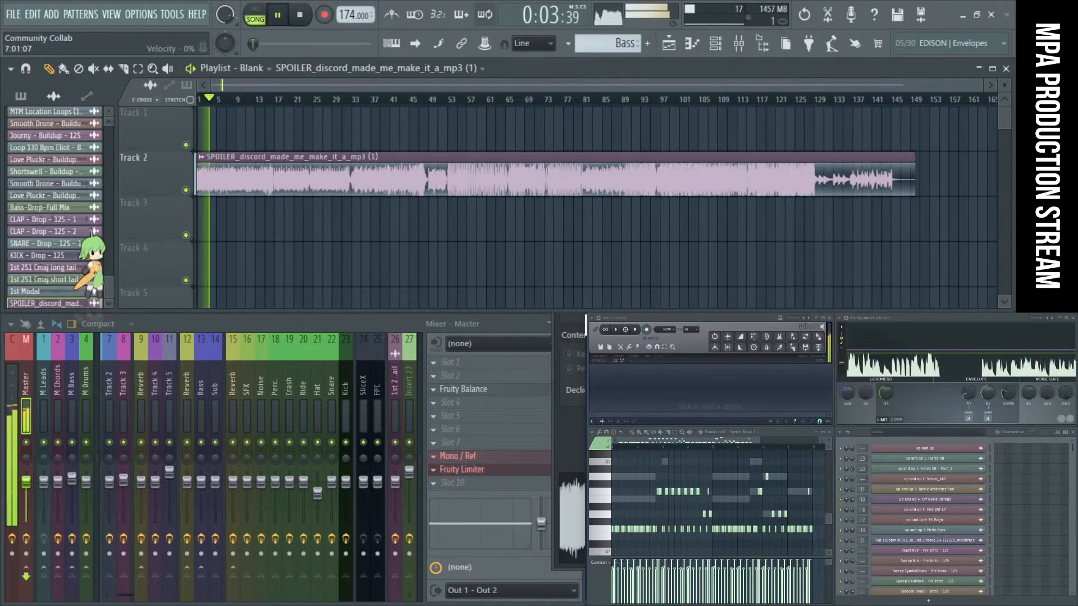
Step: Switch to OBS and mute the microphone source in the audio mixer
click(735, 605)
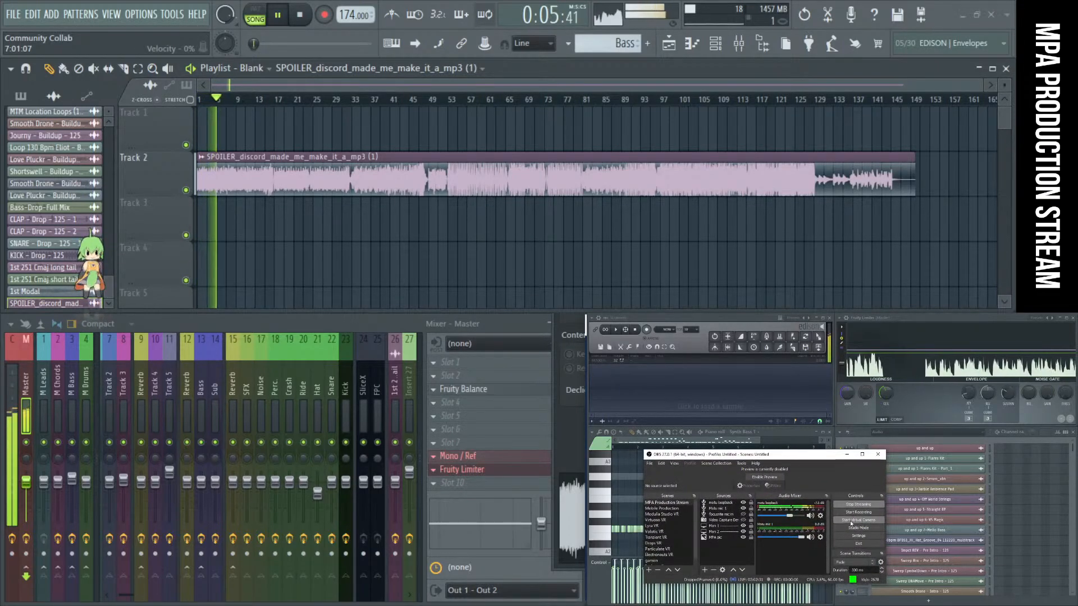
click(810, 538)
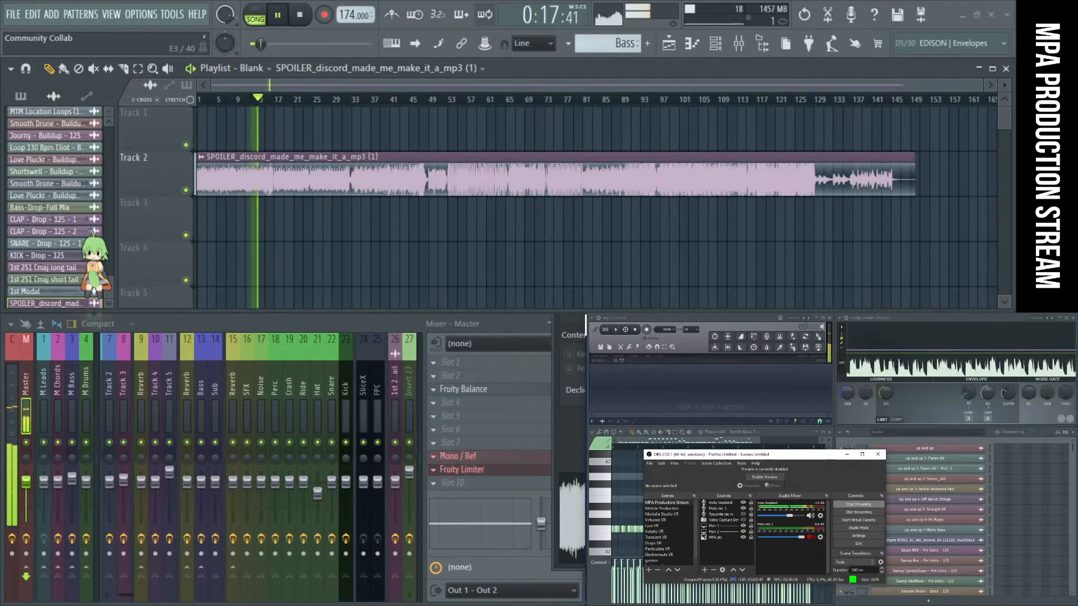
Step: Load instagram.com in a new Chrome tab, move the OBS window out of the way, and open the musicprodarena live video
mouse_move(465, 605)
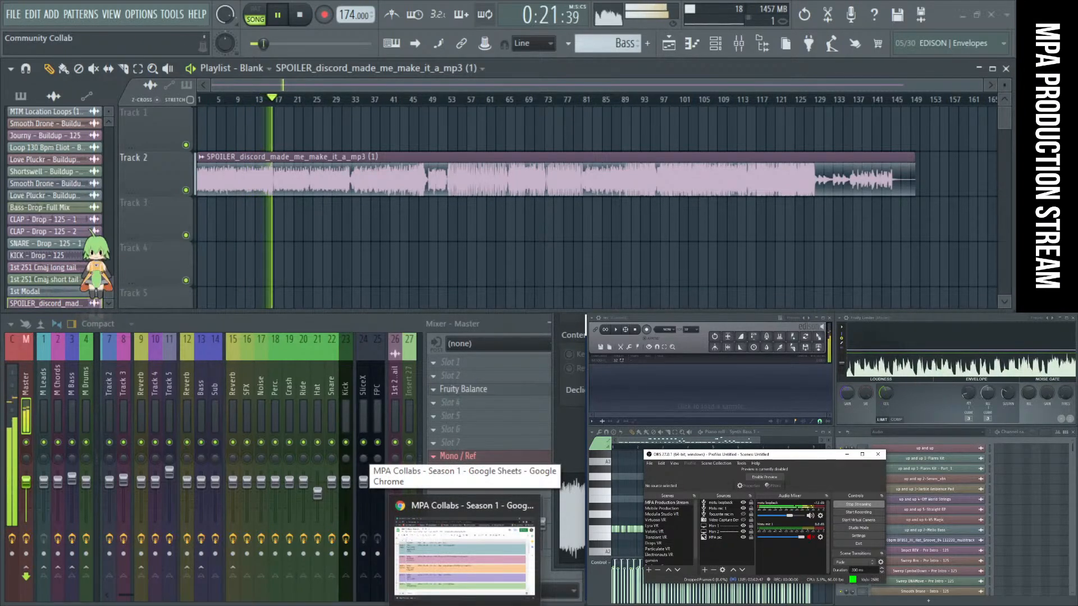
click(465, 553)
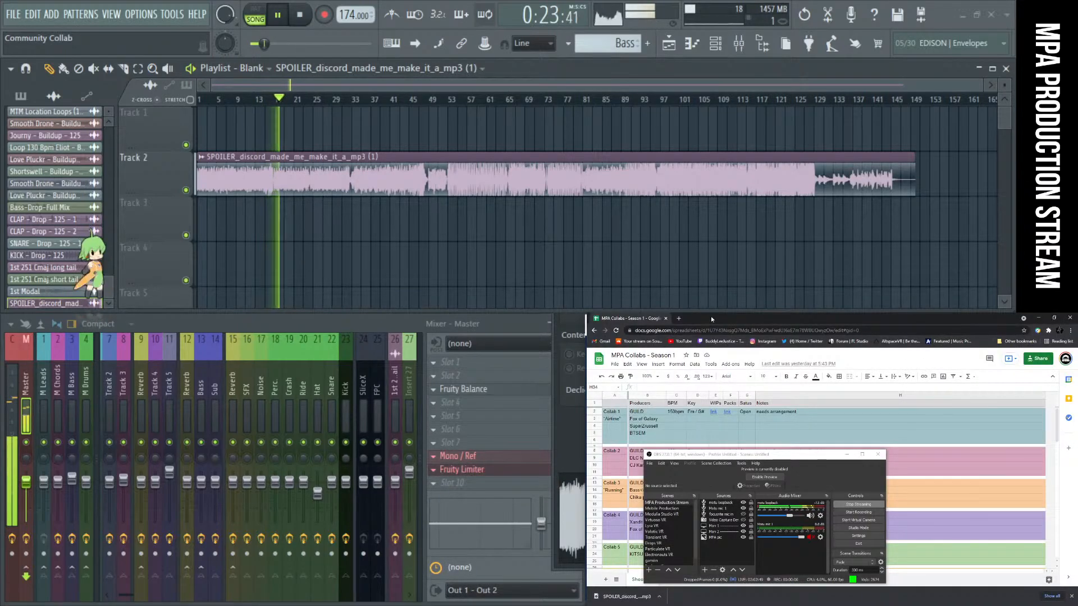
click(678, 319)
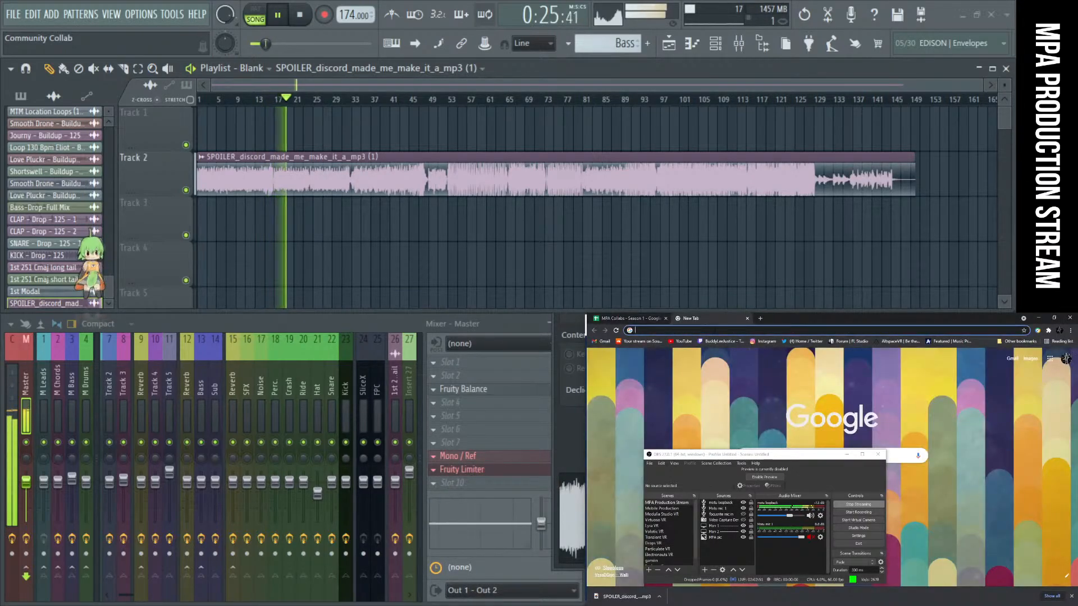
text(instagram.com)
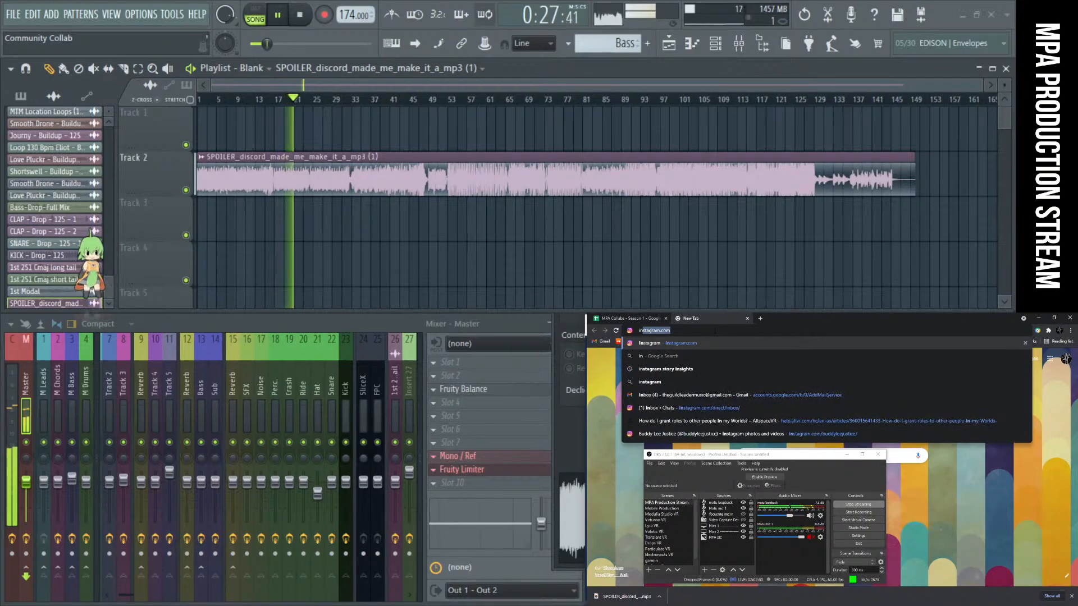
key(Return)
drag(807, 457, 810, 605)
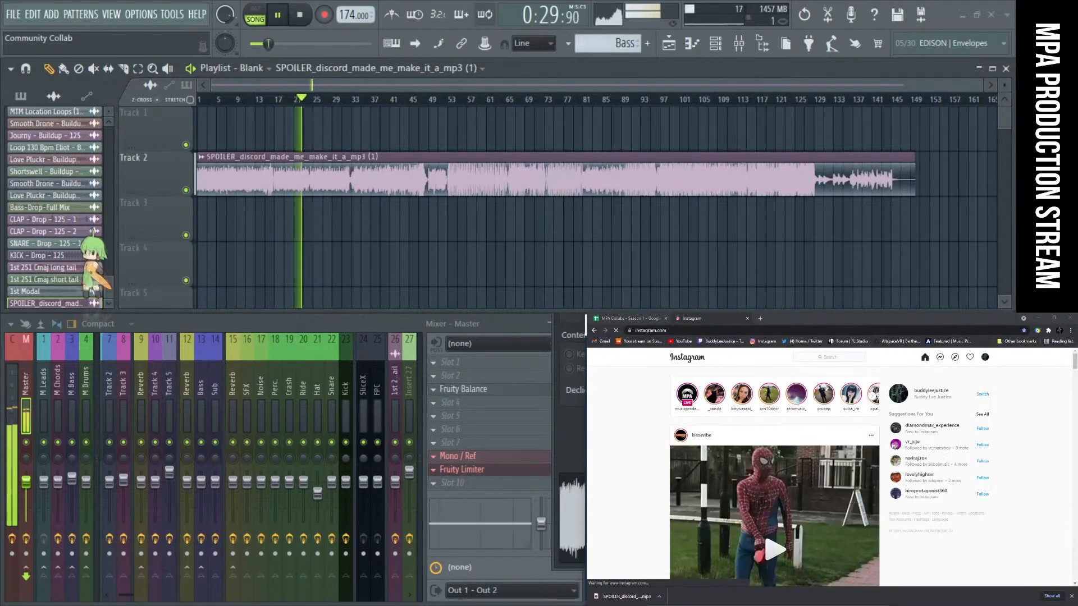
click(694, 396)
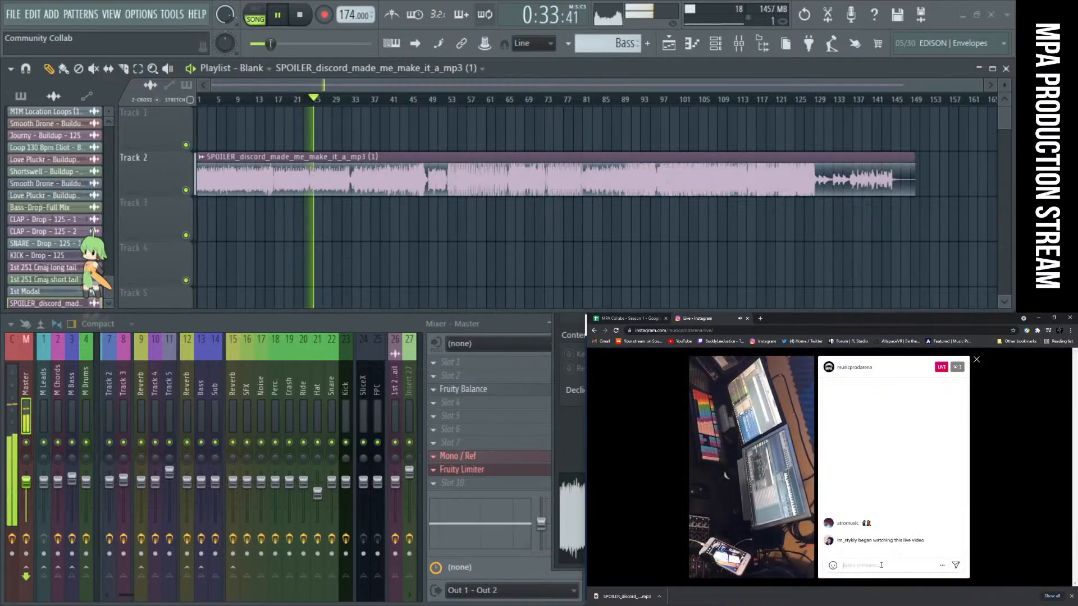
Step: Post a comment on the live video made up of the collaborator's artist name followed by "track"
text(Fo)
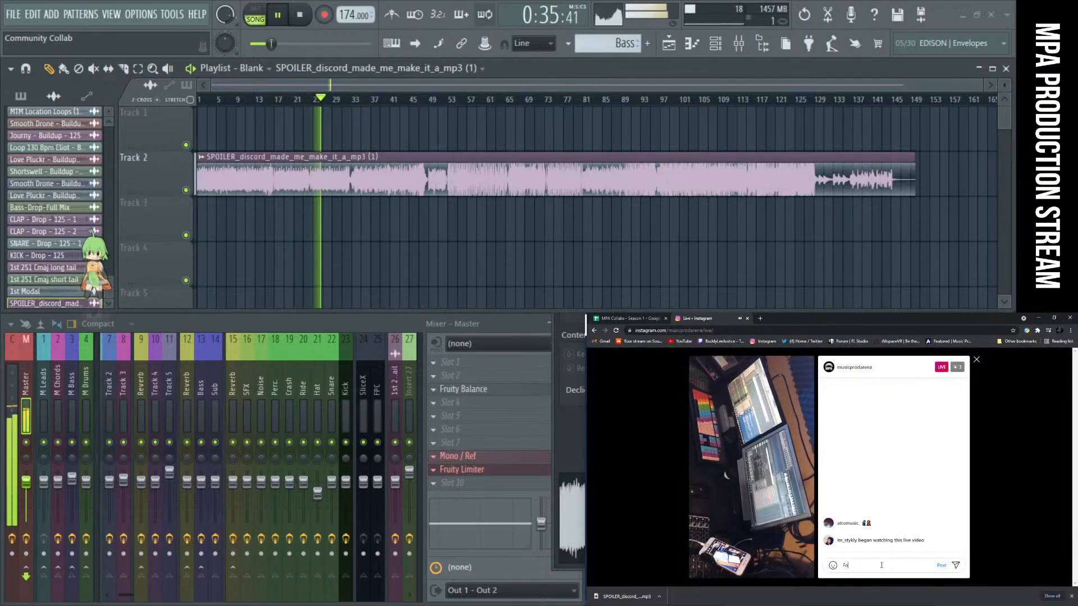
text(x of Gala)
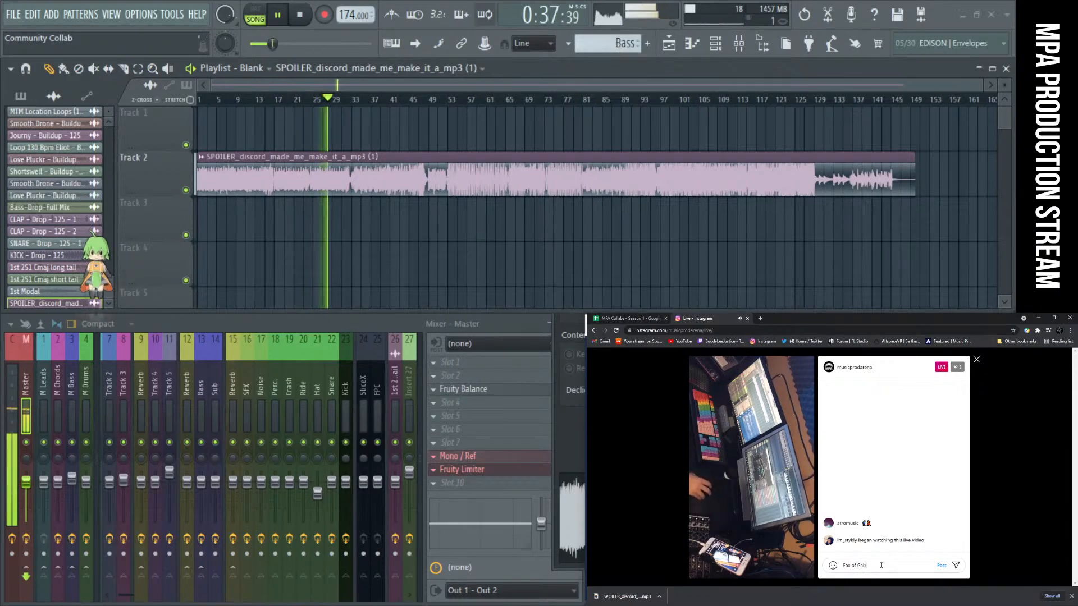
text(xy t)
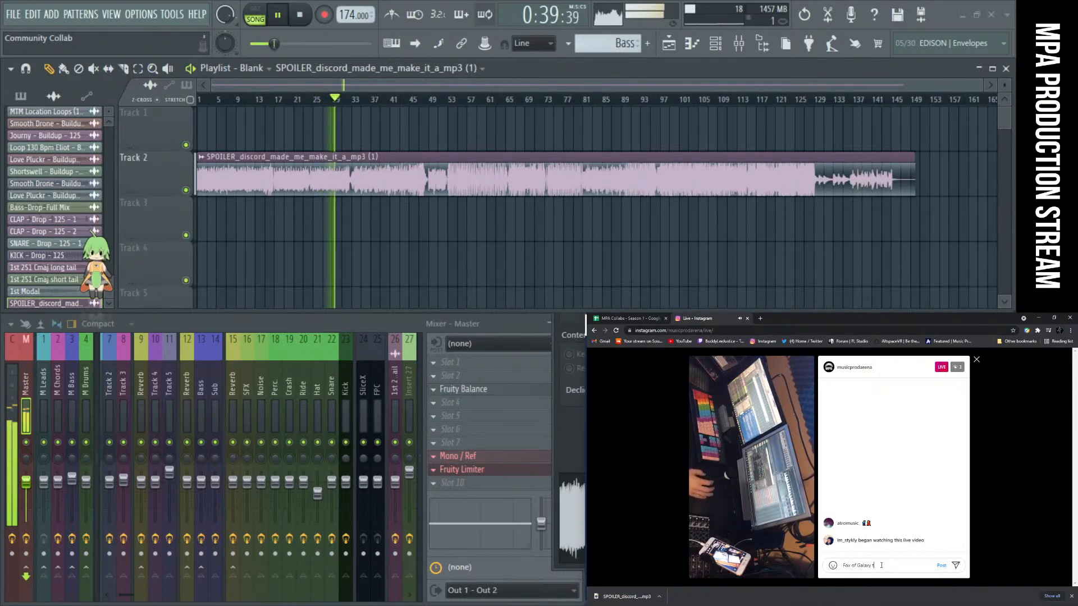
text(rack)
key(Return)
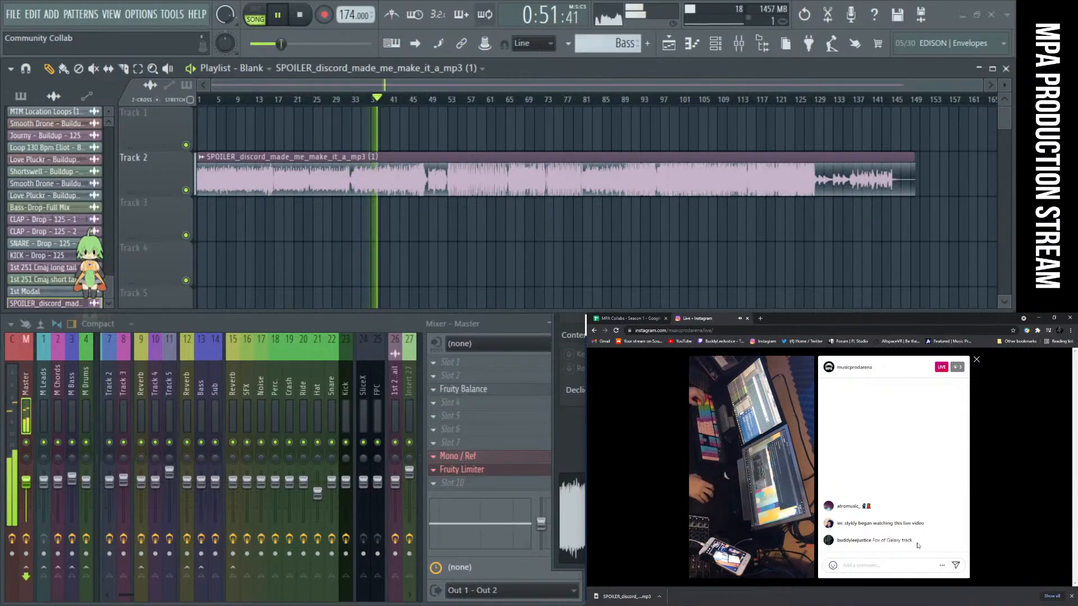
Step: Bring the stream chat window back into view in front of the playlist and mixer
drag(352, 258, 303, 285)
double_click(336, 181)
click(946, 253)
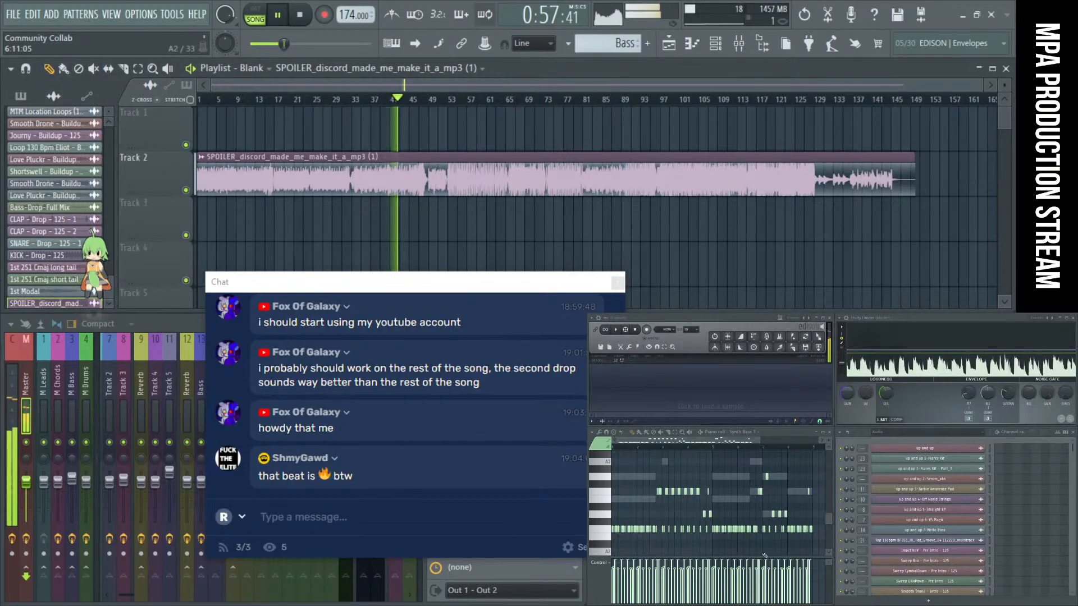
Step: Switch back to Chrome and post the comment "live stream mon - fri 6 pm est" on the Instagram live video
key(alt+Tab)
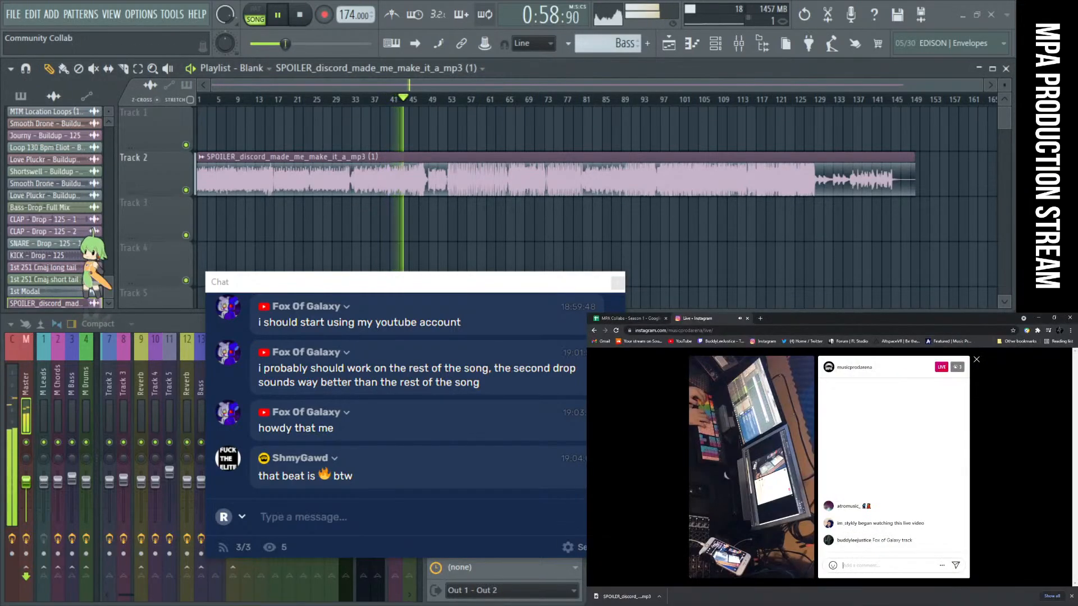
click(854, 567)
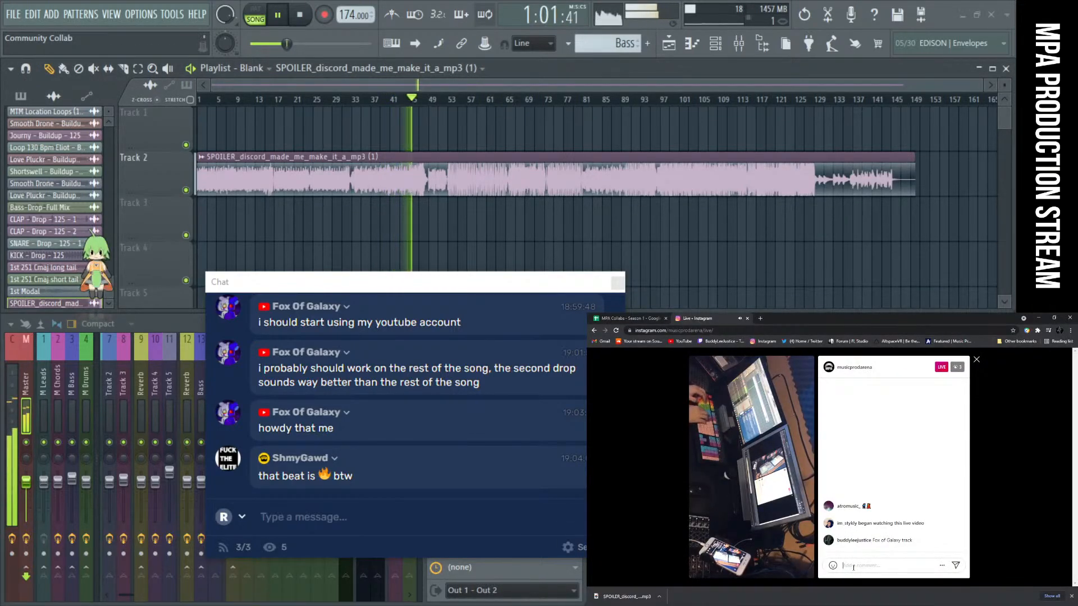
text(live strea)
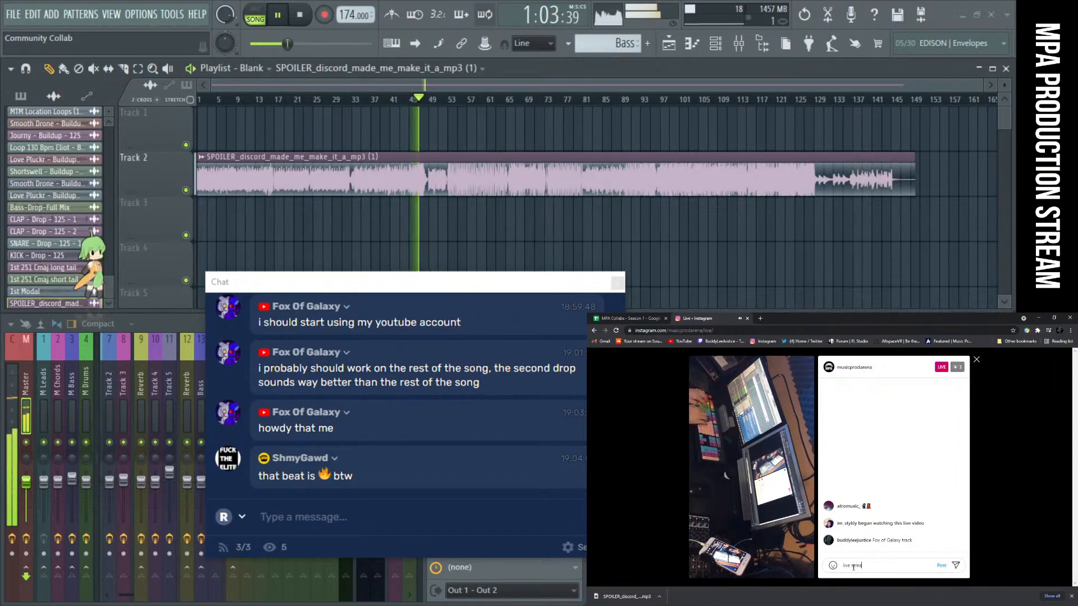
text(m mon -)
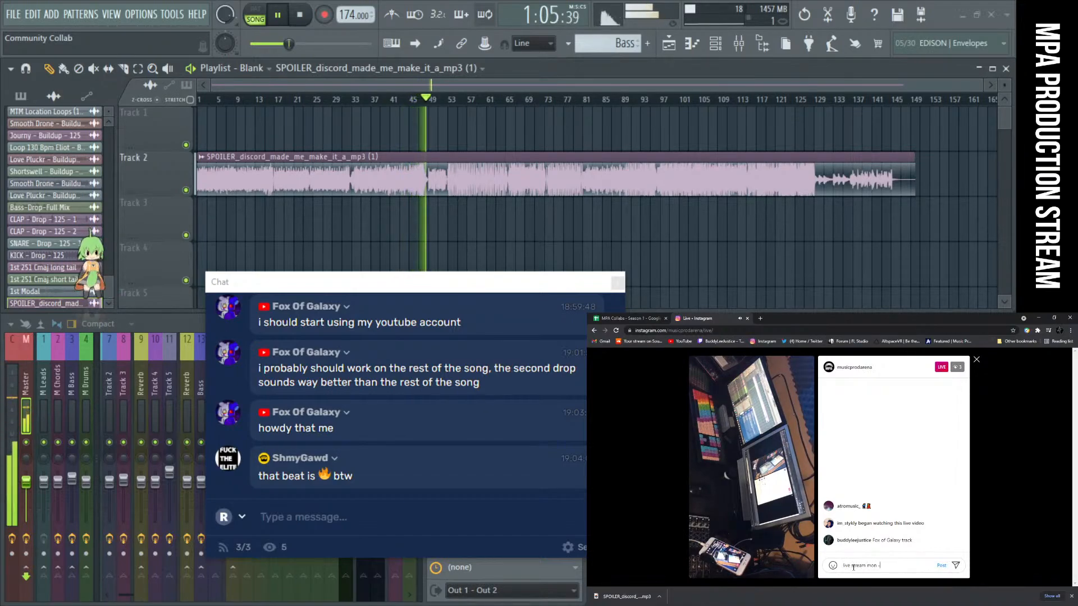
text( fri )
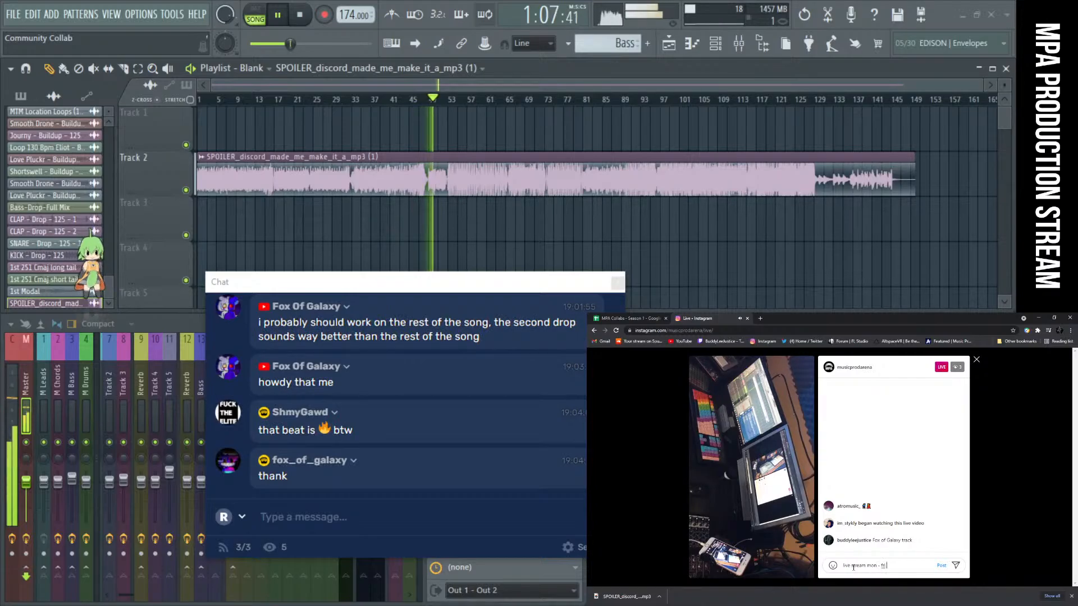
text(6 pm)
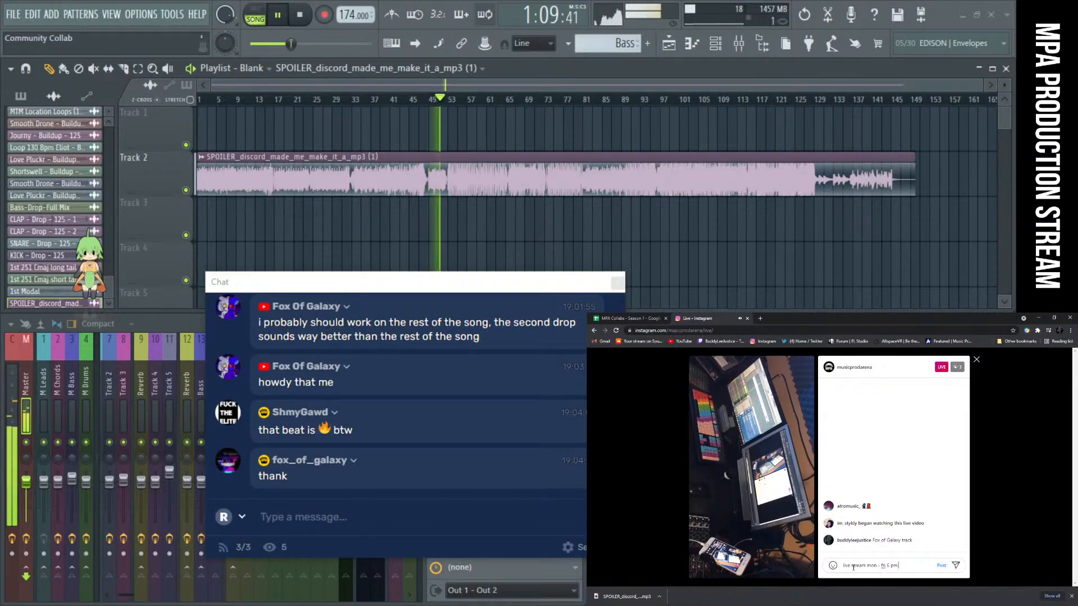
text( est)
key(Return)
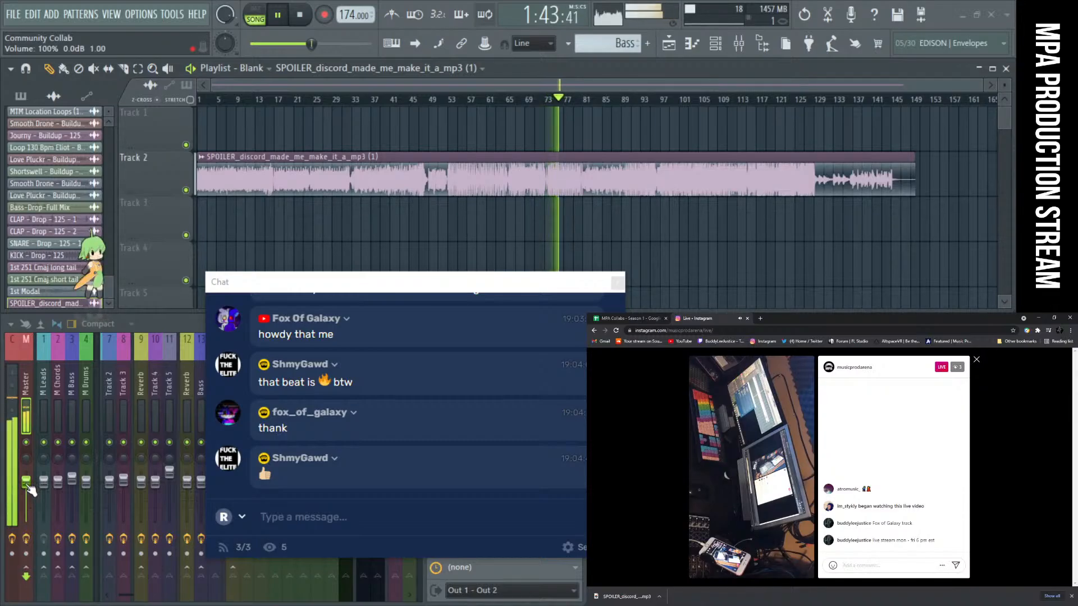
Step: Lower the Master mixer track's volume to 0% and send "bye for now" in the stream chat
drag(28, 486, 26, 519)
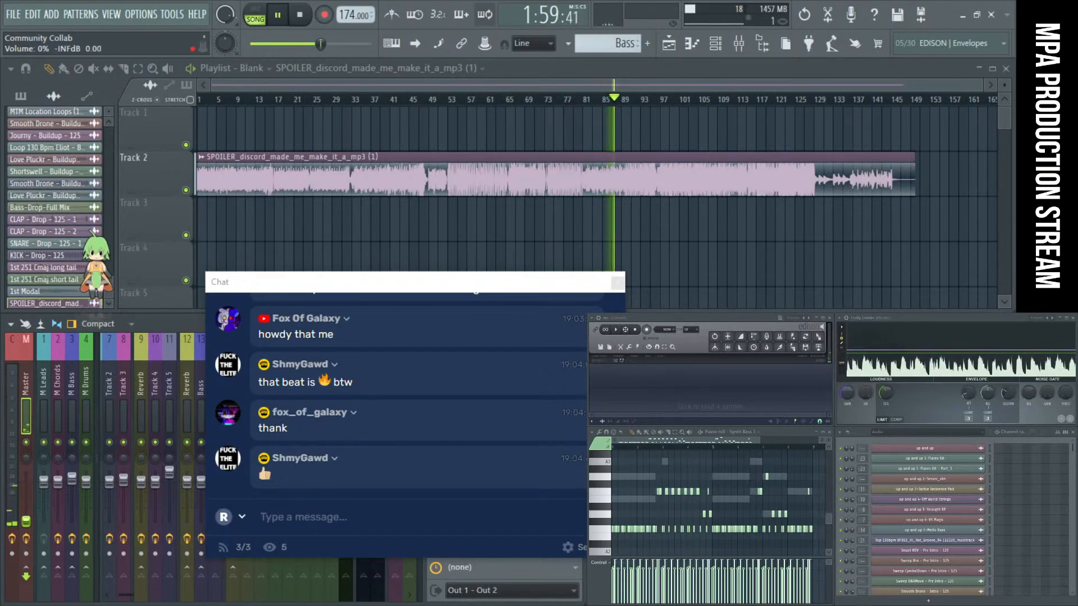
click(310, 530)
text(bye)
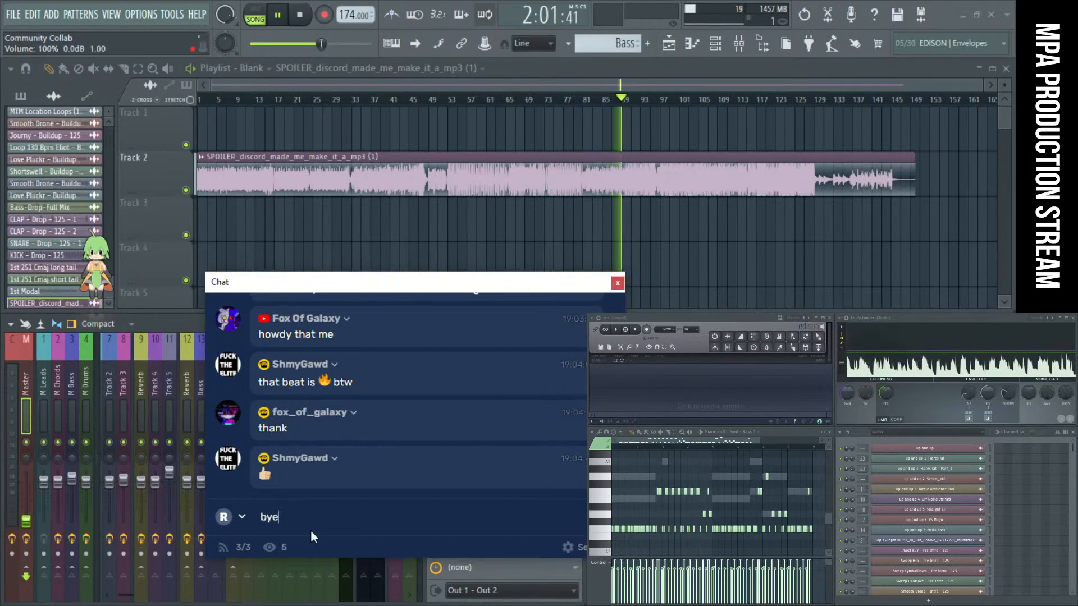
text( for now)
key(Return)
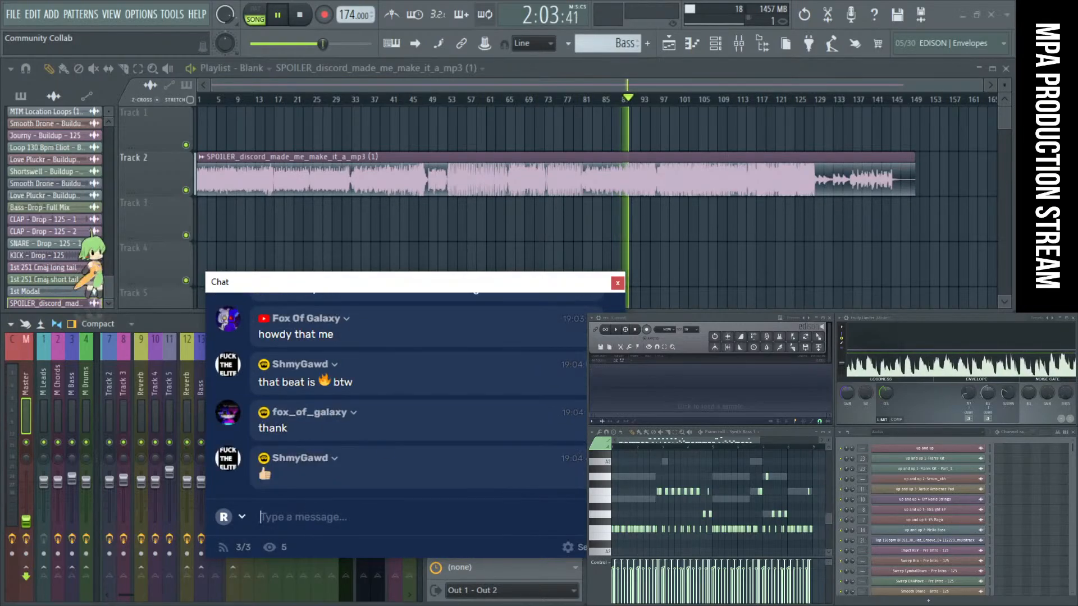